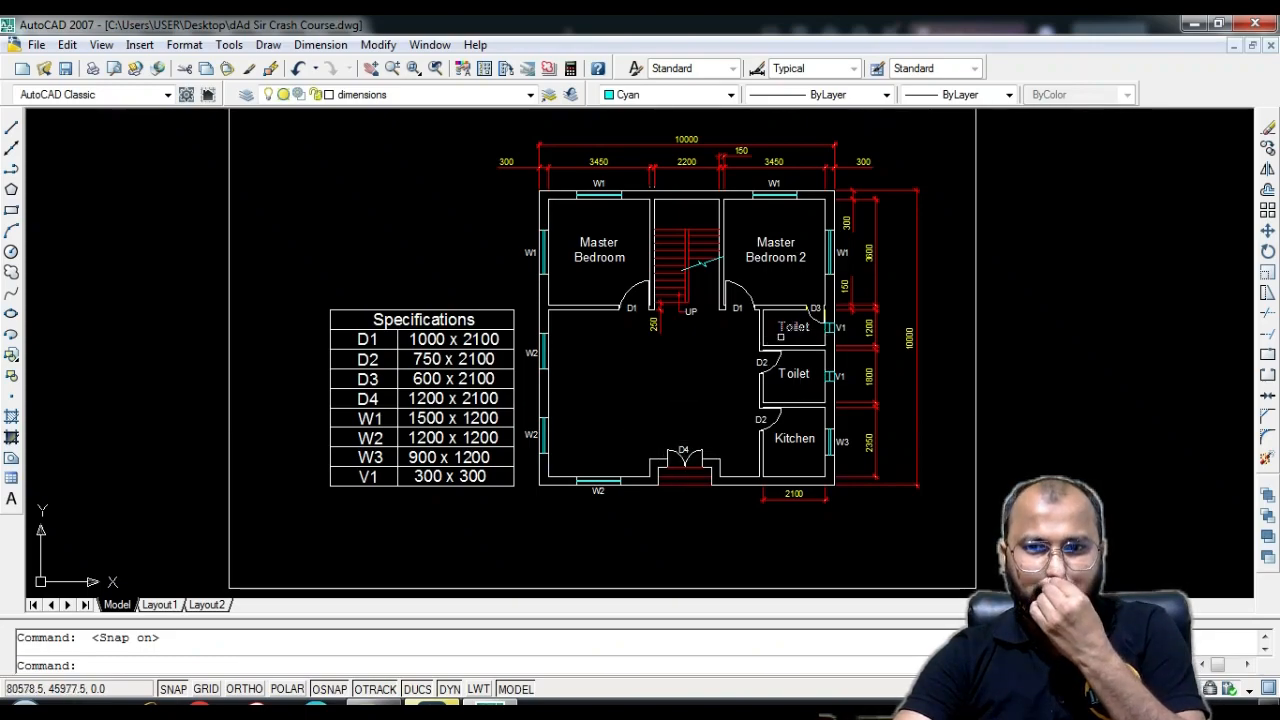
scroll(780, 336, up, 3)
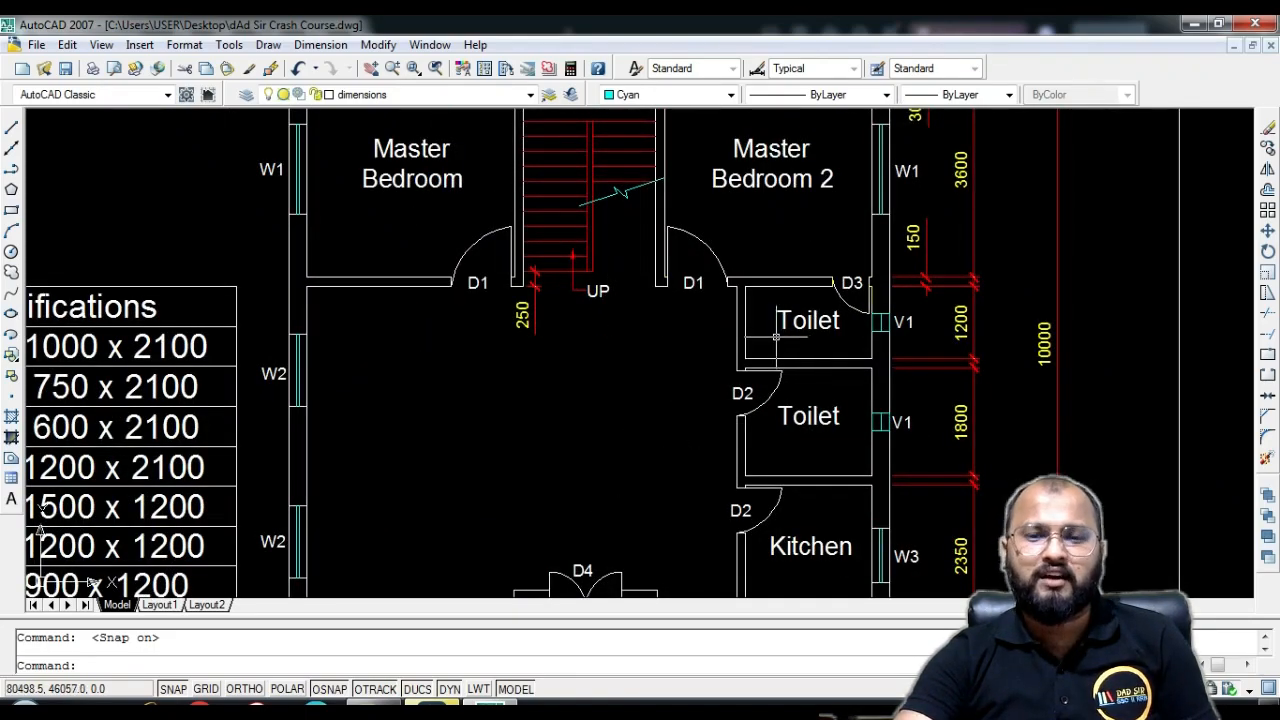
scroll(776, 336, down, 3)
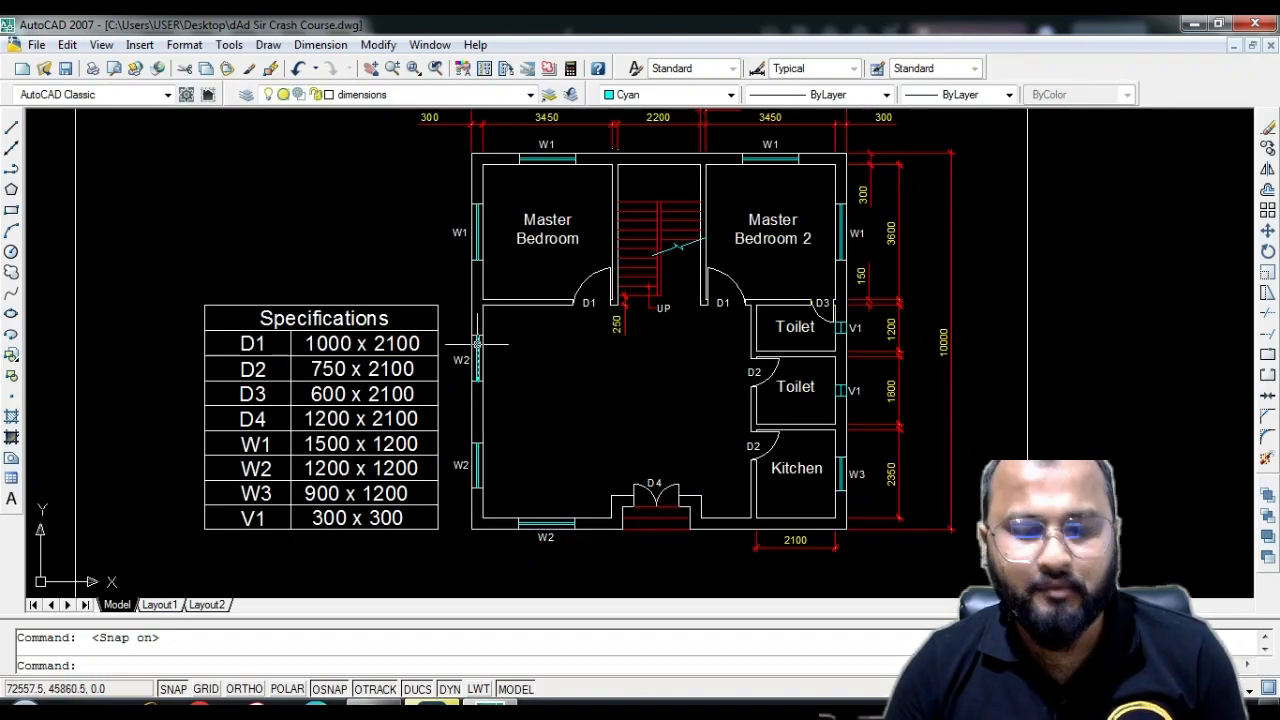
Try to hatch the wall segments around Master Bedroom and between the two W2 windows with ANSI31 at scale 1.0
text(h)
key(Return)
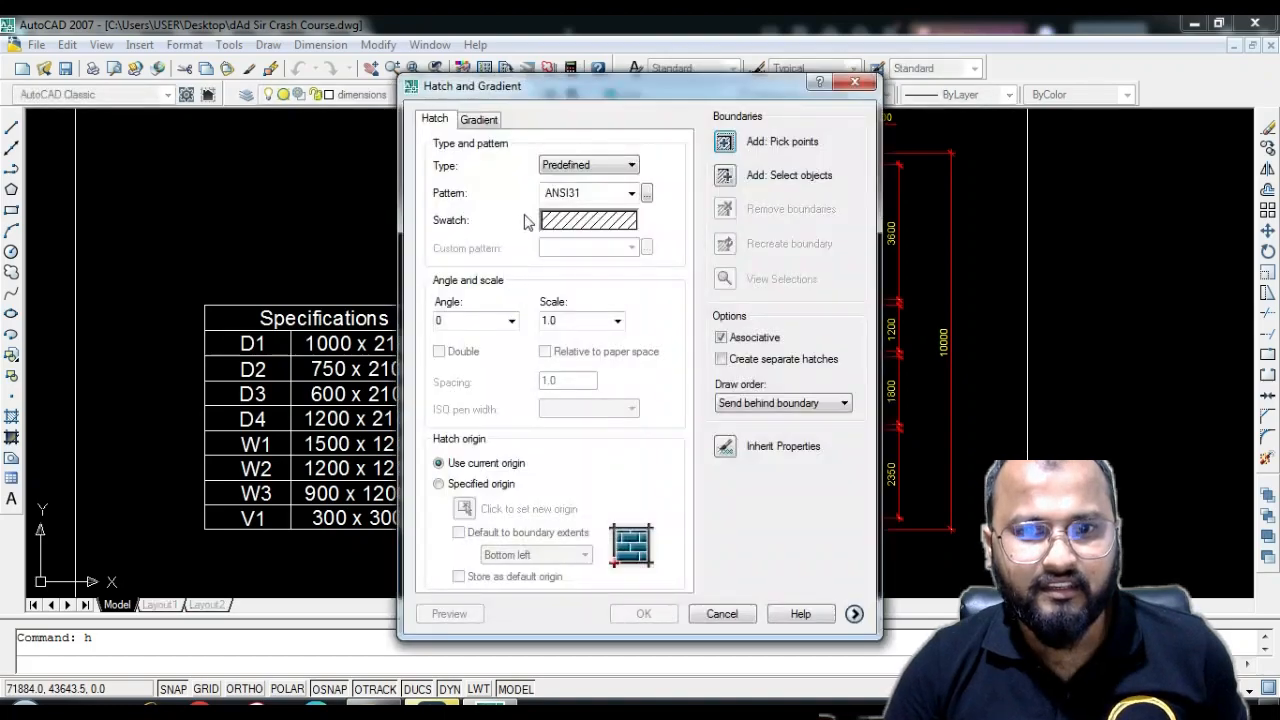
click(724, 141)
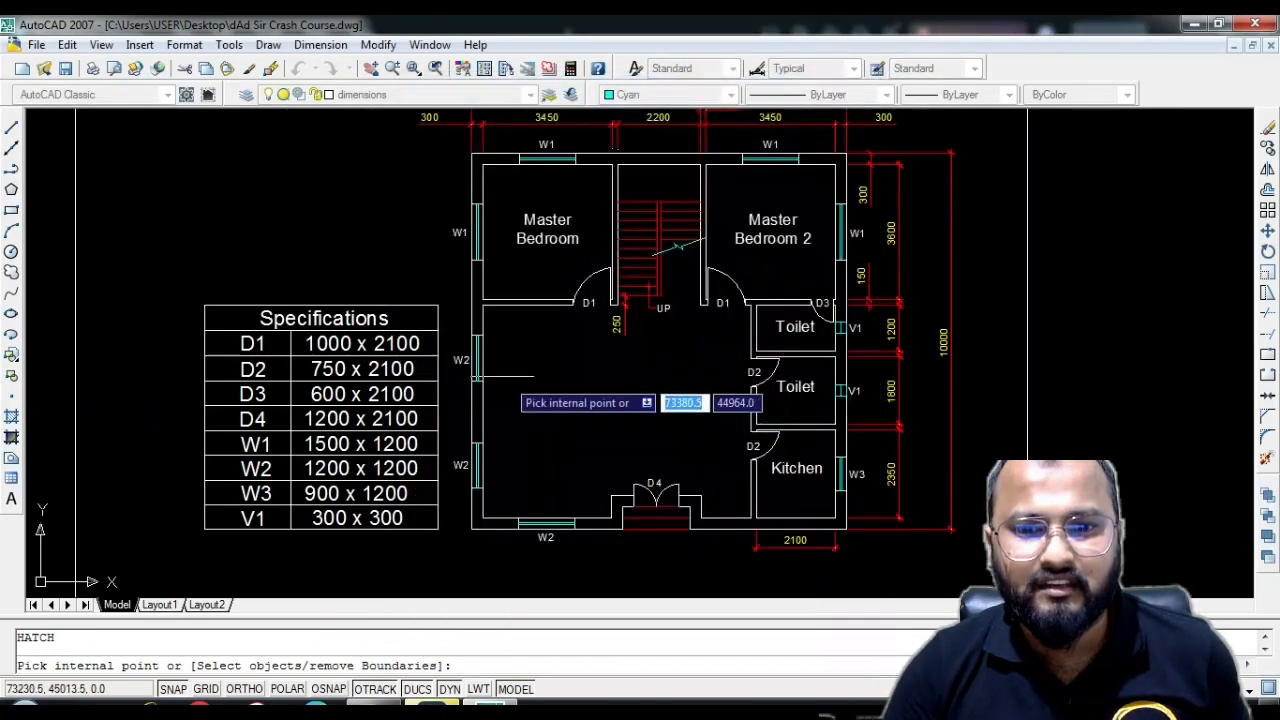
click(477, 398)
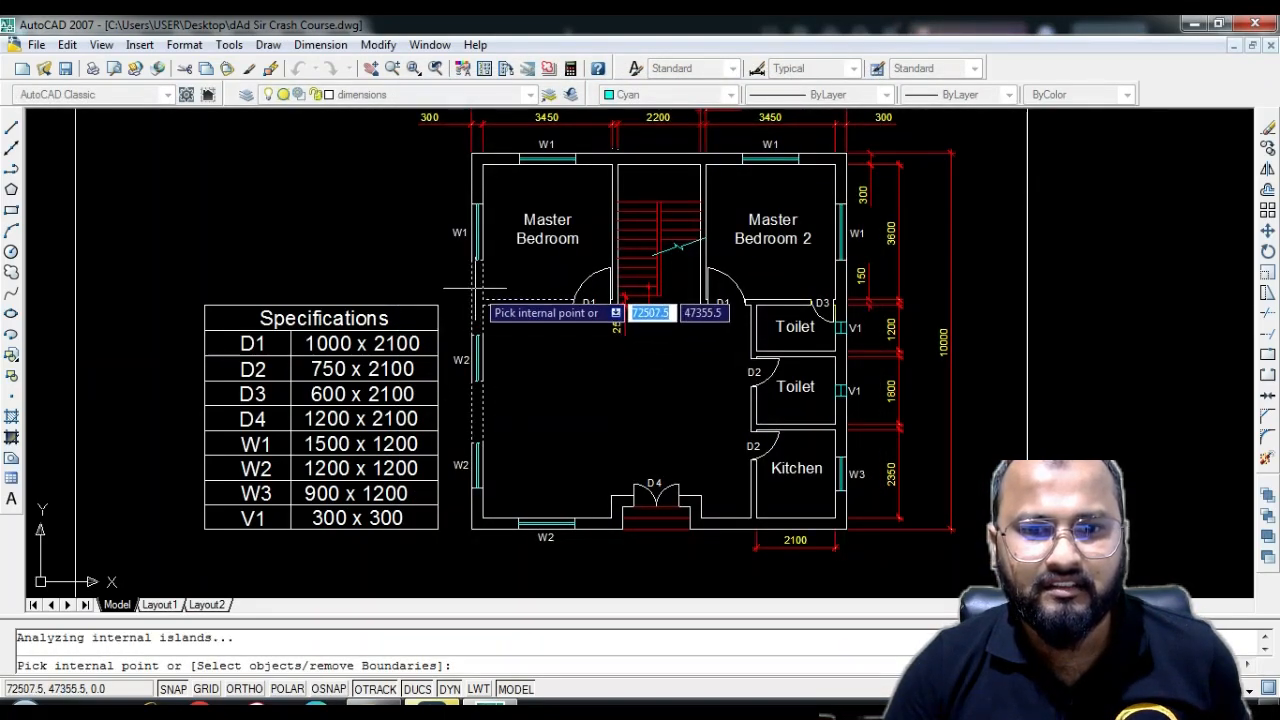
key(Return)
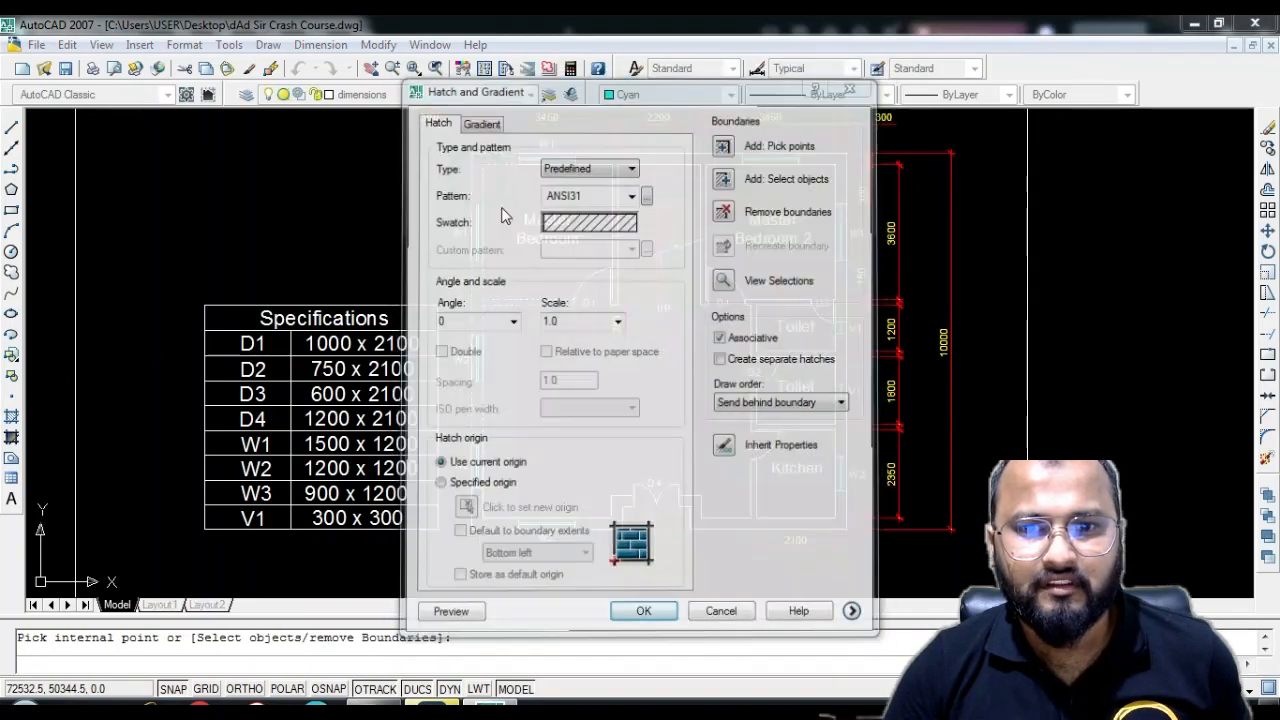
key(Return)
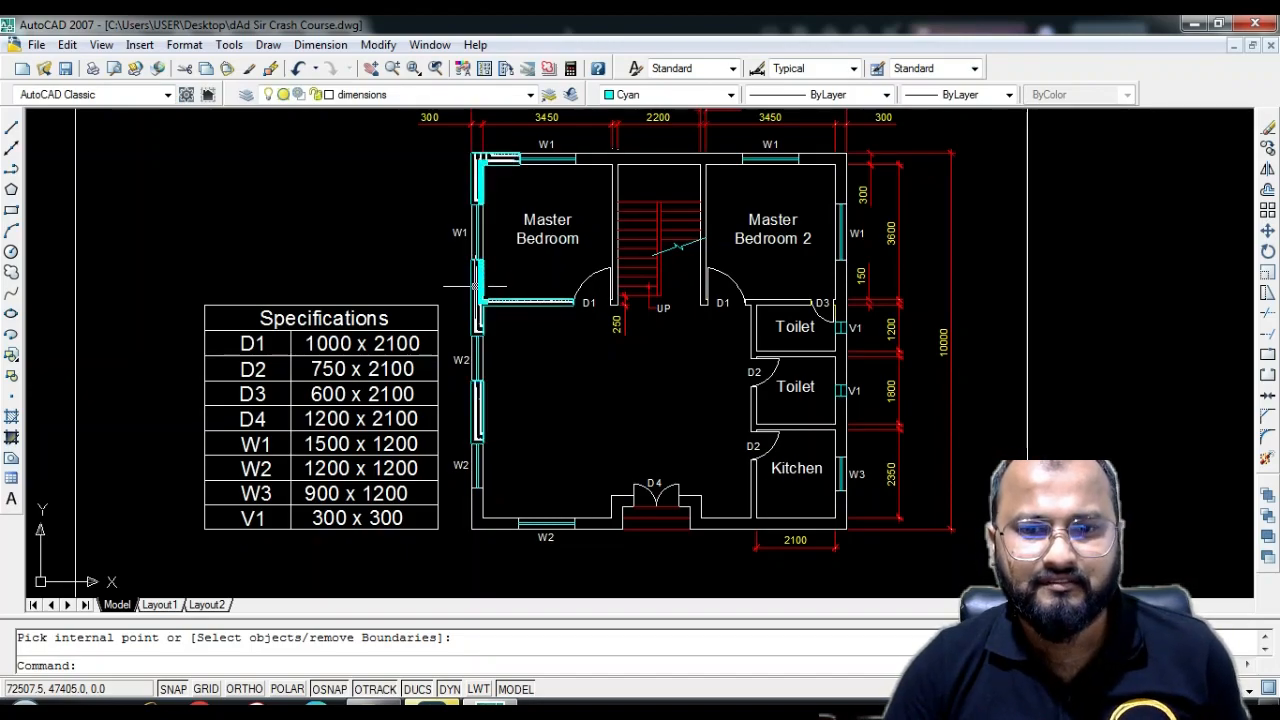
key(ctrl+z)
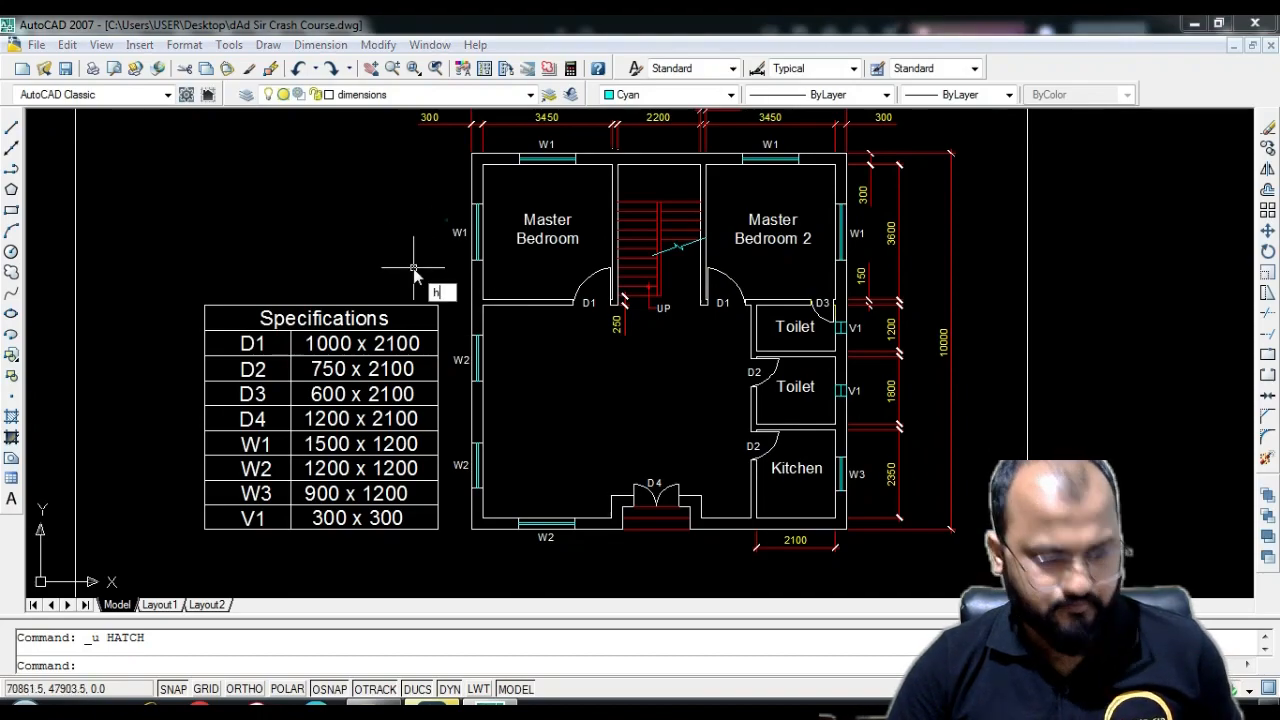
Hatch the wall segments around Master Bedroom's W1 window and beside its D1 door with ANSI31 at scale 200
text(h)
key(Return)
double_click(585, 319)
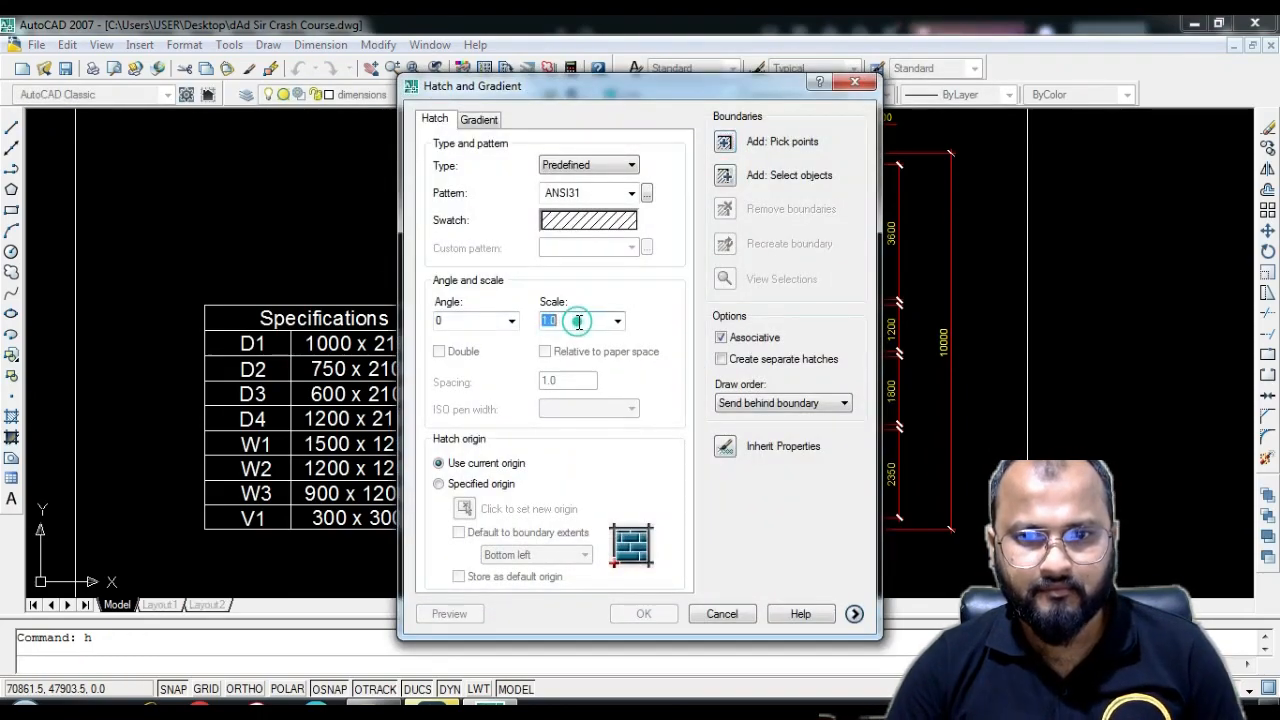
text(200)
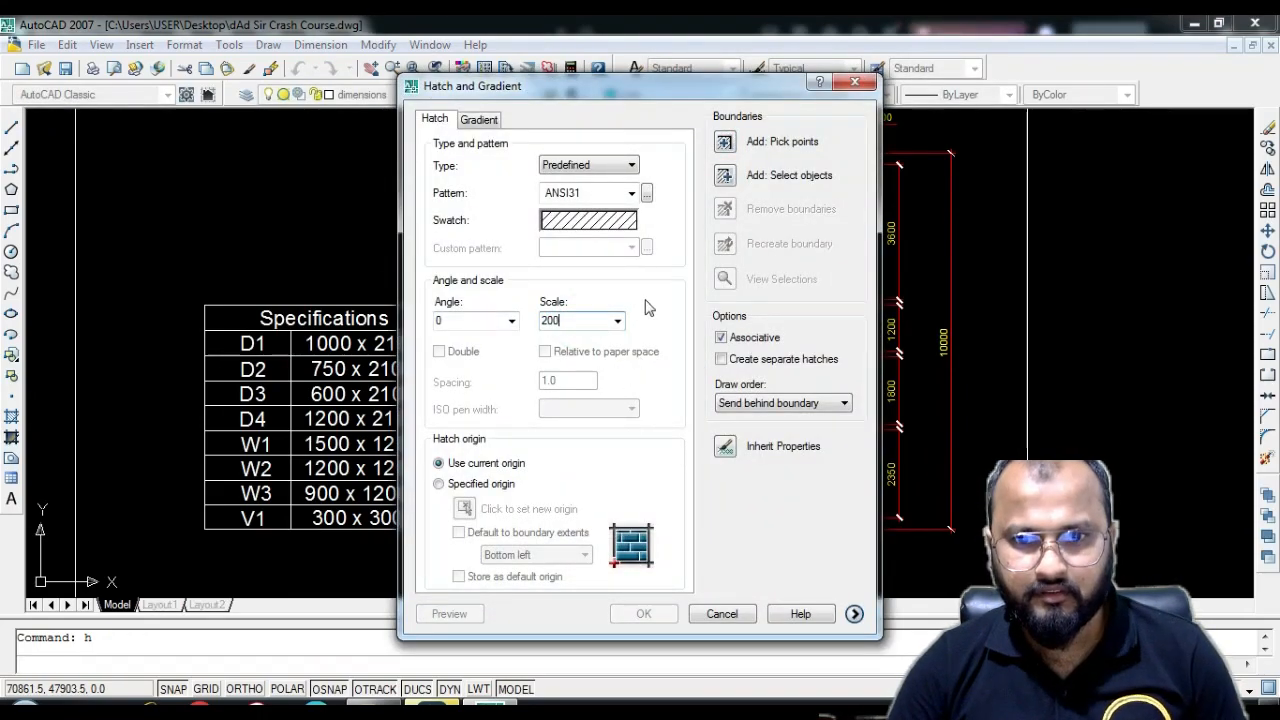
click(724, 141)
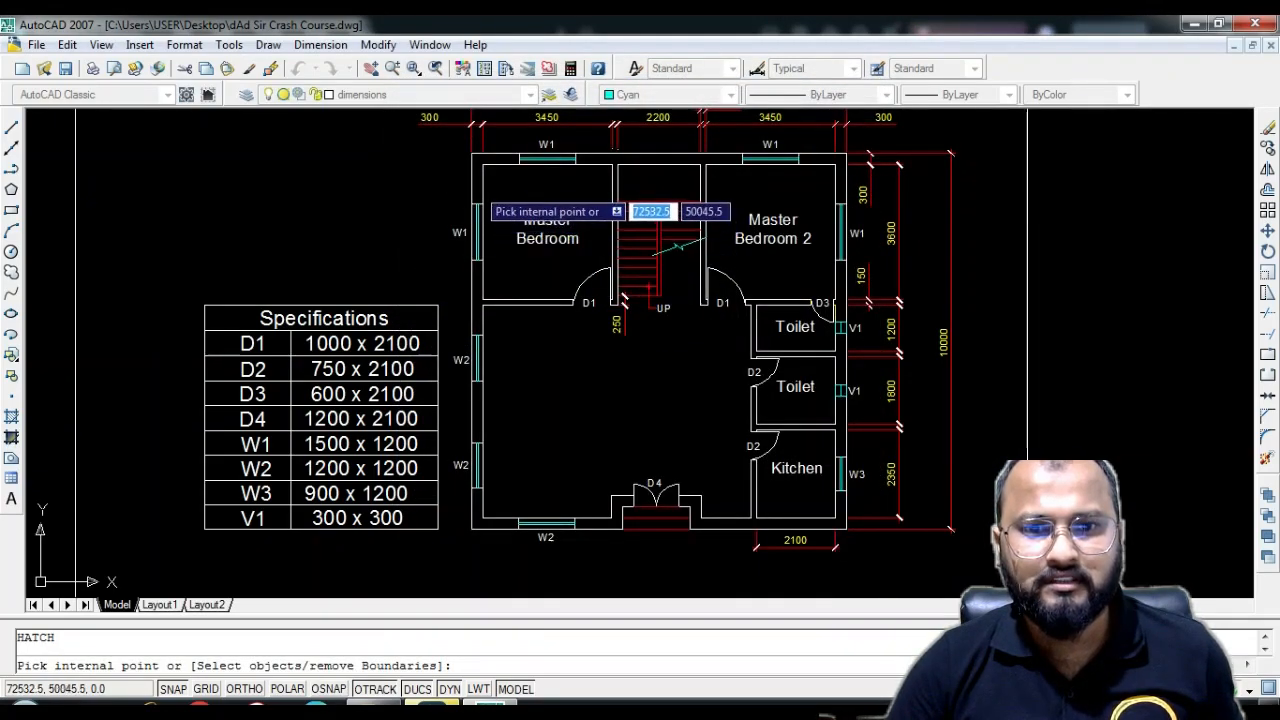
click(484, 200)
key(Return)
click(646, 608)
scroll(478, 305, up, 4)
scroll(458, 320, up, 5)
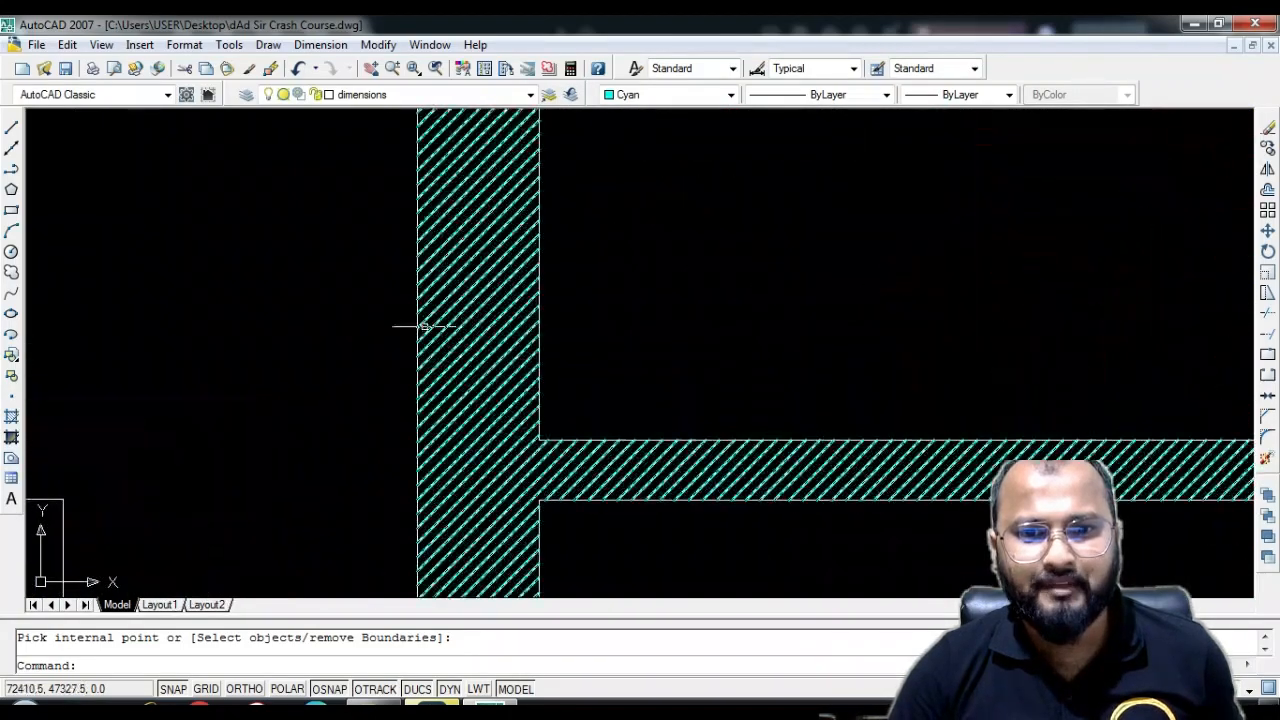
scroll(470, 350, down, 5)
scroll(478, 342, down, 6)
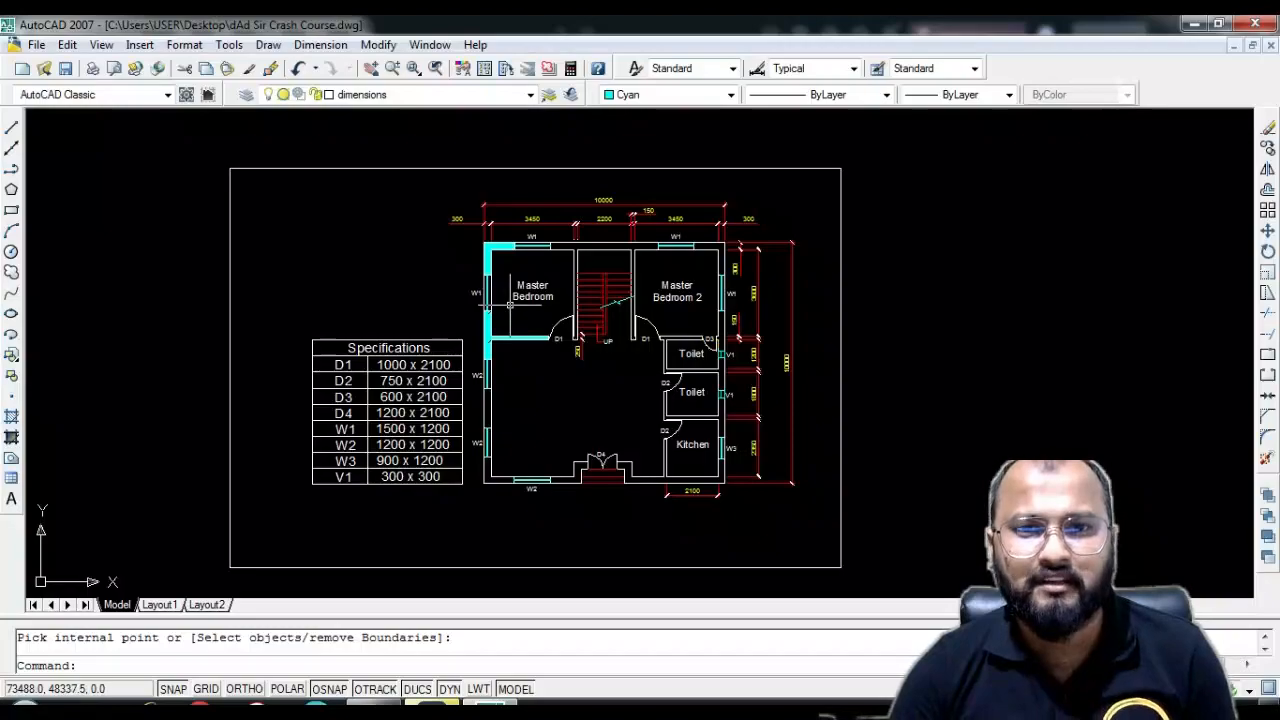
Erase the hatch from the wall segments around Master Bedroom
scroll(552, 386, up, 3)
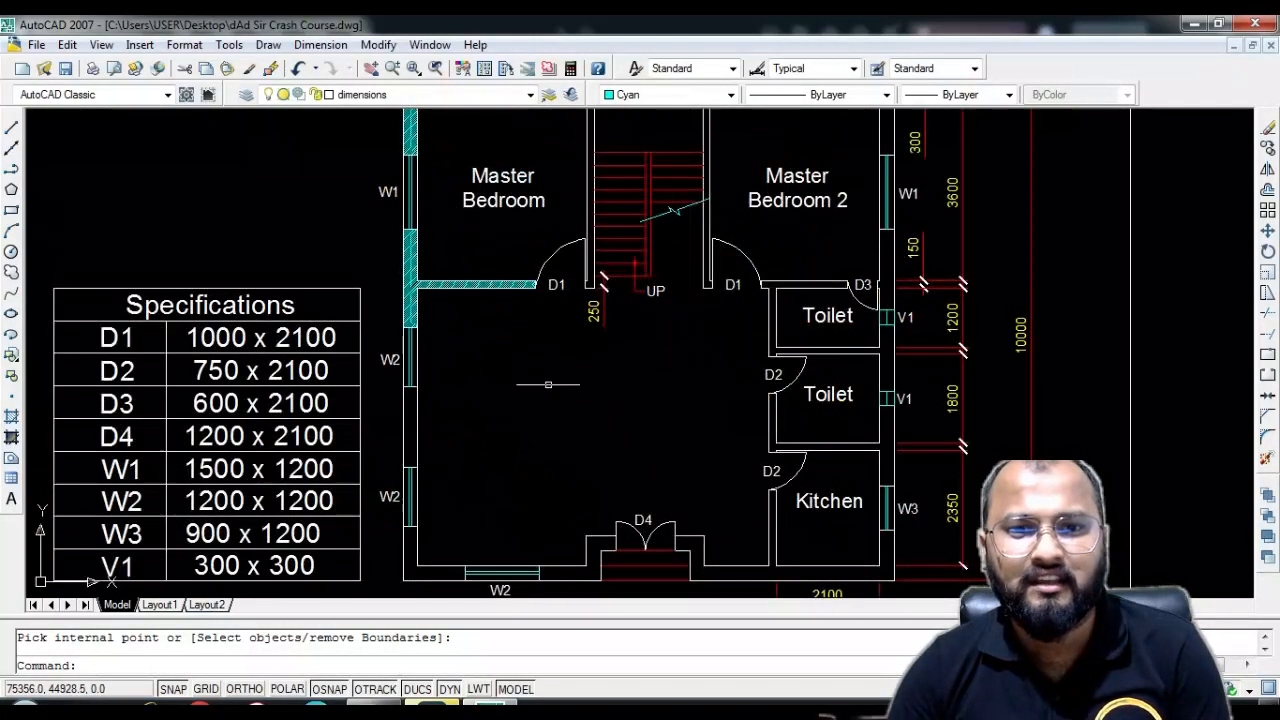
middle_drag(548, 384, 505, 517)
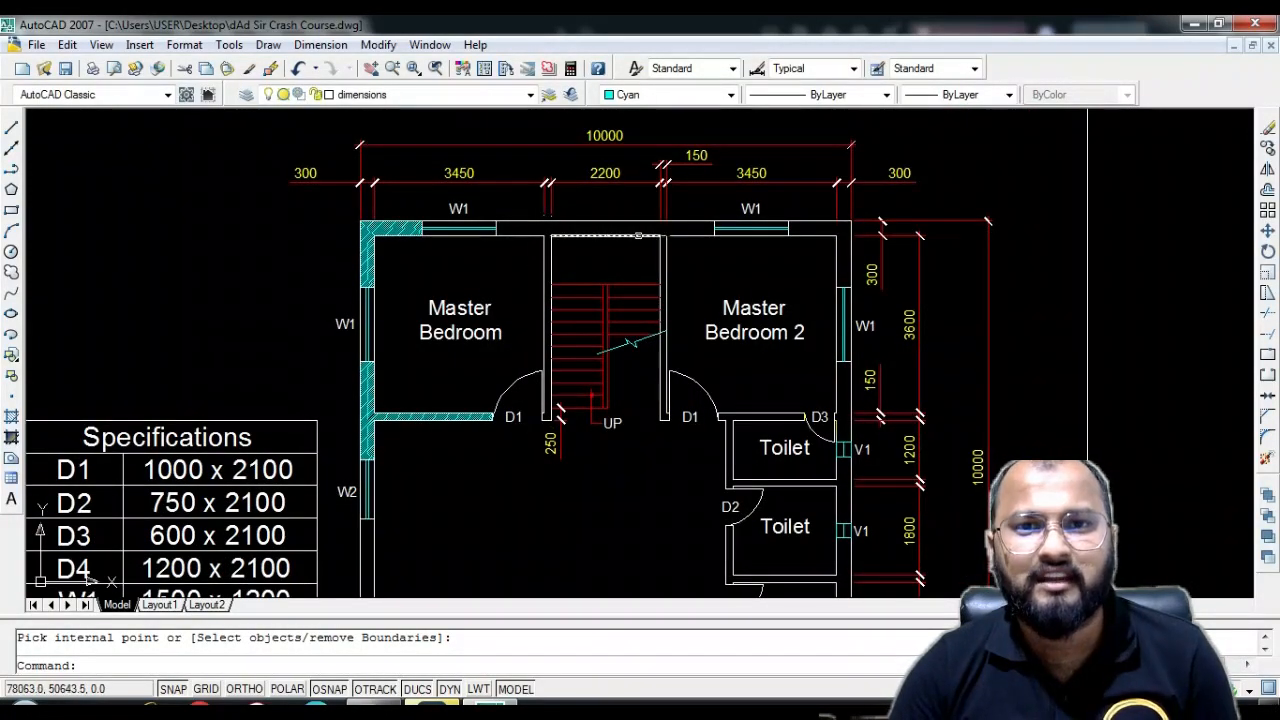
scroll(594, 224, up, 2)
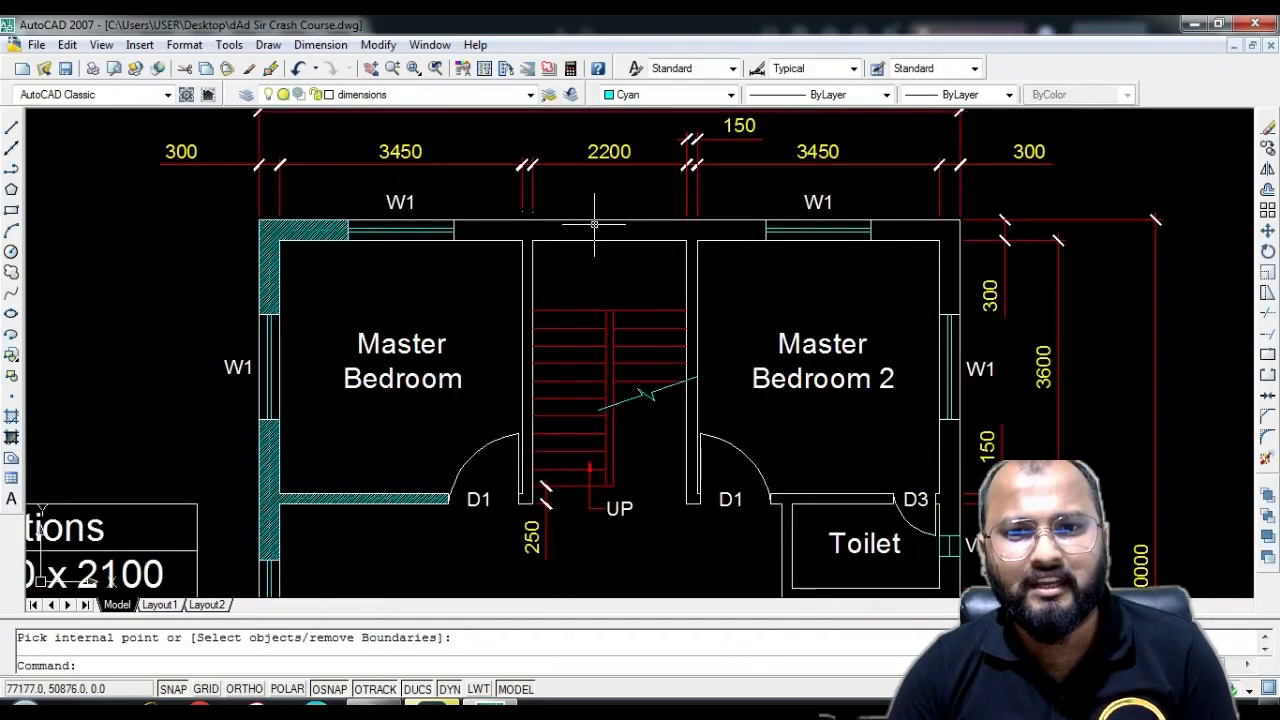
middle_drag(586, 177, 572, 289)
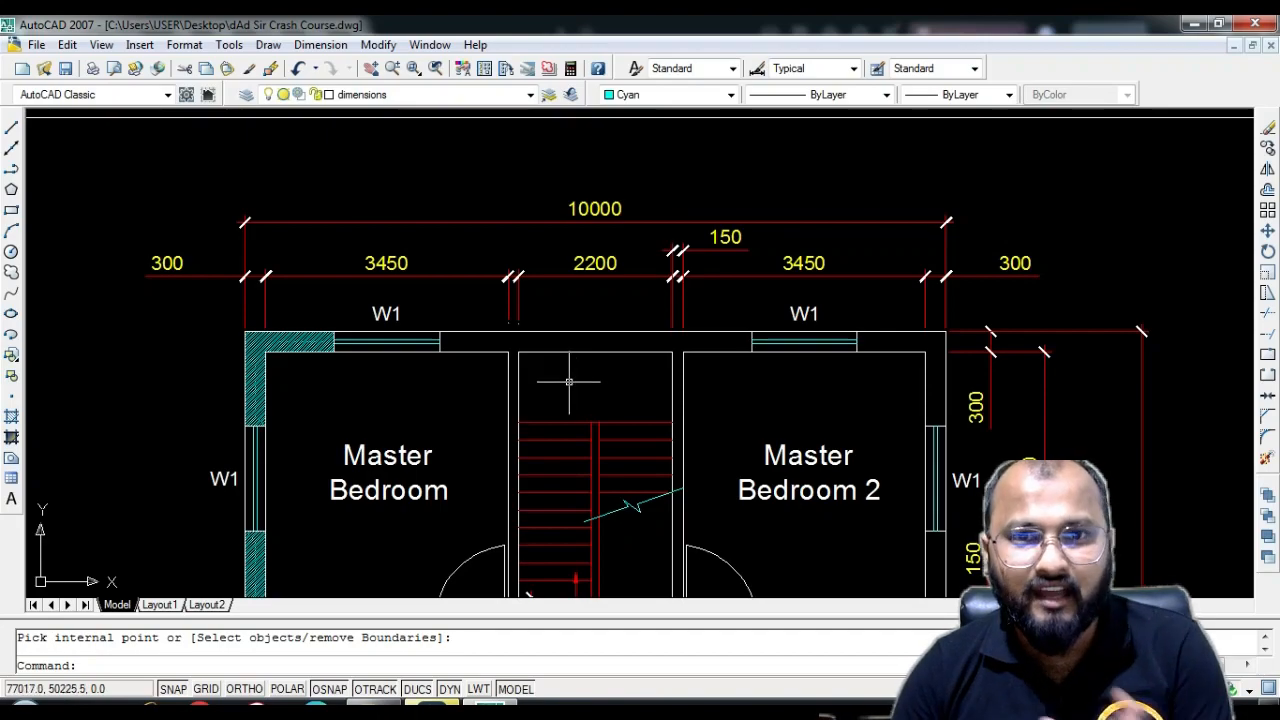
scroll(515, 370, down, 2)
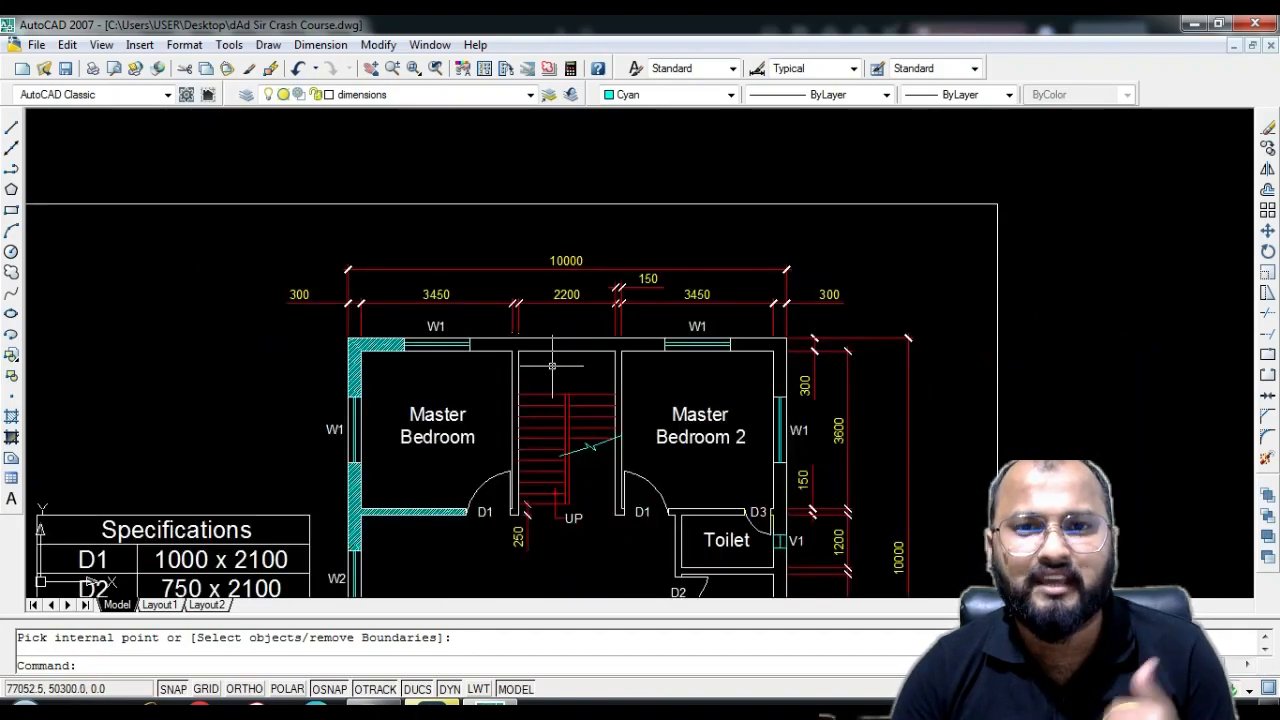
middle_drag(552, 365, 506, 283)
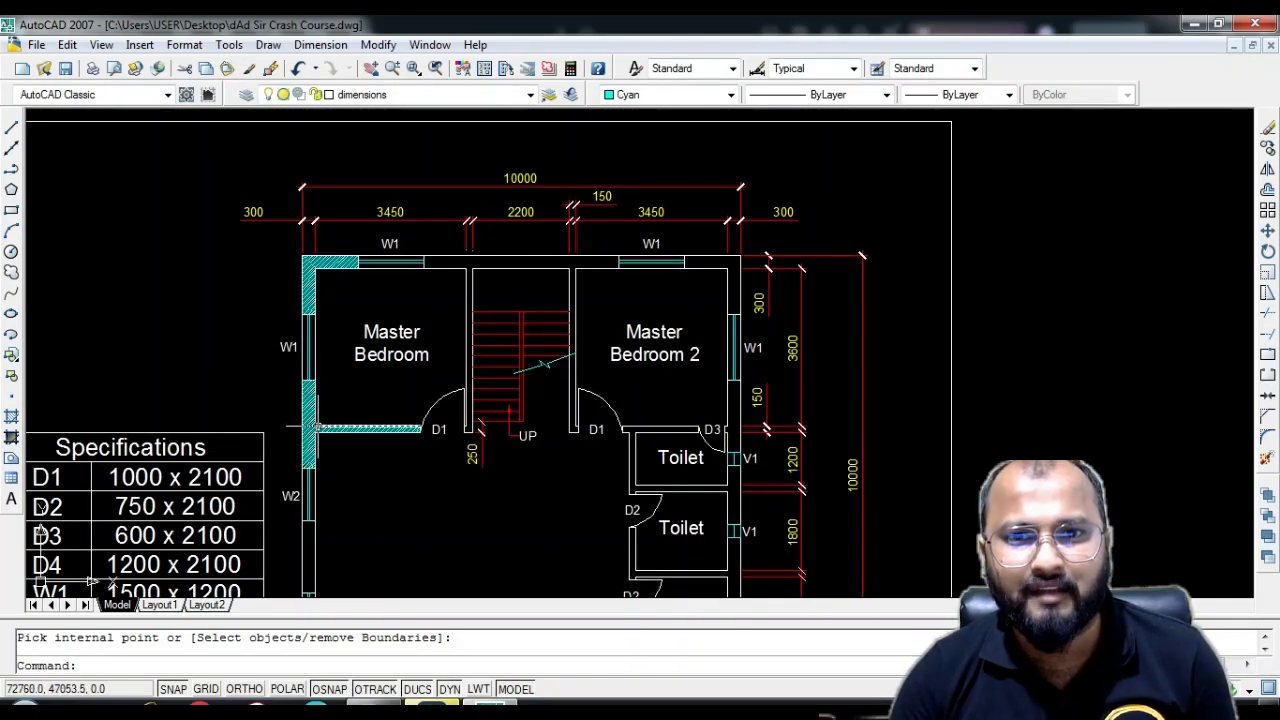
scroll(310, 400, up, 2)
key(Return)
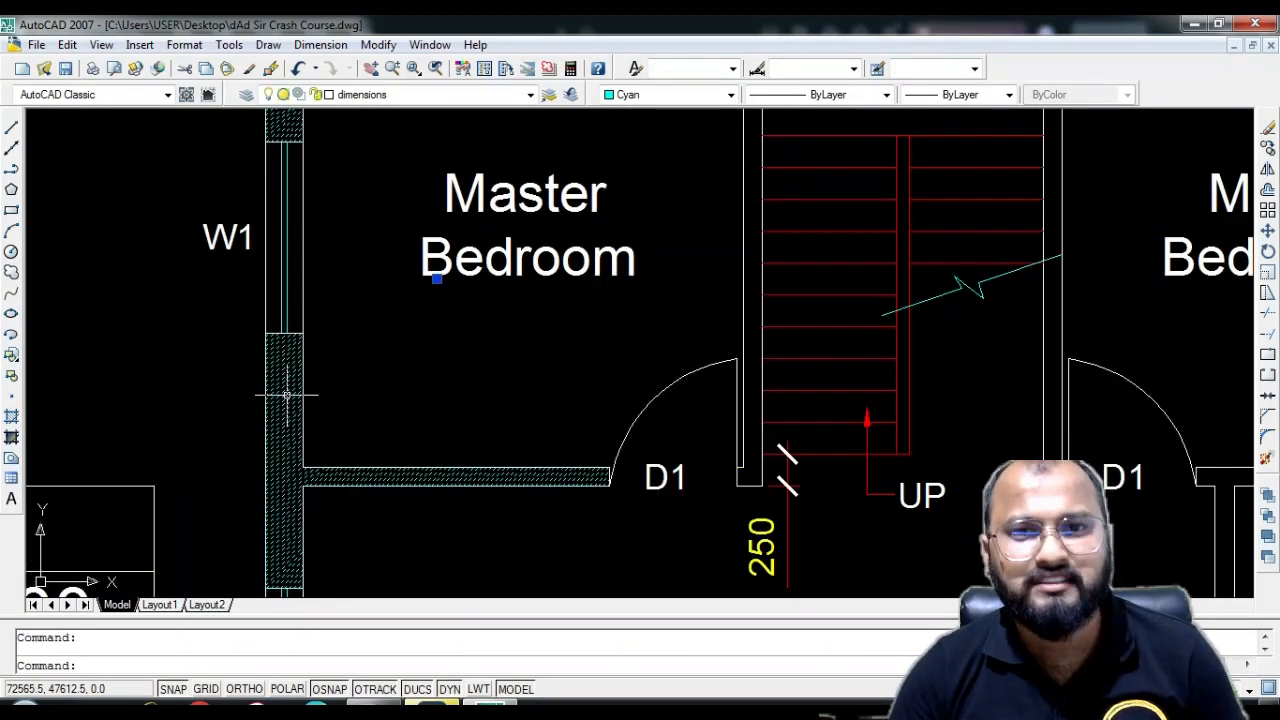
scroll(361, 397, down, 2)
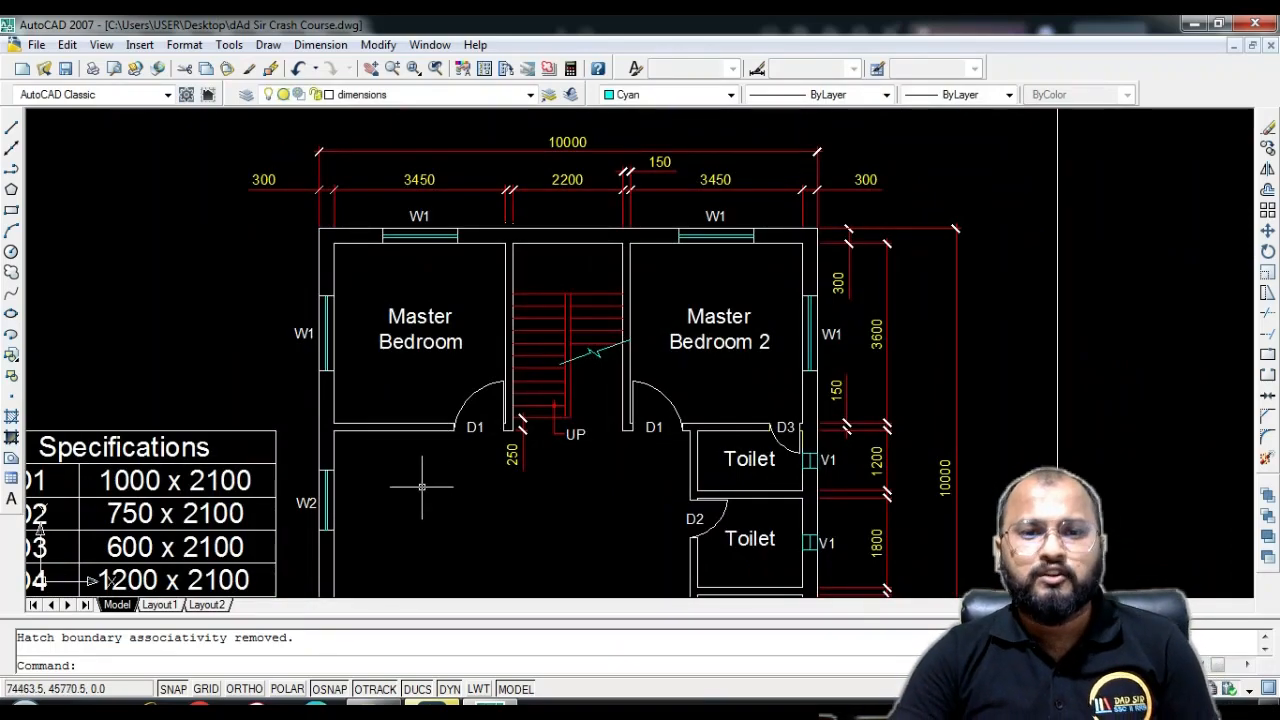
Examine the floor plan's walls, bedrooms, staircase, toilets and kitchen together with the door, window and wall dimensions
middle_drag(422, 487, 466, 428)
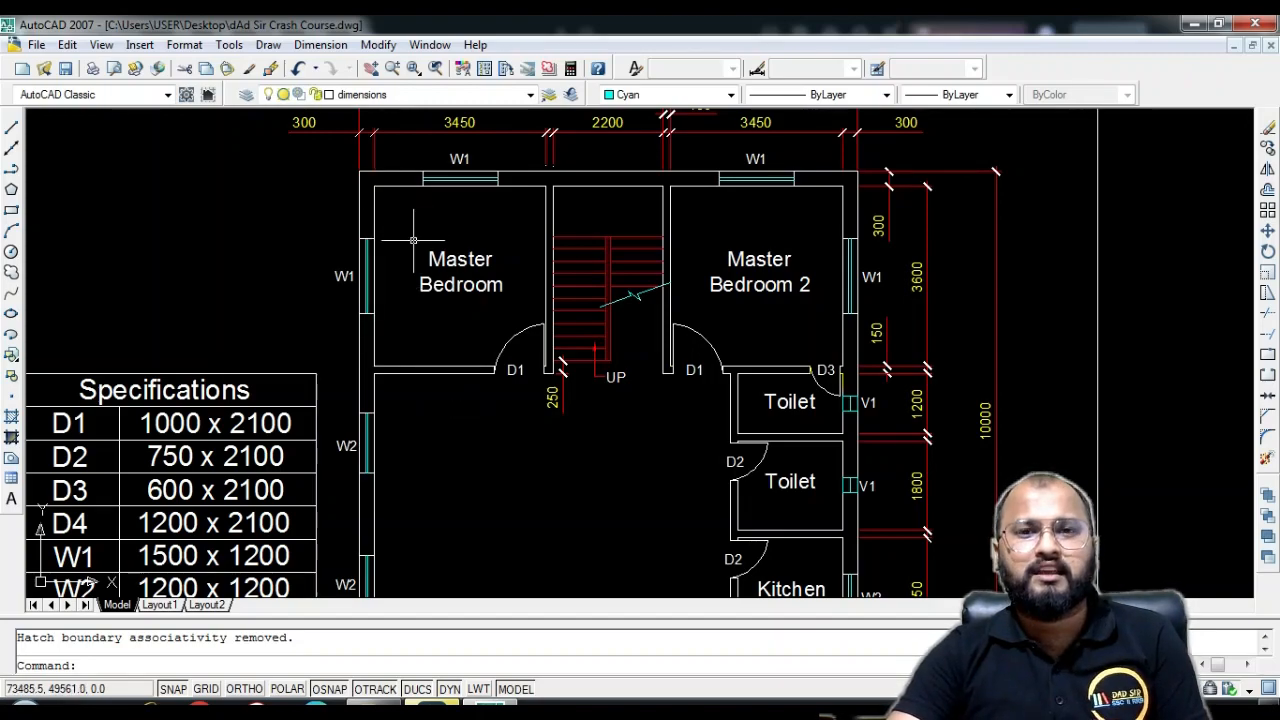
scroll(420, 232, down, 3)
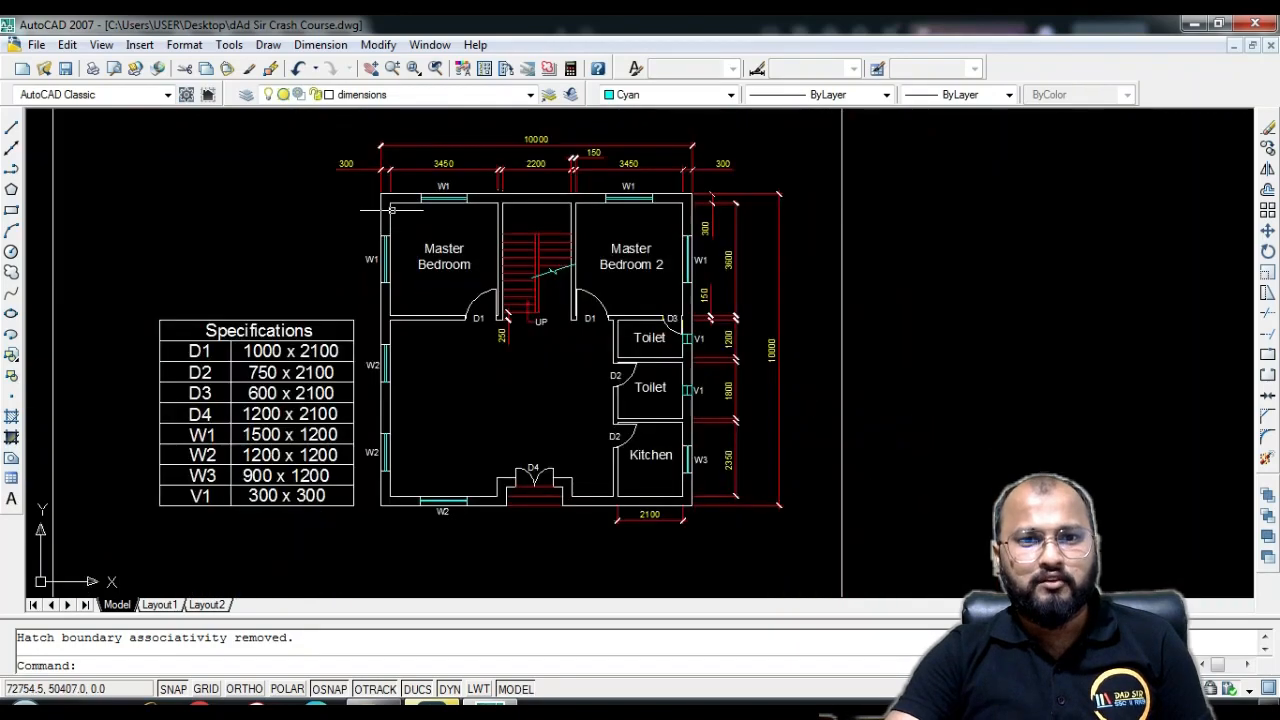
scroll(538, 200, up, 5)
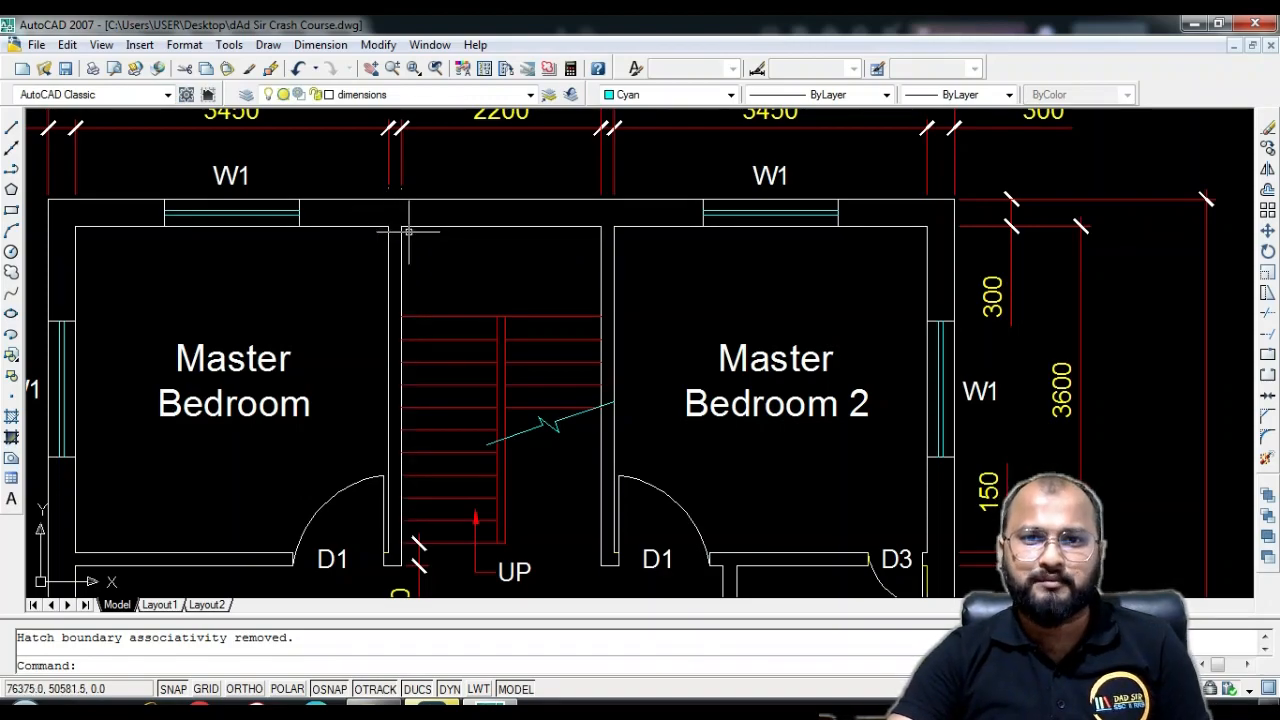
scroll(408, 232, down, 4)
middle_drag(457, 423, 428, 417)
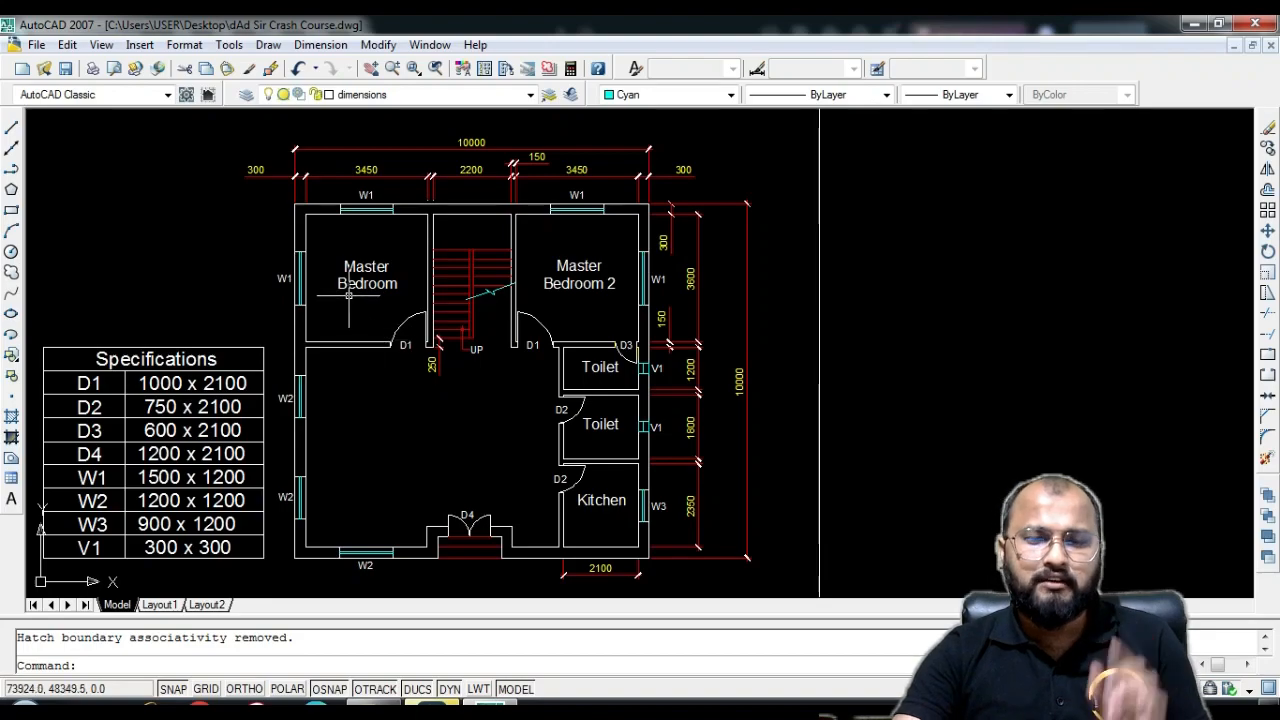
scroll(352, 244, up, 1)
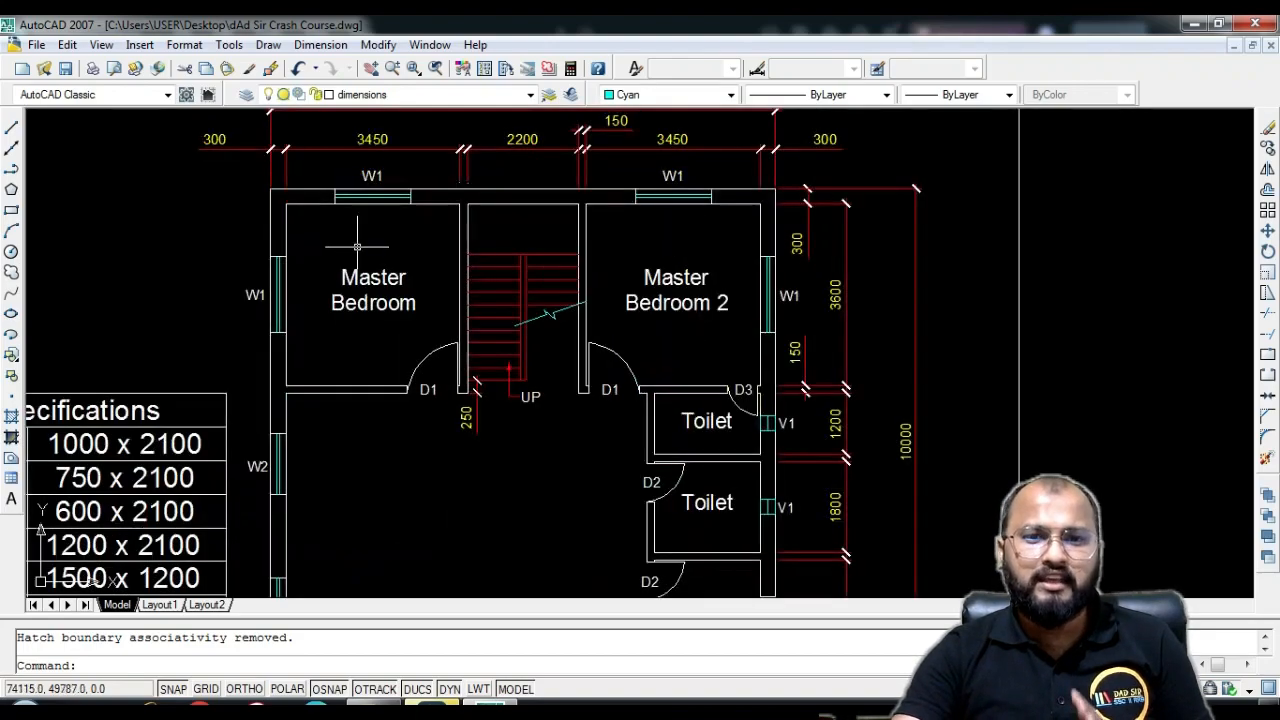
middle_drag(357, 246, 354, 282)
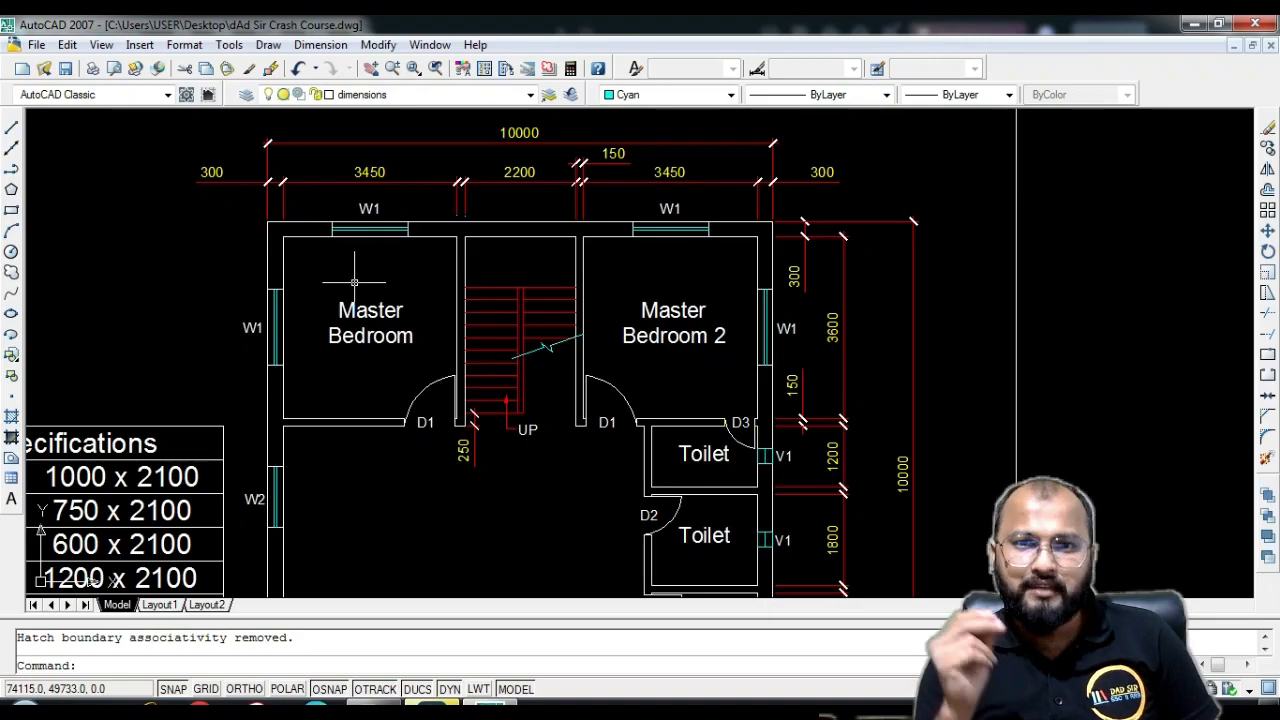
middle_drag(521, 491, 530, 482)
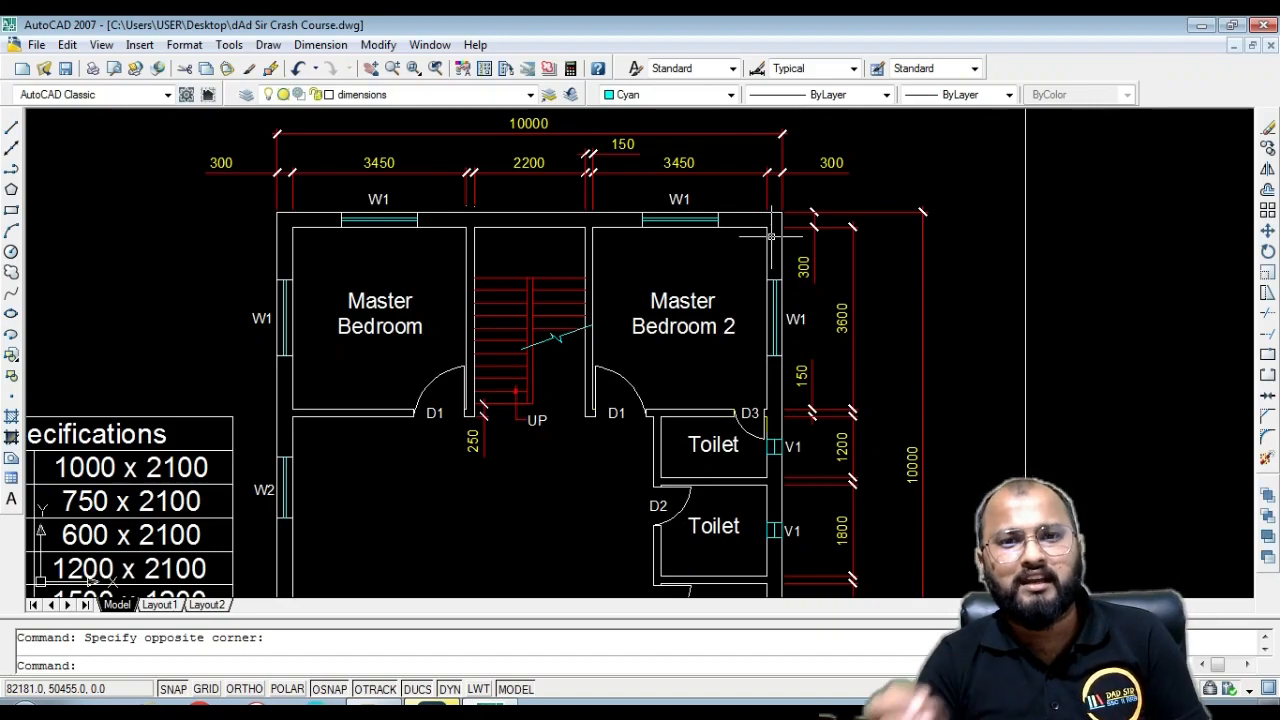
scroll(665, 284, down, 2)
middle_drag(625, 343, 614, 297)
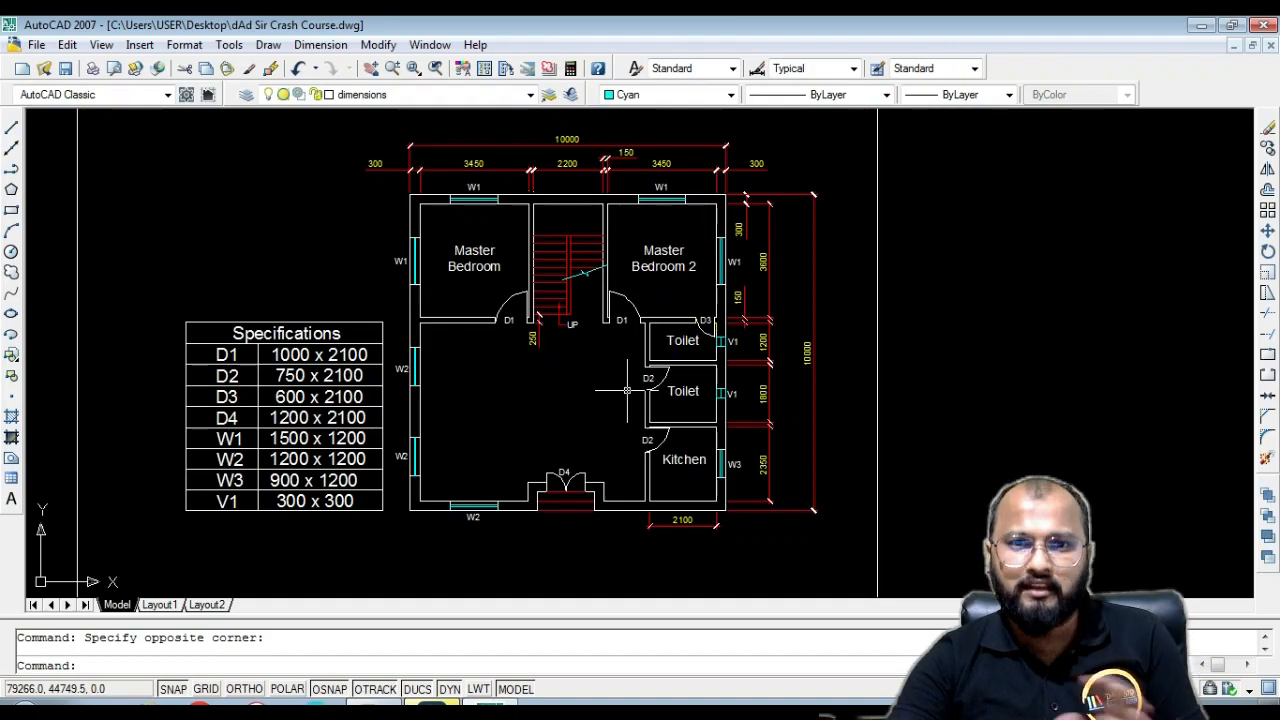
scroll(627, 390, up, 2)
scroll(577, 366, up, 1)
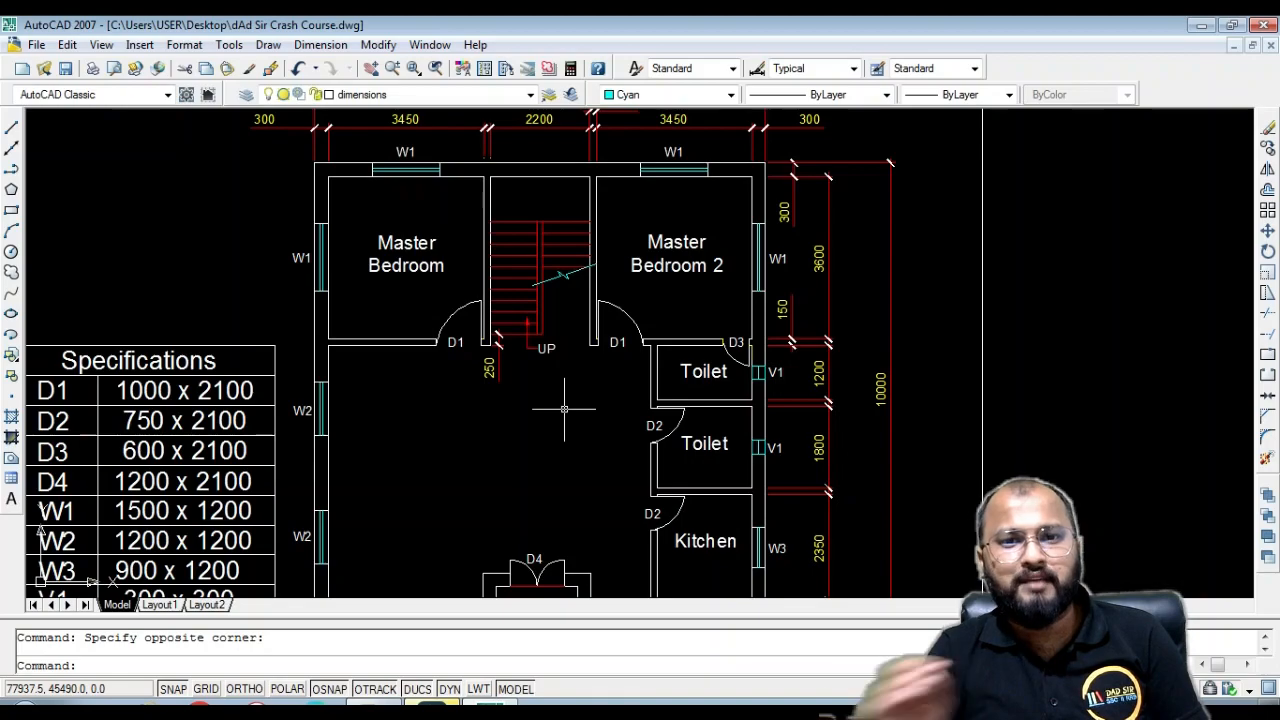
middle_drag(406, 248, 411, 351)
scroll(443, 288, up, 5)
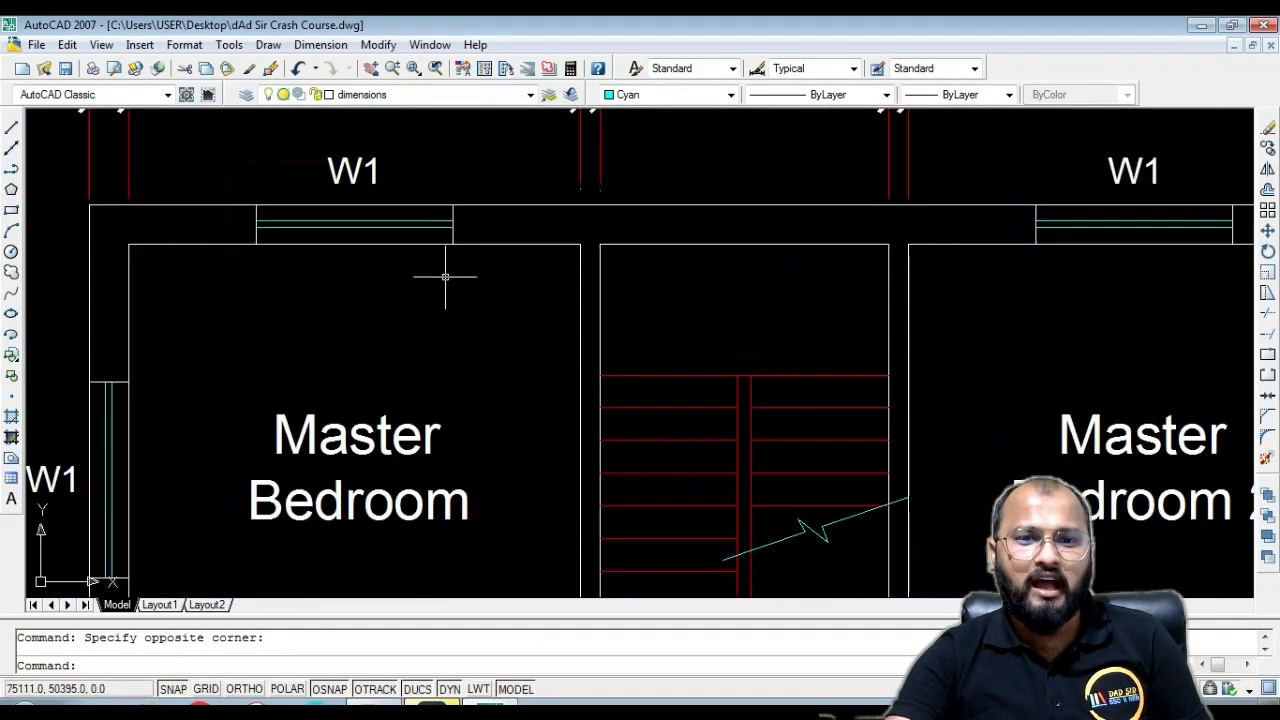
scroll(463, 208, down, 2)
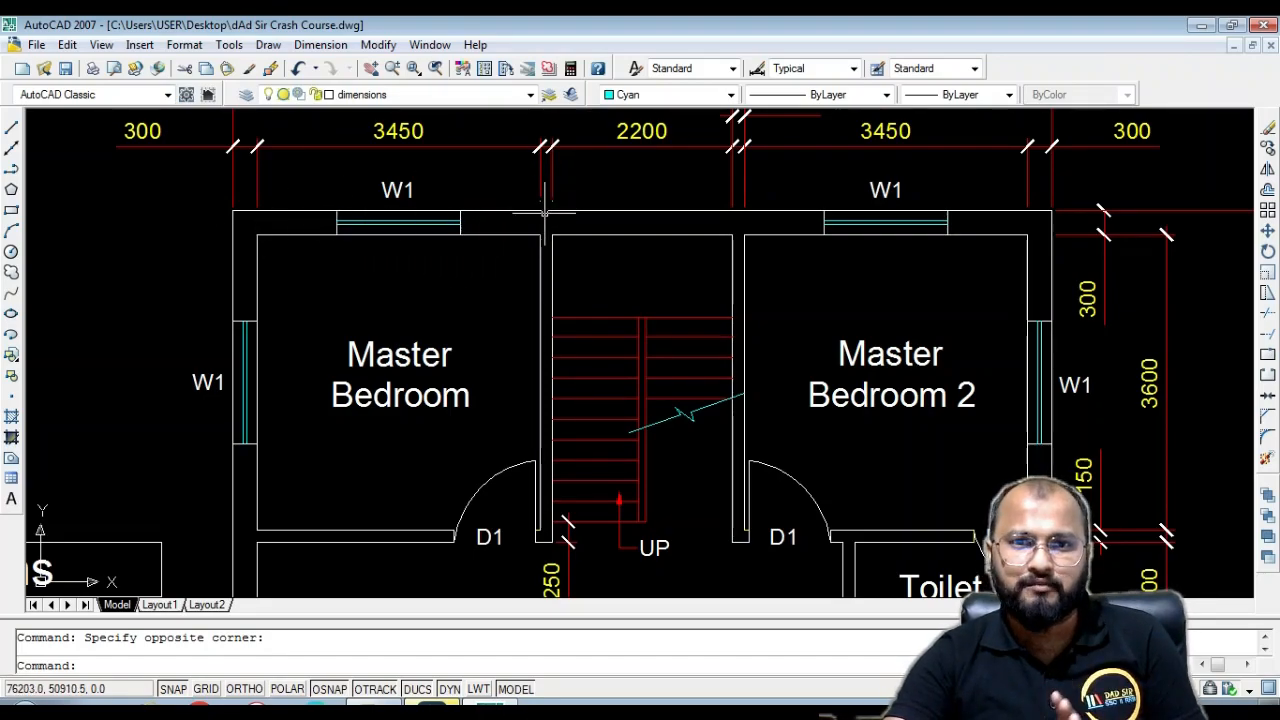
middle_drag(621, 208, 515, 240)
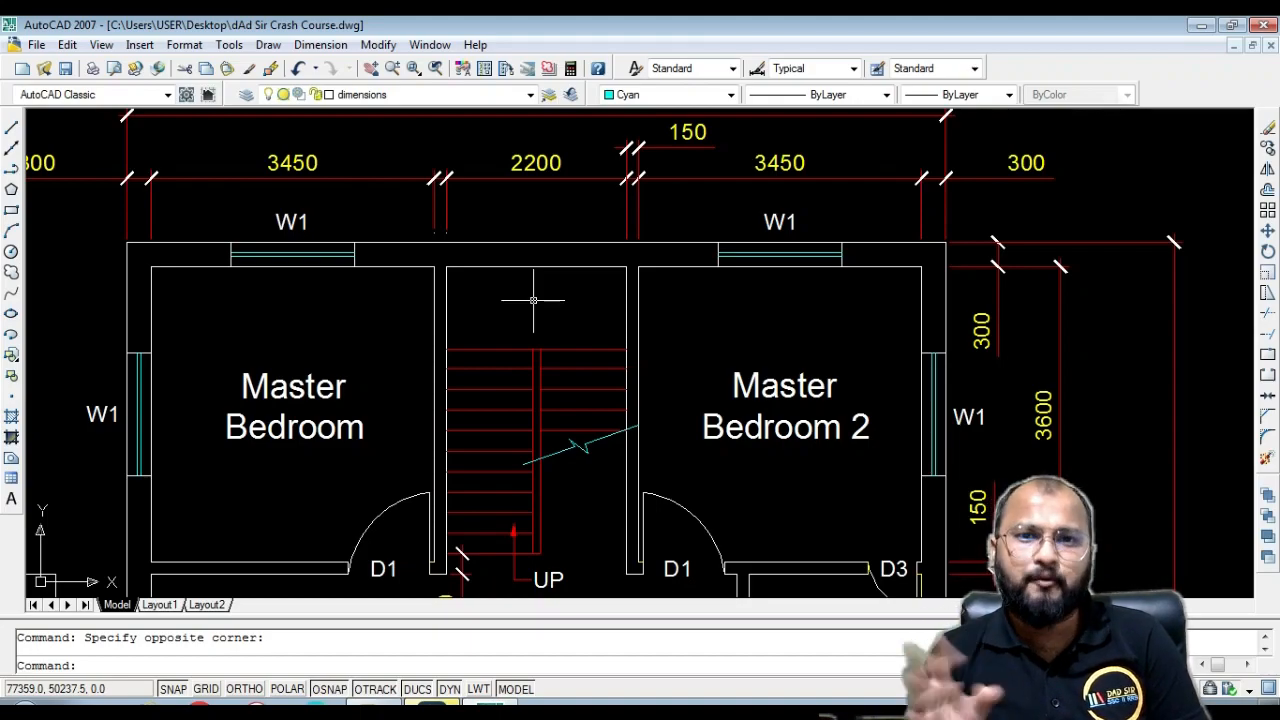
scroll(508, 317, down, 2)
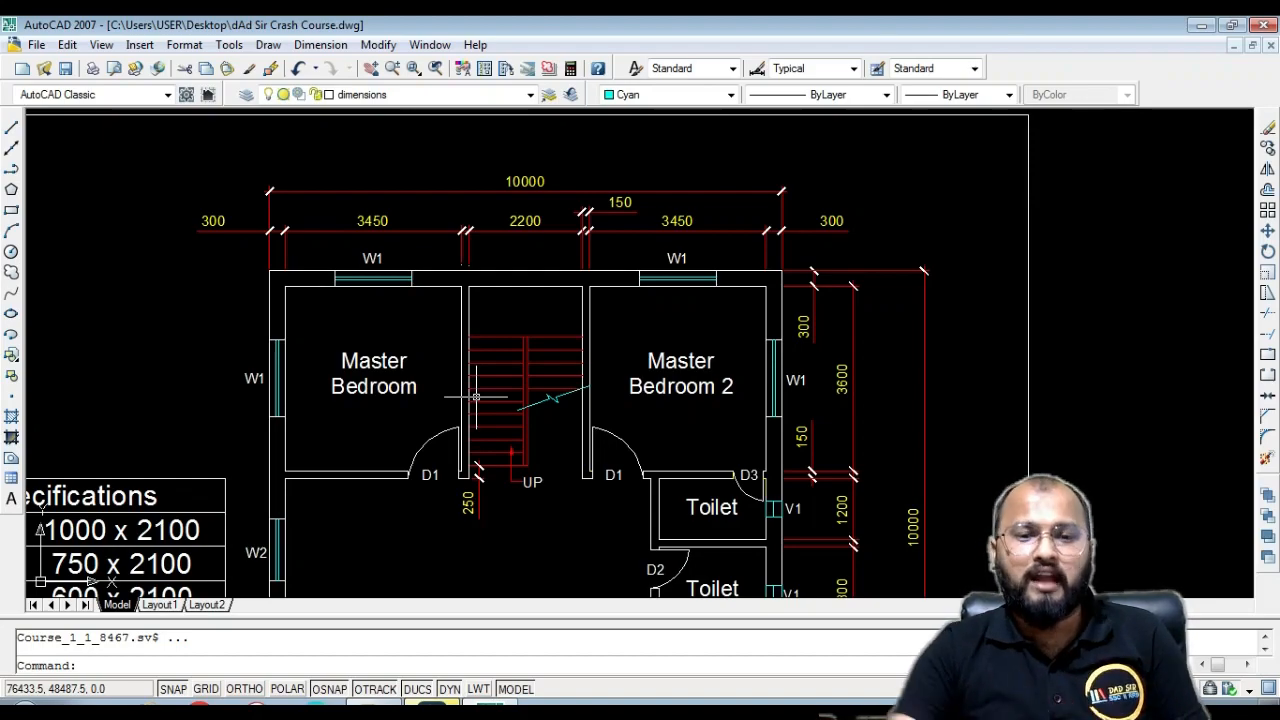
scroll(446, 383, down, 3)
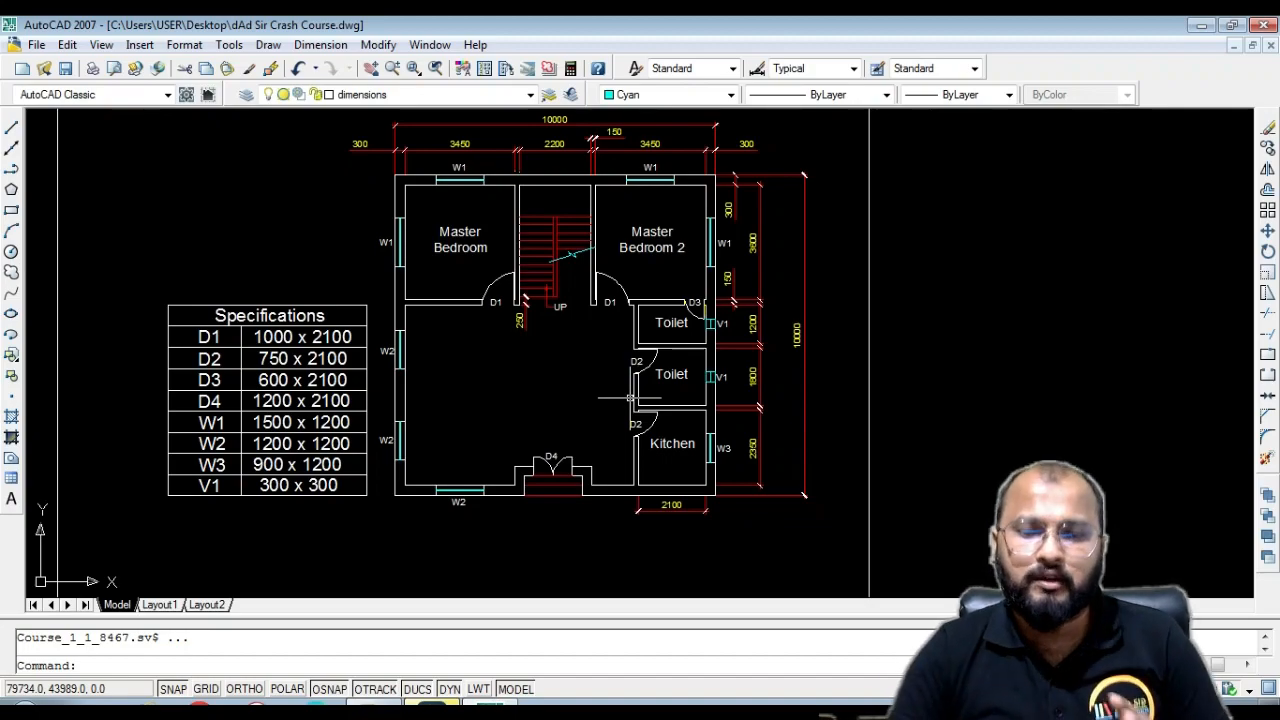
Draw a 300 x 300 rectangle in the empty area above the Specifications table
middle_drag(545, 355, 542, 386)
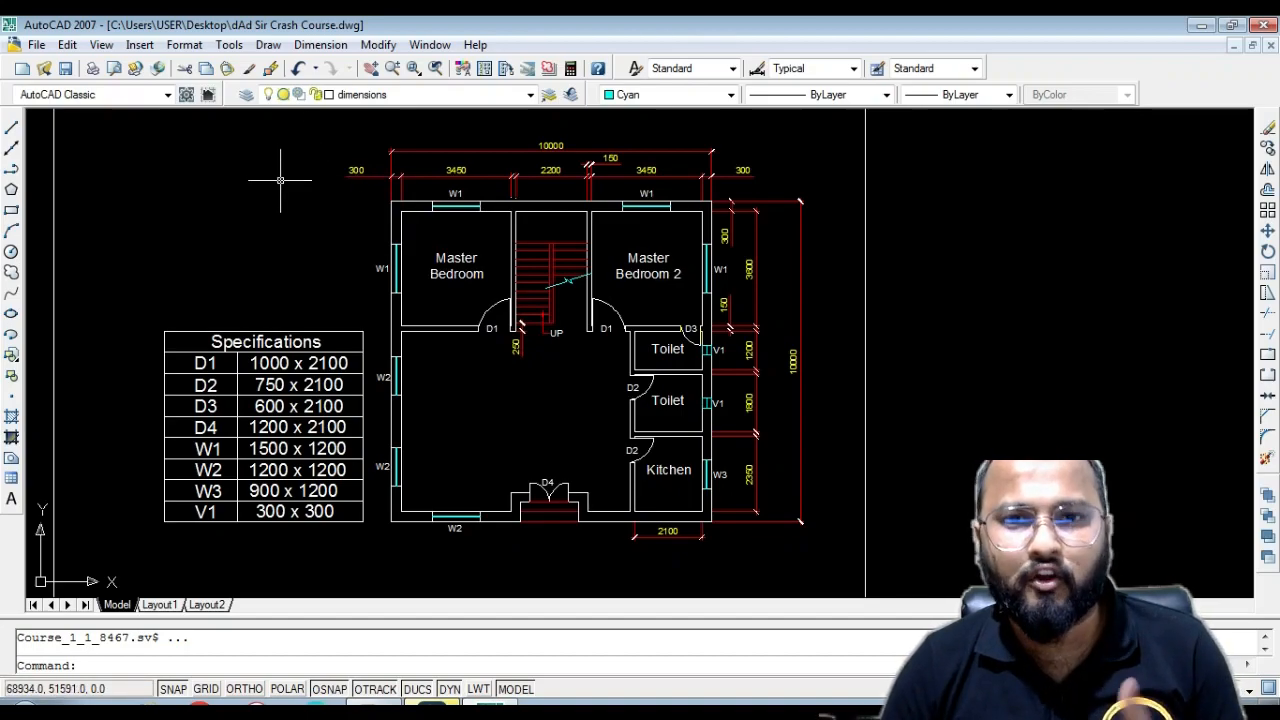
text(re)
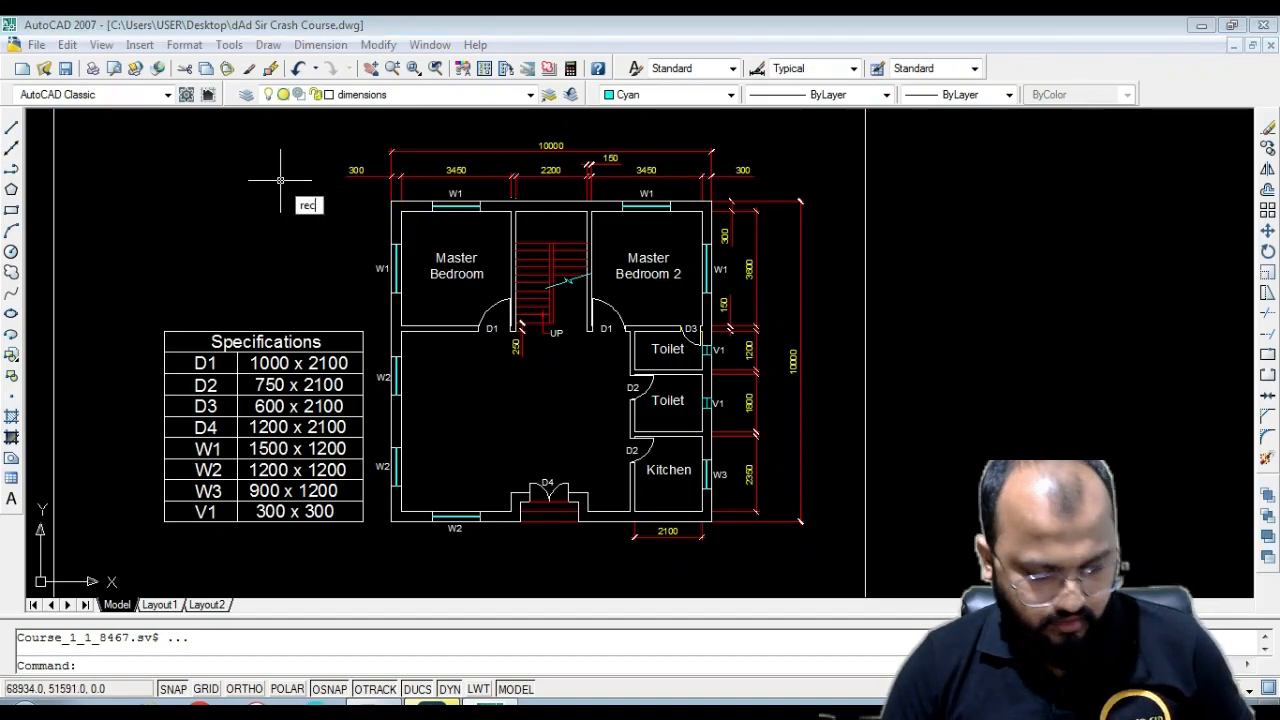
text(c)
key(Return)
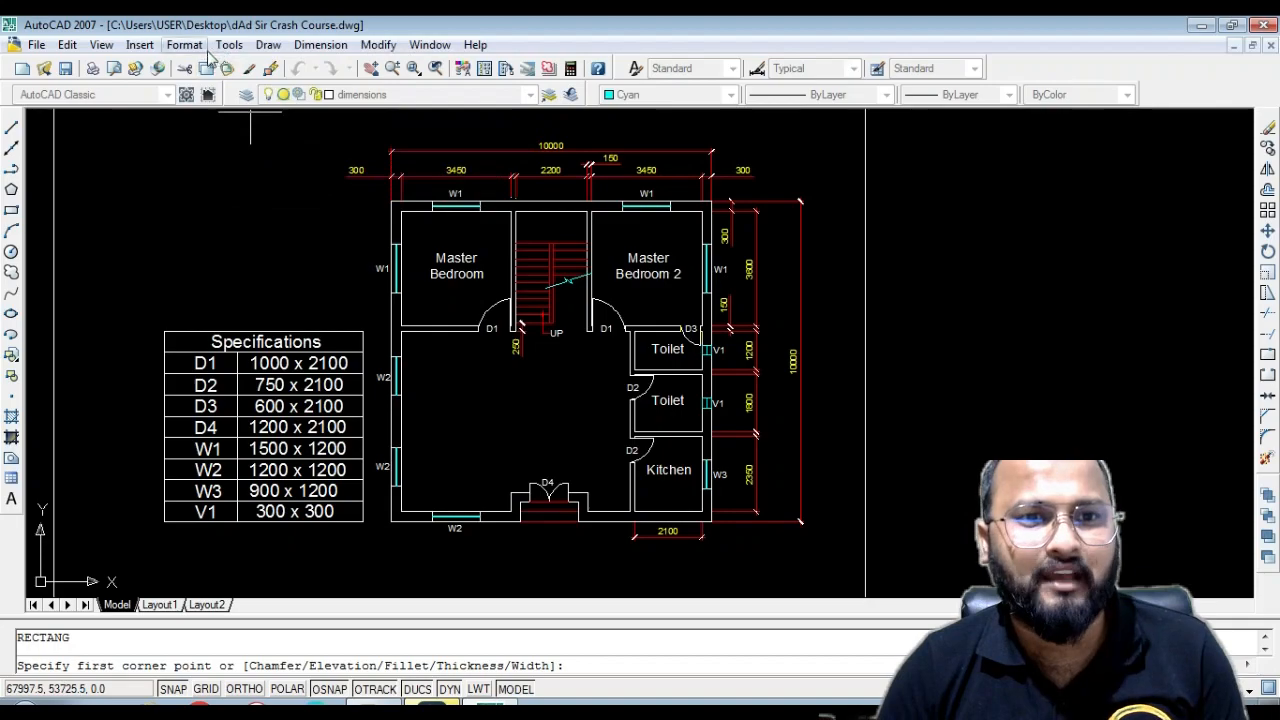
click(267, 44)
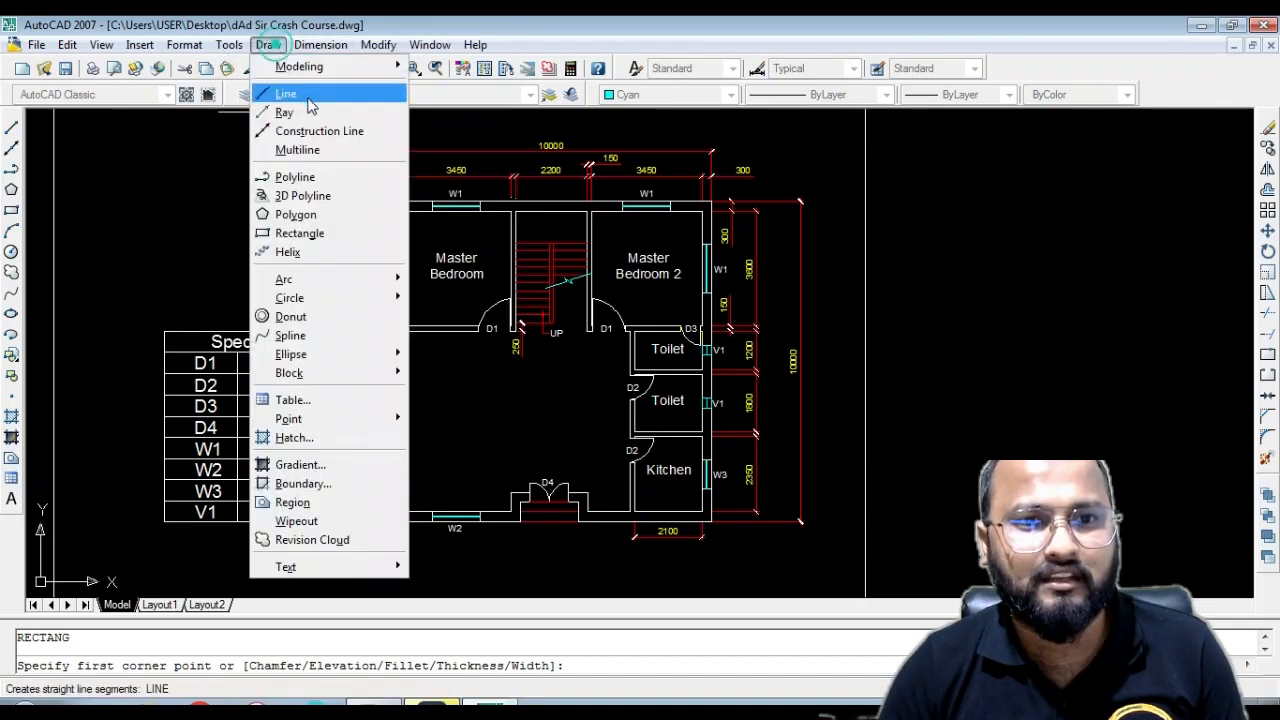
click(316, 234)
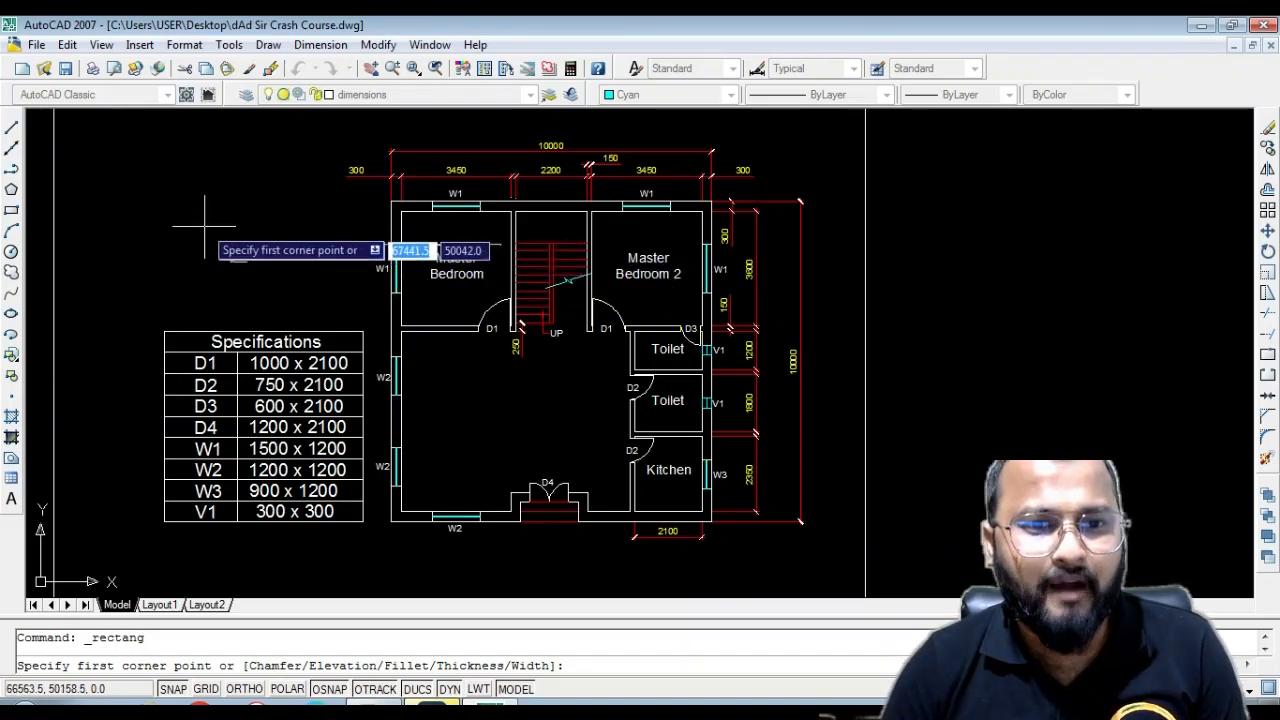
scroll(204, 228, up, 2)
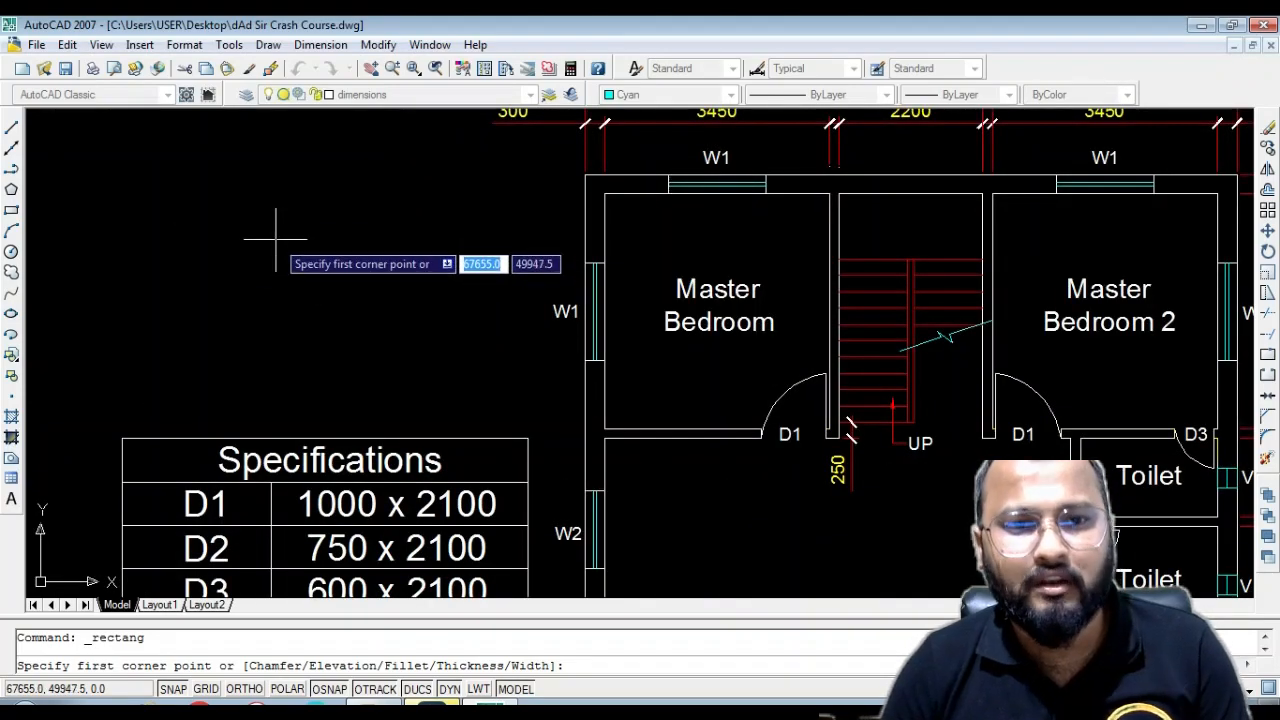
click(270, 230)
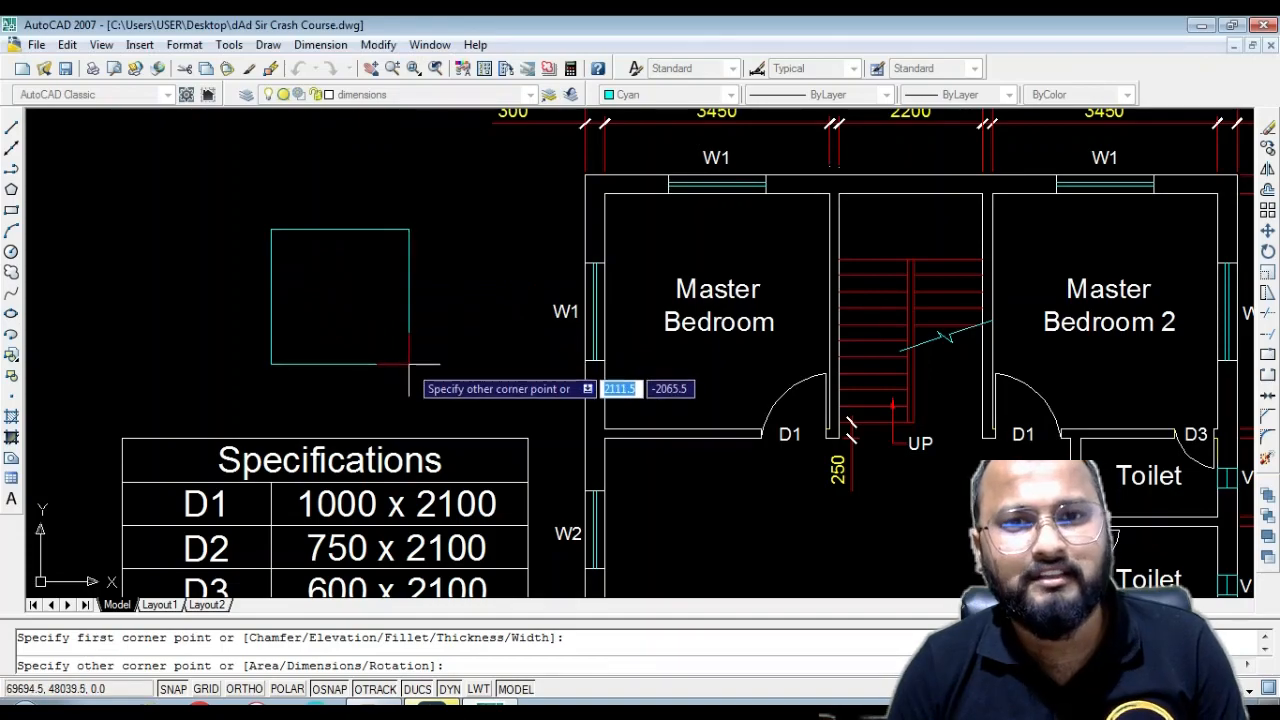
text(300)
key(Tab)
text(3)
key(Return)
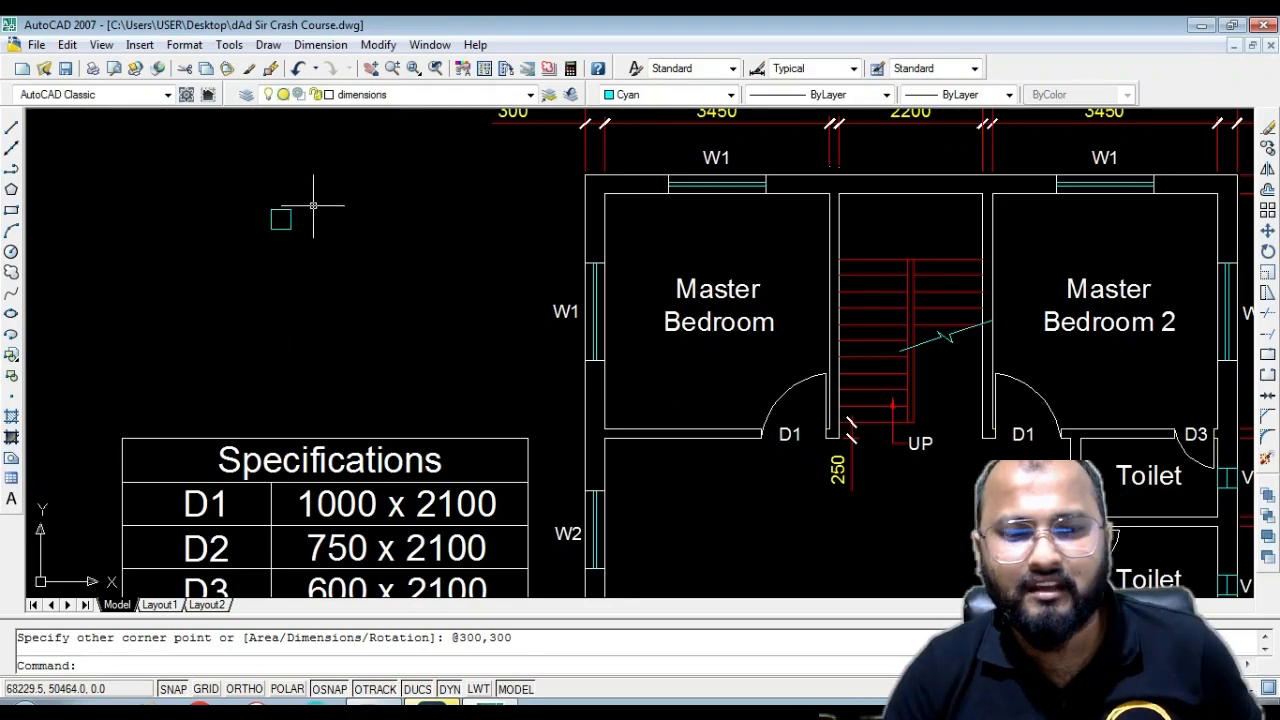
Move the 300 x 300 square into the outer wall corner of Master Bedroom, aligning it with the wall intersection
click(279, 229)
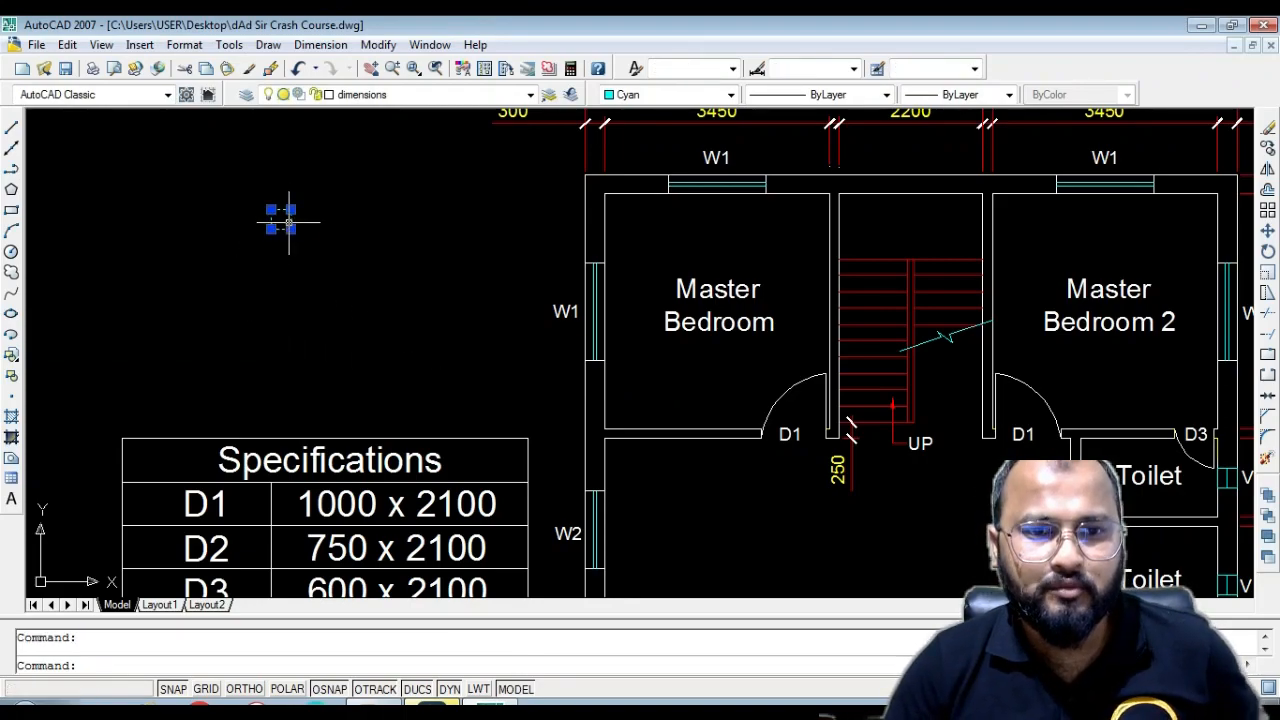
click(380, 45)
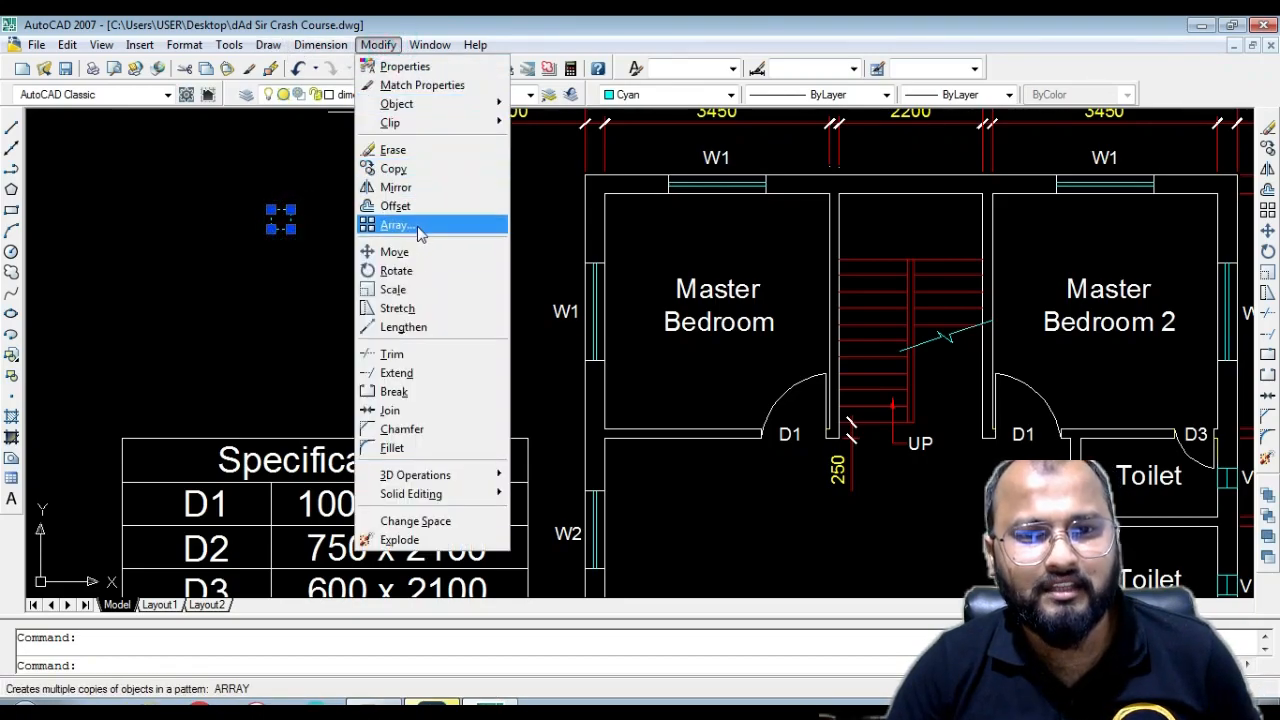
click(394, 252)
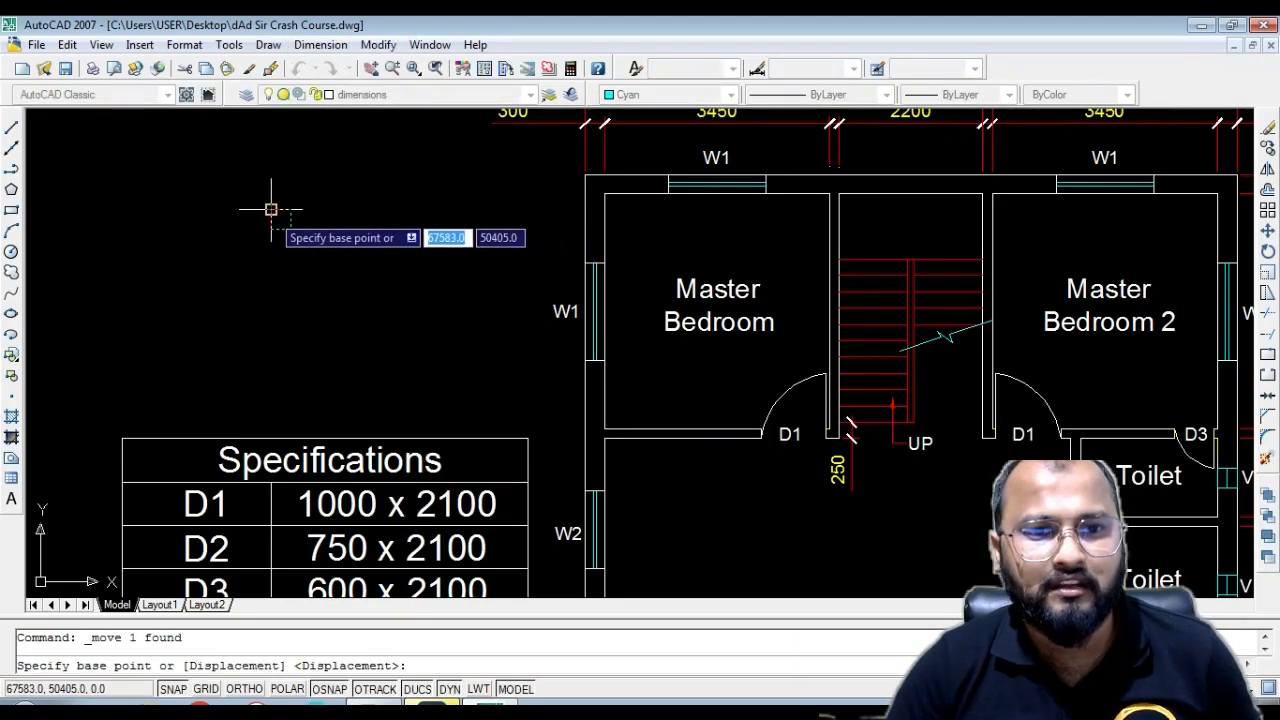
click(291, 210)
click(600, 200)
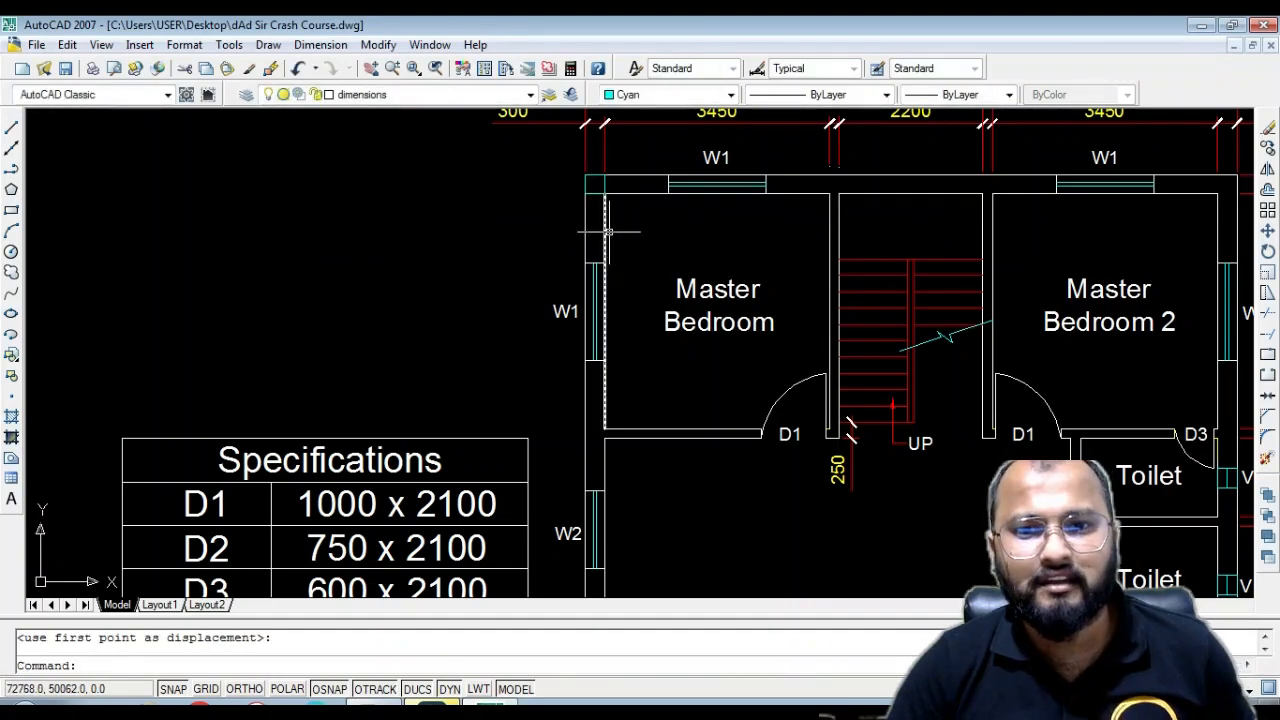
Copy the corner square to the outer wall's junctions with the two staircase walls, using its lower inner corner as base point
scroll(603, 207, up, 2)
scroll(603, 207, up, 2)
scroll(580, 243, down, 1)
click(547, 230)
click(537, 212)
scroll(536, 228, down, 2)
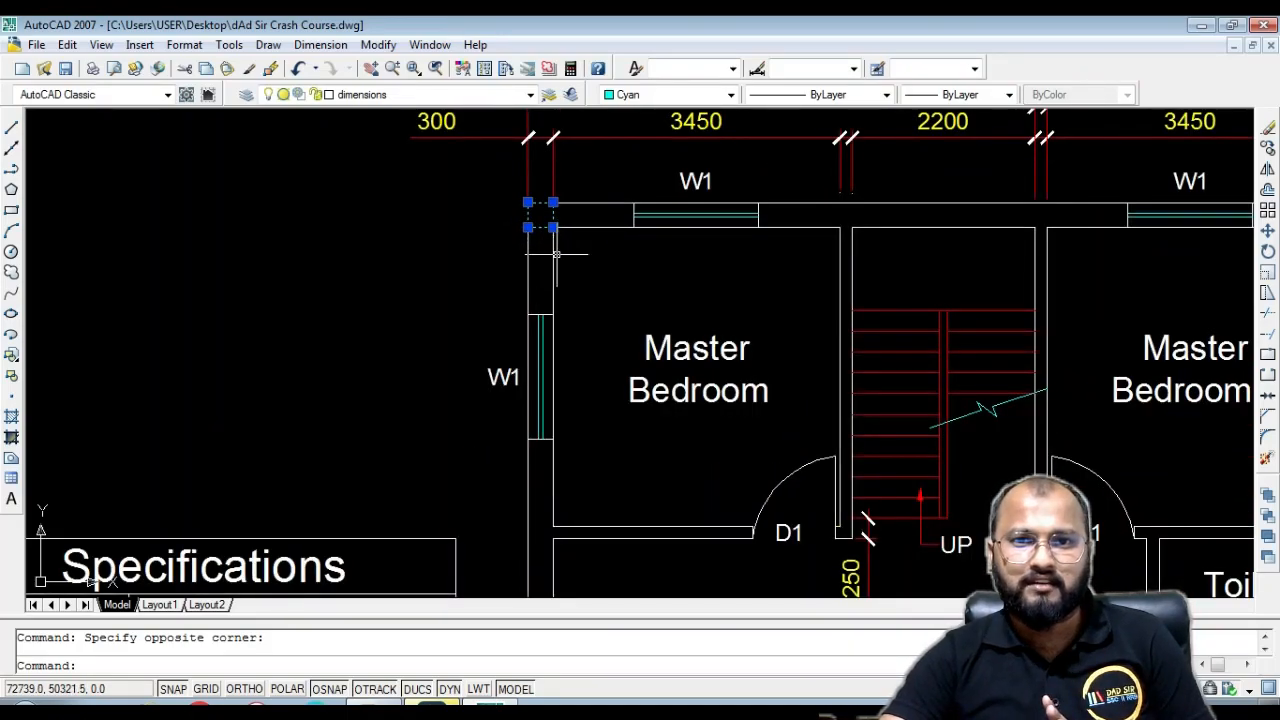
middle_drag(567, 260, 448, 307)
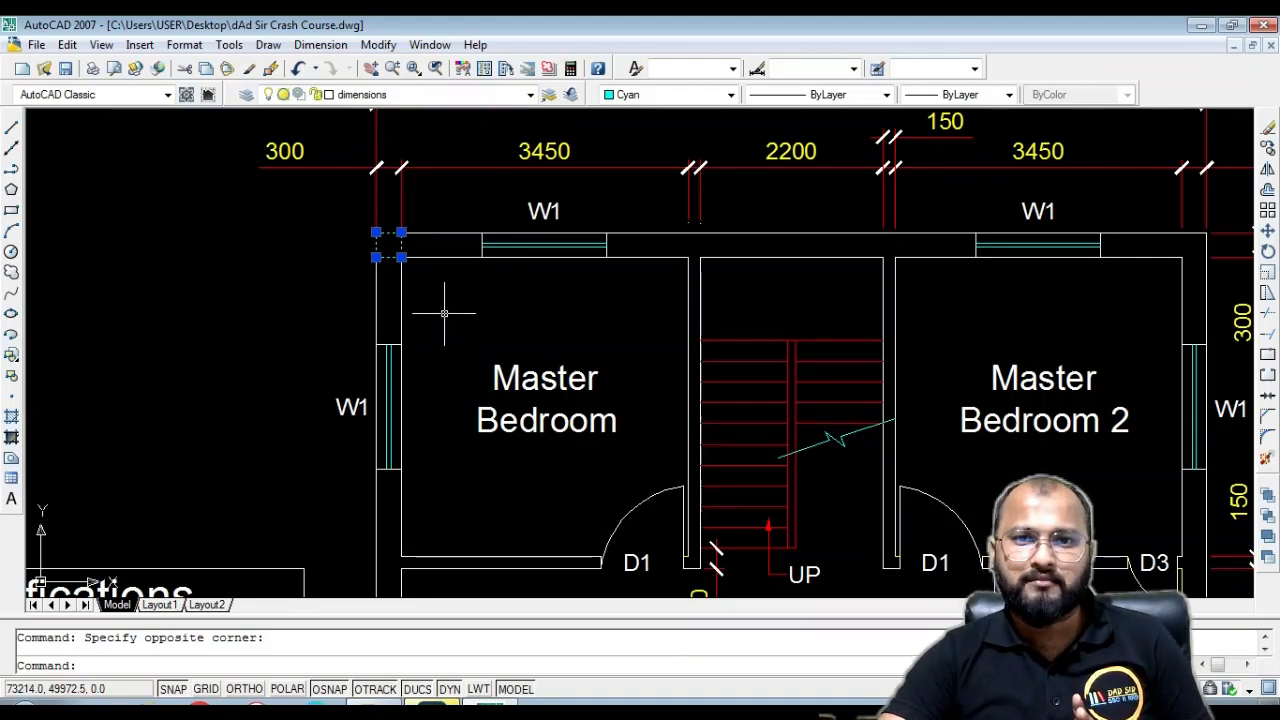
scroll(405, 293, down, 2)
middle_drag(434, 286, 338, 281)
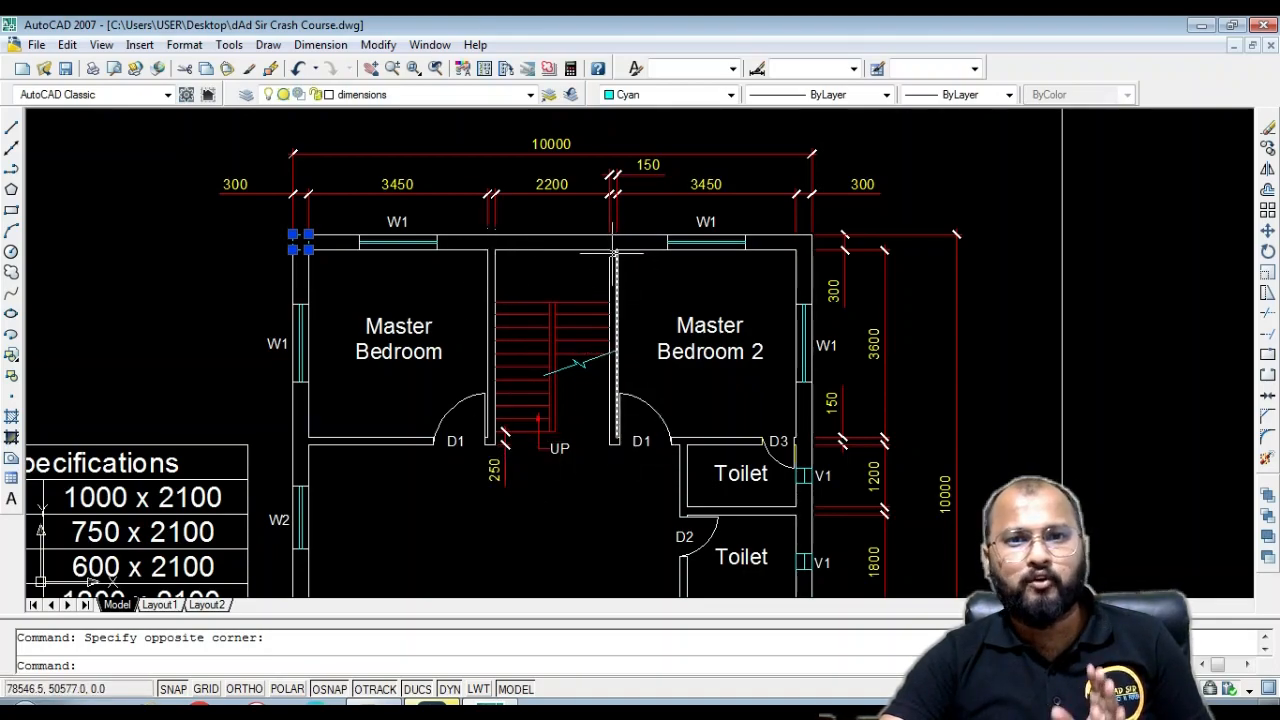
click(380, 45)
click(416, 168)
scroll(330, 265, up, 2)
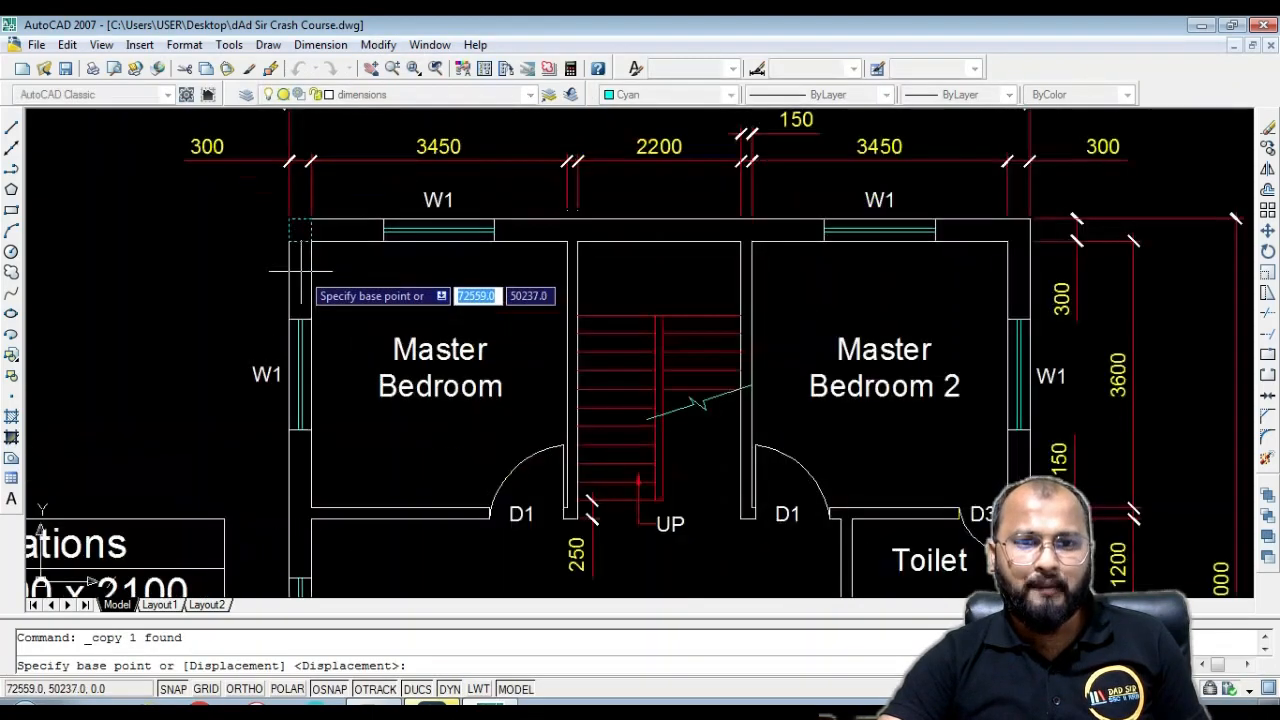
scroll(345, 244, up, 1)
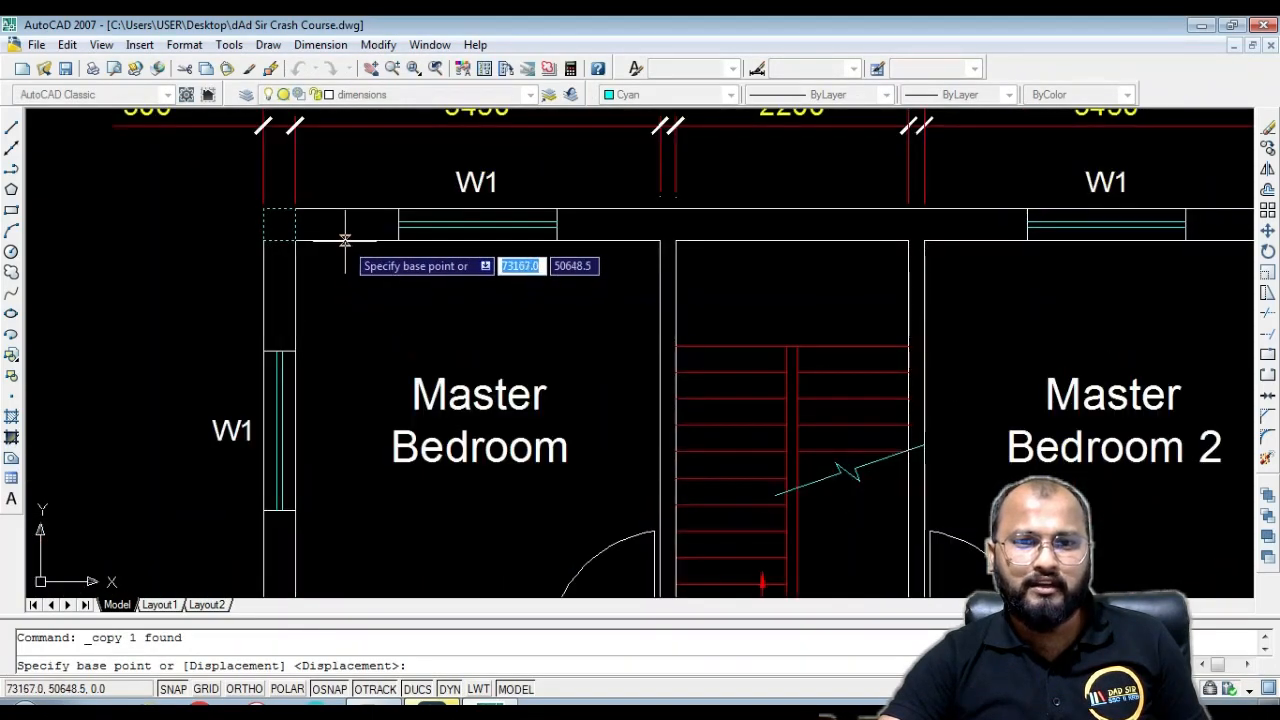
click(294, 241)
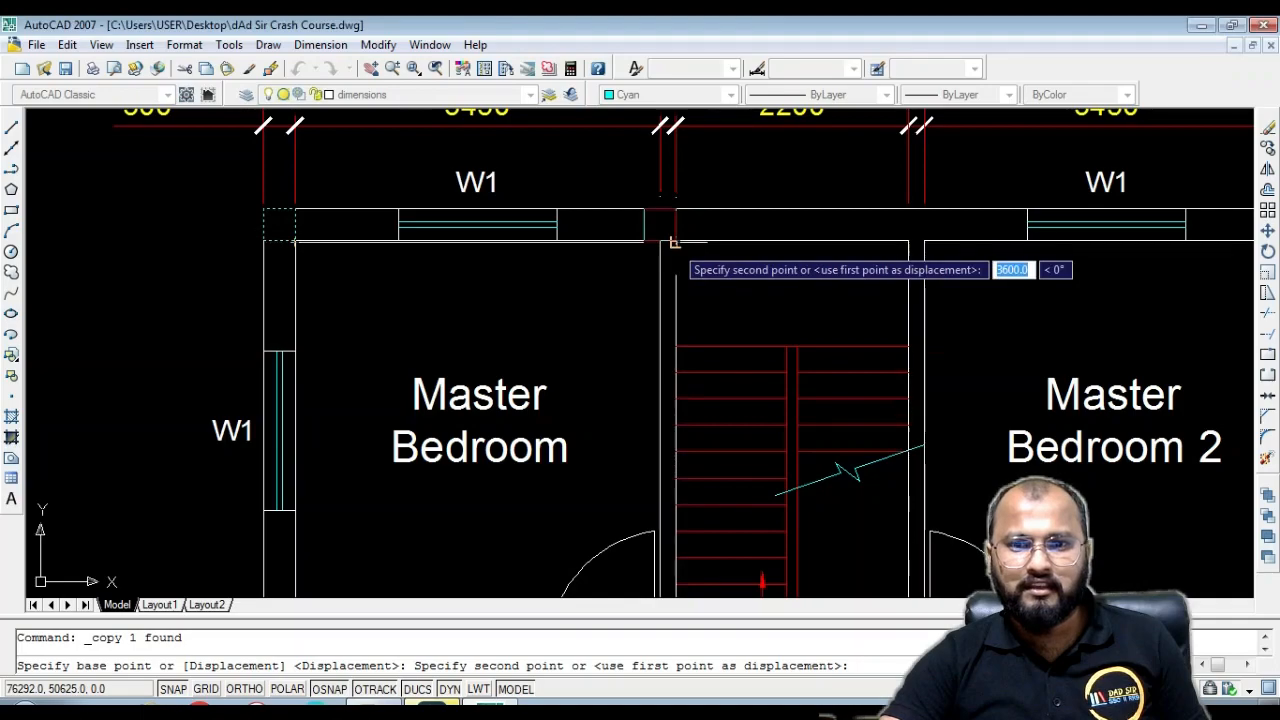
click(675, 241)
click(923, 241)
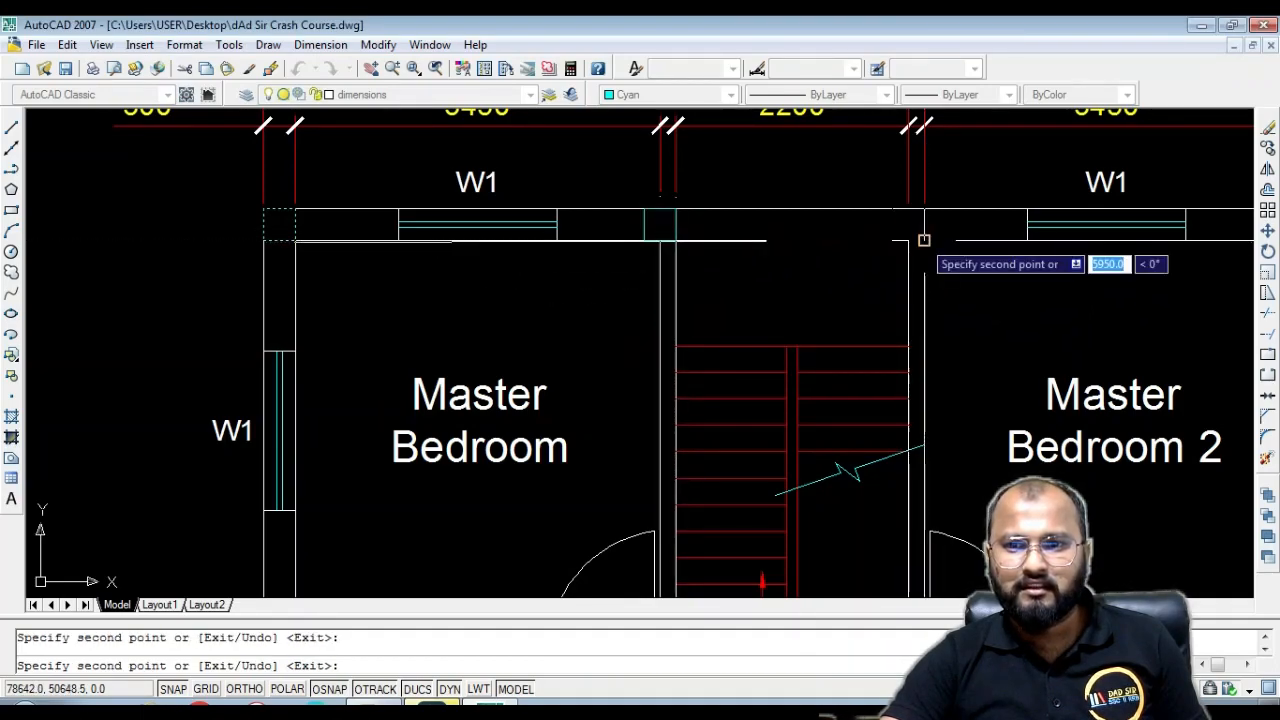
Place two more copies of the square at the lower ends of the staircase walls beside the D1 doors
scroll(865, 235, down, 5)
scroll(900, 345, up, 5)
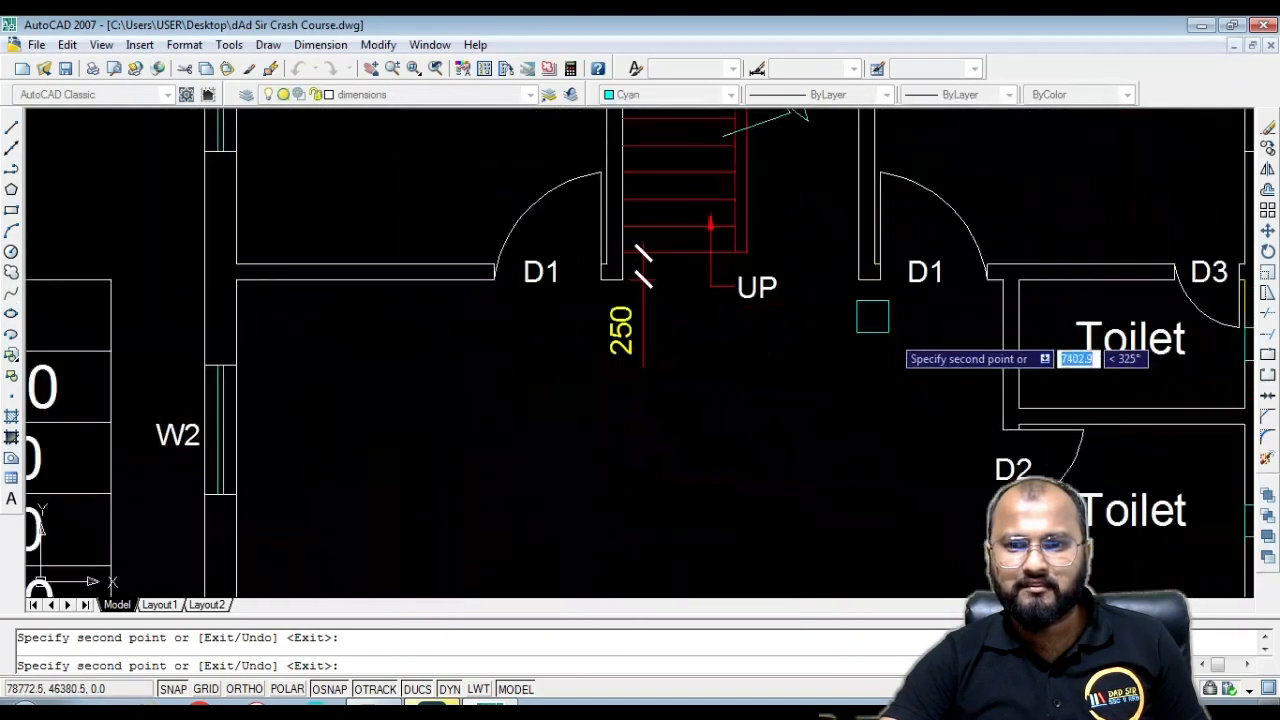
click(878, 280)
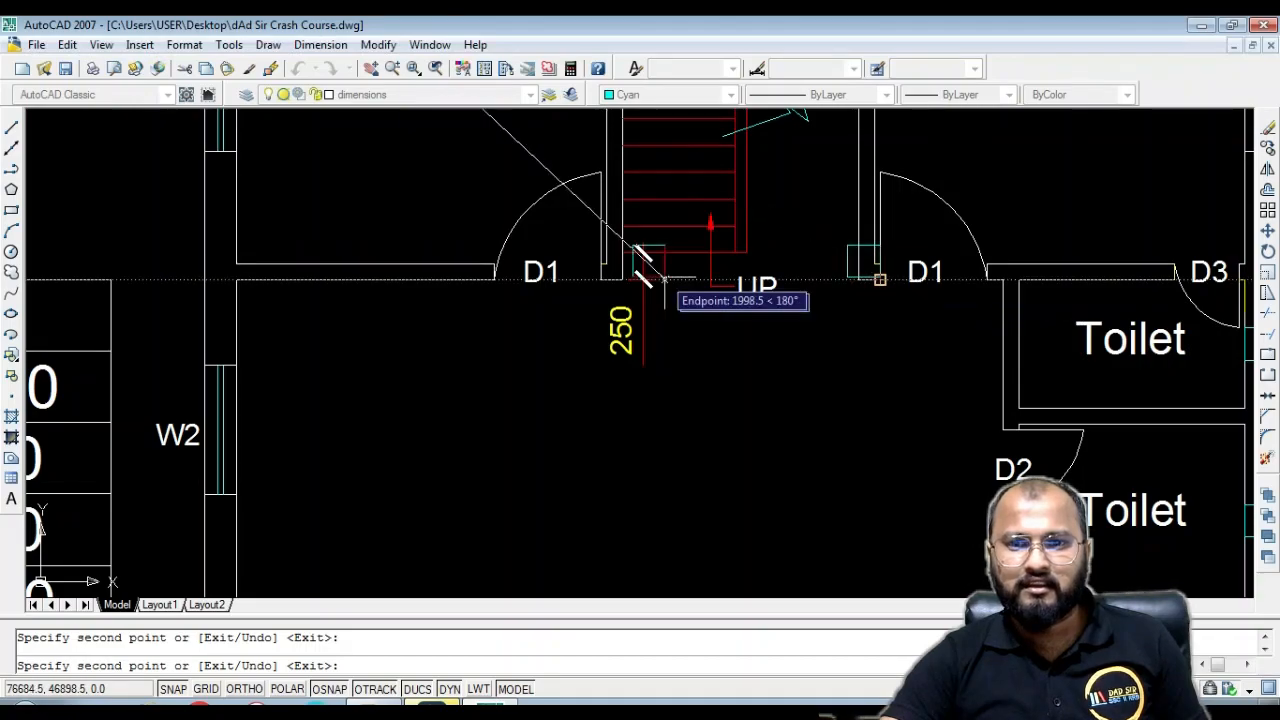
click(622, 280)
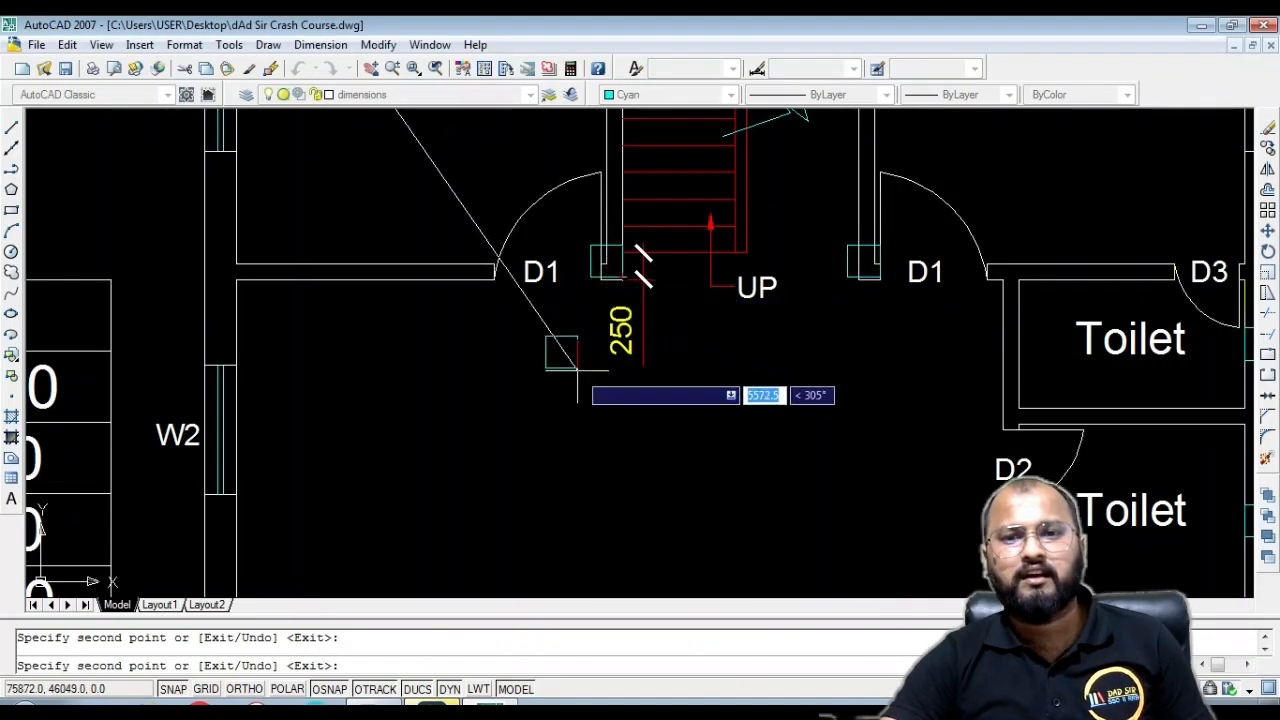
key(Escape)
scroll(777, 286, down, 3)
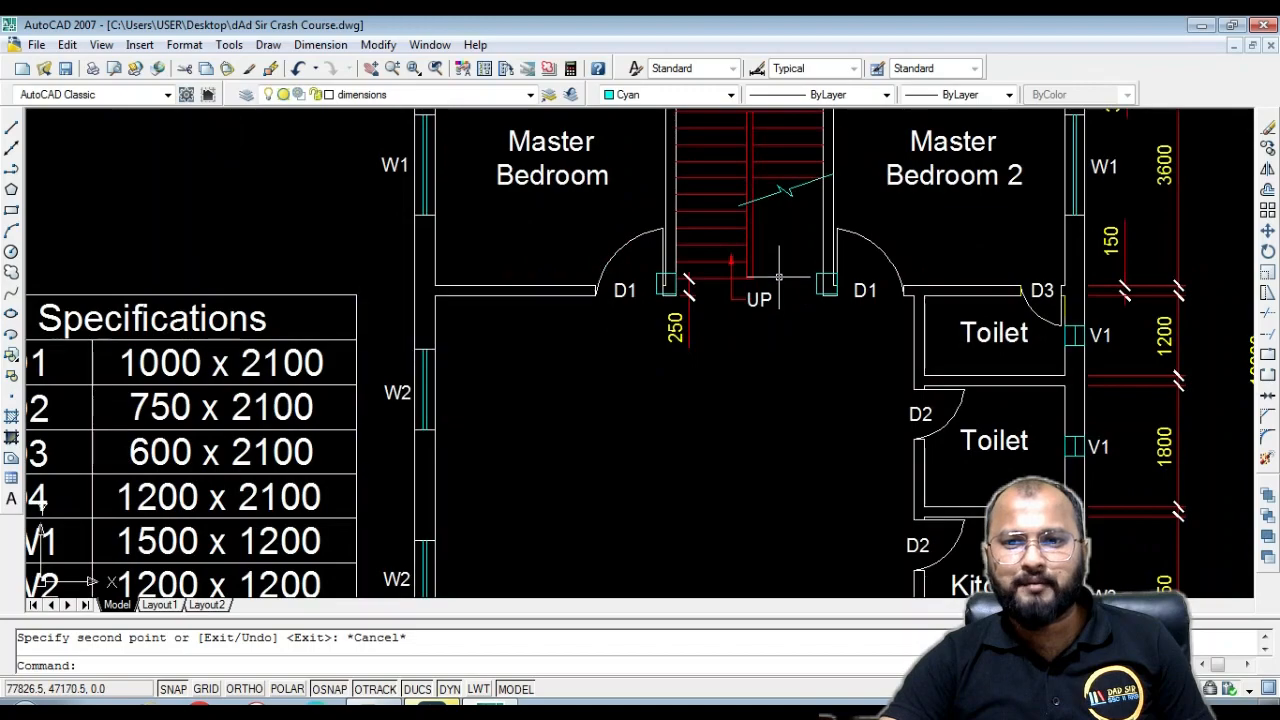
Examine how the square columns fit the wall thickness at the staircase wall ends and outer wall junctions
scroll(775, 205, up, 5)
scroll(830, 190, down, 3)
scroll(835, 190, down, 2)
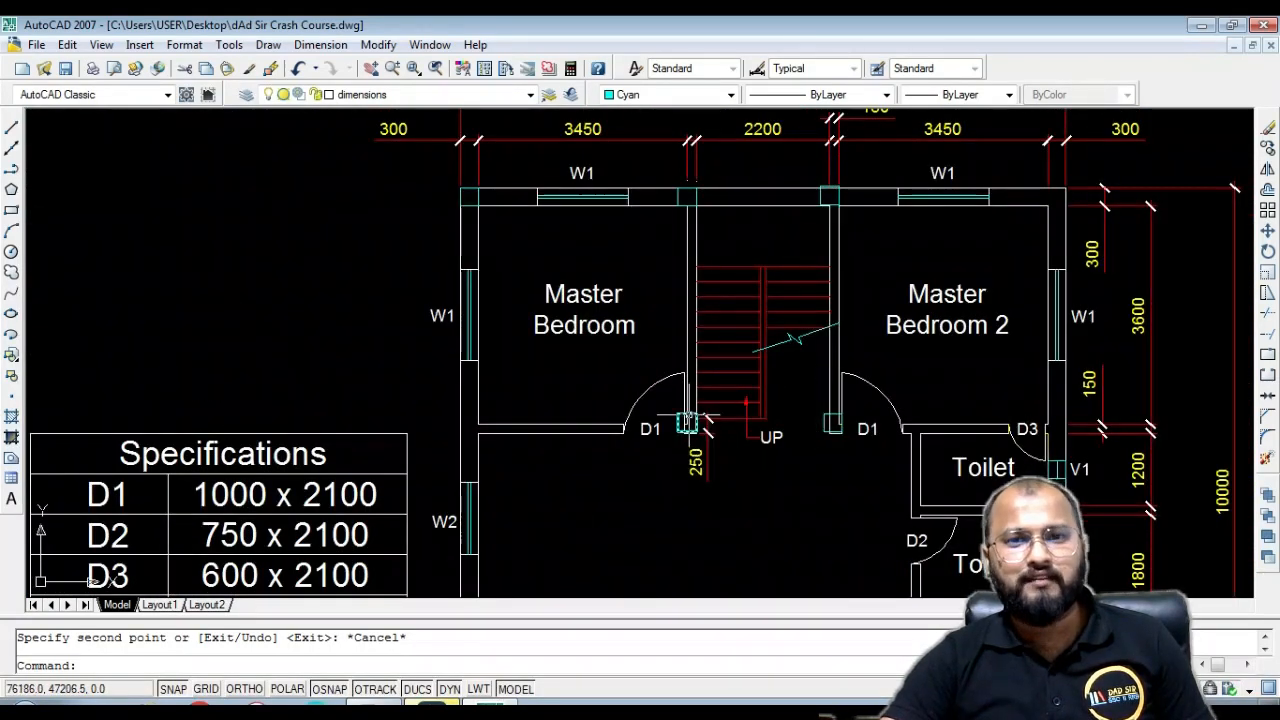
scroll(731, 186, up, 5)
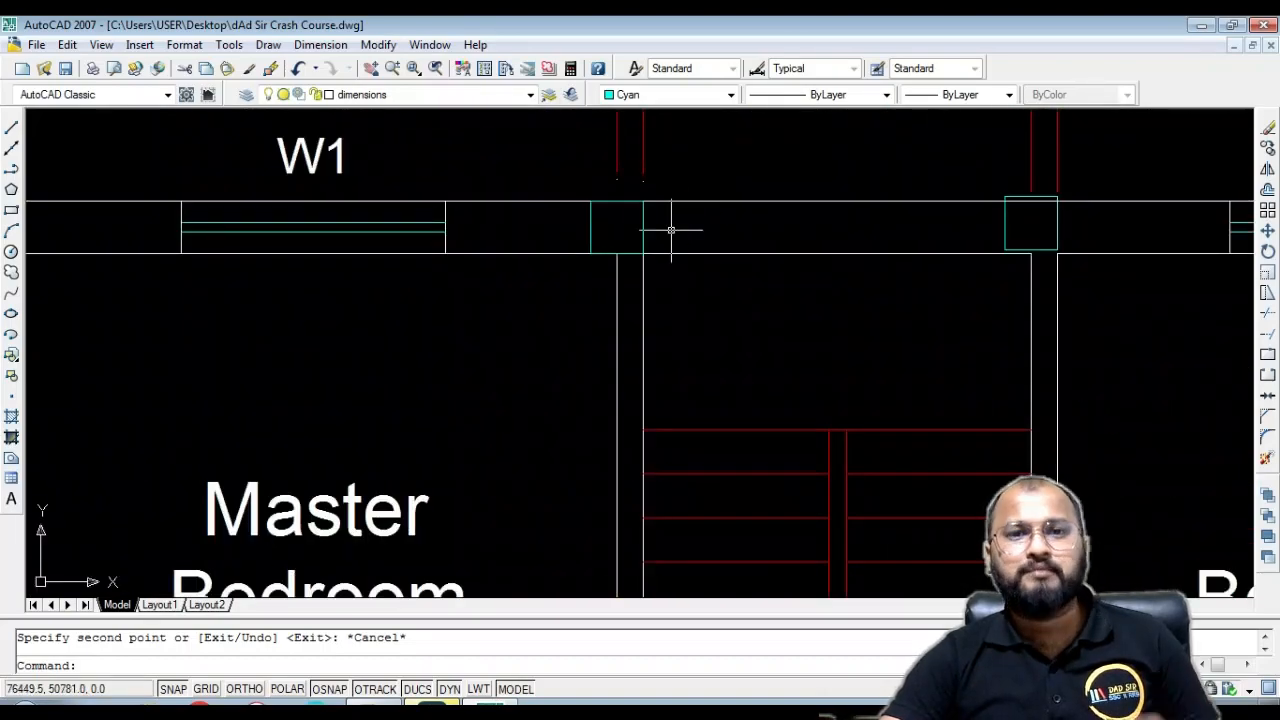
middle_drag(547, 300, 517, 374)
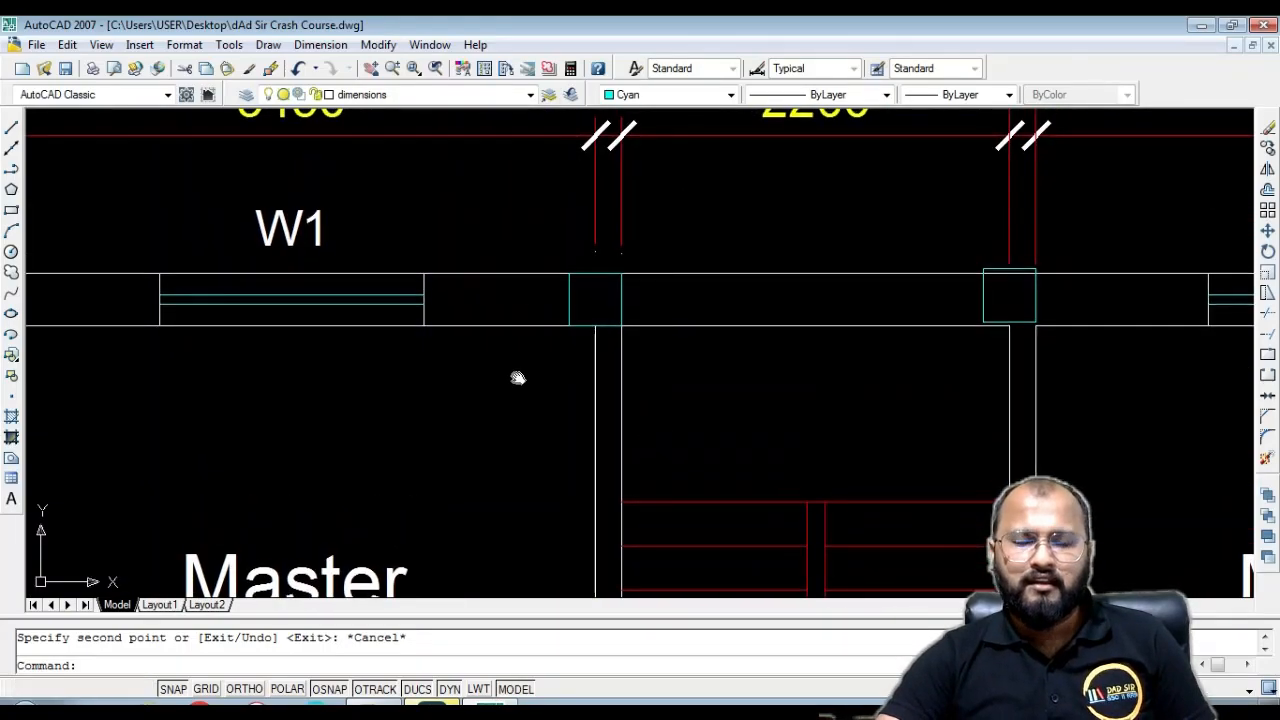
scroll(517, 297, down, 2)
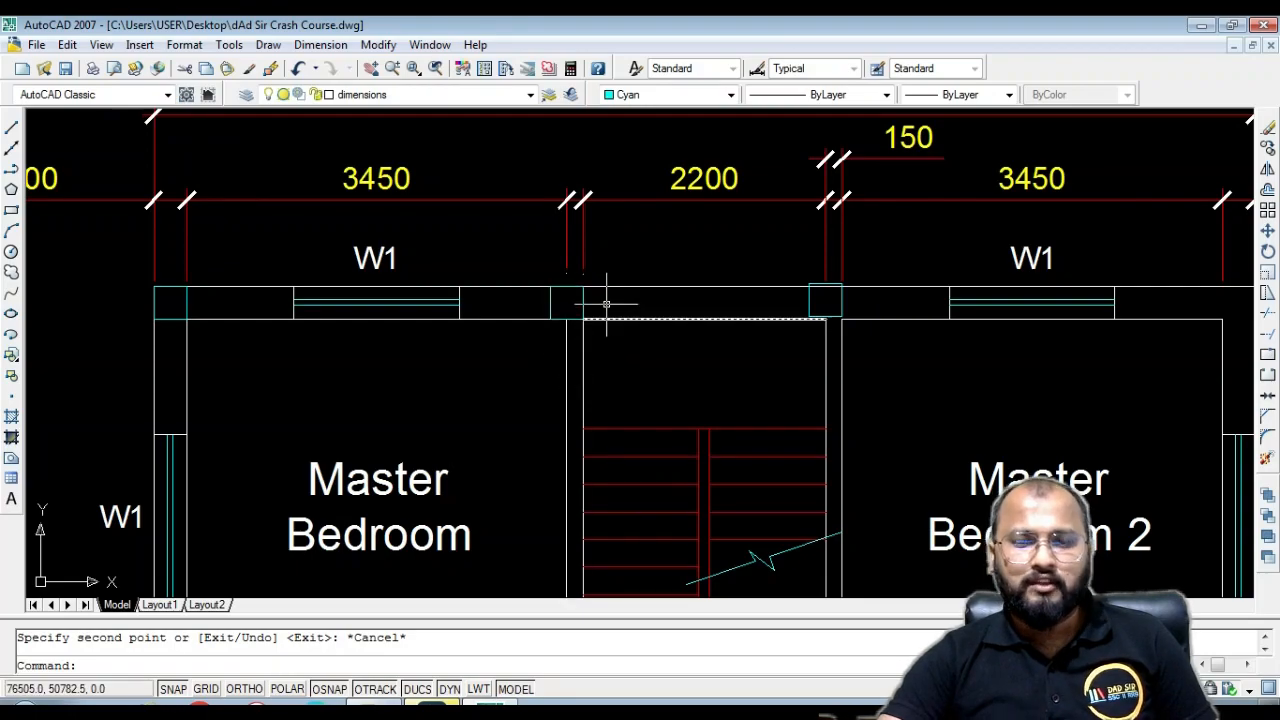
scroll(574, 298, up, 4)
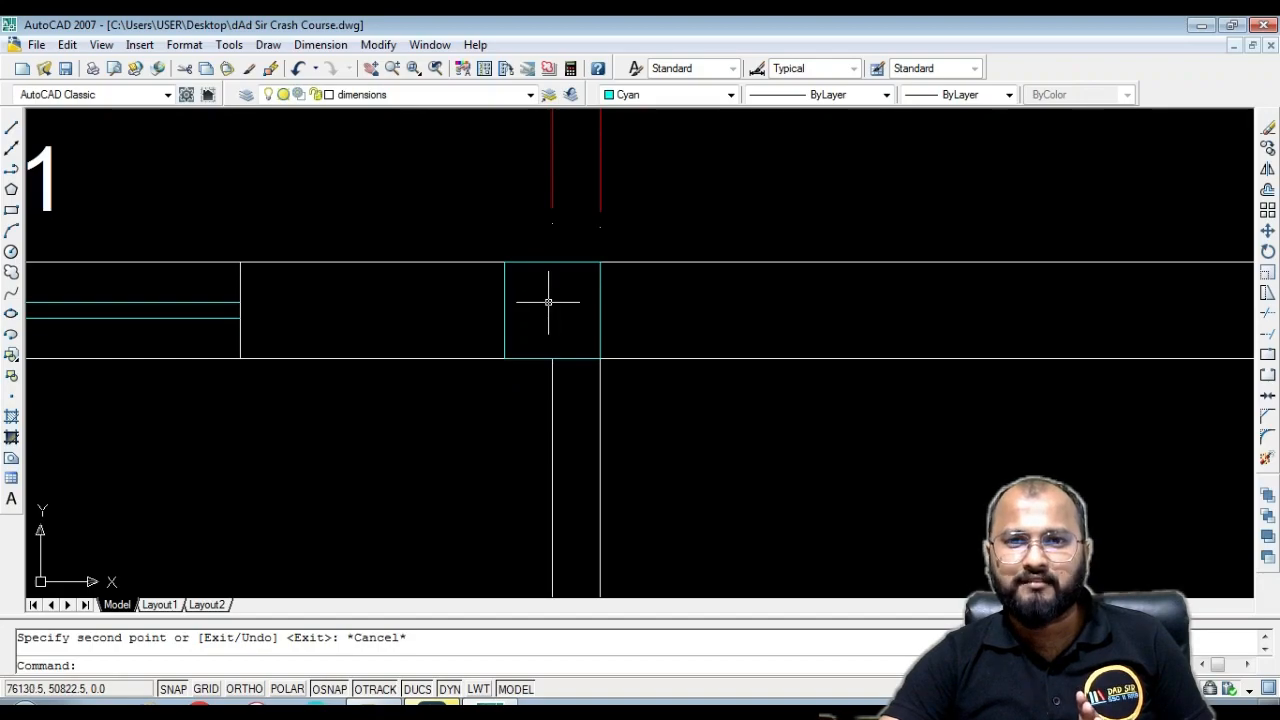
scroll(538, 313, down, 2)
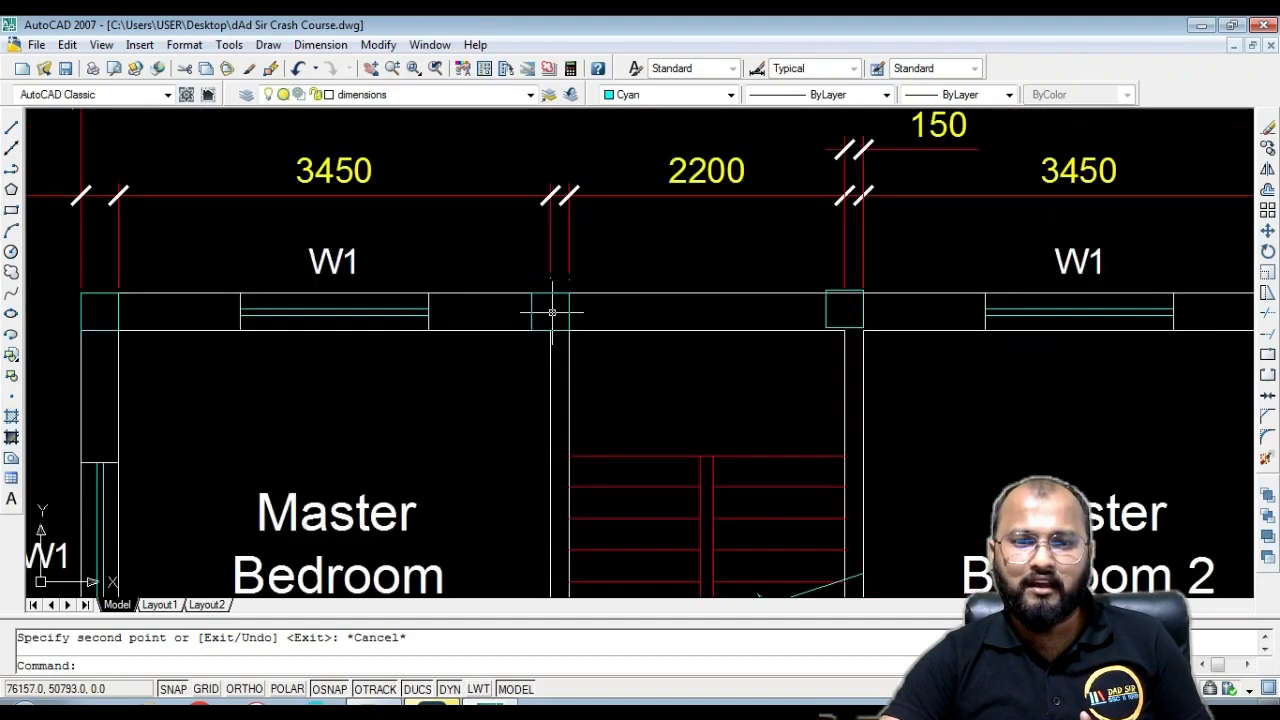
Move the inner line of Master Bedroom's upper exterior wall 150 outward, towards the outer wall line
click(481, 340)
click(475, 319)
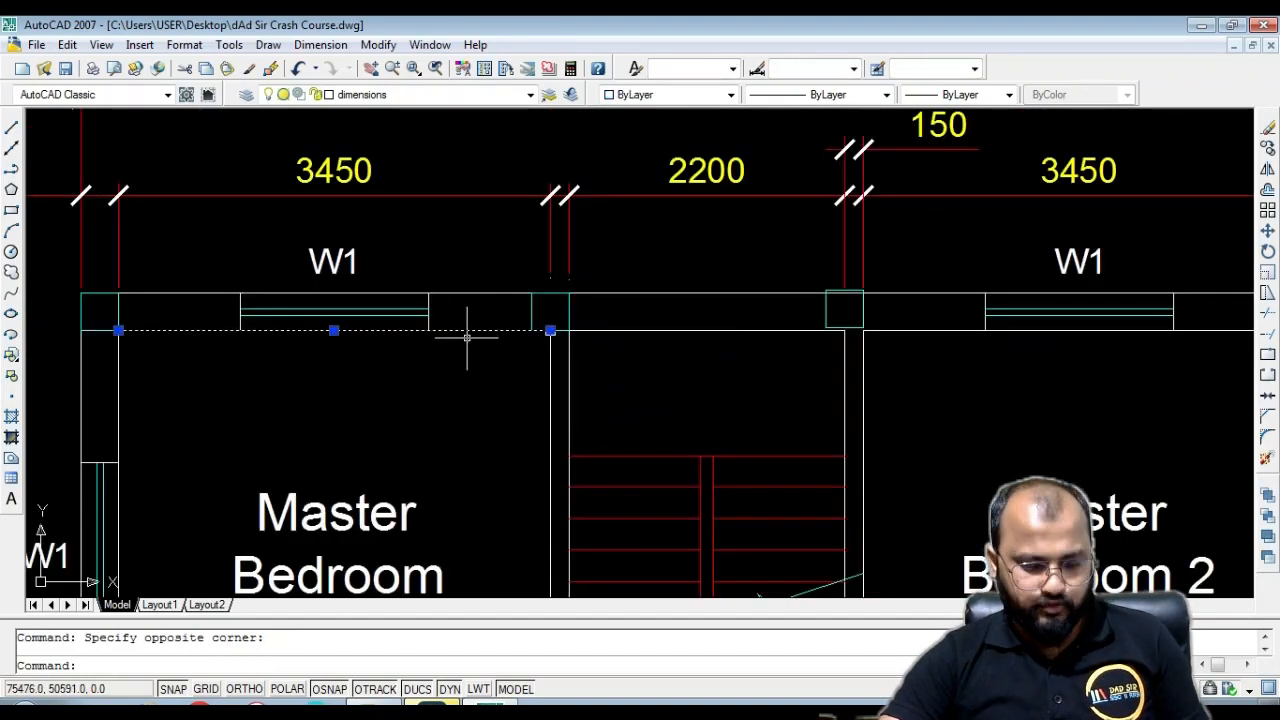
text(m)
key(Return)
click(478, 356)
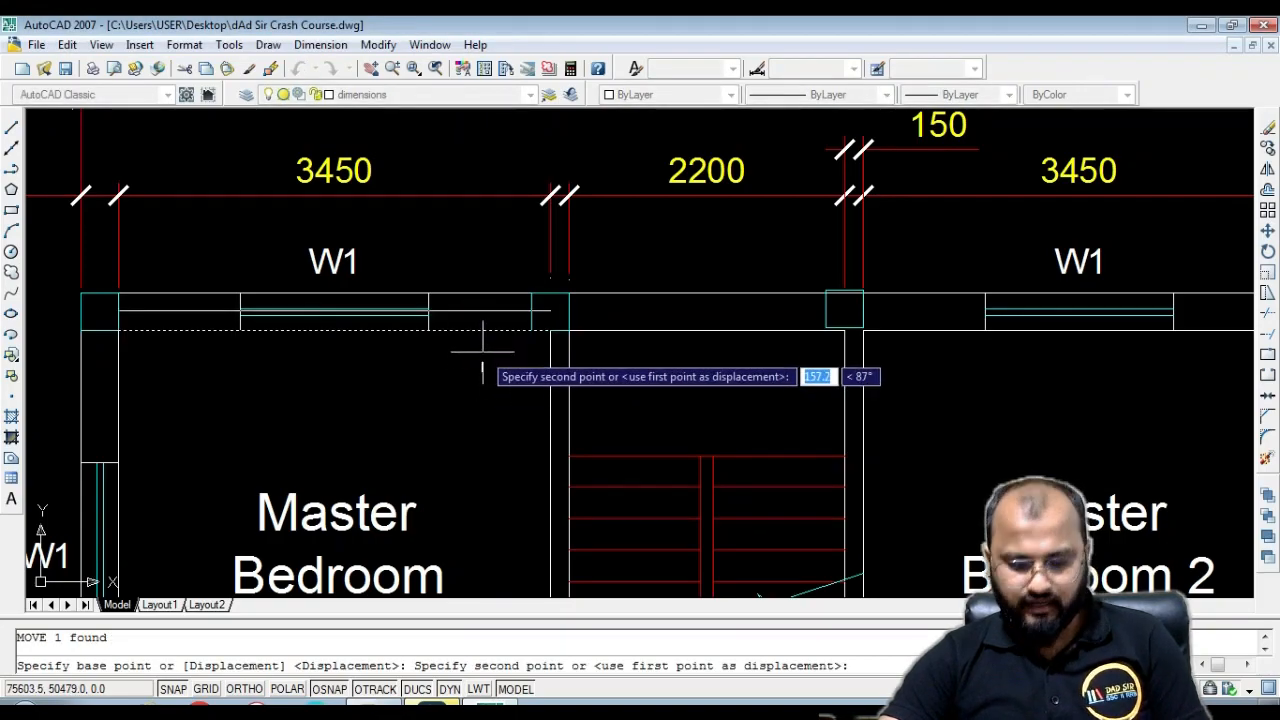
text(150)
key(Return)
scroll(515, 330, up, 3)
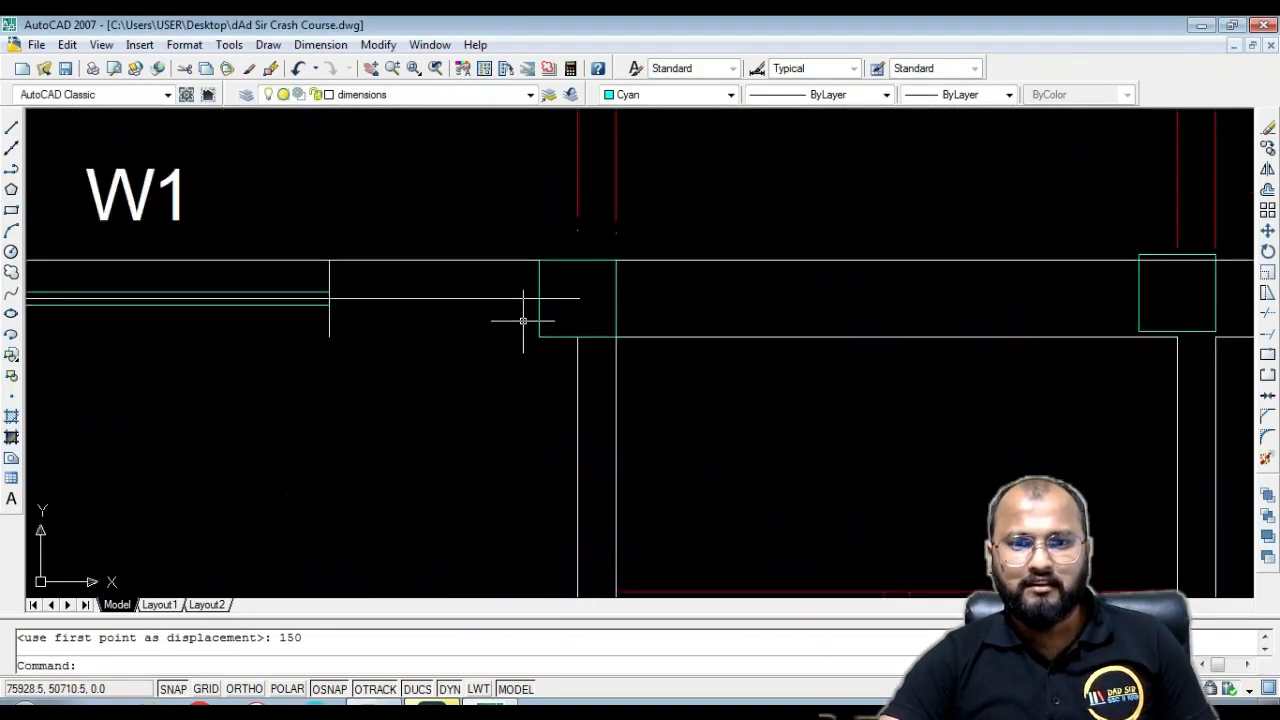
key(Escape)
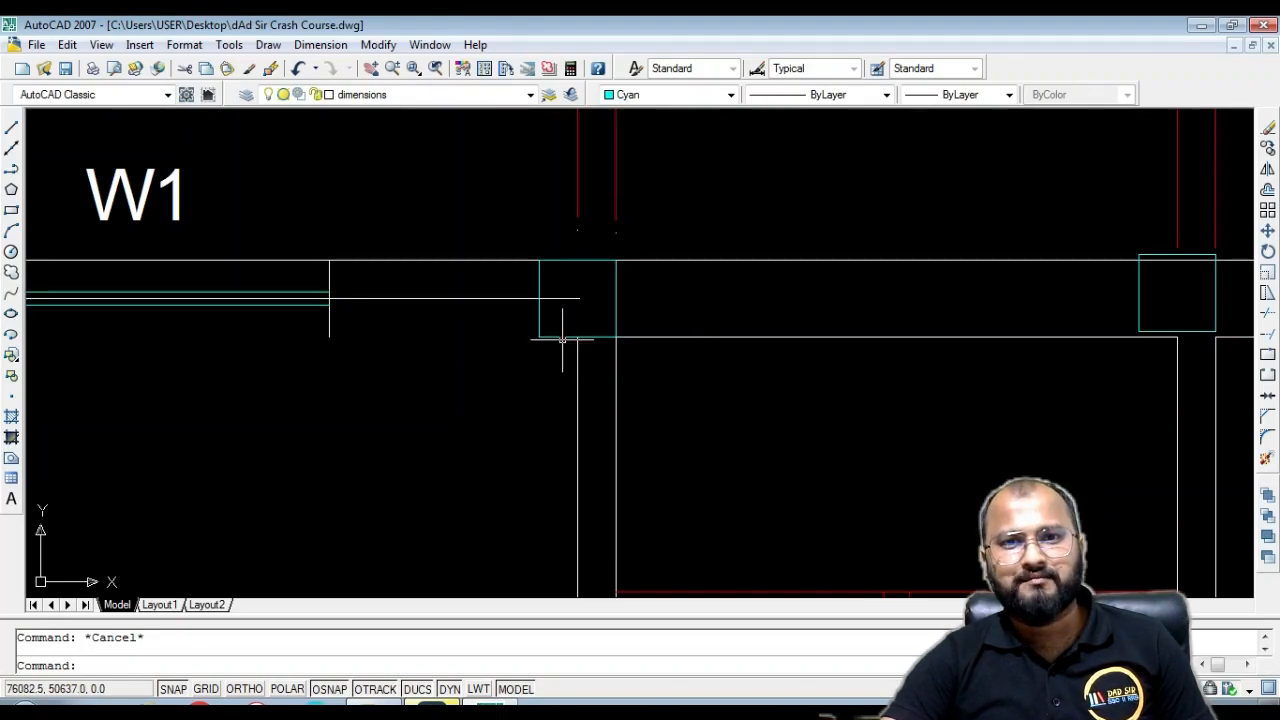
Draw a trial rectangle inside Master Bedroom, from just below the upper wall beside the staircase-wall column down towards the room's middle
scroll(575, 325, down, 4)
scroll(560, 316, up, 3)
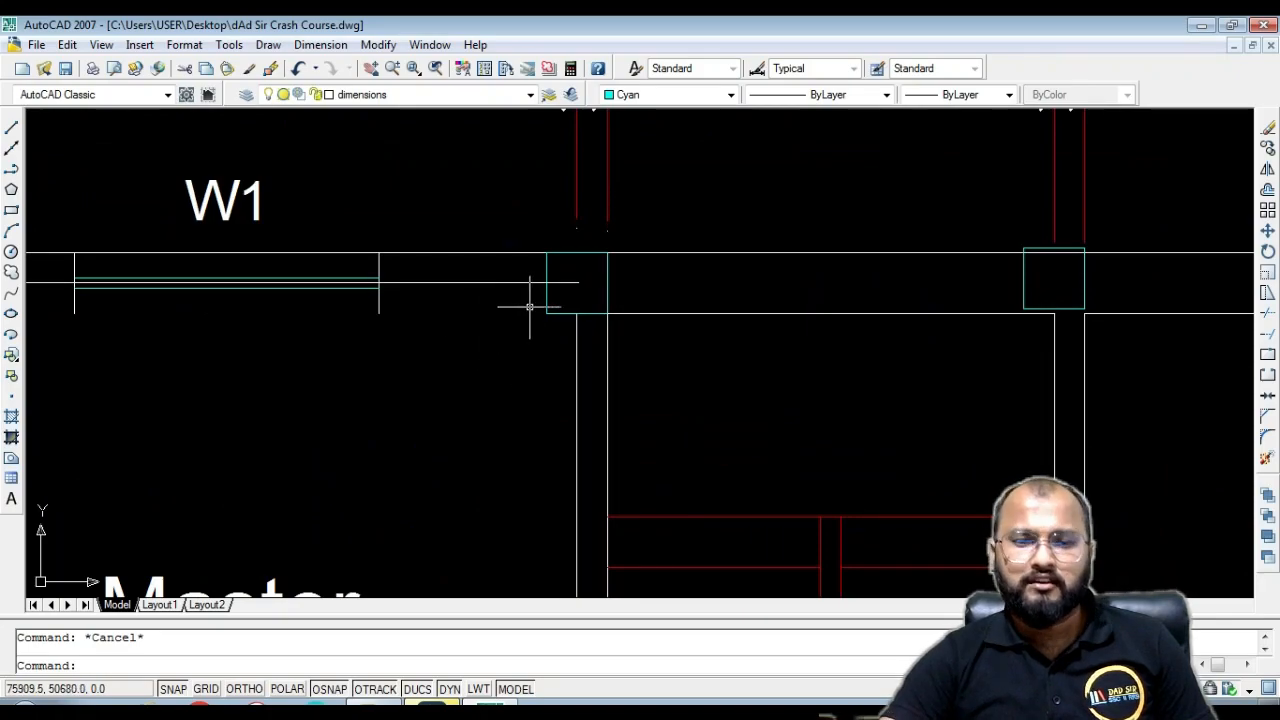
scroll(565, 312, down, 3)
text(re)
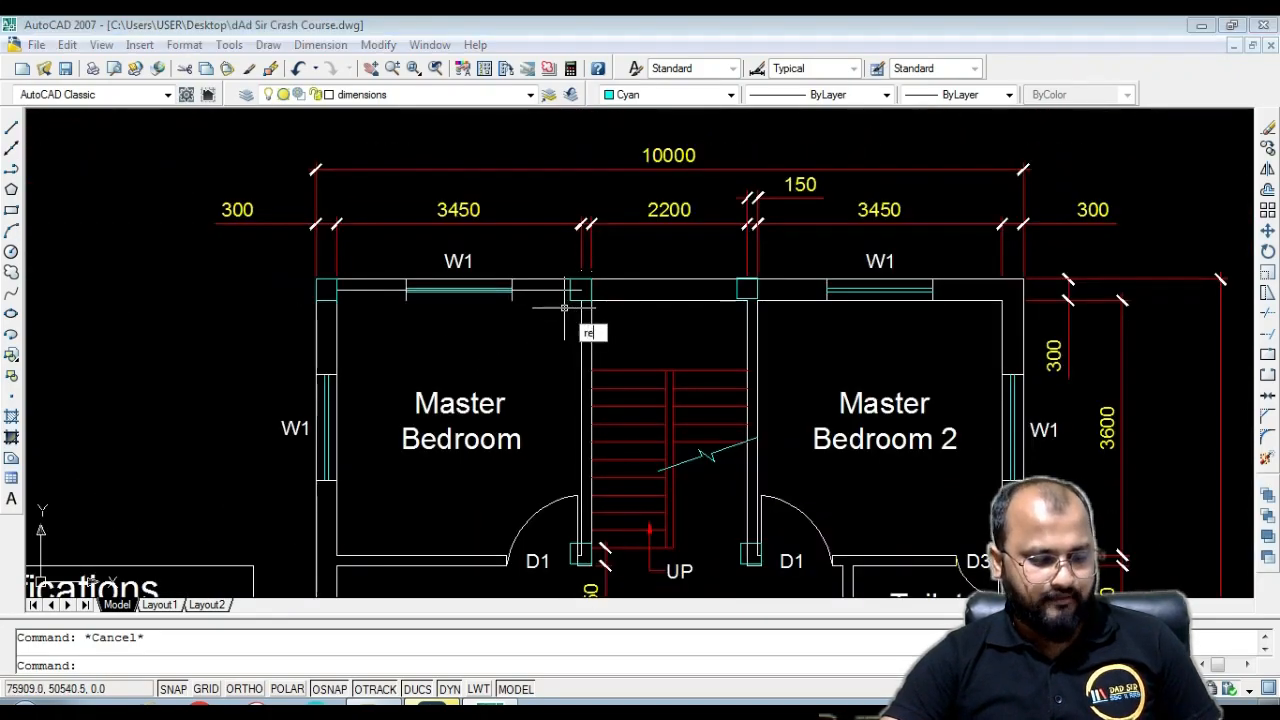
text(c)
key(Return)
scroll(570, 300, up, 4)
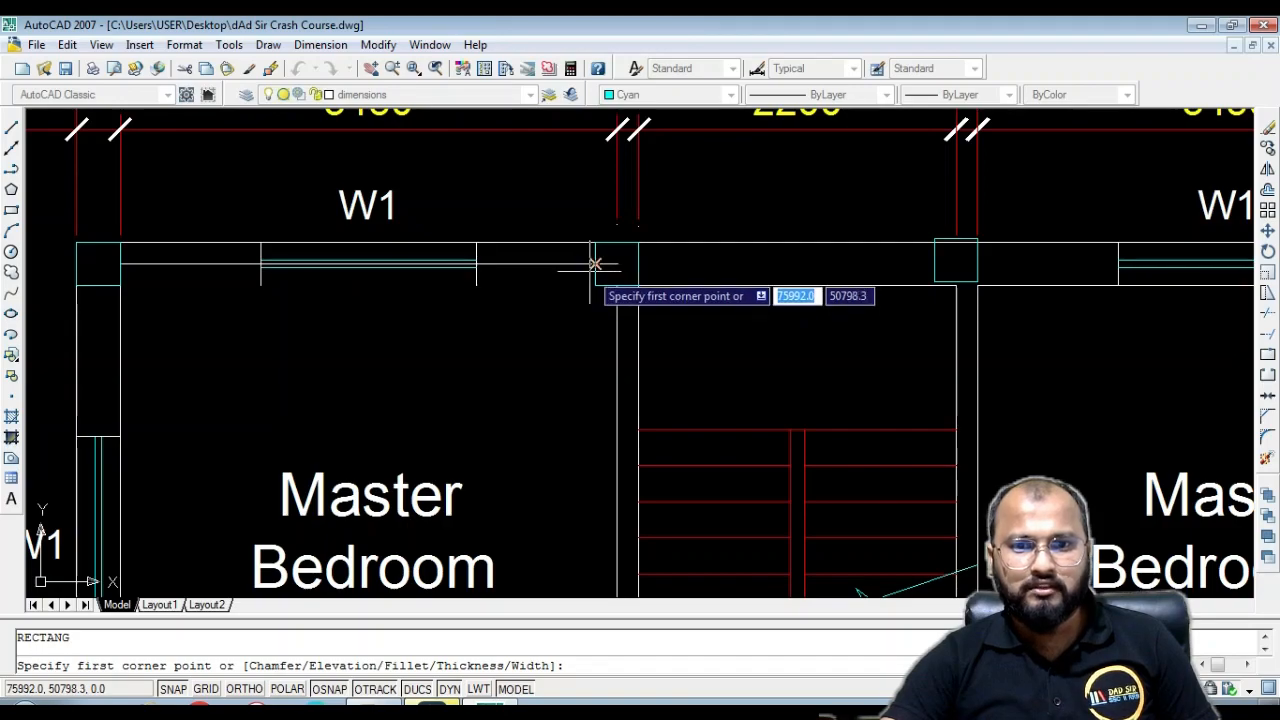
scroll(582, 263, up, 3)
click(590, 270)
scroll(557, 300, down, 5)
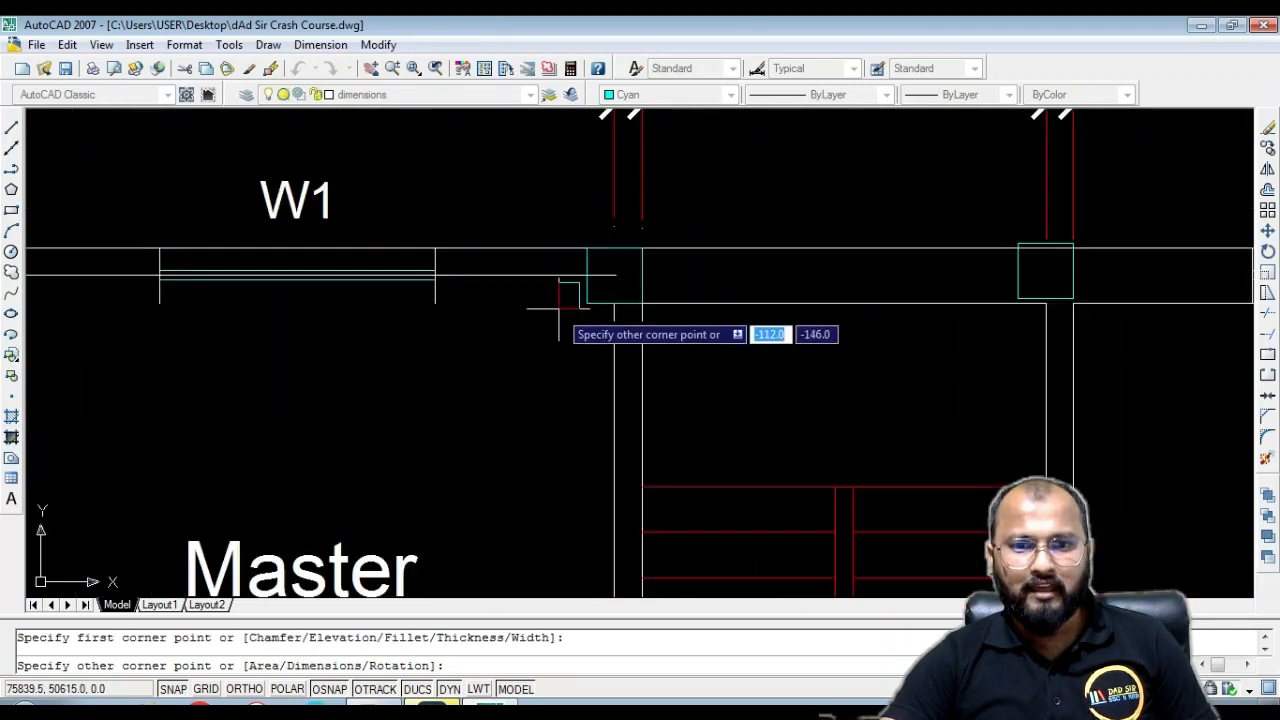
click(441, 490)
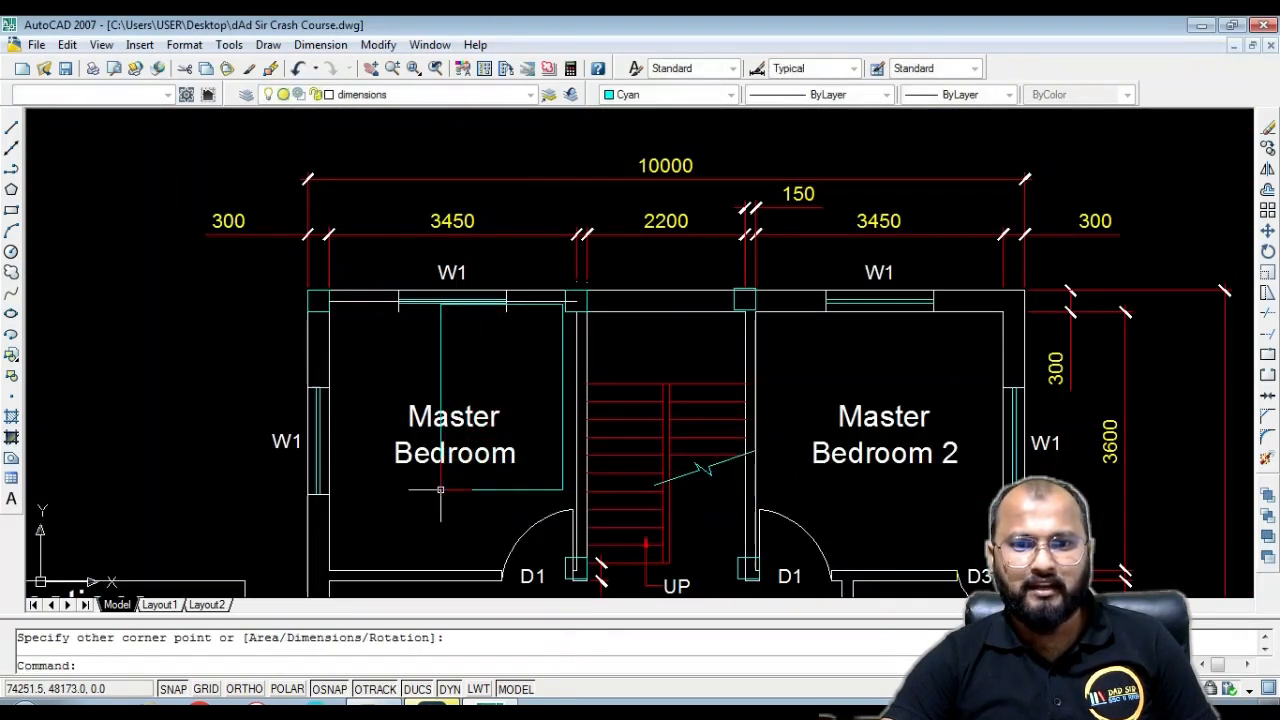
scroll(525, 340, up, 5)
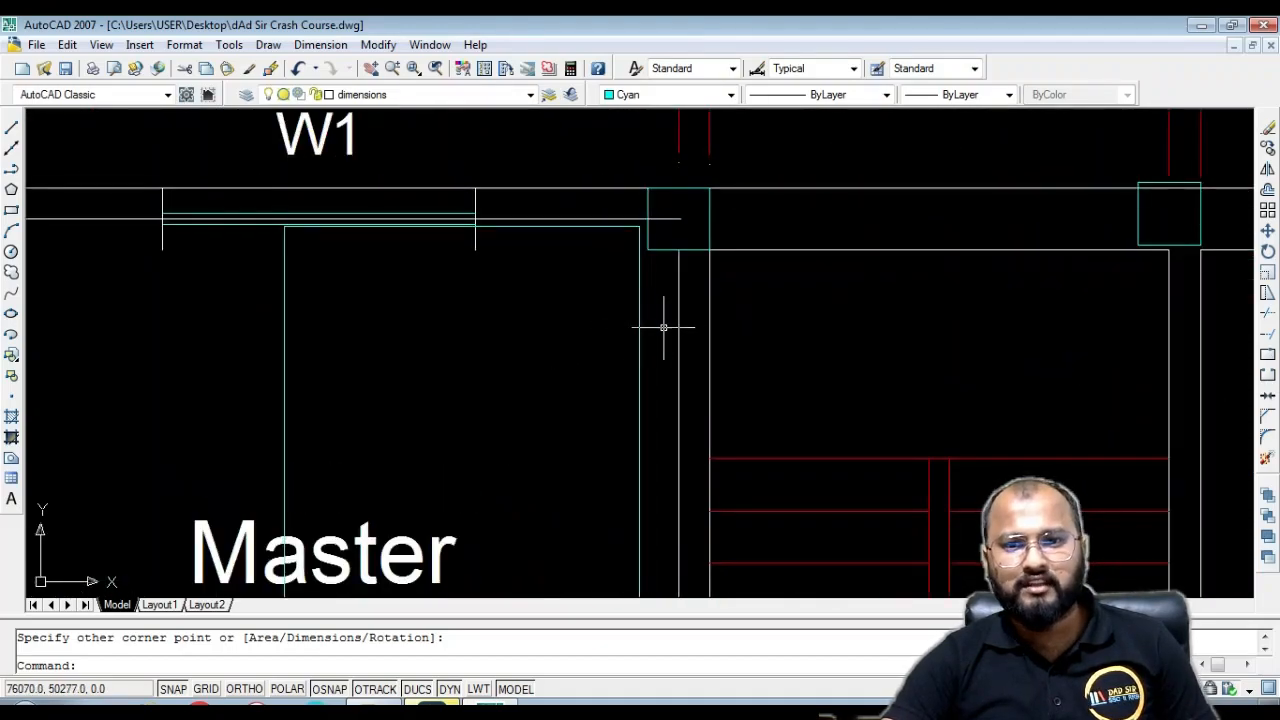
key(Escape)
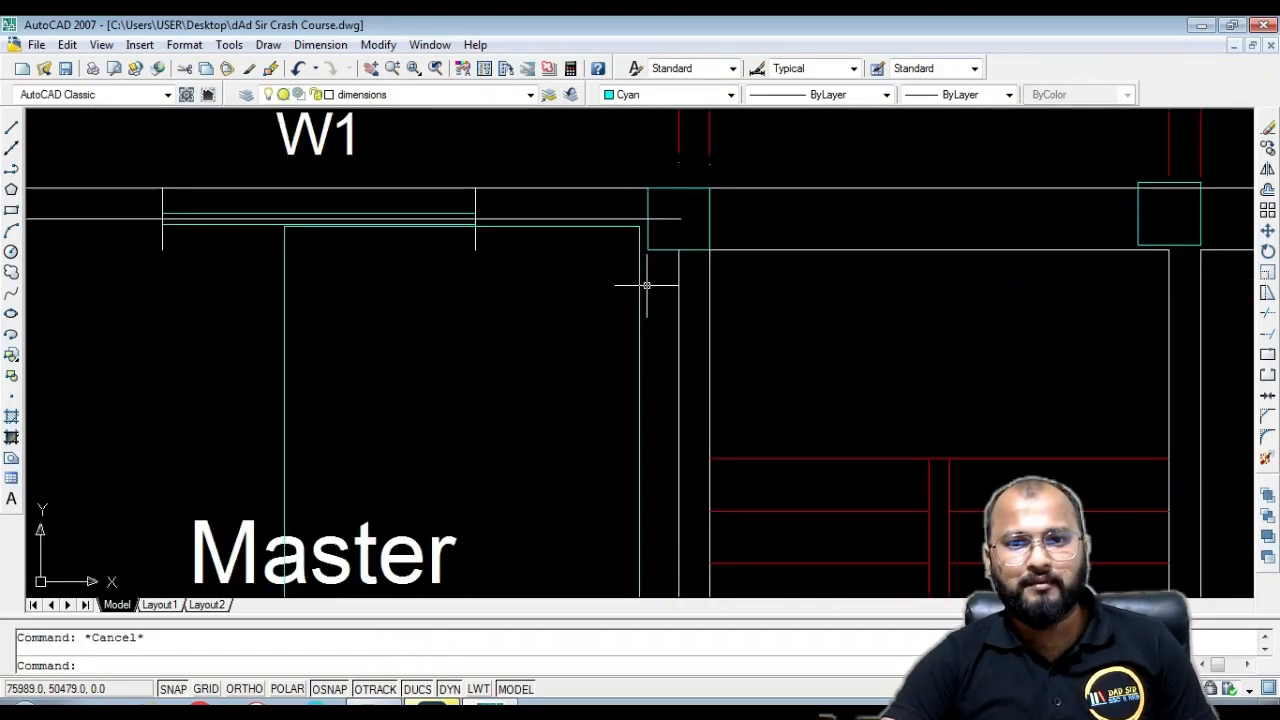
Move the trial rectangle by its upper-right corner closer to the staircase wall, just below the column
click(650, 280)
click(607, 322)
text(m)
key(Return)
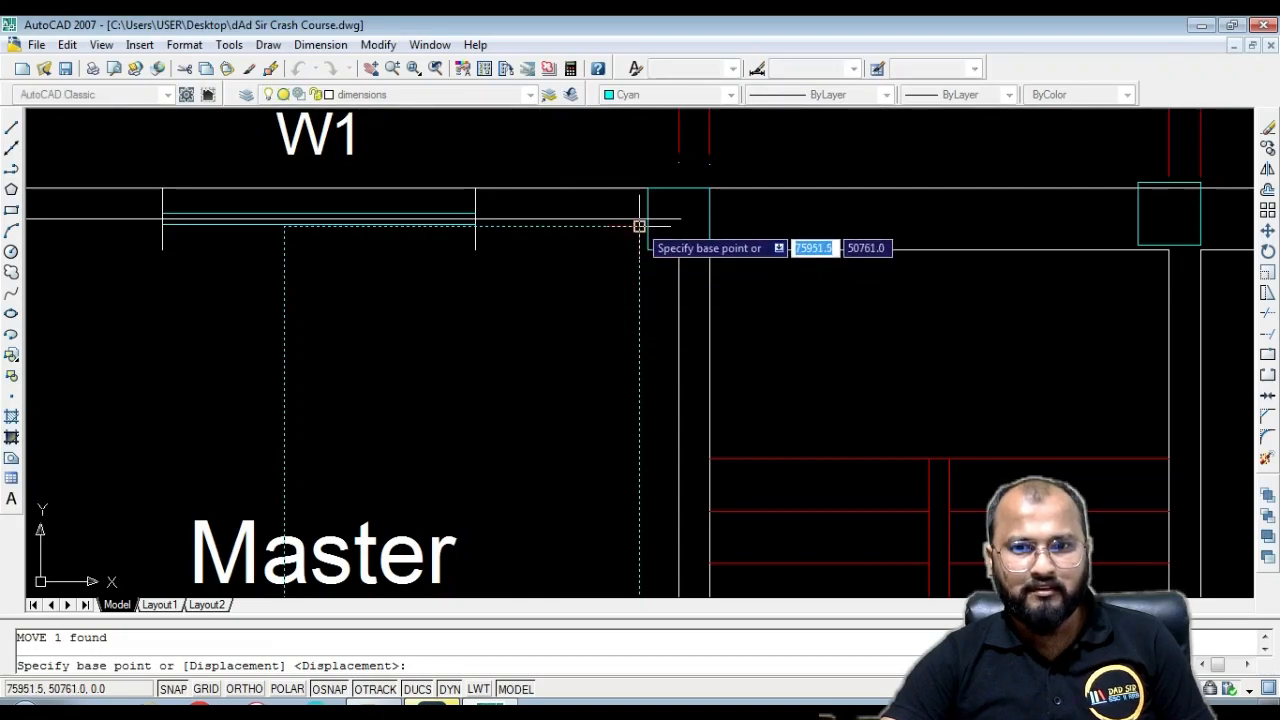
click(640, 227)
scroll(668, 262, up, 3)
click(673, 246)
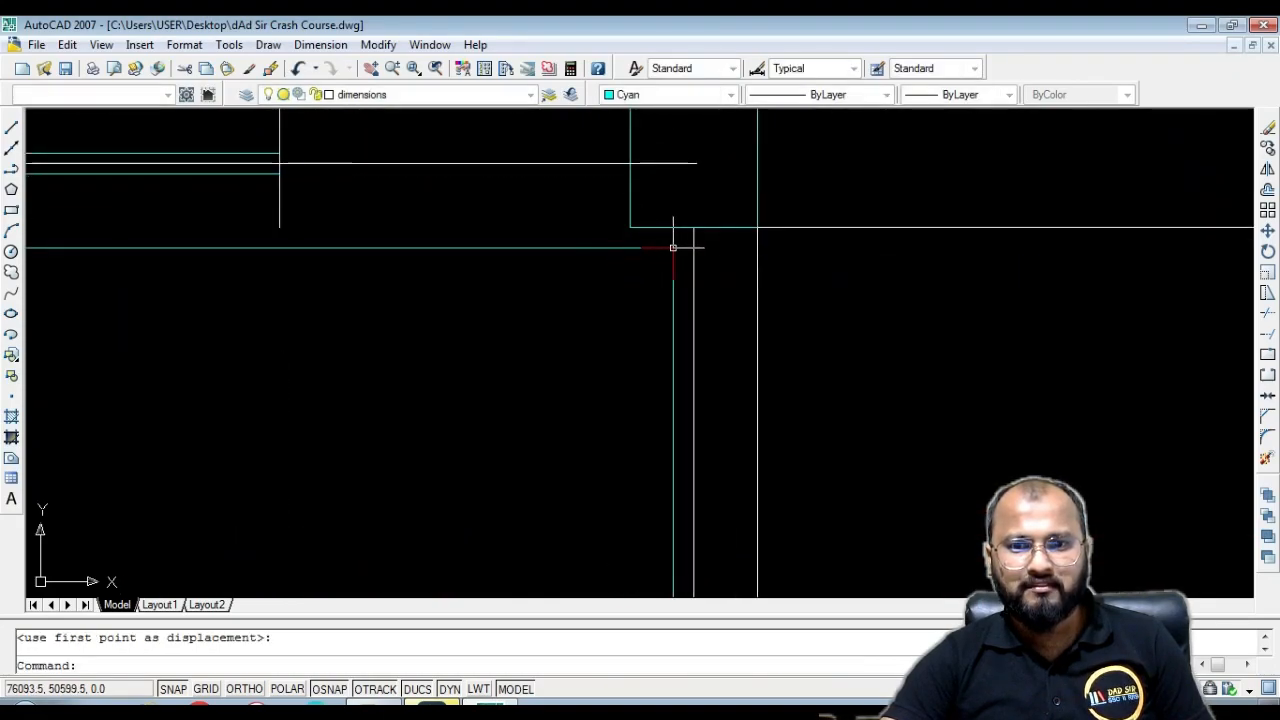
scroll(684, 229, down, 3)
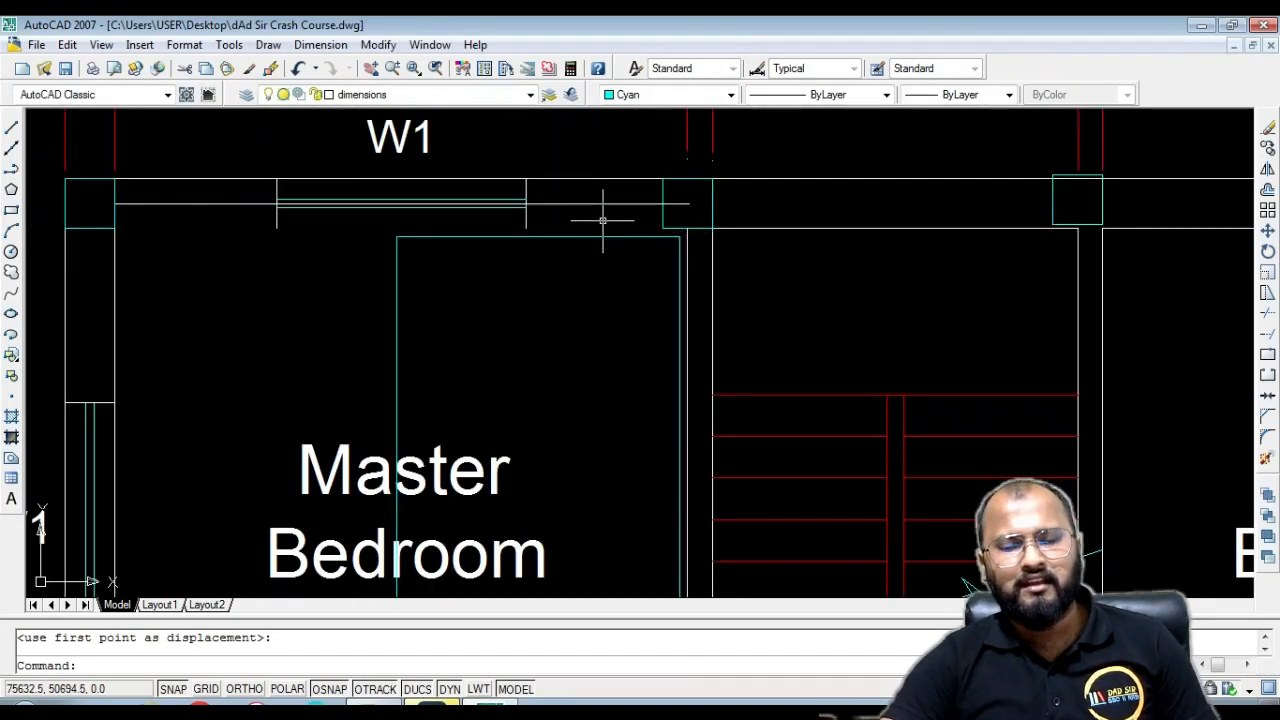
Delete the trial rectangle from Master Bedroom
key(Escape)
click(637, 237)
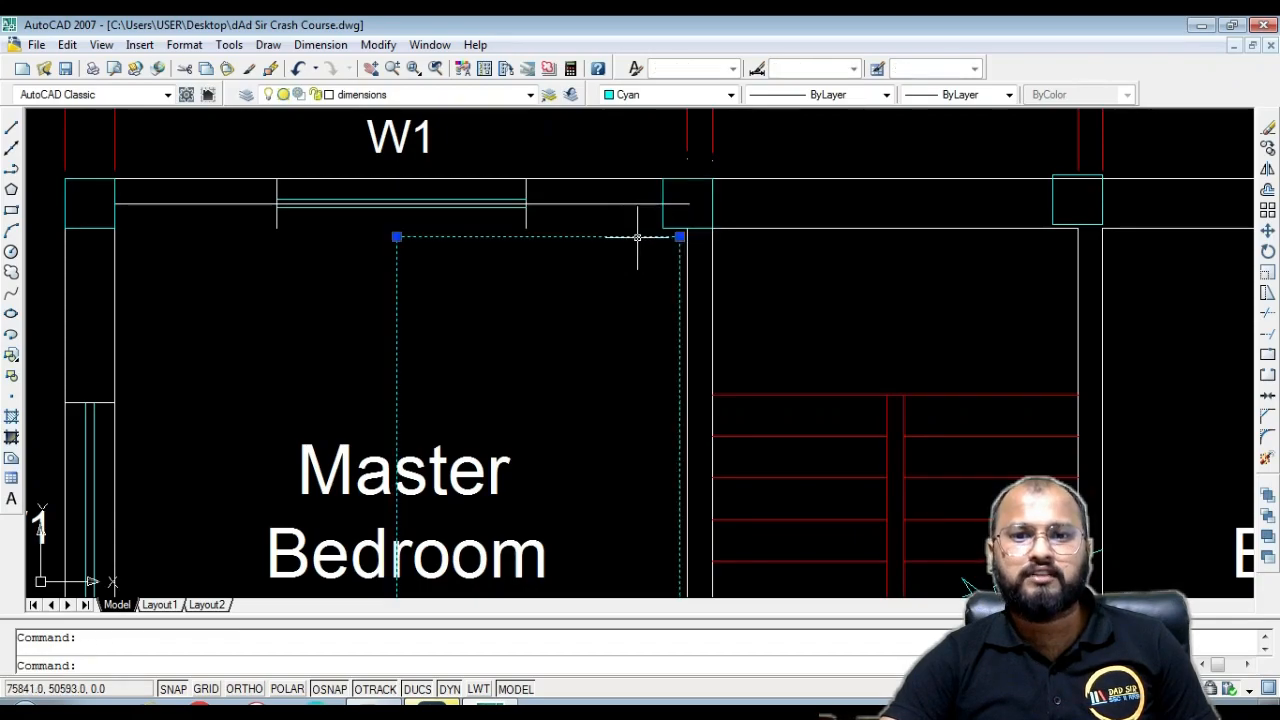
key(Delete)
scroll(676, 214, up, 3)
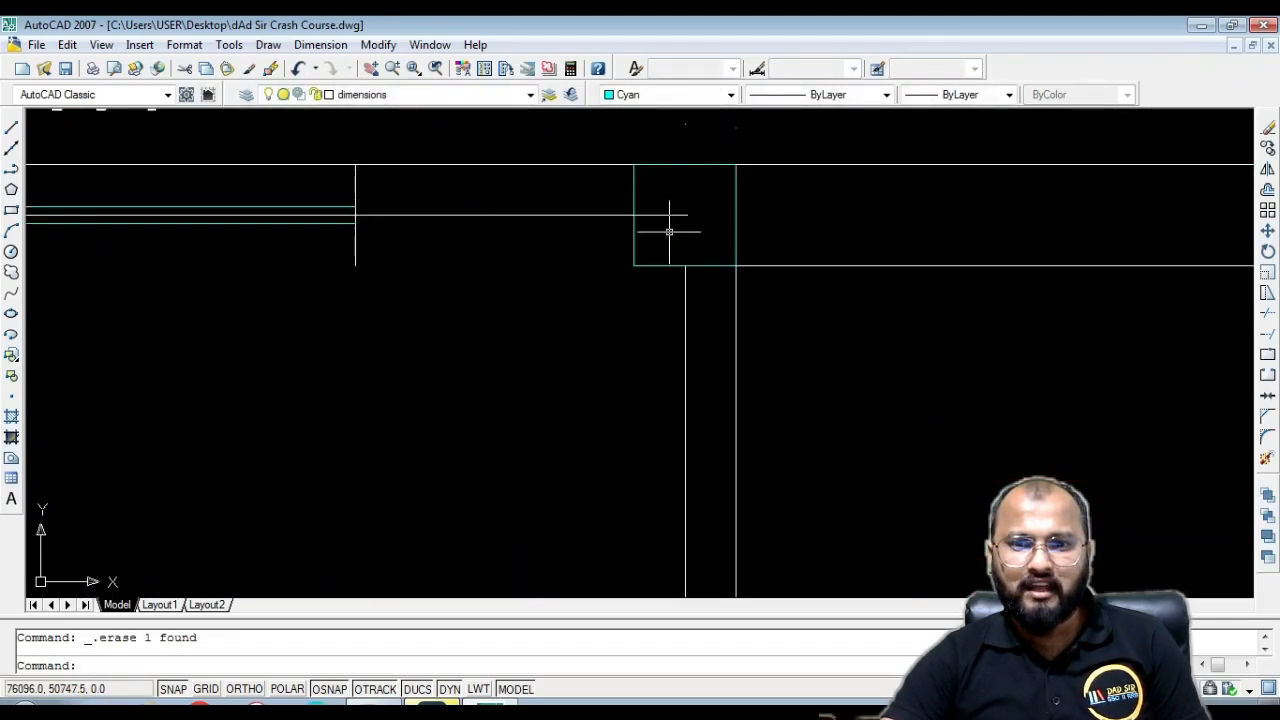
Undo the trial rectangle's edits and the shift of Master Bedroom's inner upper wall line
key(ctrl+z)
key(ctrl+z)
key(ctrl+z)
key(ctrl+z)
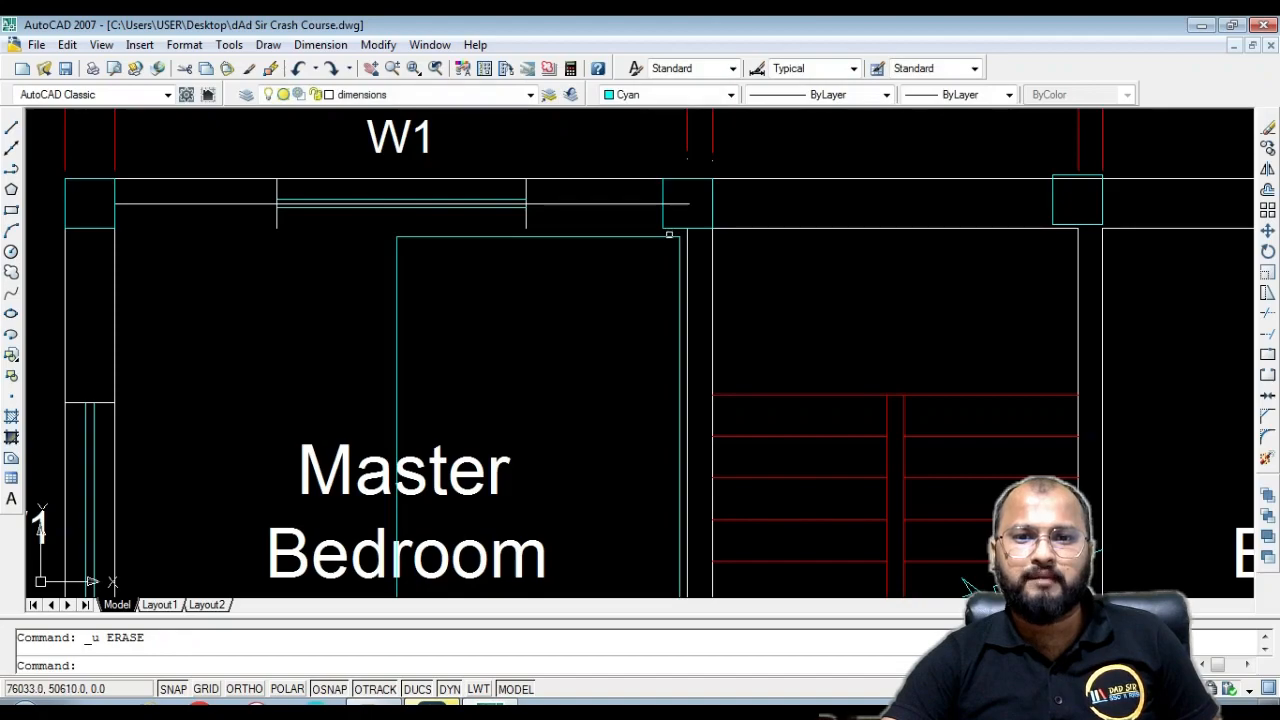
scroll(663, 240, down, 2)
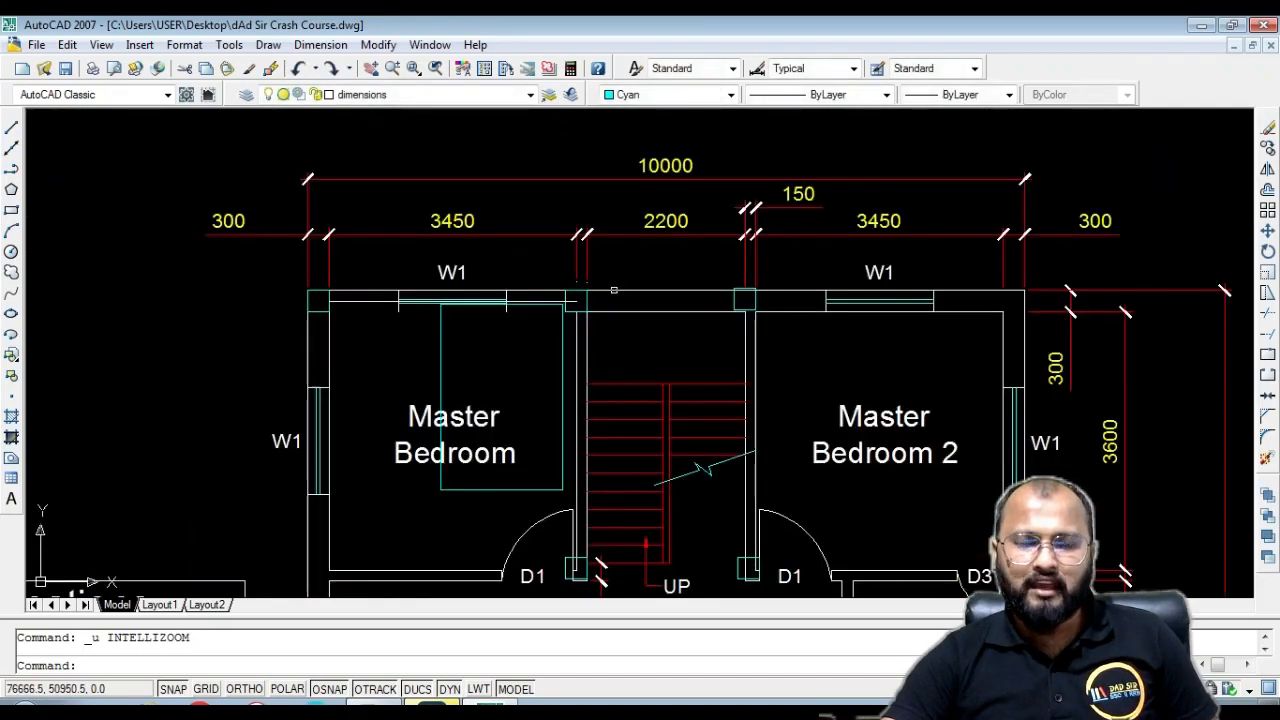
scroll(640, 260, up, 3)
key(ctrl+z)
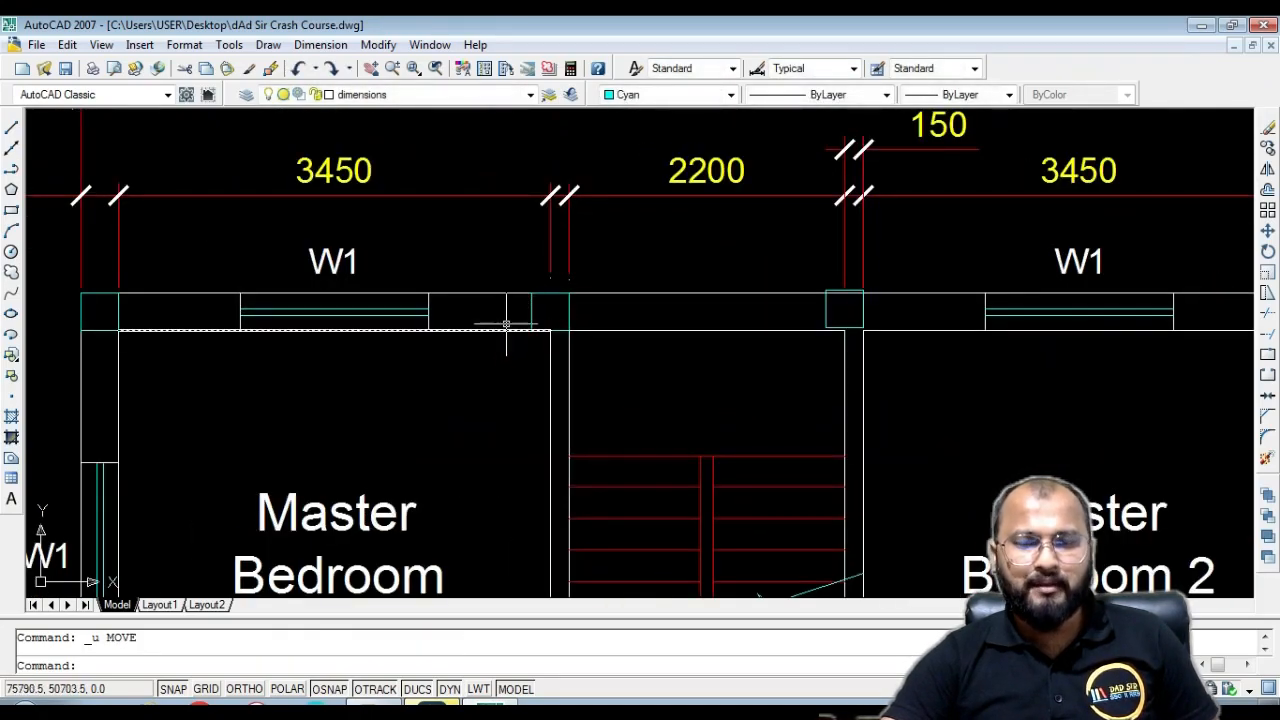
Turn on Ortho mode during a trial move of the column where Master Bedroom's staircase wall meets the outer wall
scroll(512, 314, up, 2)
scroll(512, 314, up, 1)
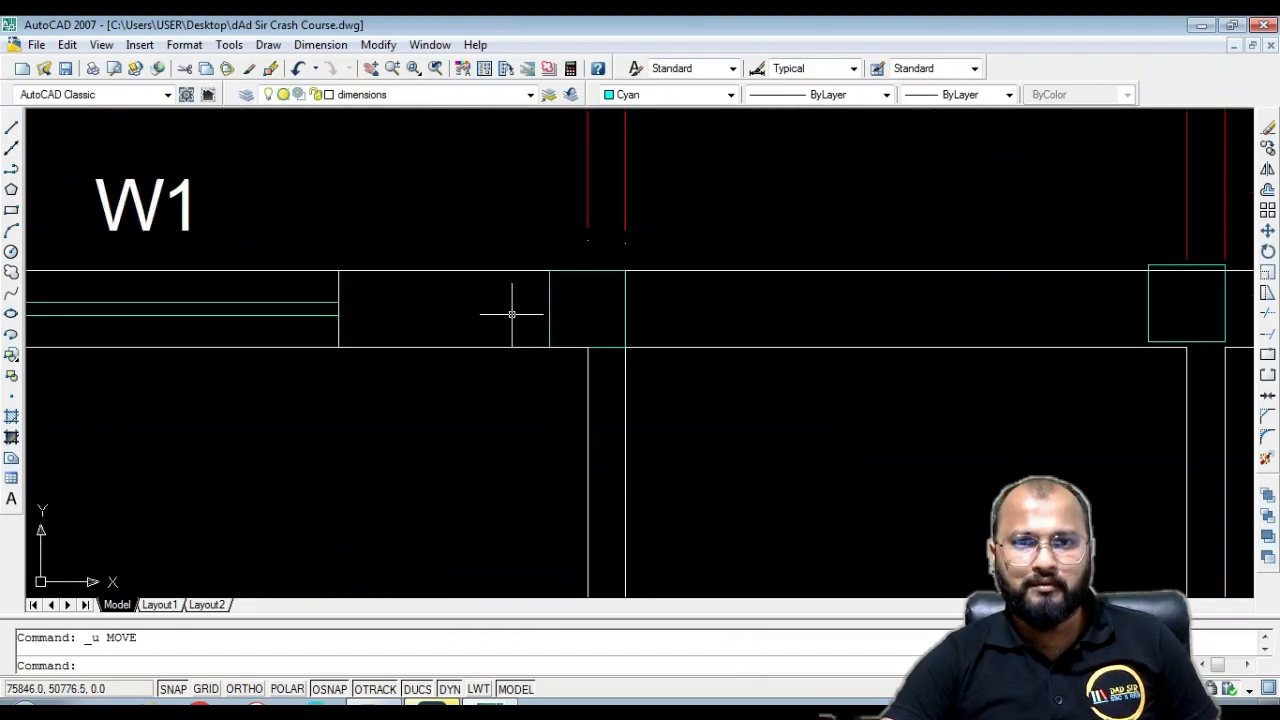
click(566, 310)
click(538, 309)
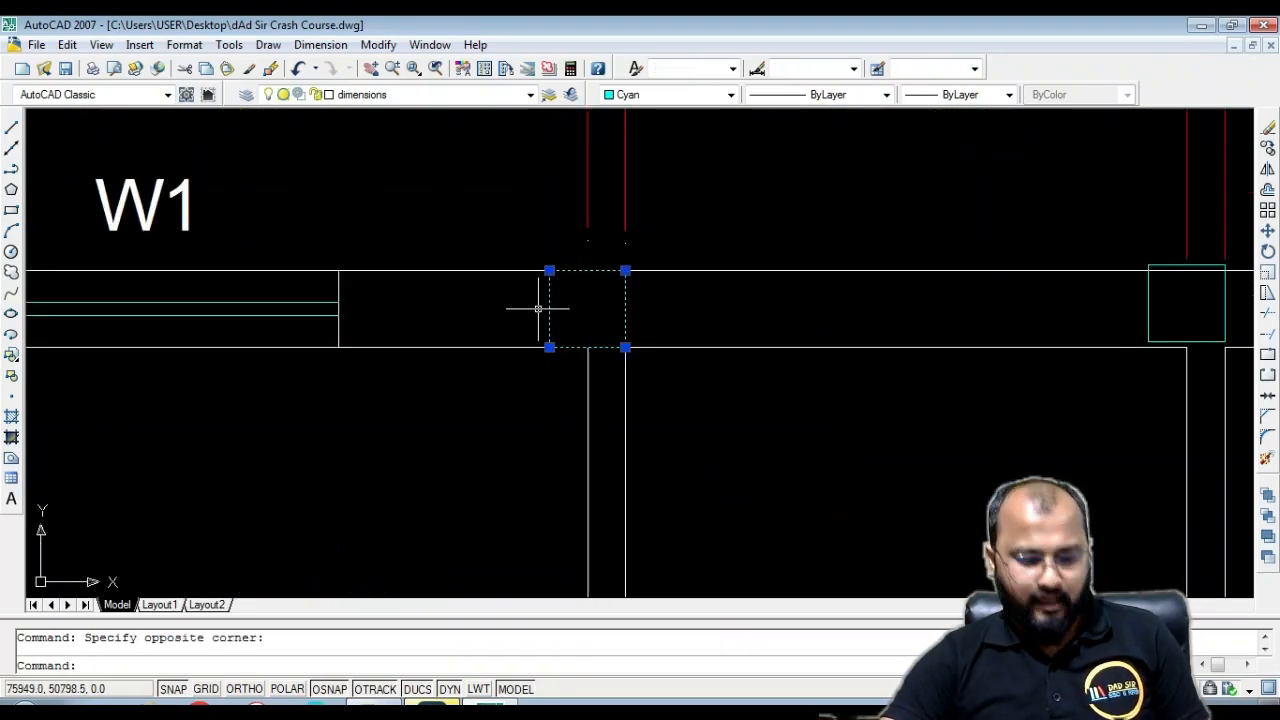
text(m)
key(Return)
click(677, 306)
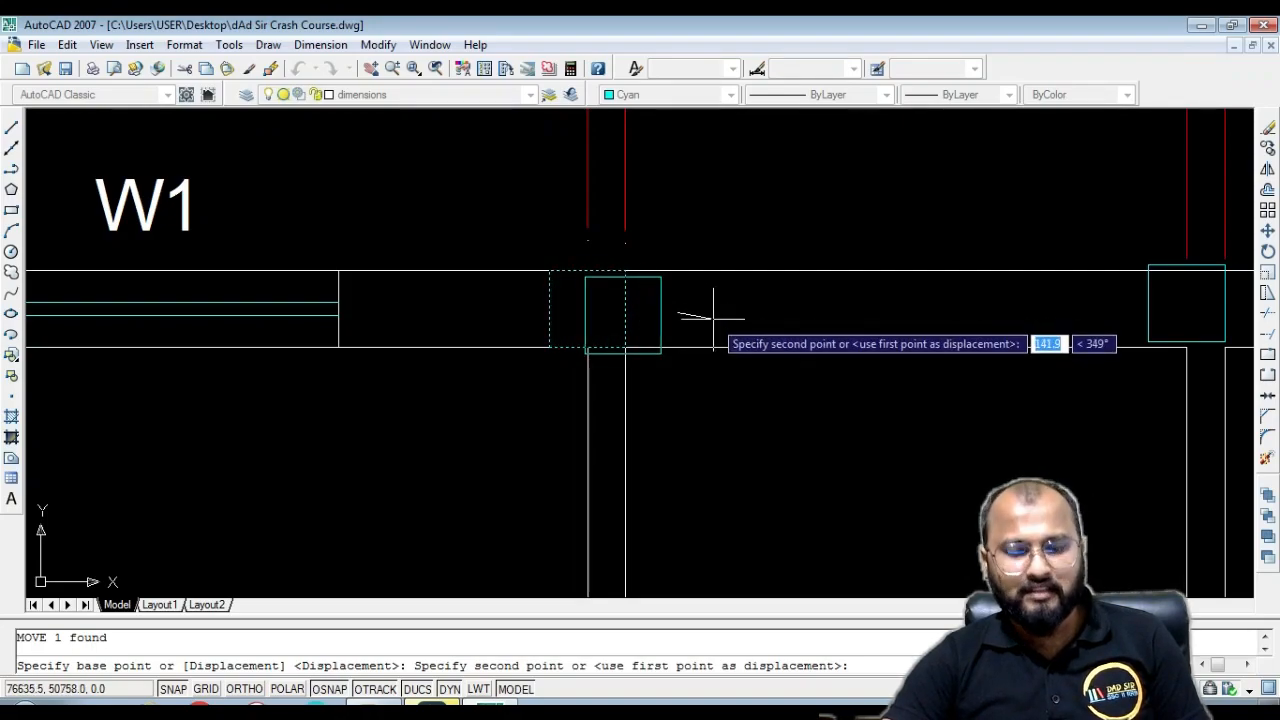
key(F8)
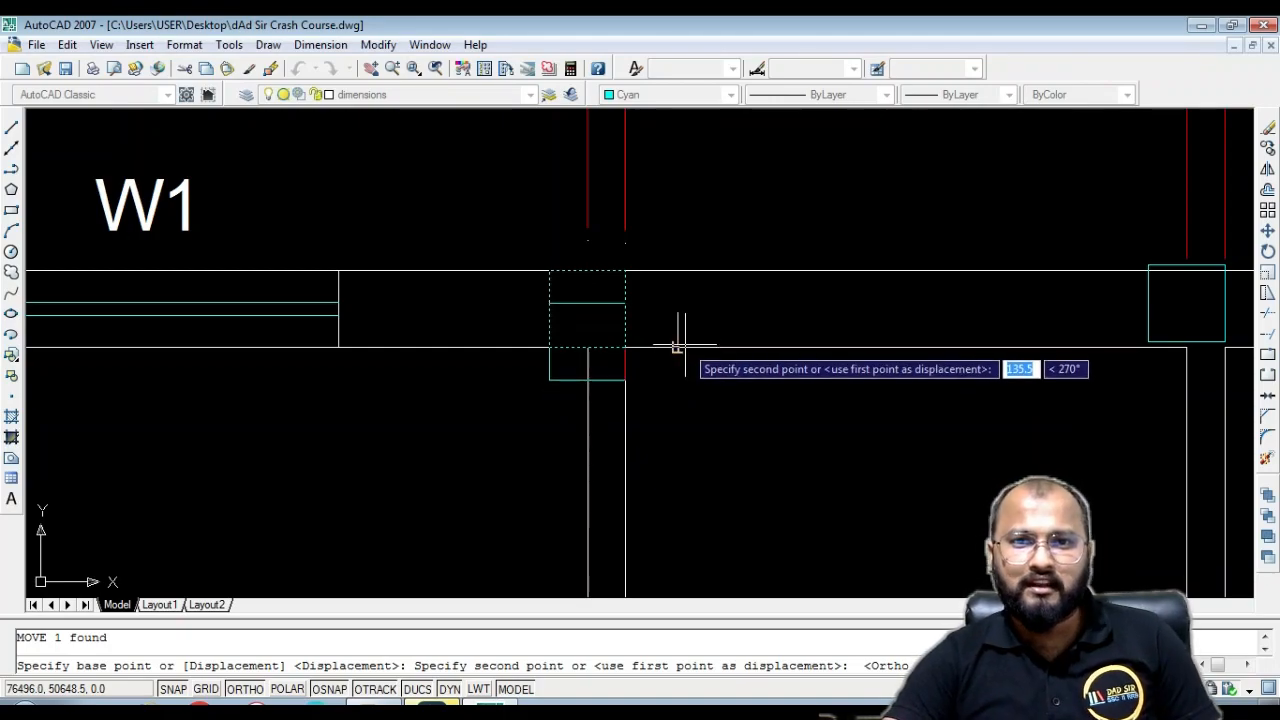
key(Escape)
scroll(657, 292, down, 2)
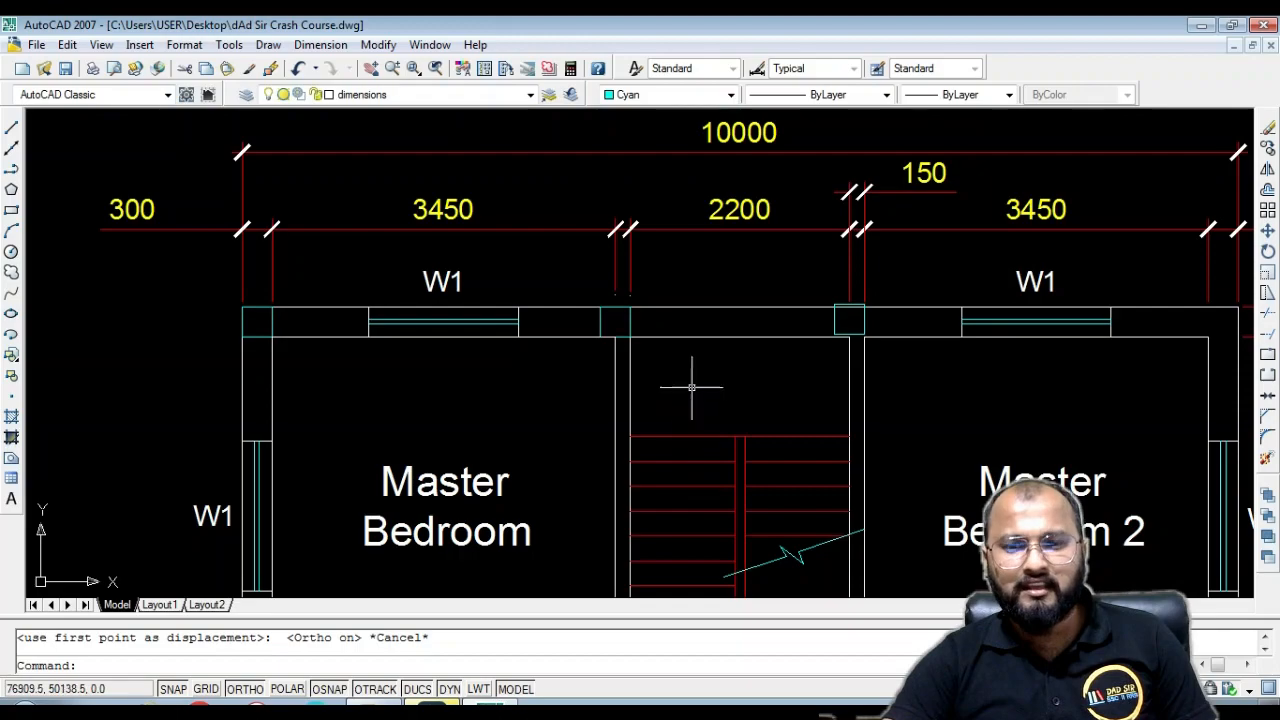
Move that column by its lower-left corner to where the staircase wall's Master Bedroom face meets the upper wall's inner line
scroll(659, 397, up, 5)
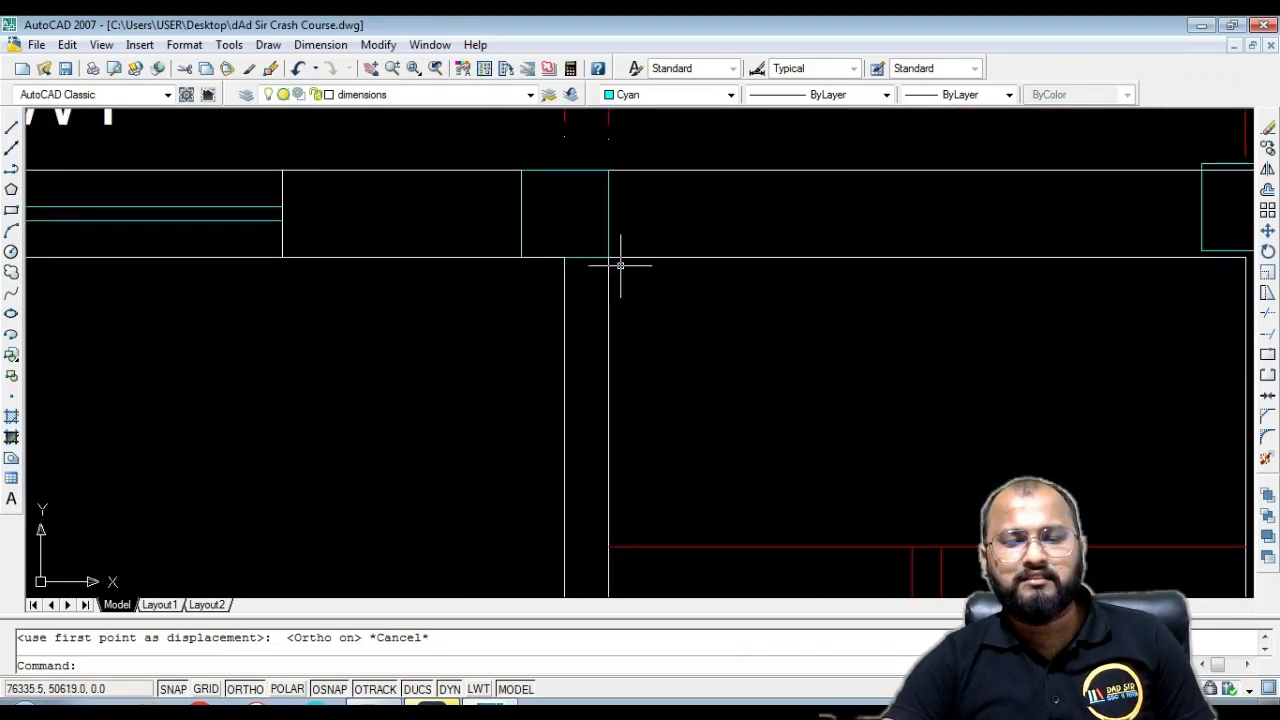
click(566, 207)
click(497, 200)
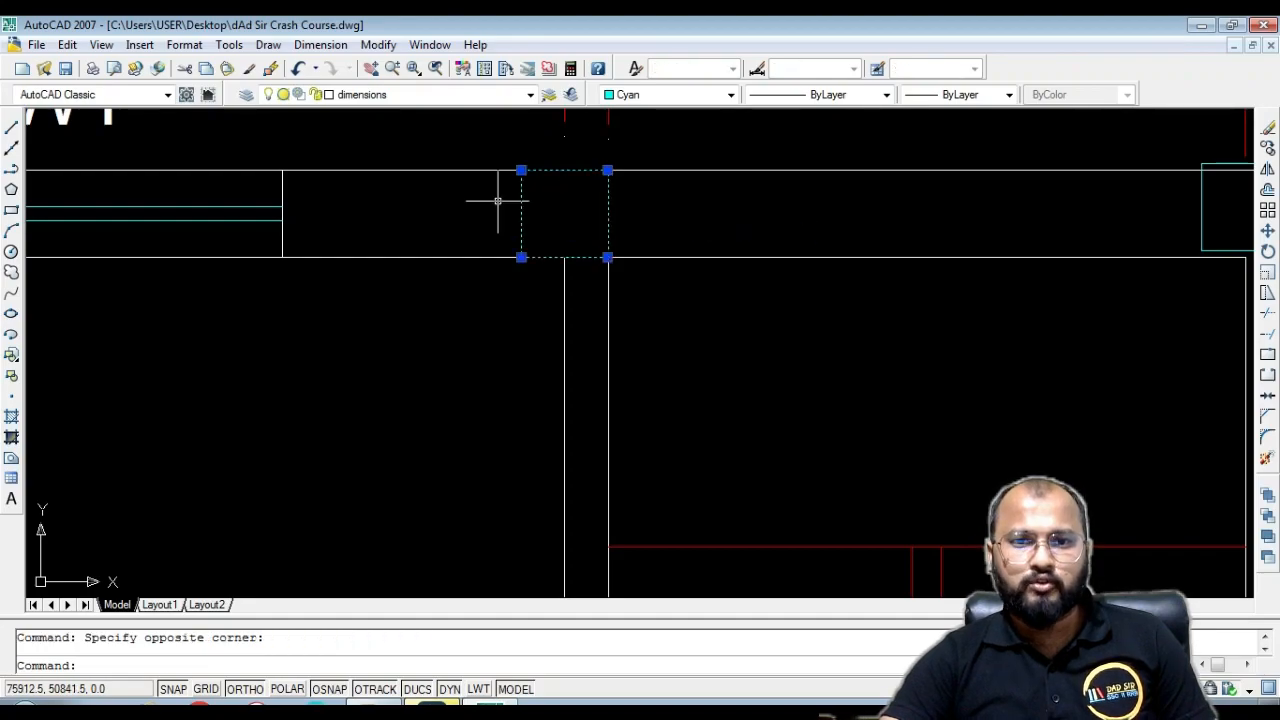
text(m)
key(Return)
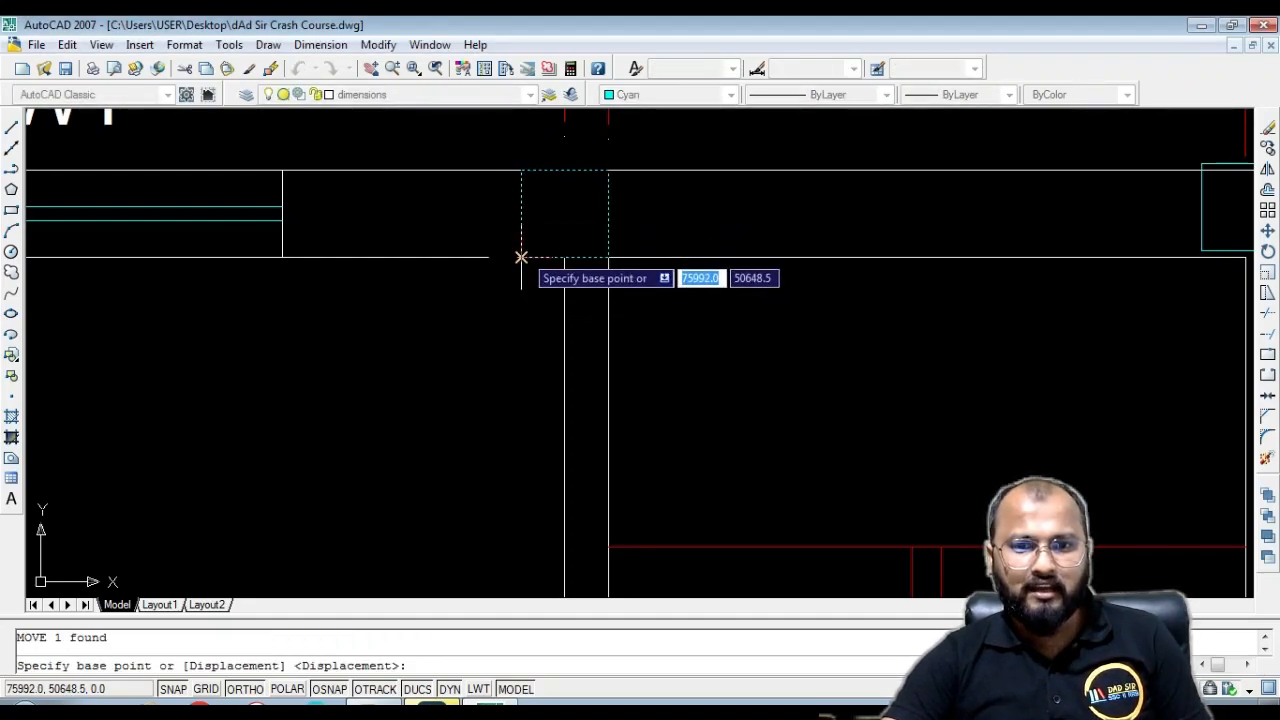
click(521, 257)
key(Escape)
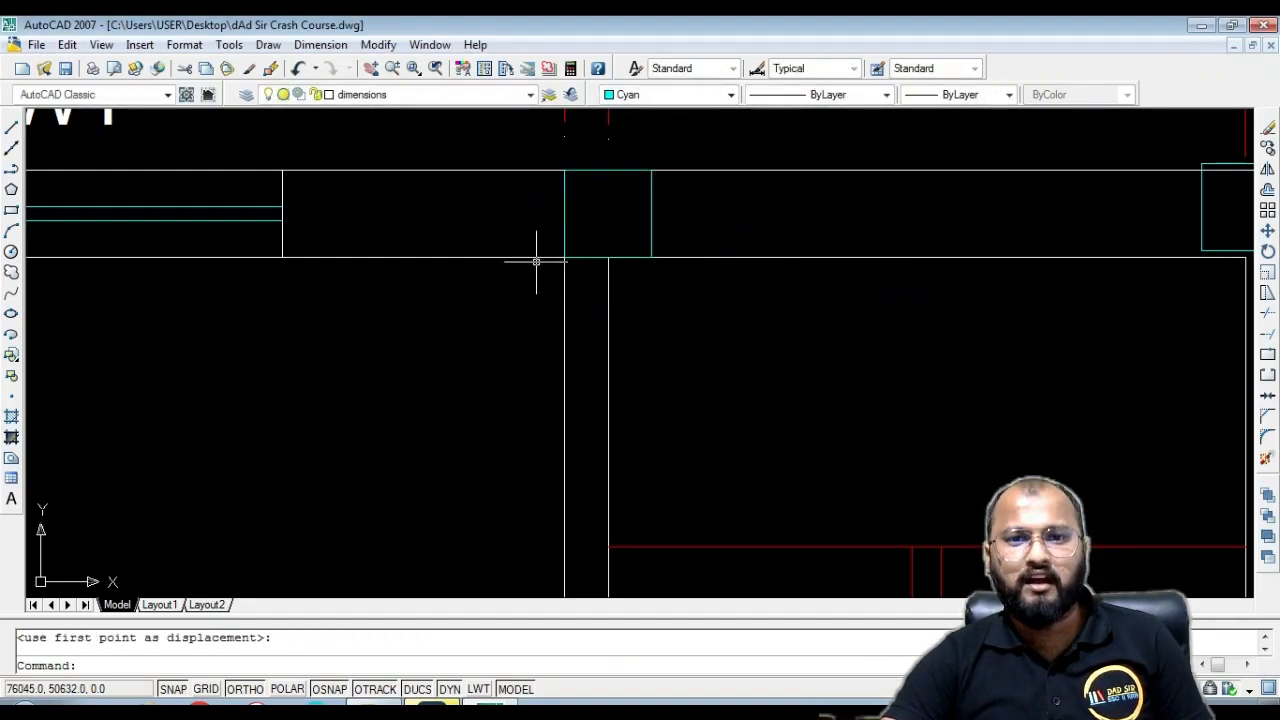
Move the inner line of the staircase's upper exterior wall 150 outward, towards the outer wall line
scroll(540, 260, down, 3)
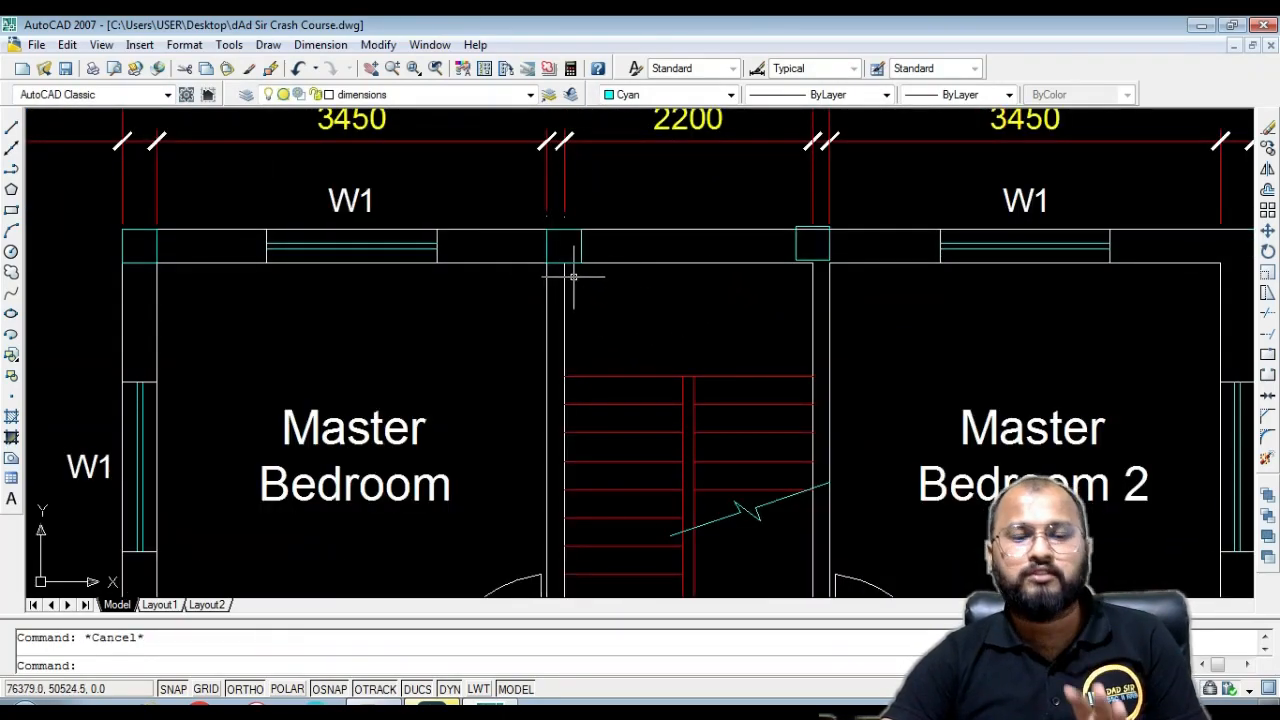
scroll(584, 280, up, 4)
click(630, 238)
click(621, 258)
key(m)
key(Return)
click(683, 343)
text(150)
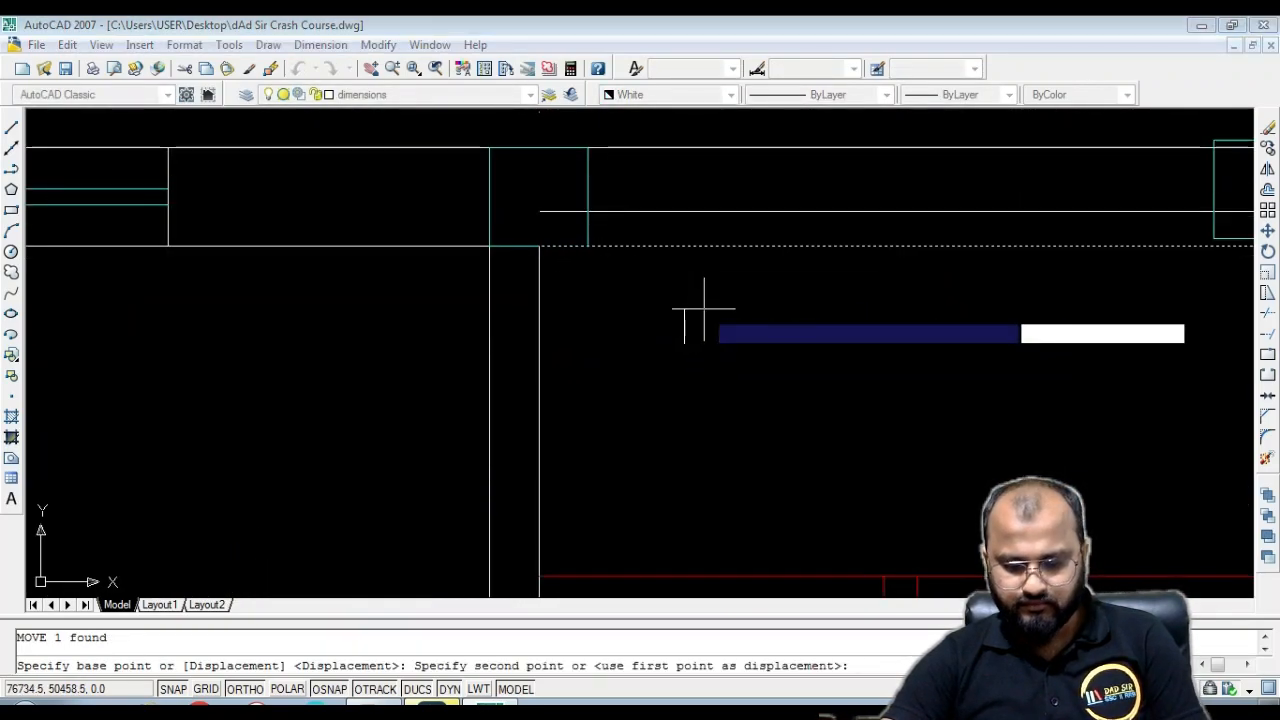
key(Return)
scroll(705, 305, down, 3)
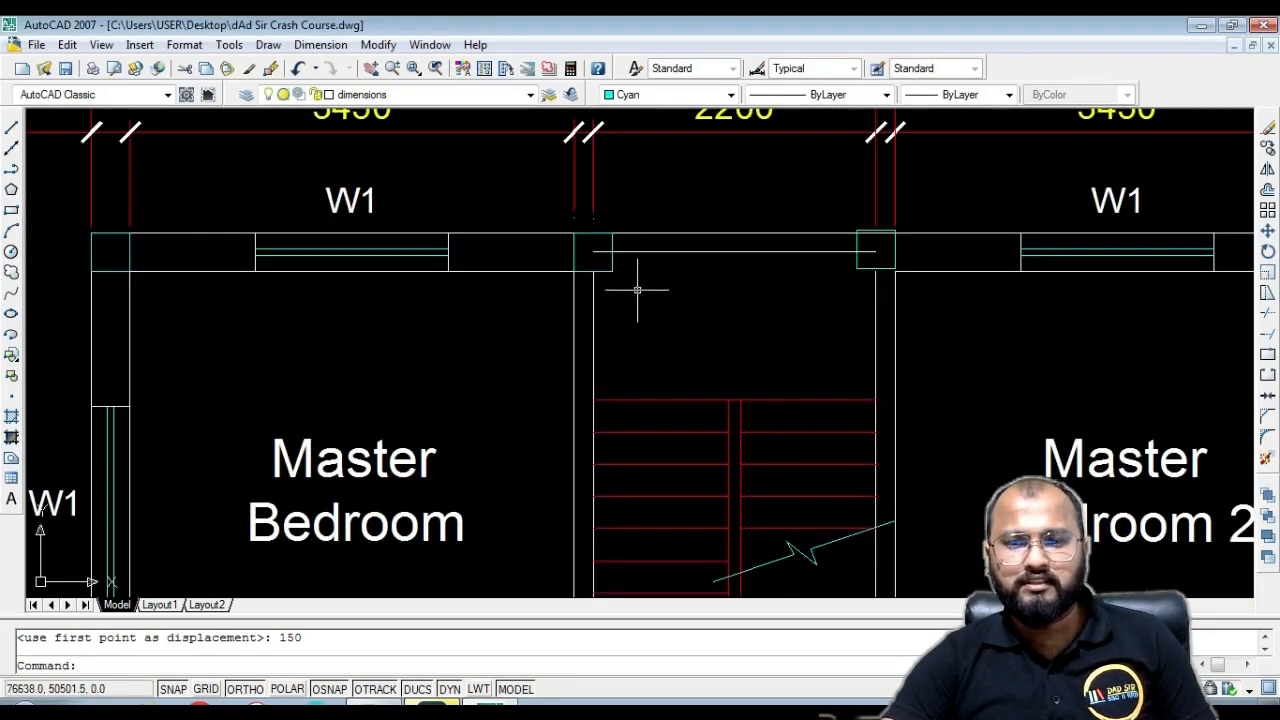
Trim the ends of the staircase's inner wall line that run inside the two columns
key(Escape)
text(tr)
key(Return)
key(Return)
click(610, 255)
click(636, 271)
click(869, 252)
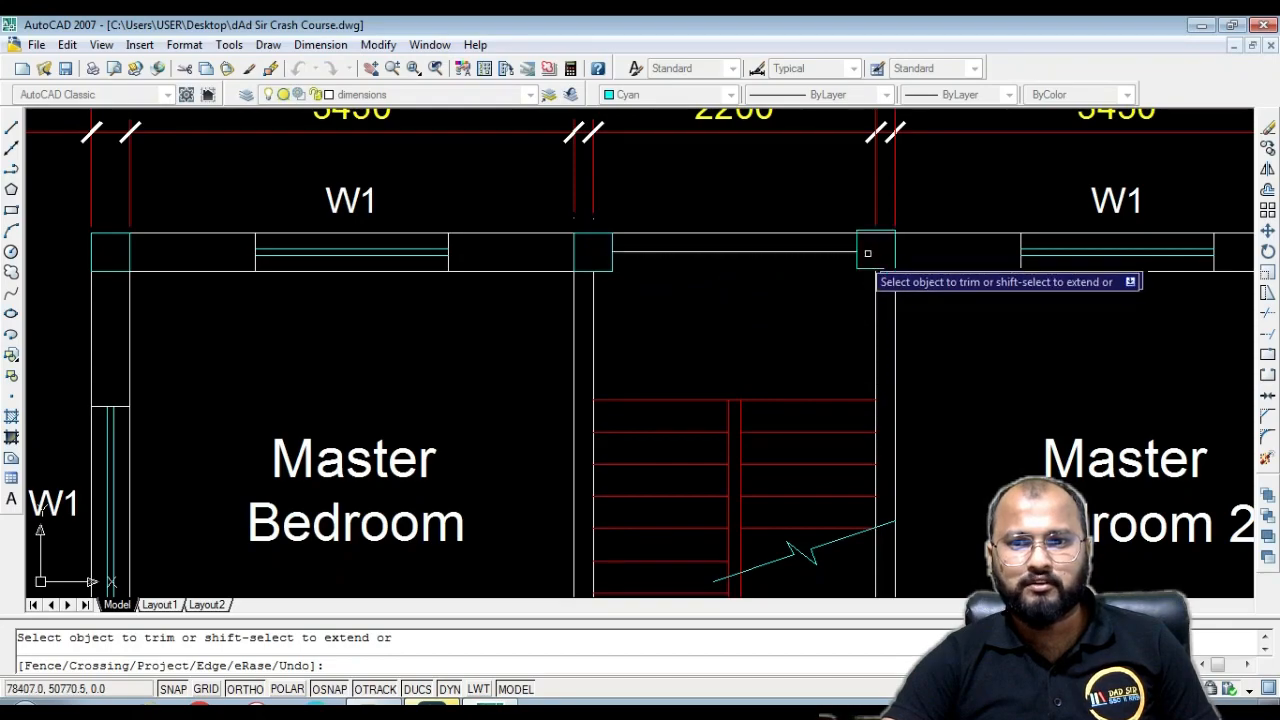
key(Escape)
Move the column at Master Bedroom 2's staircase wall by its lower-right corner to where that wall's bedroom face meets the upper wall's inner line
scroll(640, 270, up, 2)
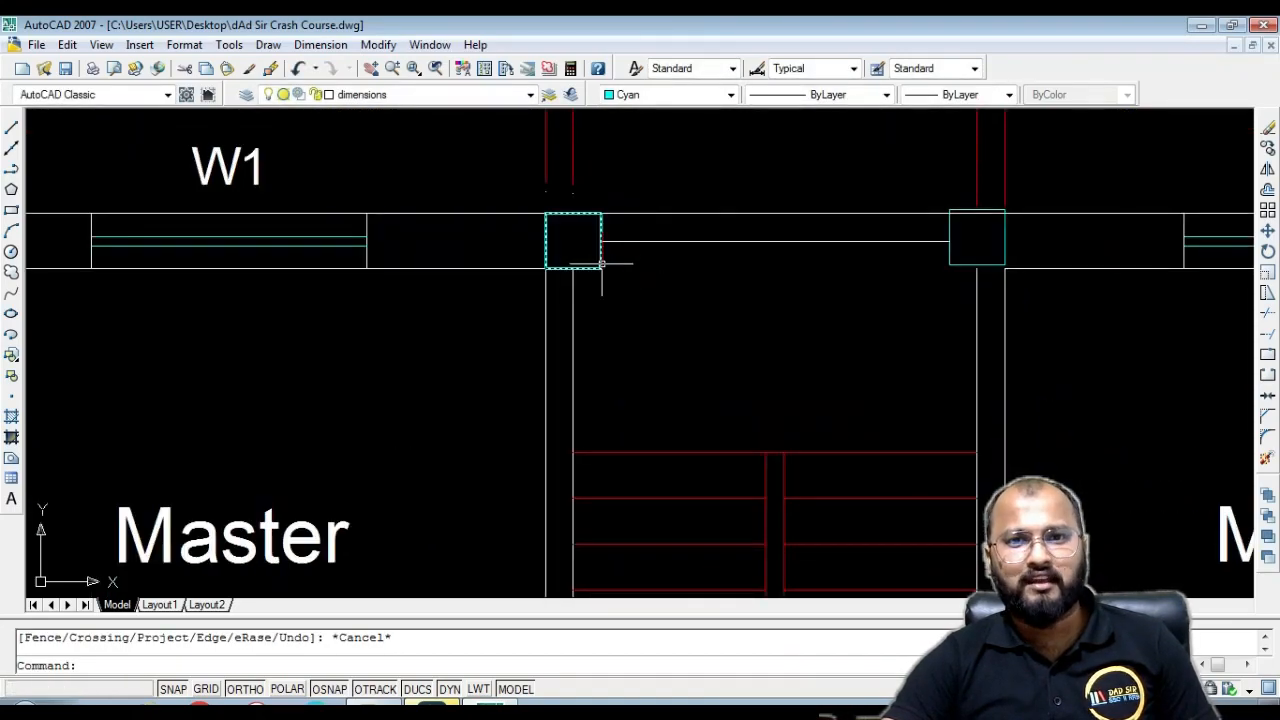
scroll(596, 259, up, 3)
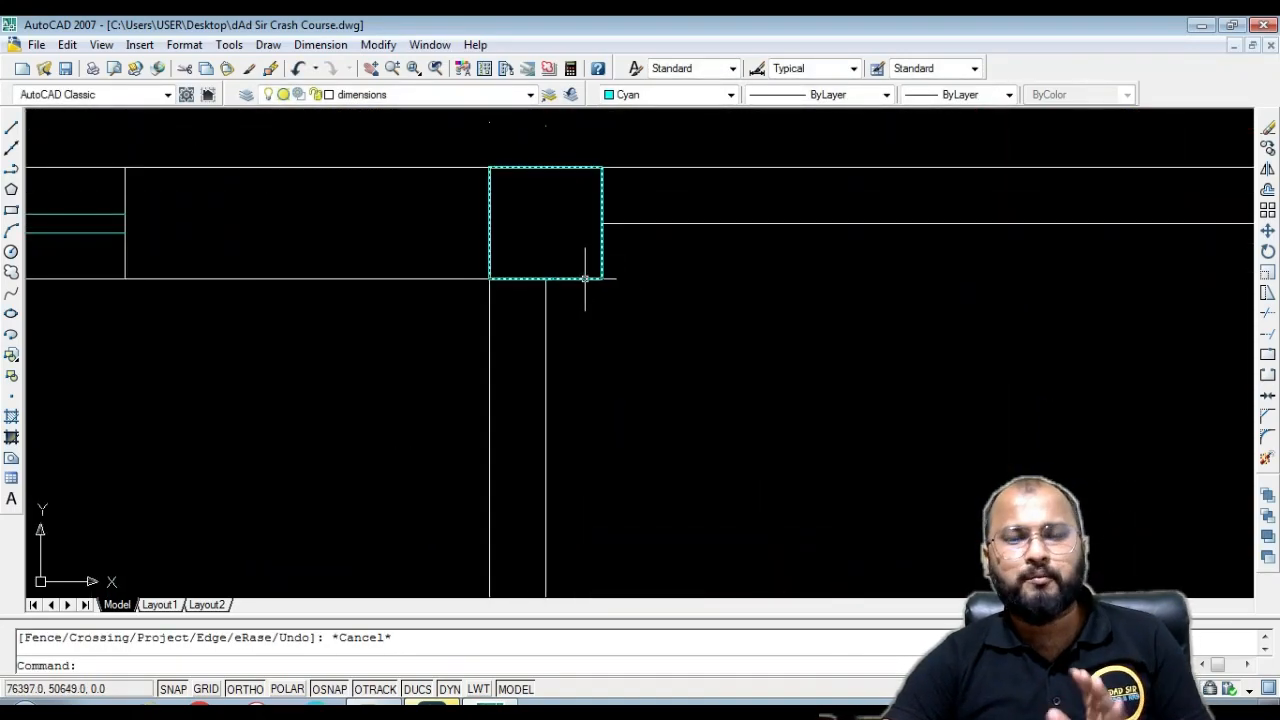
scroll(595, 256, down, 4)
scroll(893, 264, up, 2)
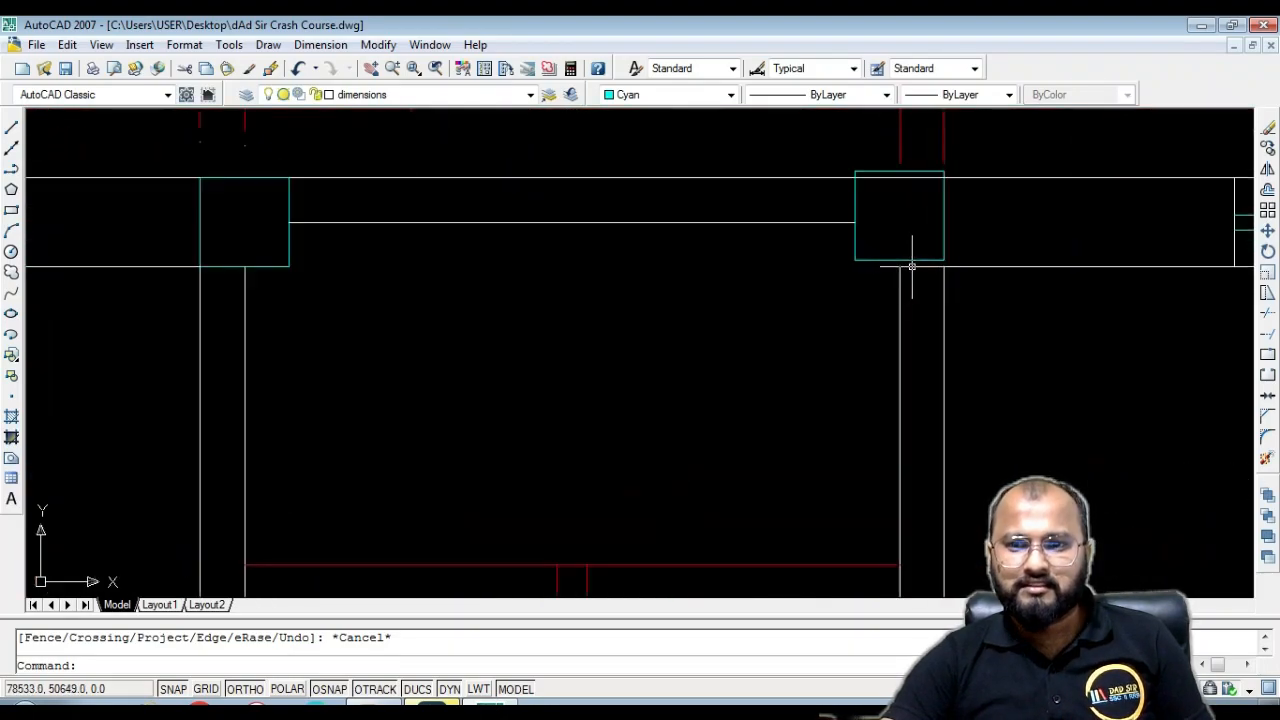
scroll(686, 237, down, 3)
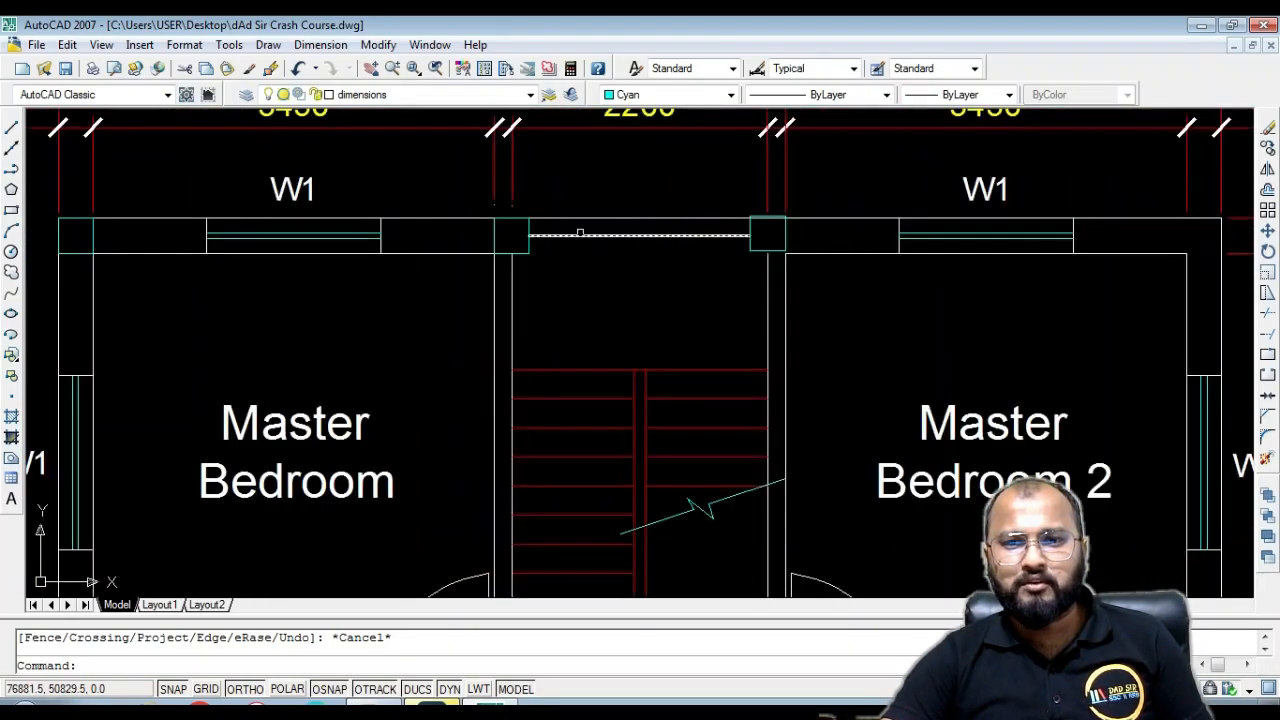
scroll(774, 228, up, 7)
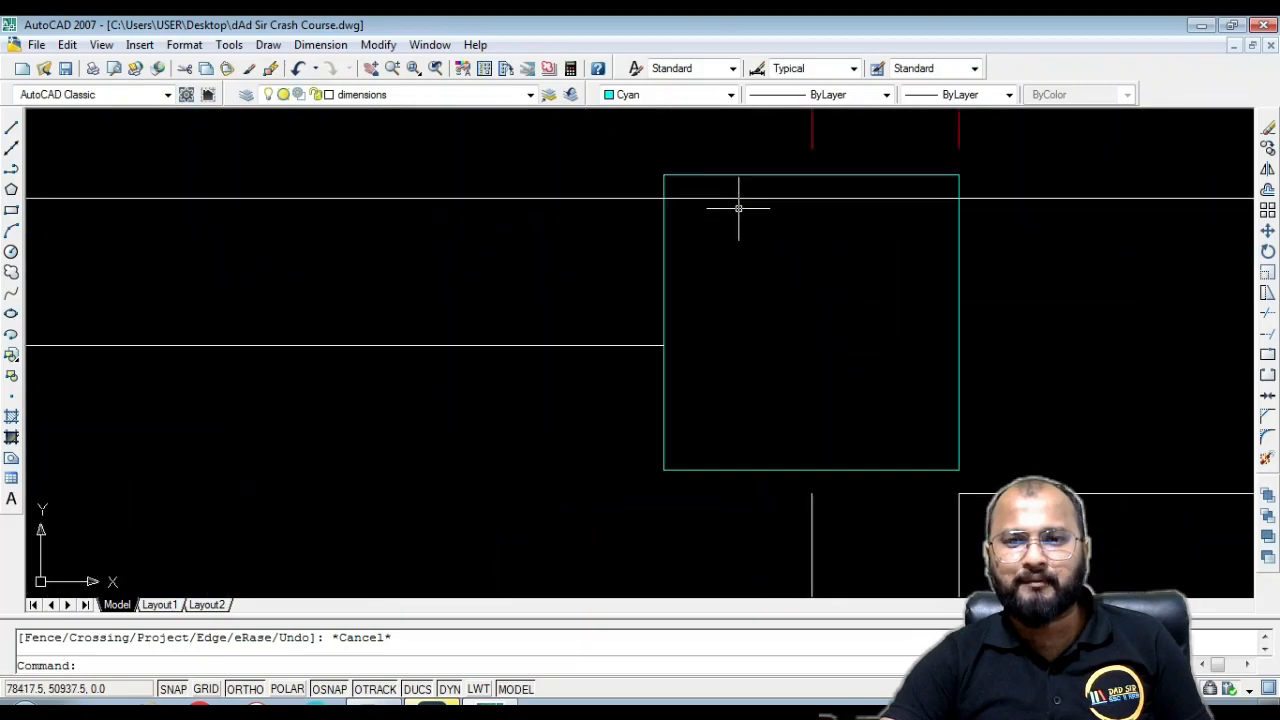
click(752, 175)
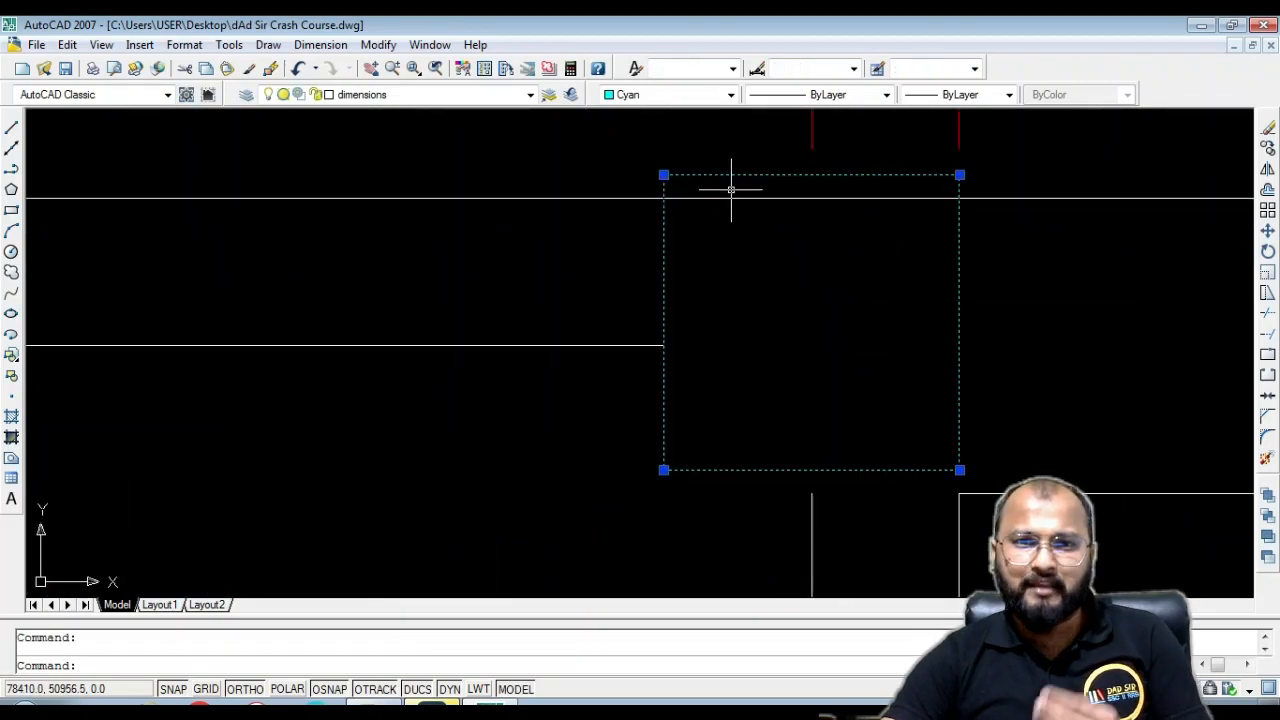
text(m)
key(Return)
scroll(886, 309, down, 4)
scroll(914, 316, up, 5)
click(931, 246)
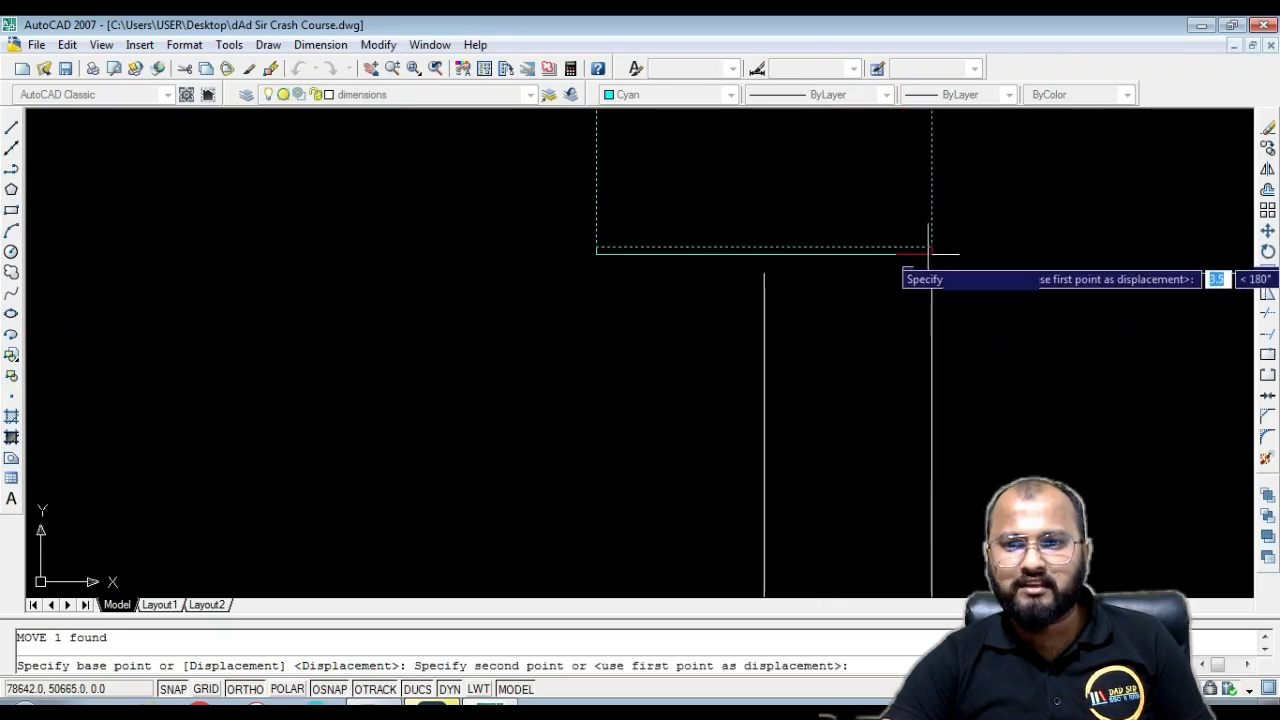
click(930, 271)
scroll(930, 271, down, 5)
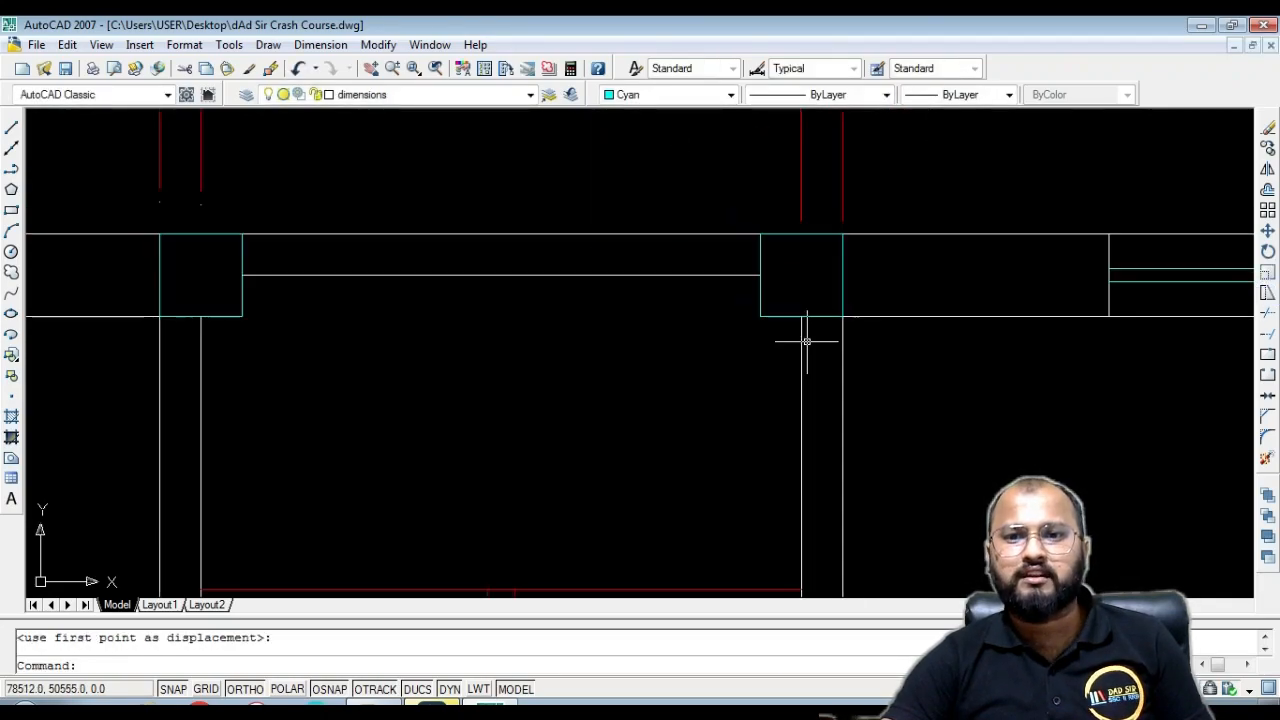
key(Escape)
scroll(580, 294, up, 4)
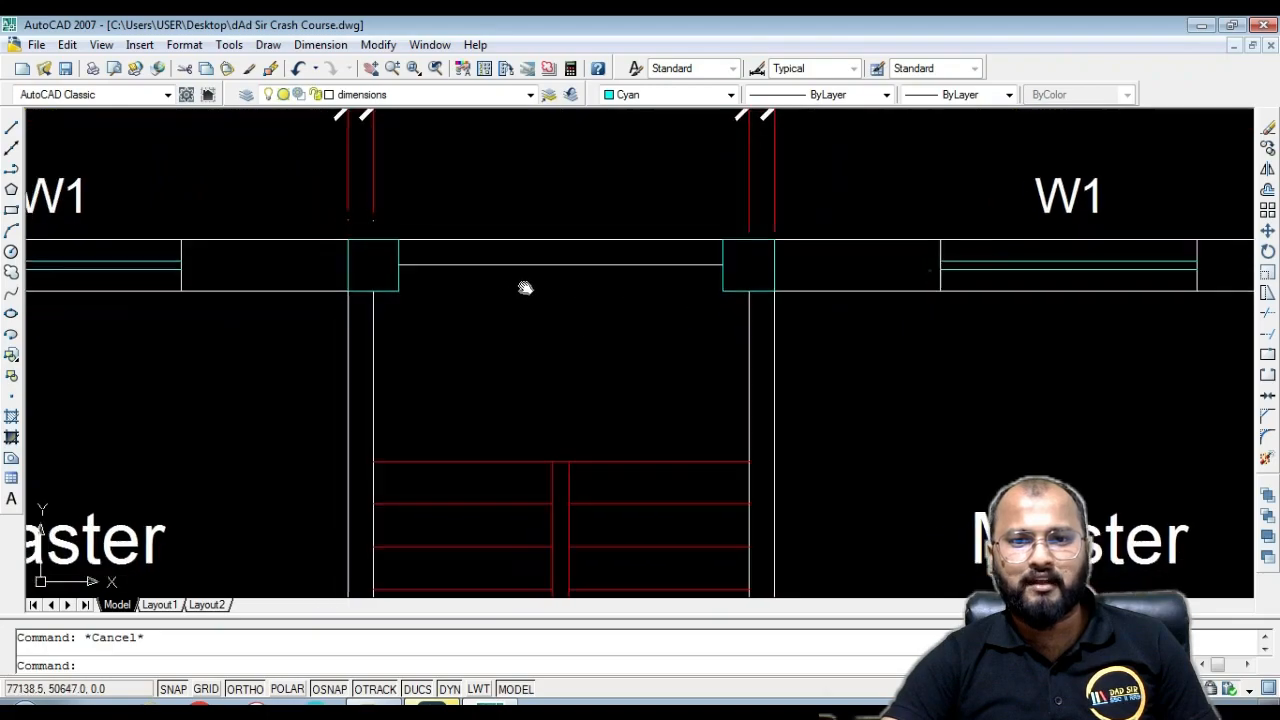
scroll(857, 200, down, 2)
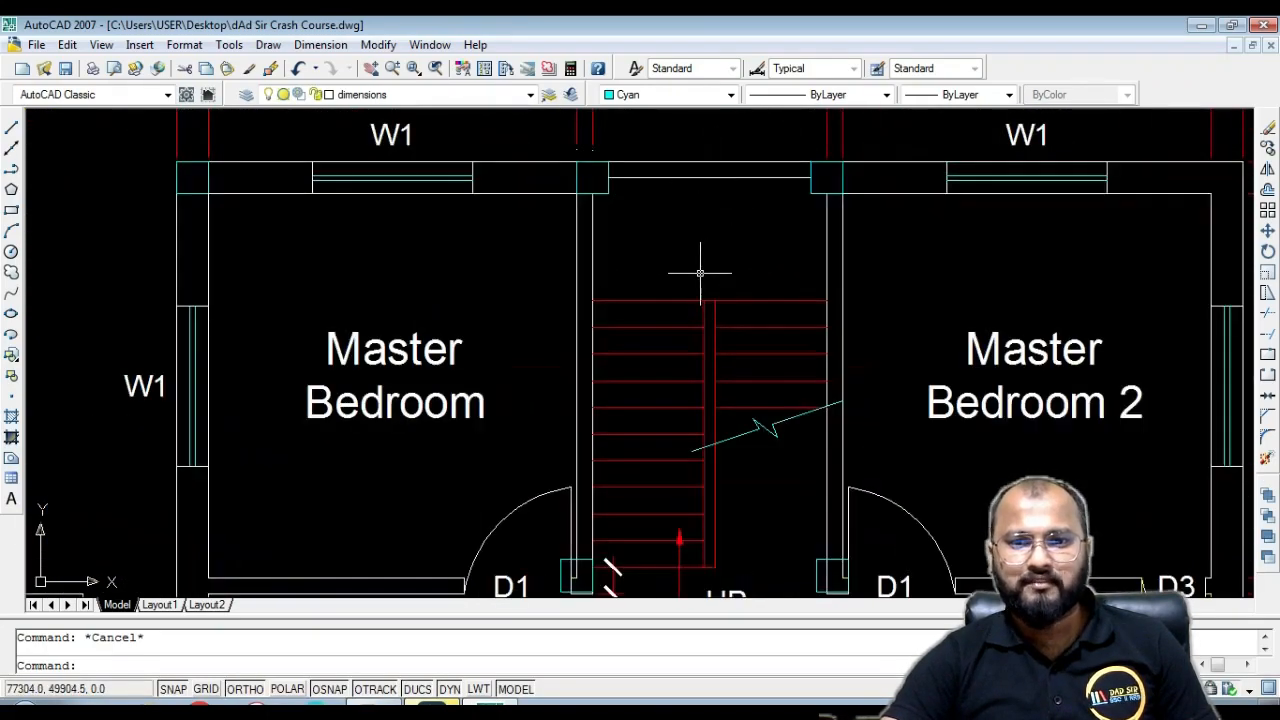
Delete the column at the lower end of the staircase wall beside Master Bedroom's D1 door
scroll(697, 266, down, 3)
scroll(645, 365, up, 6)
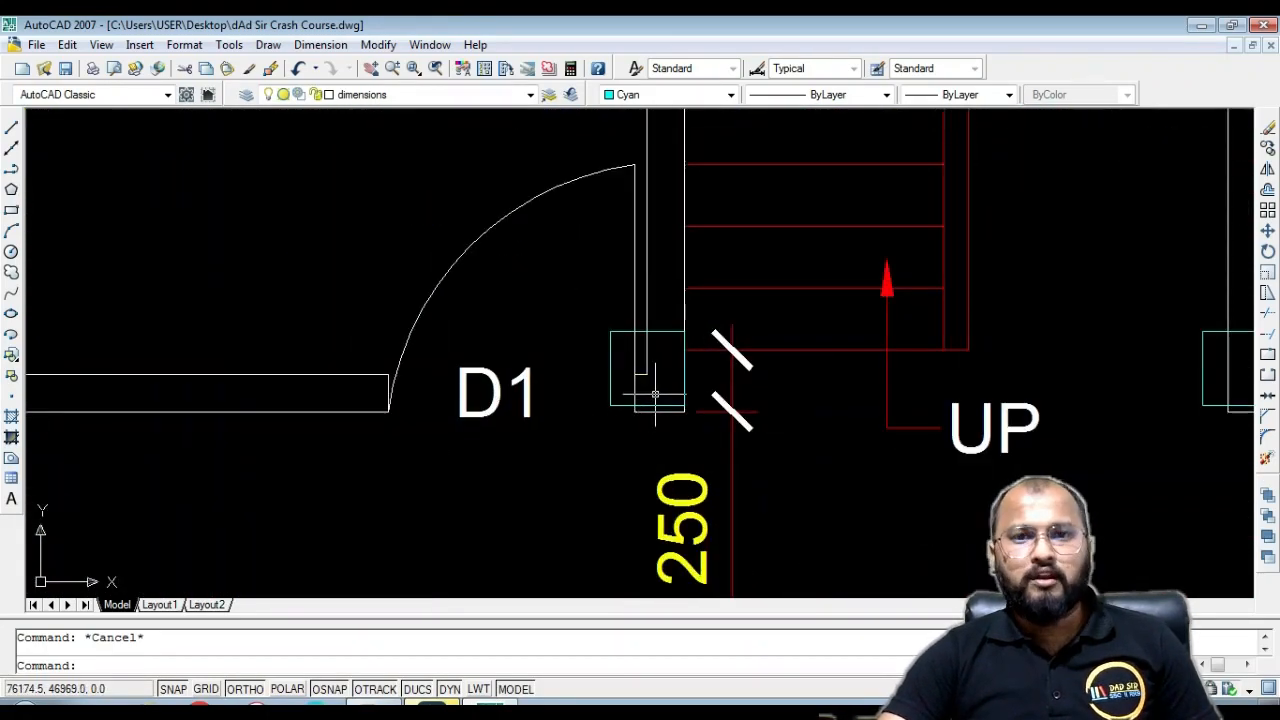
click(624, 336)
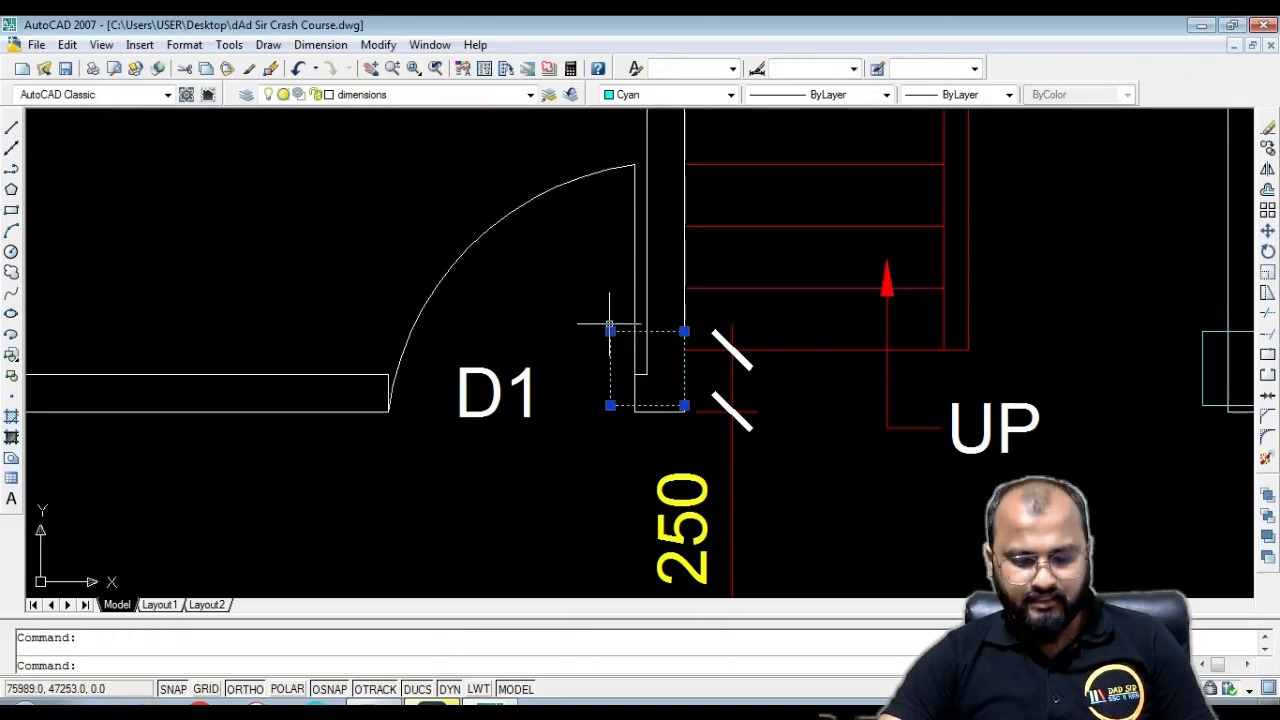
key(Delete)
scroll(585, 345, down, 2)
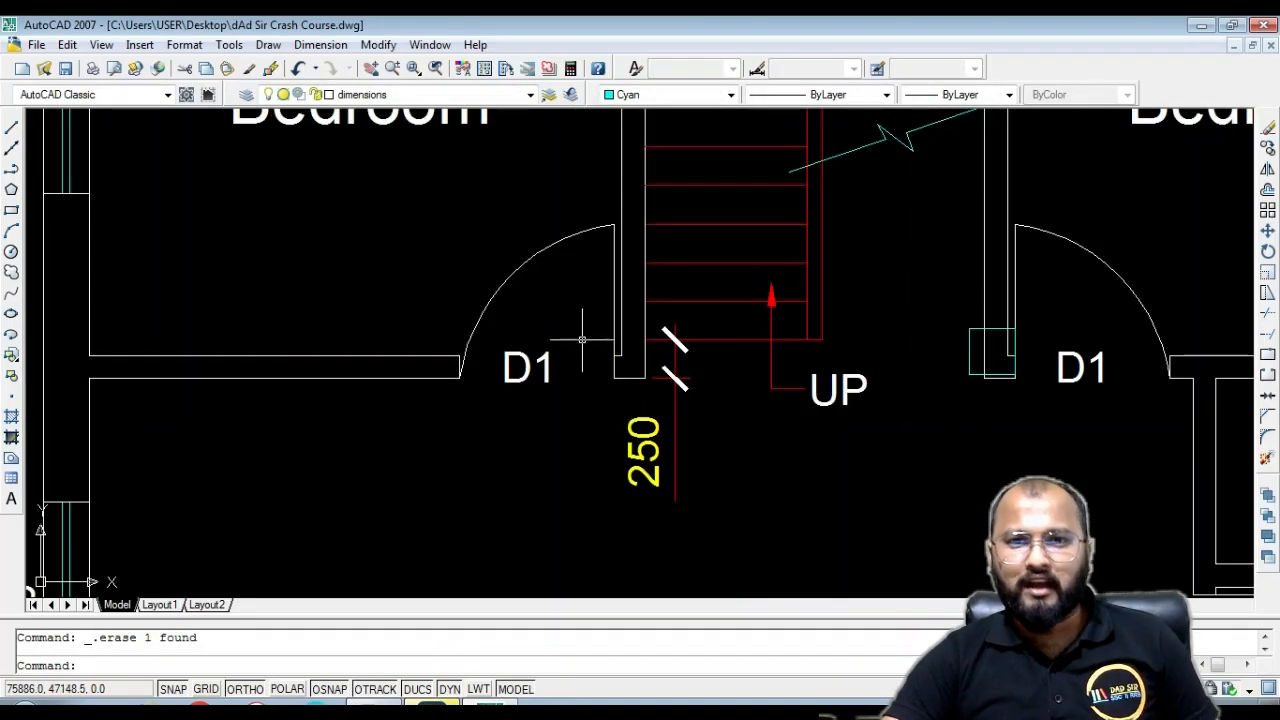
scroll(593, 370, up, 2)
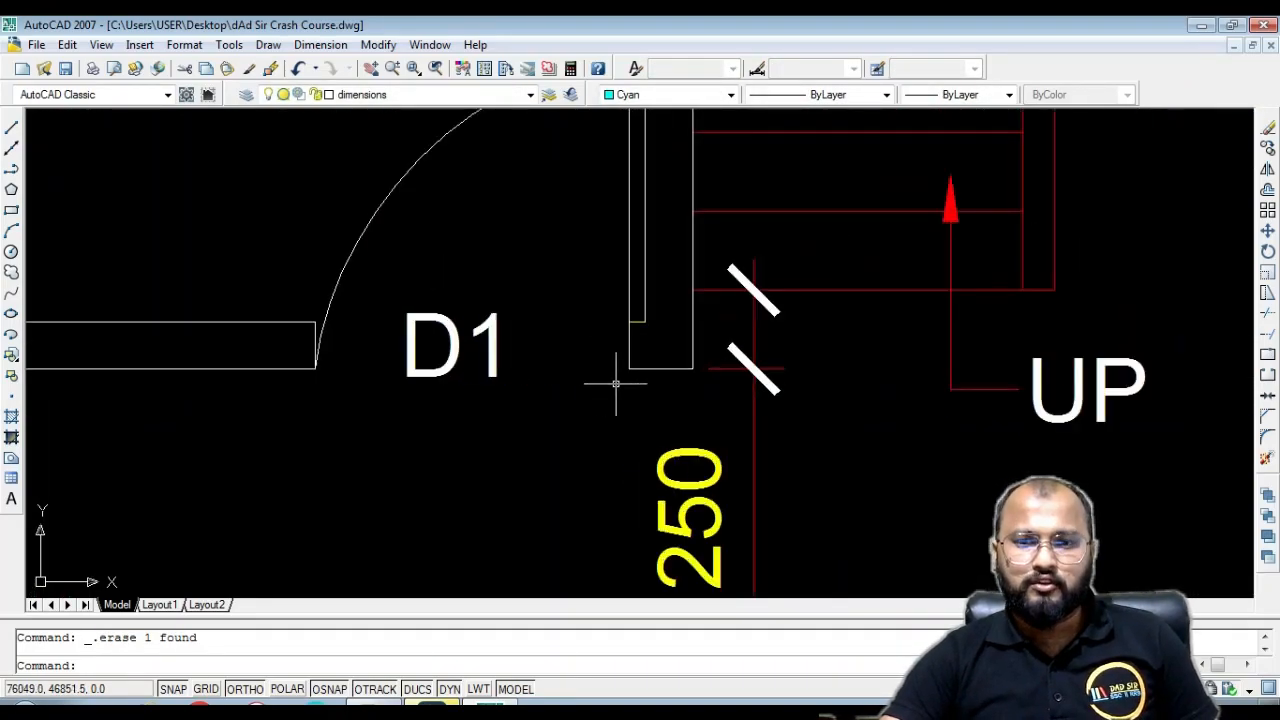
Check the width of that wall end with an unplaced linear dimension, and undo the column's deletion
click(330, 44)
click(330, 94)
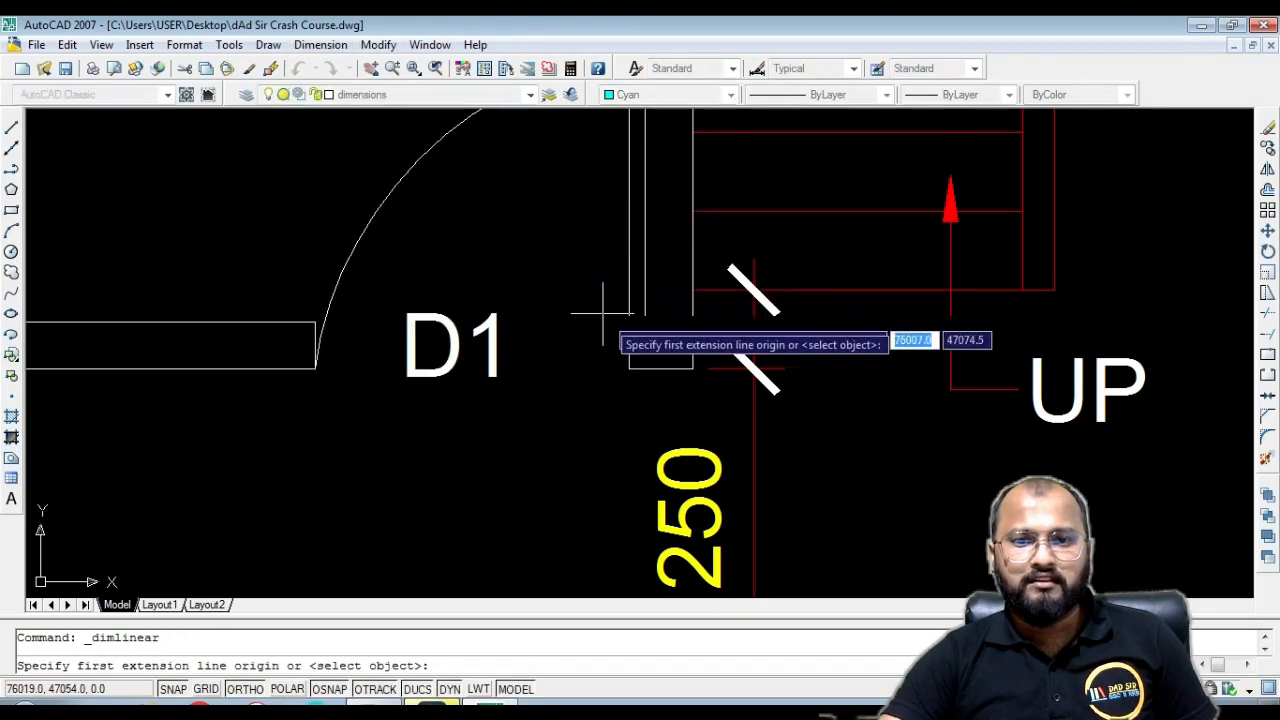
click(629, 369)
click(692, 369)
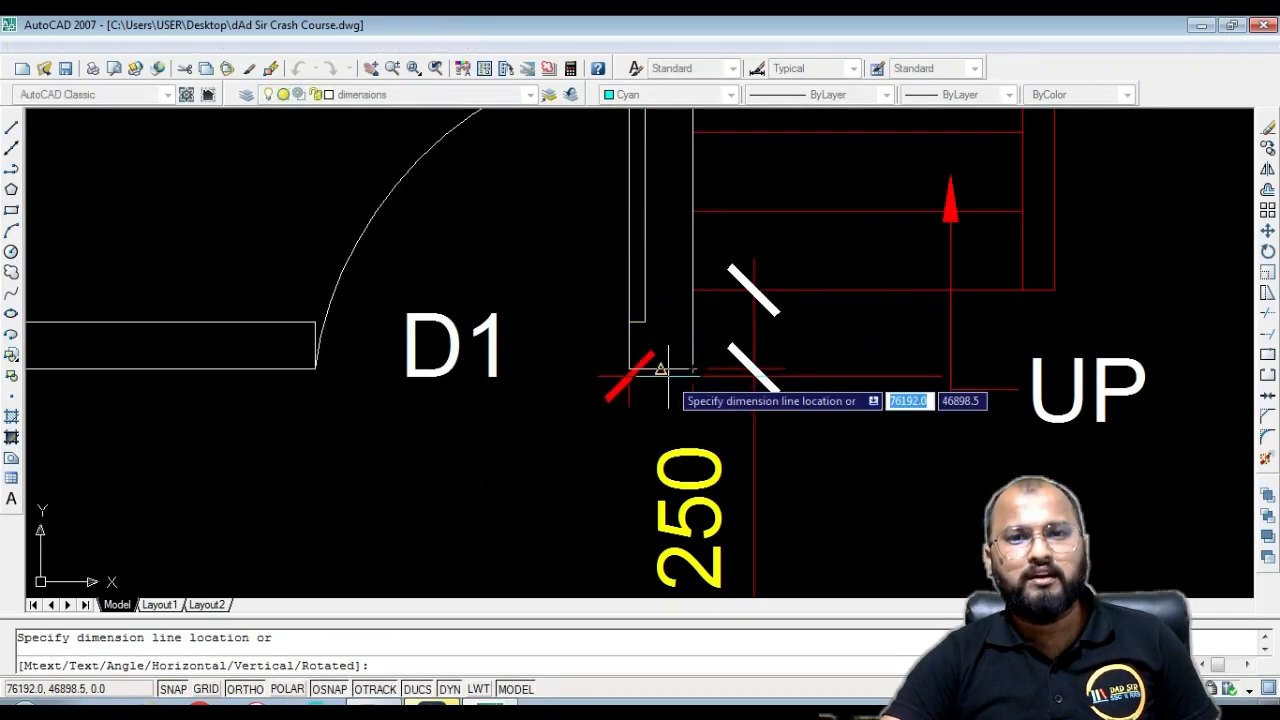
key(Escape)
key(ctrl+z)
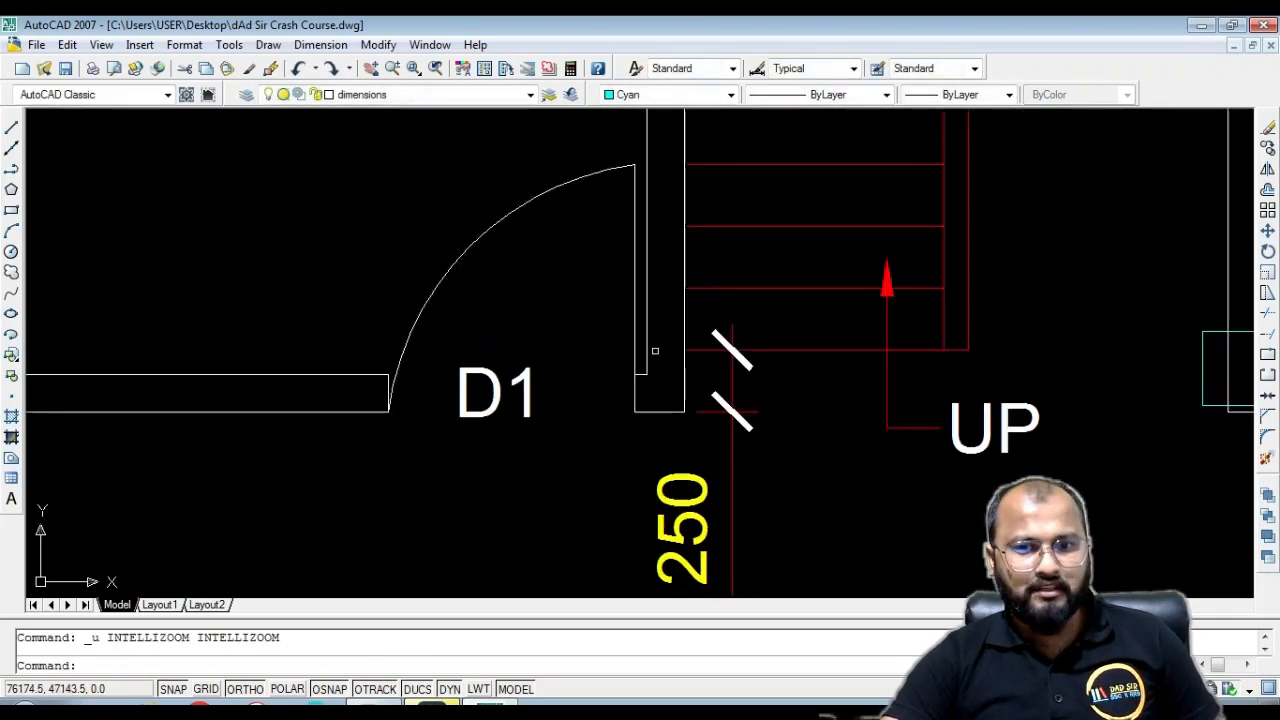
key(ctrl+z)
Move the column beside Master Bedroom's D1 door by its lower-right corner down to the staircase wall's lower end corner
scroll(632, 394, up, 3)
click(605, 405)
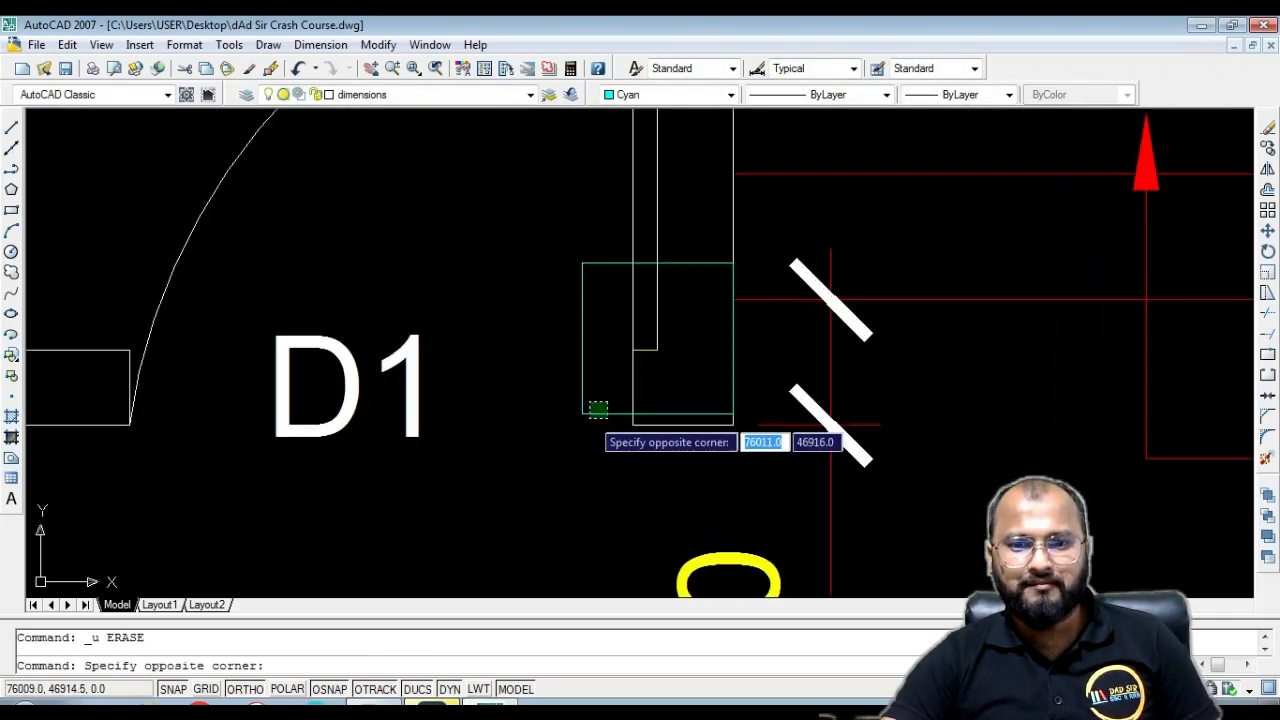
click(592, 422)
text(m)
key(Return)
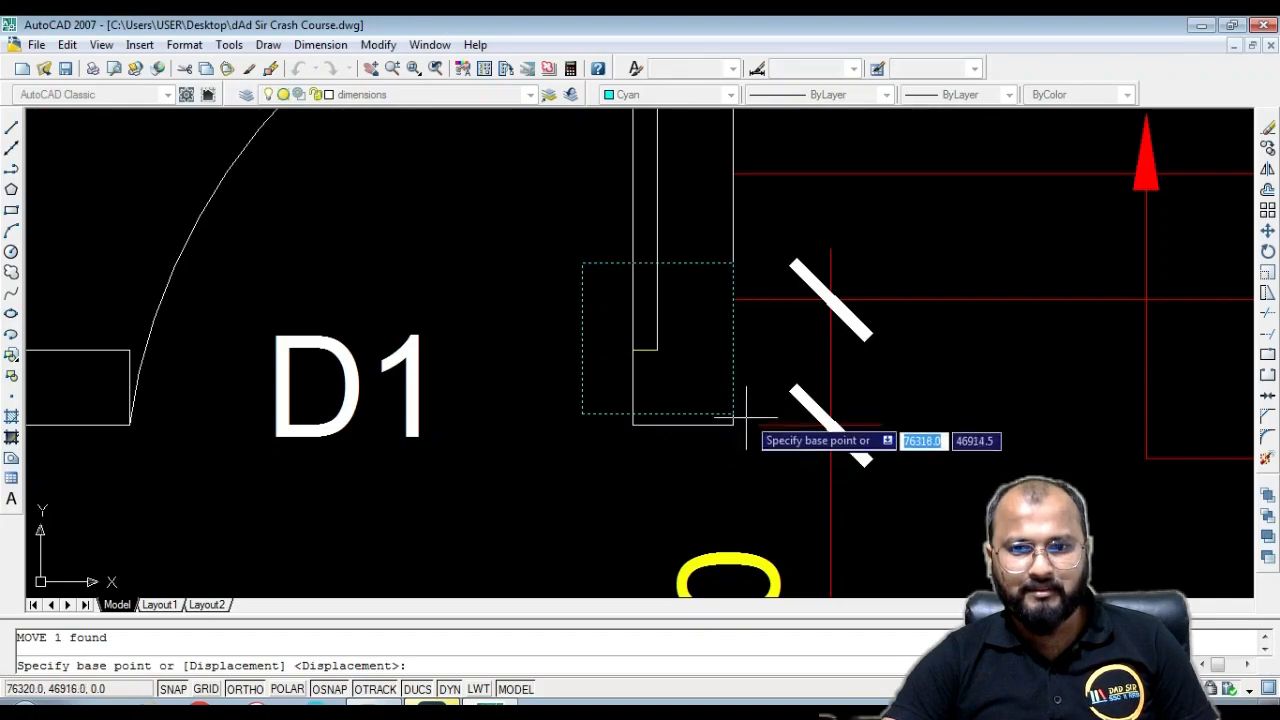
click(733, 413)
click(733, 416)
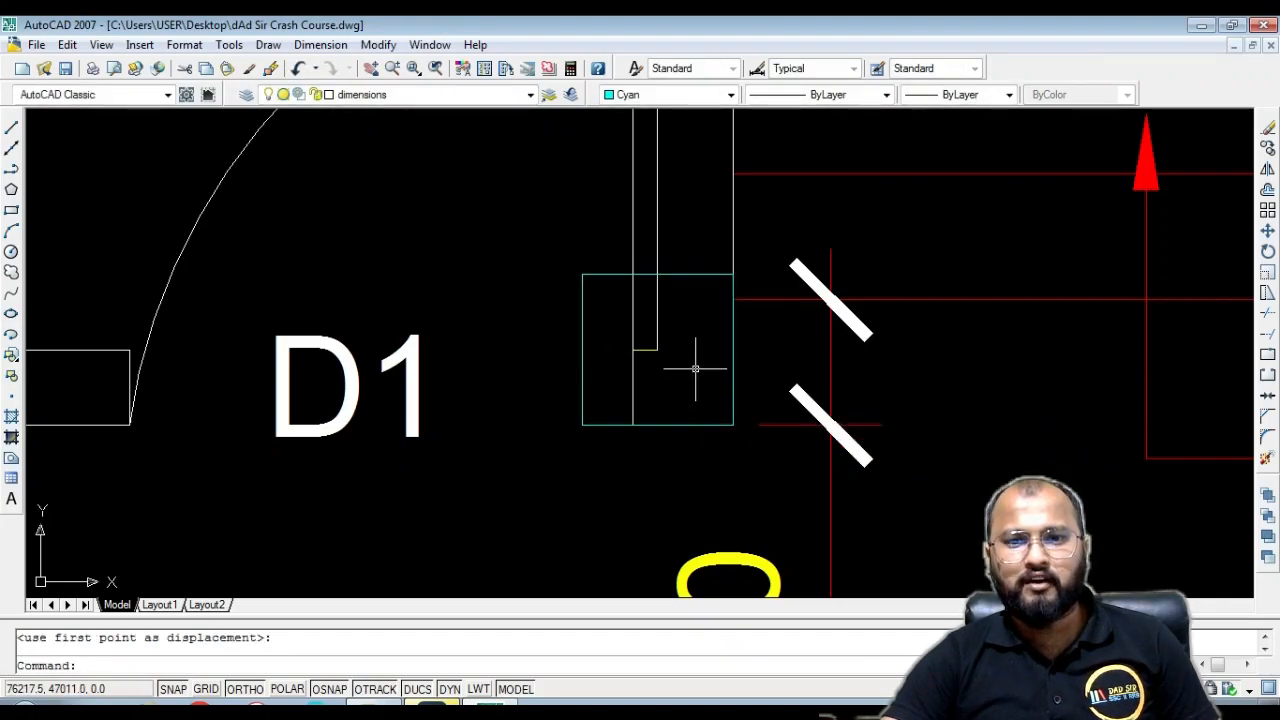
key(Escape)
Examine how the column overlaps the leaf and jamb of Master Bedroom's D1 door and how it sits against the staircase wall
scroll(694, 366, down, 5)
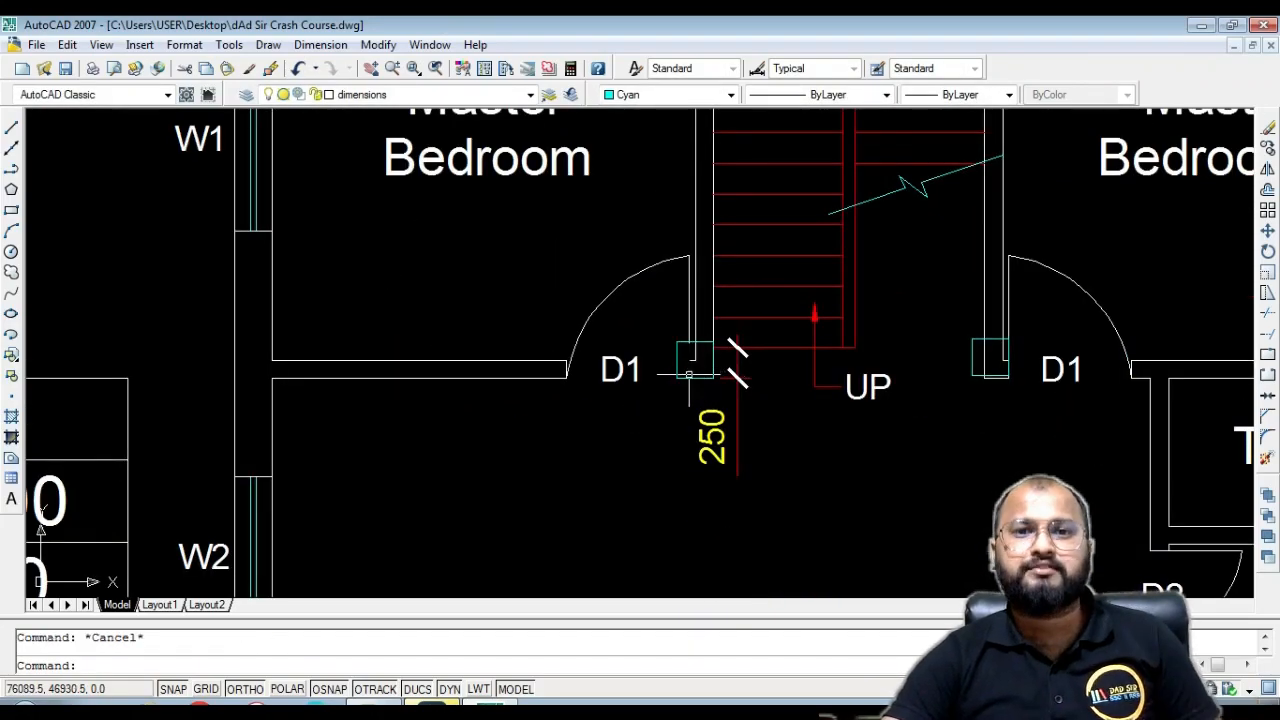
scroll(660, 362, up, 3)
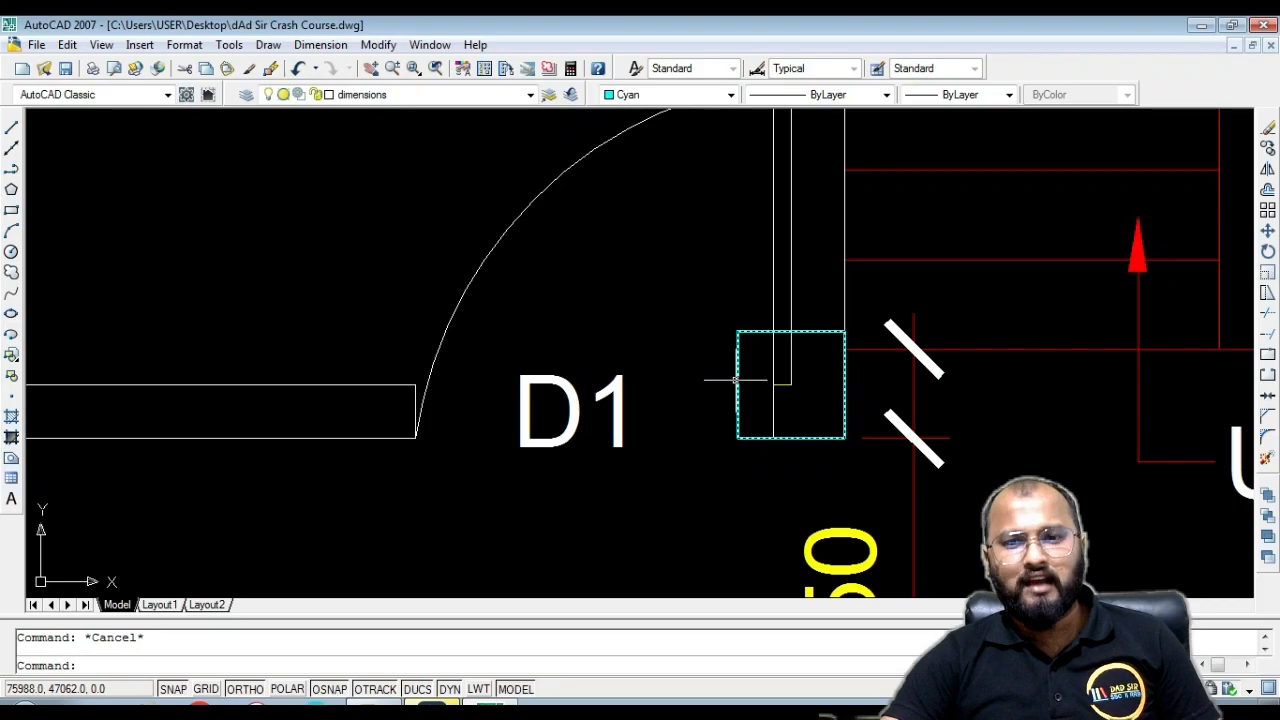
scroll(735, 380, down, 1)
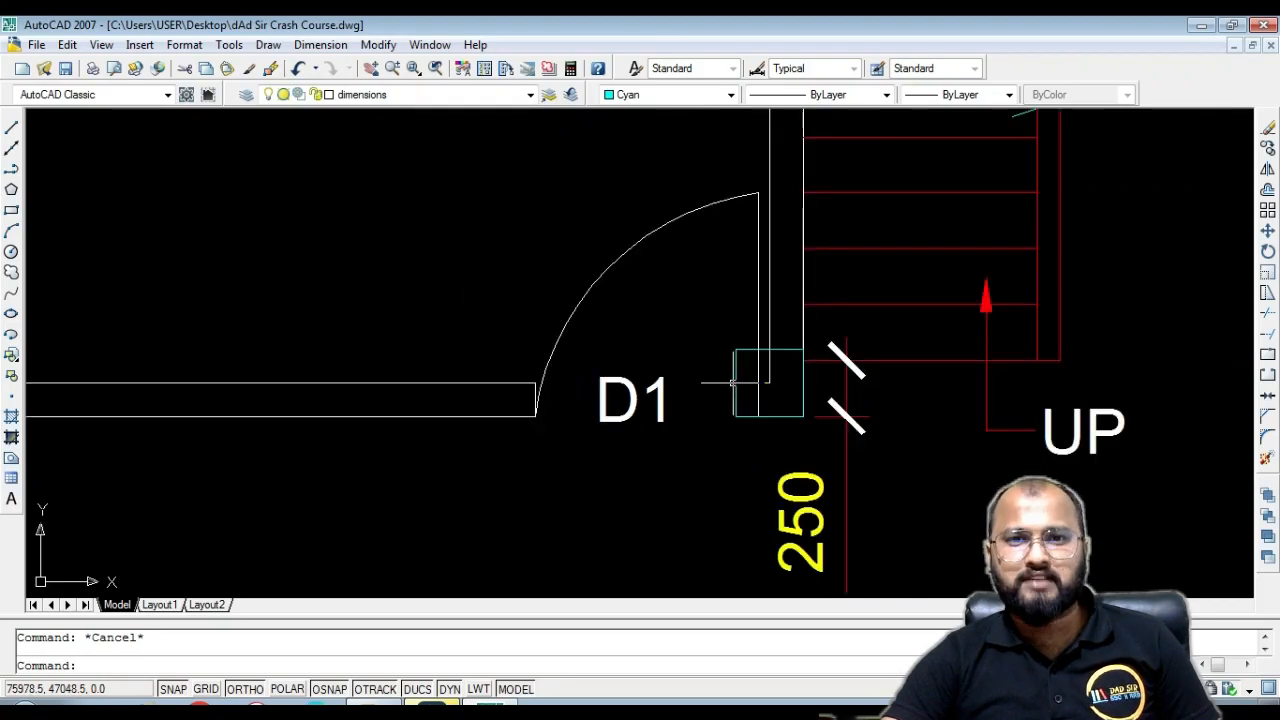
scroll(733, 382, down, 3)
scroll(709, 368, up, 4)
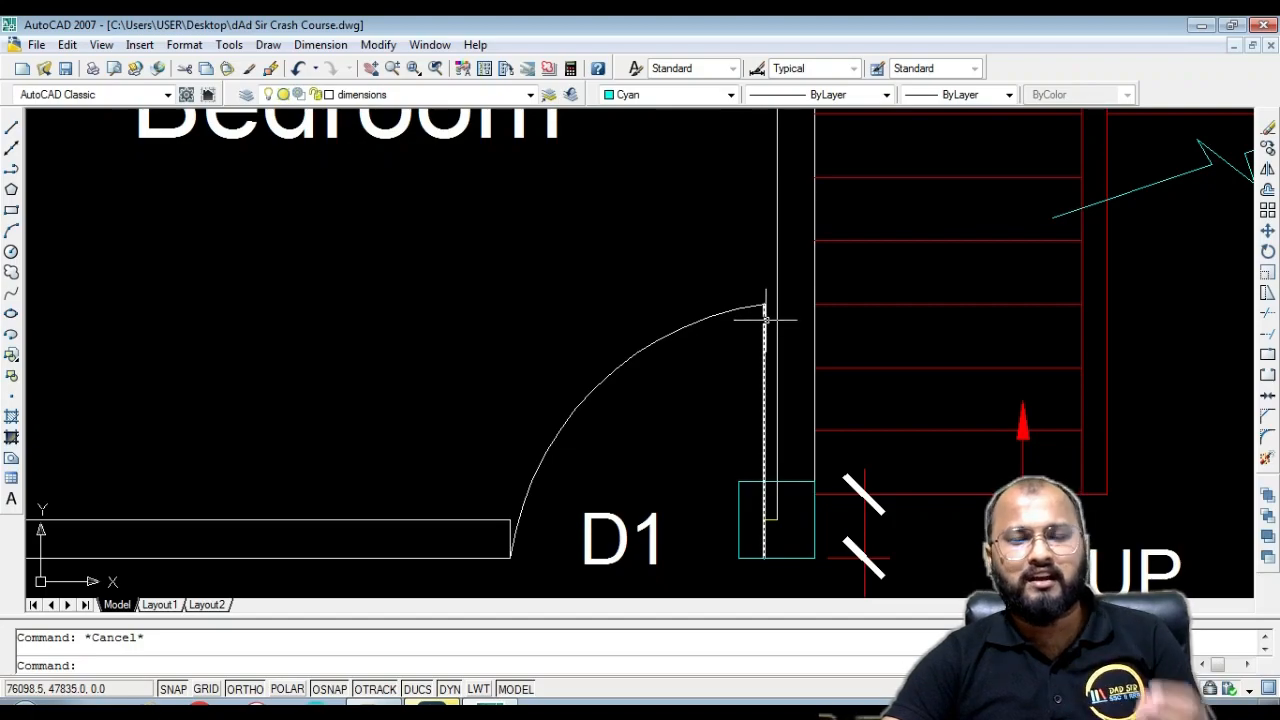
scroll(798, 303, down, 3)
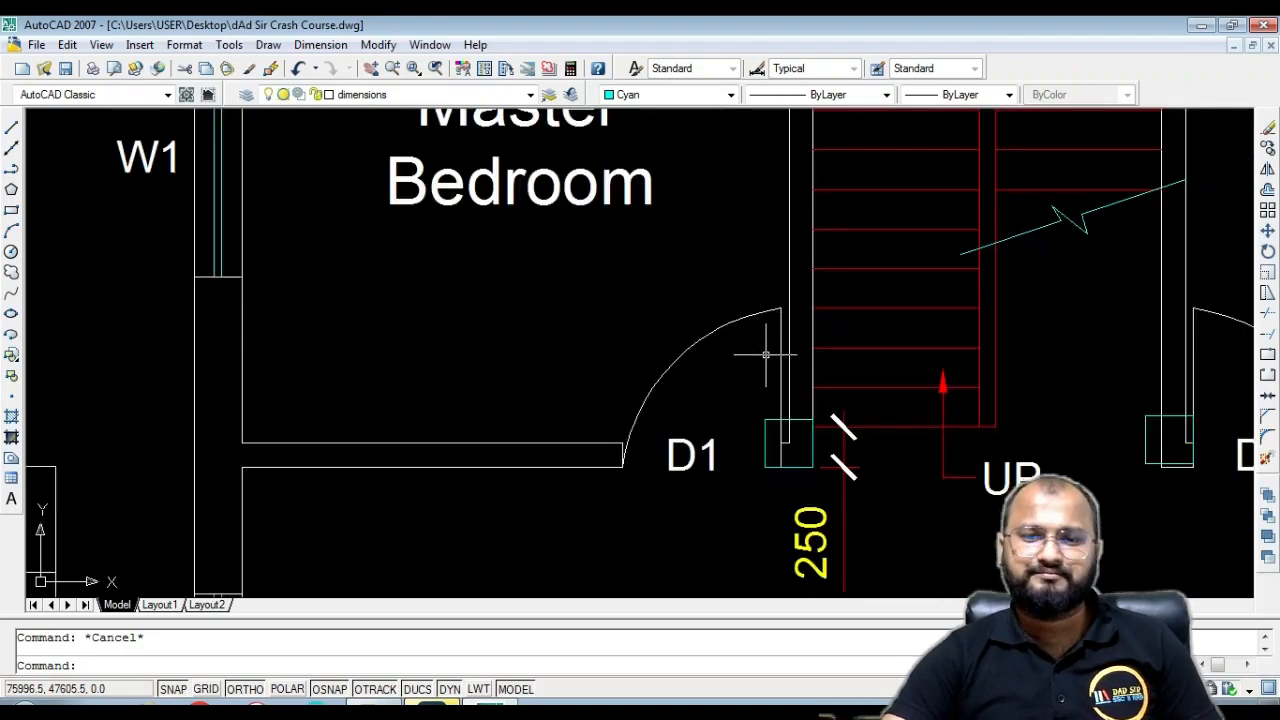
scroll(773, 410, up, 3)
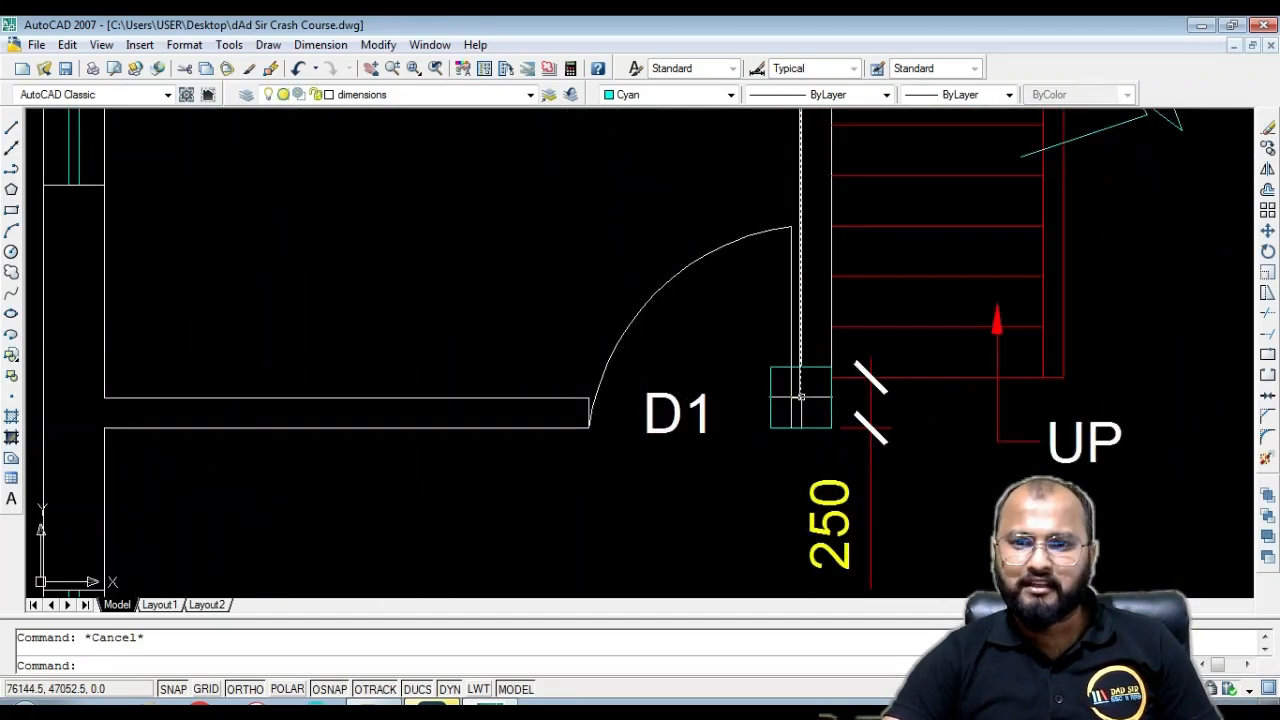
scroll(799, 402, down, 2)
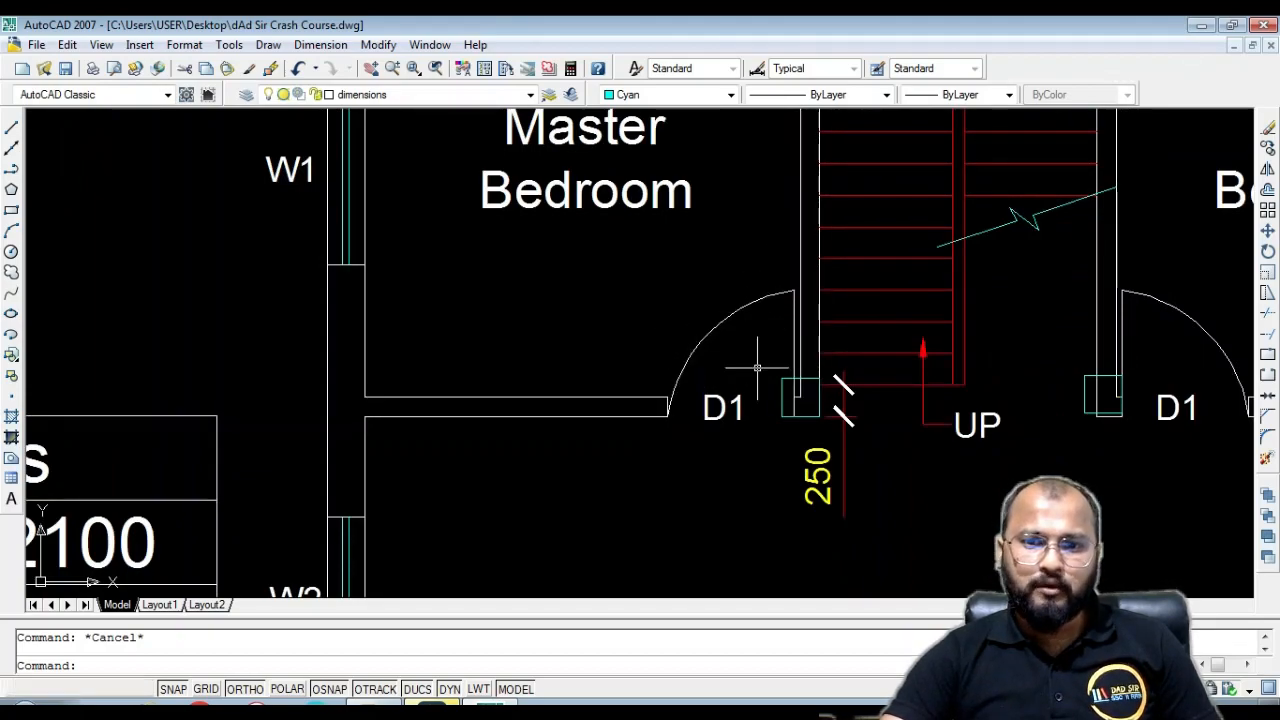
scroll(723, 335, up, 4)
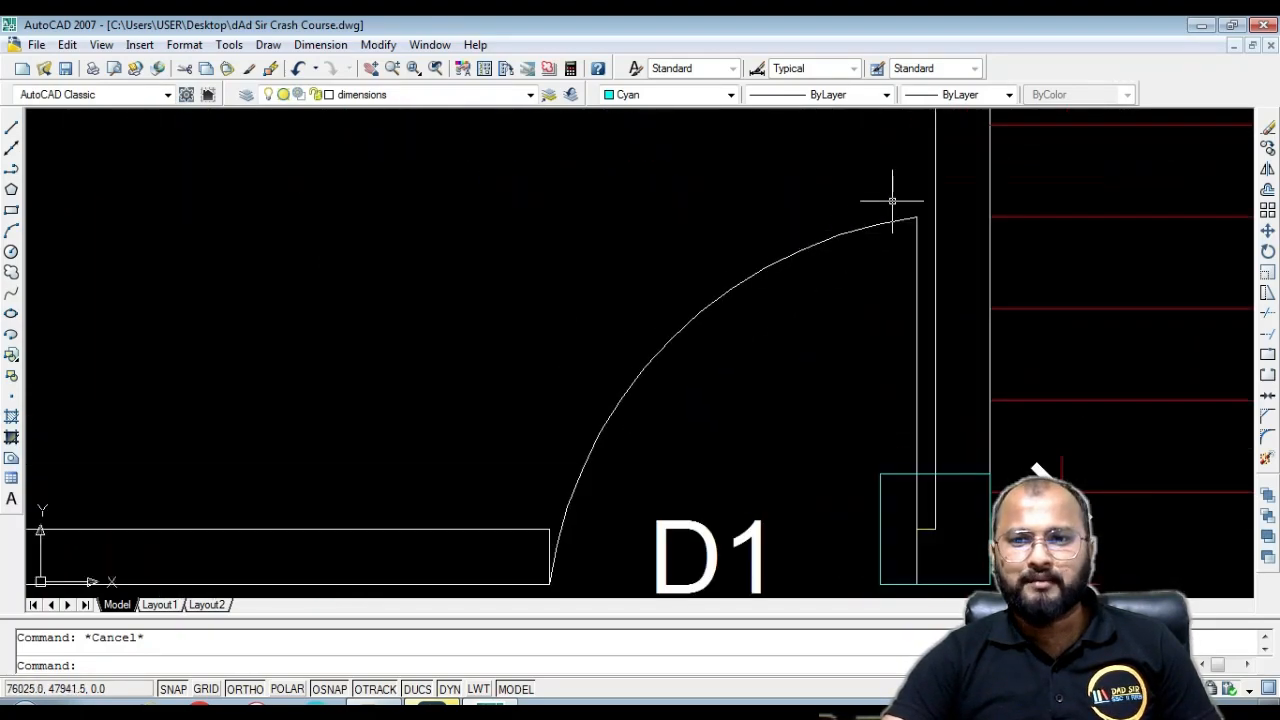
click(856, 229)
scroll(856, 229, down, 3)
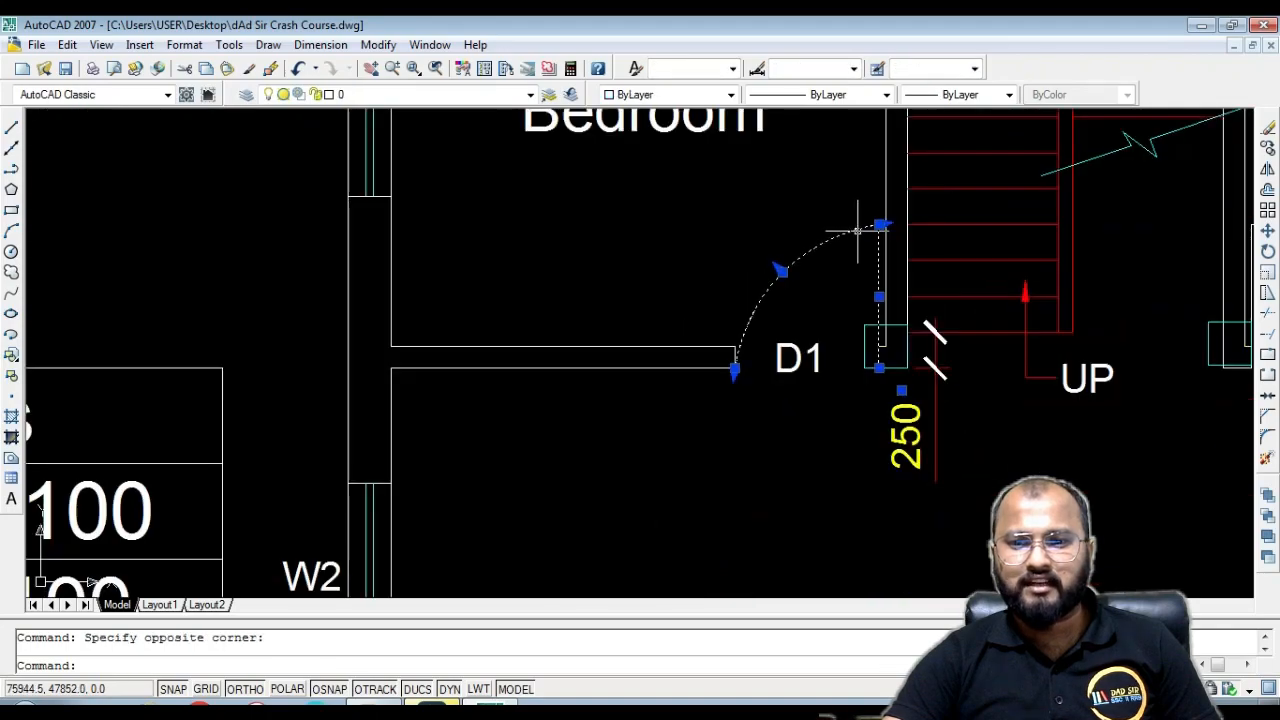
text(m)
key(Return)
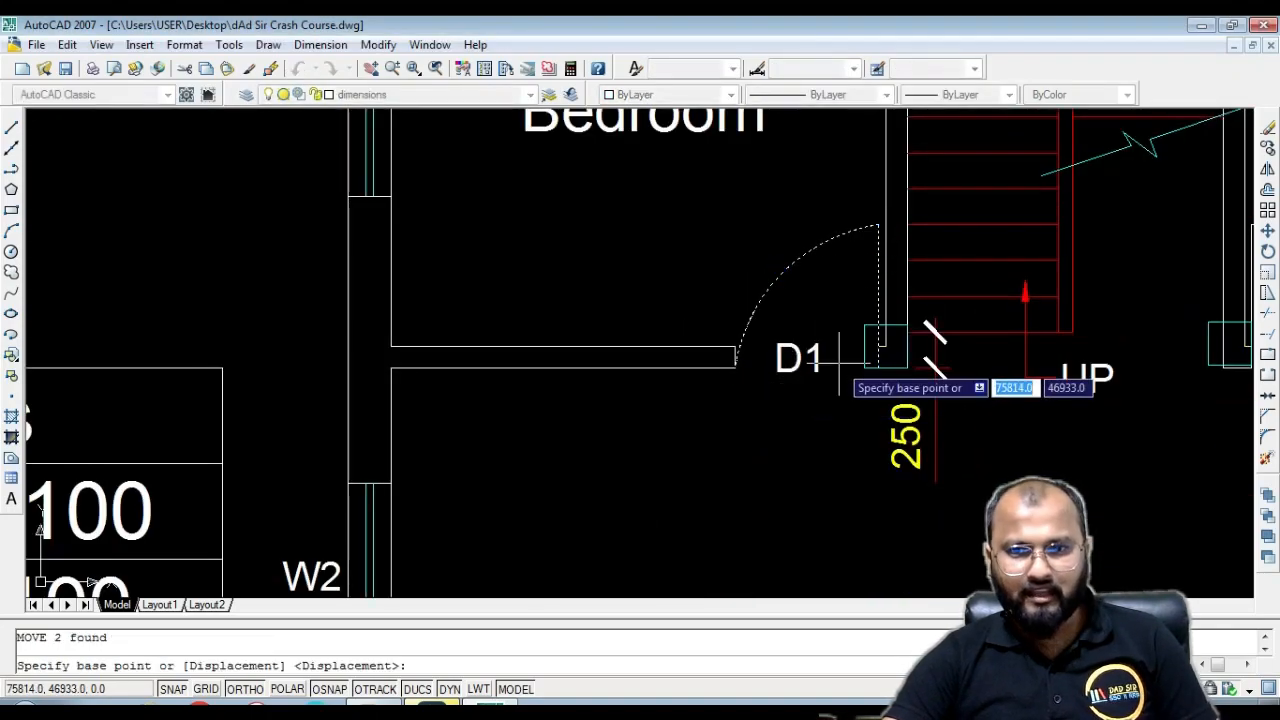
scroll(857, 368, up, 3)
click(912, 380)
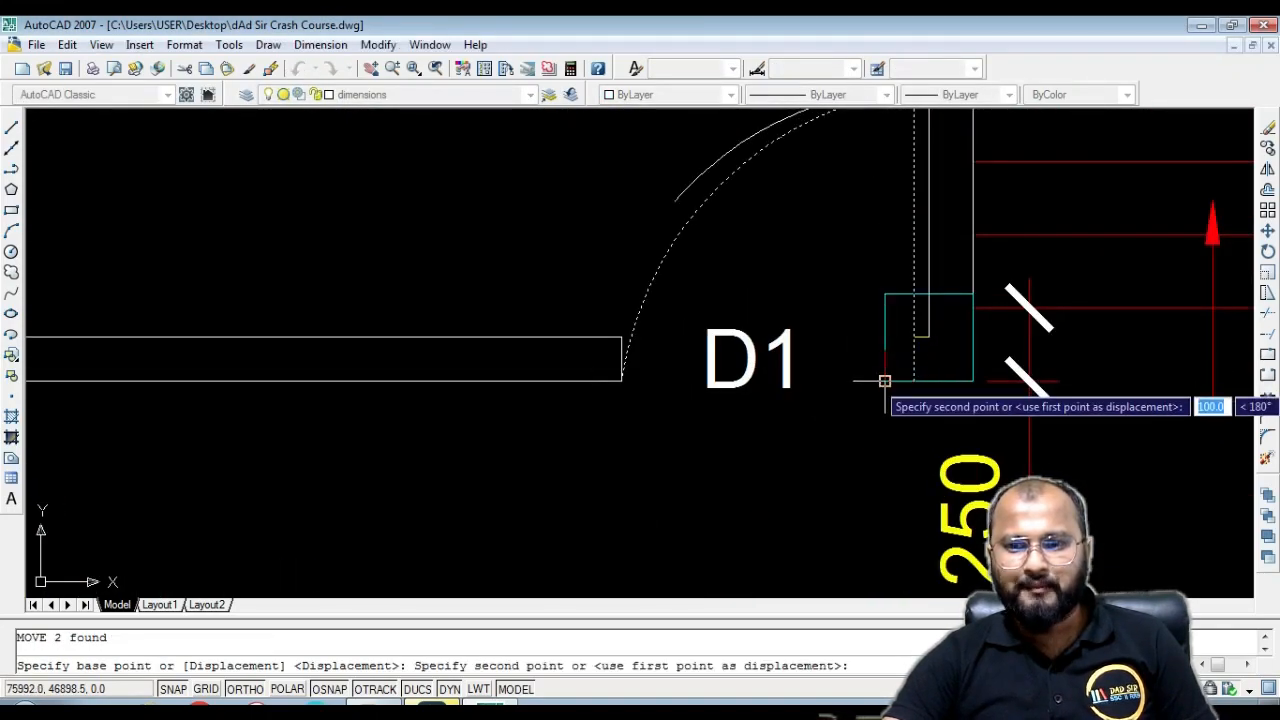
key(Escape)
scroll(909, 366, up, 3)
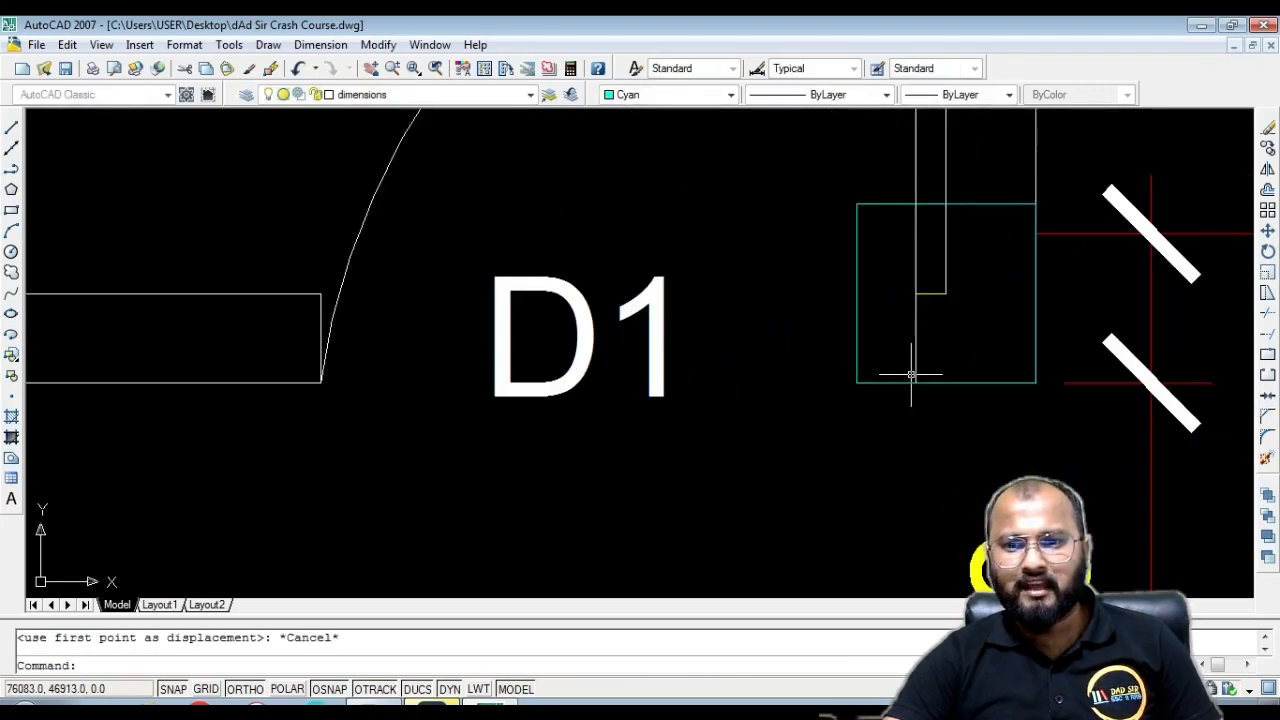
scroll(905, 183, down, 4)
scroll(905, 183, up, 2)
click(920, 129)
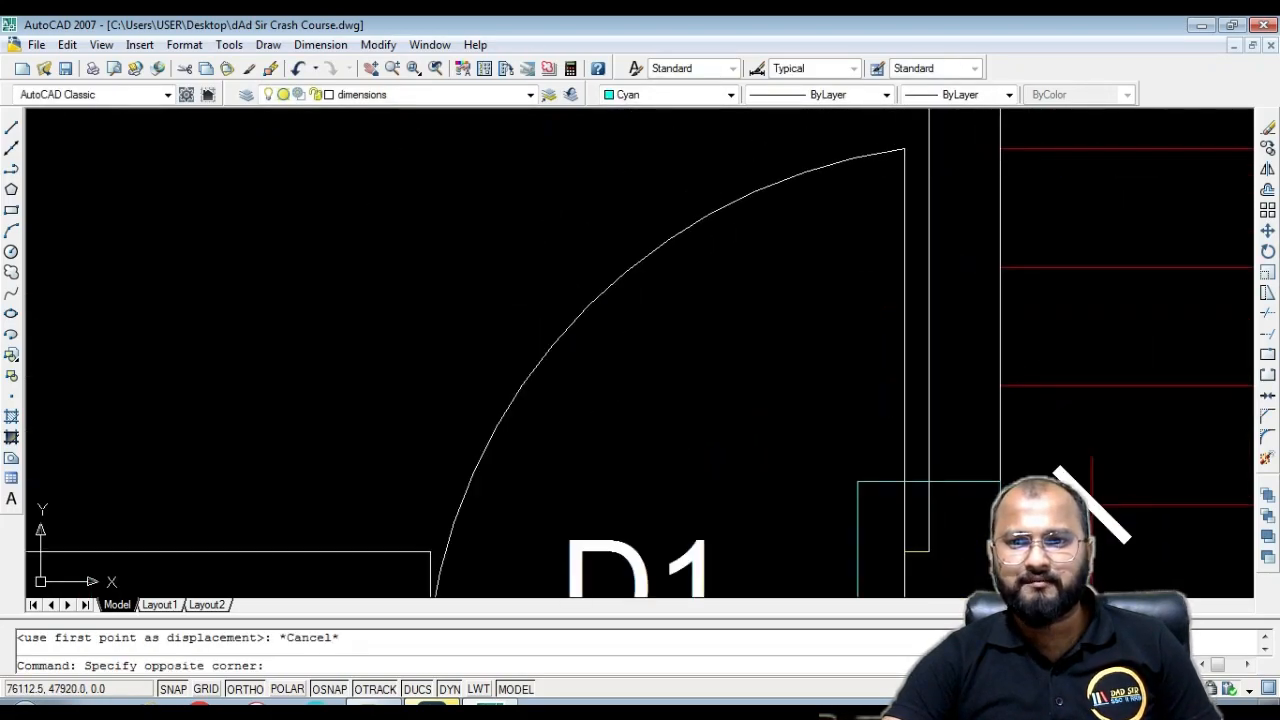
click(894, 157)
scroll(894, 157, down, 3)
text(m)
key(Return)
scroll(860, 350, up, 4)
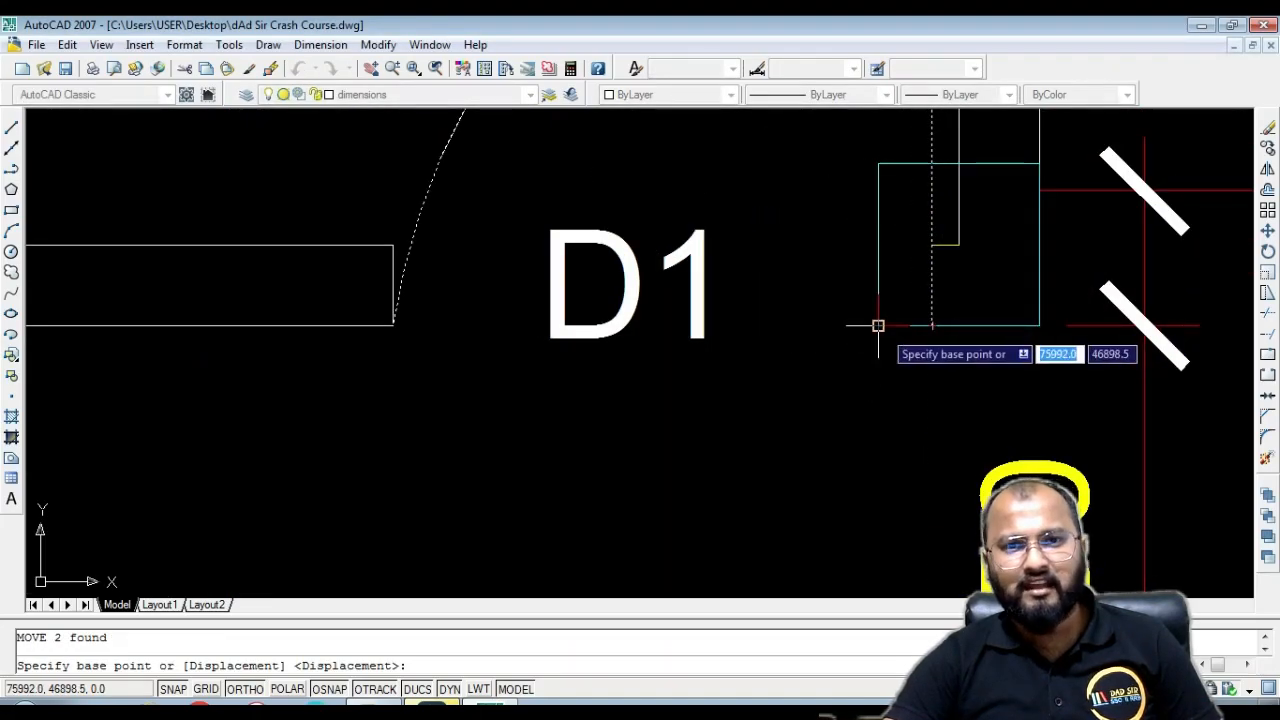
Measure the horizontal offset between the column's lower-left corner and the lower end of Master Bedroom's D1 door leaf with an unplaced linear dimension
click(378, 44)
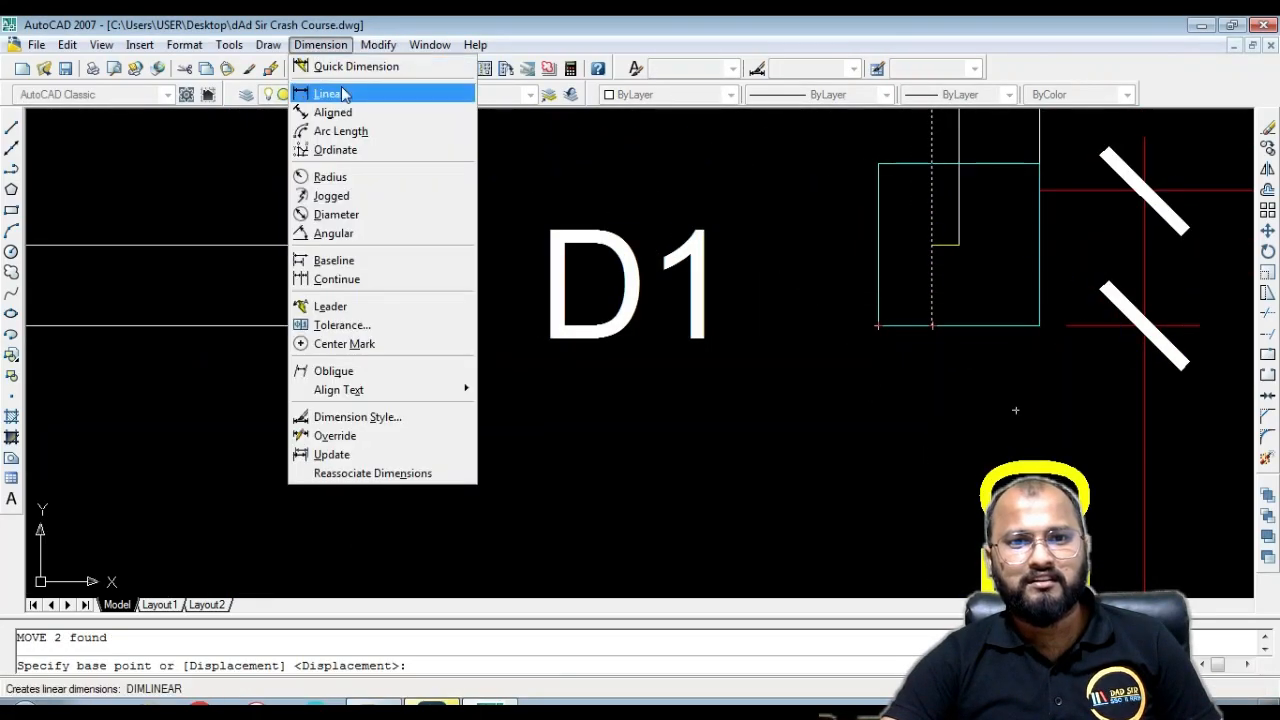
click(337, 91)
click(878, 325)
click(929, 324)
scroll(897, 376, down, 2)
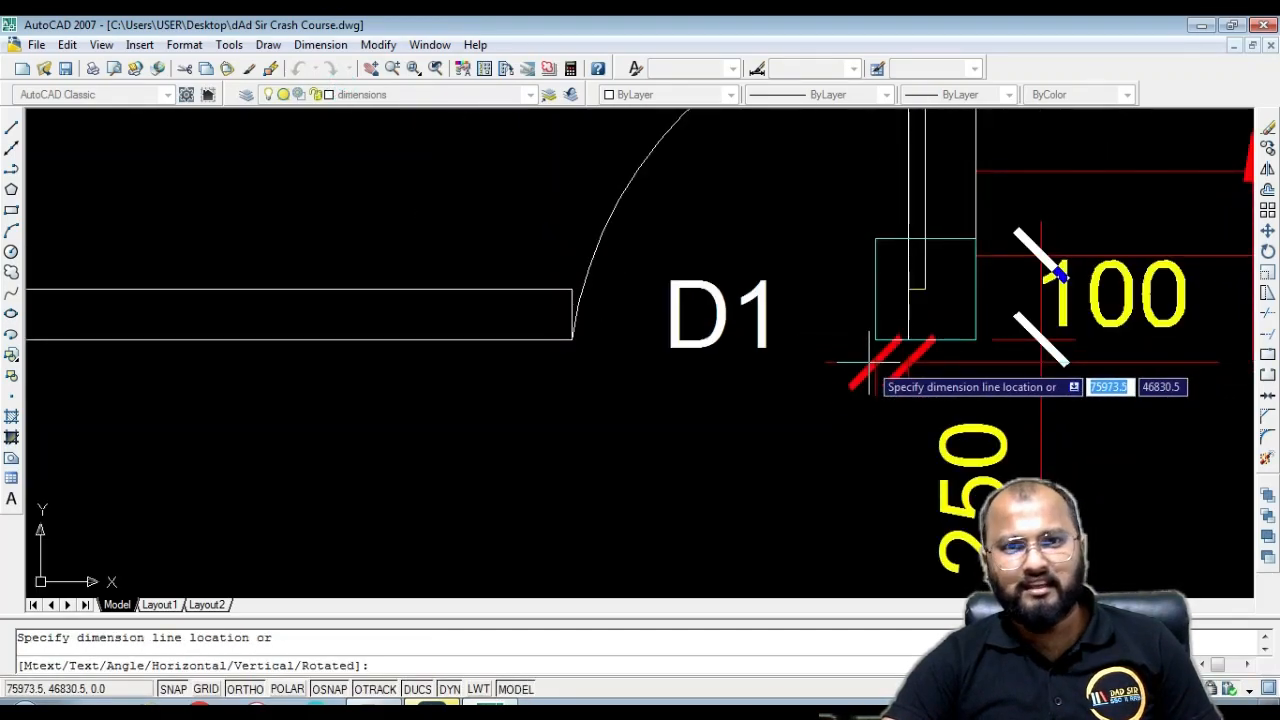
key(Escape)
Move Master Bedroom's D1 door leaf and swing arc from the leaf's lower end to the lower-left corner of the adjacent column
scroll(868, 360, down, 4)
scroll(891, 234, up, 6)
click(914, 269)
click(880, 292)
text(m)
key(Return)
scroll(886, 337, down, 3)
scroll(886, 371, up, 2)
click(896, 415)
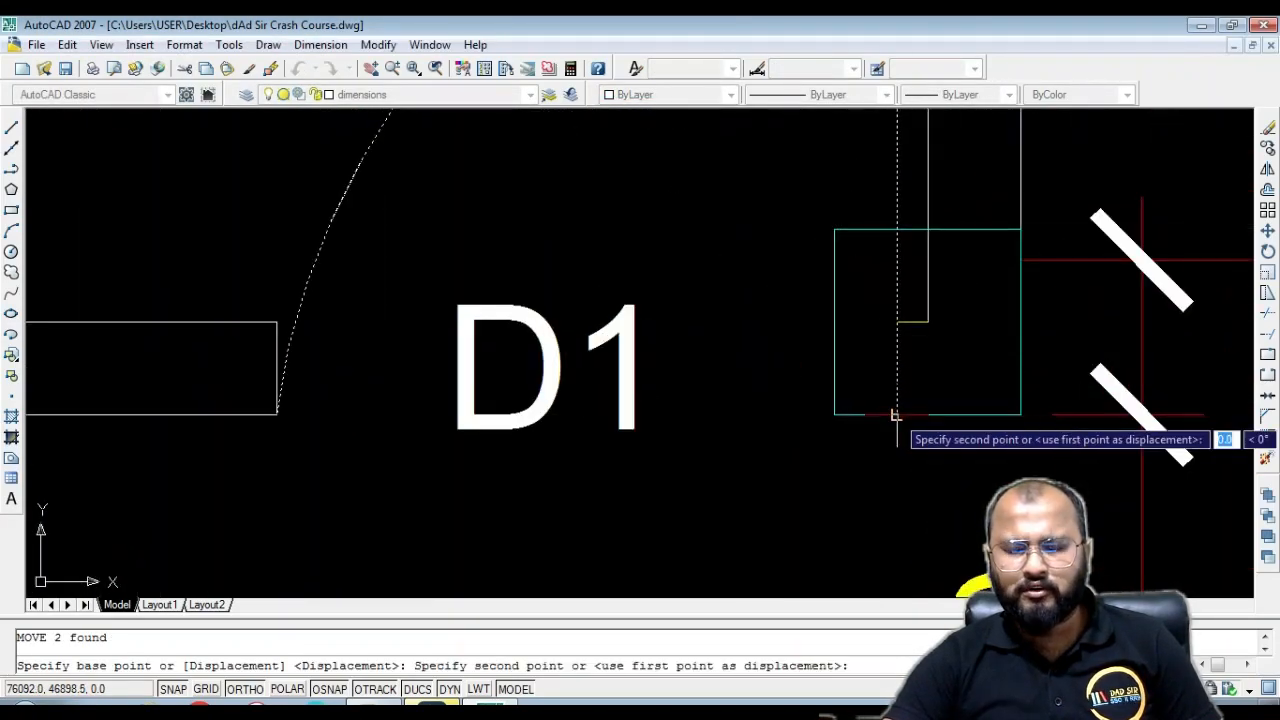
click(848, 414)
scroll(820, 405, down, 3)
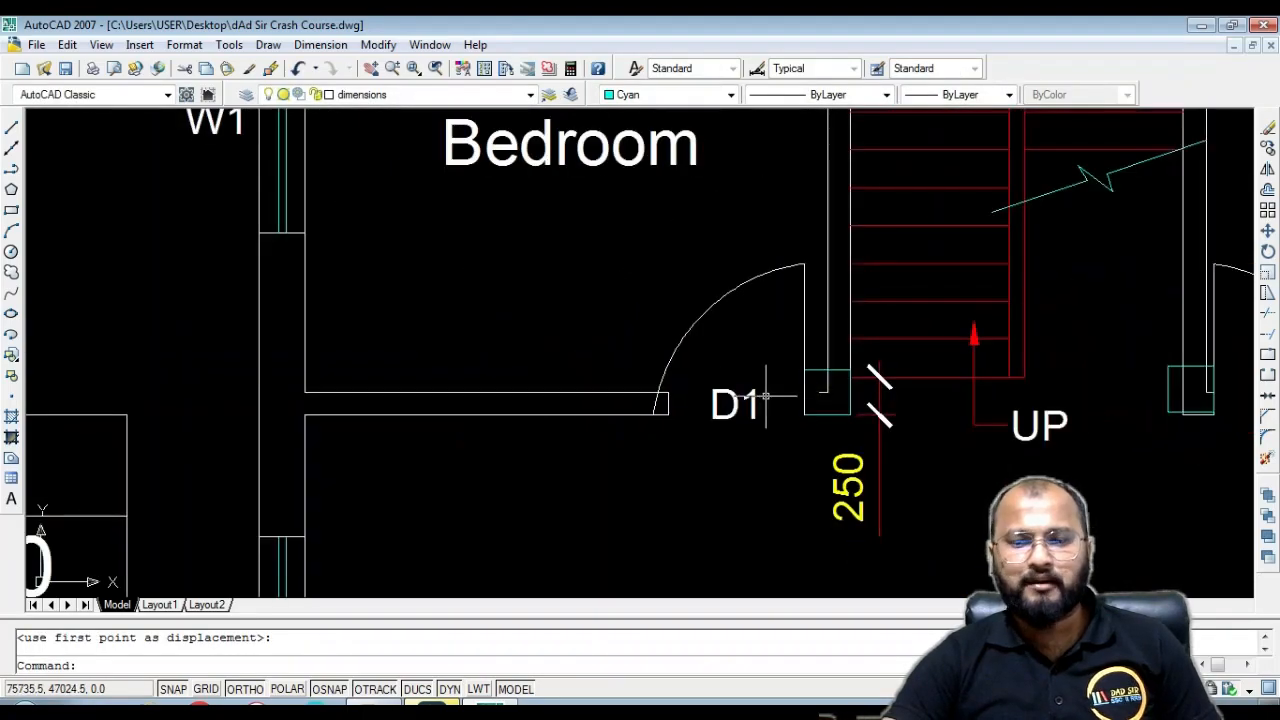
Trim the wall line inside the column beside Master Bedroom's D1 door and delete the leftover short jamb line there
key(Escape)
text(tr)
key(Return)
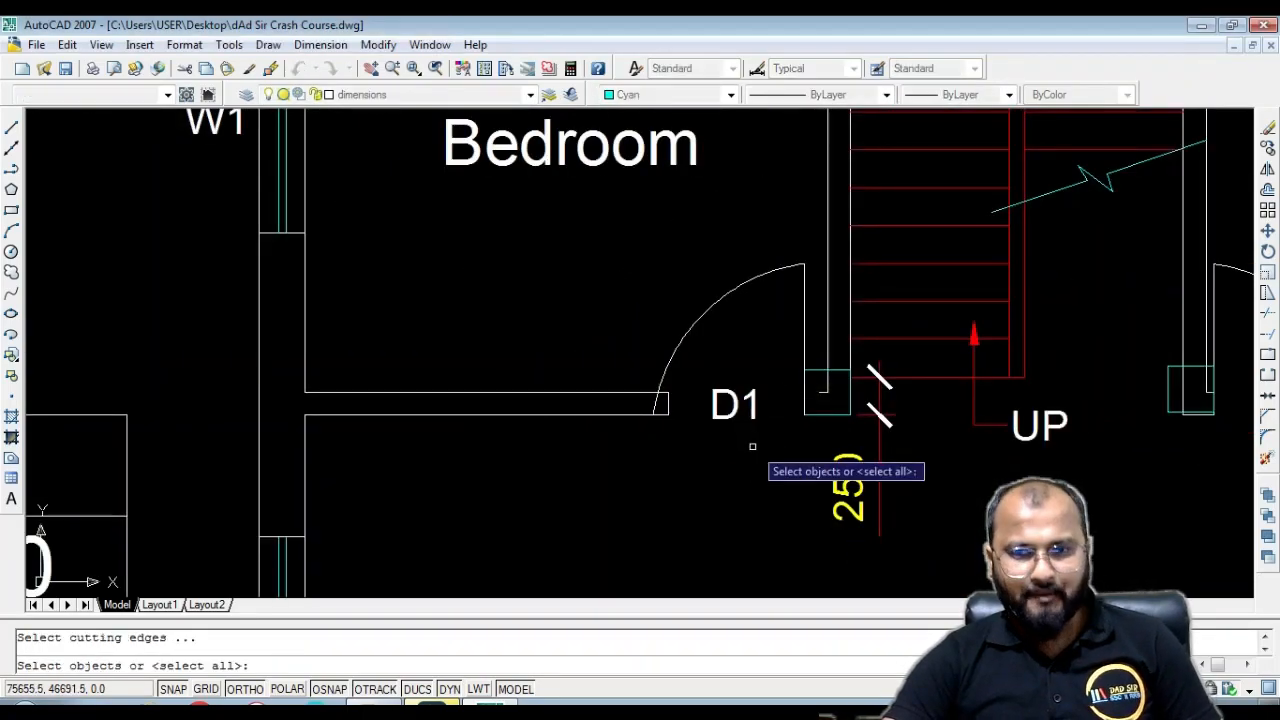
key(Return)
scroll(810, 395, up, 4)
click(796, 393)
click(808, 367)
key(Escape)
click(806, 396)
click(785, 373)
key(Delete)
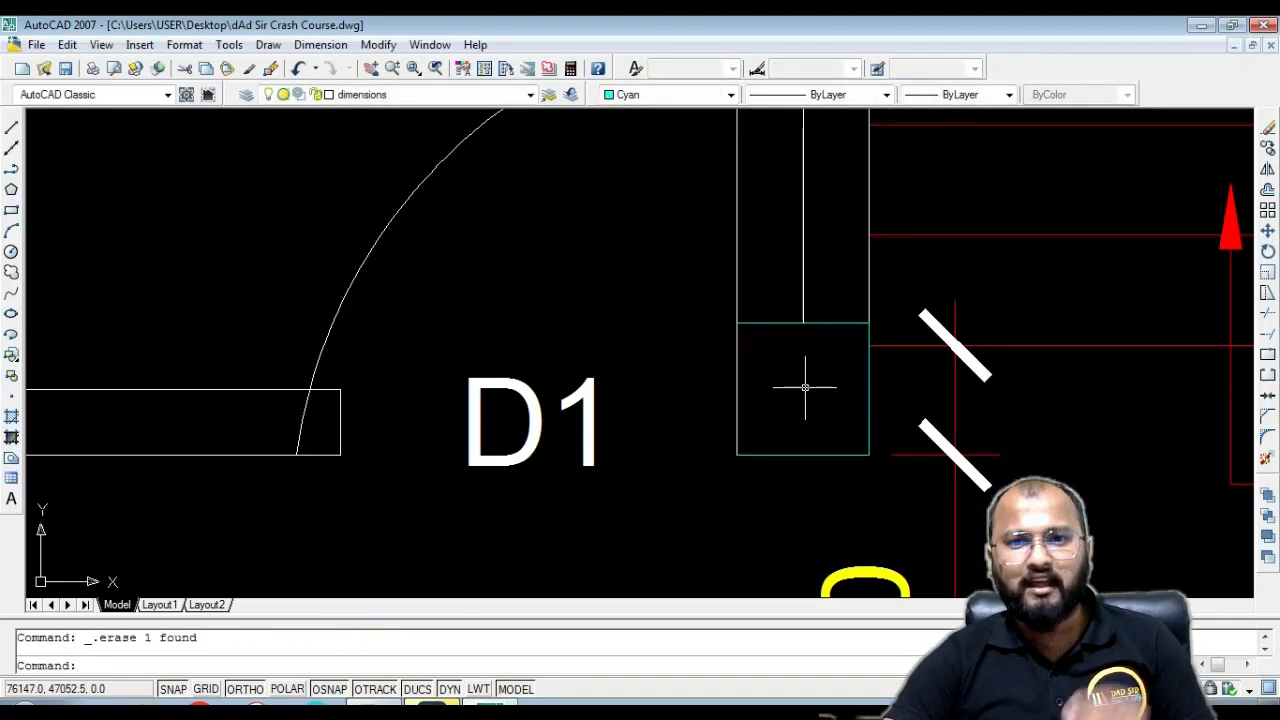
scroll(851, 380, down, 2)
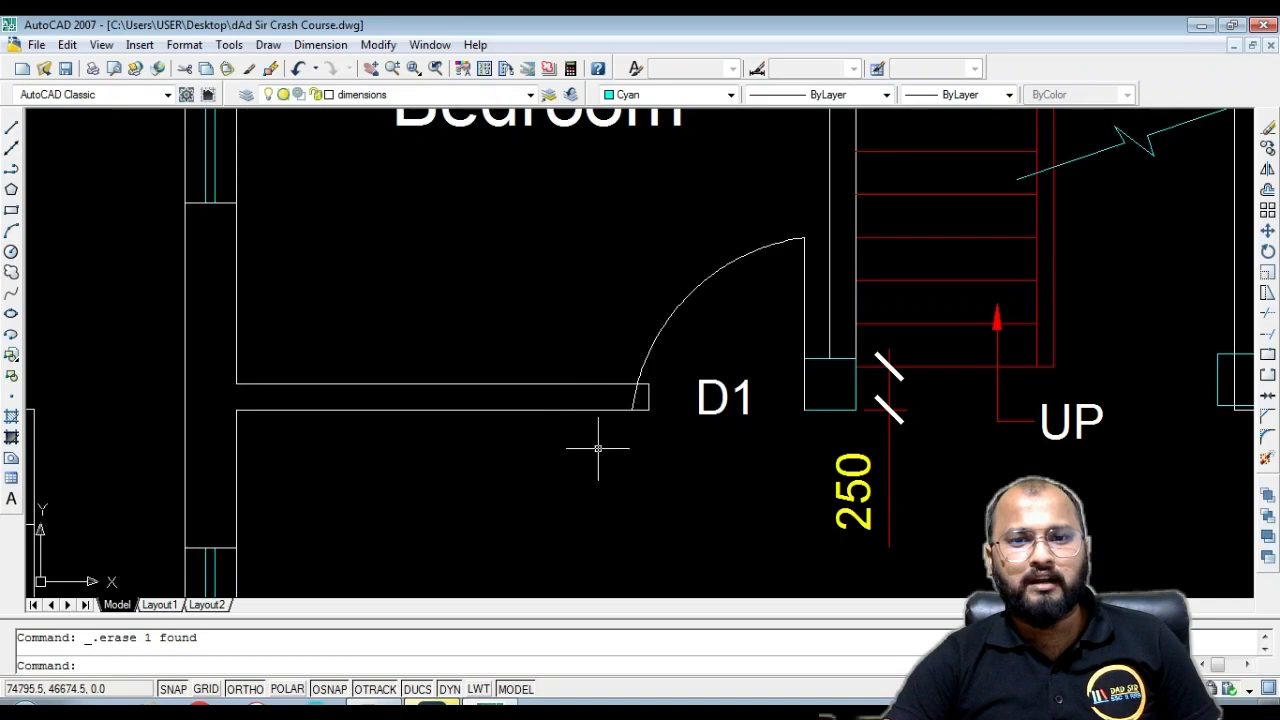
scroll(672, 410, up, 4)
click(700, 486)
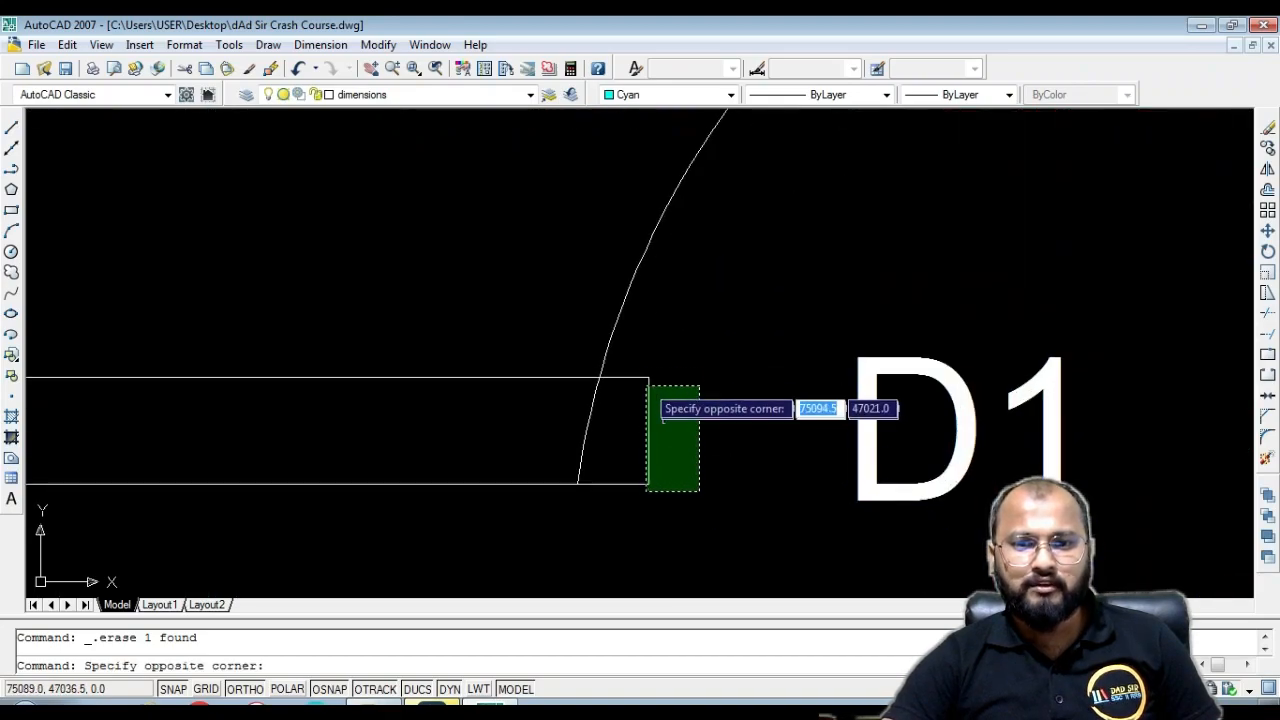
click(646, 368)
scroll(764, 372, down, 4)
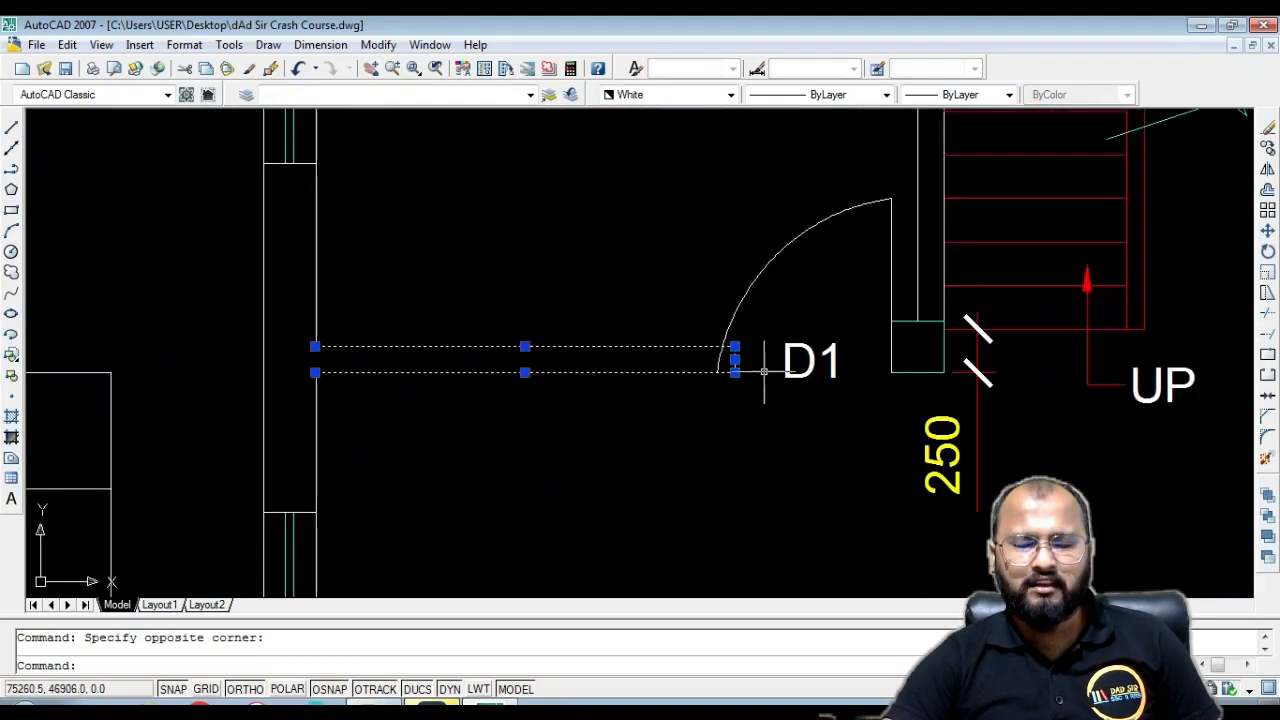
text(m)
key(Return)
click(518, 416)
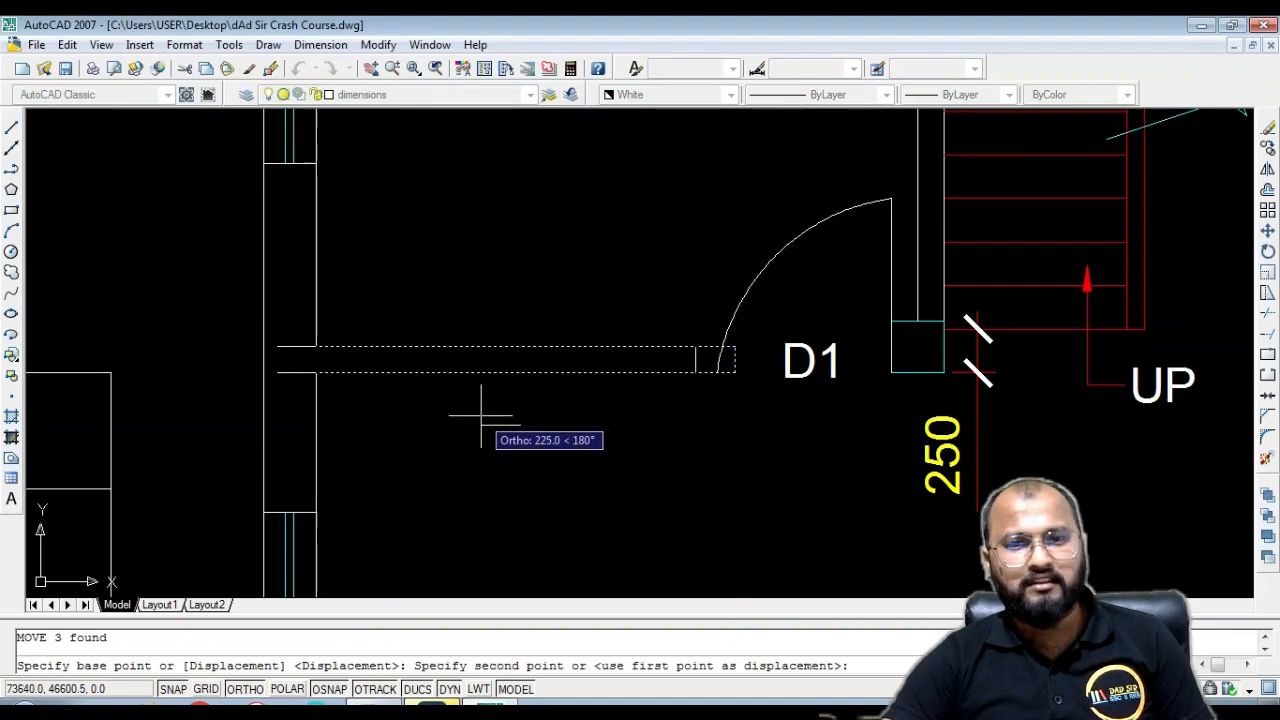
key(Escape)
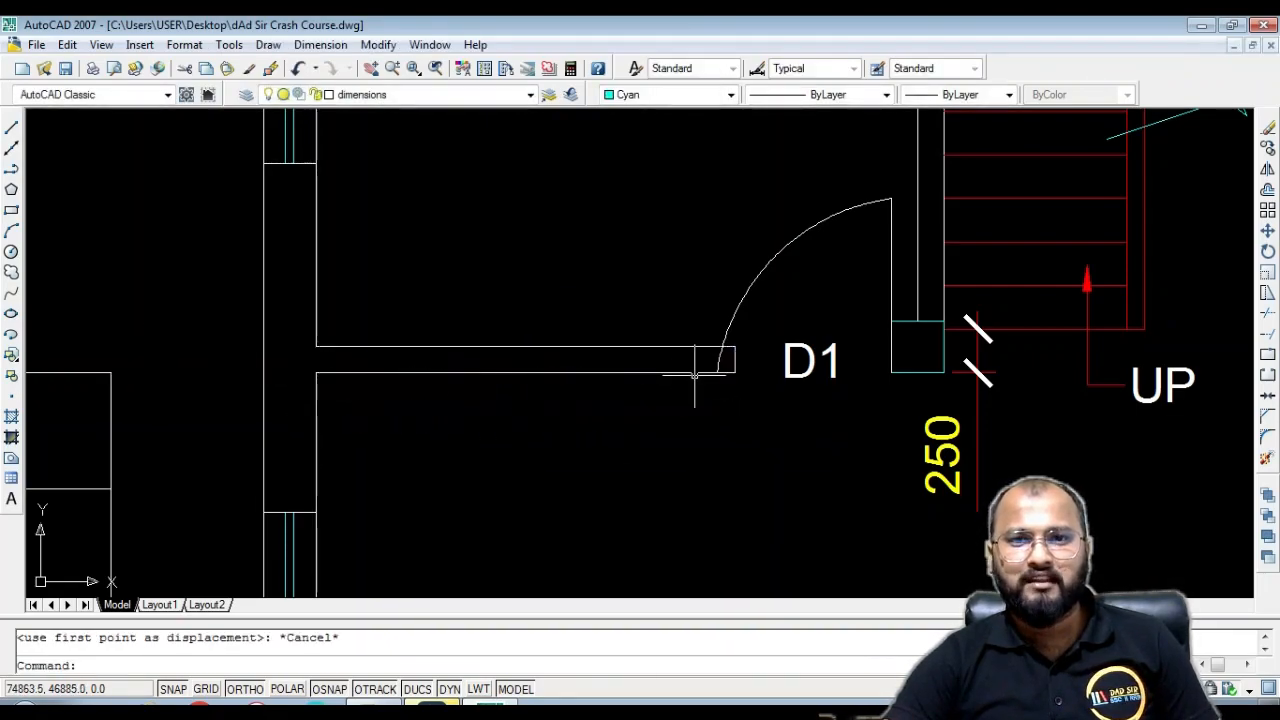
Stretch the free end of Master Bedroom's lower wall from its lower corner back to the lower endpoint of the D1 door arc
scroll(744, 362, up, 3)
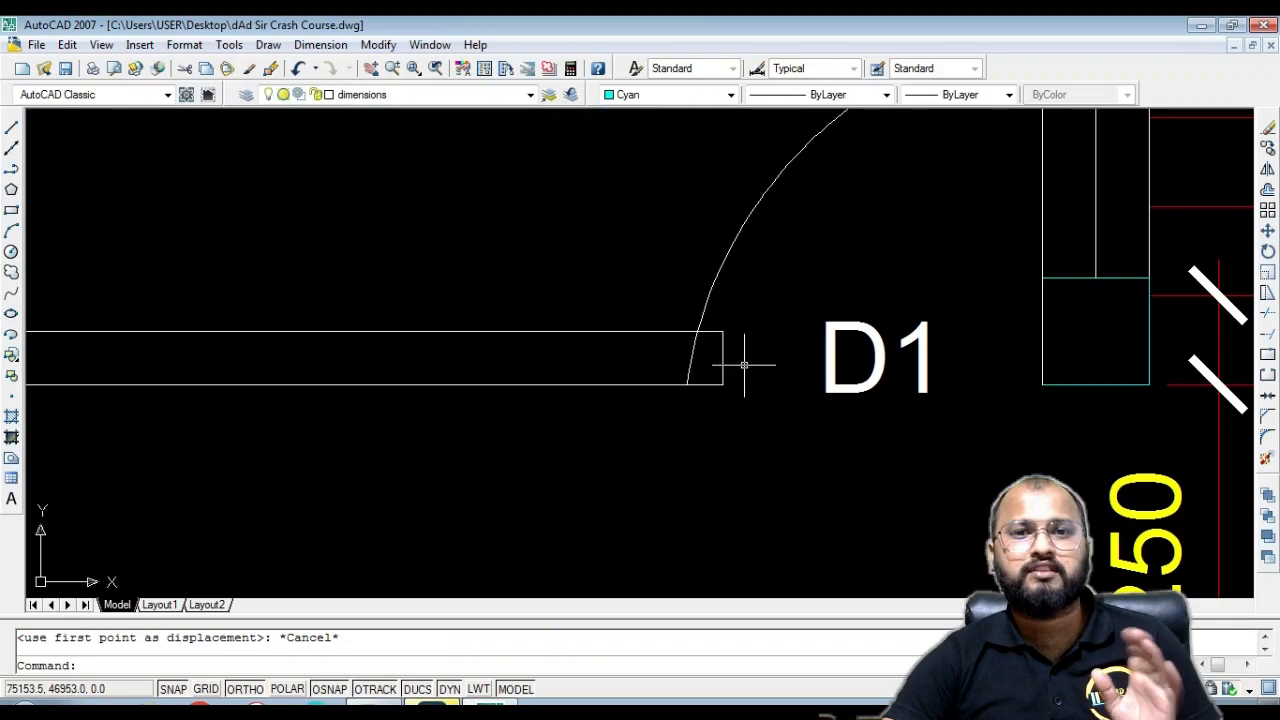
click(382, 46)
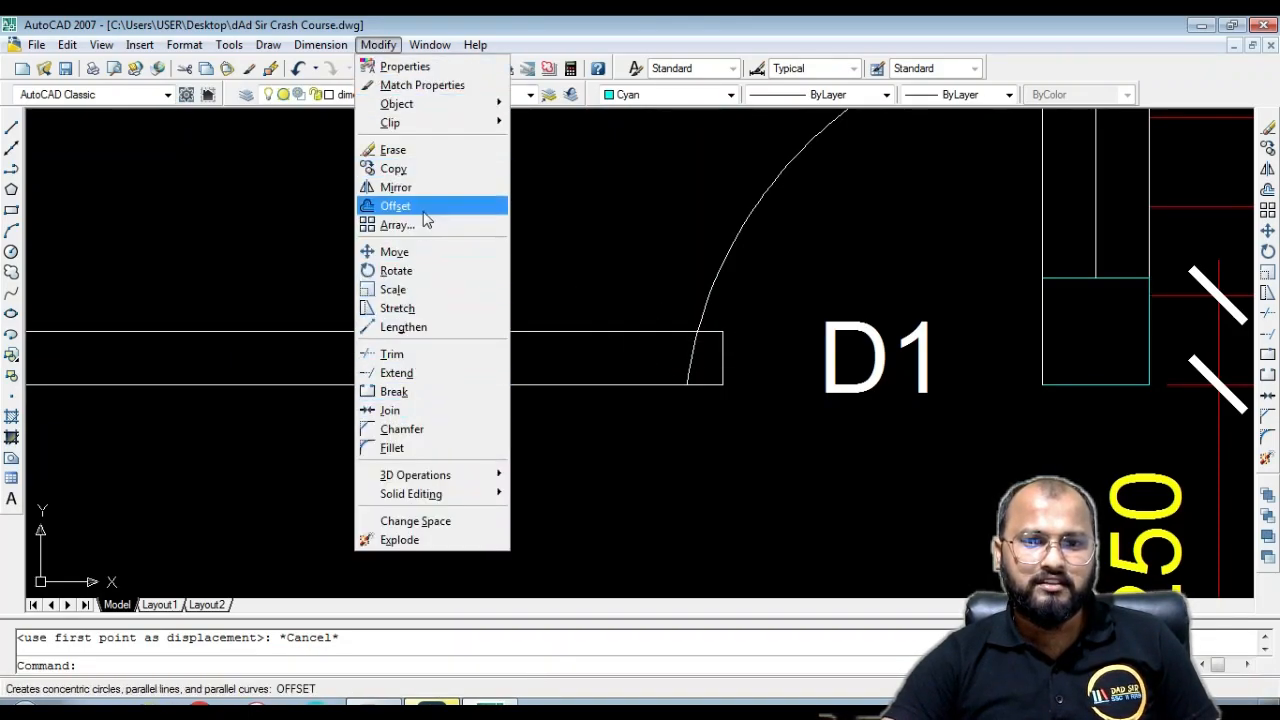
click(420, 308)
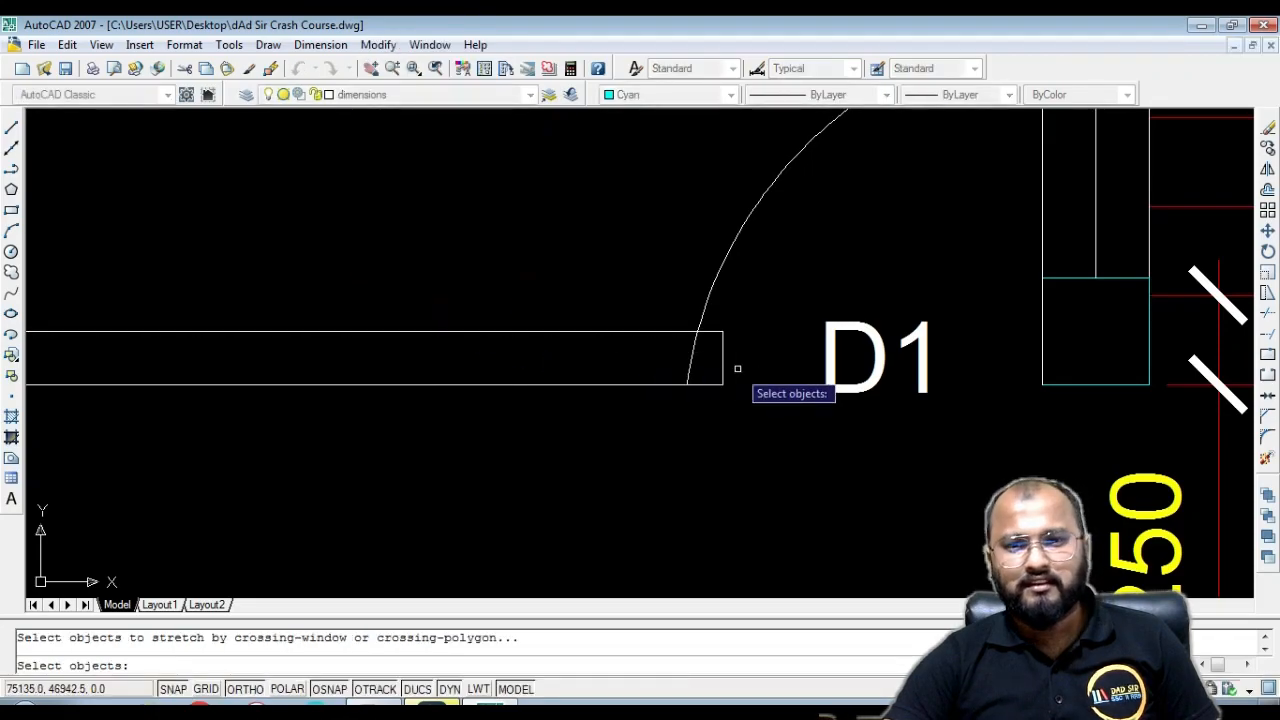
scroll(690, 328, up, 3)
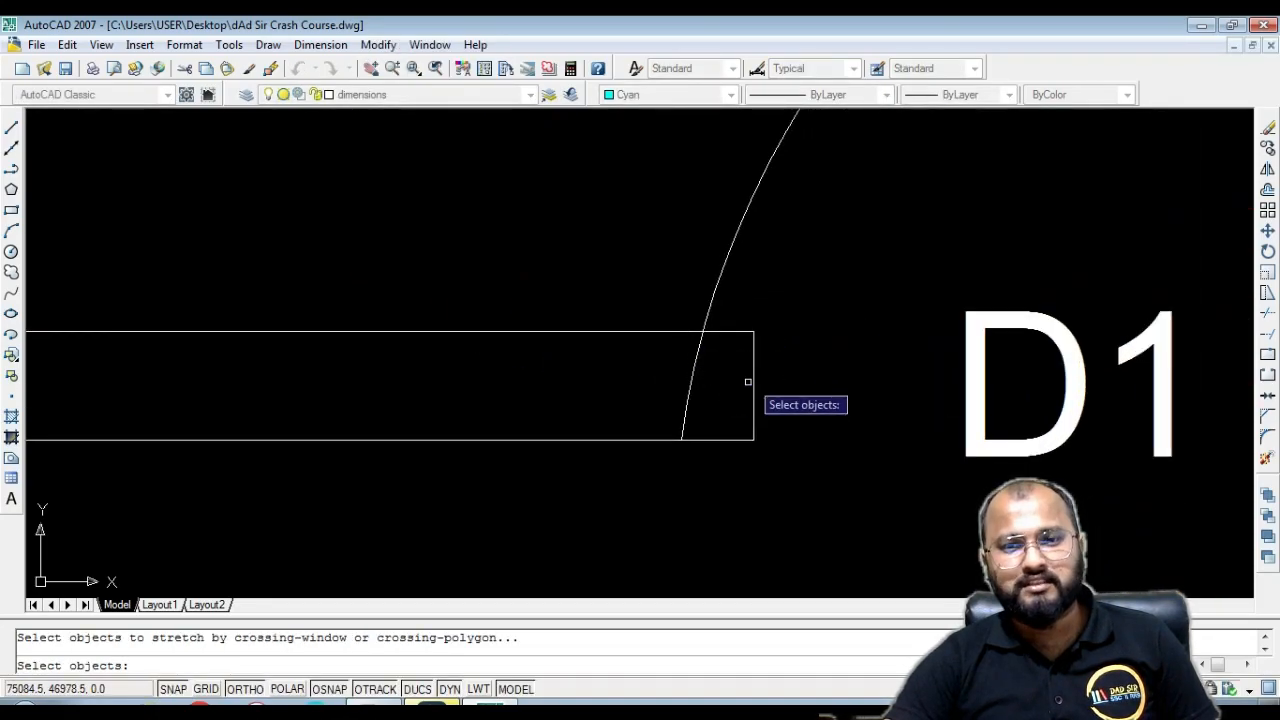
click(774, 470)
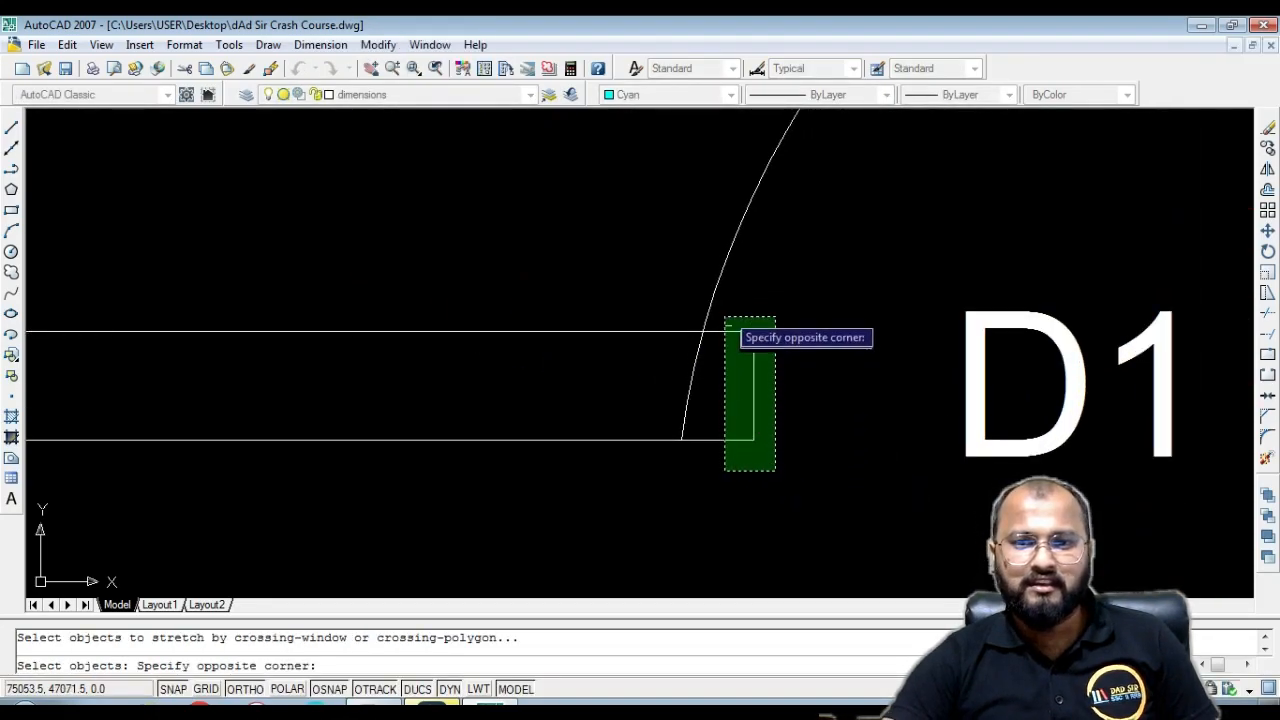
click(724, 323)
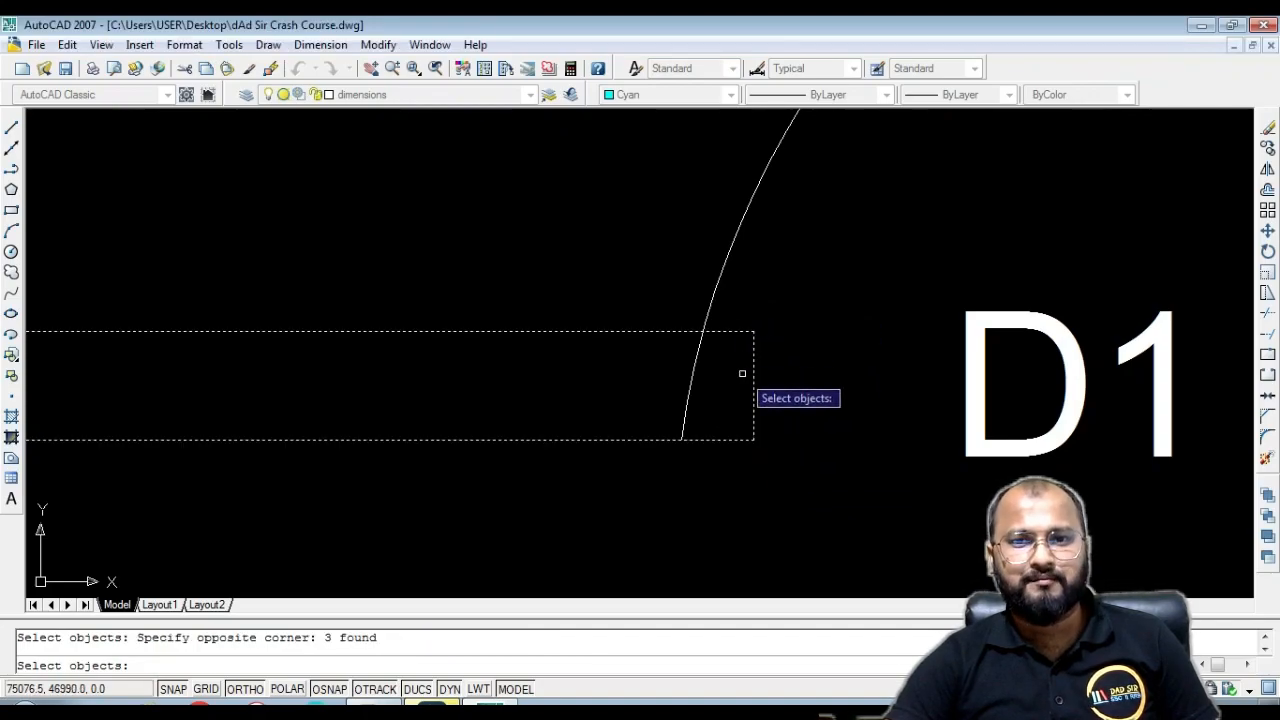
scroll(669, 360, down, 3)
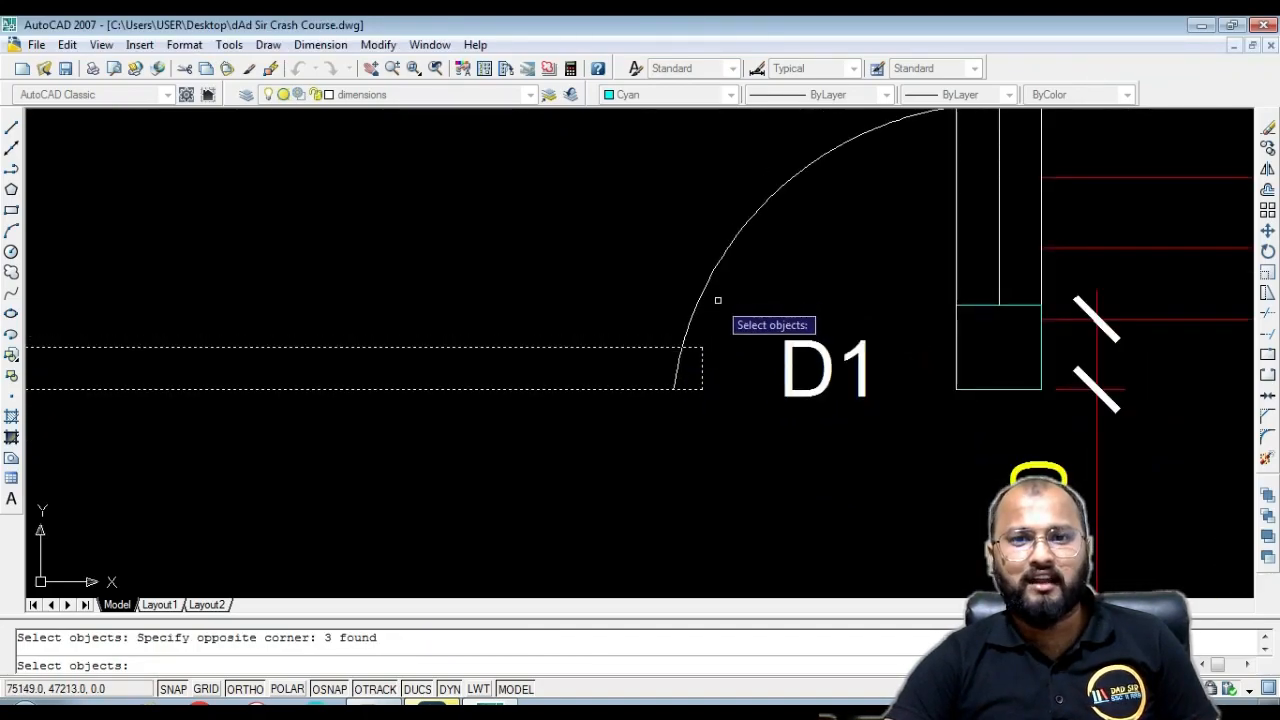
scroll(671, 390, up, 2)
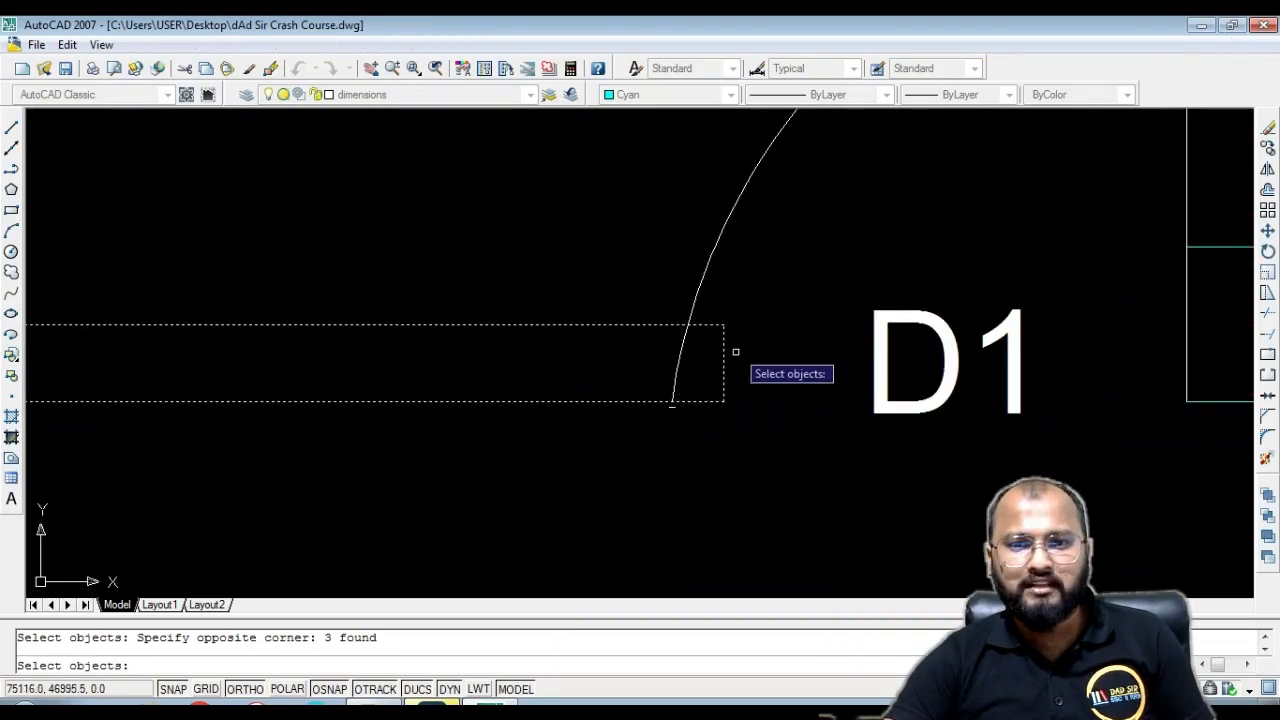
scroll(703, 337, up, 3)
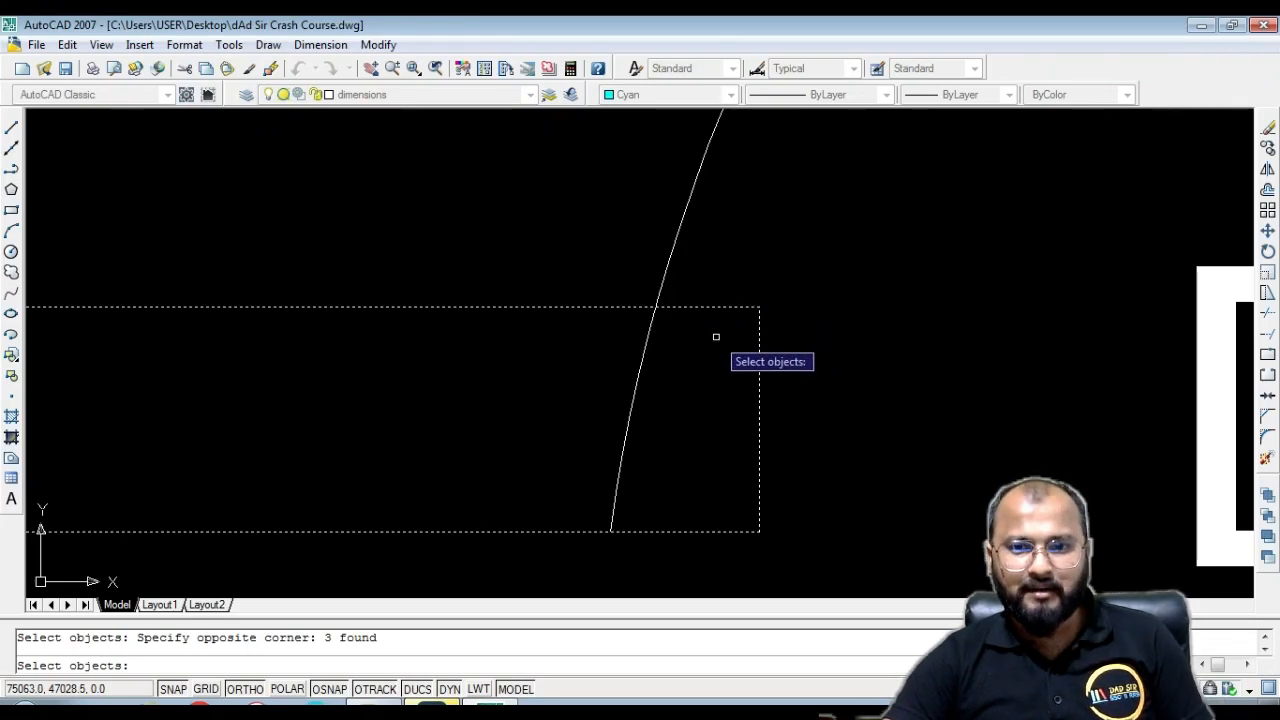
key(Return)
scroll(726, 298, down, 1)
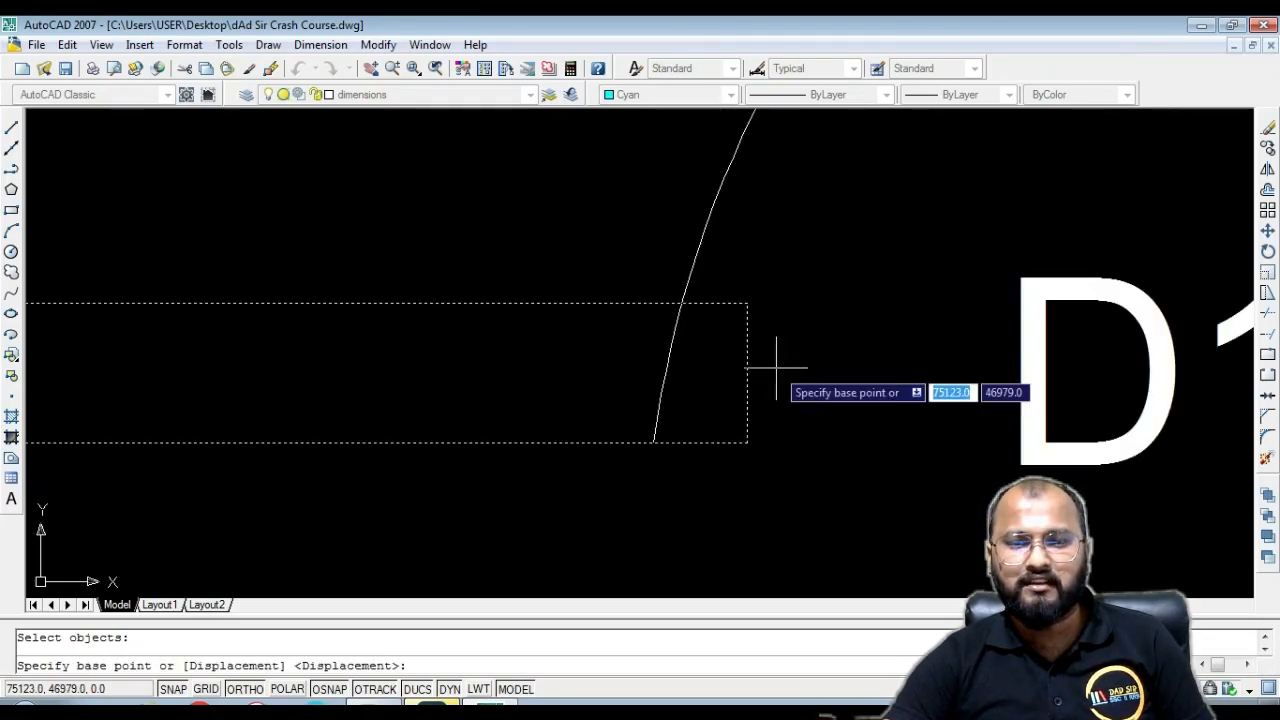
click(747, 442)
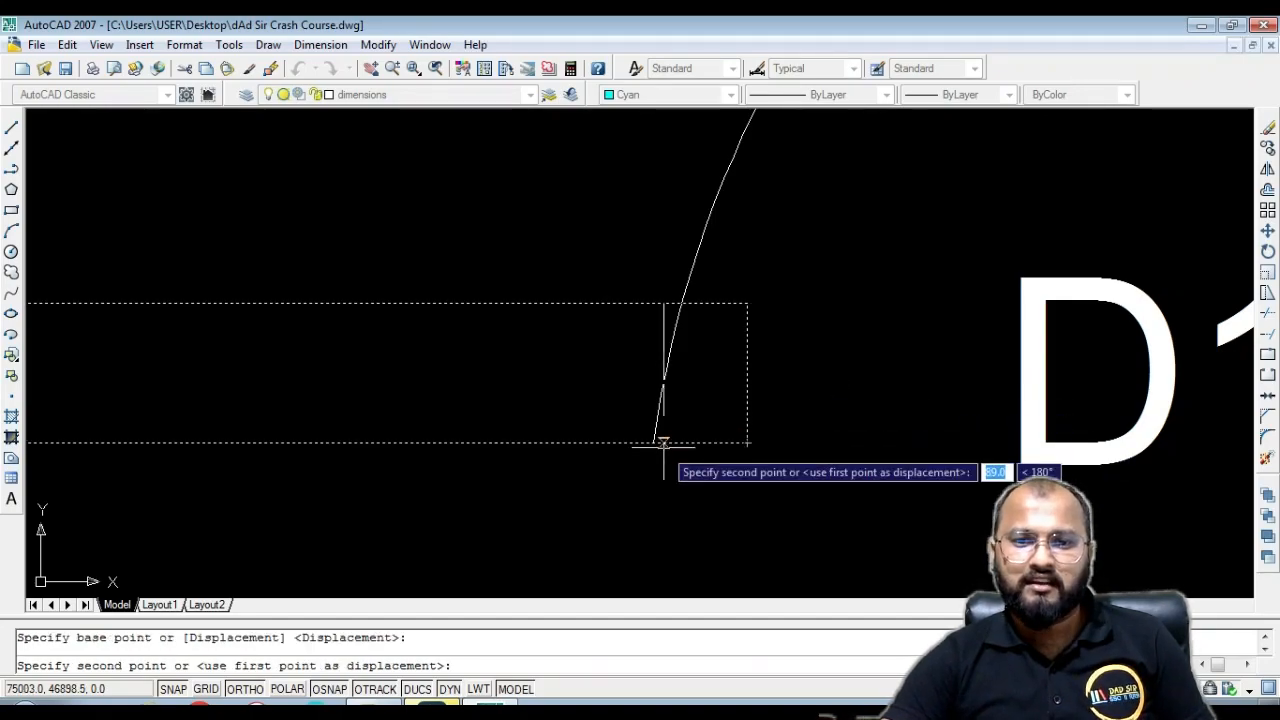
click(654, 442)
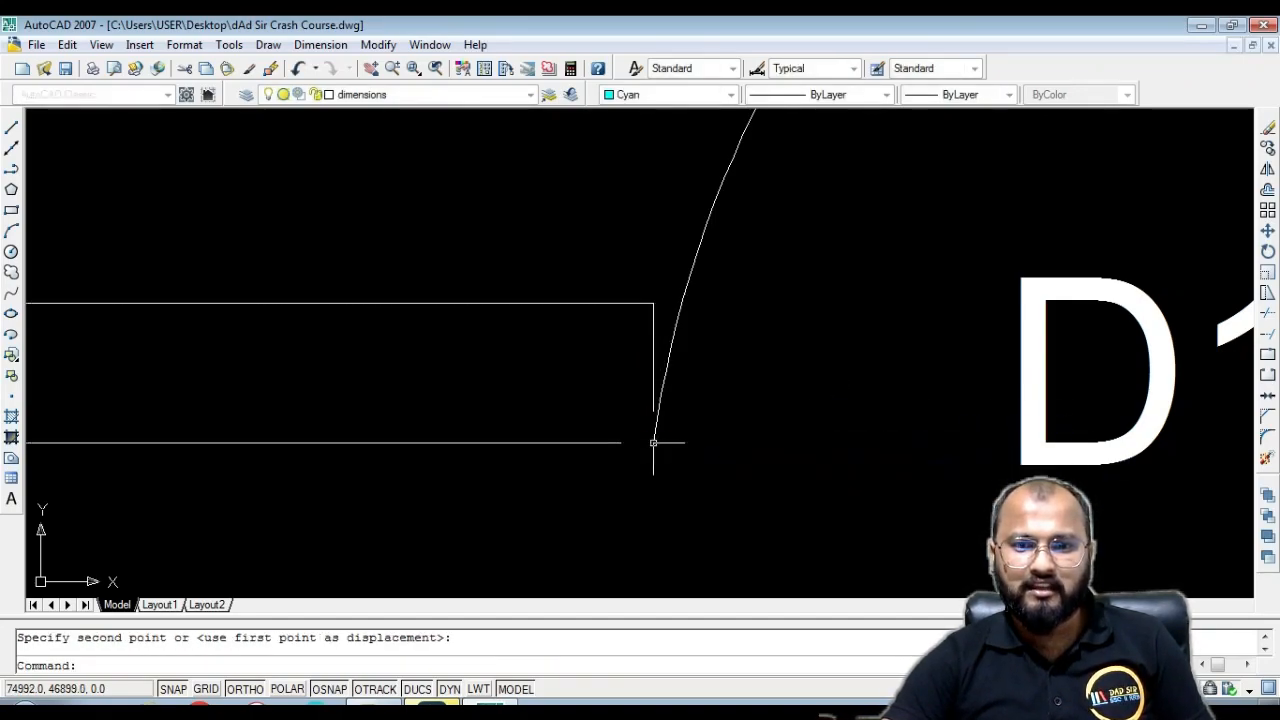
Examine the shortened wall's junction with the outer wall and how the column sits beside Master Bedroom 2's D1 door
scroll(679, 405, down, 5)
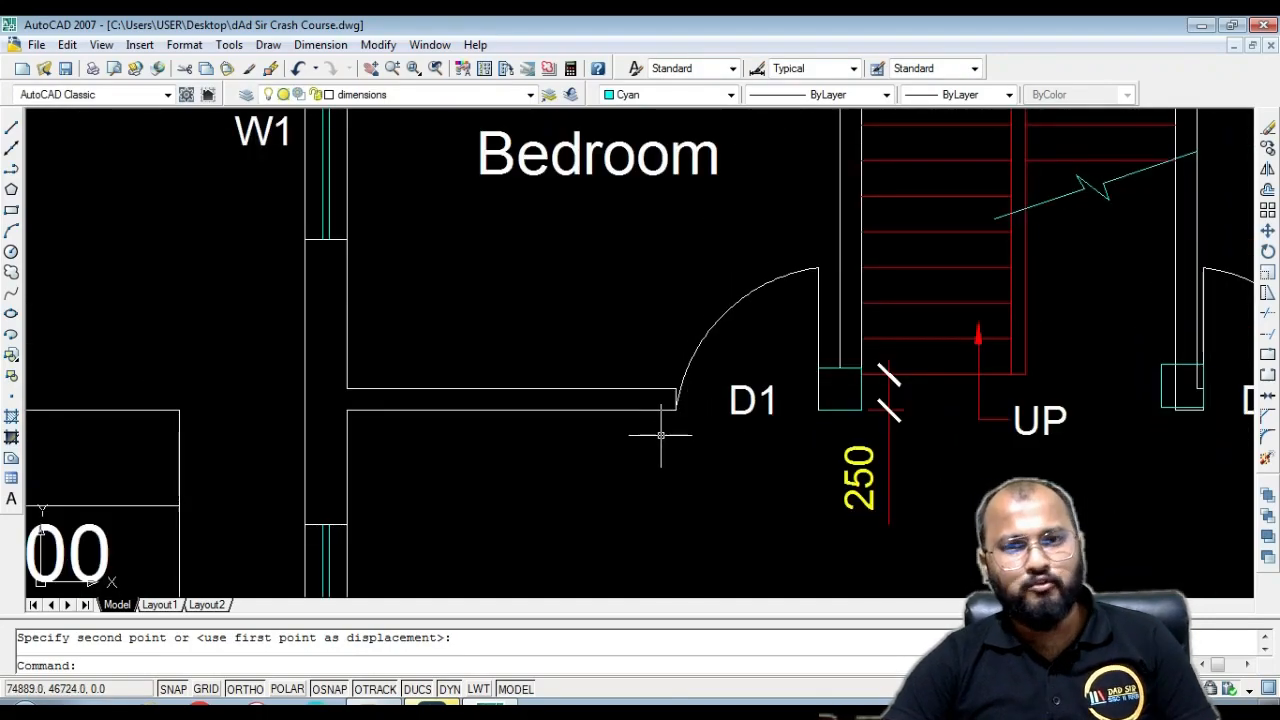
scroll(340, 405, up, 5)
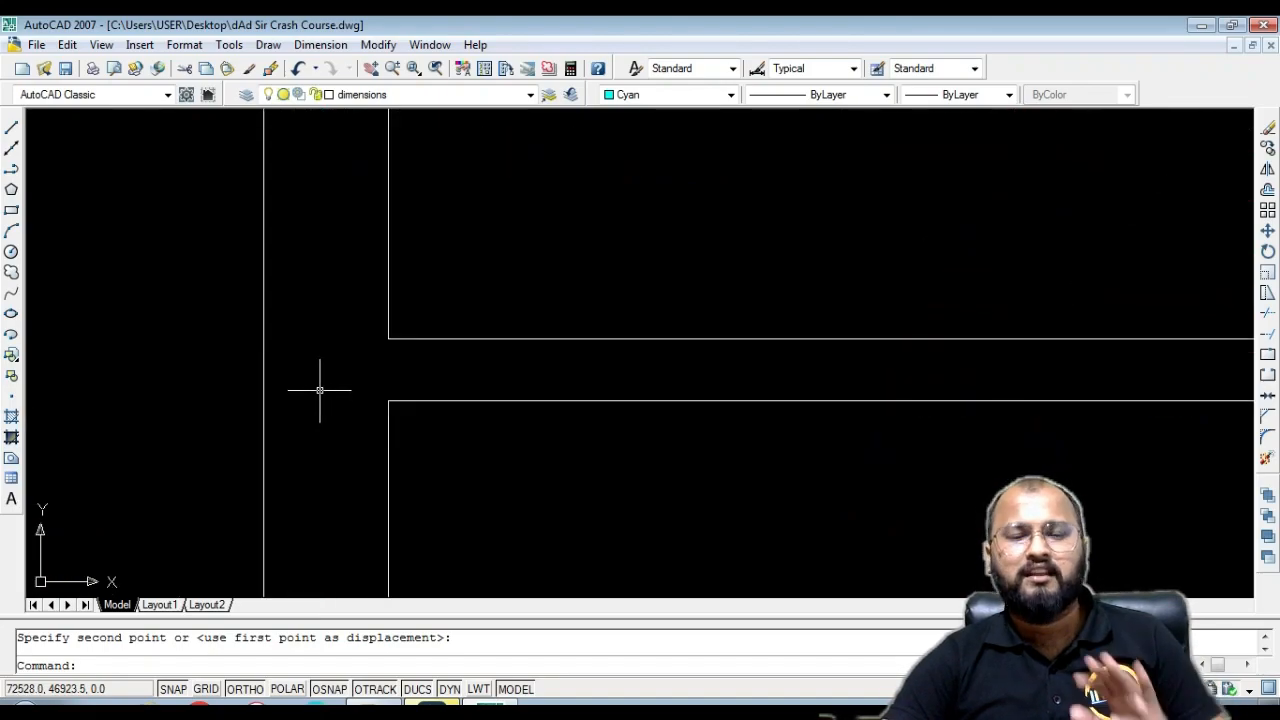
scroll(324, 389, down, 2)
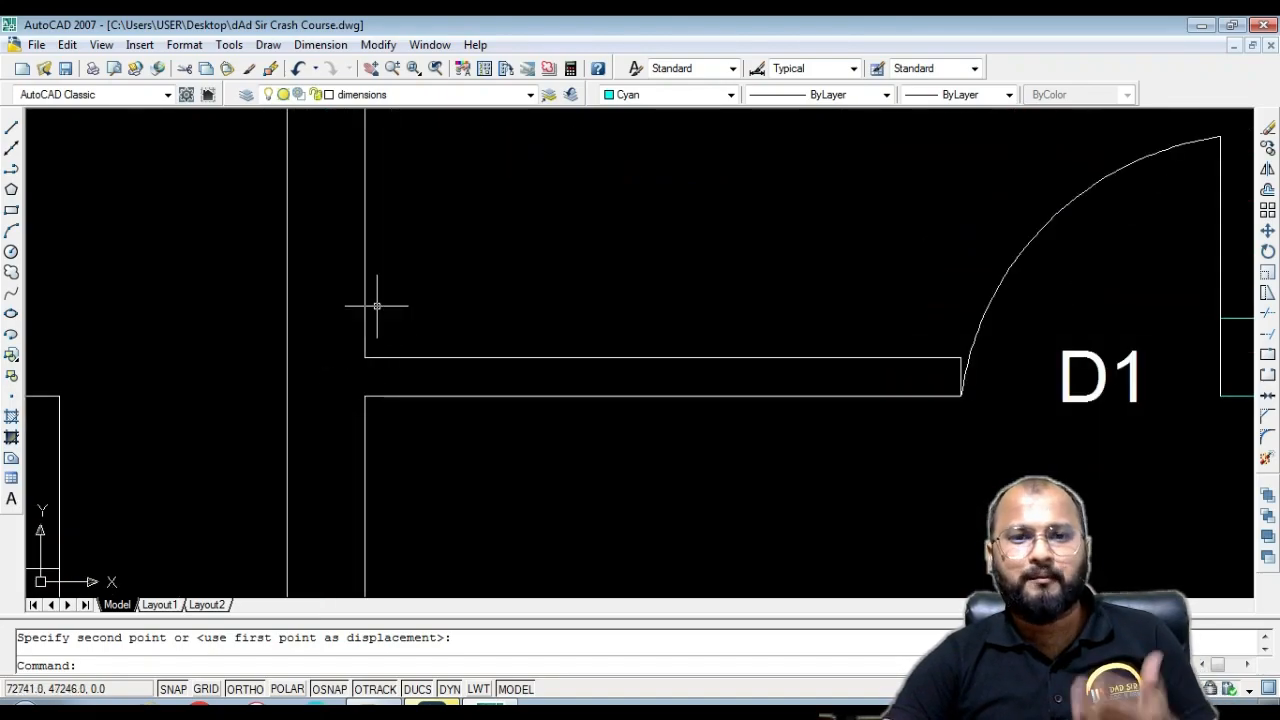
scroll(398, 263, down, 3)
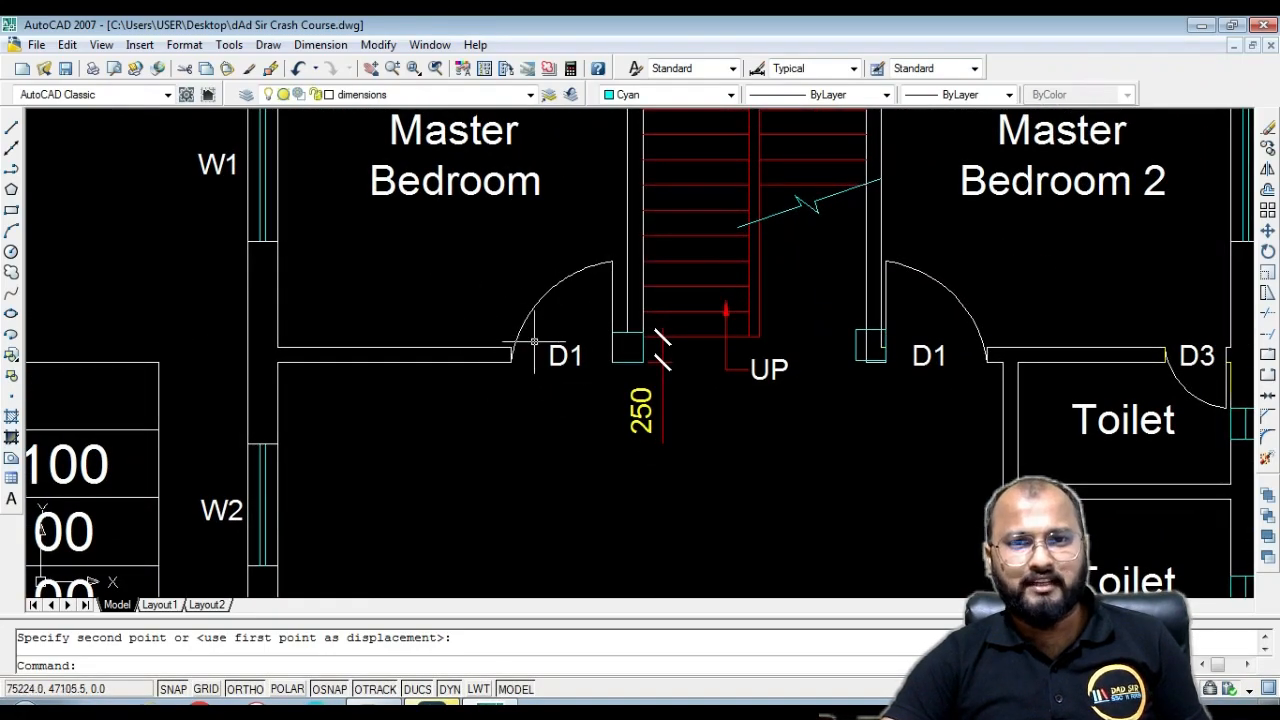
middle_drag(920, 328, 779, 367)
scroll(779, 367, up, 5)
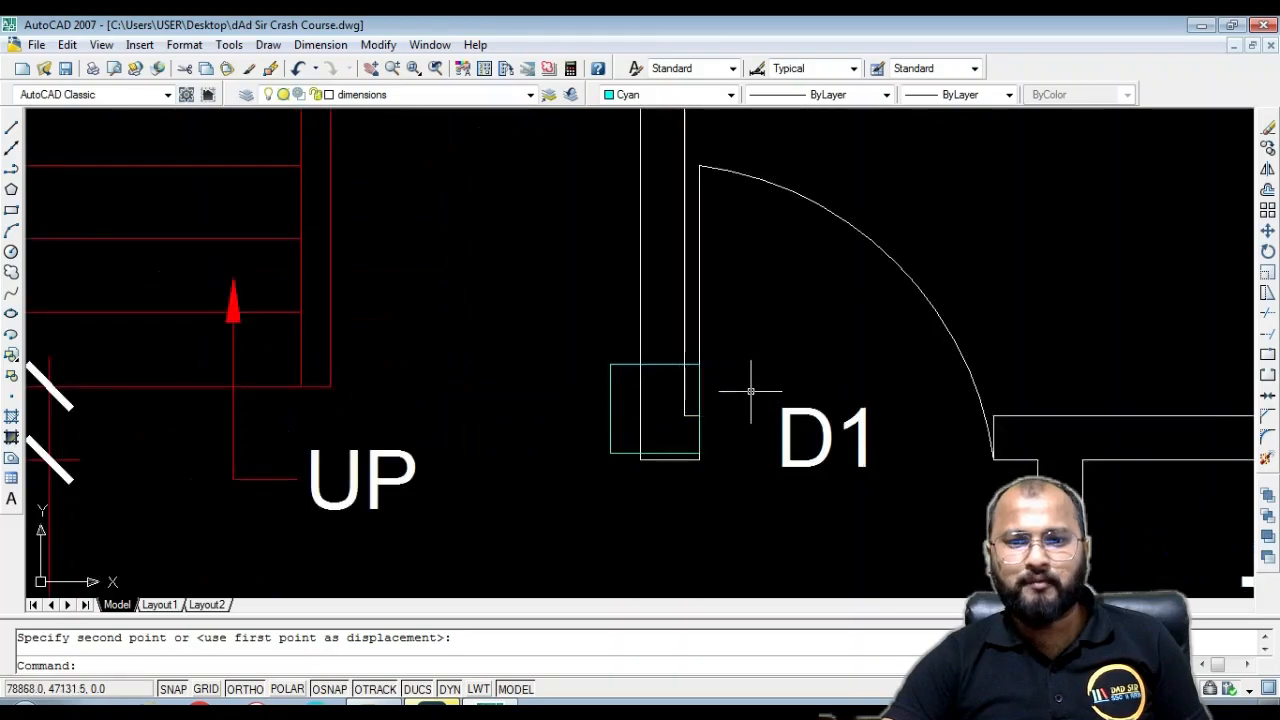
scroll(752, 388, down, 4)
scroll(660, 378, up, 5)
scroll(655, 380, up, 3)
scroll(604, 351, down, 5)
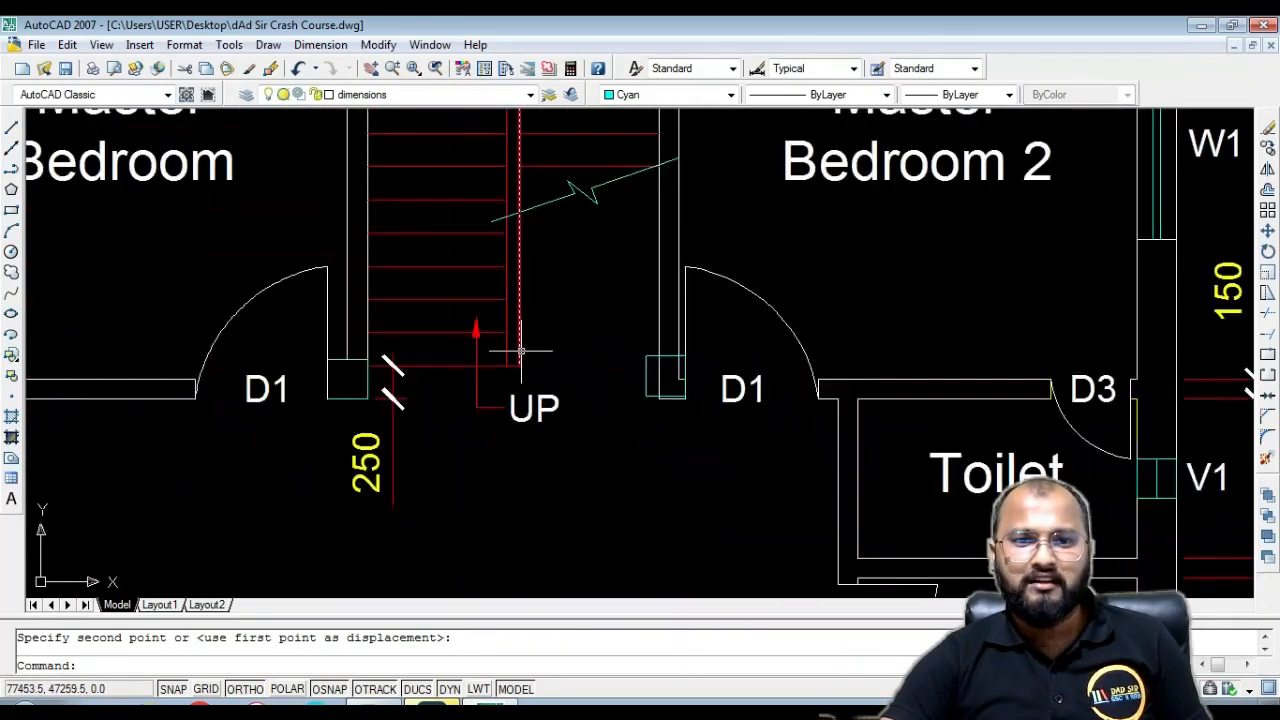
Measure the horizontal clearance between the stair's lower corner and the column beside Master Bedroom 2's D1 door
click(320, 44)
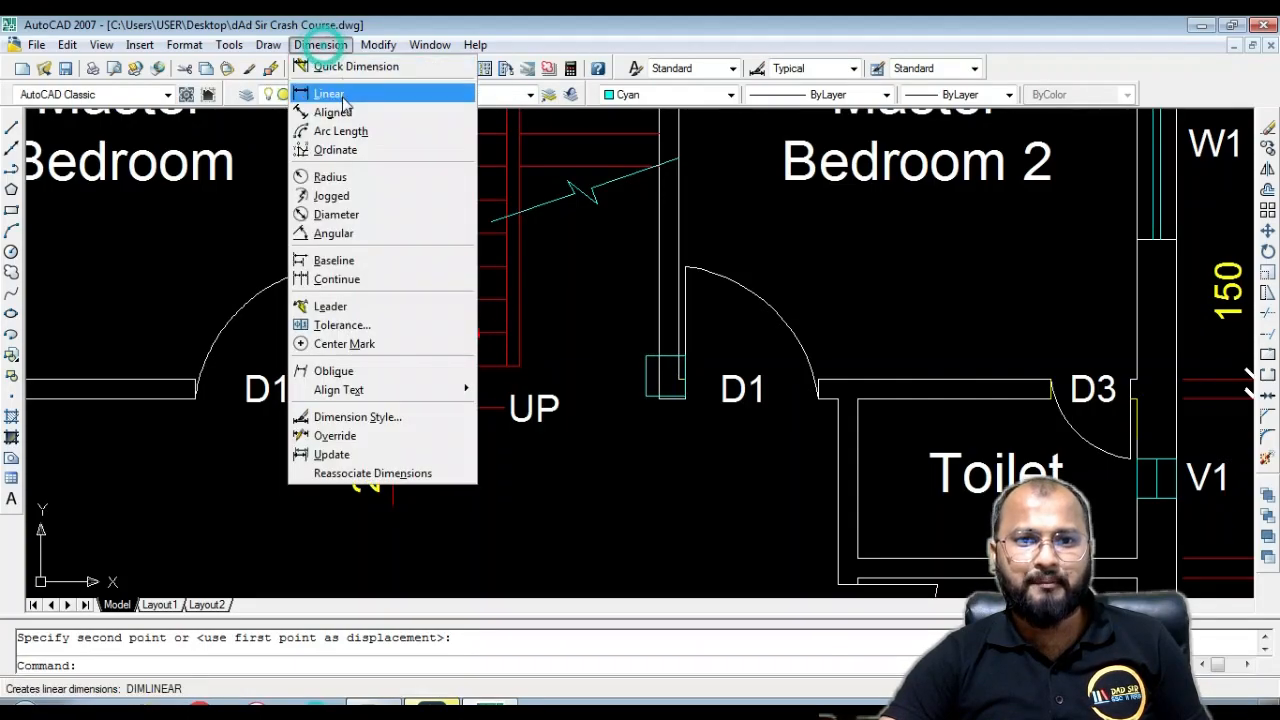
click(340, 94)
click(517, 364)
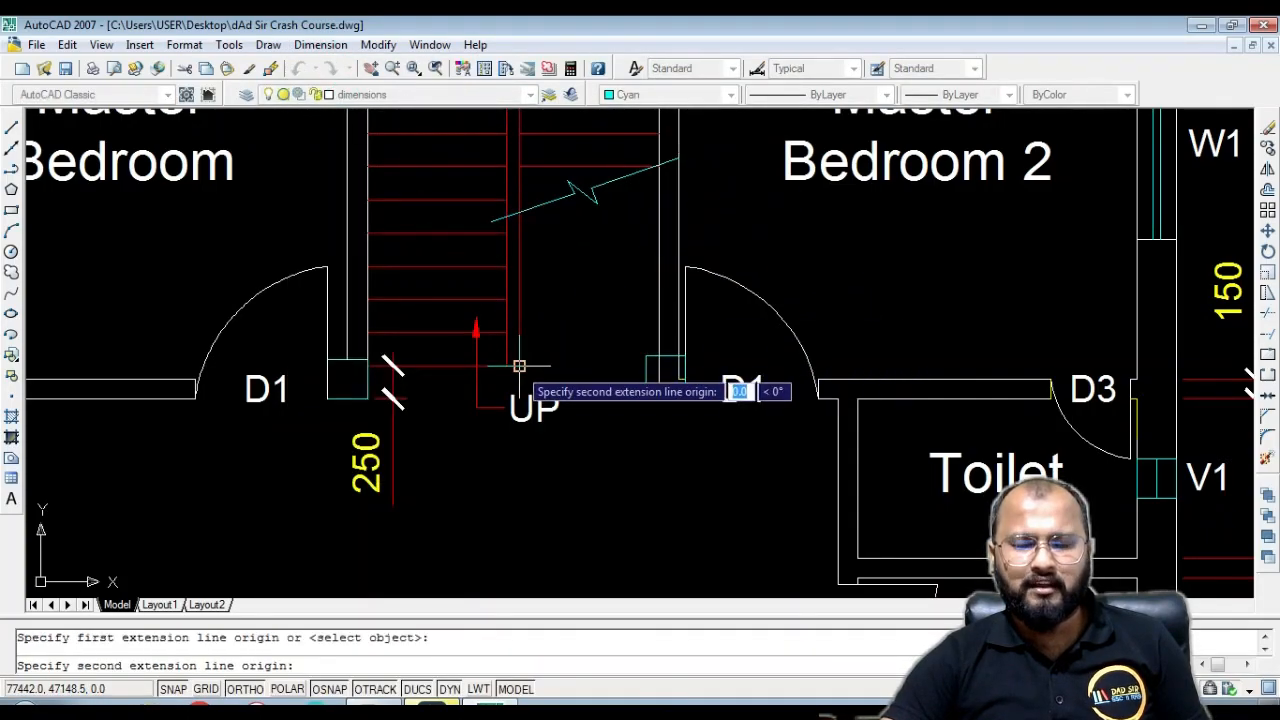
click(640, 365)
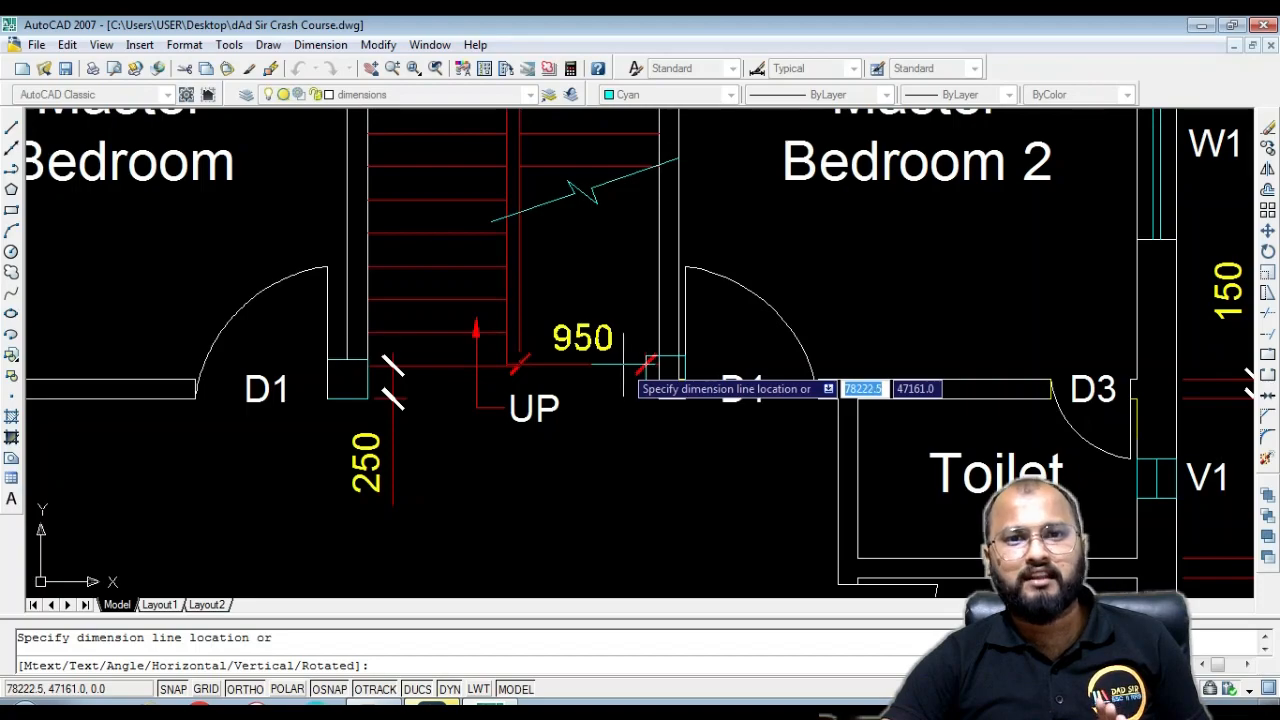
key(Escape)
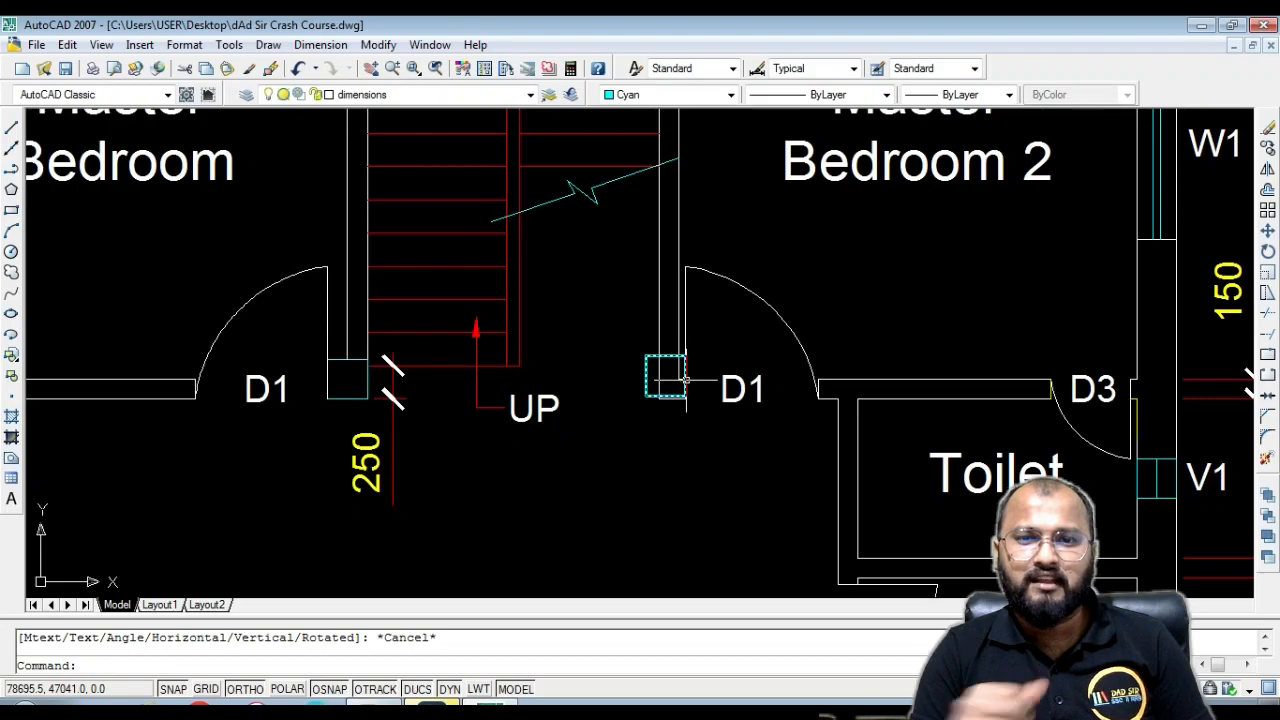
Examine how the columns at the staircase's upper corners and beside Master Bedroom's D1 door line up with the stair walls
scroll(633, 356, up, 2)
scroll(443, 380, down, 3)
scroll(392, 362, up, 2)
scroll(393, 362, up, 3)
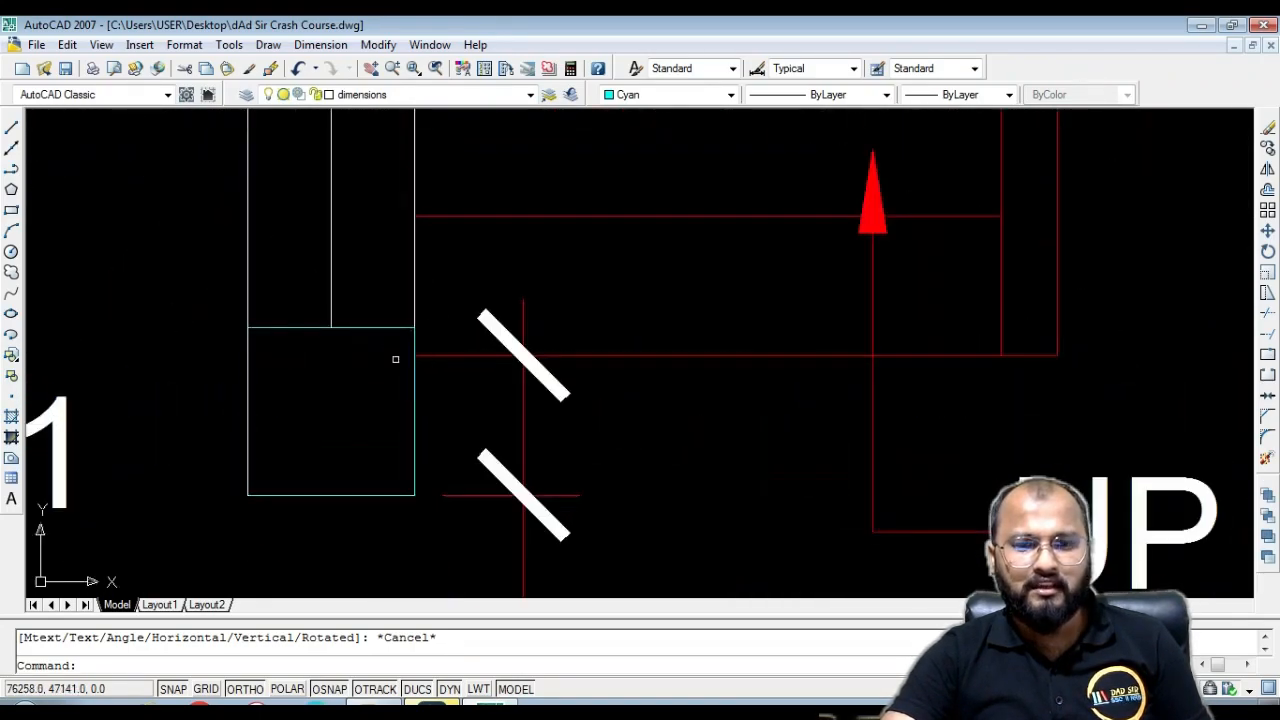
scroll(766, 420, down, 5)
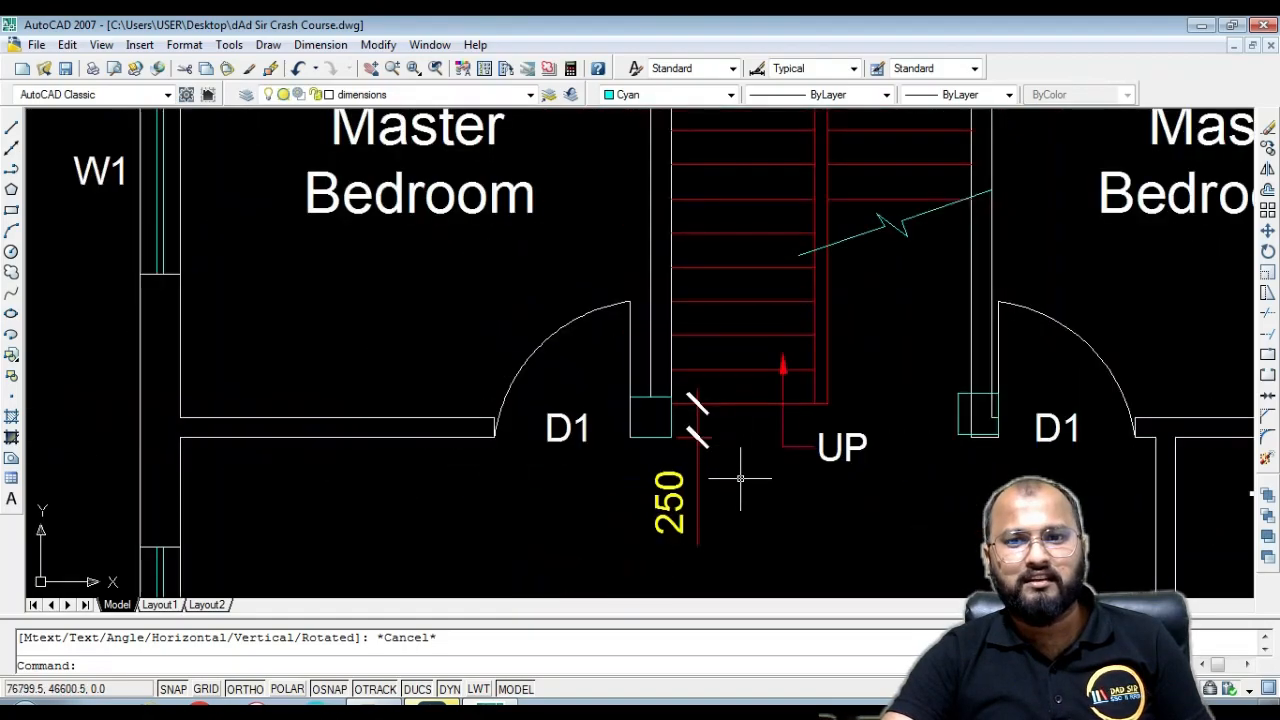
scroll(749, 149, up, 1)
middle_drag(742, 141, 758, 278)
scroll(752, 273, up, 3)
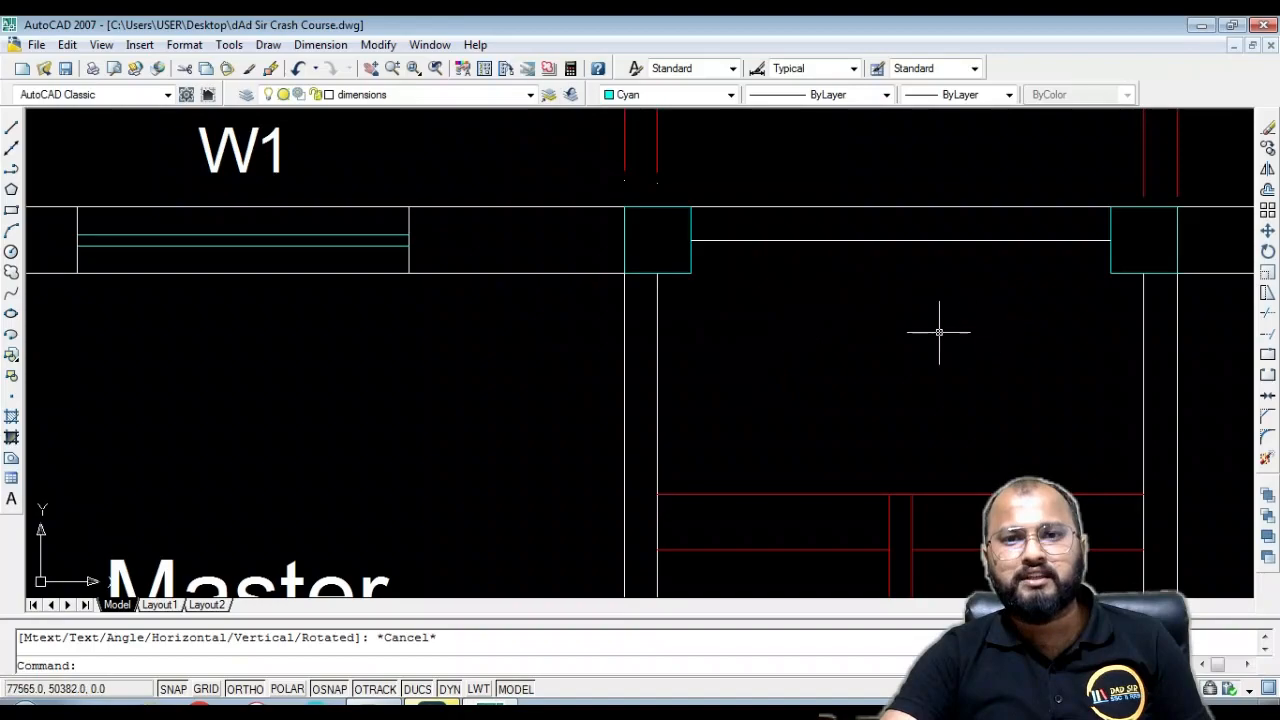
scroll(682, 257, up, 2)
scroll(674, 261, down, 2)
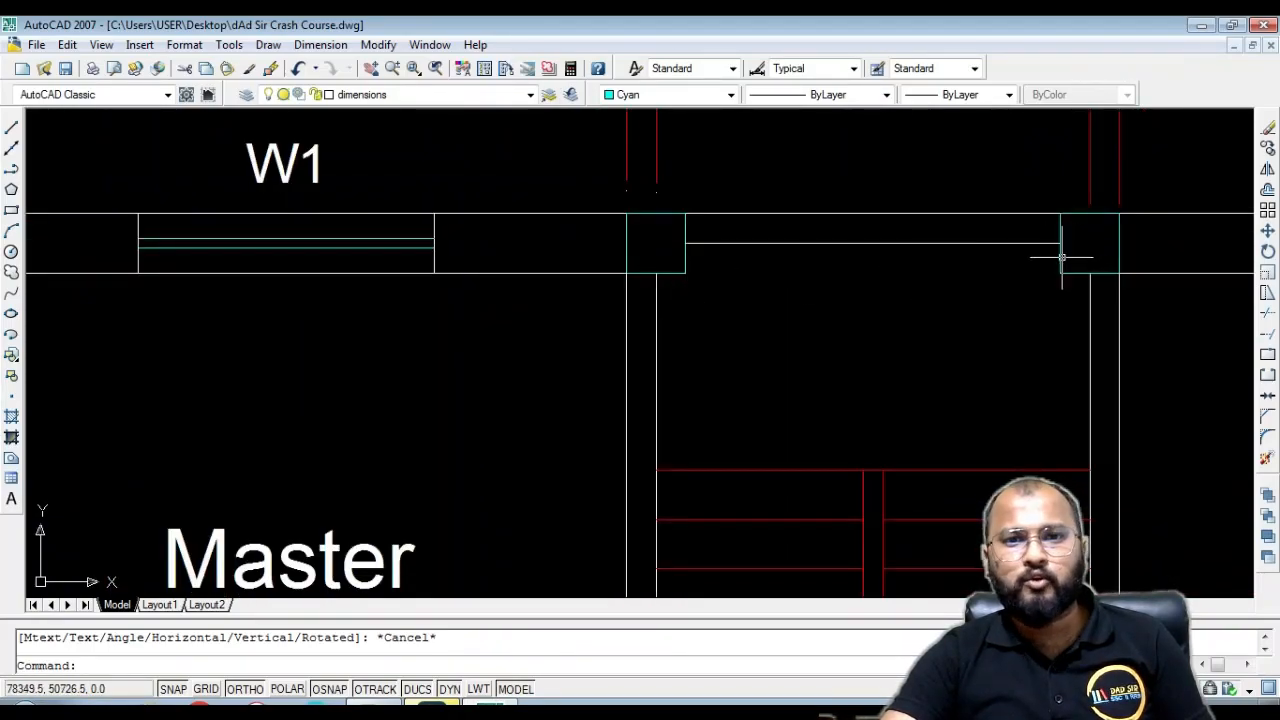
scroll(828, 220, down, 3)
scroll(736, 320, up, 3)
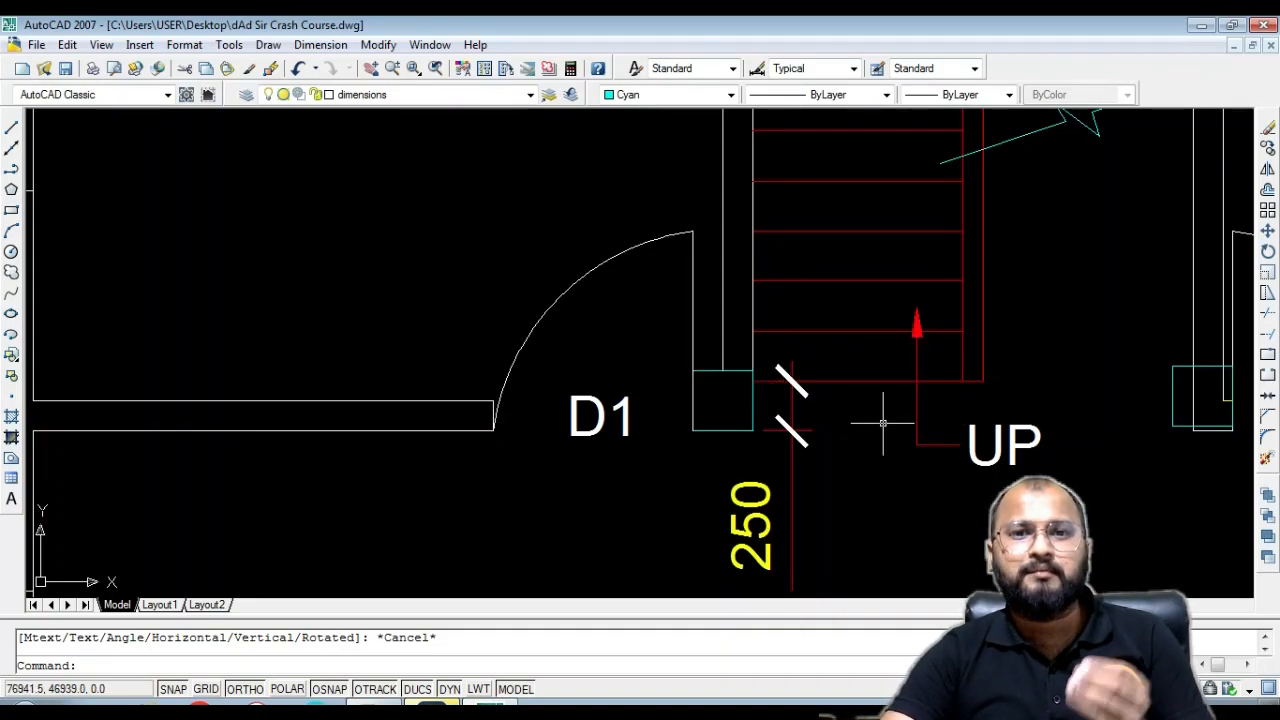
scroll(862, 417, down, 3)
Move the column beside Master Bedroom 2's D1 door from its lower-left corner to the lower-left corner of the stair wall
scroll(900, 390, up, 5)
click(780, 425)
click(768, 425)
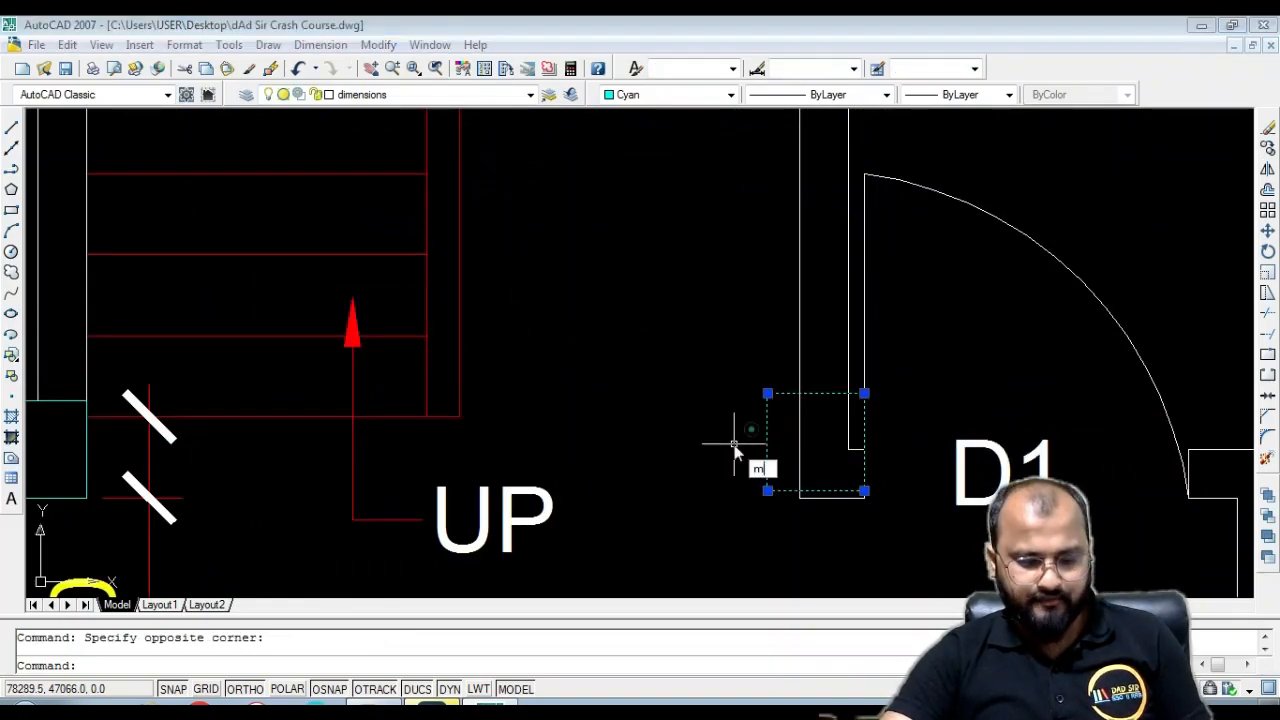
text(m)
key(Return)
click(767, 490)
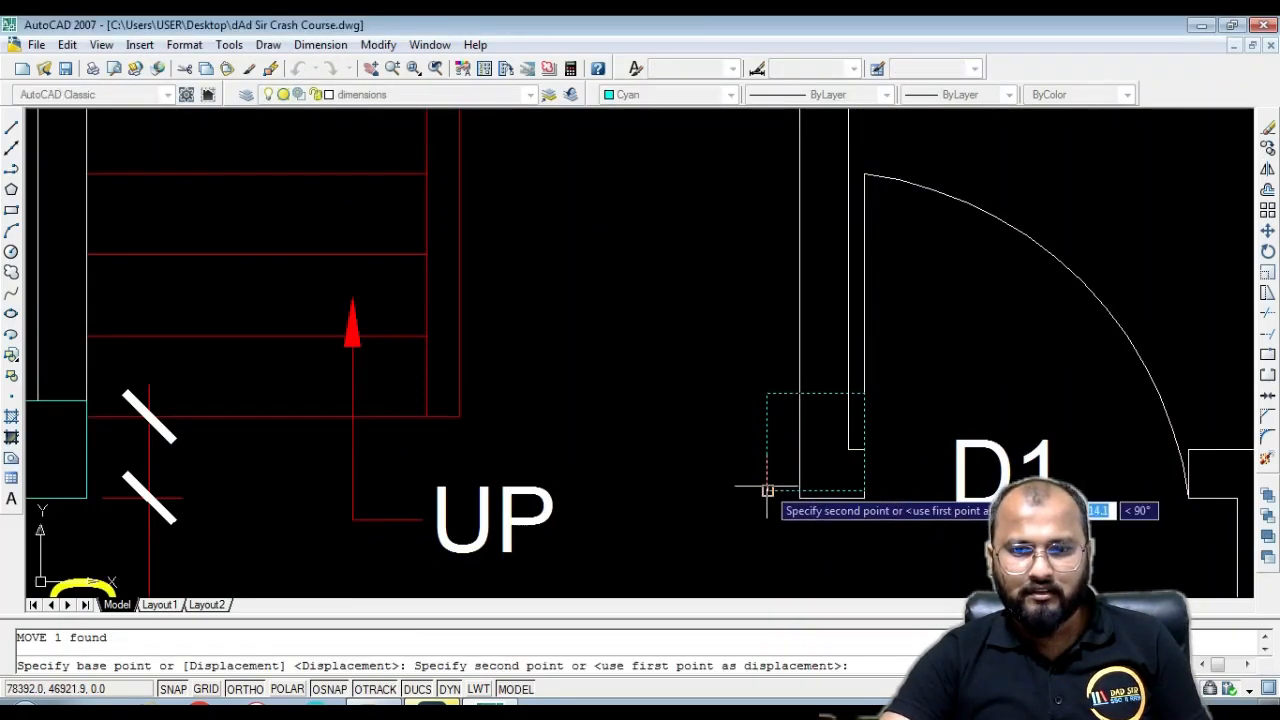
scroll(790, 497, up, 4)
click(828, 493)
scroll(780, 498, down, 3)
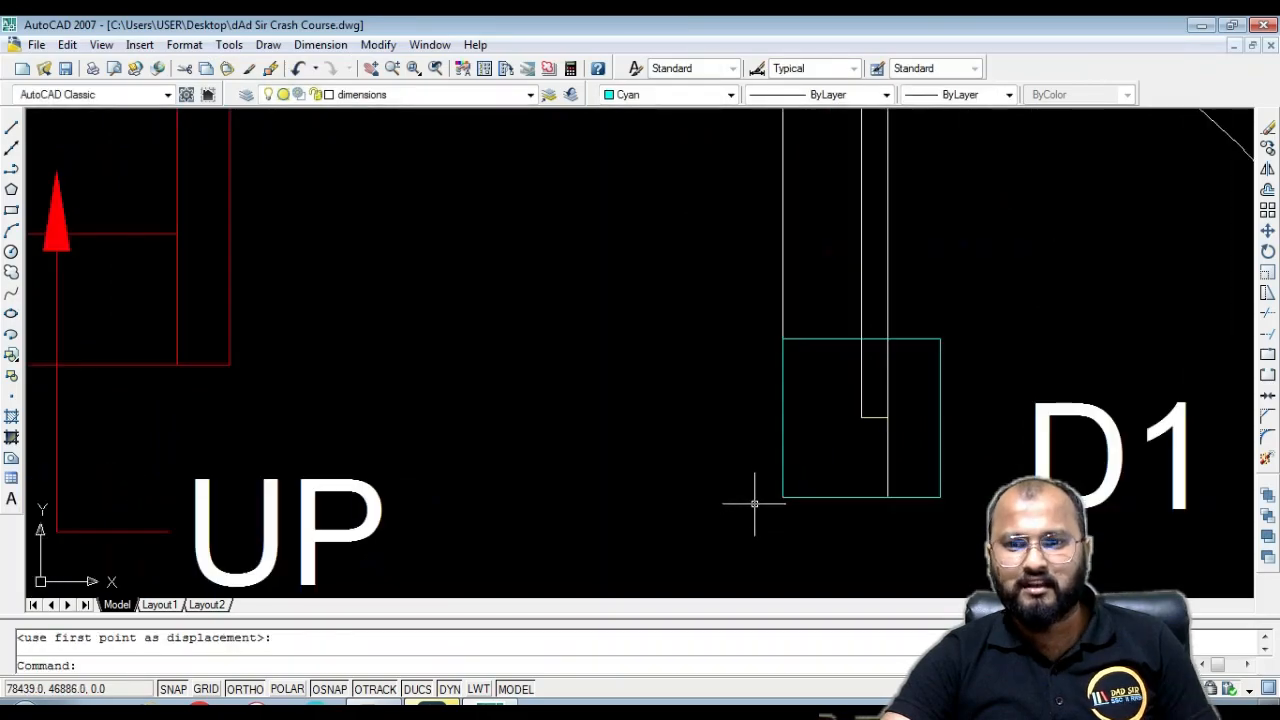
Trim the wall line inside the column beside Master Bedroom 2's D1 door and delete the leftover short jamb line
text(tr)
key(Return)
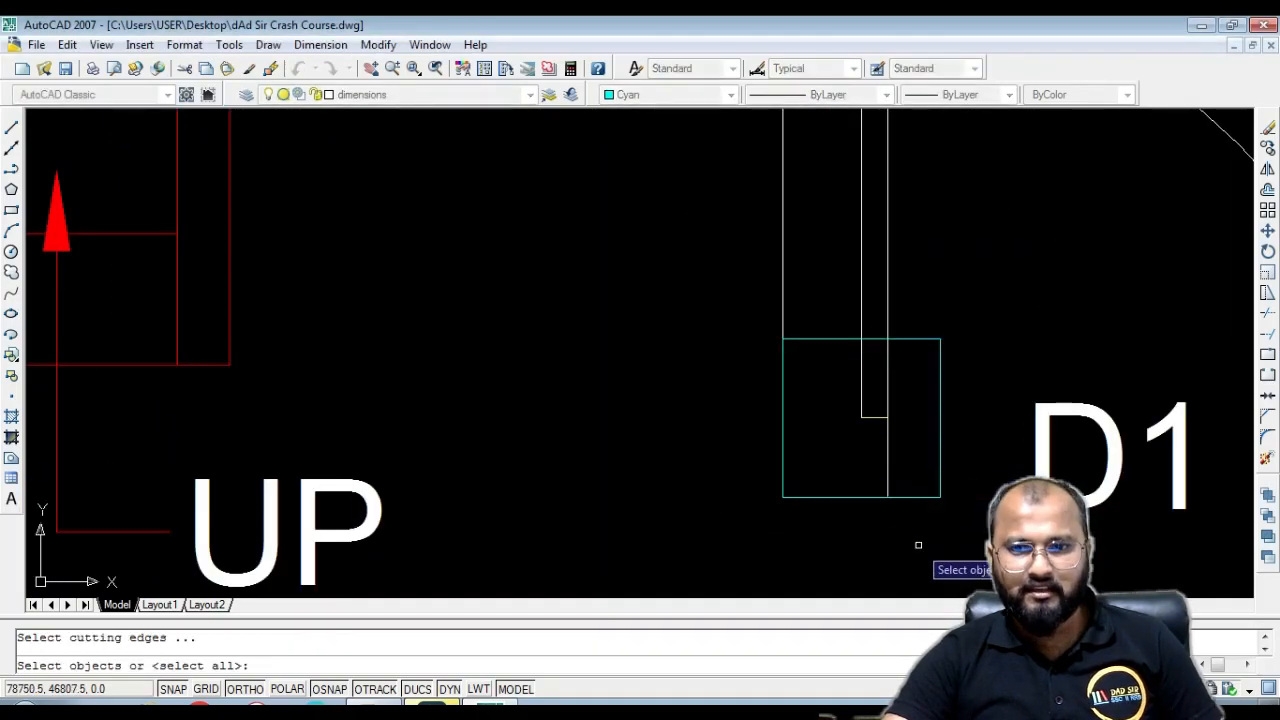
key(Return)
scroll(880, 520, down, 3)
scroll(885, 453, up, 2)
scroll(885, 453, up, 3)
click(885, 453)
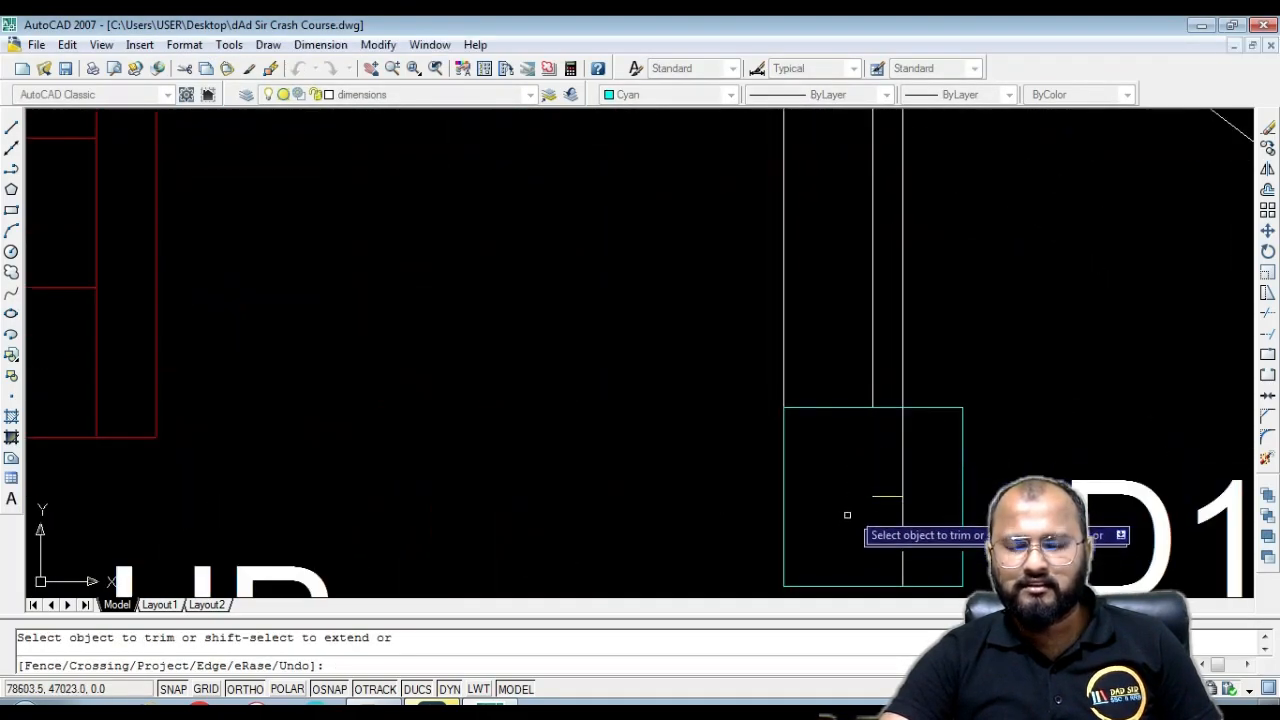
key(Escape)
click(886, 491)
click(875, 507)
key(Delete)
scroll(867, 503, down, 5)
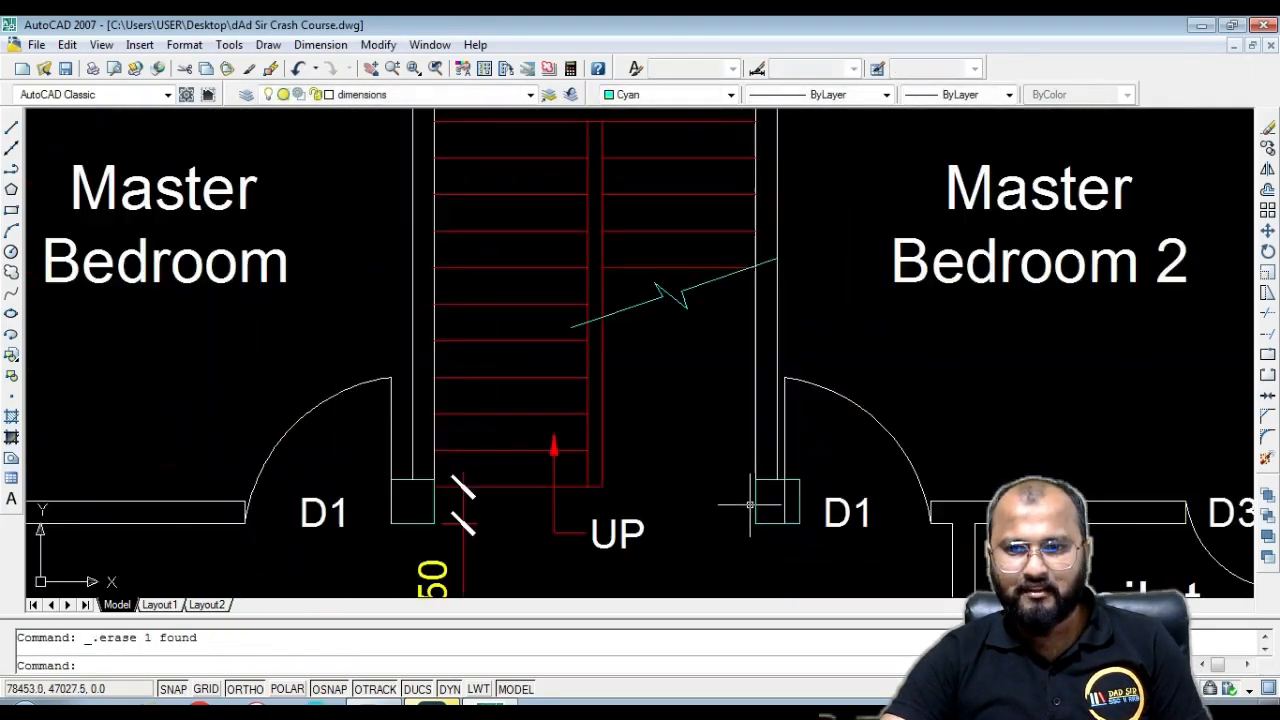
Move Master Bedroom 2's D1 door leaf and swing arc from the leaf's lower end to the lower-right corner of the adjacent column
scroll(861, 386, up, 3)
click(834, 397)
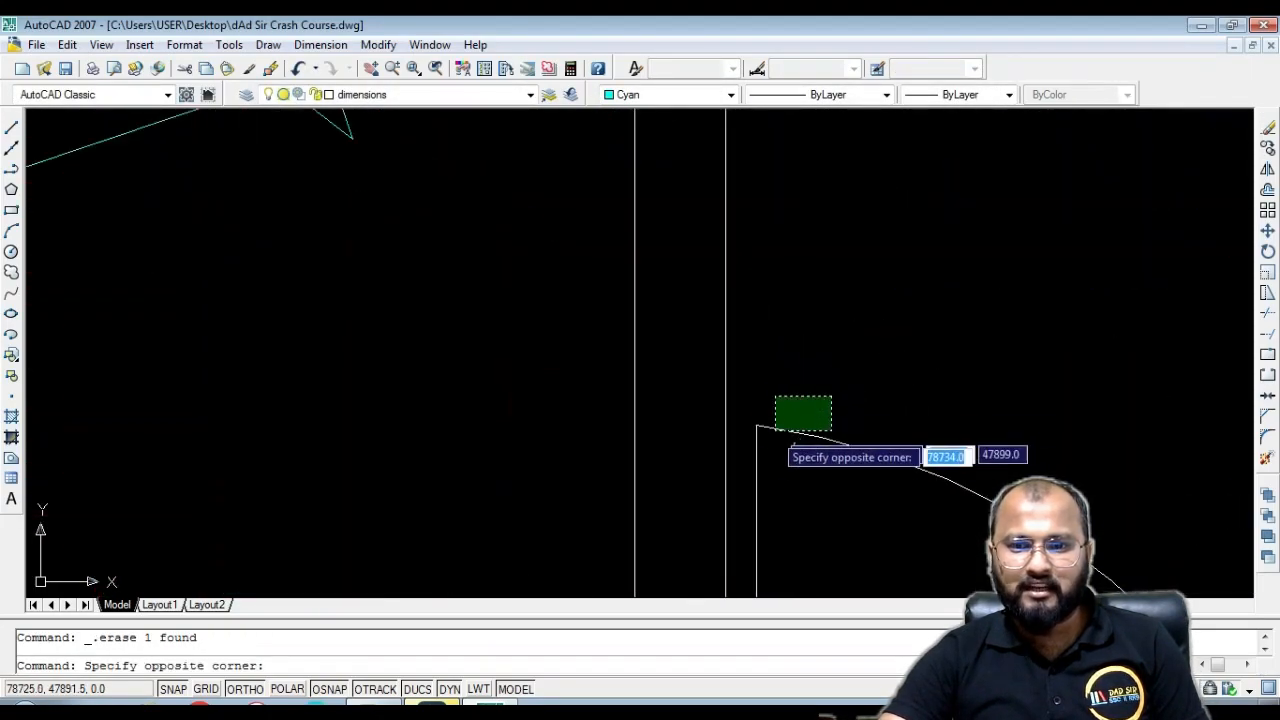
click(749, 461)
text(m)
key(Return)
scroll(808, 300, down, 3)
scroll(780, 537, up, 3)
click(752, 543)
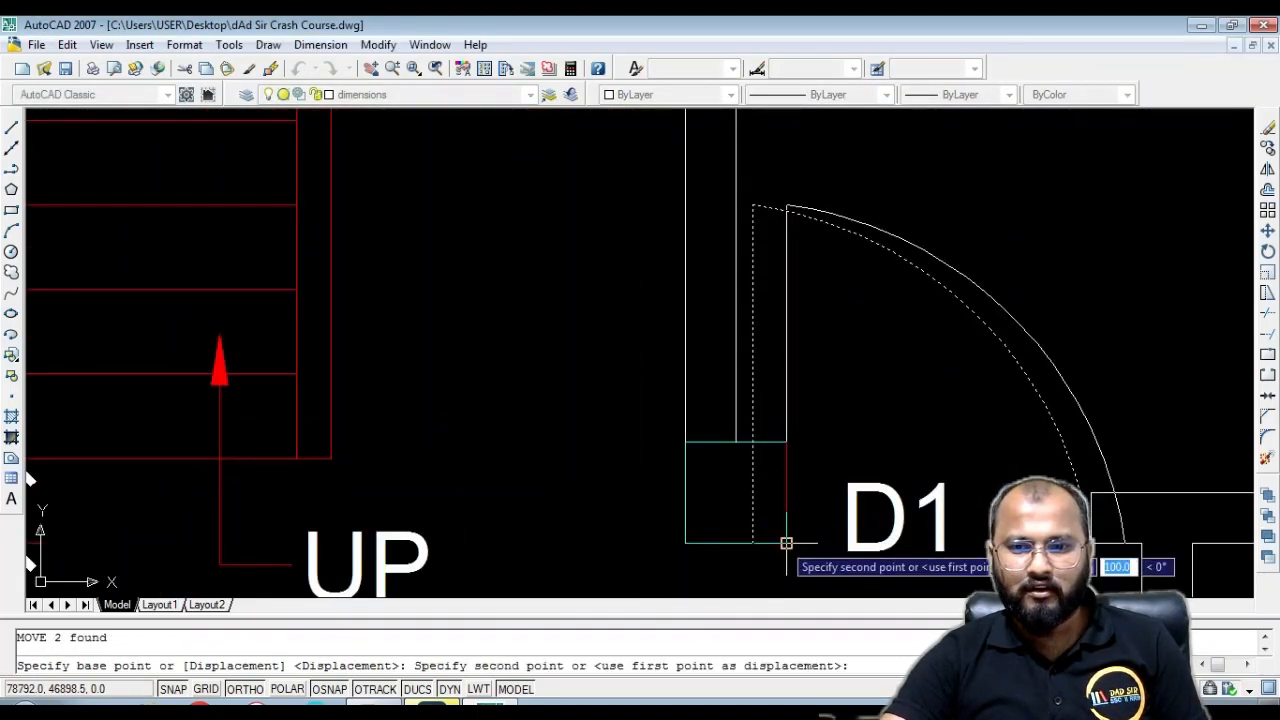
click(786, 538)
scroll(714, 451, down, 3)
Try to stretch the free end of Master Bedroom 2's lower wall from its upper corner to the intersection with the D1 door arc
scroll(980, 513, up, 3)
scroll(980, 513, up, 4)
key(Escape)
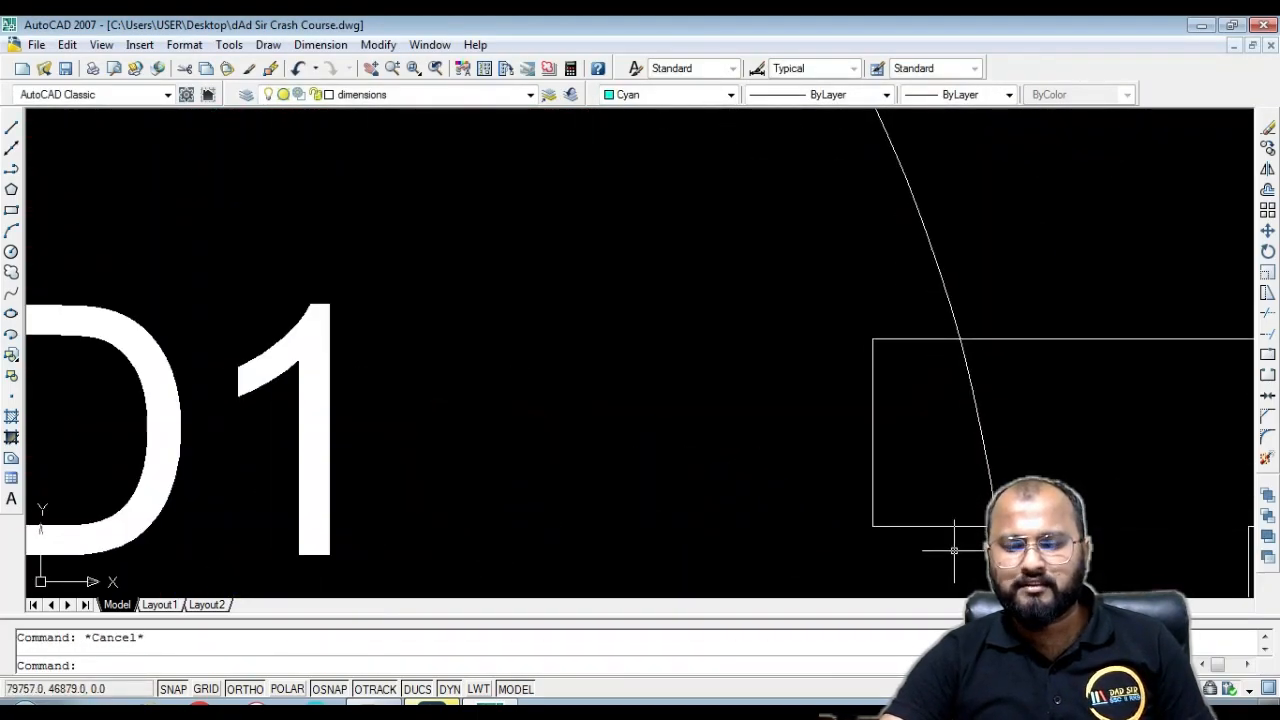
click(786, 312)
text(s)
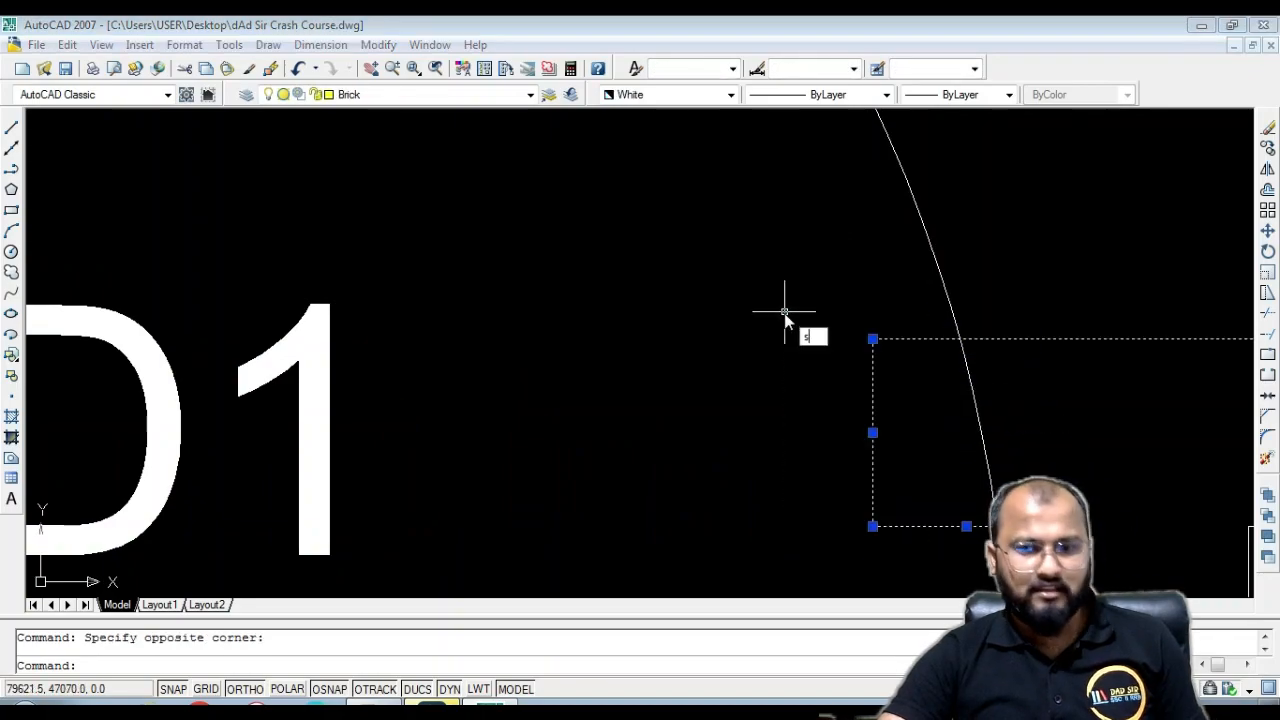
key(Return)
scroll(837, 380, down, 3)
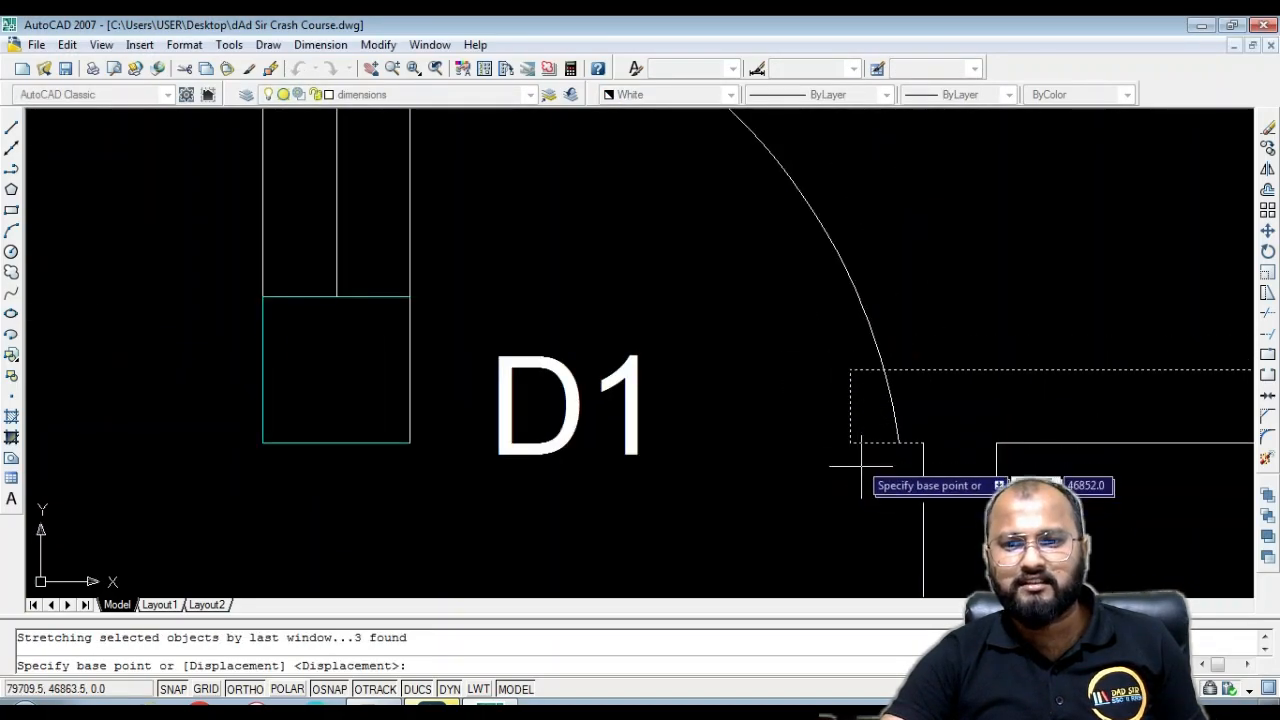
scroll(850, 452, up, 3)
scroll(880, 265, up, 3)
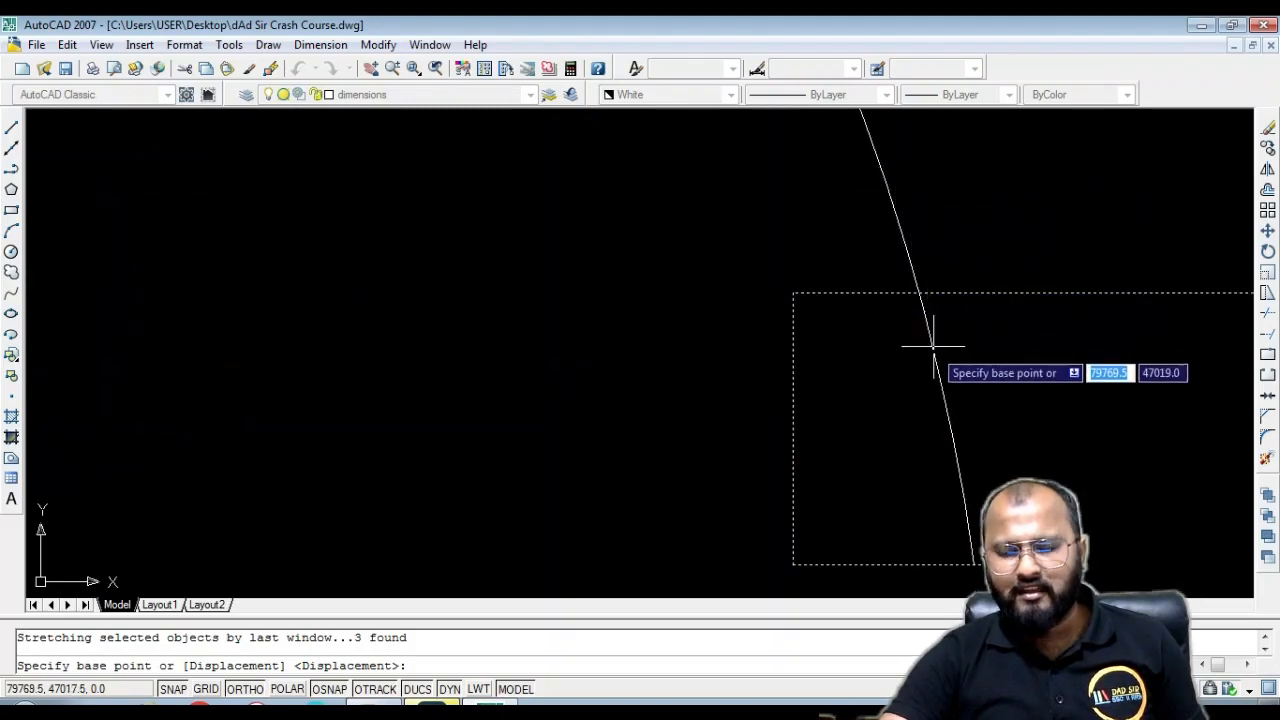
scroll(930, 355, down, 2)
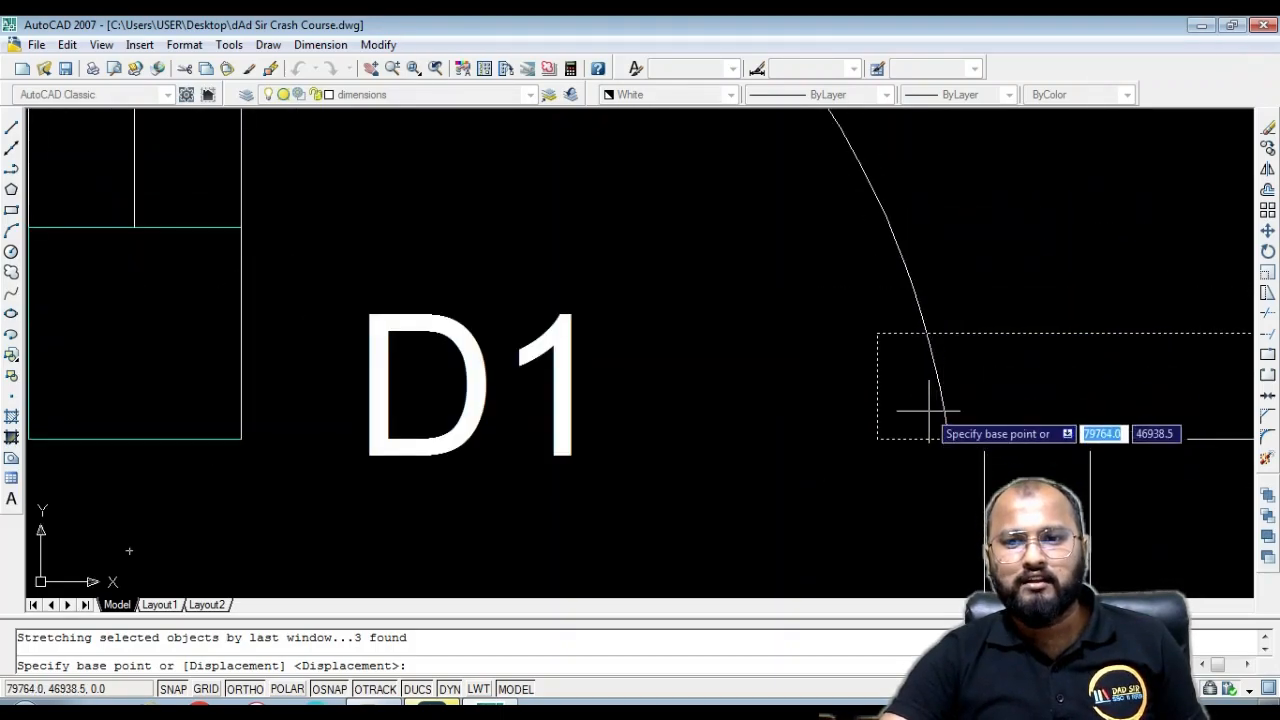
scroll(929, 410, up, 3)
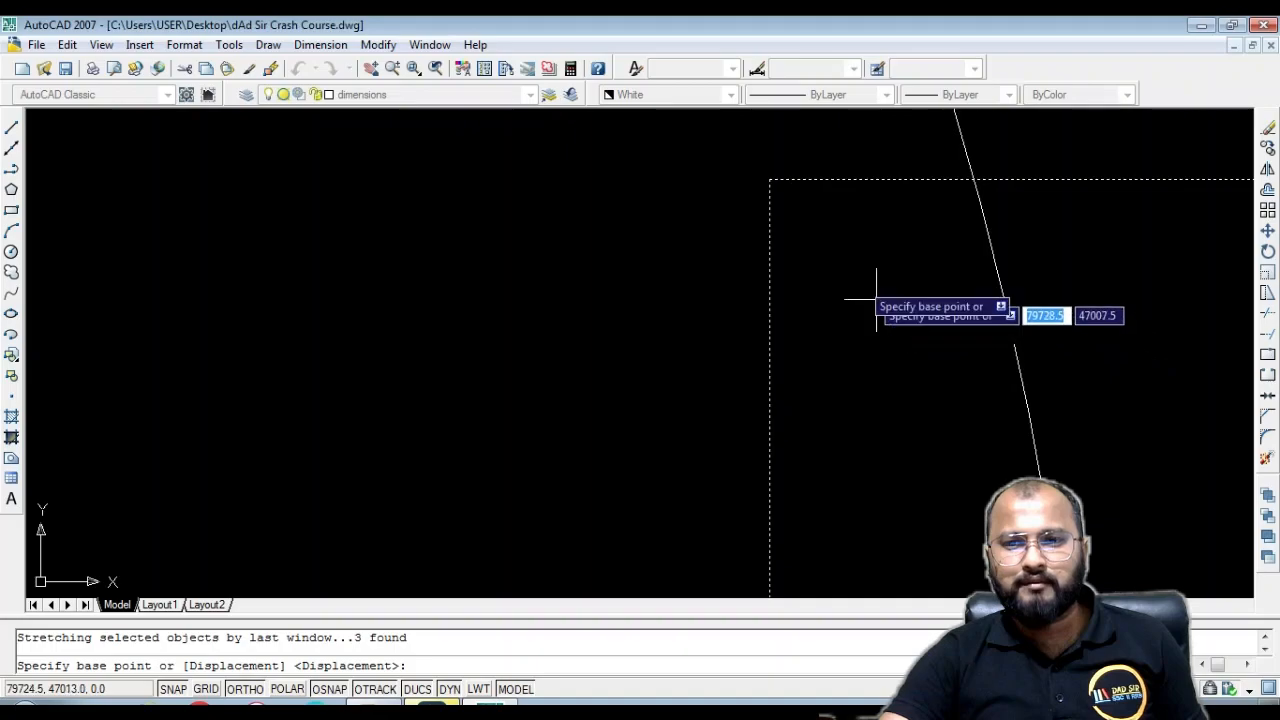
click(769, 178)
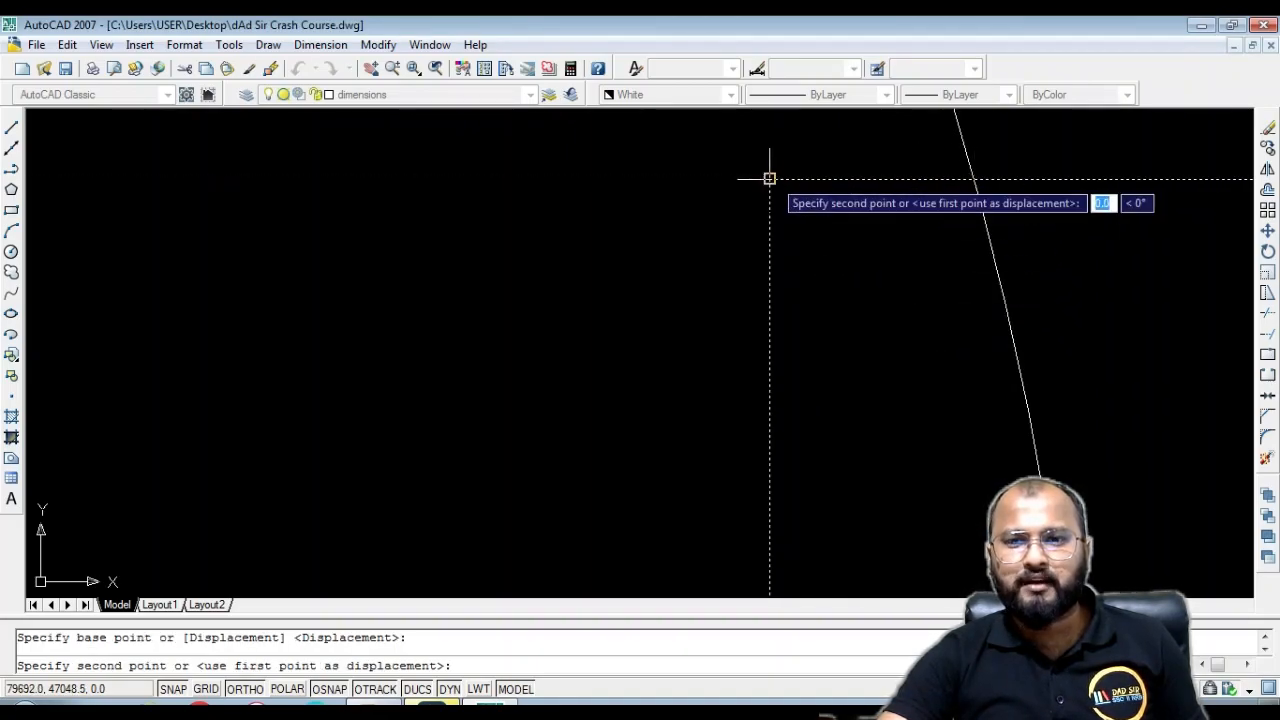
click(971, 177)
scroll(866, 220, down, 3)
scroll(912, 280, up, 4)
middle_drag(876, 286, 963, 418)
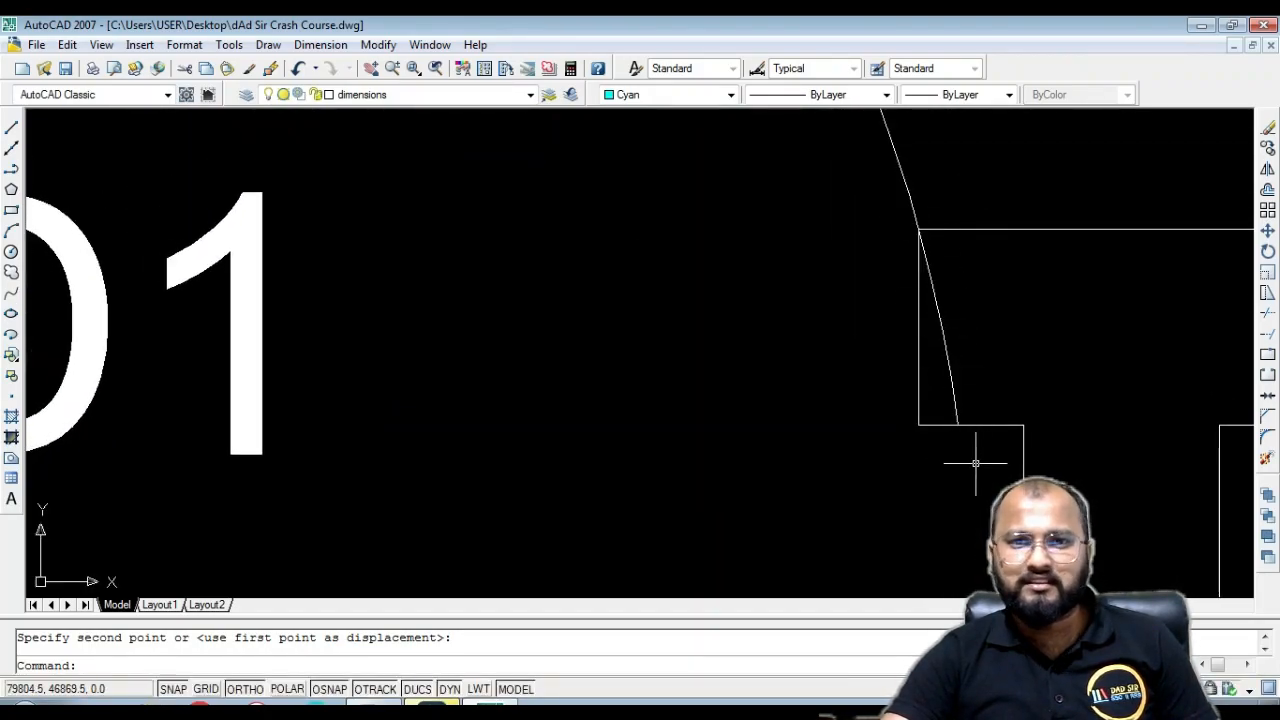
Undo the last stretch of Master Bedroom 2's lower wall end
scroll(972, 460, down, 2)
key(ctrl+z)
key(ctrl+z)
key(ctrl+z)
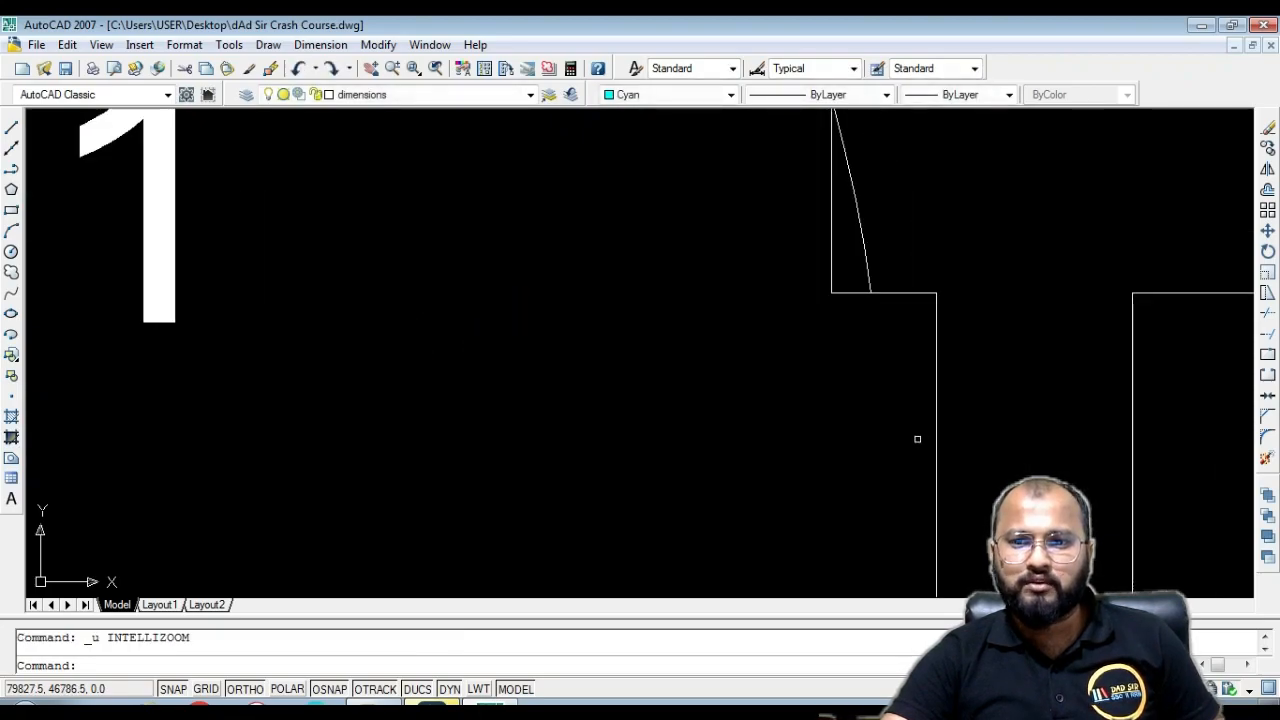
key(ctrl+z)
Stretch the free end of Master Bedroom 2's lower wall from its lower corner to the lower endpoint of the D1 door arc
click(926, 563)
click(807, 288)
text(s)
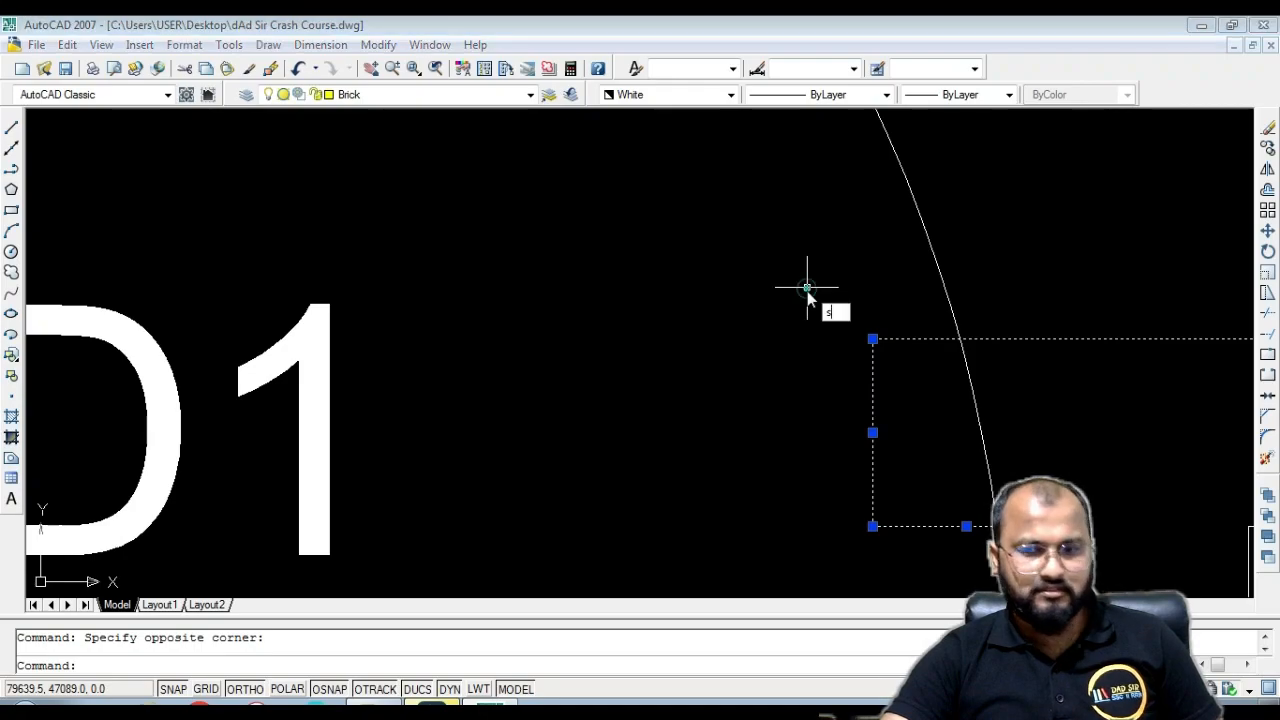
key(Return)
click(871, 524)
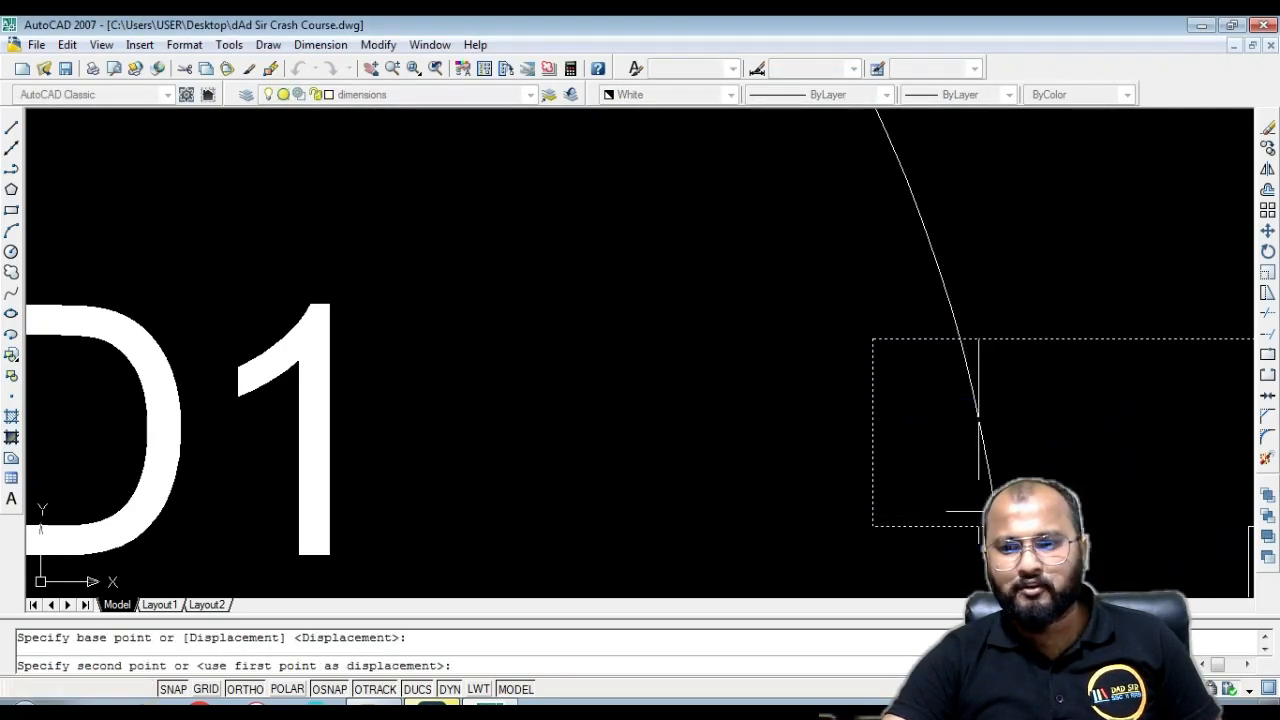
key(Escape)
scroll(900, 480, down, 5)
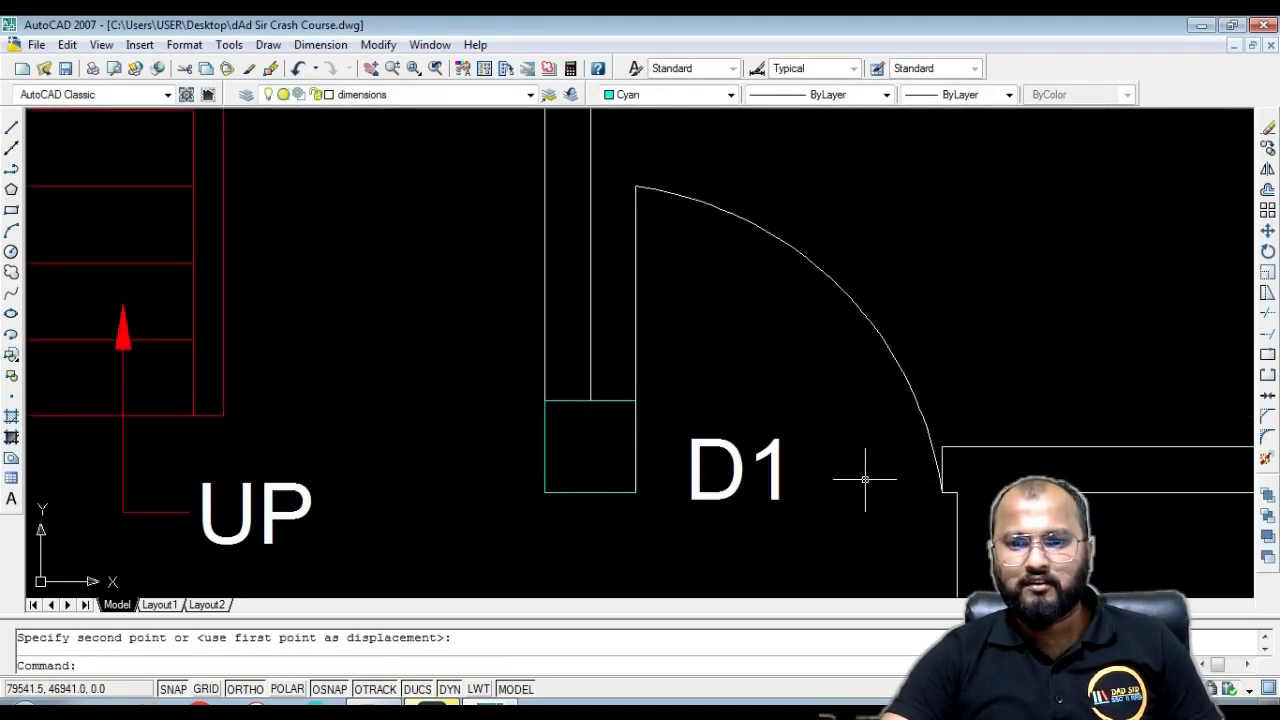
Copy the column between the staircase and Master Bedroom 2 by its upper-right corner to the plan's upper-right outer corner
scroll(830, 435, down, 4)
scroll(870, 435, down, 3)
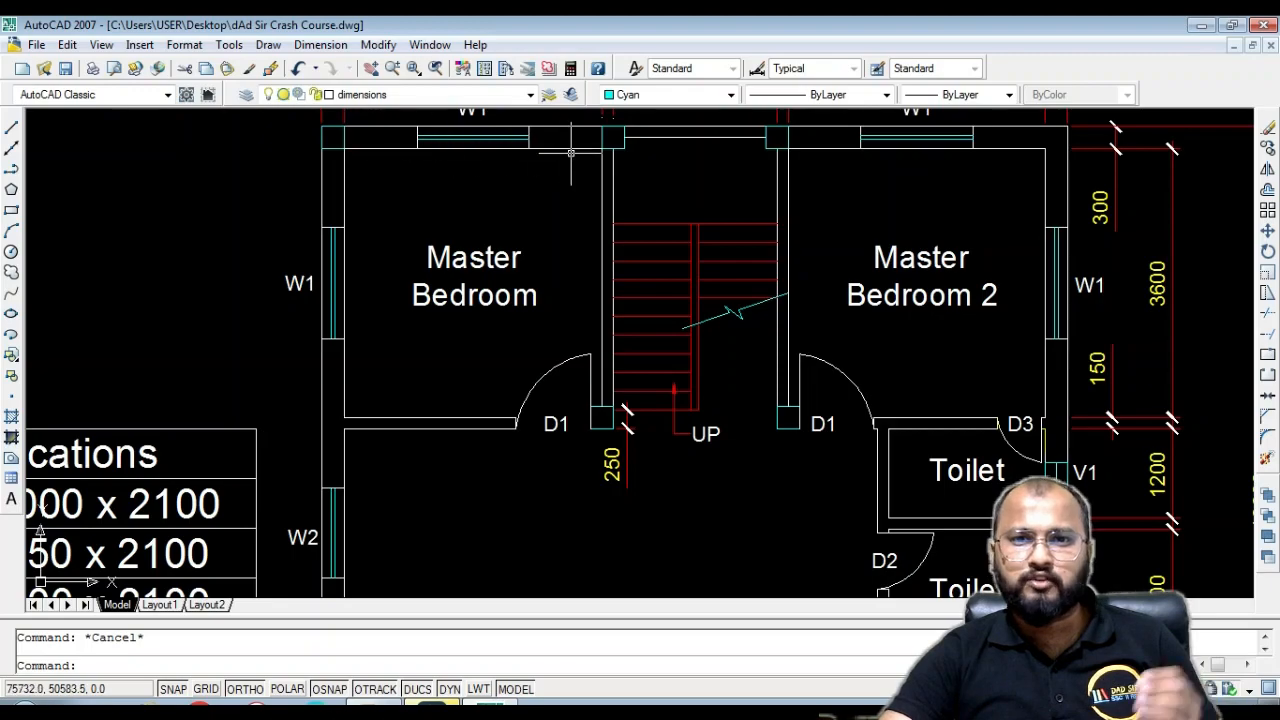
scroll(694, 240, up, 5)
click(716, 237)
click(702, 238)
text(co)
key(Return)
scroll(637, 240, down, 5)
scroll(703, 256, up, 2)
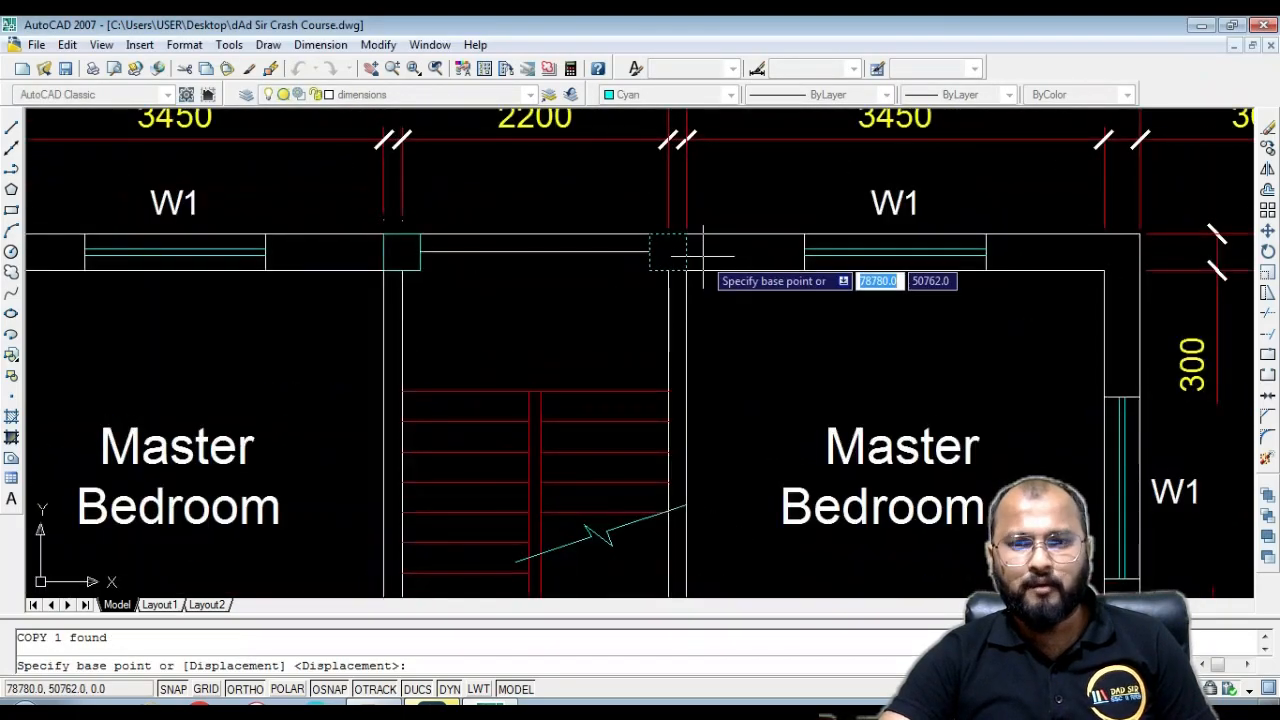
click(686, 234)
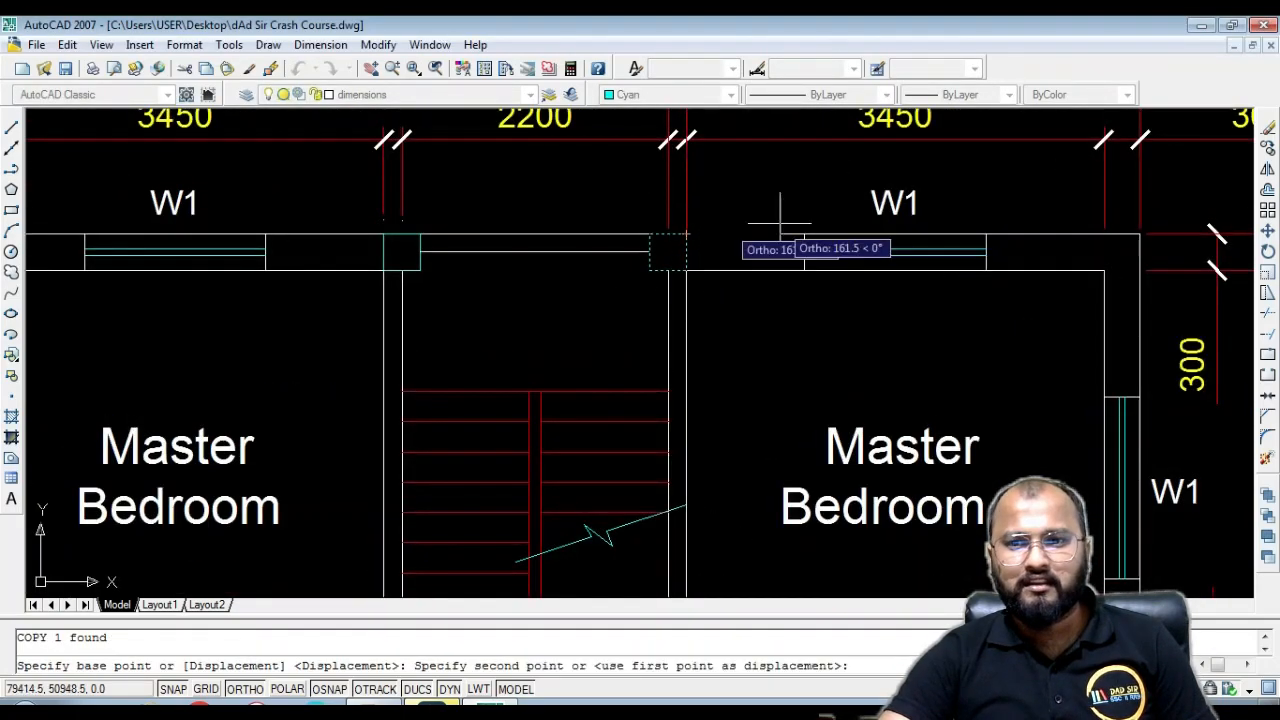
click(1140, 234)
With Ortho off, place a copy of the column on the right outer wall beside door D3
scroll(1140, 234, down, 5)
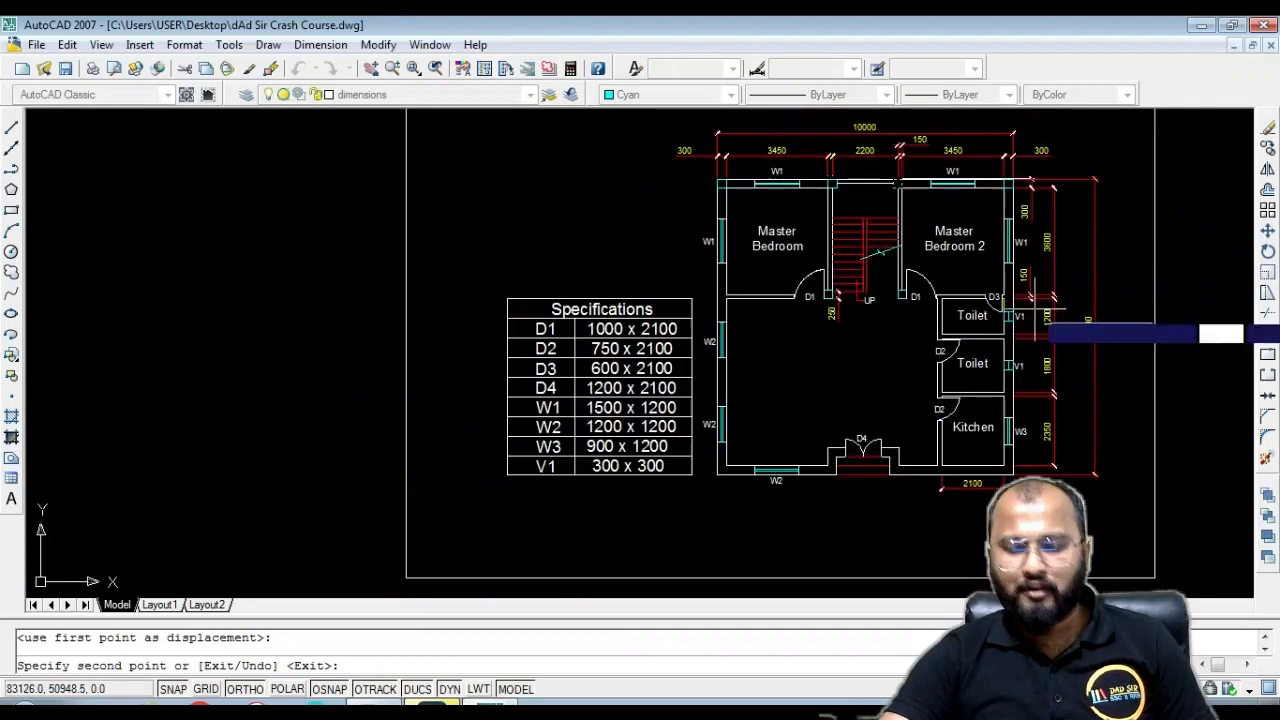
key(F8)
scroll(1010, 287, up, 6)
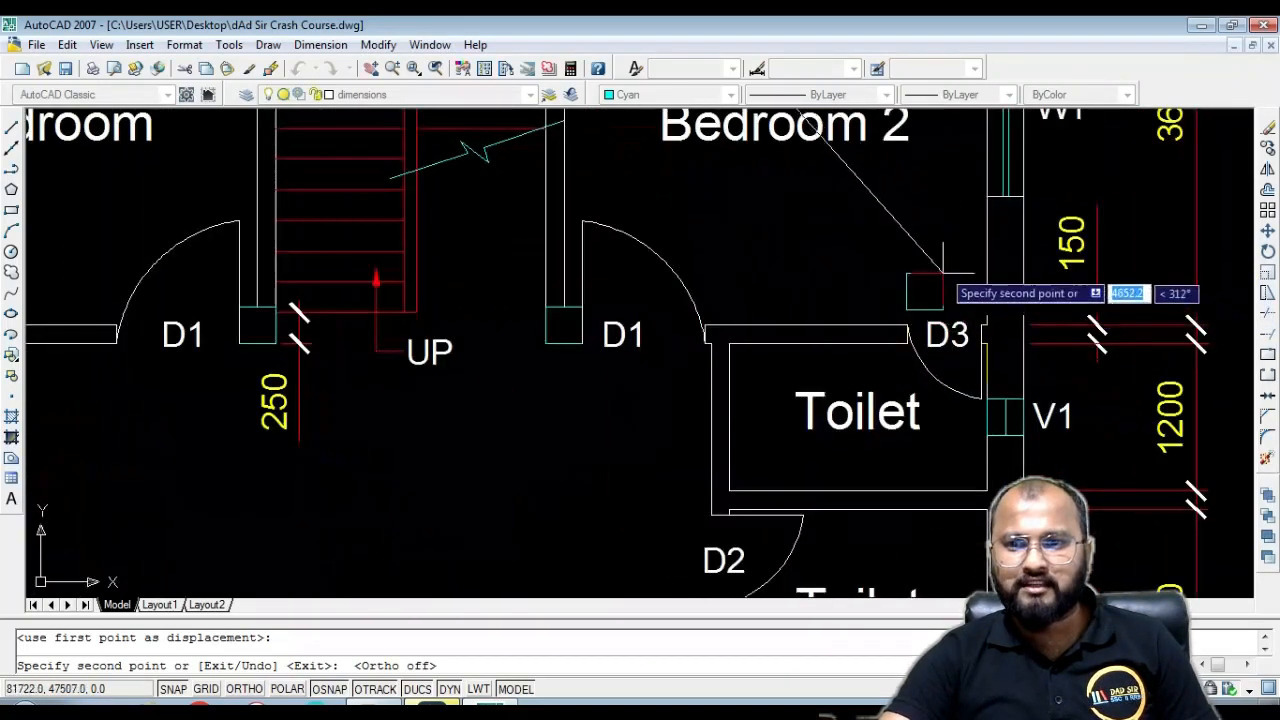
scroll(900, 260, down, 4)
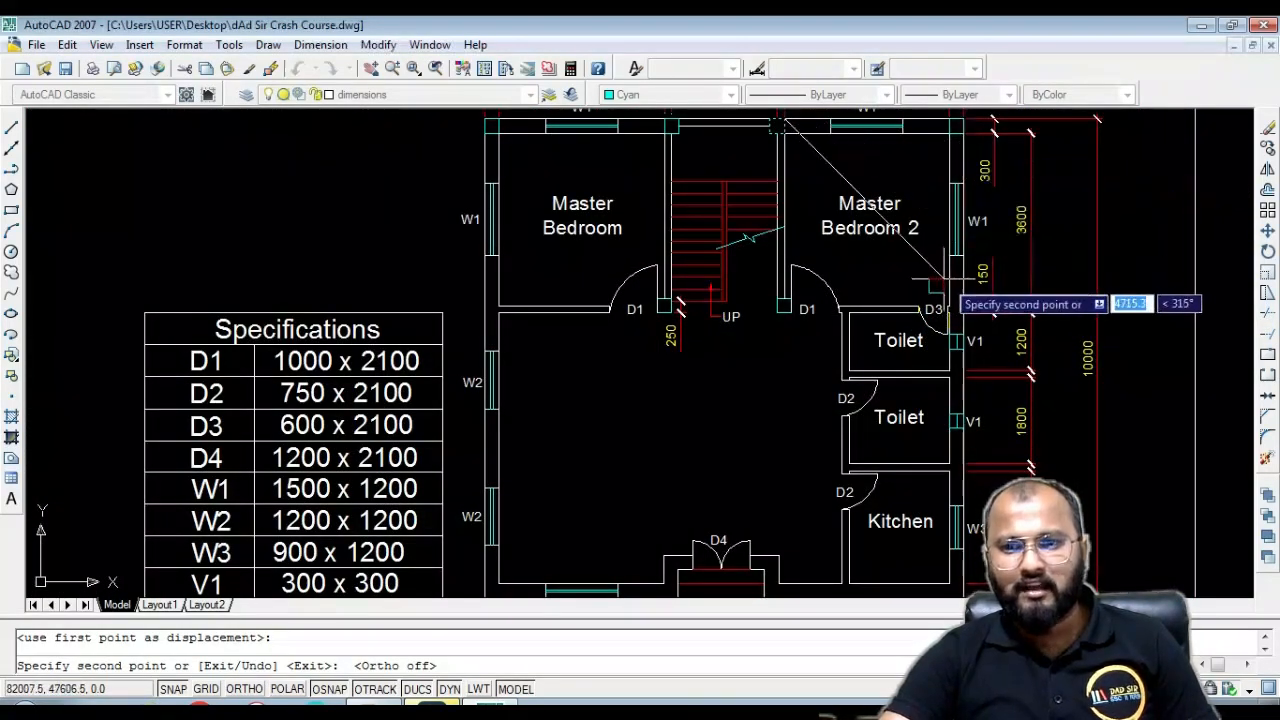
scroll(975, 316, up, 4)
scroll(977, 272, up, 4)
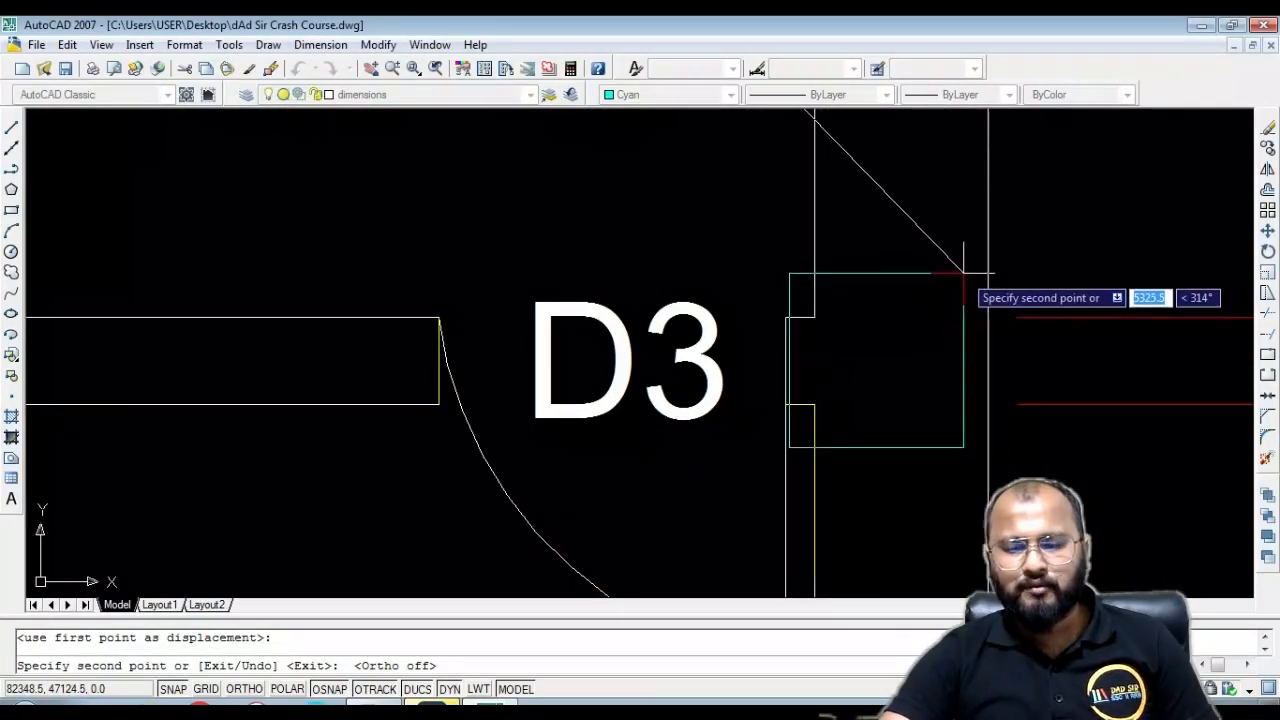
scroll(990, 260, down, 5)
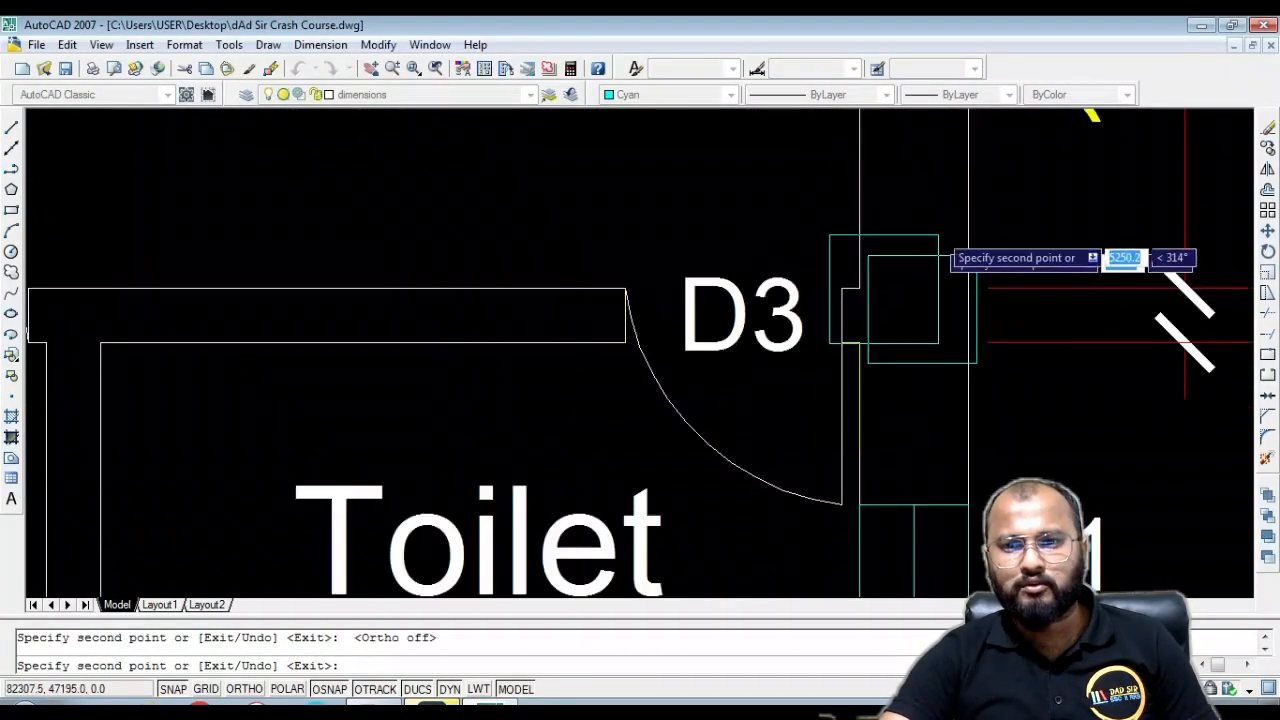
scroll(938, 254, up, 5)
scroll(938, 254, down, 4)
scroll(912, 330, up, 5)
scroll(969, 274, down, 3)
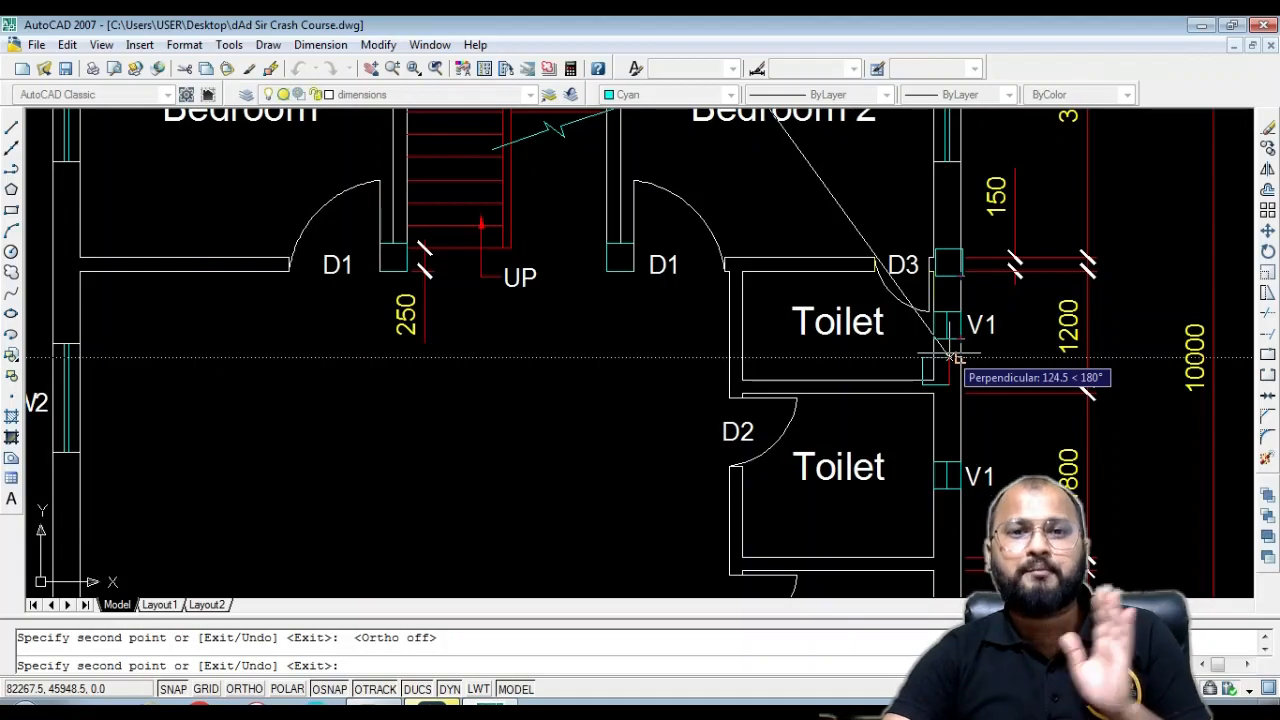
Place another column copy on the right outer wall at the junction with the partition between the lower Toilet and Kitchen
scroll(745, 390, down, 3)
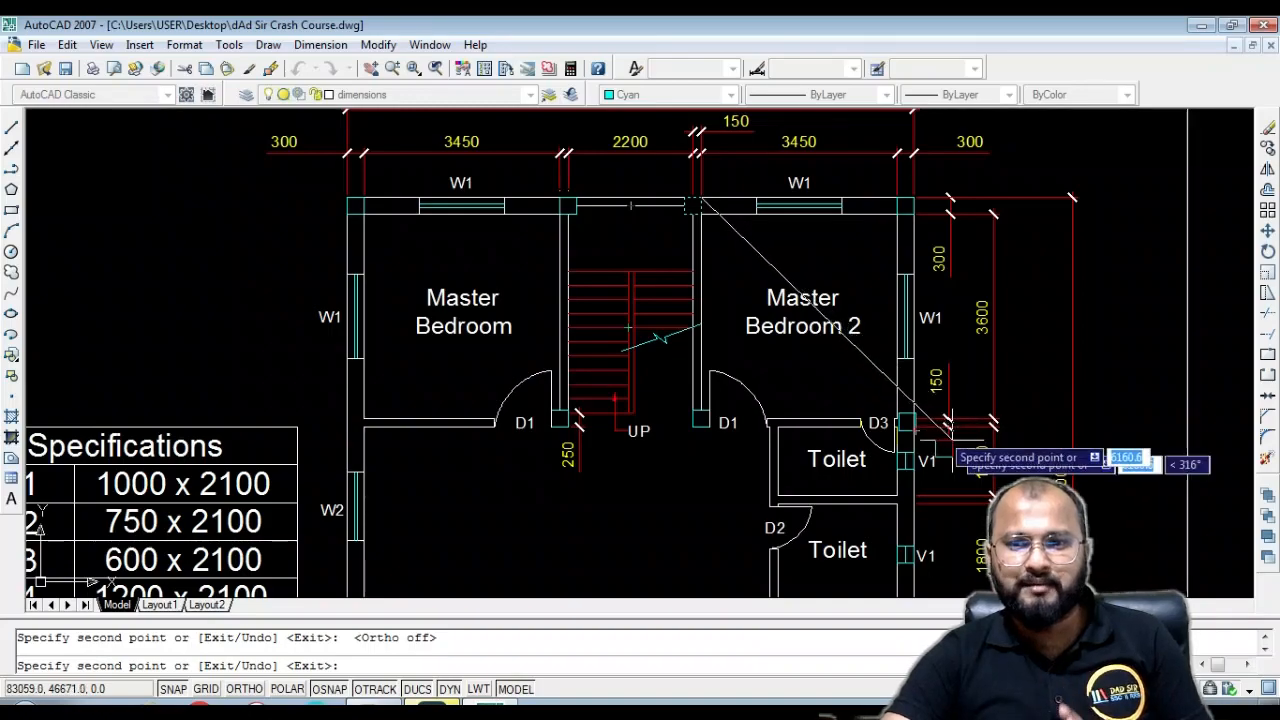
middle_drag(1095, 585, 945, 440)
scroll(832, 361, up, 2)
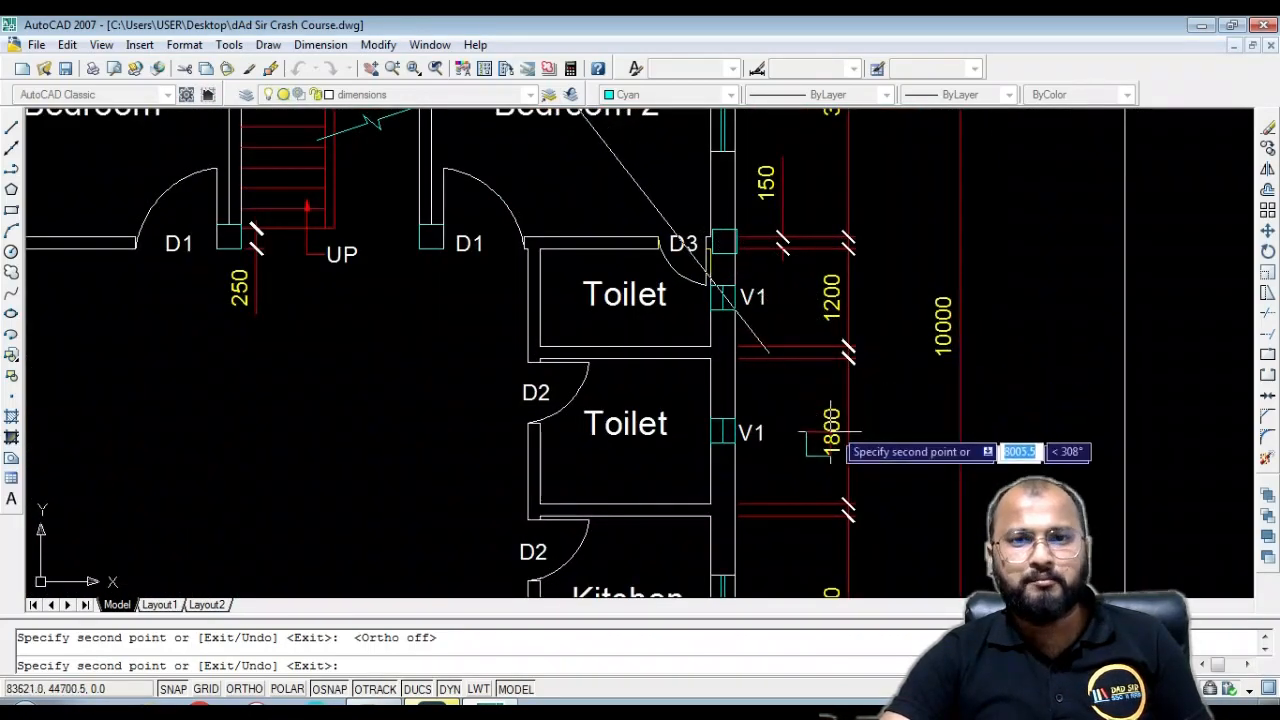
middle_drag(829, 434, 896, 265)
scroll(905, 280, down, 2)
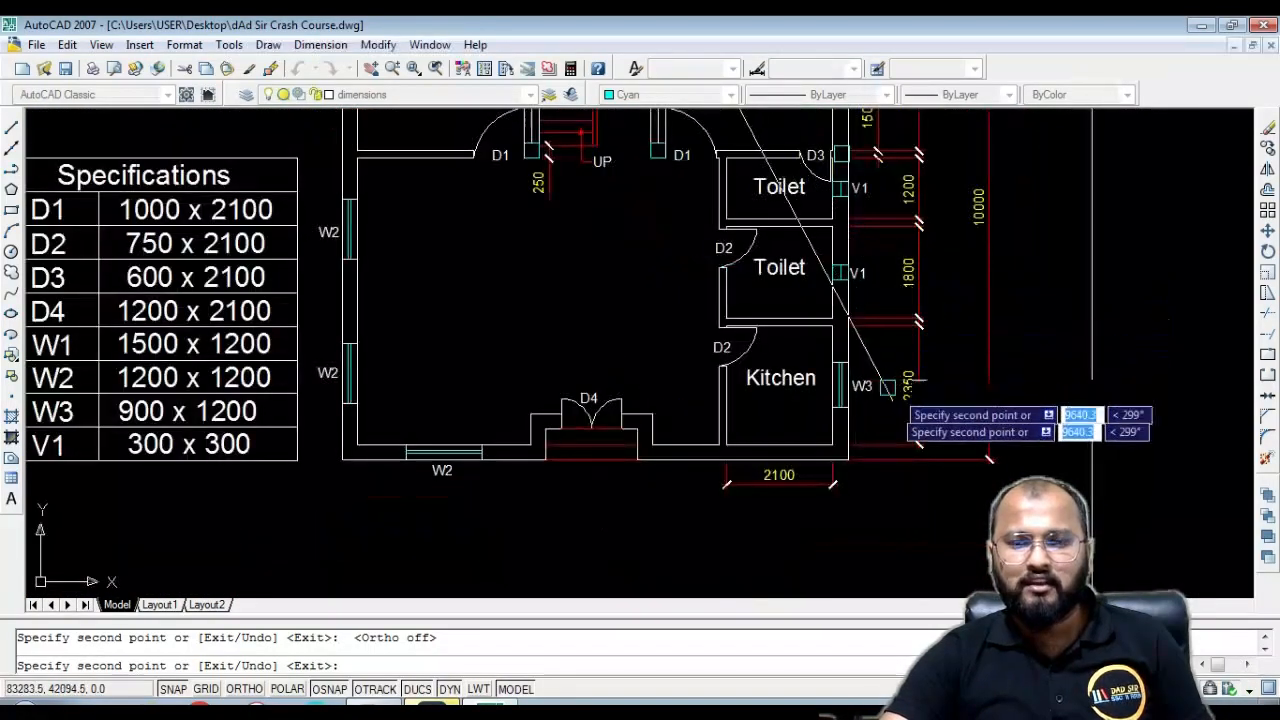
scroll(851, 280, up, 5)
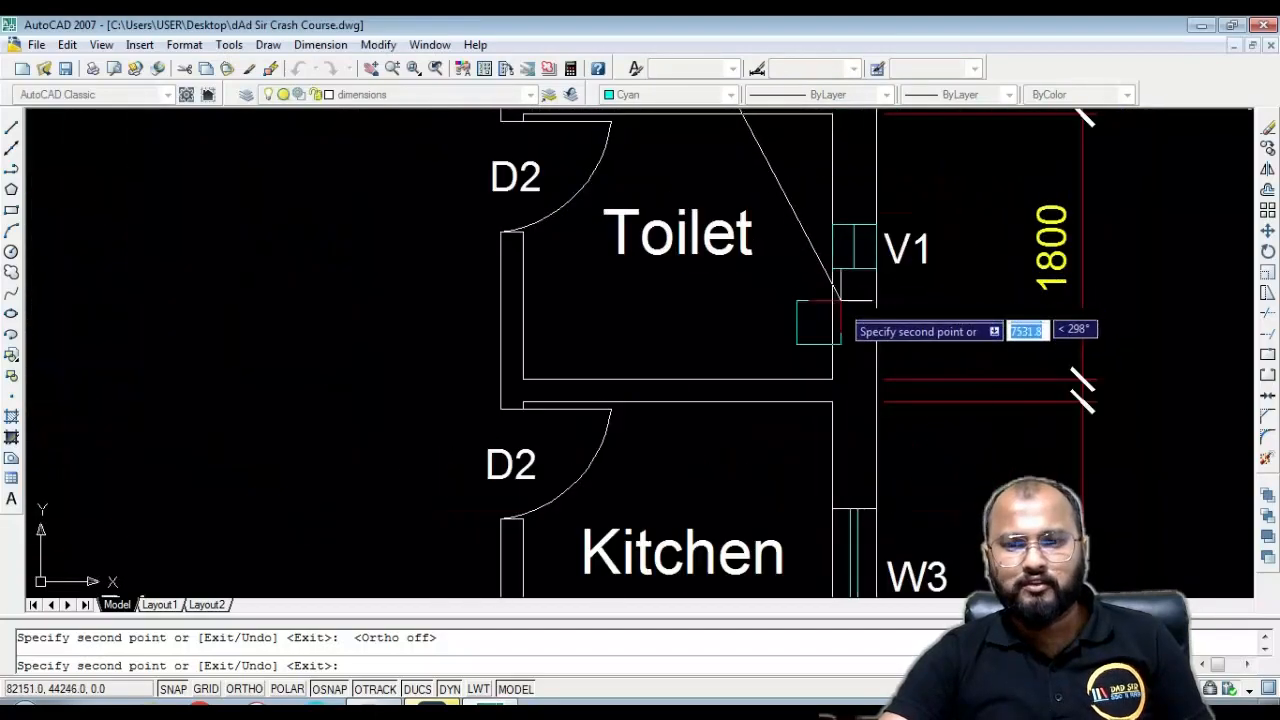
click(876, 362)
Place column copies at the plan's lower-right outer corner and at the wall corner right of the D4 entrance
scroll(911, 297, down, 1)
middle_drag(918, 386, 977, 197)
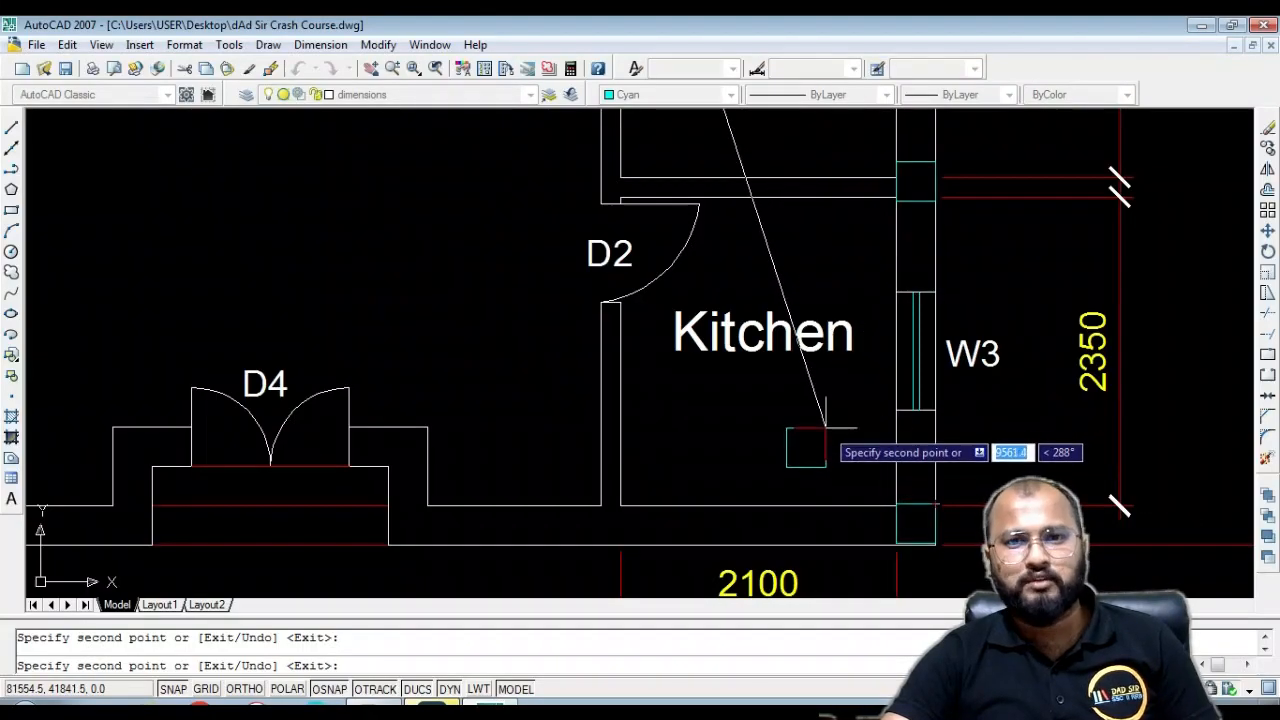
scroll(825, 430, down, 5)
scroll(860, 440, up, 7)
scroll(880, 490, down, 4)
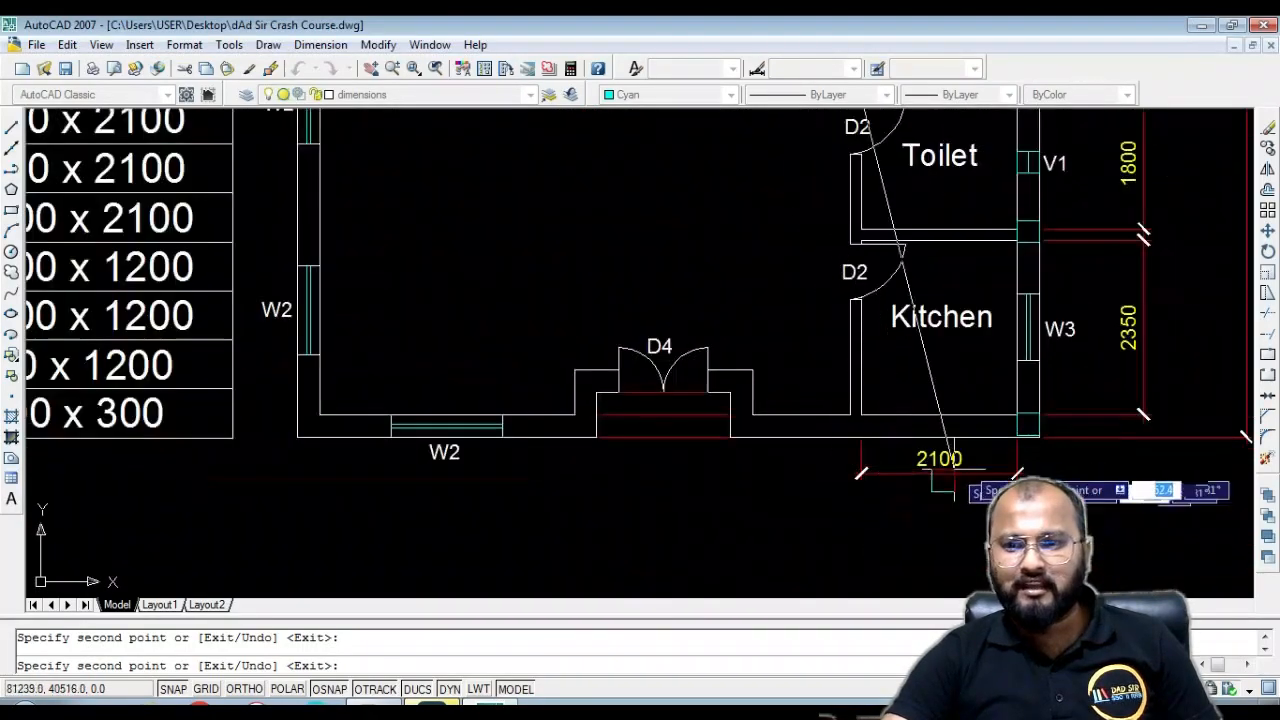
scroll(857, 474, up, 5)
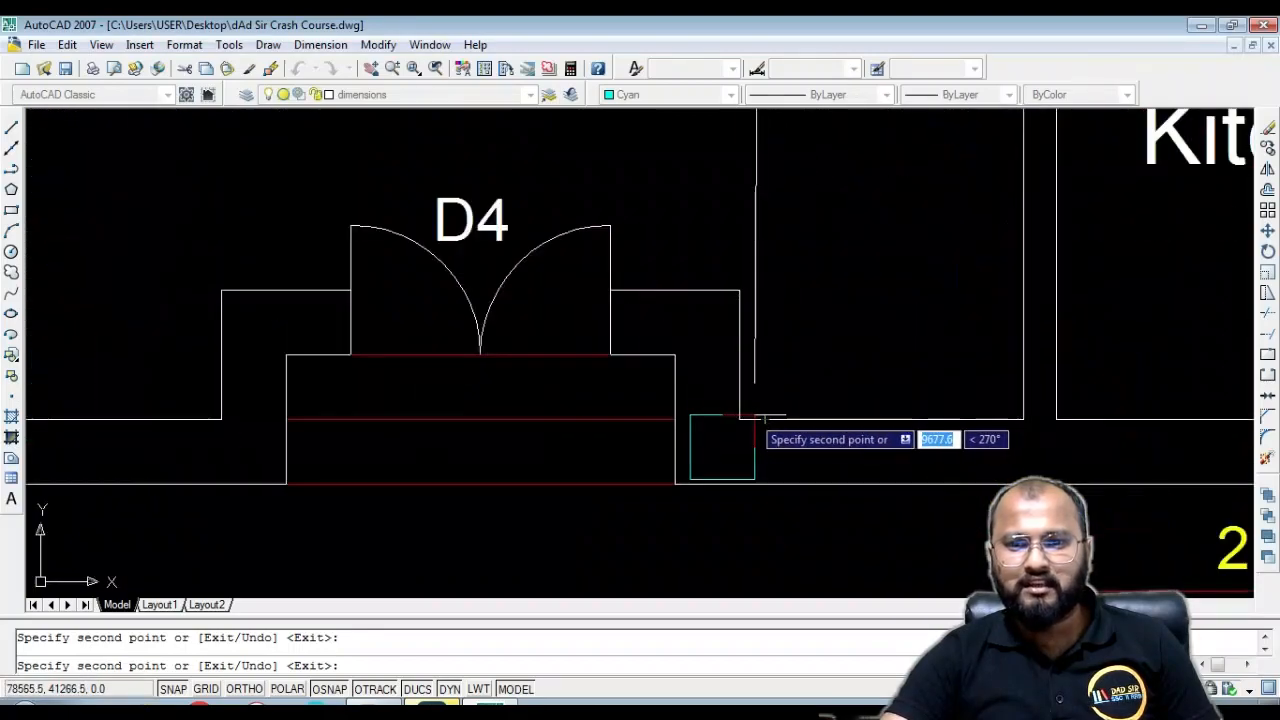
Place column copies at the plan's lower-left outer corner and left of the D4 entrance, and end the copying
scroll(739, 419, down, 7)
scroll(786, 394, up, 2)
scroll(811, 380, down, 1)
scroll(698, 392, up, 5)
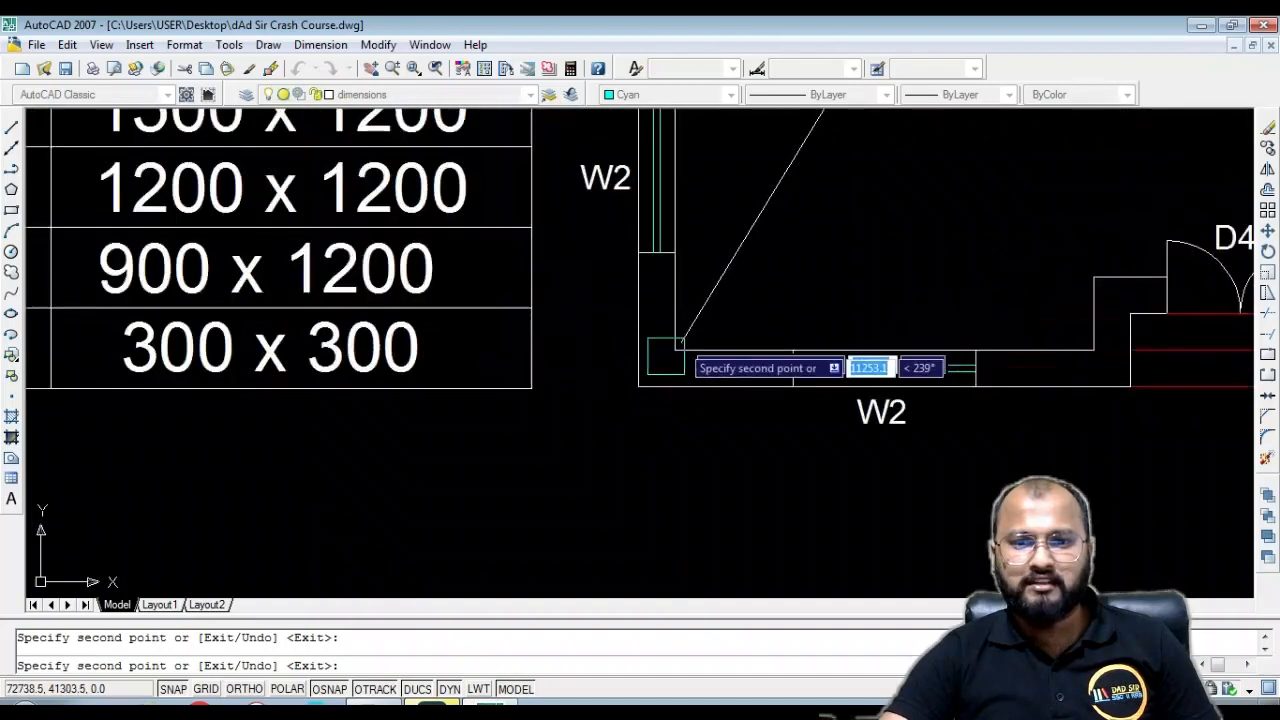
scroll(660, 390, down, 2)
scroll(640, 390, up, 6)
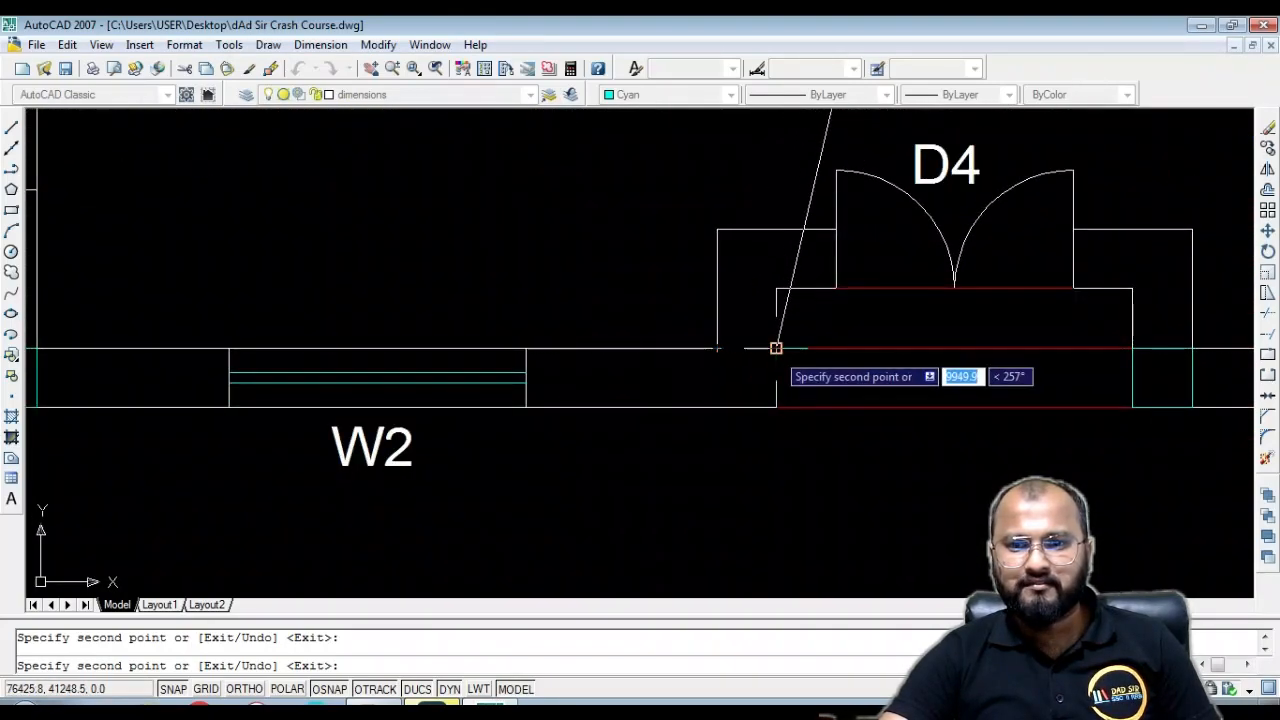
scroll(735, 352, down, 6)
key(Escape)
Copy the upper-left corner column by its upper-right corner to the junction of Master Bedroom's lower wall and the left outer wall
scroll(722, 356, down, 5)
scroll(723, 349, up, 7)
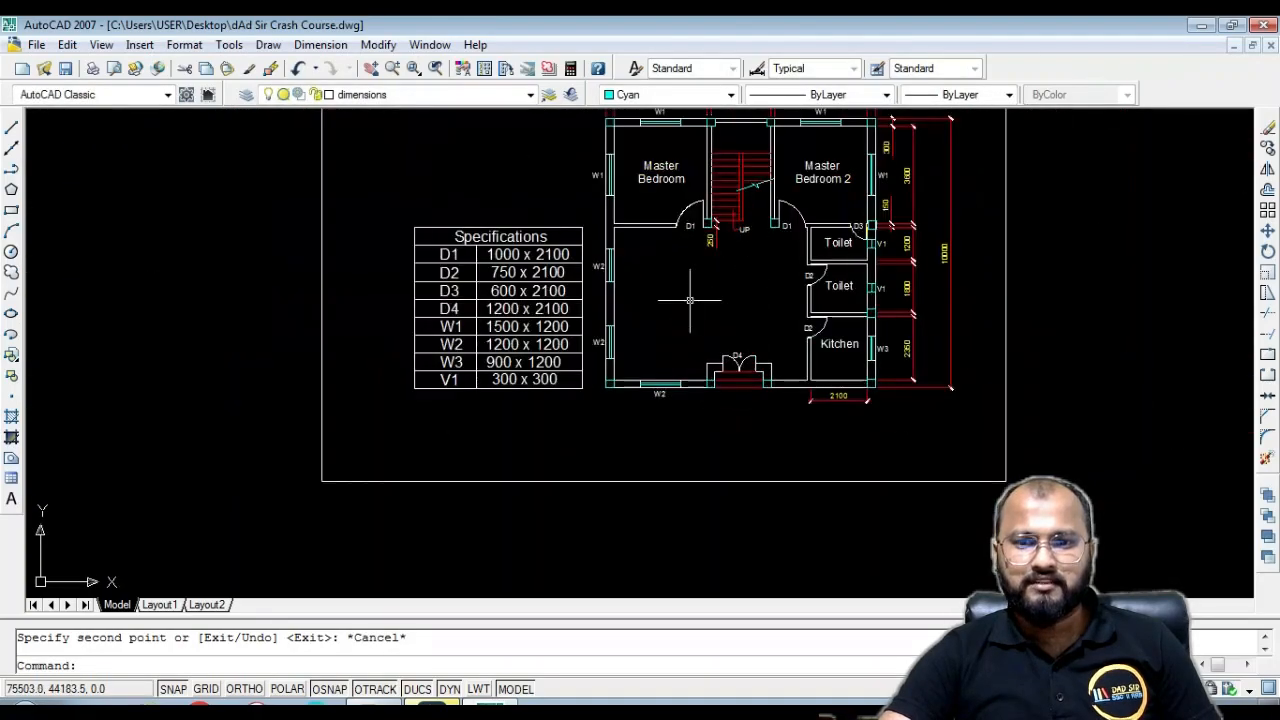
middle_drag(659, 302, 688, 378)
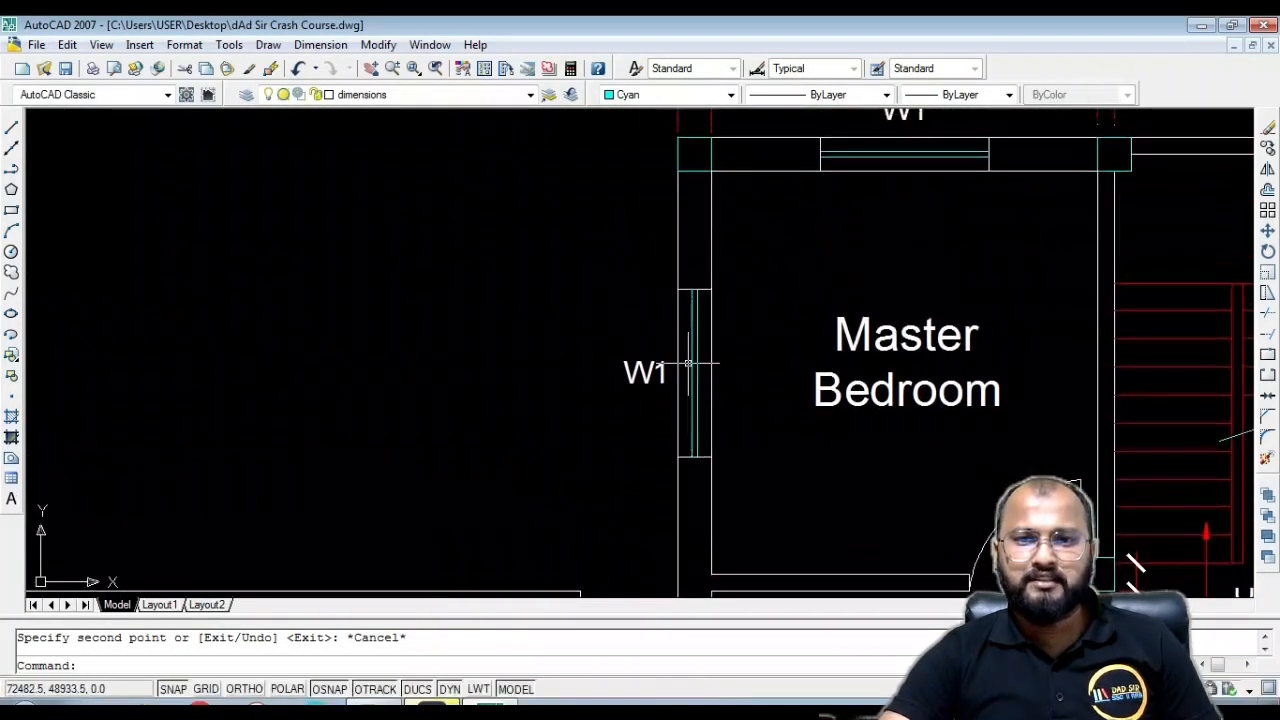
click(694, 168)
text(co)
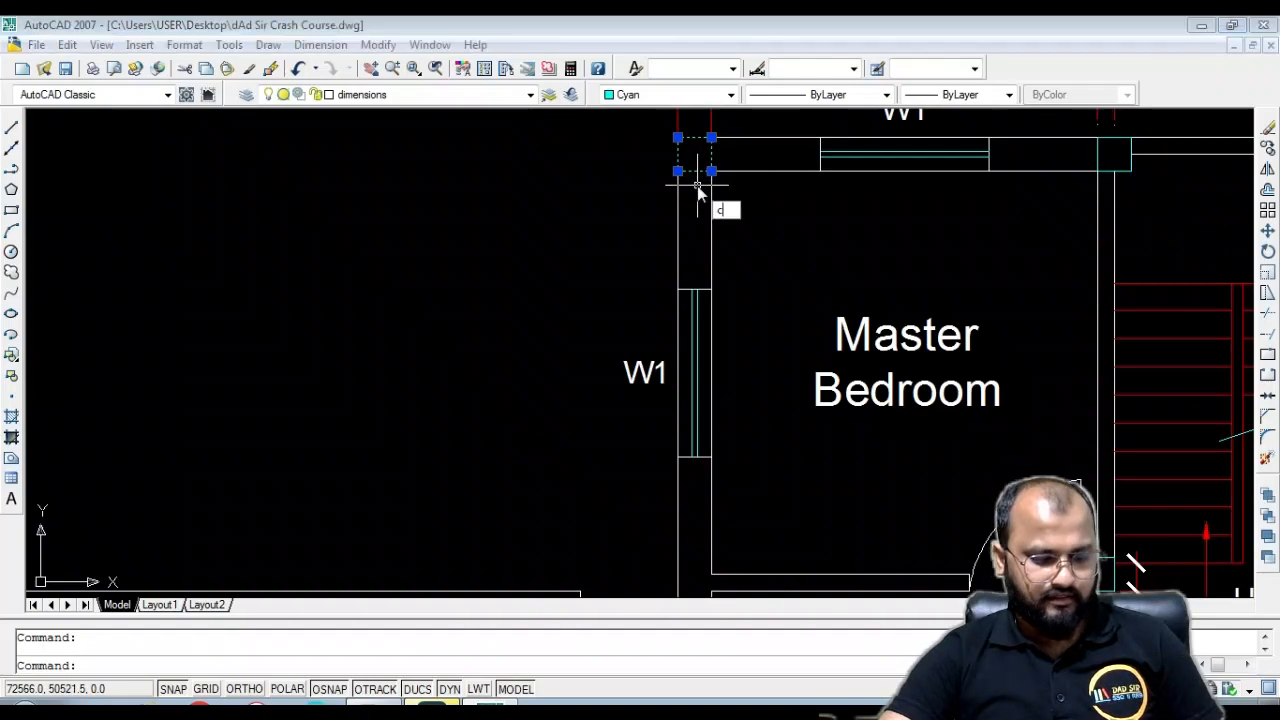
key(Return)
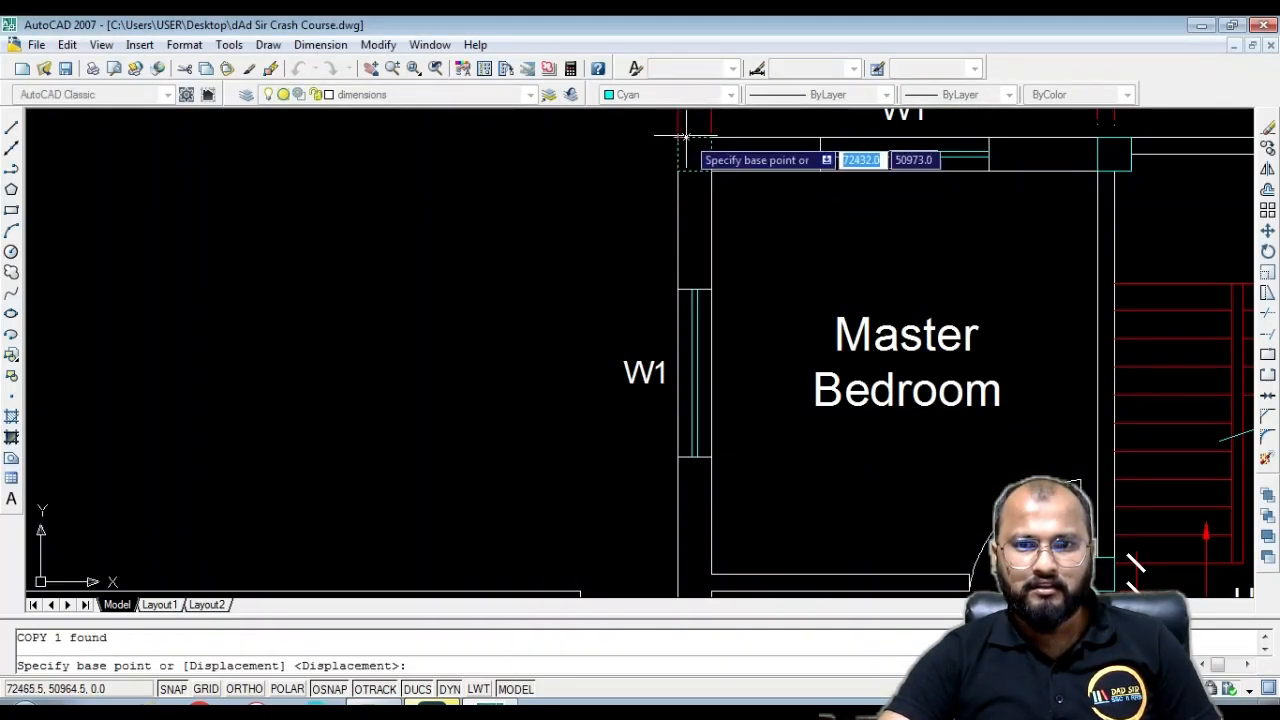
click(711, 137)
scroll(709, 142, down, 6)
scroll(714, 305, up, 7)
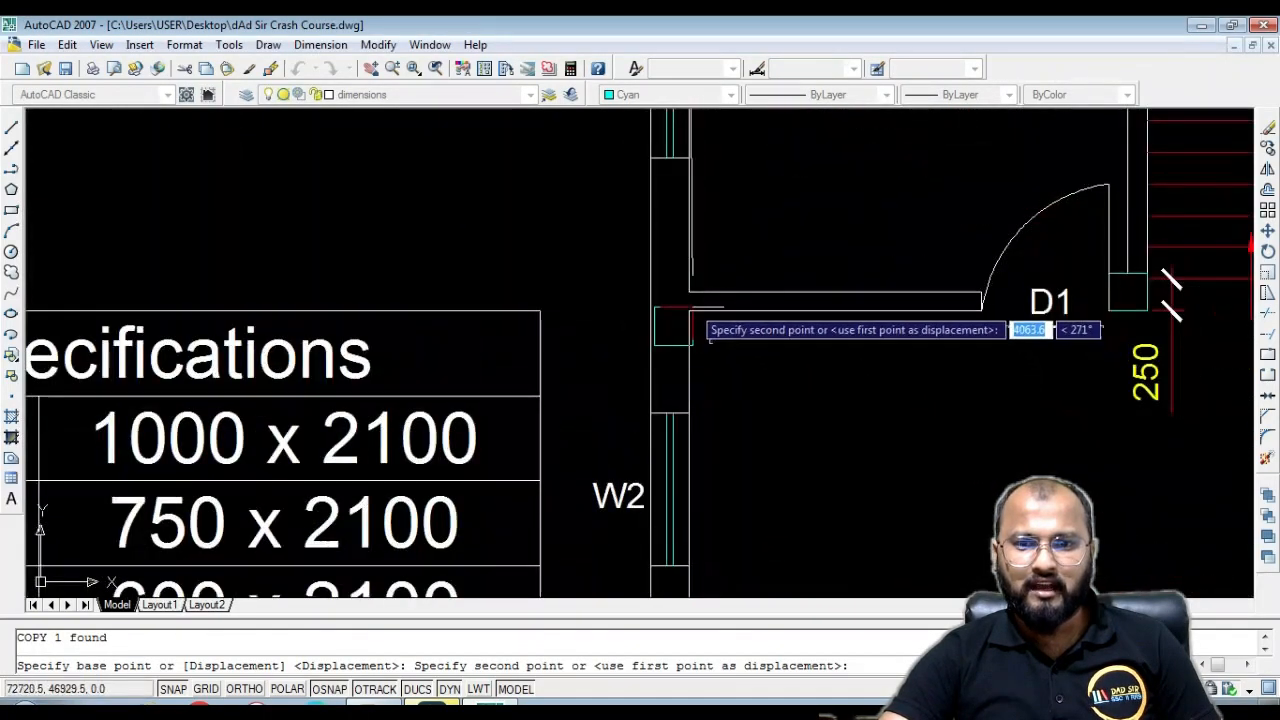
click(689, 291)
Place another column copy on the left outer wall between the two W2 windows
scroll(716, 203, down, 6)
scroll(718, 193, down, 2)
scroll(695, 215, up, 3)
scroll(716, 234, down, 2)
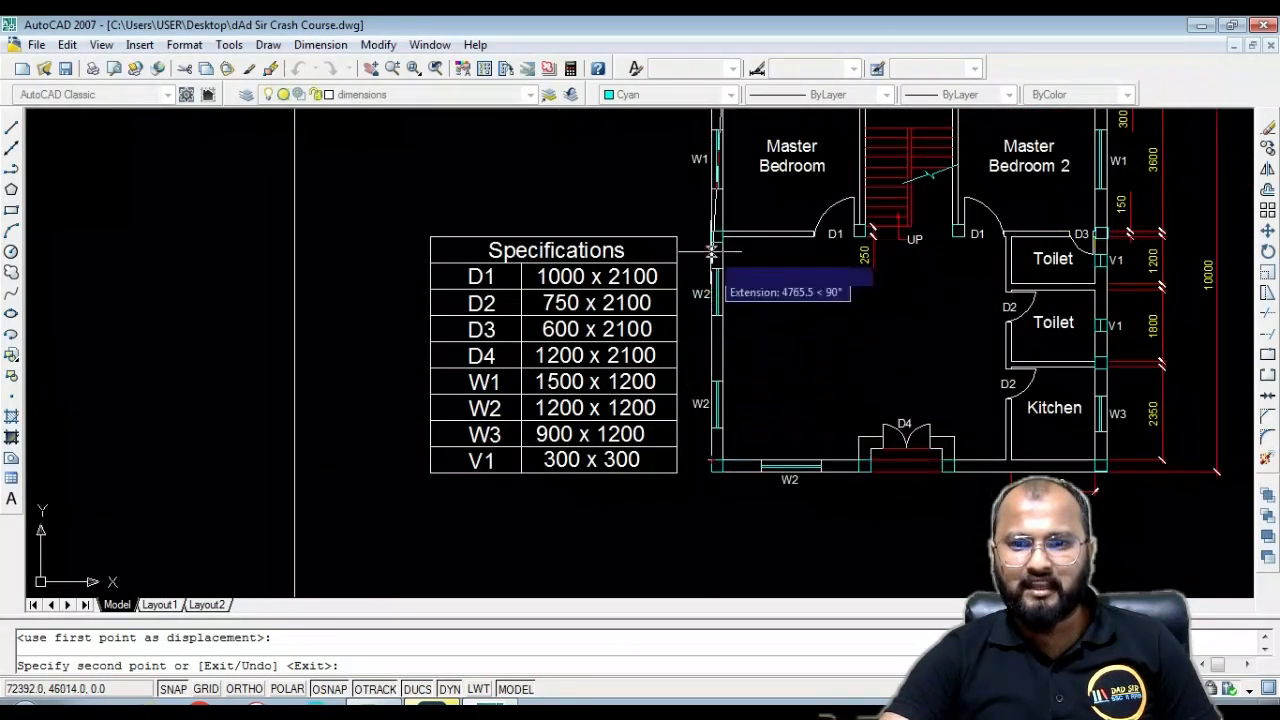
scroll(720, 280, up, 6)
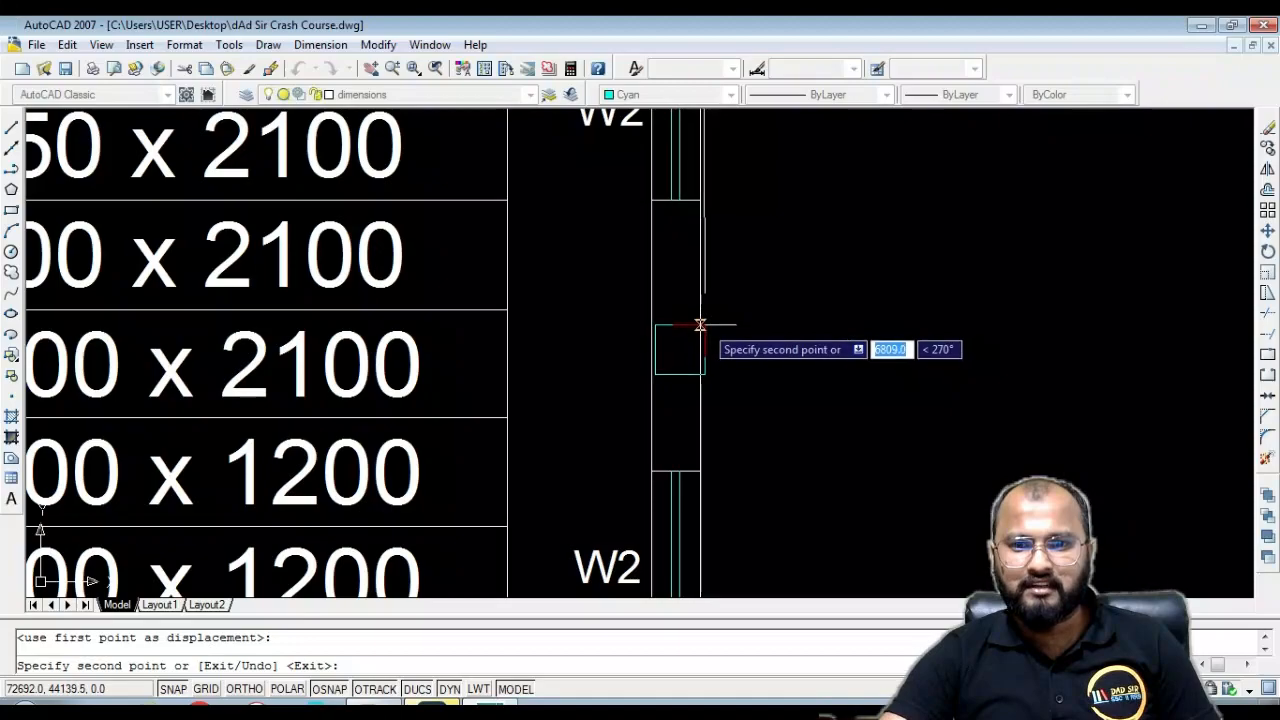
click(697, 337)
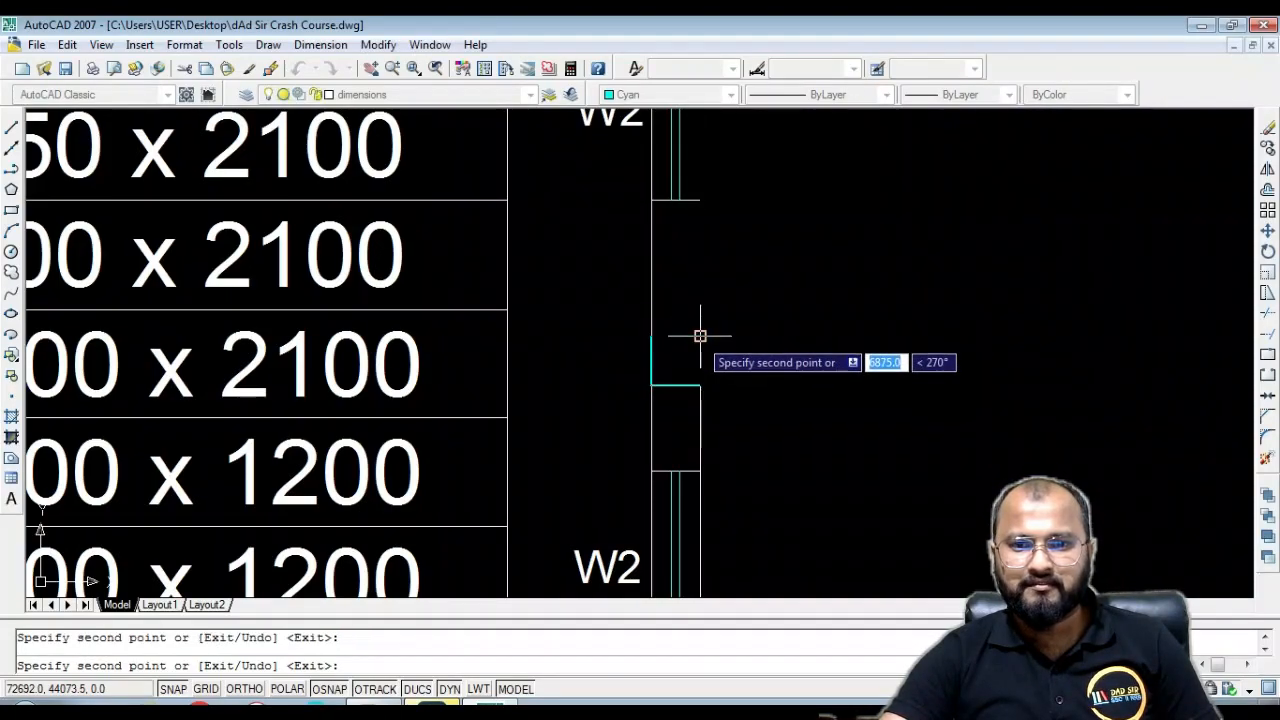
Place a column copy at the inner corner of the Toilet and Kitchen walls above the Kitchen's D2 door and finish copying
scroll(697, 335, down, 5)
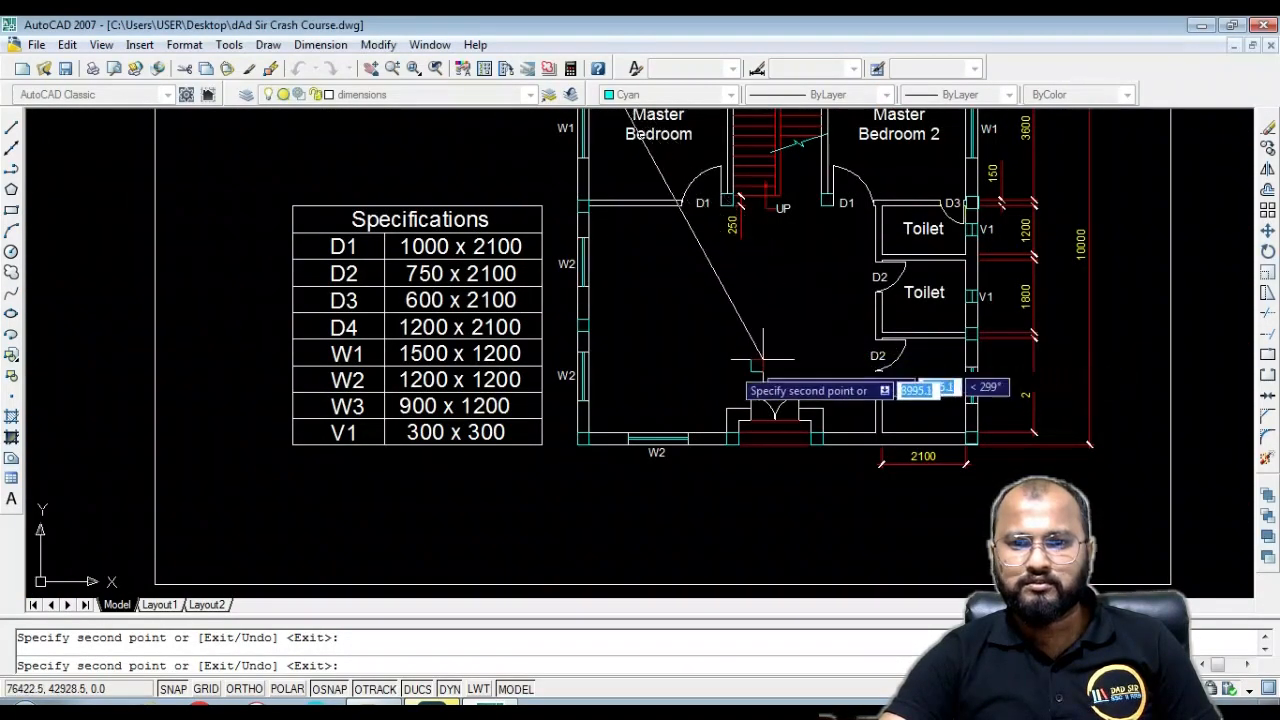
scroll(860, 335, up, 4)
scroll(812, 341, down, 4)
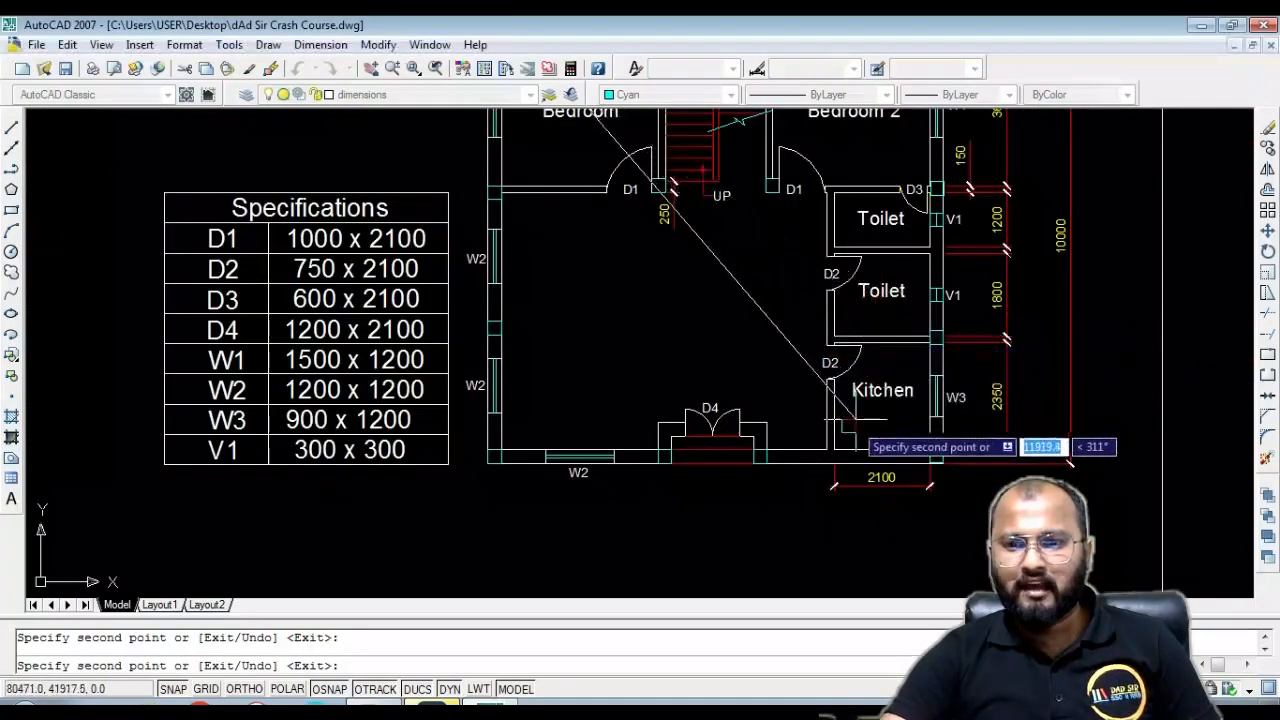
scroll(855, 390, up, 6)
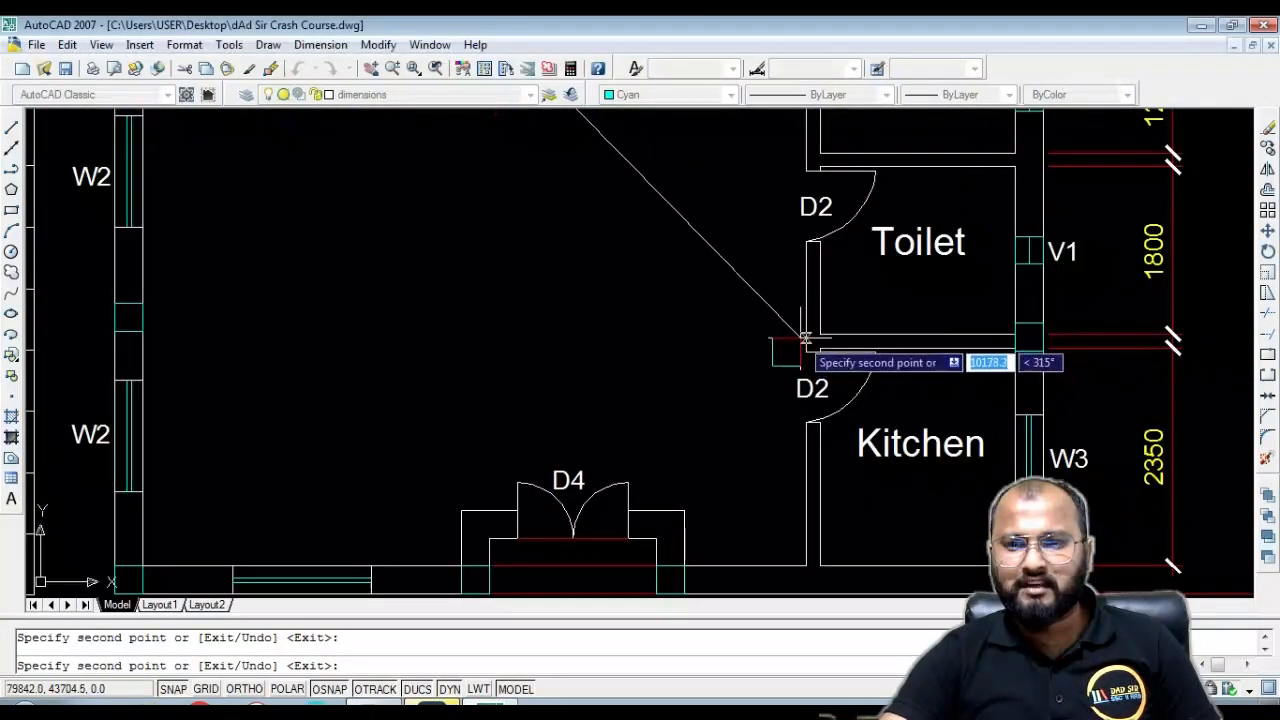
scroll(870, 292, down, 4)
scroll(871, 294, up, 5)
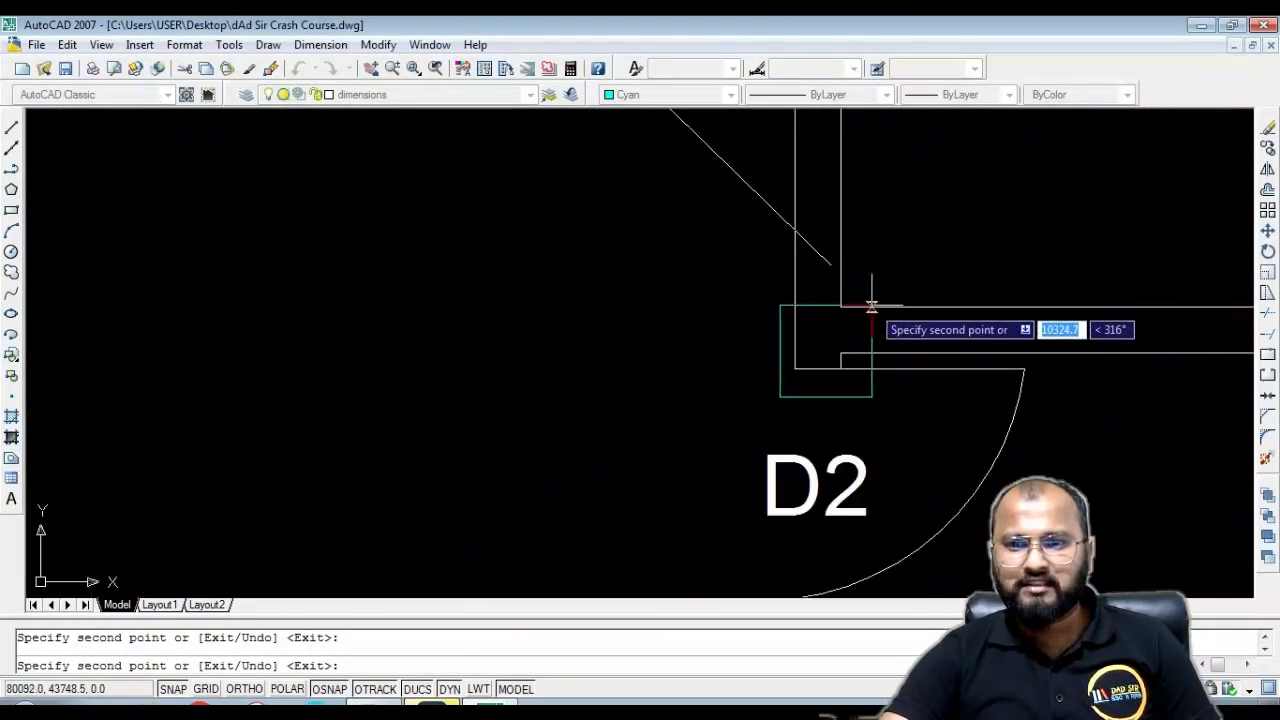
scroll(877, 265, down, 3)
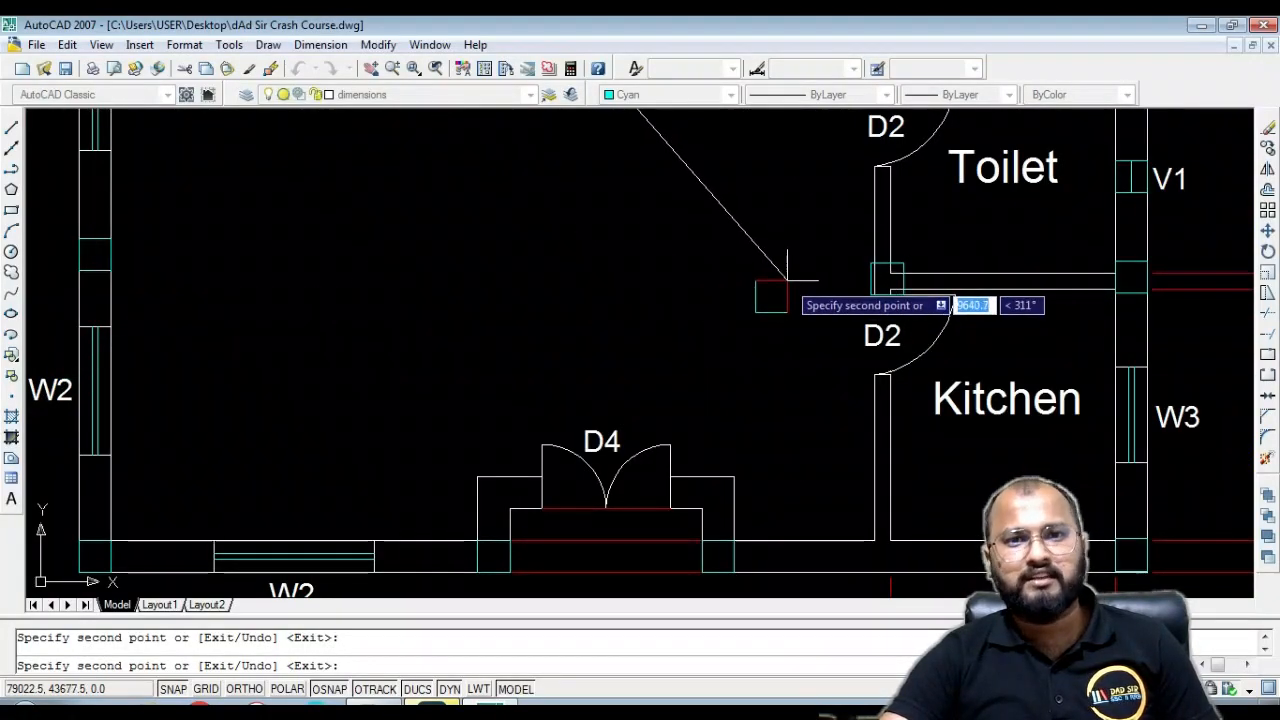
key(Return)
Check the placed columns at the outer corners, staircase walls and door D3 against the surrounding walls
scroll(825, 335, down, 4)
middle_drag(814, 347, 824, 402)
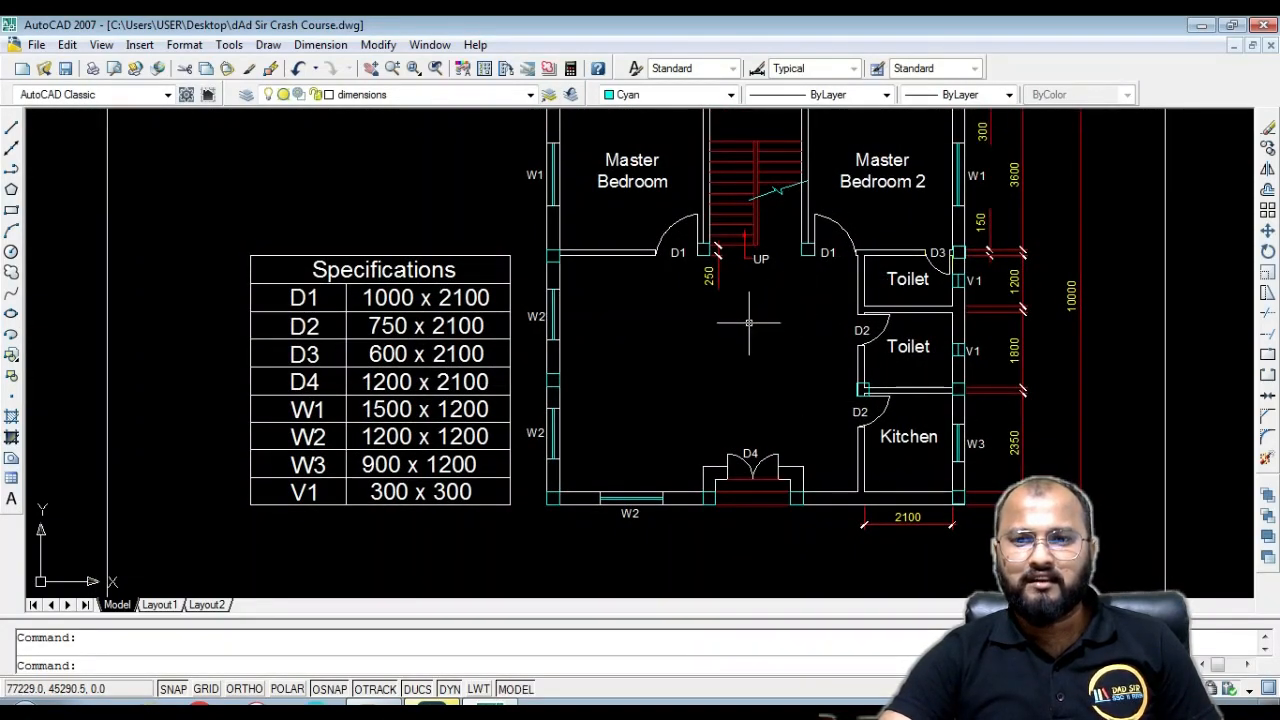
middle_drag(749, 322, 686, 363)
scroll(651, 360, down, 2)
scroll(672, 230, up, 5)
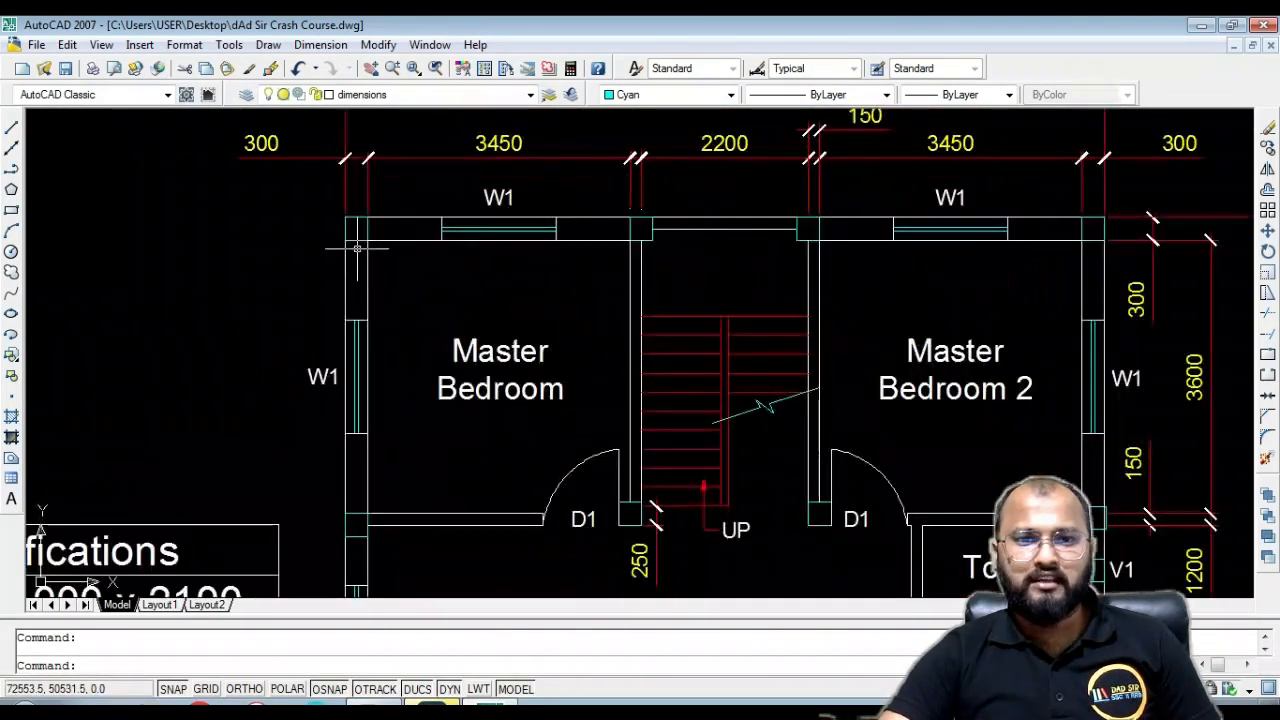
scroll(810, 236, up, 4)
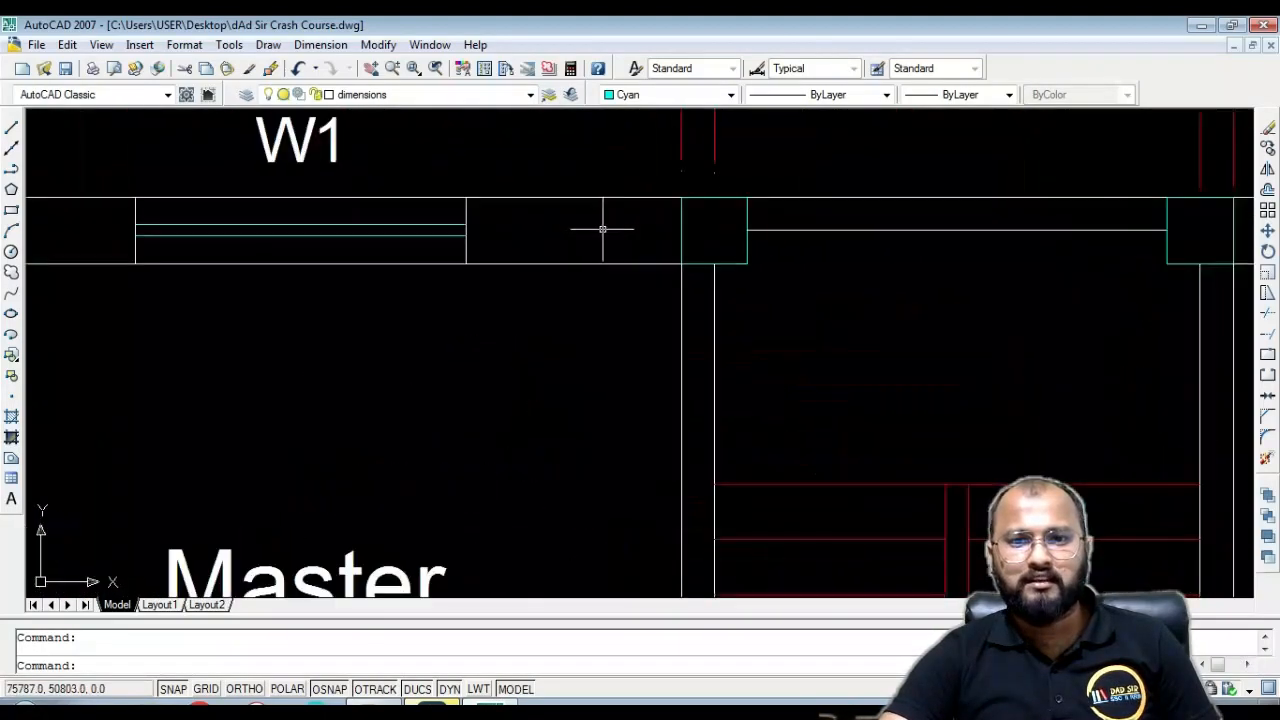
scroll(578, 245, down, 3)
scroll(658, 274, down, 3)
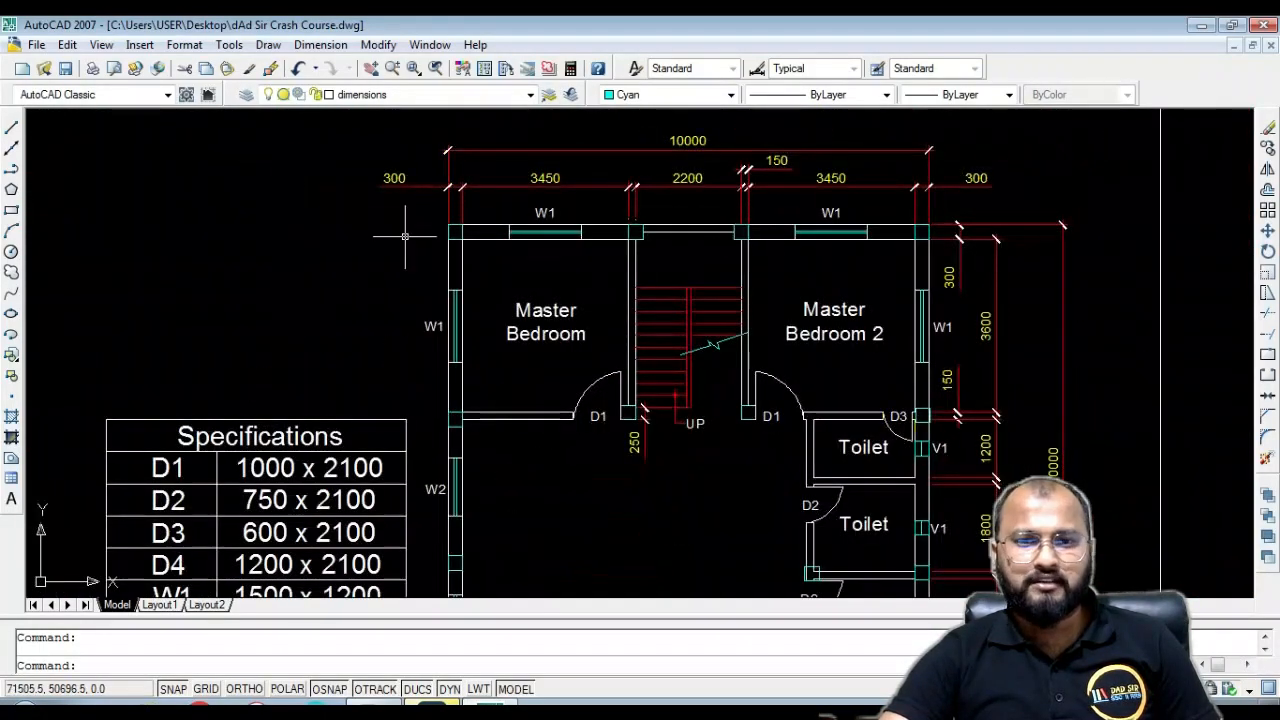
scroll(557, 245, up, 5)
scroll(190, 224, down, 5)
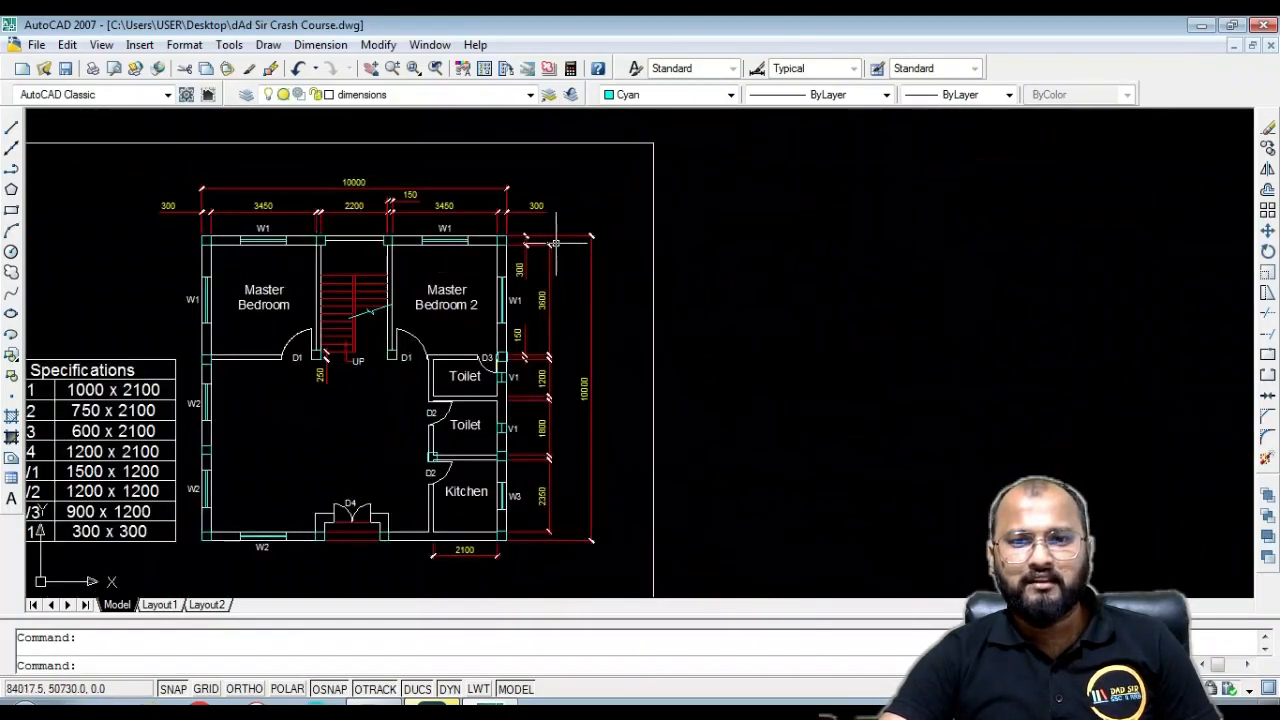
scroll(390, 258, up, 6)
scroll(541, 223, down, 5)
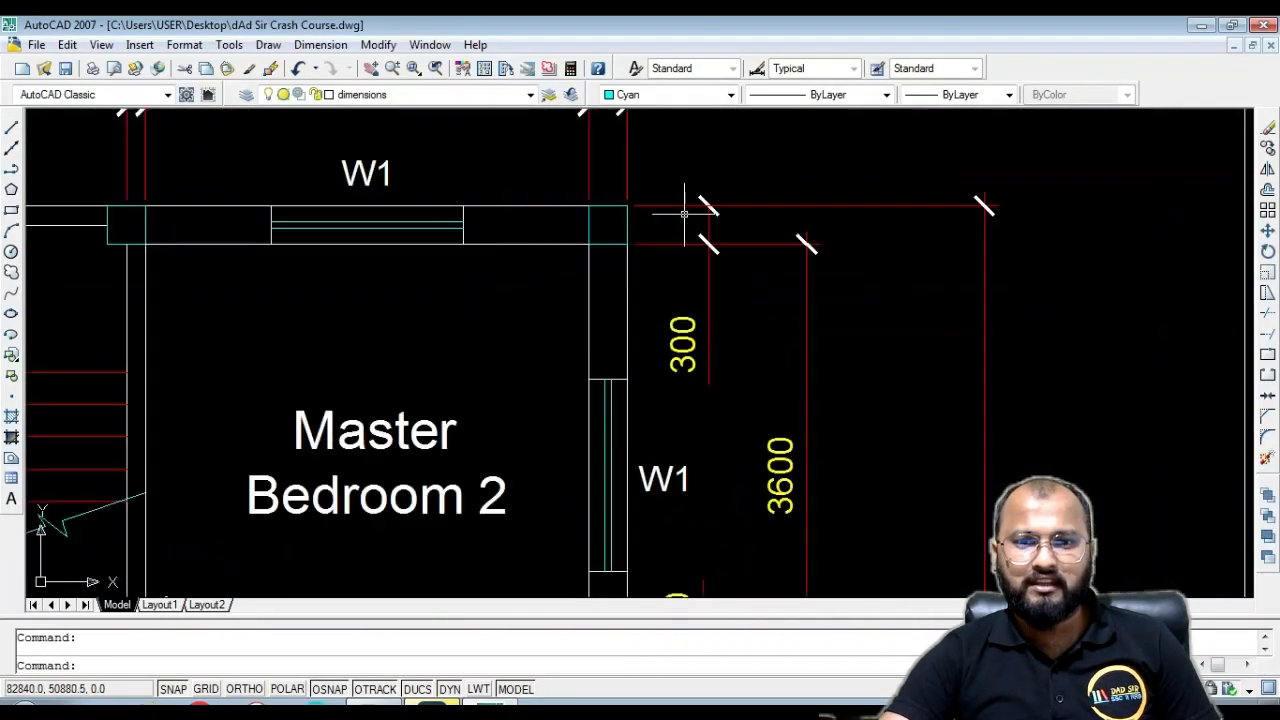
scroll(579, 471, up, 10)
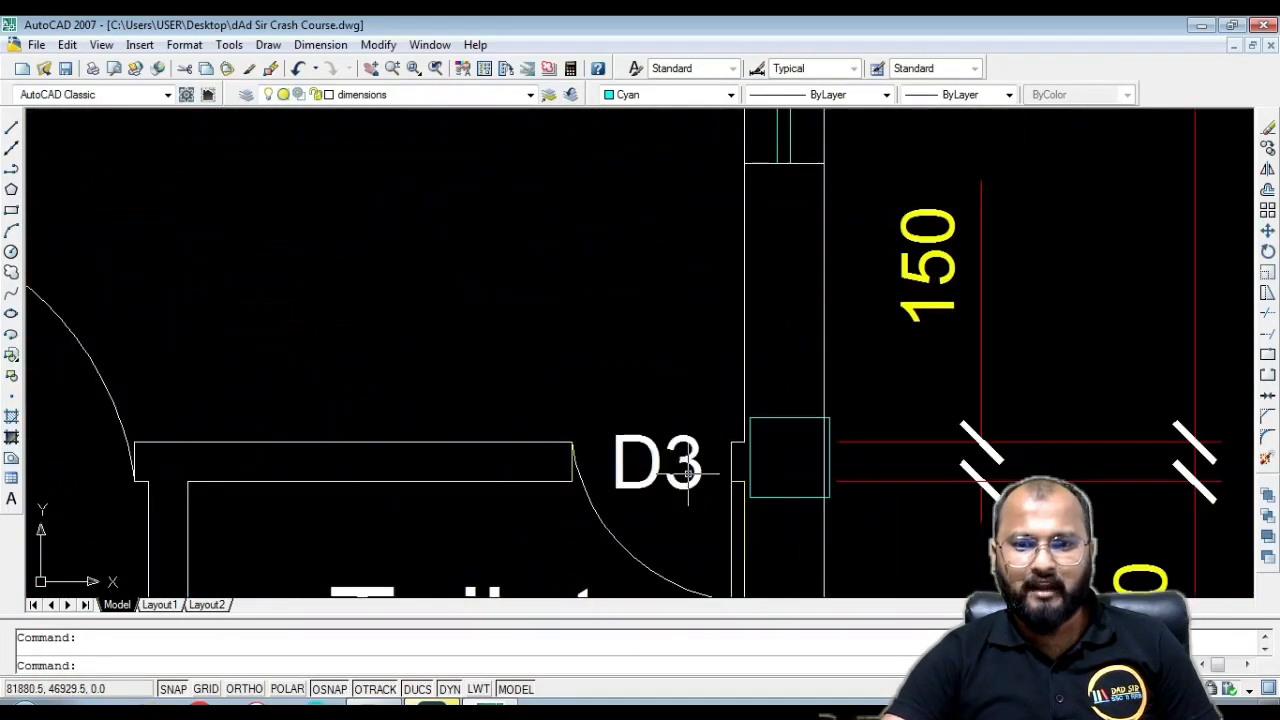
Move the column beside door D3 so its sides align with both faces of the right outer wall
click(728, 316)
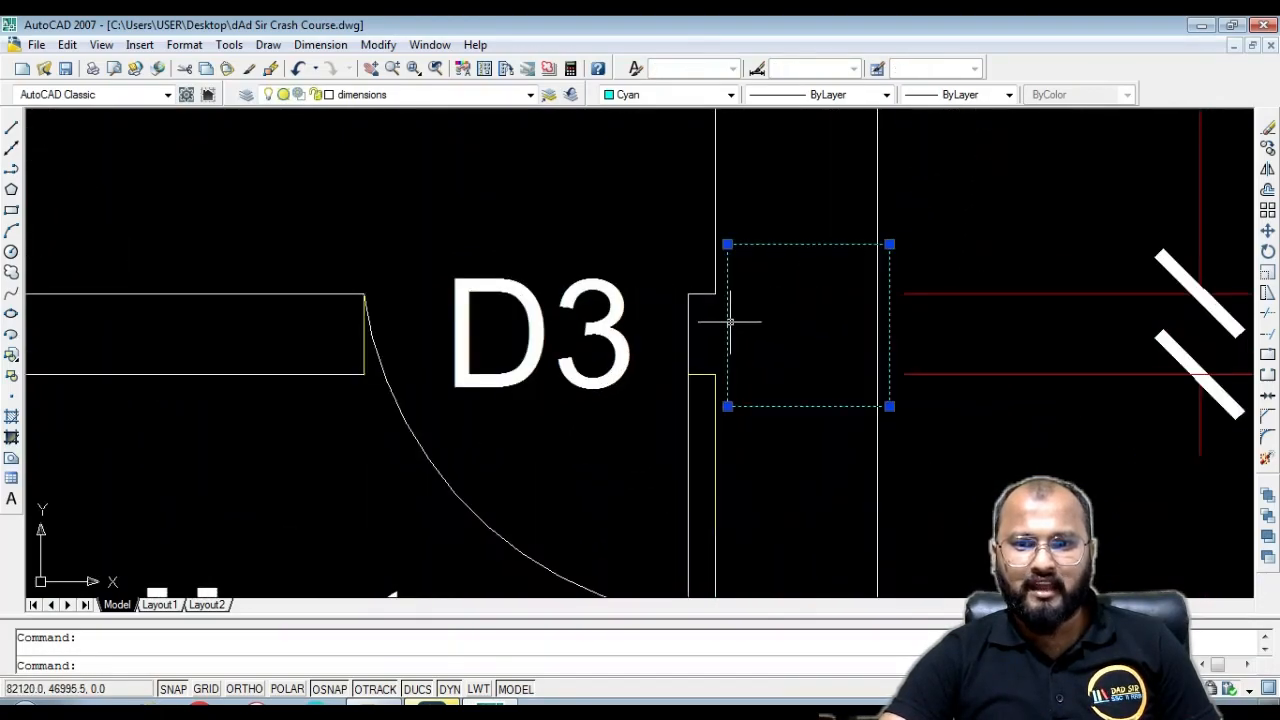
text(m)
key(Return)
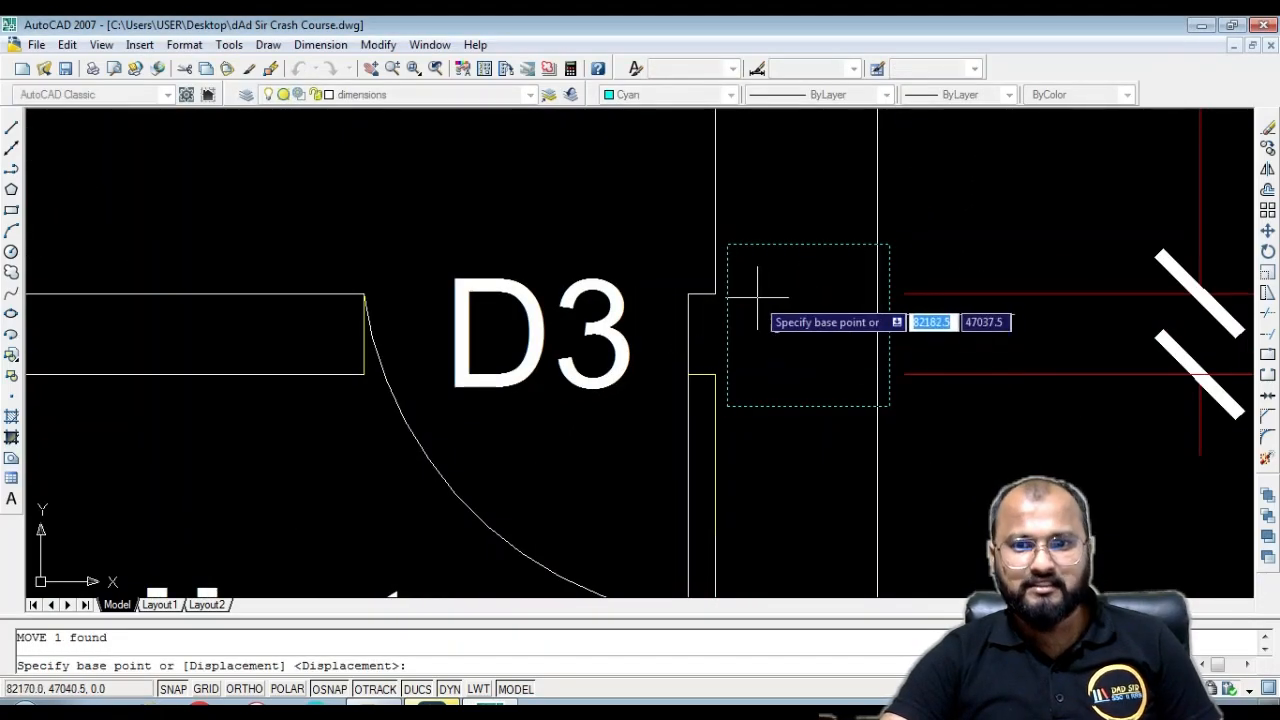
scroll(768, 290, down, 5)
middle_drag(768, 290, 812, 410)
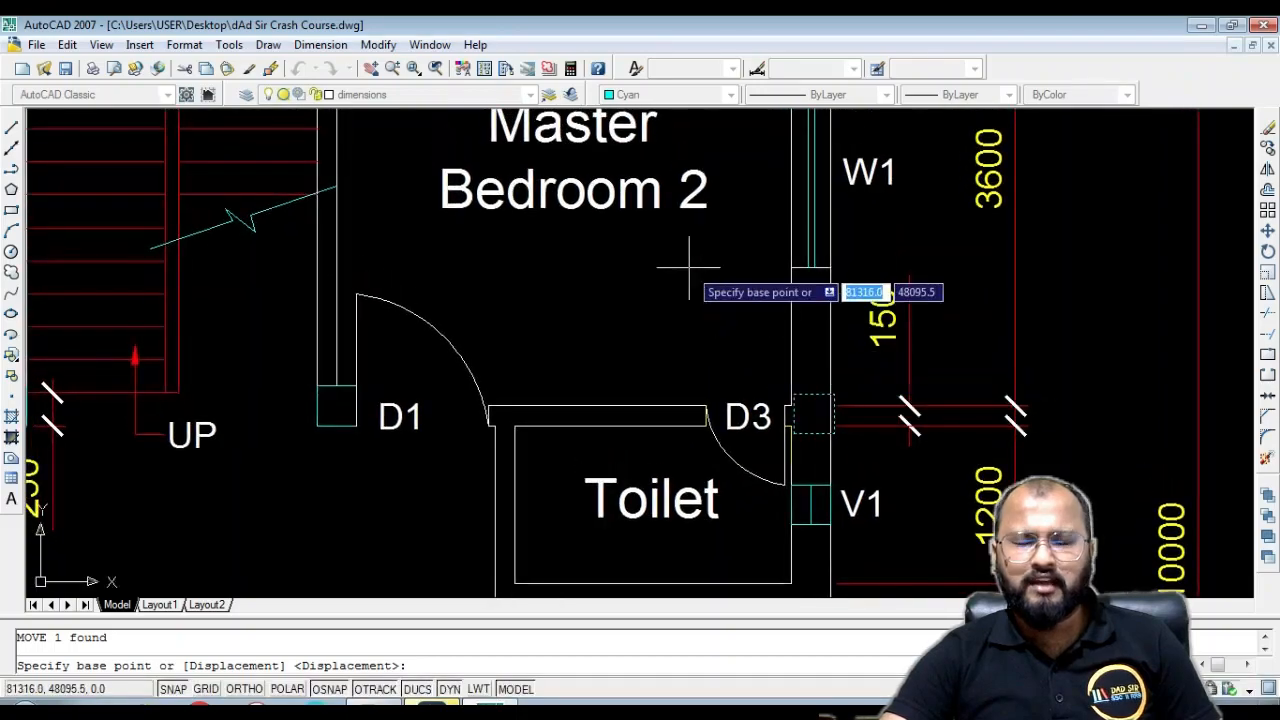
scroll(812, 410, up, 5)
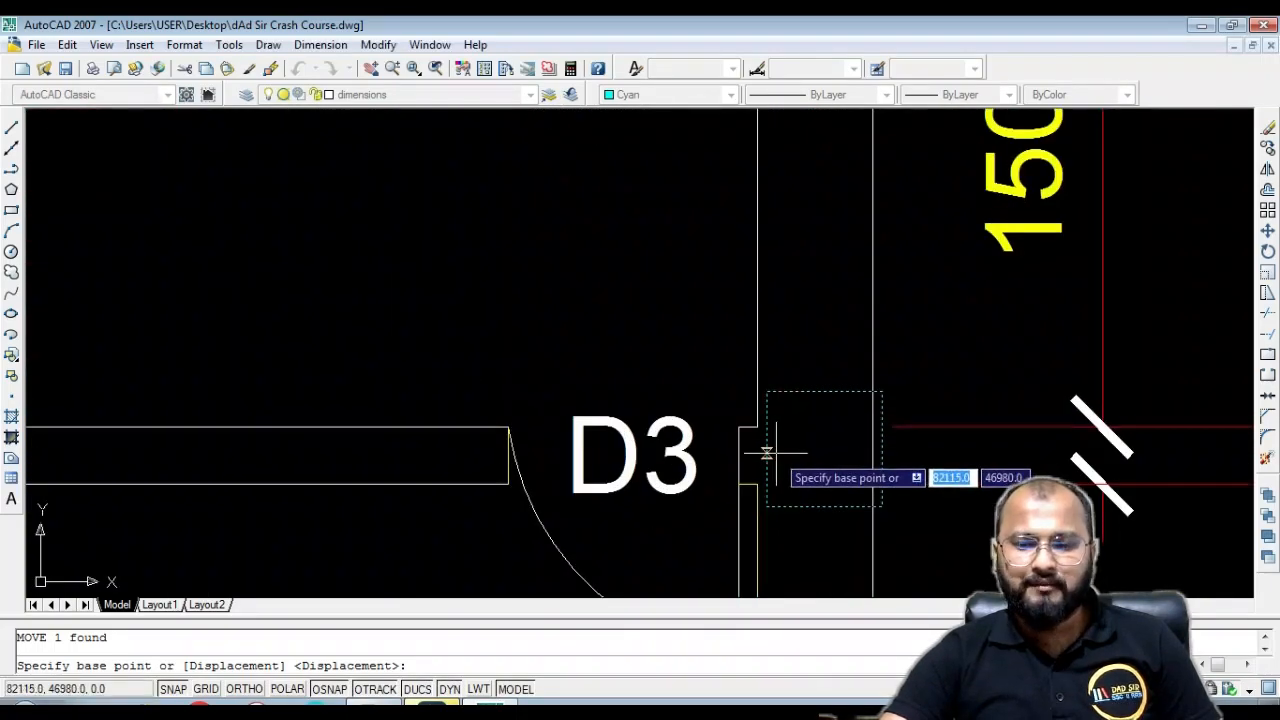
scroll(778, 395, down, 4)
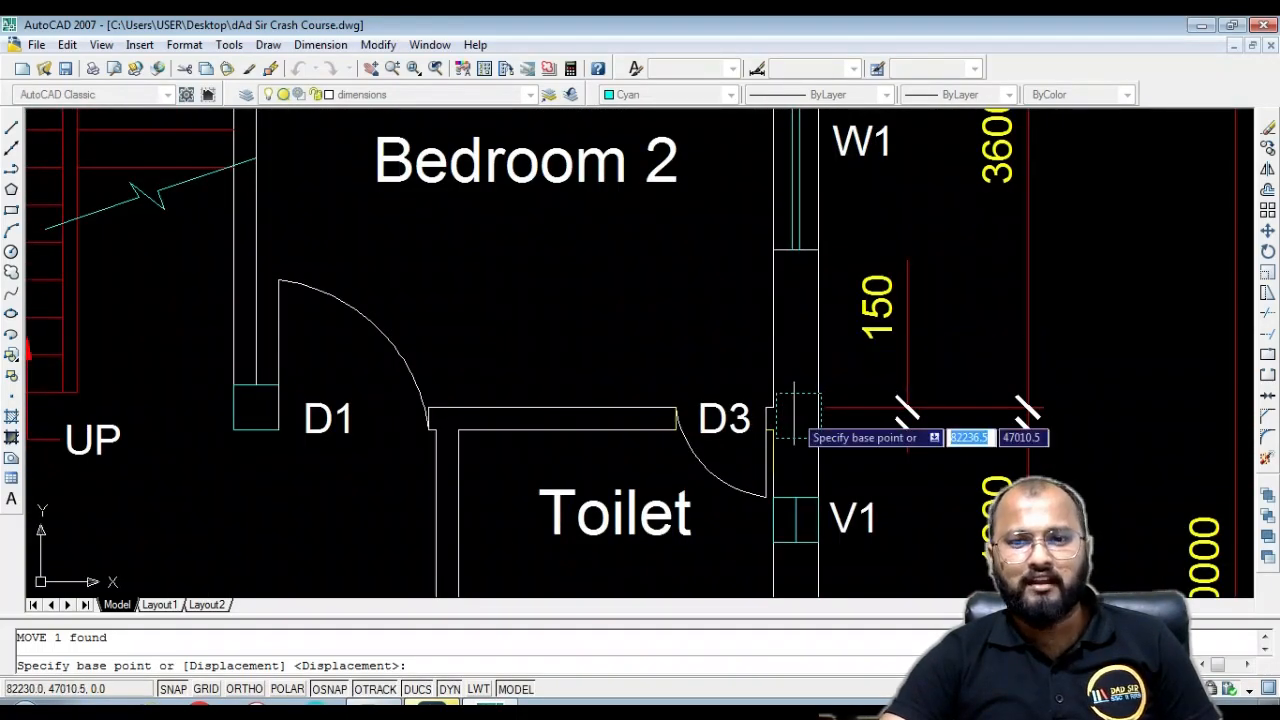
scroll(775, 405, up, 5)
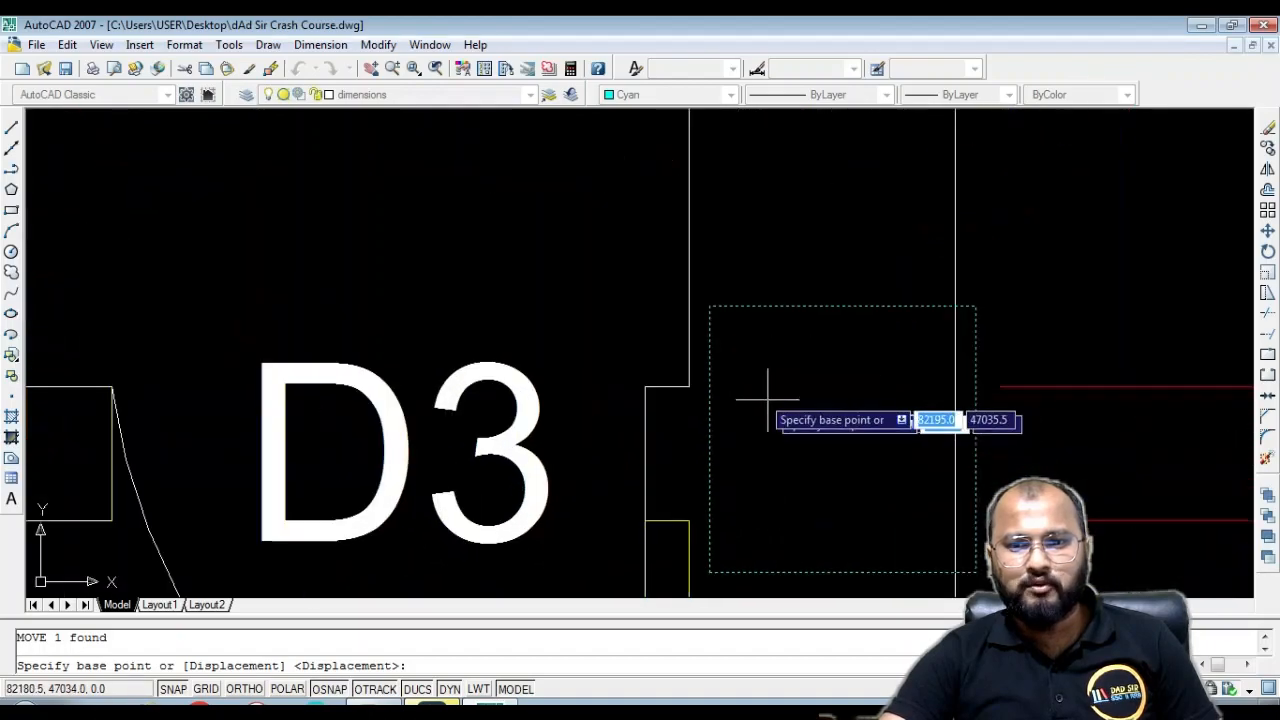
click(955, 307)
click(956, 282)
scroll(930, 335, down, 4)
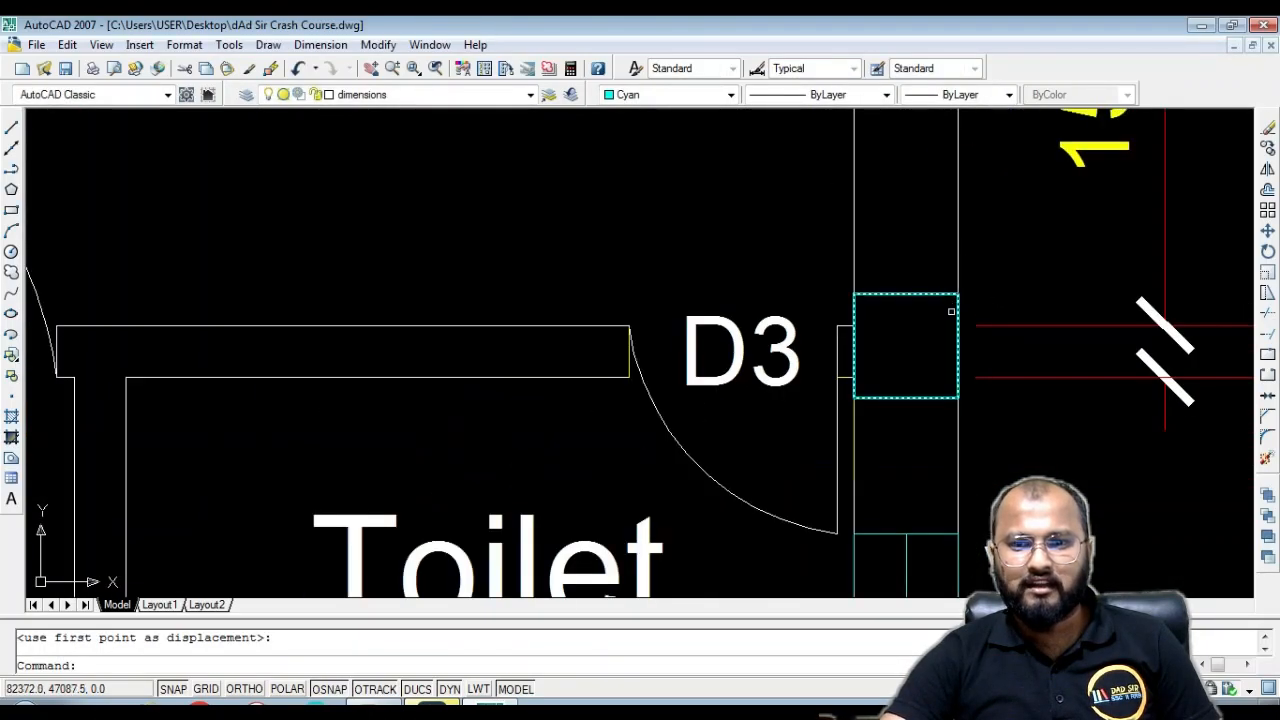
Check the moved column beside door D3 against the outer wall faces and the Toilet wall
scroll(900, 332, up, 3)
scroll(855, 360, up, 3)
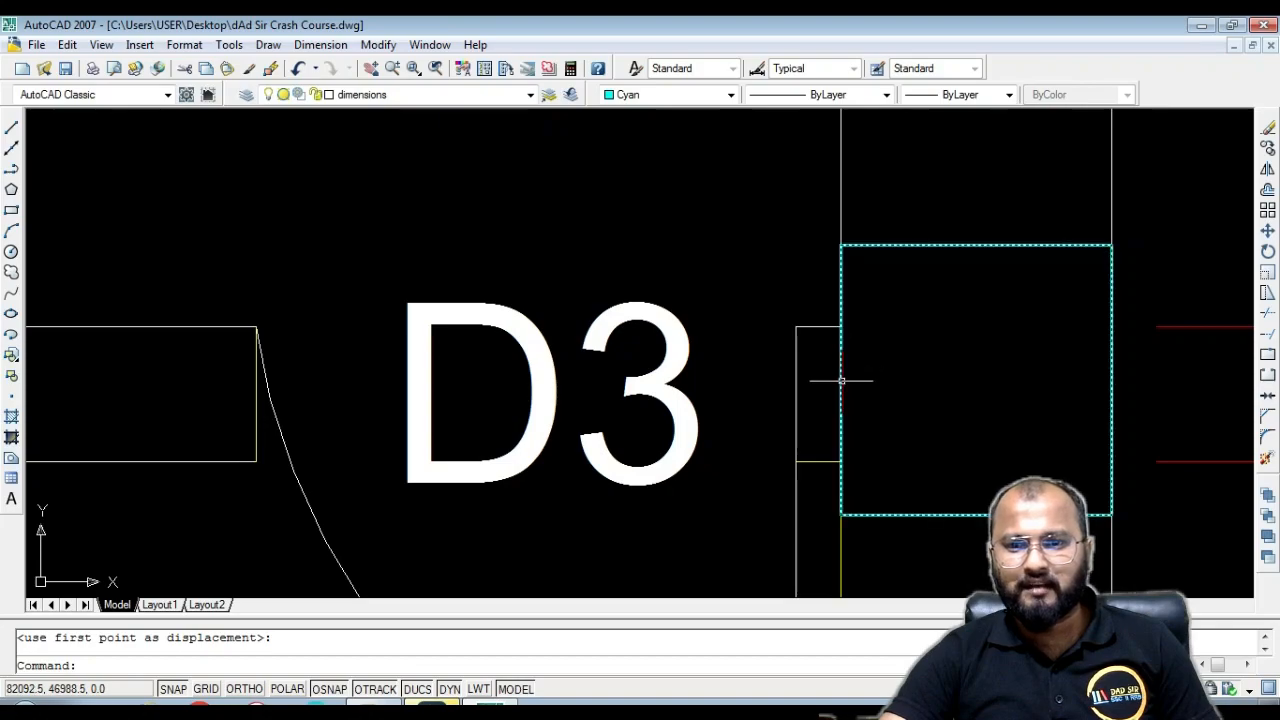
scroll(840, 371, down, 2)
scroll(835, 372, down, 2)
scroll(843, 380, down, 2)
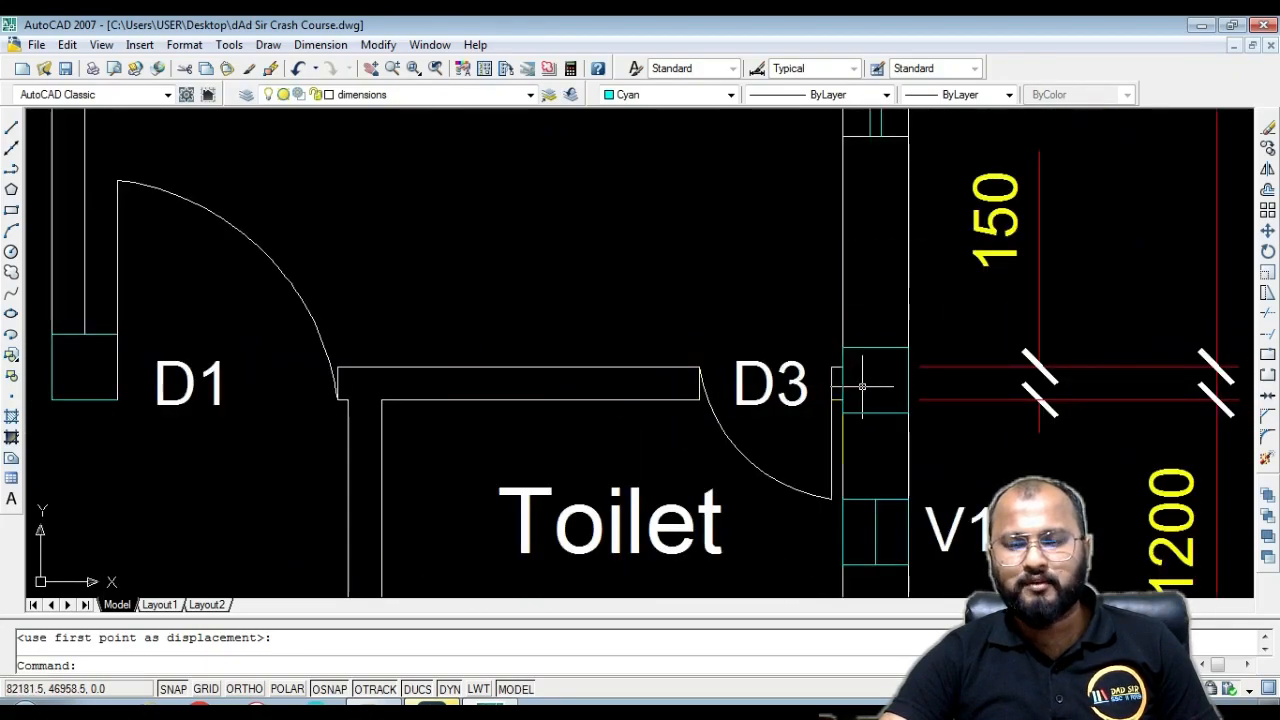
scroll(840, 374, up, 4)
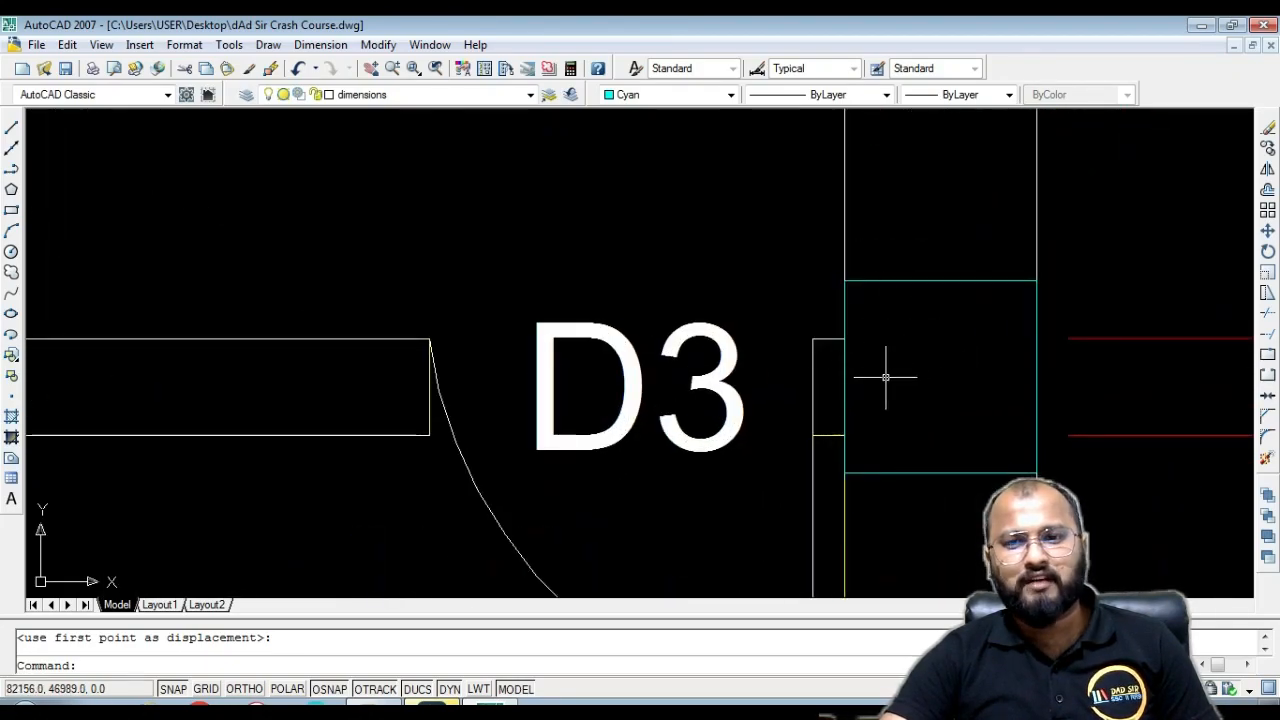
scroll(914, 352, down, 4)
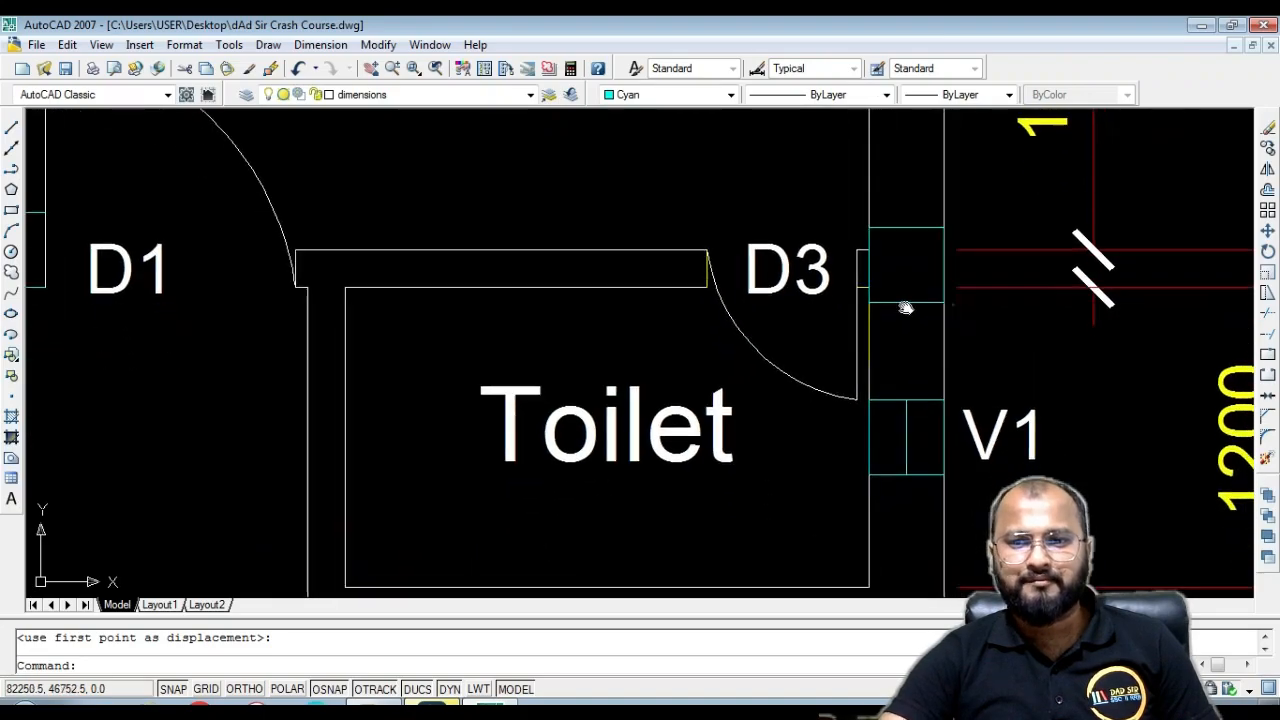
scroll(885, 318, up, 3)
scroll(887, 306, down, 5)
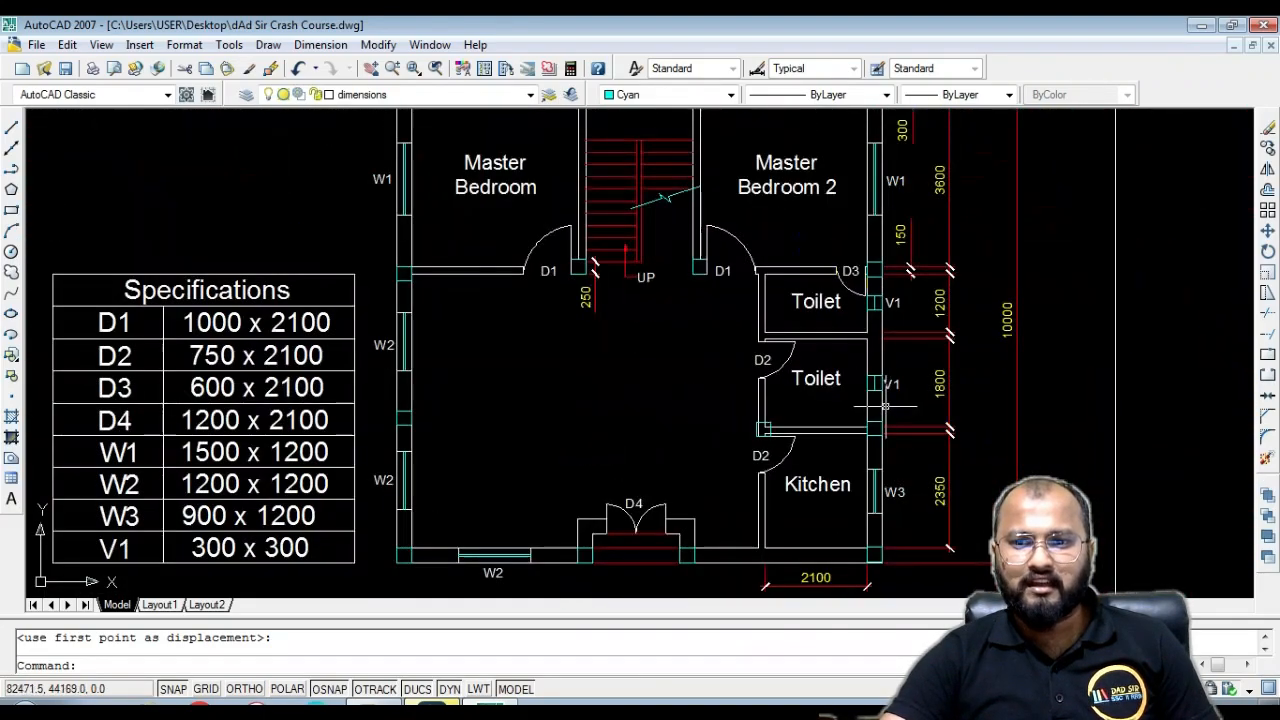
Move the right outer wall's column at the Toilet-Kitchen partition by its lower-left corner onto the partition's lower face
scroll(884, 430, up, 3)
scroll(883, 438, up, 3)
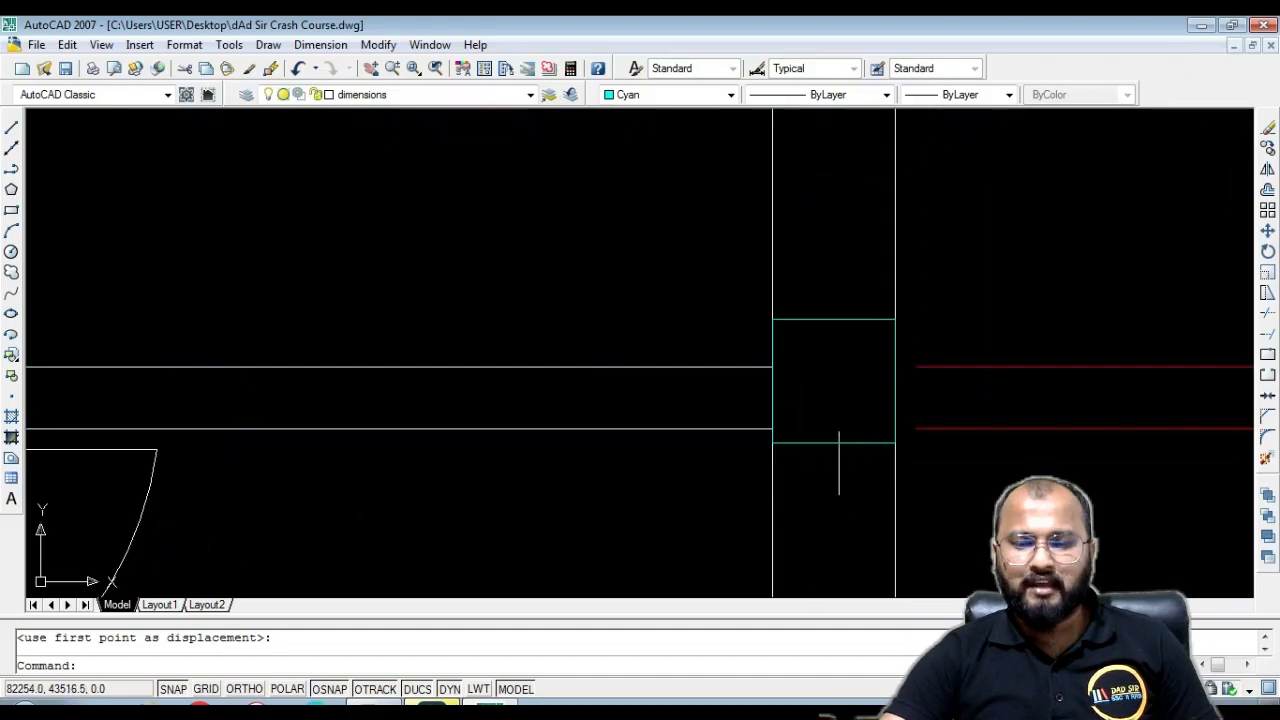
scroll(791, 433, up, 3)
click(836, 478)
click(806, 391)
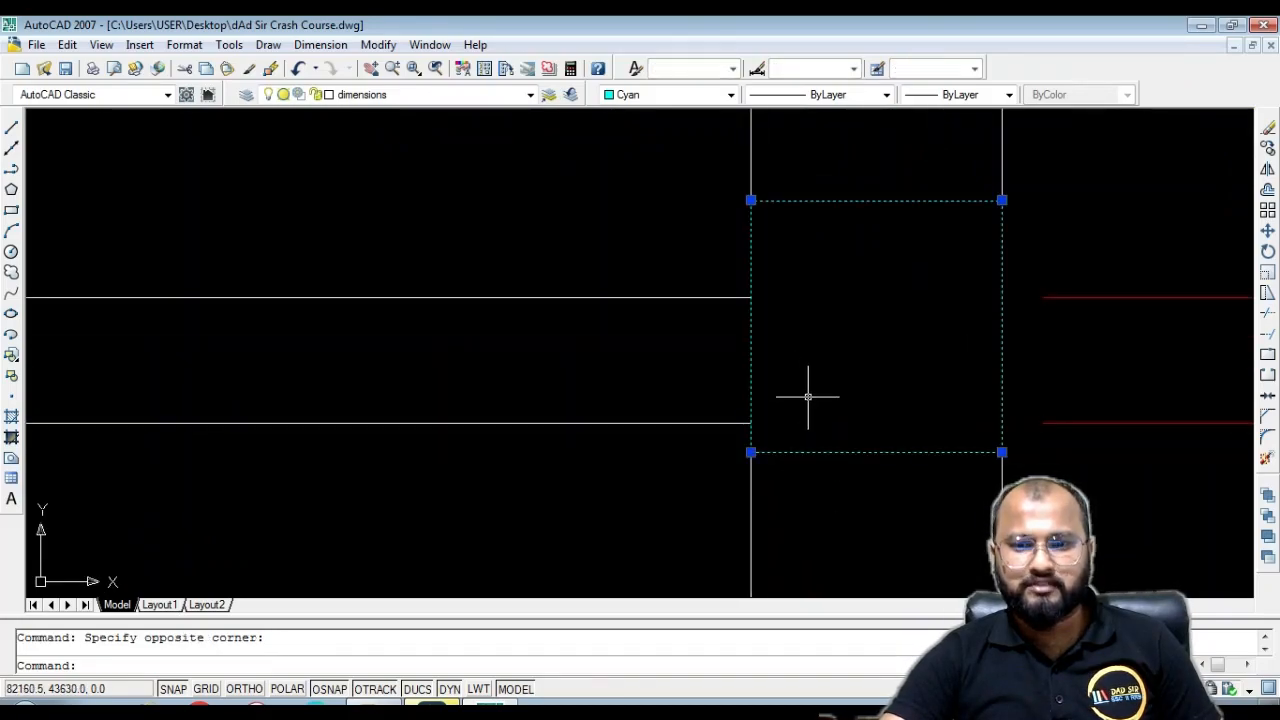
text(m)
key(Return)
click(751, 452)
click(751, 423)
Move the column at the outer end of the Toilet-Kitchen partition 75 straight down with Ortho on
click(865, 427)
click(849, 400)
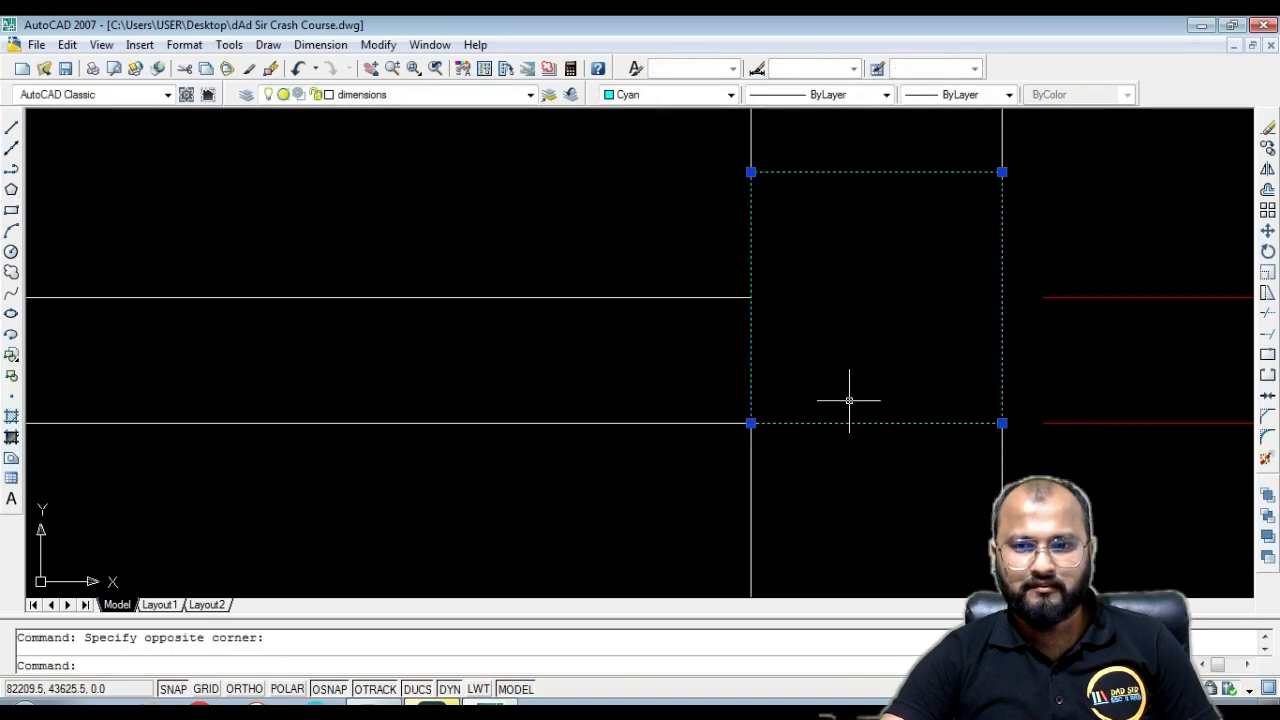
text(m)
key(Return)
click(856, 487)
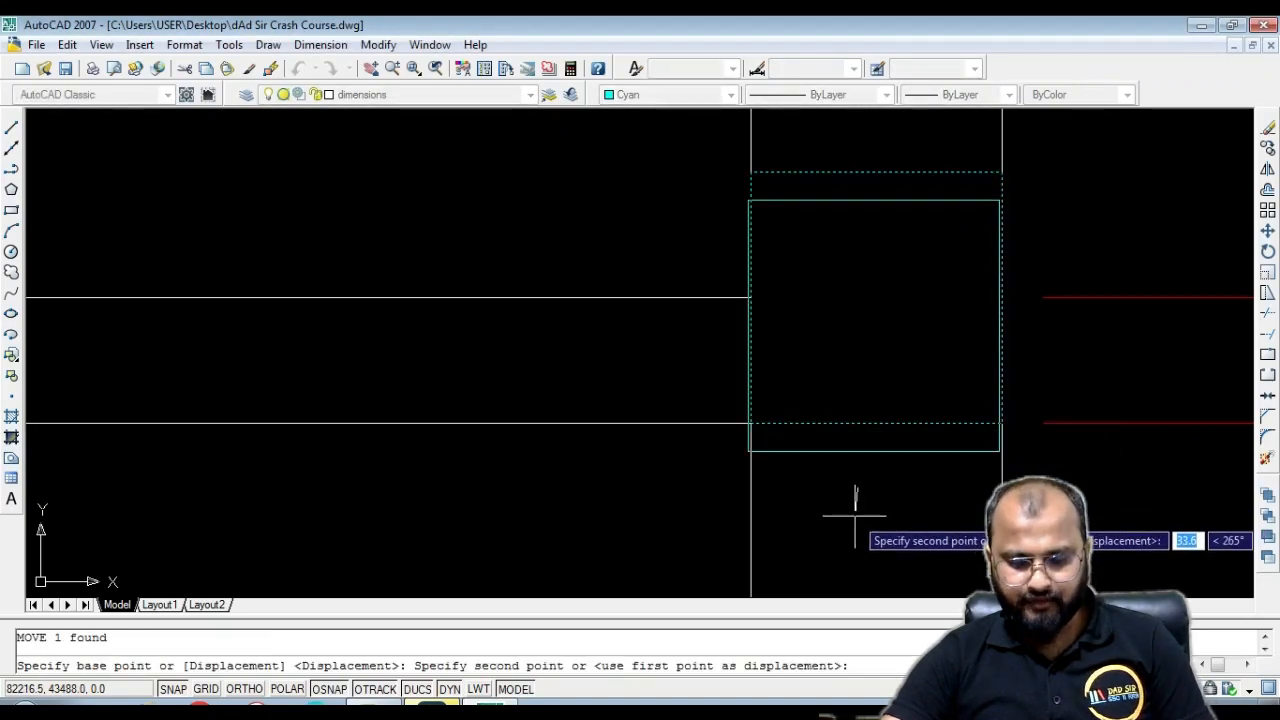
key(Escape)
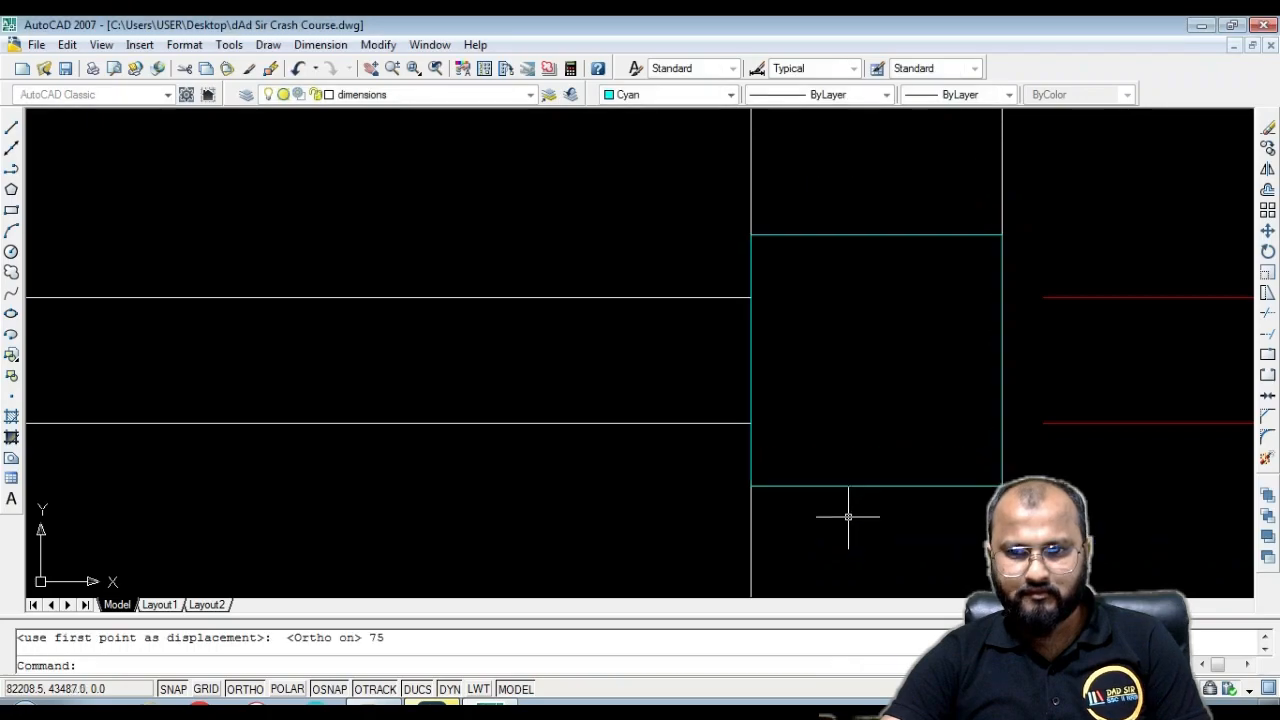
scroll(864, 405, down, 2)
scroll(857, 443, down, 5)
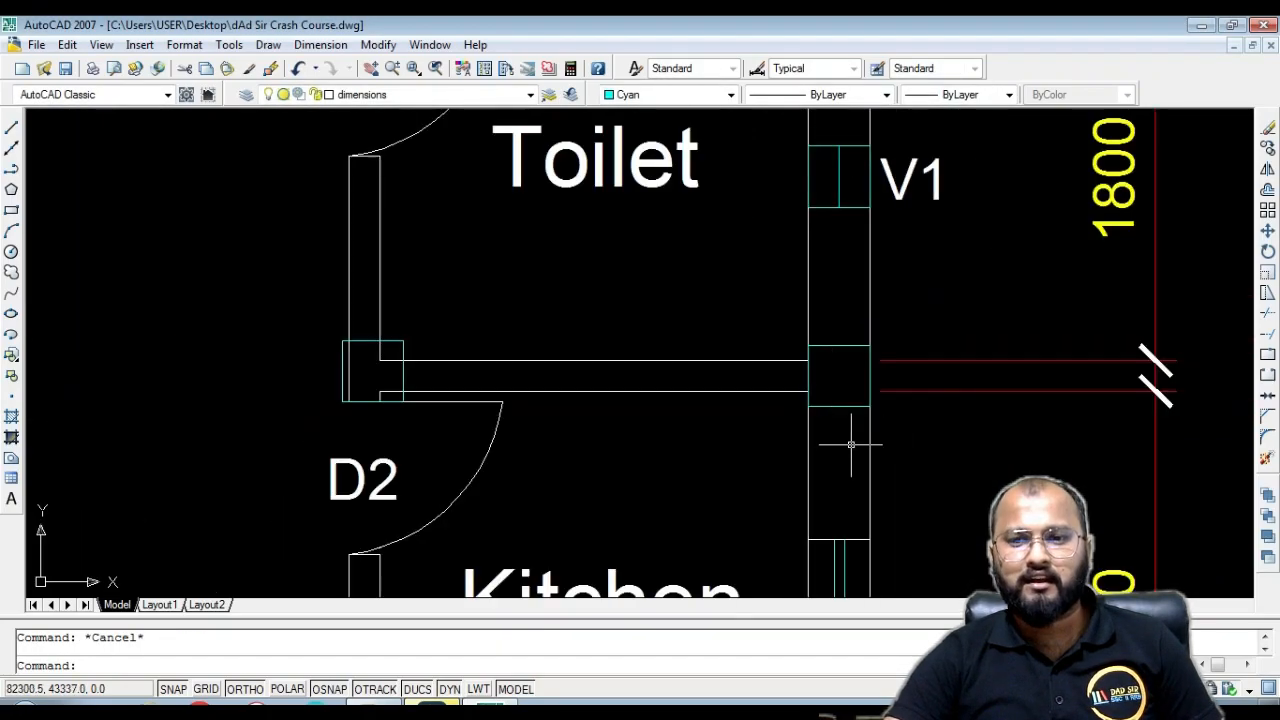
Move the Kitchen's outer corner column by its lower-right corner onto the outer corner of the walls
scroll(830, 420, up, 3)
scroll(827, 404, up, 10)
click(841, 424)
click(748, 442)
scroll(880, 212, down, 5)
scroll(890, 260, up, 3)
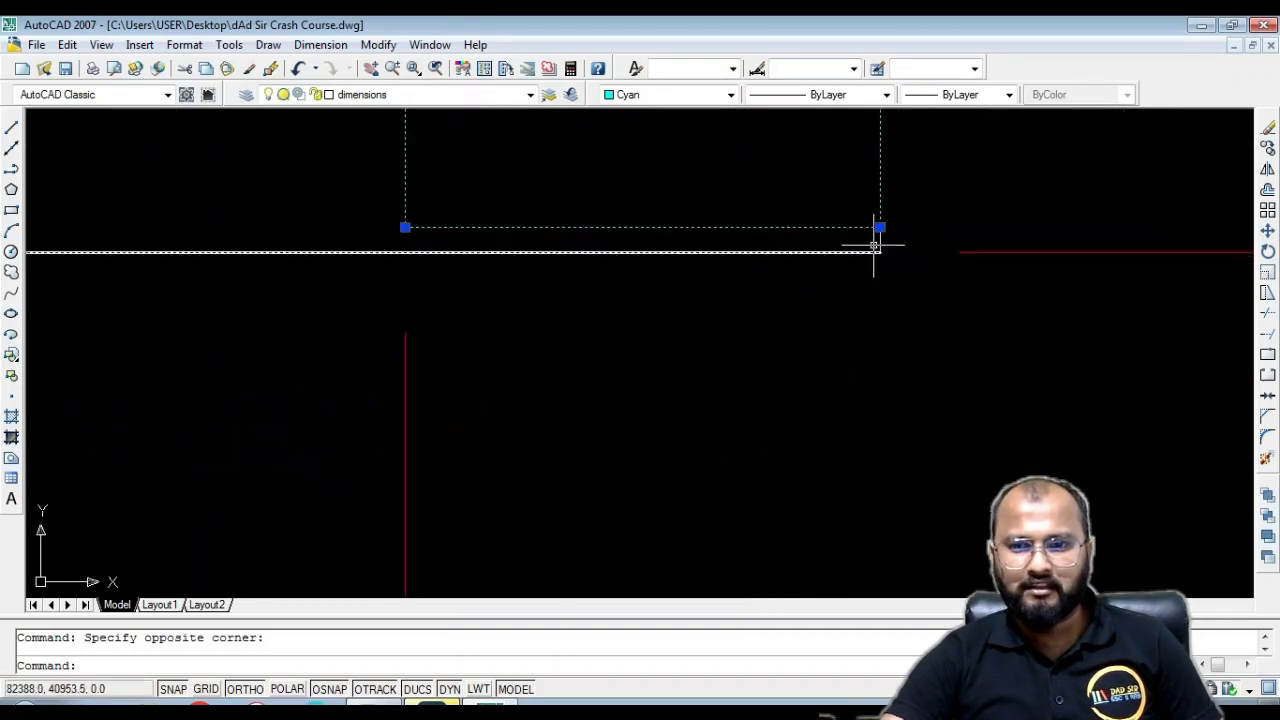
text(m)
key(Return)
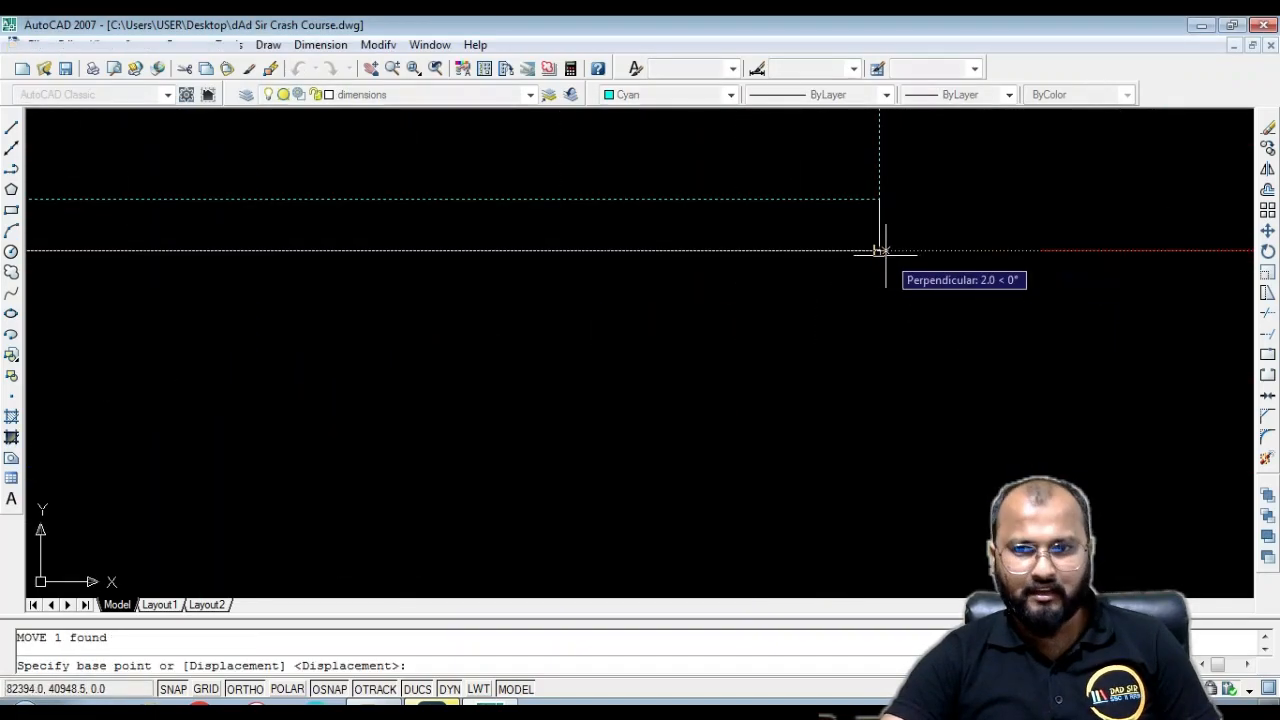
click(879, 199)
click(880, 249)
scroll(1080, 346, down, 5)
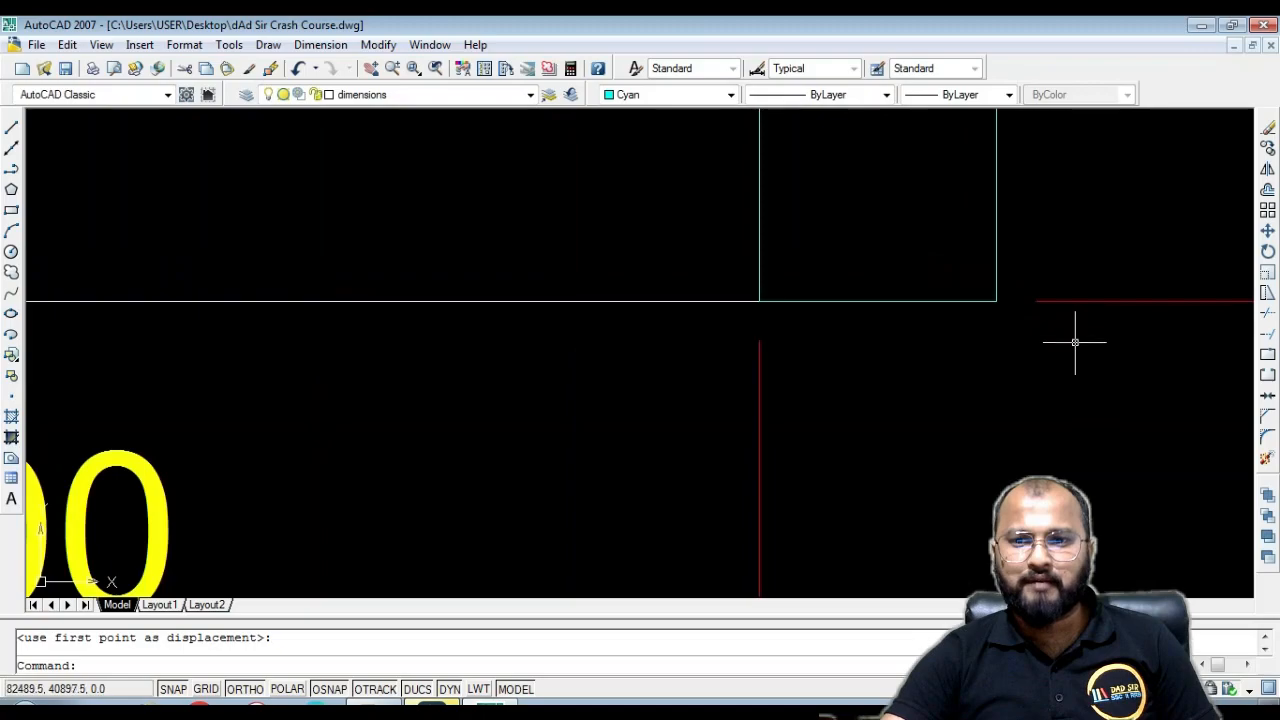
Check the columns at the Kitchen's outer corner and beside the D4 entrance against the wall lines
scroll(737, 301, up, 5)
scroll(757, 293, down, 4)
scroll(623, 289, up, 7)
scroll(628, 272, down, 5)
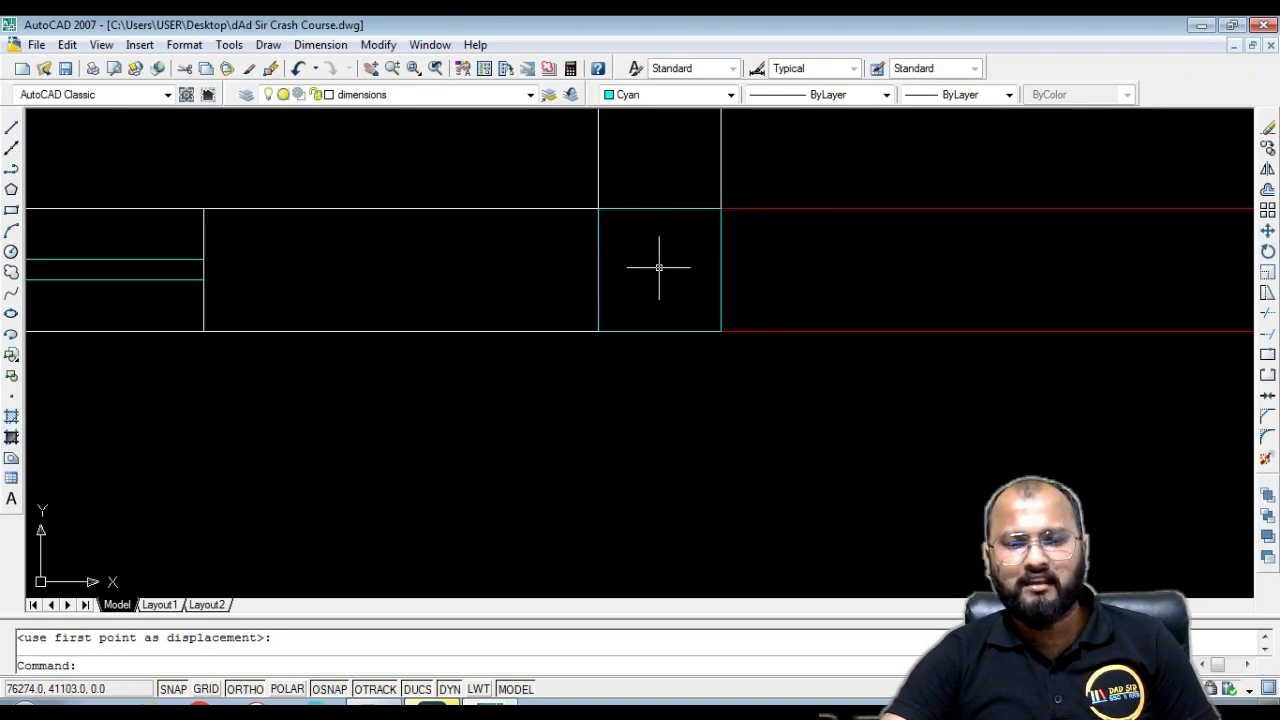
scroll(633, 245, down, 3)
middle_drag(637, 268, 631, 294)
scroll(643, 265, up, 6)
scroll(765, 260, up, 3)
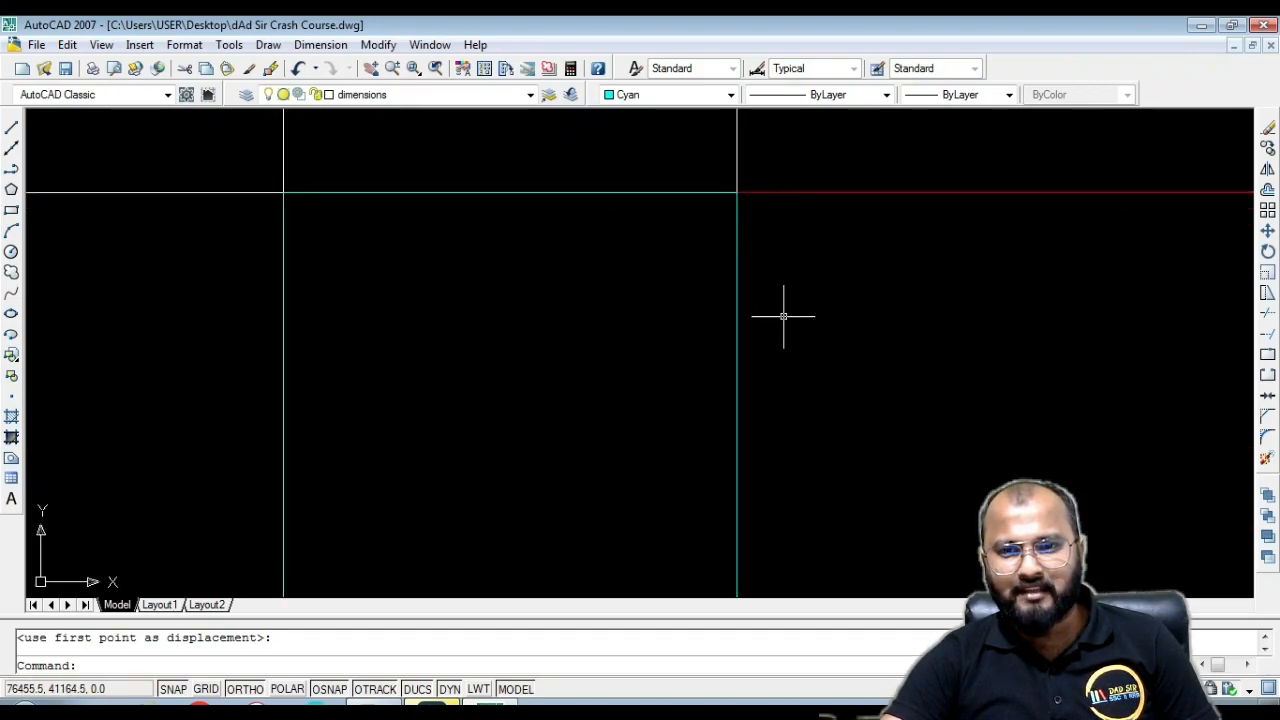
Draw two trial line segments from the right side of the column left of door D4
text(l)
key(Return)
click(737, 397)
click(794, 397)
scroll(777, 400, down, 6)
click(781, 250)
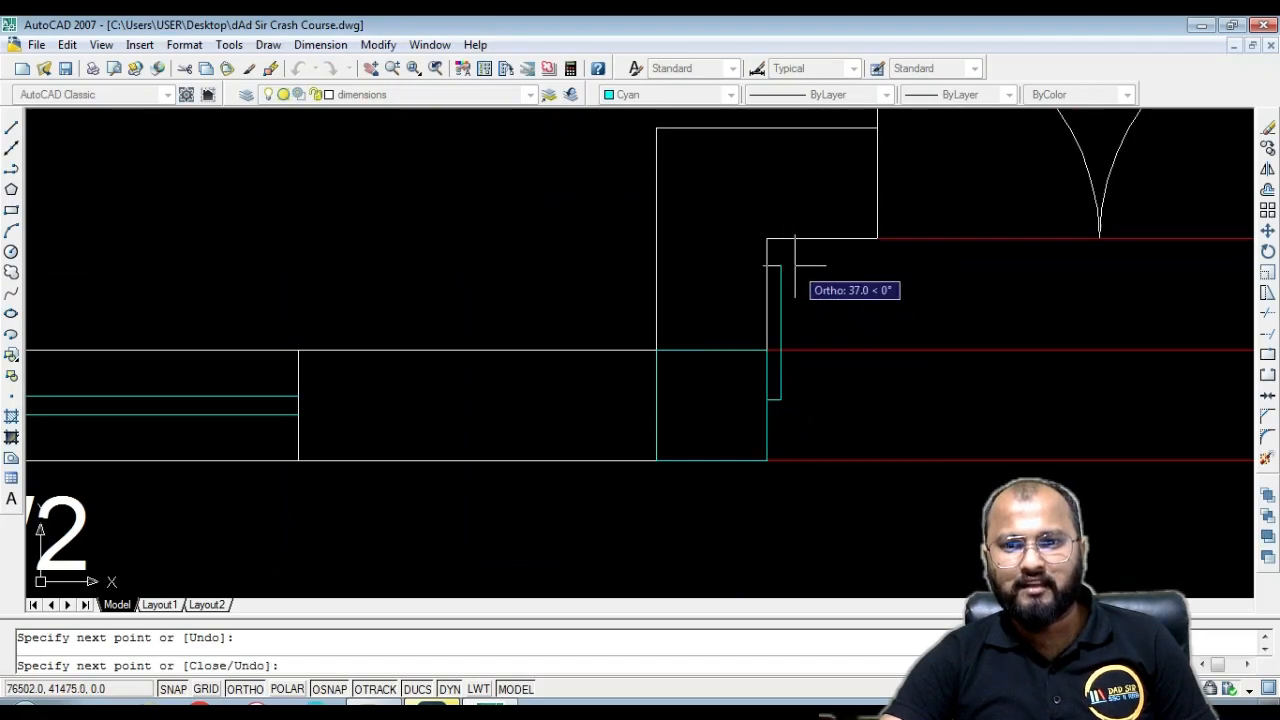
scroll(775, 310, up, 3)
key(Escape)
Erase the two trial line segments beside the column left of door D4
click(781, 301)
click(765, 290)
click(798, 535)
click(759, 494)
key(Delete)
scroll(756, 458, down, 3)
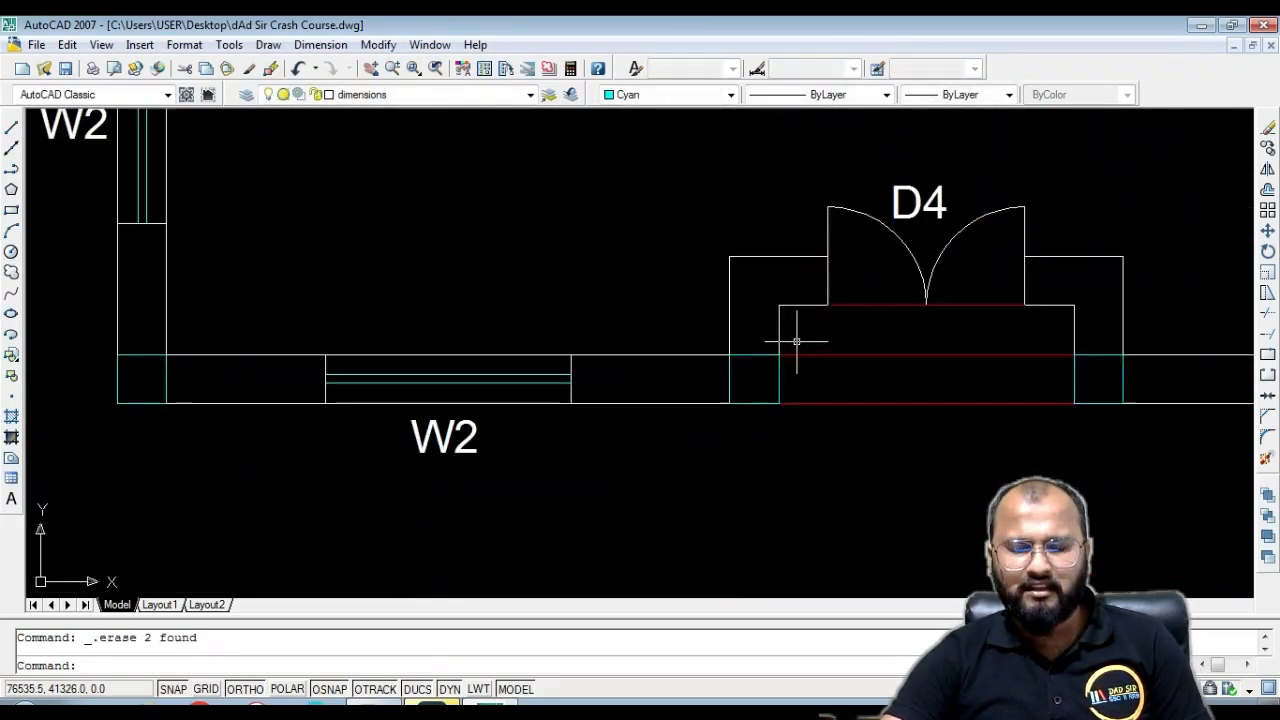
Examine the column positions along the left outer wall and at the Toilet and Kitchen wall corner
scroll(620, 370, up, 4)
scroll(567, 357, down, 3)
middle_drag(491, 305, 491, 386)
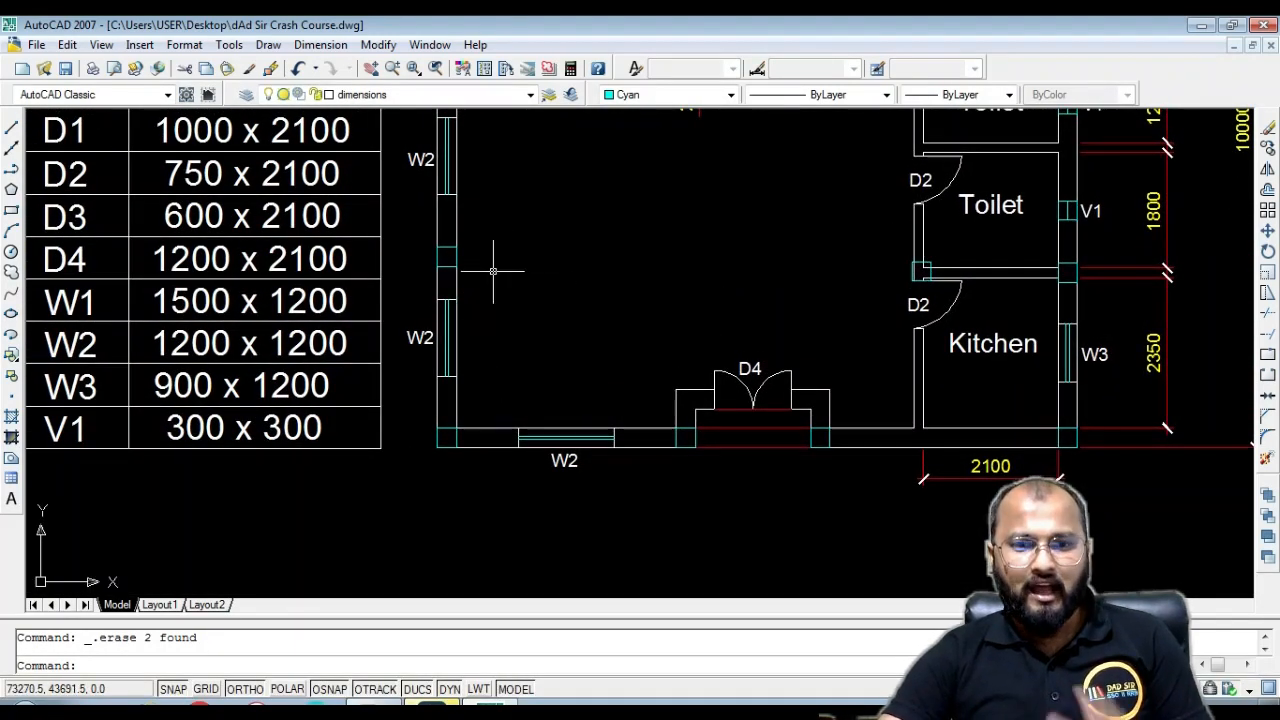
middle_drag(493, 270, 477, 326)
scroll(429, 291, down, 3)
scroll(433, 230, up, 5)
scroll(430, 220, up, 2)
scroll(438, 224, down, 5)
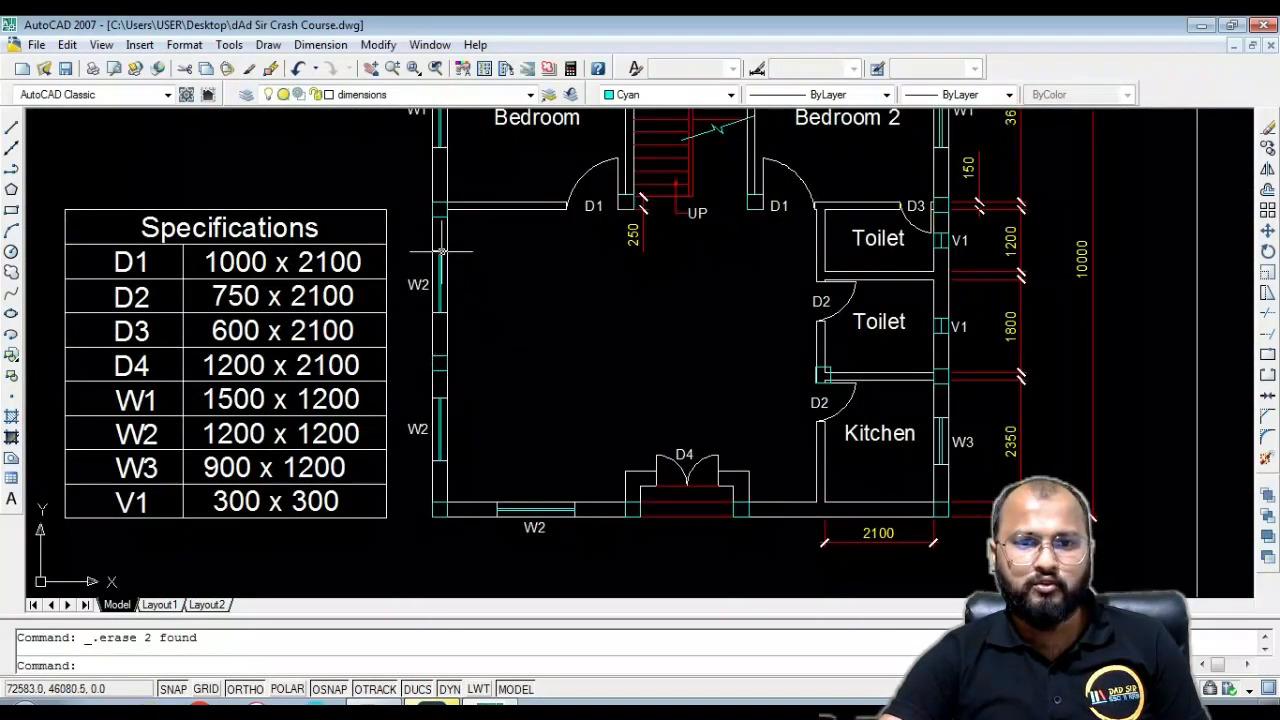
scroll(829, 371, up, 3)
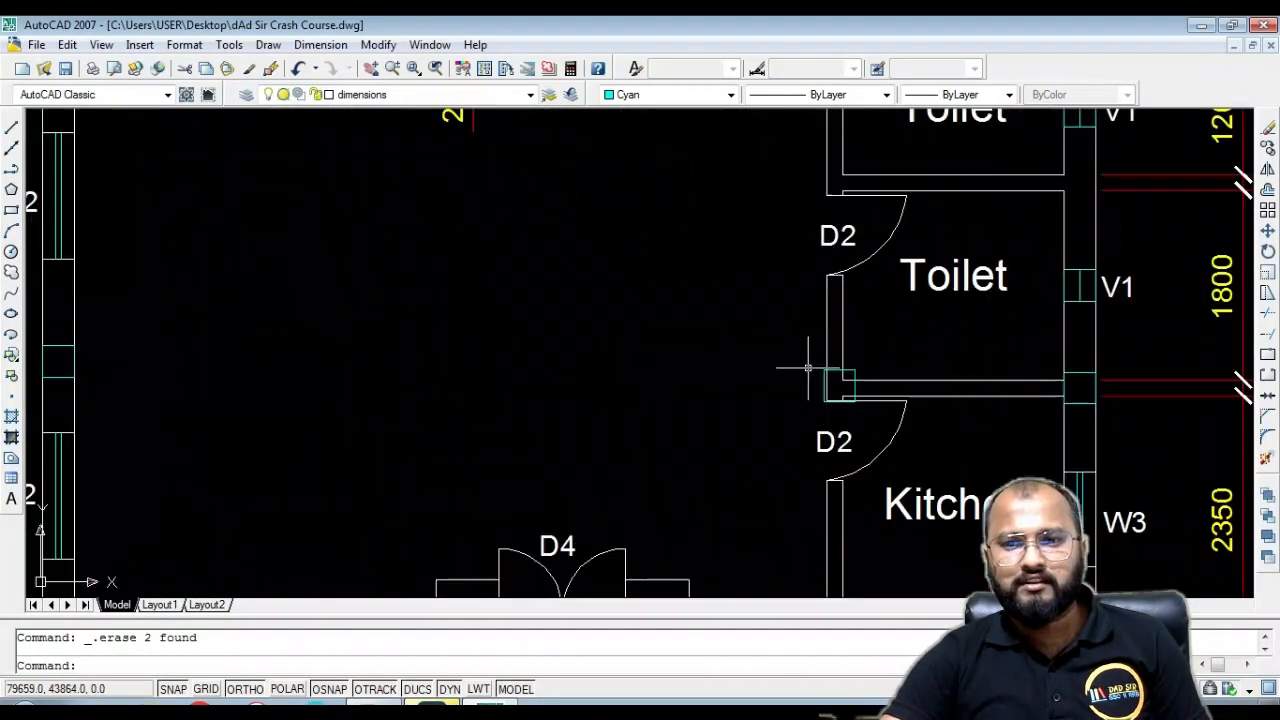
scroll(838, 385, up, 5)
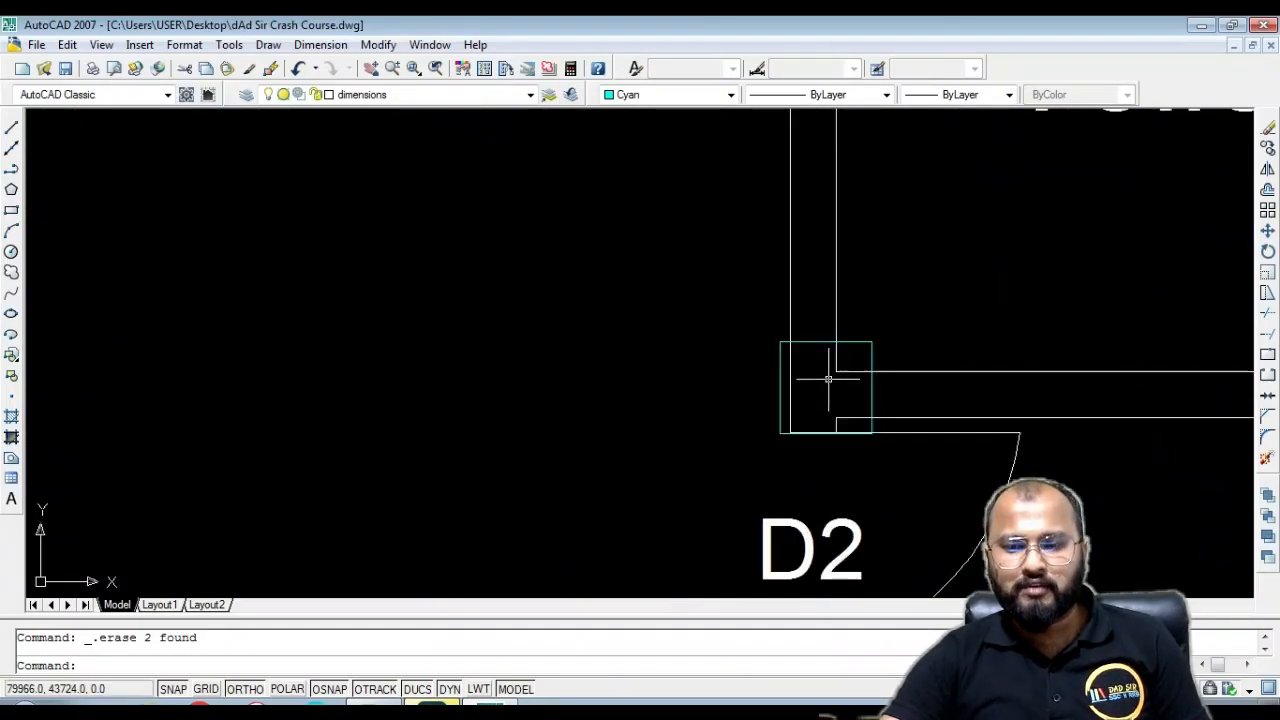
scroll(791, 312, down, 6)
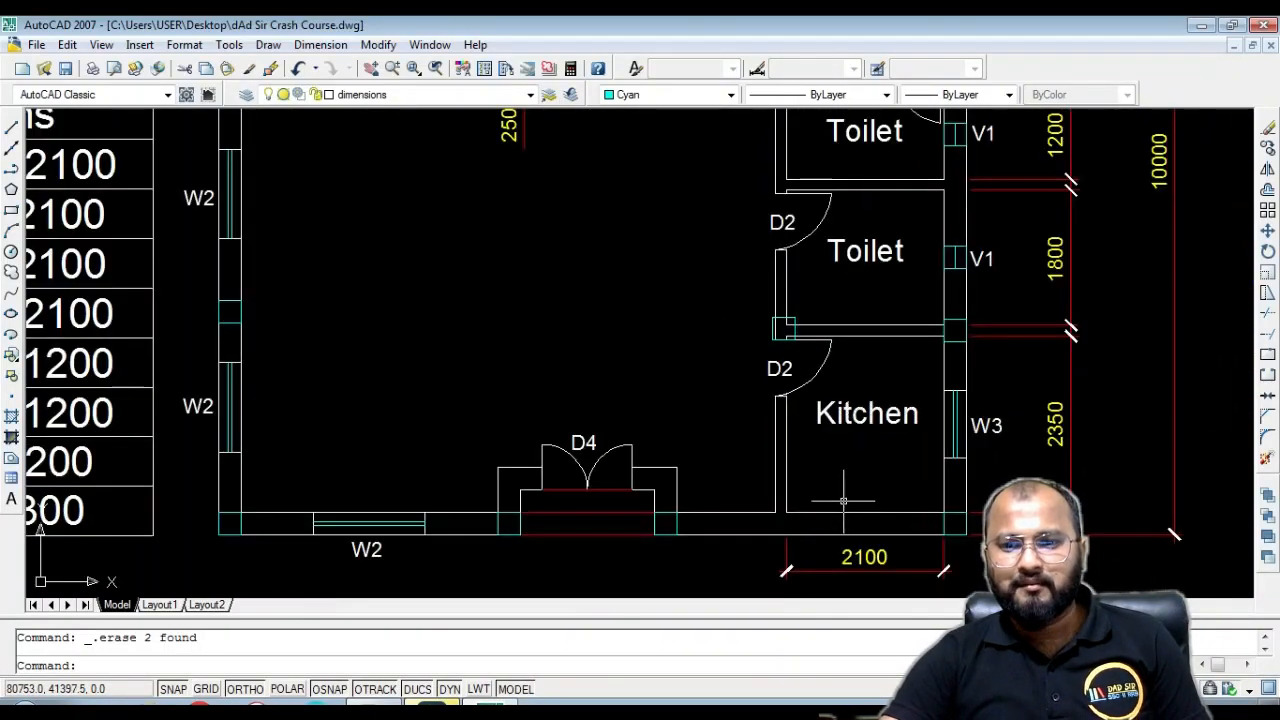
scroll(832, 230, up, 3)
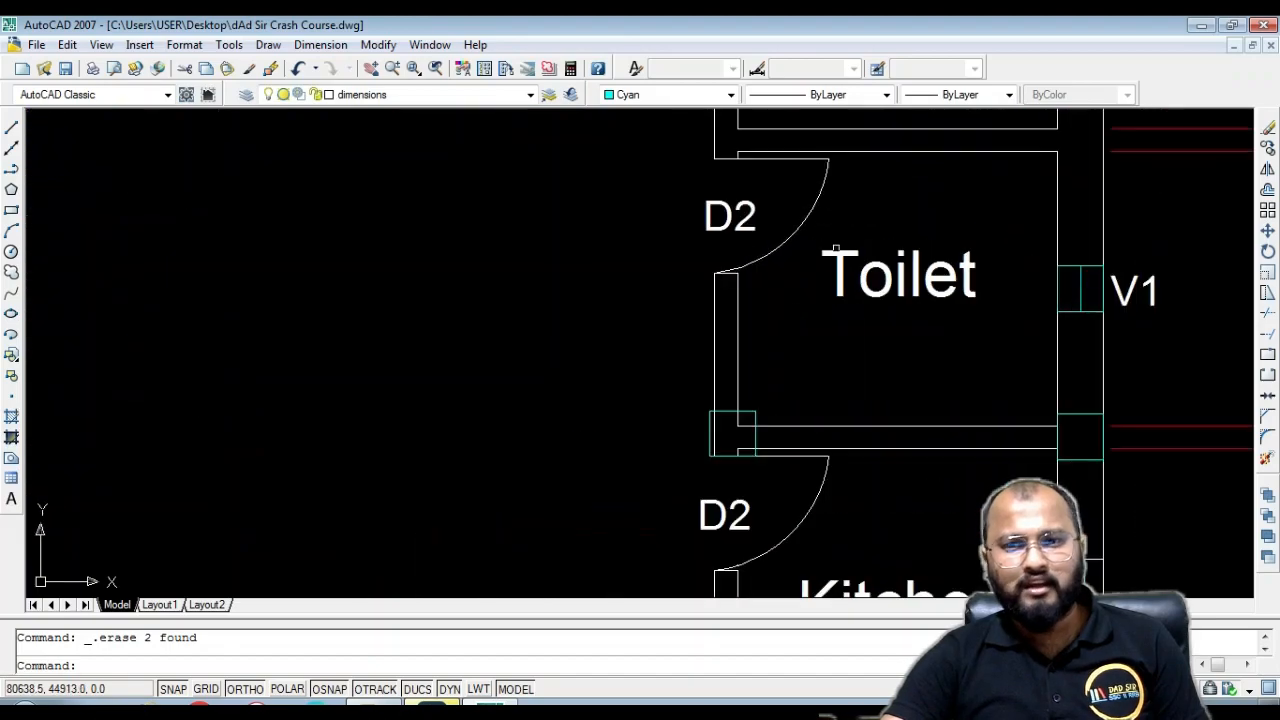
scroll(730, 430, up, 4)
scroll(739, 446, down, 6)
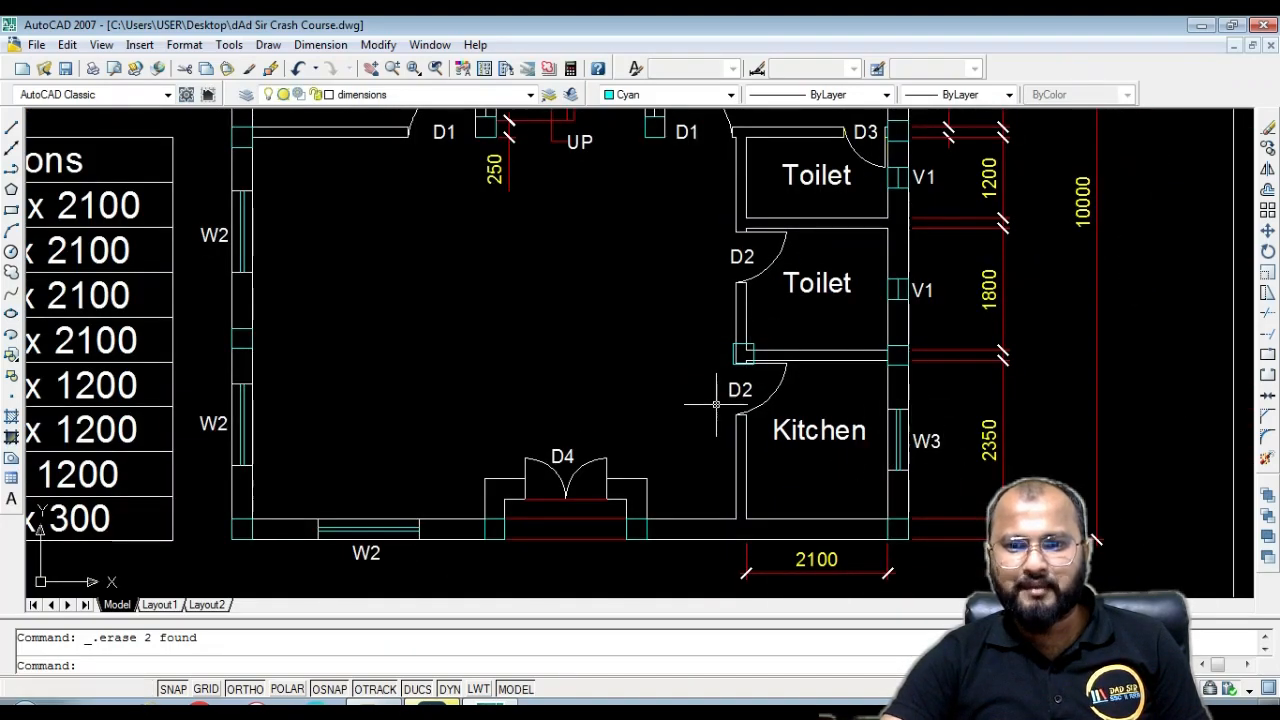
Move the column above the Kitchen's D2 door by its lower-left corner onto the wall's lower-left corner
scroll(742, 358, down, 1)
scroll(745, 360, up, 2)
scroll(745, 360, up, 6)
click(684, 318)
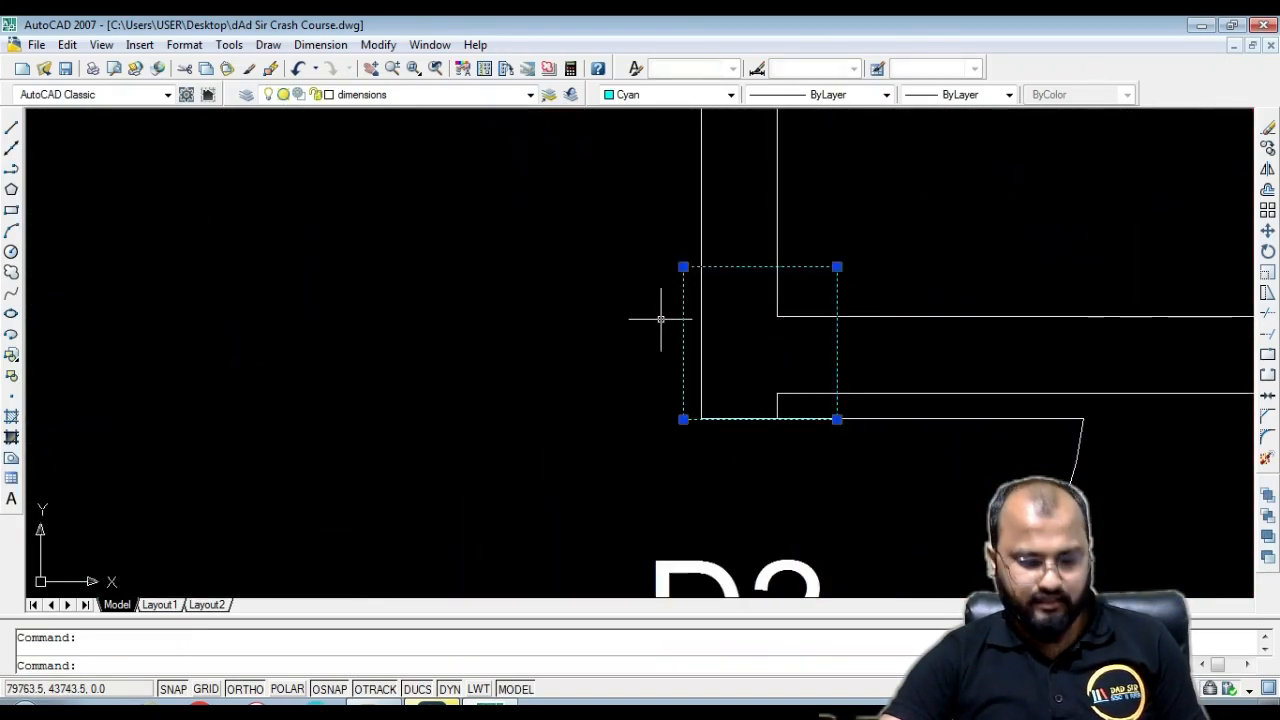
text(m)
key(Return)
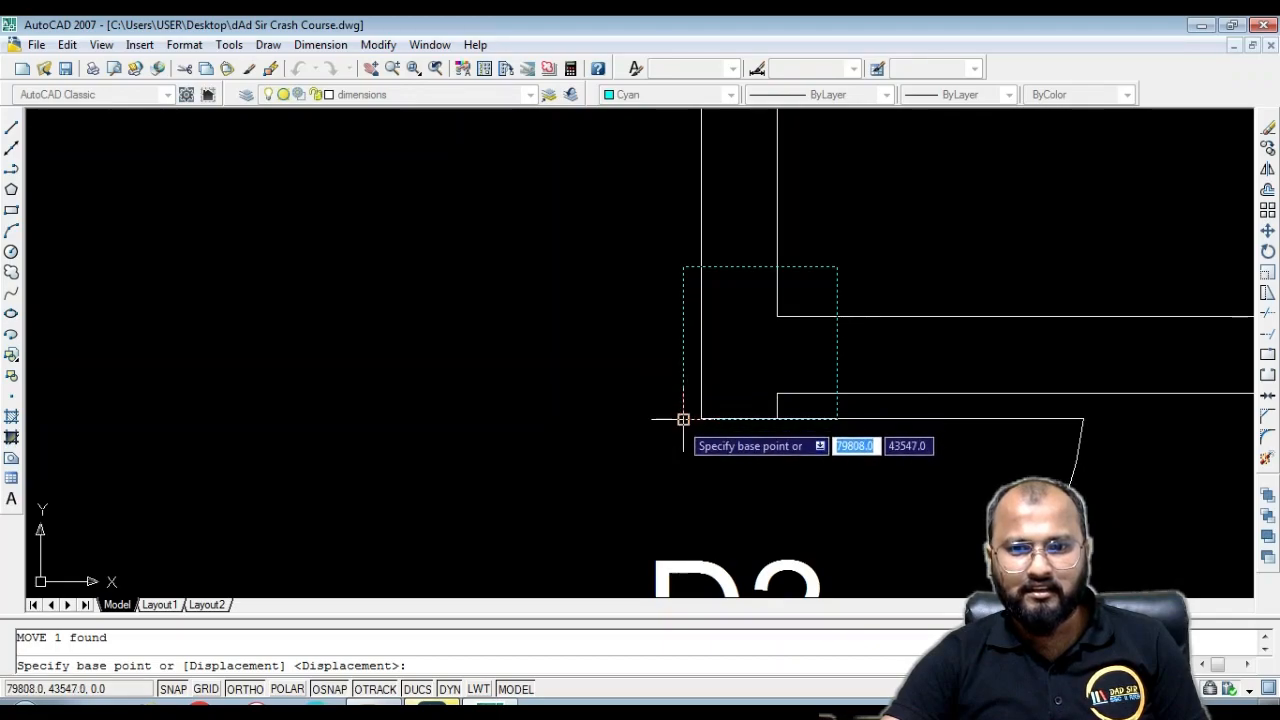
click(684, 419)
click(701, 419)
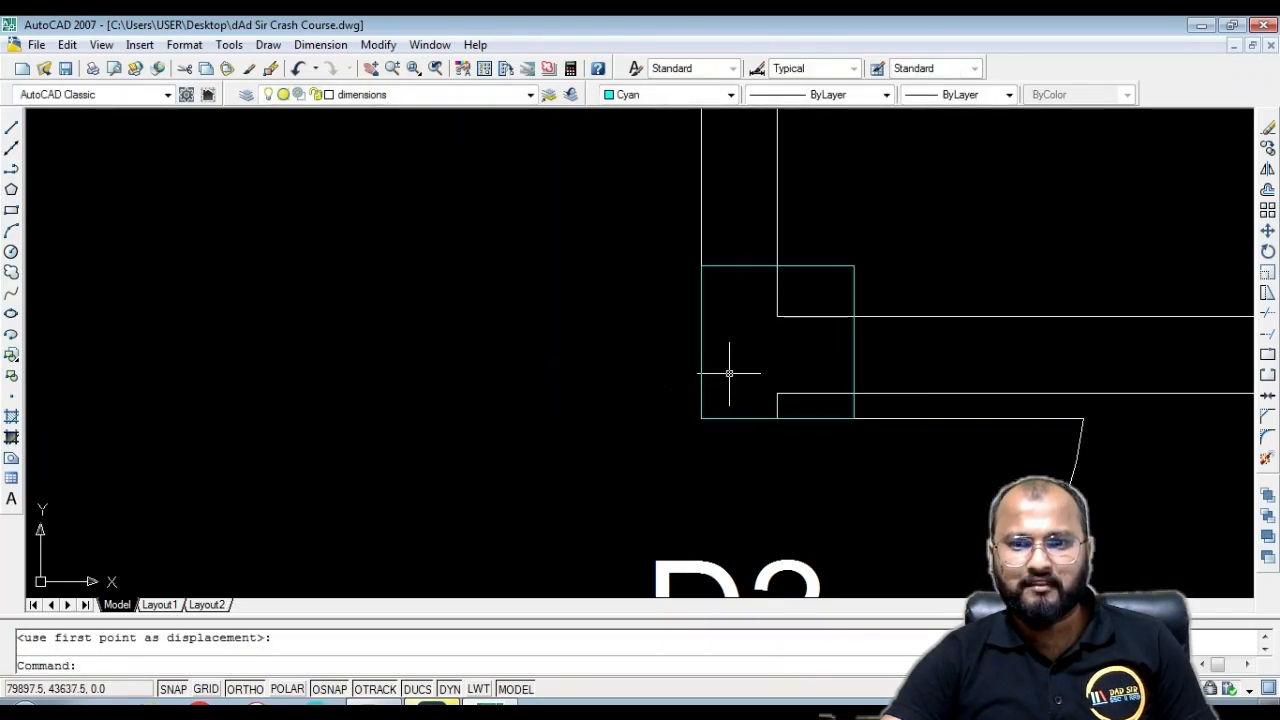
Trim the wall lines inside the column above the Kitchen's D2 door and erase the two leftover segments
key(Escape)
text(tr)
key(Return)
key(Return)
click(800, 300)
click(760, 403)
key(Escape)
click(794, 388)
click(764, 402)
key(Delete)
scroll(778, 355, down, 4)
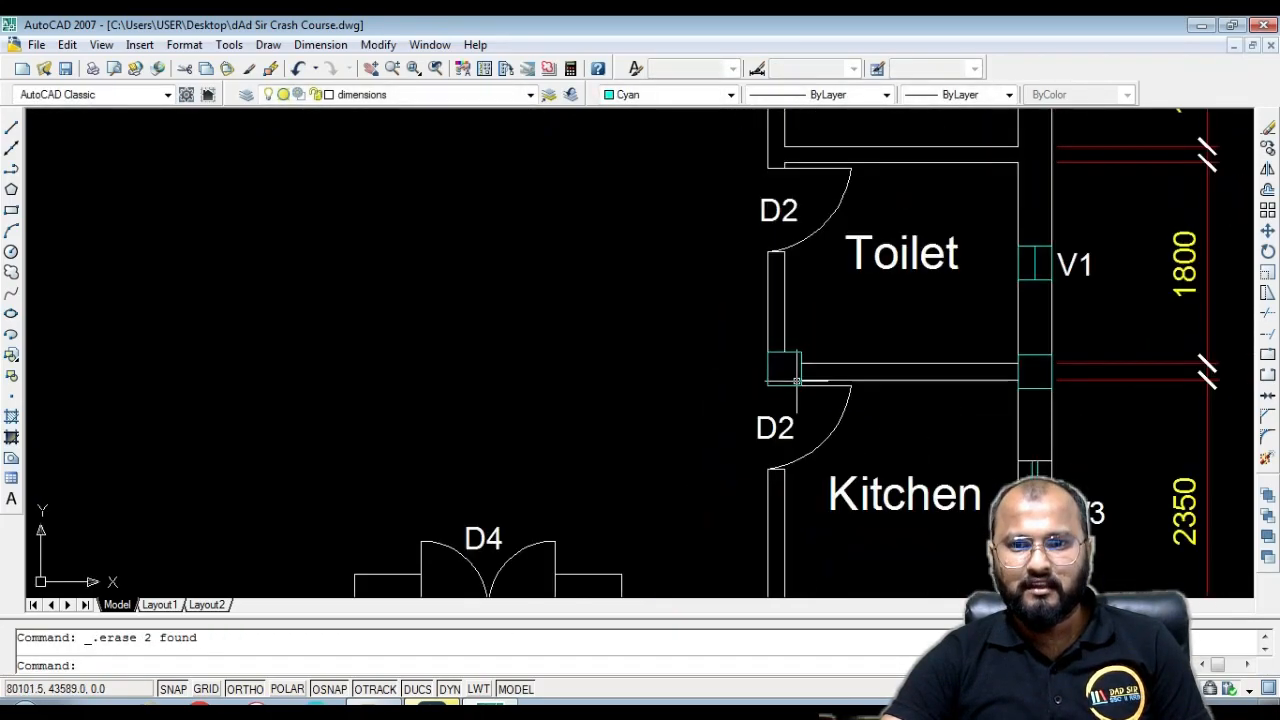
scroll(800, 385, down, 2)
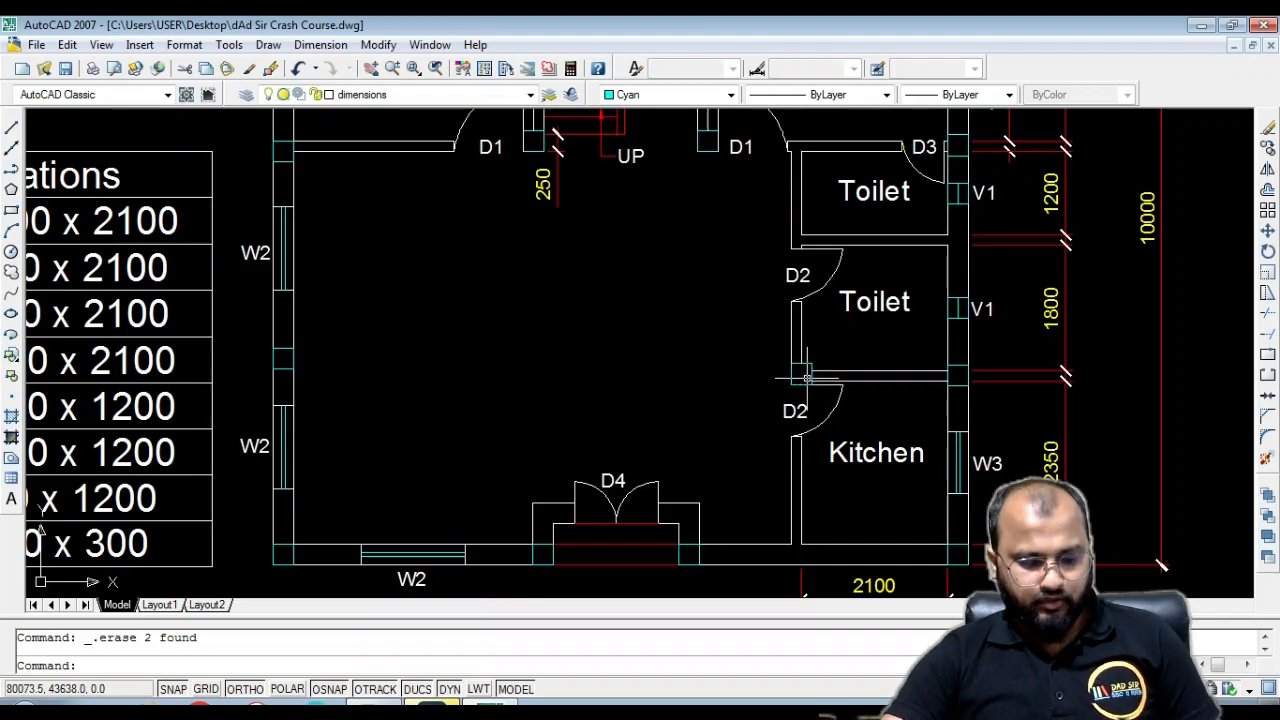
Draw a horizontal guide line from the lower-left corner of the column above the Kitchen's D2 door to beyond the left outer wall
text(l)
key(Return)
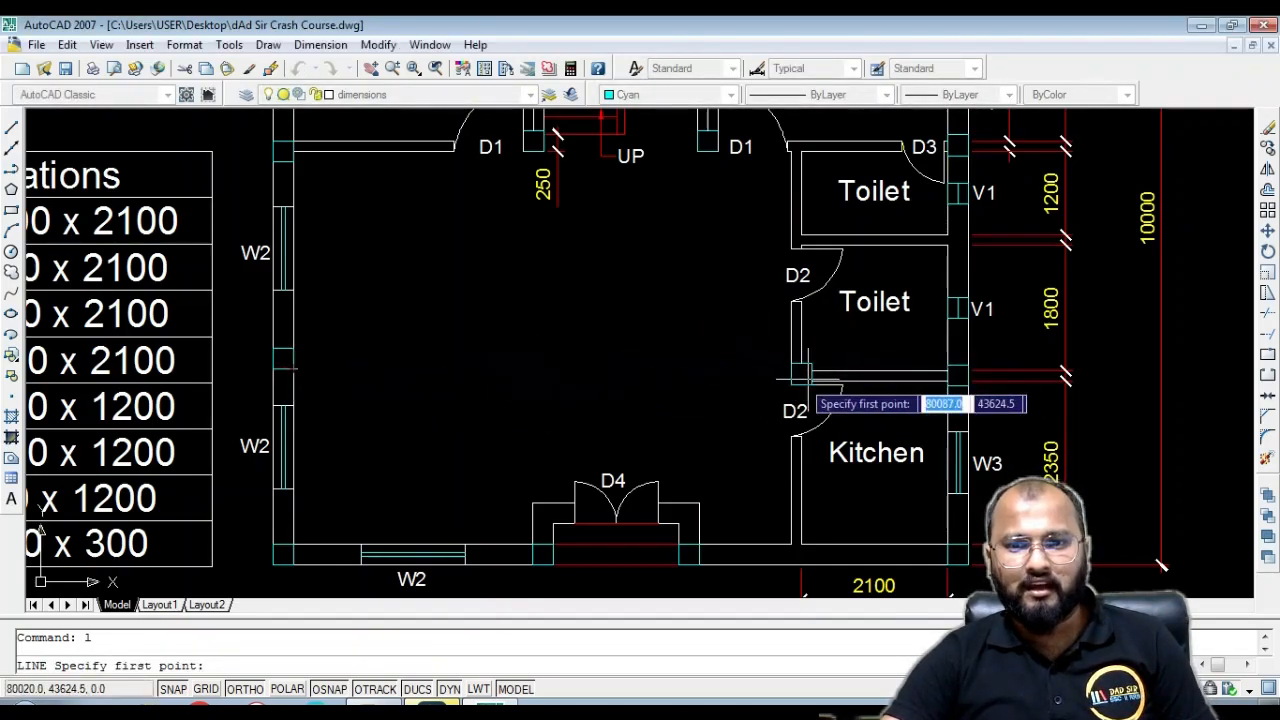
click(790, 380)
scroll(270, 395, up, 3)
click(241, 387)
scroll(248, 392, down, 4)
scroll(268, 390, up, 3)
key(Escape)
Move the left outer wall column between the two W2 windows down by its lower-right corner onto the guide line
click(266, 379)
click(262, 356)
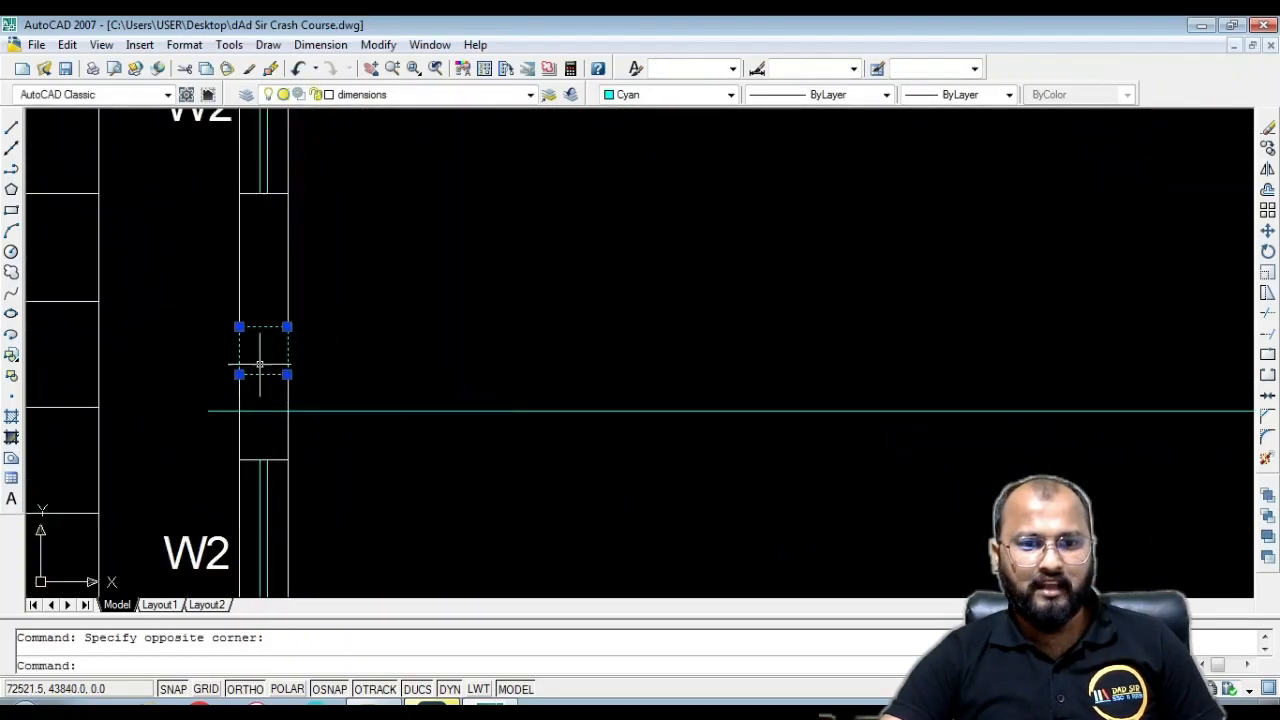
text(m)
key(Return)
click(287, 374)
click(283, 408)
key(Escape)
Erase the horizontal guide line between the left outer wall and the Kitchen's D2 column
scroll(534, 403, down, 4)
click(670, 435)
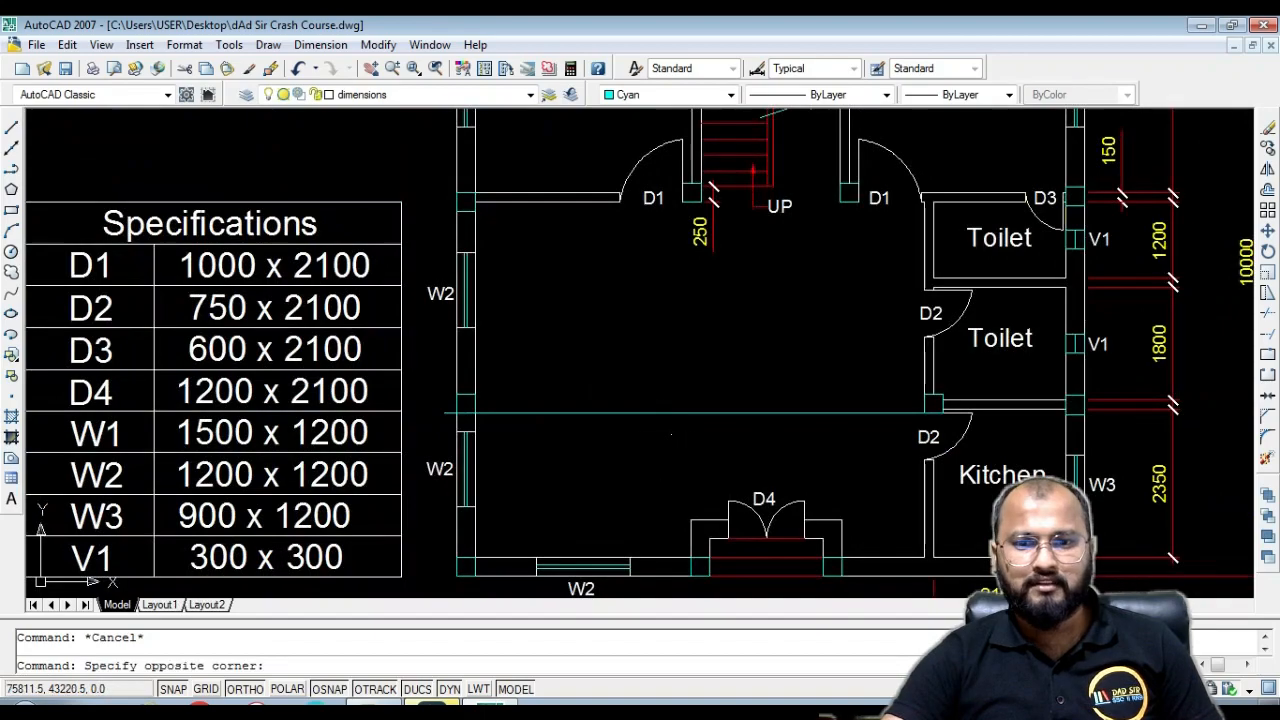
click(654, 366)
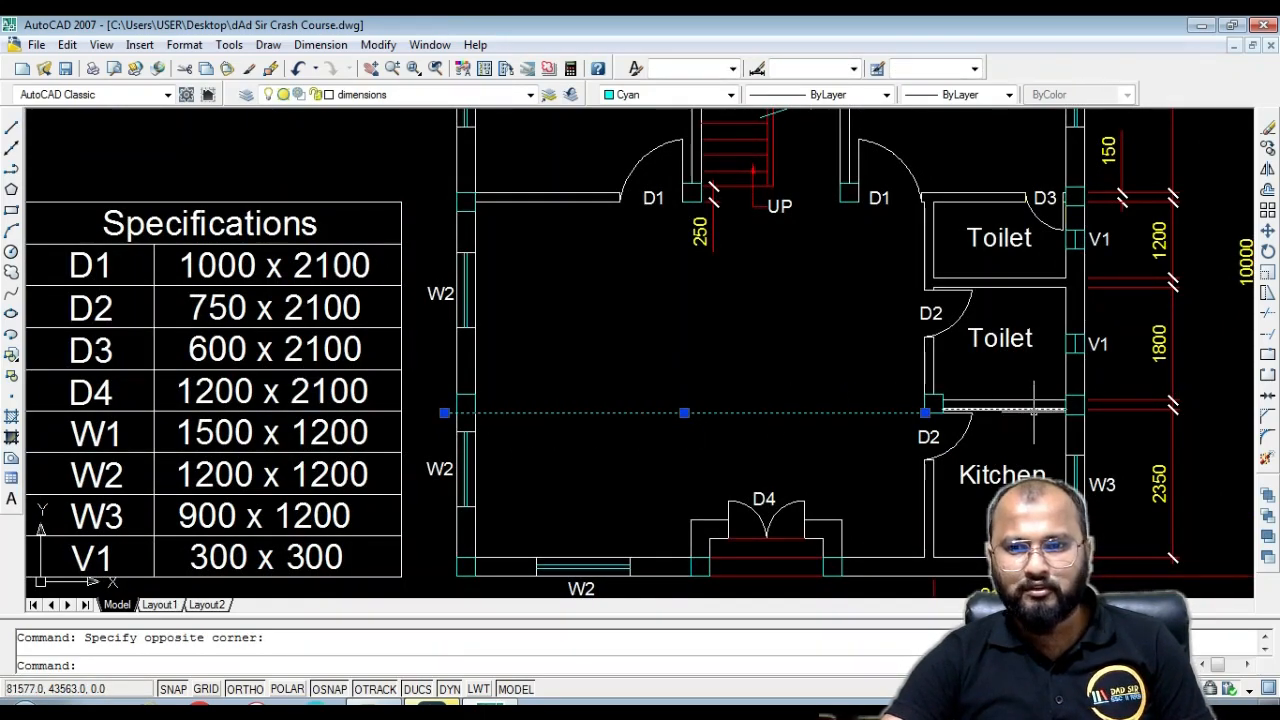
key(Delete)
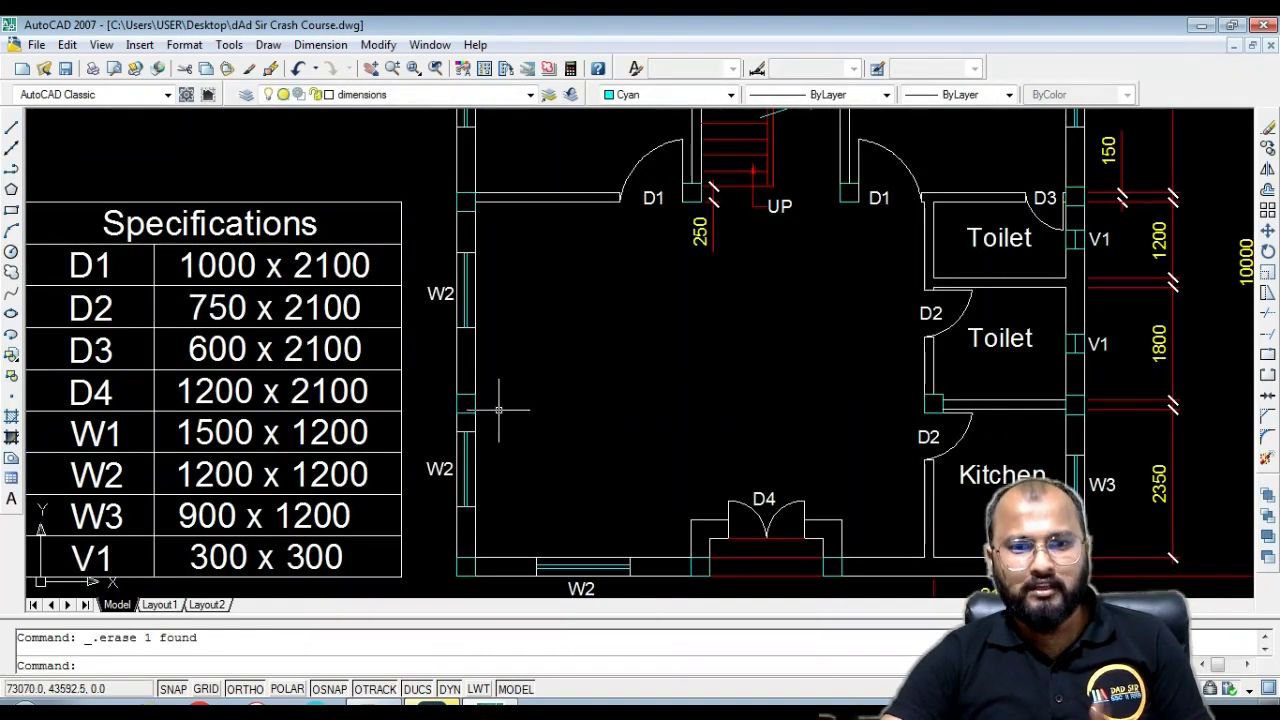
scroll(490, 410, up, 2)
scroll(451, 398, down, 2)
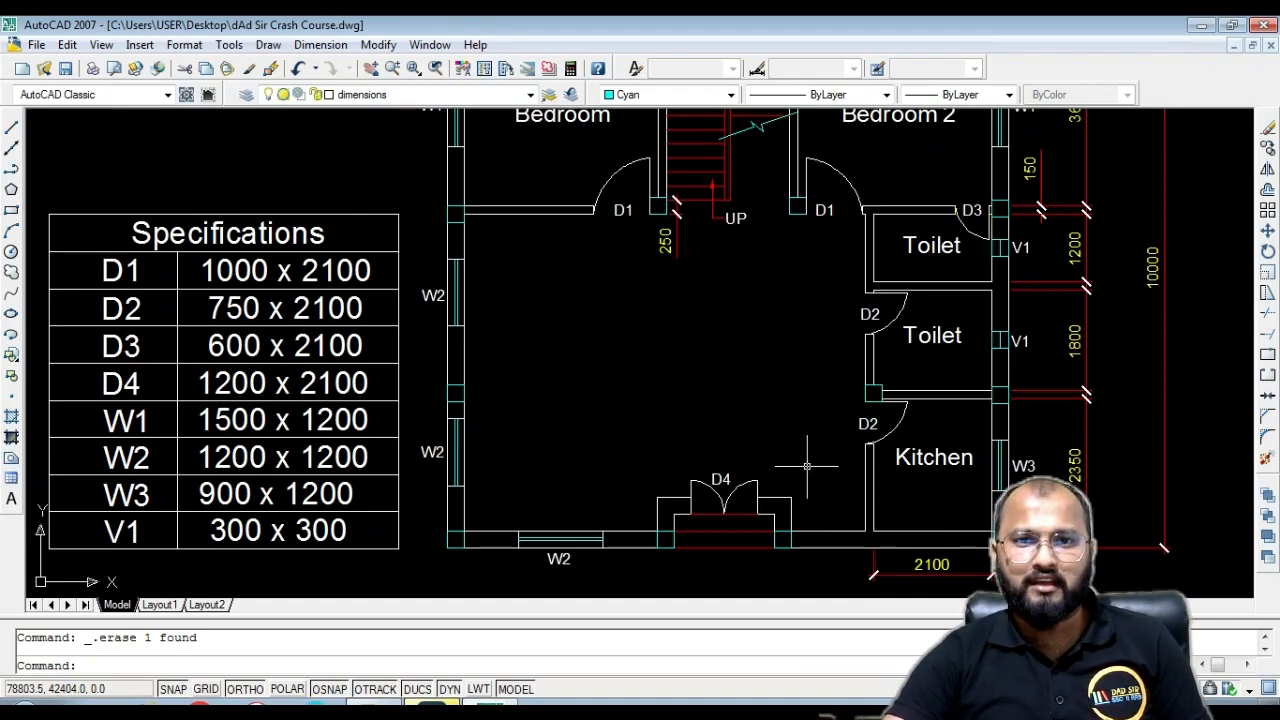
Examine the column layout across the whole plan and at the upper-left corner of the Master Bedroom
scroll(628, 392, down, 2)
middle_drag(747, 328, 675, 352)
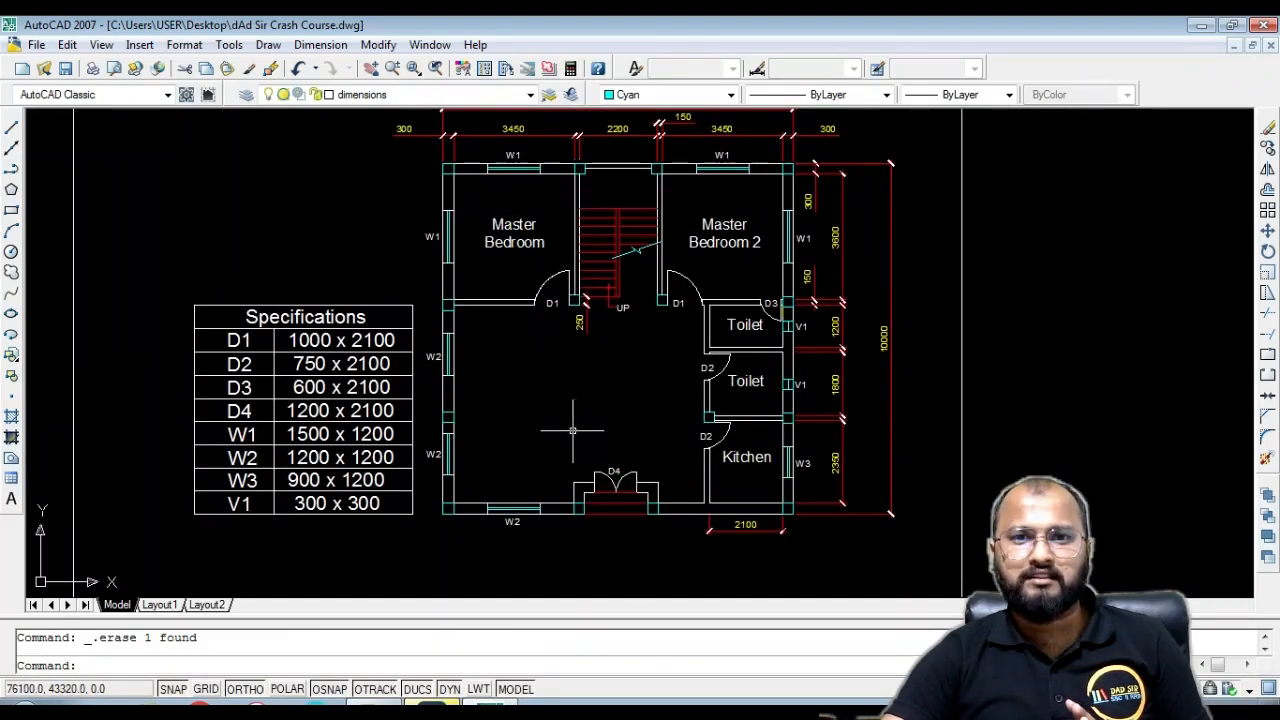
scroll(462, 170, up, 2)
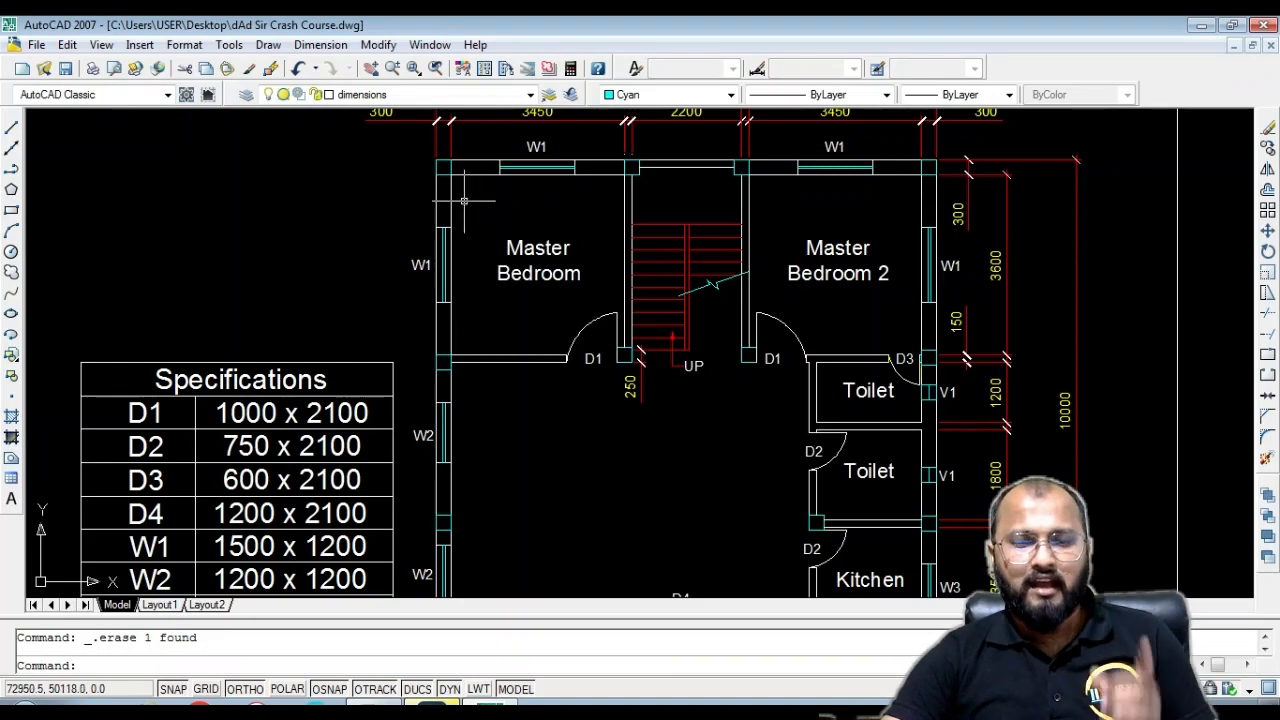
middle_drag(441, 156, 474, 249)
scroll(474, 249, up, 4)
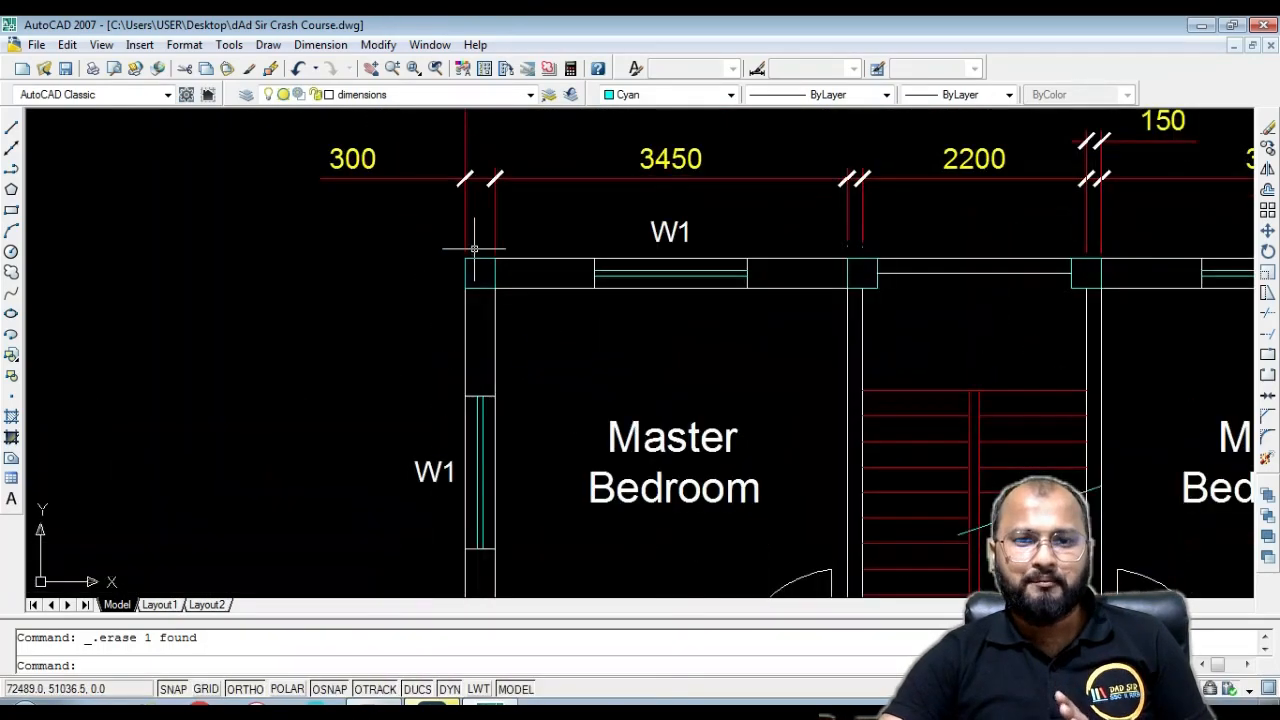
scroll(473, 264, up, 3)
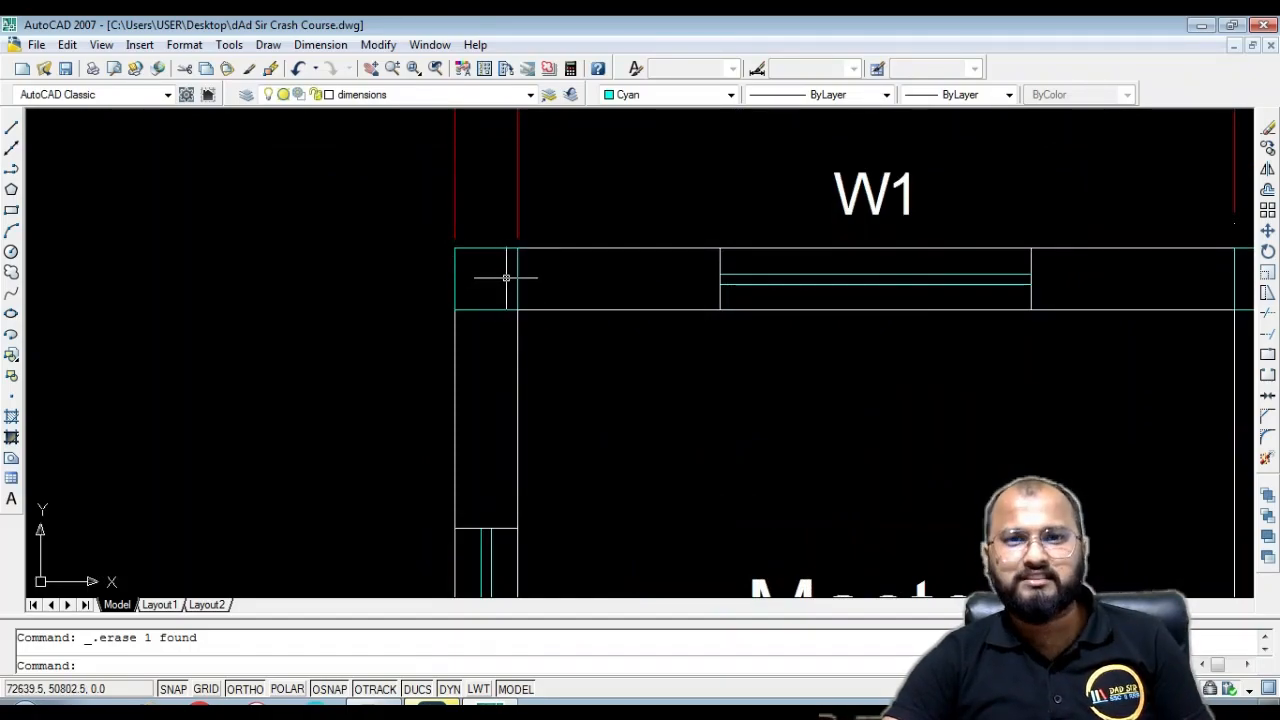
scroll(580, 279, down, 2)
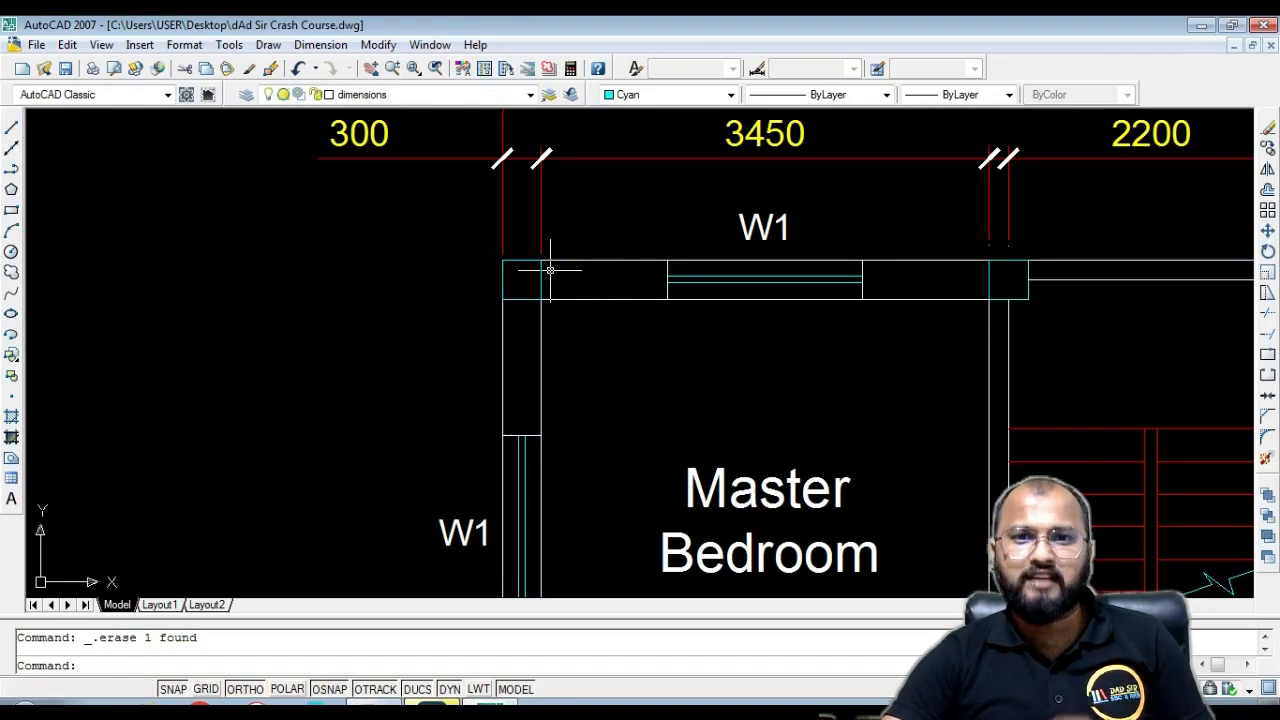
scroll(534, 271, down, 6)
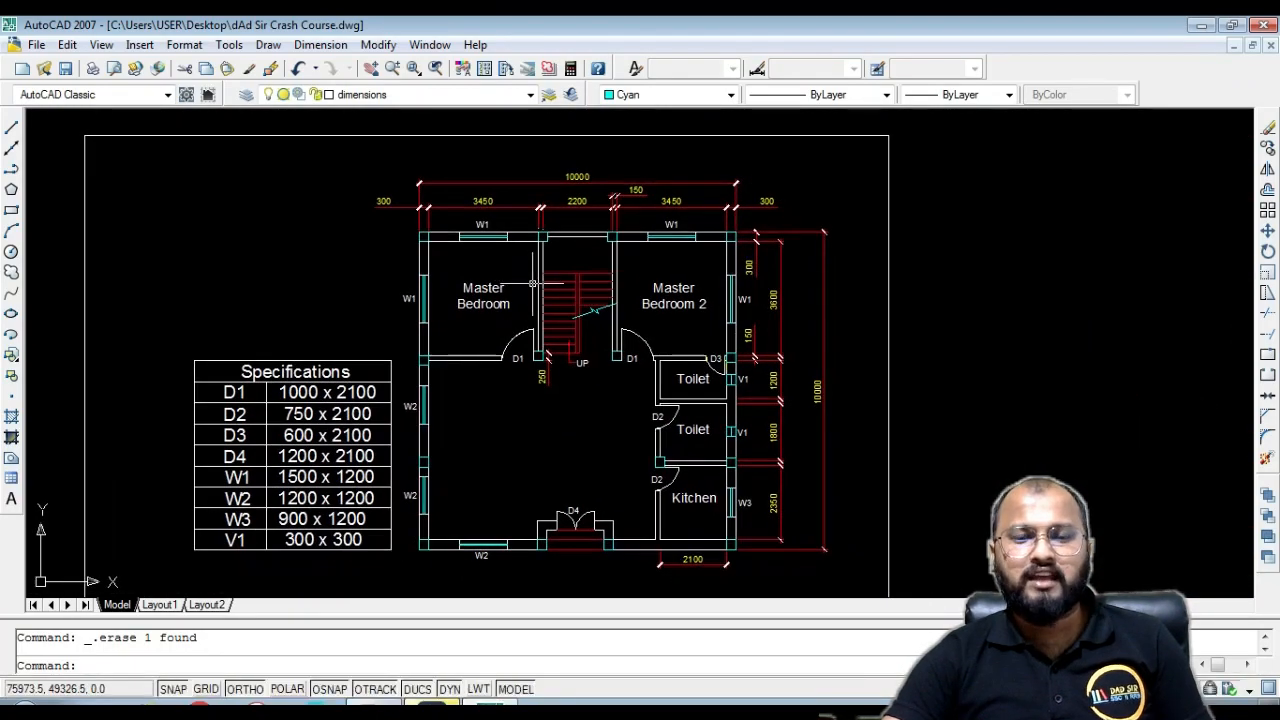
scroll(523, 295, up, 2)
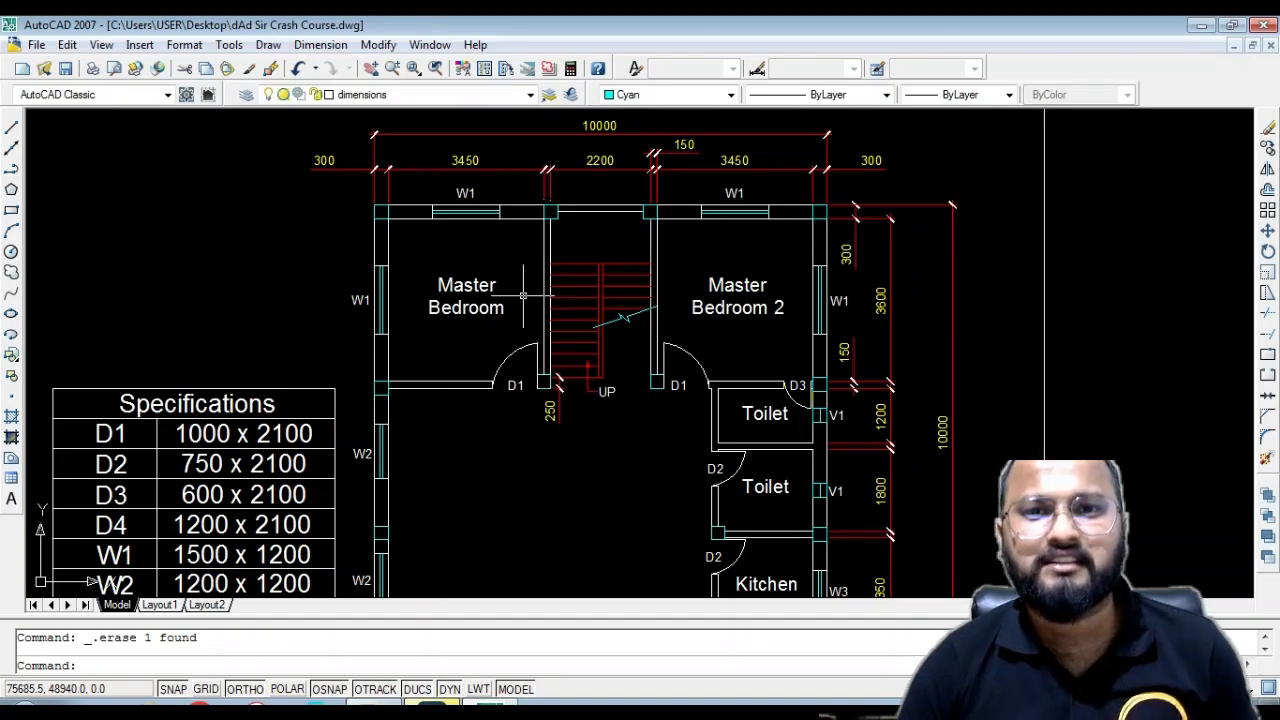
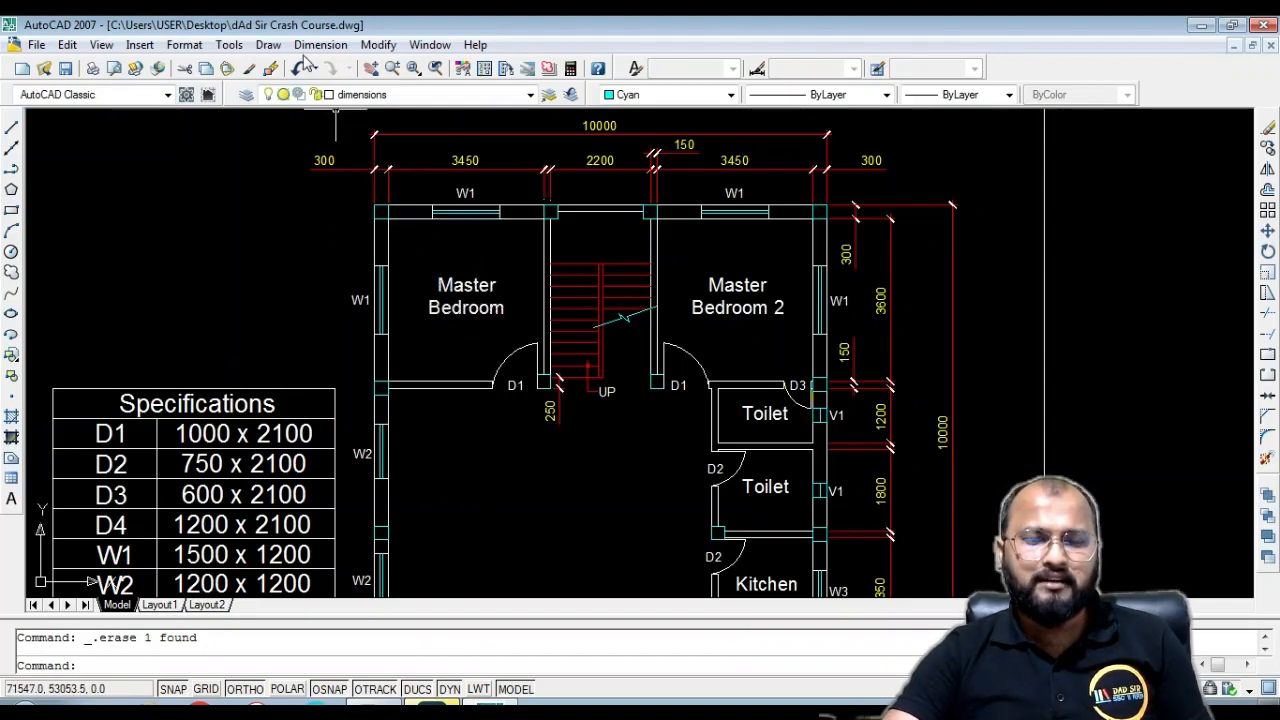
Open the Hatch settings and browse the ANSI, ISO and Other Predefined patterns in the pattern palette
click(377, 46)
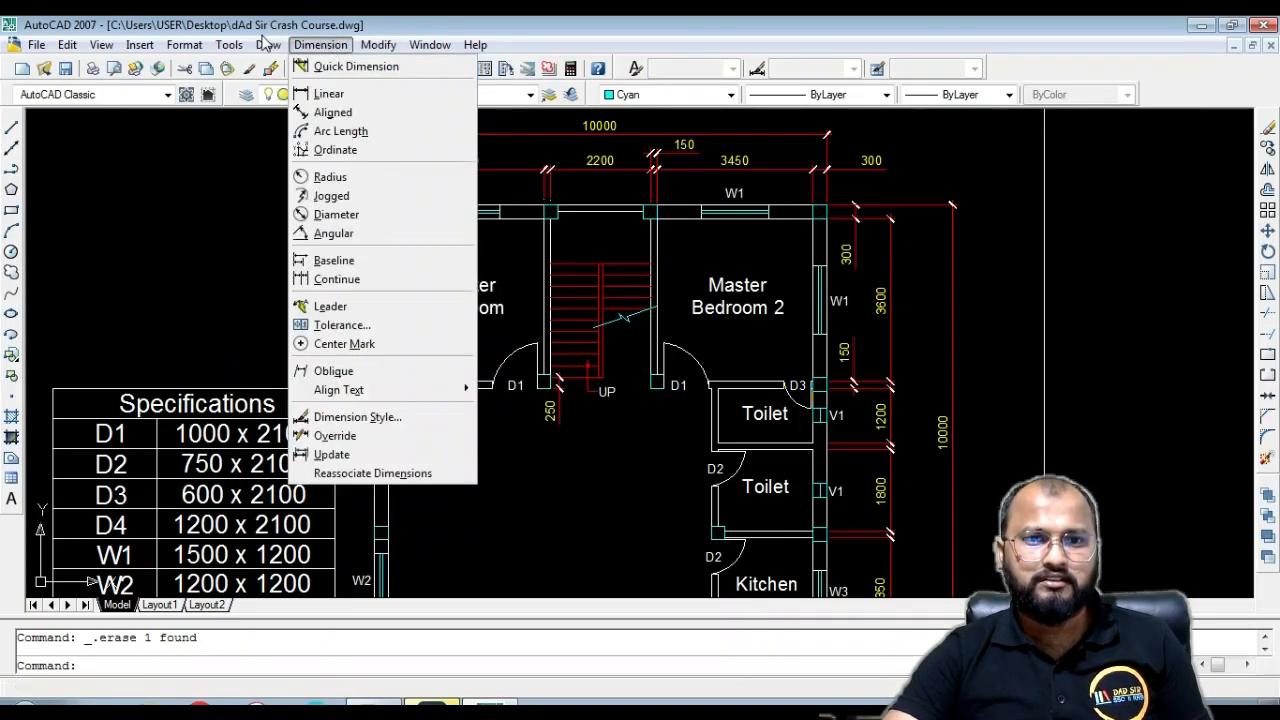
mouse_move(266, 47)
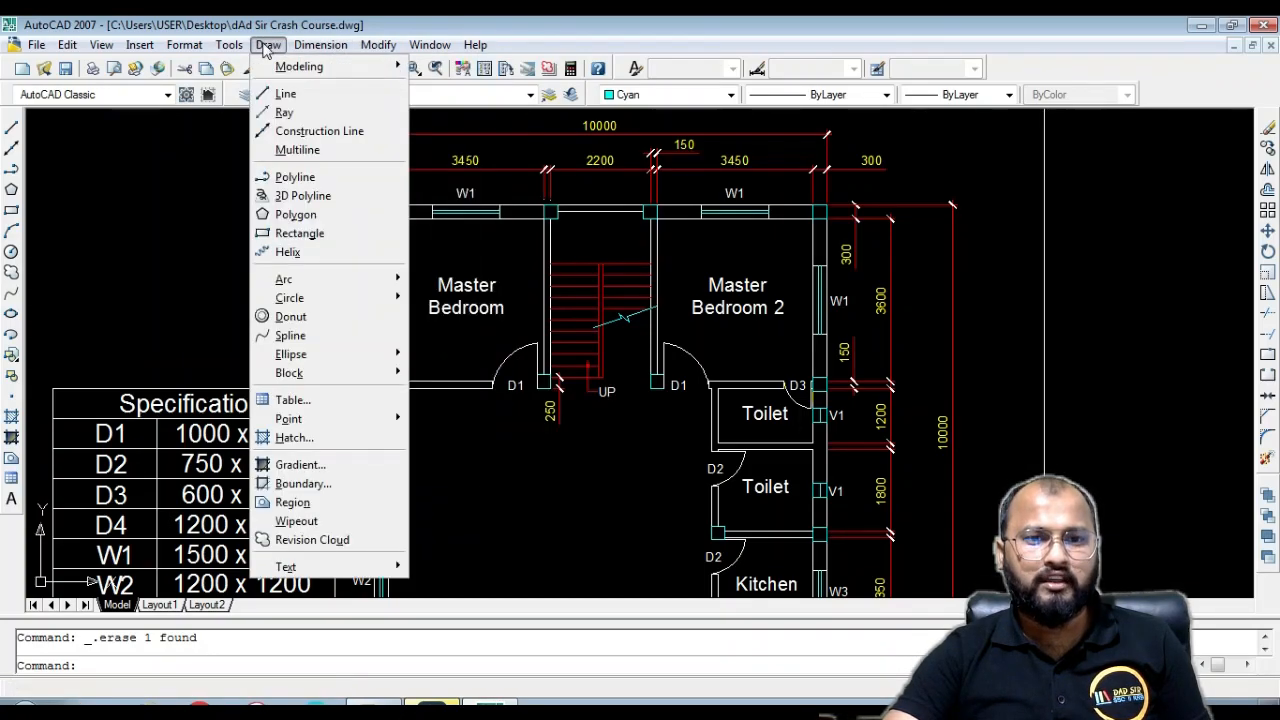
click(291, 439)
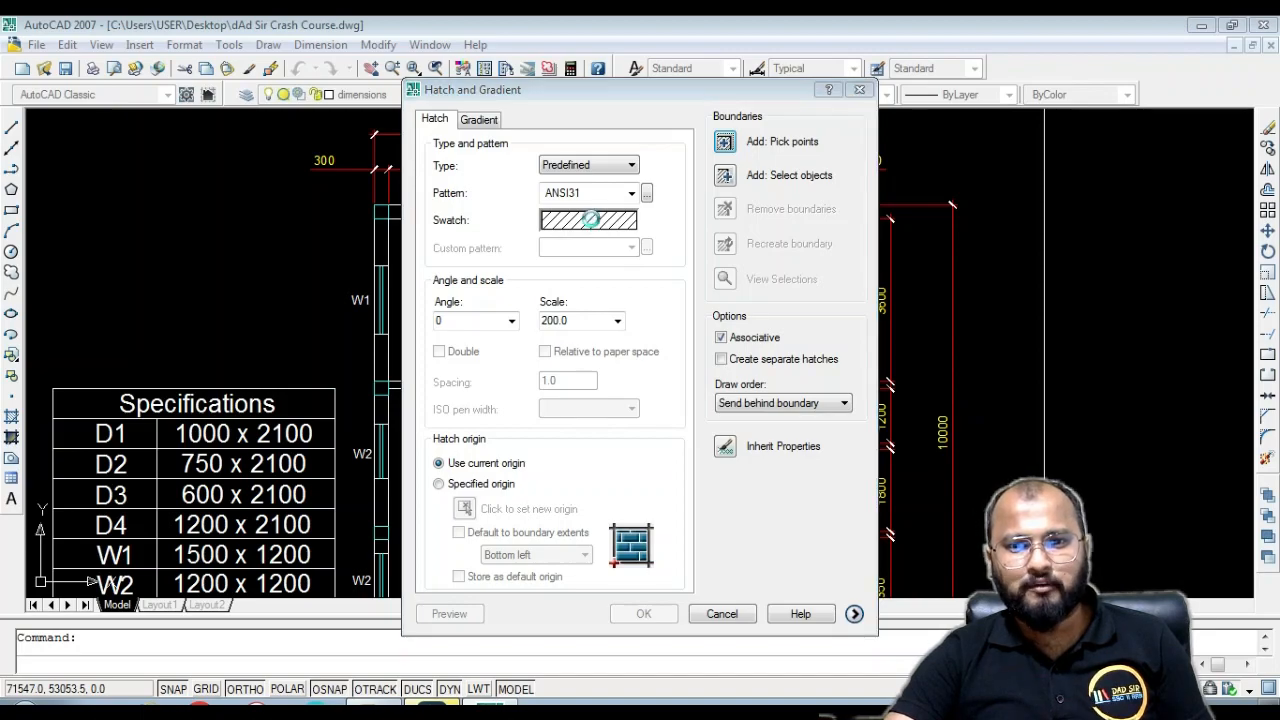
click(592, 222)
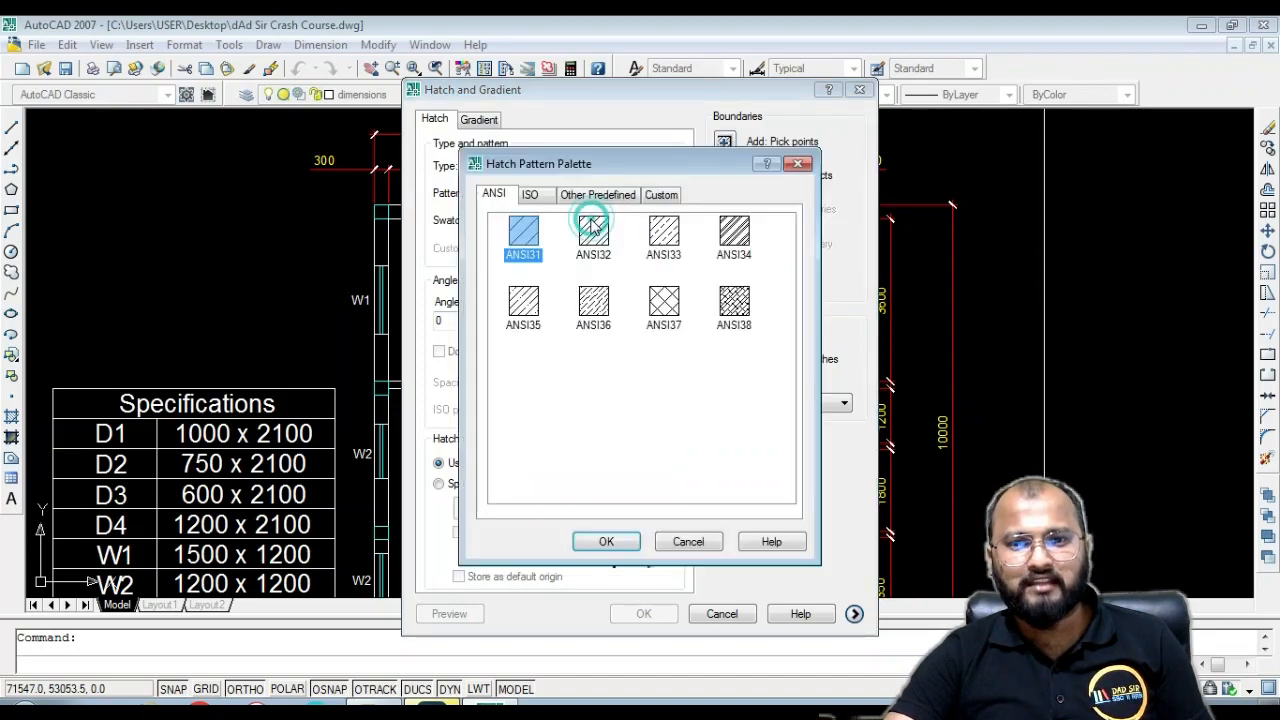
click(799, 163)
click(610, 222)
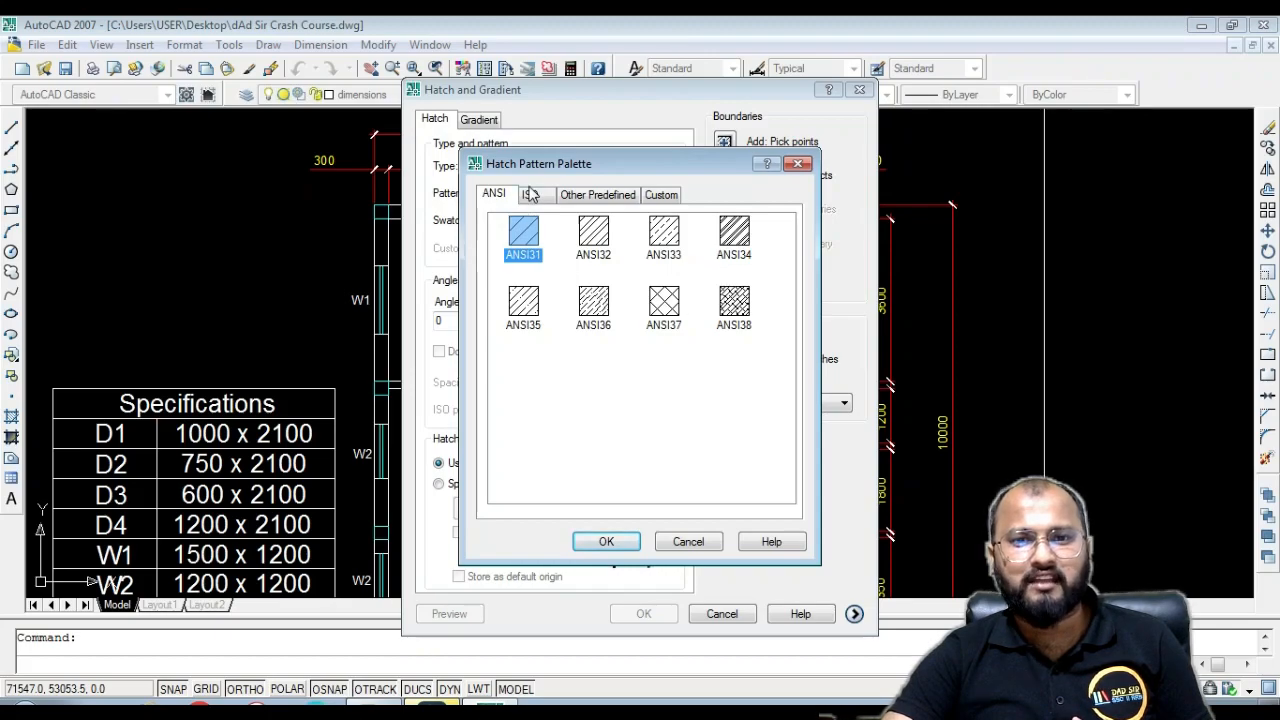
click(531, 194)
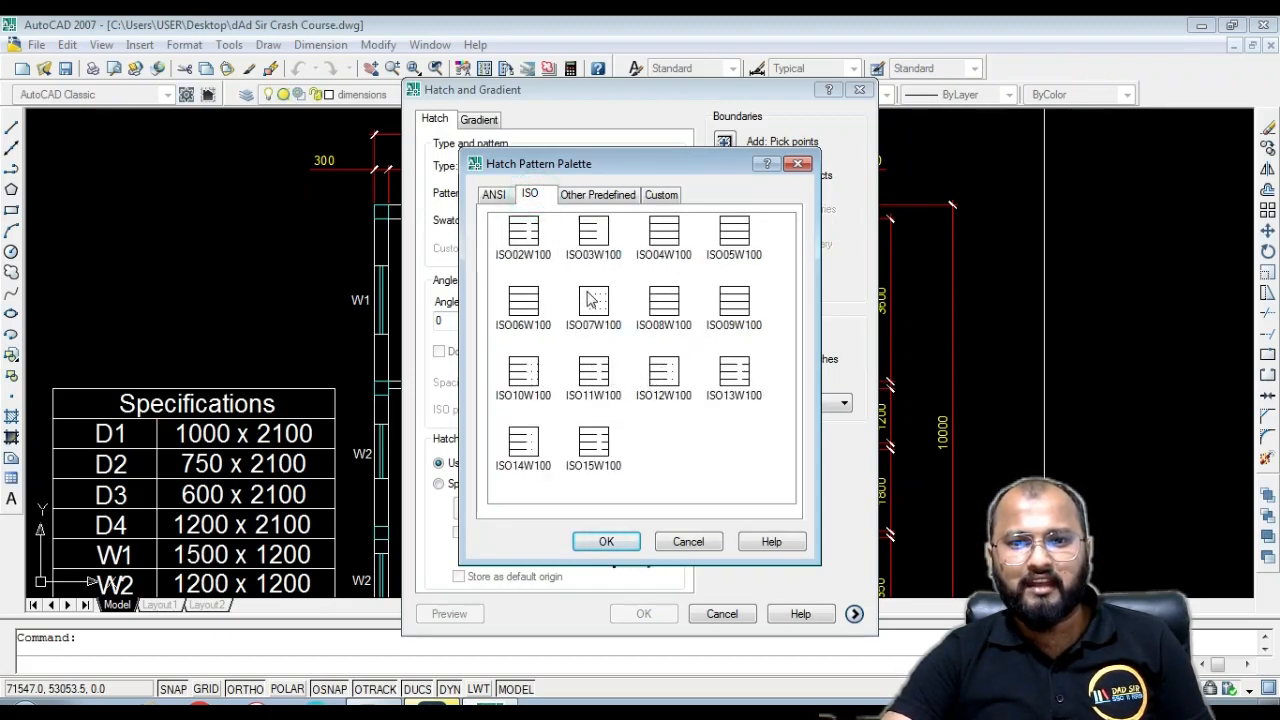
click(577, 196)
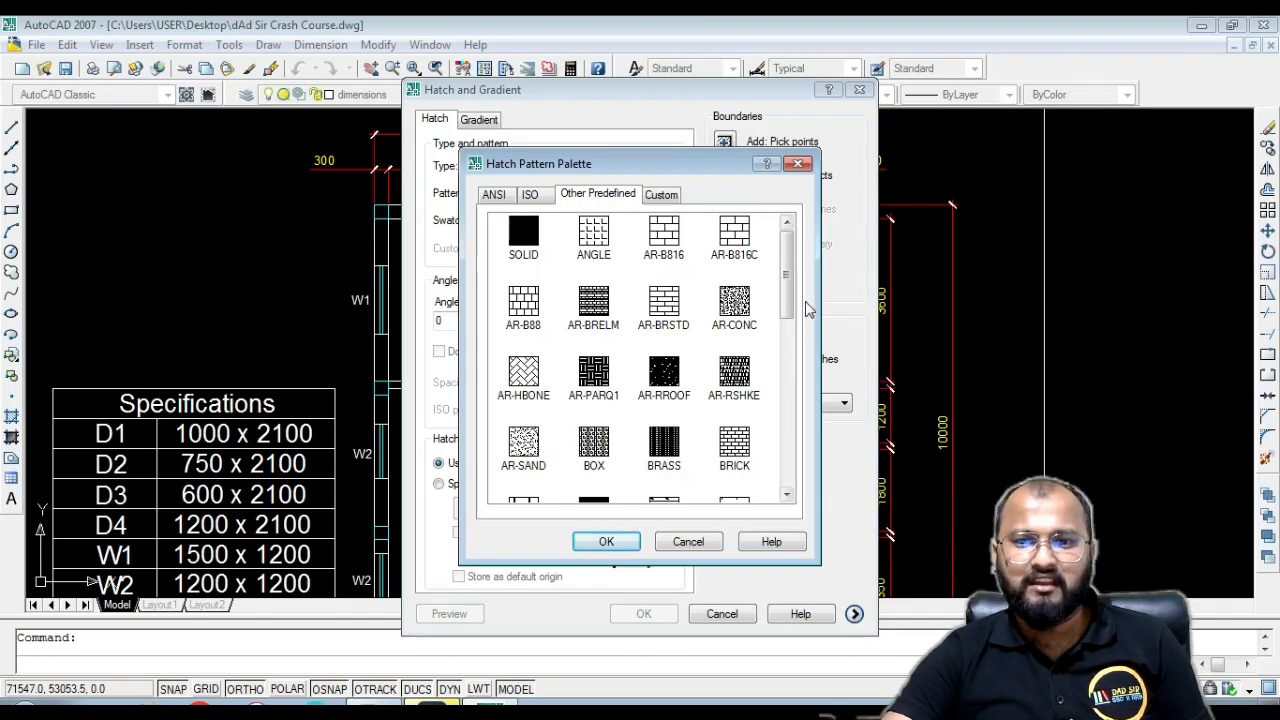
drag(790, 293, 790, 374)
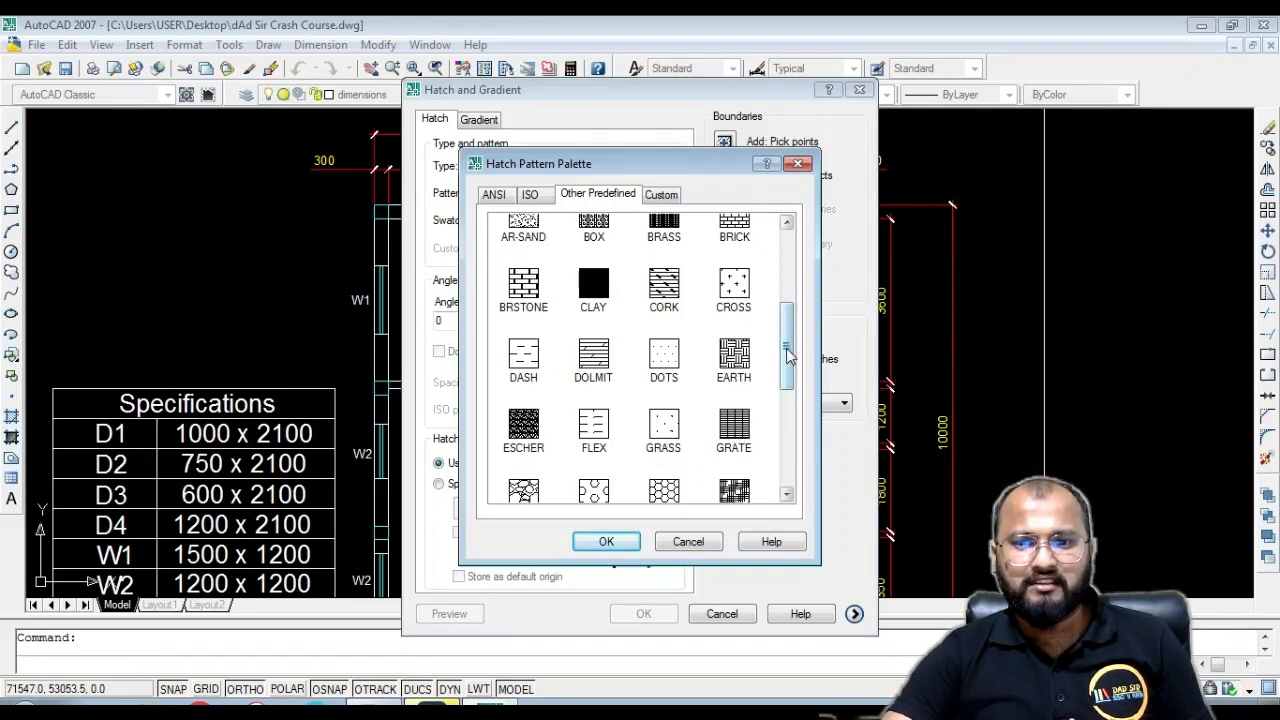
drag(789, 355, 791, 396)
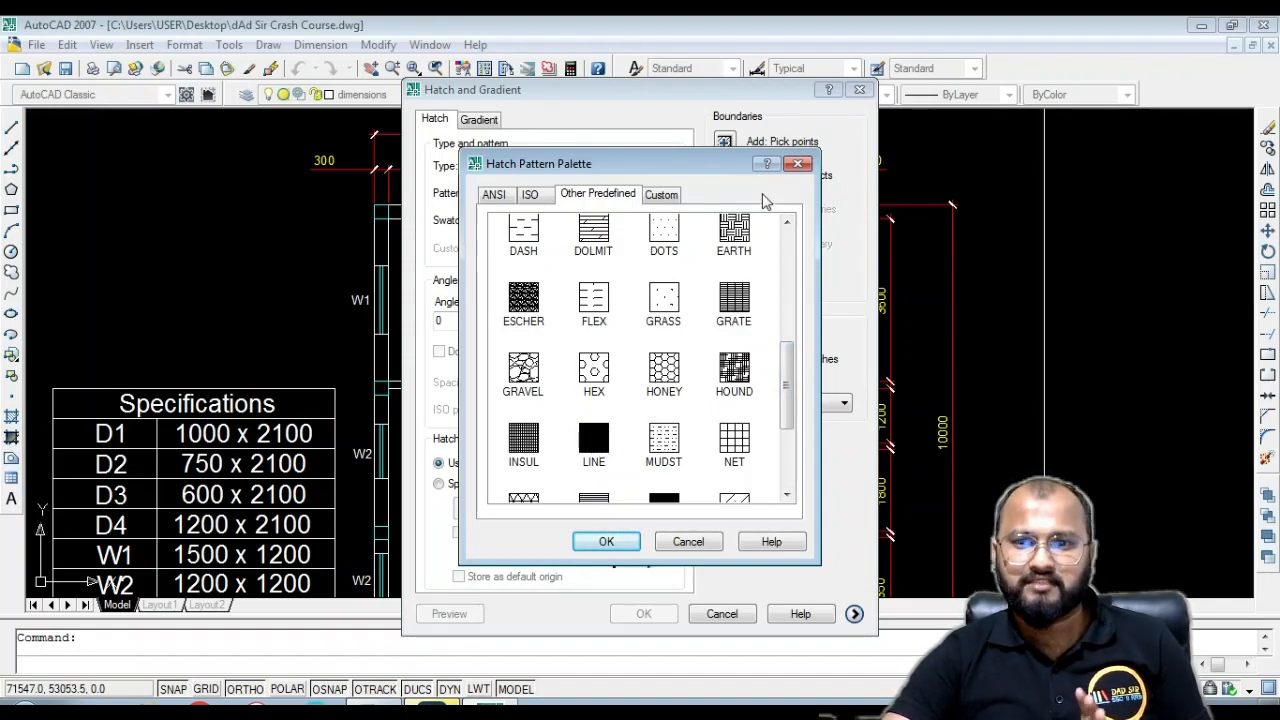
click(797, 165)
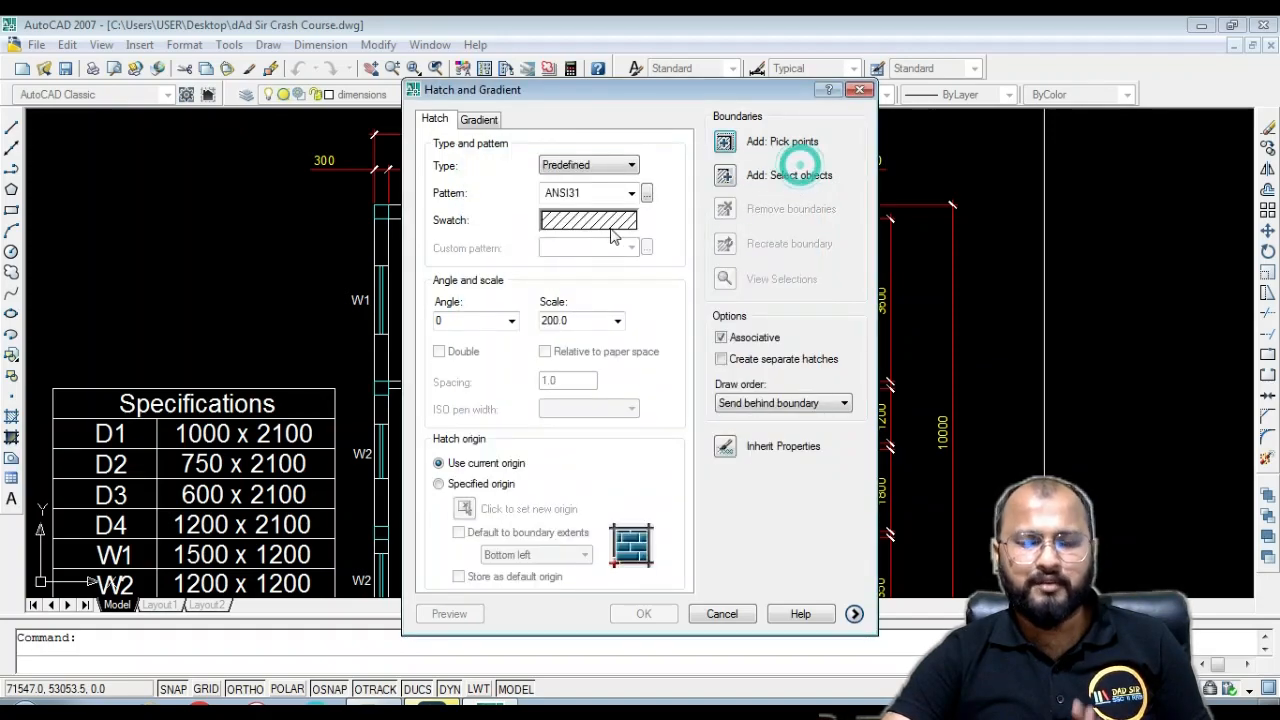
Look at the ANSI33 pattern and the list of hatch pattern names without changing the pattern
click(580, 219)
click(664, 235)
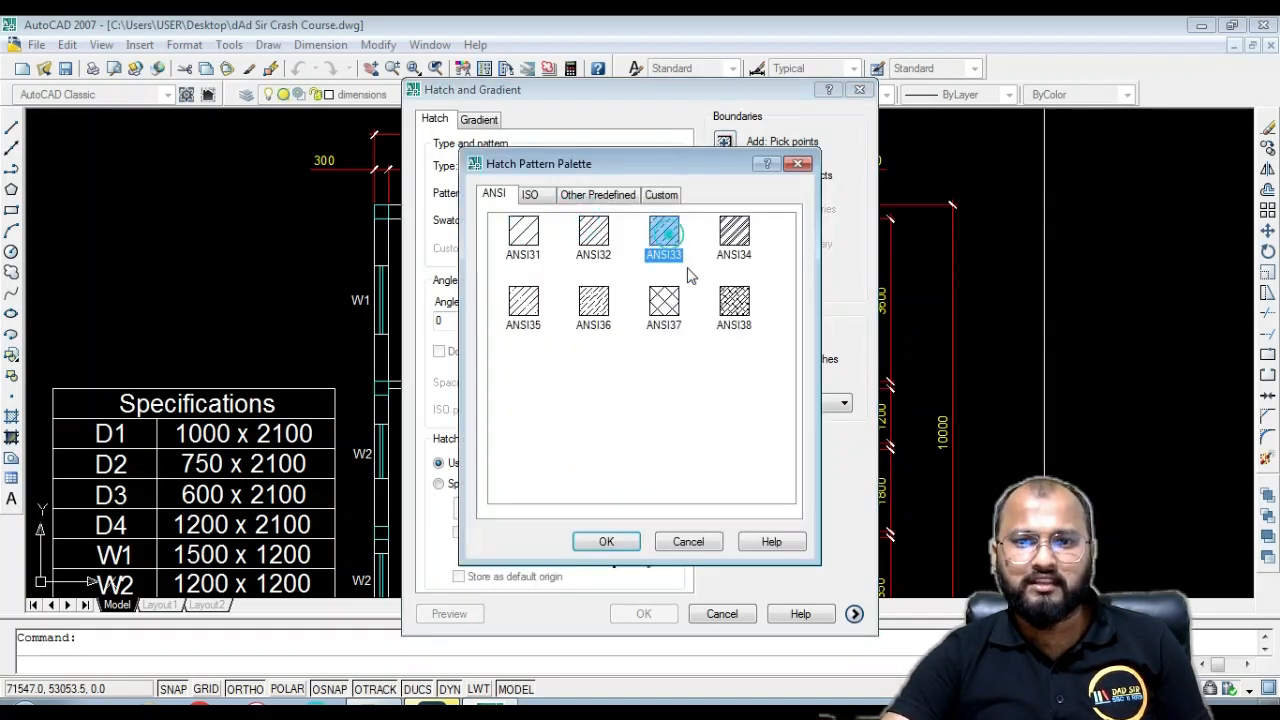
click(797, 164)
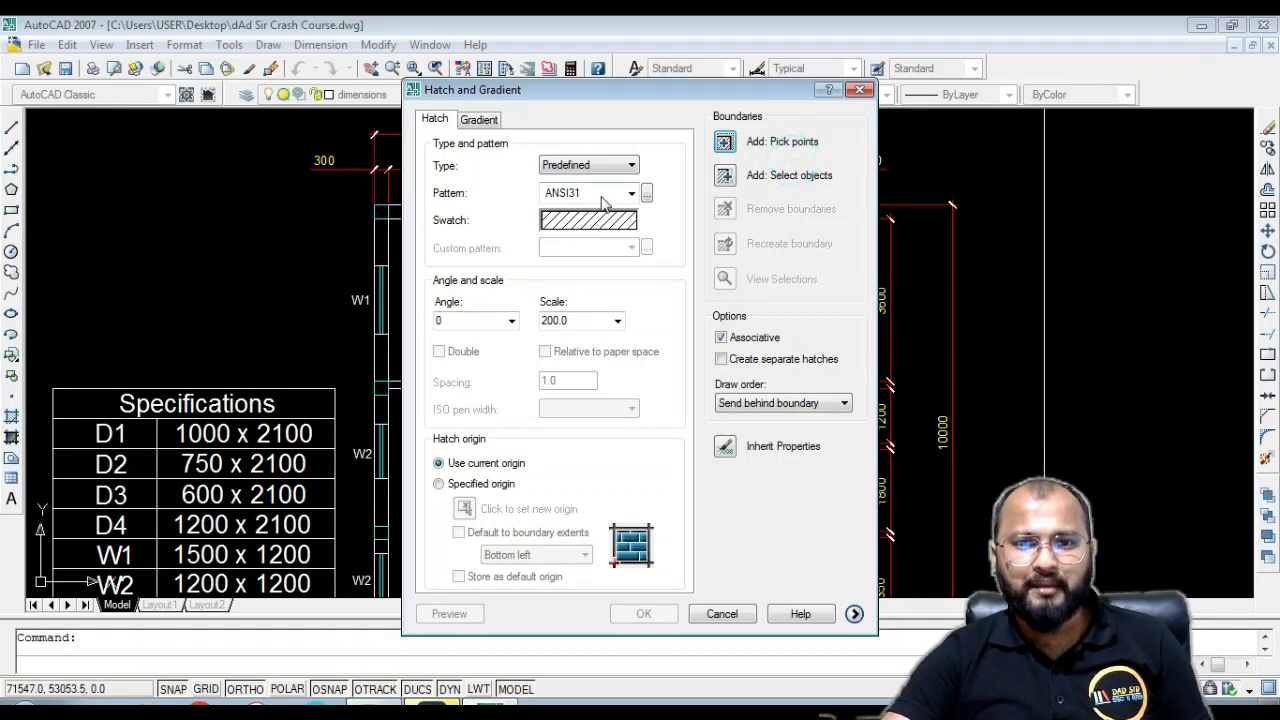
click(600, 193)
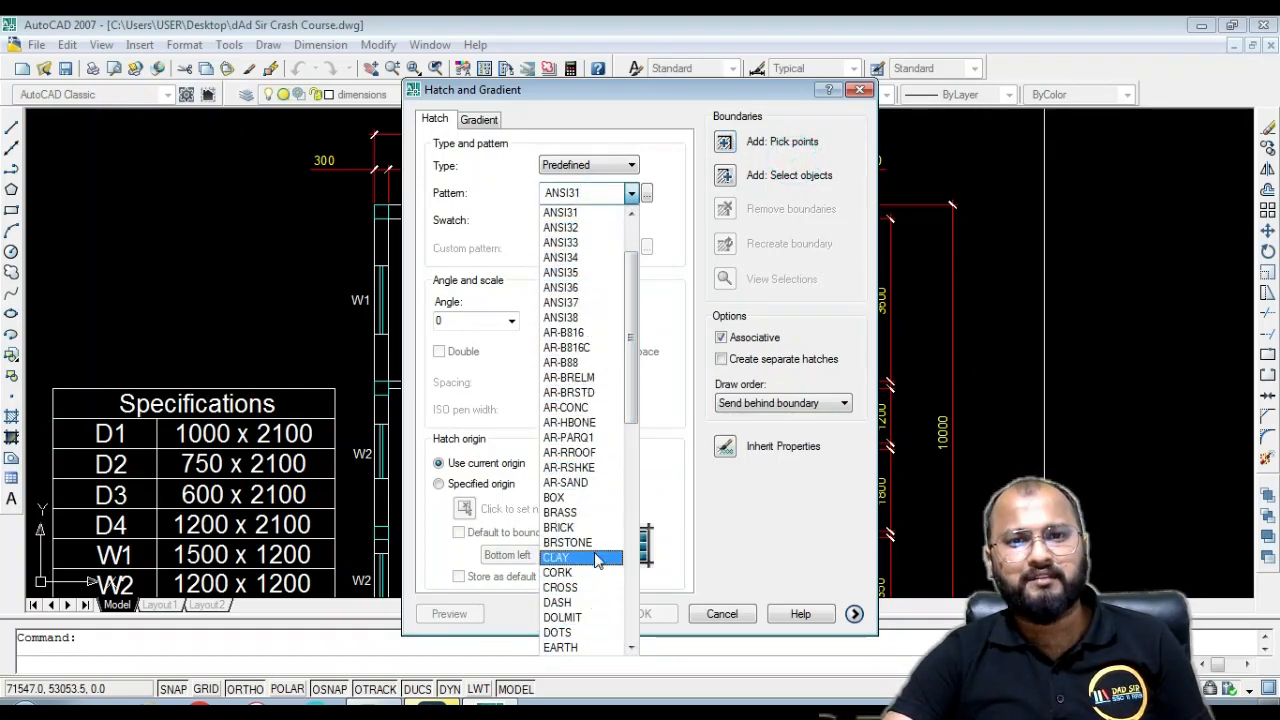
click(688, 274)
click(622, 219)
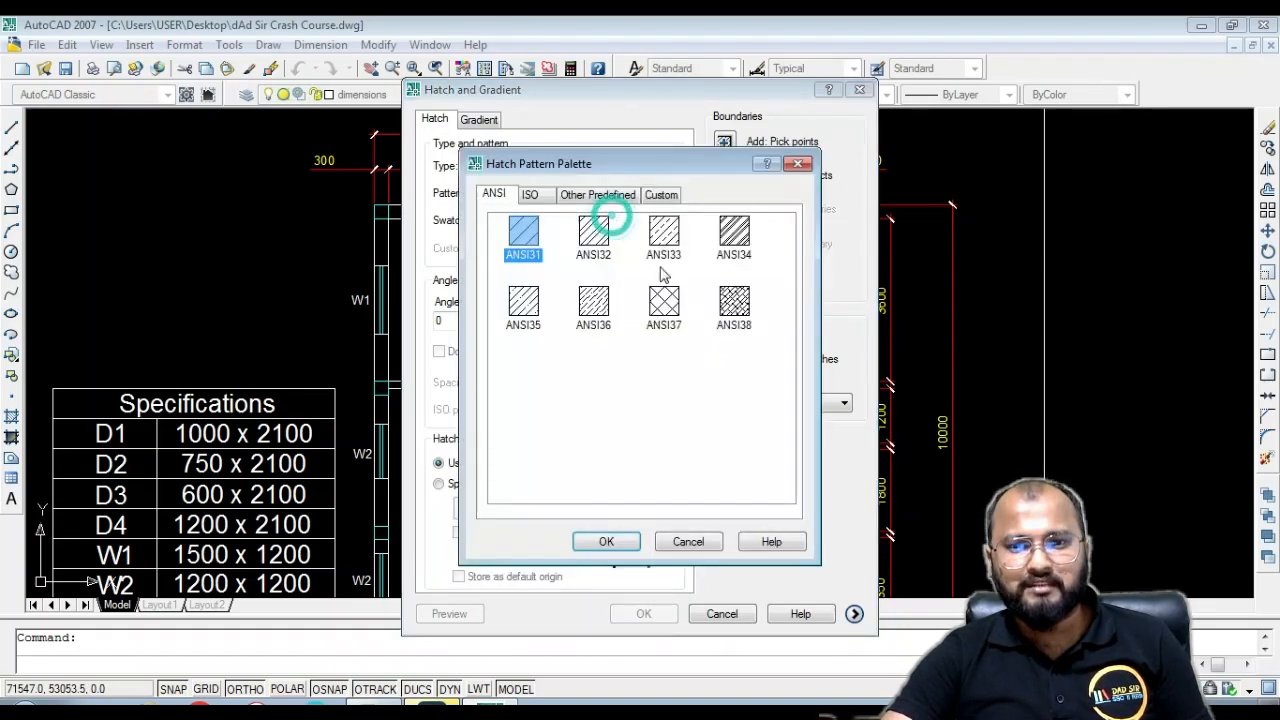
click(595, 196)
click(733, 312)
click(606, 541)
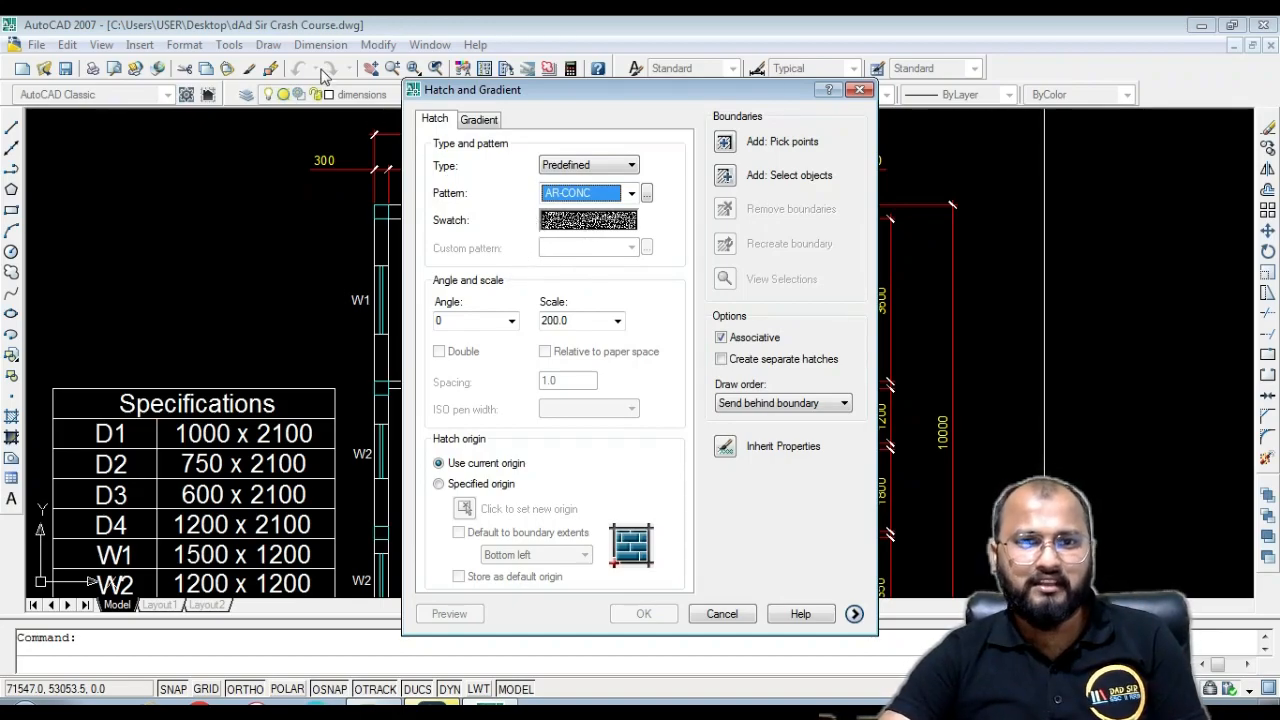
click(859, 89)
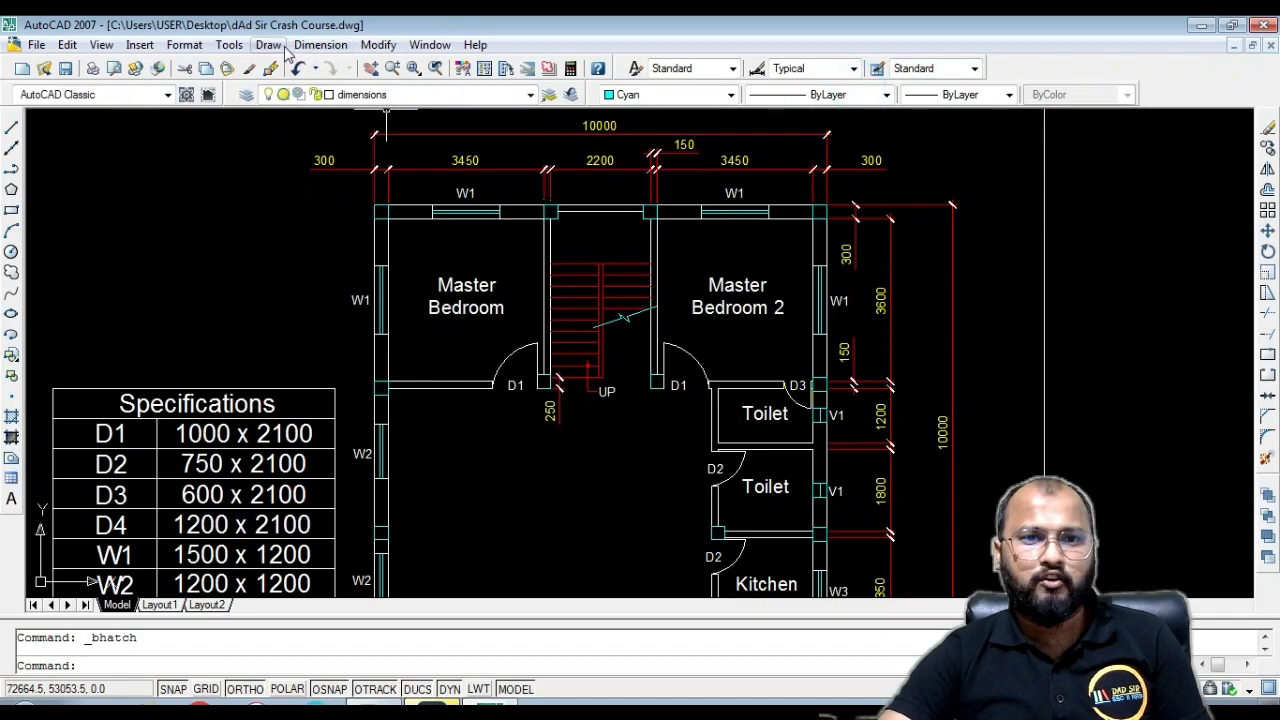
Start a new hatch and look at the ANSI patterns in the palette, keeping ANSI31
click(270, 45)
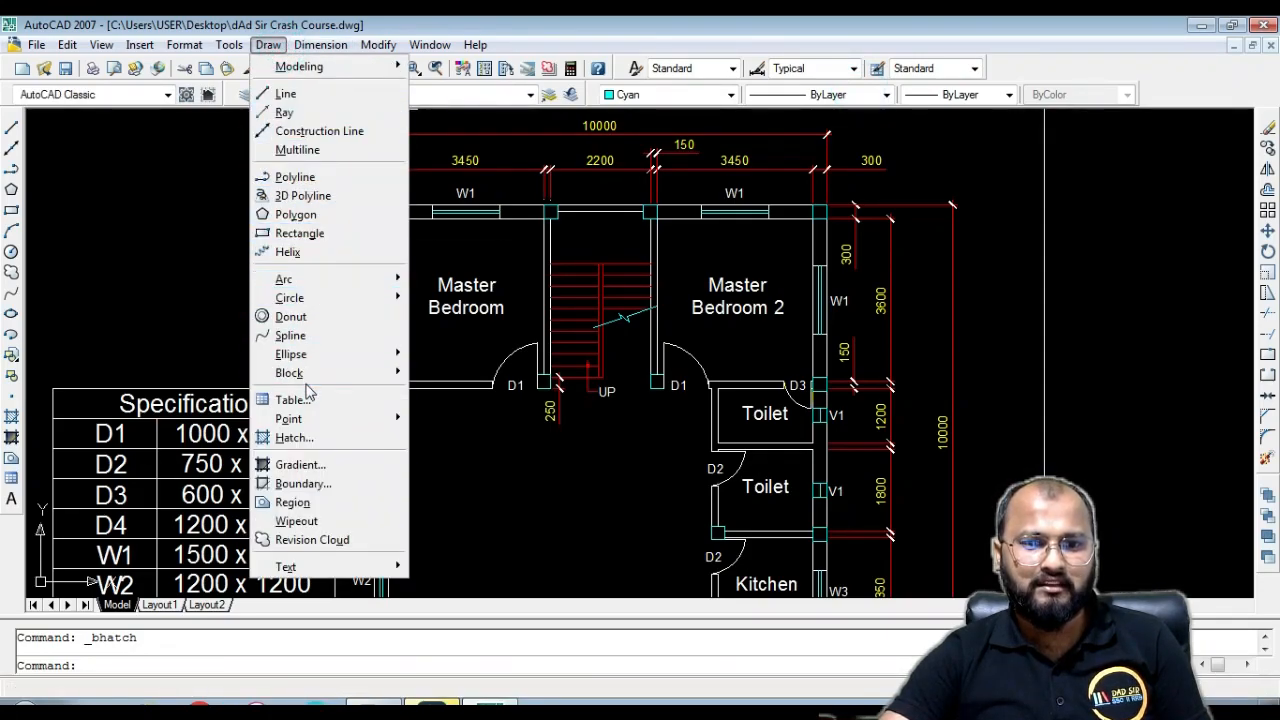
click(295, 437)
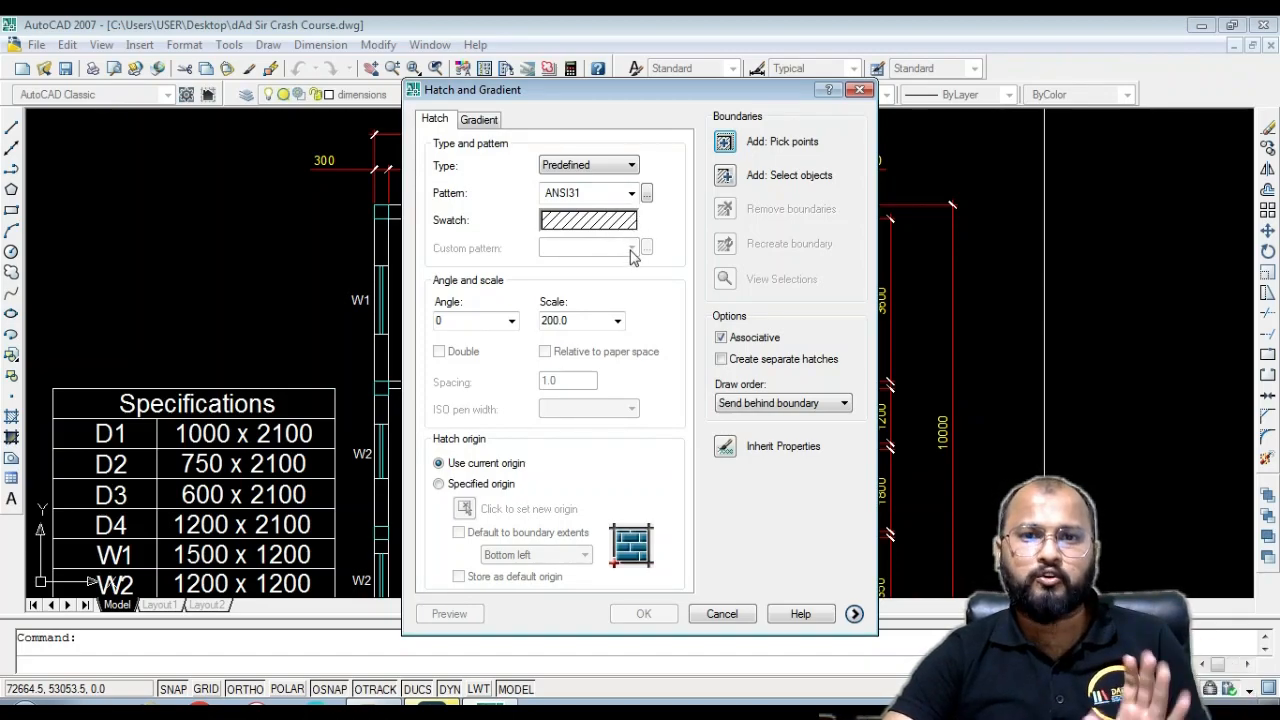
click(580, 221)
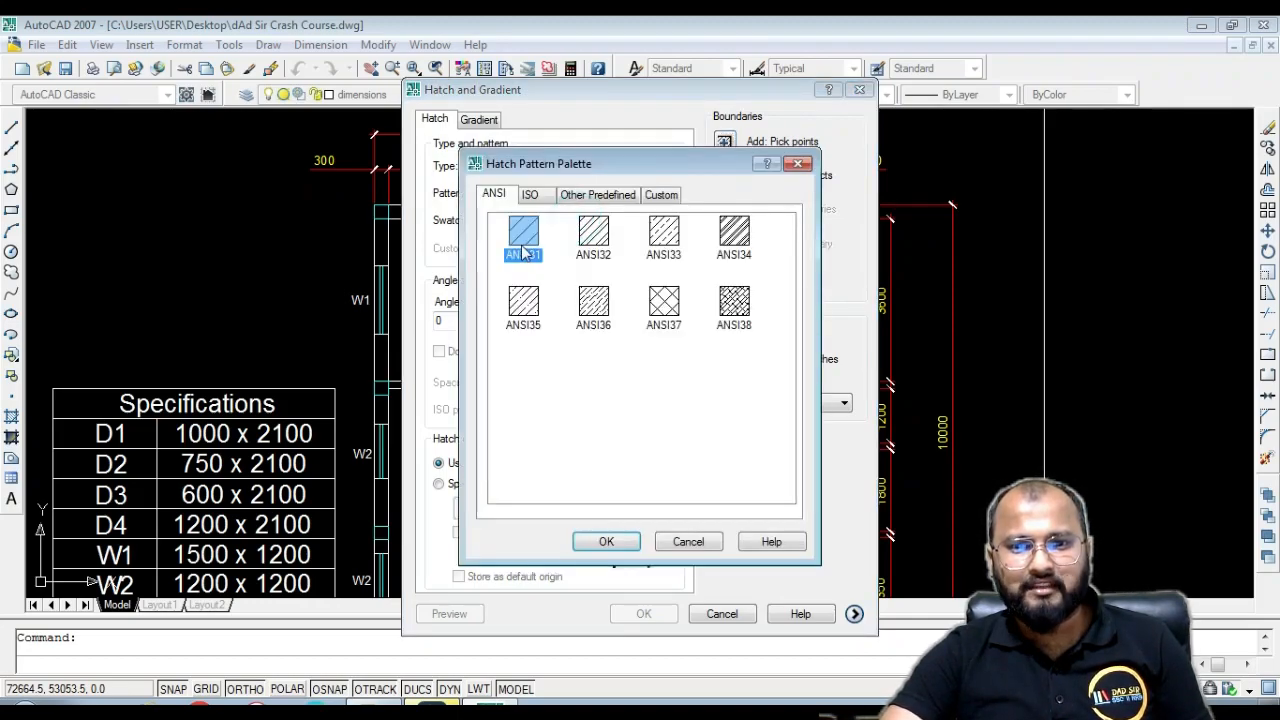
click(680, 544)
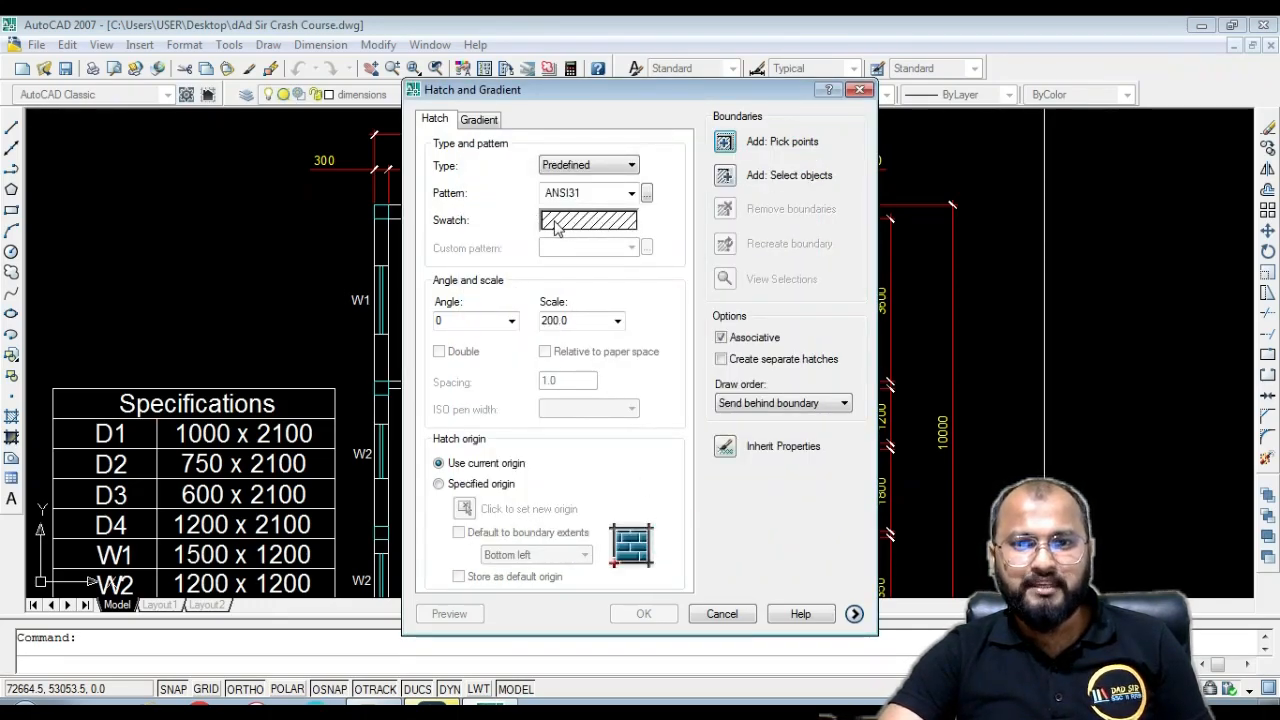
Hatch the left outer wall segment between the Master Bedroom's corner column and window W1 with ANSI31 at scale 1
double_click(575, 320)
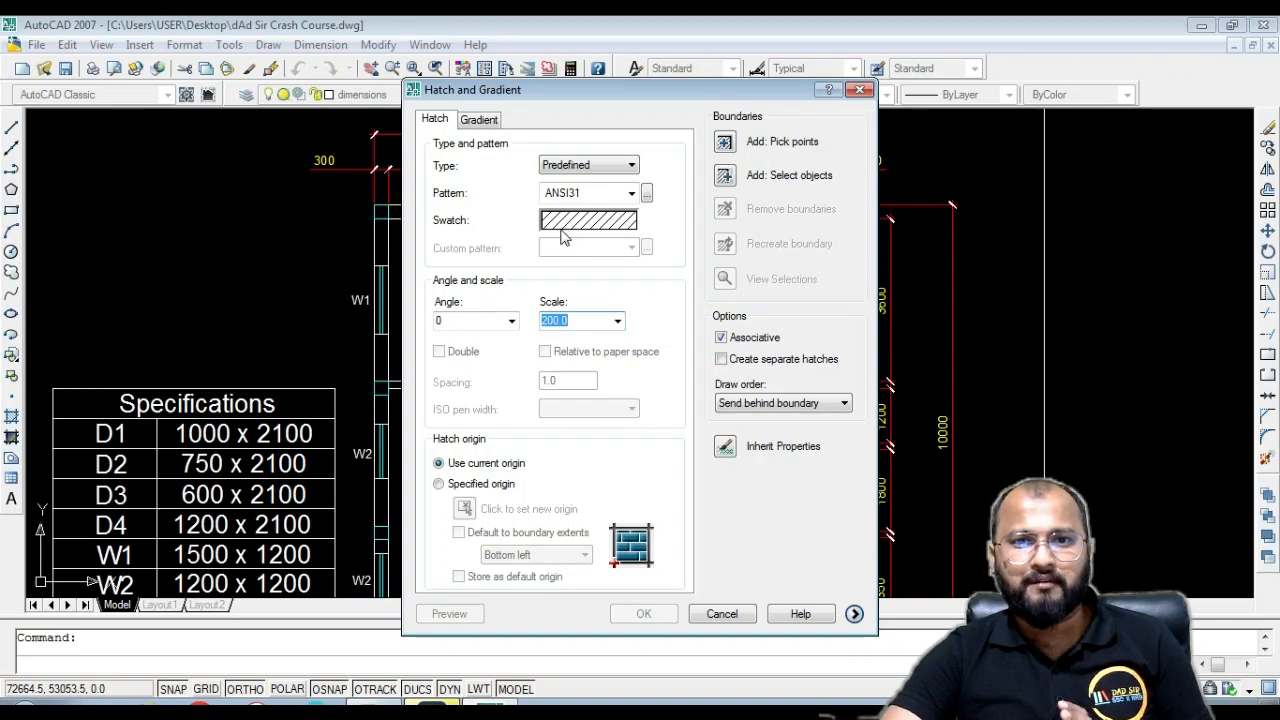
text(1)
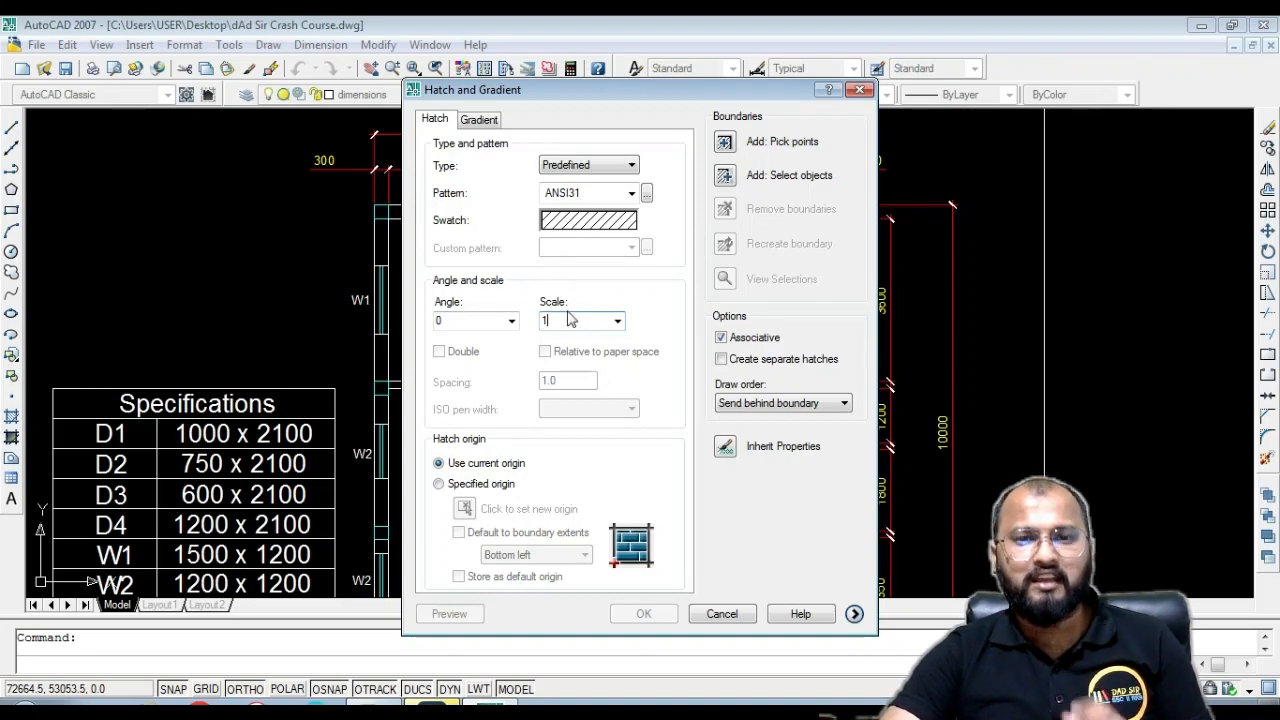
click(728, 142)
scroll(445, 255, up, 6)
click(443, 250)
right_click(445, 250)
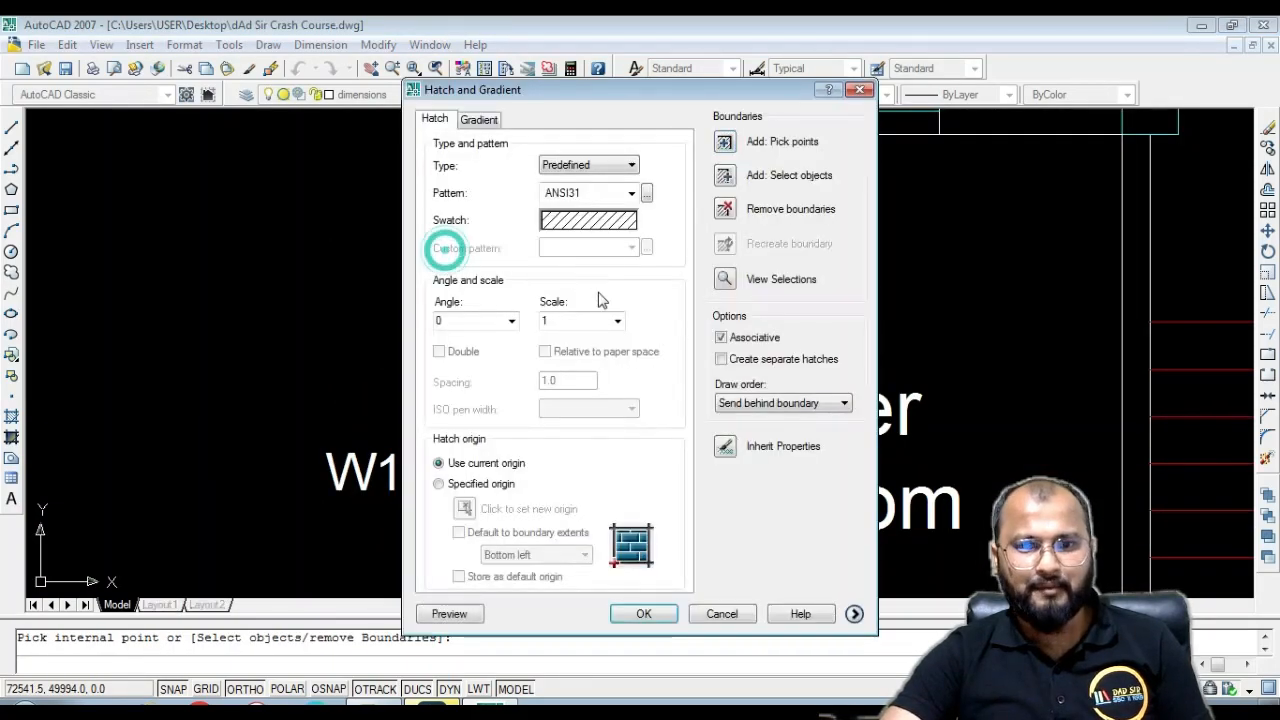
click(643, 614)
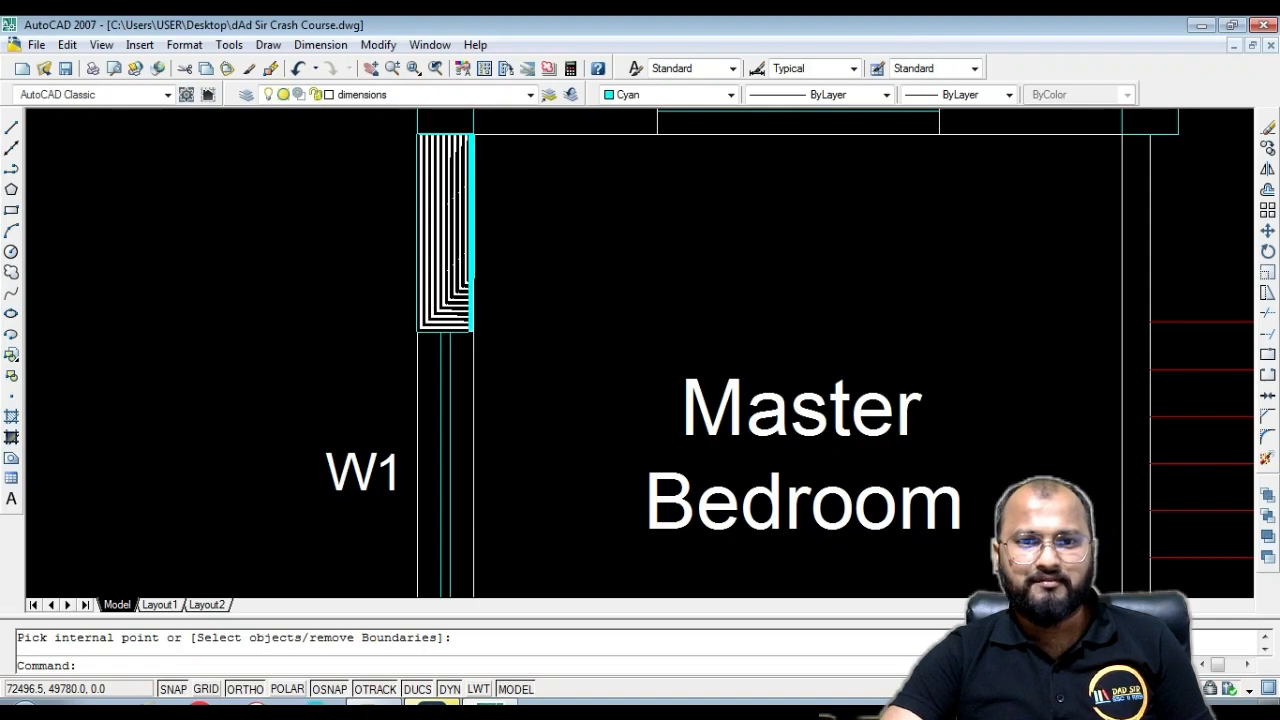
Inspect the density of the scale 1 hatch on the left outer wall and delete the hatch
scroll(485, 200, up, 3)
key(Escape)
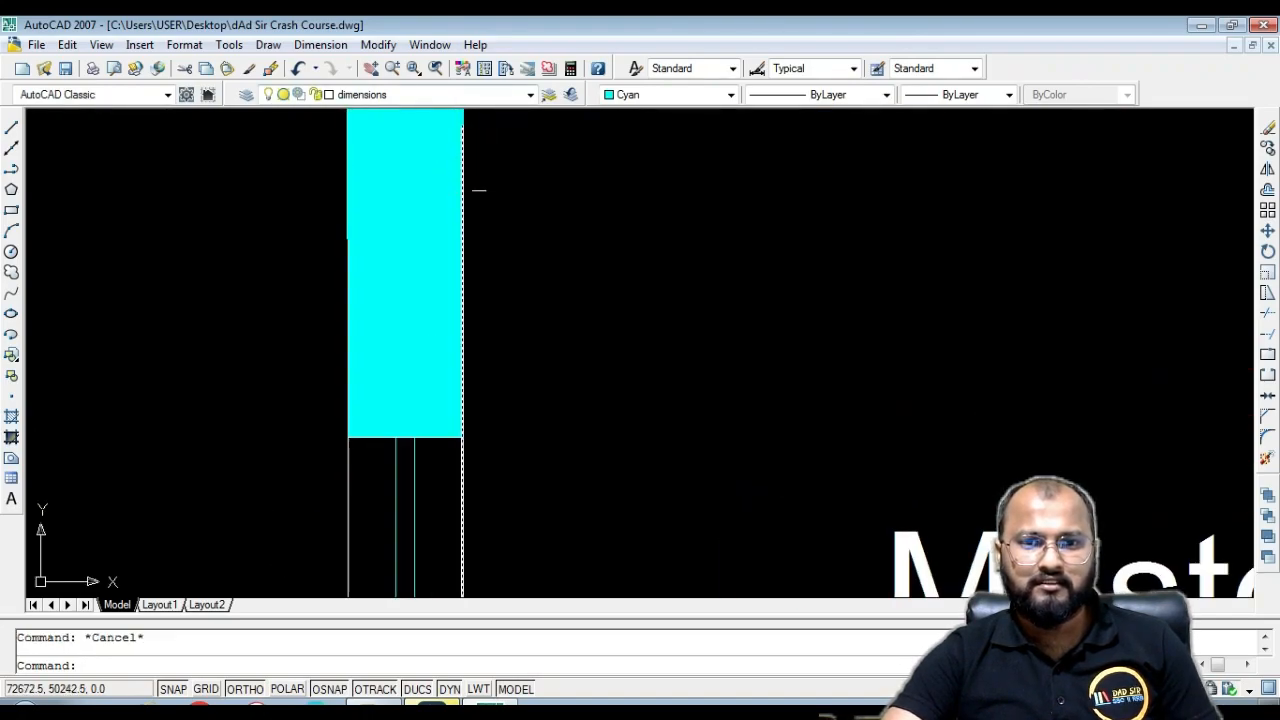
scroll(420, 250, up, 5)
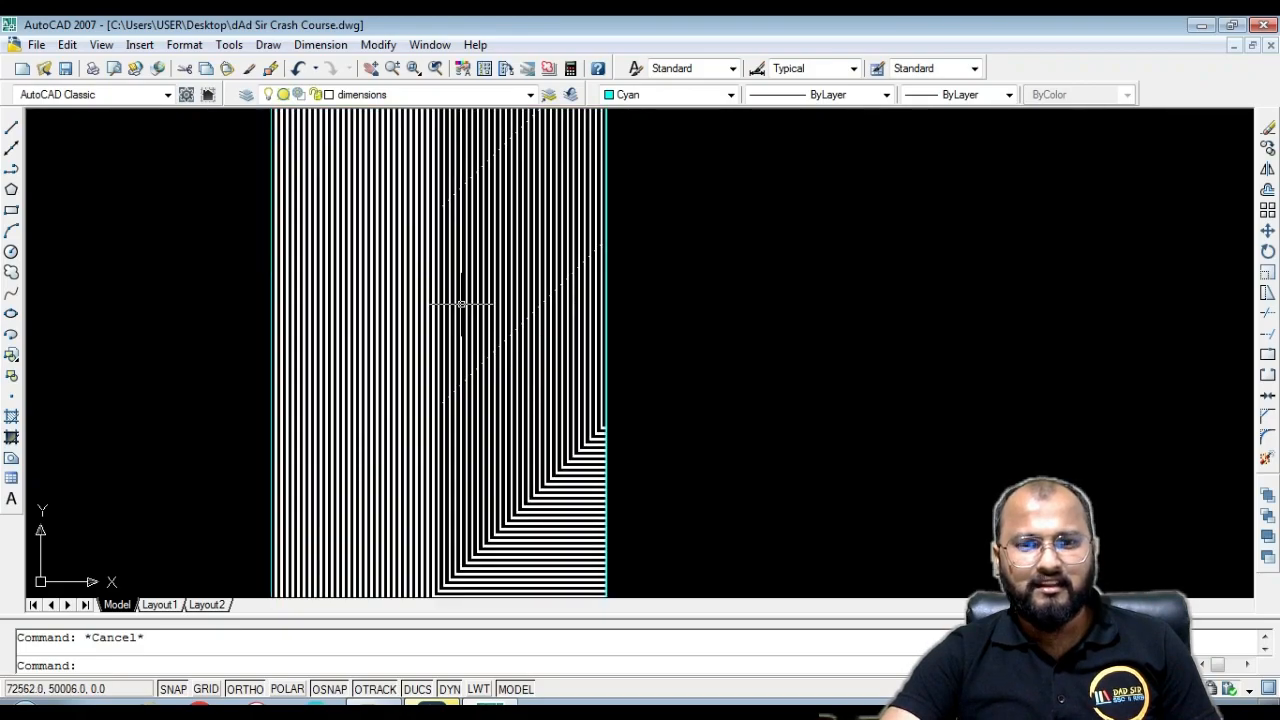
click(414, 300)
scroll(420, 303, down, 8)
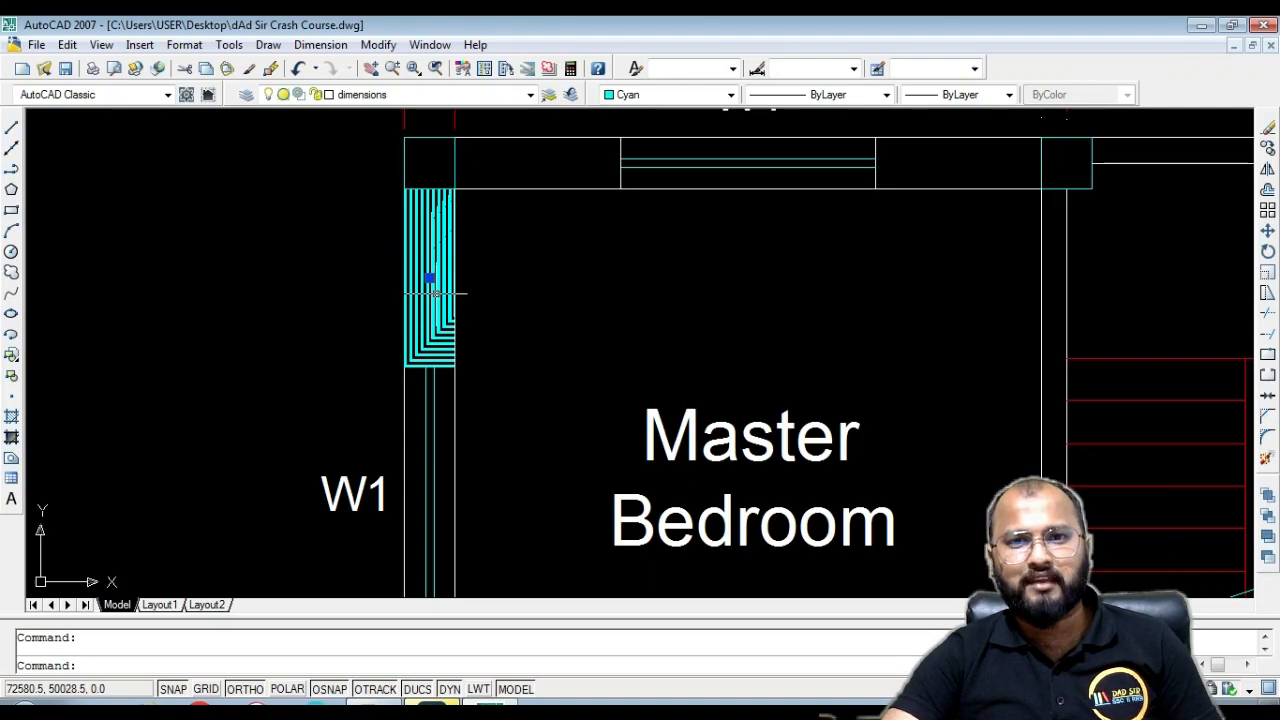
key(Delete)
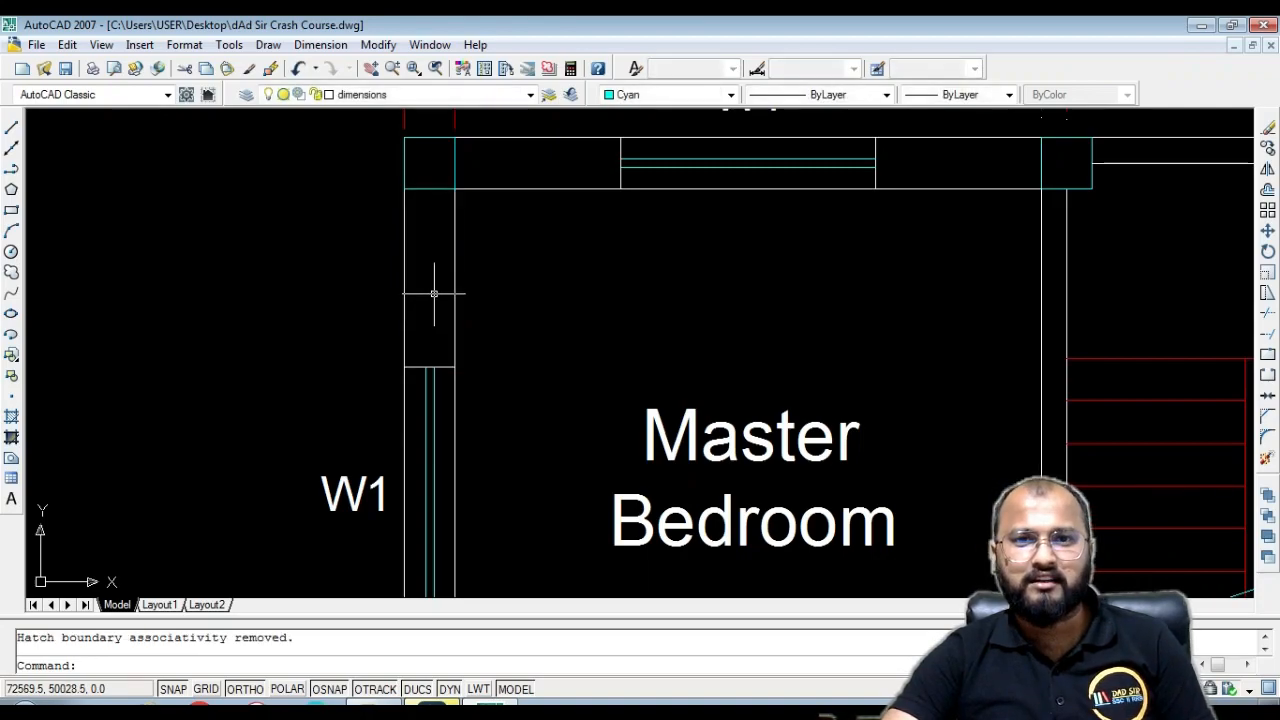
Hatch the same wall segment above the Master Bedroom's left window W1 with ANSI31 at scale 100
text(h)
key(Return)
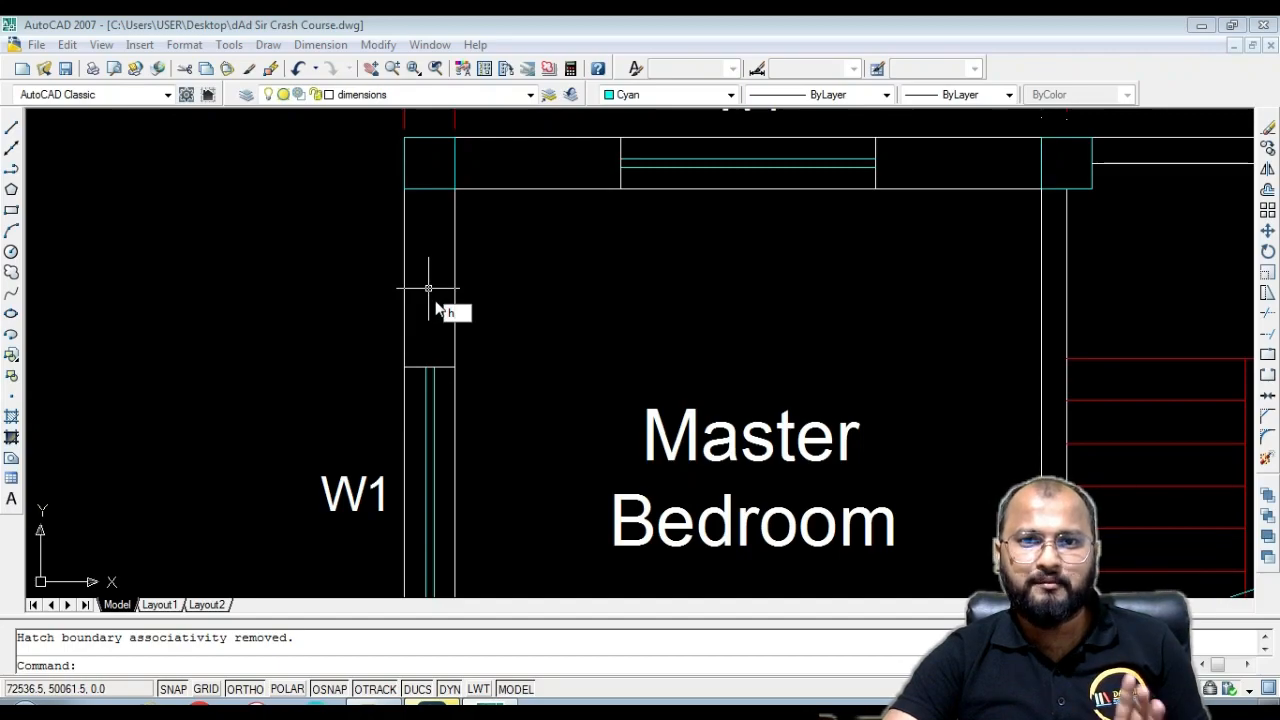
key(Return)
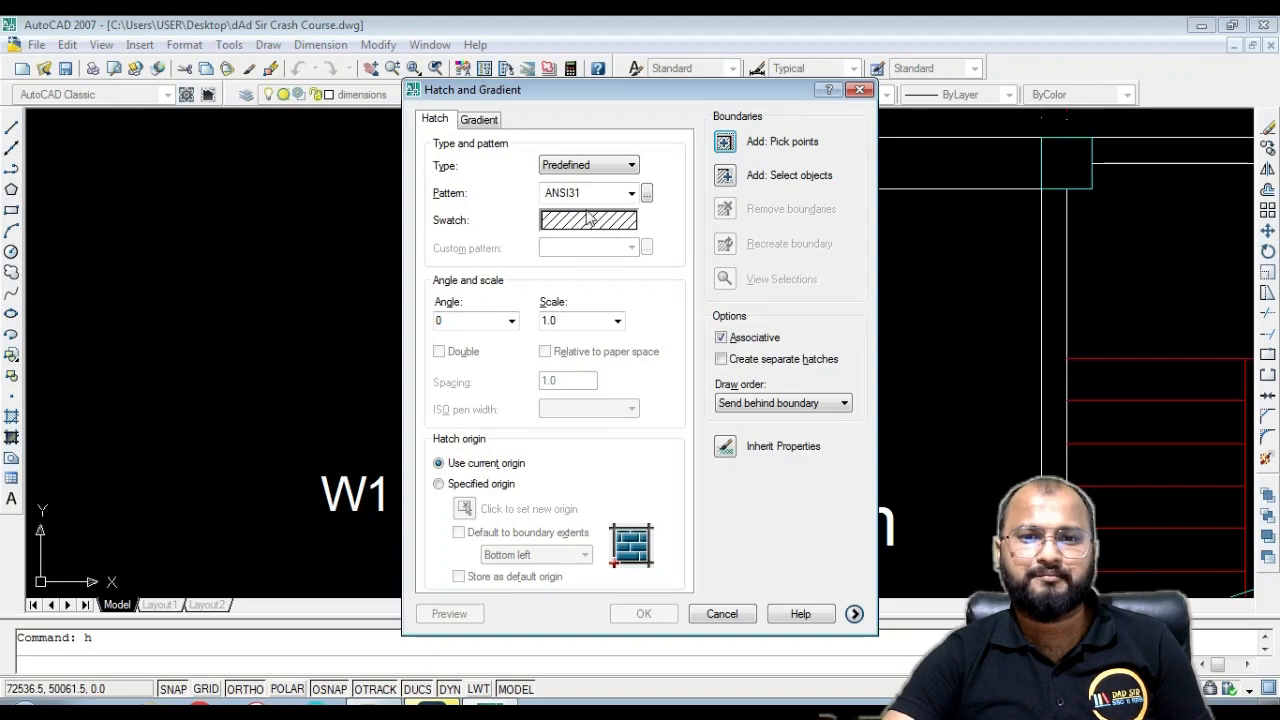
double_click(563, 318)
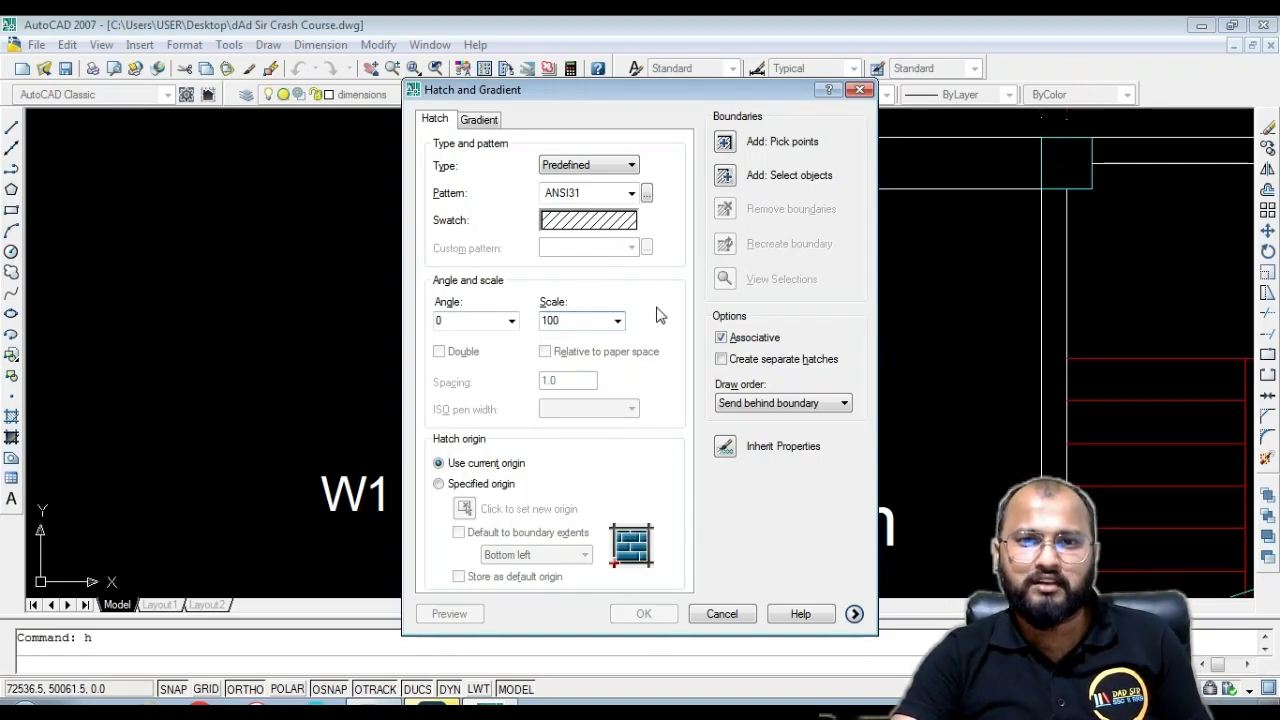
click(745, 142)
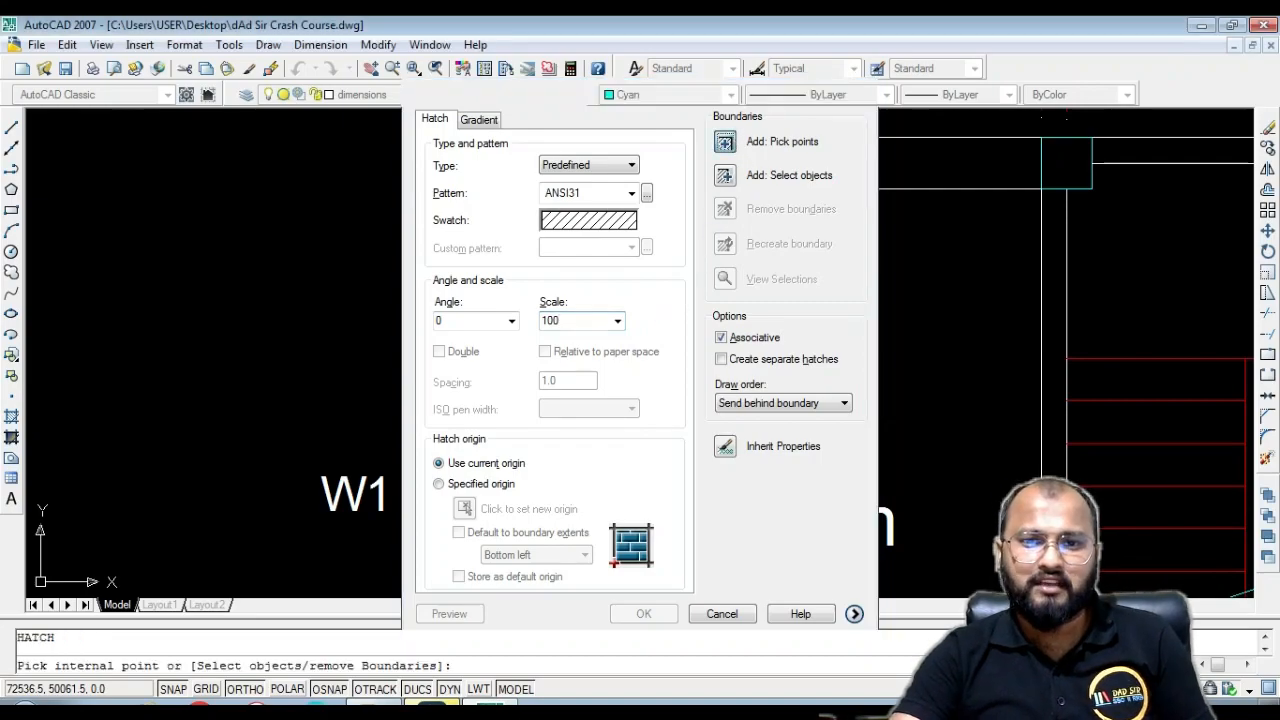
click(441, 268)
key(Return)
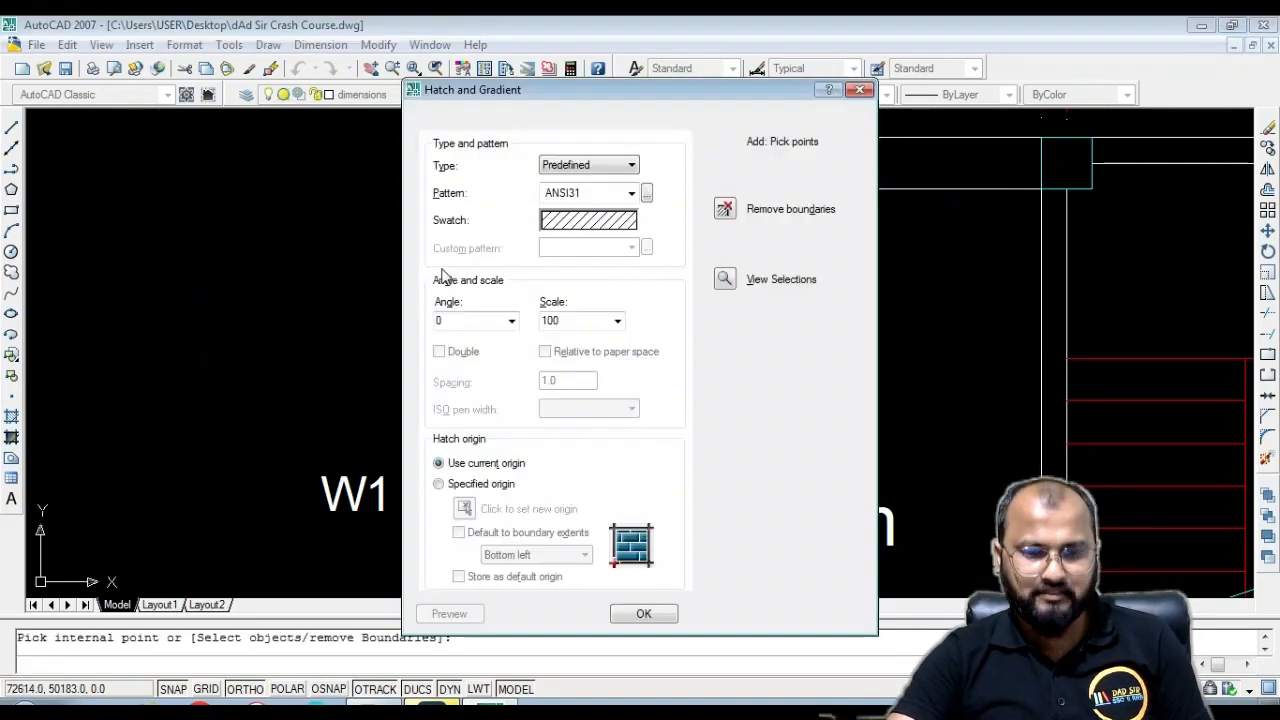
click(643, 613)
Check how the scale 100 hatch looks within the whole plan and delete it from the wall segment
scroll(390, 265, up, 5)
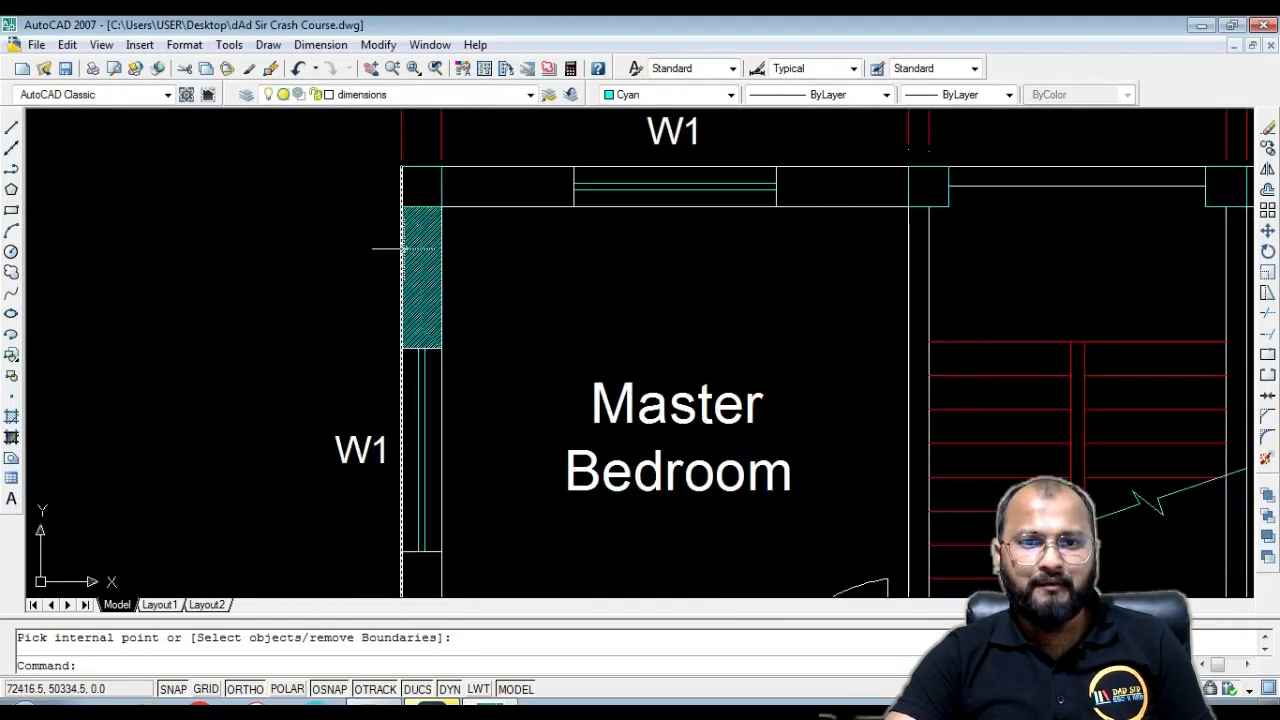
scroll(420, 270, up, 3)
scroll(449, 277, down, 12)
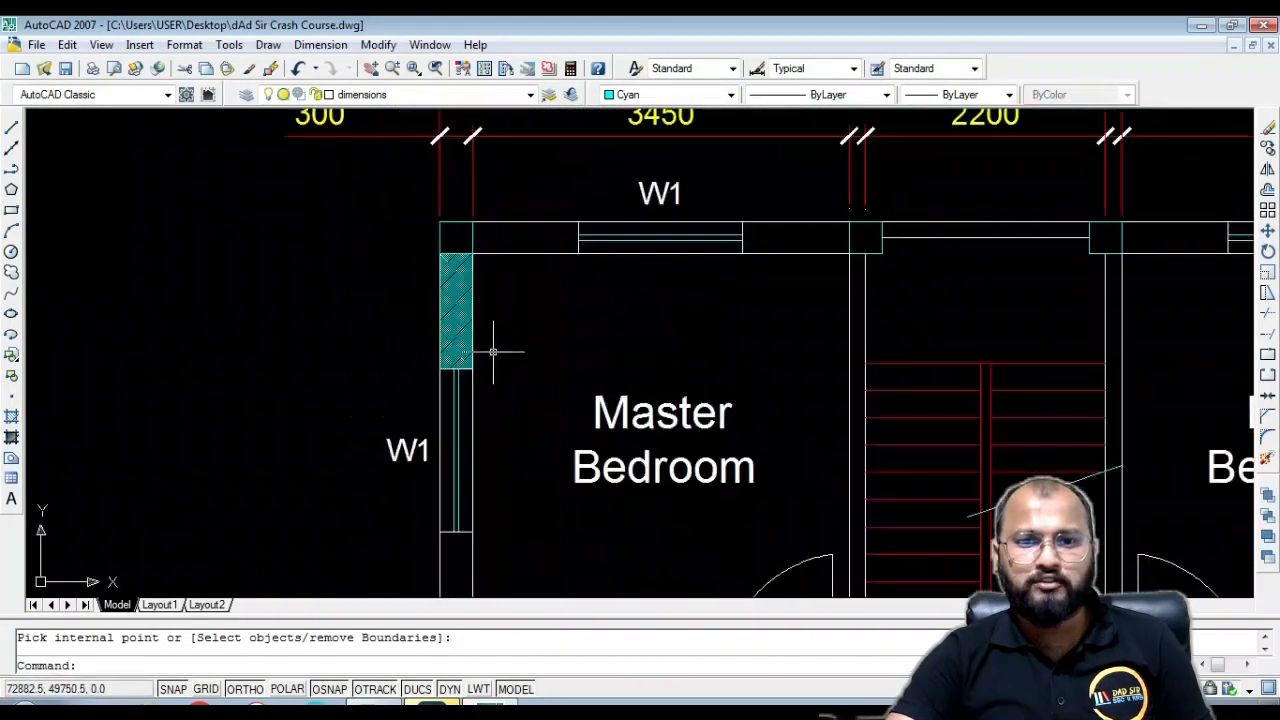
middle_drag(500, 362, 475, 215)
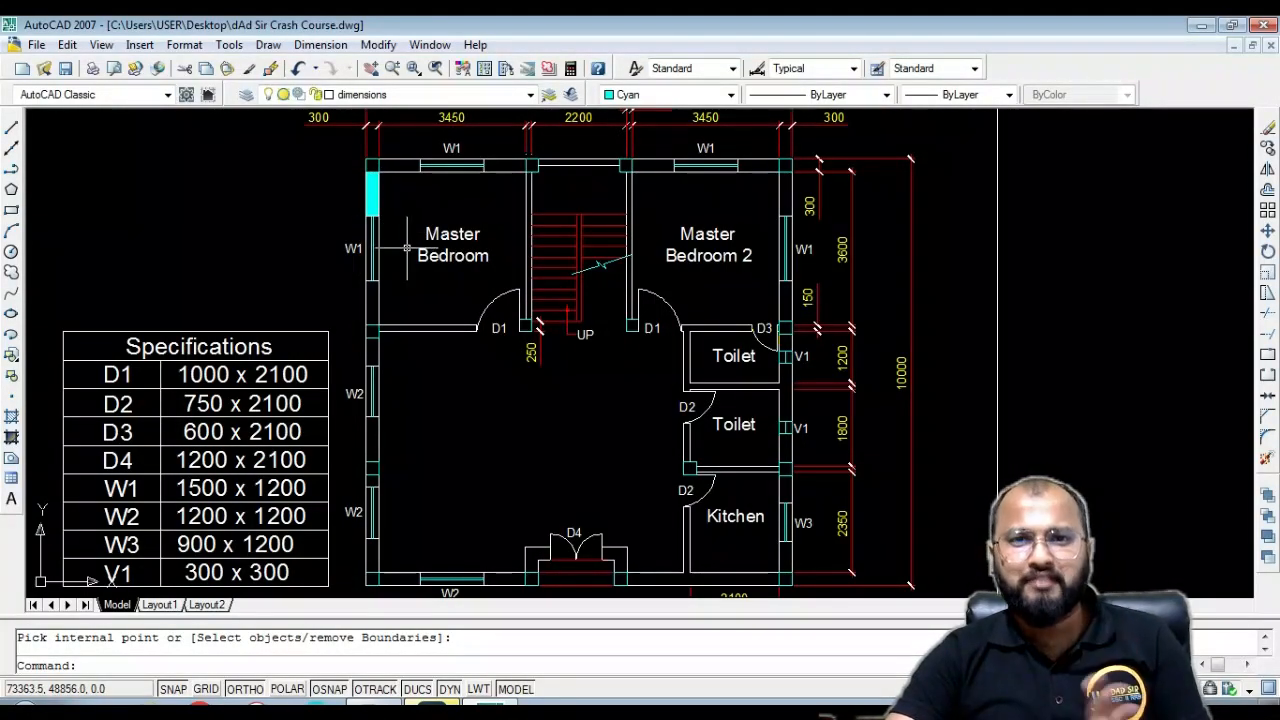
scroll(374, 184, up, 10)
click(441, 260)
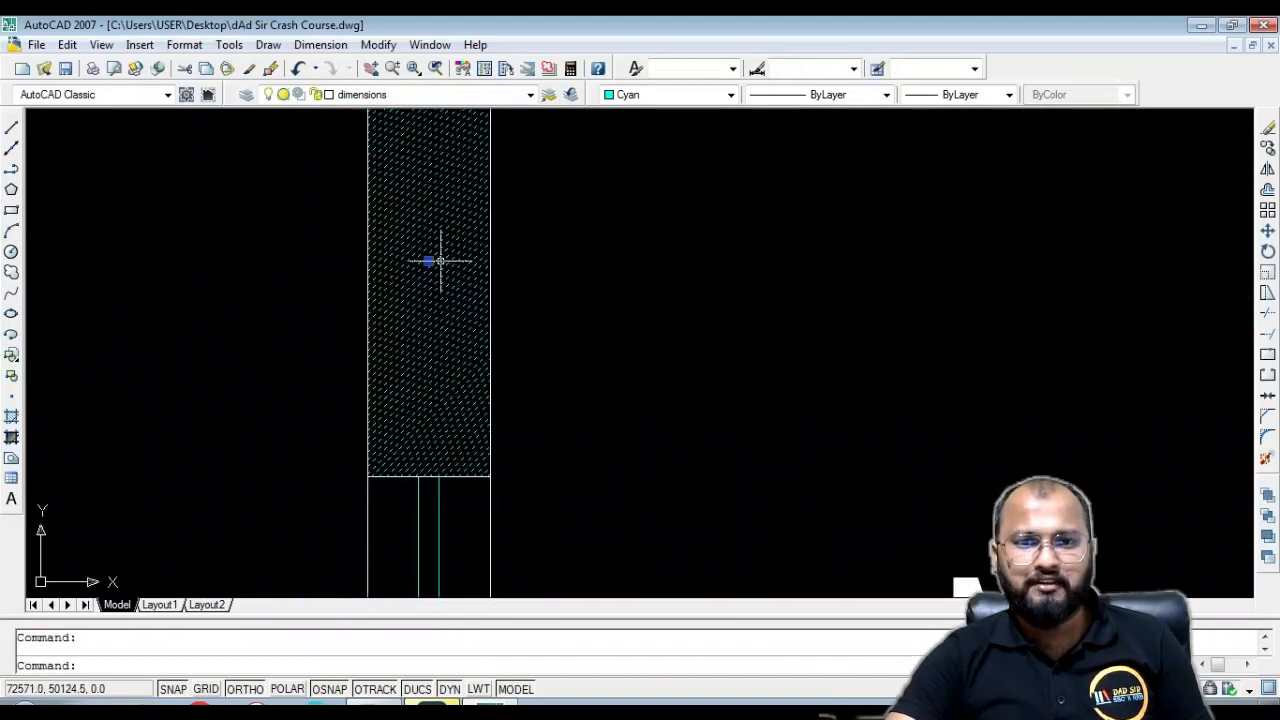
key(Delete)
scroll(406, 271, down, 3)
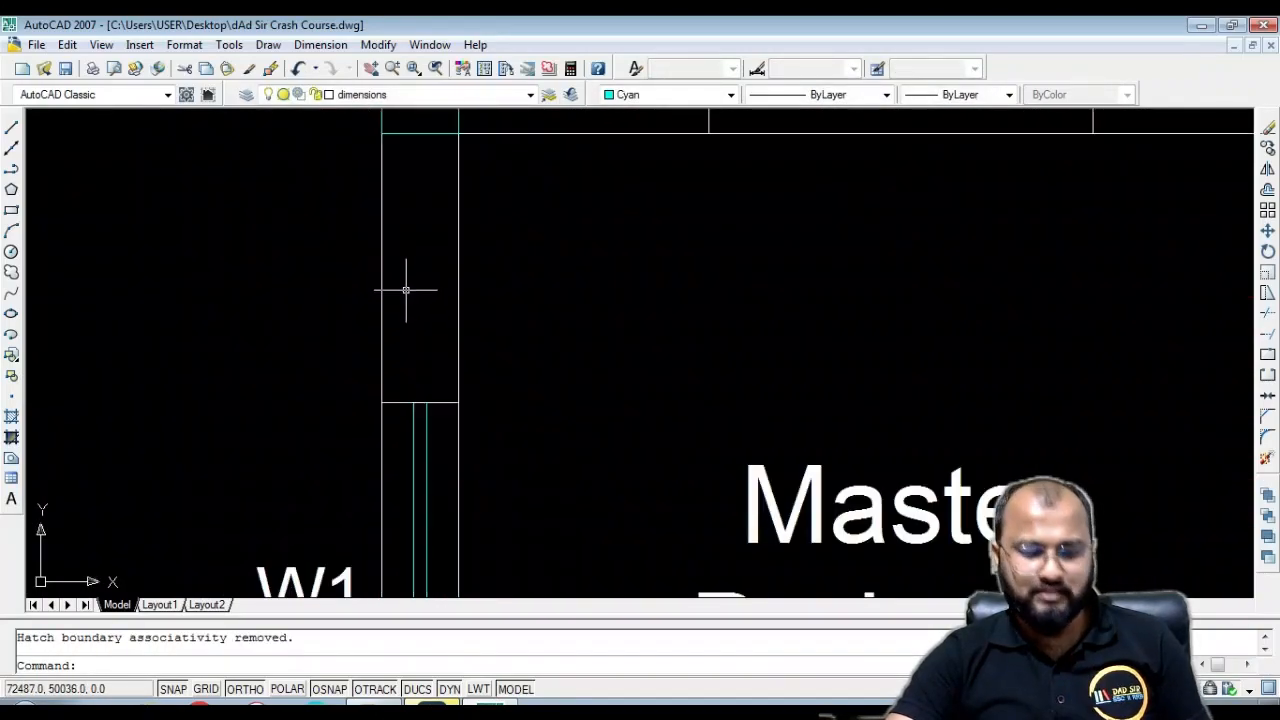
Try an ANSI31 hatch at scale 200 on the Master Bedroom floor and erase it
text(h)
key(Return)
double_click(572, 319)
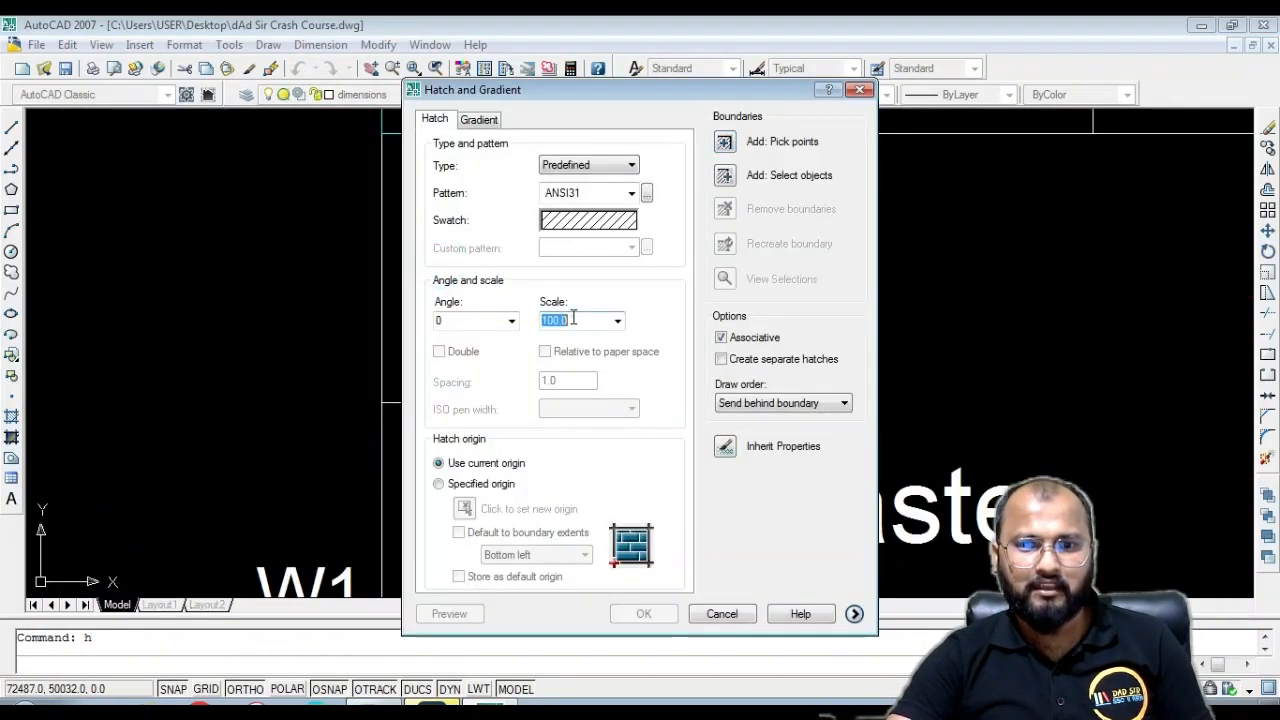
text(200)
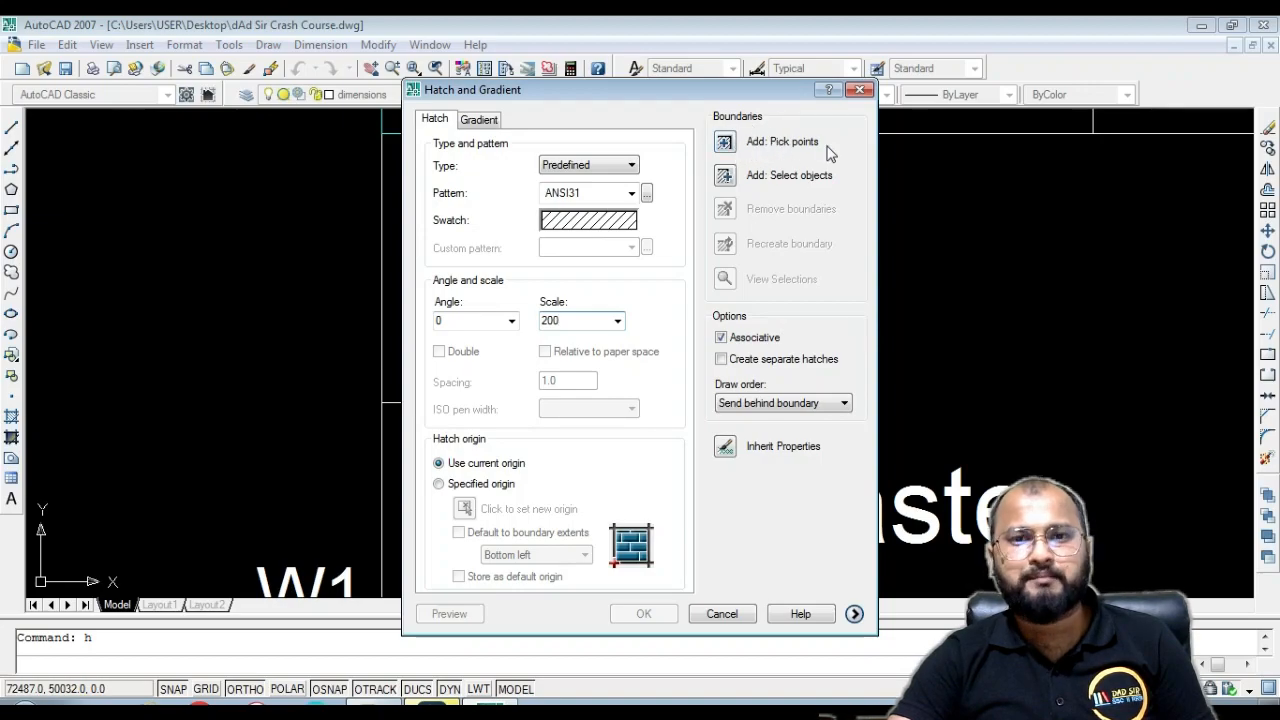
click(727, 145)
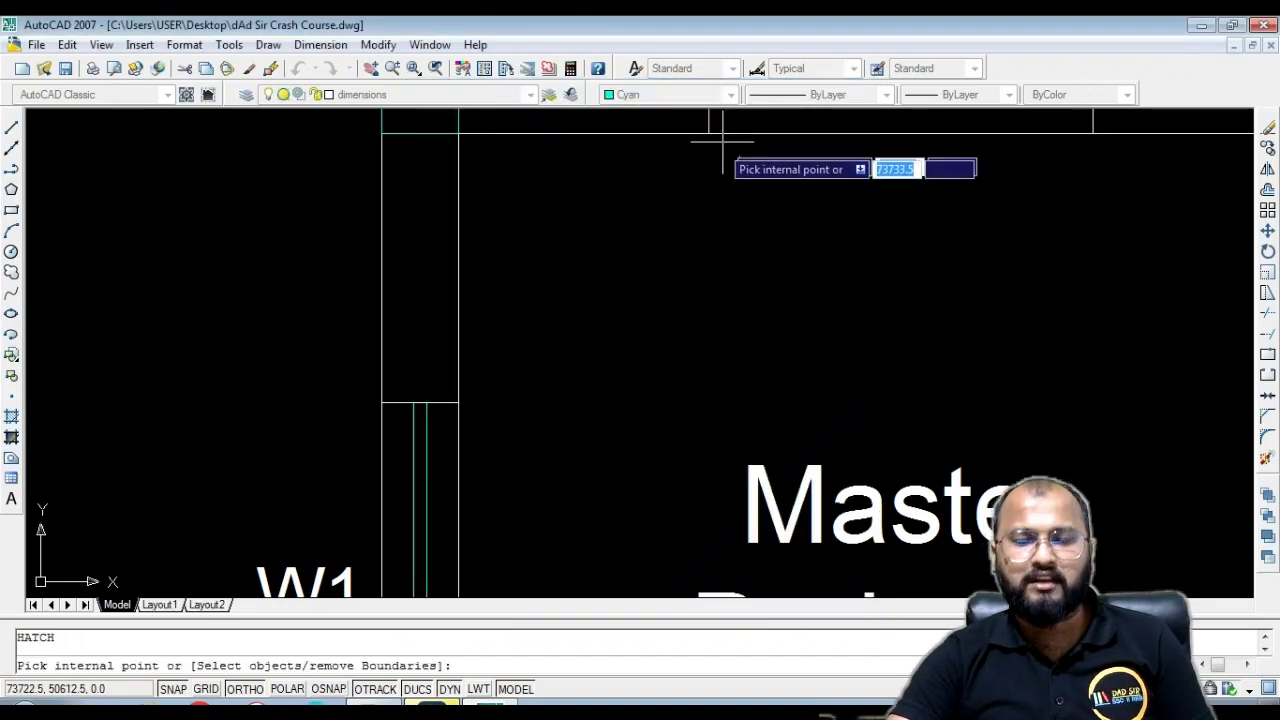
scroll(500, 290, up, 3)
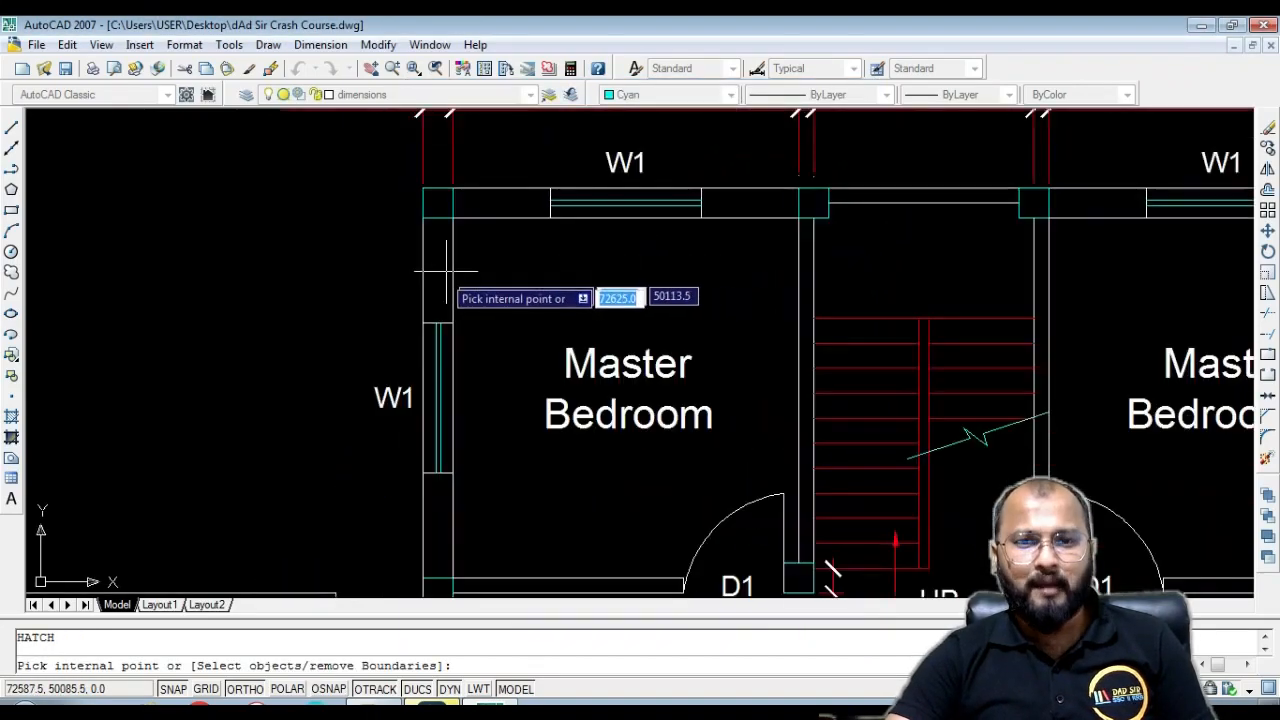
click(567, 278)
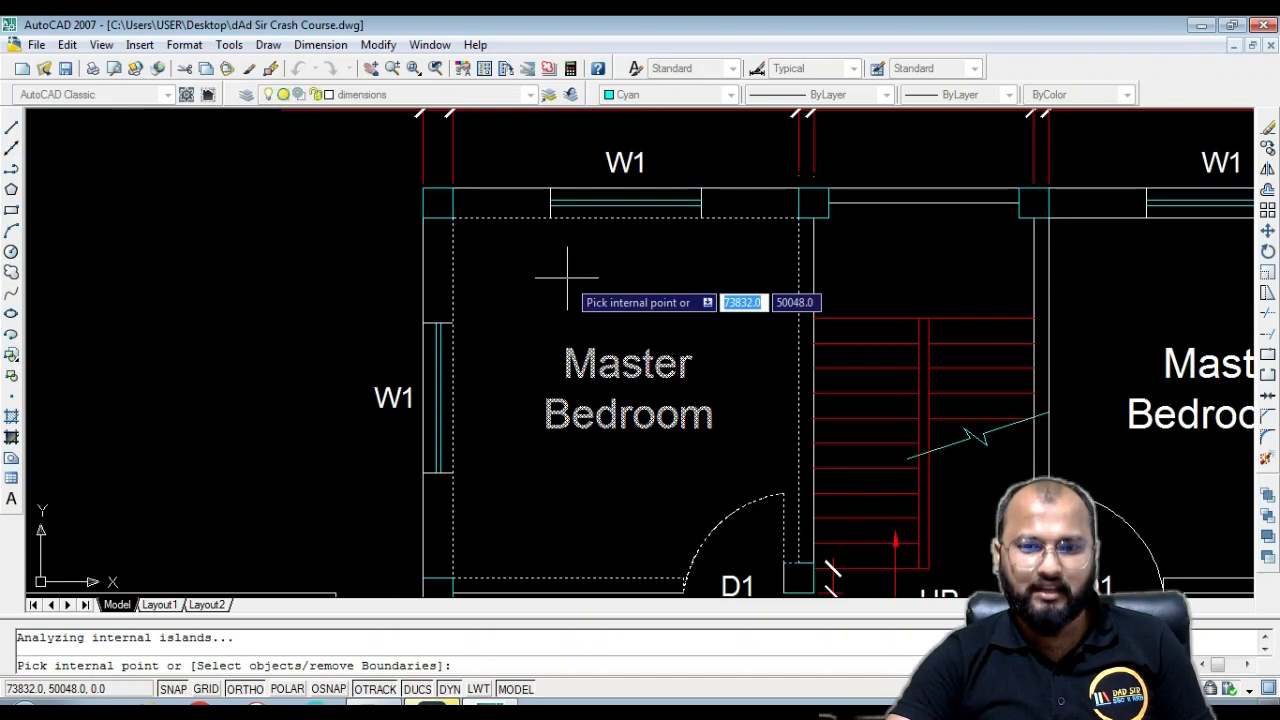
key(Return)
key(Return)
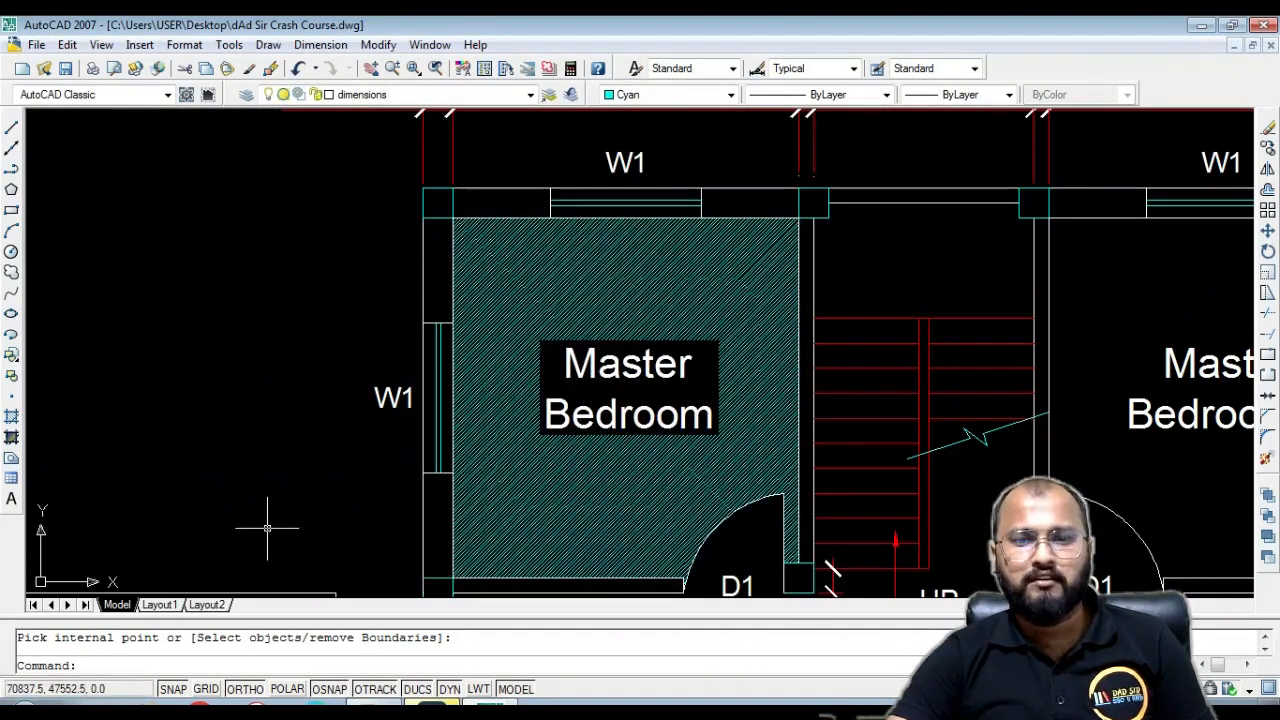
click(541, 497)
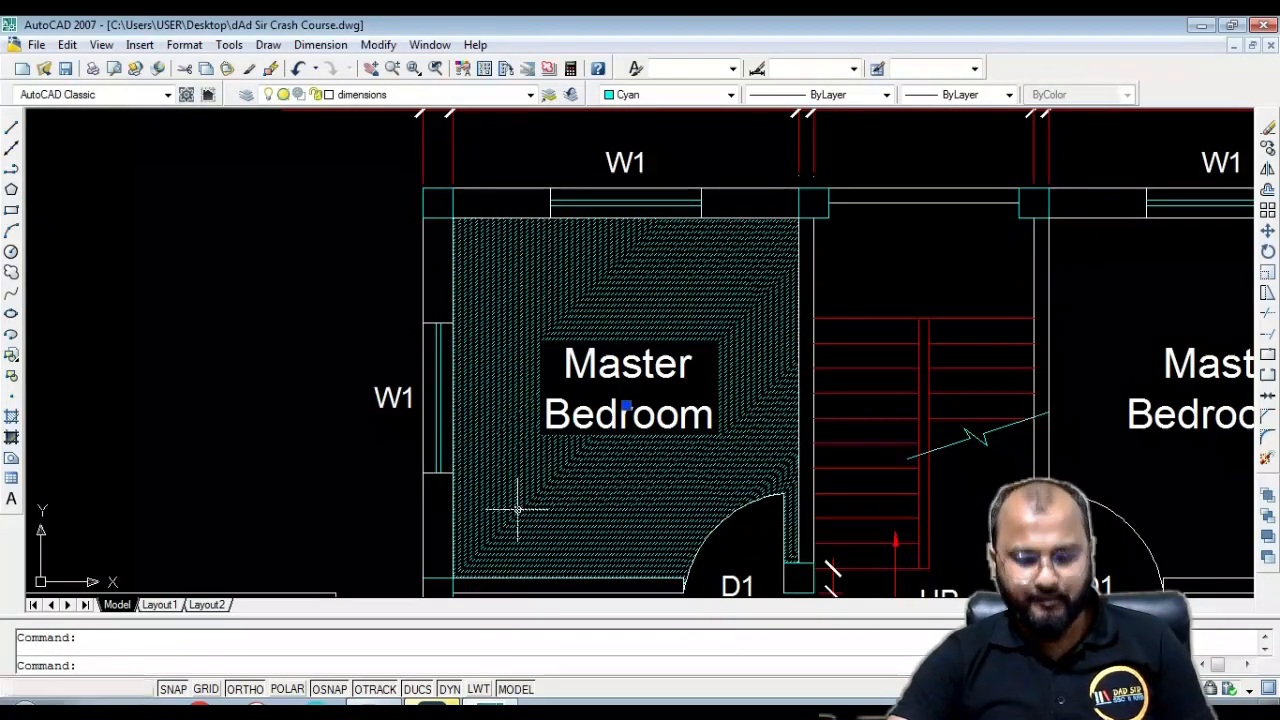
key(Delete)
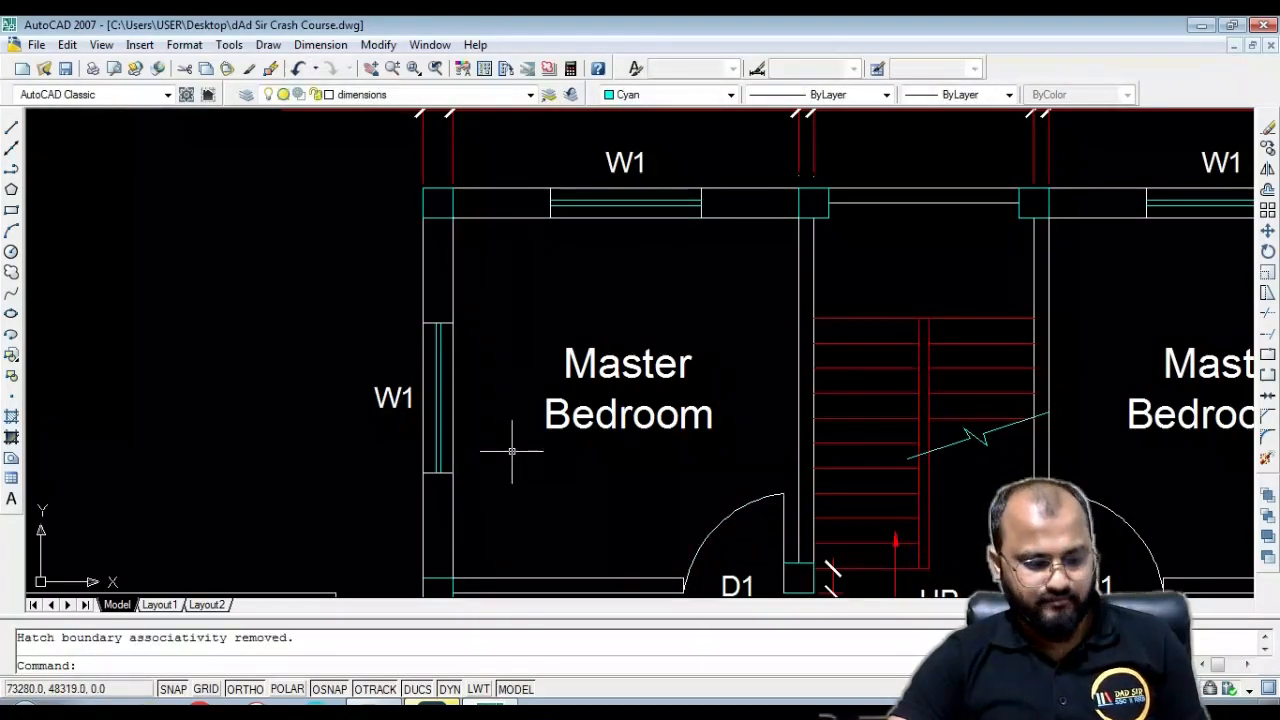
Start an ANSI31 hatch at scale 200 and pick the wall segments along the Master Bedroom's upper side and around the staircase
text(h)
key(Return)
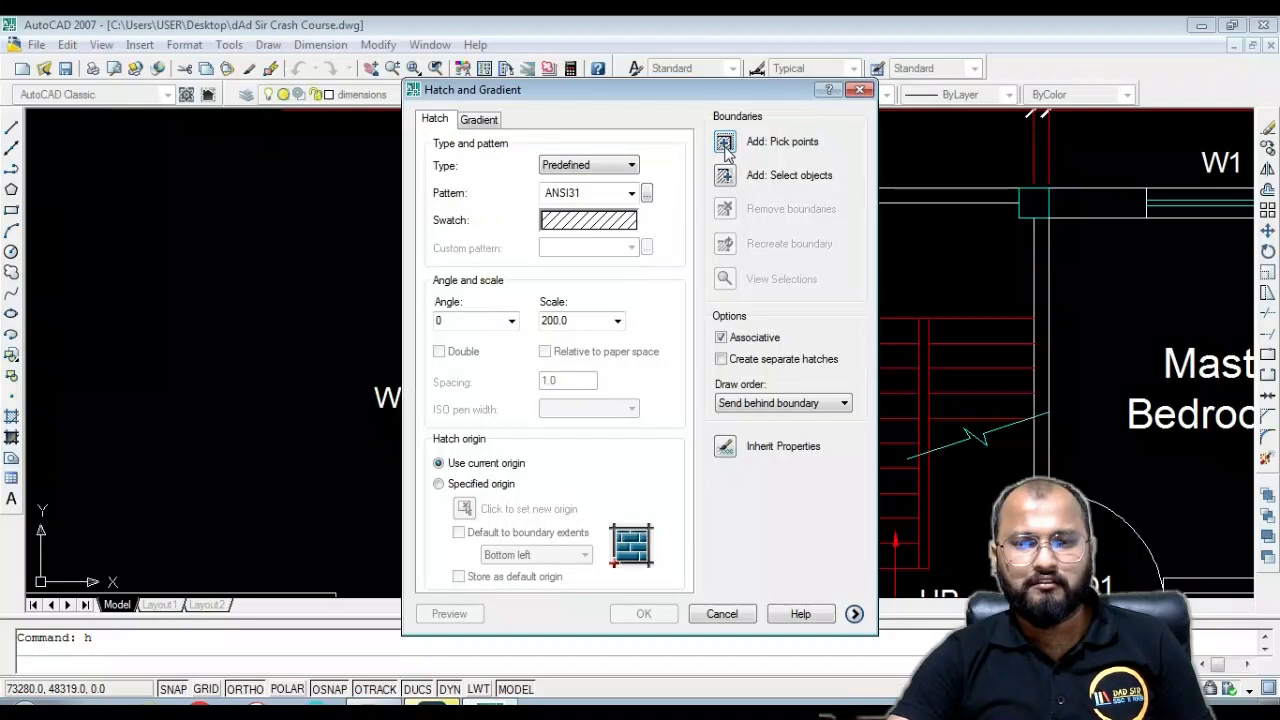
click(723, 142)
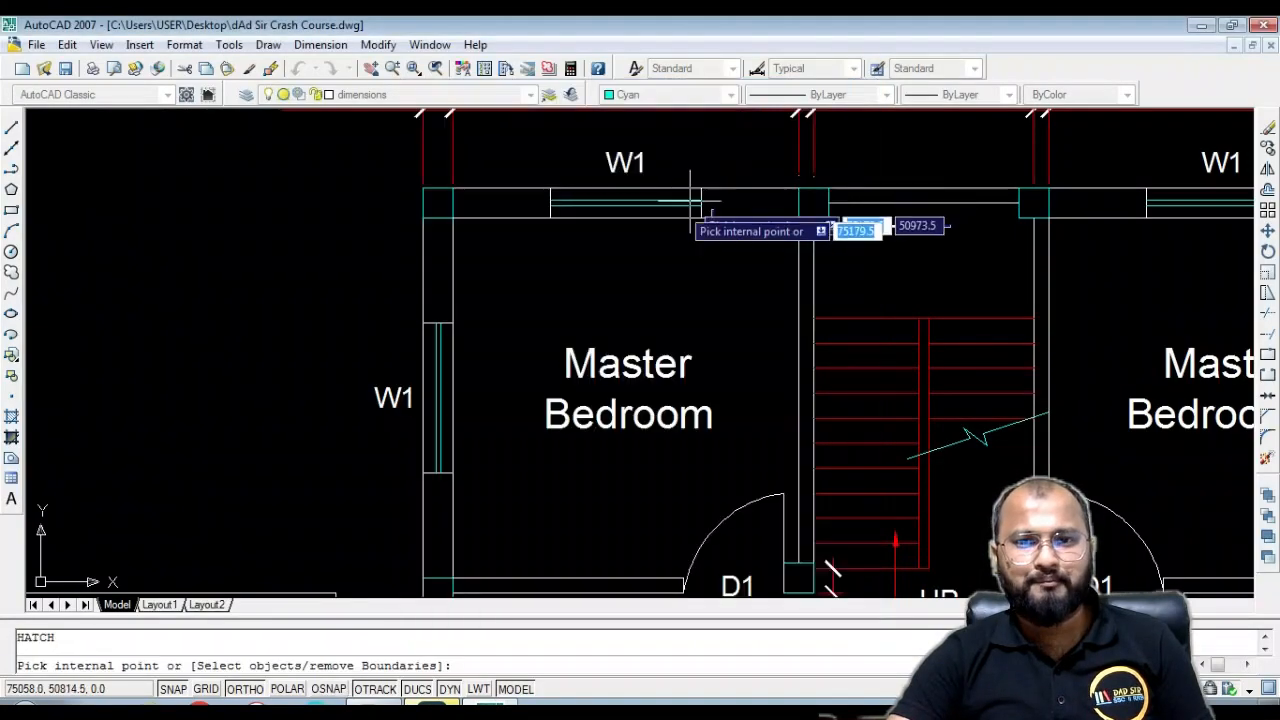
click(436, 265)
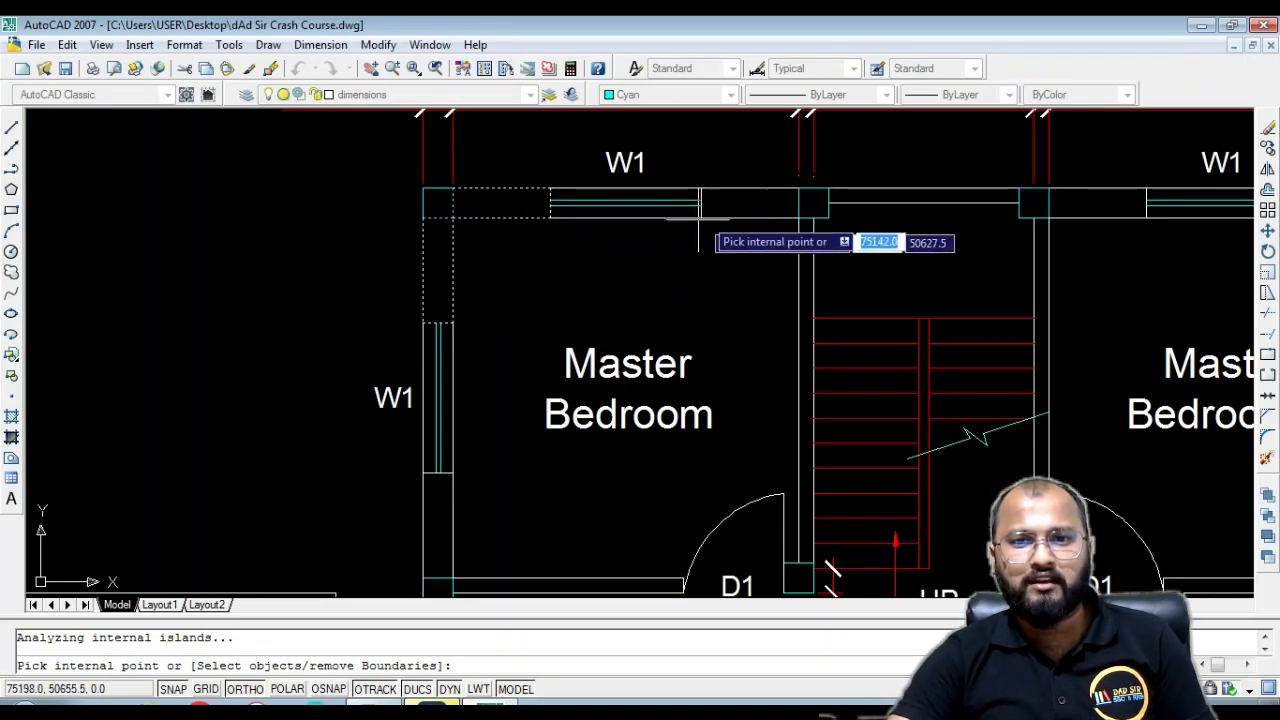
click(750, 207)
click(875, 197)
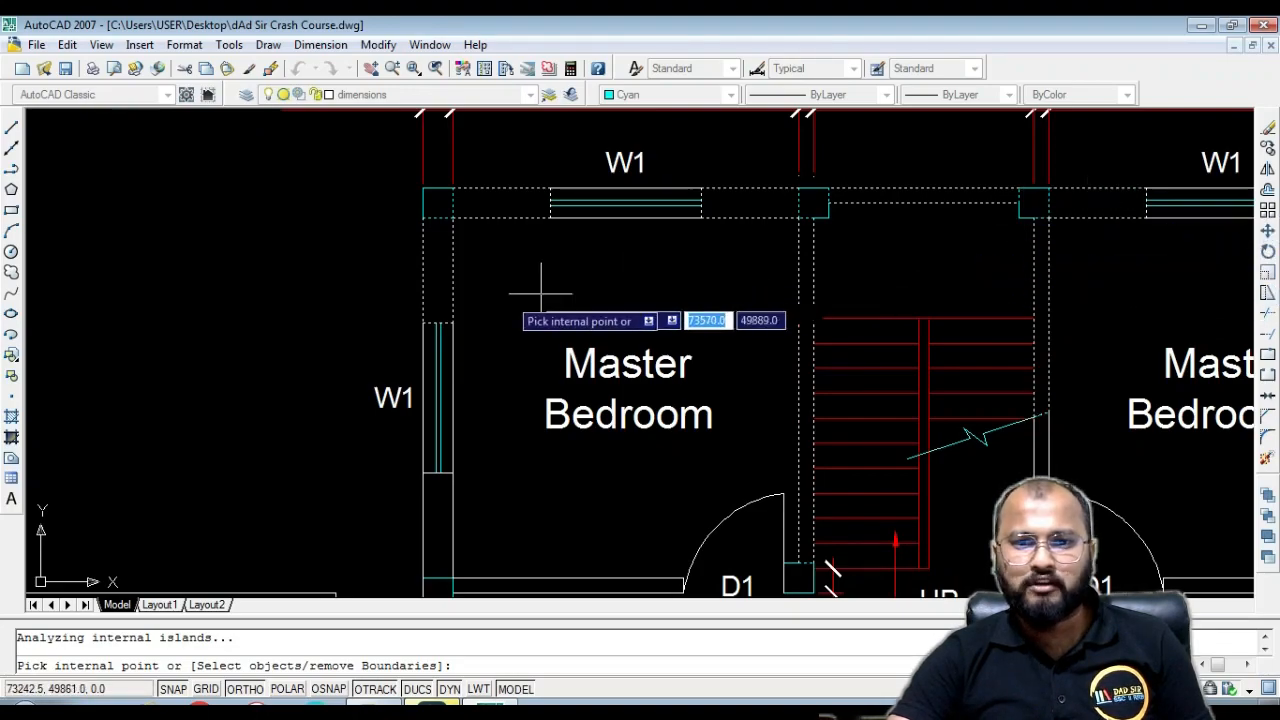
Add the walls below the Master Bedroom and around Master Bedroom 2 and the upper Toilet to the hatch boundaries
middle_drag(425, 483, 427, 318)
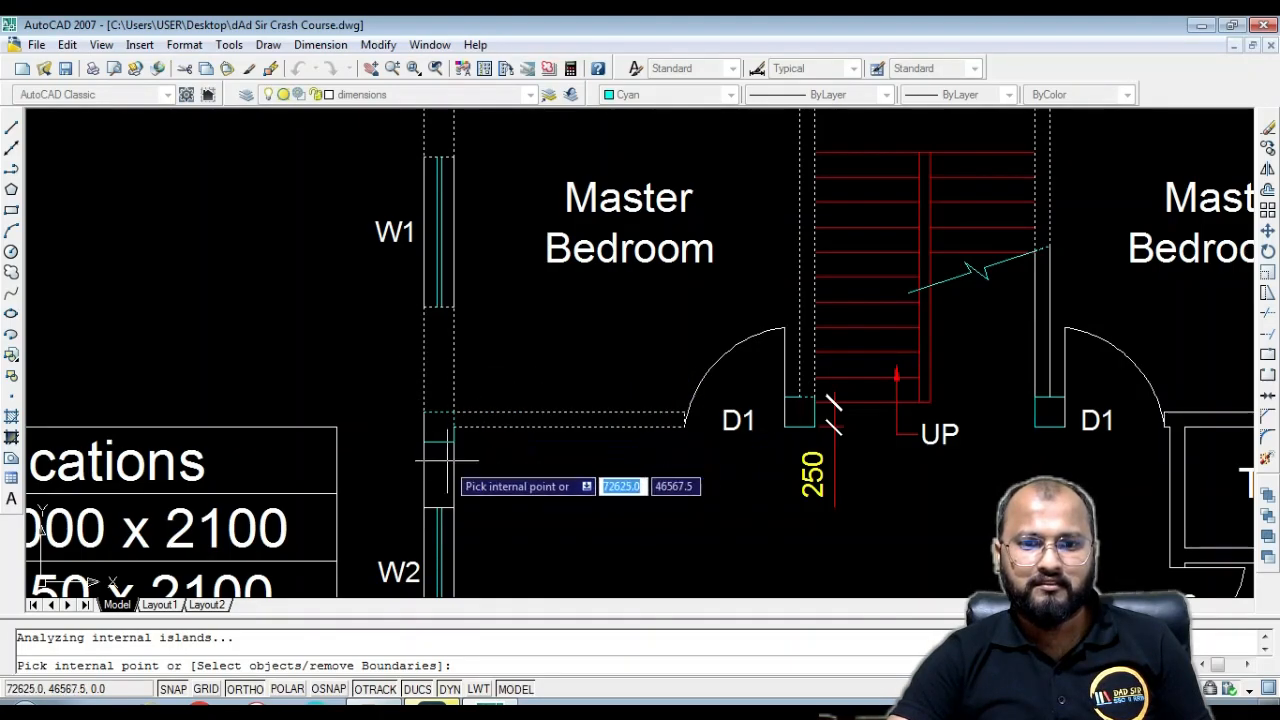
middle_drag(802, 467, 509, 474)
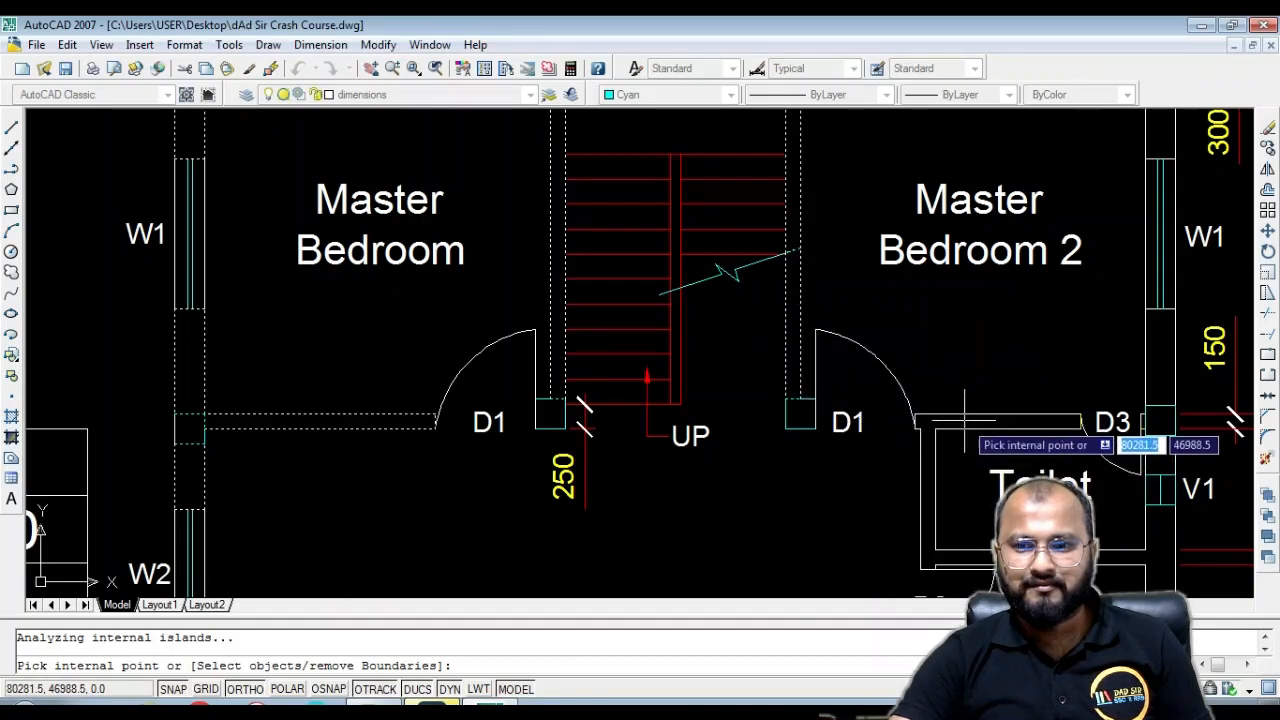
mouse_move(966, 420)
middle_down()
mouse_move(851, 460)
mouse_move(740, 462)
middle_up()
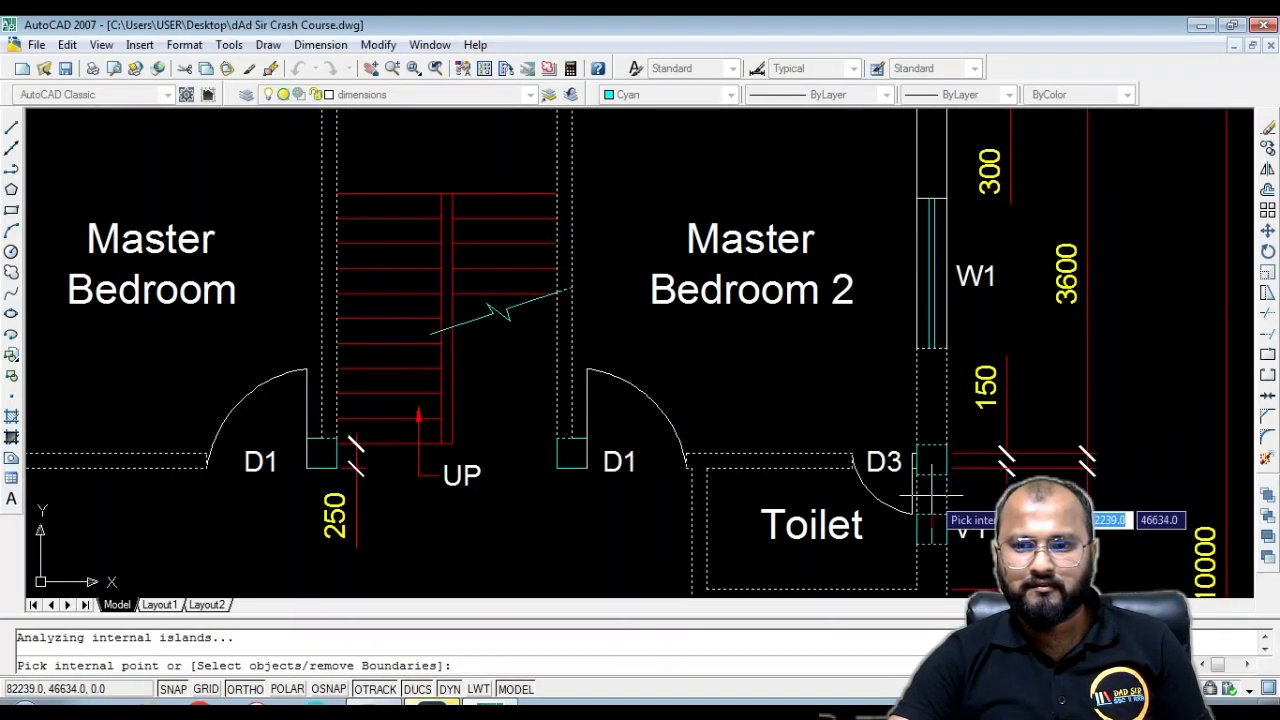
scroll(851, 341, down, 3)
scroll(856, 247, up, 1)
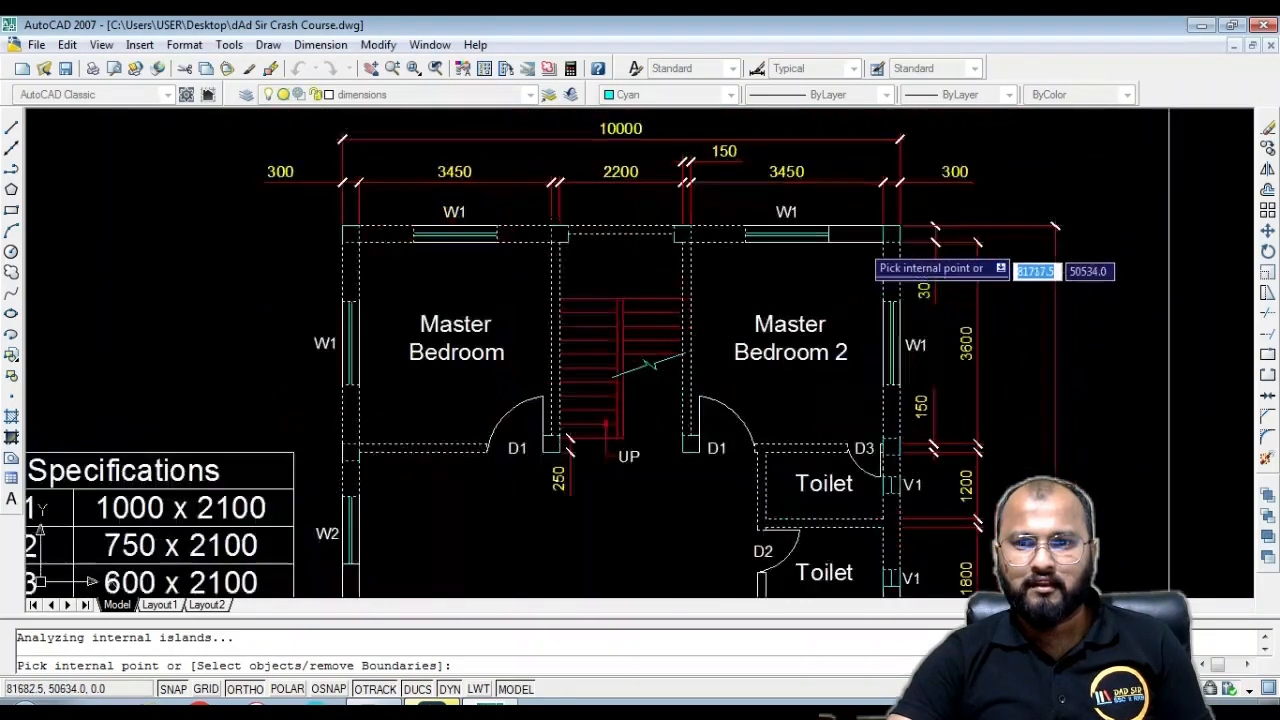
Add Master Bedroom 2's upper corner wall and the left outer wall segments between the two W2 windows to the hatch boundaries
scroll(850, 240, up, 3)
scroll(745, 262, down, 4)
middle_drag(576, 403, 714, 255)
scroll(520, 355, up, 3)
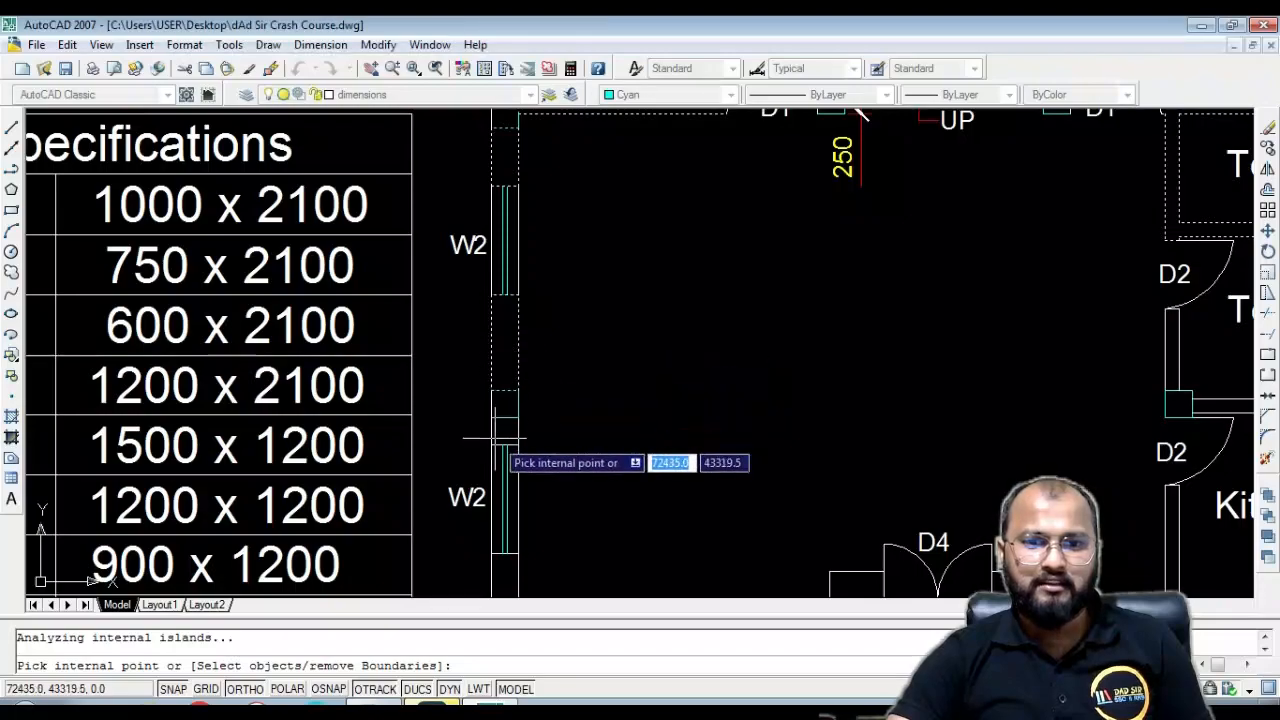
scroll(515, 432, up, 3)
scroll(529, 434, down, 5)
scroll(505, 485, up, 3)
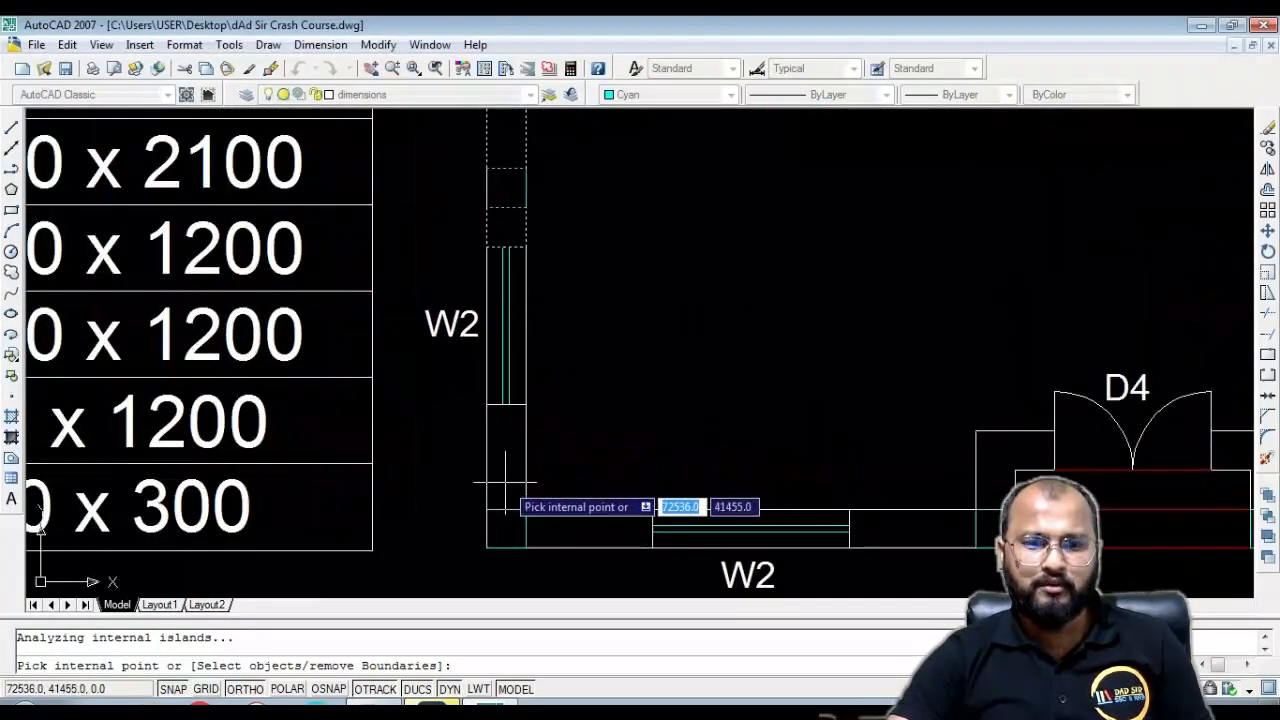
Add the plan's lower left corner, the bottom wall with the D4 entrance recess and the Kitchen's lower walls to the hatch boundaries
click(586, 528)
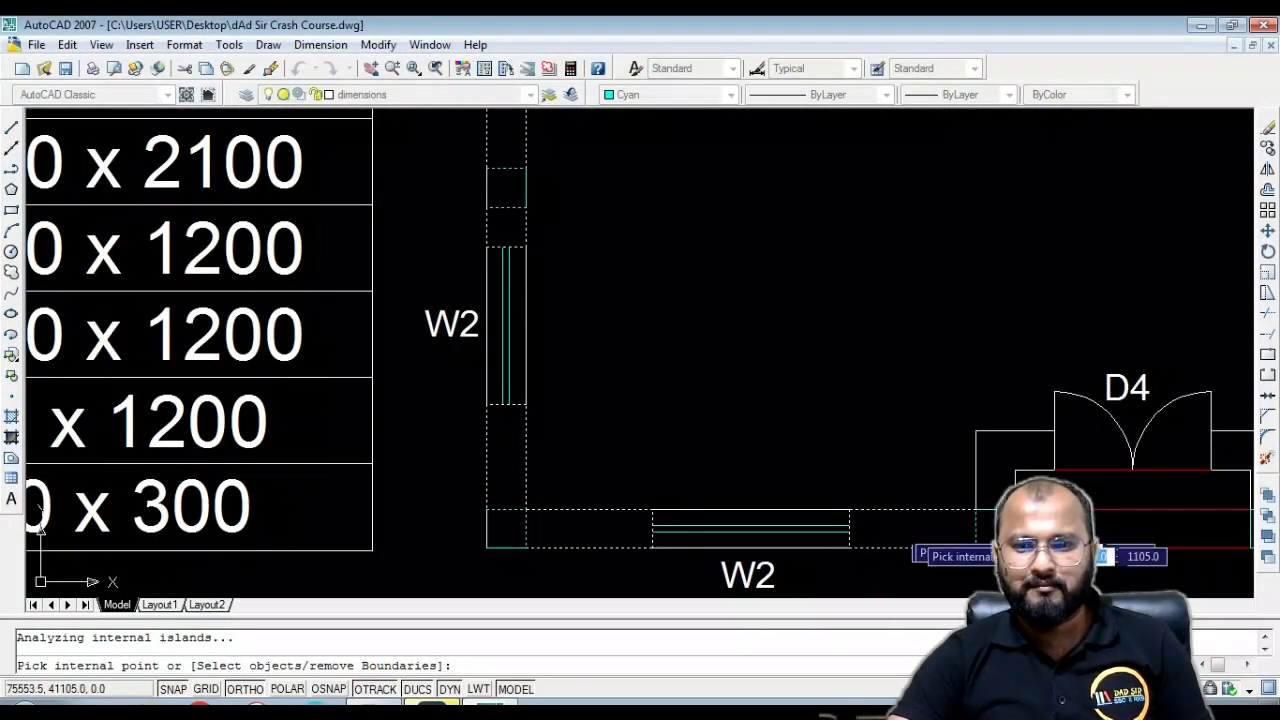
middle_drag(918, 532, 639, 517)
click(715, 440)
mouse_move(980, 430)
middle_down()
mouse_move(829, 480)
mouse_move(634, 449)
middle_up()
click(670, 485)
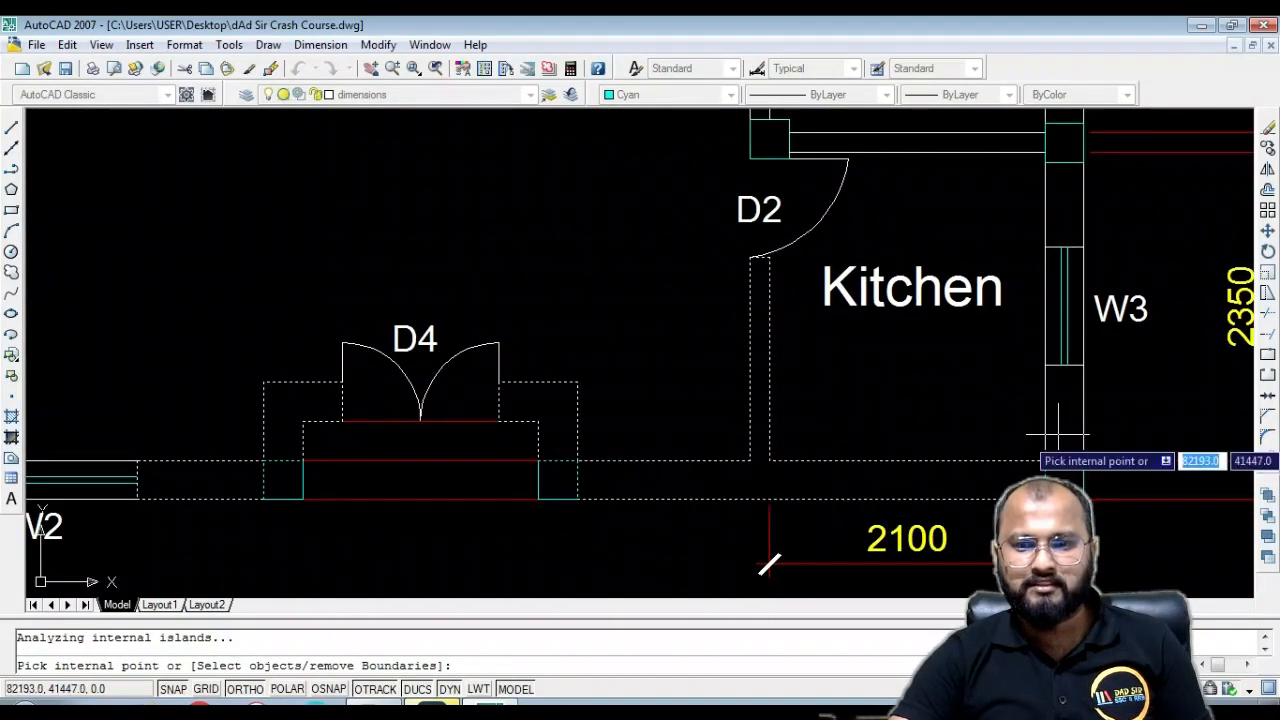
click(1058, 436)
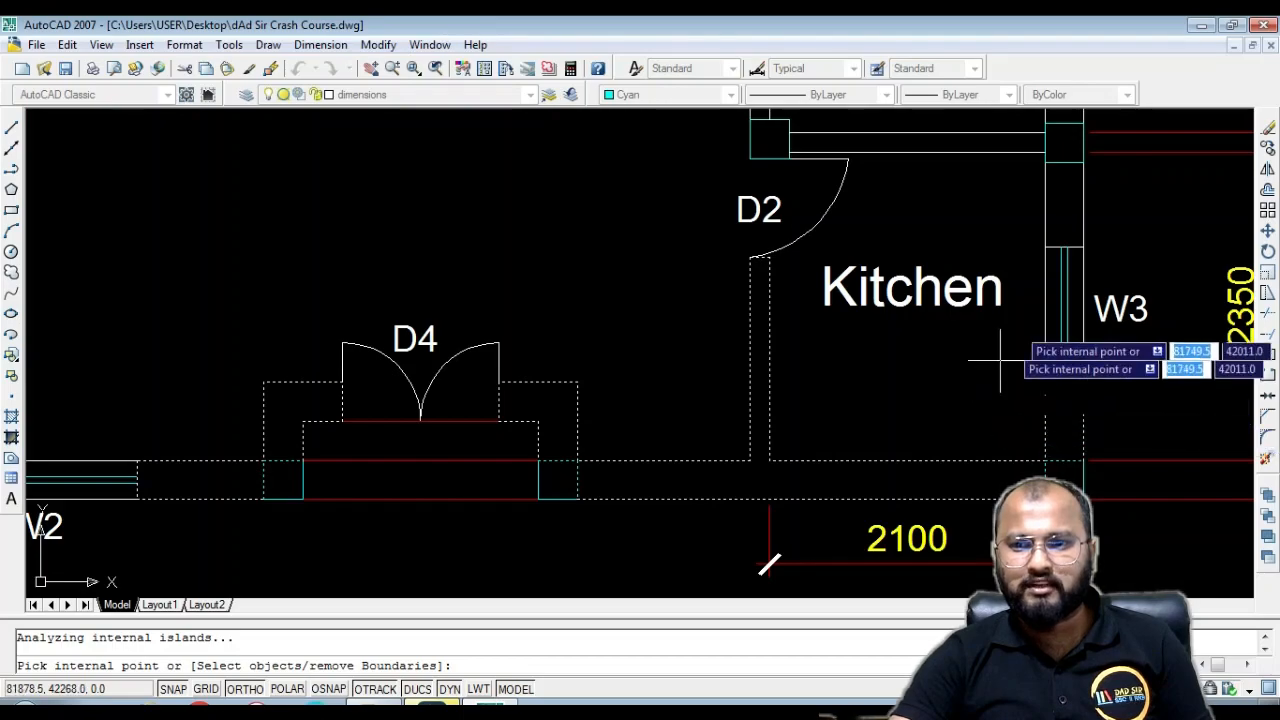
scroll(750, 363, up, 3)
scroll(766, 343, down, 7)
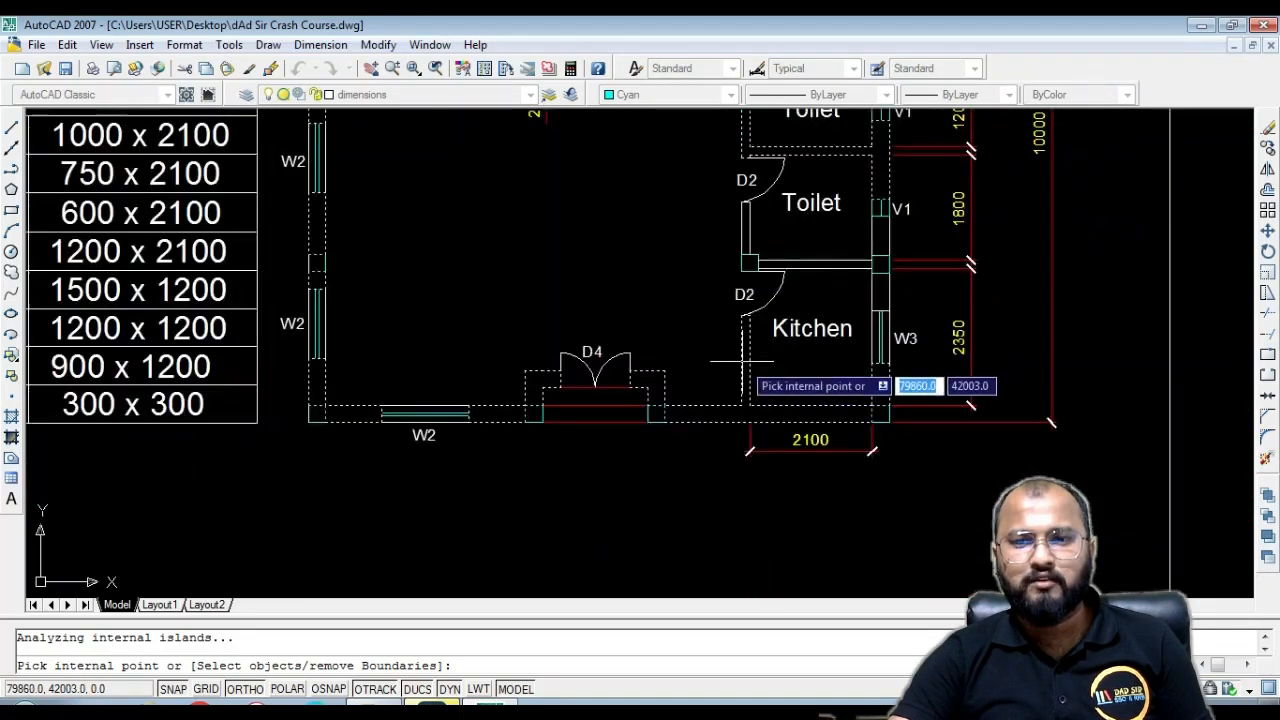
Pick the remaining wall areas around the toilets and kitchen and apply the ANSI31 hatch at scale 200
middle_drag(828, 336, 731, 371)
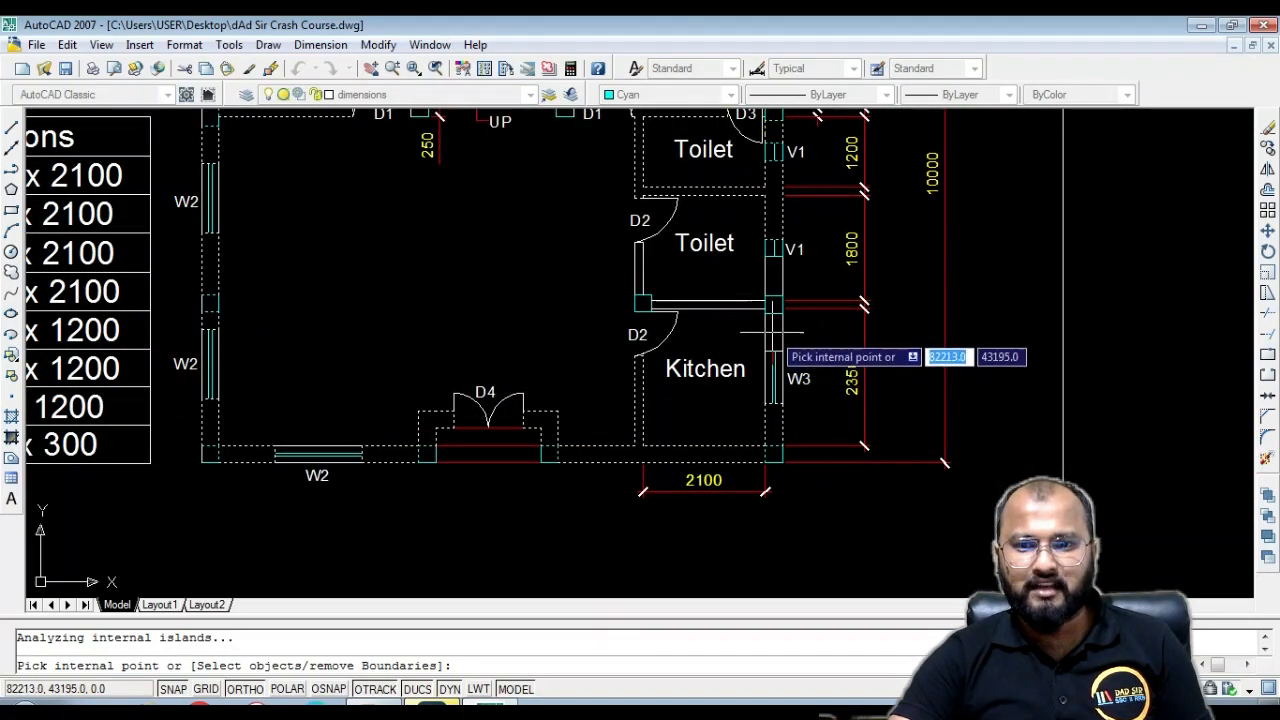
scroll(712, 304, up, 4)
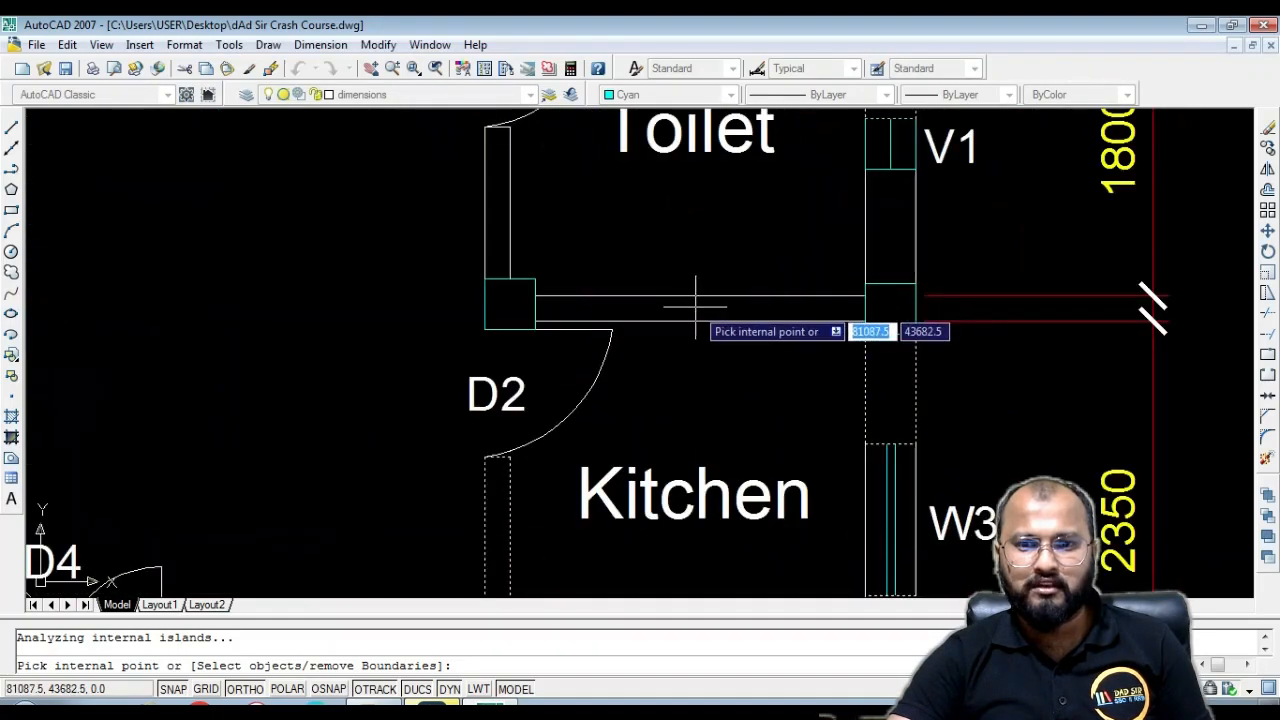
scroll(500, 290, down, 3)
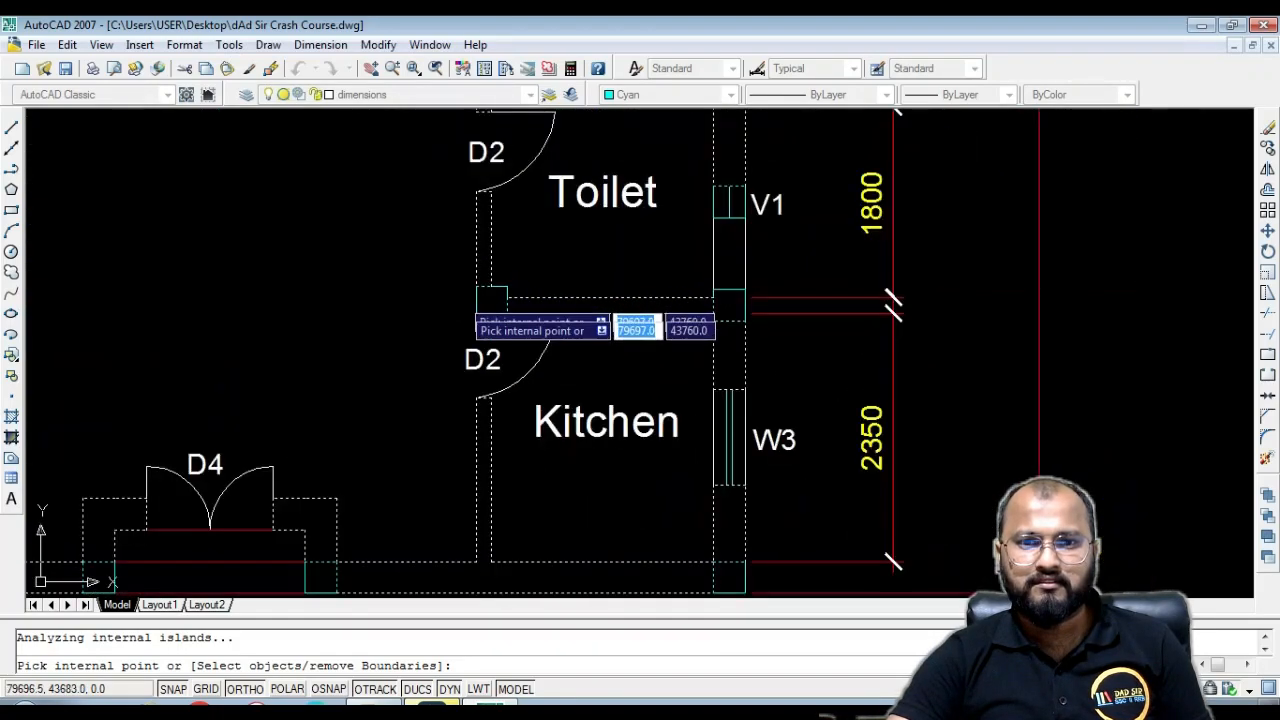
scroll(555, 275, up, 2)
click(542, 281)
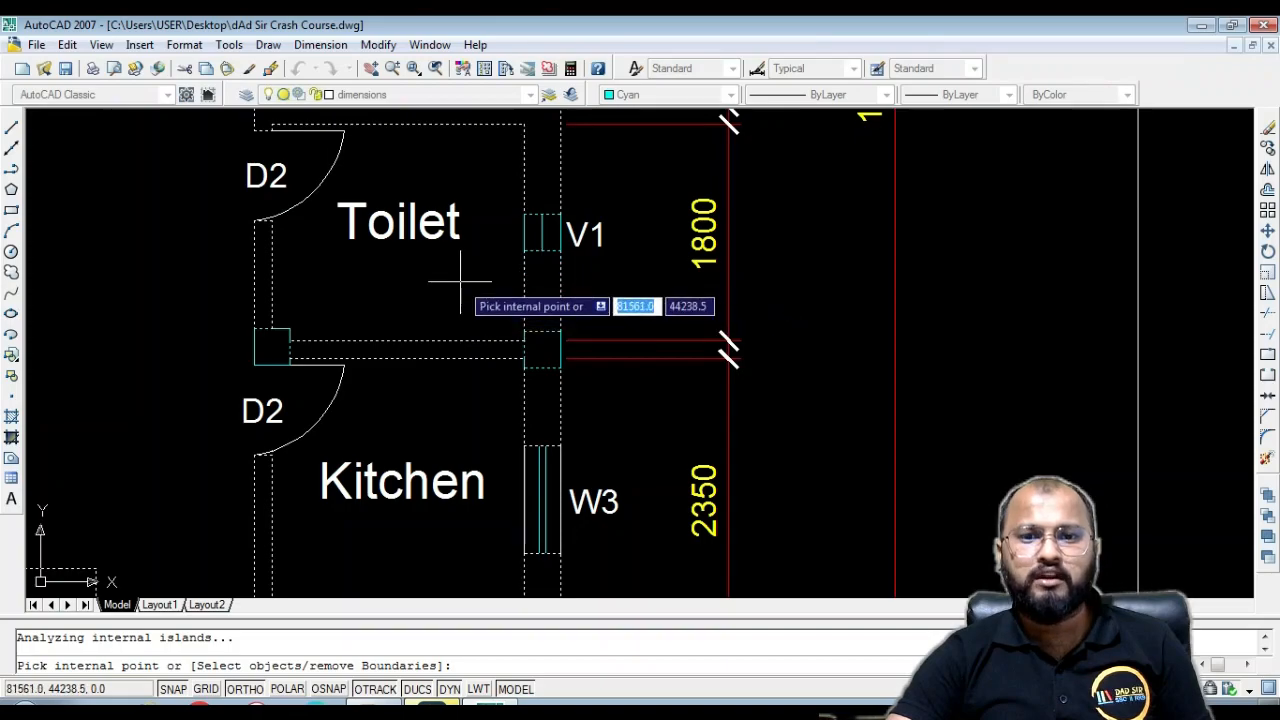
middle_drag(460, 281, 581, 410)
scroll(643, 361, down, 2)
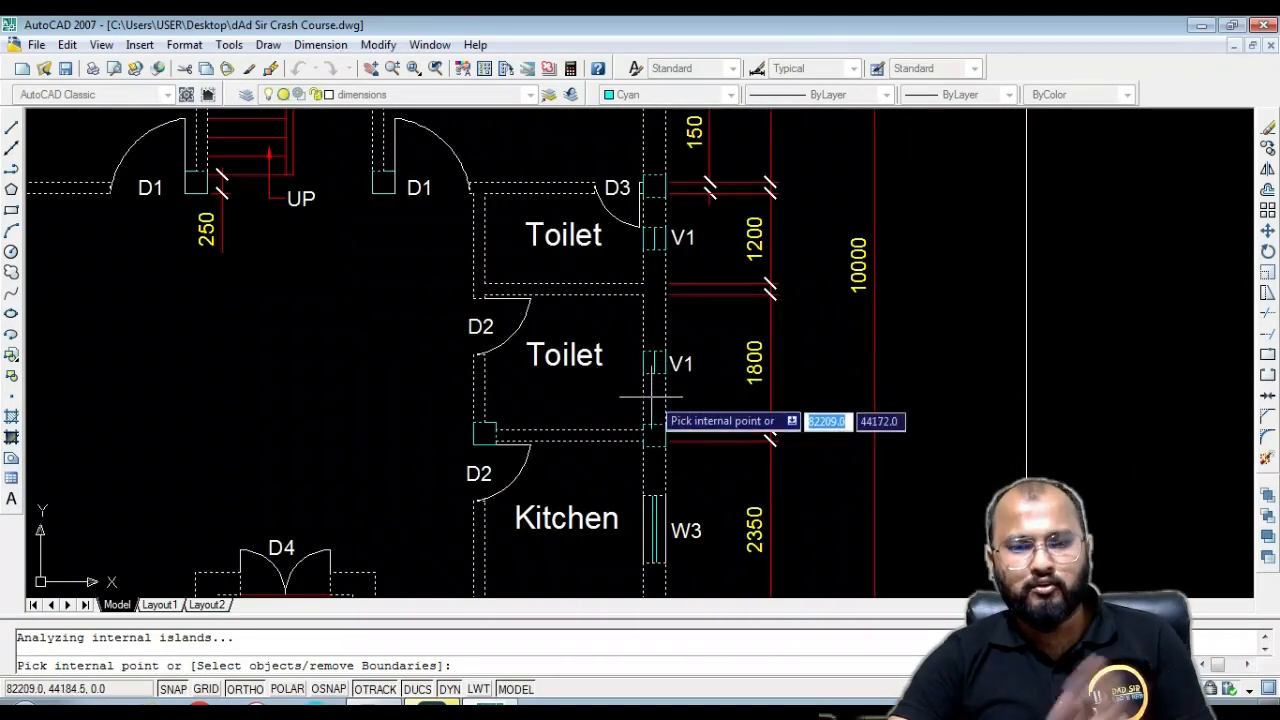
scroll(713, 350, down, 2)
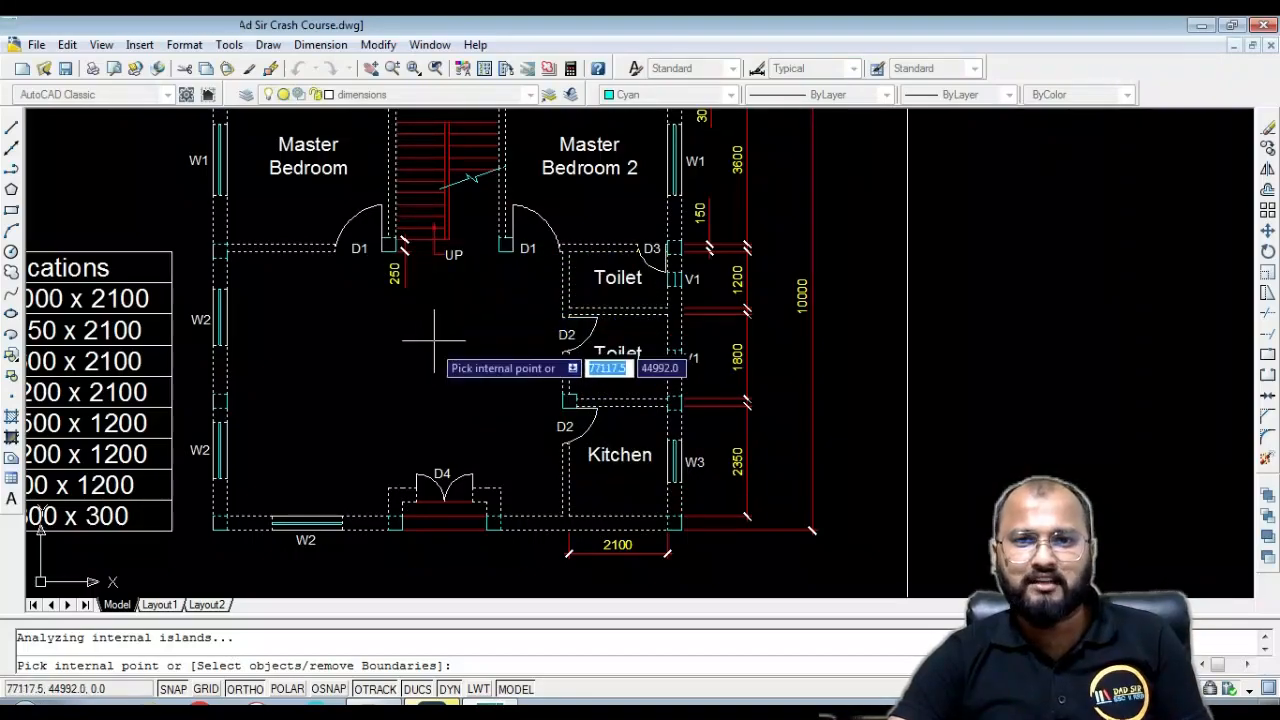
middle_drag(433, 357, 534, 461)
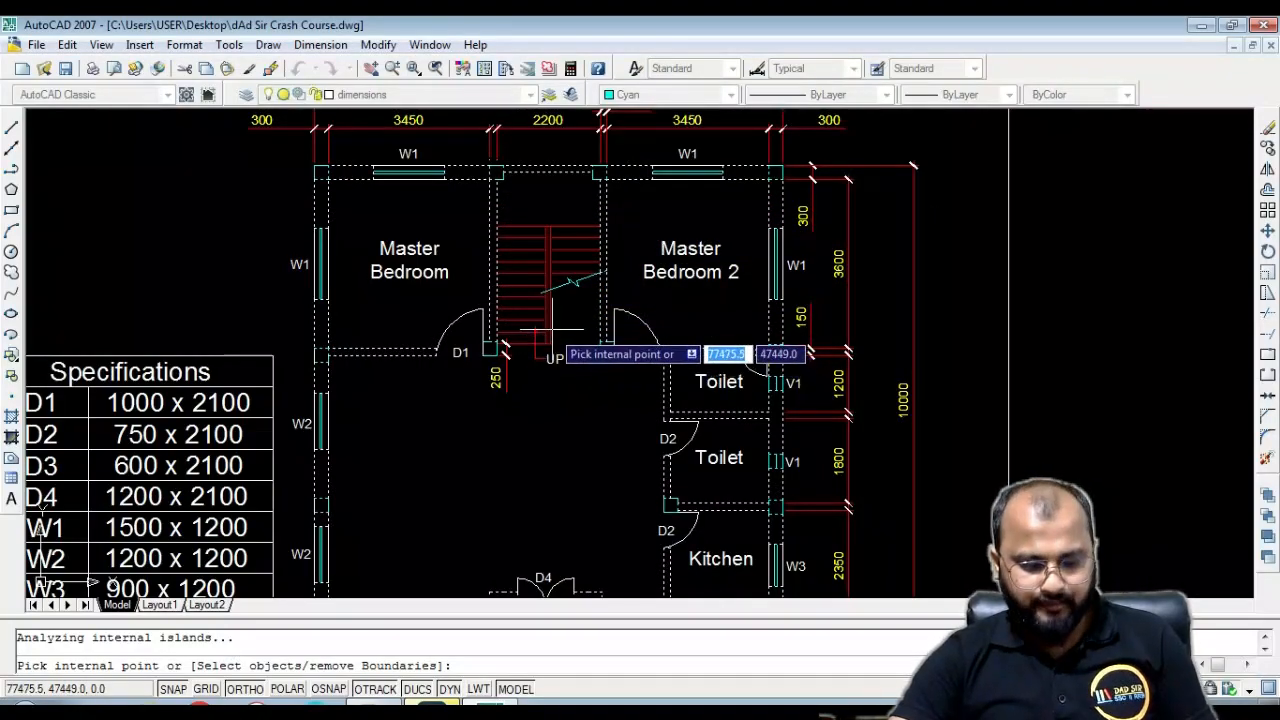
key(Return)
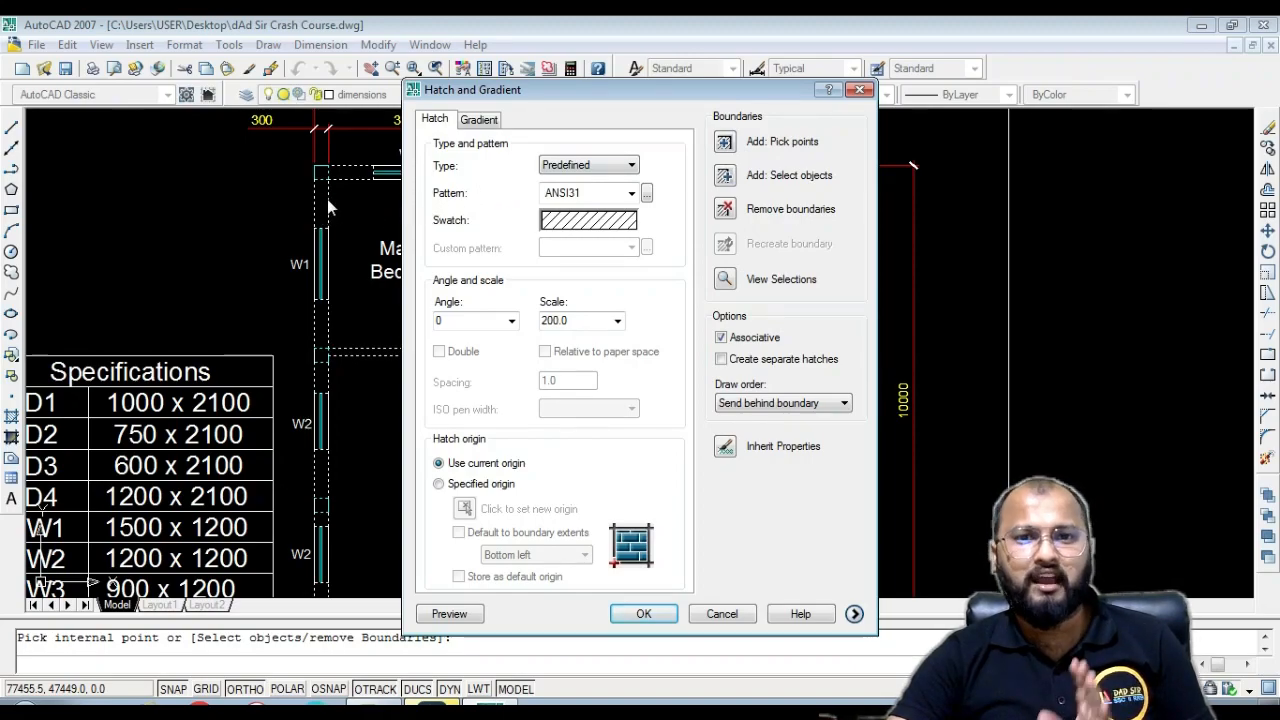
click(643, 614)
Examine the density of the wall hatching around the bedrooms, staircase and toilets
scroll(603, 386, down, 2)
scroll(598, 408, up, 4)
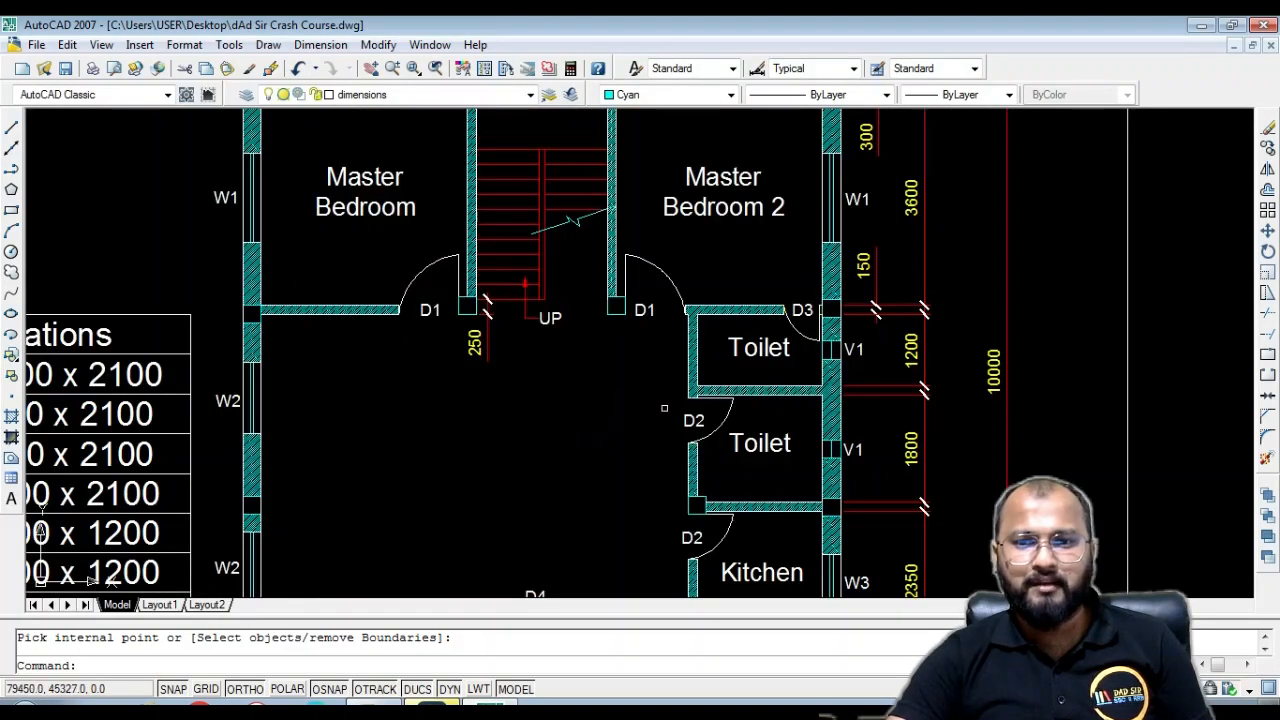
scroll(641, 393, up, 3)
scroll(1017, 400, down, 3)
scroll(1023, 391, up, 7)
scroll(1023, 391, down, 7)
middle_drag(644, 415, 752, 492)
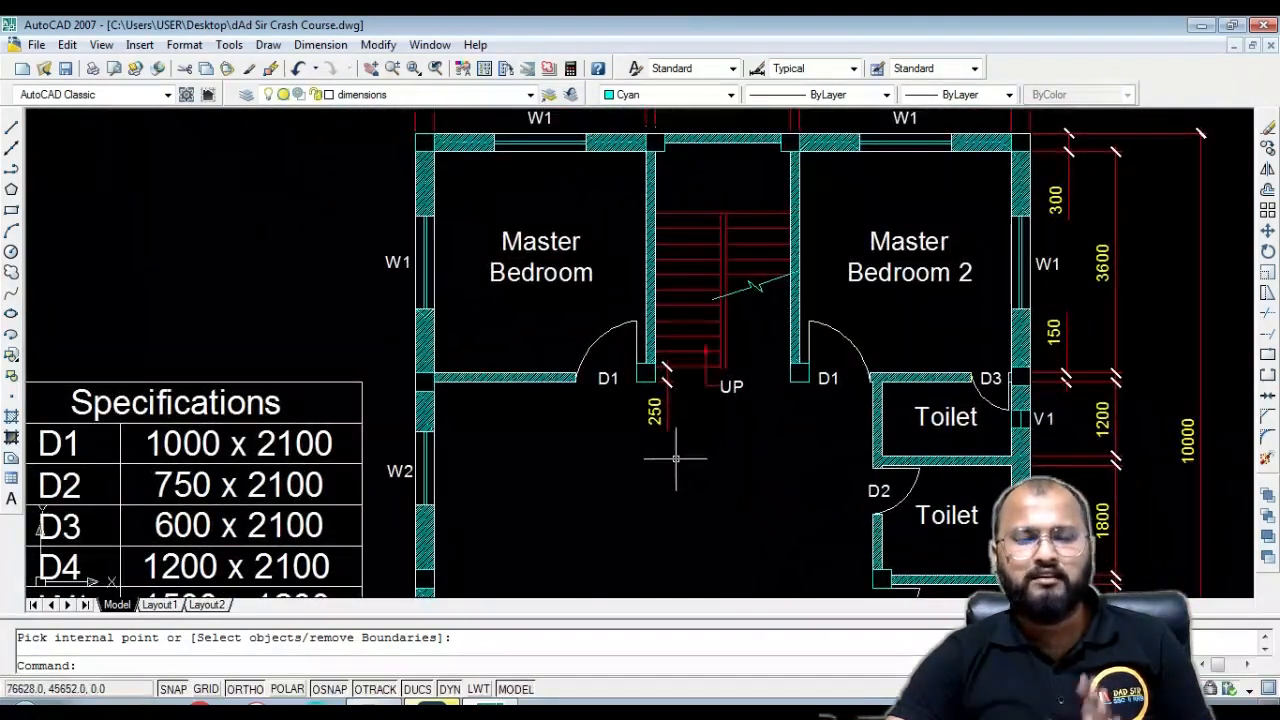
scroll(477, 163, up, 6)
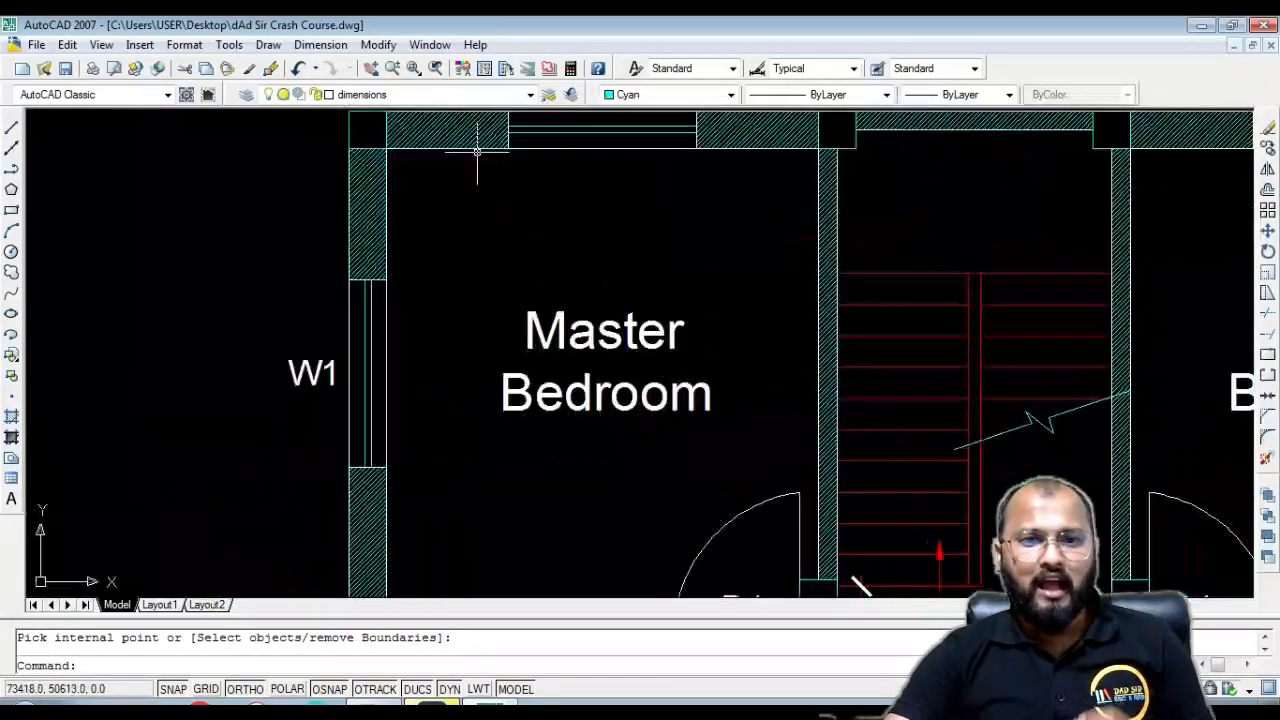
scroll(476, 341, down, 9)
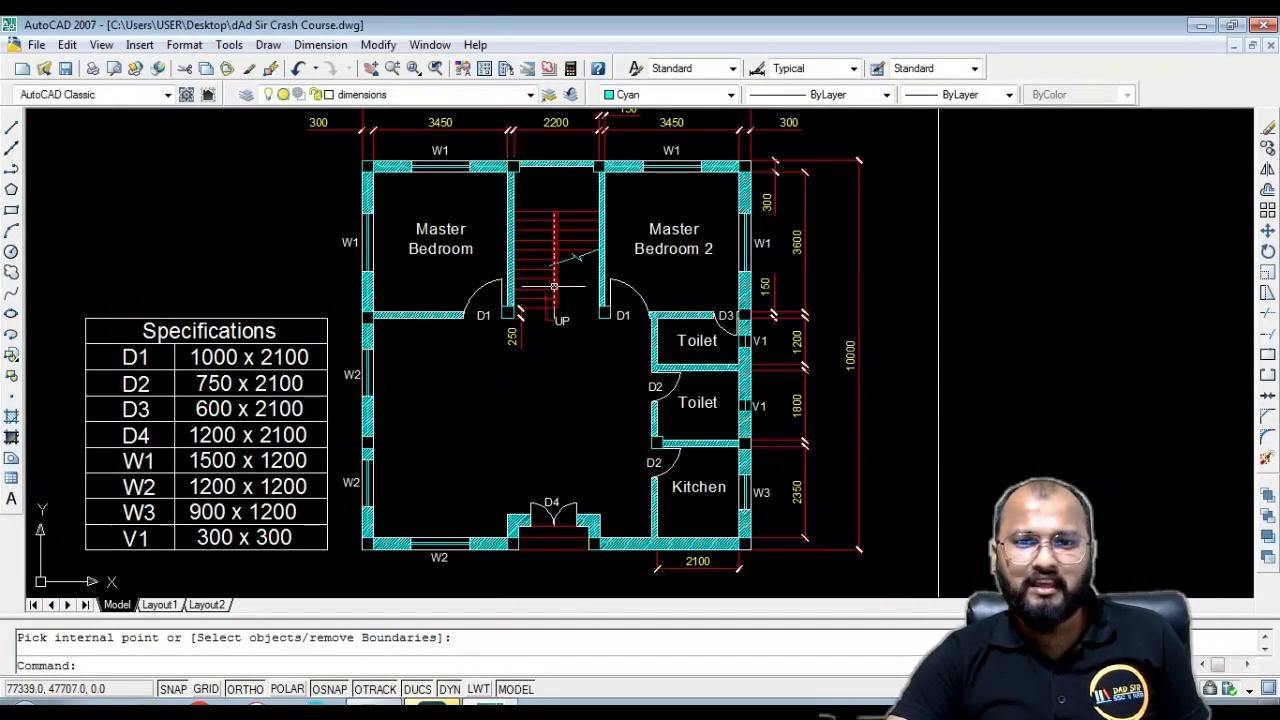
Undo the recent view changes and the wall hatch
key(ctrl+z)
key(ctrl+z)
key(ctrl+z)
key(ctrl+z)
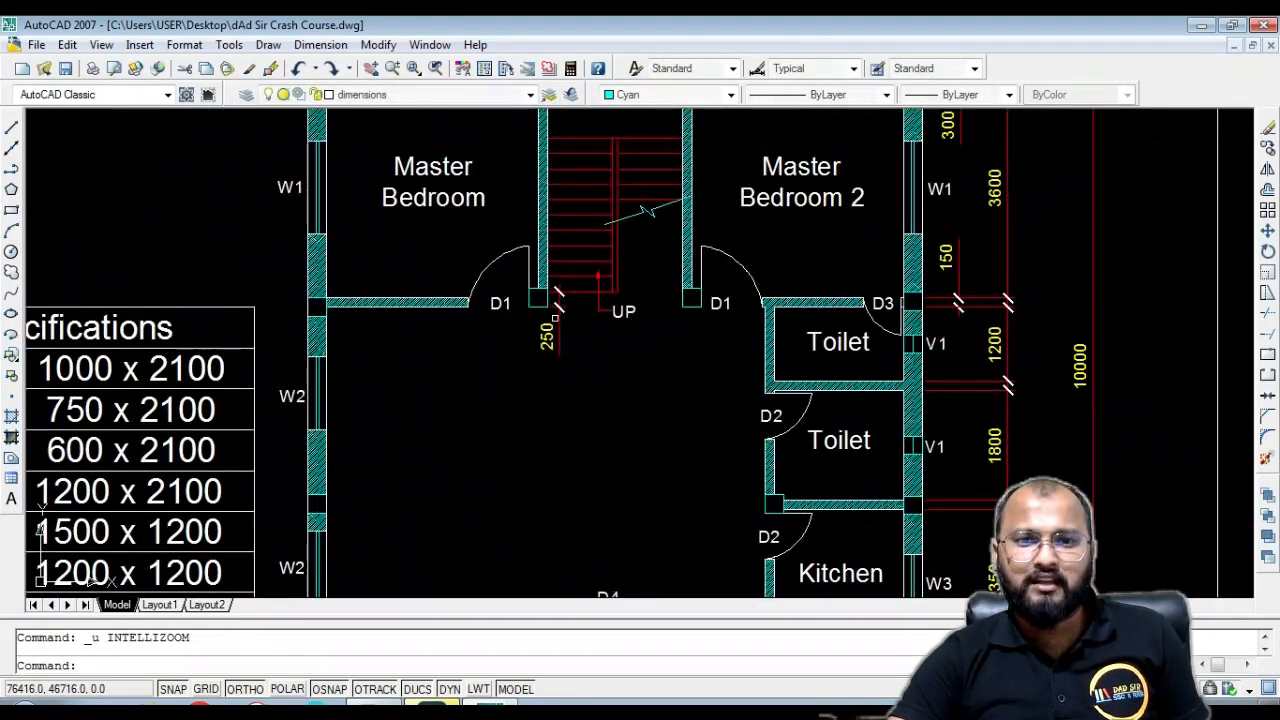
key(ctrl+z)
key(ctrl+z)
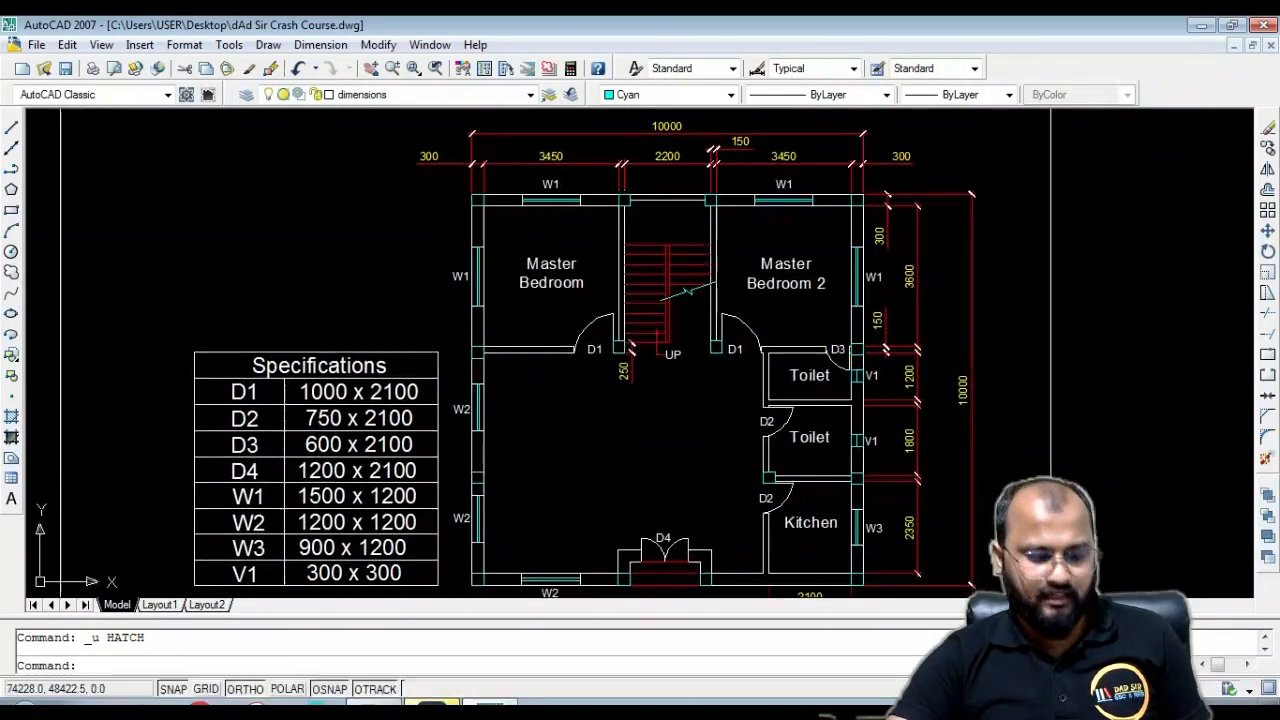
Start an ANSI31 hatch at scale 300 and pick the wall areas around the bedrooms, staircase and toilets
text(h)
key(Return)
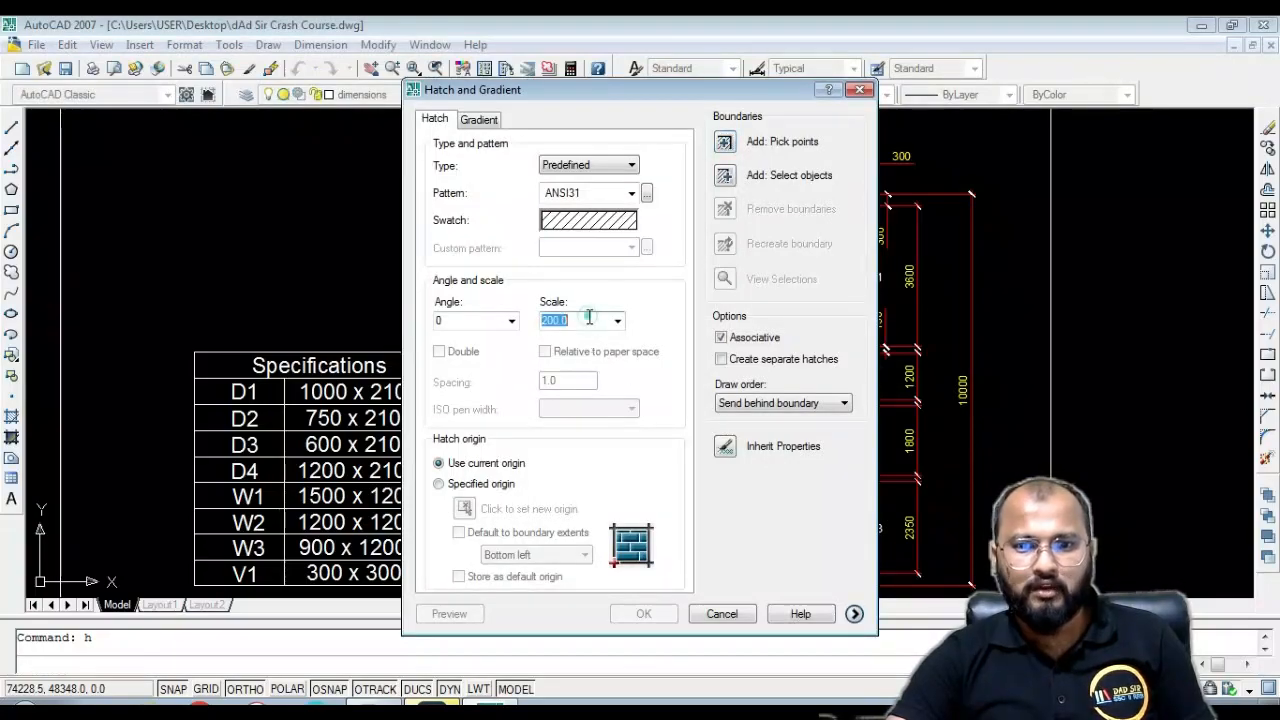
click(726, 142)
scroll(520, 230, up, 5)
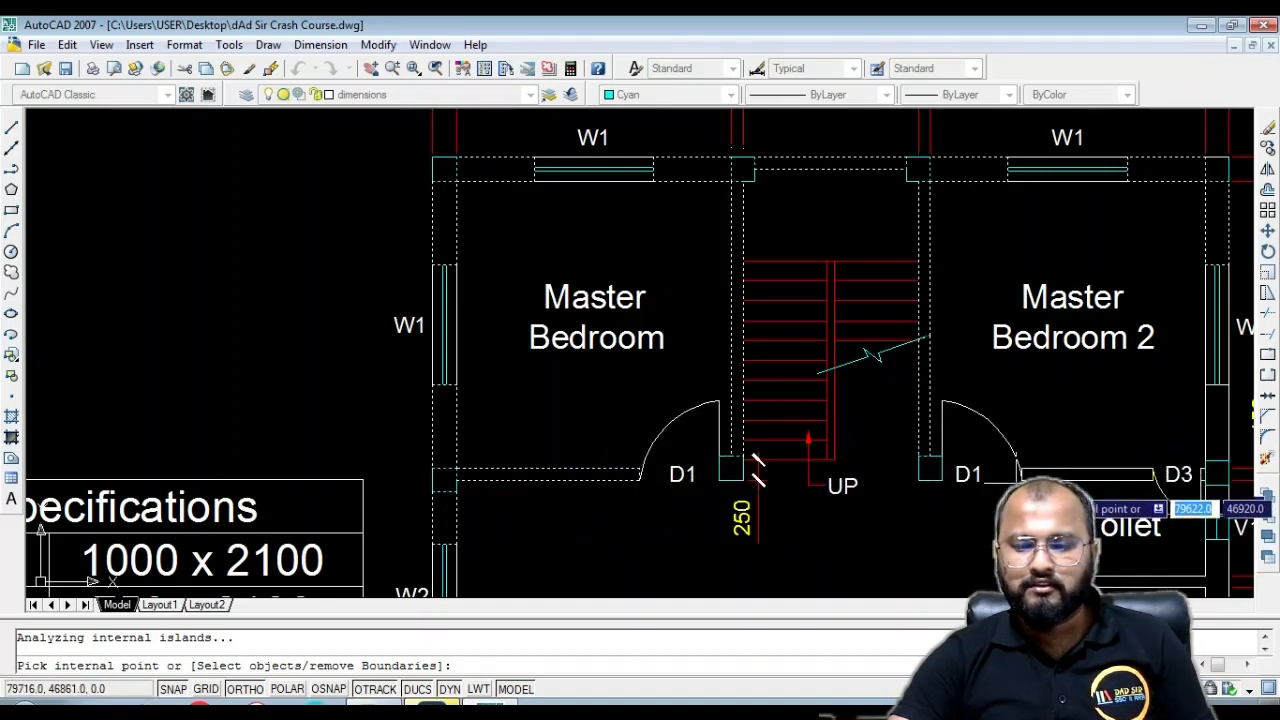
middle_drag(1030, 482, 782, 424)
scroll(915, 437, down, 2)
scroll(915, 480, down, 2)
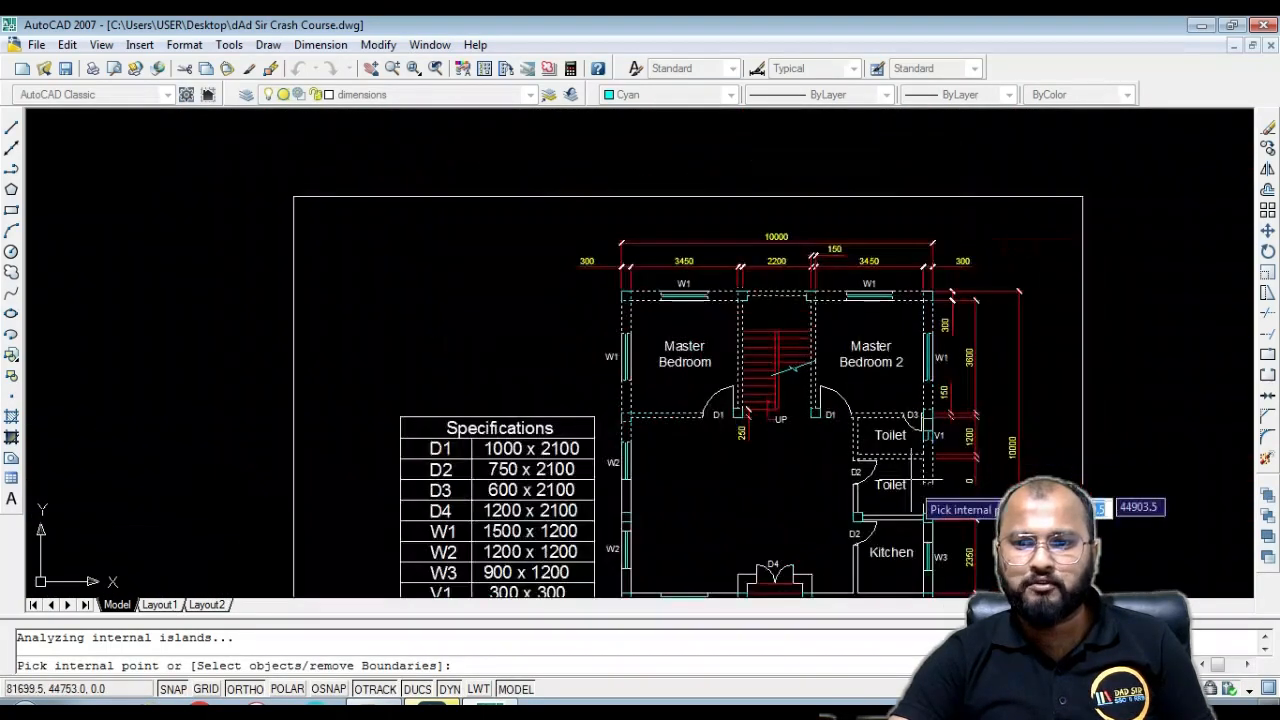
scroll(920, 435, up, 4)
scroll(748, 430, up, 2)
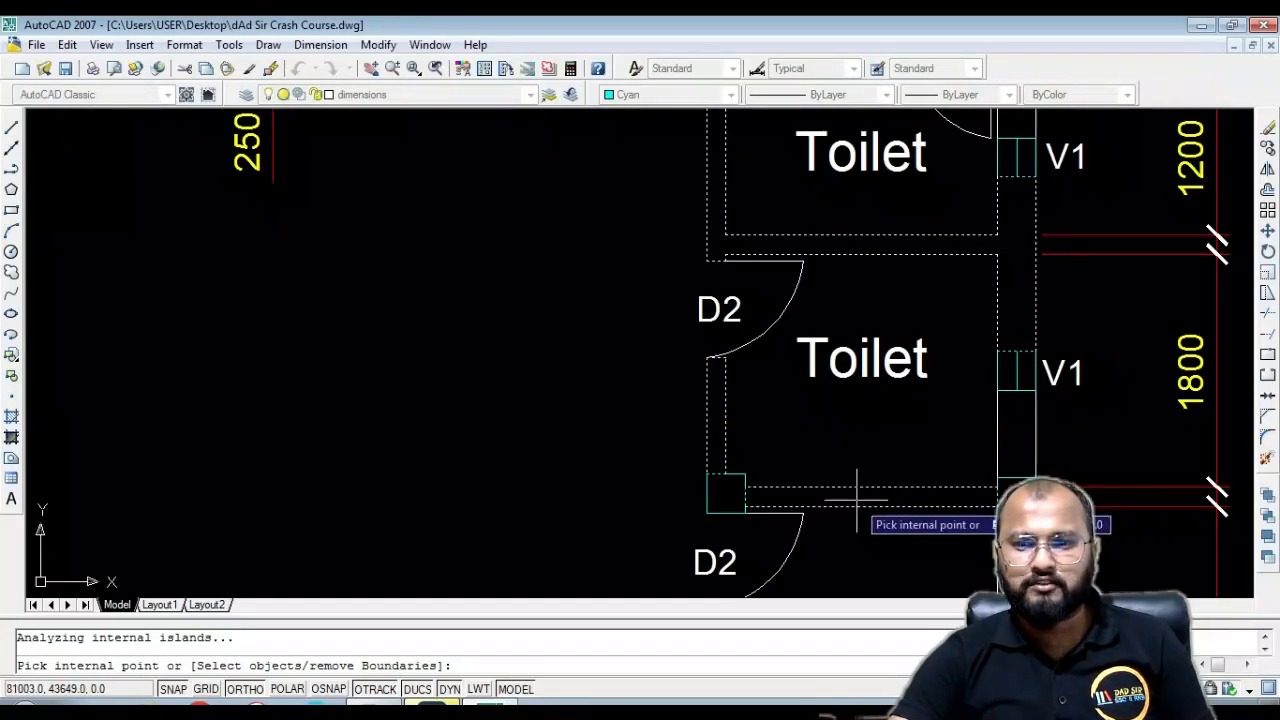
Add the kitchen walls and the walls around the D4 entrance to the hatch boundaries
middle_drag(985, 449, 834, 302)
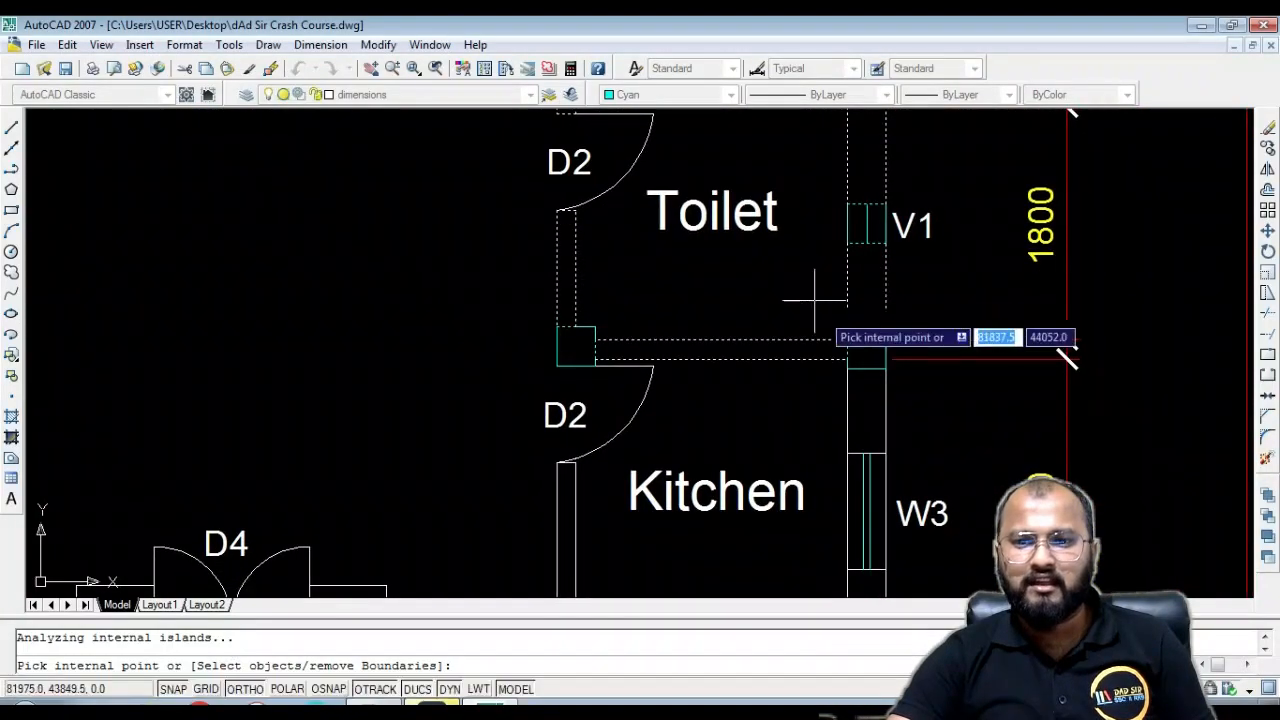
click(876, 401)
scroll(829, 431, down, 2)
middle_drag(829, 431, 837, 274)
scroll(870, 385, up, 2)
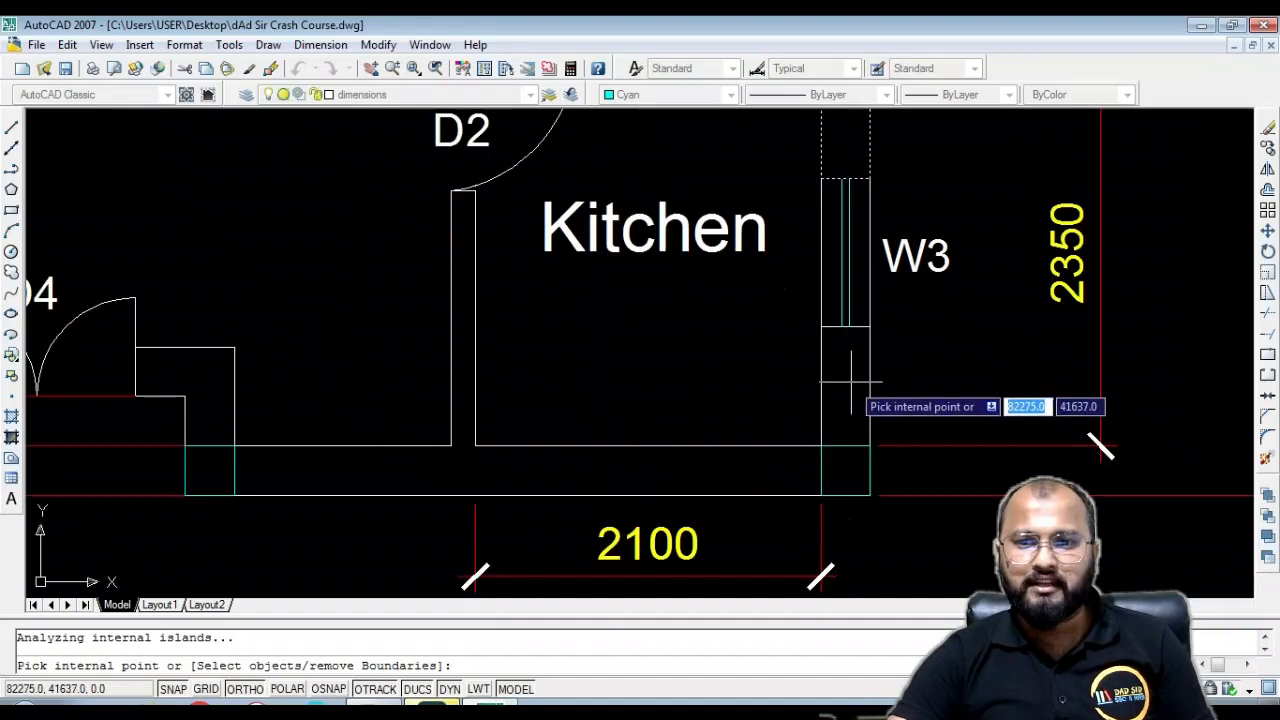
scroll(571, 423, down, 2)
middle_drag(571, 423, 871, 408)
scroll(657, 345, up, 2)
click(505, 353)
Add the remaining wall areas beside the W2 windows and apply the hatch to all picked walls
middle_drag(400, 432, 900, 432)
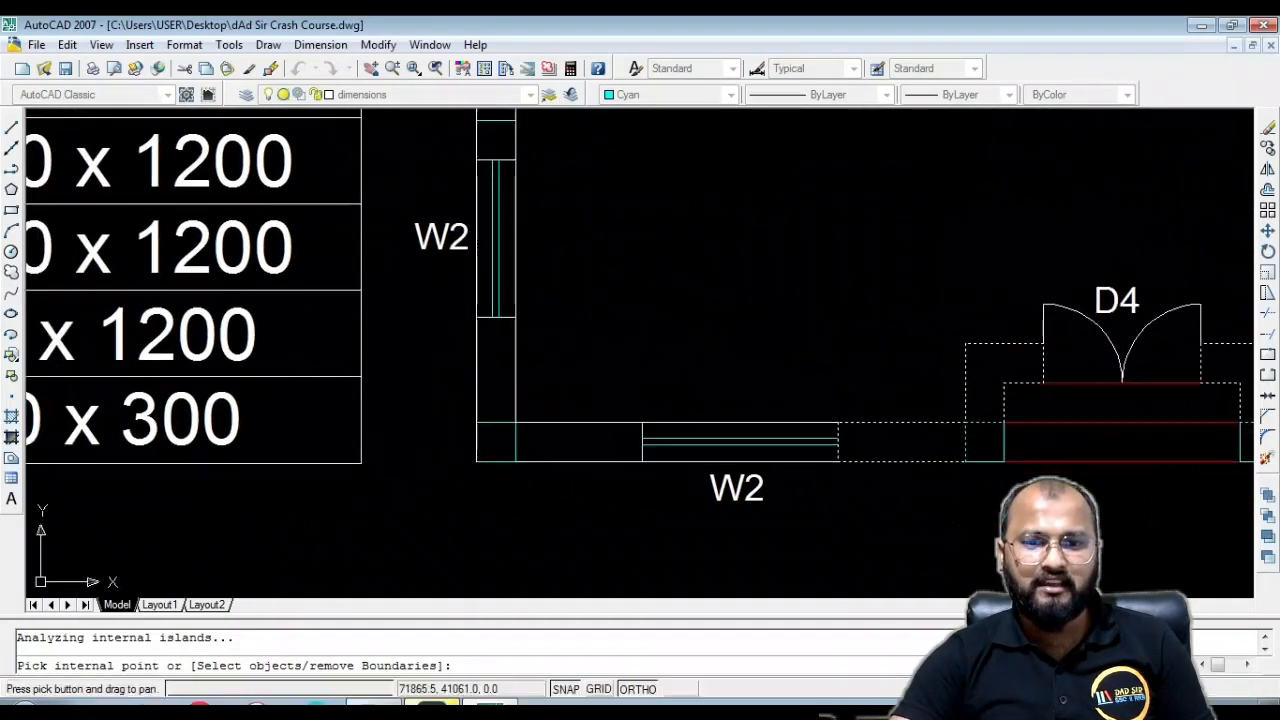
mouse_move(554, 289)
middle_down()
mouse_move(580, 450)
mouse_move(618, 300)
middle_up()
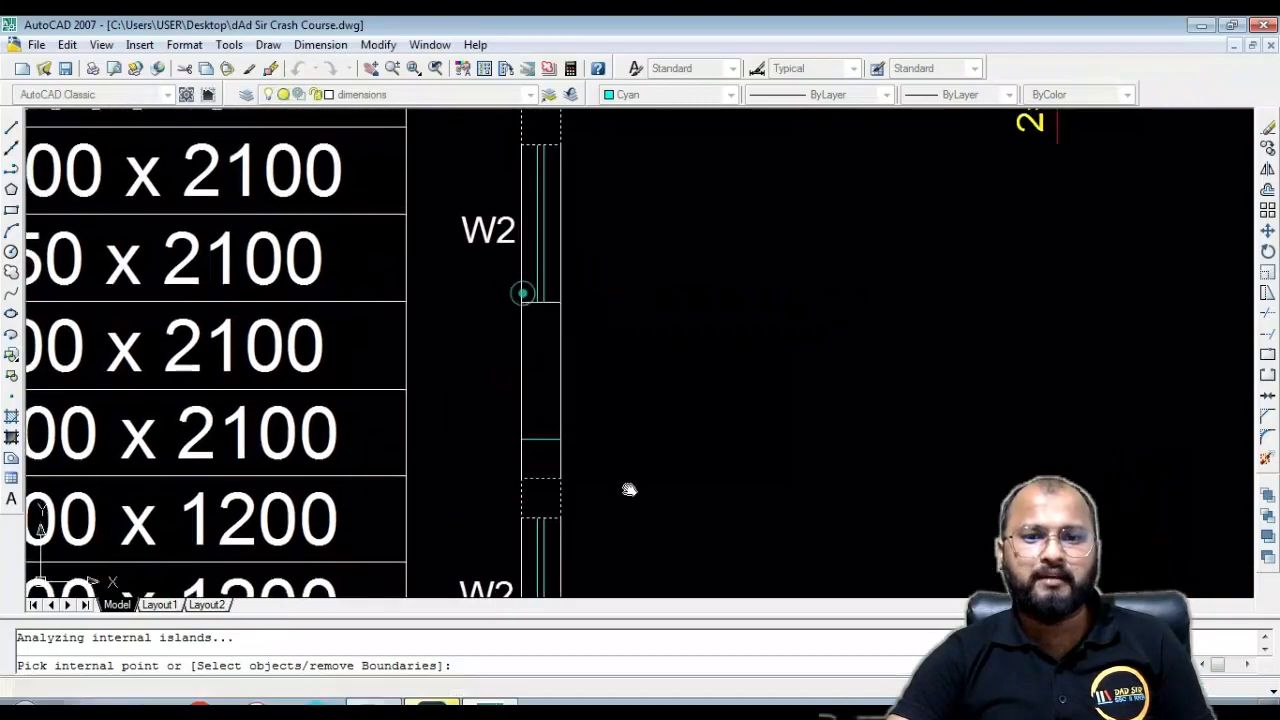
scroll(502, 333, down, 3)
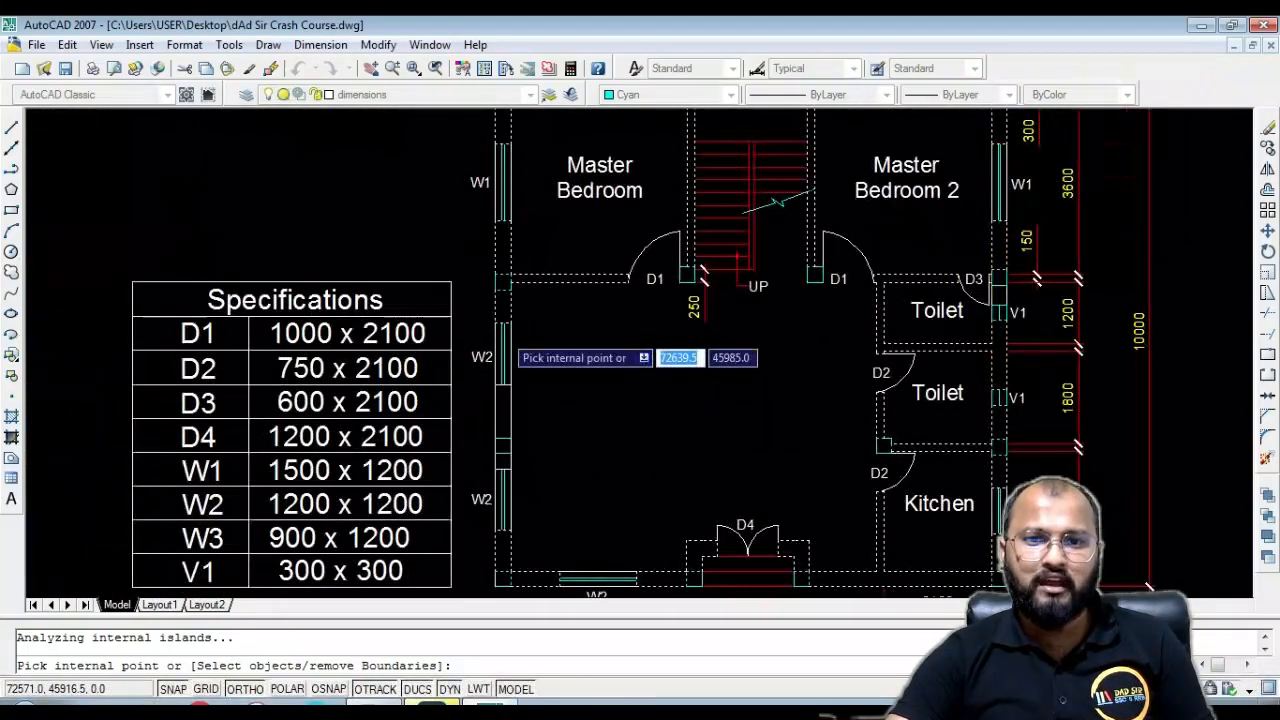
scroll(508, 333, down, 2)
key(Return)
key(Return)
Examine the new wall hatching around the bedrooms, doors, entrance, toilets and kitchen
scroll(622, 320, up, 3)
scroll(751, 291, up, 2)
scroll(673, 410, down, 3)
middle_drag(737, 396, 739, 421)
scroll(714, 320, up, 7)
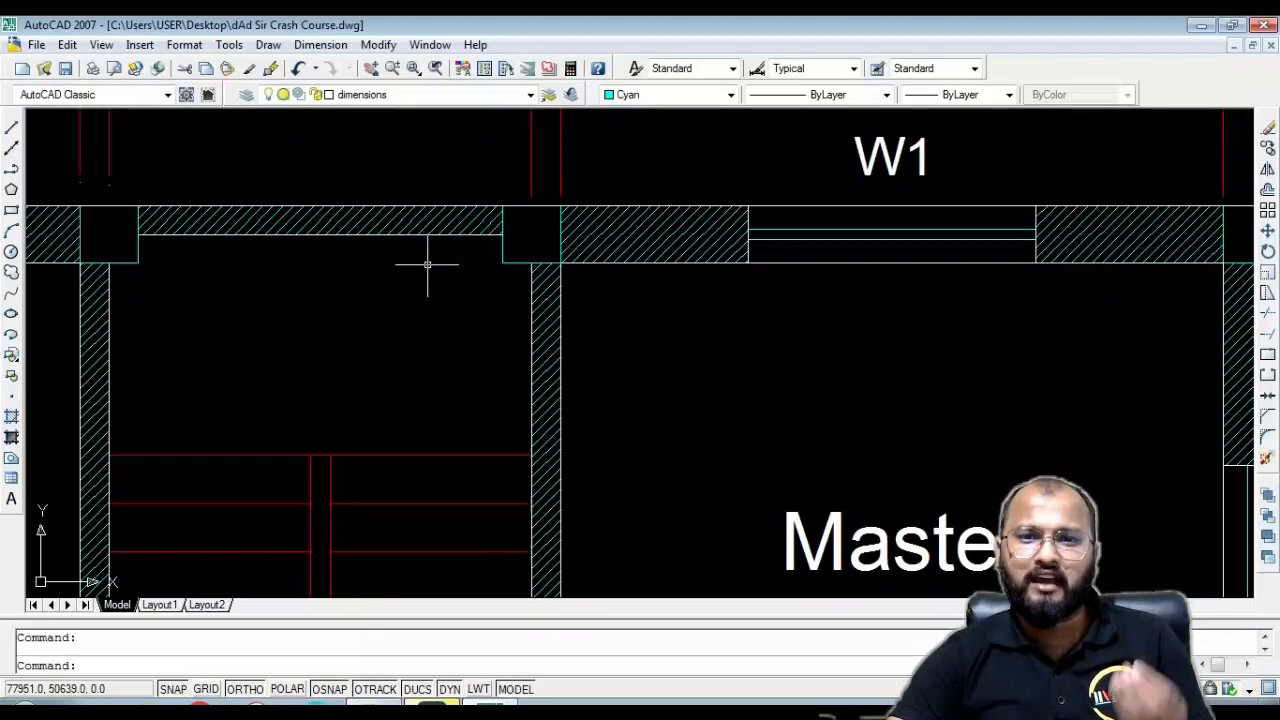
scroll(622, 275, down, 5)
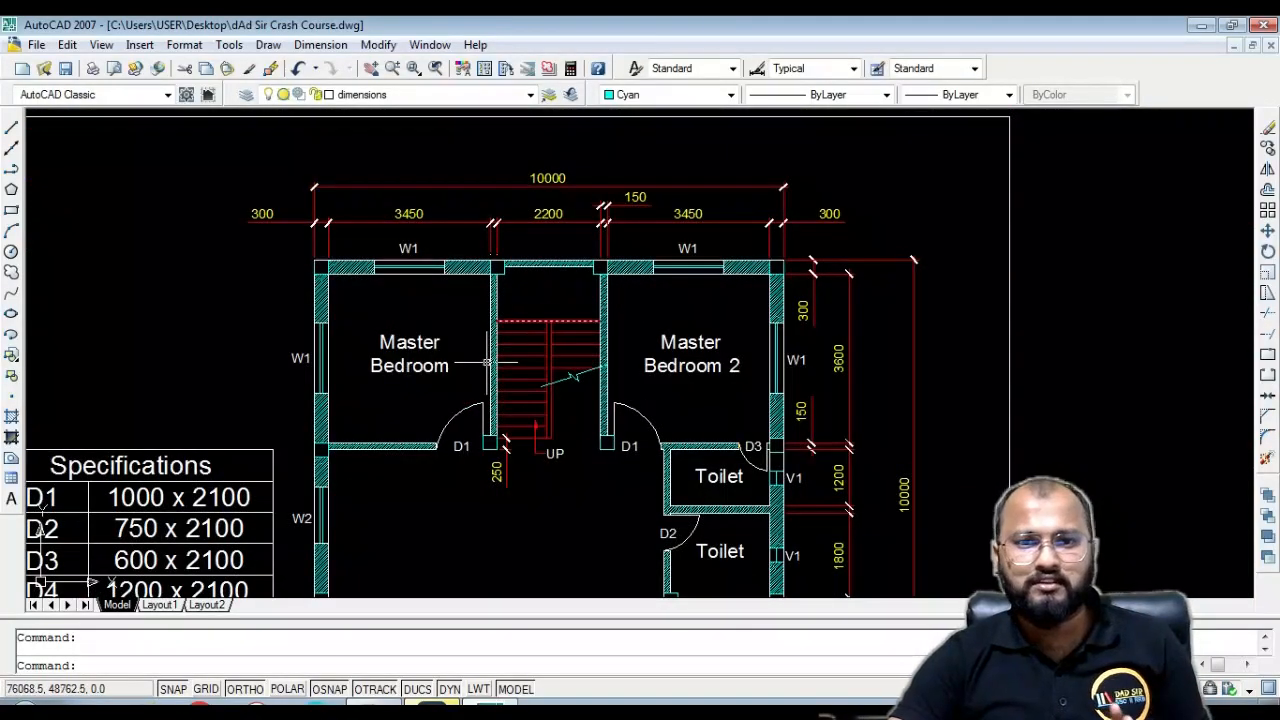
middle_drag(488, 359, 522, 268)
scroll(348, 173, up, 6)
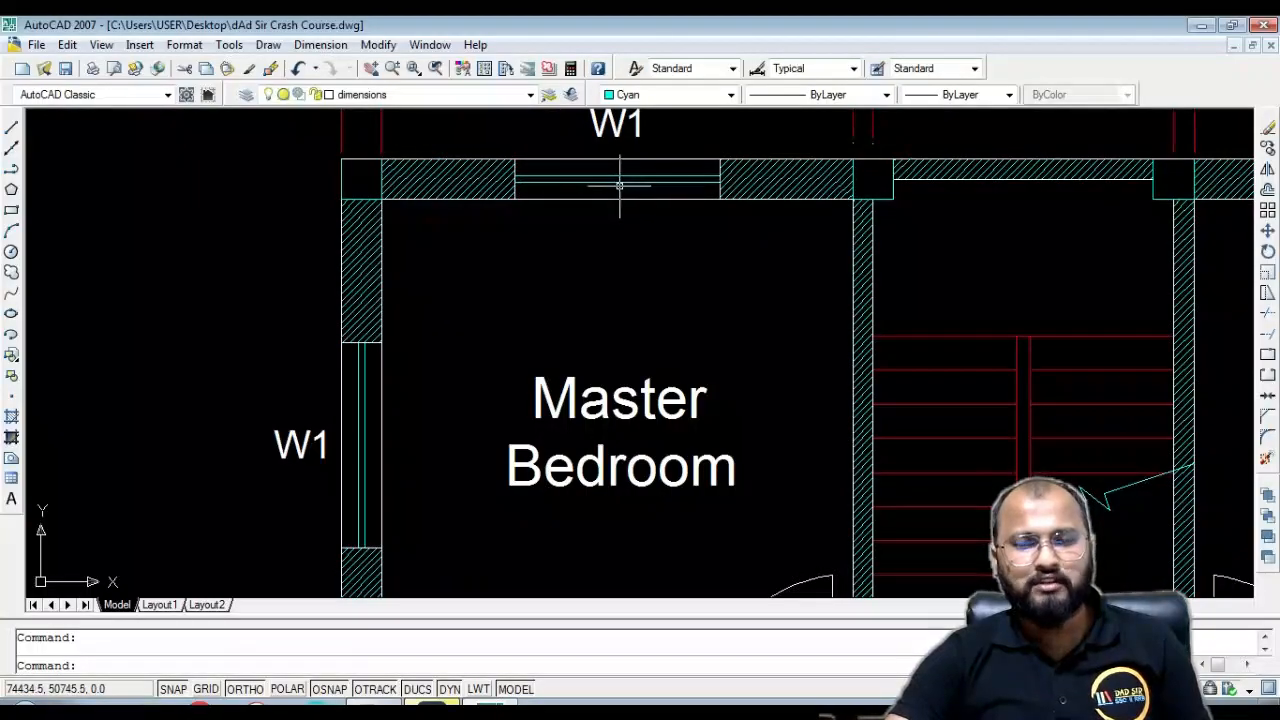
scroll(619, 186, down, 5)
scroll(701, 378, up, 7)
scroll(635, 407, down, 5)
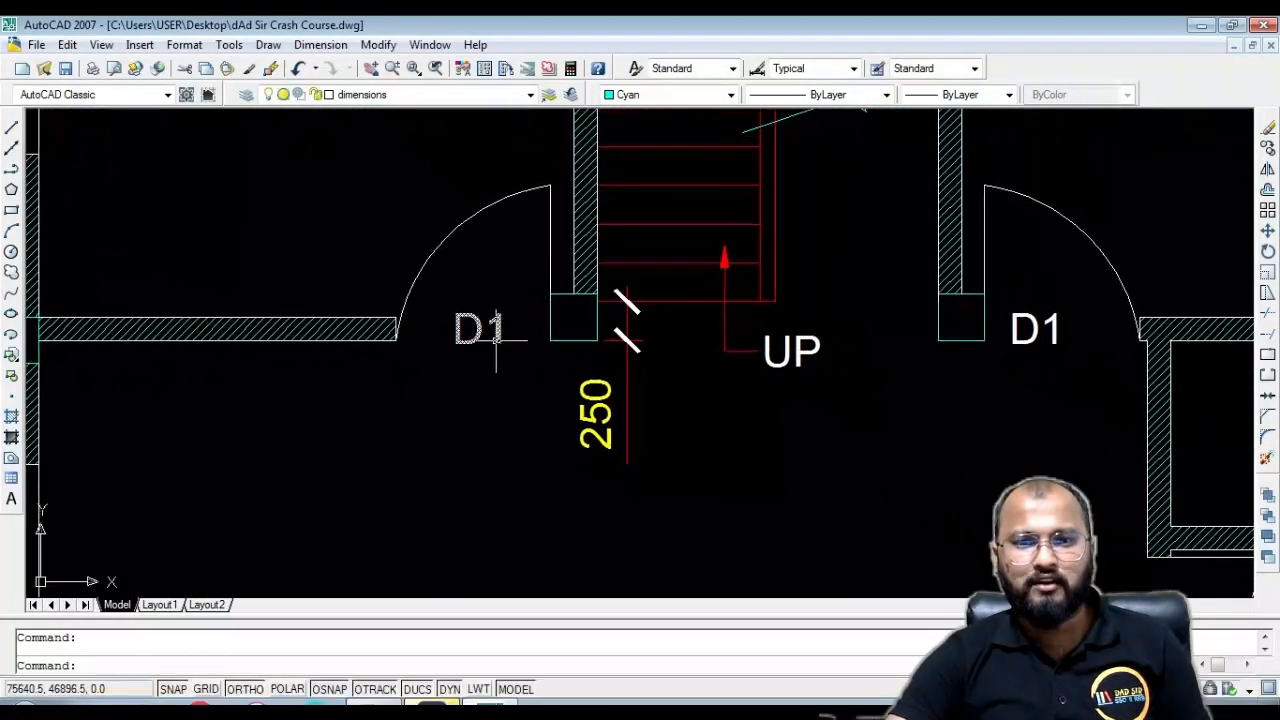
scroll(630, 538, up, 5)
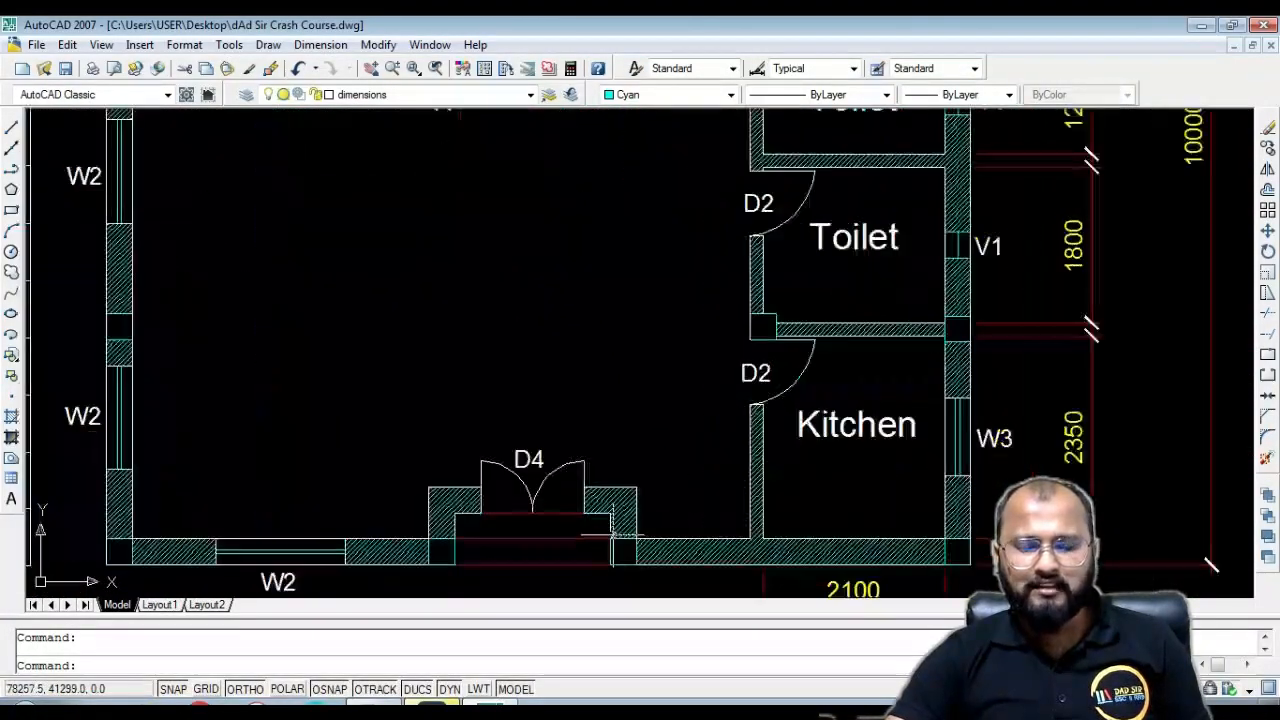
scroll(793, 350, down, 2)
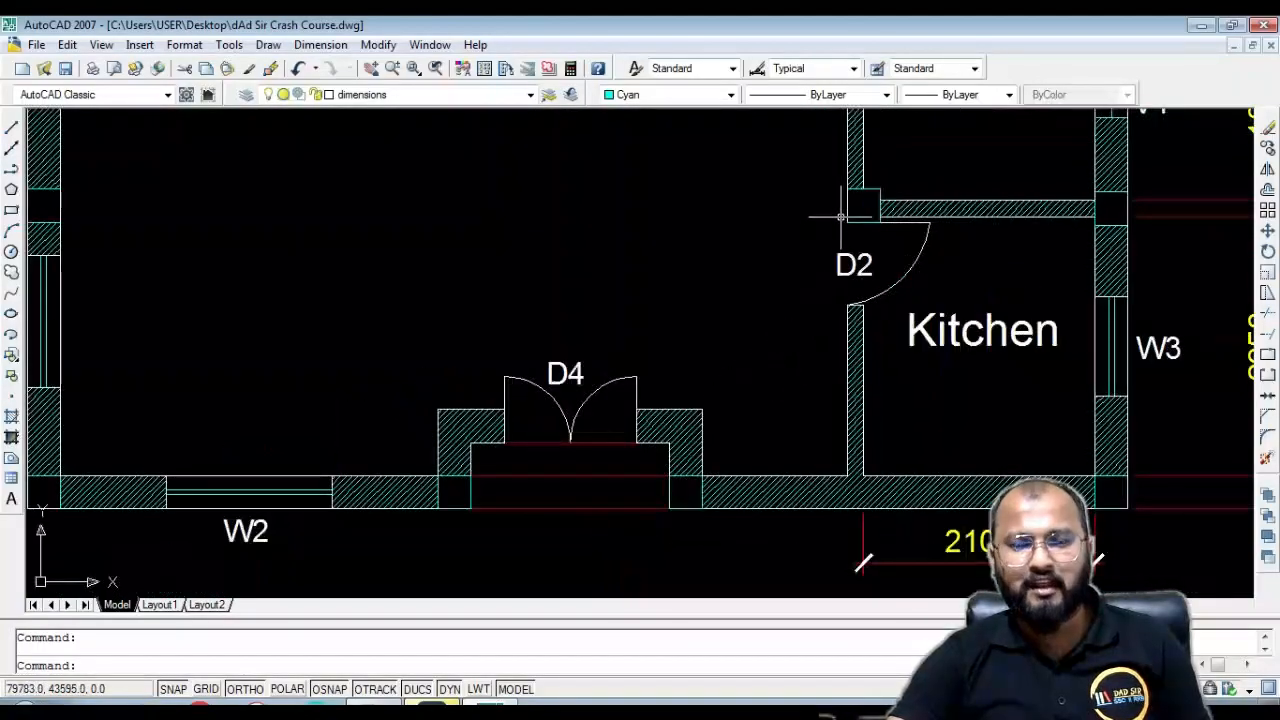
scroll(868, 204, down, 5)
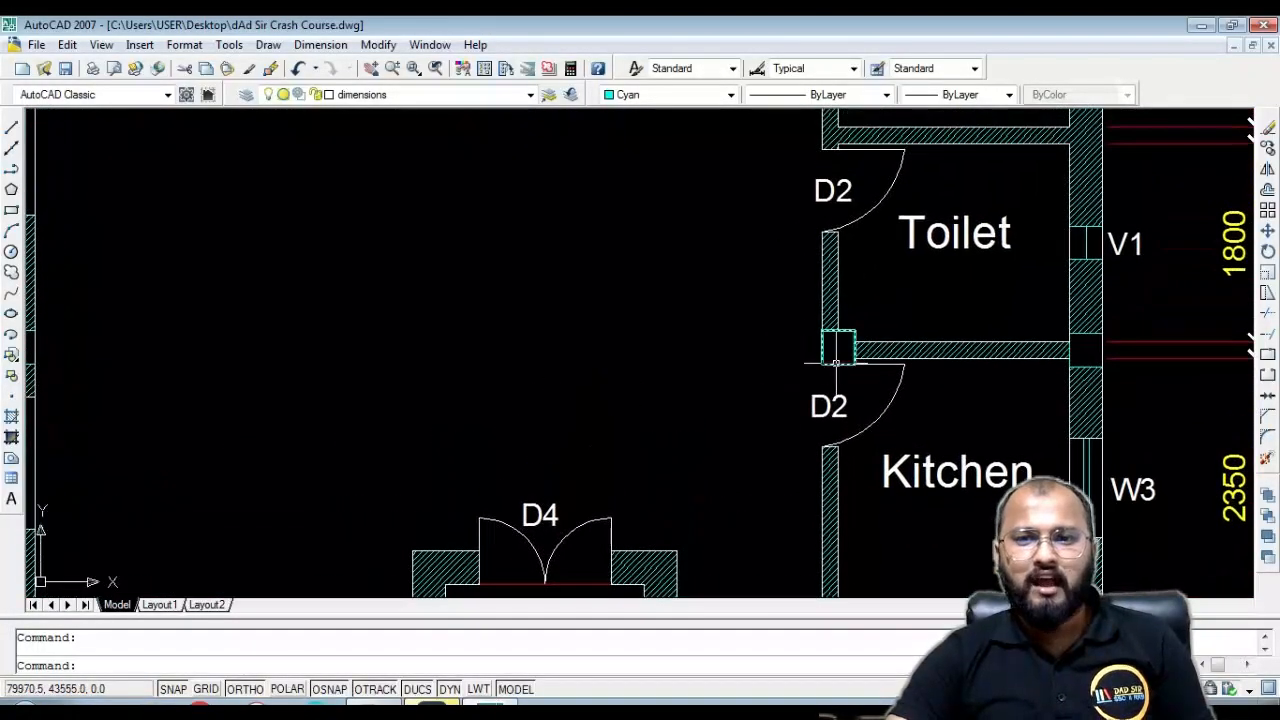
middle_drag(743, 440, 757, 460)
middle_drag(692, 352, 839, 540)
middle_drag(706, 406, 797, 566)
scroll(579, 240, up, 8)
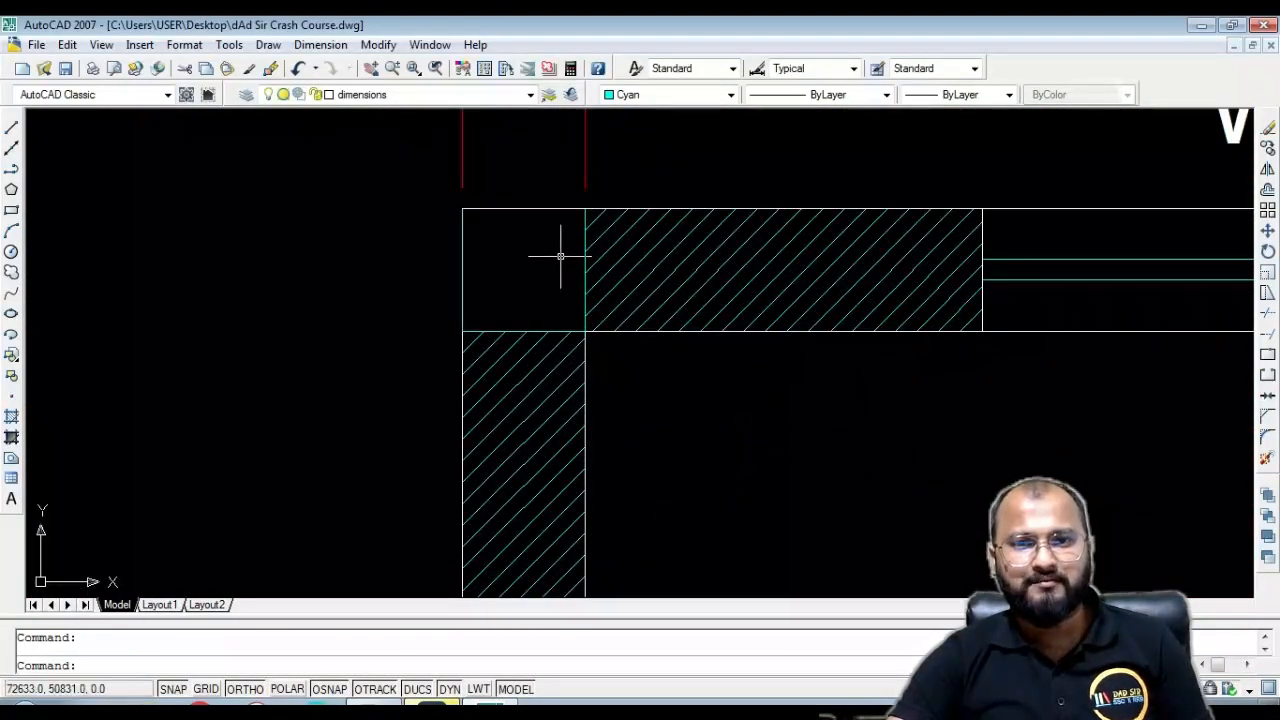
text(h)
key(Return)
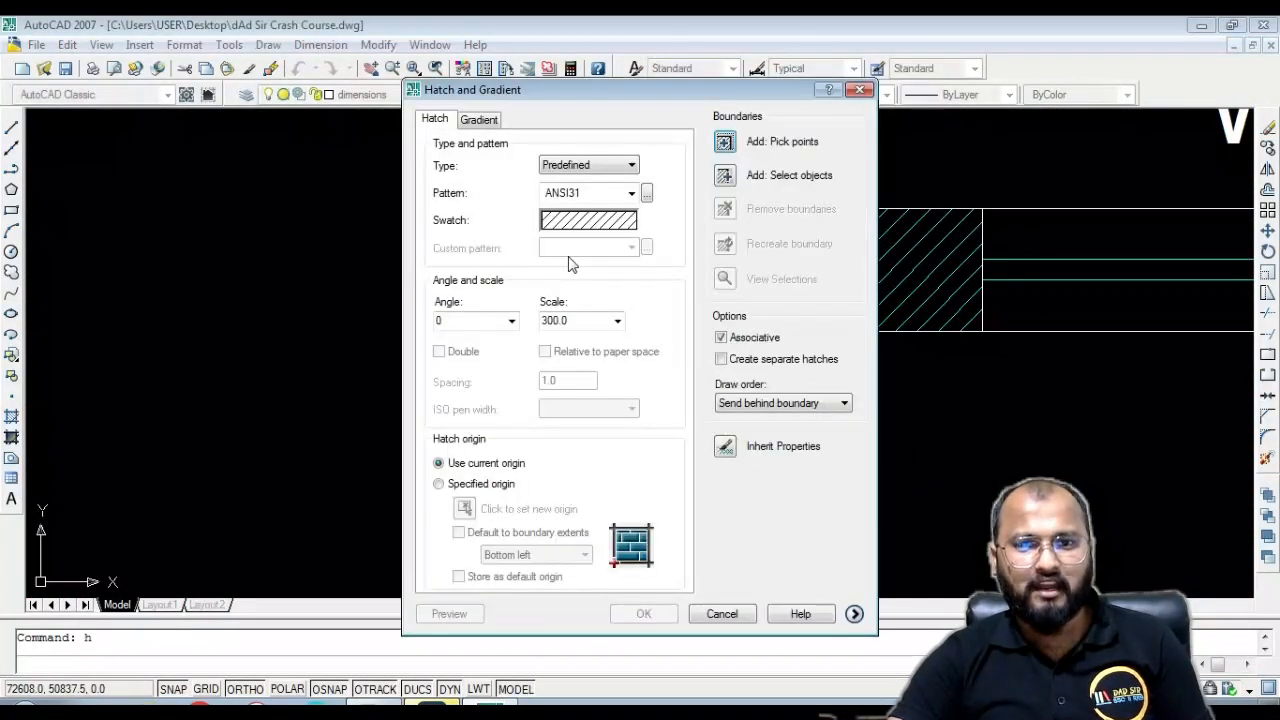
click(612, 200)
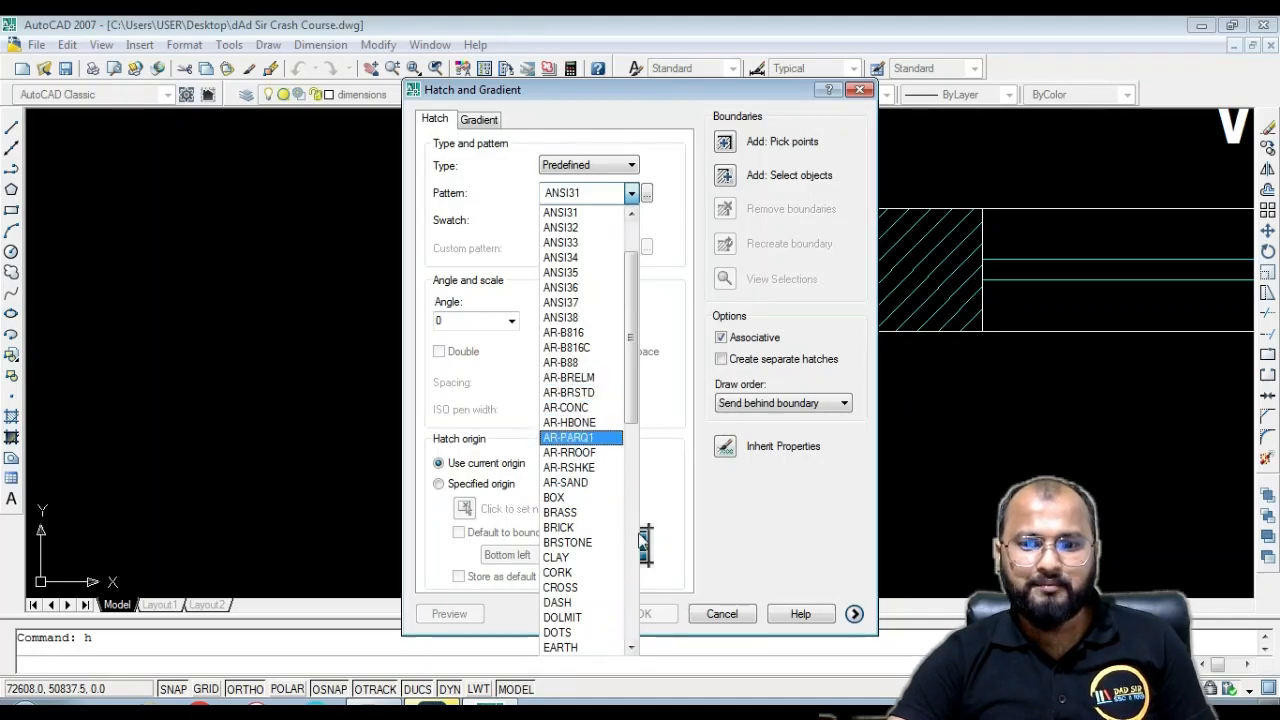
key(Escape)
key(Escape)
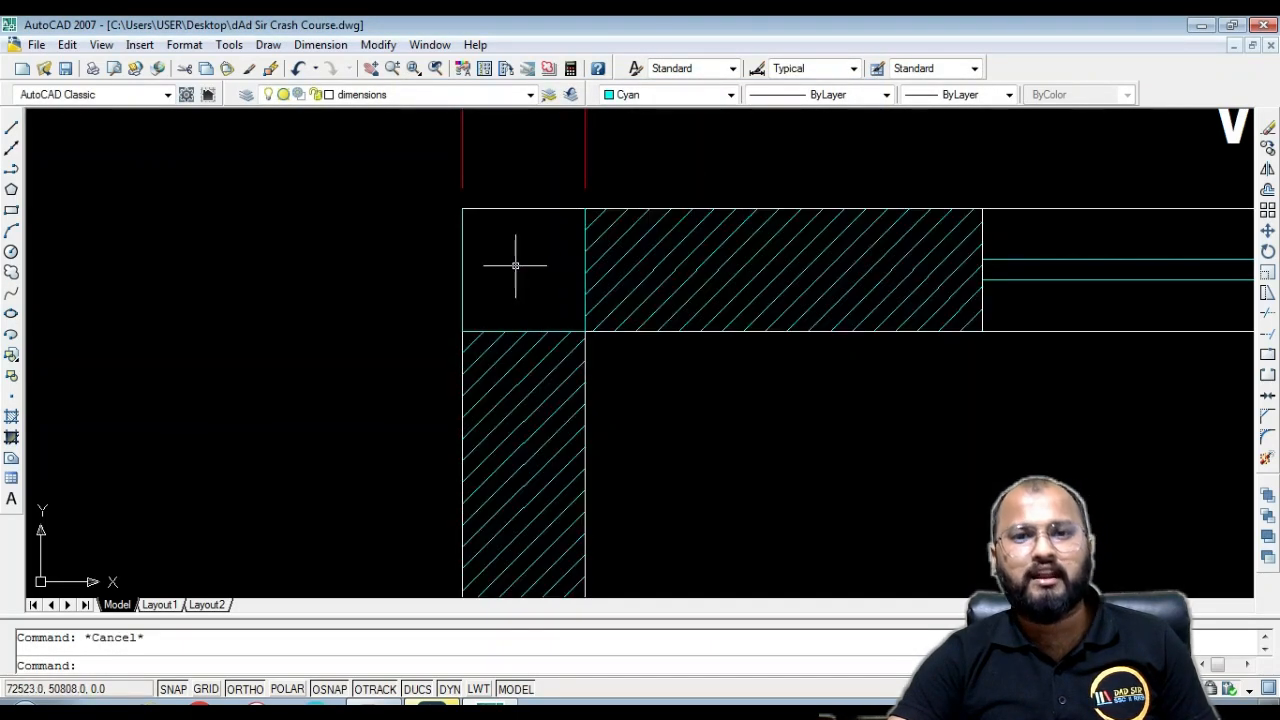
middle_drag(515, 265, 487, 264)
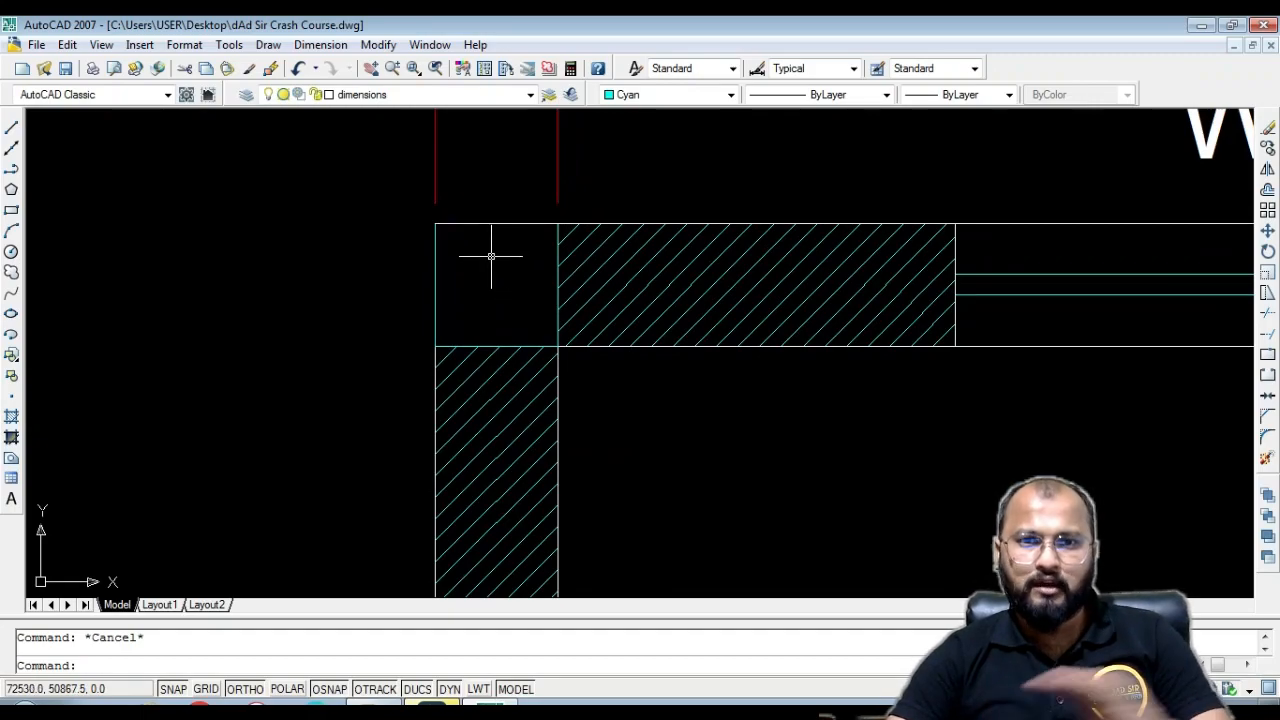
Start a hatch for the outer corner column of the Master Bedroom and choose the AR-CONC pattern
scroll(492, 258, up, 5)
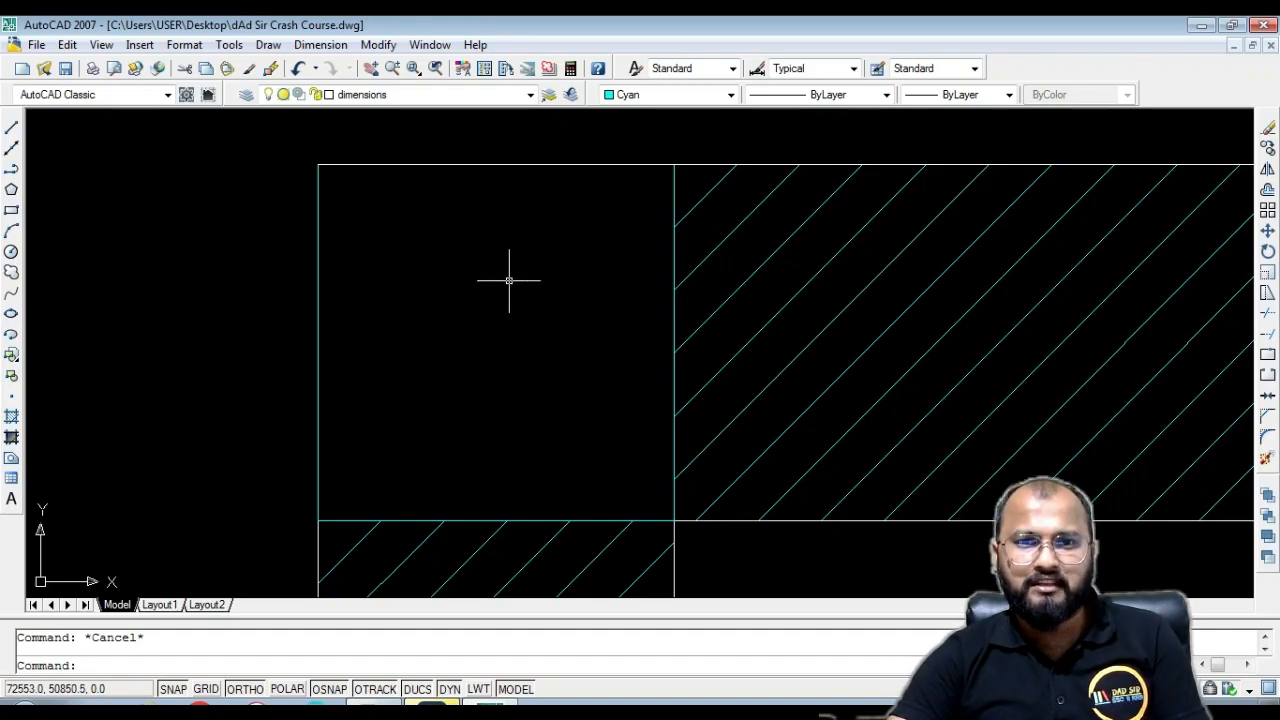
text(h)
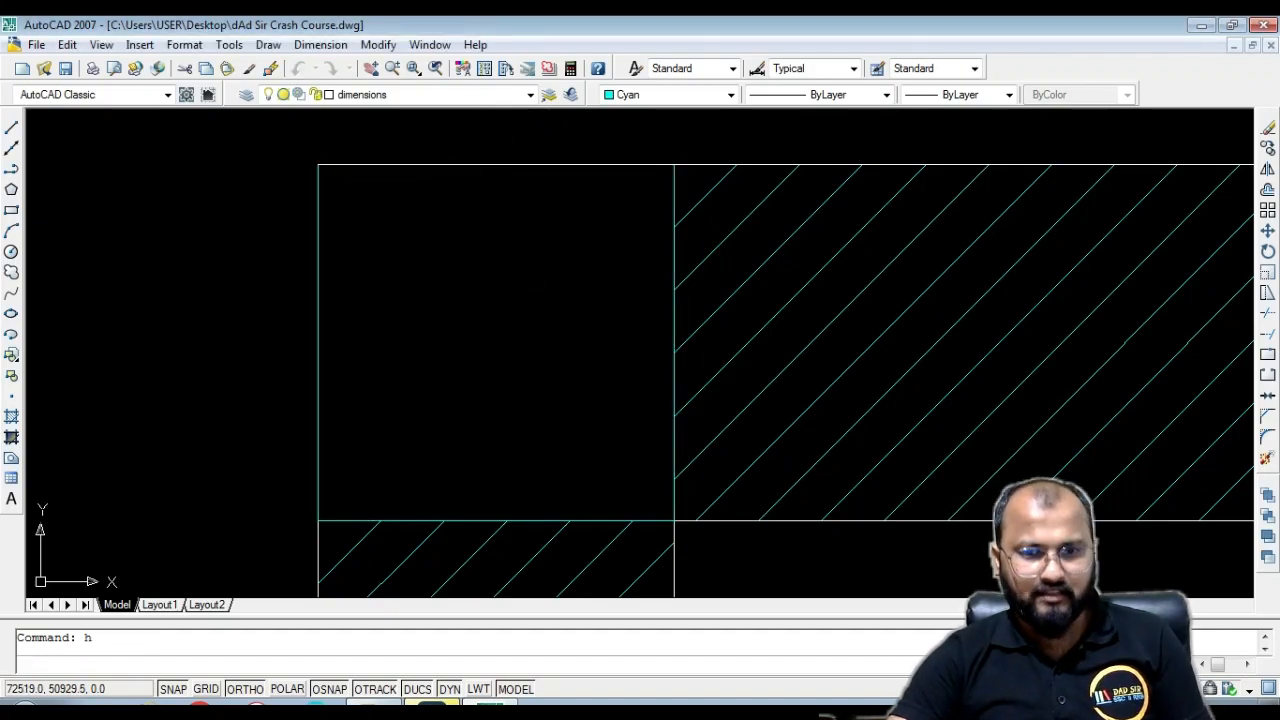
key(Return)
click(610, 207)
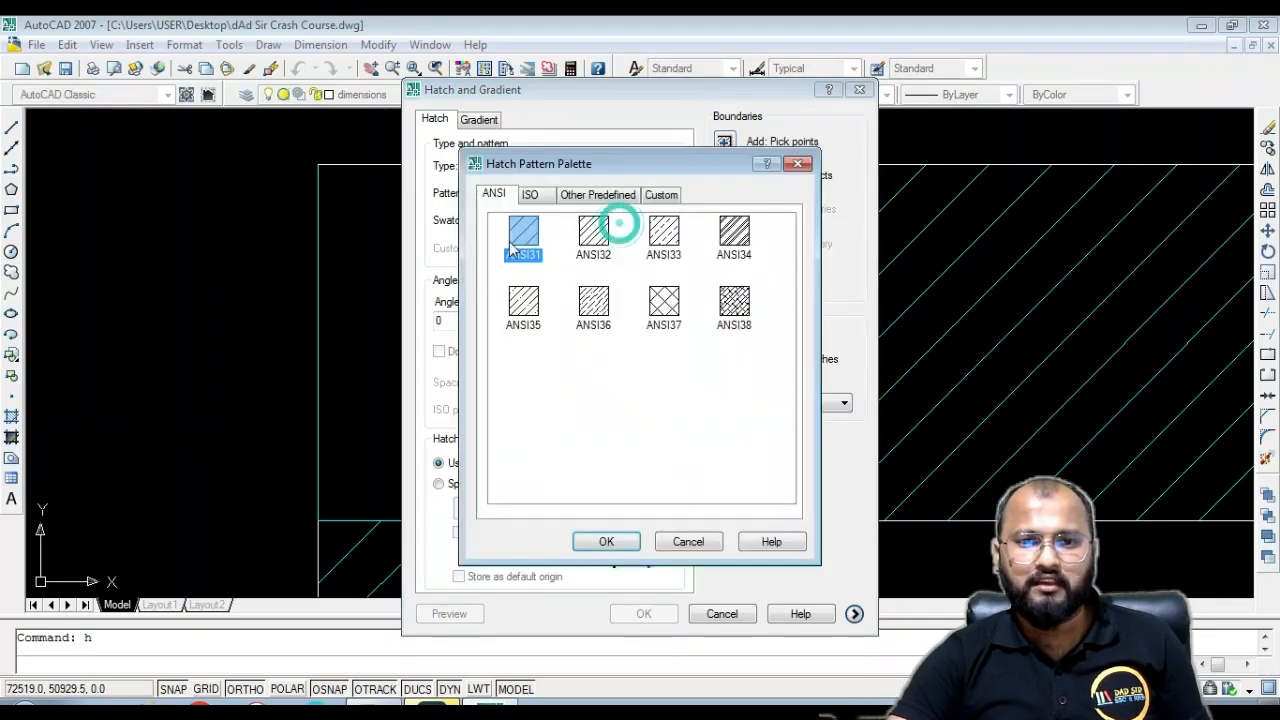
click(529, 194)
click(597, 194)
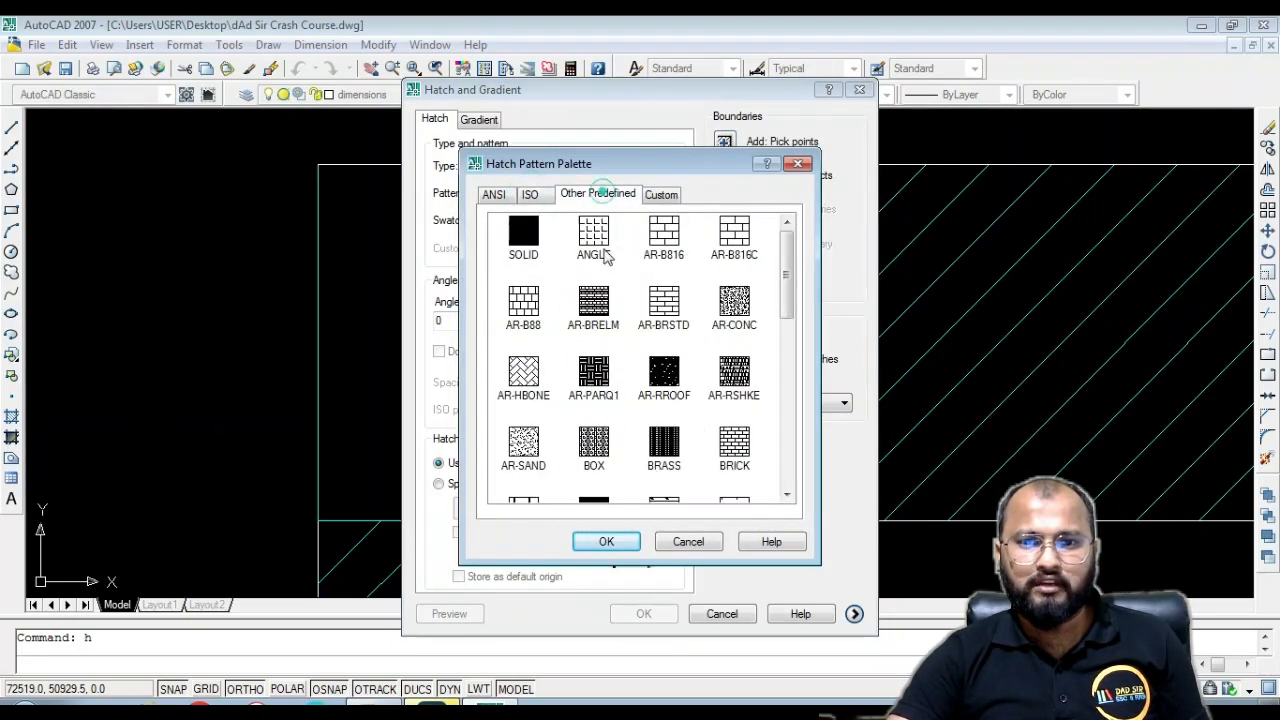
click(521, 235)
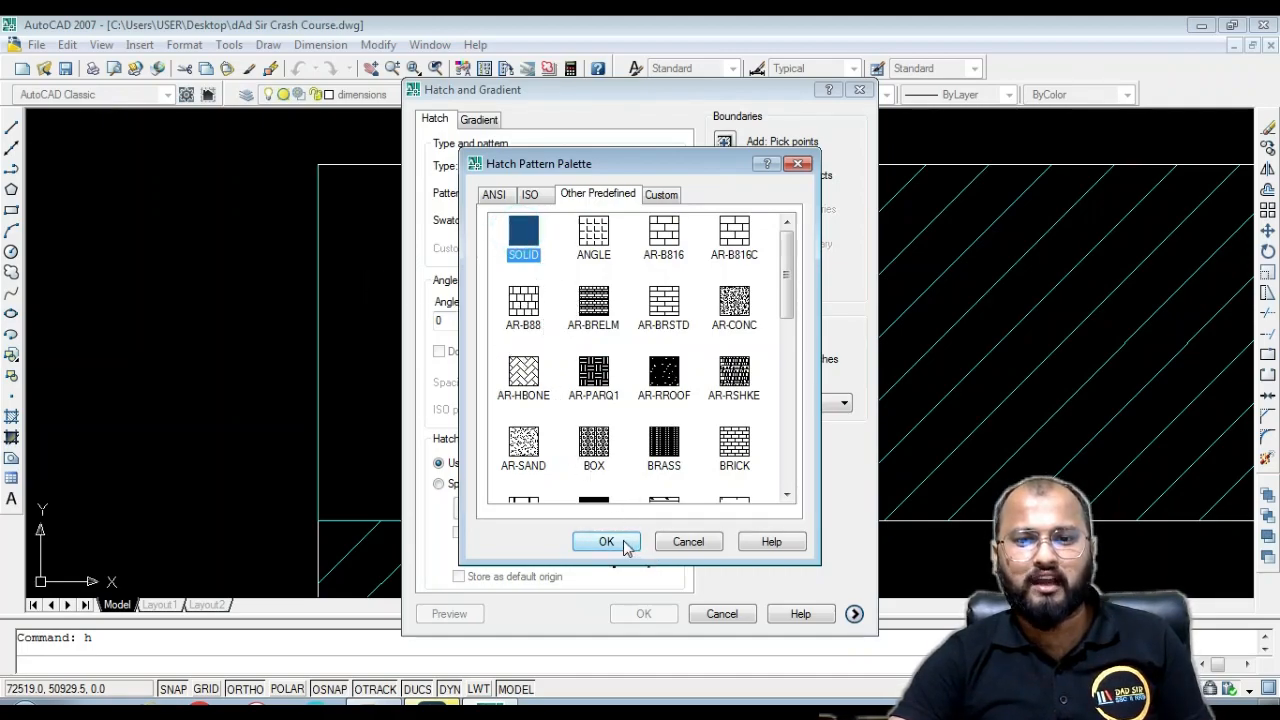
click(744, 313)
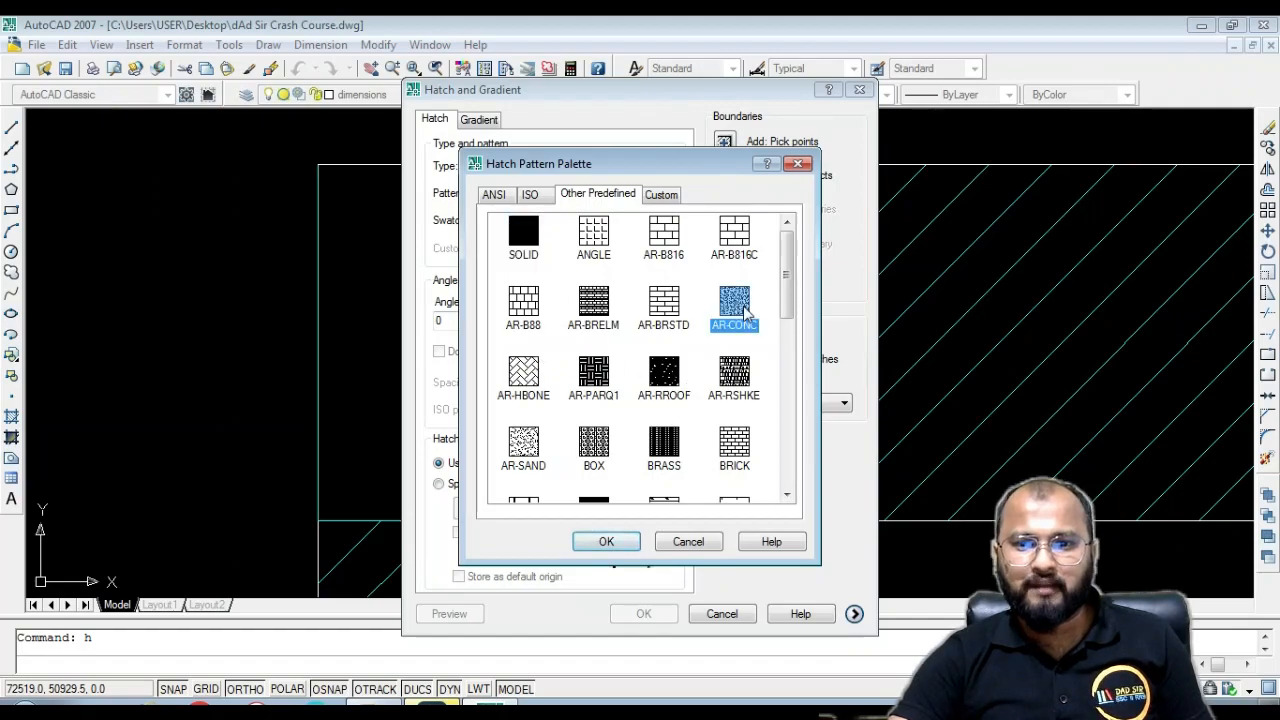
click(608, 542)
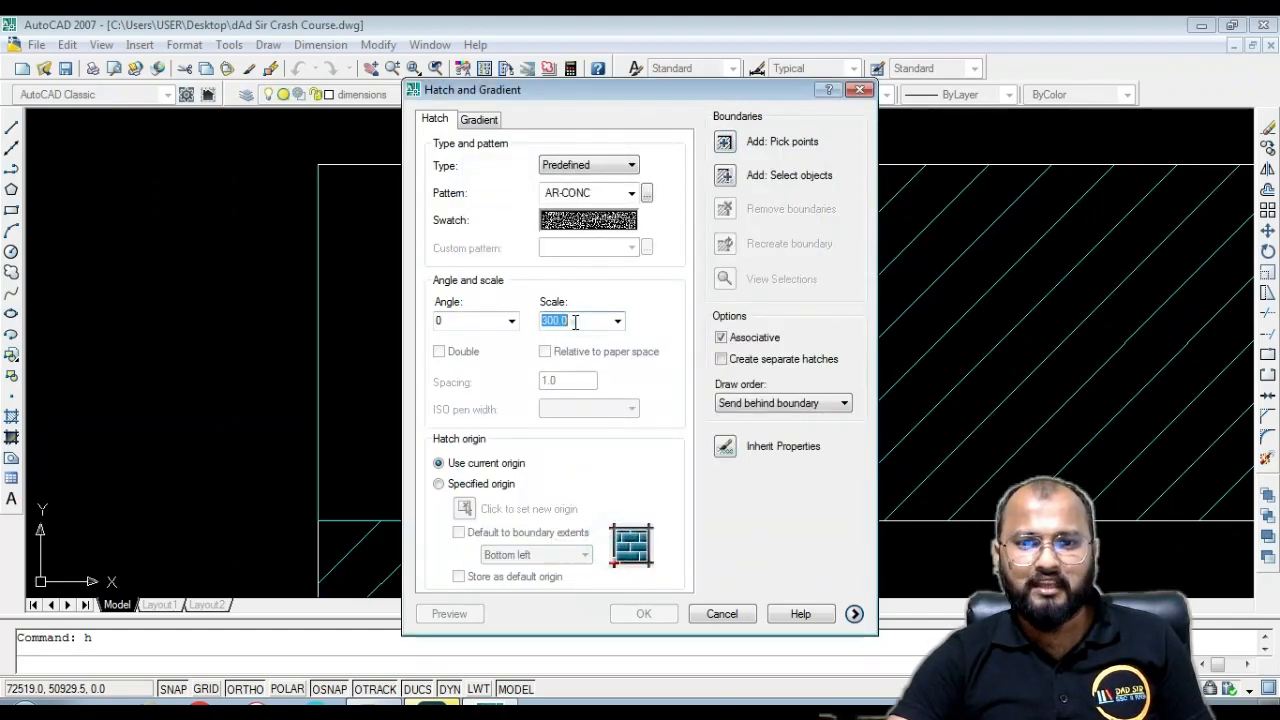
Set the AR-CONC hatch scale to 20, apply it to the Master Bedroom's outer corner column and inspect the result
click(573, 320)
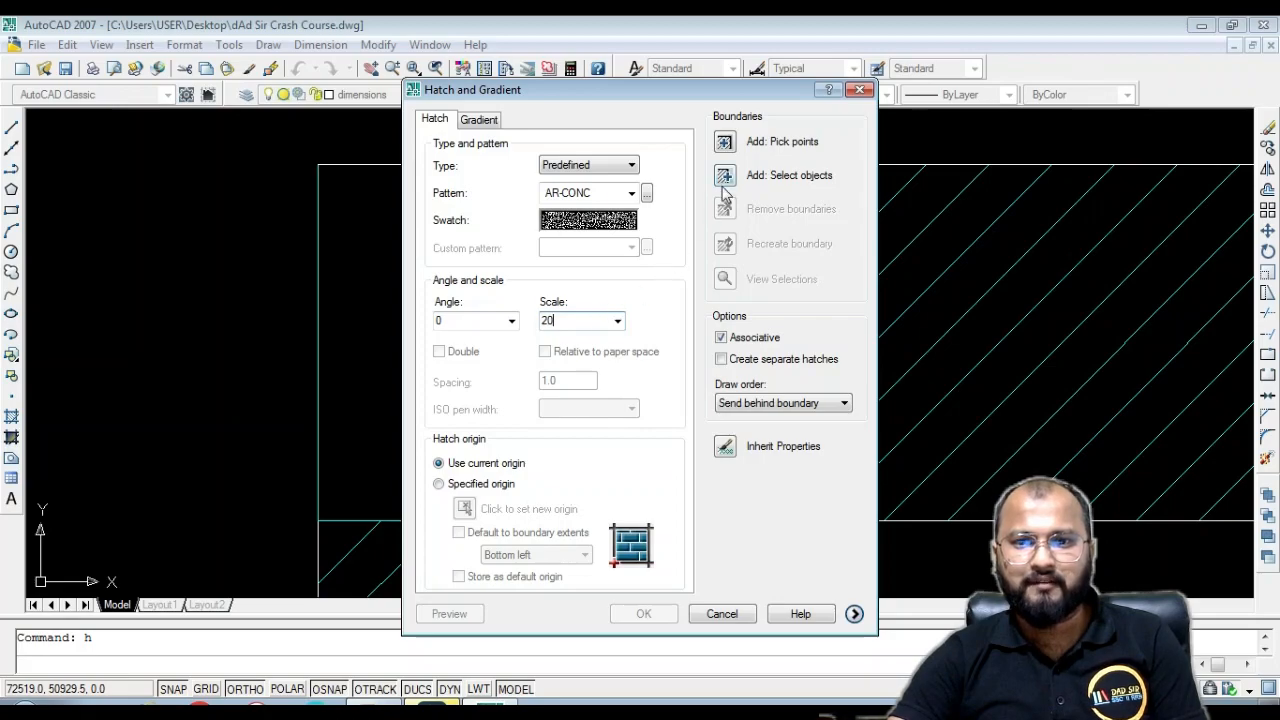
click(723, 143)
click(428, 281)
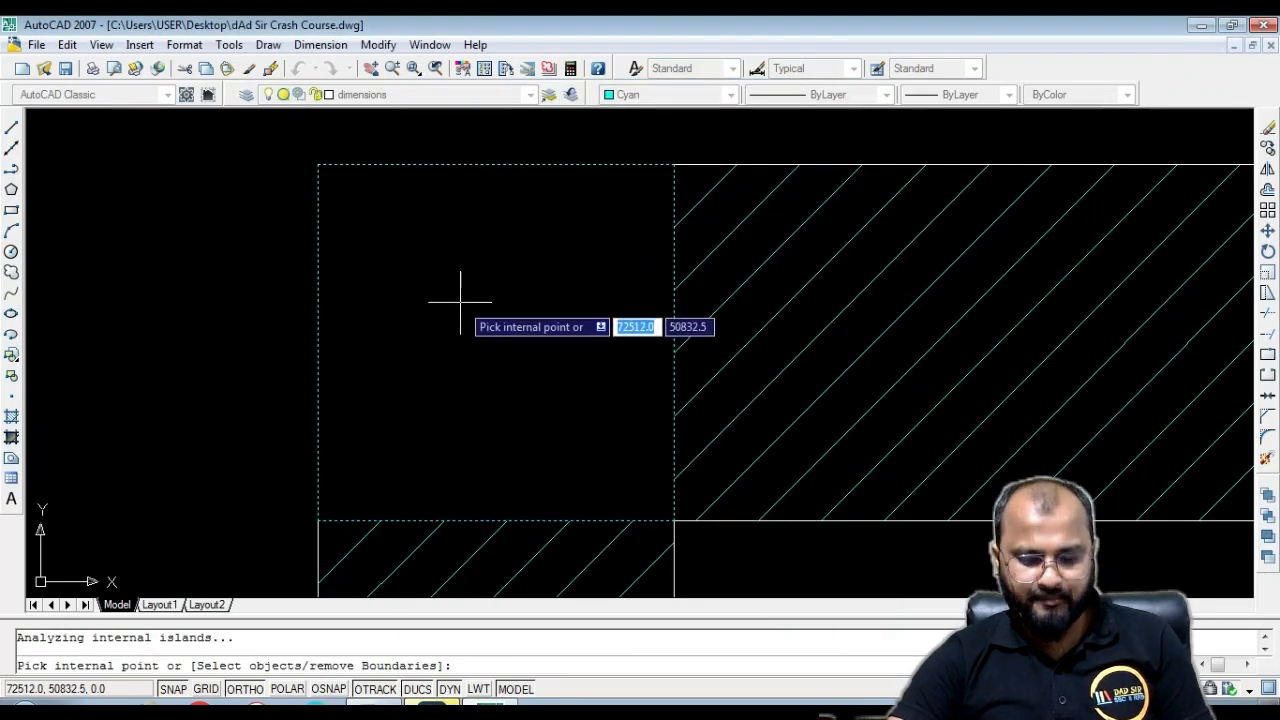
key(Return)
key(Return)
scroll(430, 300, up, 8)
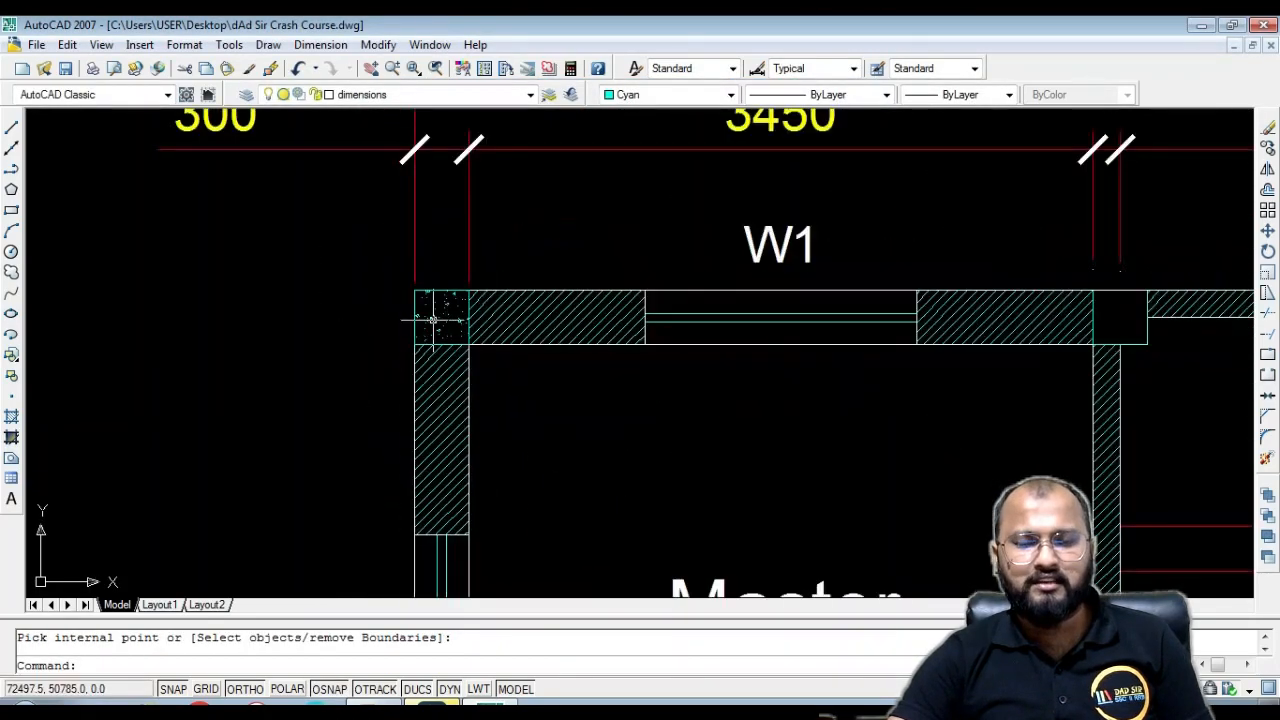
middle_drag(519, 407, 446, 364)
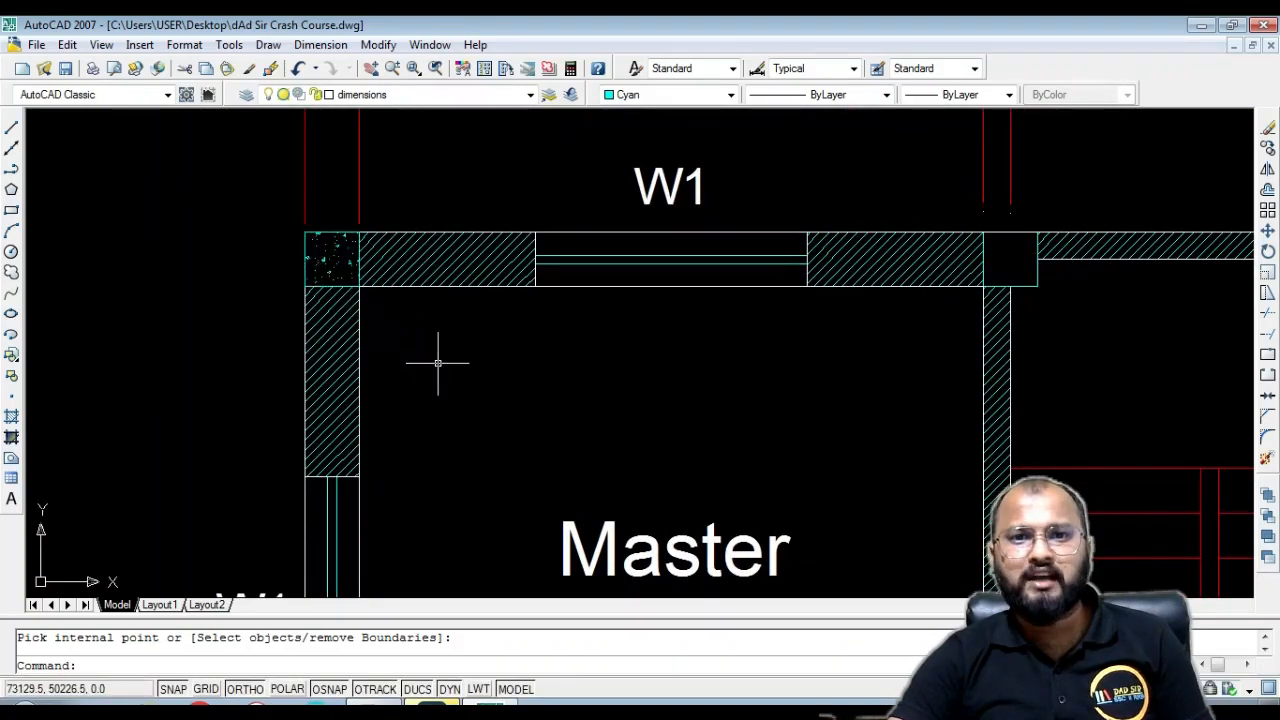
scroll(340, 246, up, 5)
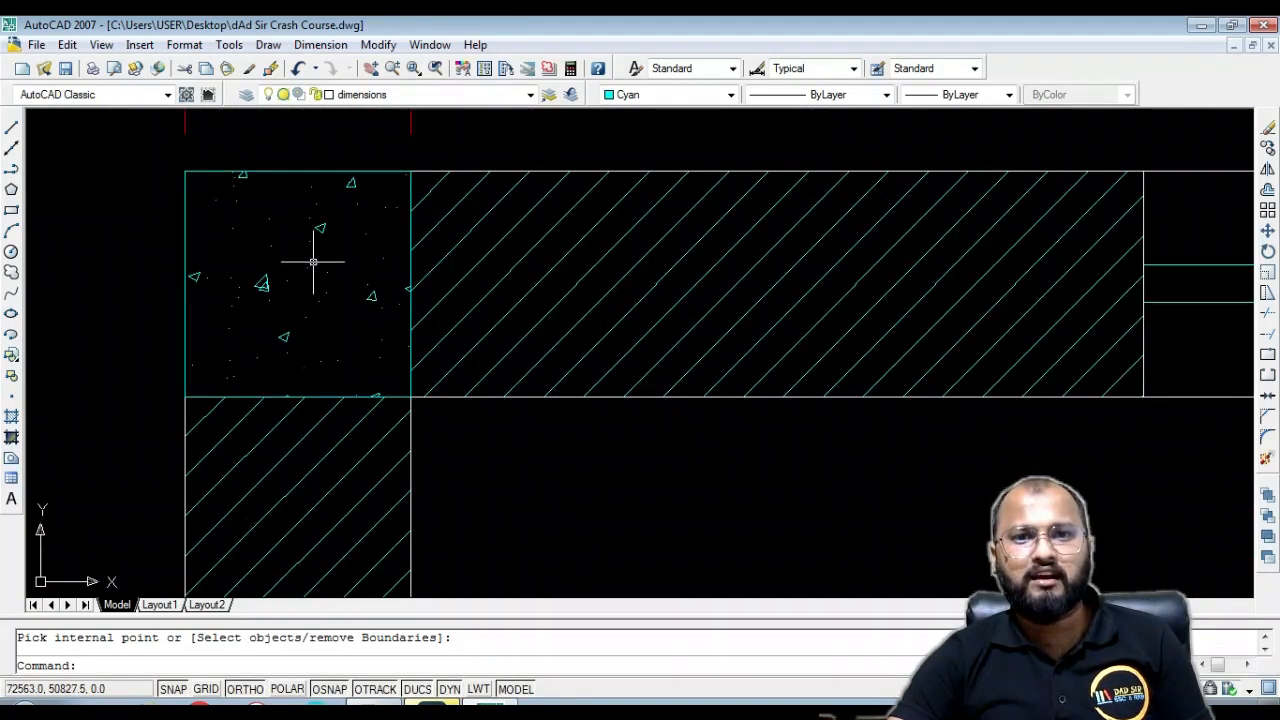
scroll(313, 262, down, 5)
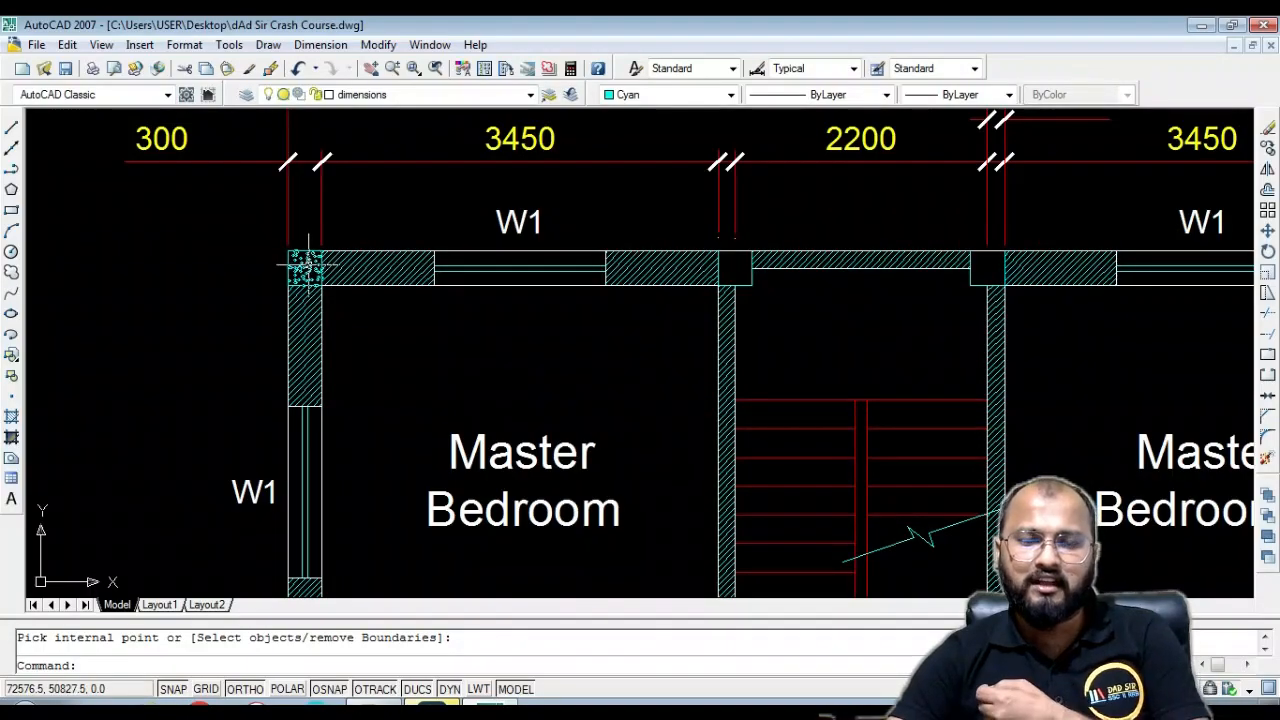
Delete the concrete hatch from the Master Bedroom's outer corner column
scroll(308, 265, up, 5)
click(298, 268)
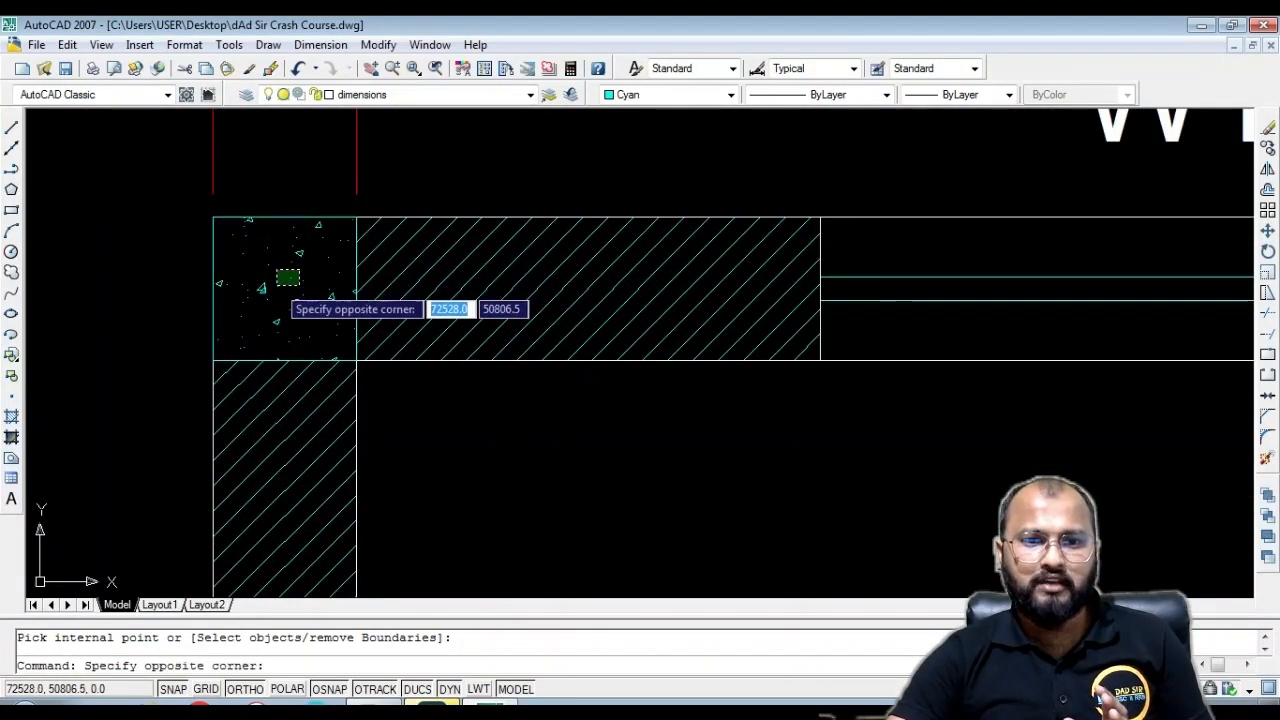
click(255, 298)
scroll(245, 283, down, 2)
key(Delete)
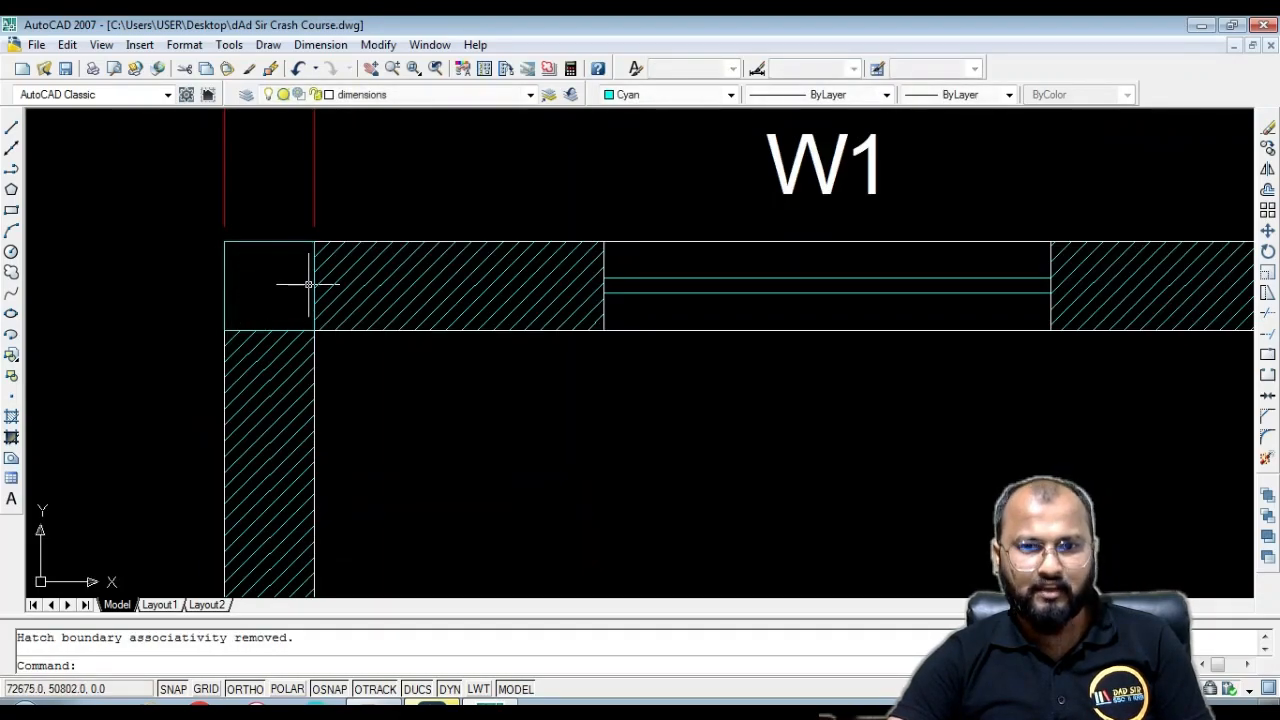
Set the current drawing color to White
click(640, 96)
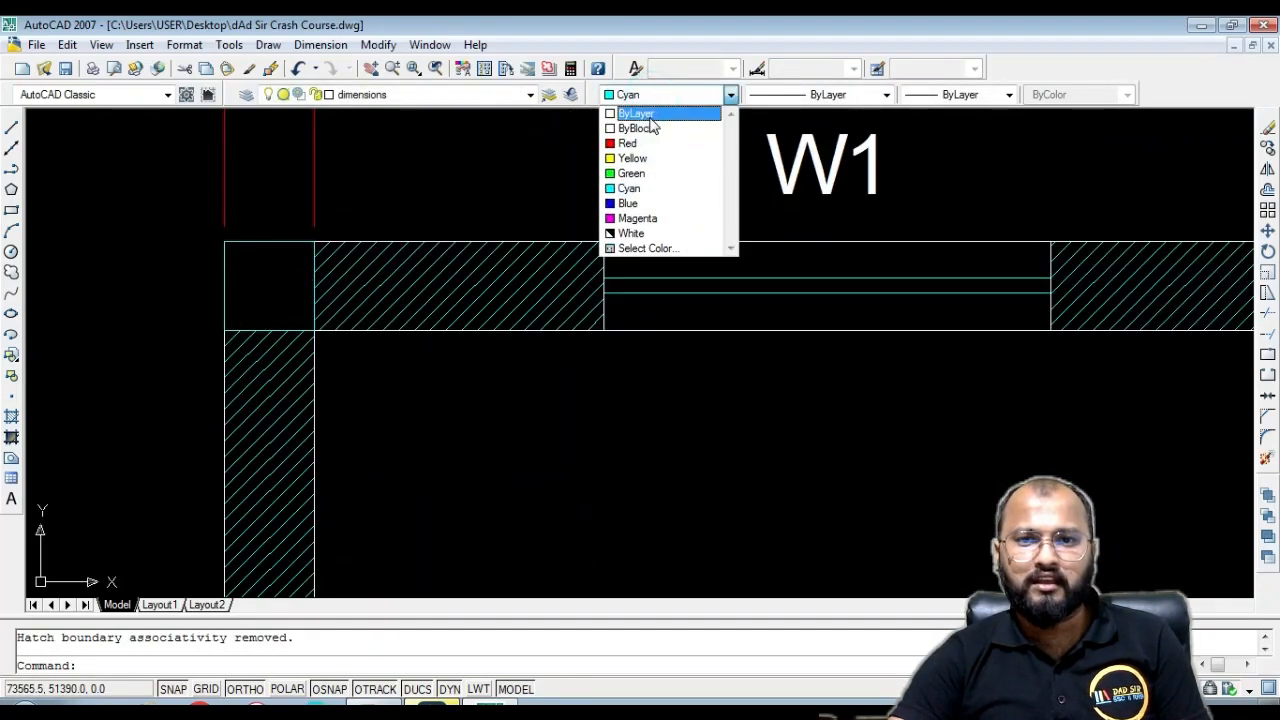
click(638, 112)
click(668, 96)
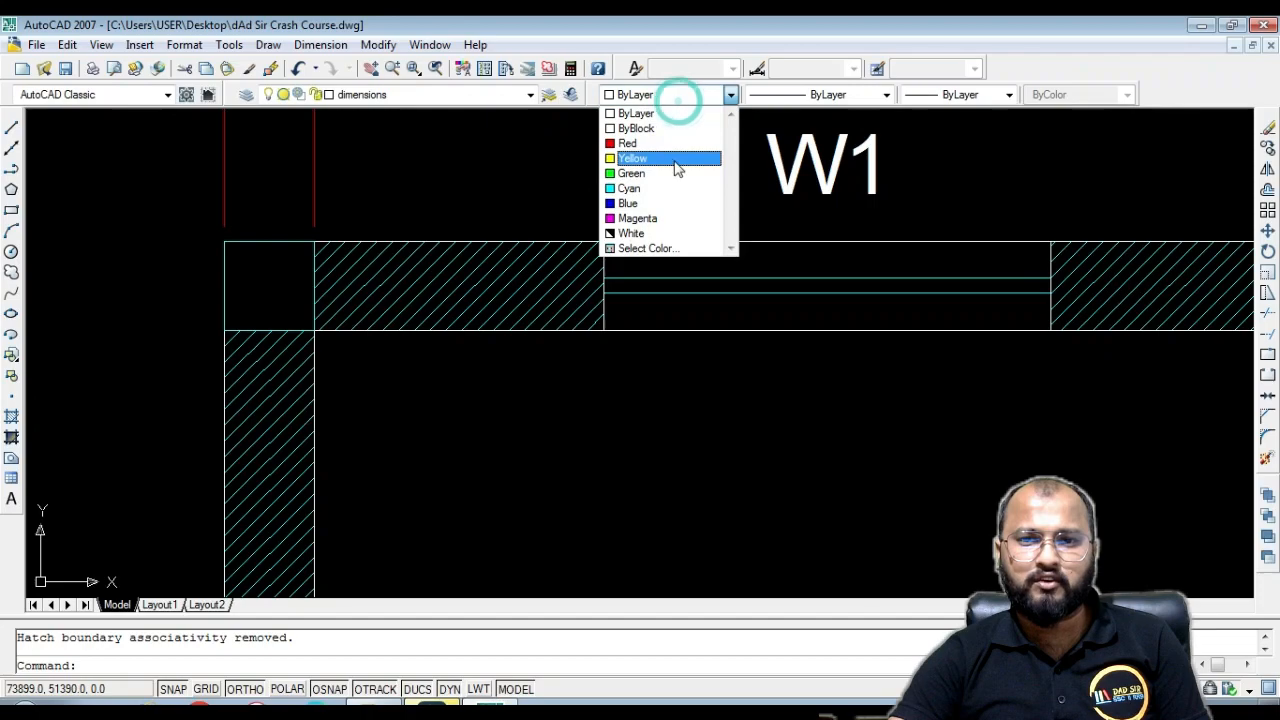
click(640, 233)
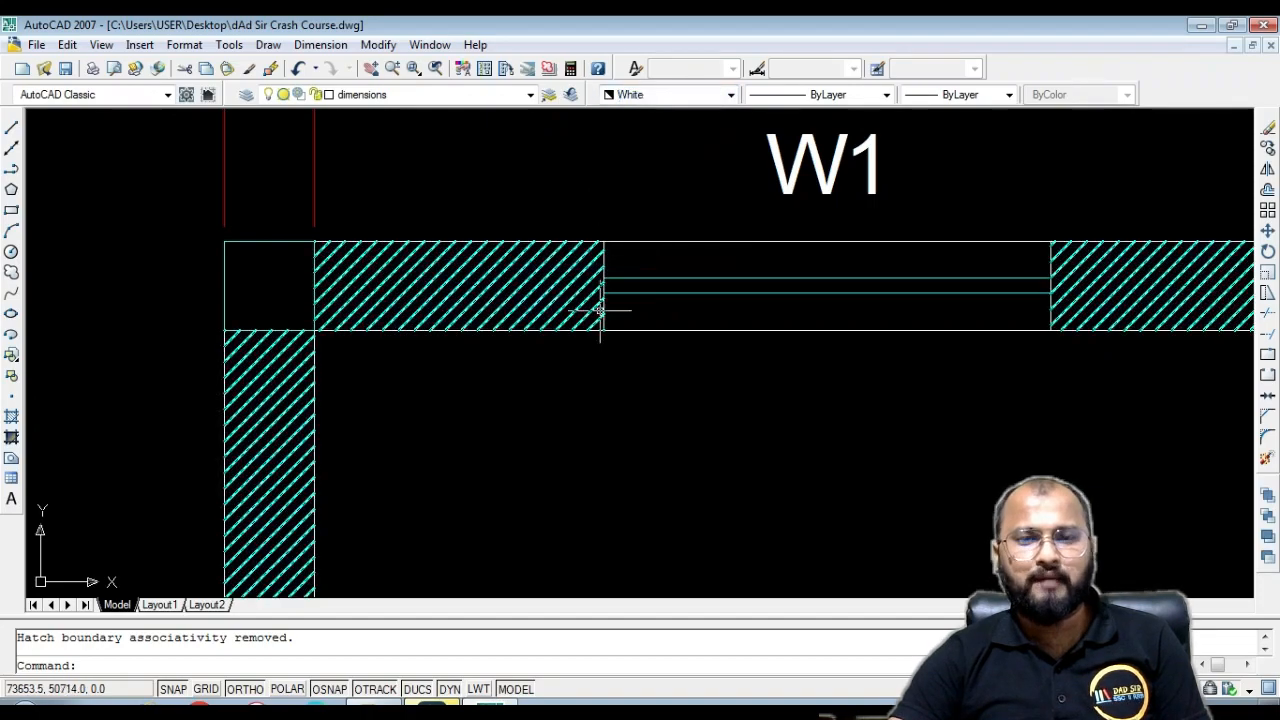
middle_drag(547, 266, 459, 220)
scroll(462, 224, down, 4)
scroll(415, 252, up, 4)
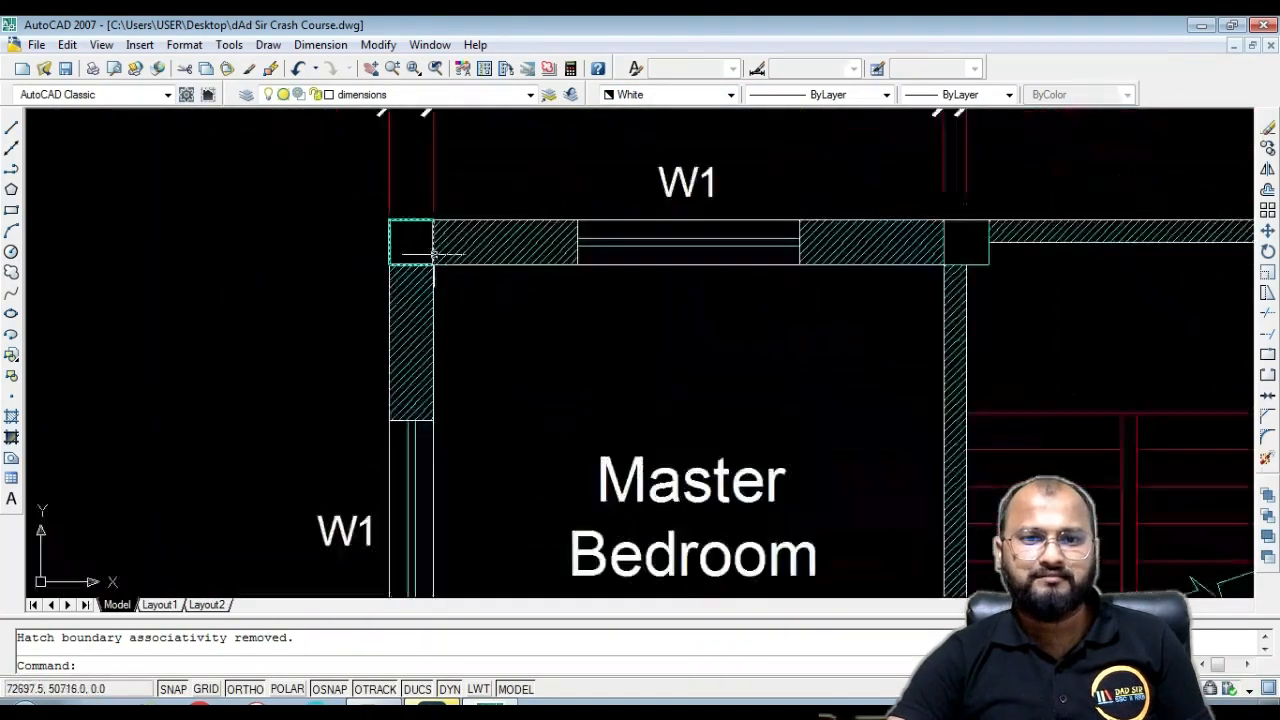
Start a new hatch for the columns and choose the SOLID pattern
text(h)
key(Return)
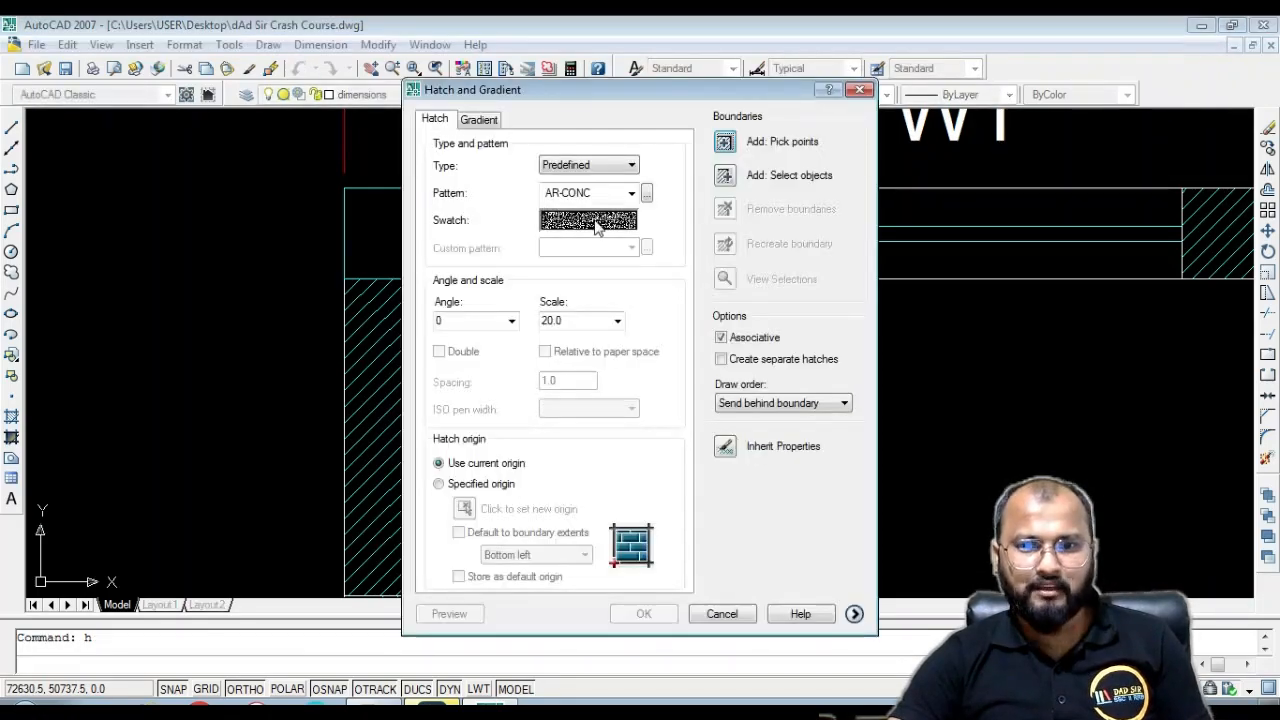
click(592, 218)
click(523, 232)
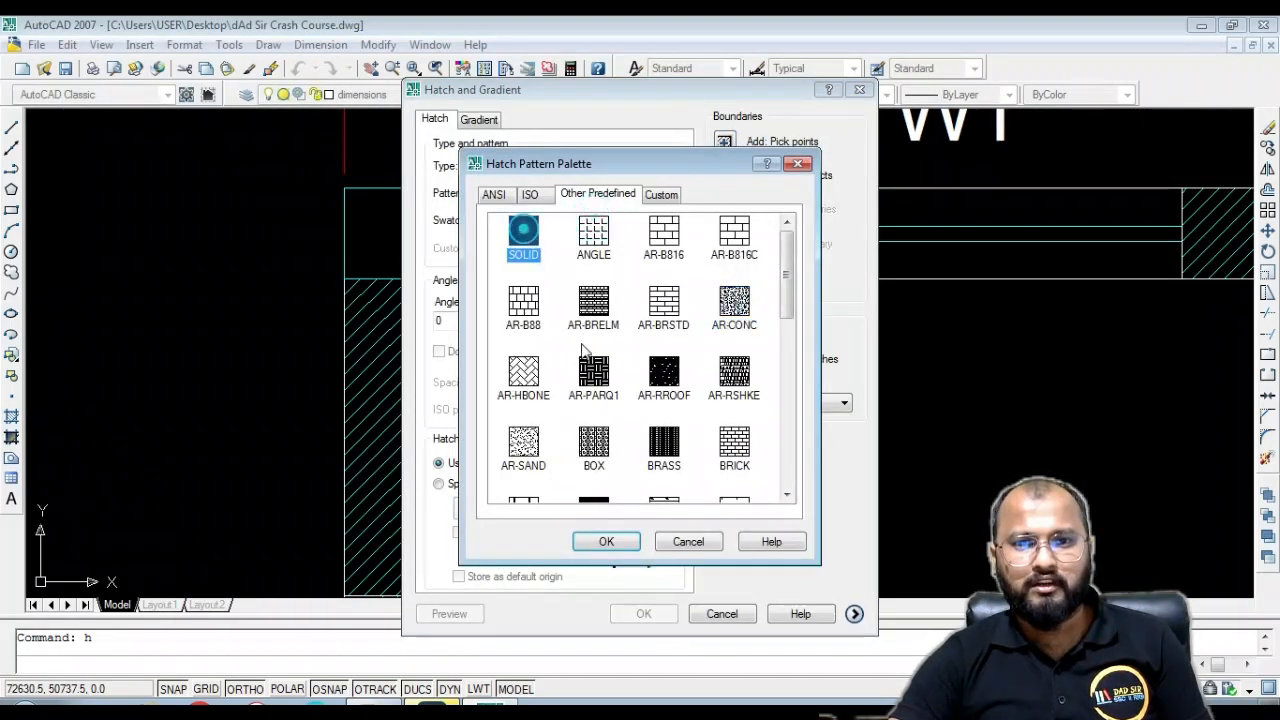
click(630, 541)
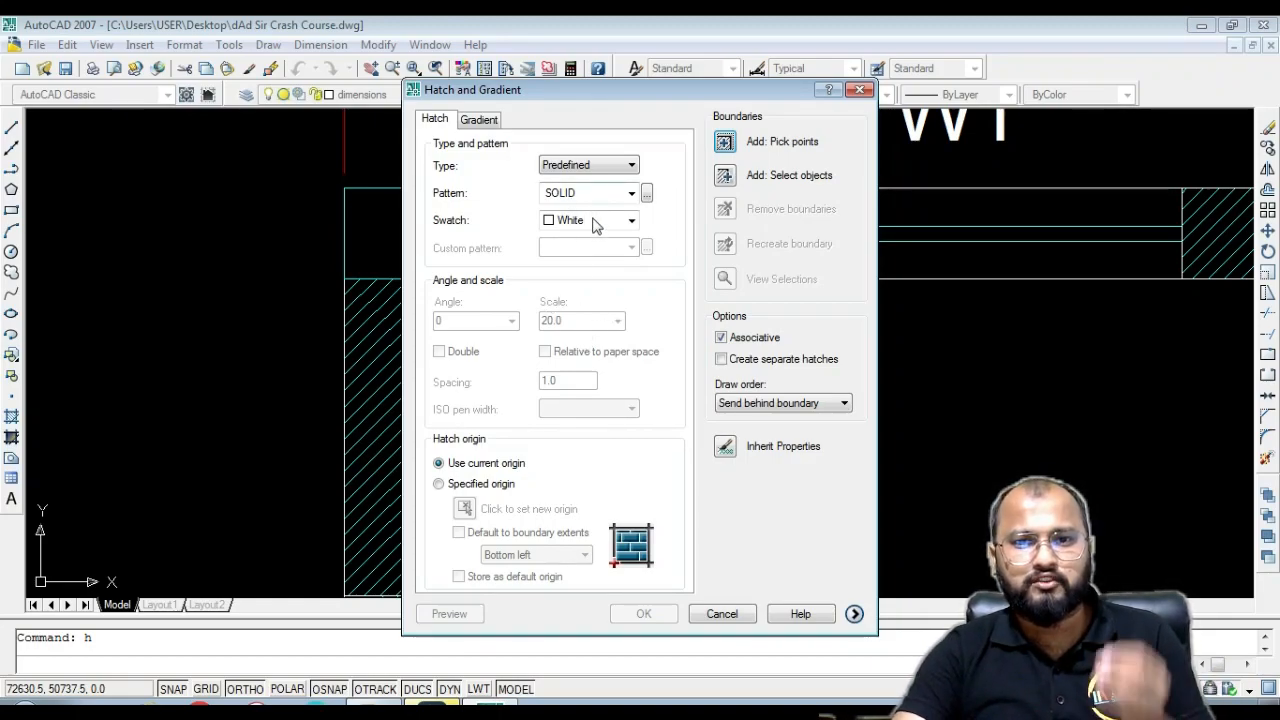
Pick the columns along the upper bedroom and staircase wall and those beside the D1 and D3 doors as hatch boundaries
click(724, 141)
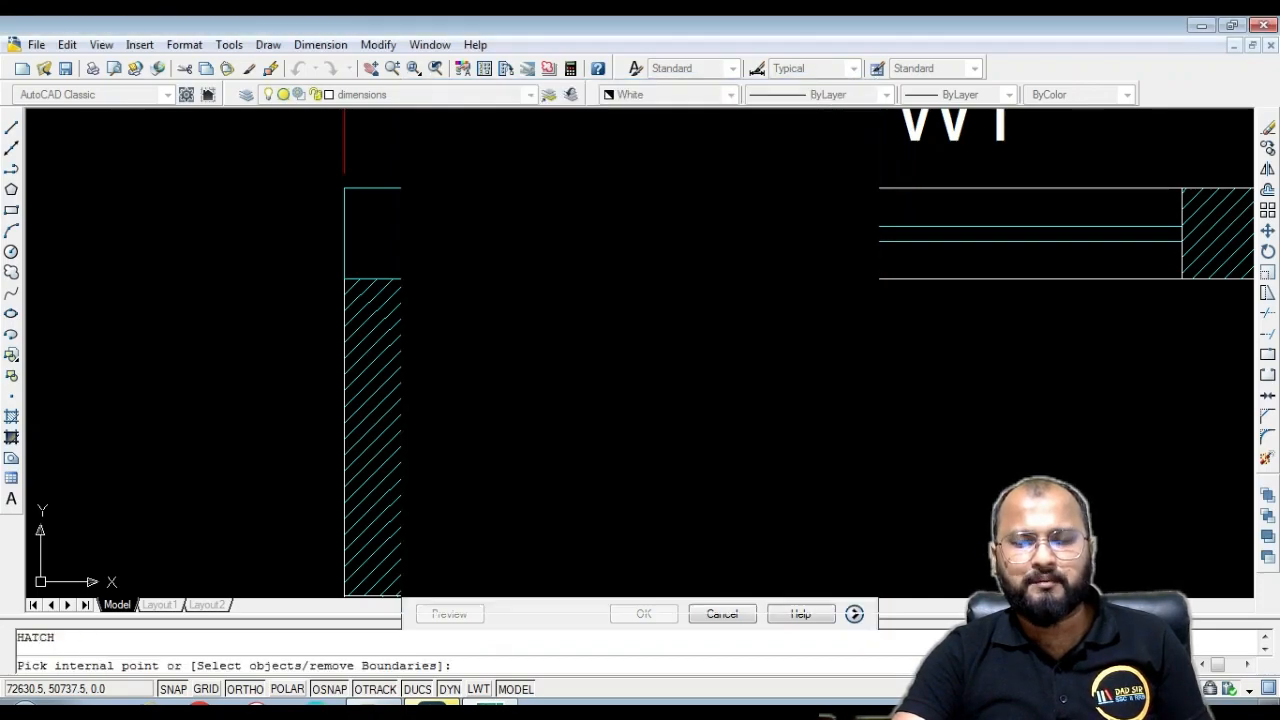
scroll(350, 245, down, 5)
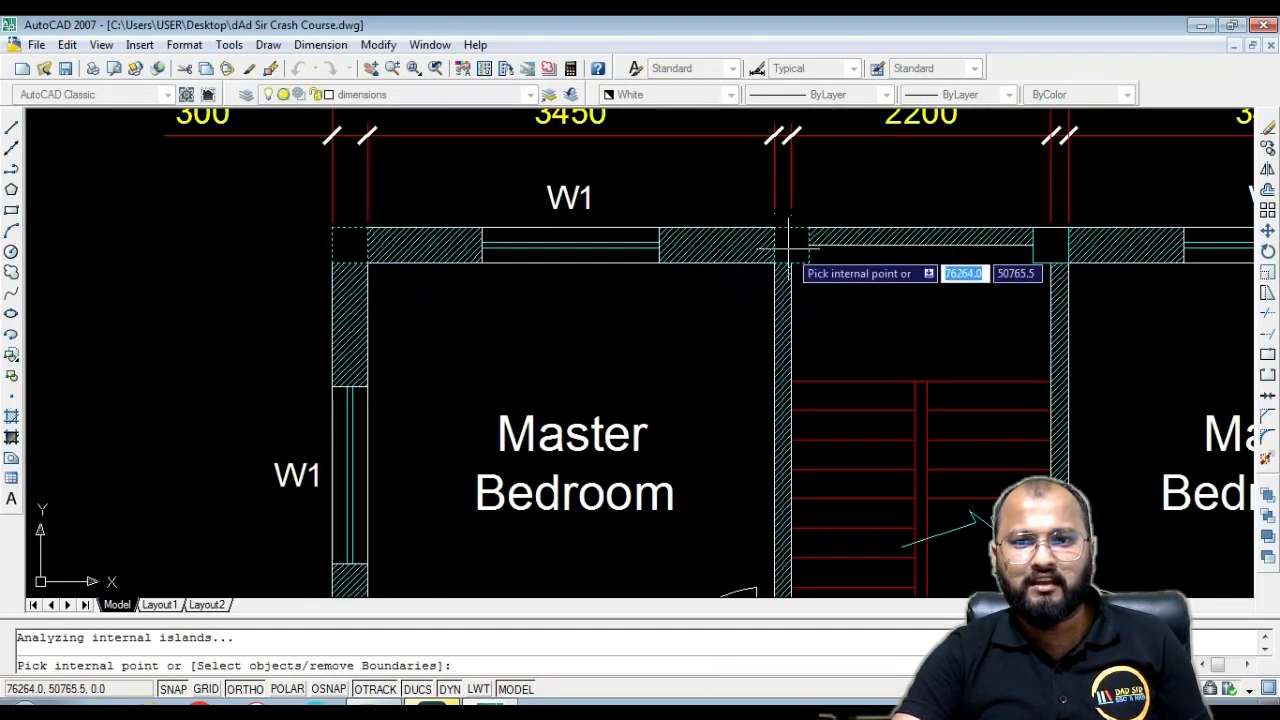
middle_drag(972, 286, 537, 314)
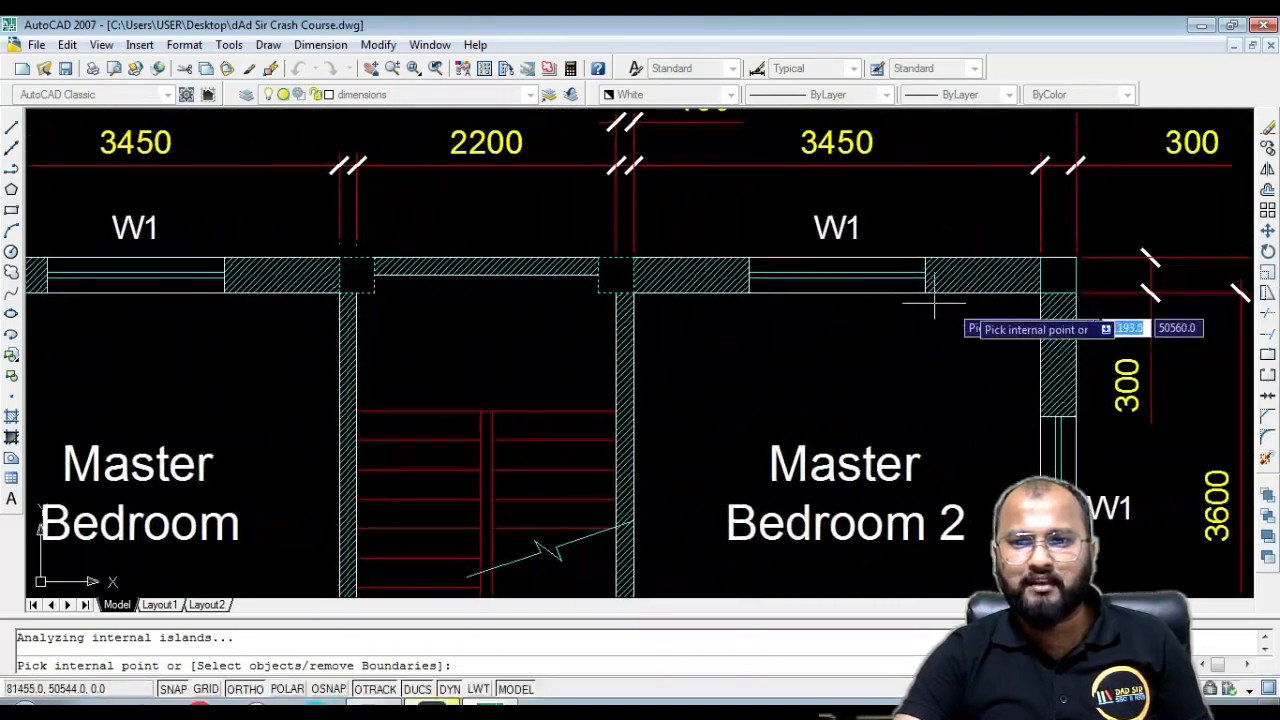
scroll(985, 186, down, 4)
scroll(1000, 400, up, 3)
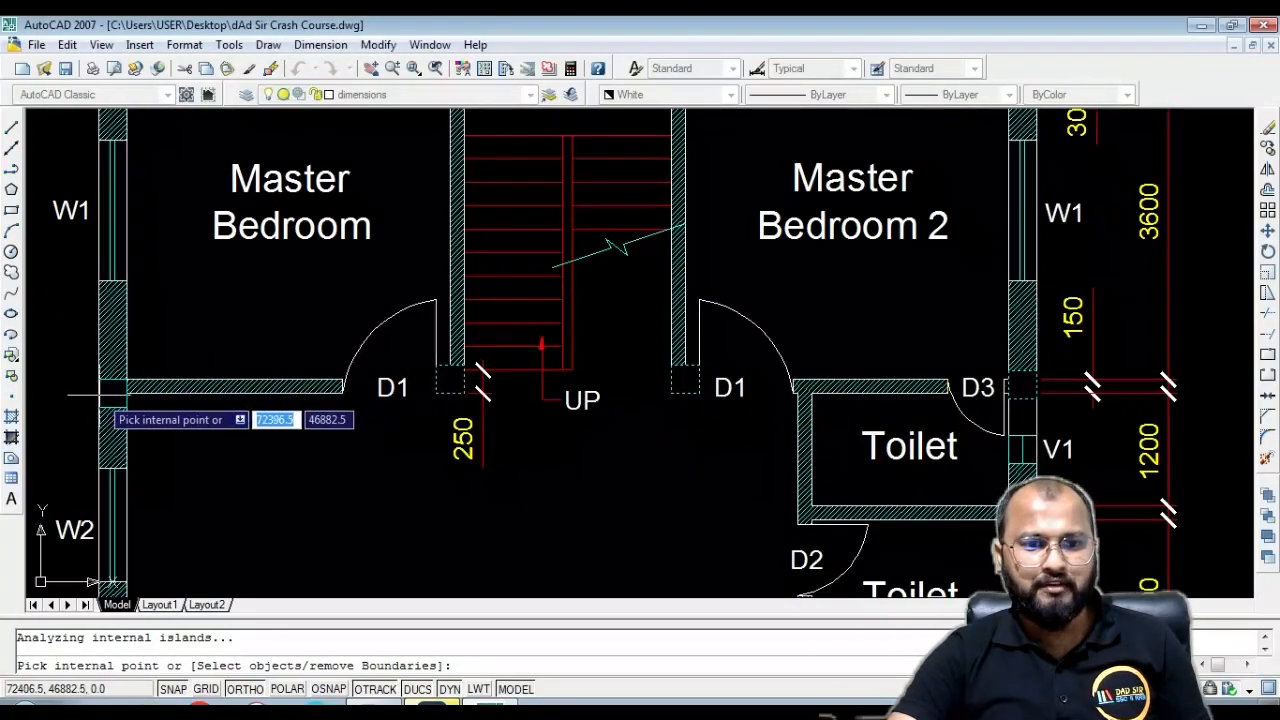
Add the columns along the W2 window wall and those between the lower toilet and the kitchen to the hatch boundaries
middle_drag(147, 544, 363, 353)
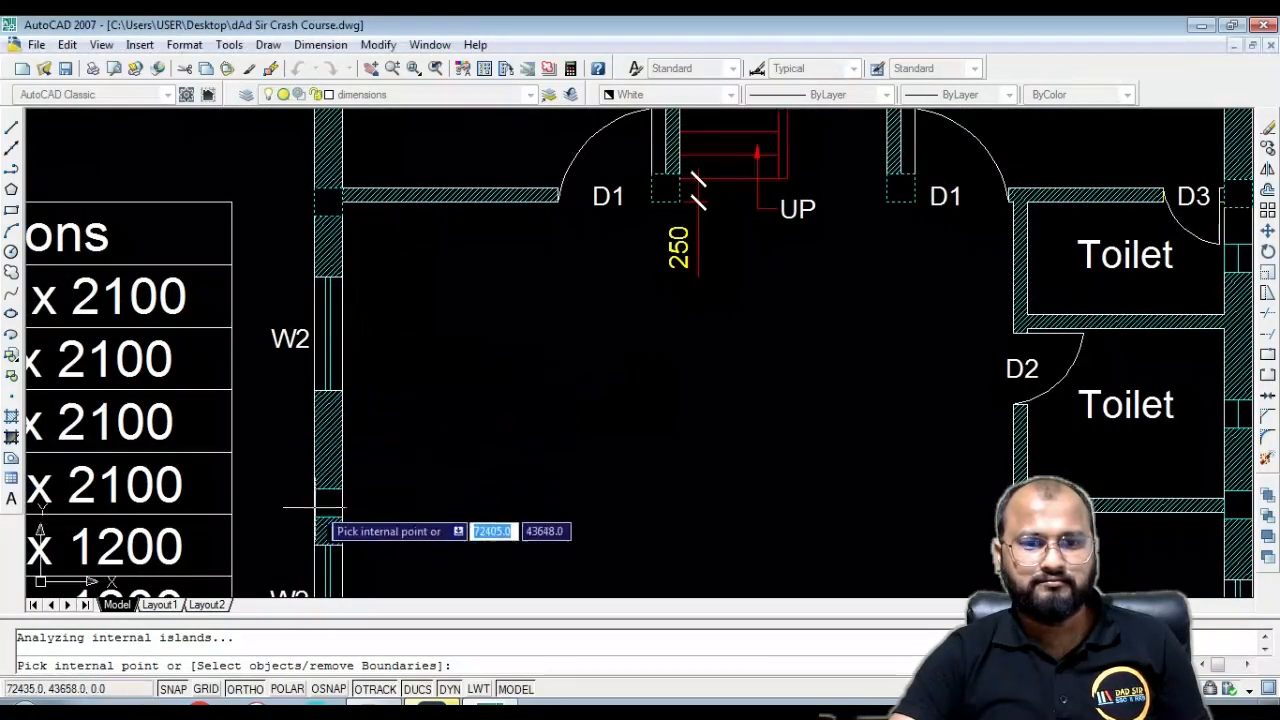
scroll(320, 450, down, 5)
scroll(638, 437, up, 5)
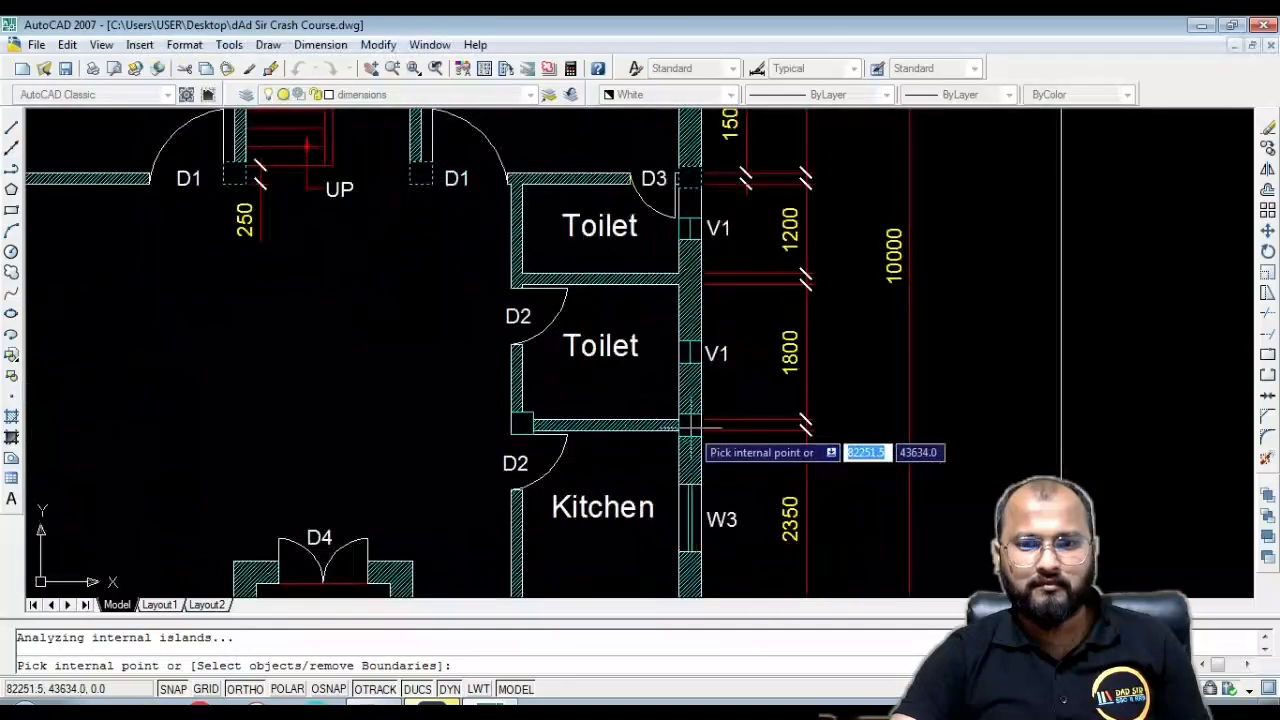
scroll(698, 432, up, 2)
scroll(480, 428, up, 3)
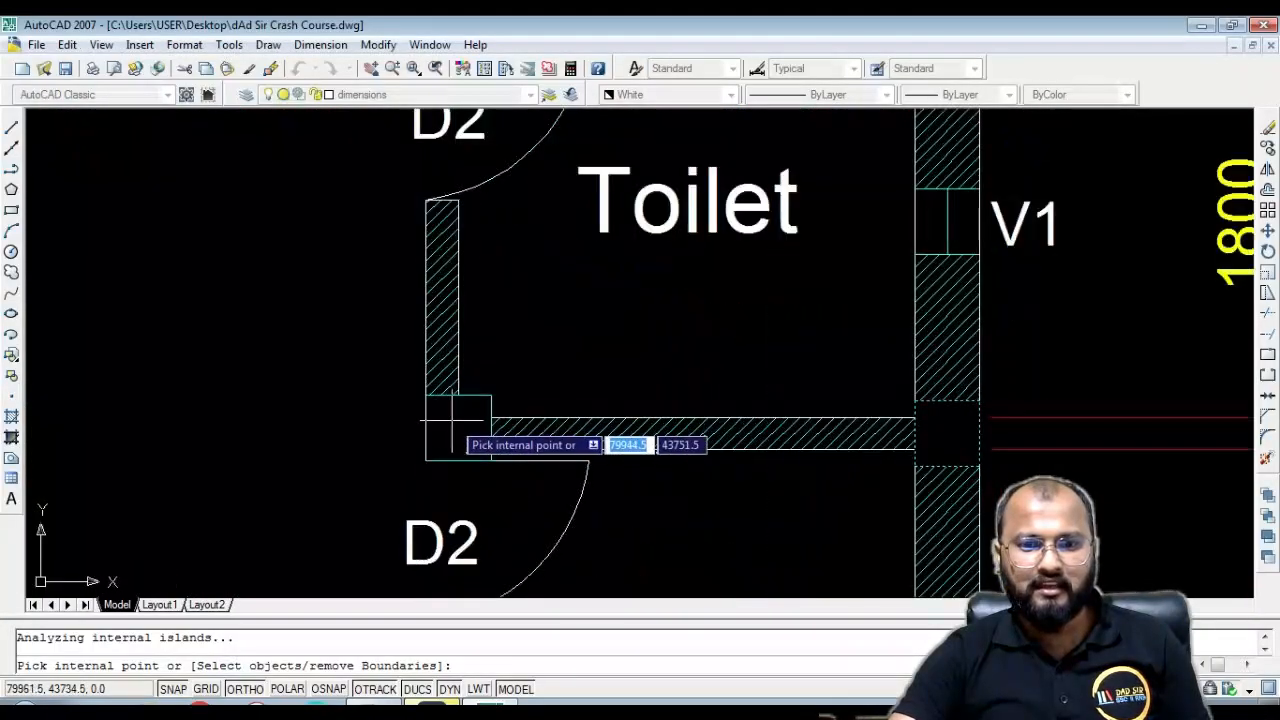
Add the kitchen's outer corner column and try to add the column beside the D4 entrance to the hatch boundaries
scroll(629, 440, down, 5)
scroll(612, 490, up, 4)
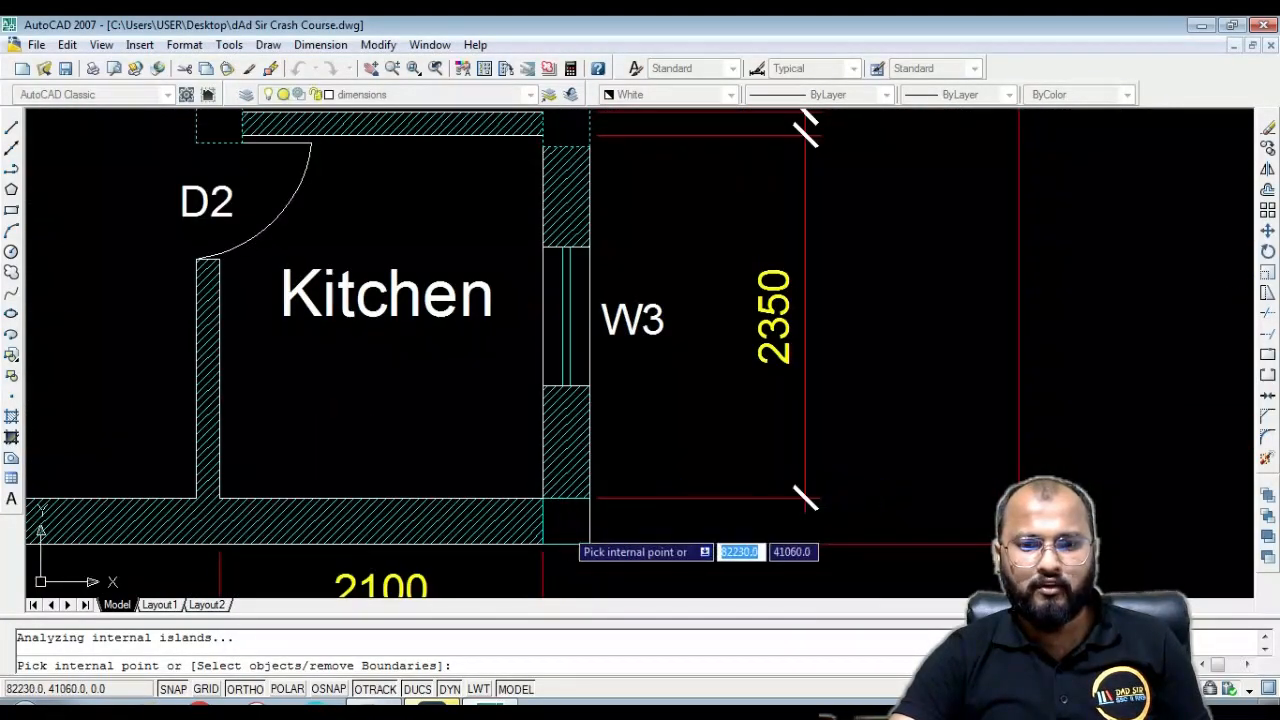
scroll(705, 412, down, 4)
scroll(444, 462, up, 3)
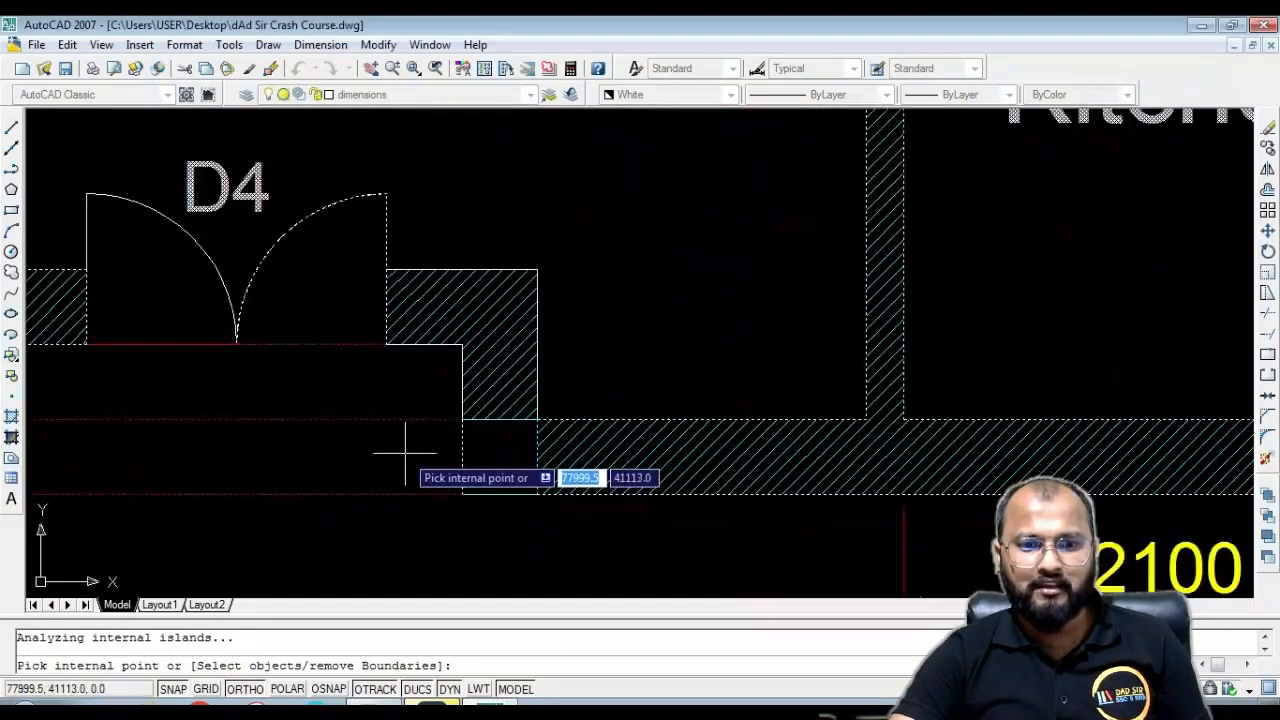
click(500, 460)
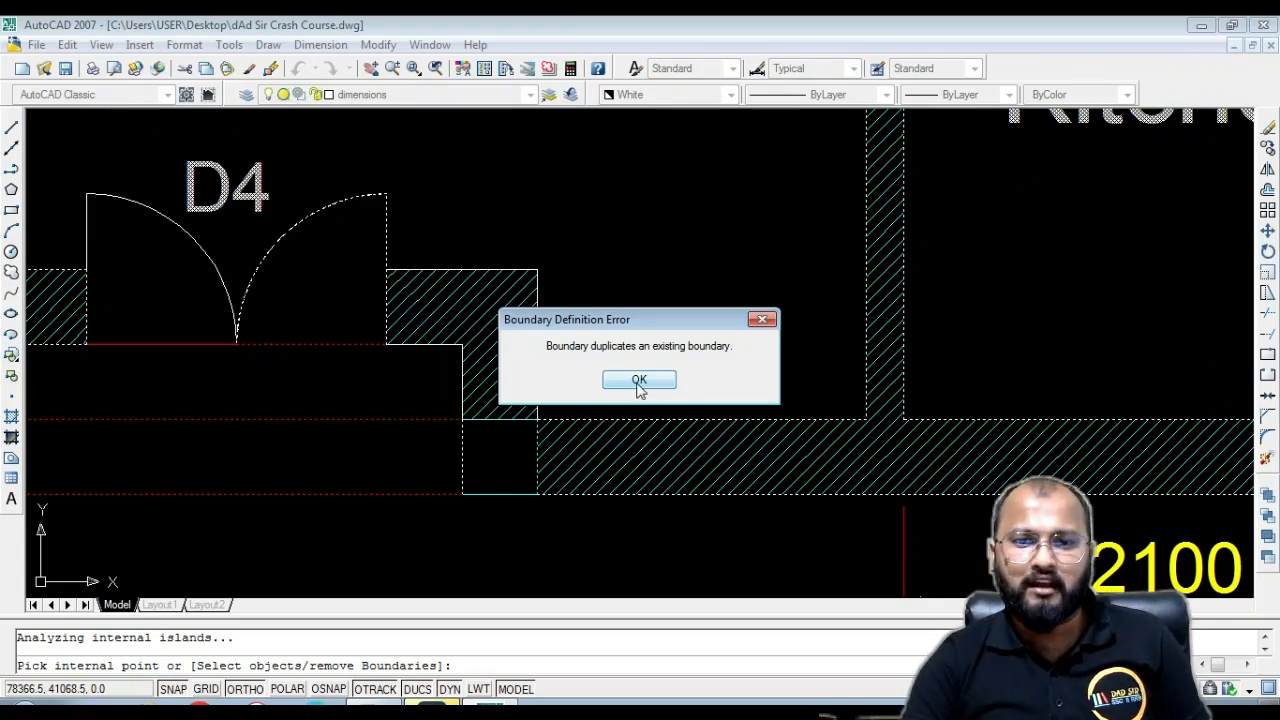
click(639, 381)
Check the remaining columns along the W2 window wall and beside the D4 entrance, and apply the SOLID hatch to the picked boundaries
scroll(790, 430, down, 3)
scroll(630, 375, up, 6)
scroll(690, 282, up, 6)
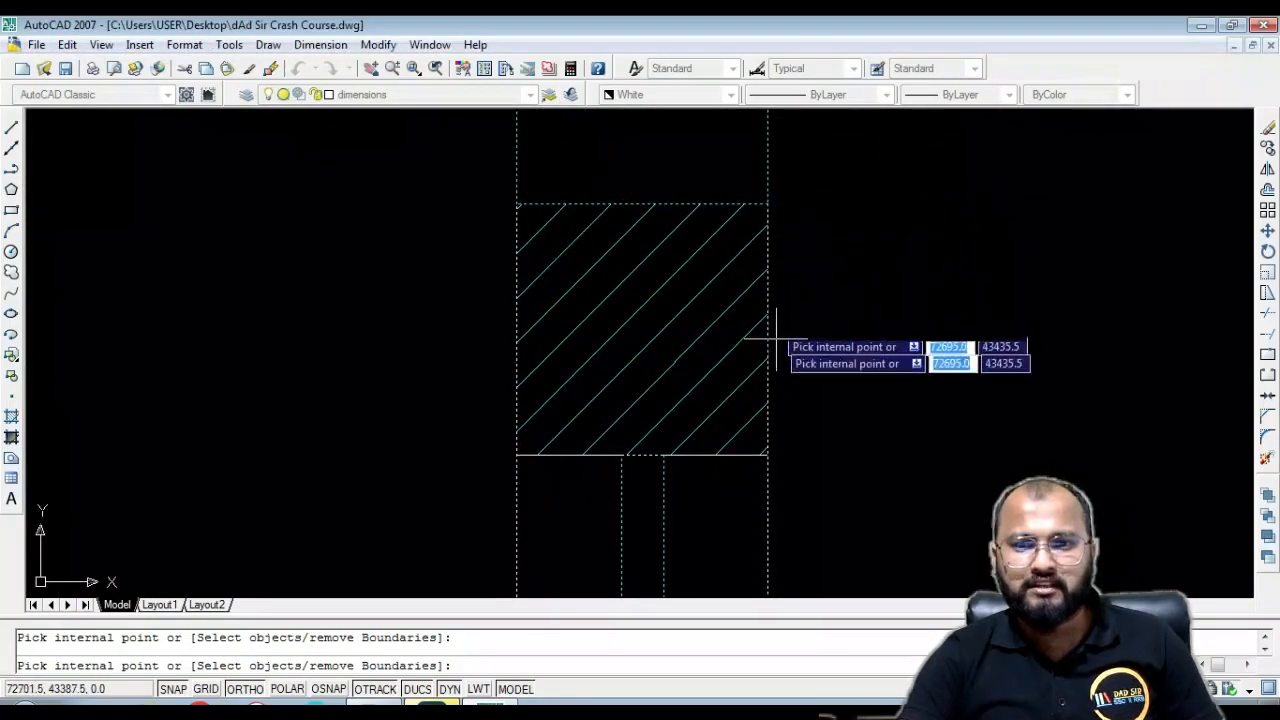
scroll(563, 440, down, 6)
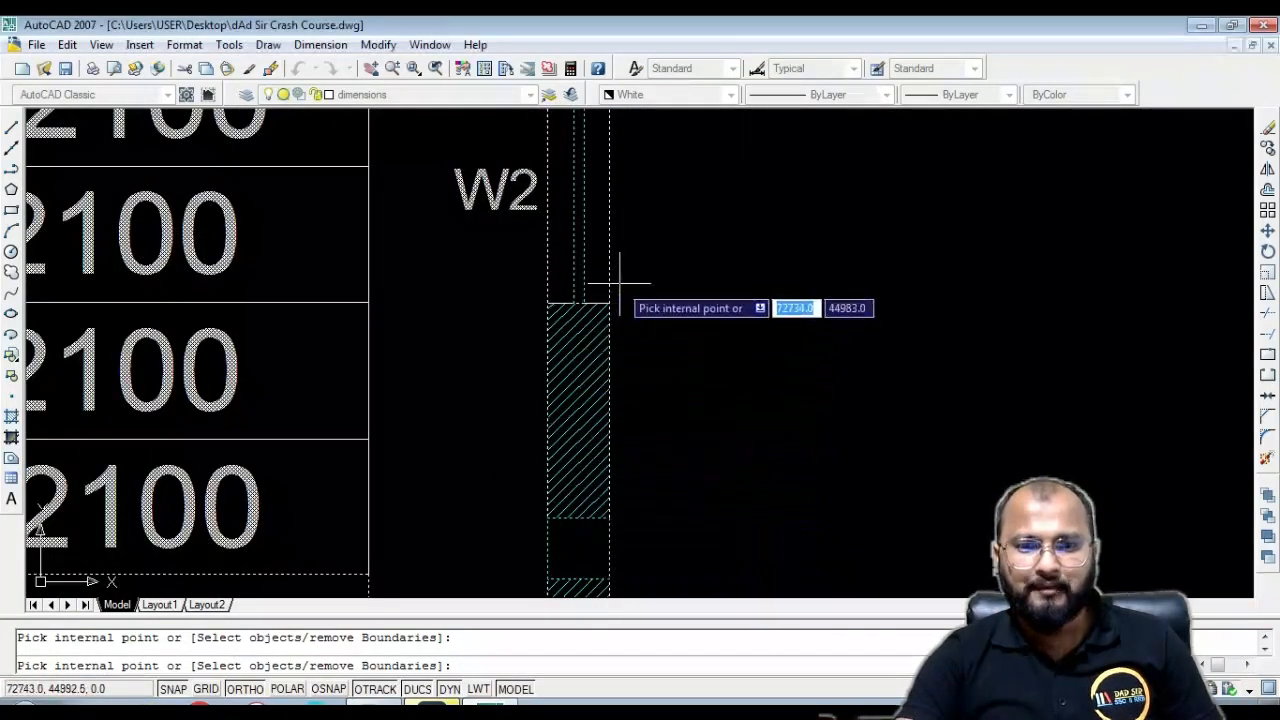
middle_drag(591, 337, 559, 624)
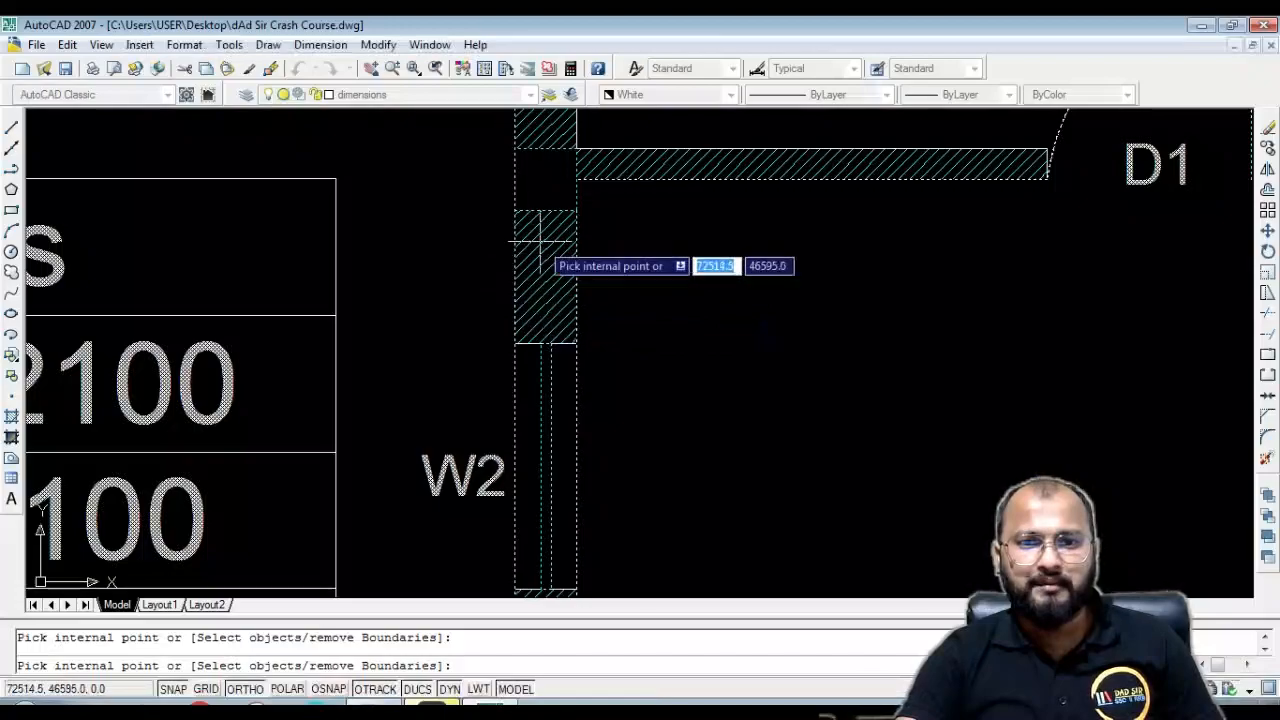
scroll(540, 248, down, 6)
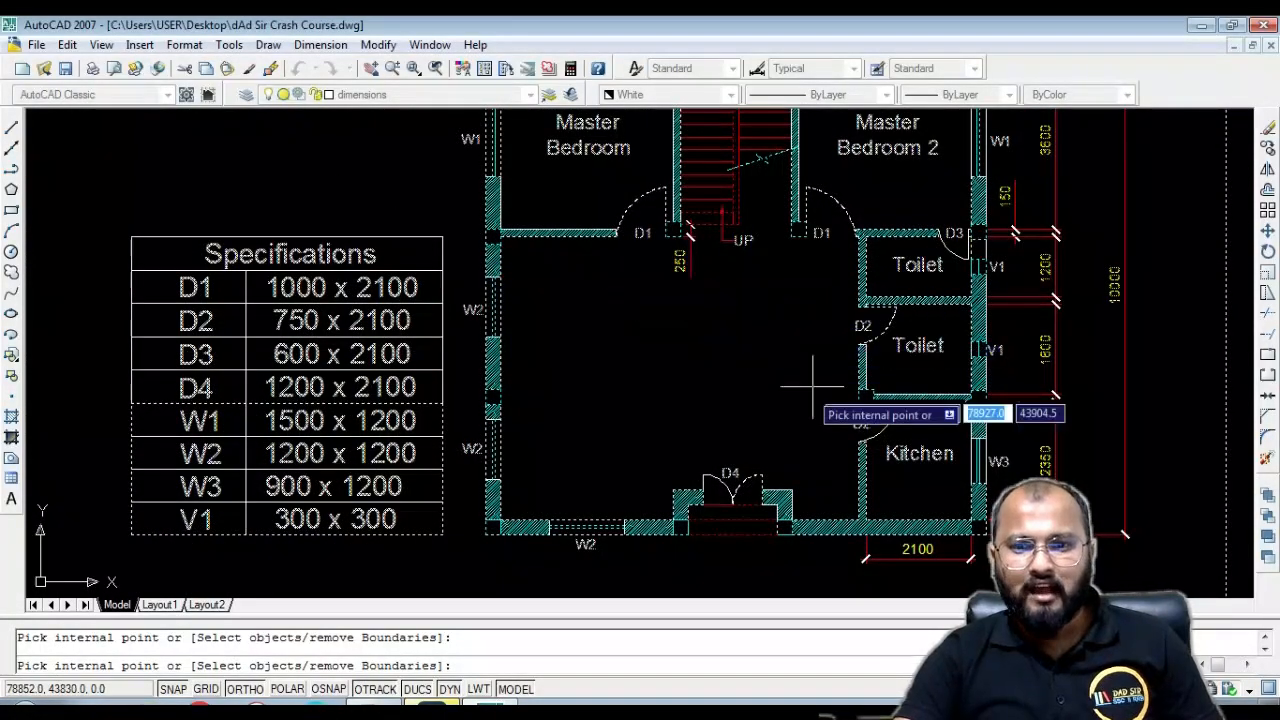
scroll(784, 475, up, 3)
scroll(793, 552, up, 6)
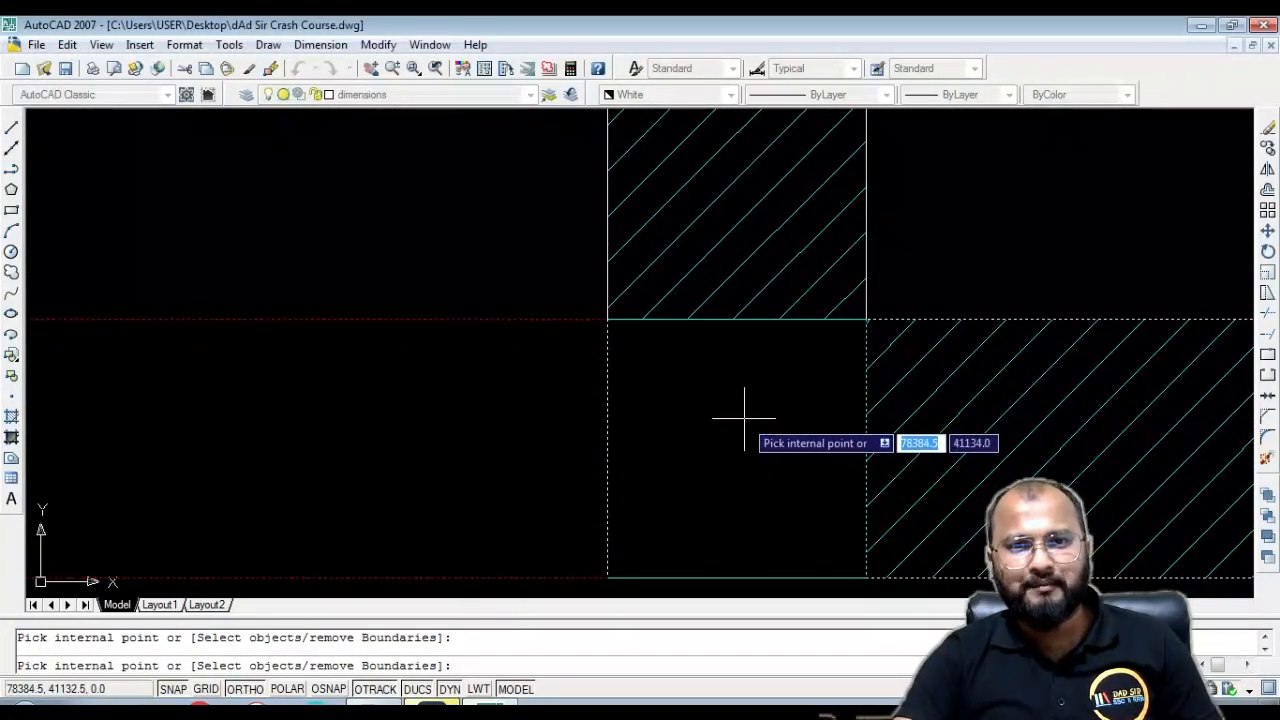
scroll(723, 432, down, 3)
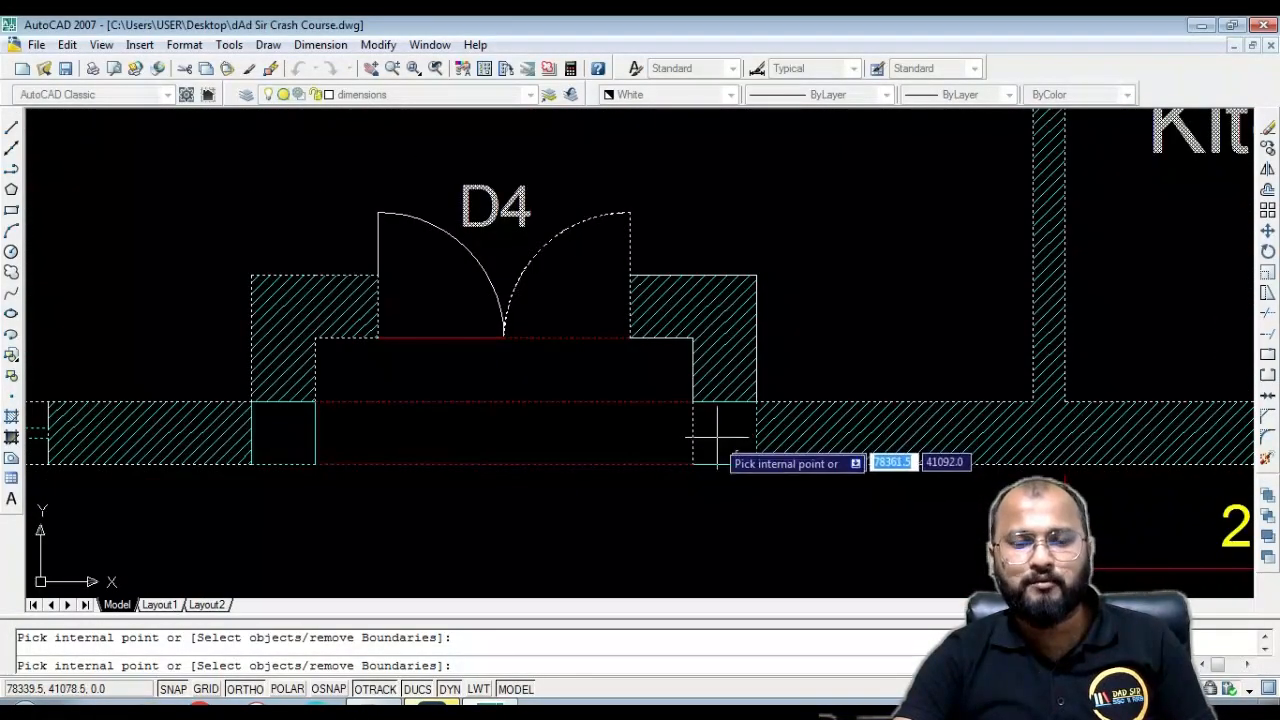
scroll(690, 445, down, 3)
middle_drag(618, 315, 644, 485)
scroll(592, 384, down, 4)
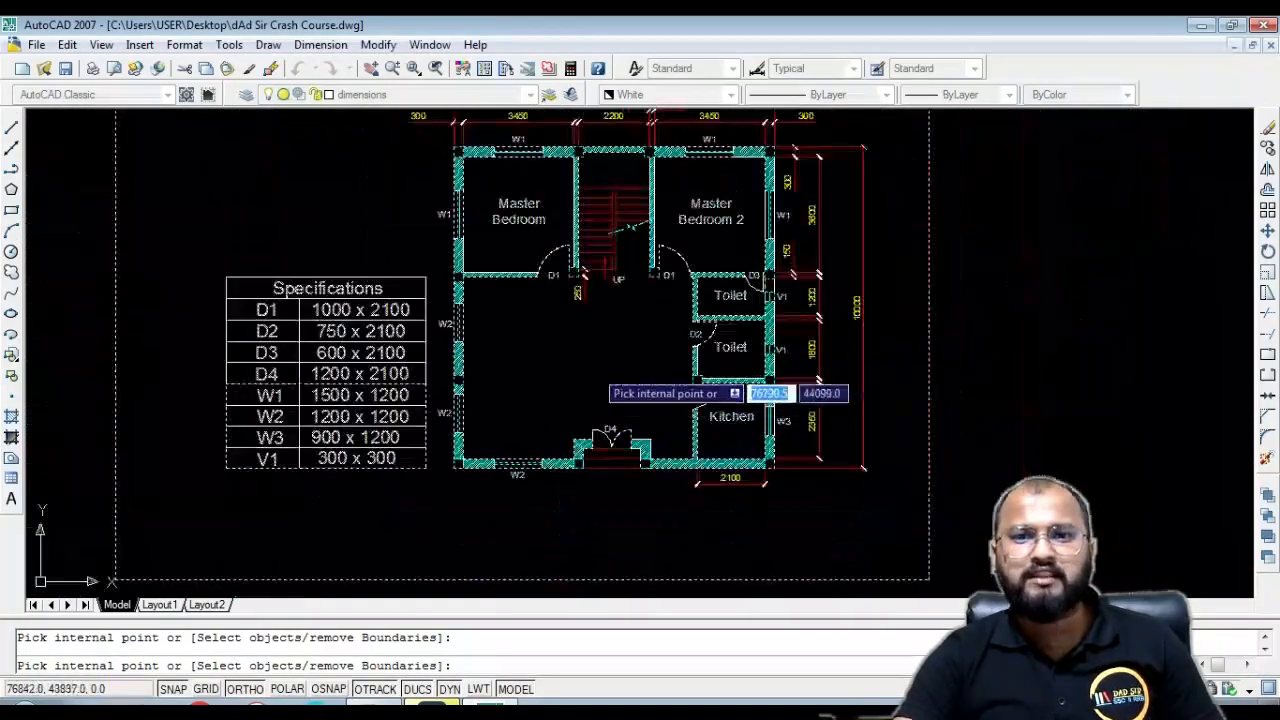
key(Return)
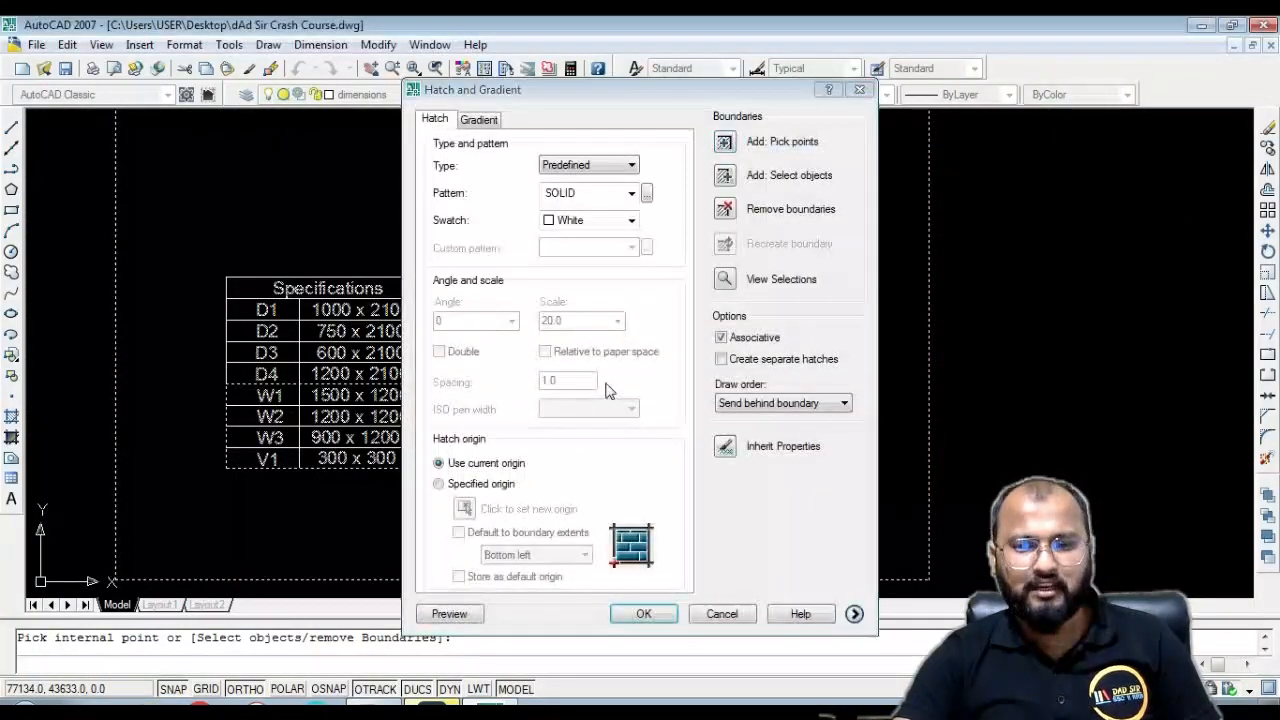
key(Return)
Look over the floor plan around the bedrooms and toilets, and undo the SOLID hatch
scroll(420, 300, down, 3)
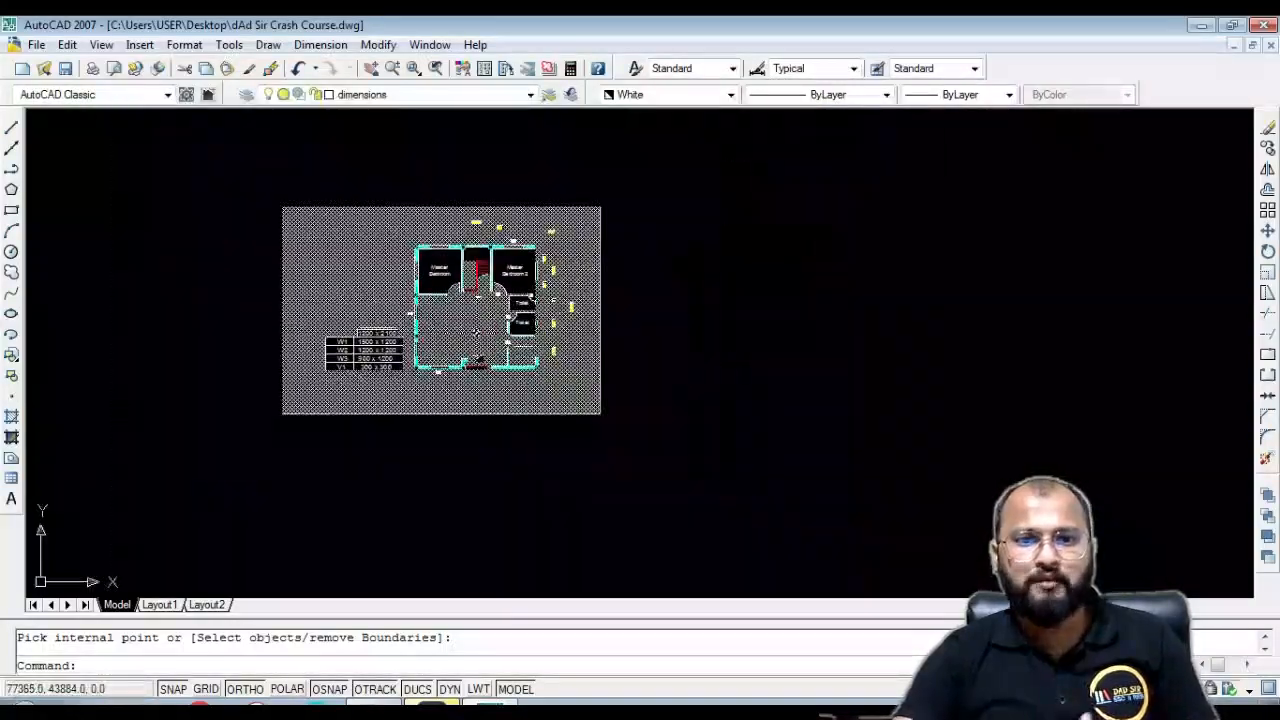
scroll(460, 330, up, 6)
scroll(470, 313, up, 2)
middle_drag(471, 314, 499, 434)
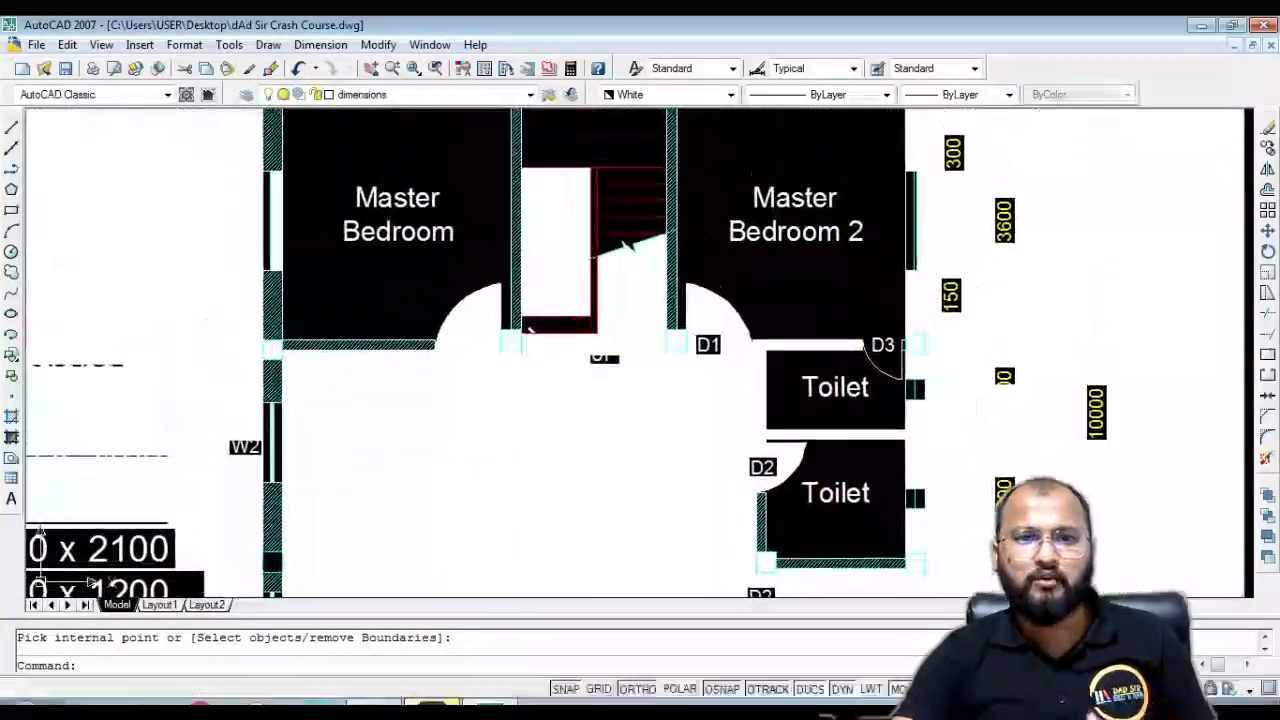
scroll(425, 296, down, 3)
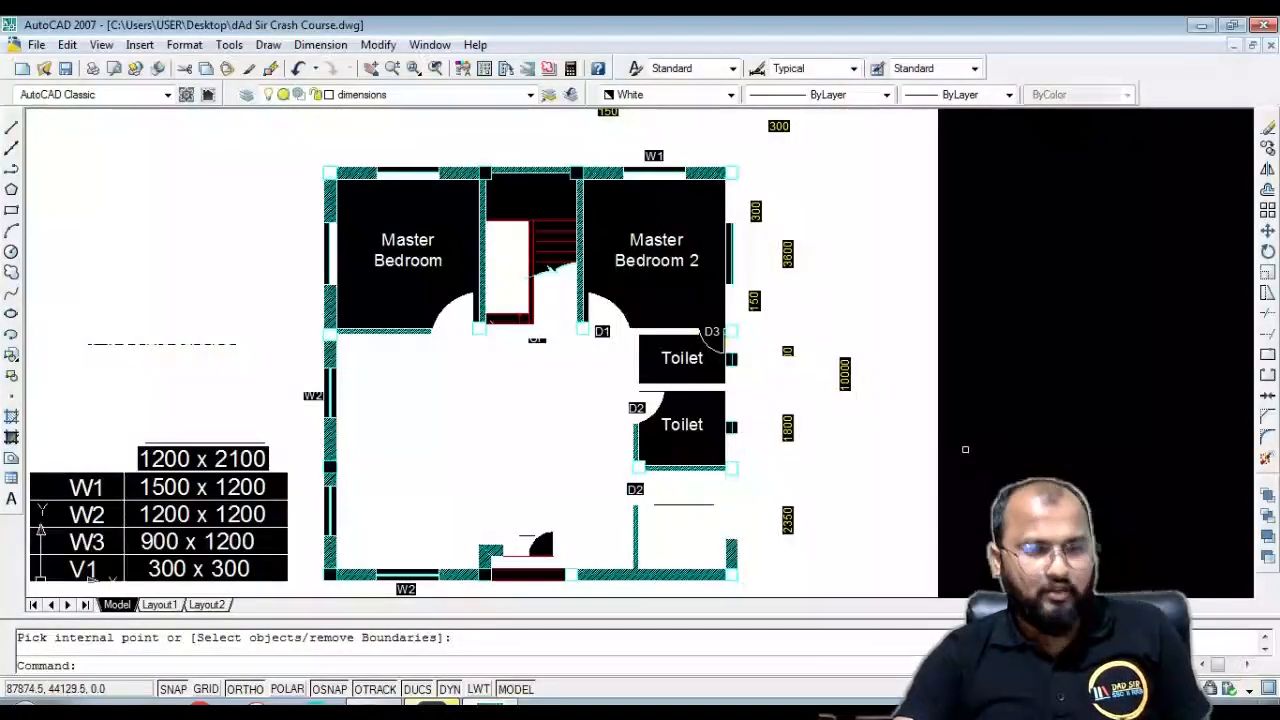
key(ctrl+z)
key(ctrl+z)
key(ctrl+z)
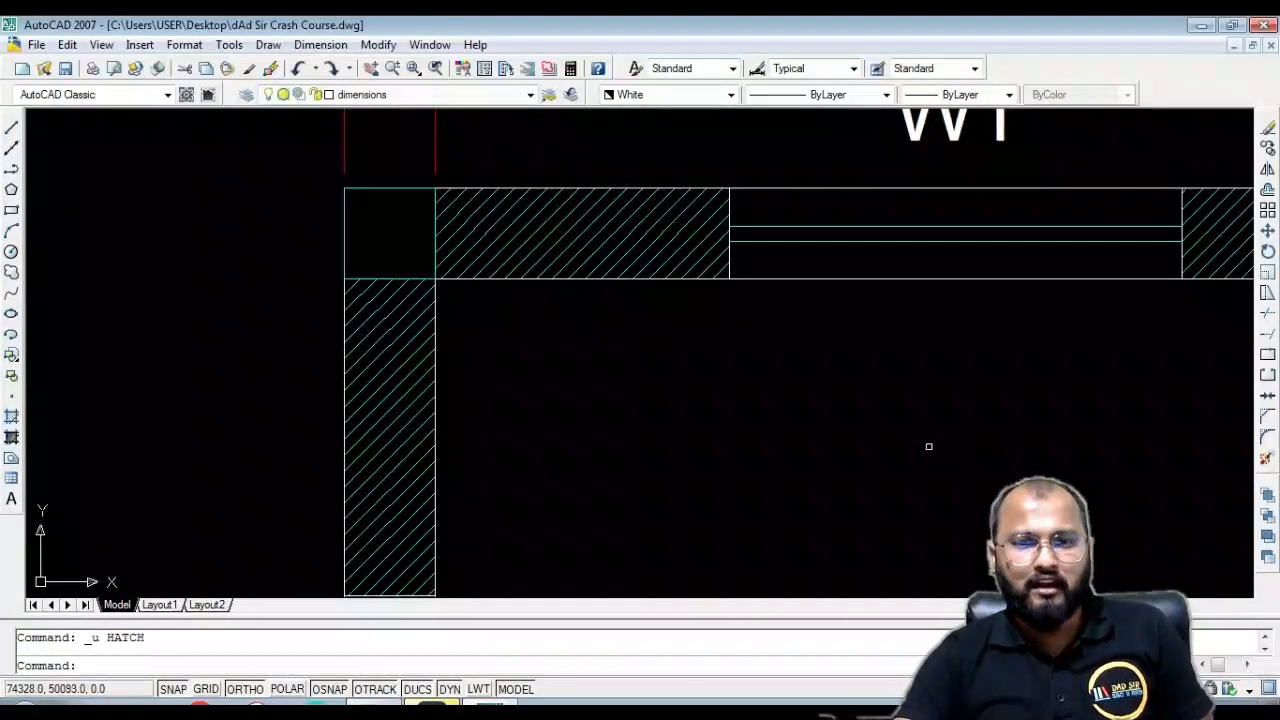
Delete the ANSI31 hatch from the walls of the floor plan
scroll(666, 357, down, 6)
scroll(801, 491, up, 2)
scroll(801, 491, up, 6)
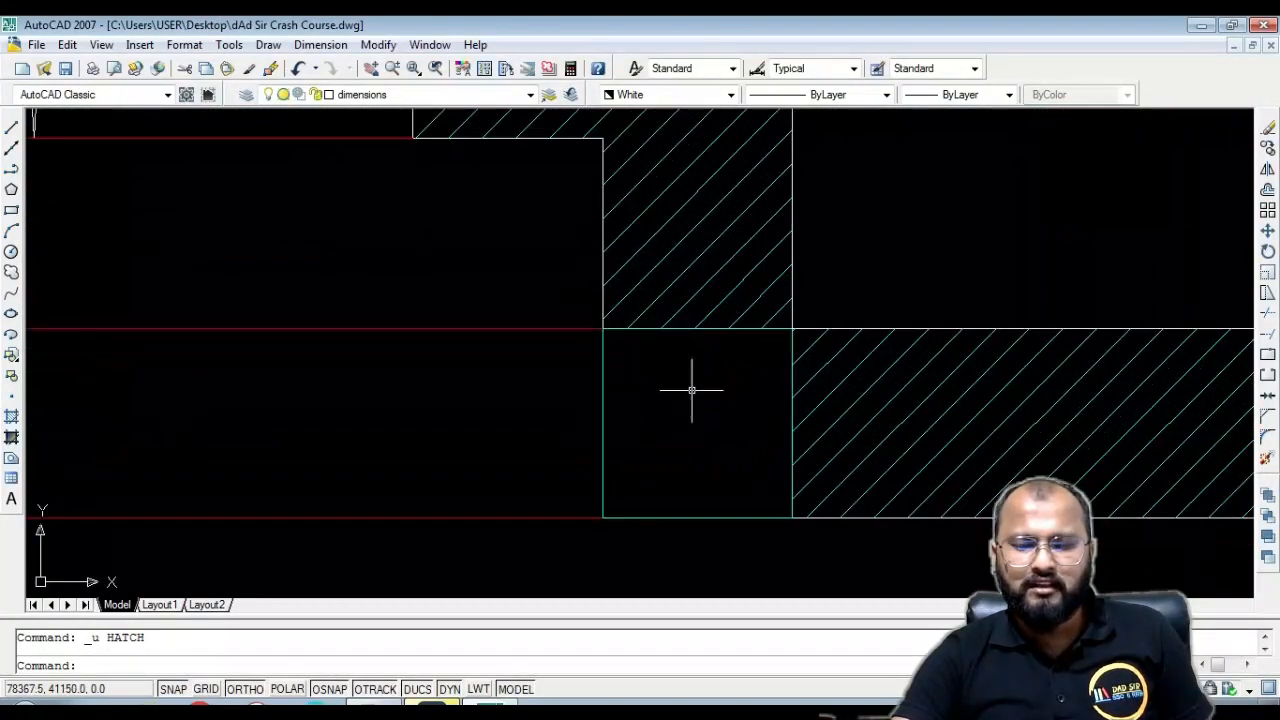
click(791, 372)
scroll(698, 405, up, 6)
scroll(617, 286, down, 5)
key(Escape)
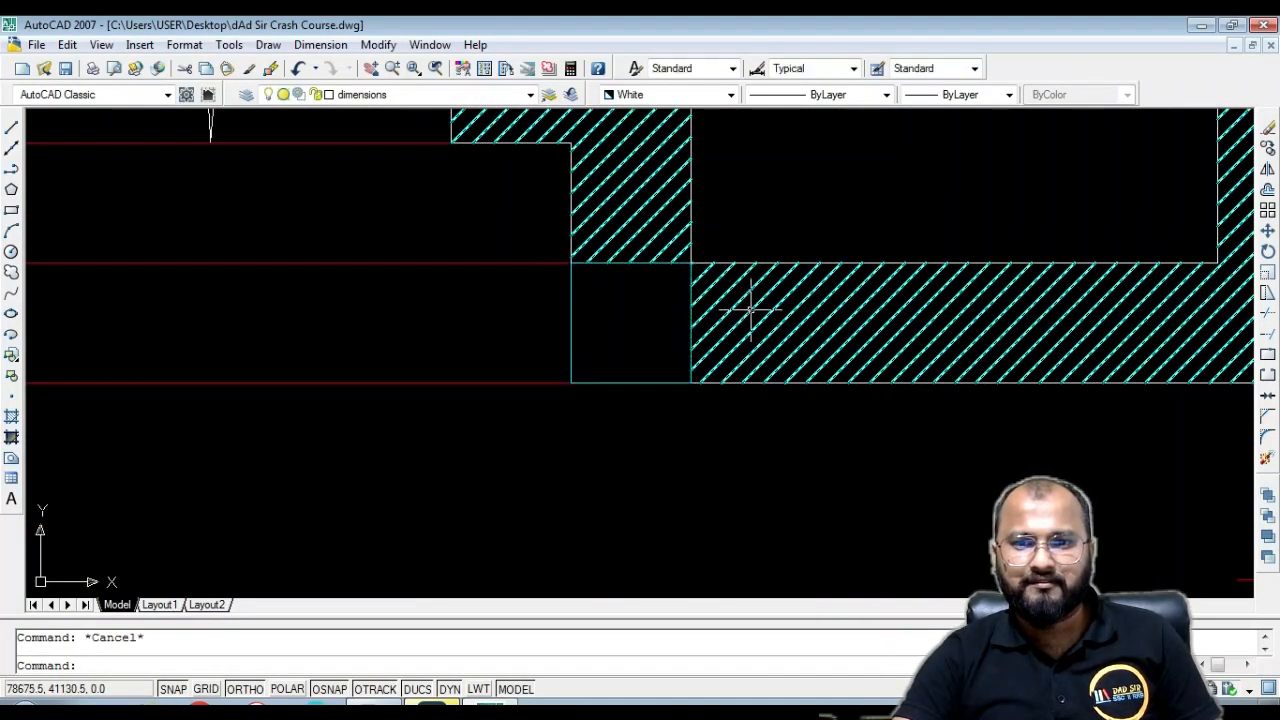
click(749, 311)
key(Delete)
Examine how the wall lines meet the column outline beside the D4 entrance, on the kitchen side
scroll(660, 345, down, 5)
scroll(640, 360, up, 6)
scroll(590, 399, up, 5)
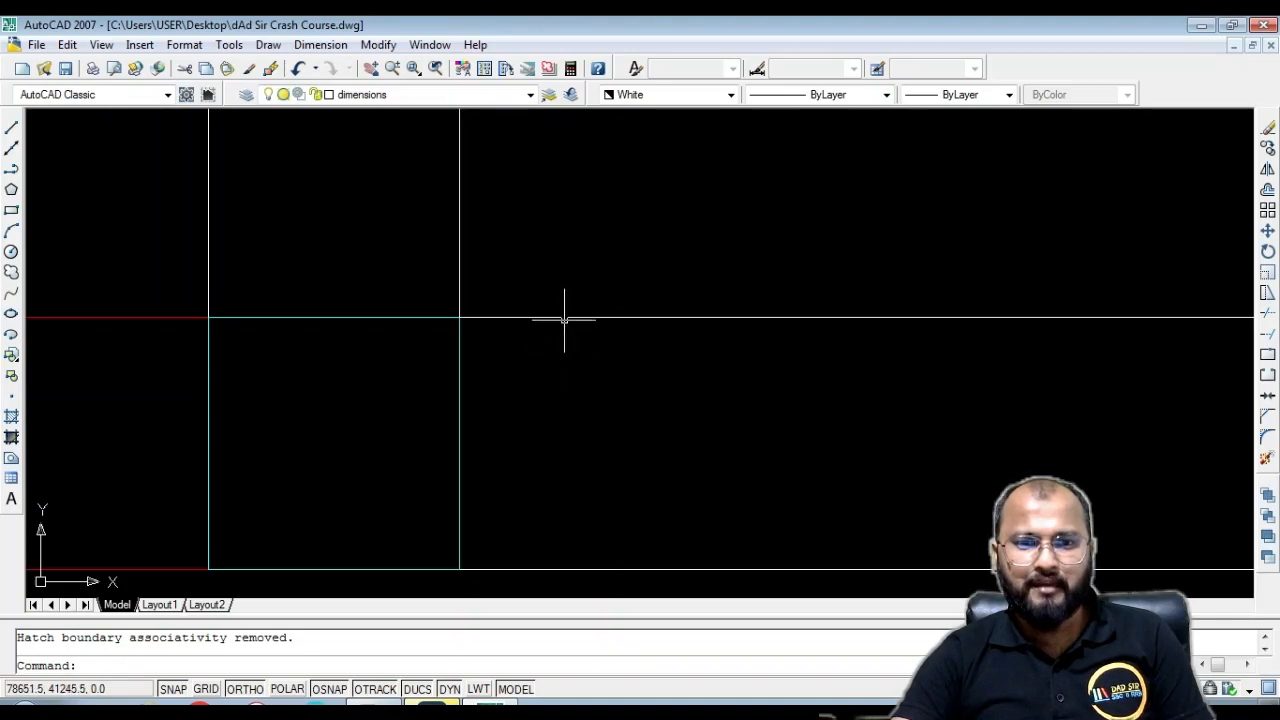
click(564, 318)
scroll(460, 325, up, 5)
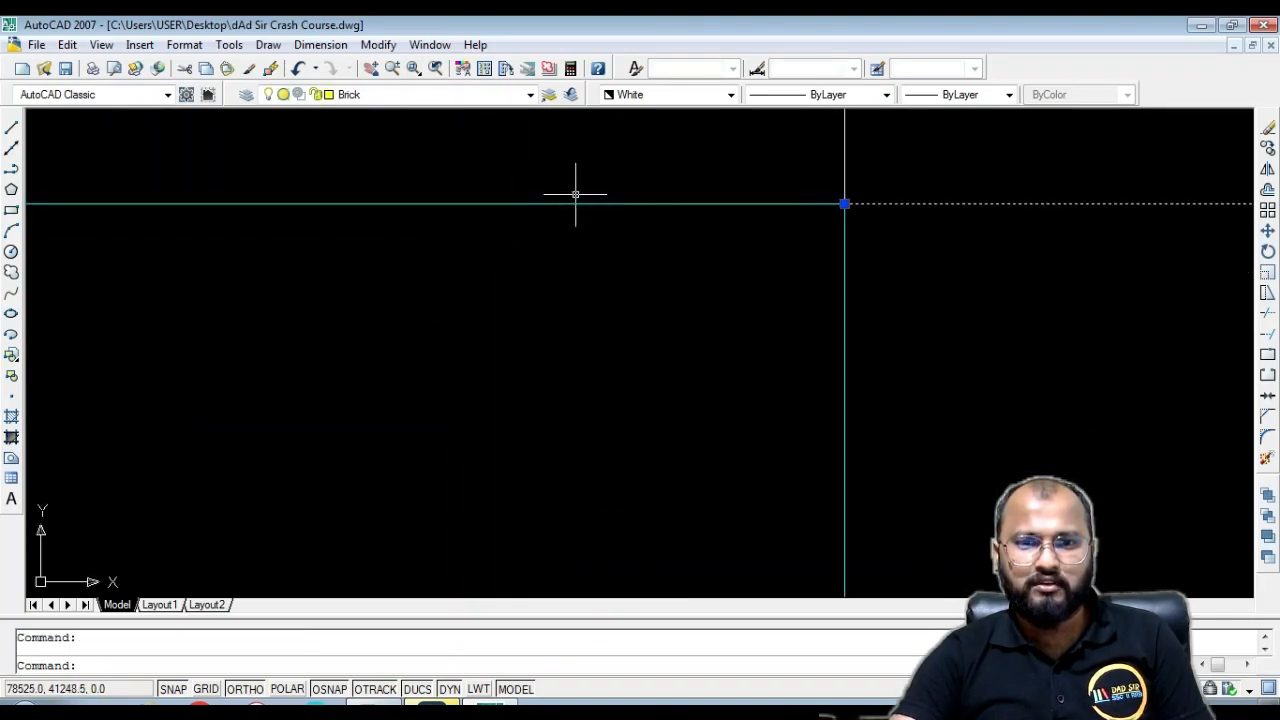
scroll(886, 186, up, 5)
key(Escape)
scroll(600, 300, down, 3)
scroll(605, 345, down, 3)
scroll(594, 370, up, 4)
scroll(745, 544, up, 8)
scroll(723, 356, down, 6)
scroll(746, 497, up, 8)
scroll(738, 454, down, 11)
scroll(680, 420, down, 8)
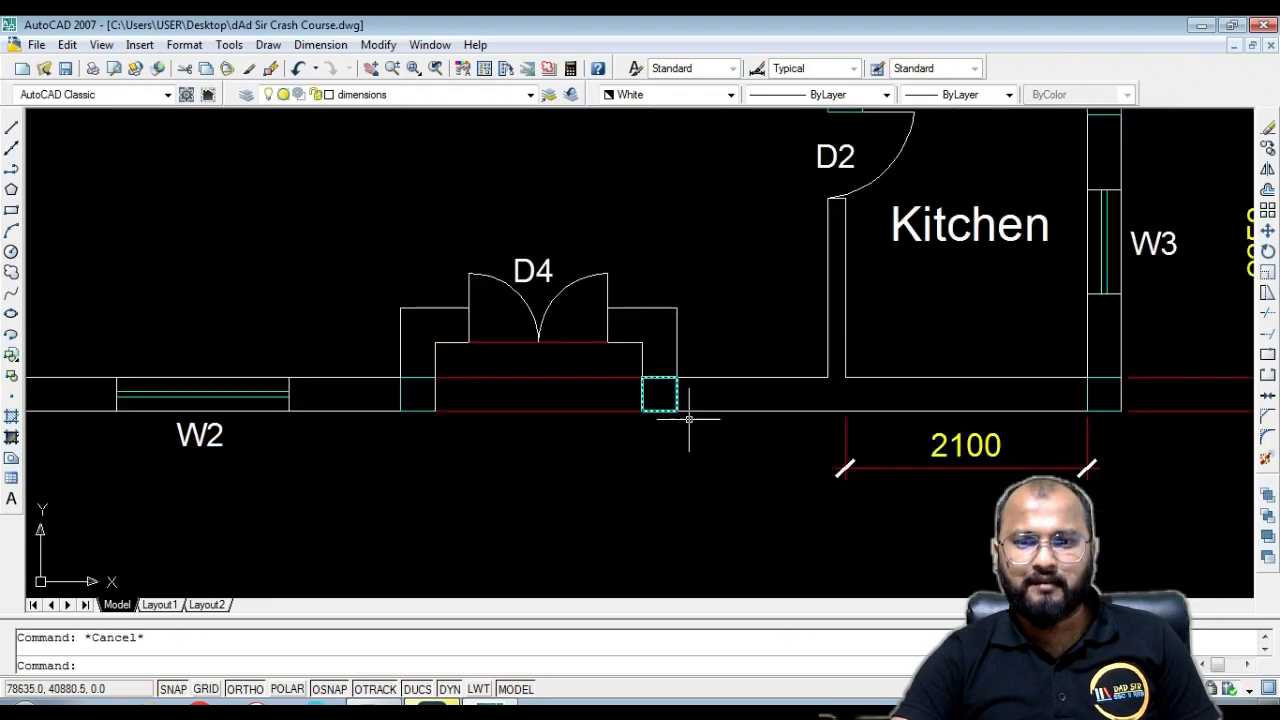
scroll(730, 440, down, 2)
scroll(734, 450, down, 3)
middle_drag(712, 362, 735, 473)
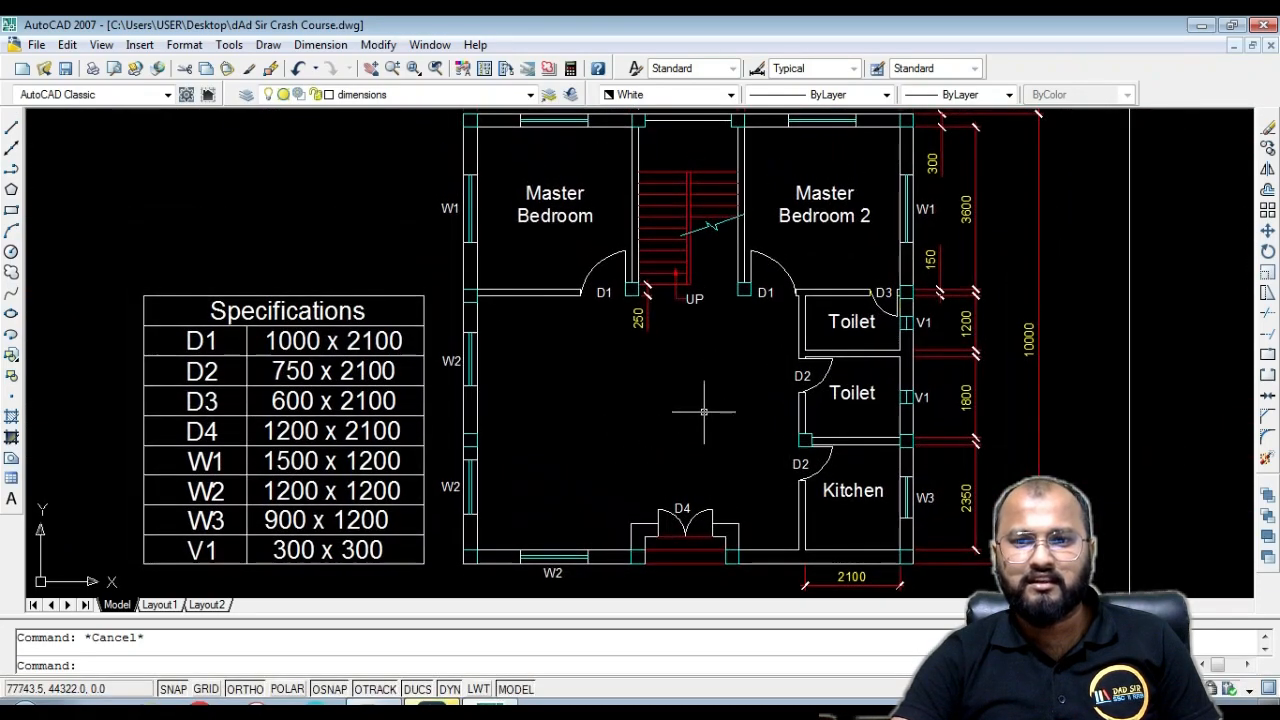
Start a new hatch with the ANSI31 pattern at scale 400, using picked internal points for its boundaries
text(h)
key(Return)
click(643, 191)
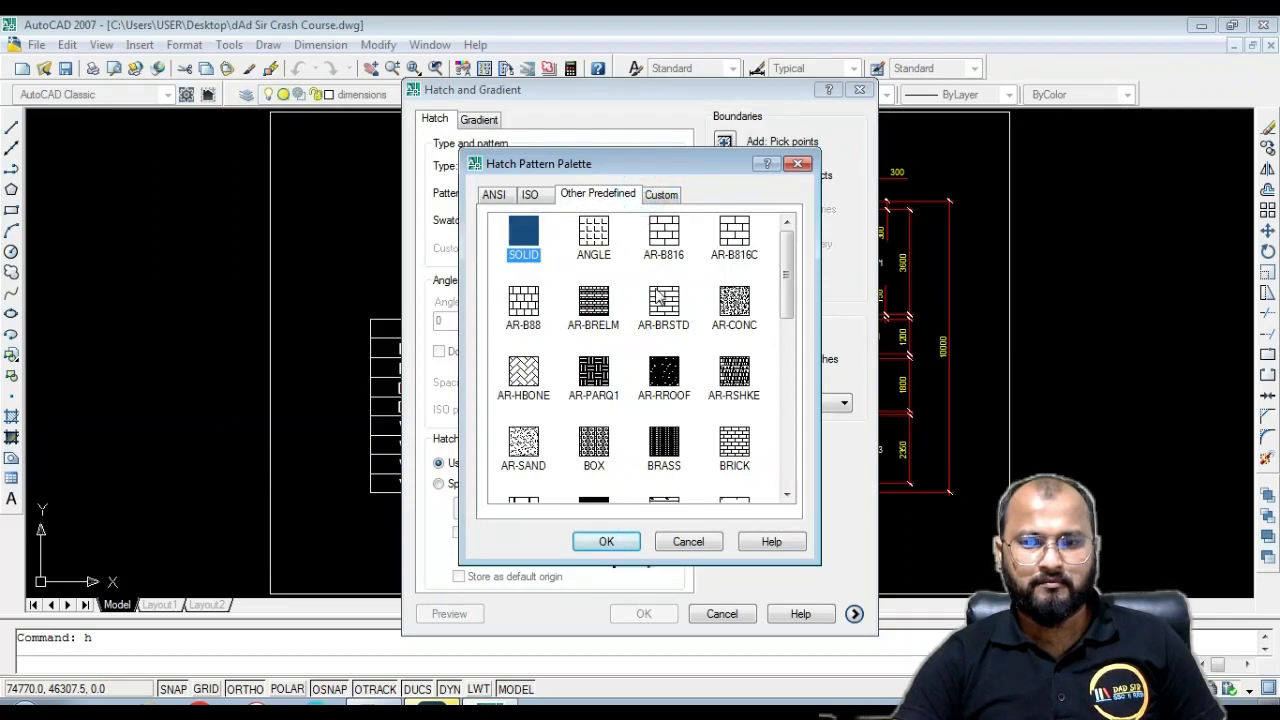
click(494, 195)
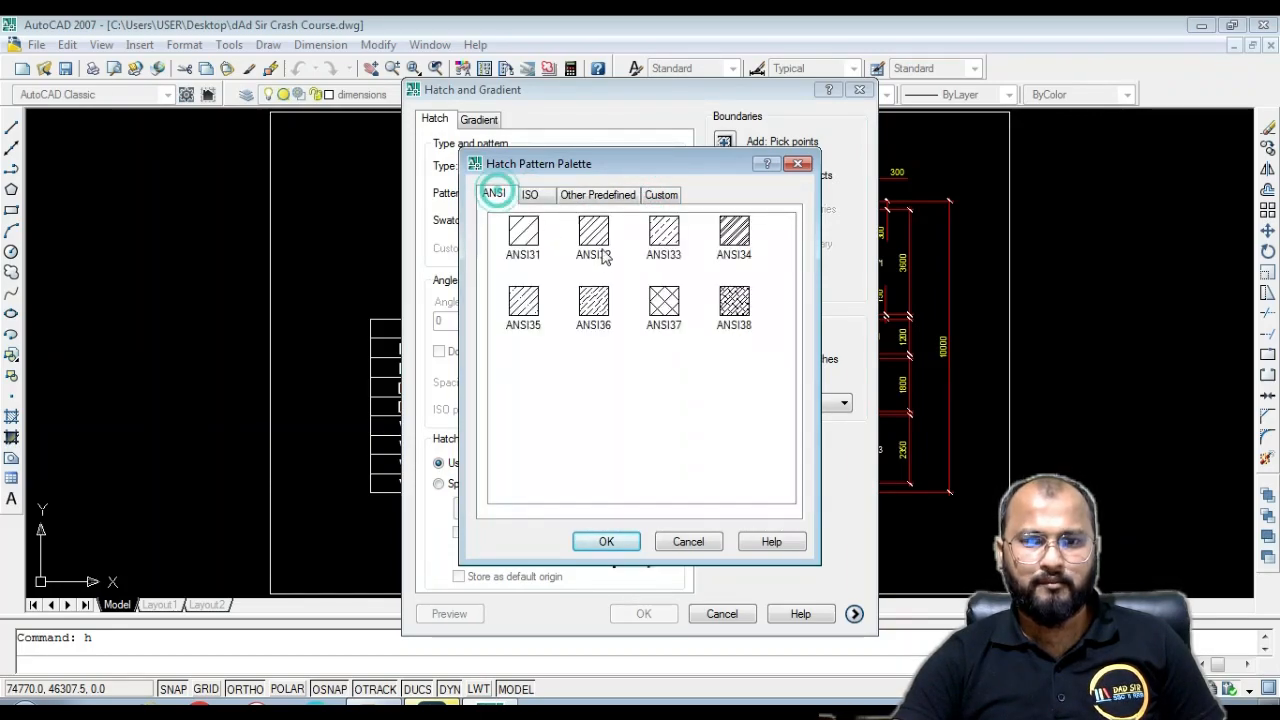
click(524, 233)
click(606, 541)
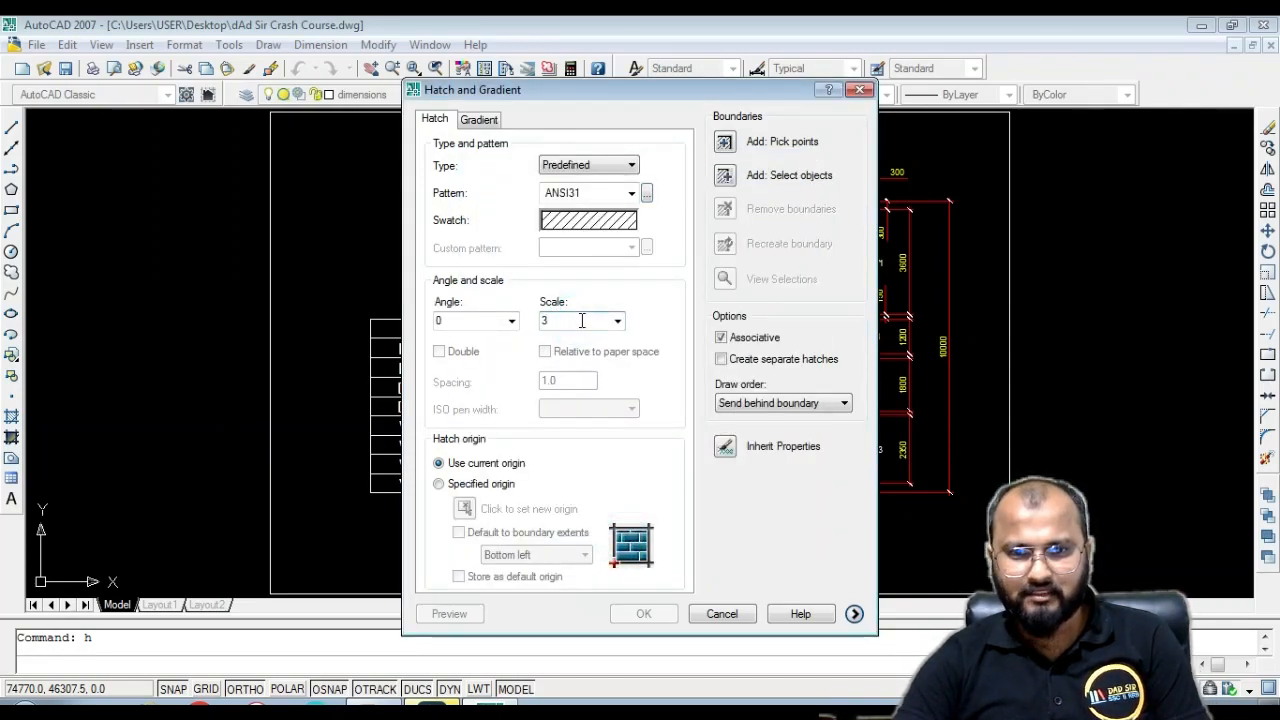
click(732, 146)
Pick the Master Bedroom wall segments around both W1 windows and beside the staircase, and apply the ANSI31 hatch
scroll(640, 250, up, 6)
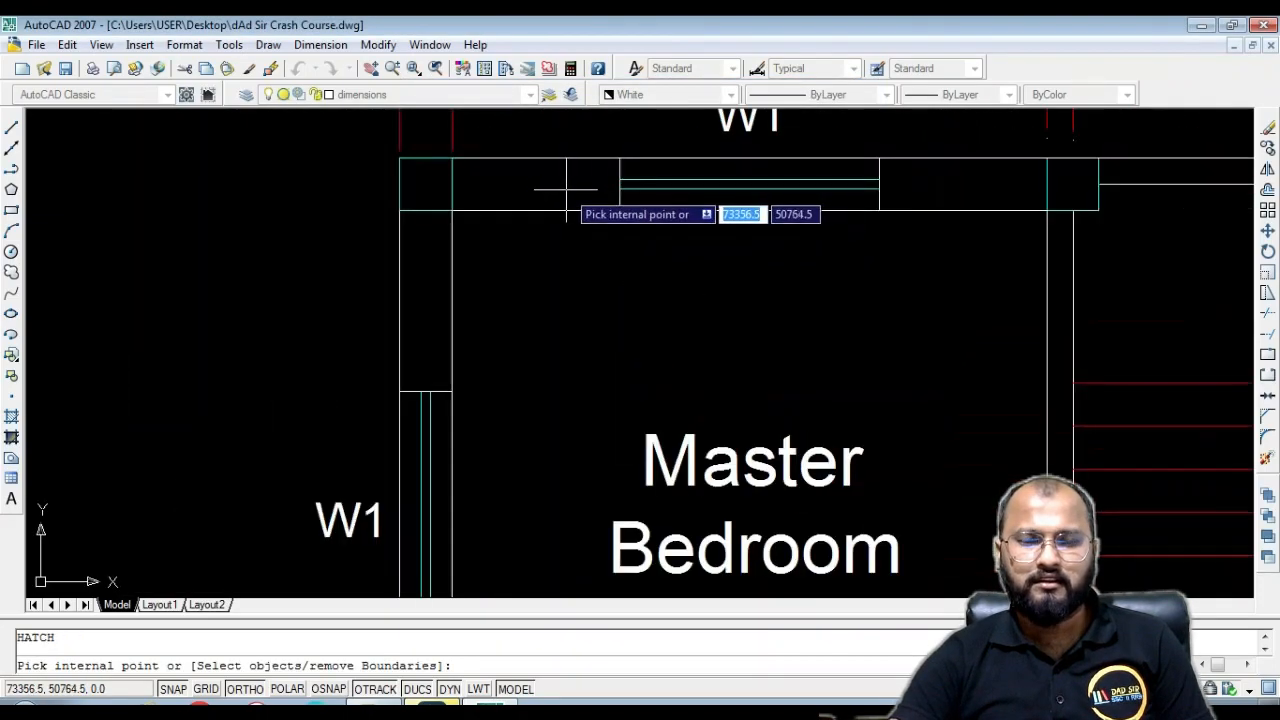
scroll(742, 183, down, 4)
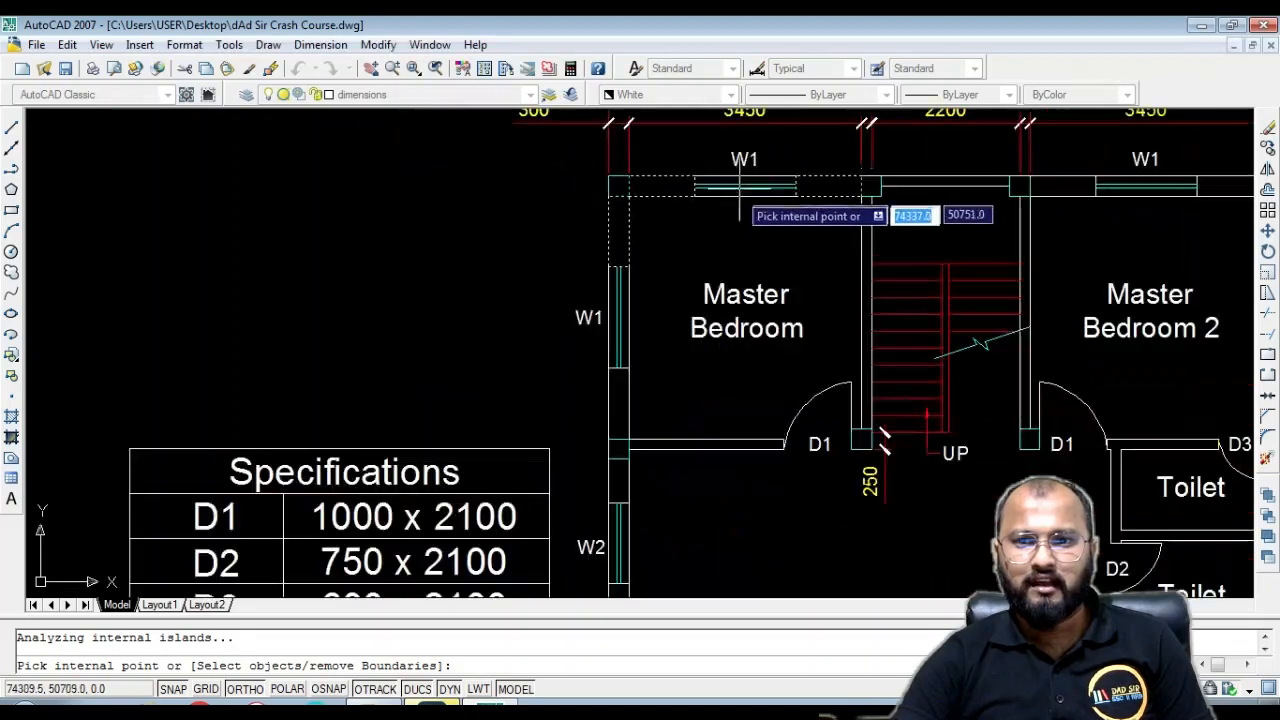
scroll(869, 225, up, 3)
scroll(857, 206, down, 4)
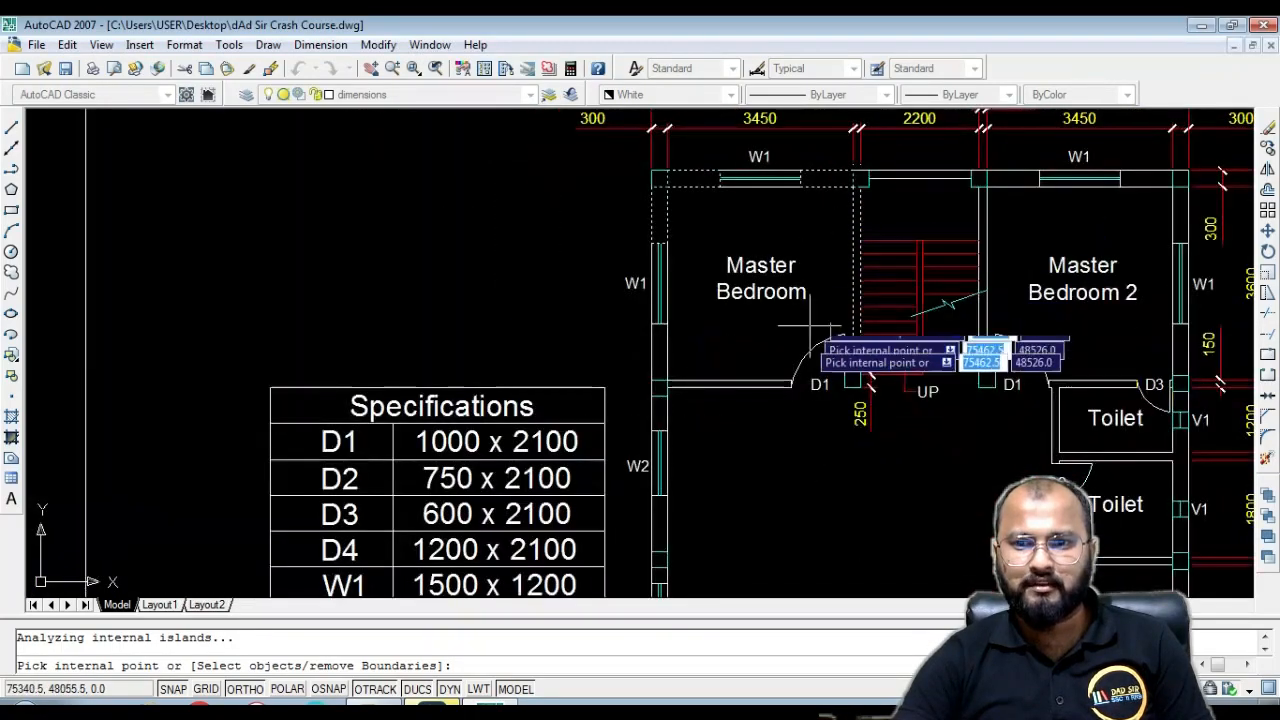
scroll(741, 397, up, 3)
click(731, 397)
click(538, 450)
key(Return)
key(Return)
Examine the ANSI31 hatch on the Master Bedroom walls around the W1 windows and the corner column
scroll(563, 373, down, 4)
scroll(592, 243, up, 3)
scroll(638, 231, up, 3)
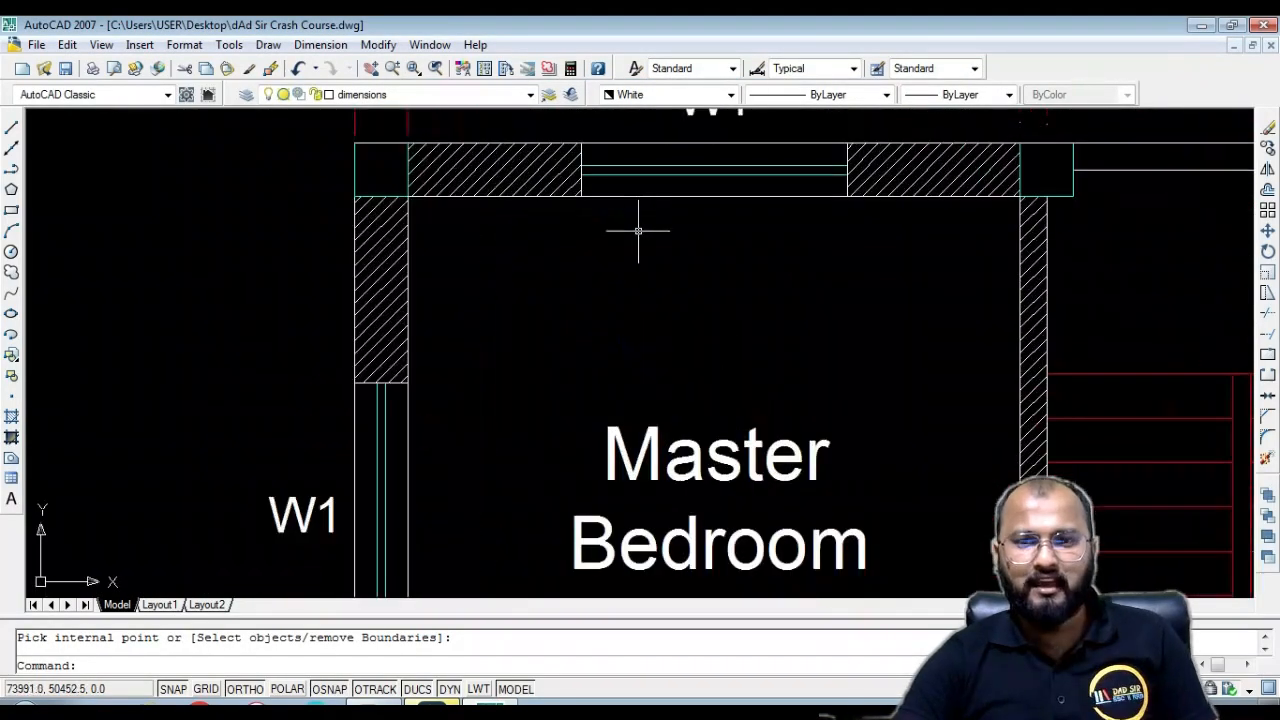
scroll(418, 232, down, 2)
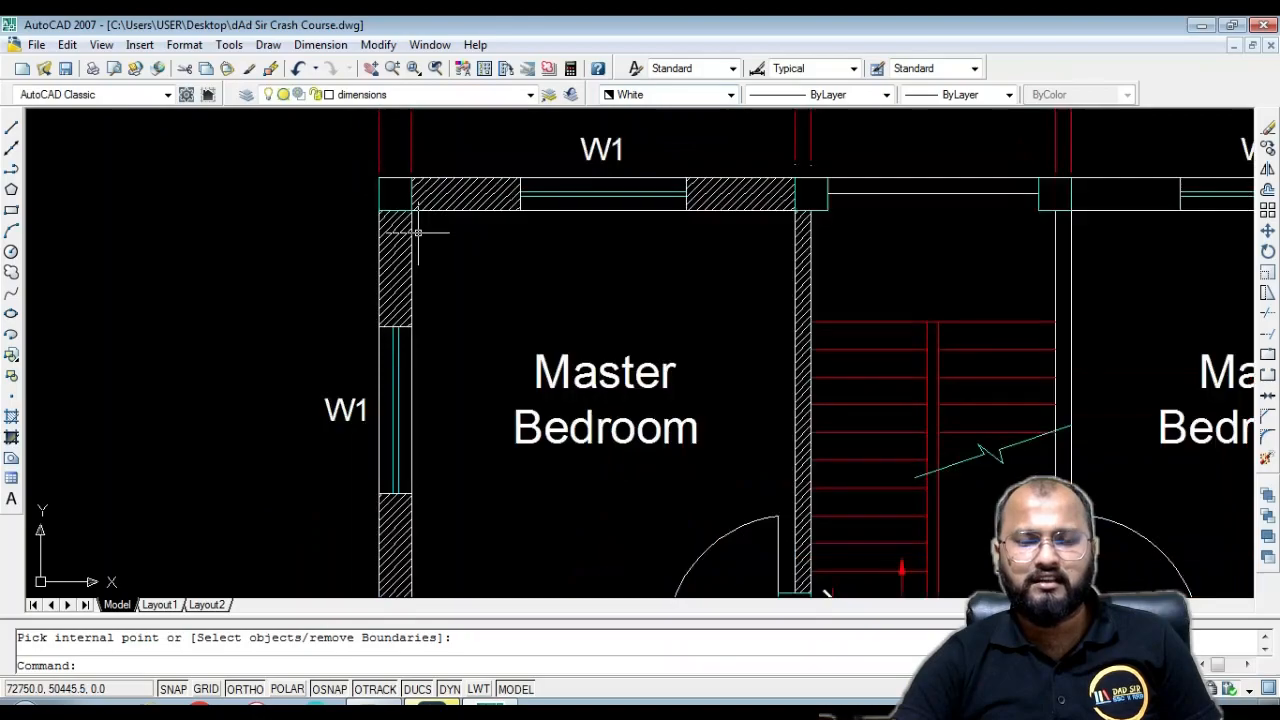
scroll(663, 213, down, 4)
scroll(629, 230, up, 5)
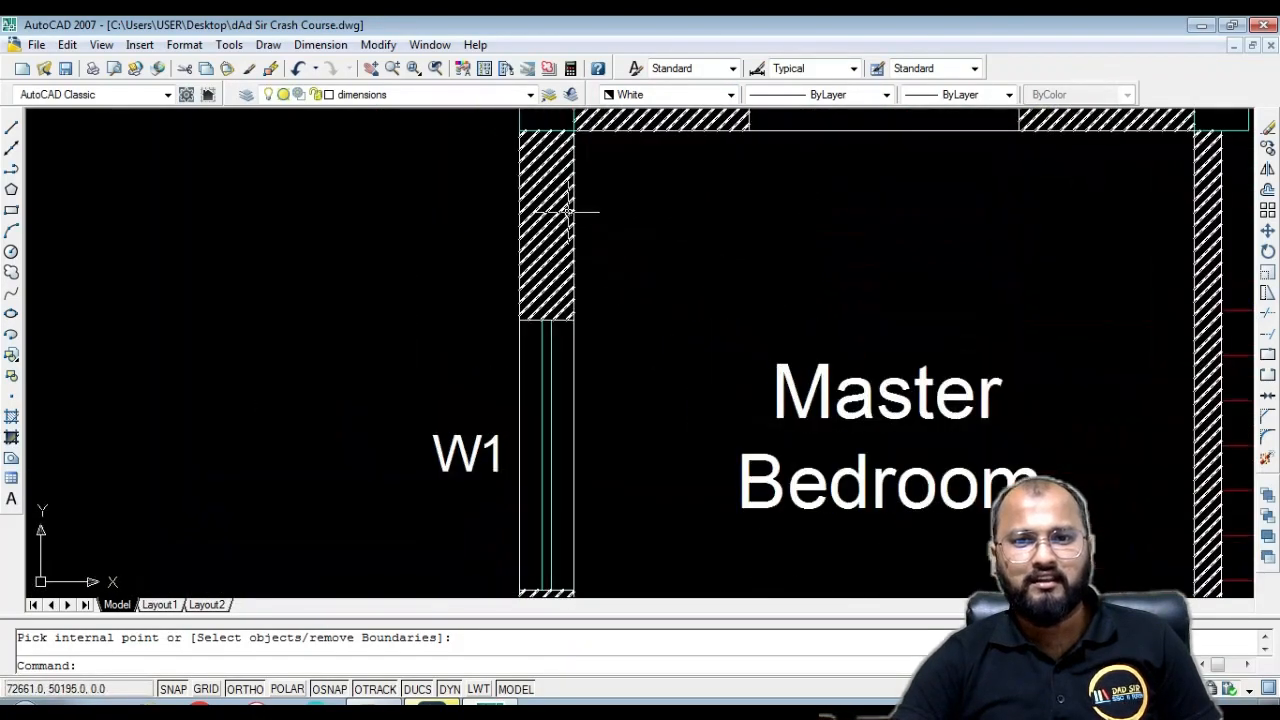
middle_drag(629, 230, 548, 351)
scroll(660, 240, down, 1)
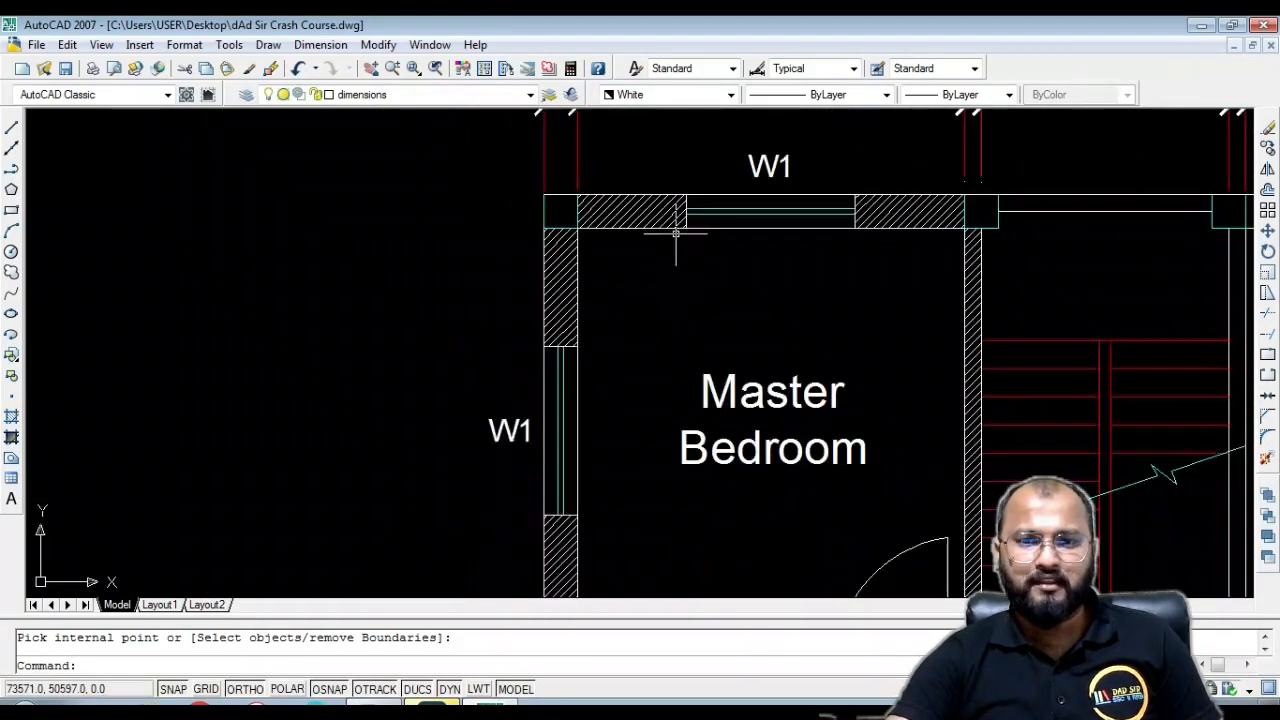
middle_drag(668, 269, 616, 279)
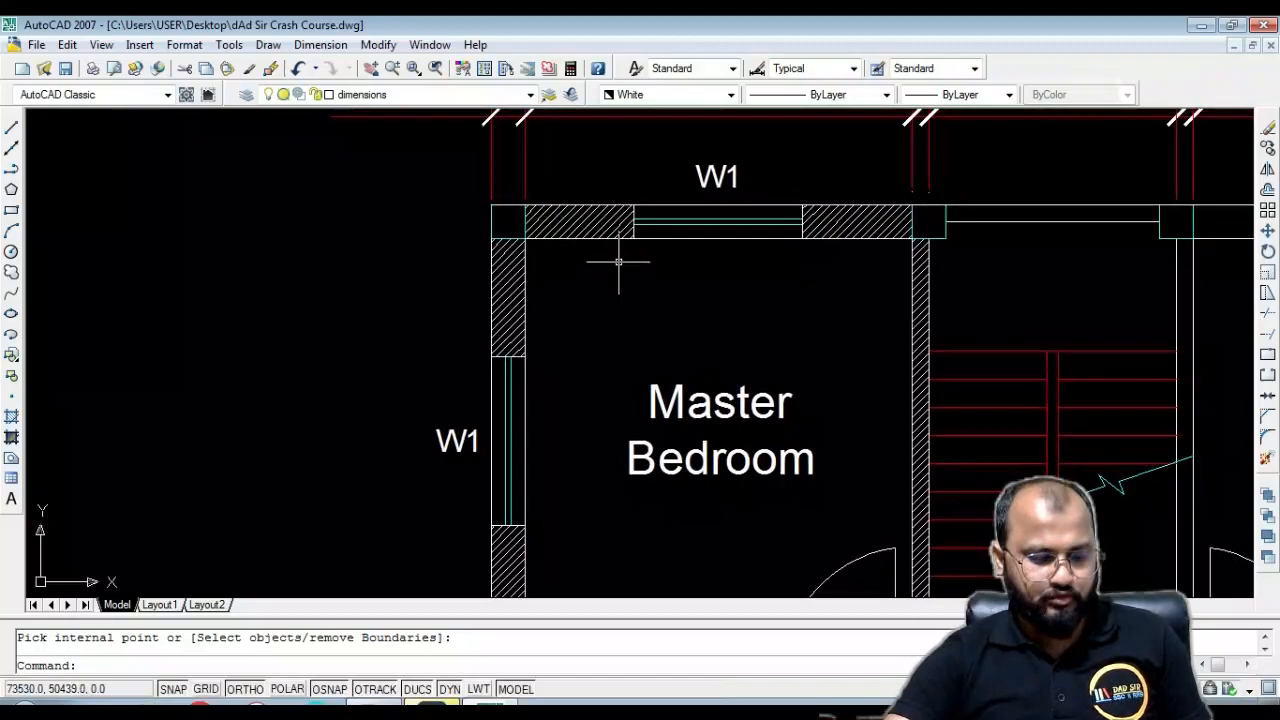
Start a new hatch with the SOLID pattern, using picked internal points for its boundaries
click(268, 44)
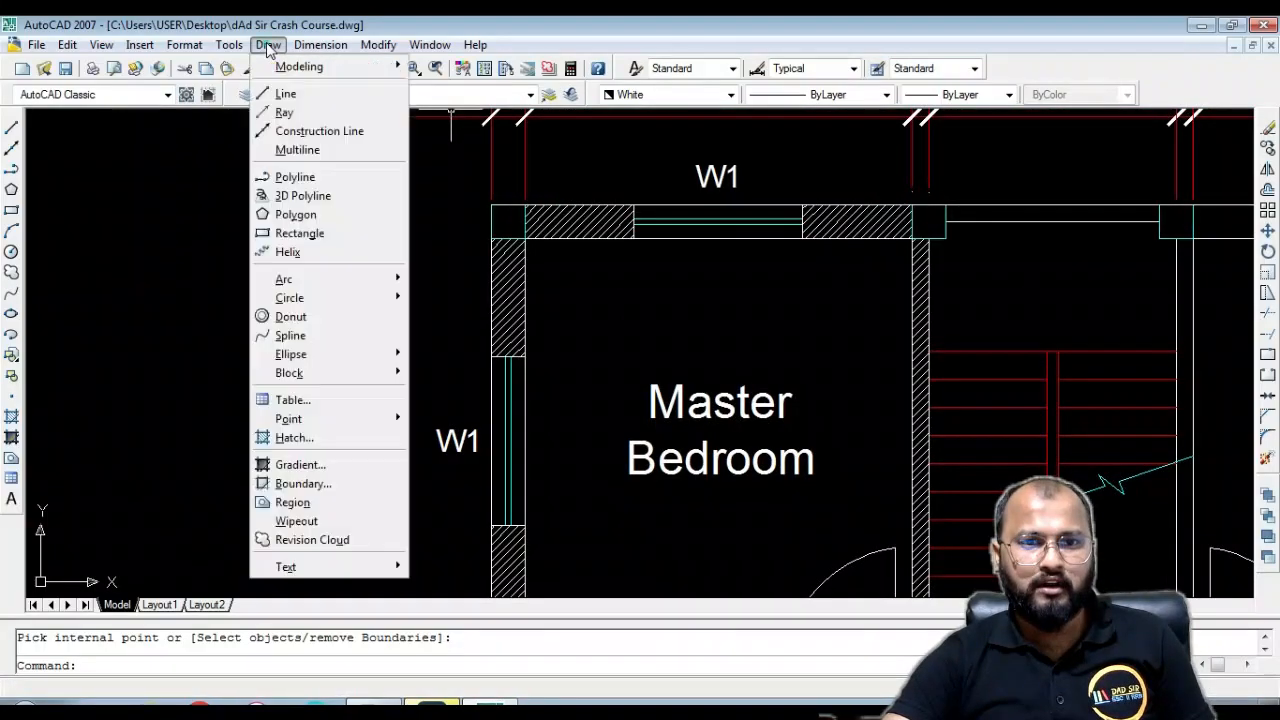
click(302, 438)
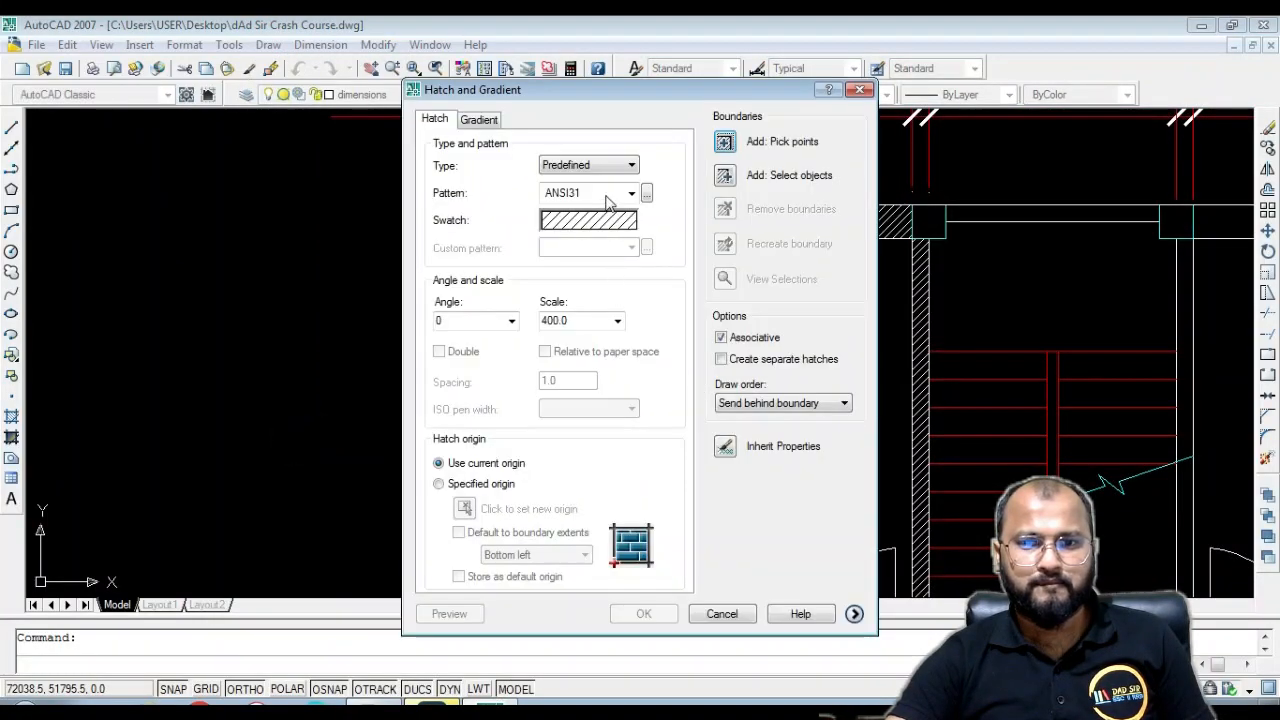
click(591, 224)
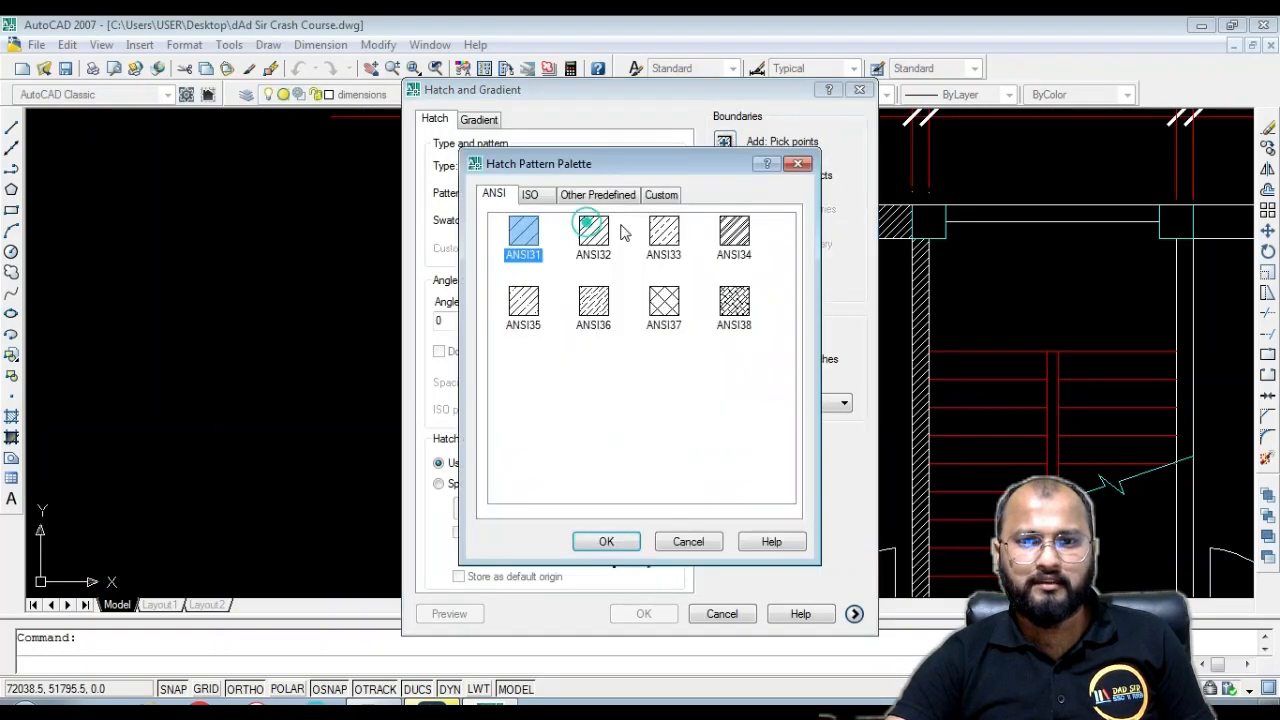
click(529, 194)
click(582, 194)
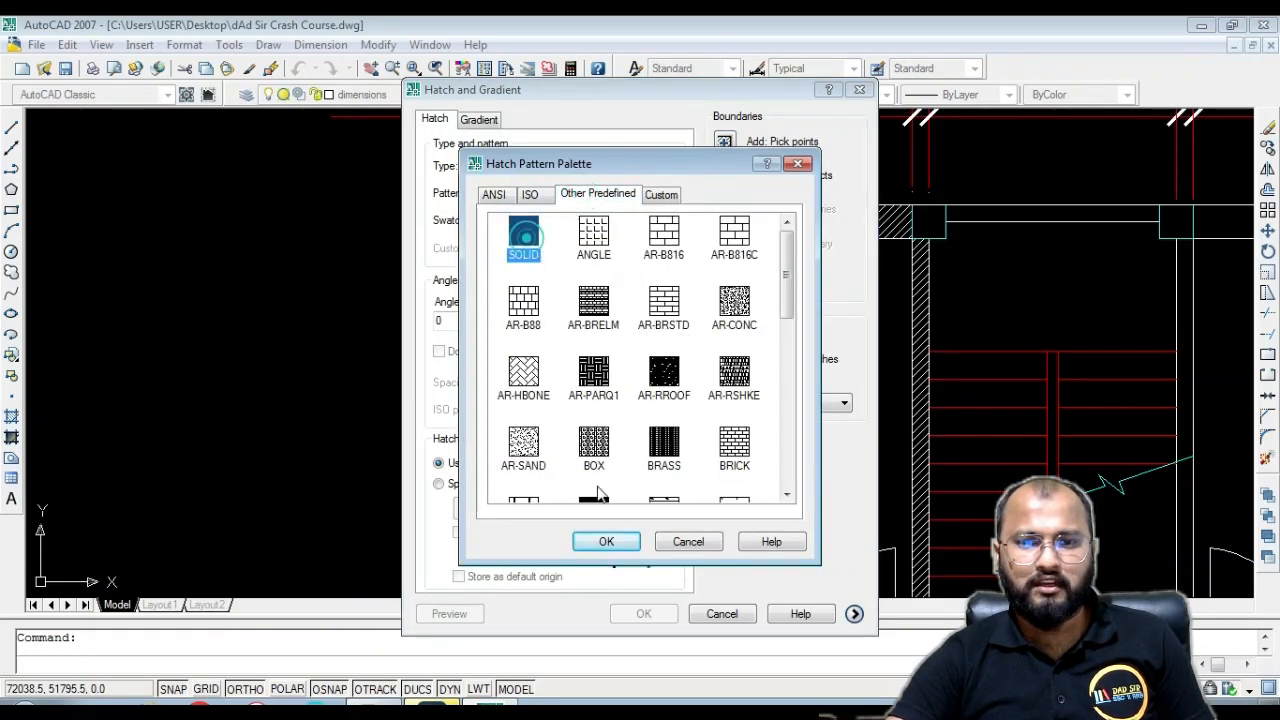
click(596, 543)
click(733, 146)
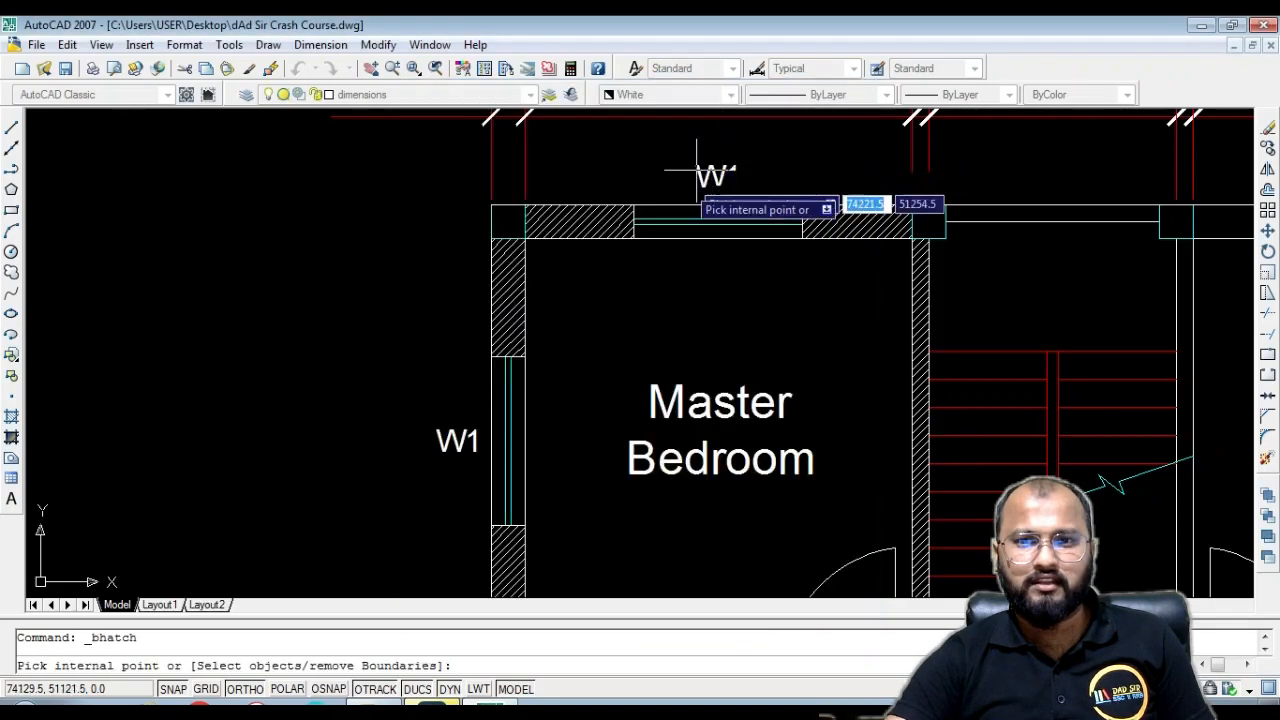
Pick the four columns at the Master Bedroom's corners and apply the SOLID hatch
scroll(500, 228, up, 1)
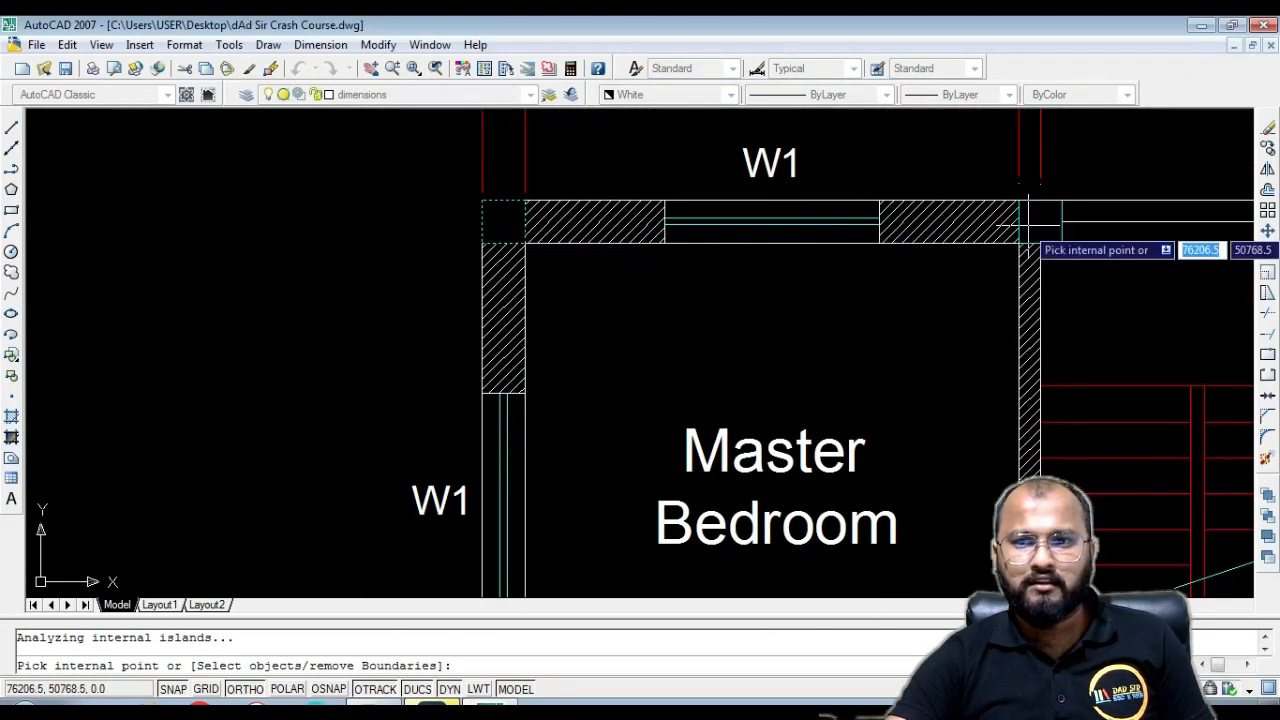
scroll(900, 250, down, 1)
scroll(960, 500, up, 1)
scroll(960, 520, down, 2)
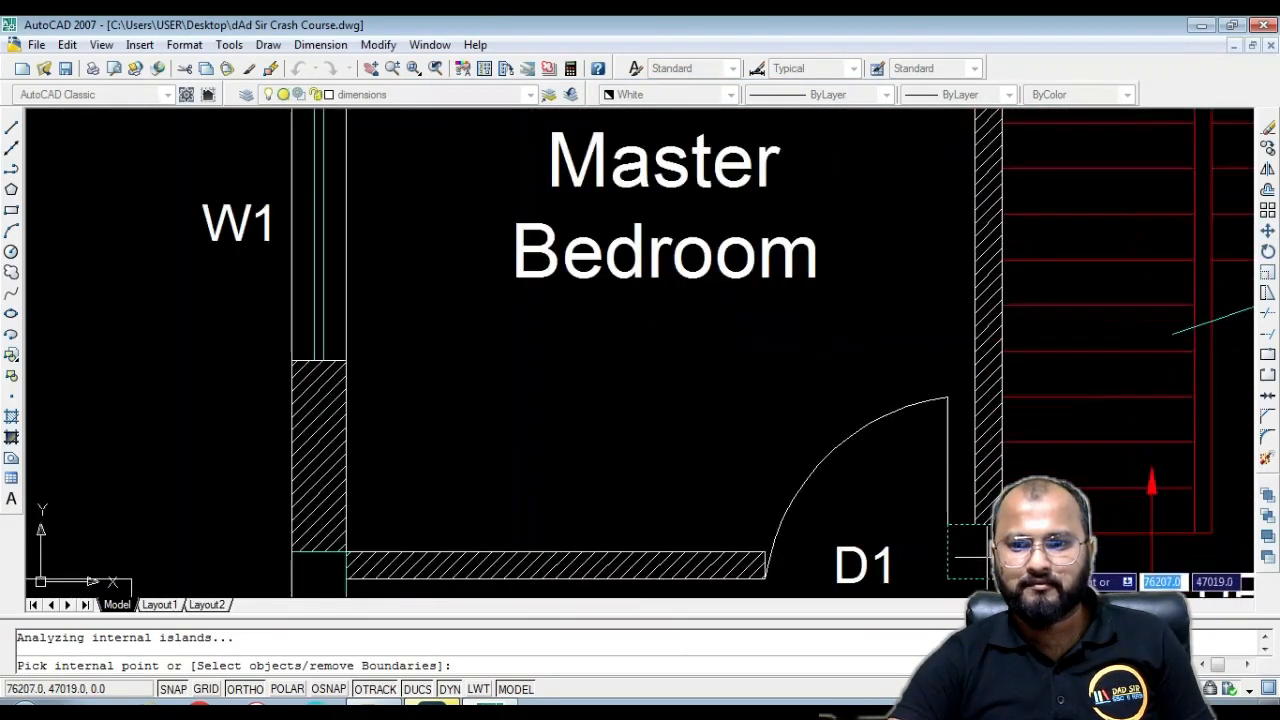
scroll(505, 535, up, 2)
click(498, 525)
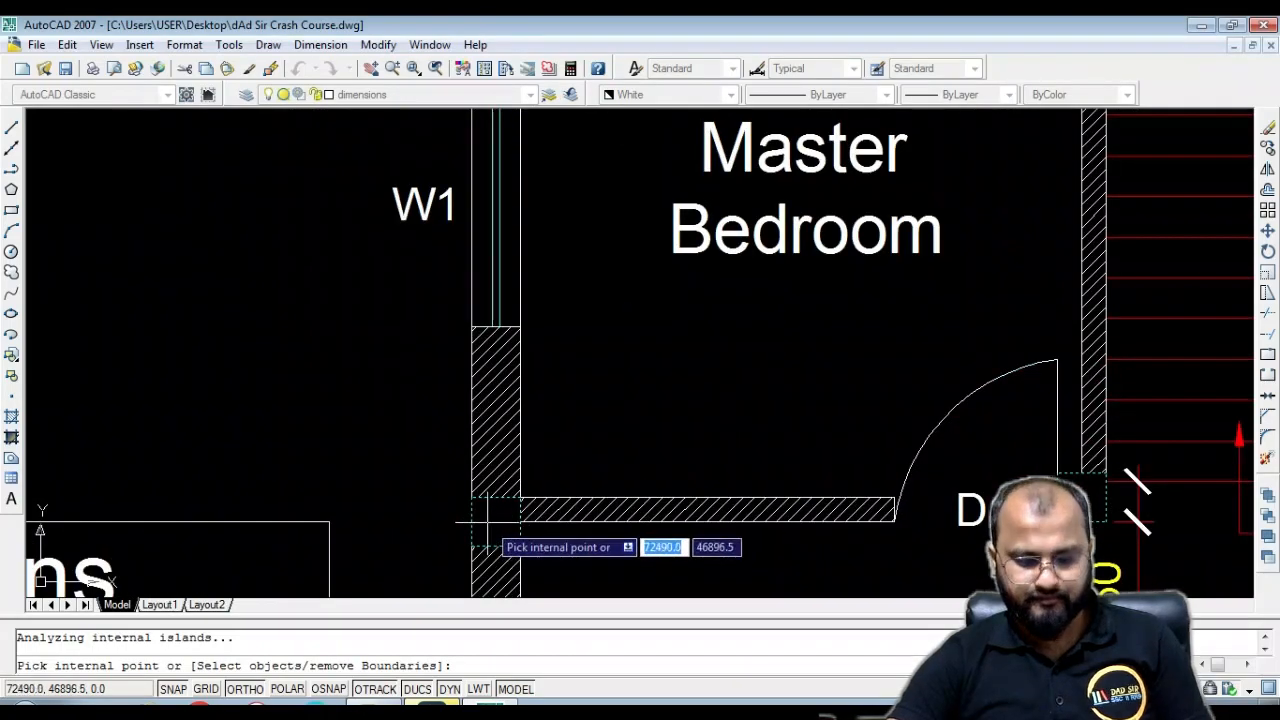
key(Return)
click(646, 611)
Examine the solid columns and the ANSI31 wall hatch around the Master Bedroom, compared with the unhatched rest of the plan
scroll(591, 377, down, 3)
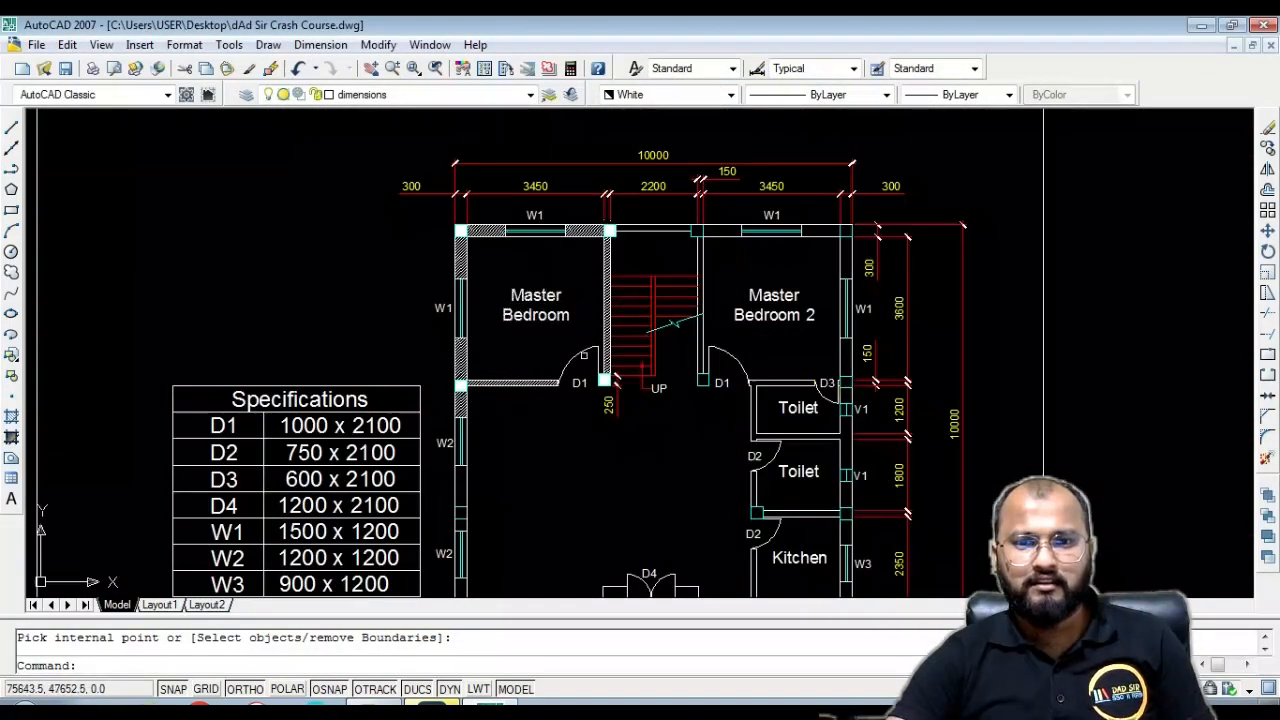
scroll(565, 250, up, 4)
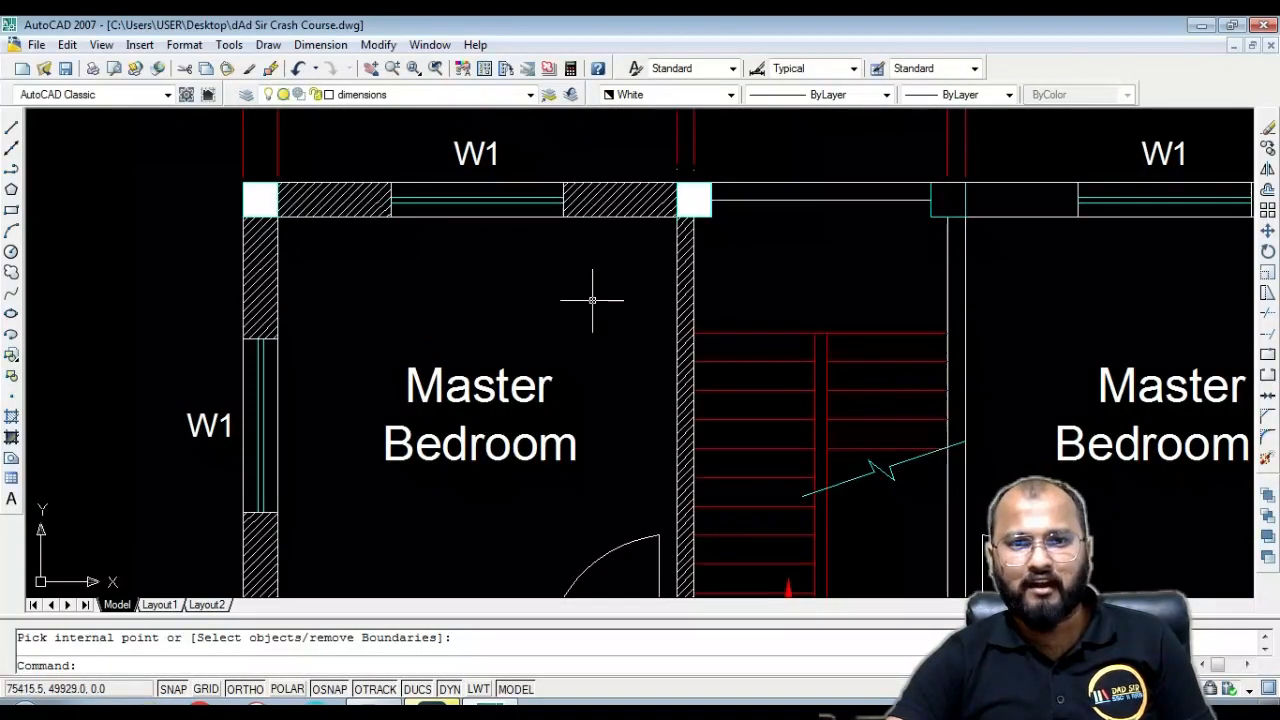
scroll(310, 360, down, 3)
scroll(490, 378, up, 4)
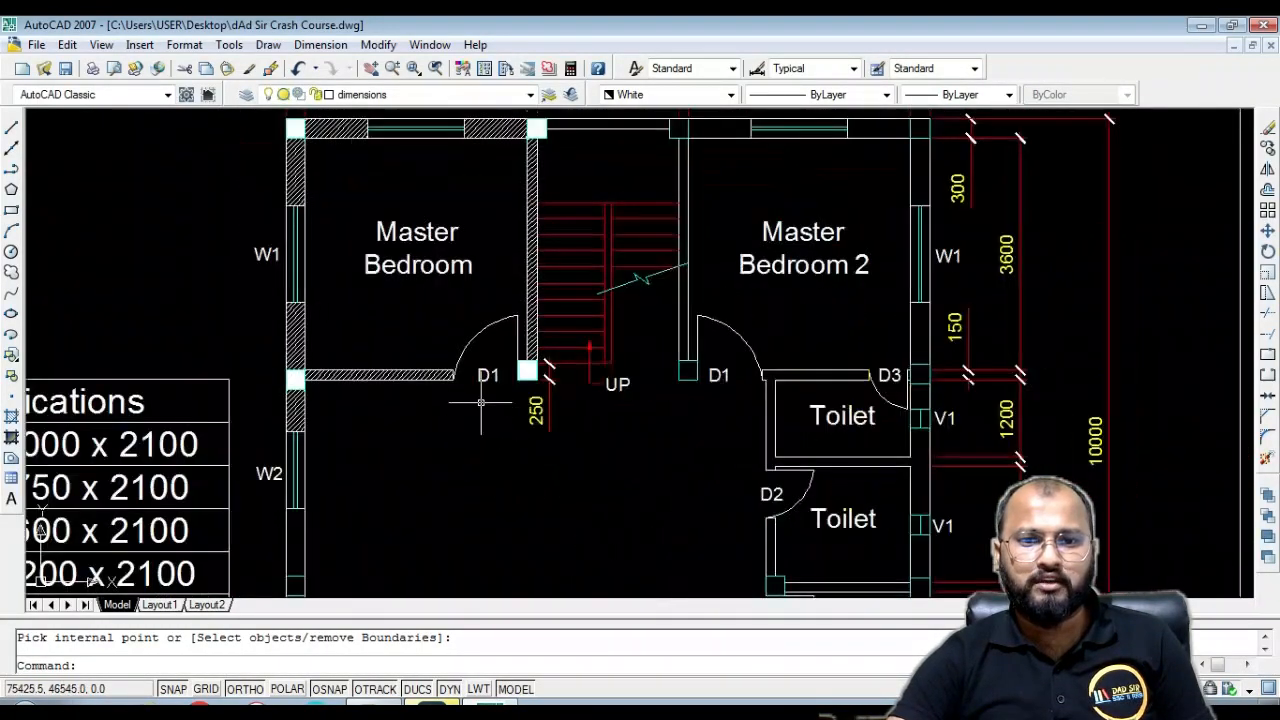
scroll(490, 378, down, 3)
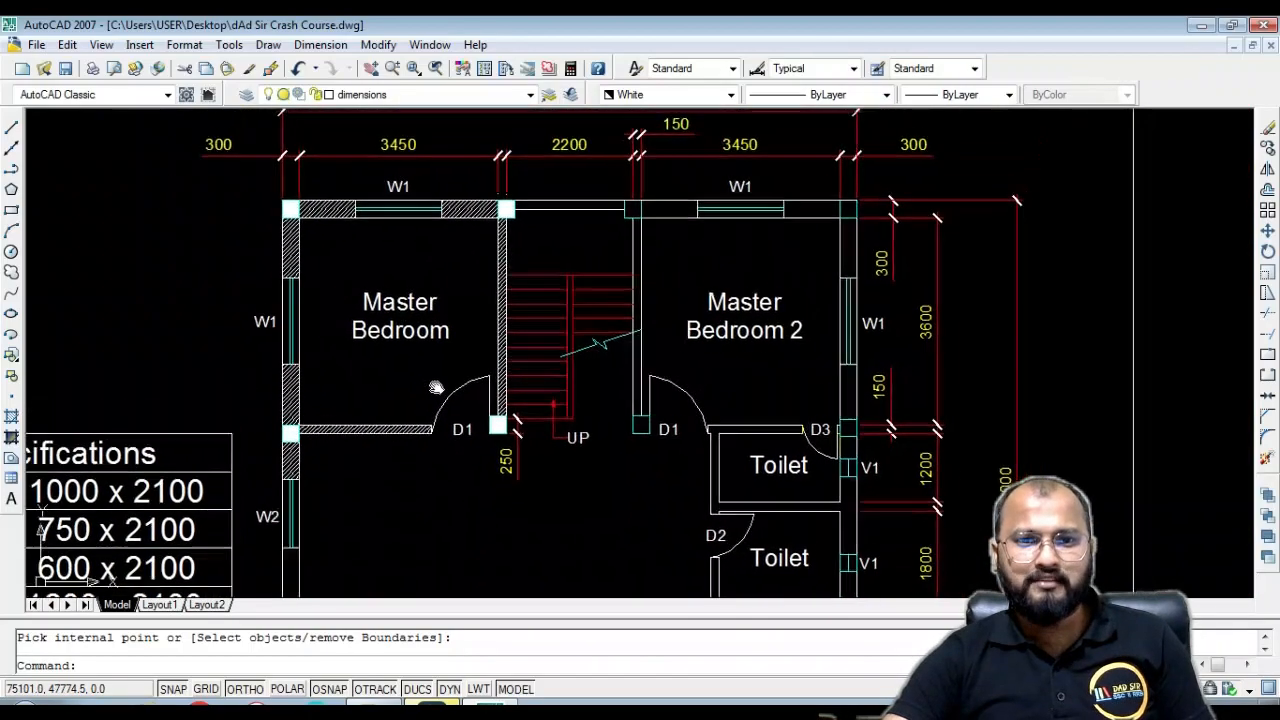
scroll(363, 371, up, 2)
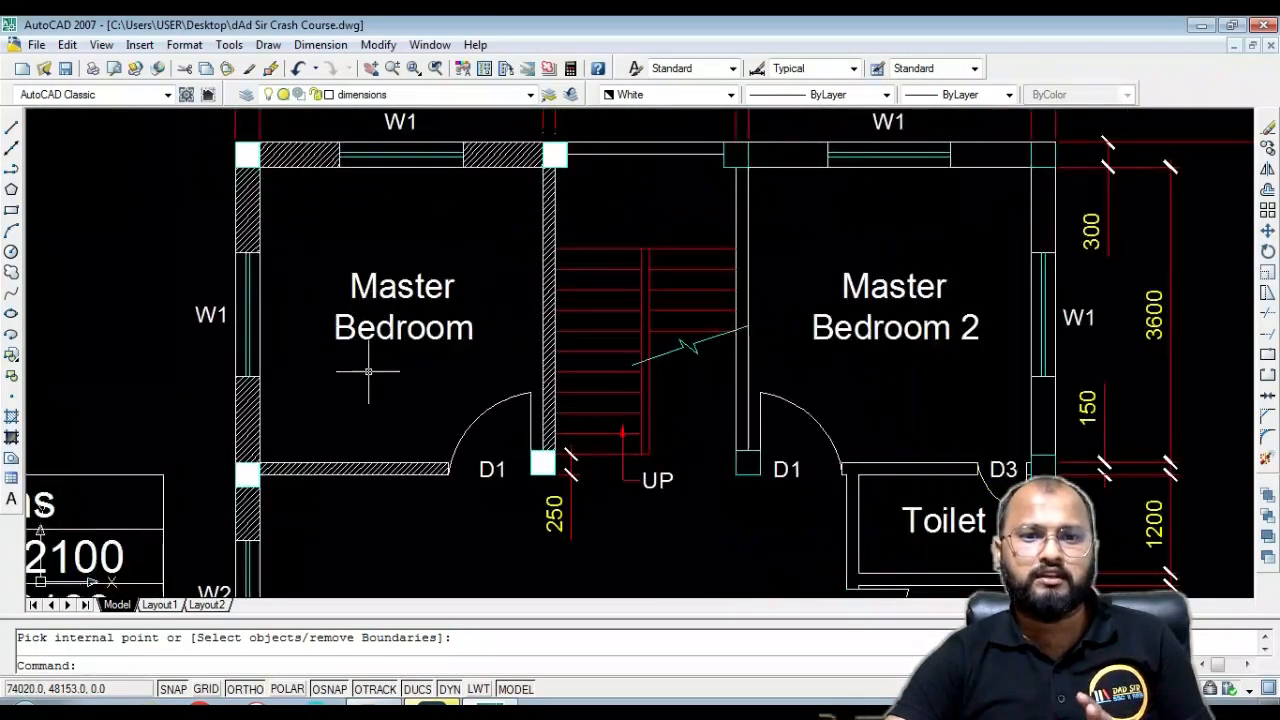
middle_drag(366, 370, 388, 392)
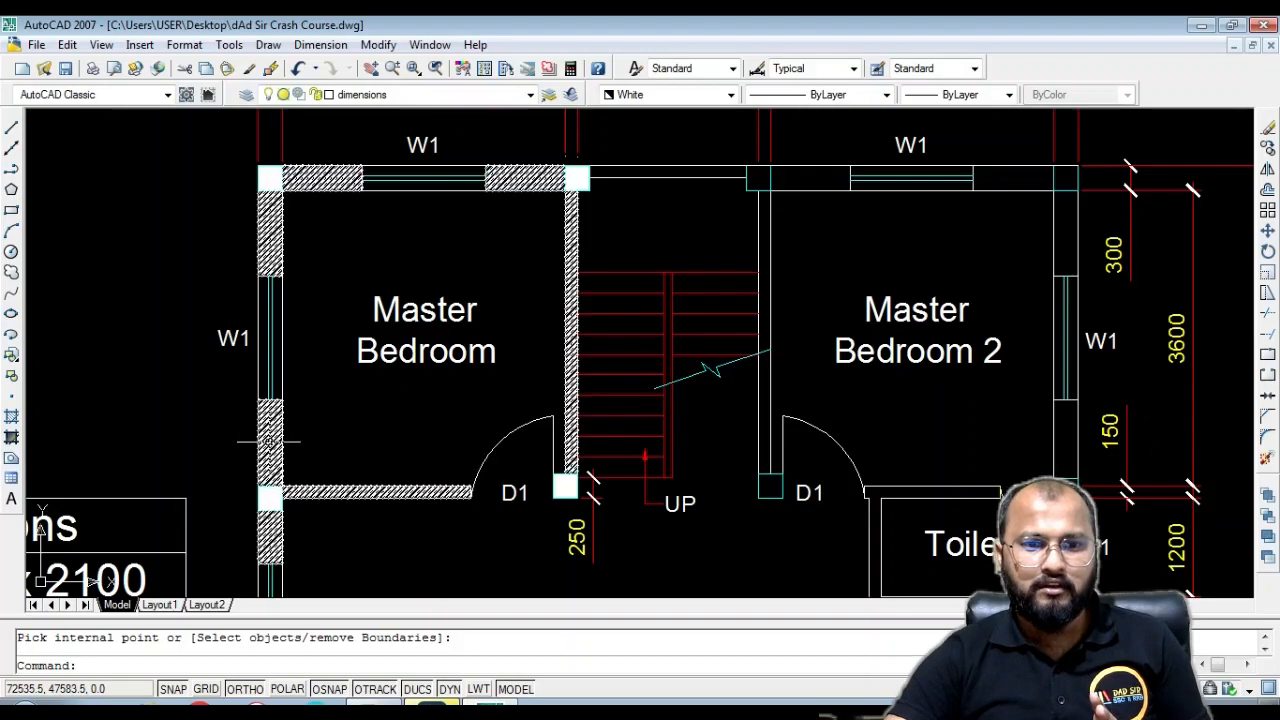
scroll(336, 265, down, 2)
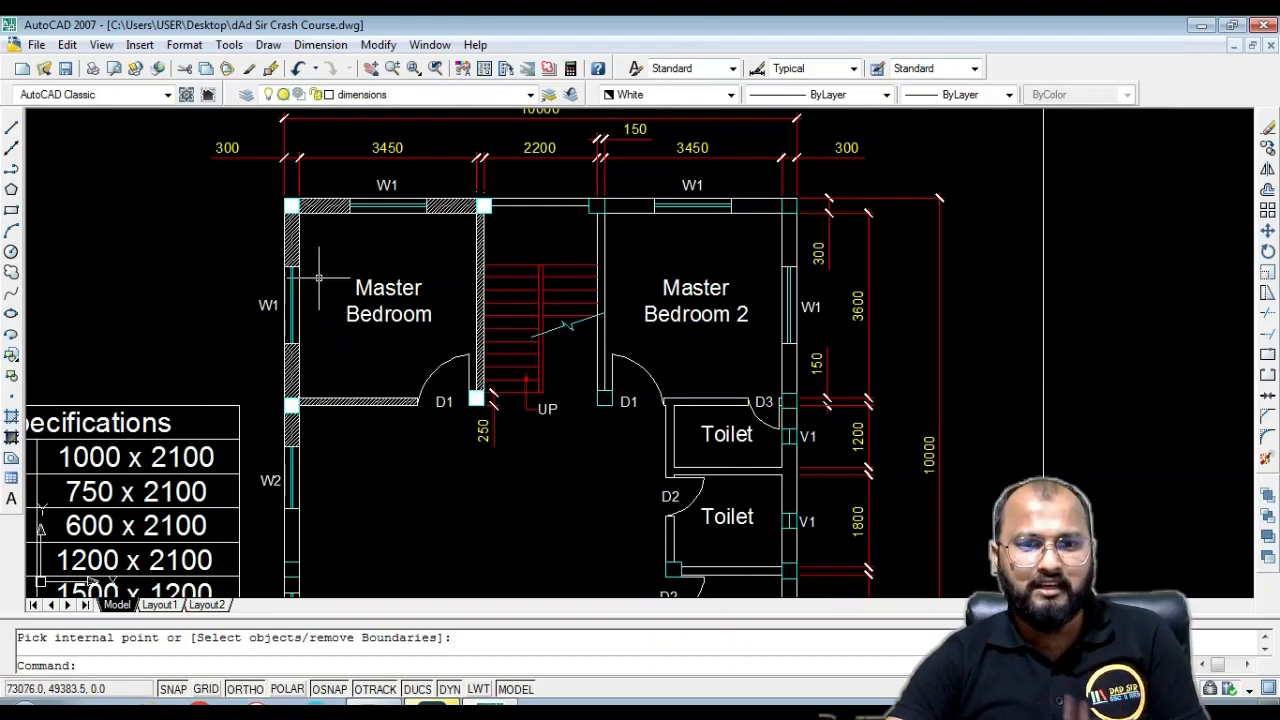
scroll(304, 215, up, 5)
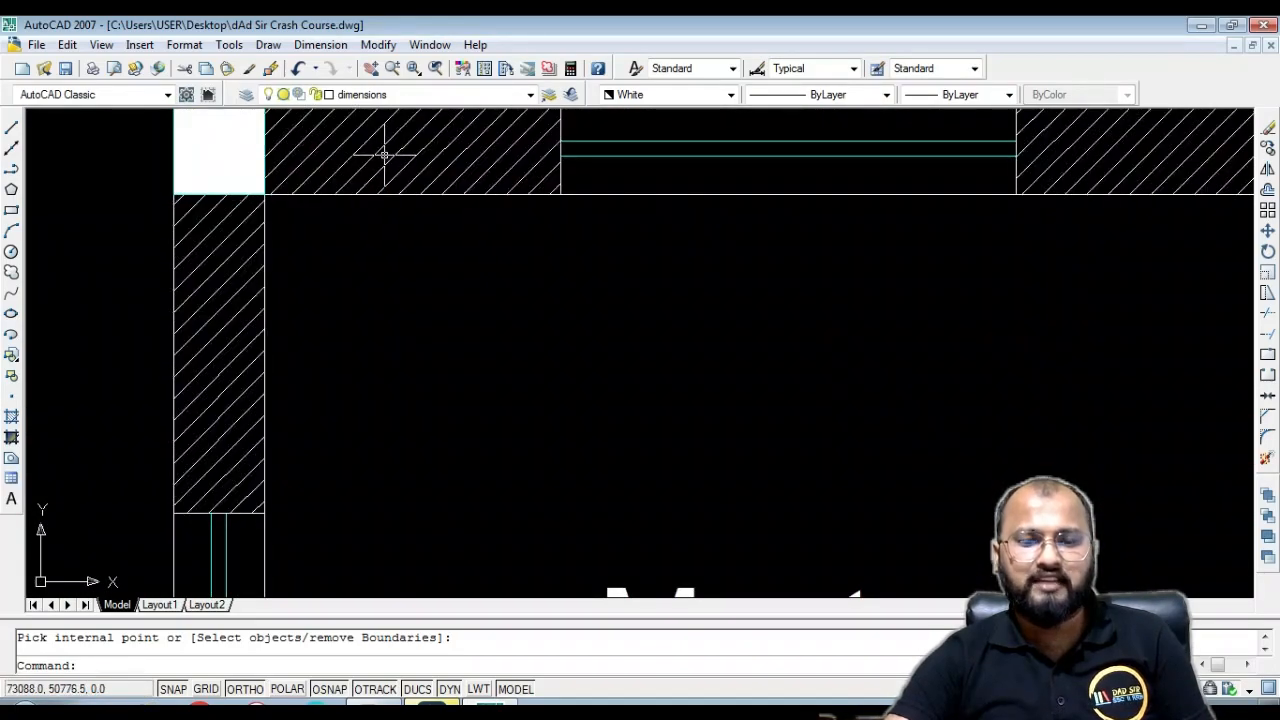
scroll(380, 163, down, 2)
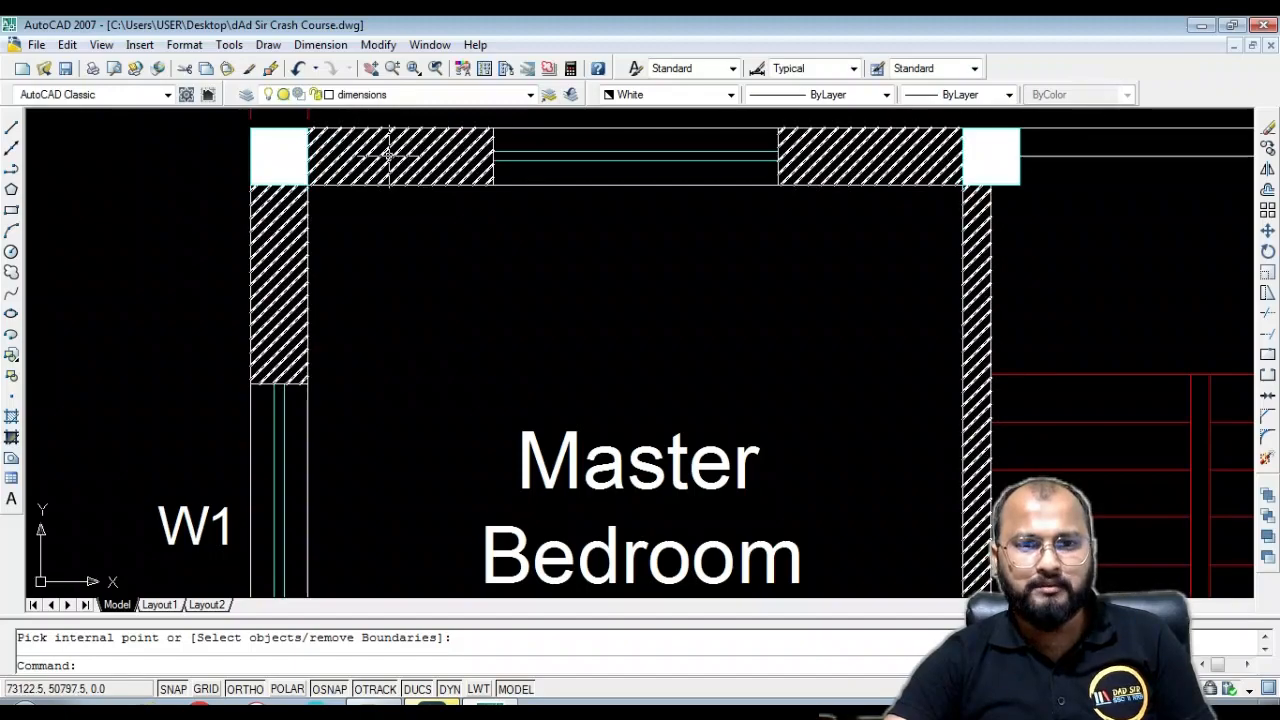
Erase the Master Bedroom's ANSI31 wall hatch and undo the erase
click(389, 156)
scroll(389, 156, down, 4)
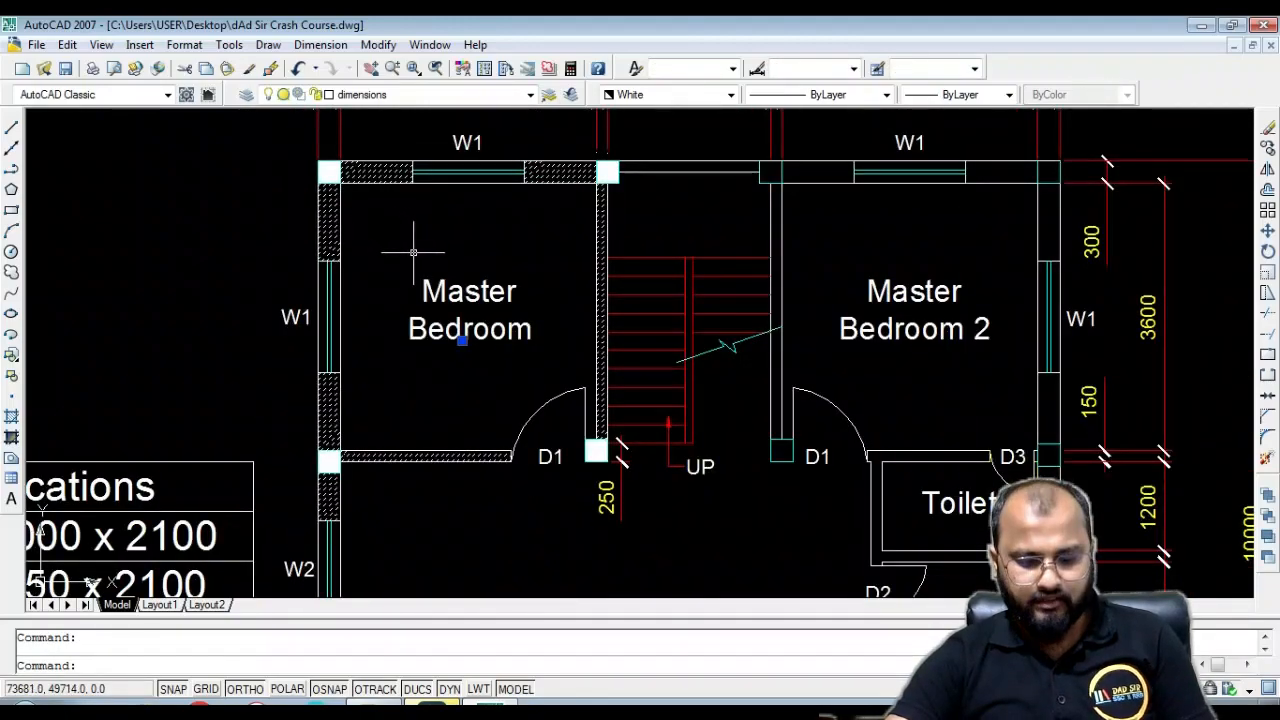
key(Delete)
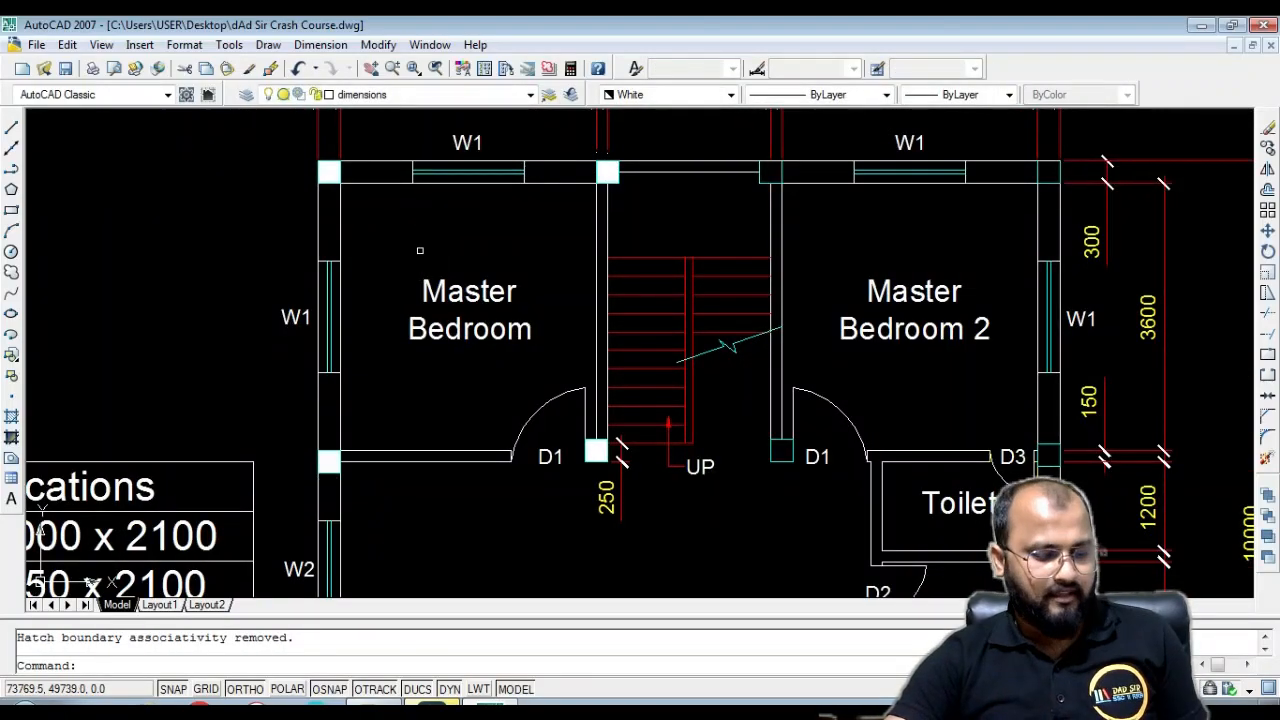
key(ctrl+z)
scroll(426, 201, down, 2)
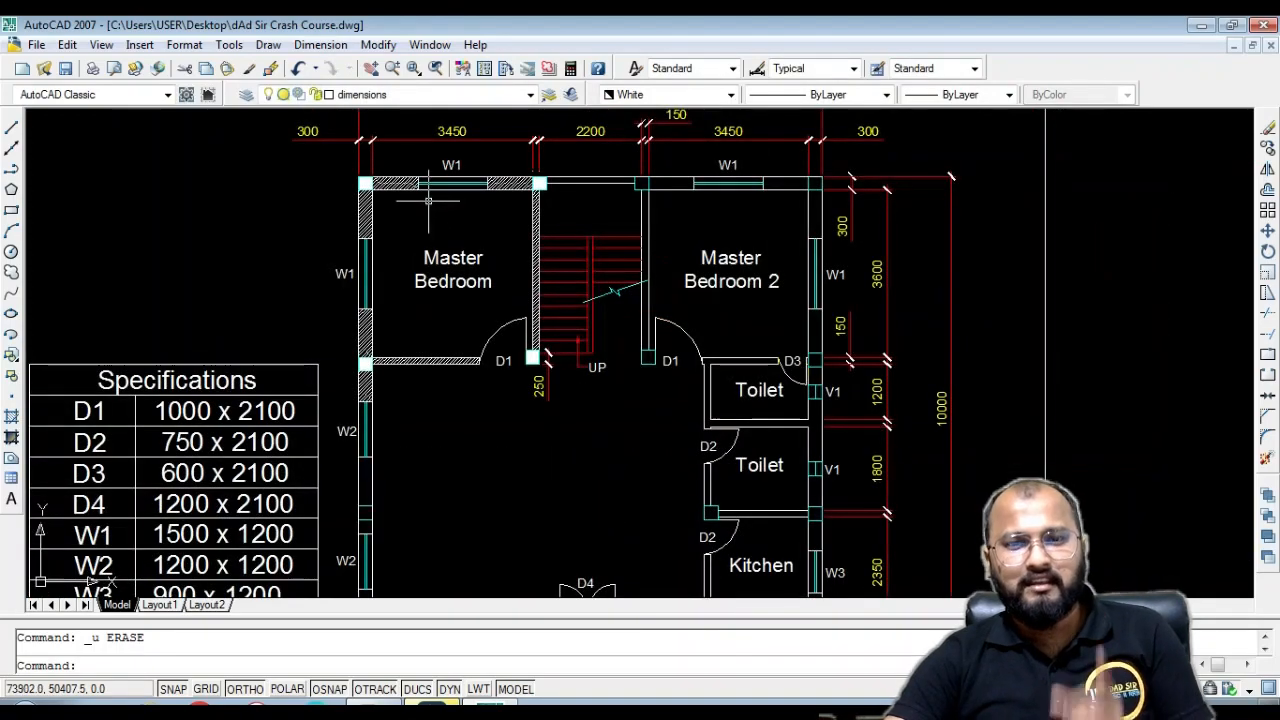
click(268, 44)
click(331, 440)
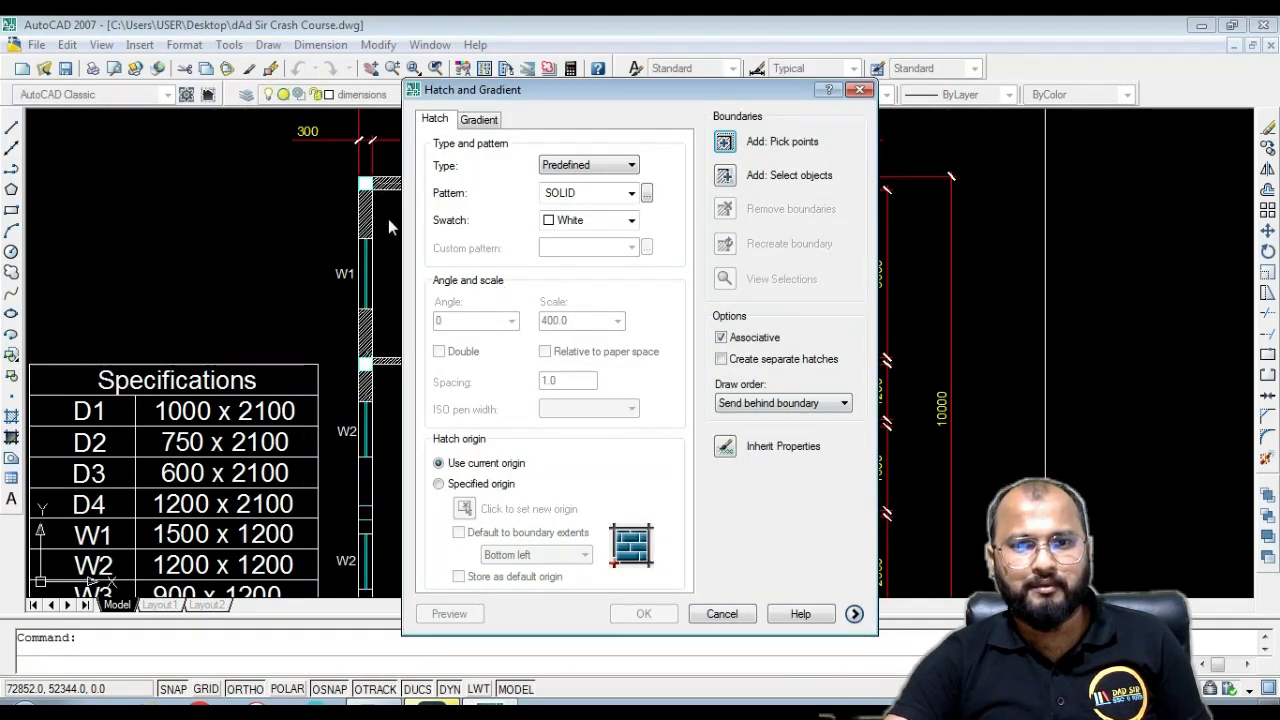
click(864, 92)
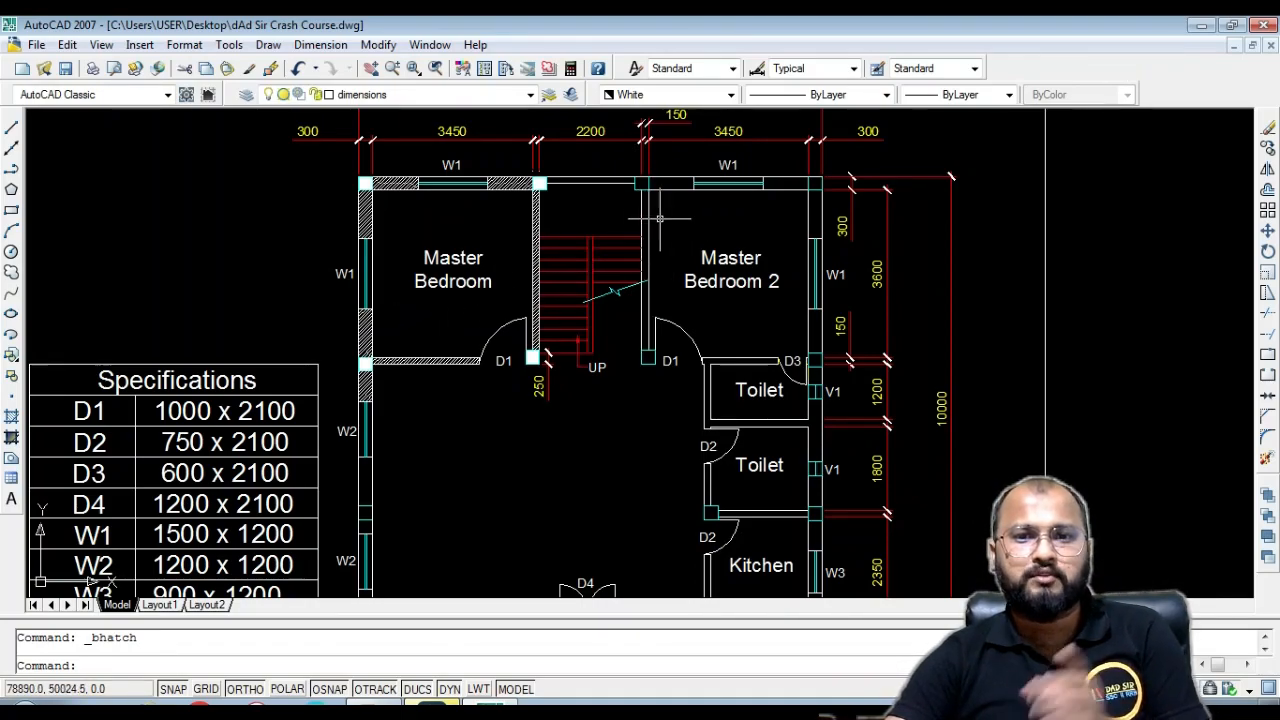
Start a new hatch with the ANSI31 pattern at scale 400, using picked internal points around the staircase
middle_drag(673, 233, 533, 263)
text(h)
key(Return)
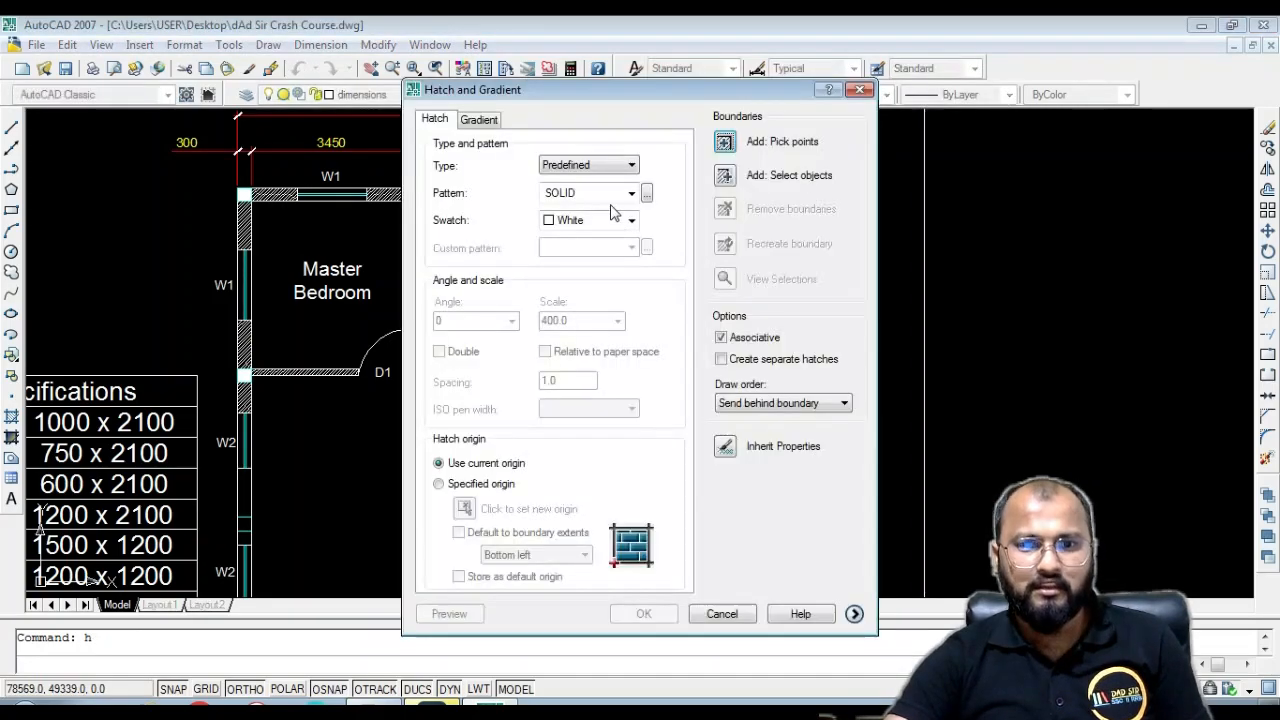
click(647, 195)
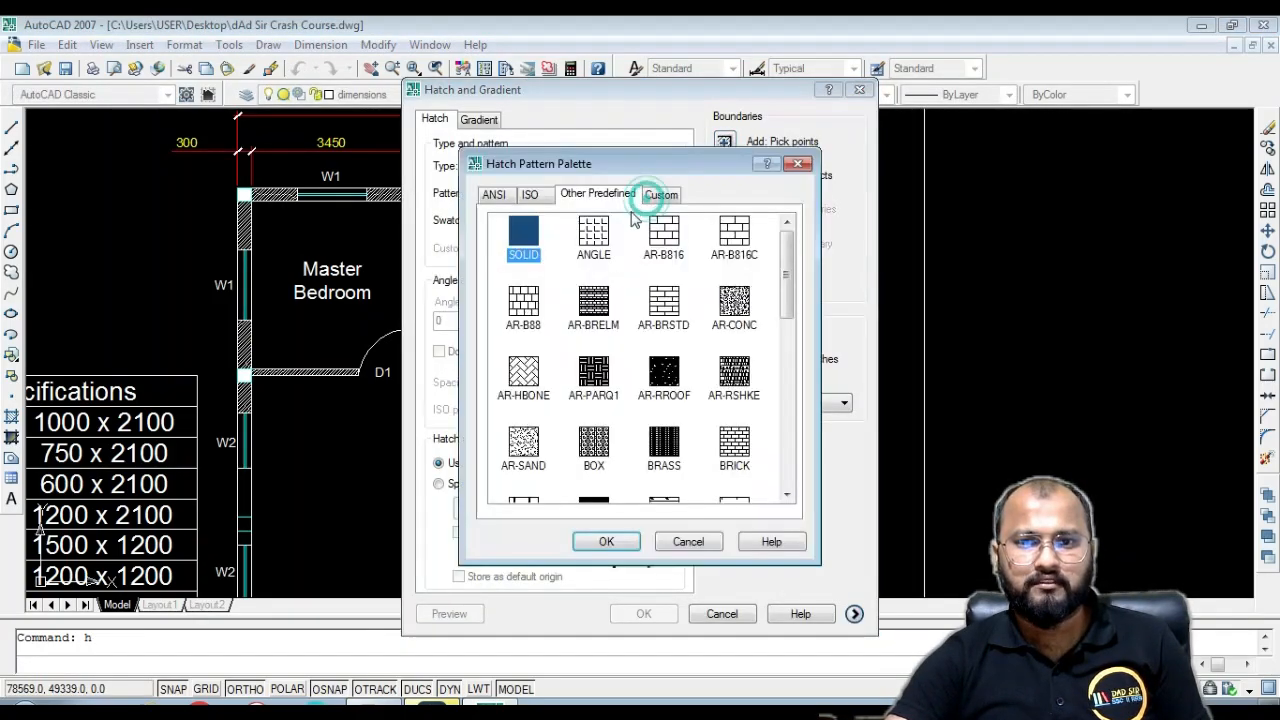
click(500, 197)
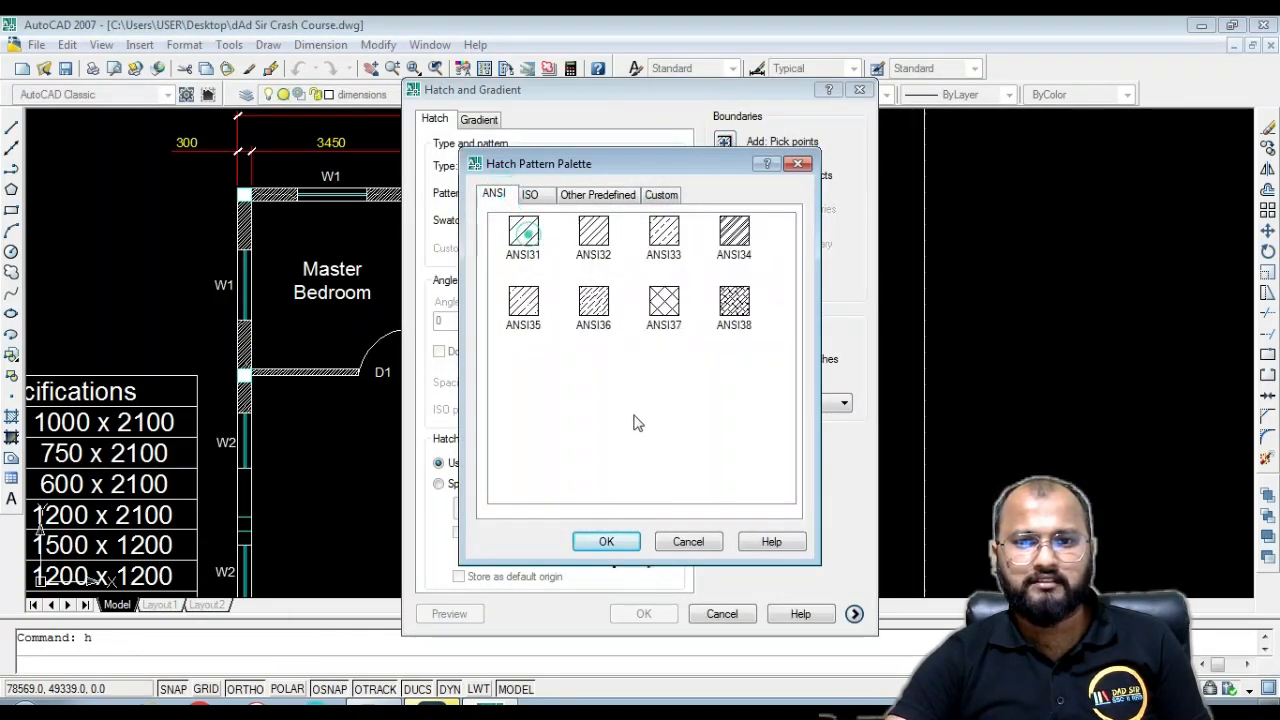
double_click(527, 240)
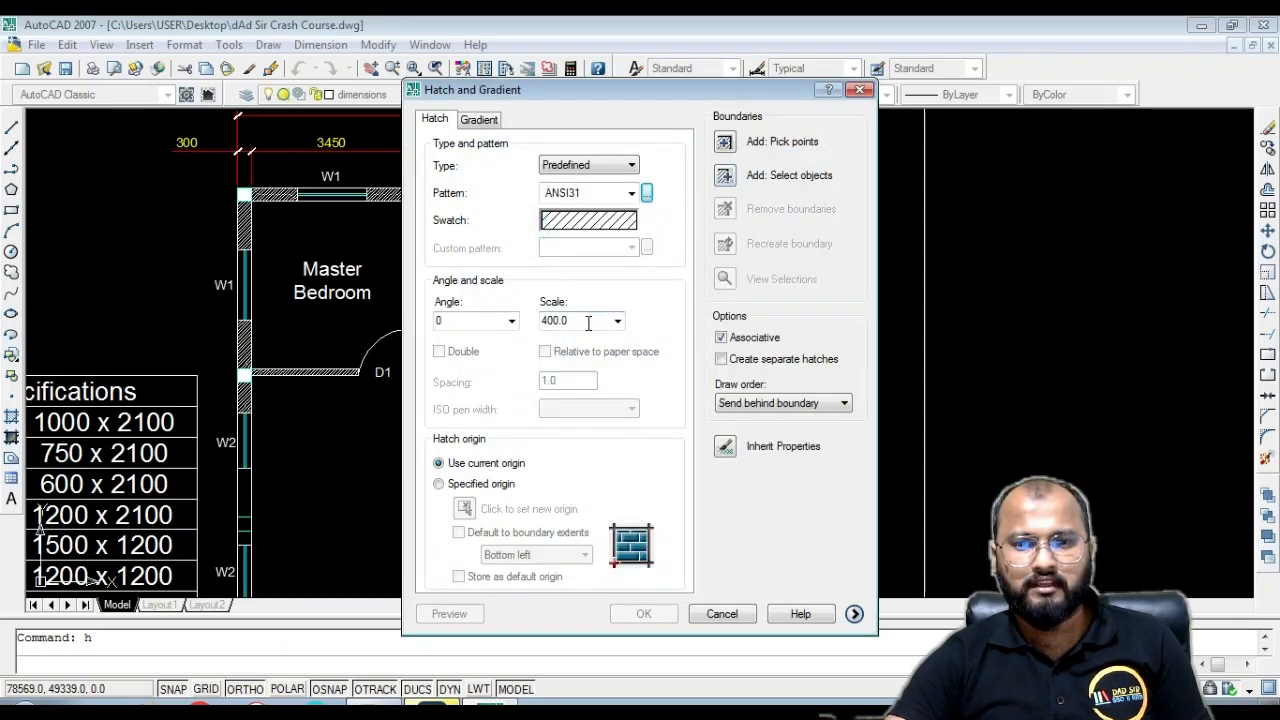
click(724, 143)
Pick the staircase's outer wall and the wall between the staircase and Master Bedroom 2, and apply the ANSI31 hatch
scroll(560, 200, up, 5)
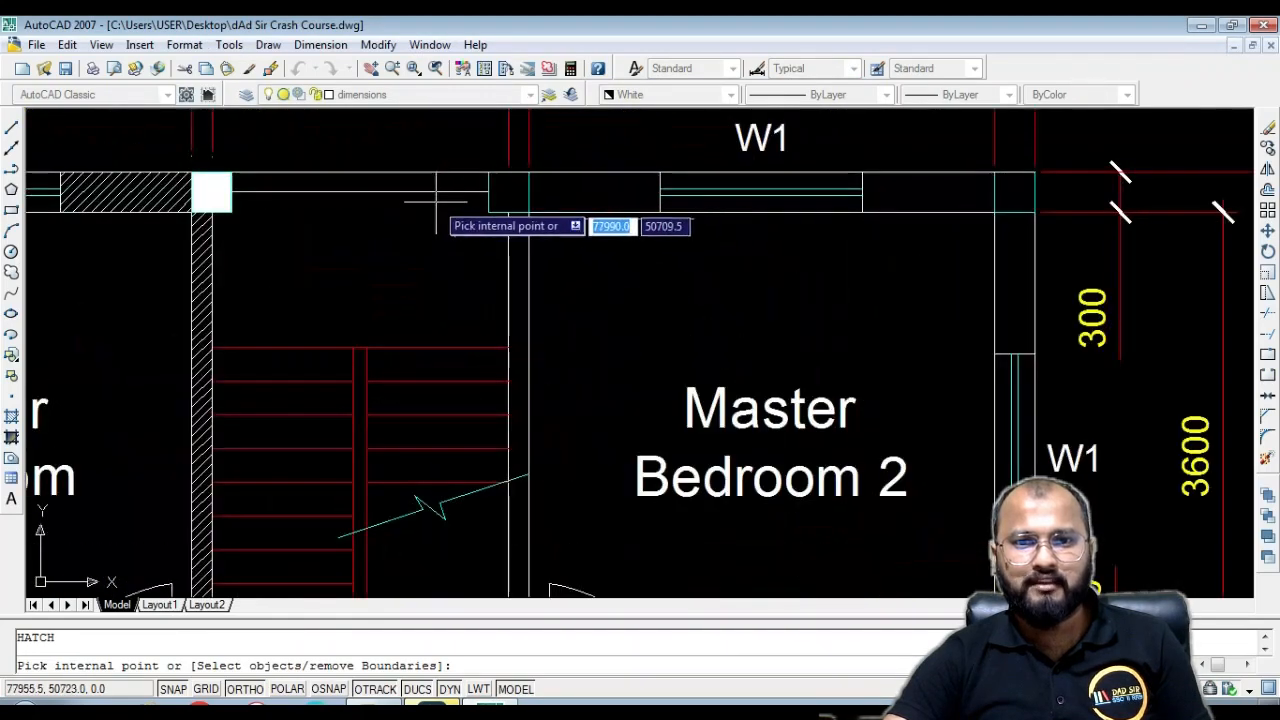
click(418, 183)
scroll(540, 290, down, 5)
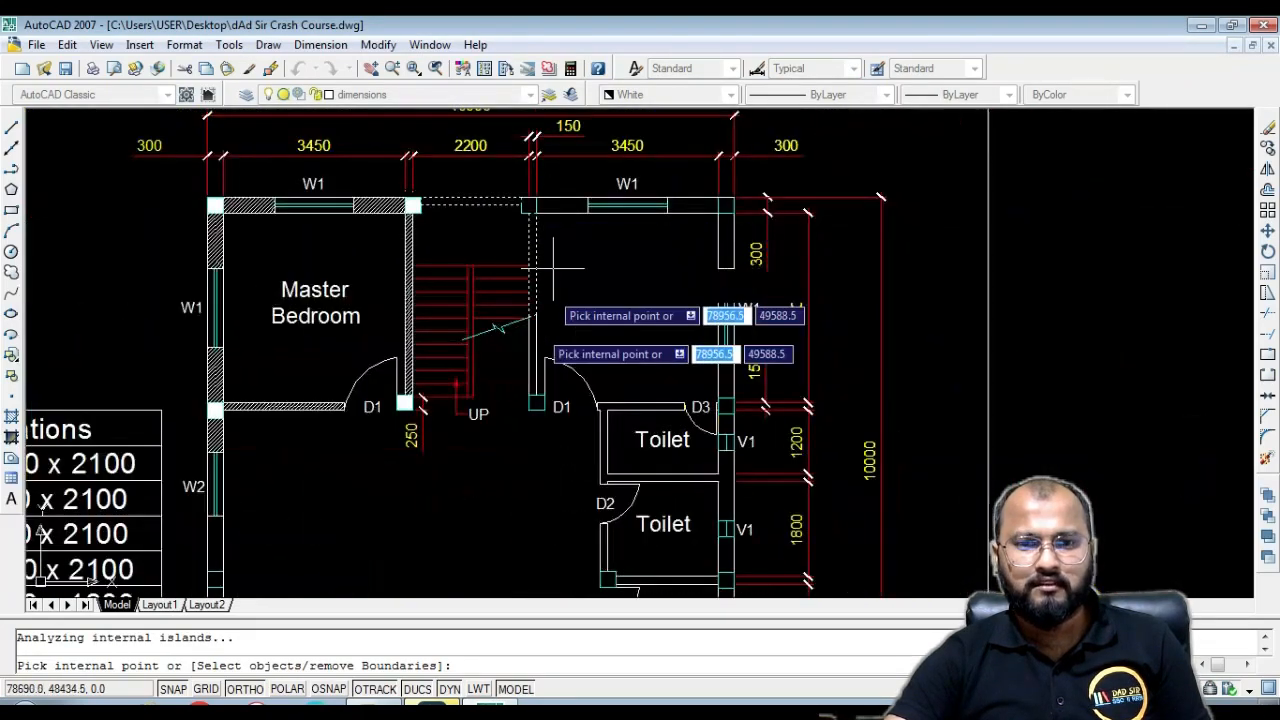
scroll(517, 366, up, 5)
click(526, 367)
scroll(463, 377, down, 2)
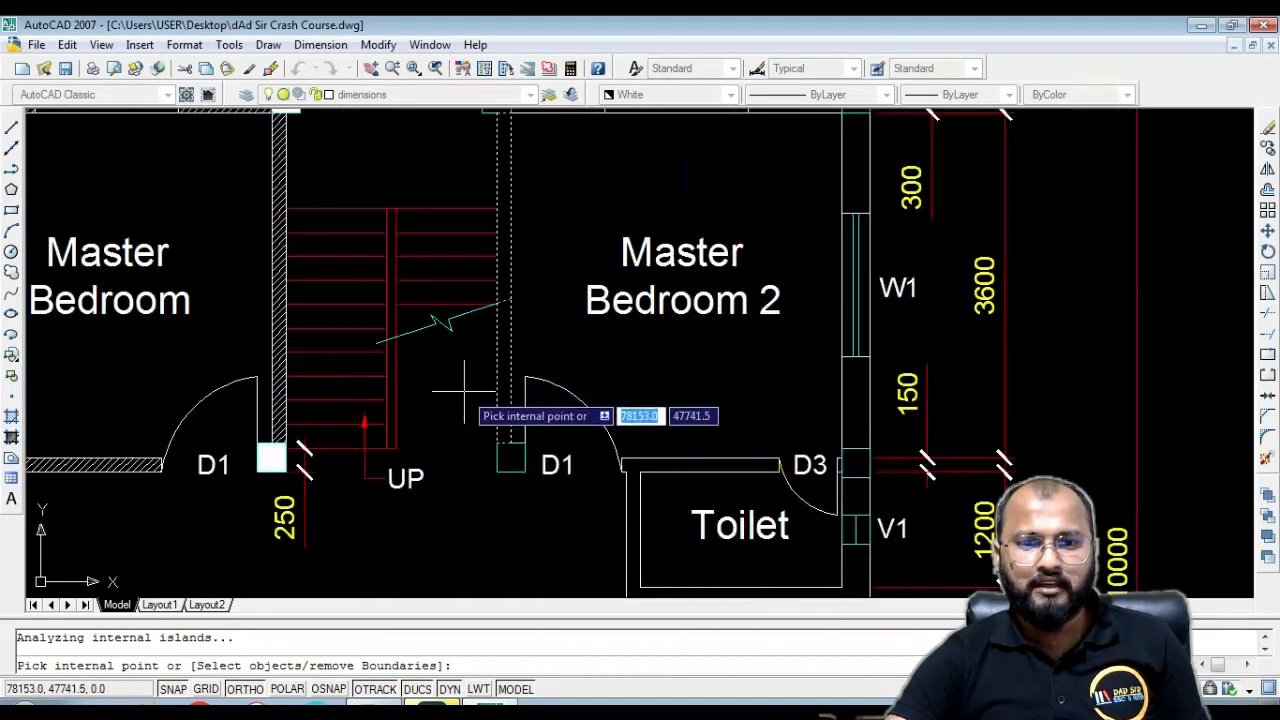
key(Return)
key(Return)
Start another ANSI31 hatch at scale 400 and pick the Master Bedroom 2 wall segments between the staircase column and the side W1 window
text(h)
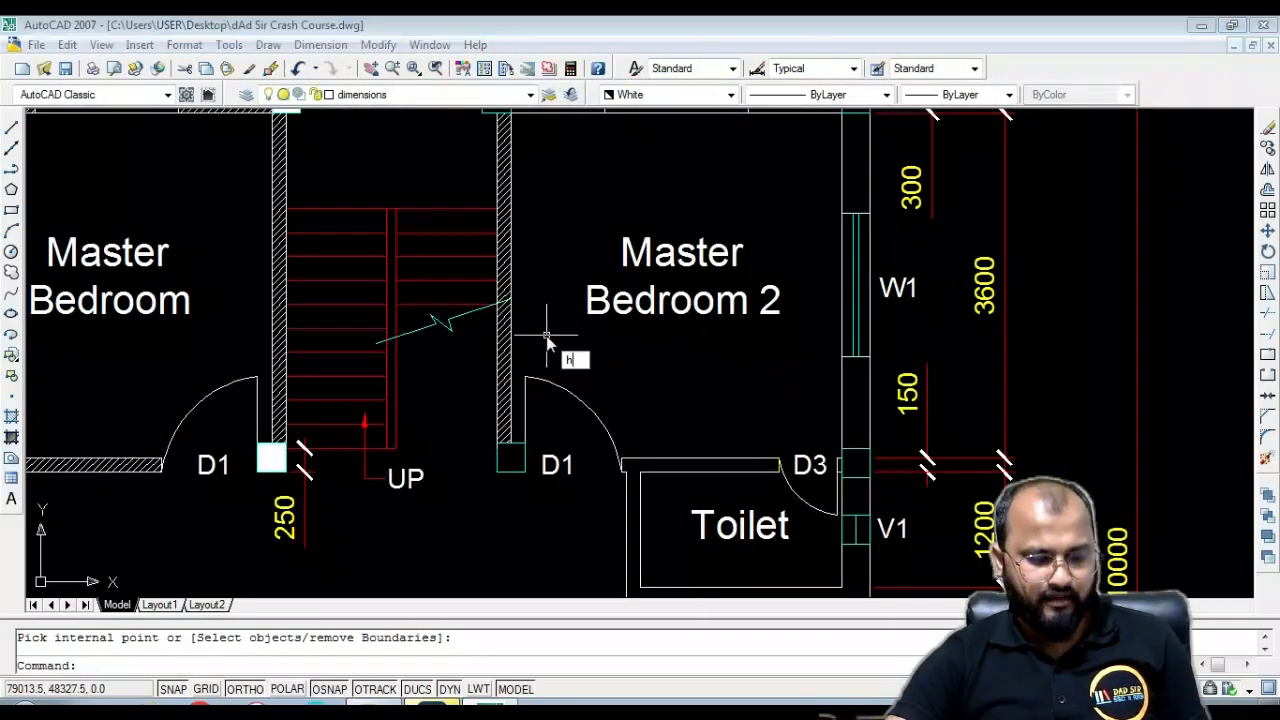
key(Return)
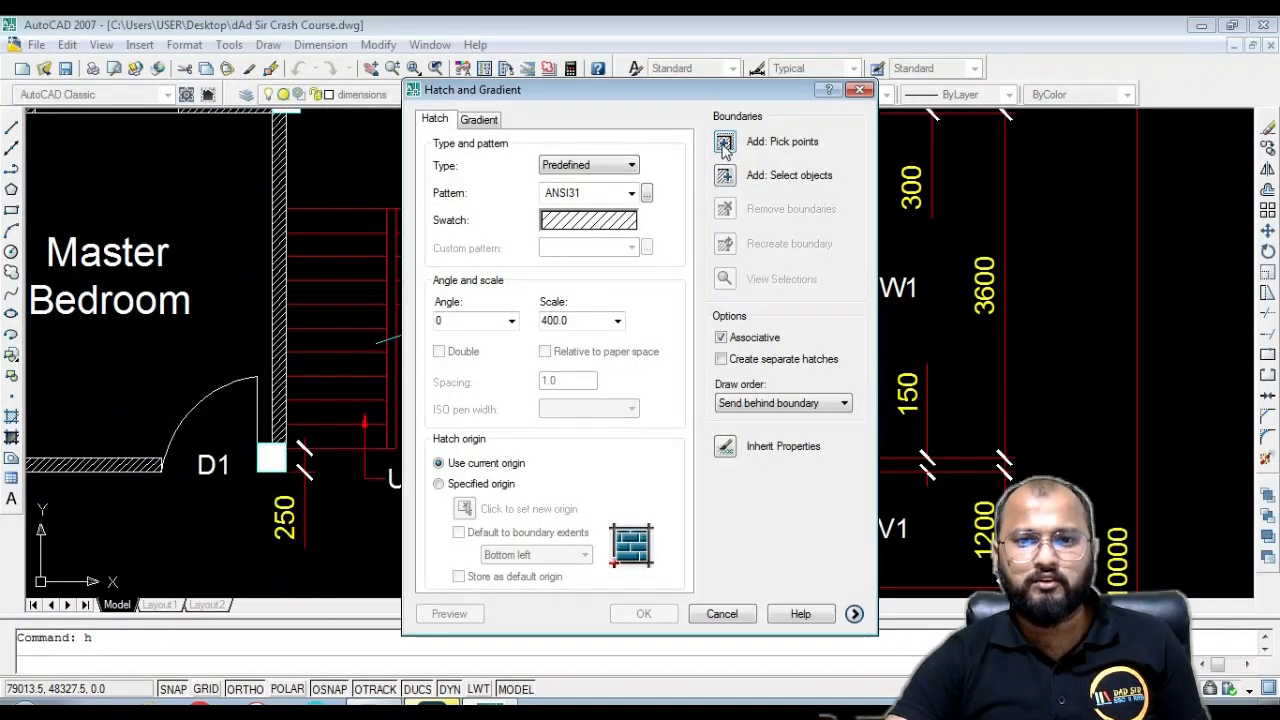
click(724, 146)
scroll(586, 309, down, 3)
scroll(629, 251, up, 4)
click(546, 215)
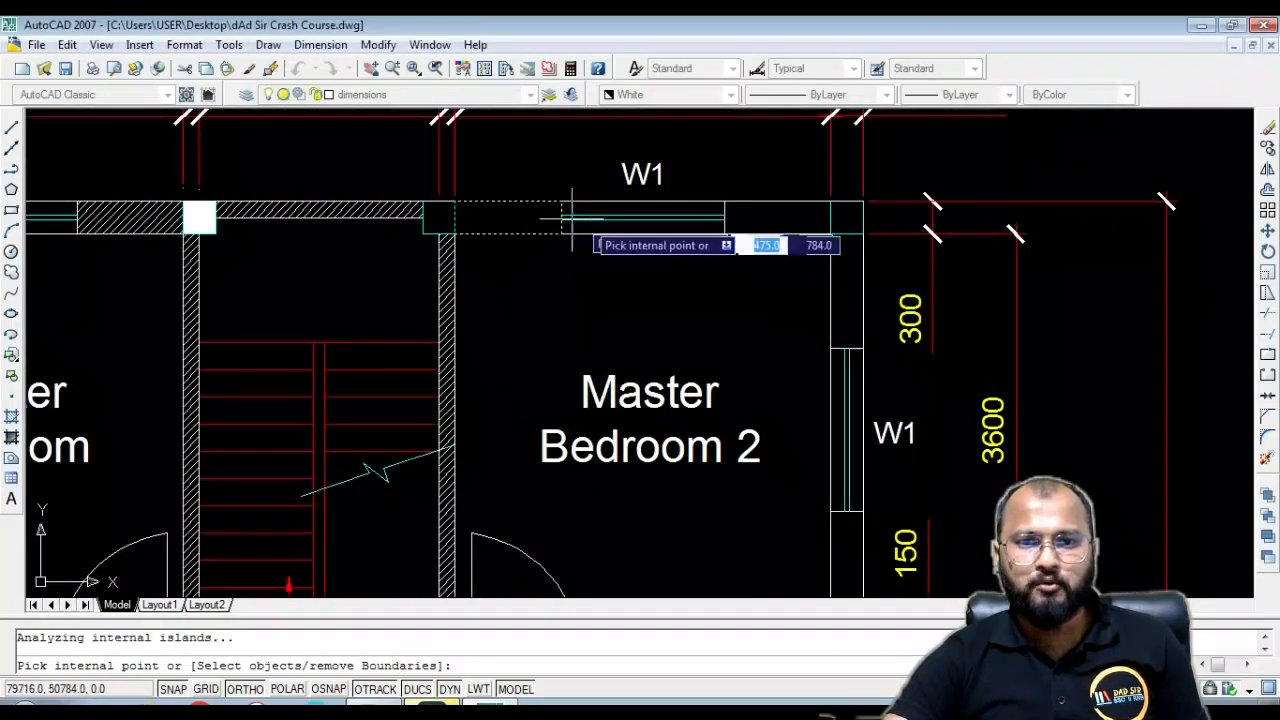
click(756, 219)
click(849, 281)
Pick the outer wall segments from Master Bedroom 2's side W1 window down to the kitchen, plus the toilet partition walls, for the hatch
middle_drag(793, 296, 761, 210)
click(824, 478)
middle_drag(785, 443, 769, 346)
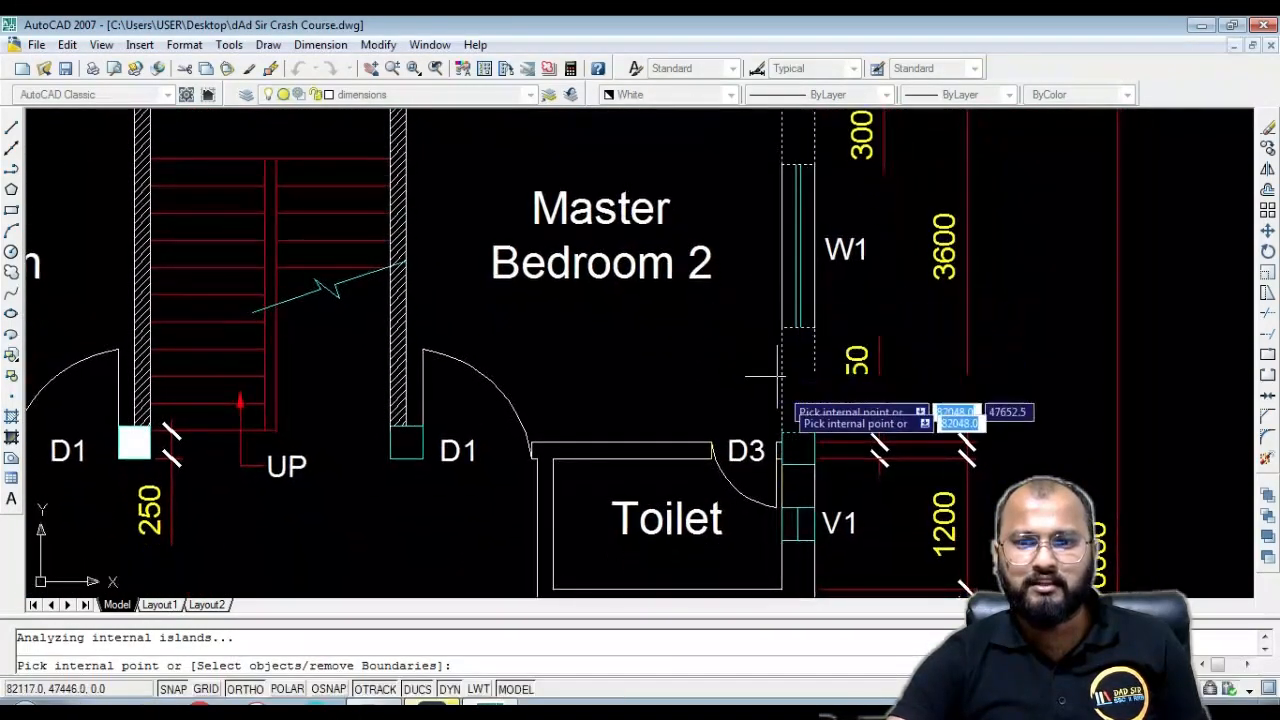
middle_drag(806, 491, 776, 312)
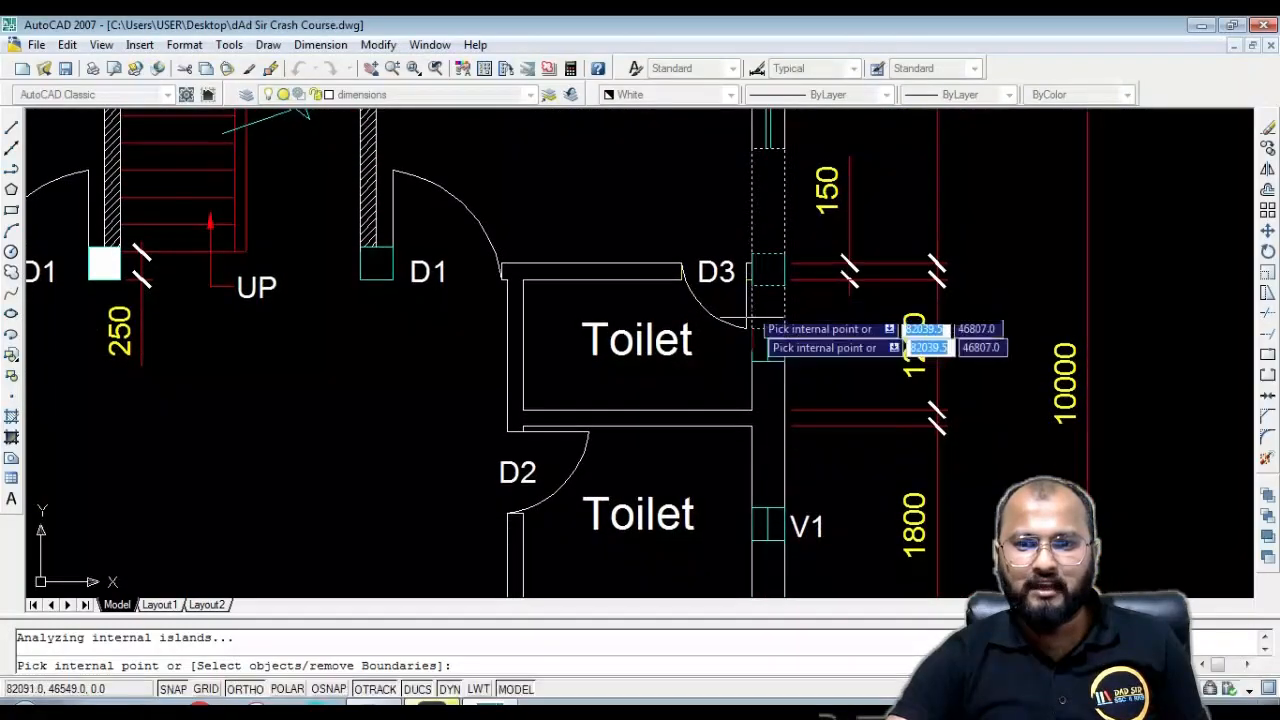
click(769, 410)
scroll(769, 410, down, 2)
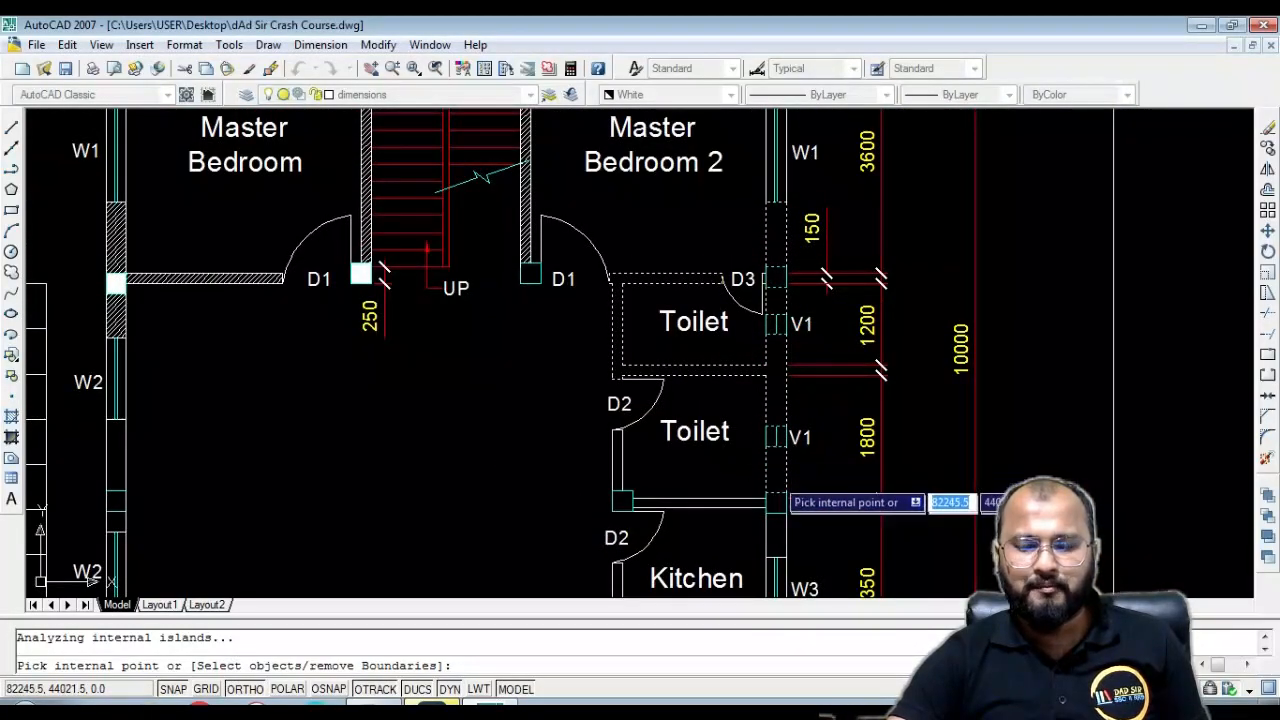
middle_drag(776, 487, 730, 375)
scroll(688, 380, up, 1)
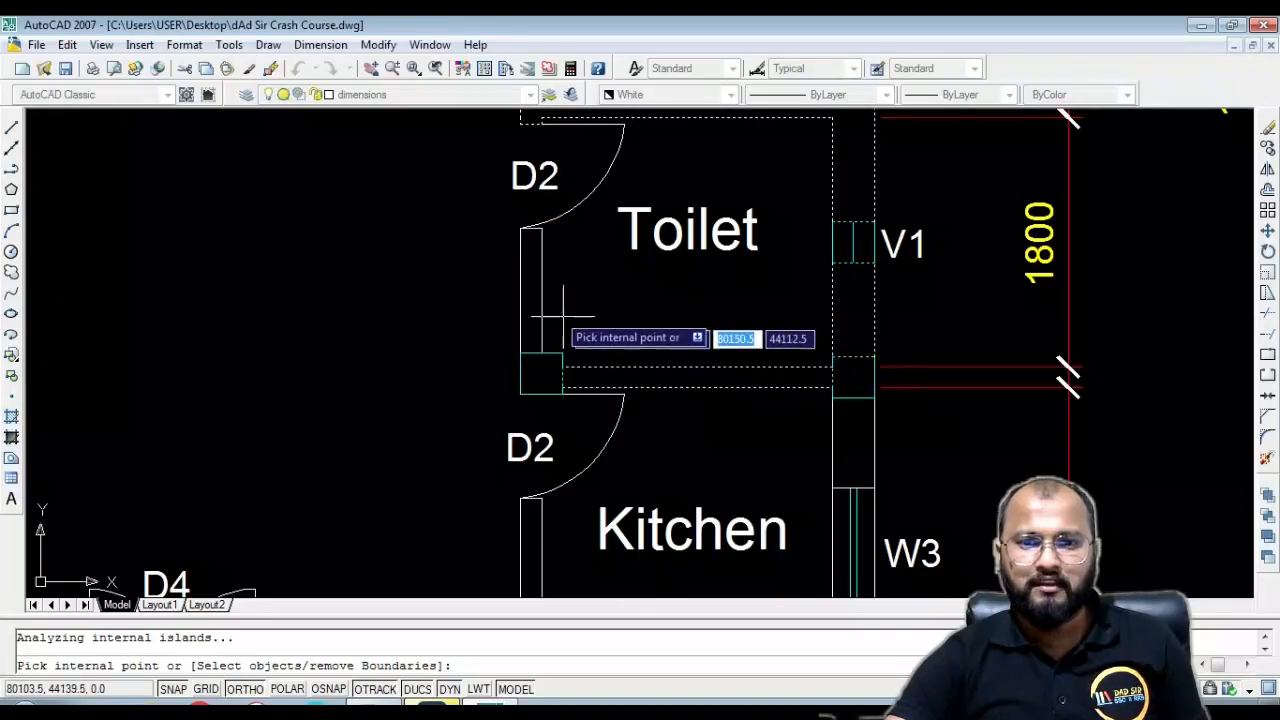
scroll(592, 232, down, 2)
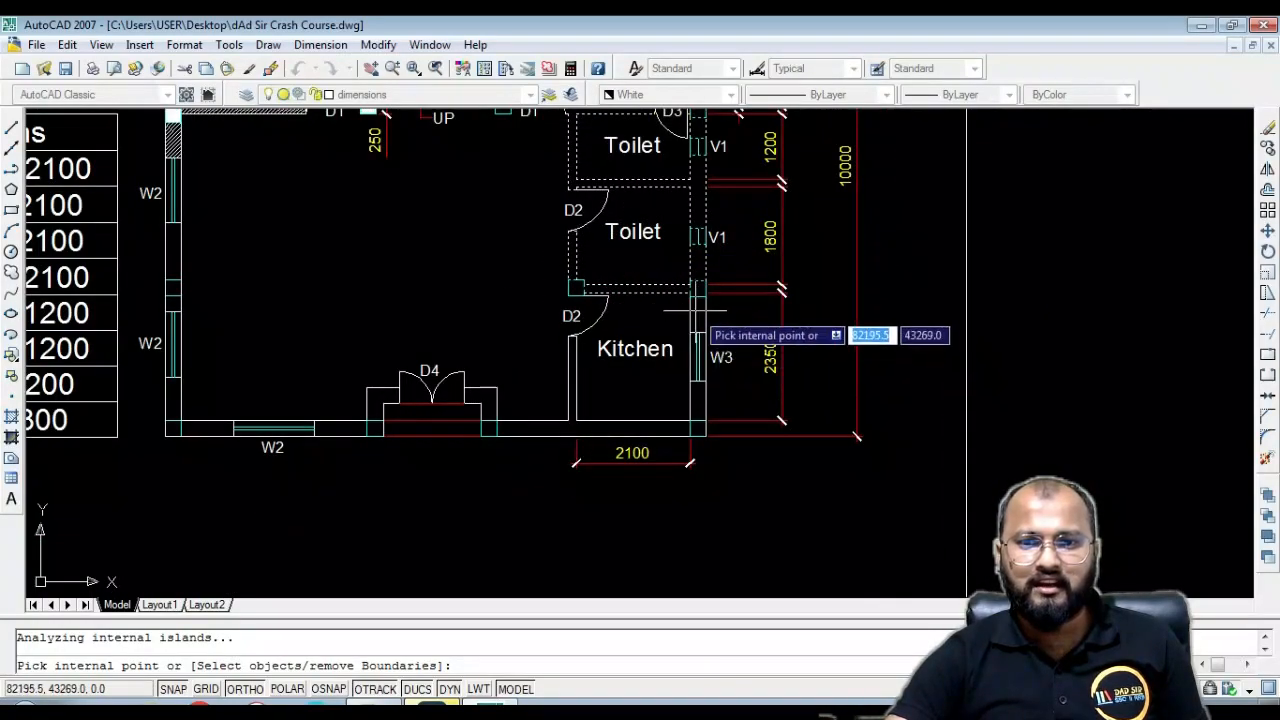
Try to add the outer wall below kitchen window W3 to the ANSI31 hatch, and cancel the hatch
click(699, 400)
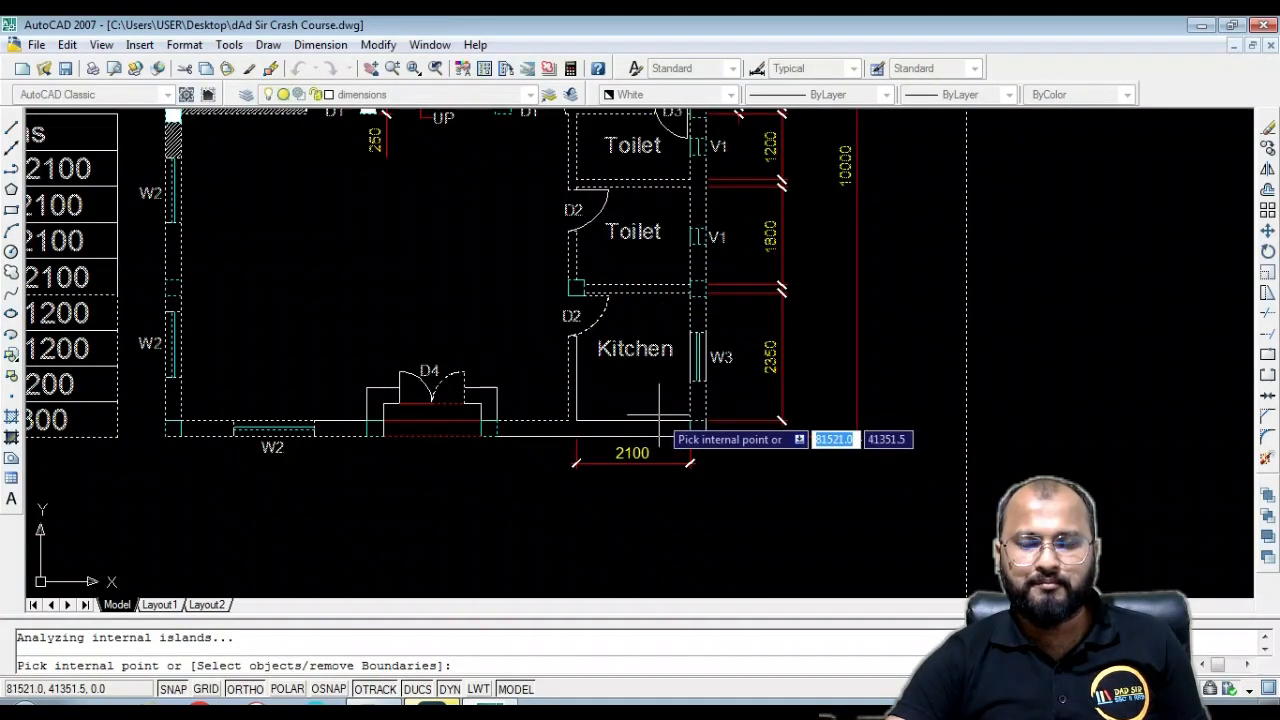
scroll(681, 411, up, 5)
scroll(669, 378, down, 5)
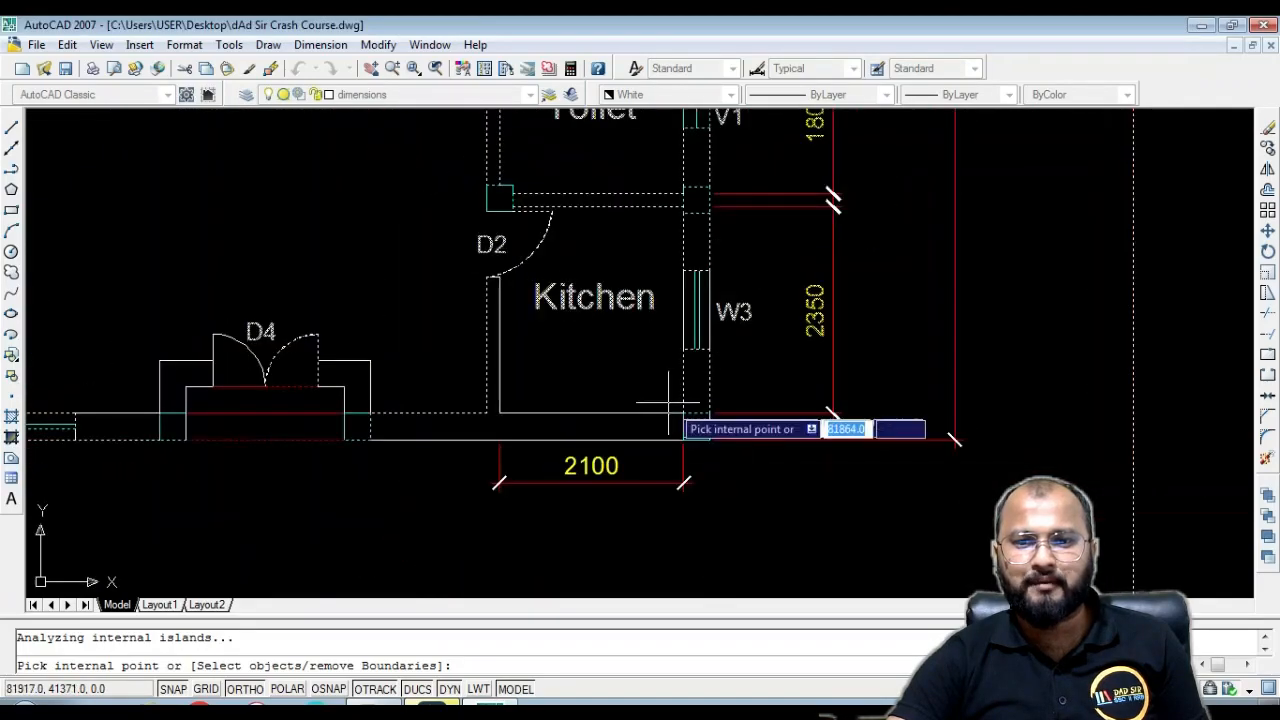
click(699, 387)
click(668, 385)
click(700, 390)
click(660, 388)
scroll(709, 395, up, 4)
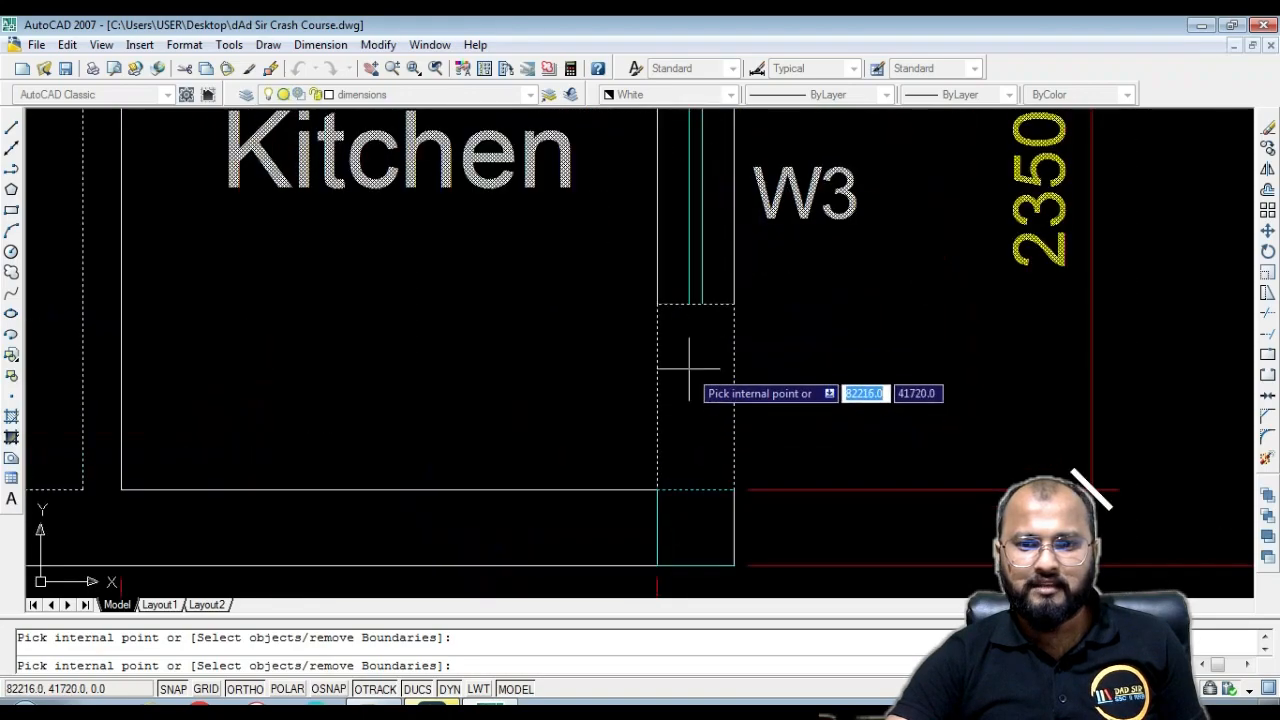
click(733, 371)
click(668, 382)
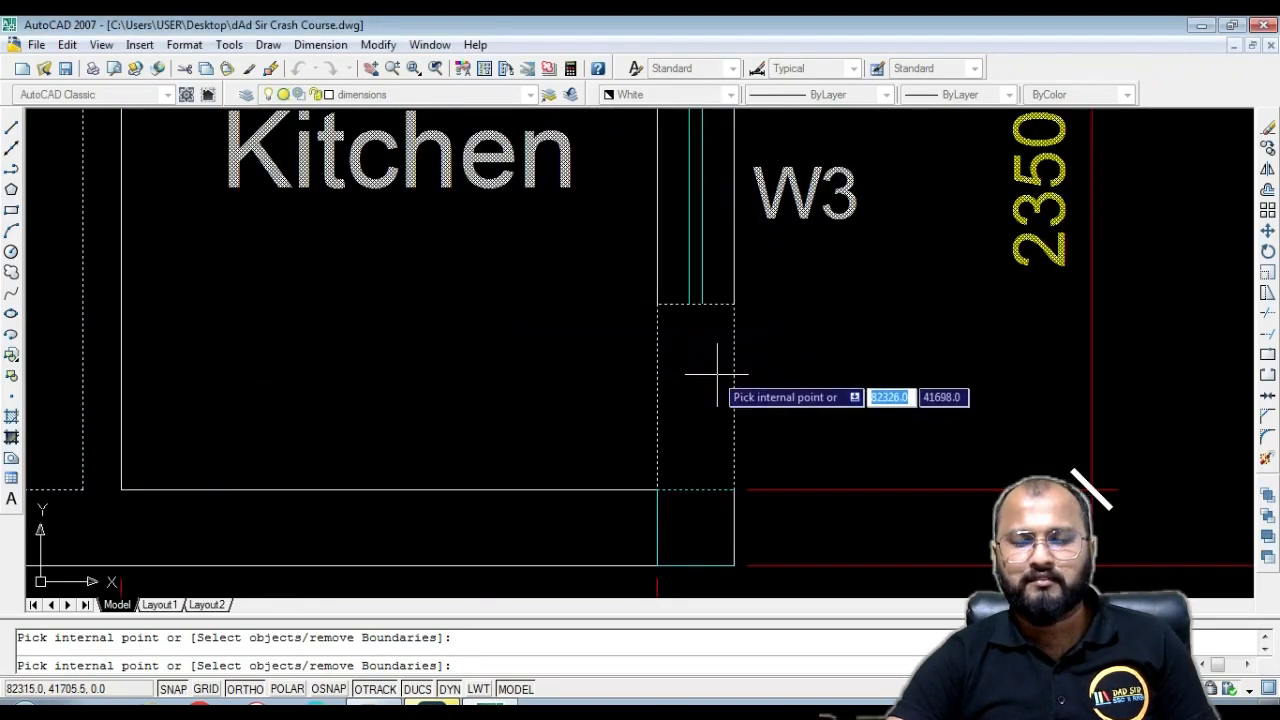
key(Escape)
key(Escape)
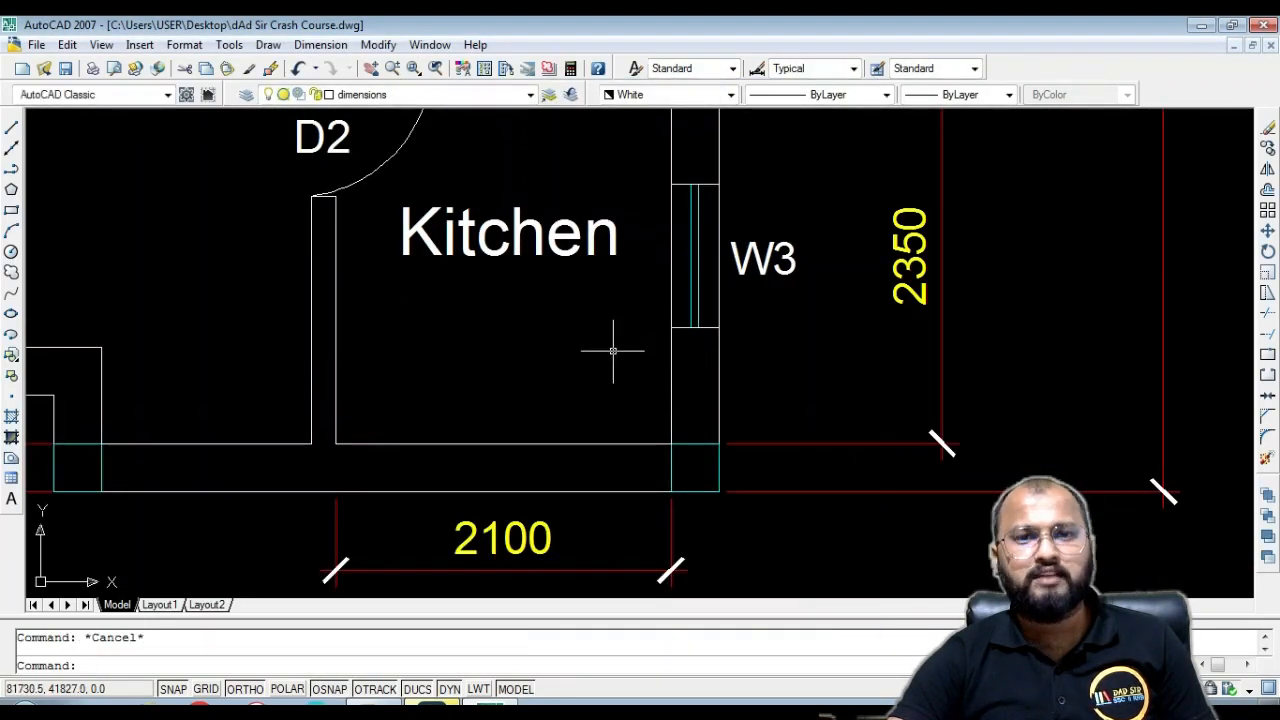
Examine the kitchen's corner column and the wall joints below window W3 for boundary problems
scroll(679, 387, down, 2)
scroll(682, 413, up, 9)
click(760, 420)
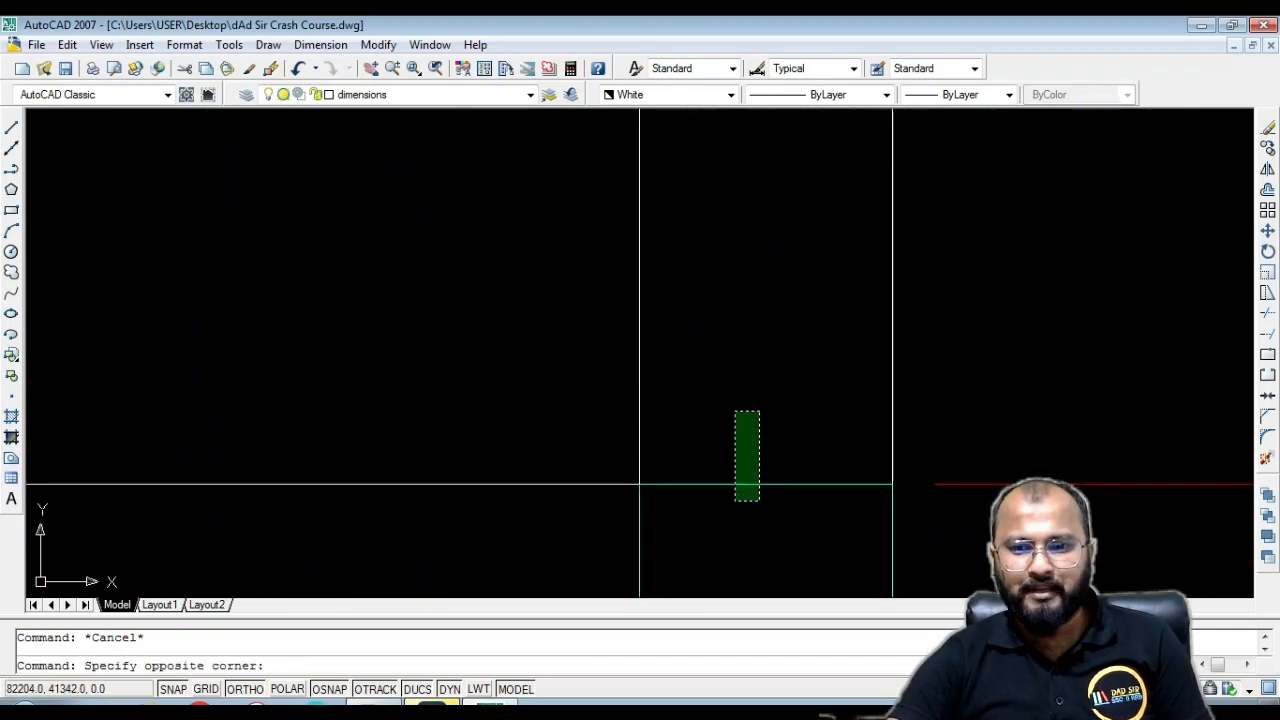
click(737, 502)
scroll(720, 275, down, 4)
scroll(723, 277, down, 4)
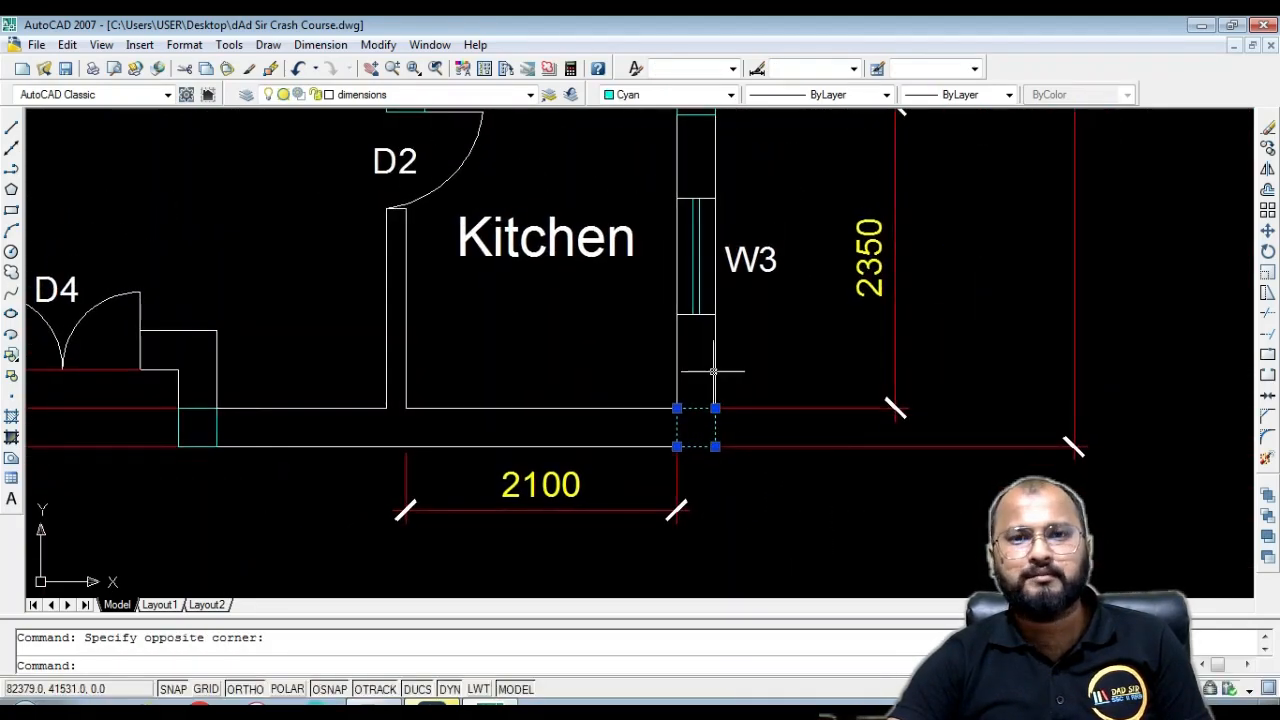
scroll(729, 371, up, 6)
scroll(650, 366, up, 9)
scroll(502, 344, down, 6)
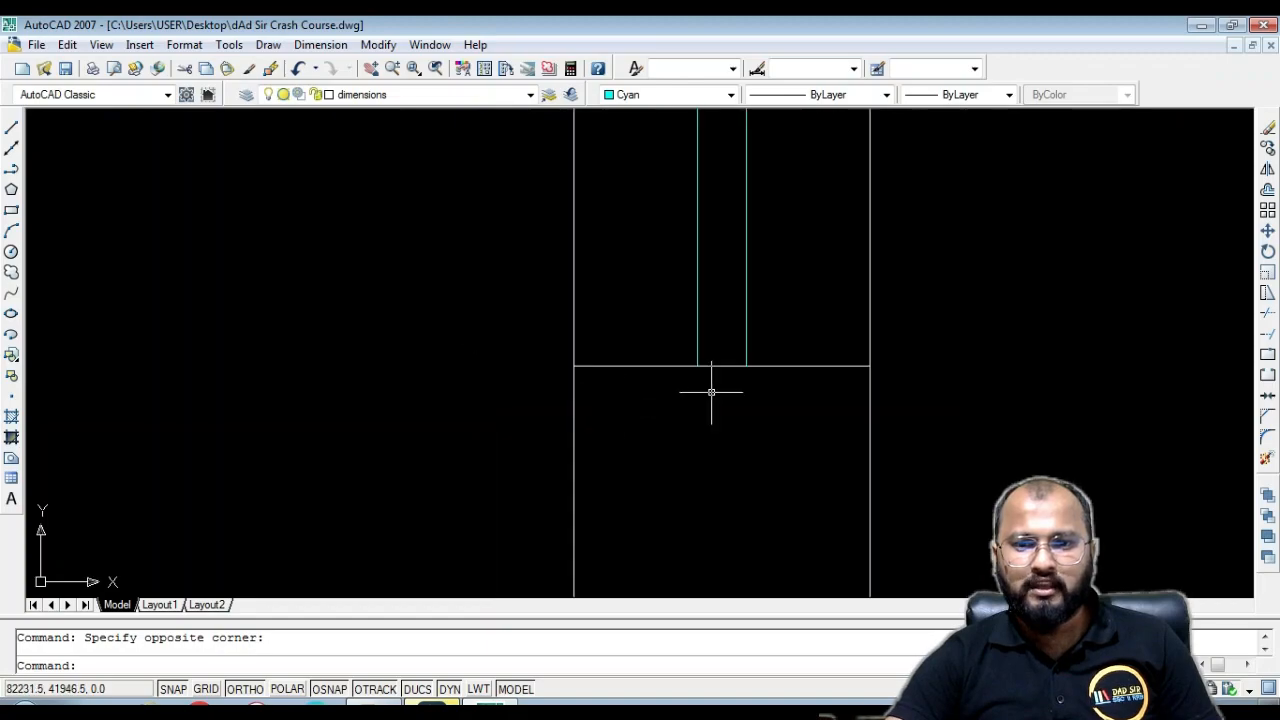
scroll(712, 391, down, 4)
scroll(770, 376, up, 3)
key(Escape)
Pull the outer end of the line beneath window W3 slightly short of the outer wall edge
scroll(790, 365, up, 5)
click(942, 436)
click(822, 374)
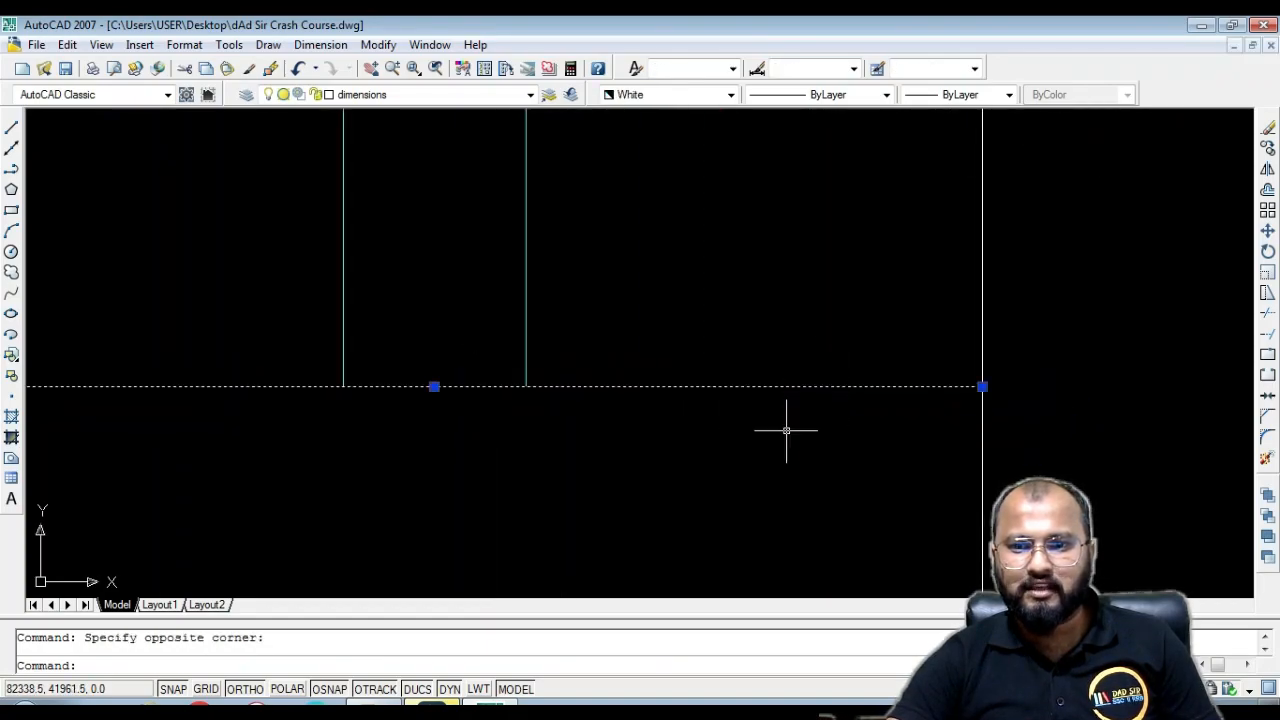
click(982, 386)
key(Escape)
Examine the joint between the line beneath window W3 and the outer wall, and the surrounding kitchen walls
scroll(898, 424, down, 2)
scroll(905, 390, up, 2)
scroll(895, 270, down, 5)
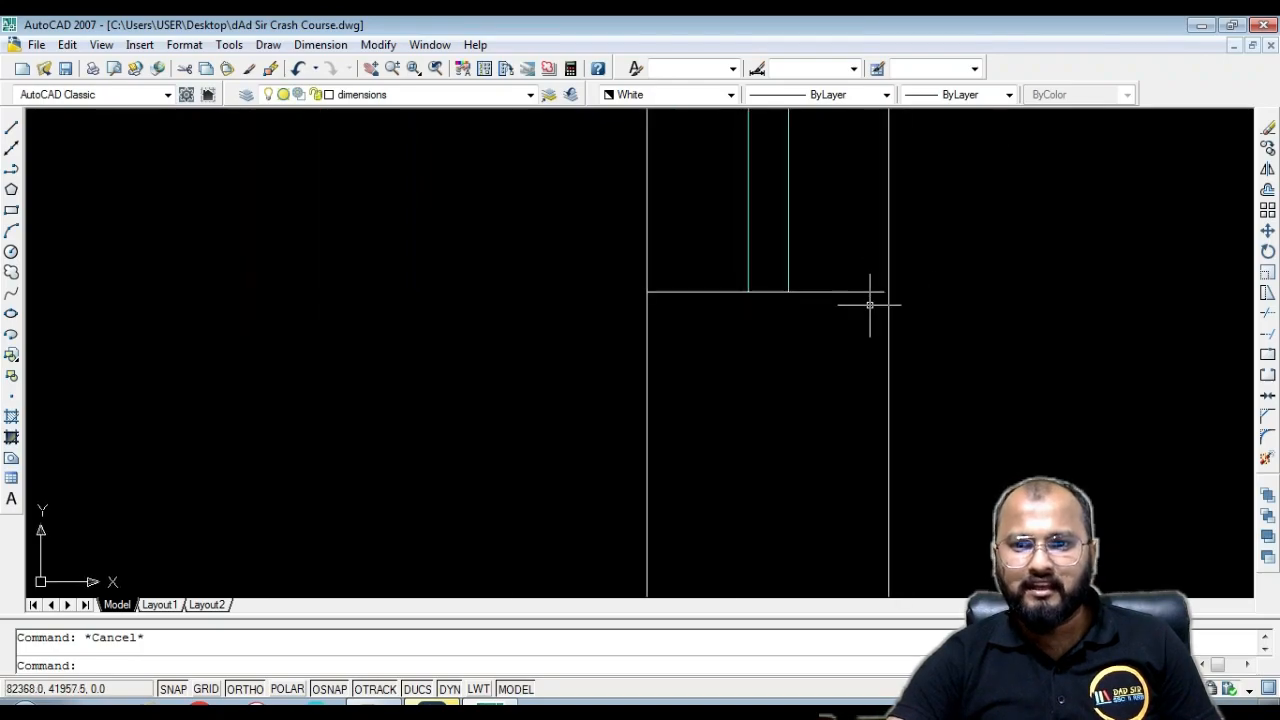
scroll(760, 331, down, 2)
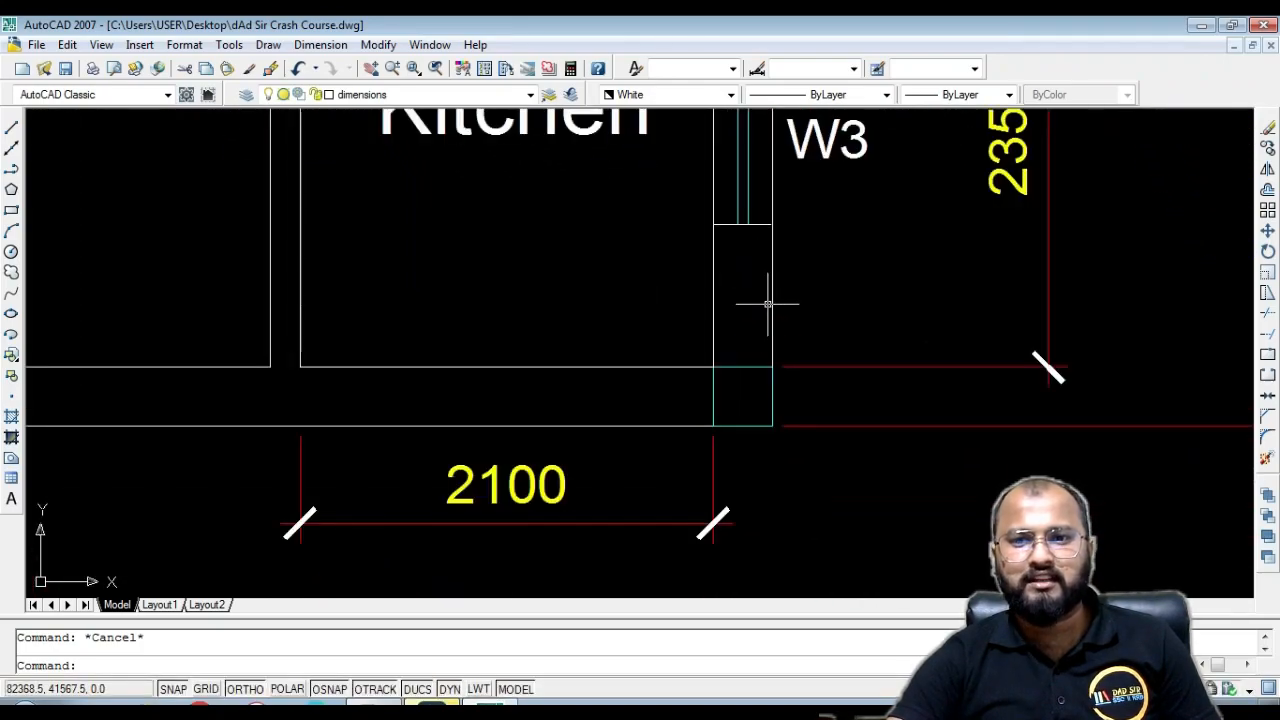
scroll(742, 245, up, 5)
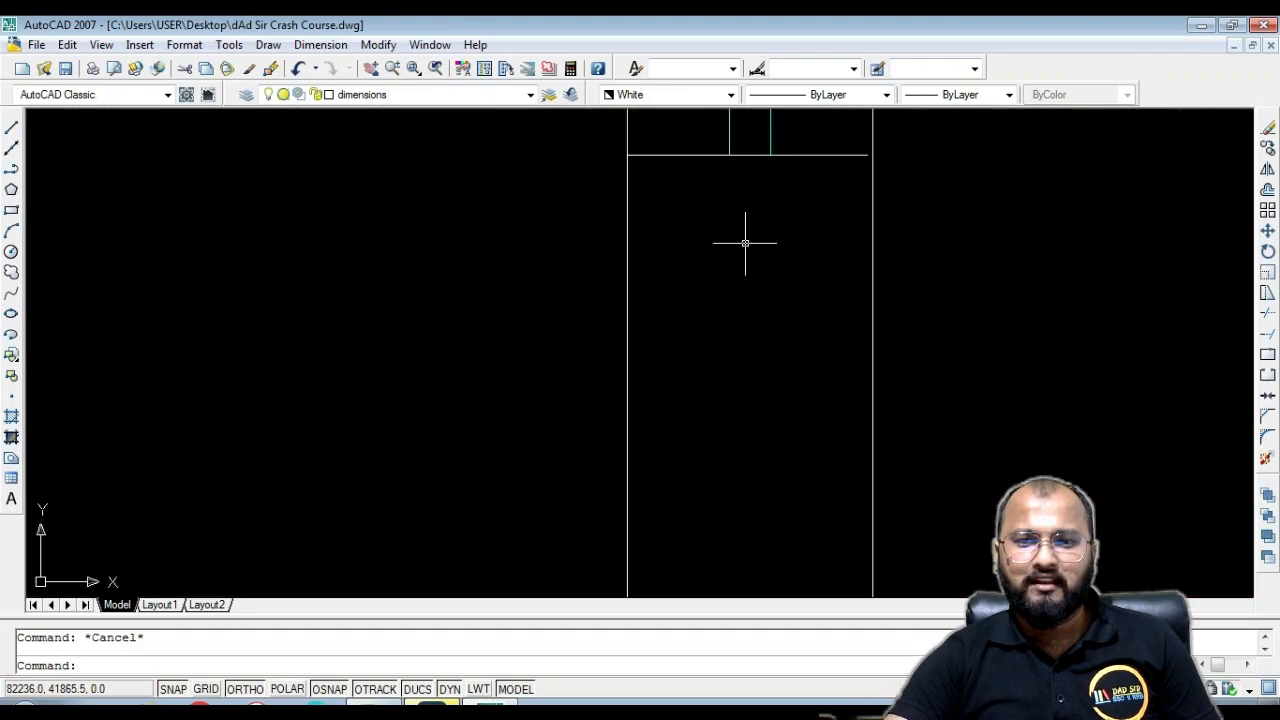
middle_drag(770, 252, 686, 391)
scroll(799, 272, up, 3)
scroll(799, 271, up, 3)
middle_drag(945, 264, 835, 375)
scroll(868, 286, down, 10)
middle_drag(840, 205, 842, 546)
scroll(818, 355, down, 4)
middle_drag(825, 335, 843, 400)
scroll(825, 295, up, 5)
scroll(768, 148, up, 4)
scroll(691, 181, down, 6)
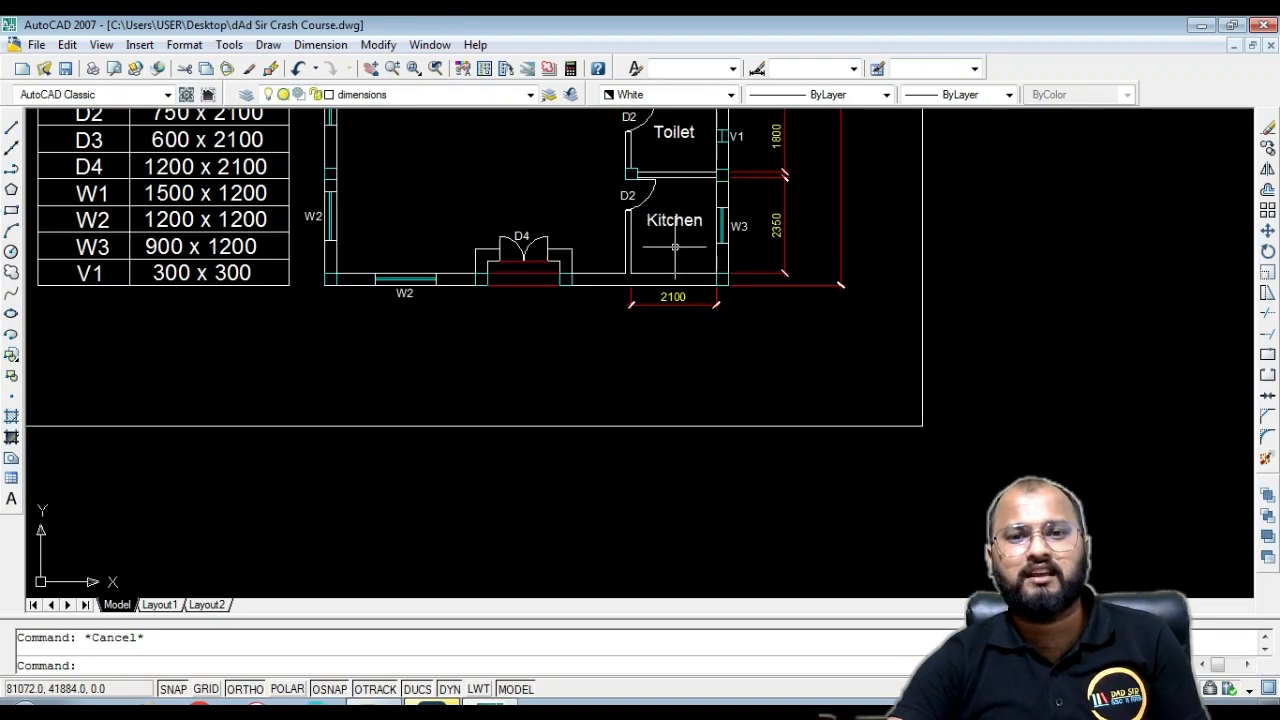
middle_drag(677, 247, 638, 355)
scroll(691, 339, up, 3)
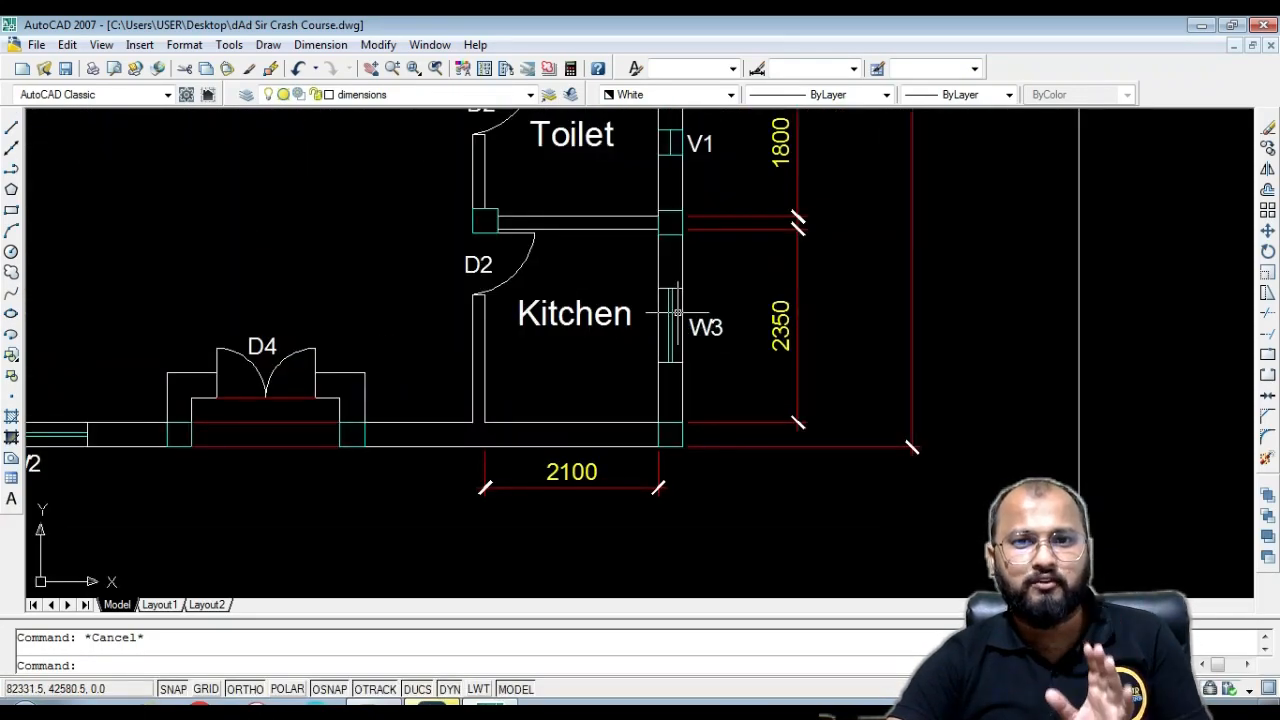
scroll(662, 390, up, 5)
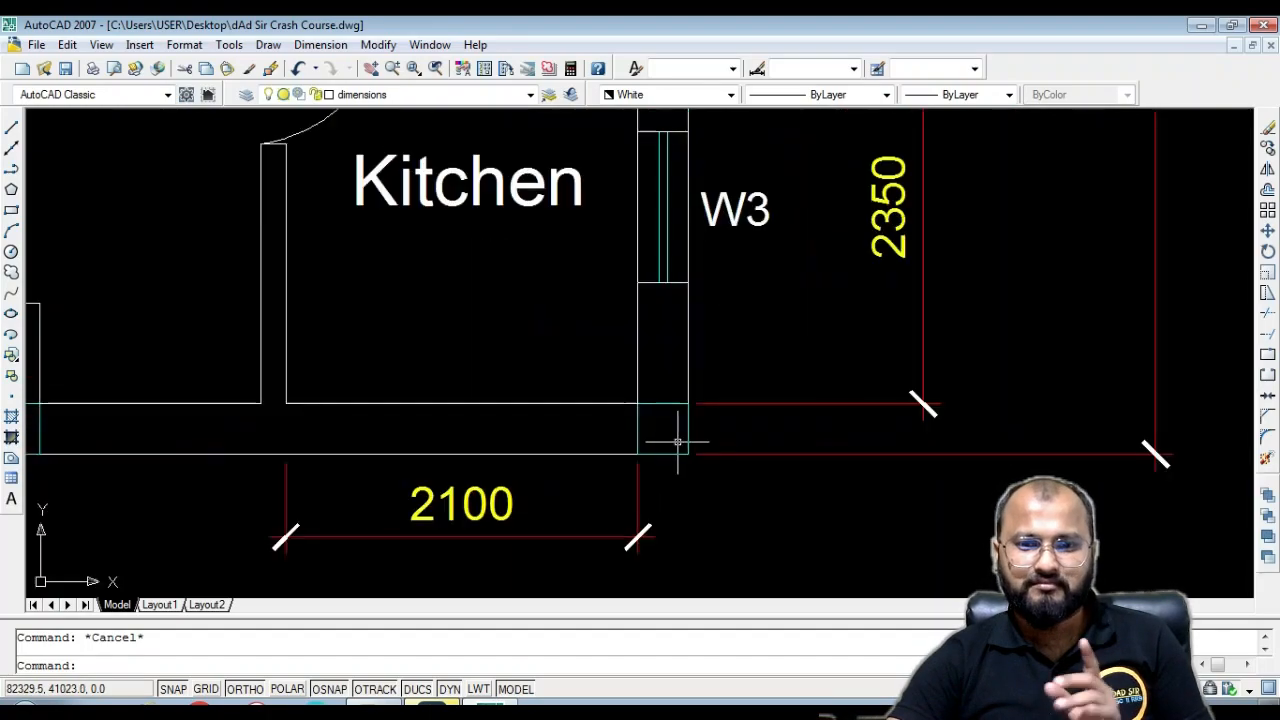
Move the kitchen's corner column out of the wall into the kitchen area
click(646, 400)
click(576, 440)
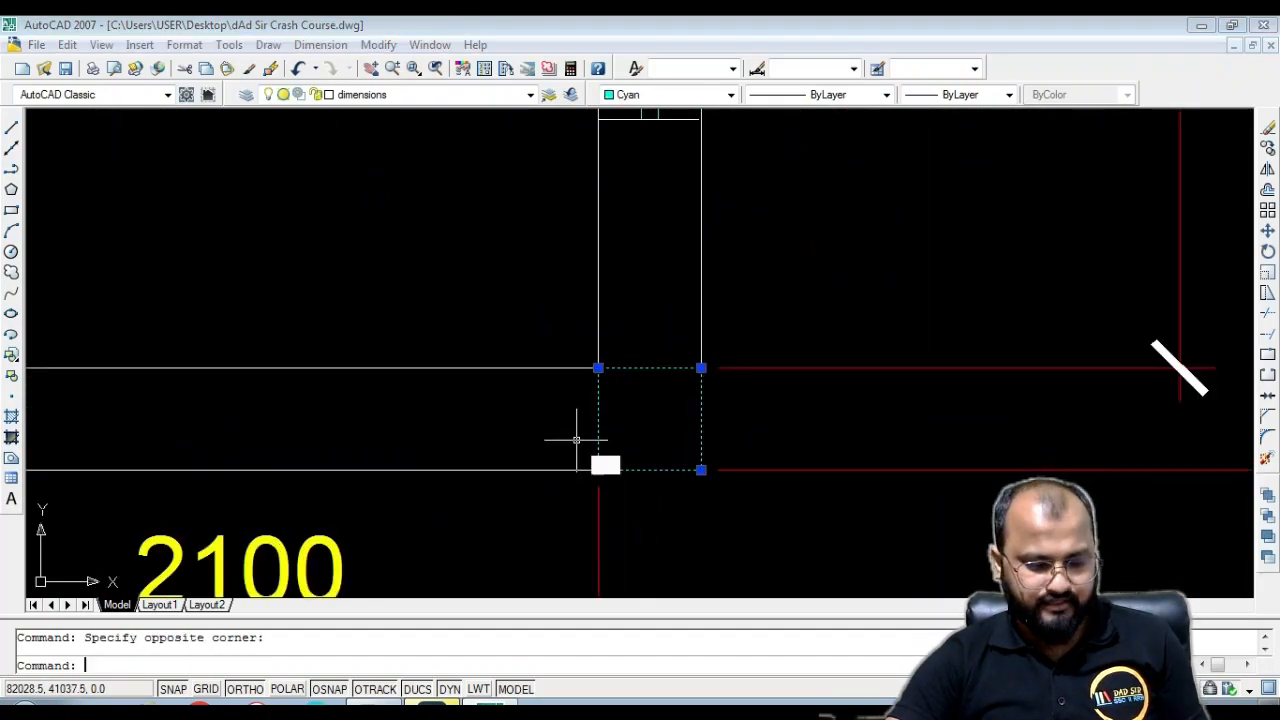
text(m)
key(Return)
click(644, 415)
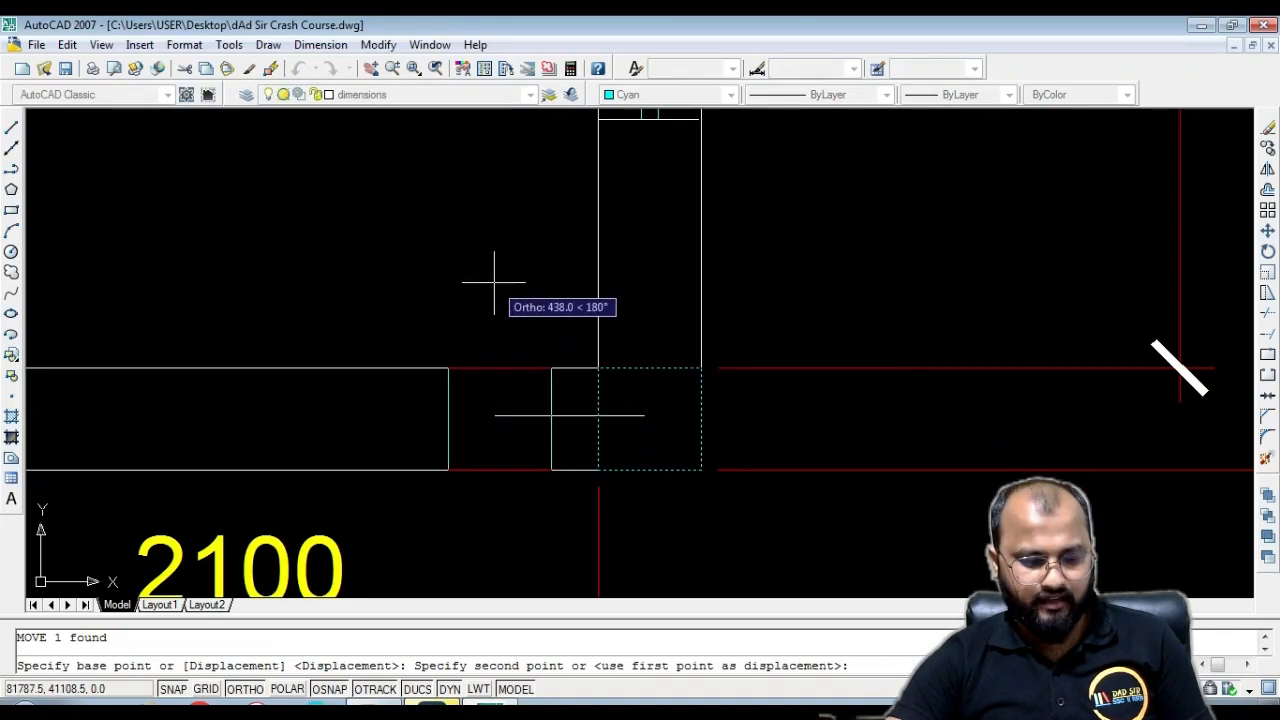
key(Escape)
scroll(620, 354, down, 2)
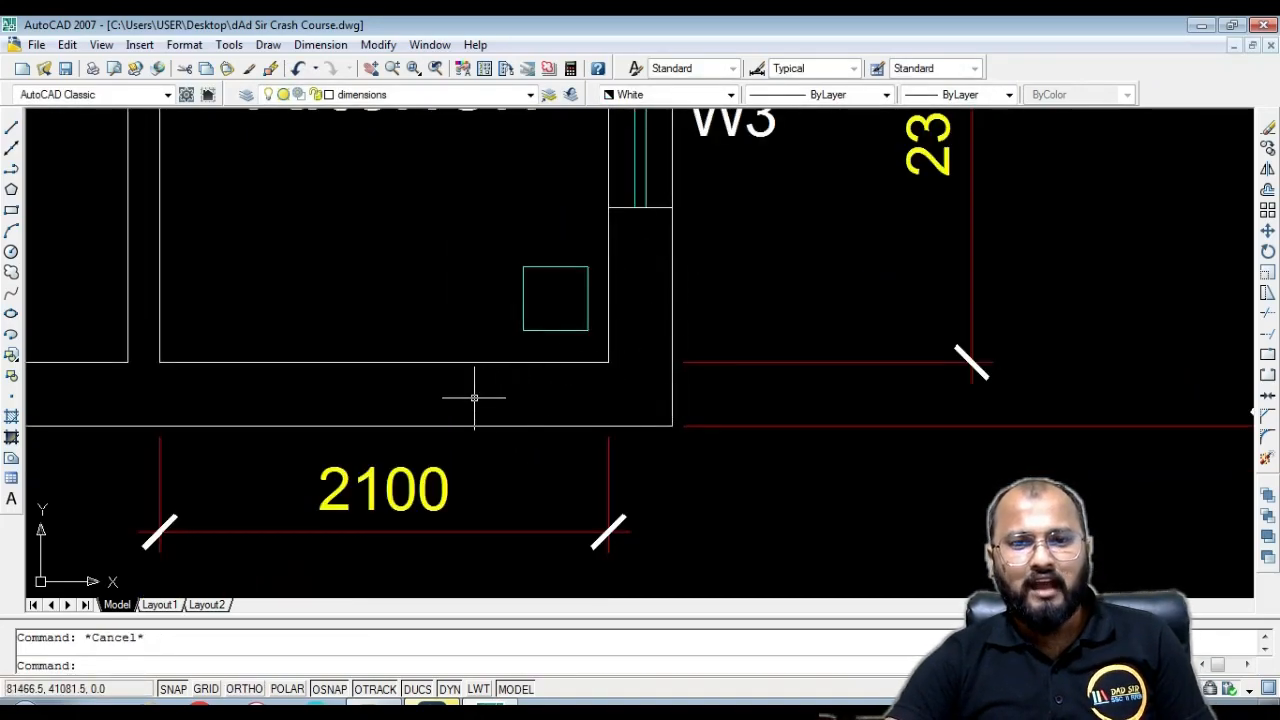
Move the loose column by its lower outer corner onto the kitchen's outer wall corner
click(566, 308)
click(468, 312)
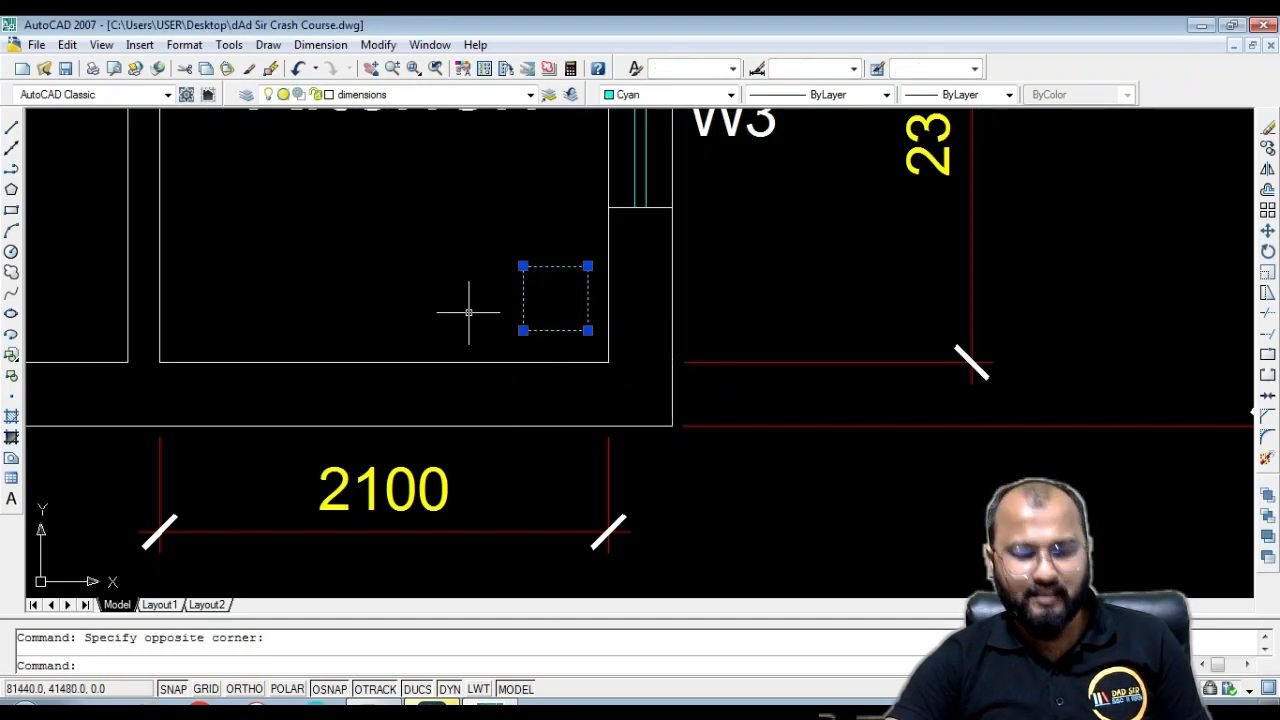
text(m)
key(Return)
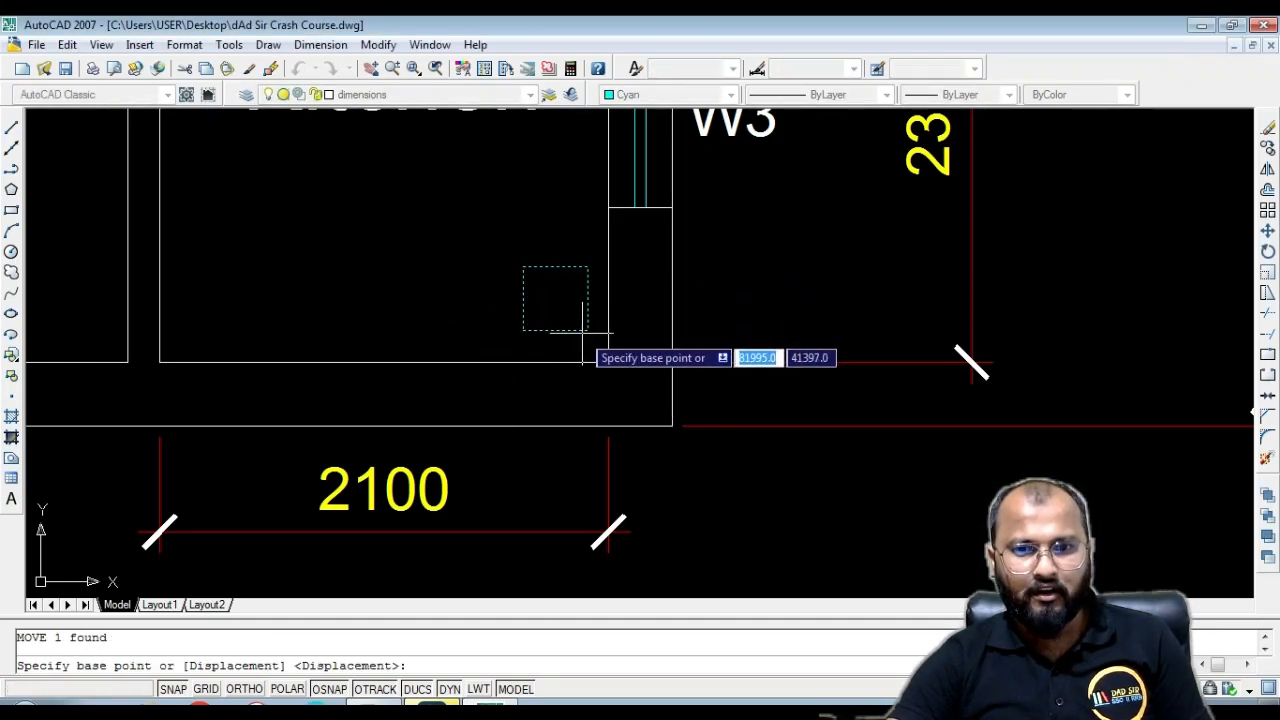
click(587, 330)
click(672, 425)
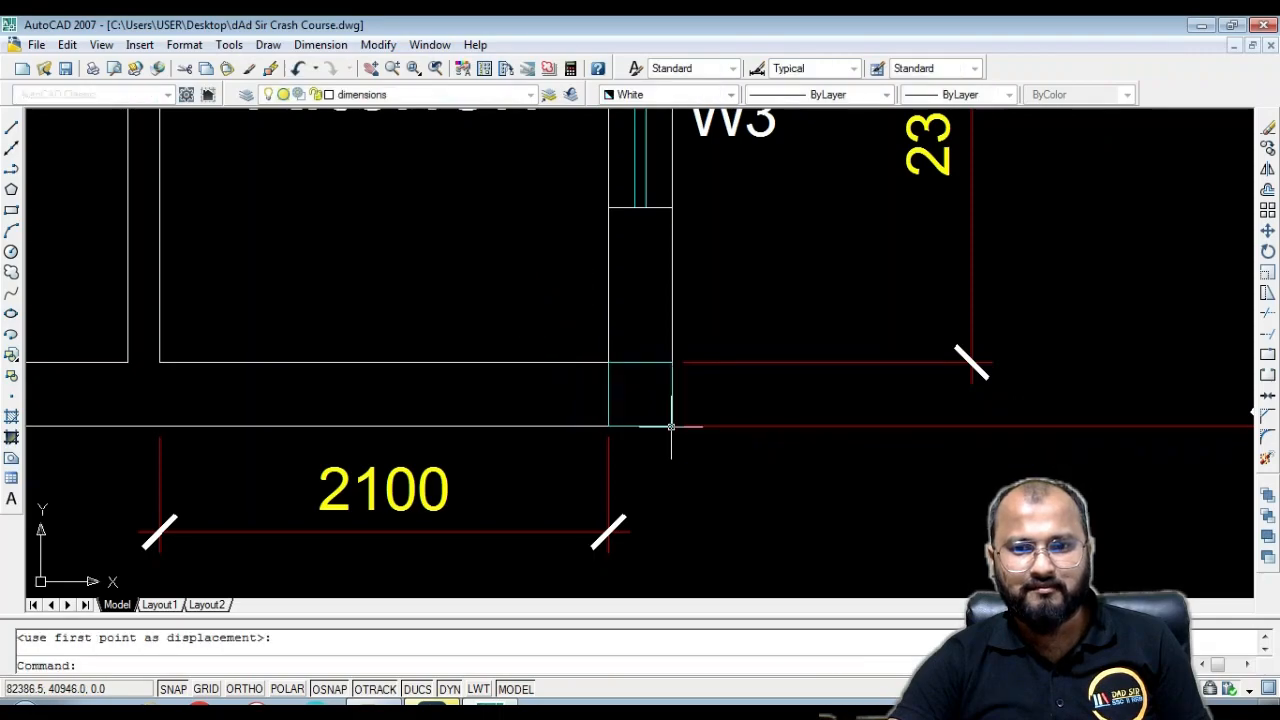
scroll(632, 416, down, 2)
key(Escape)
Try to hatch the wall segment between window W3 and the corner column with ANSI31 at scale 400
scroll(634, 400, up, 2)
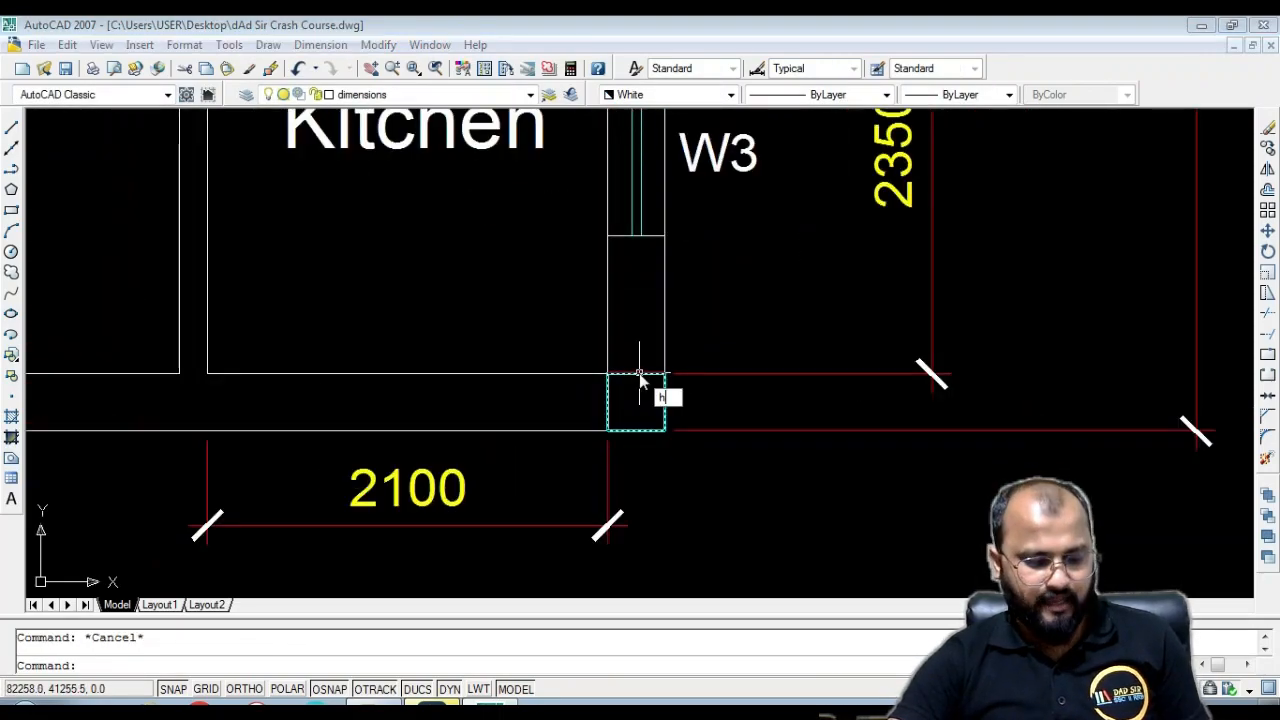
key(Return)
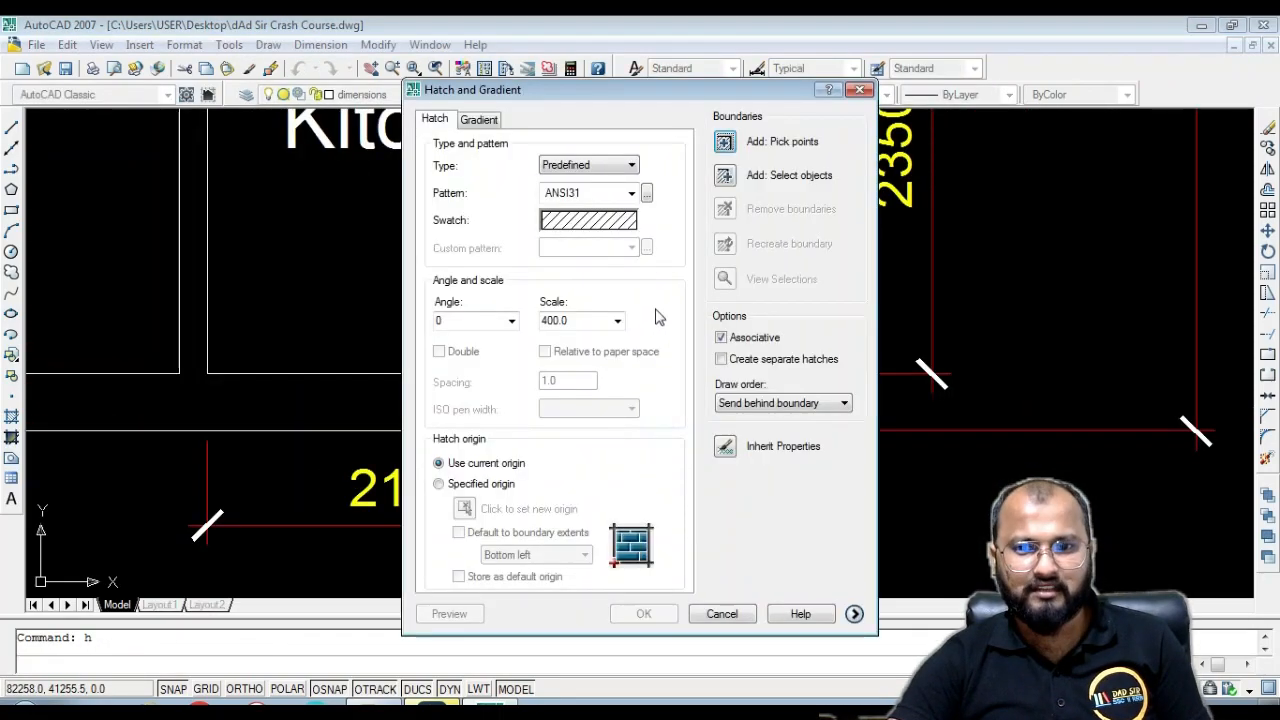
click(725, 144)
click(638, 325)
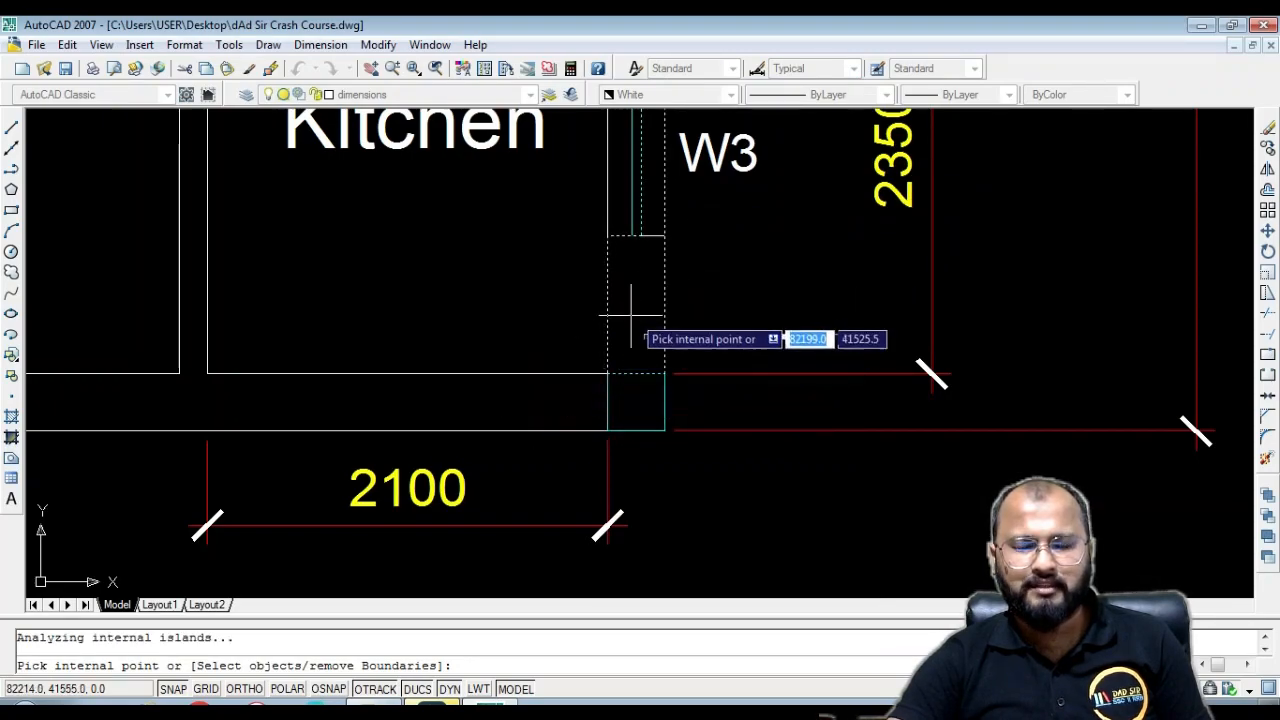
middle_drag(643, 278, 611, 421)
scroll(623, 366, up, 6)
scroll(610, 405, down, 3)
key(Return)
key(Escape)
Use the Trim command to close the gap between the line beneath window W3 and the outer wall edge
text(tr)
key(Return)
key(Return)
key(Escape)
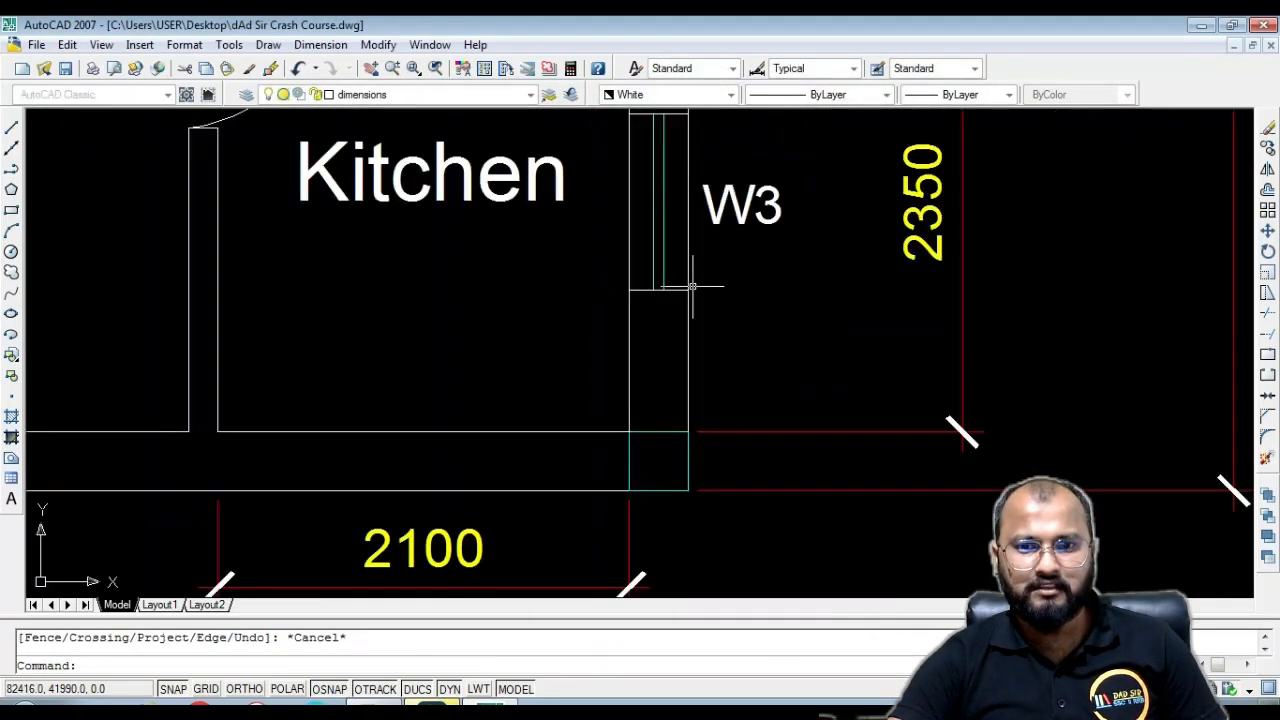
key(Escape)
Hatch the wall below W3, the kitchen's bottom outer wall and the partition below door D2 with ANSI31 at scale 400
scroll(669, 339, down, 2)
text(h)
key(Return)
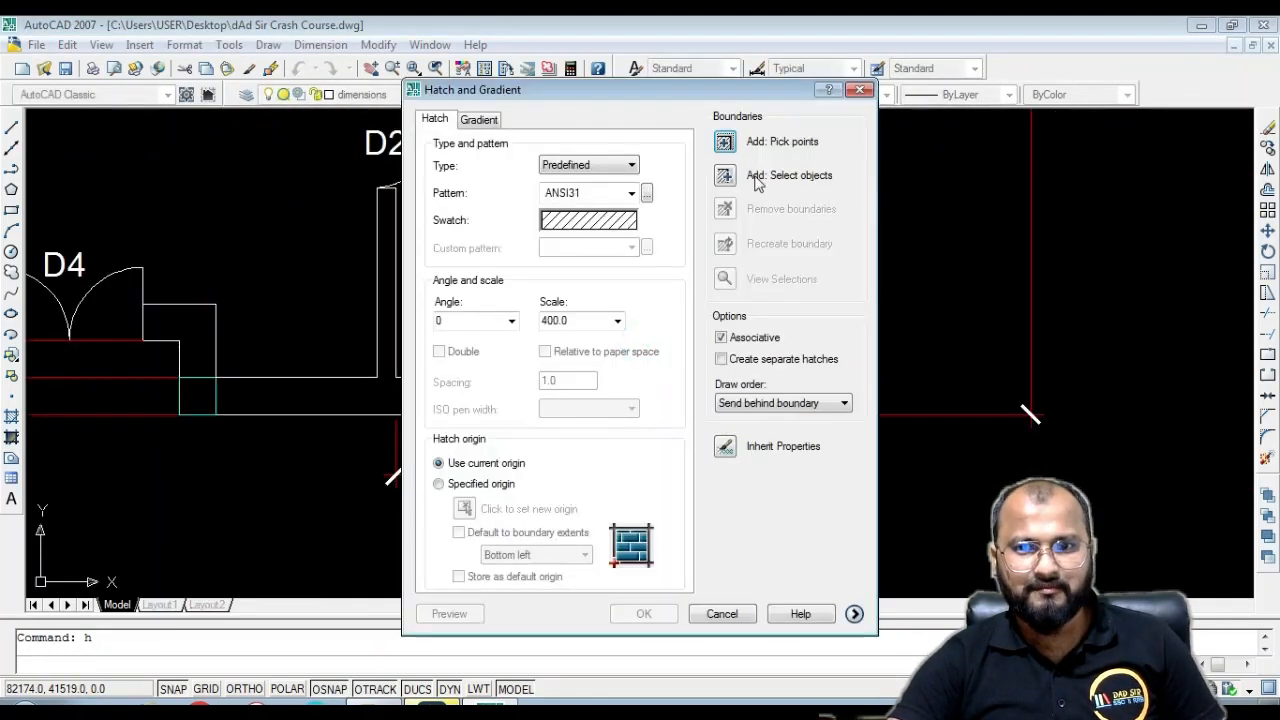
click(720, 141)
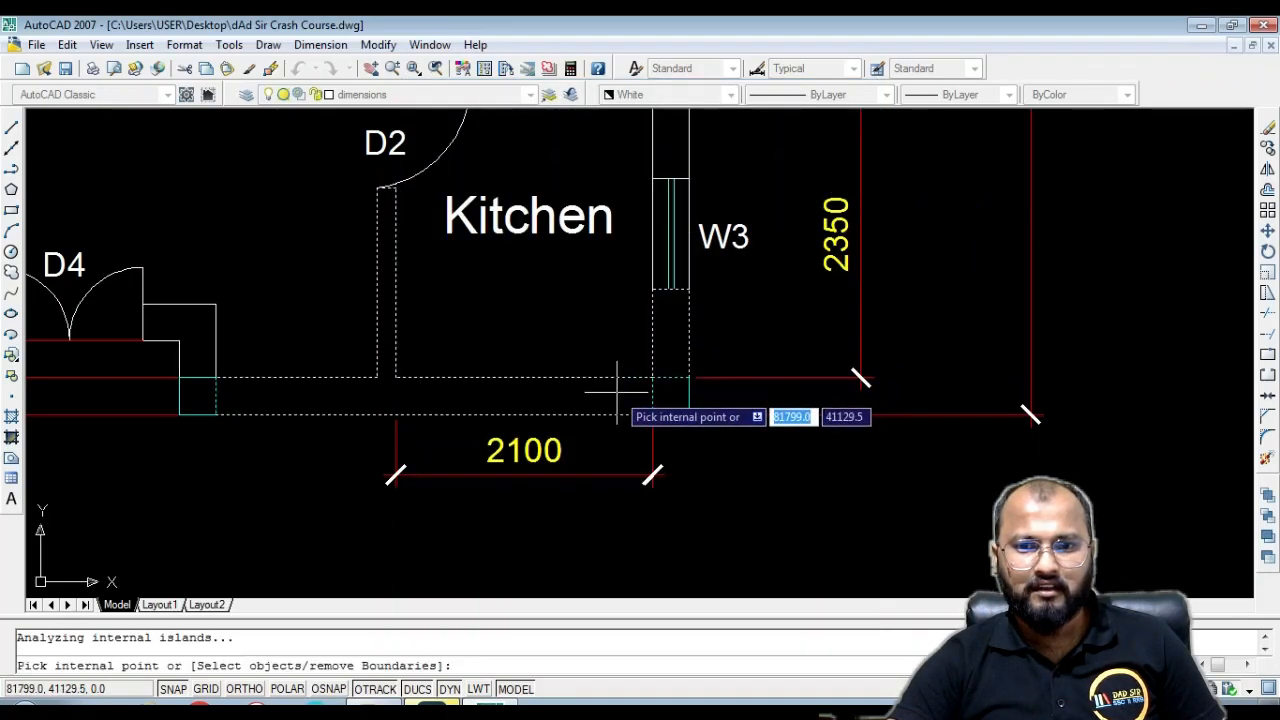
key(Return)
key(Return)
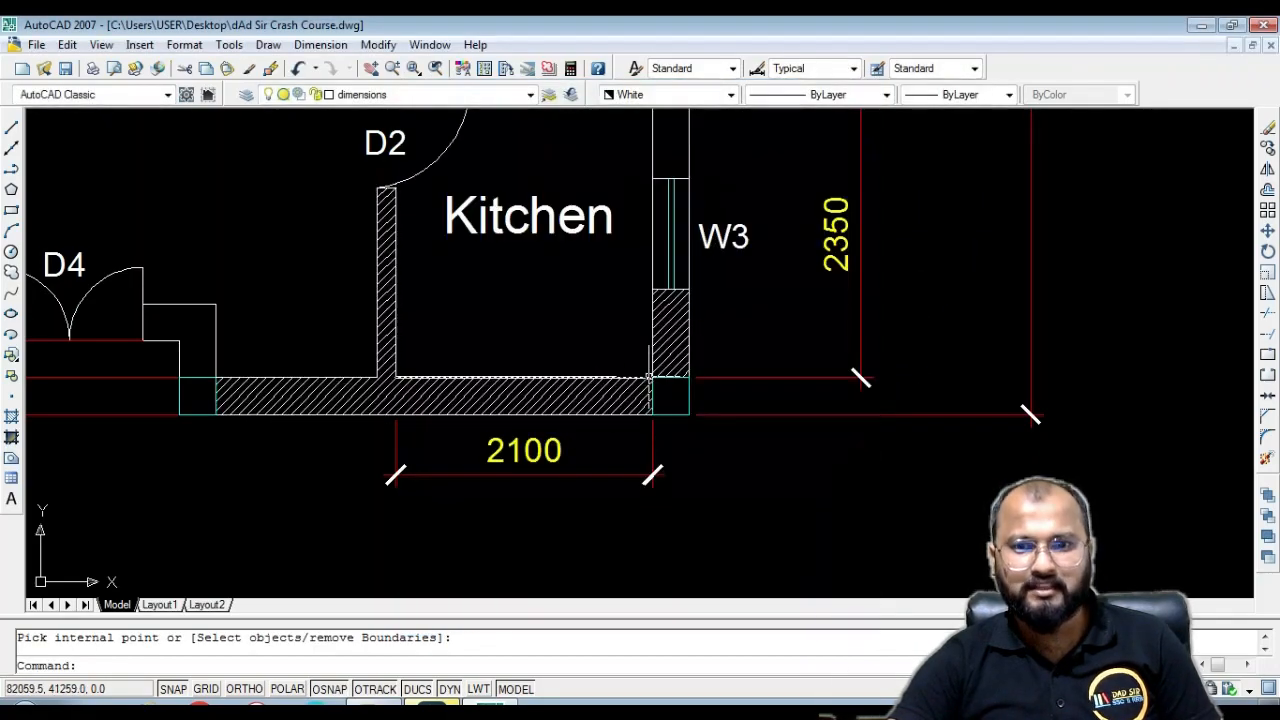
scroll(670, 400, up, 5)
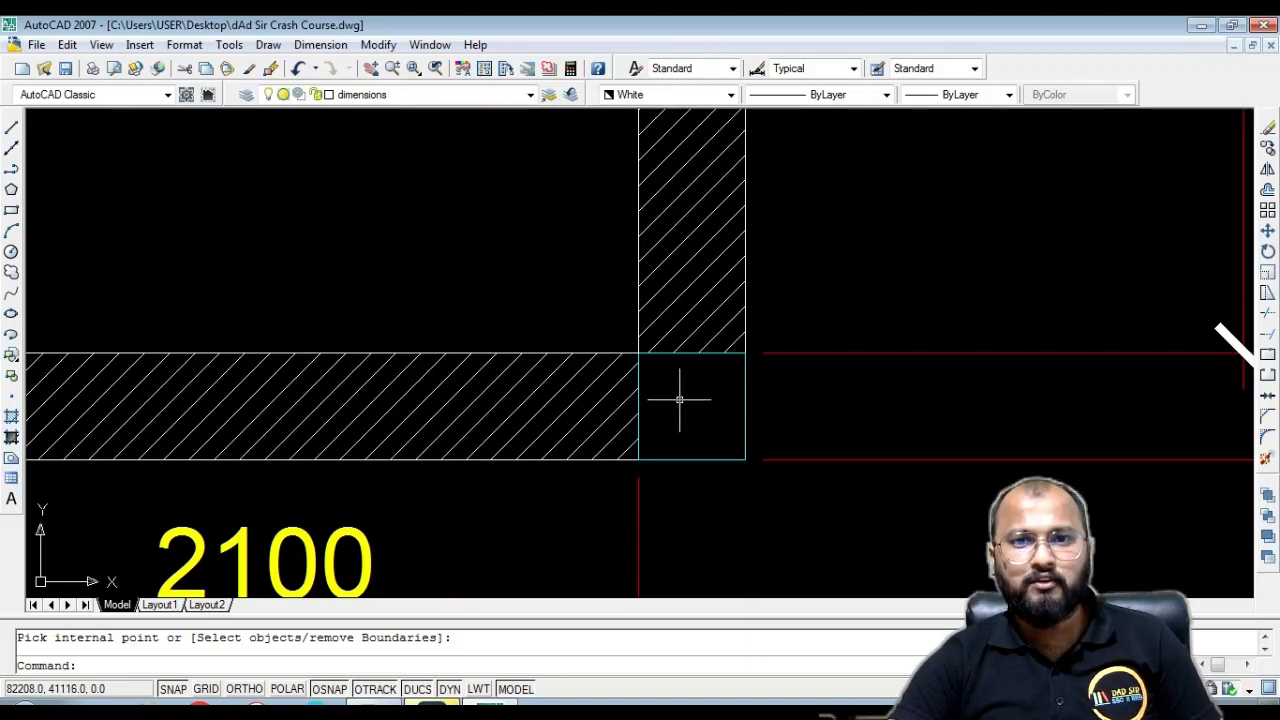
scroll(620, 342, down, 4)
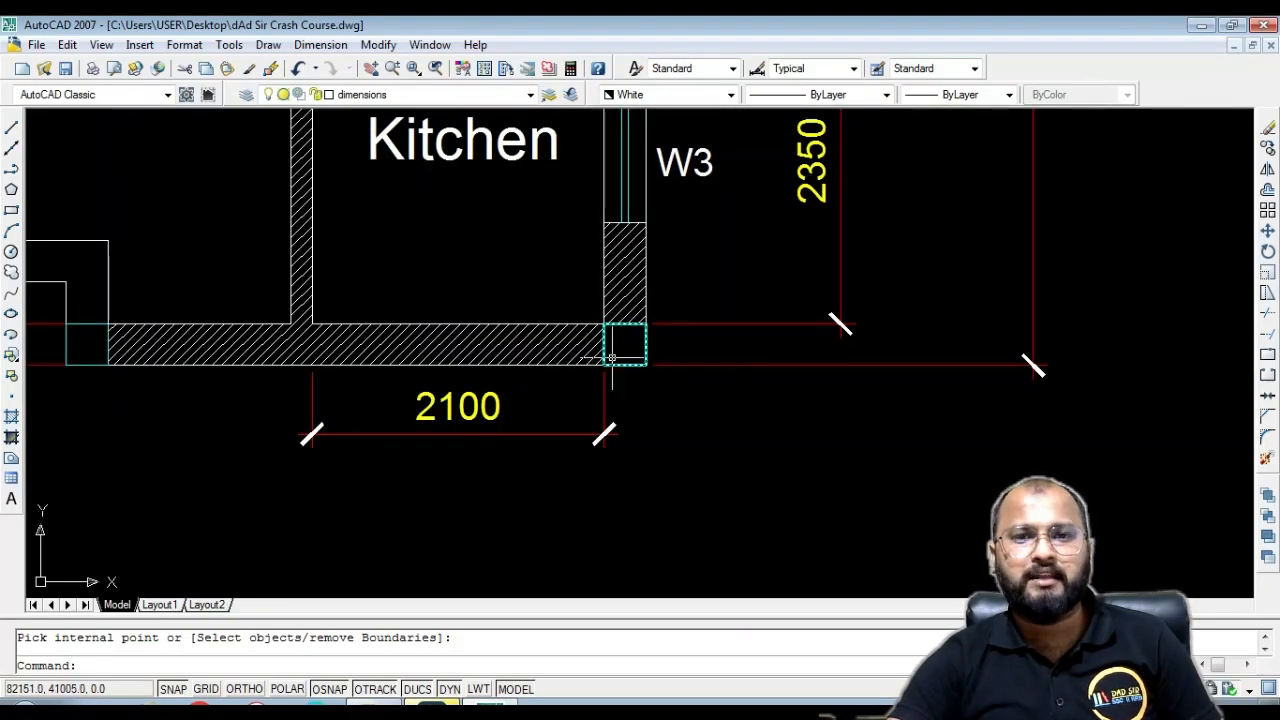
Move the kitchen's outer corner column slightly up and inward, off the wall corner
scroll(613, 360, up, 6)
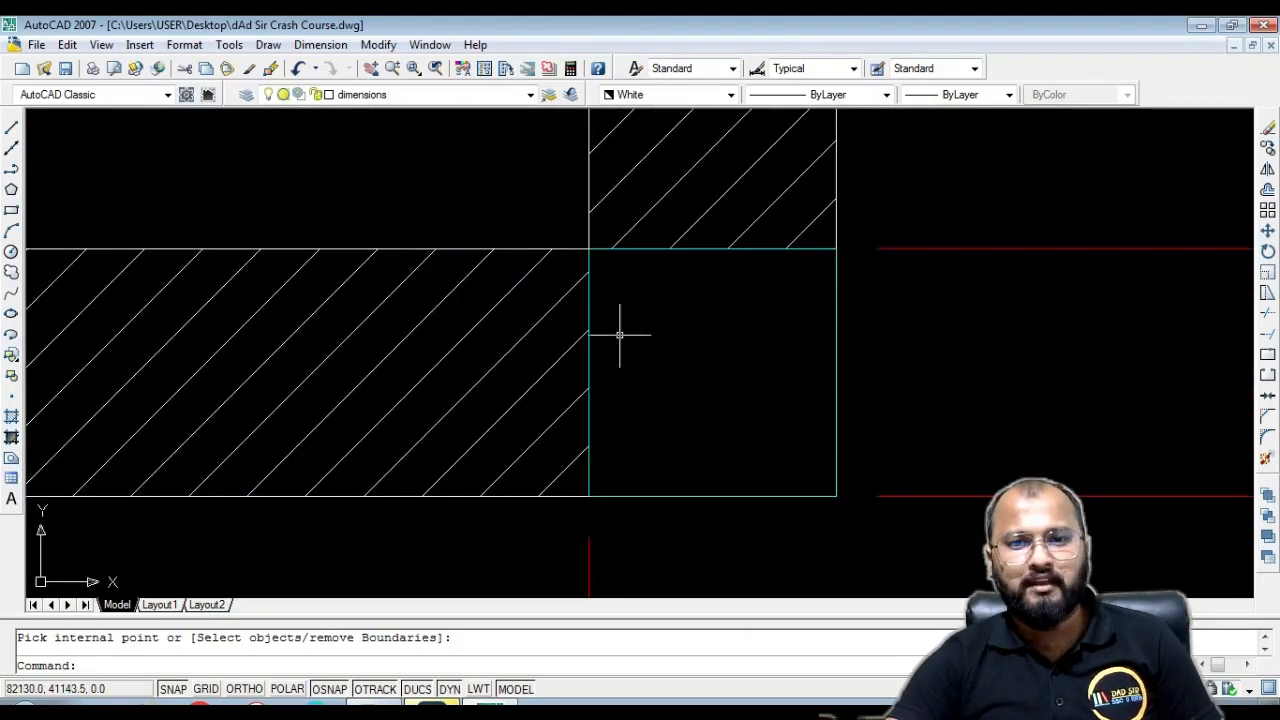
click(590, 311)
text(m)
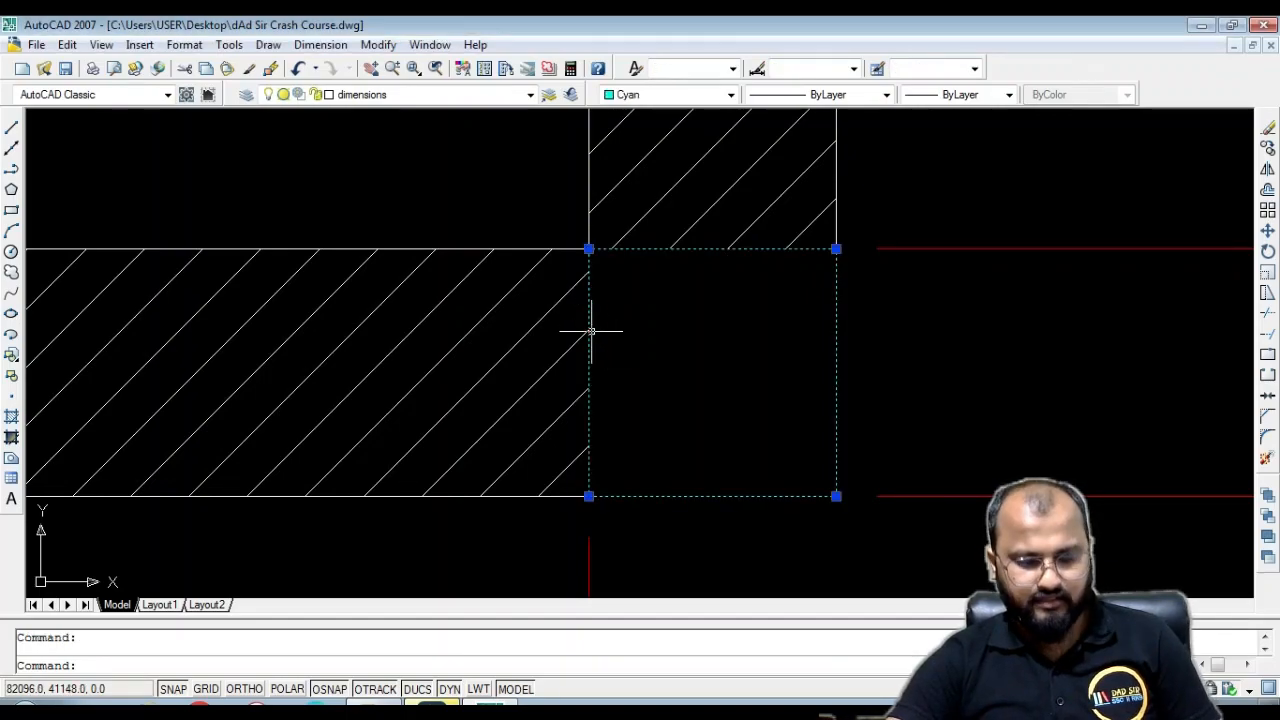
key(Return)
click(680, 353)
click(674, 311)
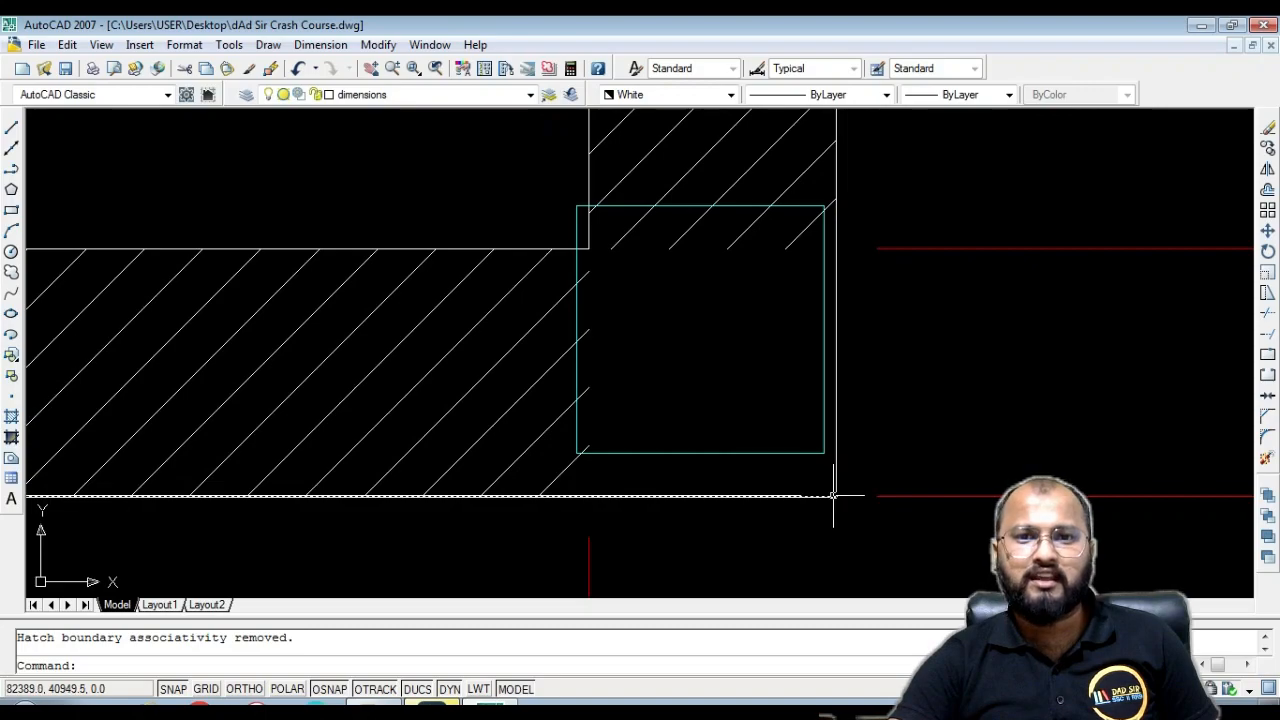
Move the same column by its lower outer corner onto the outer wall corner below window W3
click(787, 470)
click(761, 418)
text(m)
key(Return)
click(823, 453)
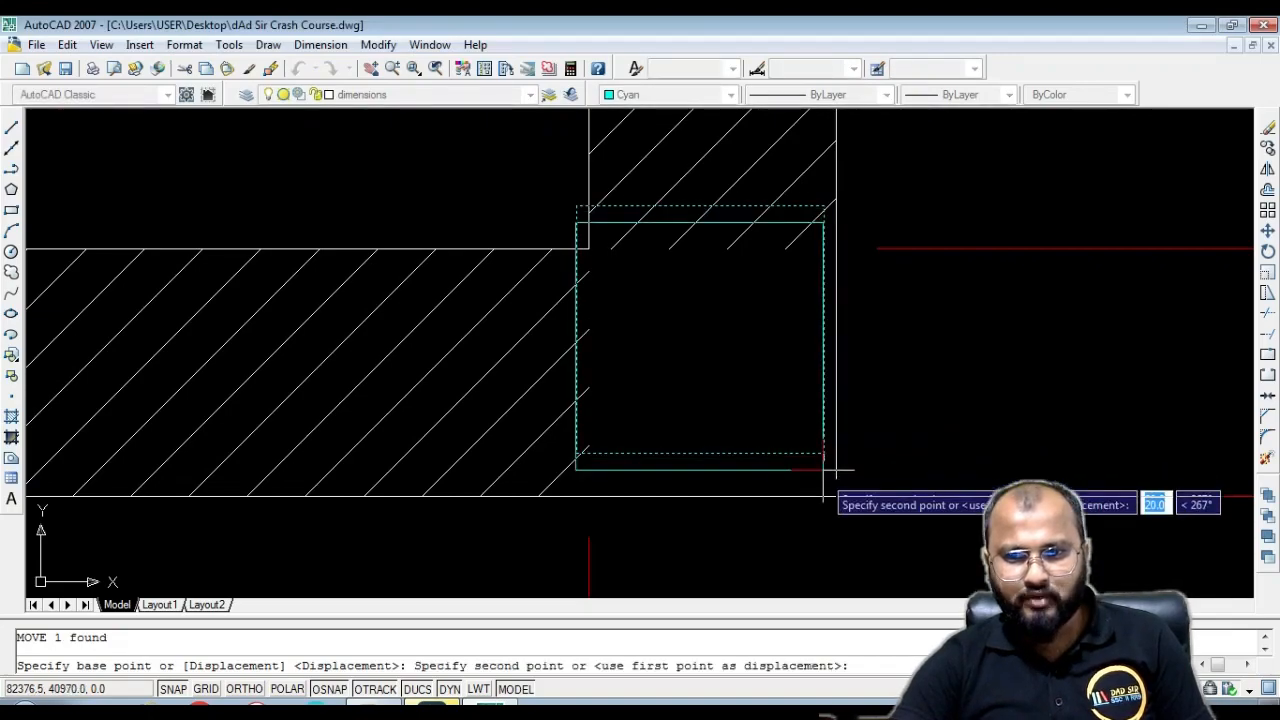
click(835, 495)
scroll(770, 455, down, 4)
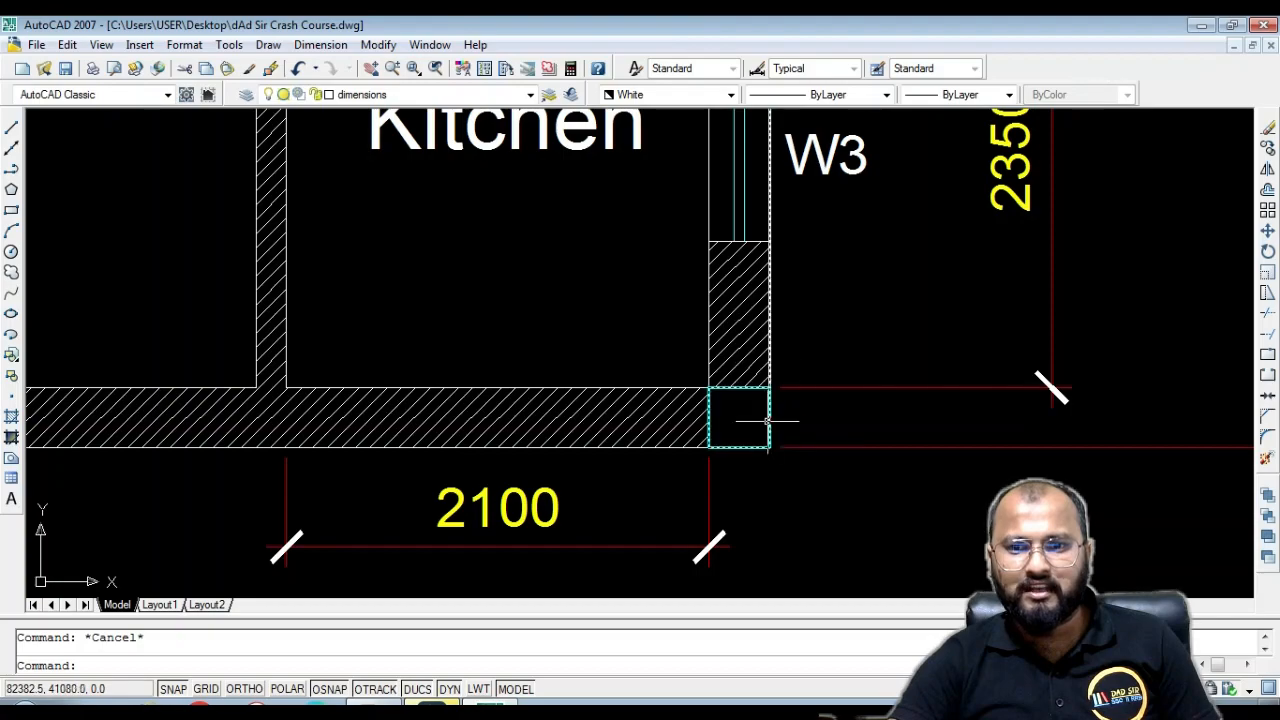
scroll(747, 420, up, 3)
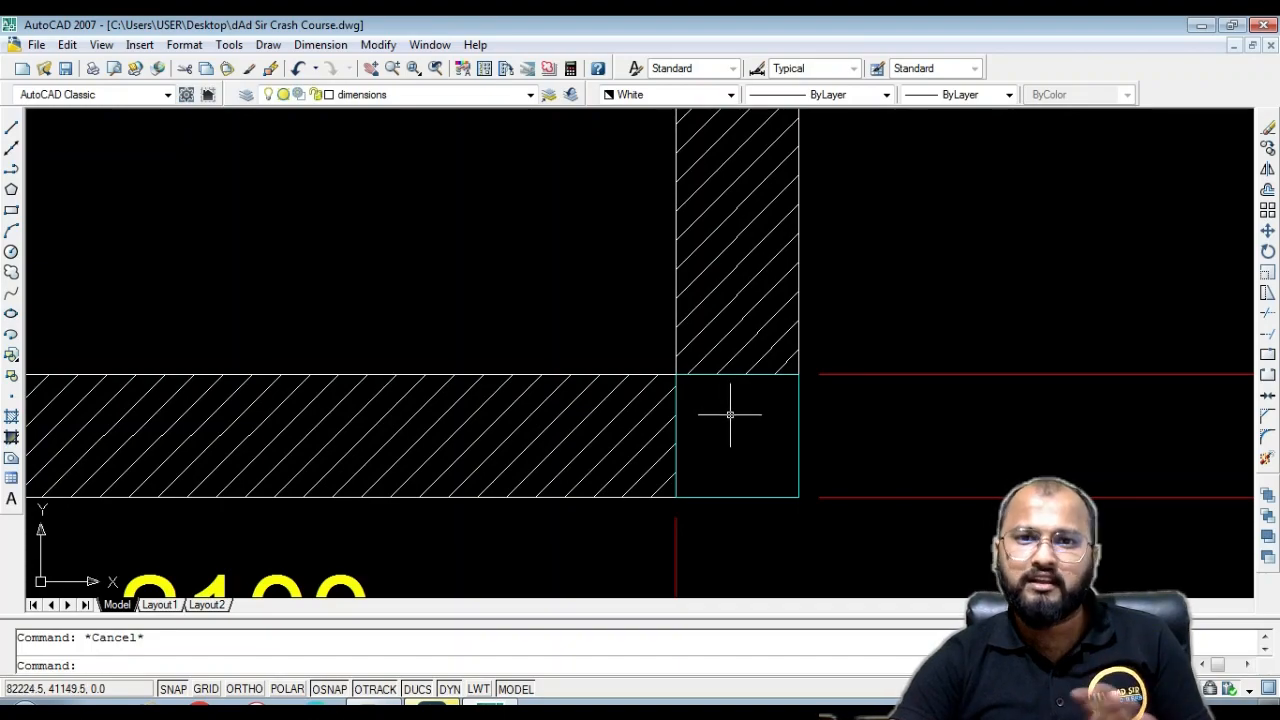
Try to hatch the toilet walls, the wall above window W3 and the Master Bedroom 2 outer walls with ANSI31 in one pass
scroll(728, 413, down, 5)
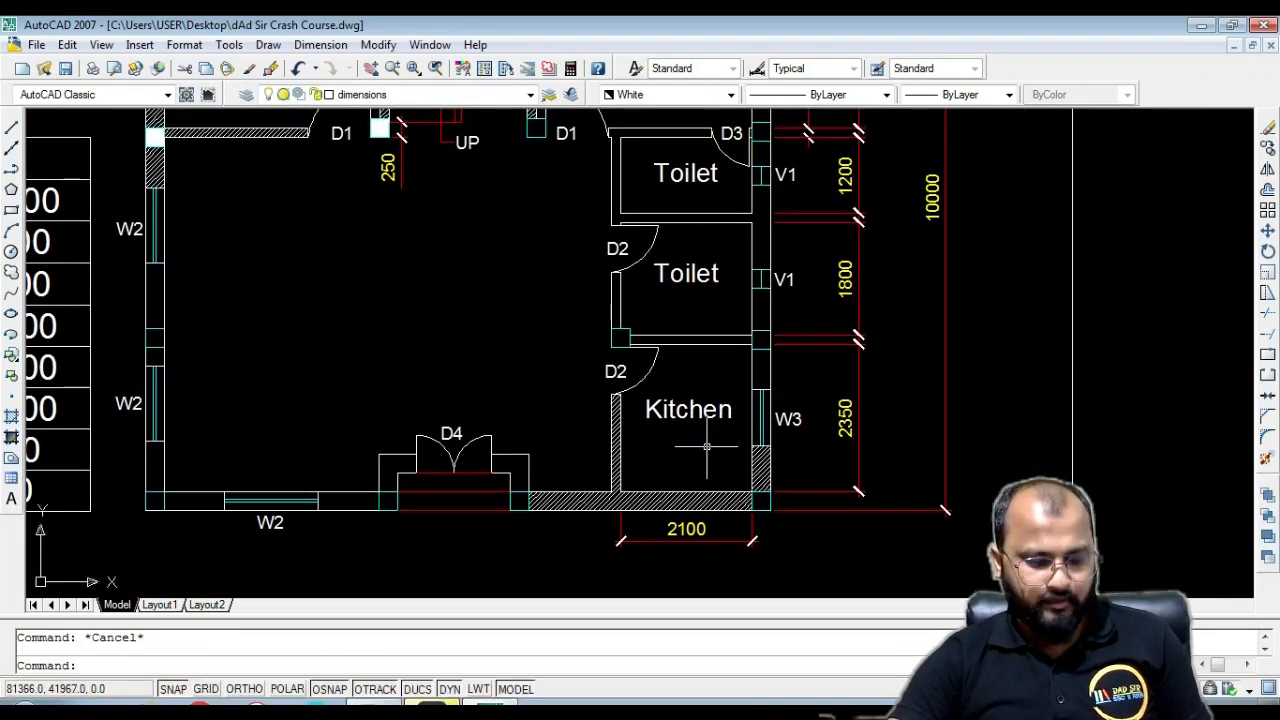
text(h)
key(Return)
click(724, 141)
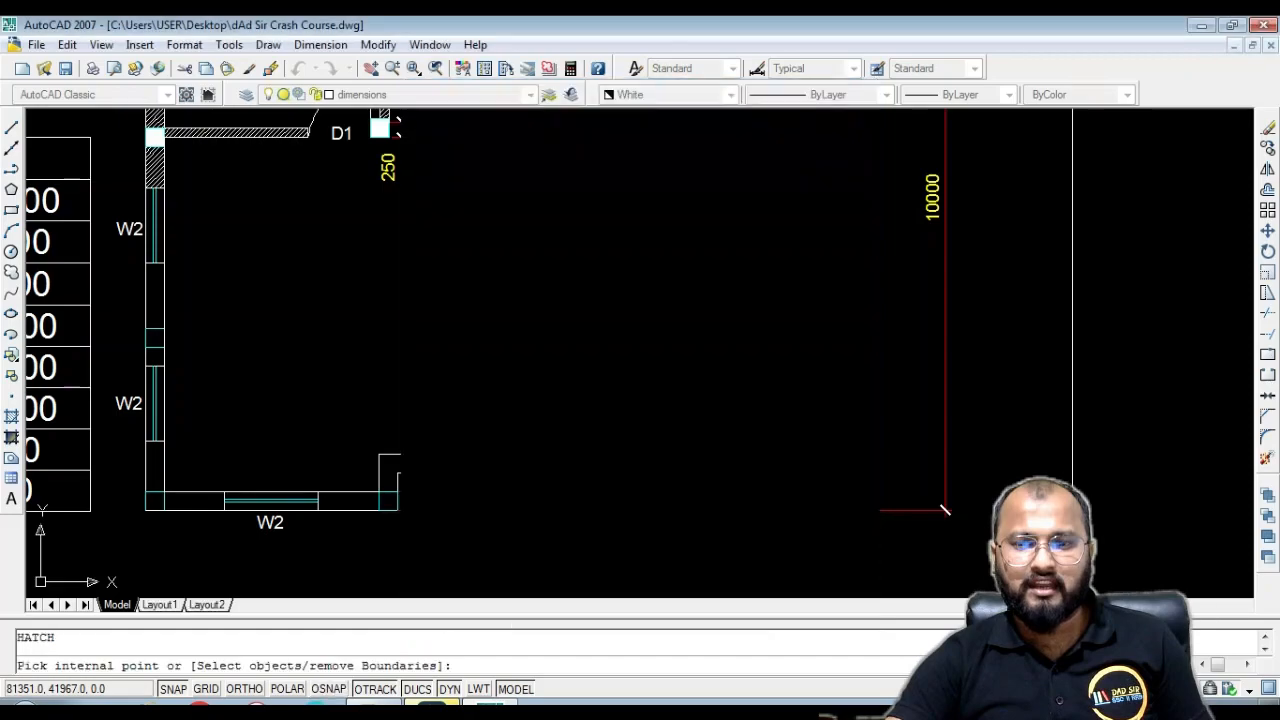
scroll(762, 408, up, 3)
click(678, 267)
middle_drag(592, 276, 634, 442)
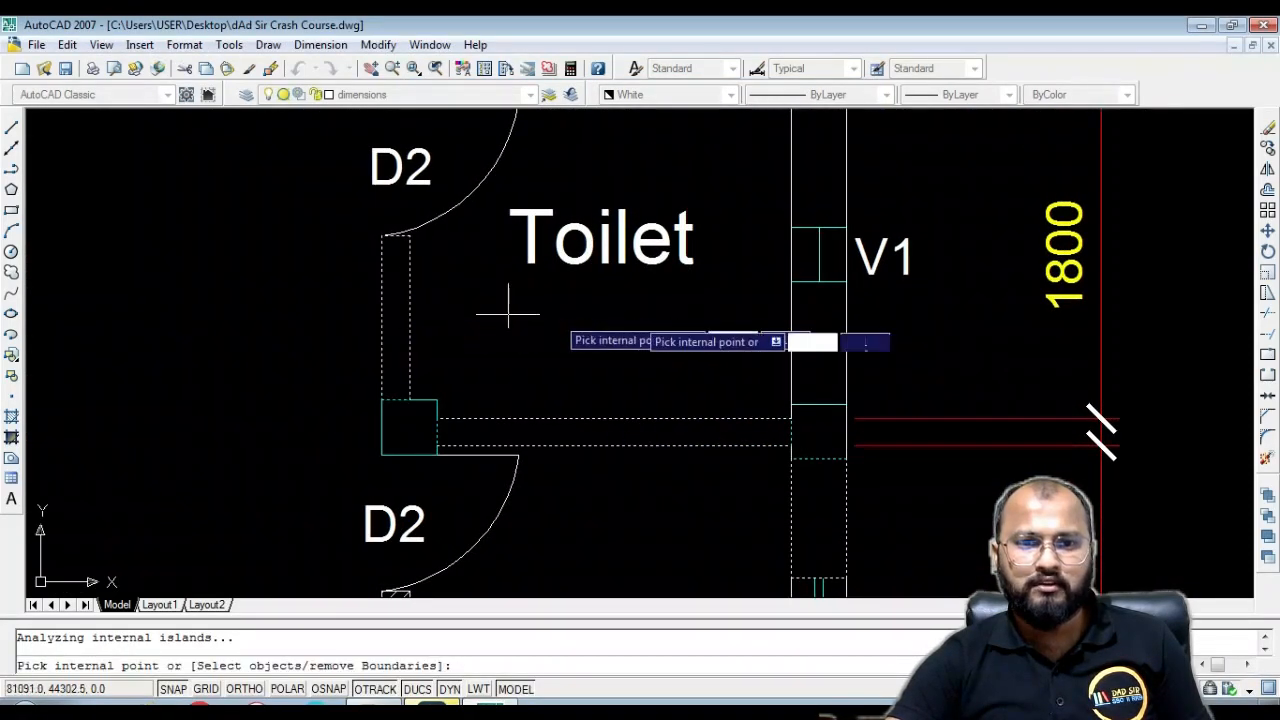
scroll(678, 482, down, 2)
click(722, 341)
middle_drag(668, 177, 642, 305)
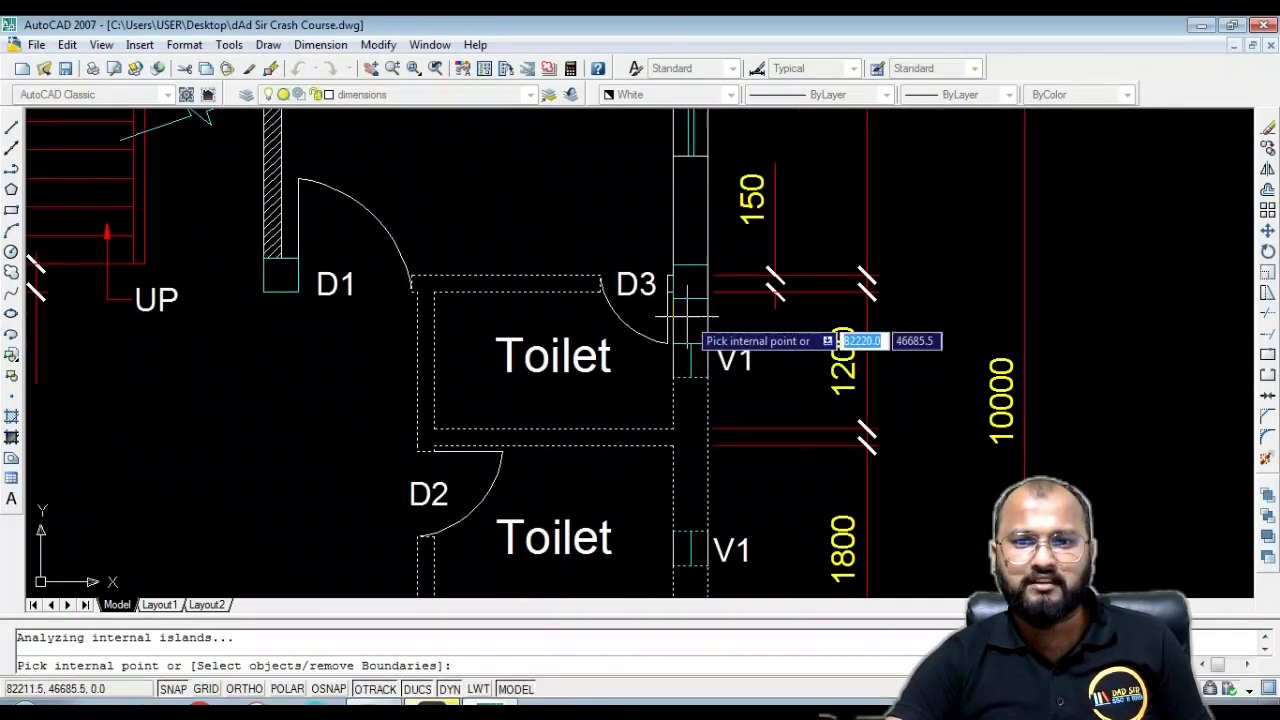
middle_drag(689, 212, 703, 465)
scroll(703, 465, down, 2)
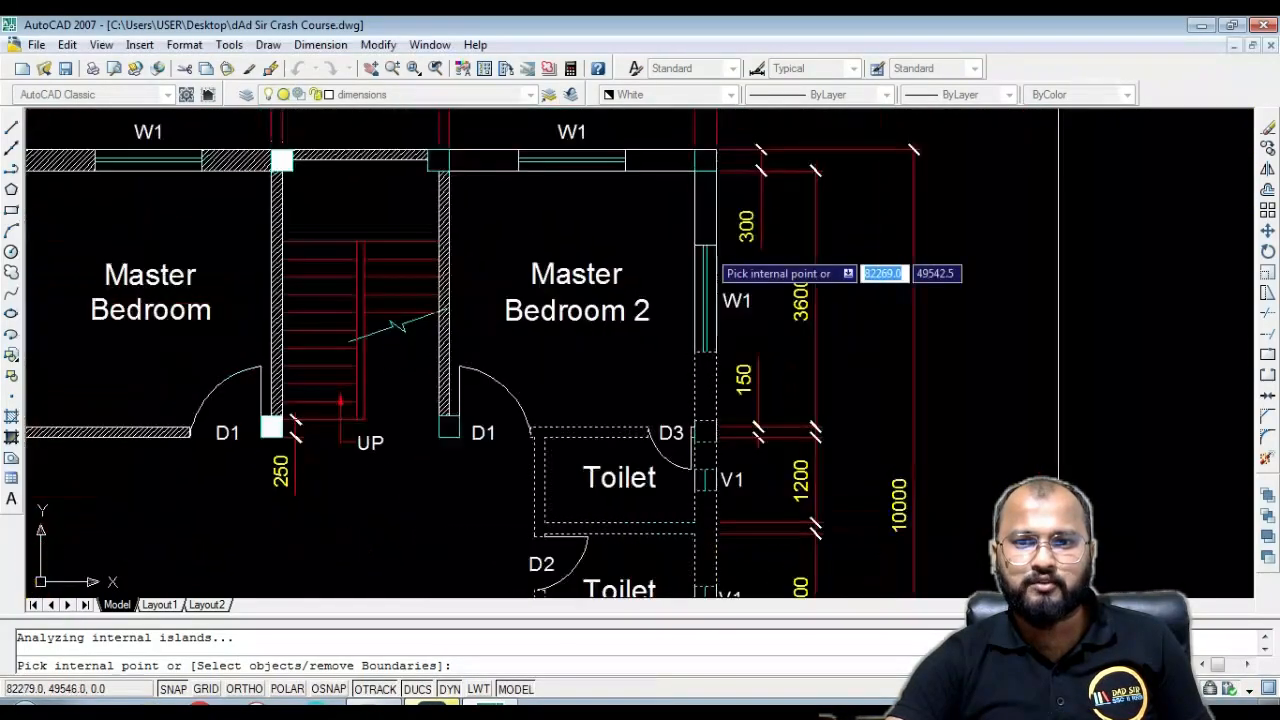
click(688, 215)
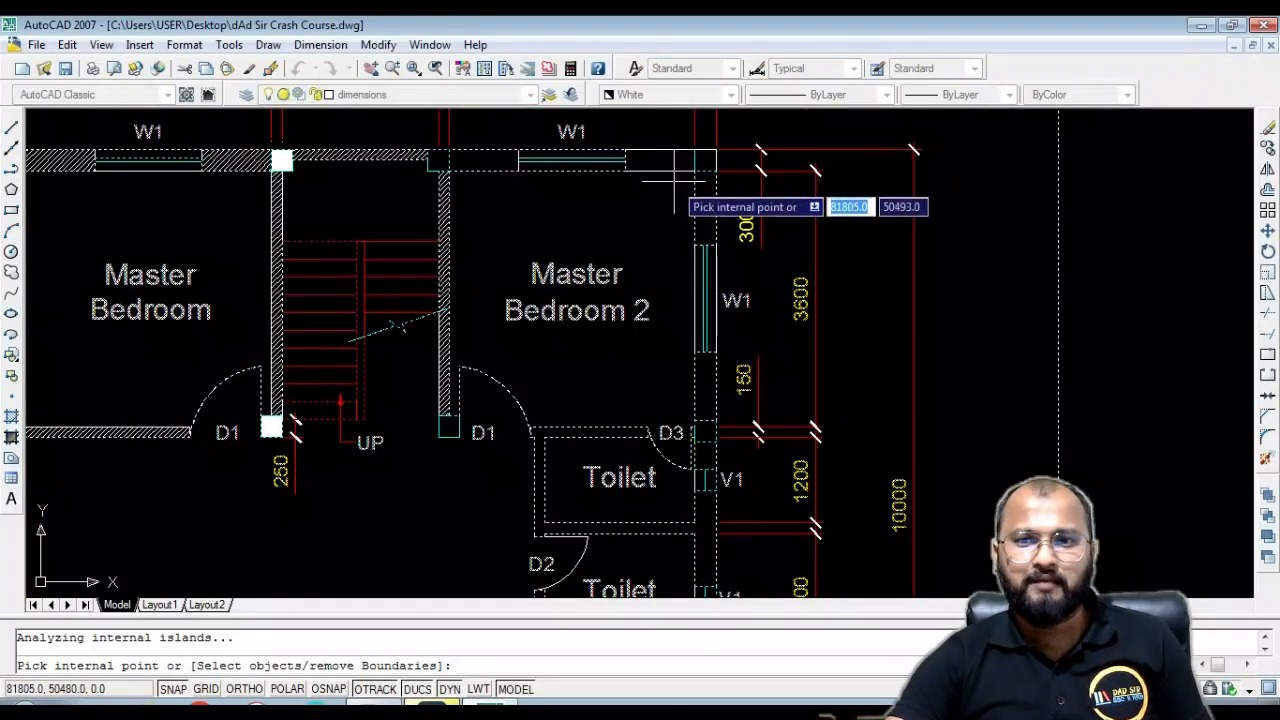
right_click(703, 210)
key(Escape)
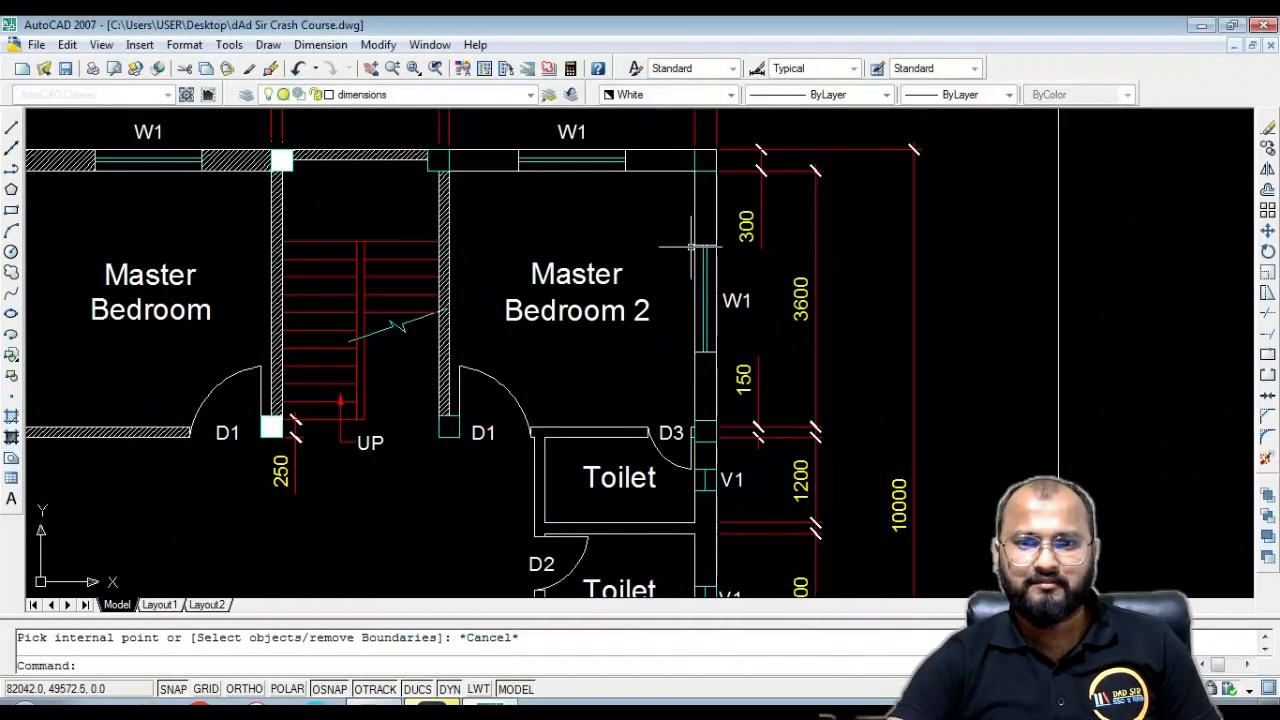
Move the outer corner column of Master Bedroom 2 slightly down and inward, off the wall corner
scroll(725, 255, up, 6)
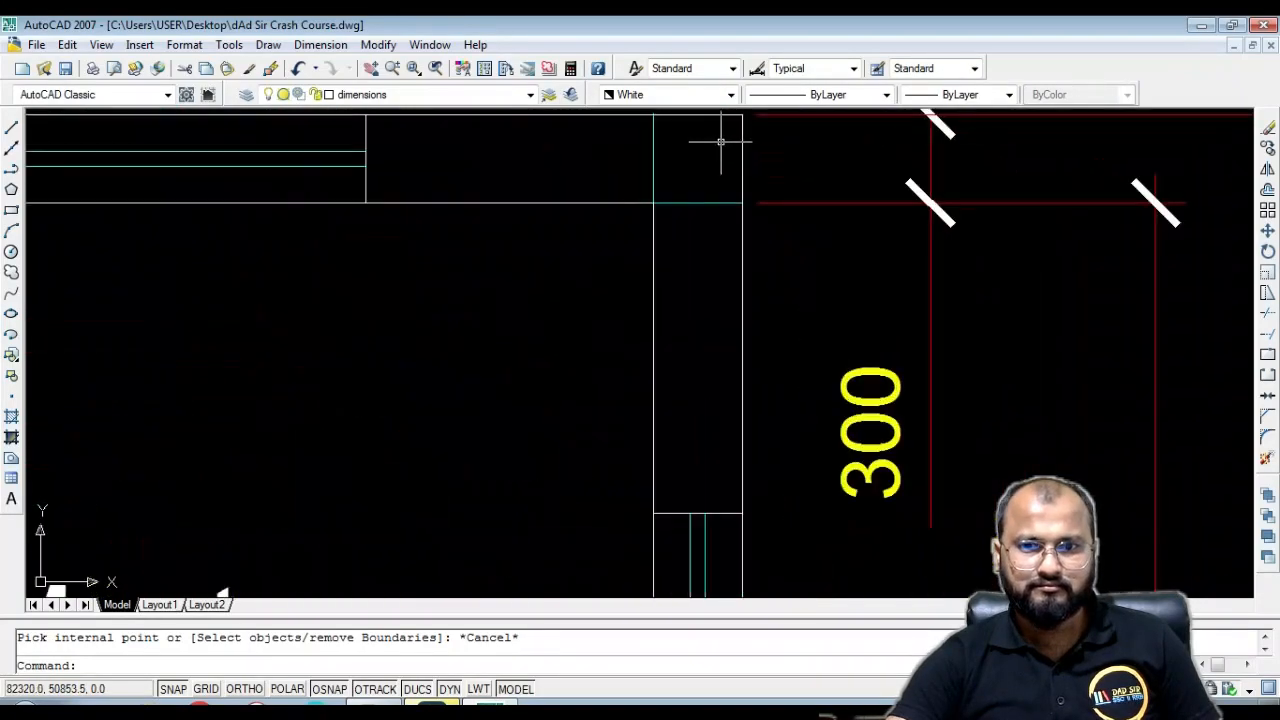
click(681, 229)
text(m)
key(Return)
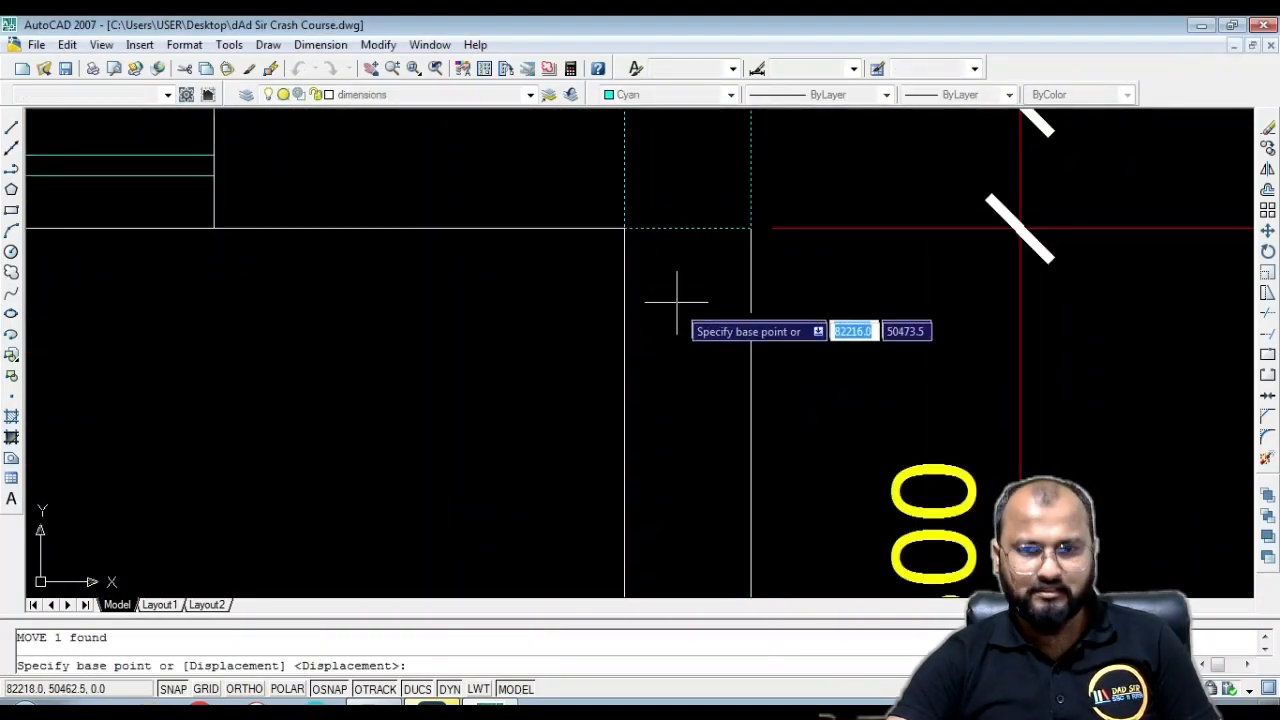
scroll(677, 300, down, 1)
middle_drag(686, 298, 667, 463)
click(681, 446)
click(675, 472)
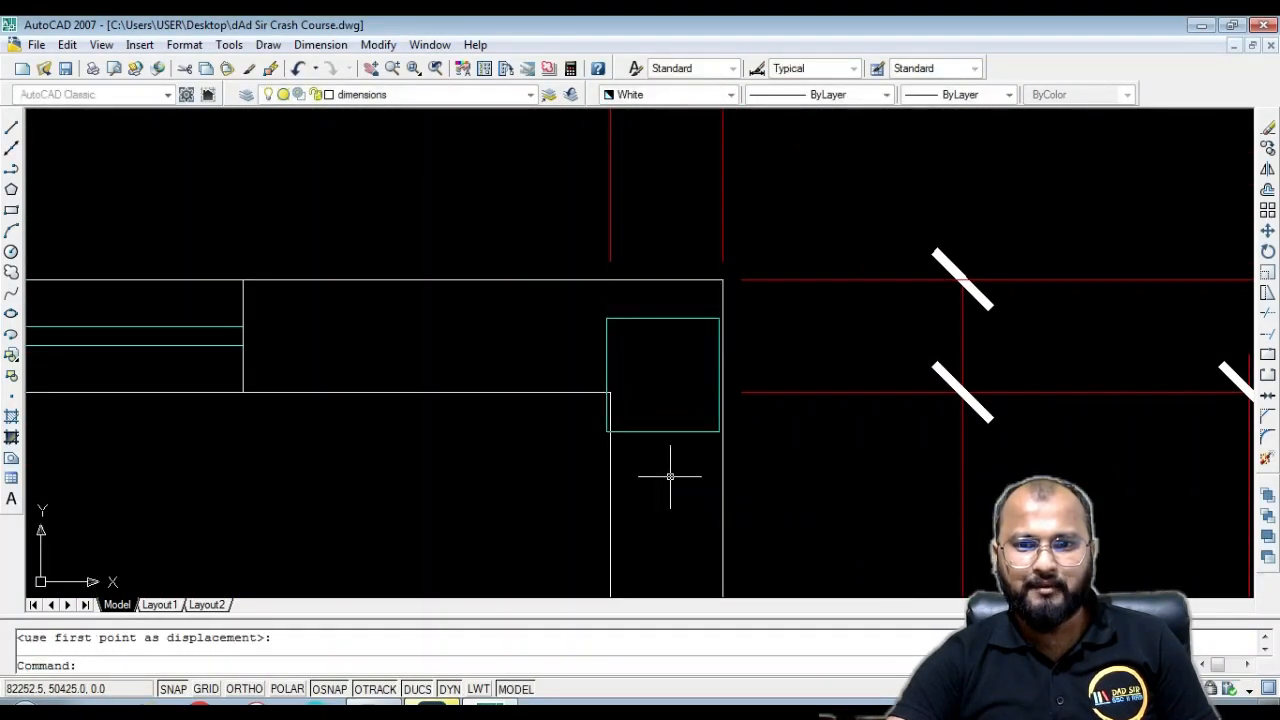
key(Escape)
Move the Master Bedroom 2 corner column by its upper outer corner onto the outer wall corner
scroll(667, 360, up, 1)
click(662, 339)
click(643, 298)
text(m)
key(Return)
scroll(749, 301, up, 5)
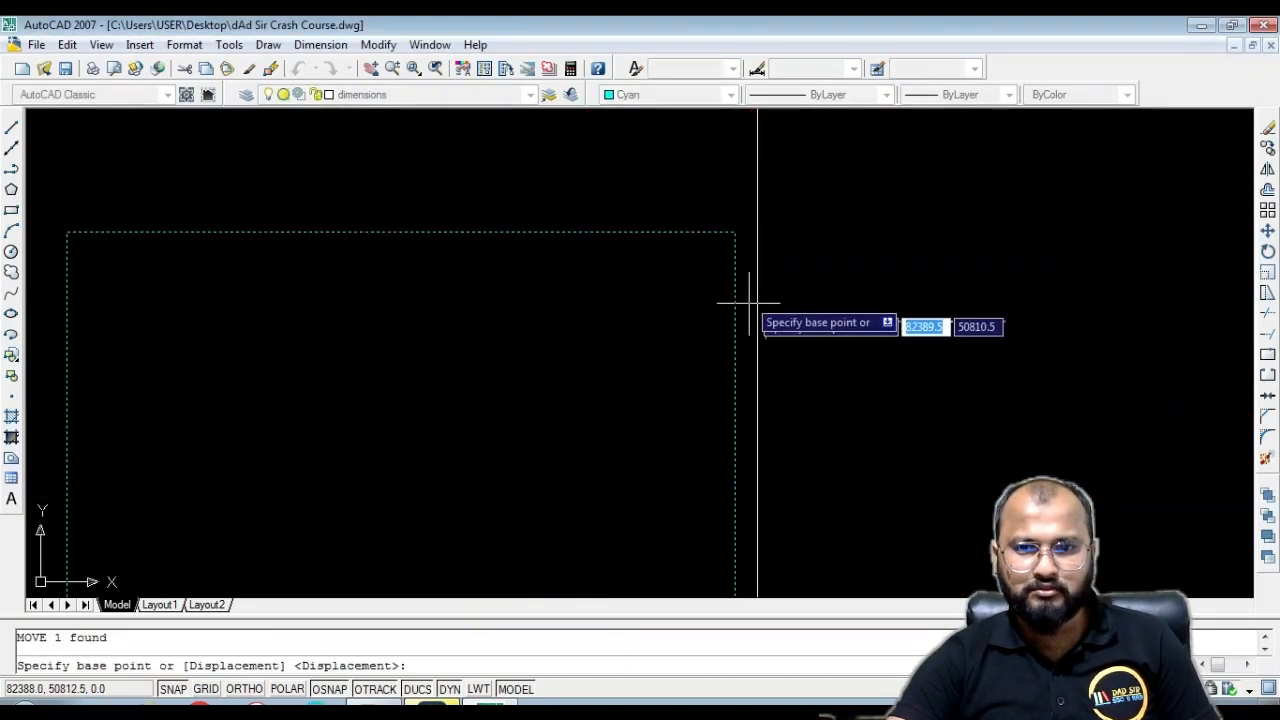
click(736, 232)
scroll(736, 235, up, 3)
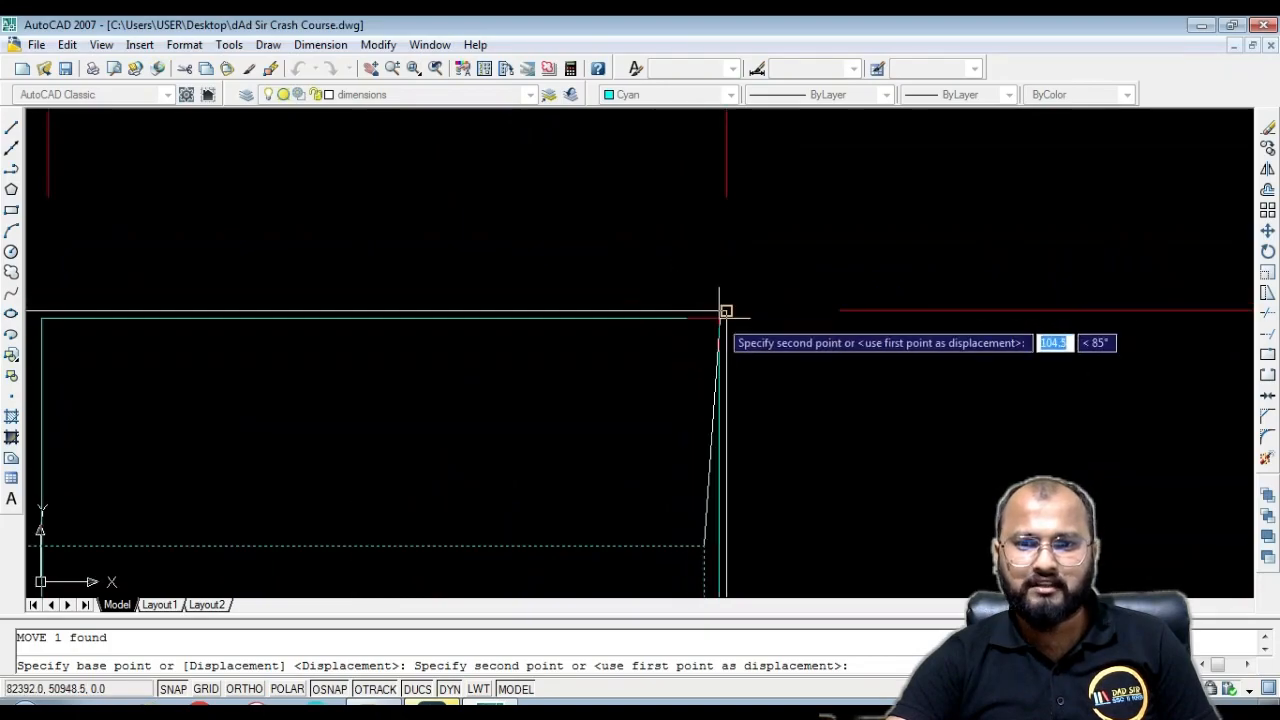
click(719, 314)
scroll(750, 270, down, 2)
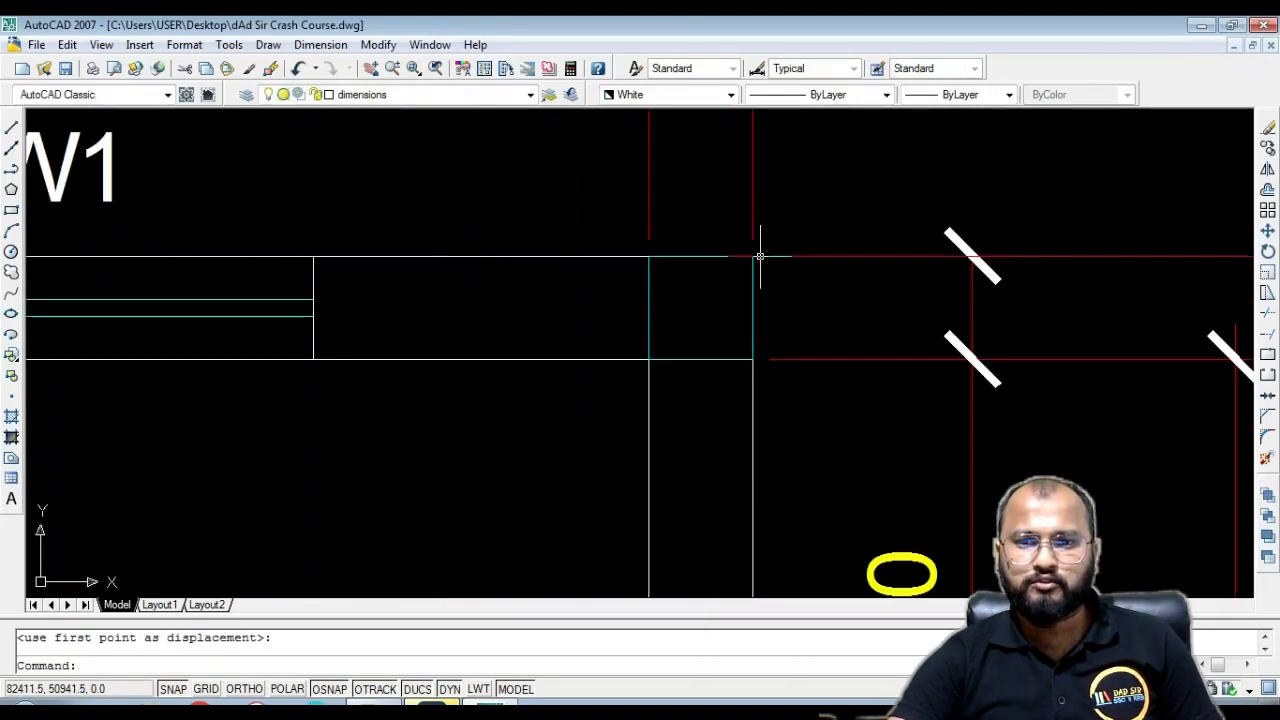
Hatch the two wall segments between the Master Bedroom 2 corner column and its W1 windows with ANSI31 at scale 400
scroll(733, 295, down, 3)
text(h)
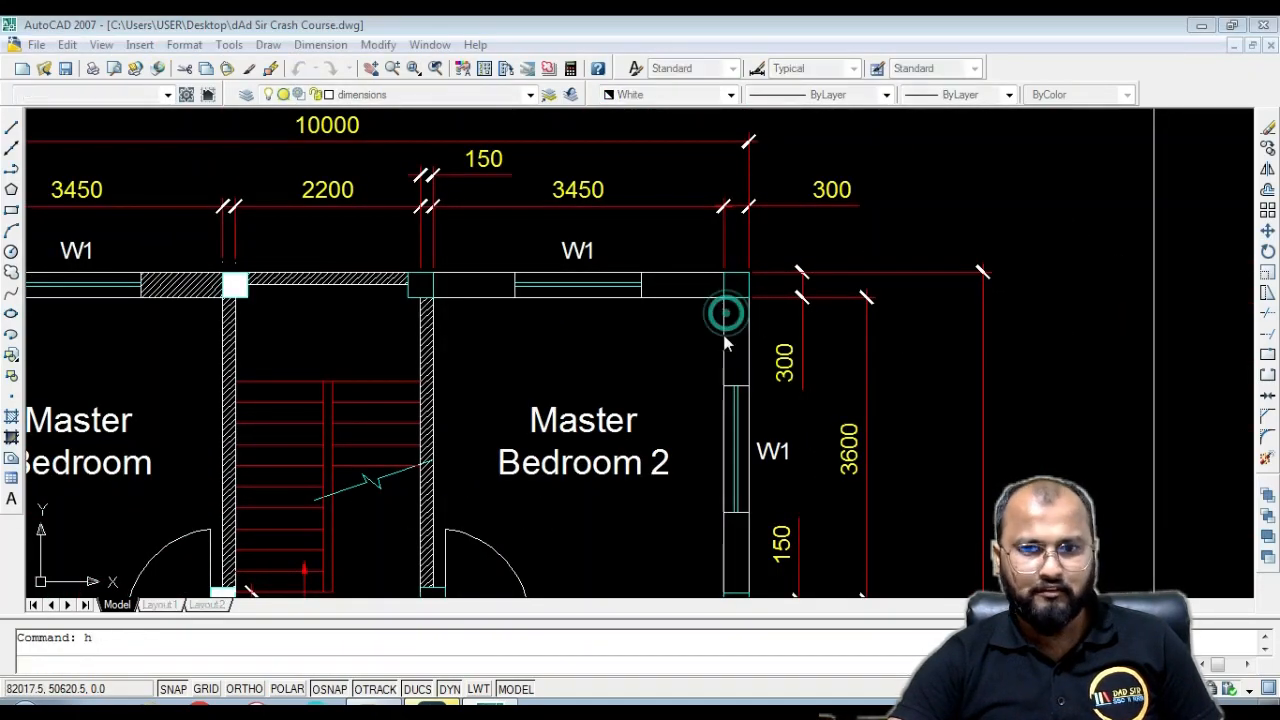
key(Return)
click(724, 145)
click(737, 330)
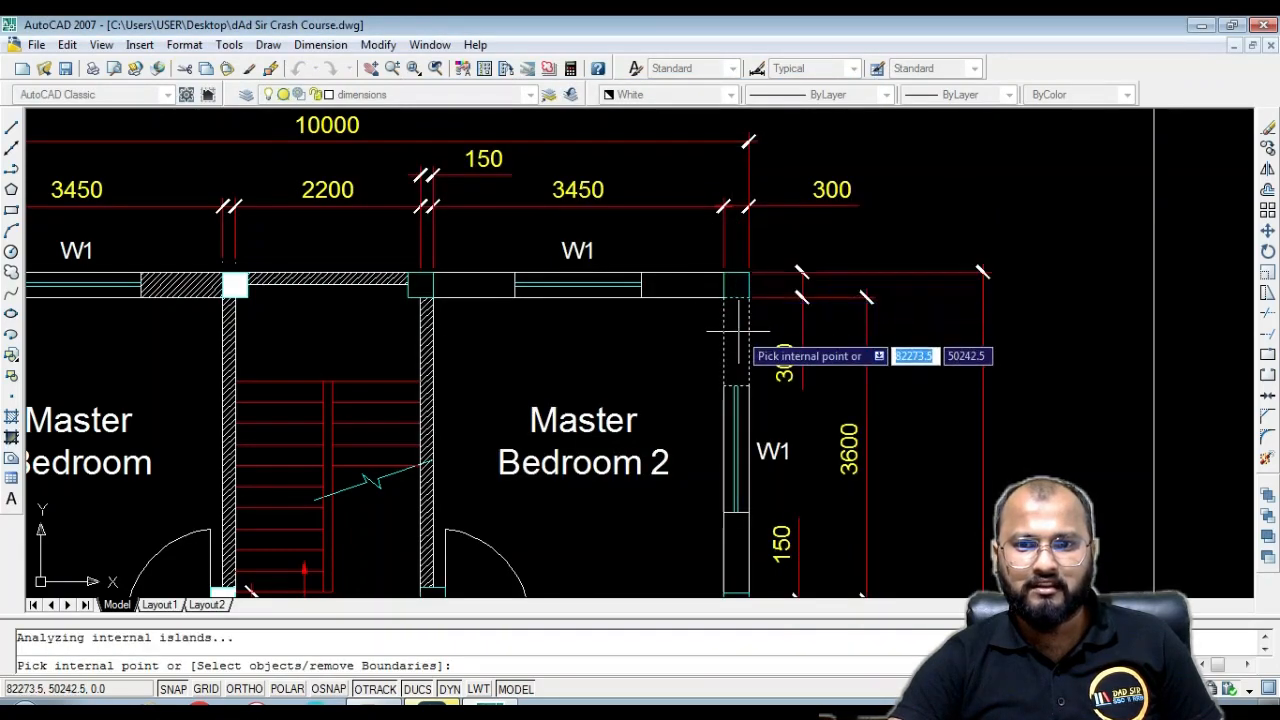
key(Return)
key(Return)
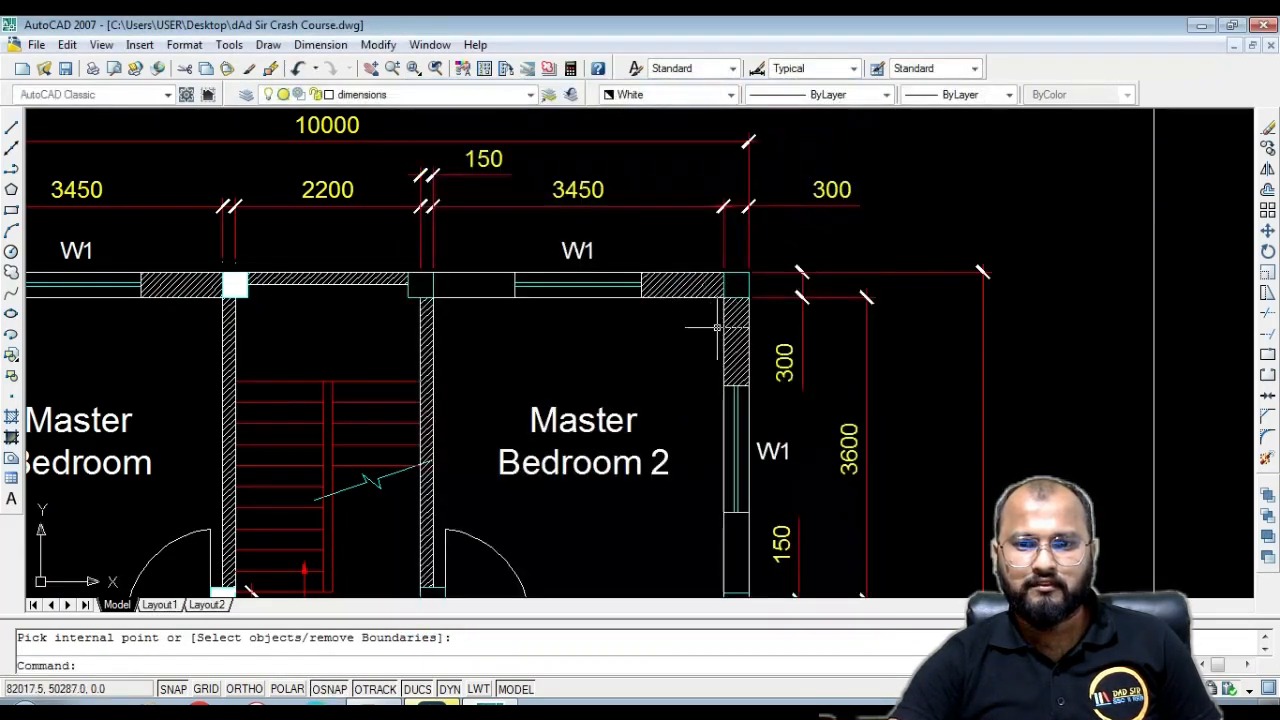
Hatch the remaining Master Bedroom 2, toilet, kitchen, entrance and W2 walls with ANSI31 at scale 400
scroll(670, 267, down, 3)
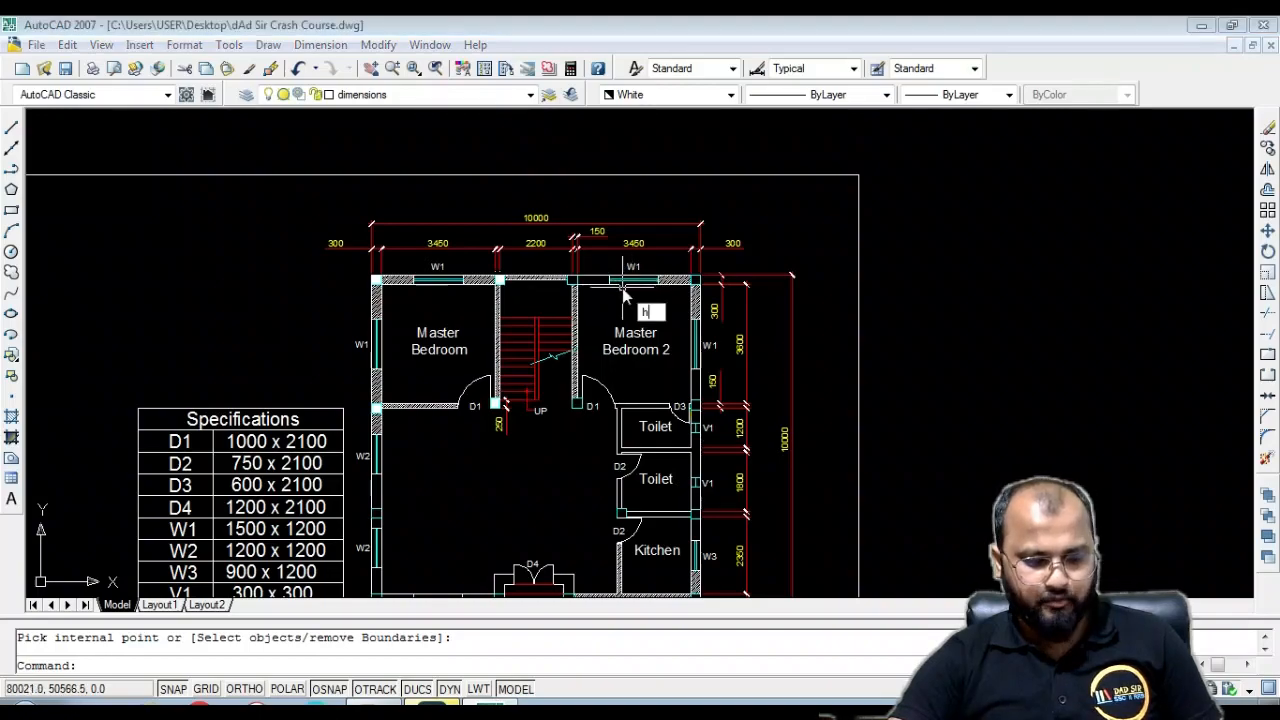
key(Escape)
text(h)
key(Return)
click(720, 146)
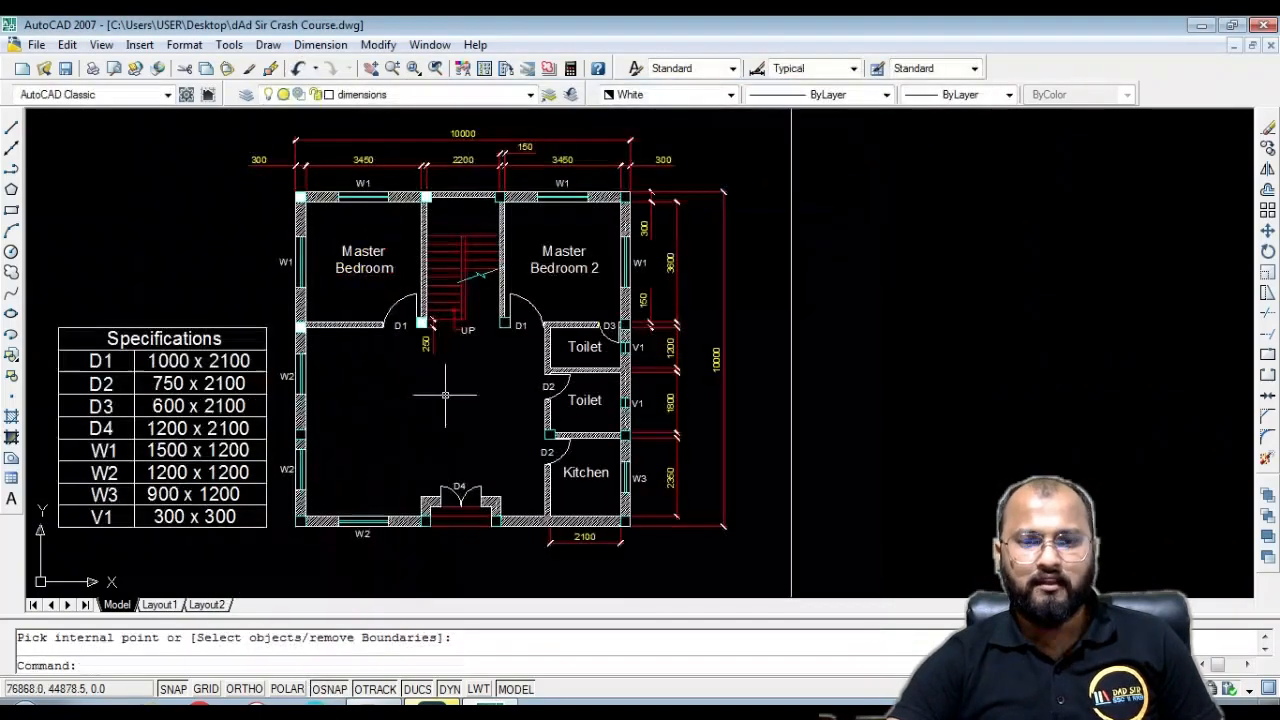
Start a new hatch and set its pattern to SOLID for the columns
text(h)
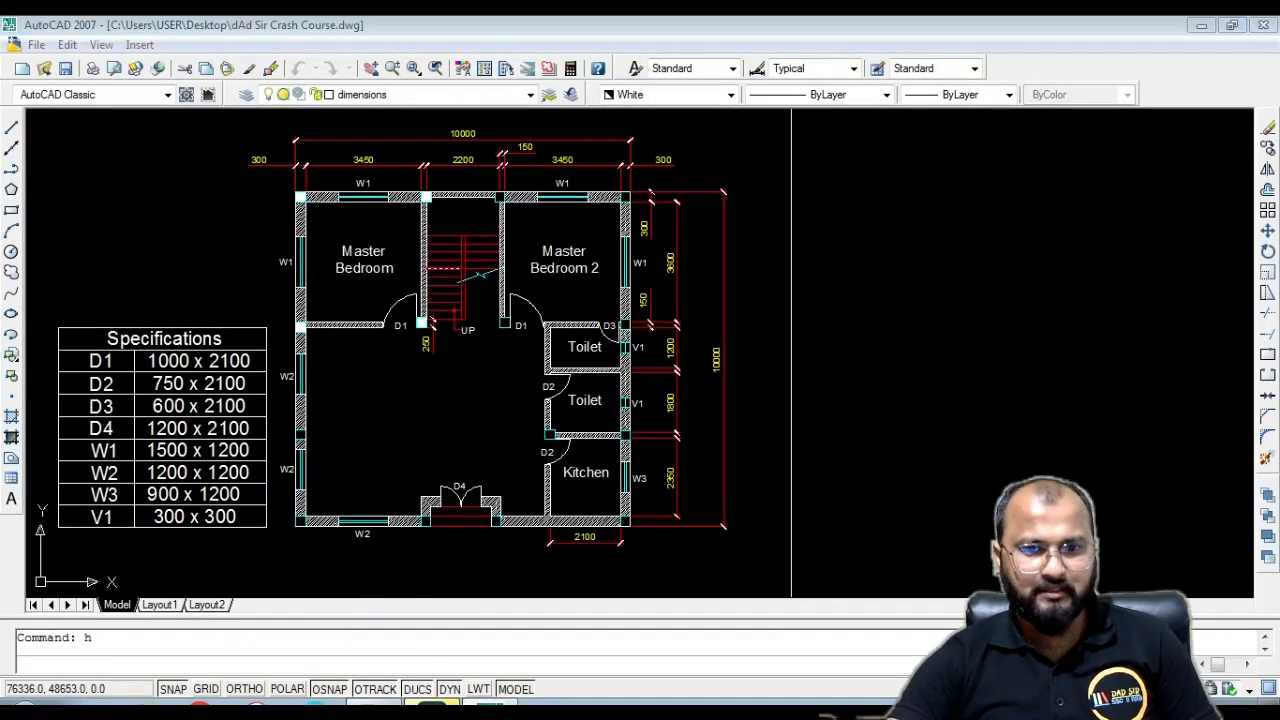
key(Return)
click(601, 222)
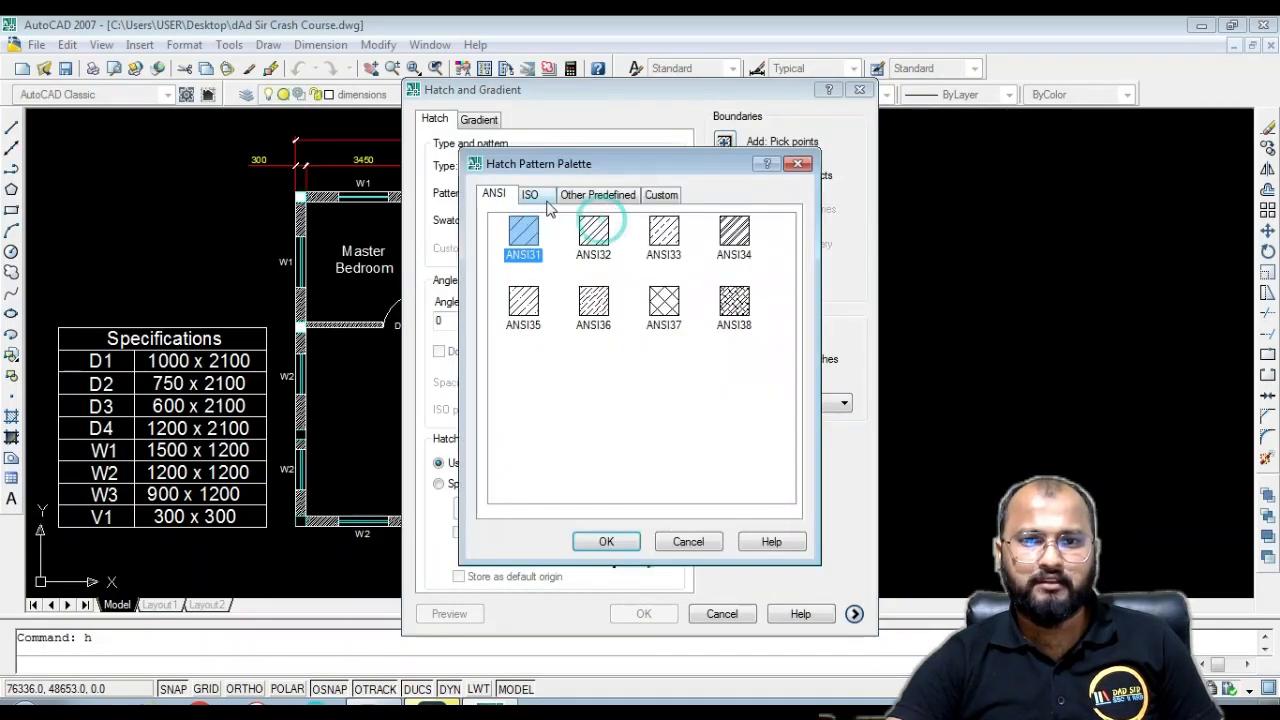
click(597, 195)
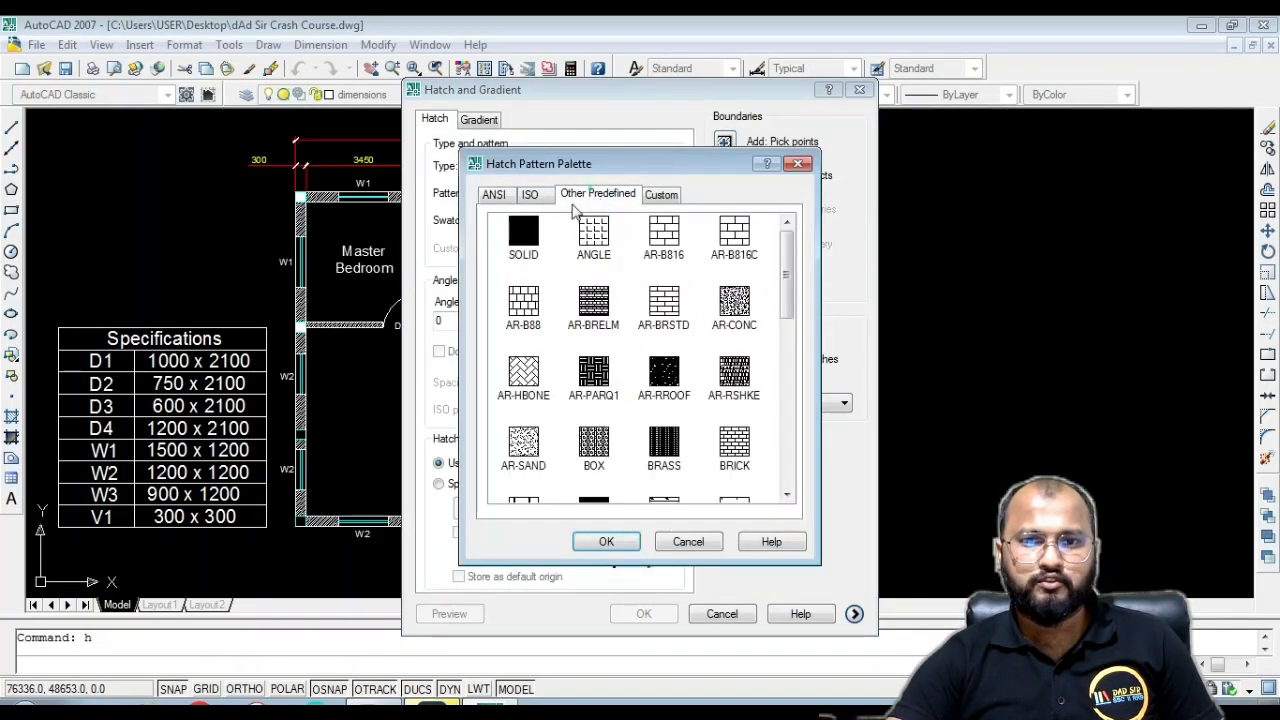
click(606, 542)
Try to hatch the columns above the staircase, beside door D3 and at the toilet-kitchen outer wall with SOLID
click(740, 152)
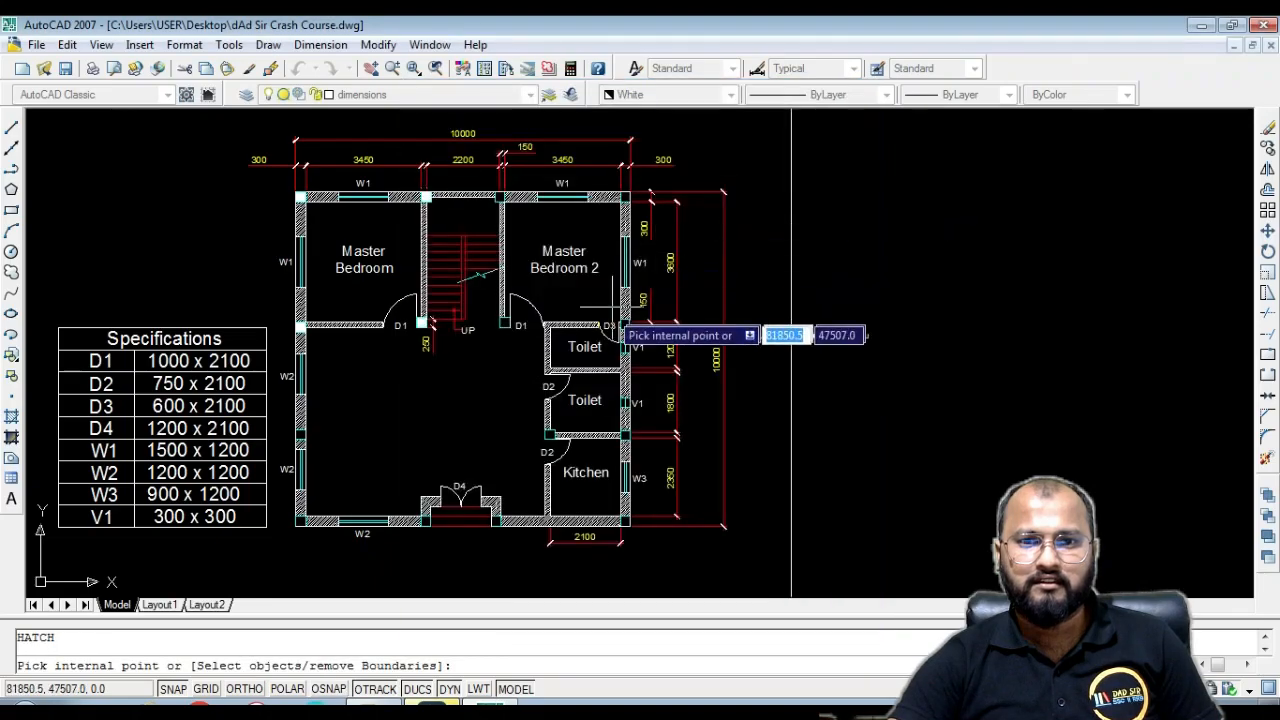
scroll(575, 220, up, 8)
click(580, 213)
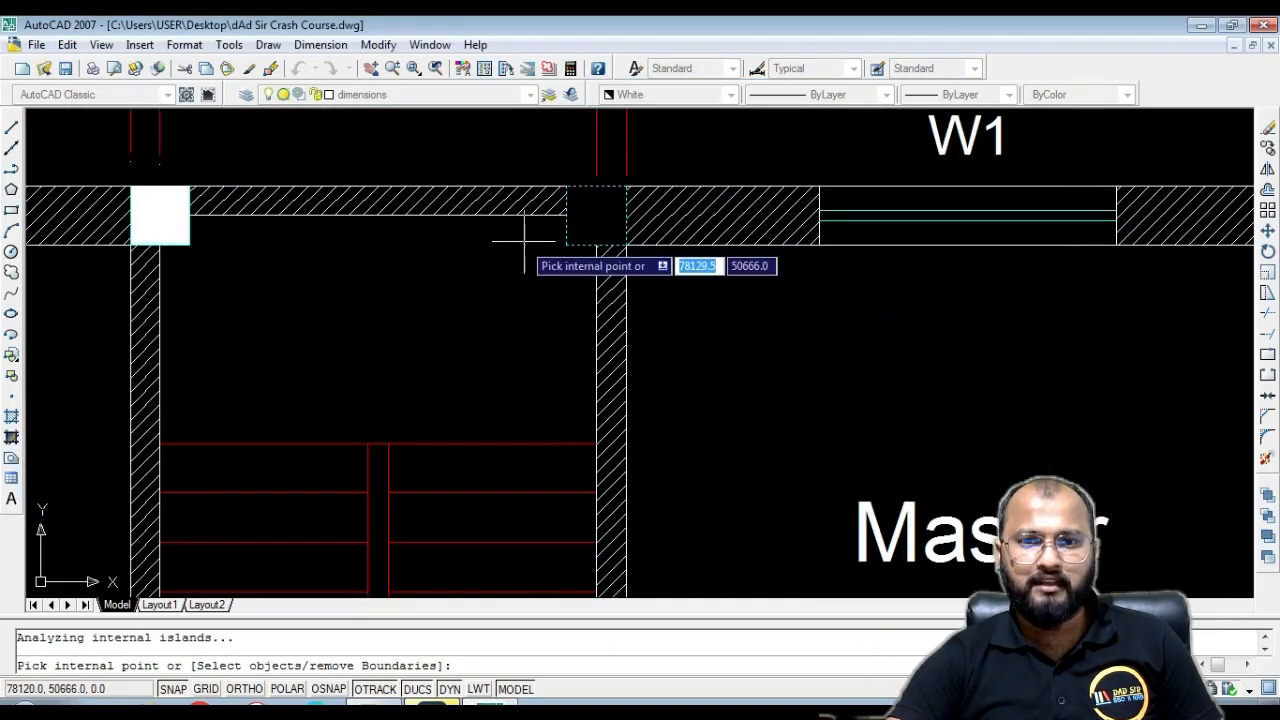
scroll(564, 293, down, 5)
scroll(705, 252, up, 5)
scroll(685, 240, down, 6)
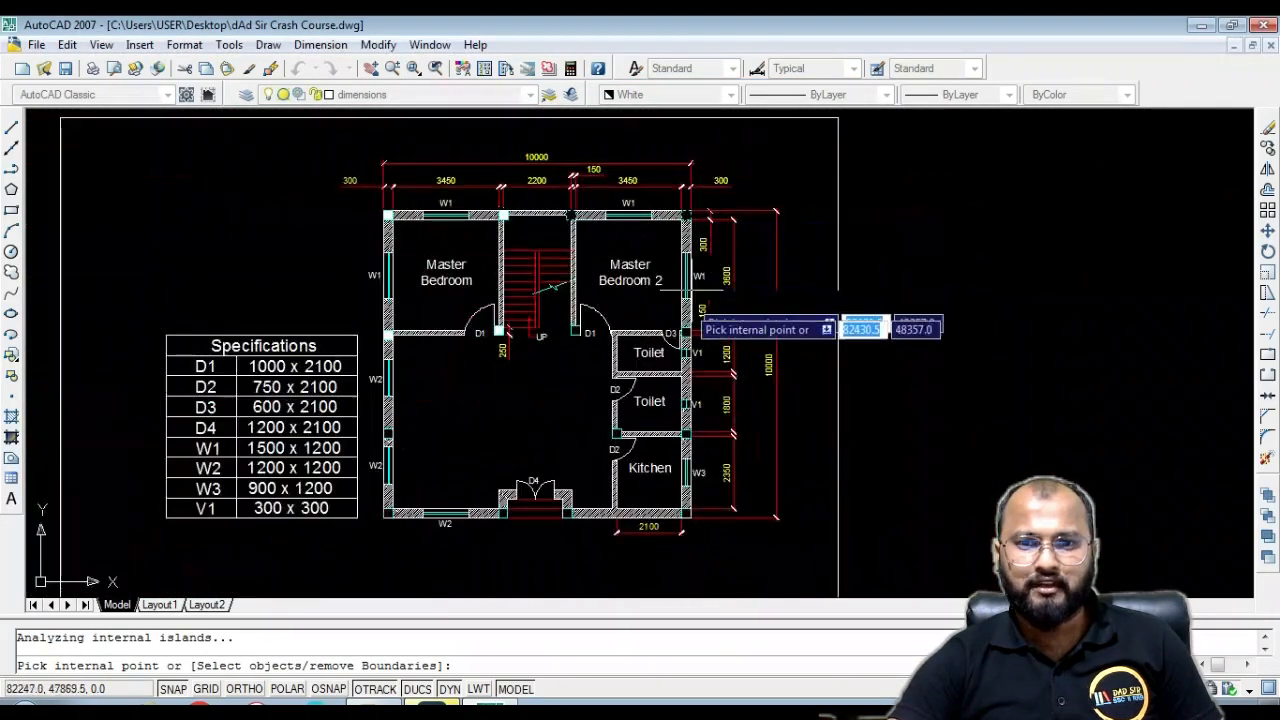
scroll(700, 337, up, 7)
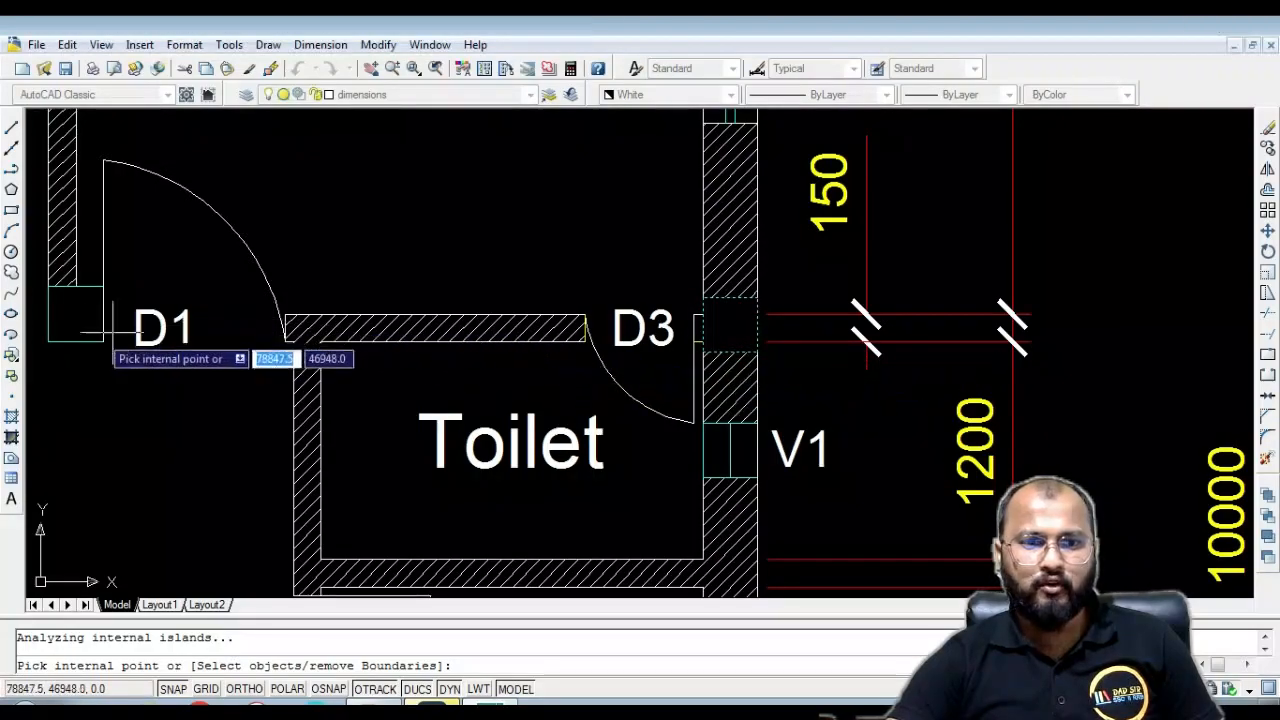
scroll(485, 275, down, 6)
scroll(541, 428, up, 6)
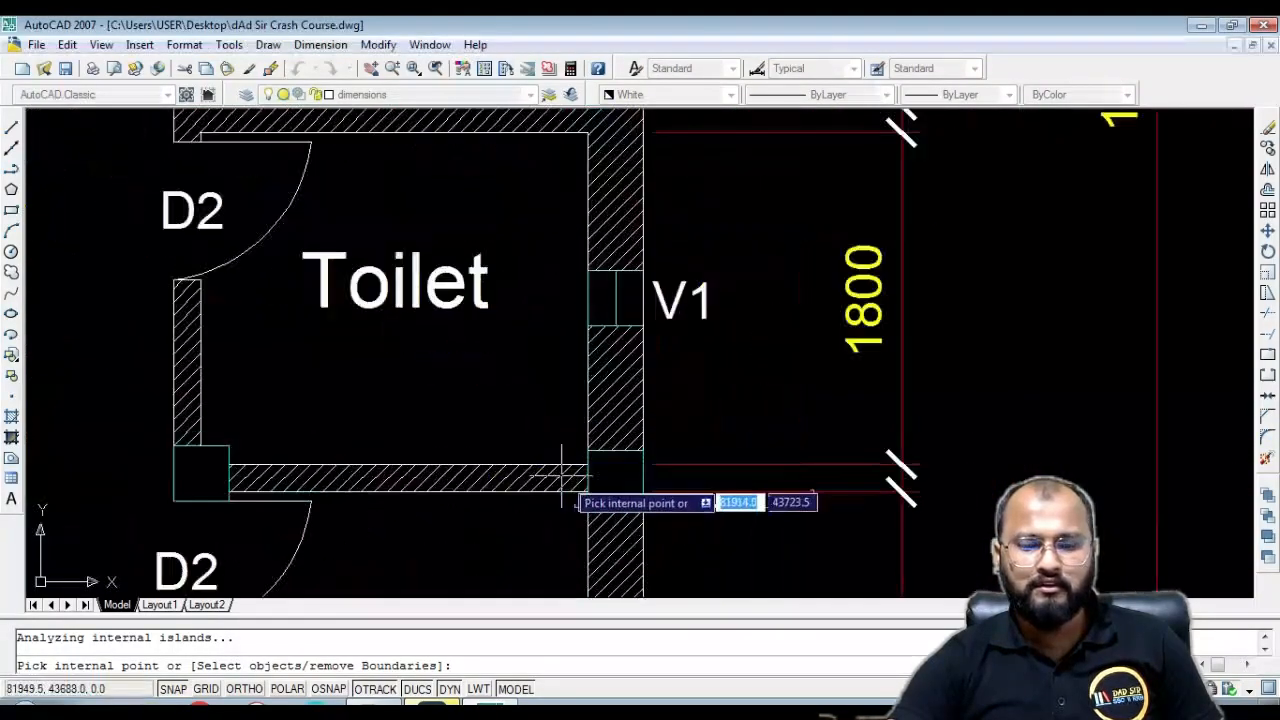
click(621, 477)
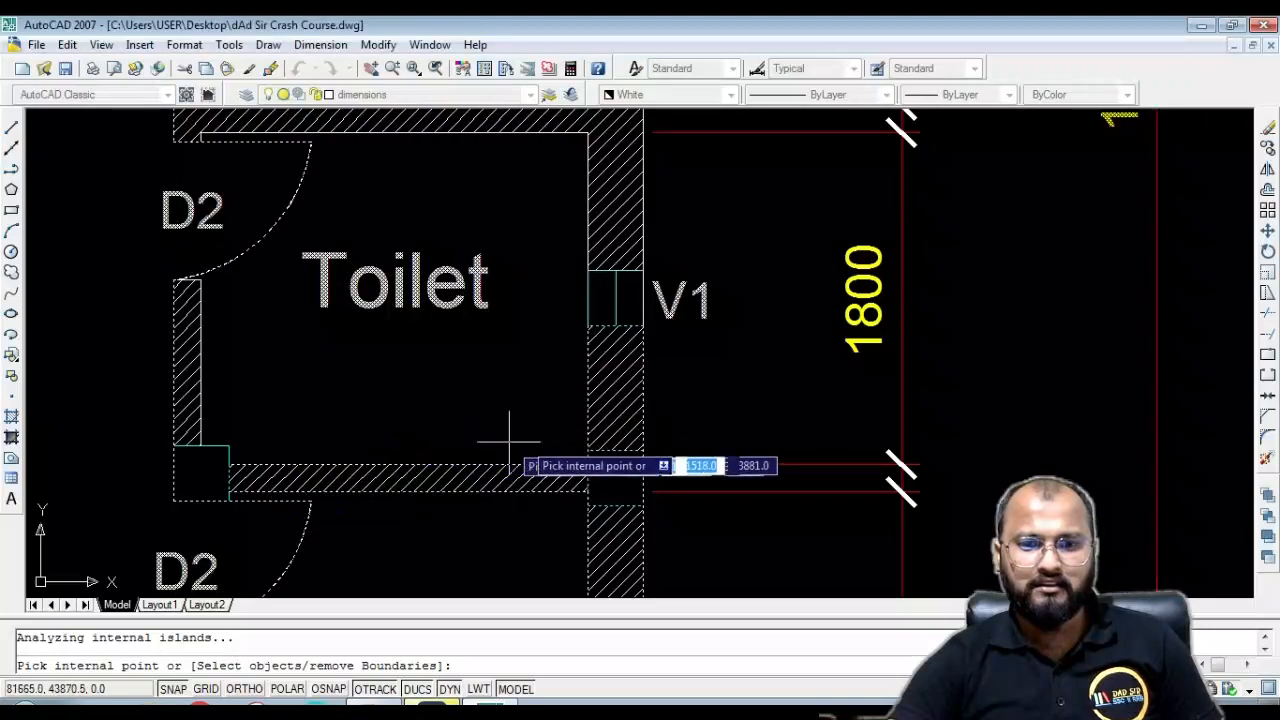
key(Escape)
Try again to hatch the column where the toilet-kitchen wall meets the outer wall with SOLID
click(725, 141)
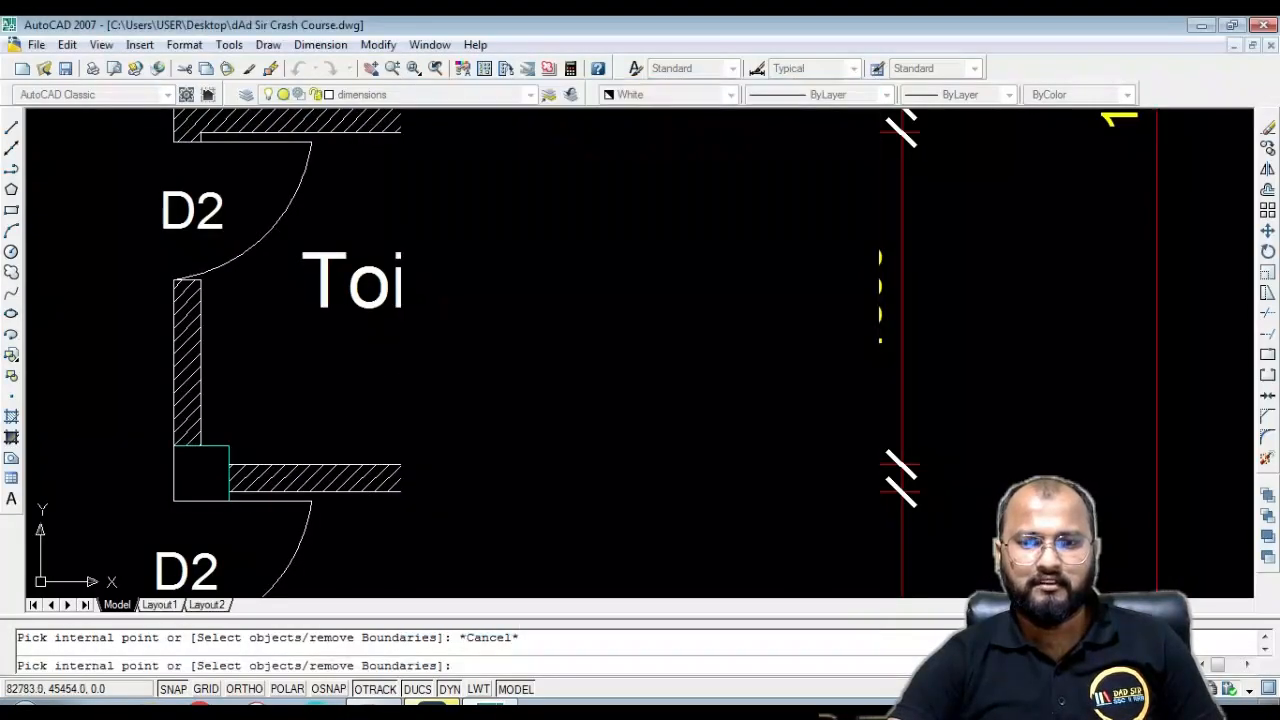
scroll(618, 465, up, 5)
click(618, 465)
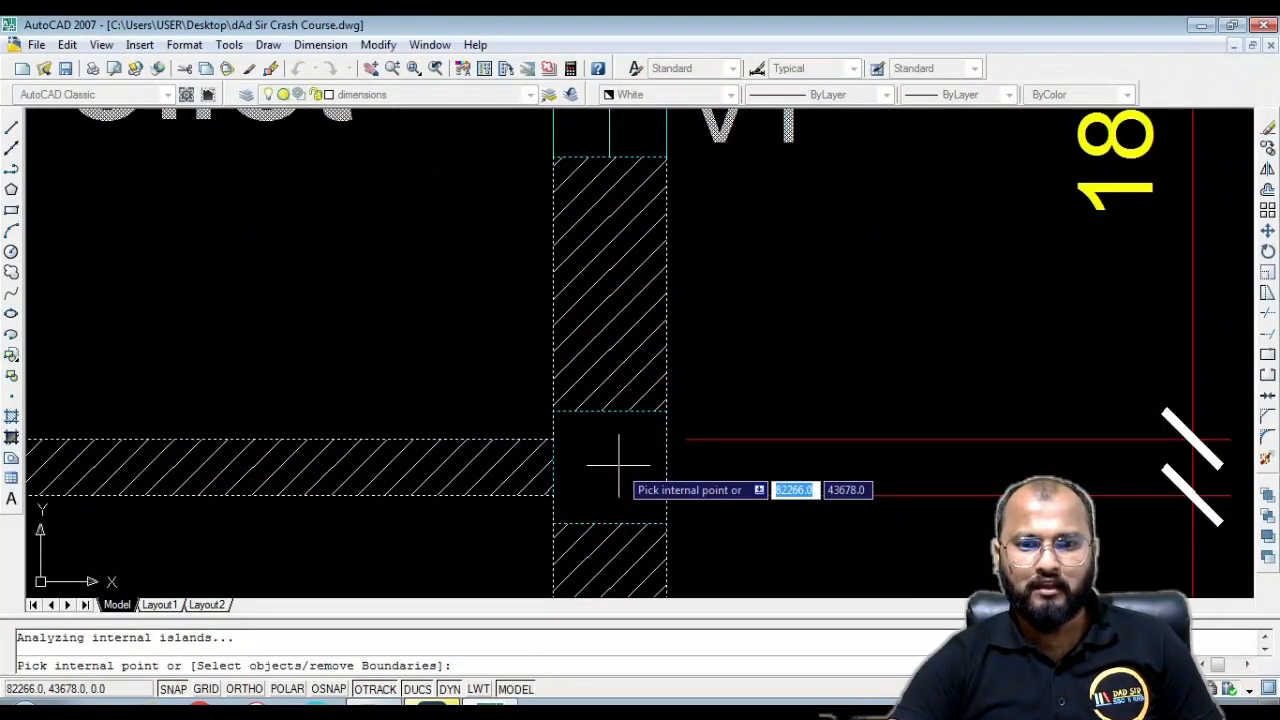
scroll(620, 458, down, 3)
key(Return)
key(Escape)
Move the column outline at the toilet-kitchen outer wall junction into the toilet and back into the wall
scroll(592, 468, up, 4)
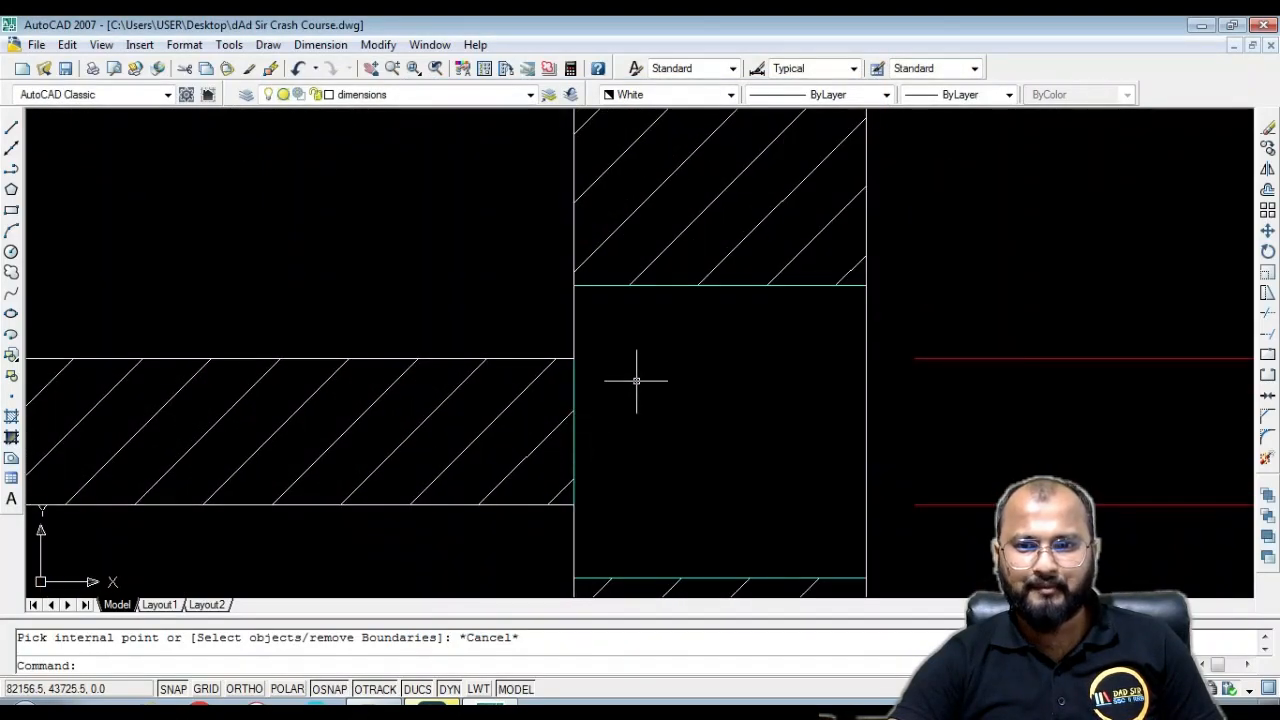
click(602, 287)
scroll(618, 307, down, 3)
text(m)
key(Return)
click(664, 334)
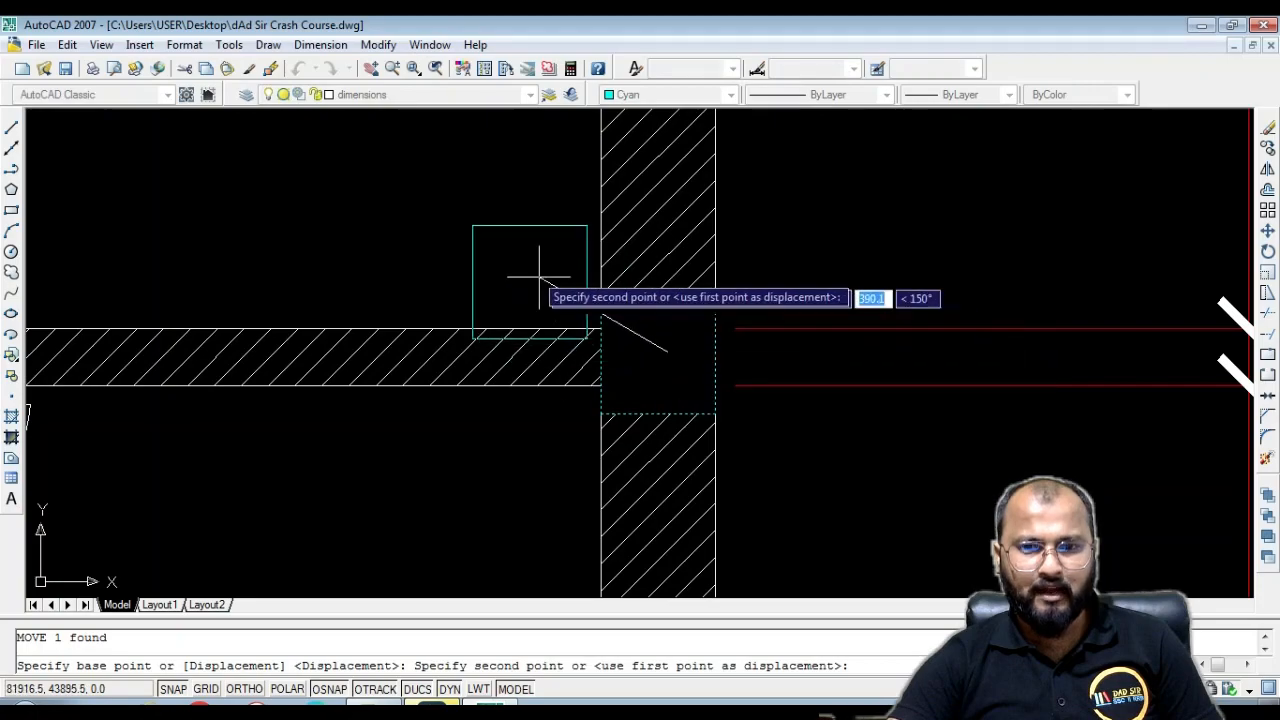
click(524, 249)
click(547, 251)
click(466, 188)
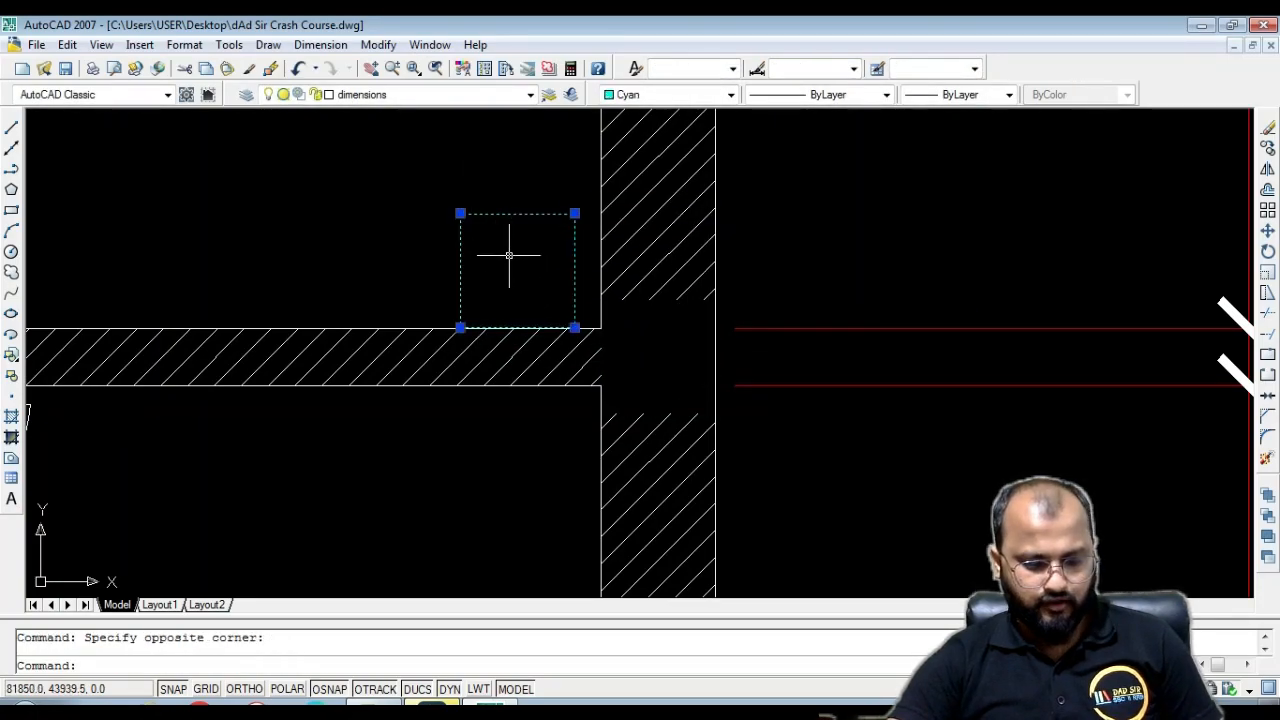
text(m)
key(Return)
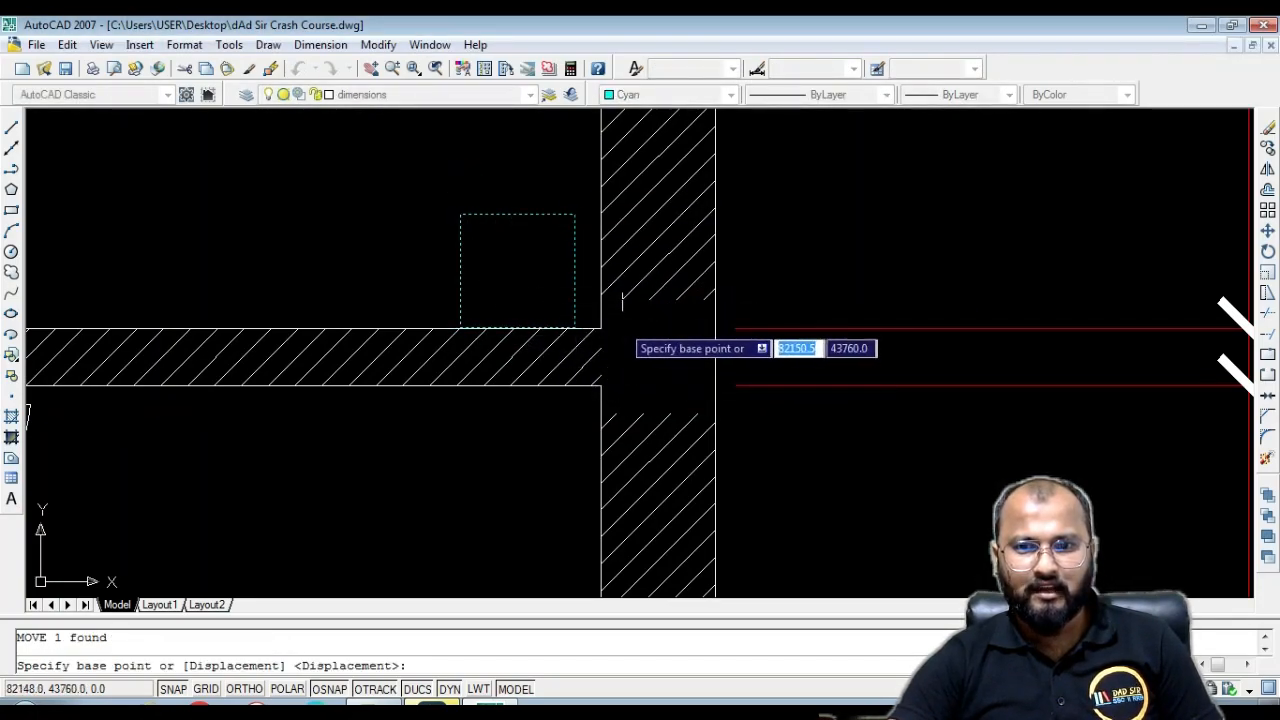
click(460, 270)
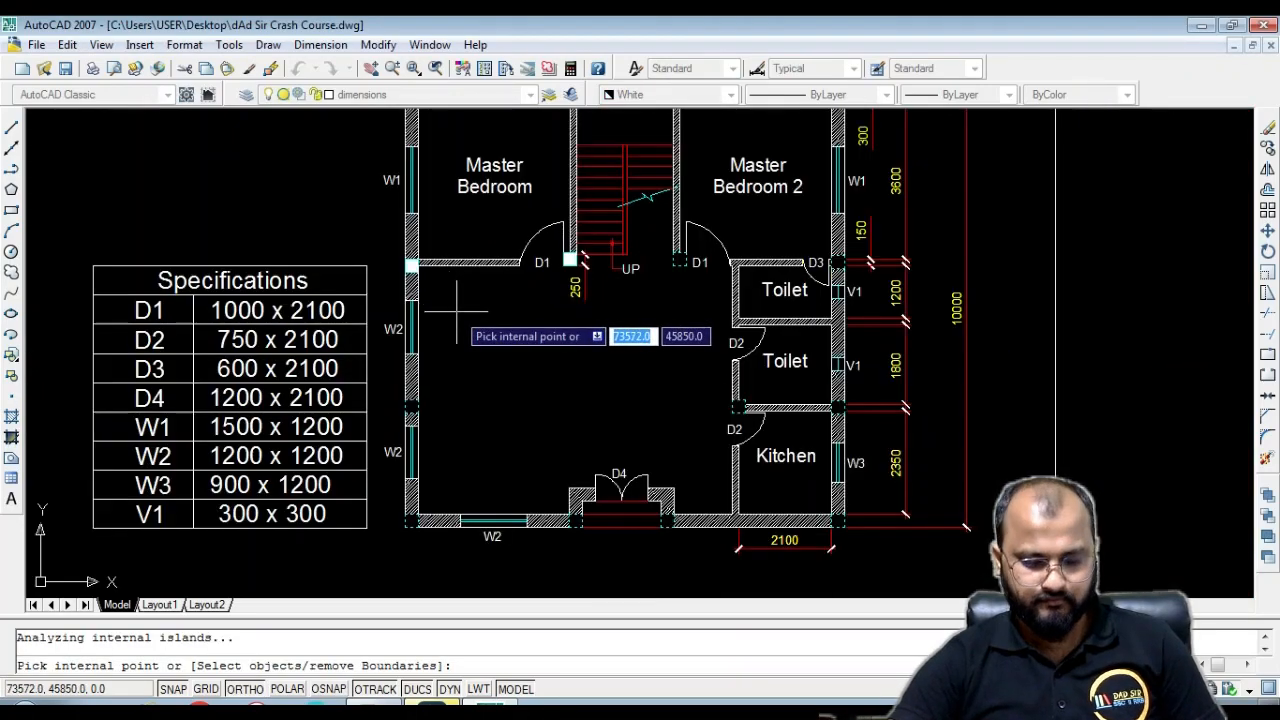
Apply the SOLID hatch to the columns from the lower bedroom wall line down to the front entrance wall
key(Return)
key(Escape)
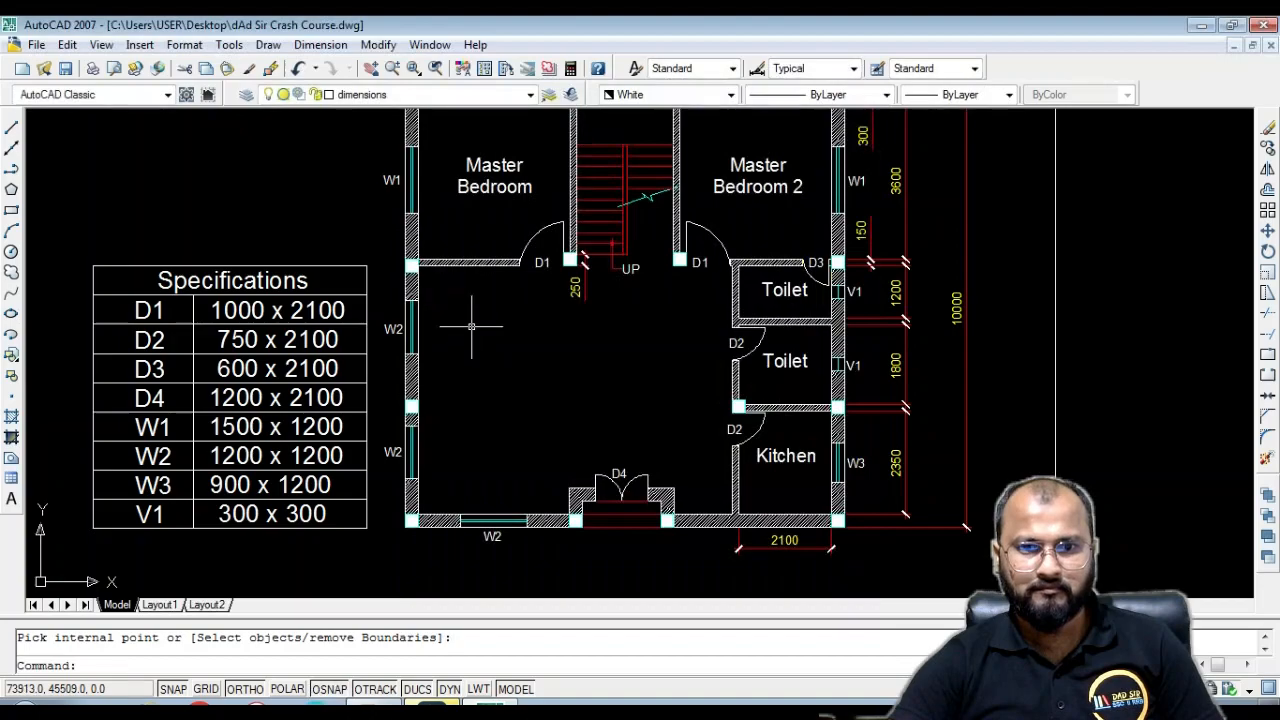
scroll(567, 397, down, 2)
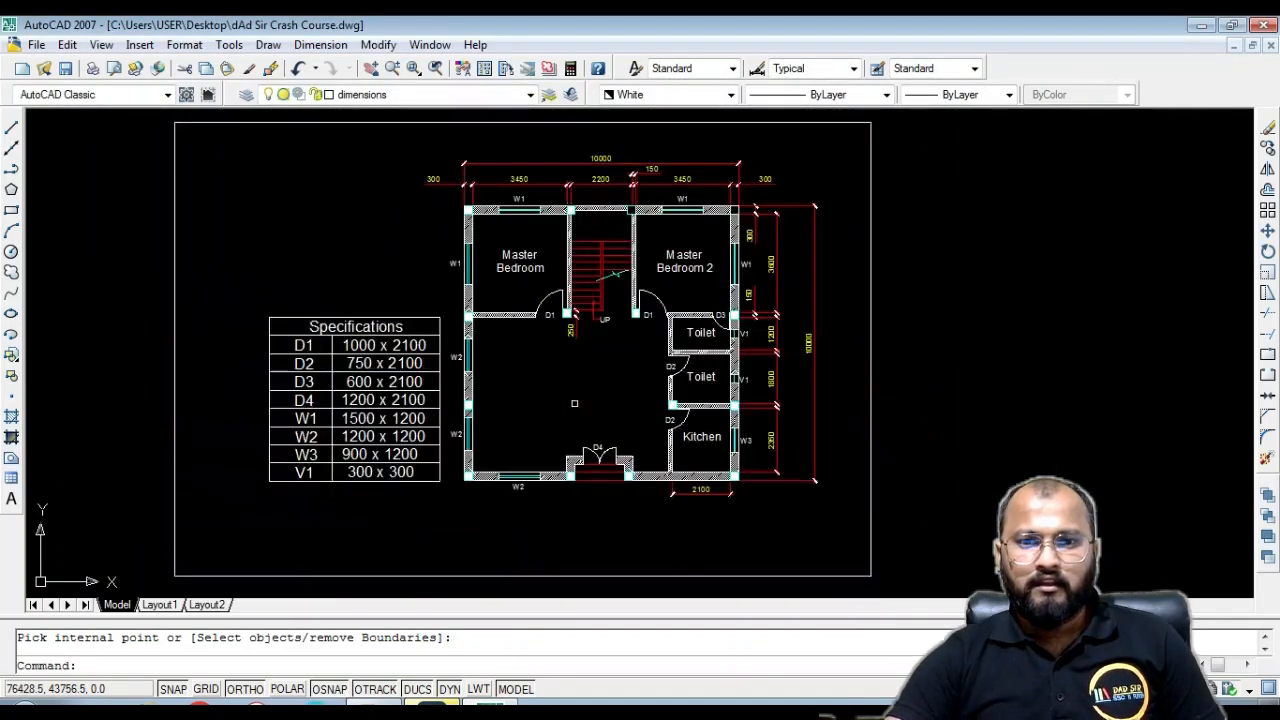
Hatch the column above the staircase and the outer corner column of Master Bedroom 2 with SOLID
scroll(650, 210, up, 3)
text(h)
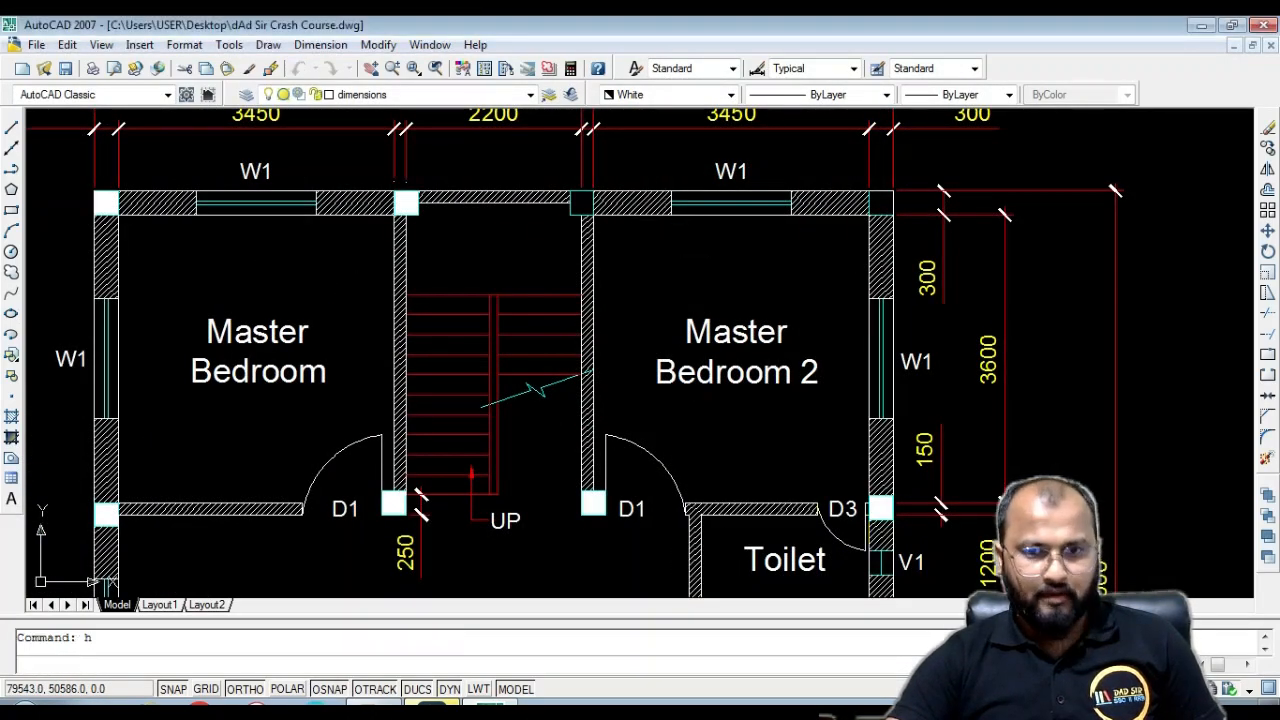
key(Return)
click(724, 143)
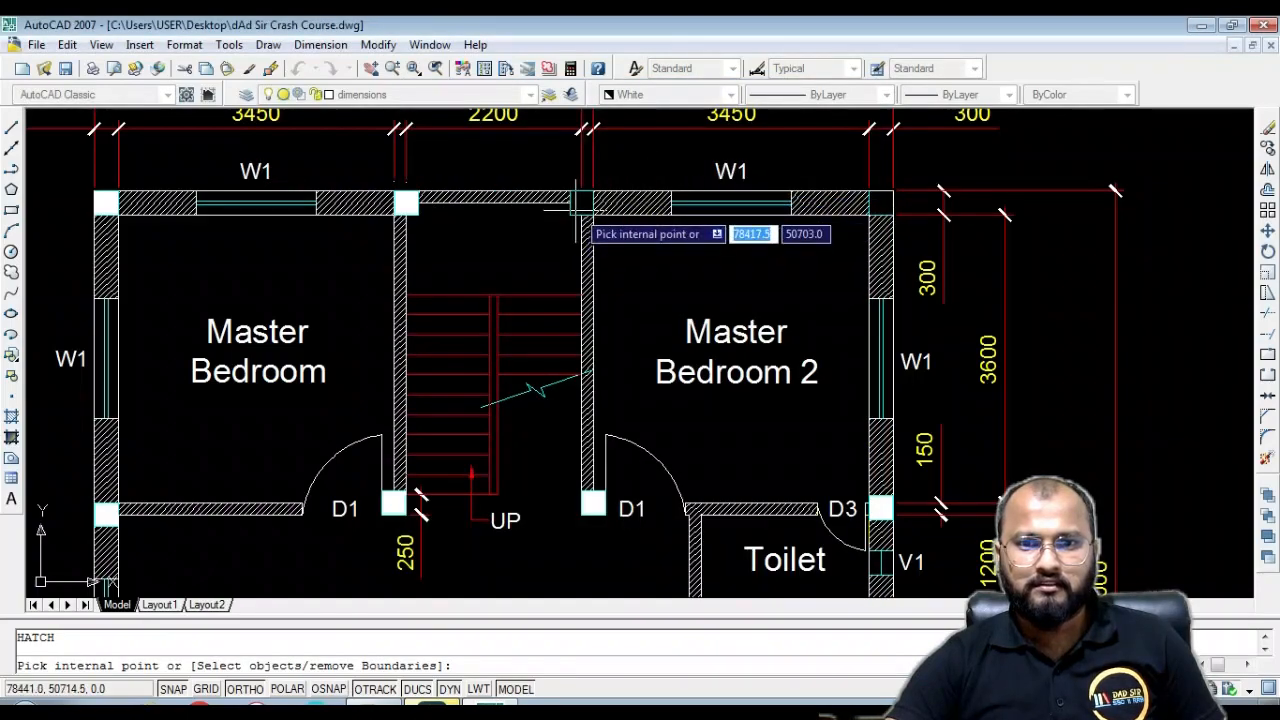
click(579, 204)
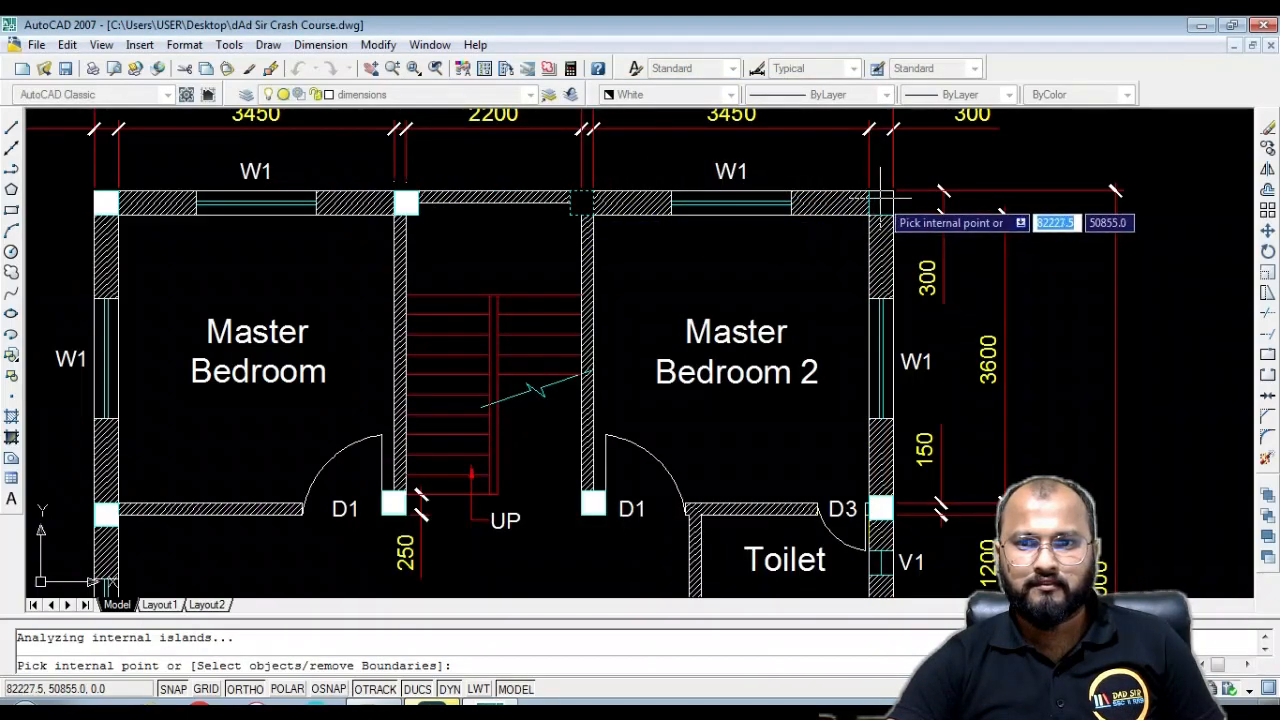
click(880, 203)
key(Return)
key(Return)
scroll(681, 272, down, 3)
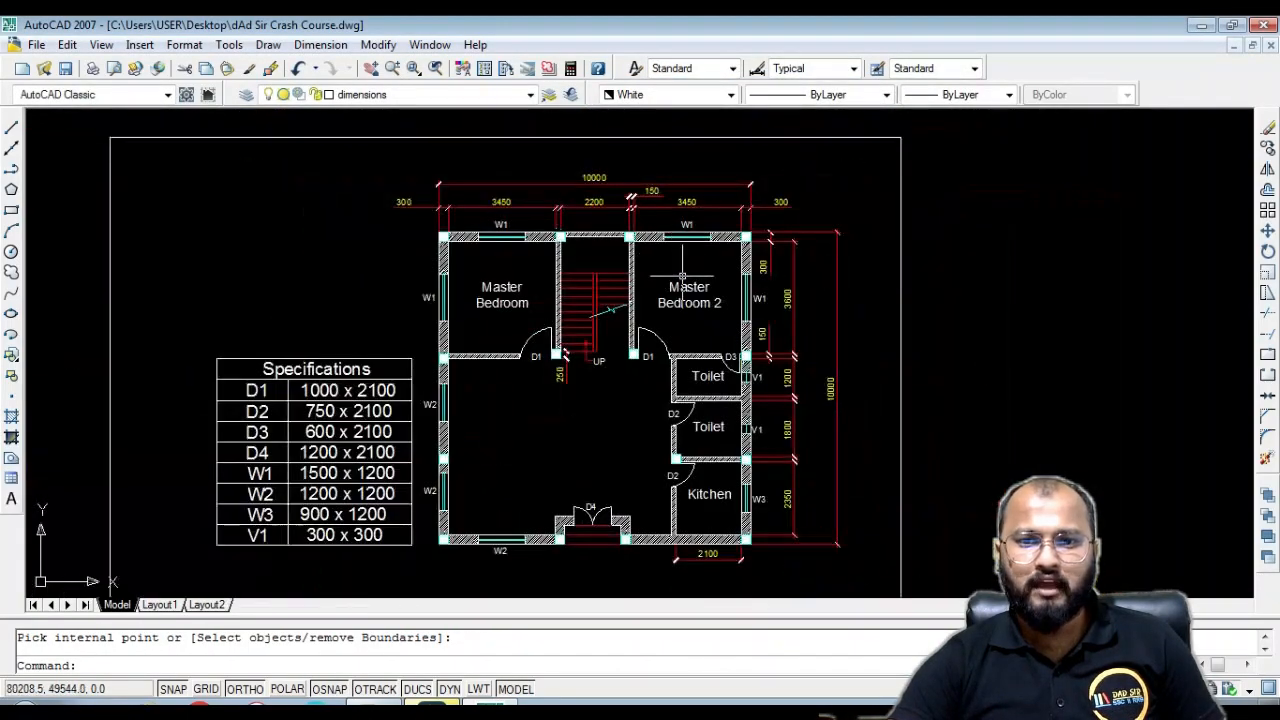
Examine the finished plan and how the Master Bedroom's lower wall lines up with the columns near door D1
scroll(673, 333, up, 3)
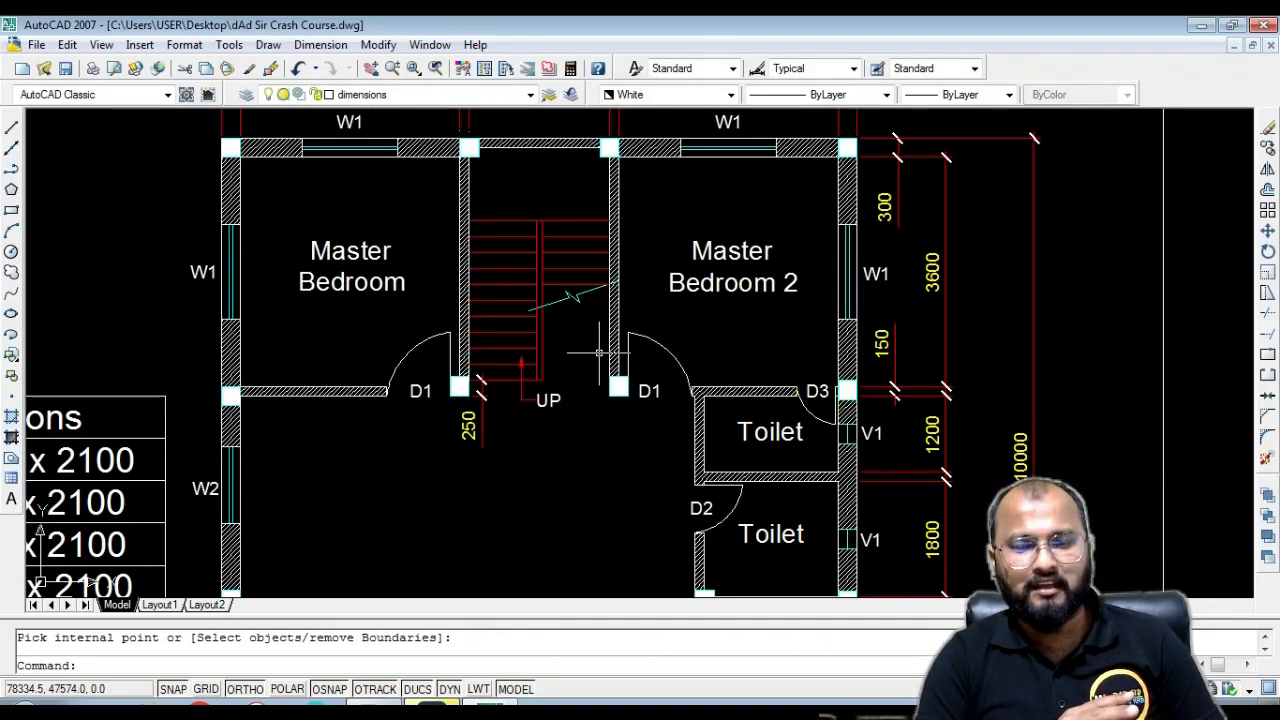
scroll(690, 216, down, 2)
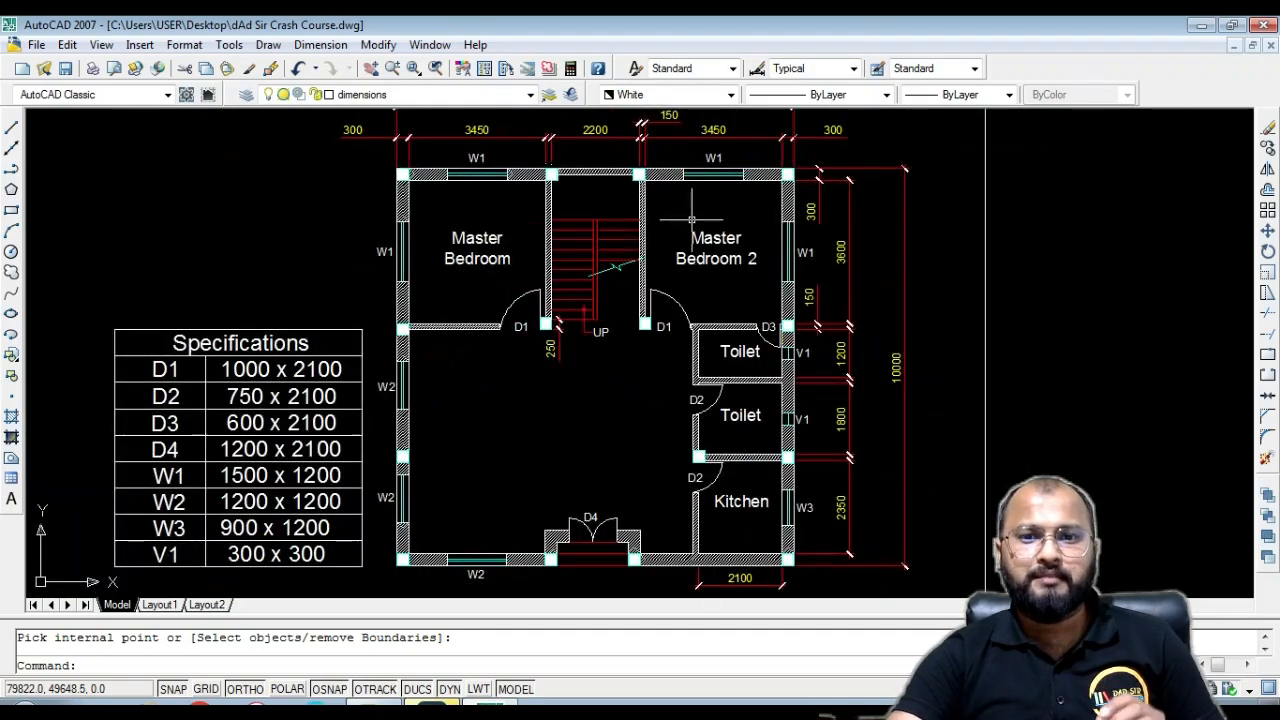
scroll(703, 353, up, 2)
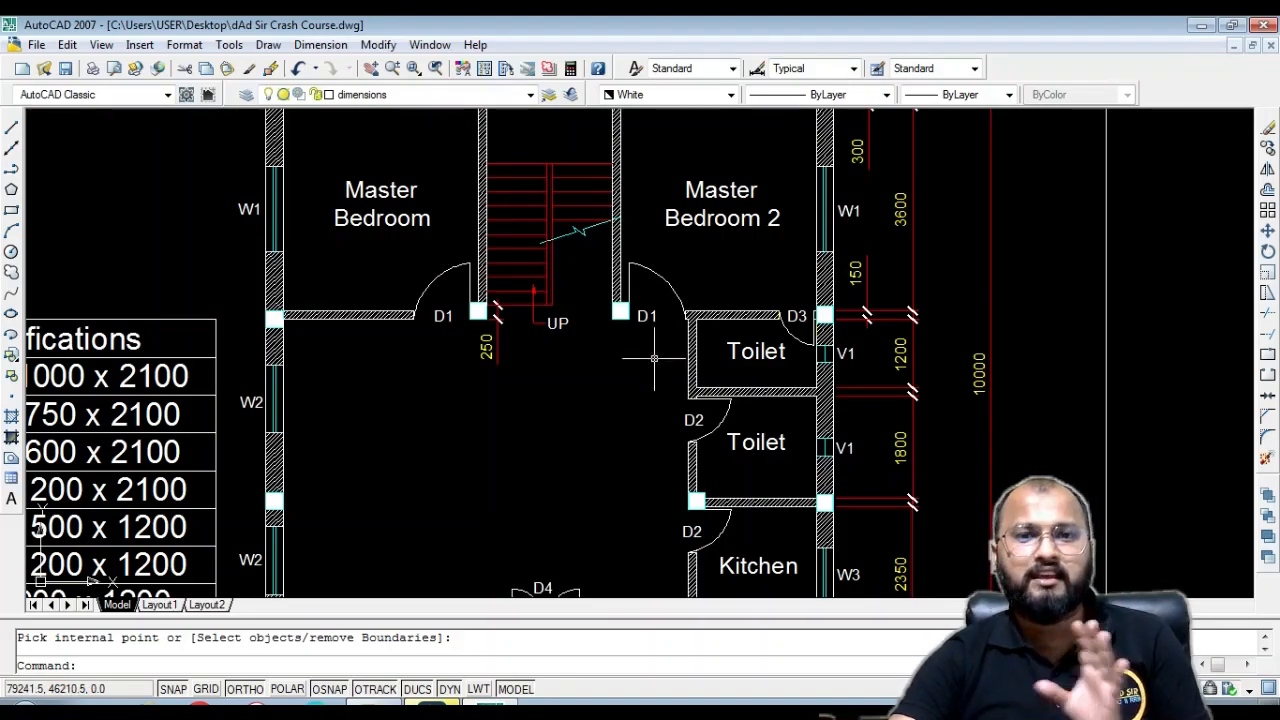
middle_drag(446, 405, 637, 438)
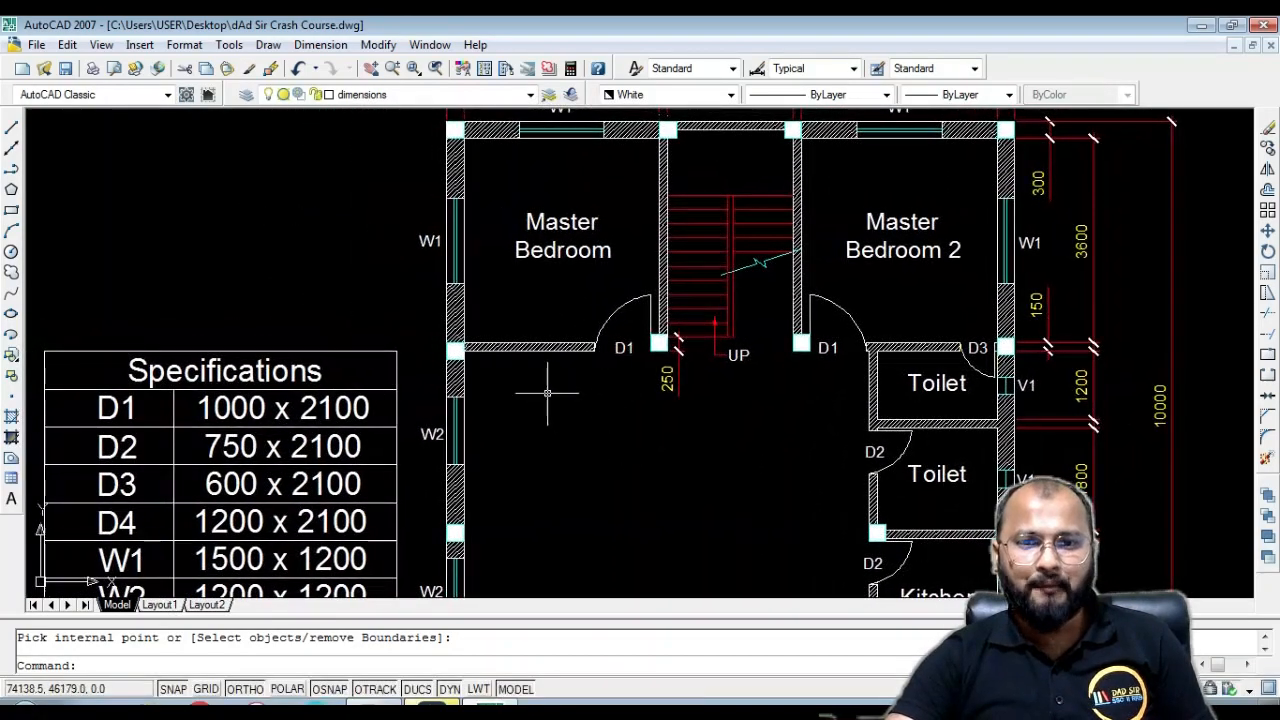
scroll(478, 377, up, 4)
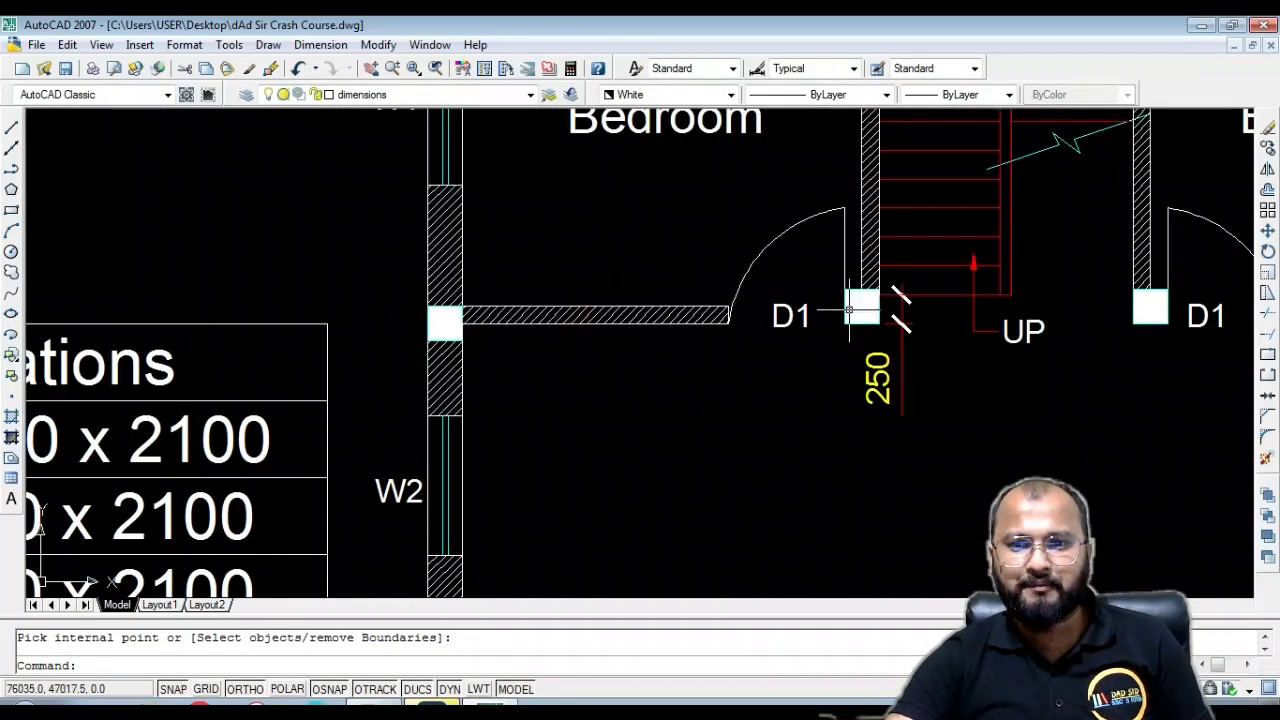
scroll(857, 306, up, 3)
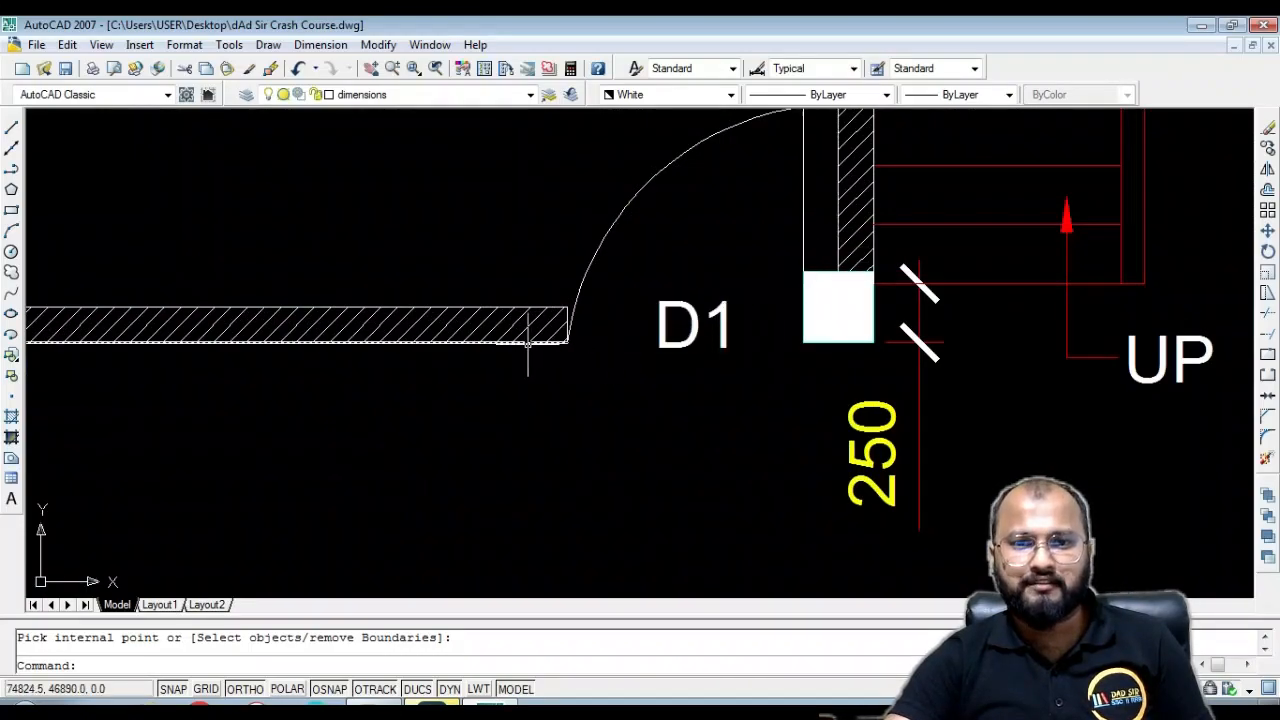
scroll(835, 340, down, 5)
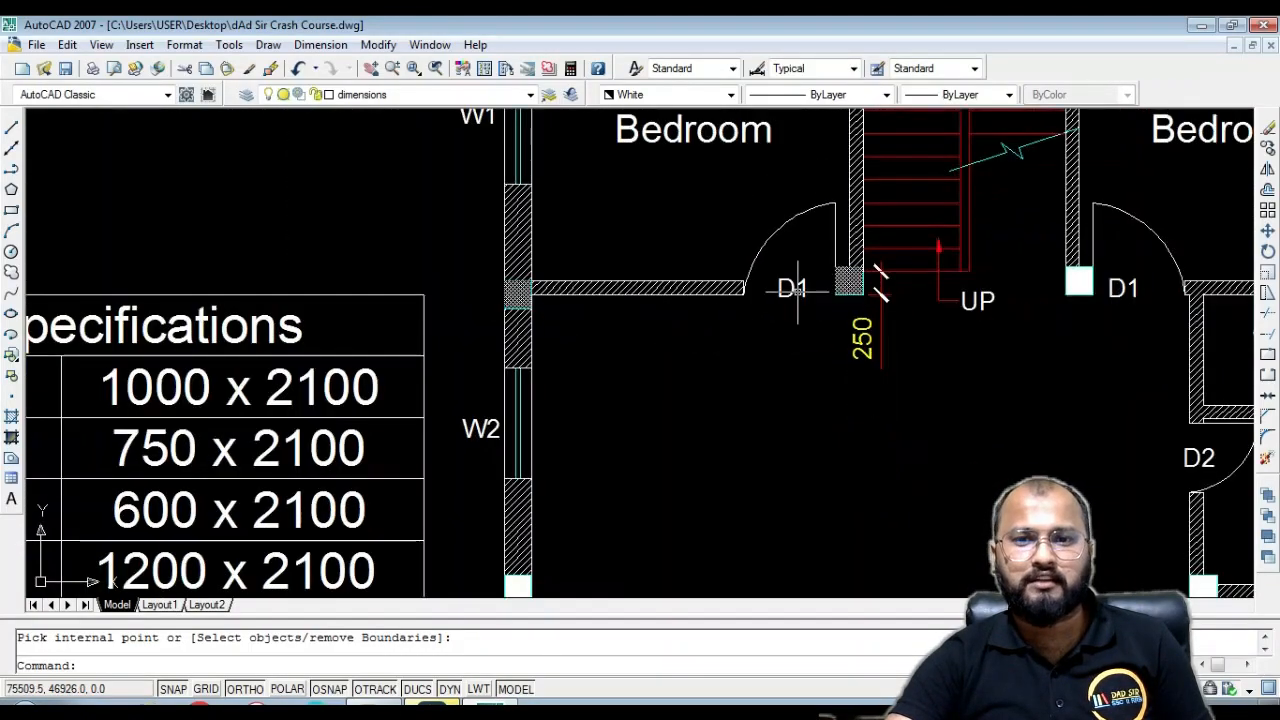
scroll(520, 289, up, 6)
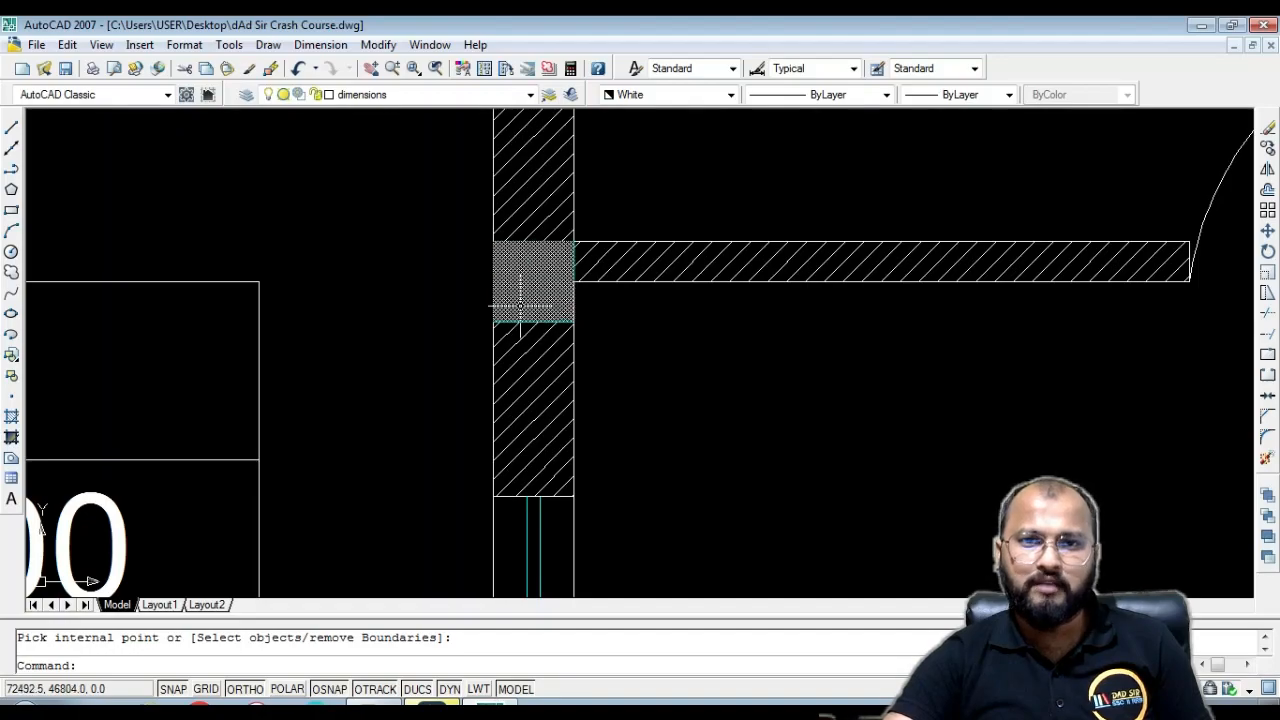
scroll(523, 303, down, 7)
scroll(660, 277, up, 5)
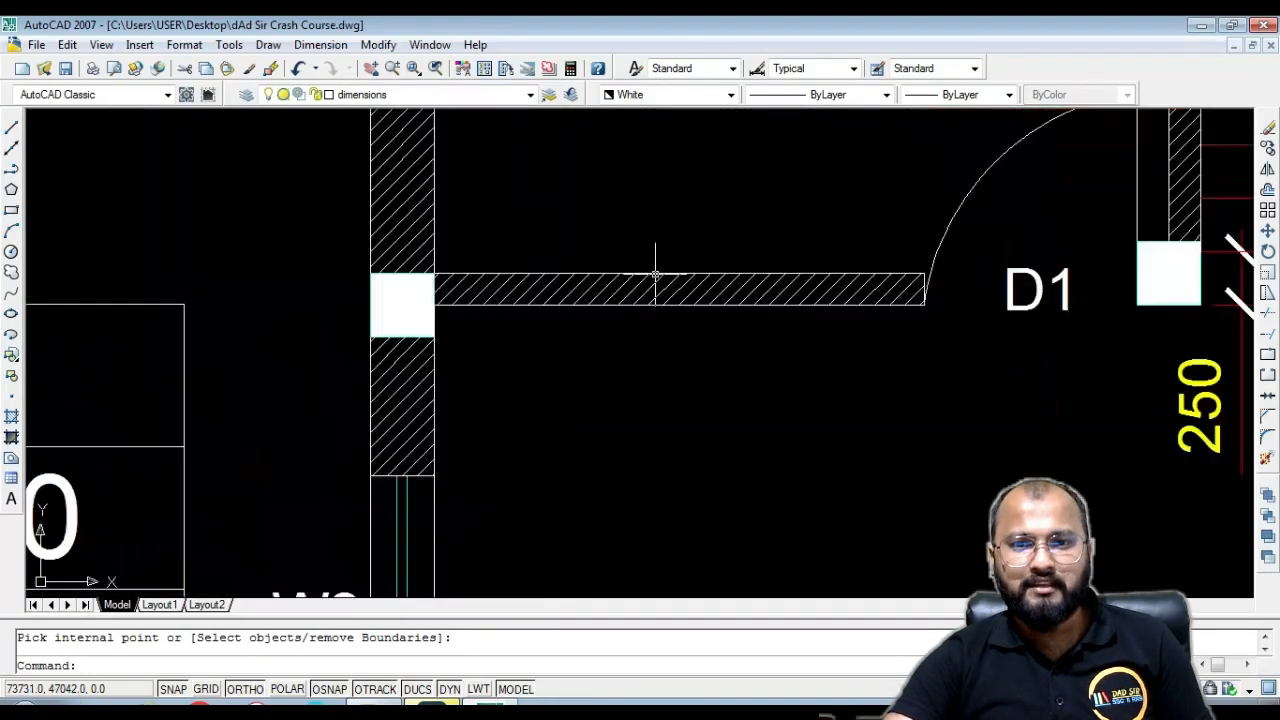
Measure the thickness of the Master Bedroom's lower wall beside door D1 with a temporary linear dimension
click(320, 44)
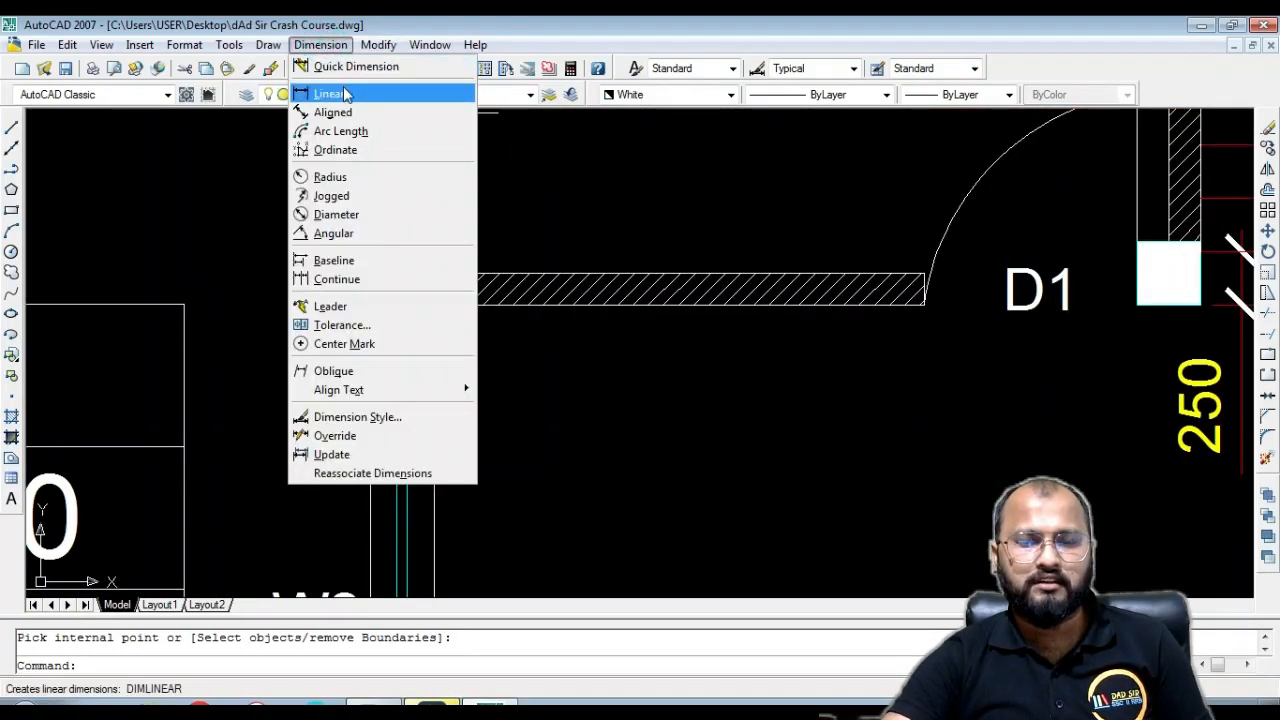
click(328, 94)
click(871, 274)
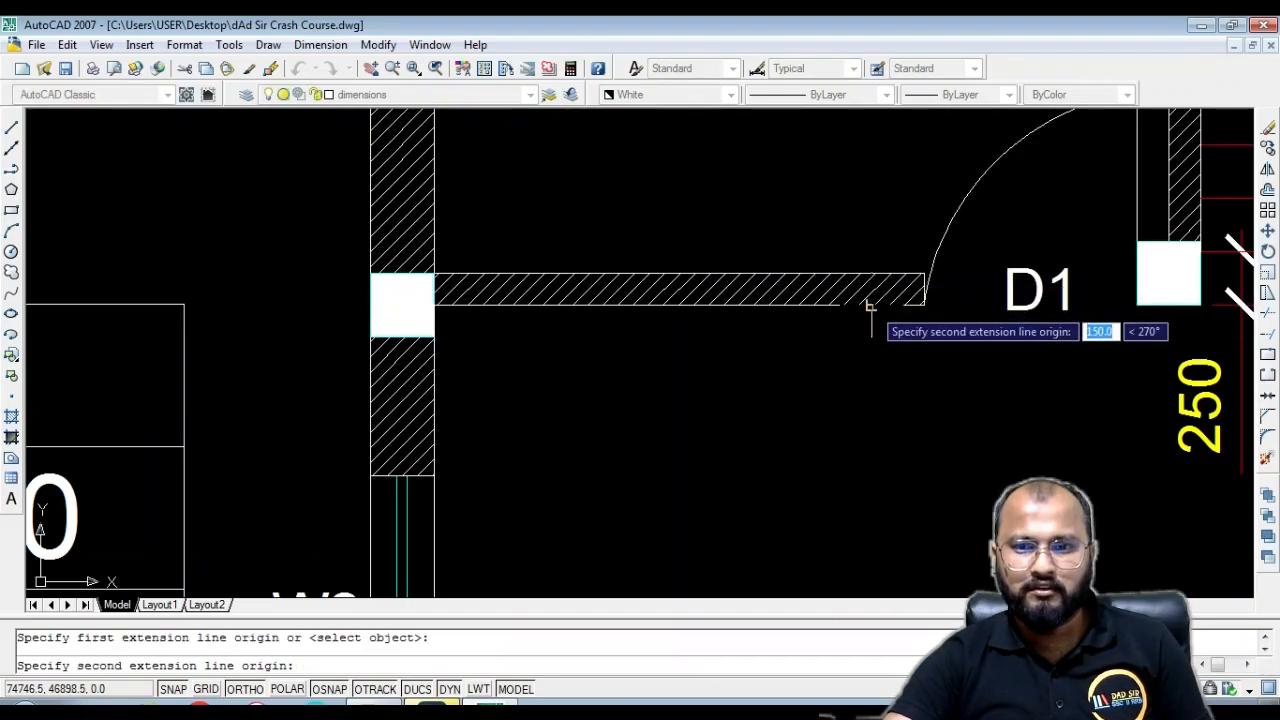
click(871, 305)
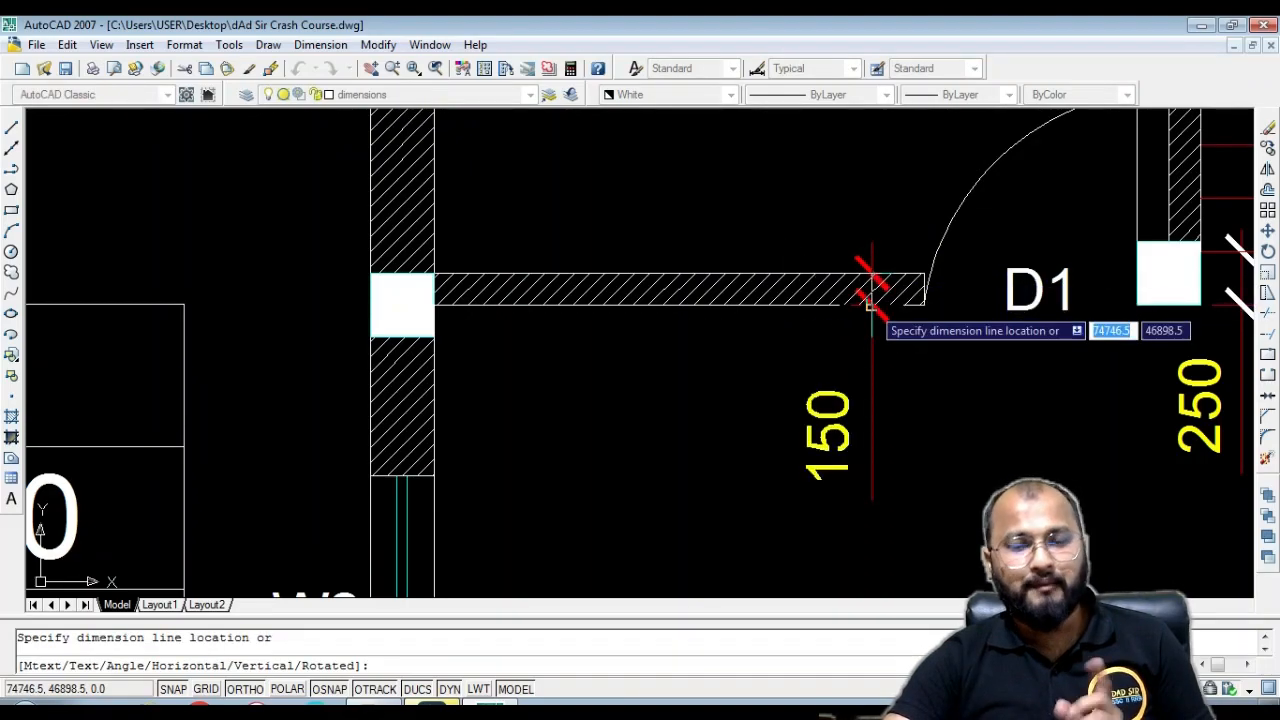
key(Escape)
Draw two horizontal guide lines from the outer wall column's upper and lower inner corners across to the column at door D1
text(l)
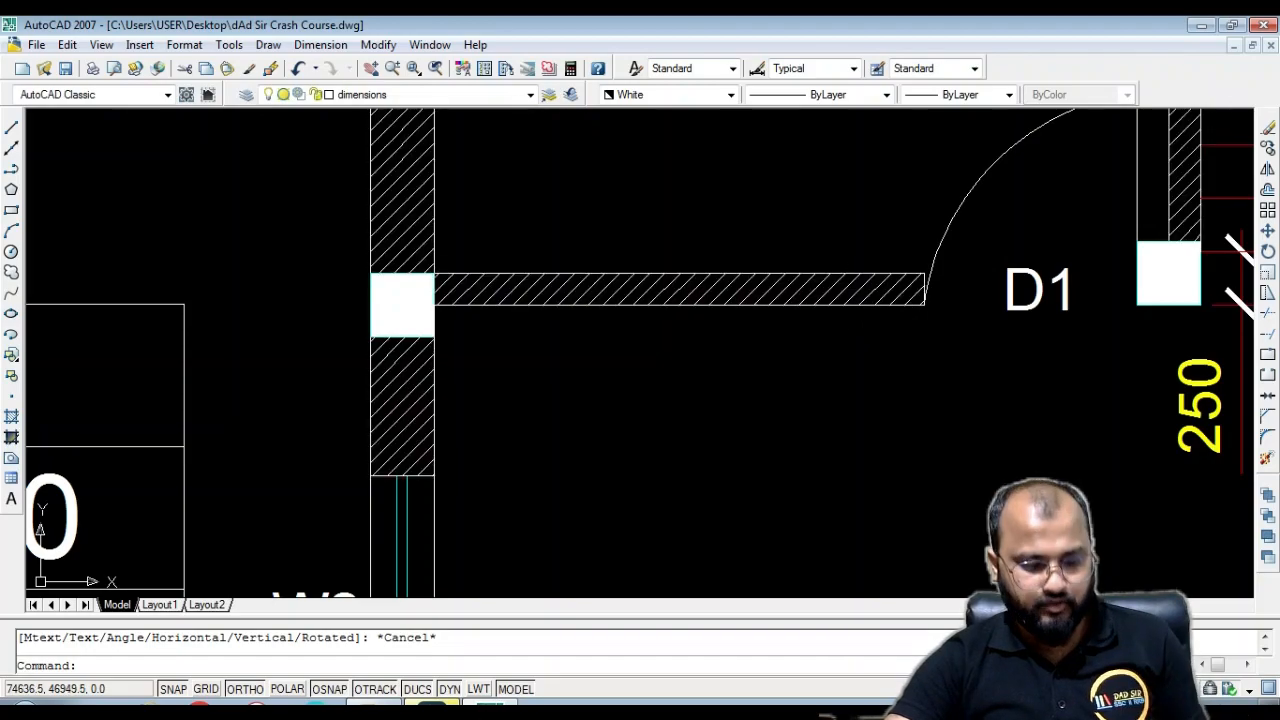
key(Return)
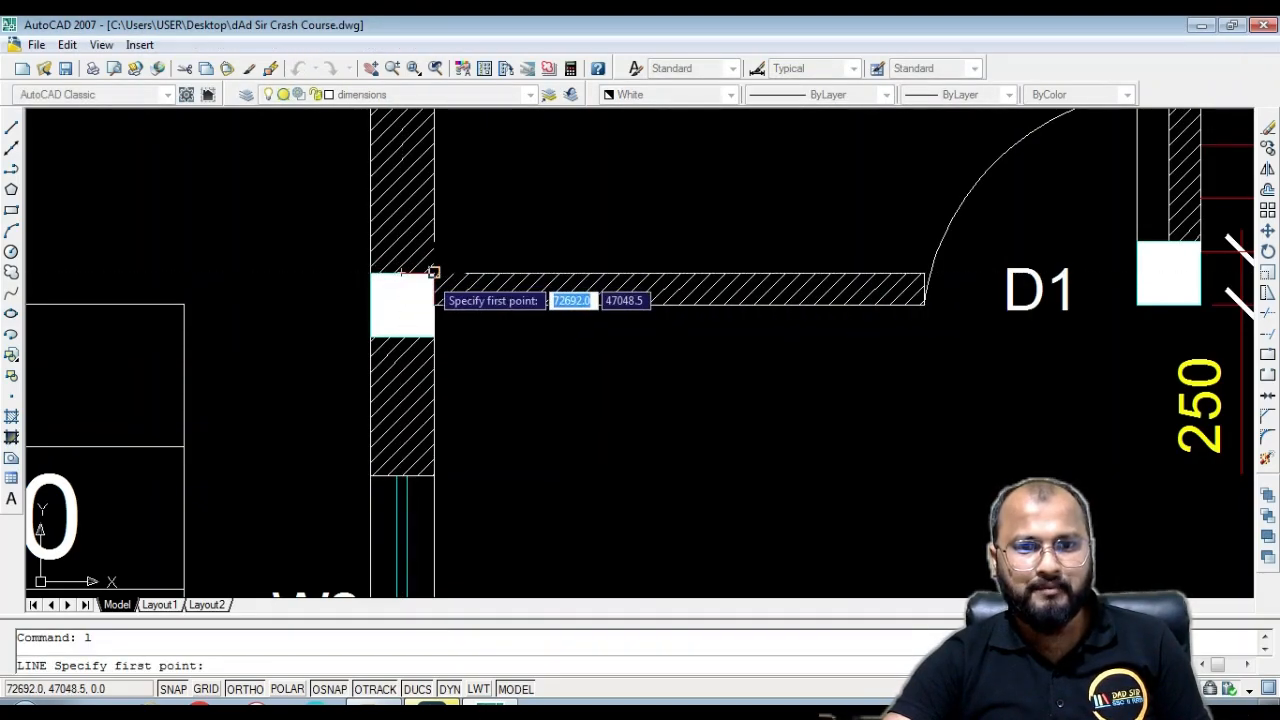
click(434, 273)
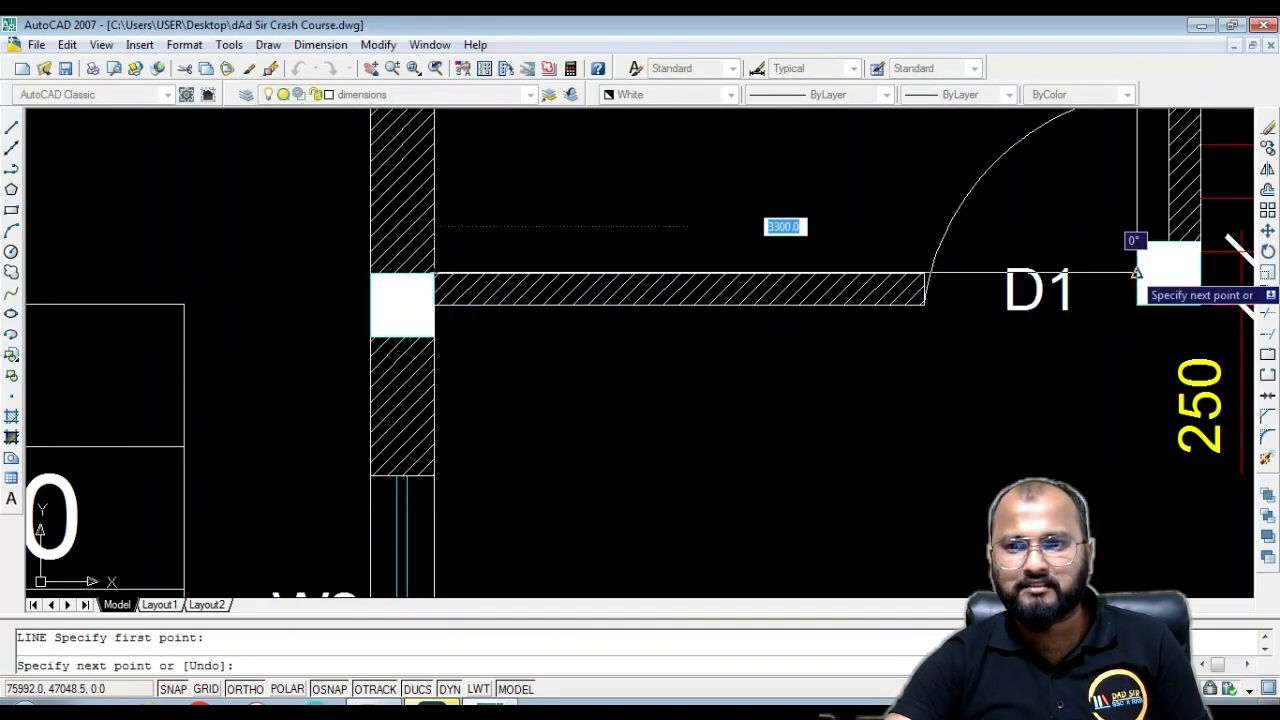
click(1137, 273)
key(Escape)
key(Return)
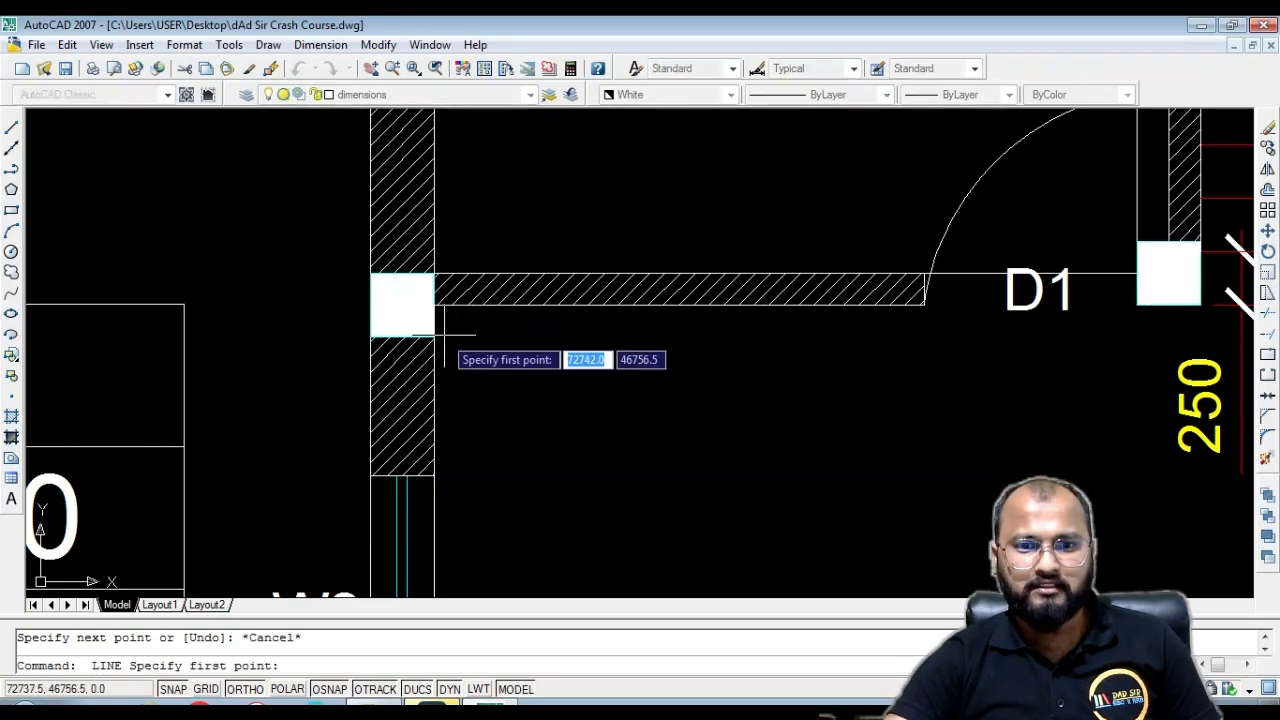
click(434, 337)
middle_drag(1175, 327, 843, 339)
click(880, 350)
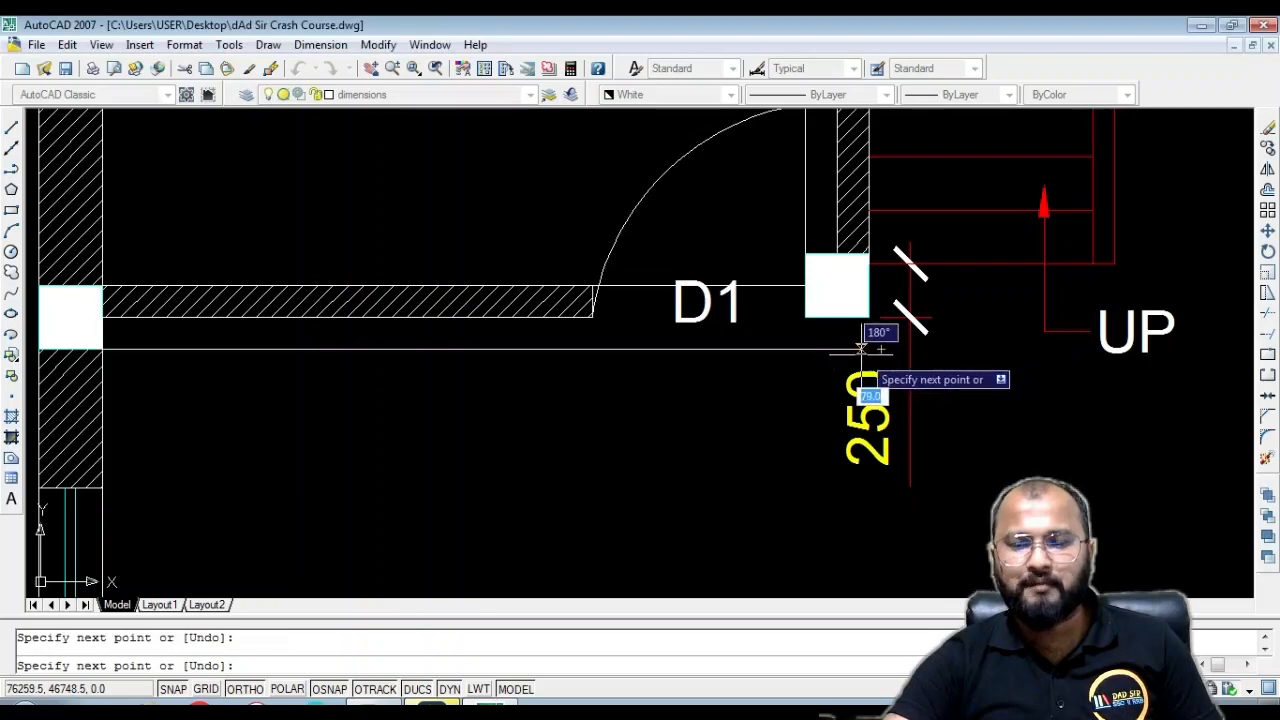
key(Escape)
Compare the two columns against the guide lines and erase both lines
scroll(880, 352, down, 2)
scroll(880, 350, up, 3)
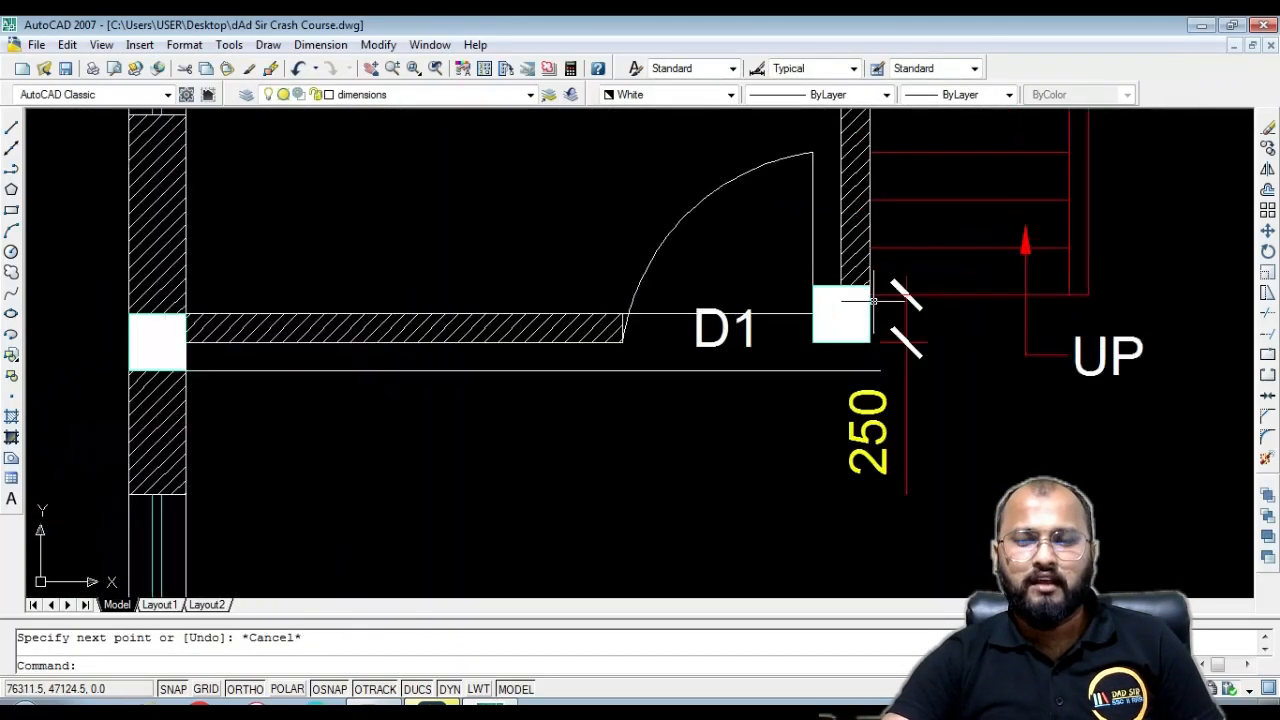
scroll(826, 380, down, 3)
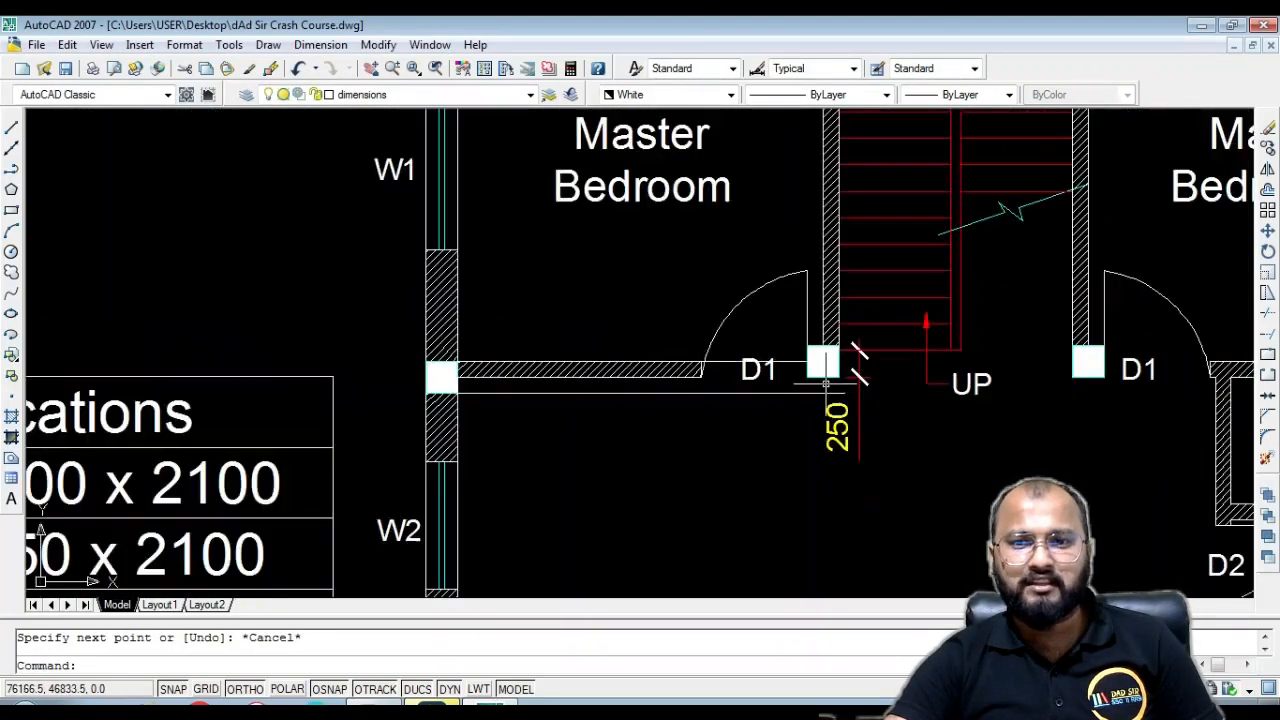
scroll(417, 378, up, 5)
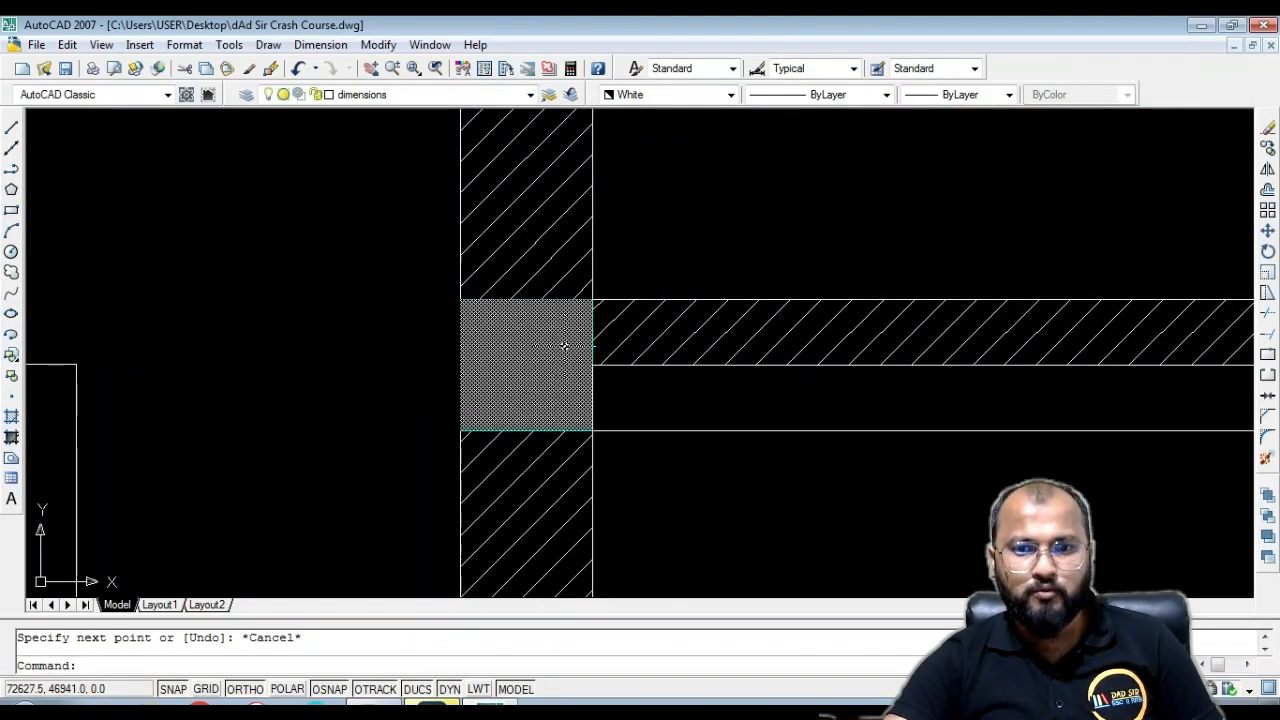
scroll(408, 376, down, 4)
click(670, 389)
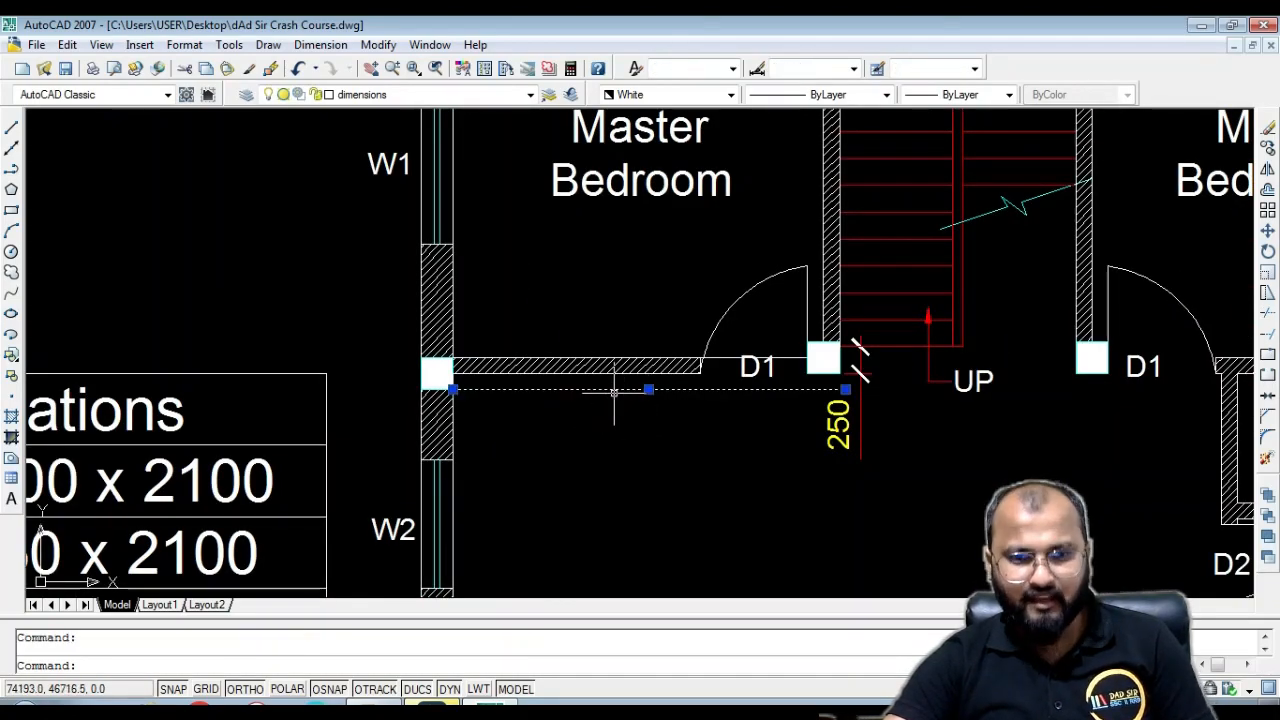
key(Delete)
click(785, 357)
key(Delete)
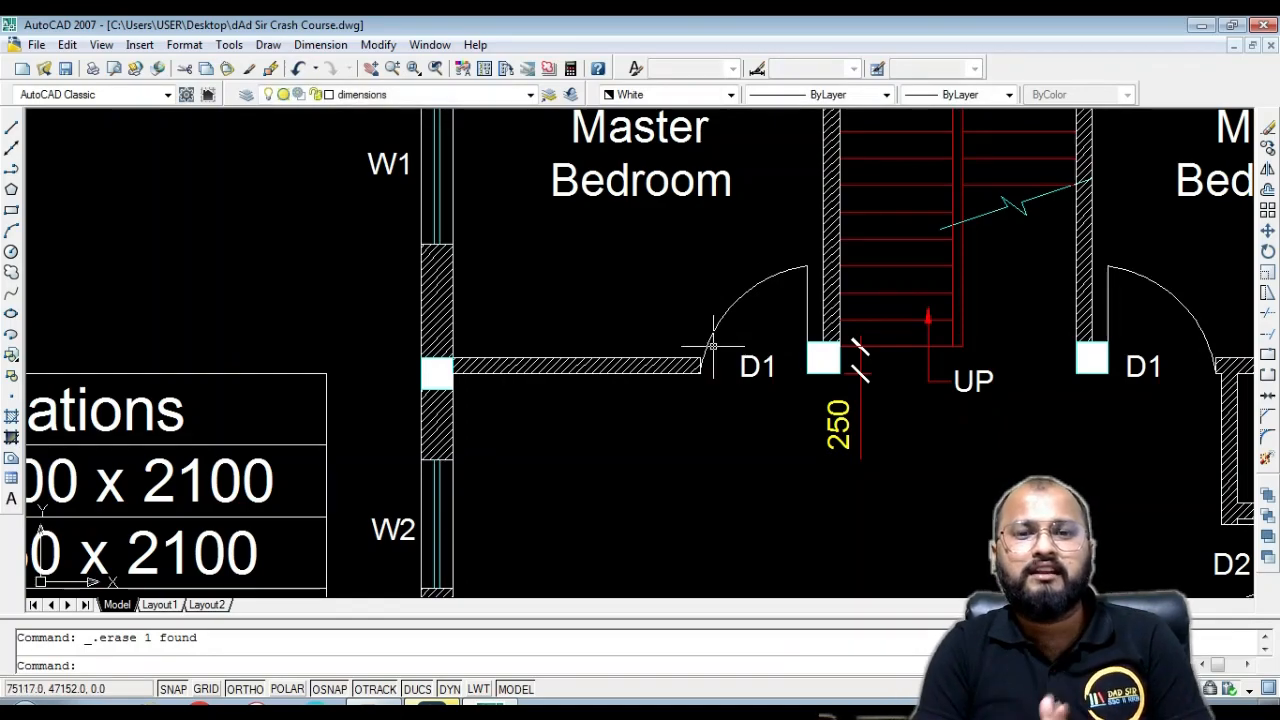
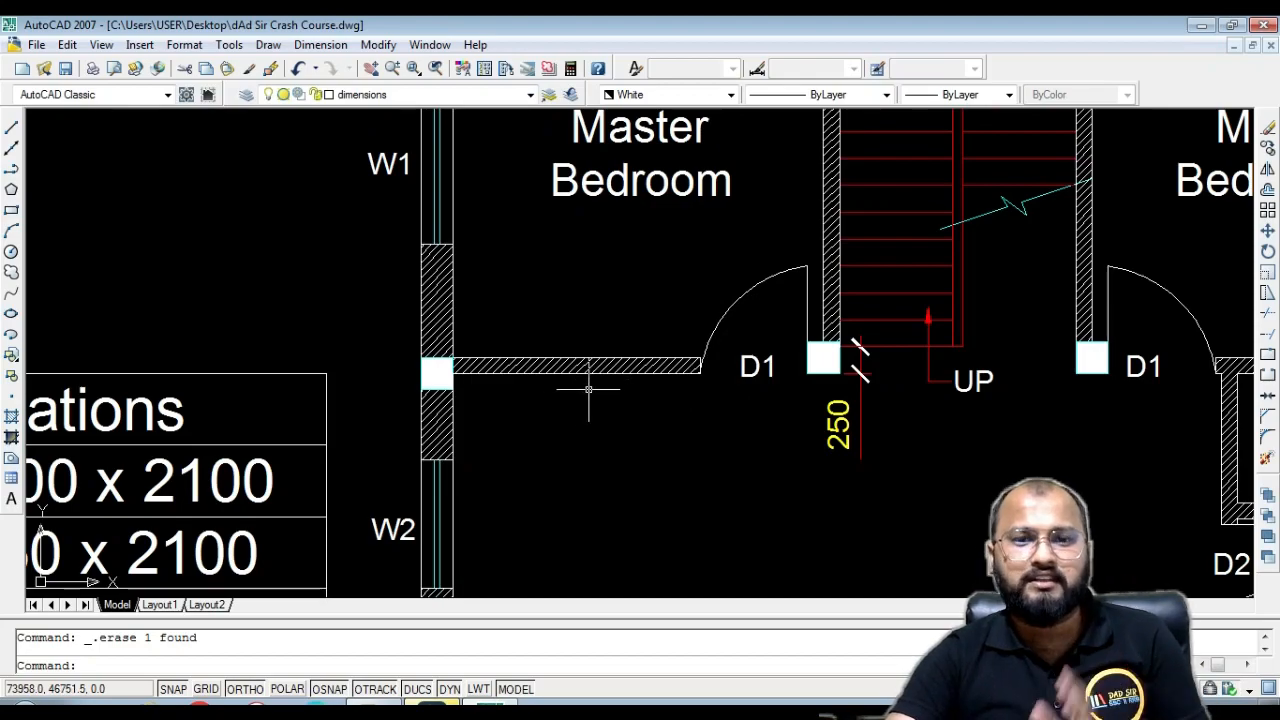
Move the outer wall column up until its lower inner corner meets the lower face of the Master Bedroom's lower wall
scroll(408, 348, up, 3)
click(396, 341)
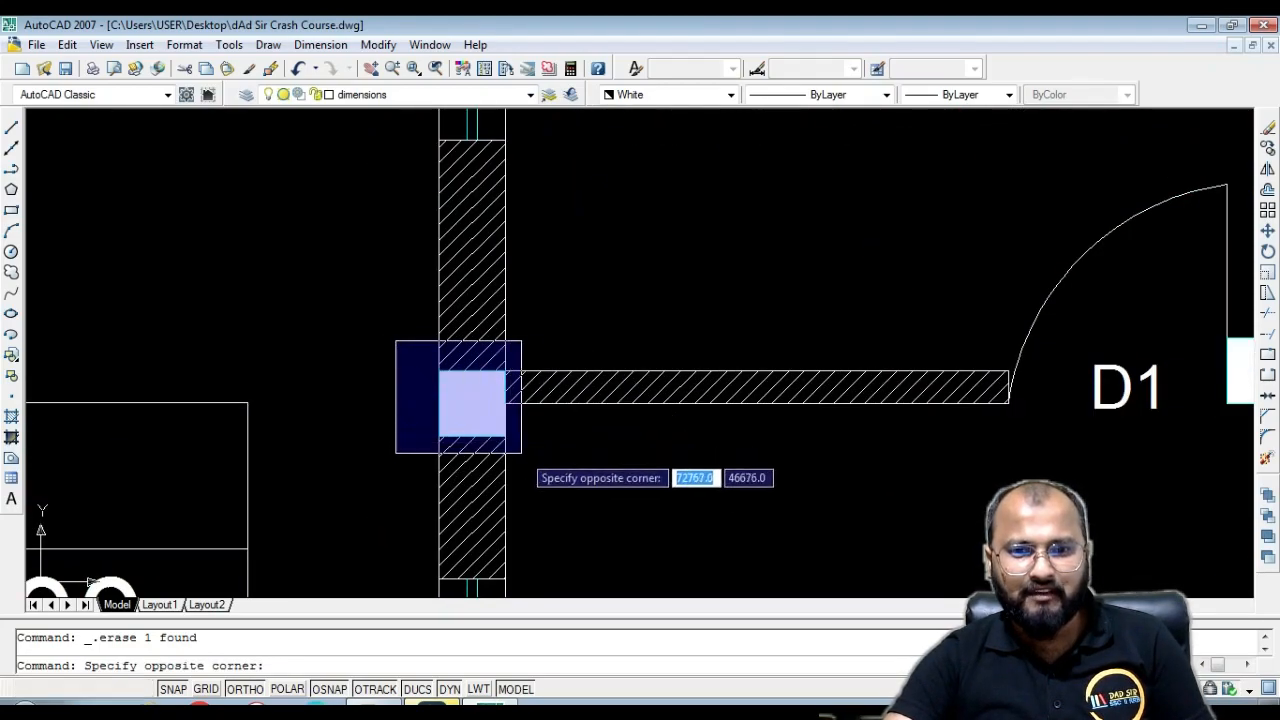
click(538, 464)
text(m)
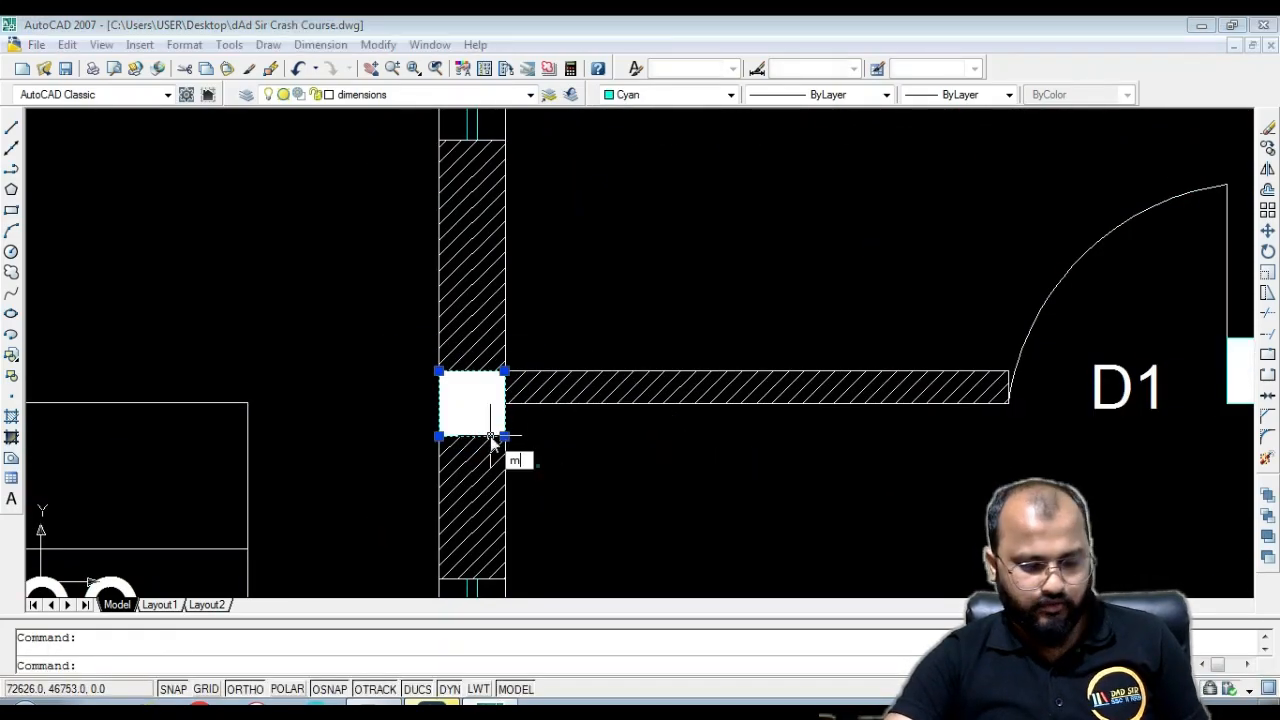
key(Return)
scroll(502, 450, up, 4)
click(521, 477)
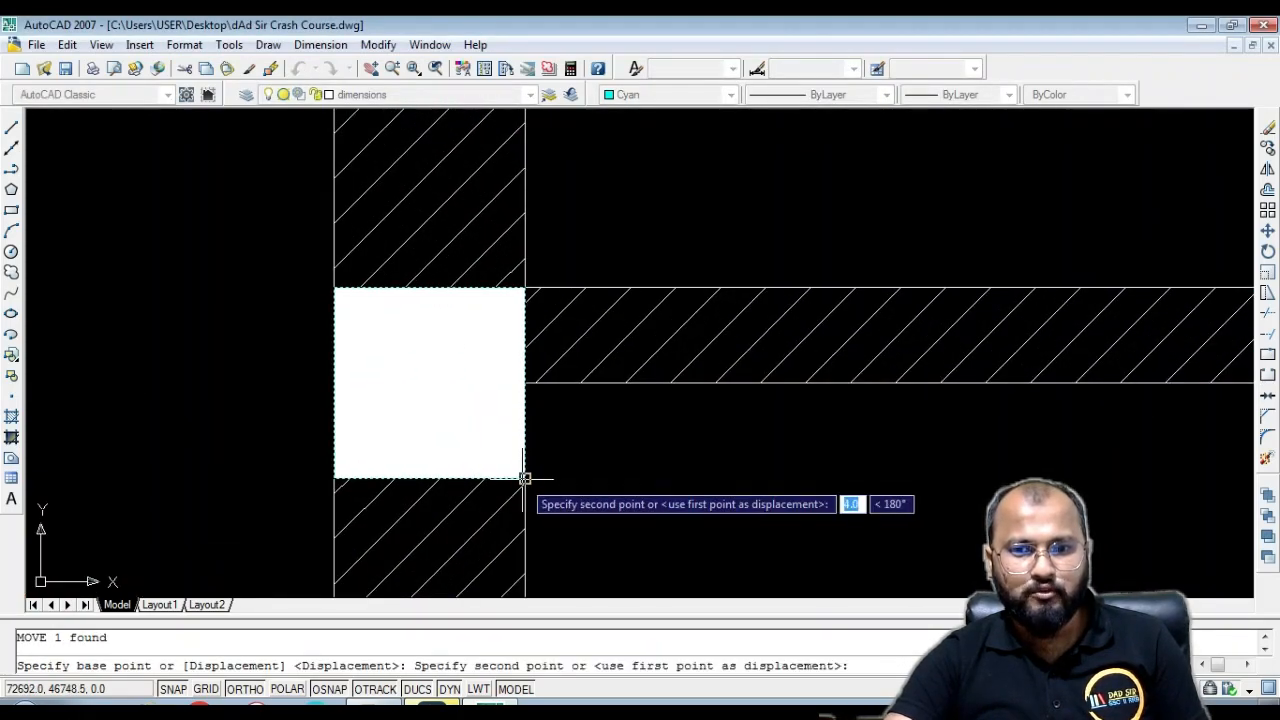
click(521, 382)
scroll(505, 392, down, 5)
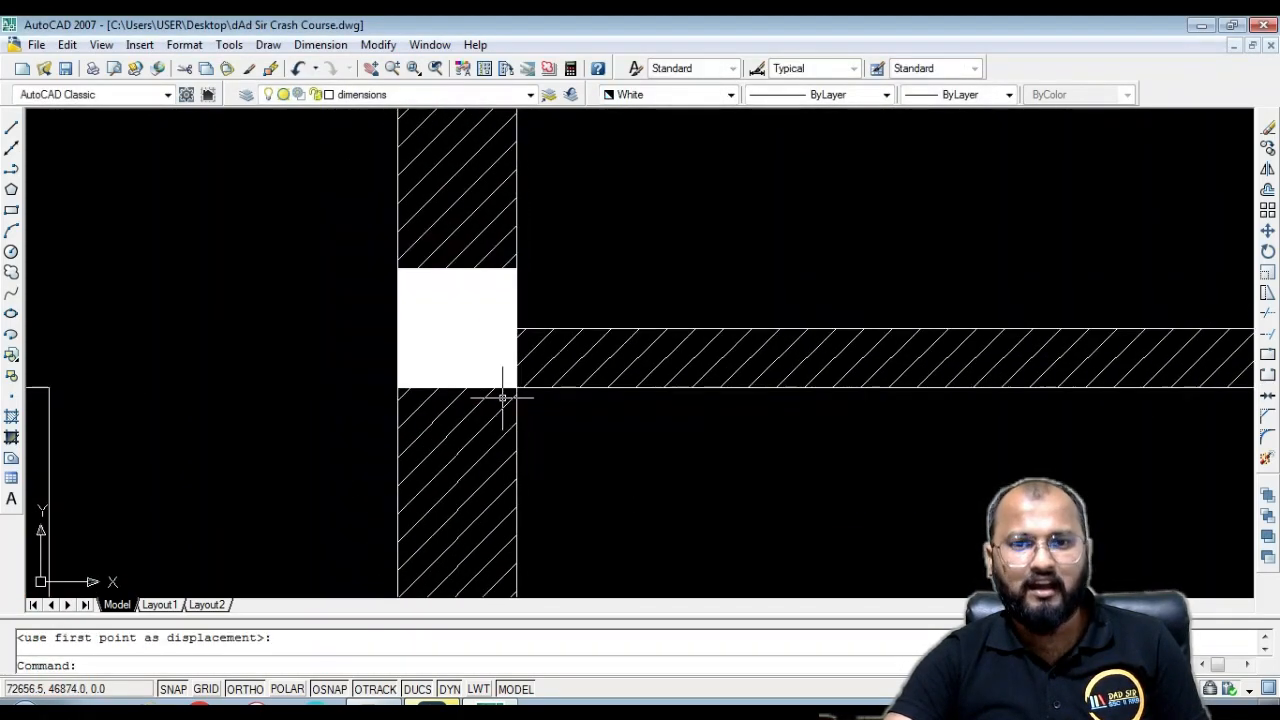
key(Escape)
scroll(530, 410, up, 4)
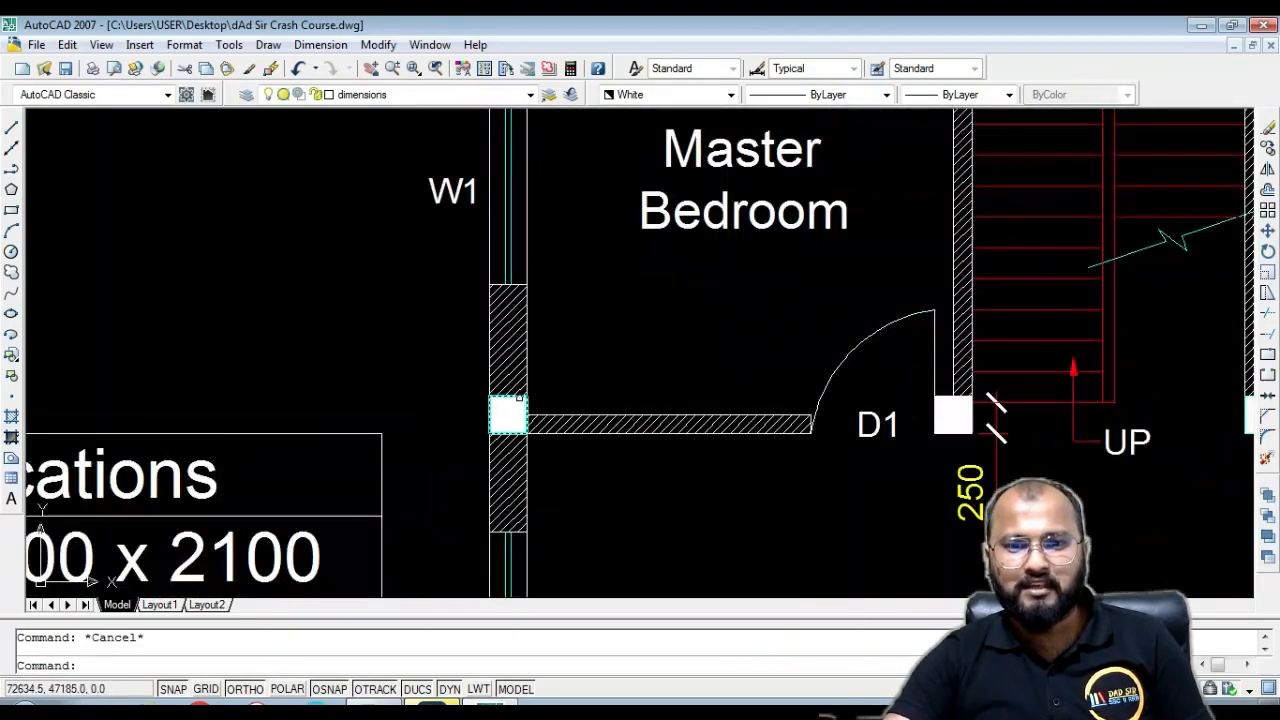
Undo the outer wall column's move
scroll(499, 425, down, 2)
key(ctrl+z)
scroll(490, 388, up, 5)
scroll(495, 393, down, 3)
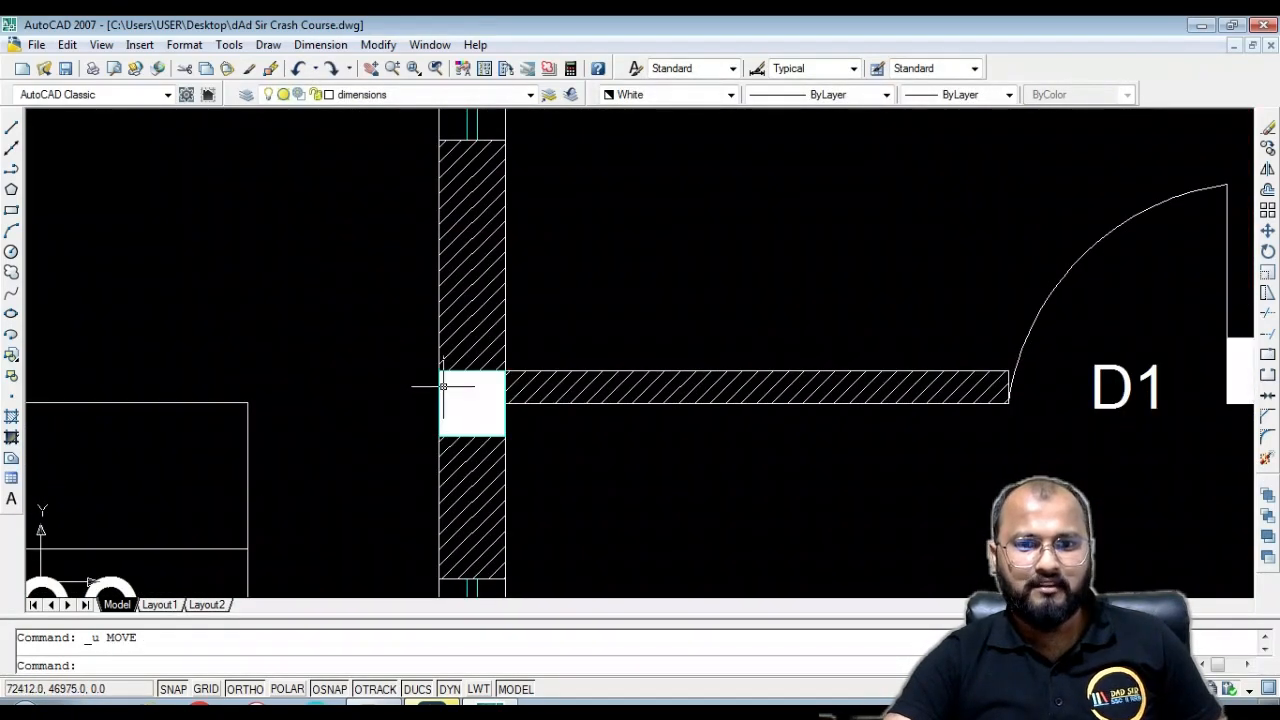
scroll(443, 387, down, 2)
click(410, 344)
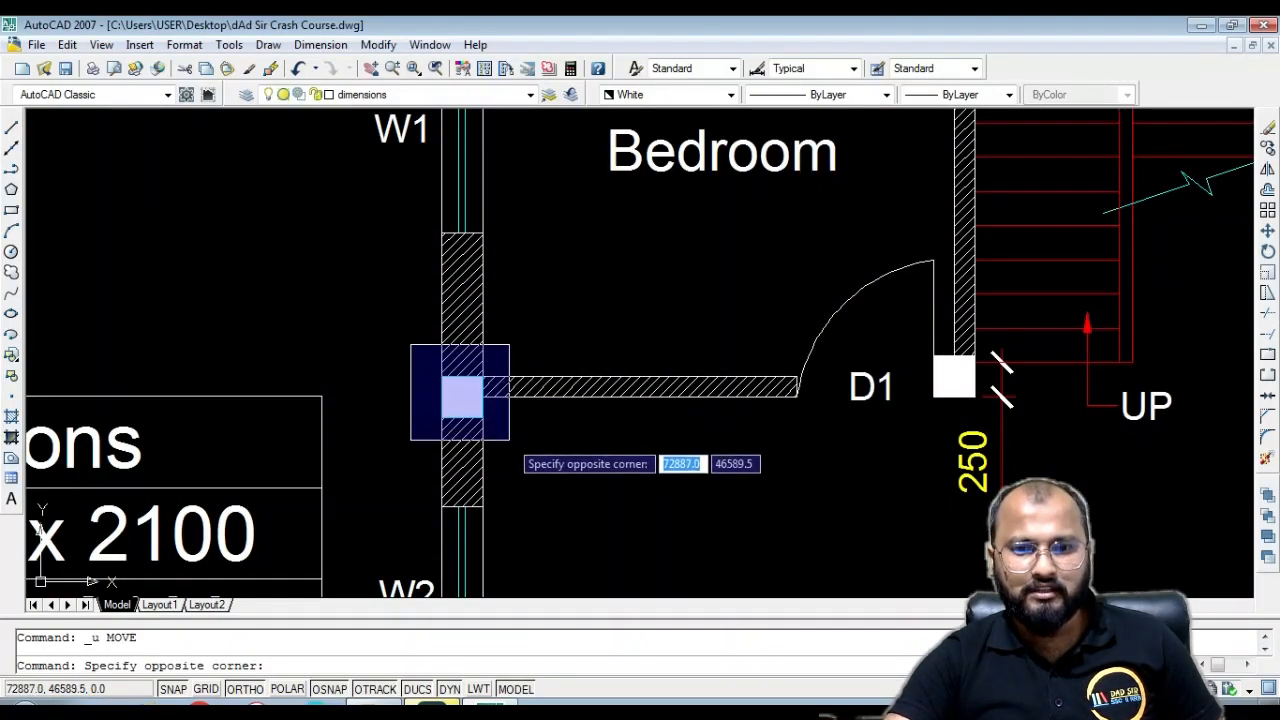
click(509, 440)
scroll(465, 401, up, 6)
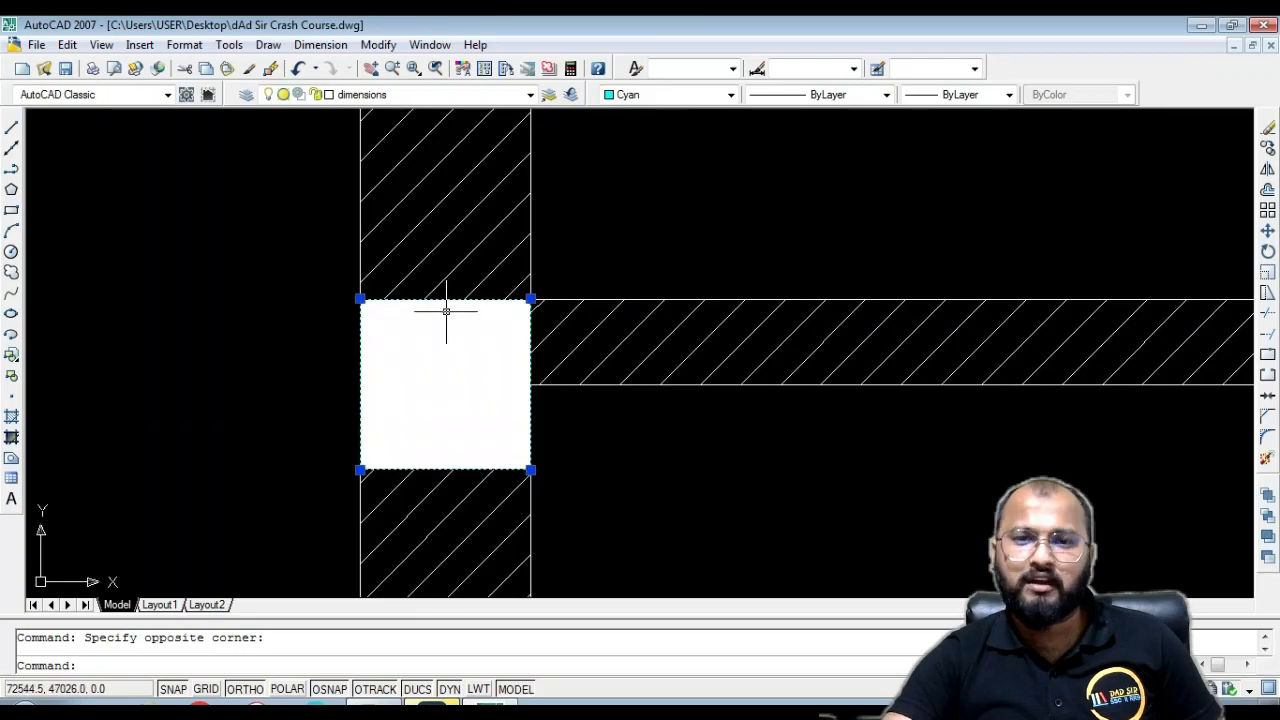
scroll(446, 311, down, 4)
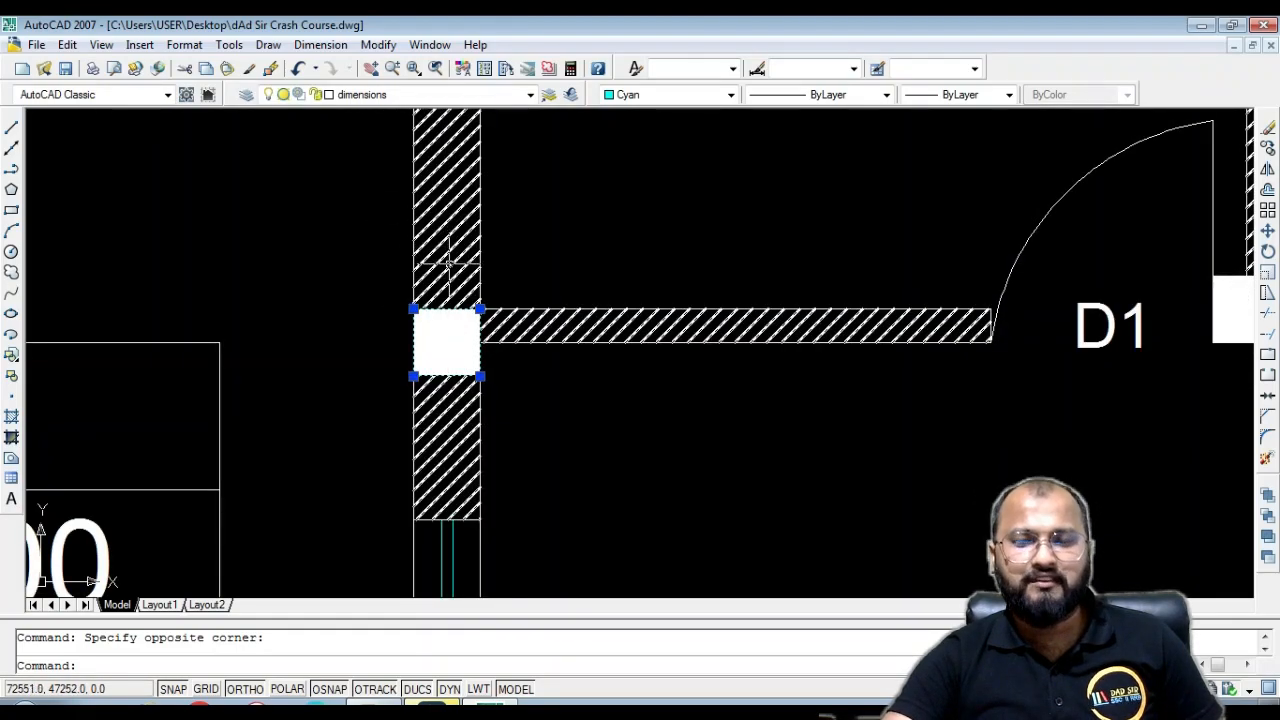
key(Escape)
key(ctrl+z)
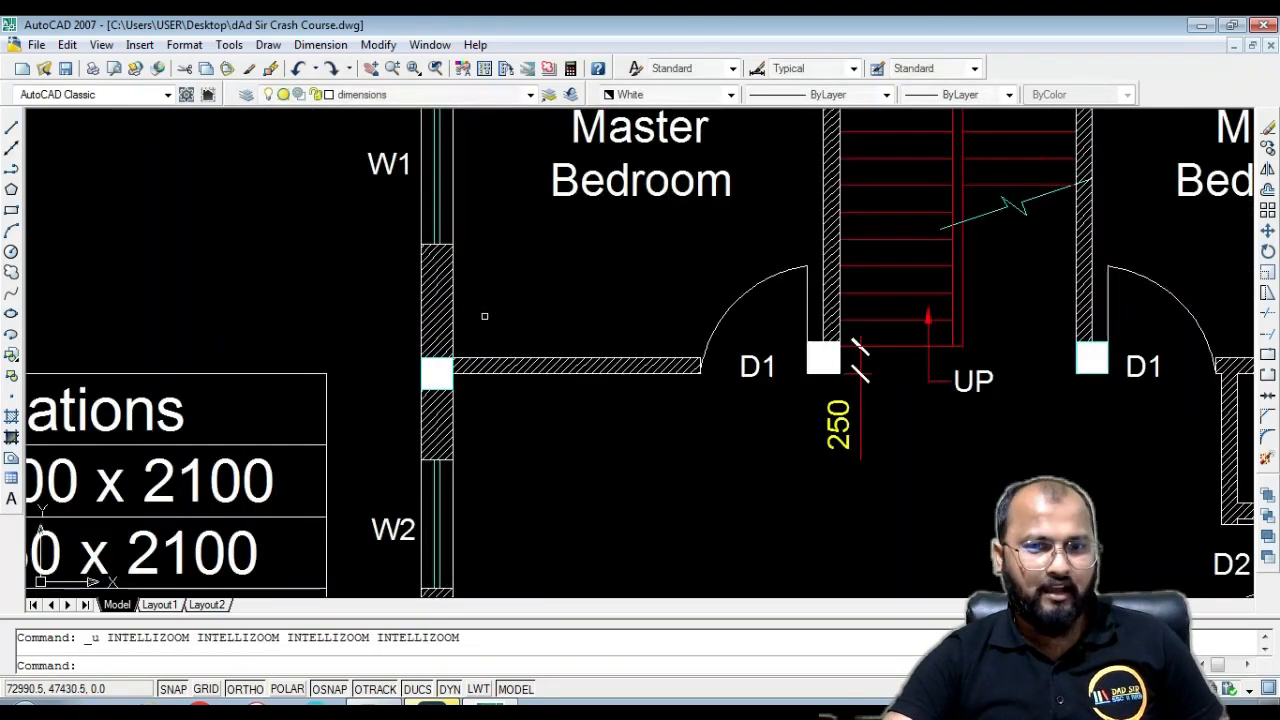
click(457, 389)
click(427, 357)
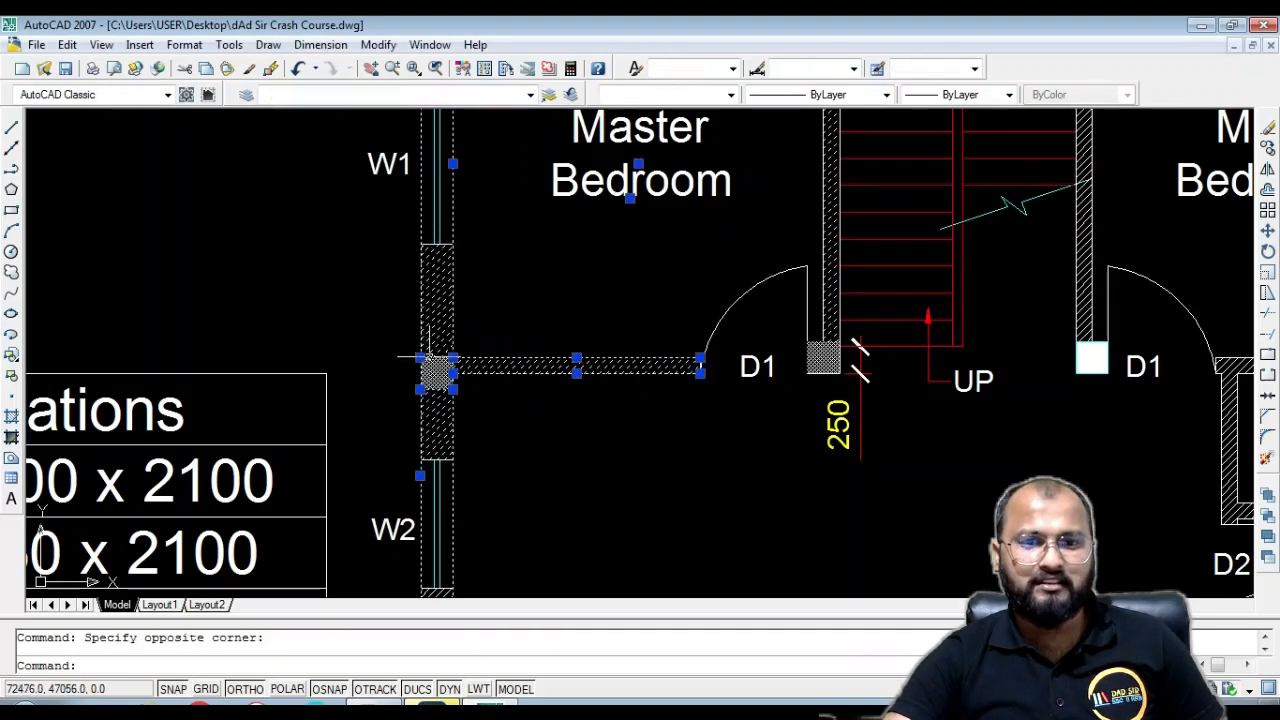
key(Escape)
Move the outer wall column from its lower inner corner up to the lower edge of the Master Bedroom's bottom wall
scroll(371, 334, up, 4)
click(371, 334)
click(562, 490)
text(m)
key(Return)
click(498, 435)
click(498, 402)
scroll(462, 396, down, 4)
key(Escape)
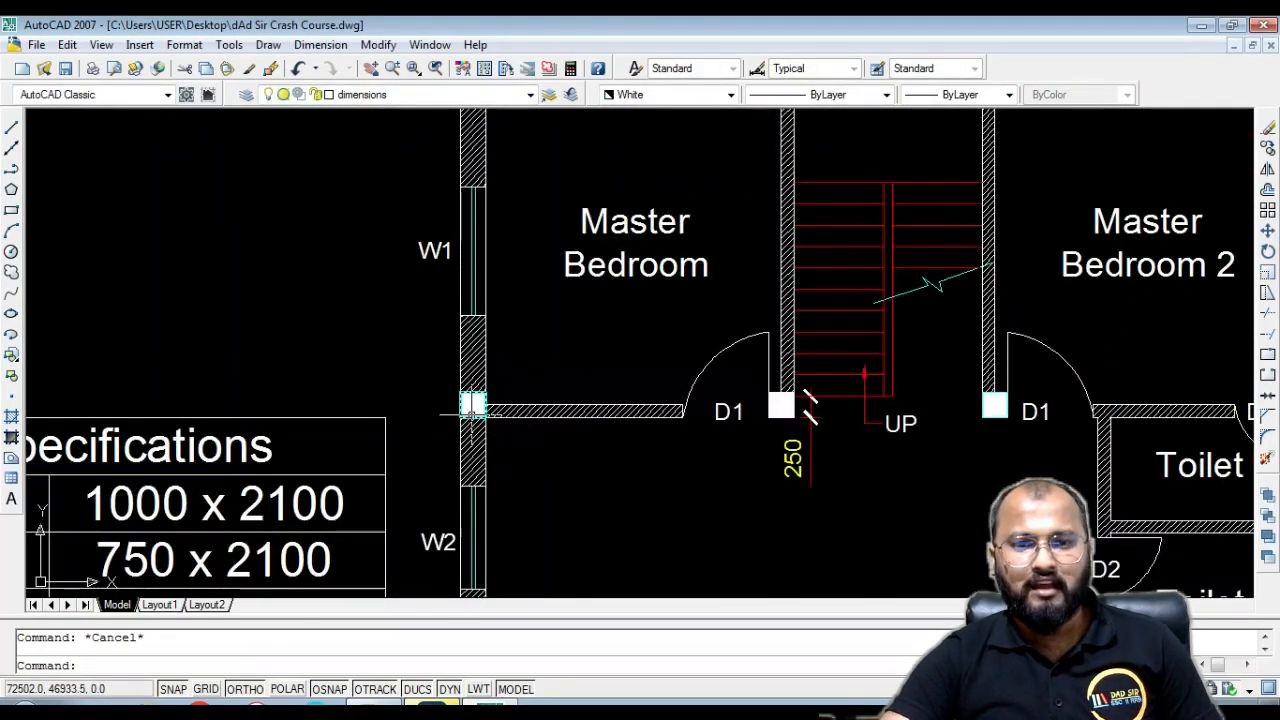
Copy the whole floor plan with its dimensions, without the specifications table, to the empty area right of the border frame
scroll(450, 406, down, 4)
middle_drag(587, 451, 549, 355)
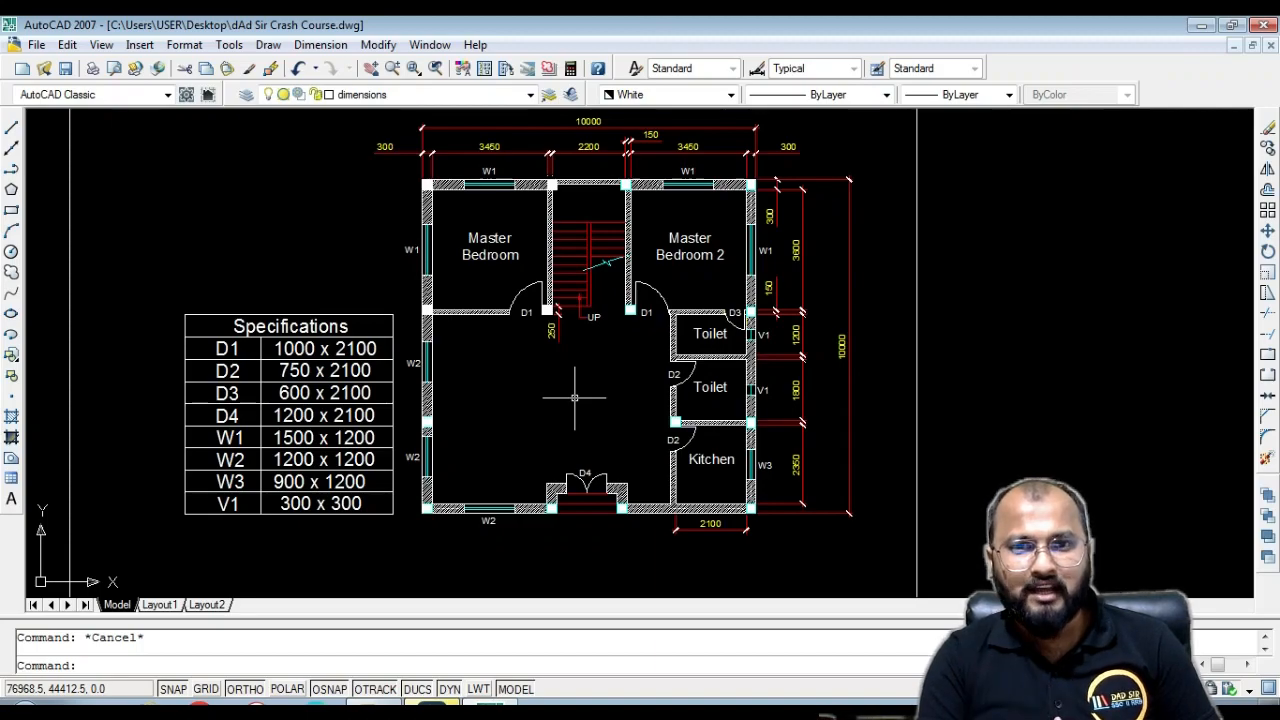
scroll(575, 397, down, 4)
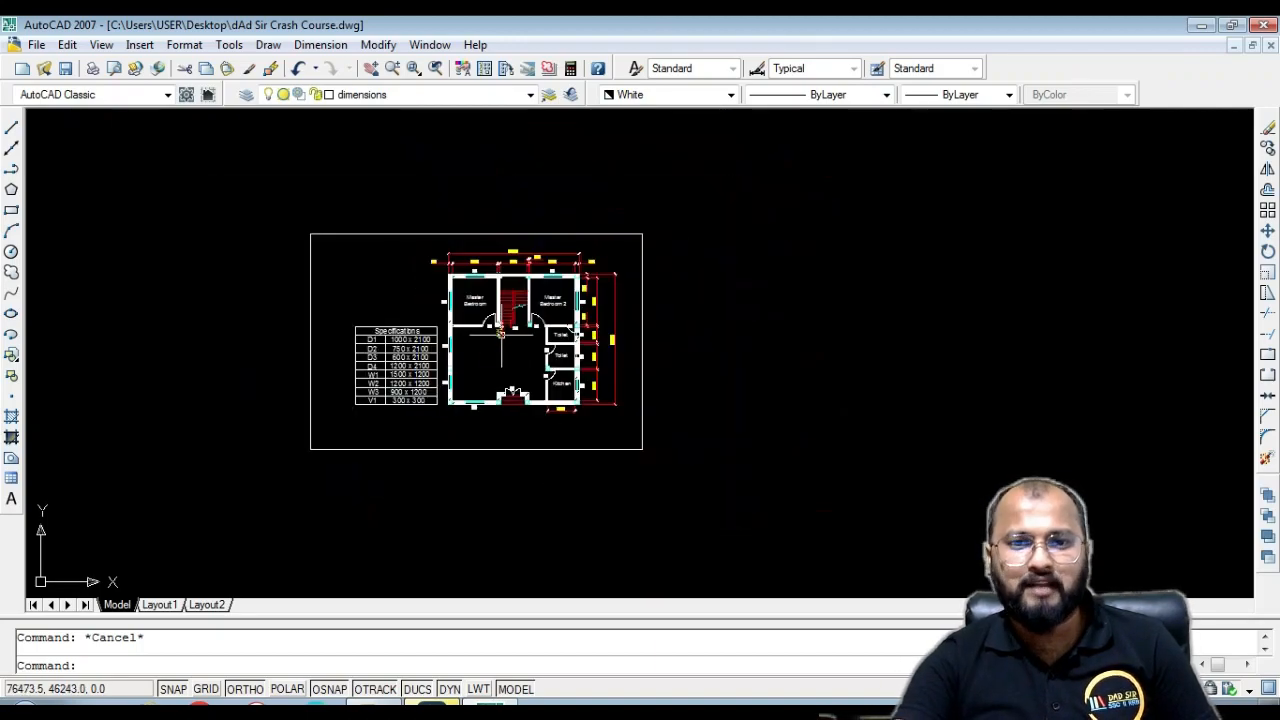
scroll(520, 317, up, 3)
scroll(703, 421, down, 2)
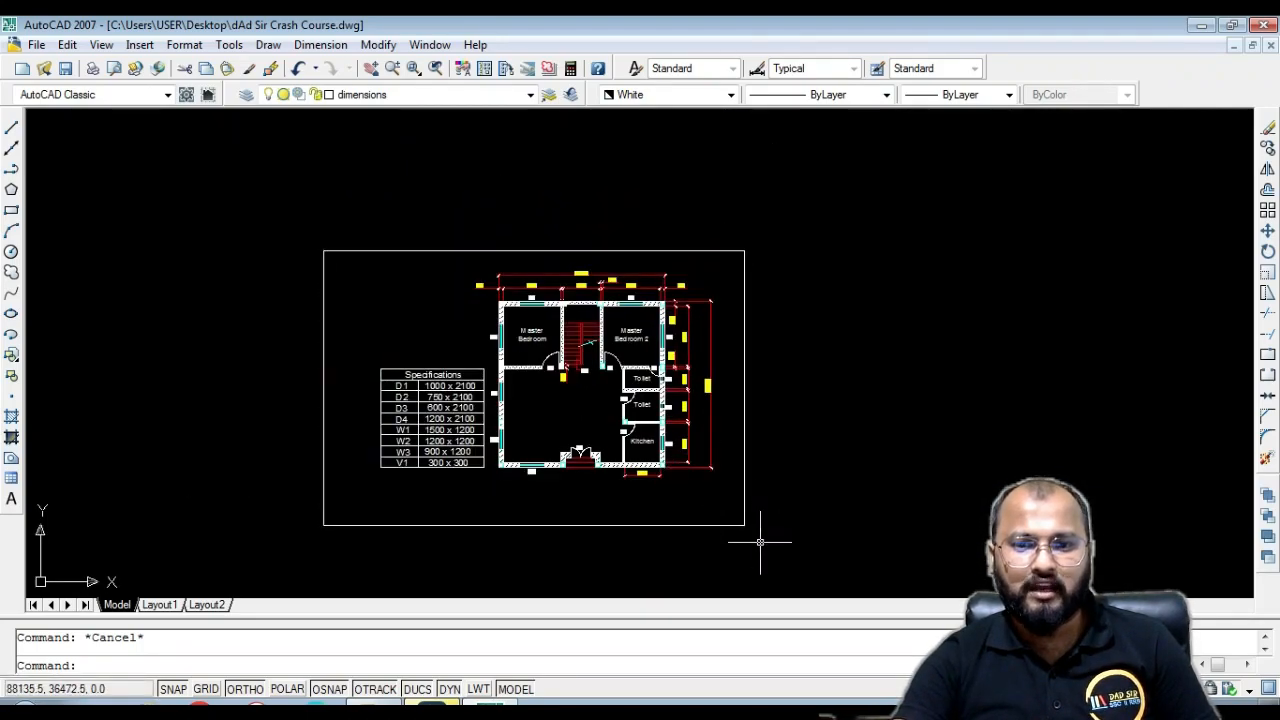
click(730, 506)
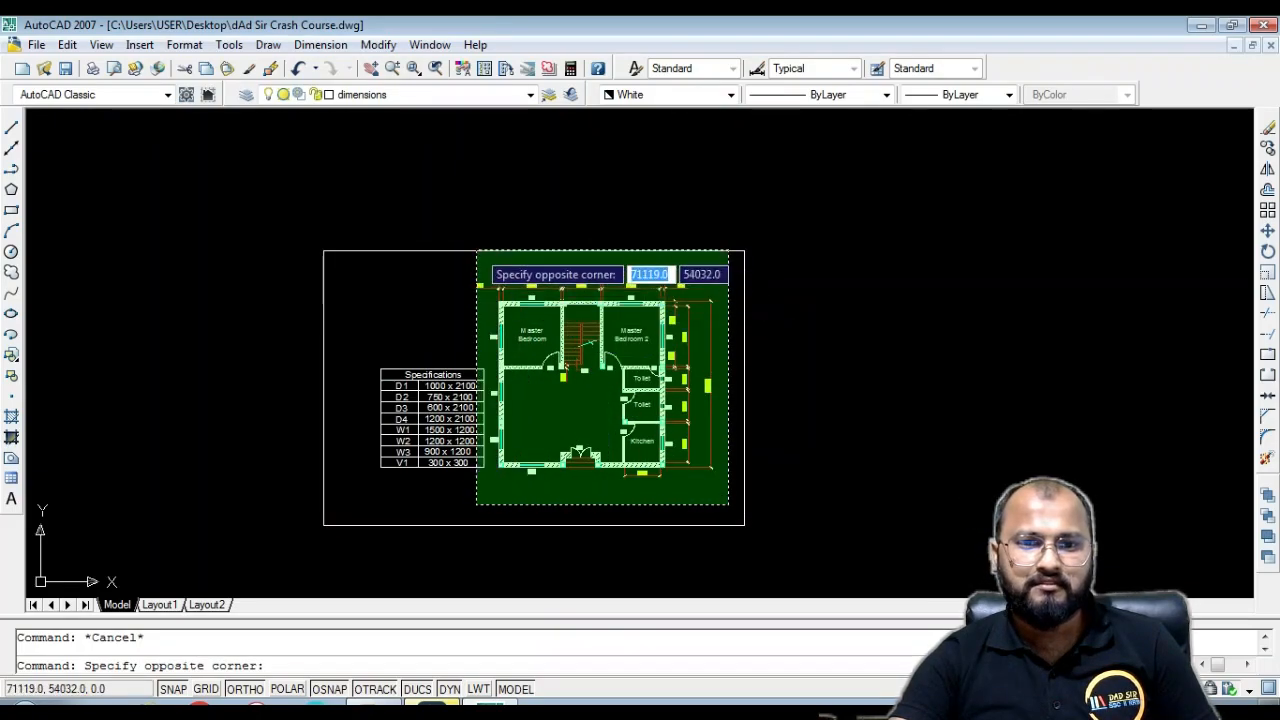
click(488, 263)
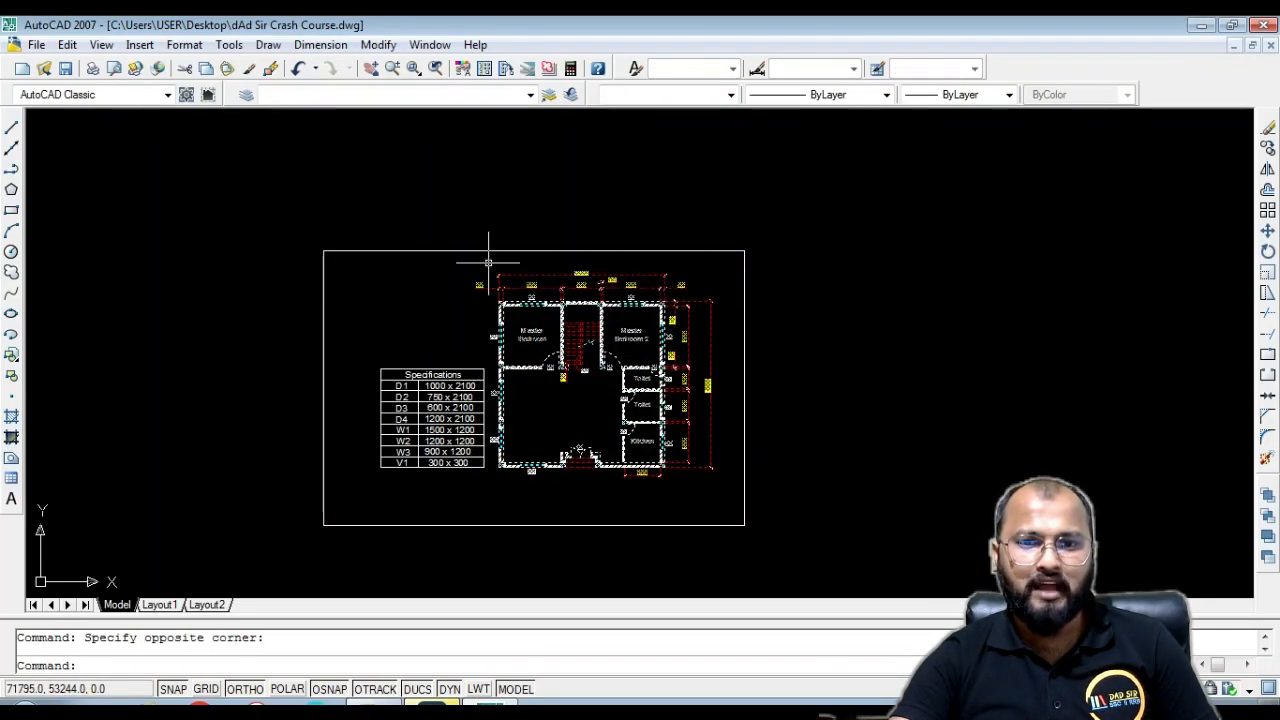
text(co)
key(Return)
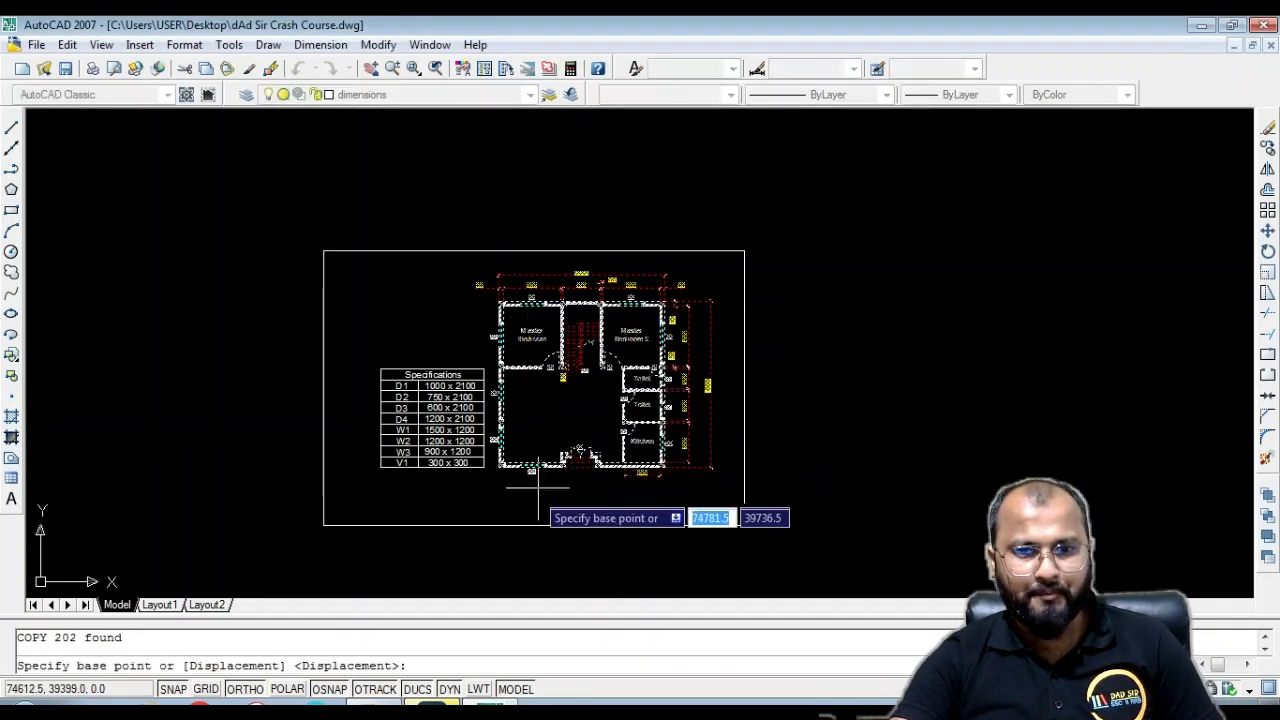
click(535, 494)
key(Escape)
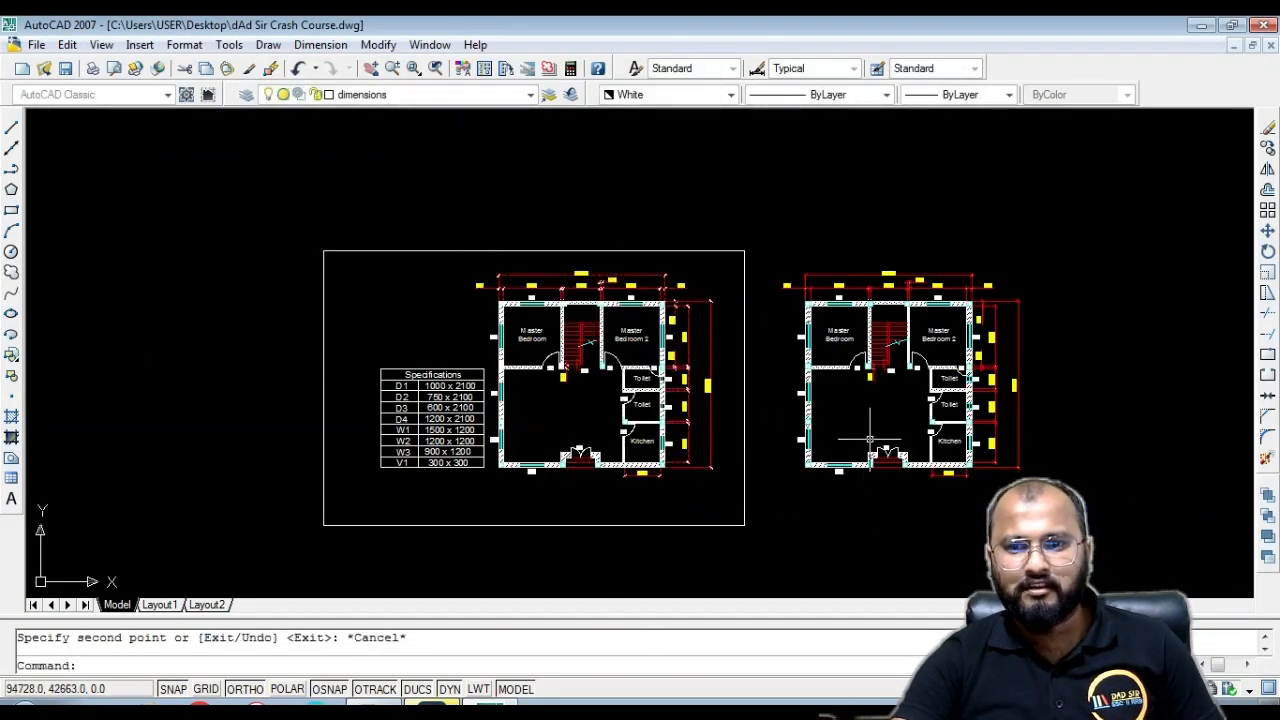
Examine the copied floor plan beside the original, including its bedrooms, stairs and upper dimensions
scroll(905, 395, up, 2)
middle_drag(846, 376, 703, 297)
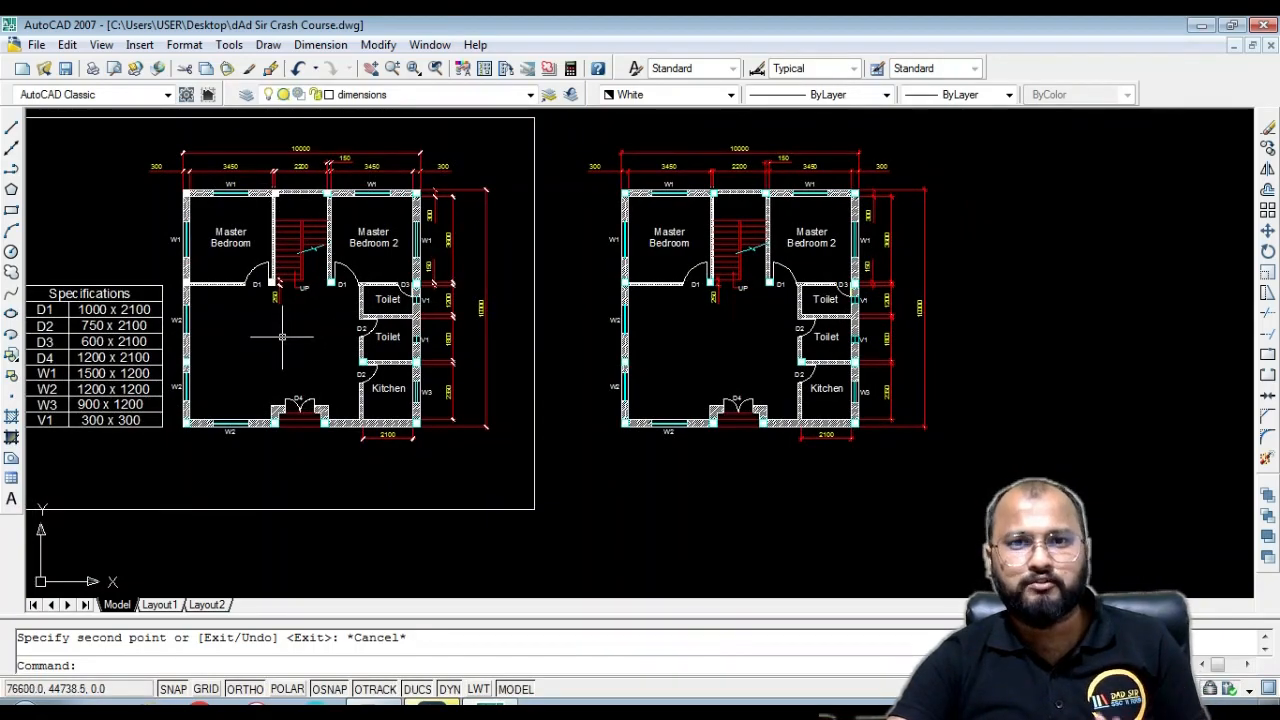
scroll(562, 293, up, 5)
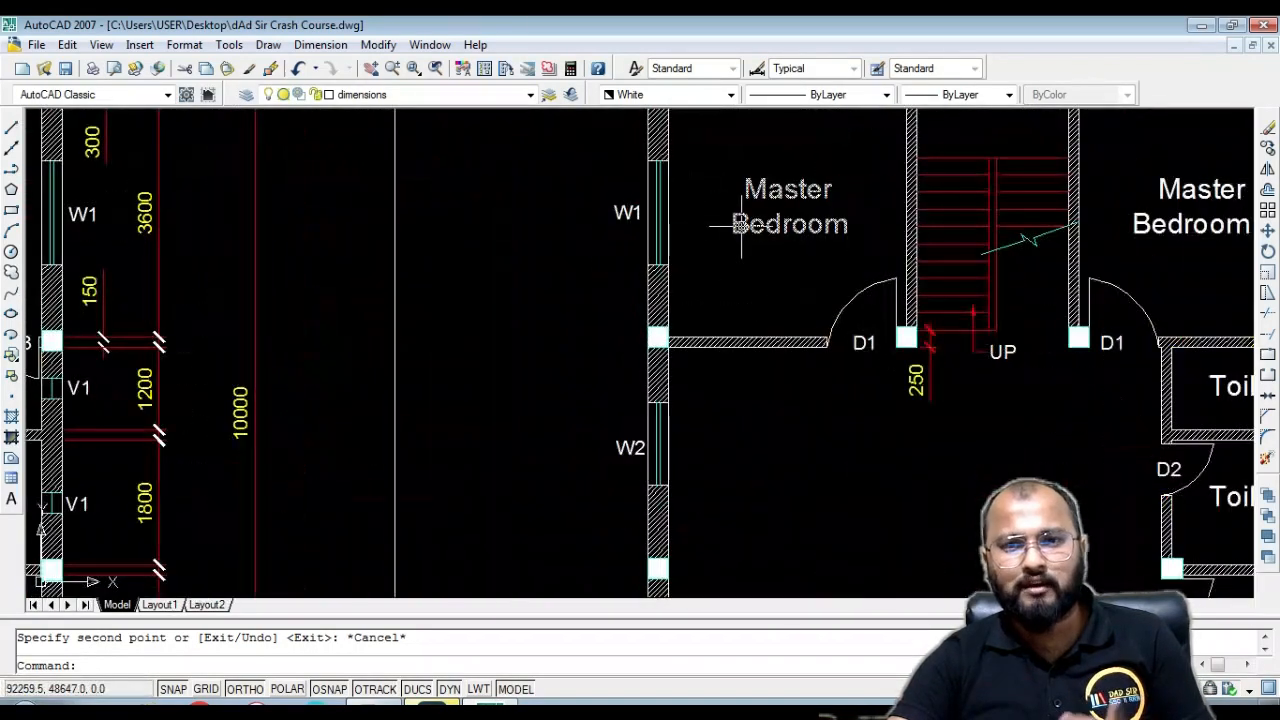
middle_drag(709, 271, 452, 337)
scroll(452, 337, down, 4)
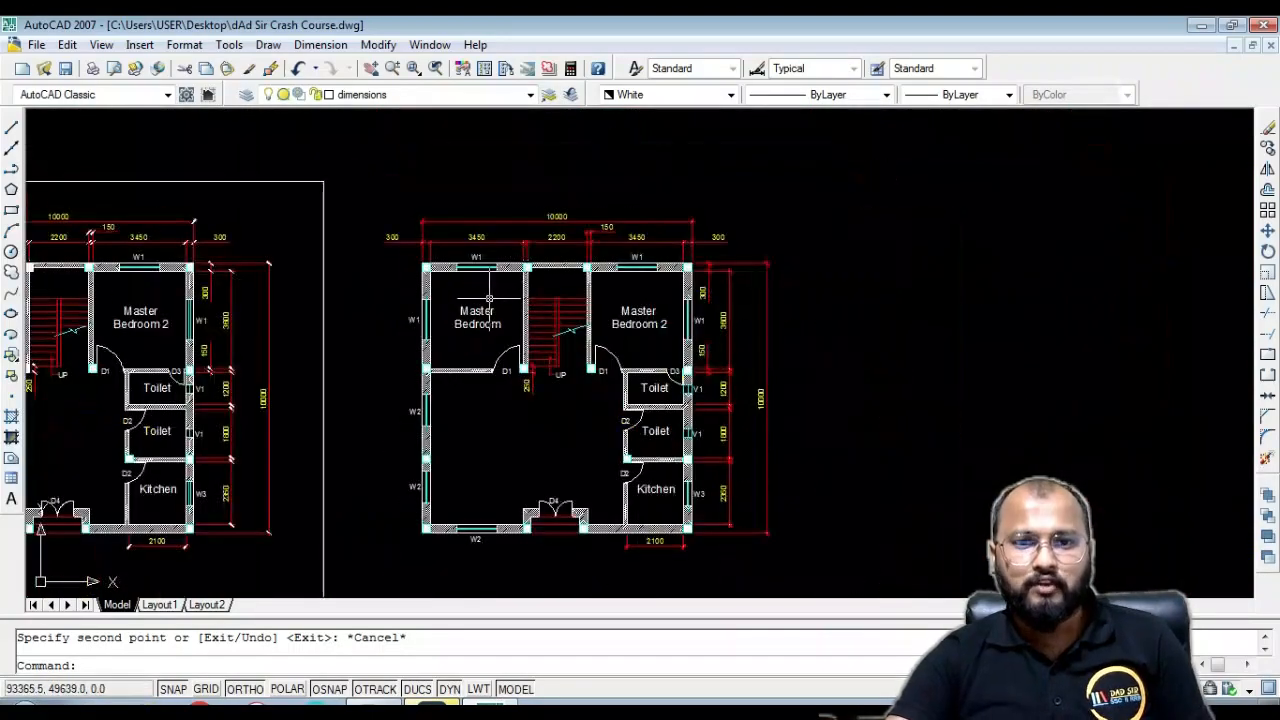
scroll(553, 293, up, 3)
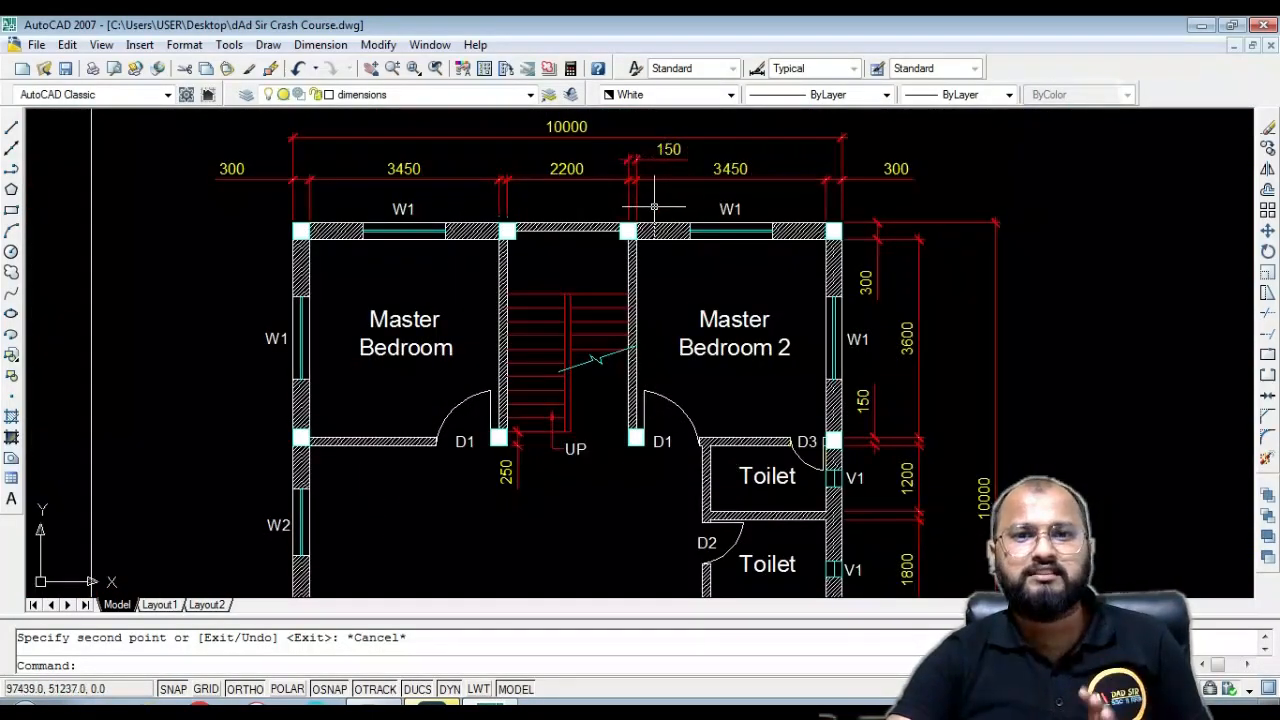
scroll(538, 248, down, 4)
click(716, 168)
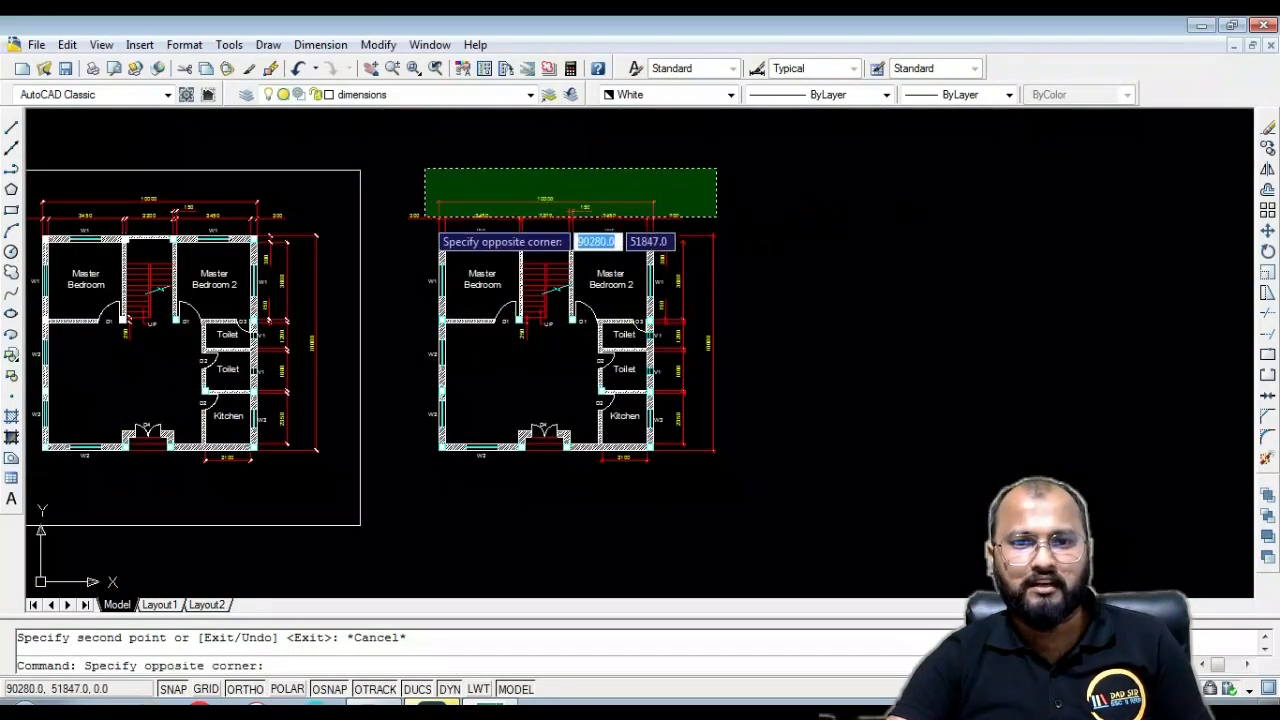
click(408, 227)
scroll(553, 240, up, 4)
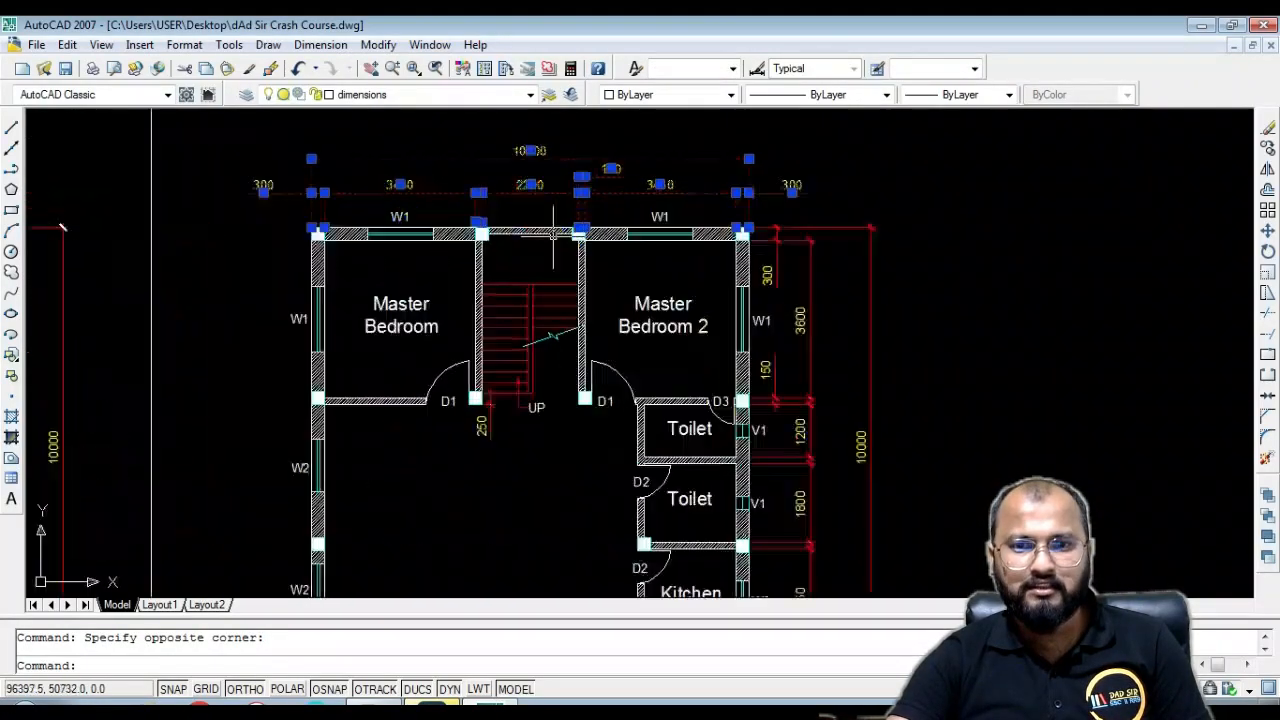
key(Escape)
scroll(590, 300, down, 2)
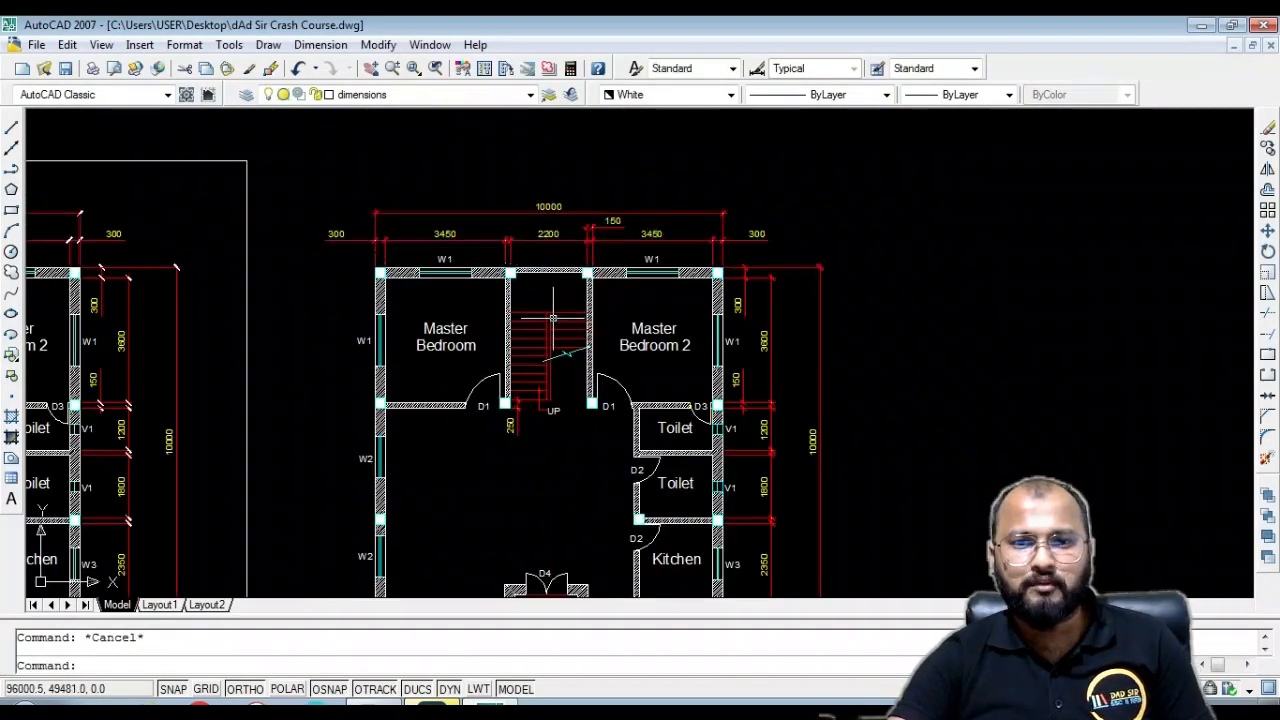
Erase the wall hatches around Master Bedroom, the stair's upper wall and Master Bedroom 2 in the copied plan
scroll(405, 230, up, 5)
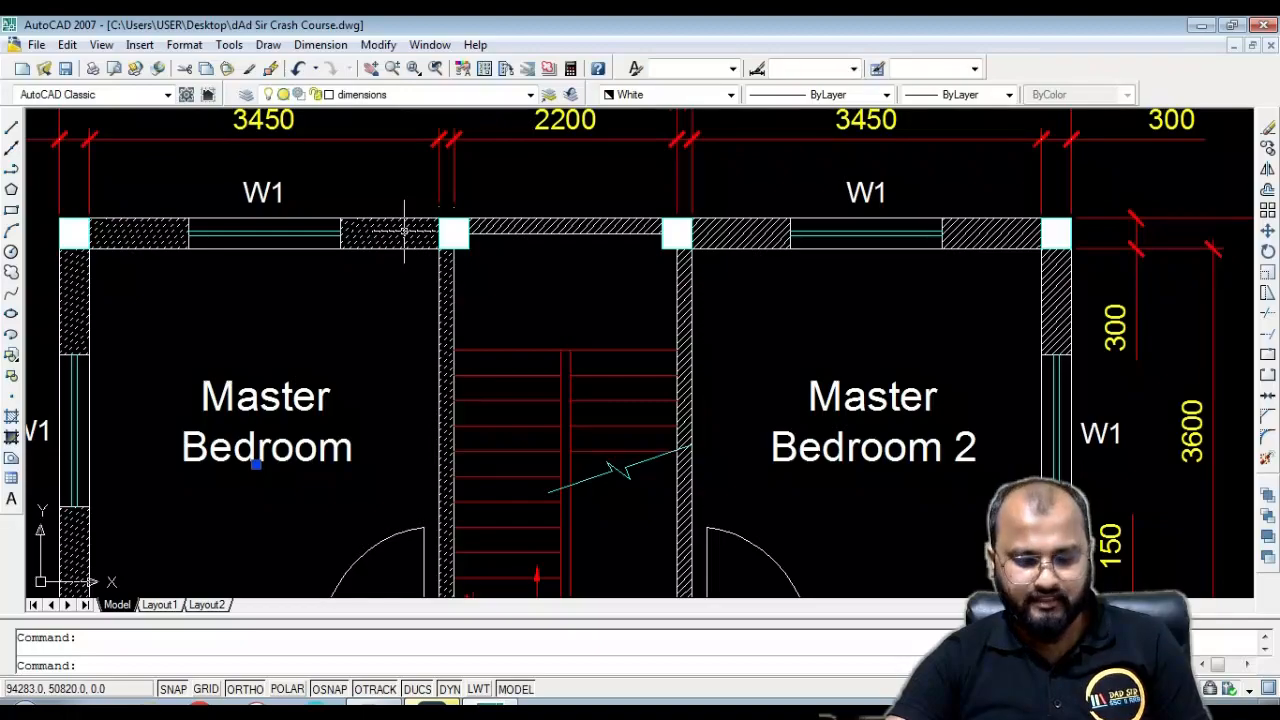
key(Delete)
click(555, 227)
key(Delete)
click(735, 227)
key(Delete)
click(990, 233)
key(Delete)
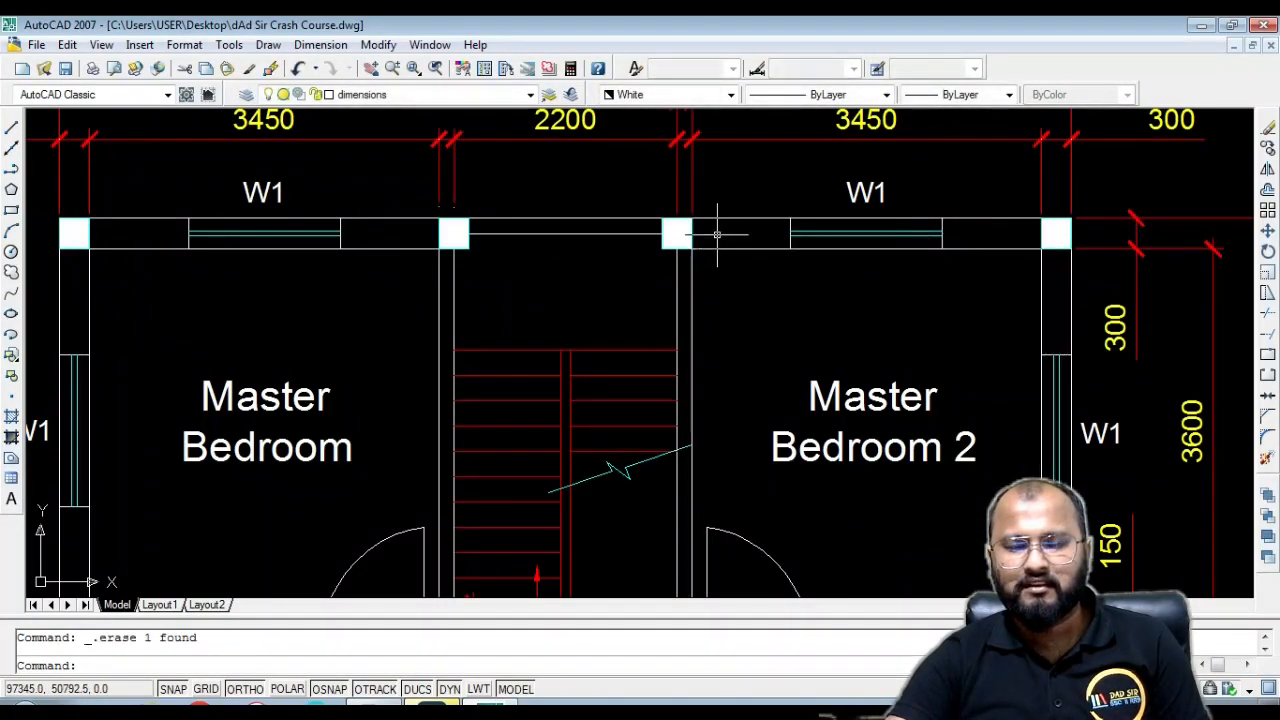
Erase both W1 windows and their labels from the upper outer wall of the copied plan
click(762, 162)
click(965, 240)
key(Delete)
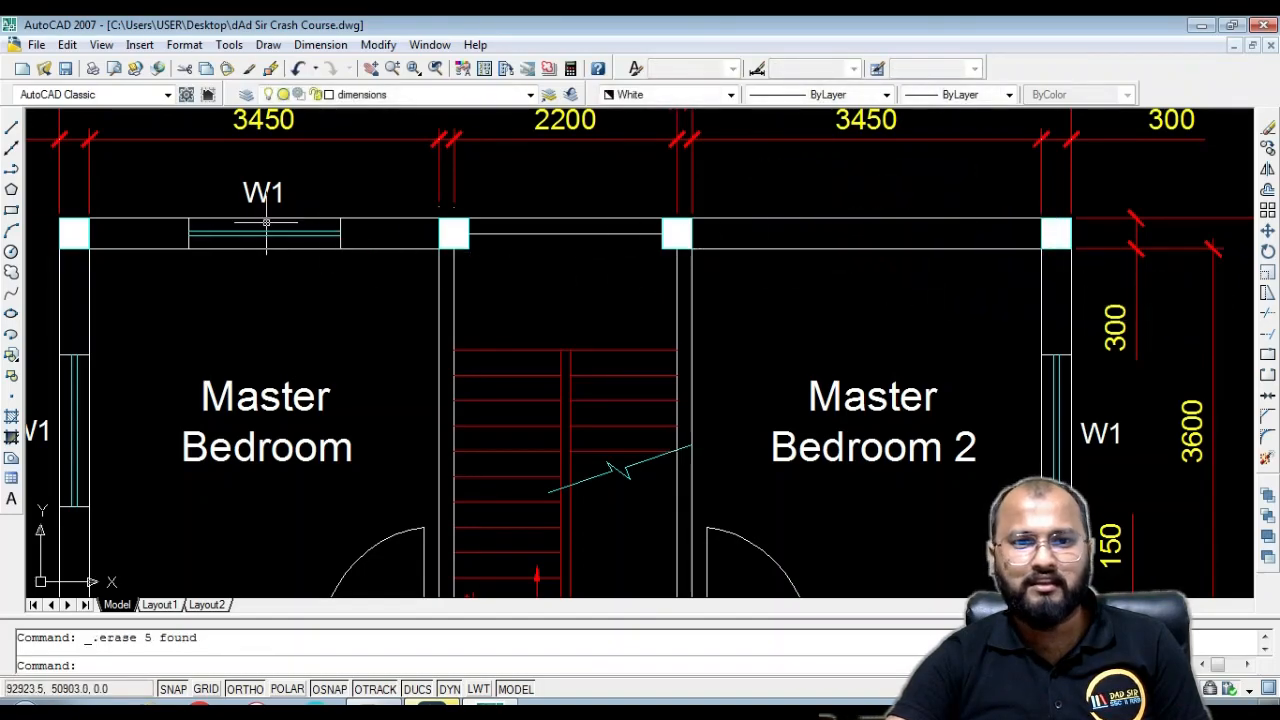
click(405, 265)
key(Delete)
scroll(380, 280, down, 4)
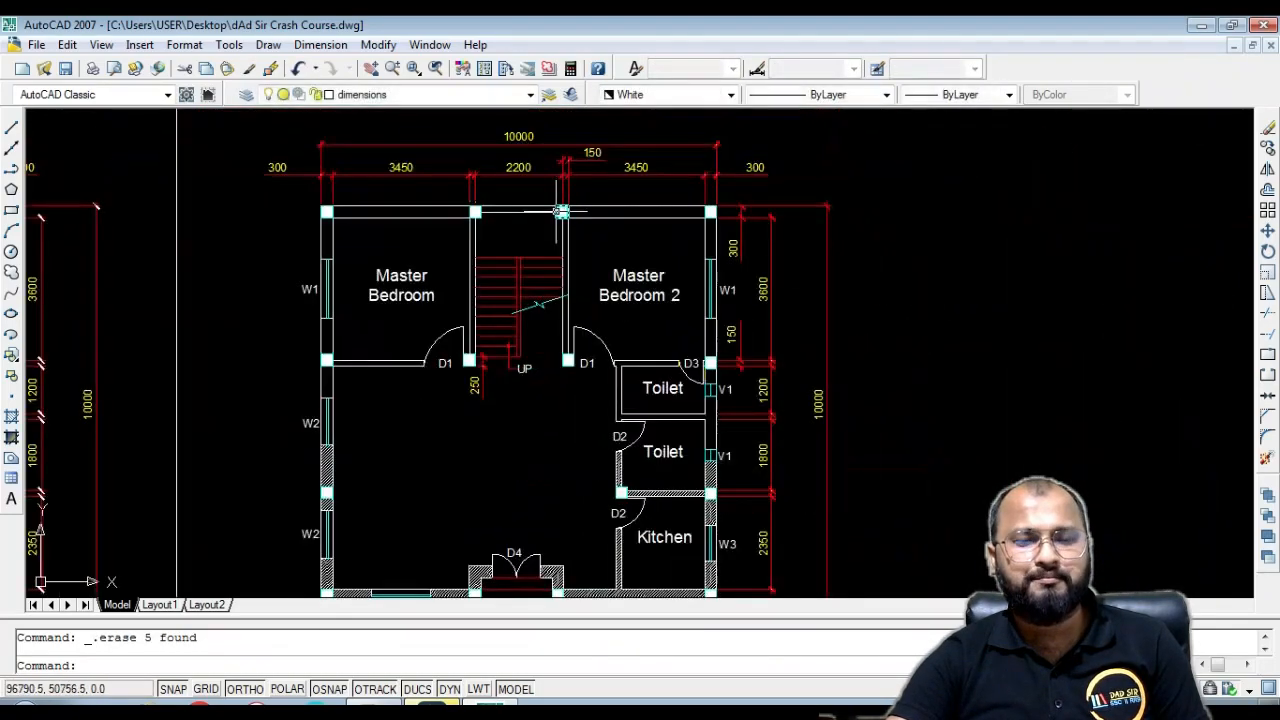
Erase the Master Bedroom, Master Bedroom 2 and upper Toilet labels in the copied plan
scroll(392, 290, up, 3)
click(392, 290)
key(Delete)
click(888, 200)
click(770, 270)
key(Delete)
scroll(770, 270, down, 3)
scroll(829, 337, up, 4)
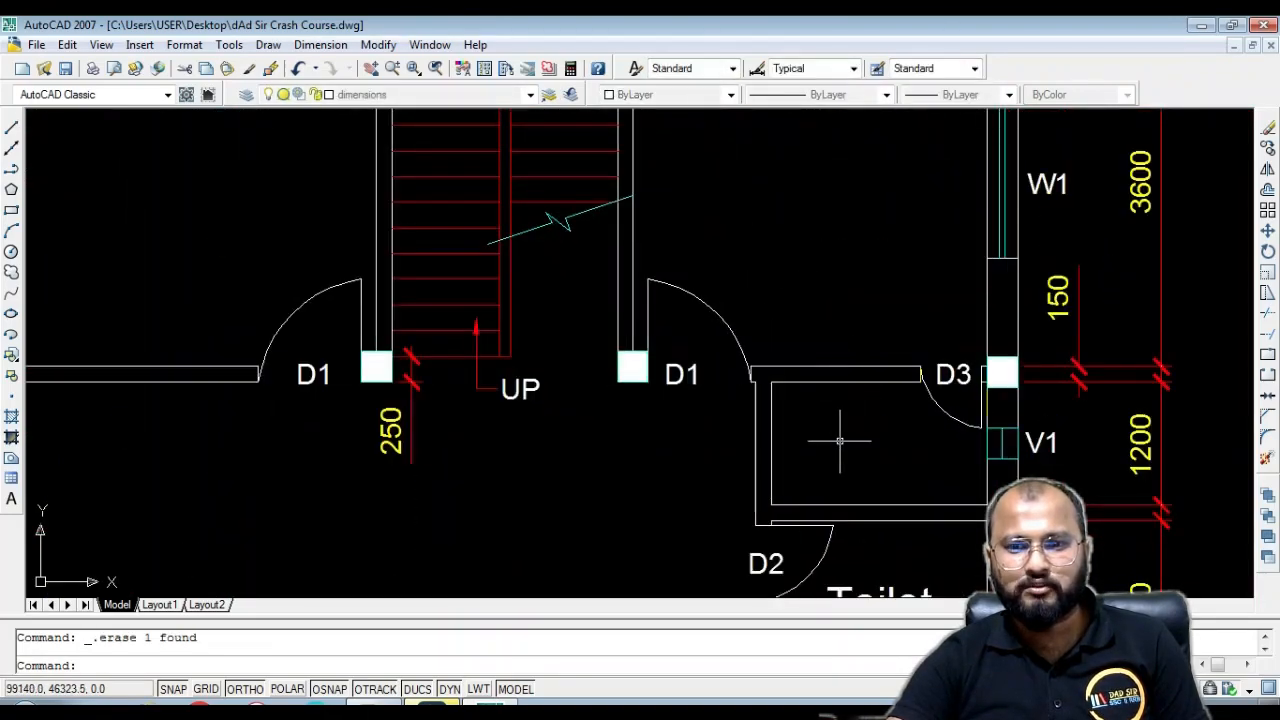
Try to erase the Master Bedroom 2 door together with the upper toilet's walls and door in the copied plan
click(845, 287)
click(723, 429)
key(Delete)
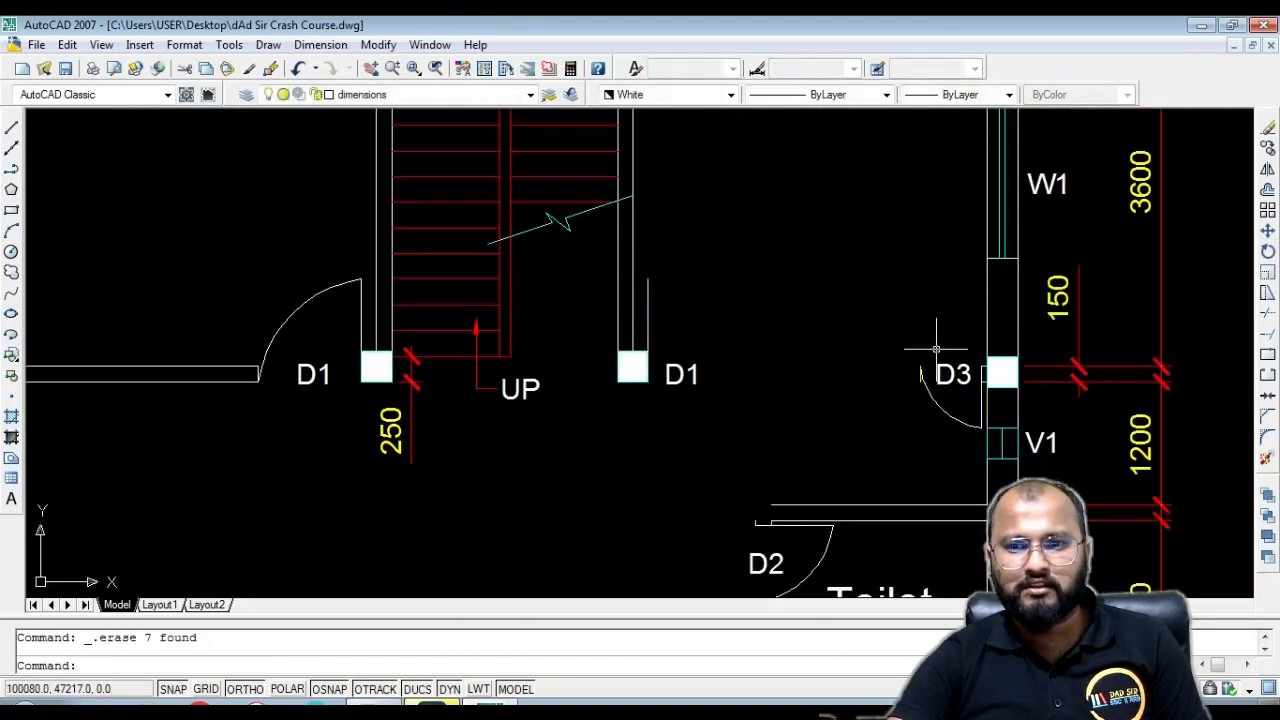
click(947, 343)
click(780, 535)
key(Delete)
scroll(814, 334, down, 3)
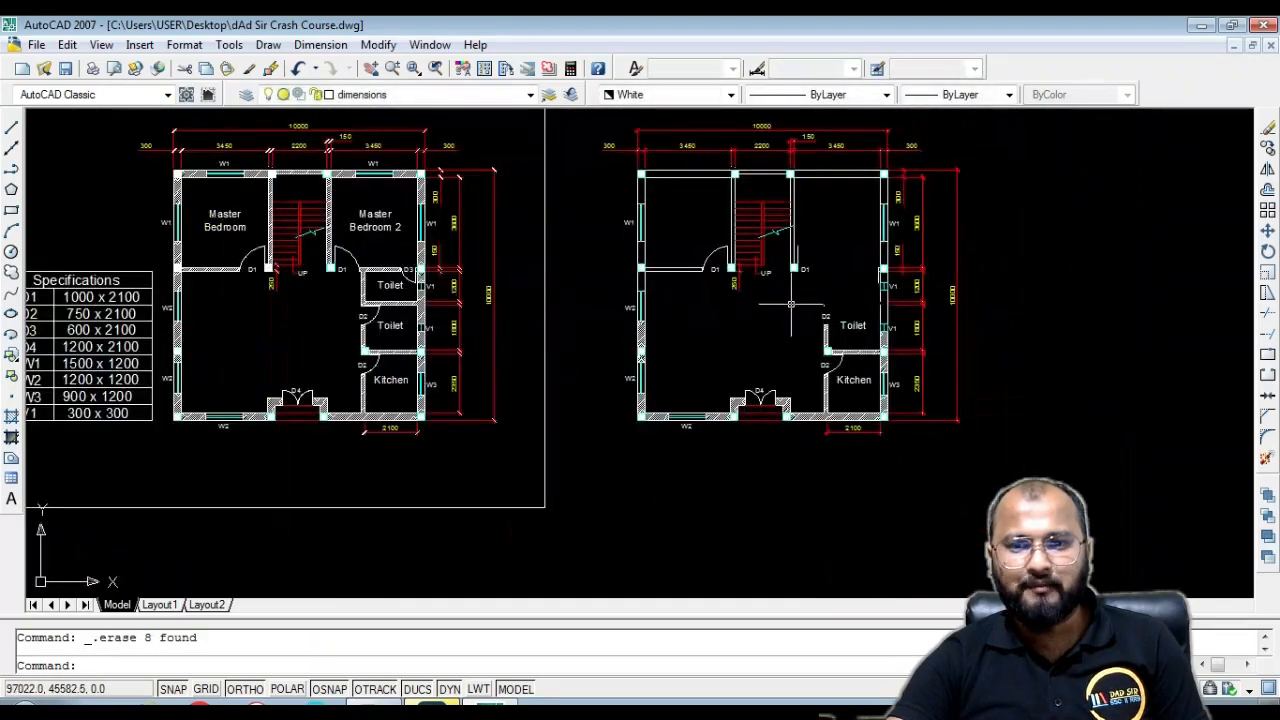
Cancel the open selection and undo the erasures of the upper toilet's walls and doors
scroll(940, 343, up, 4)
click(1082, 351)
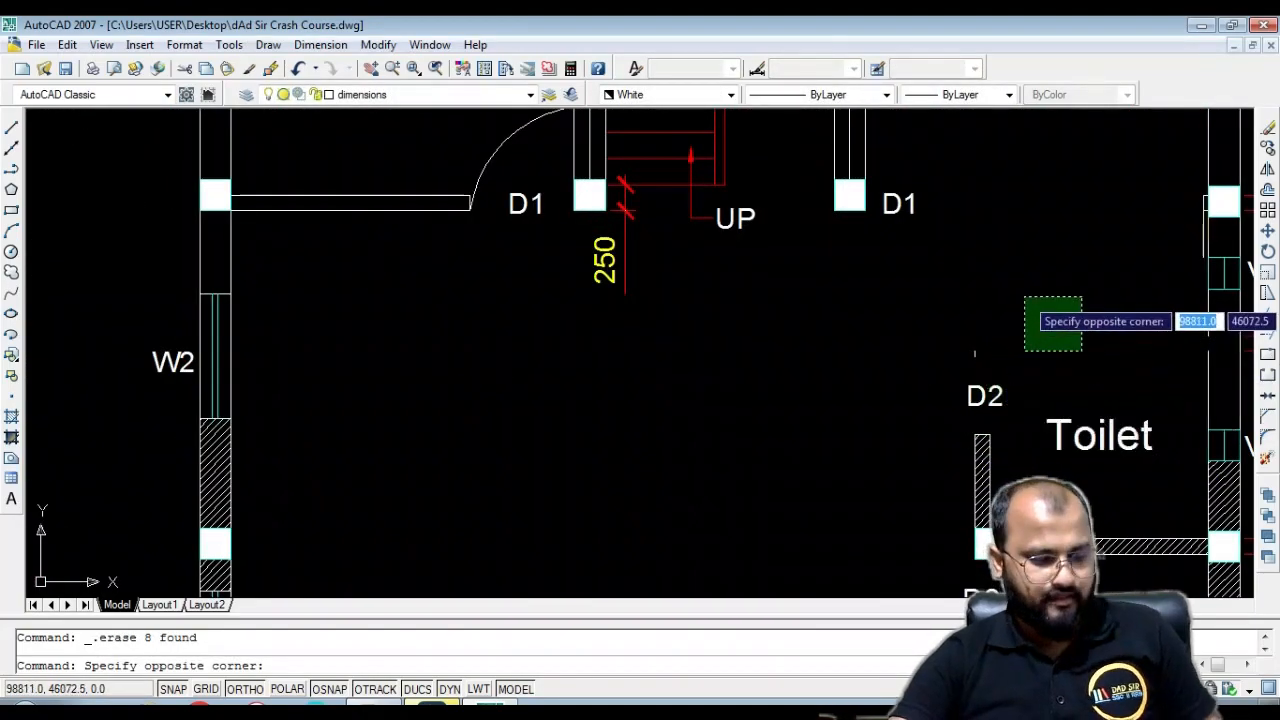
key(space)
key(Escape)
key(ctrl+z)
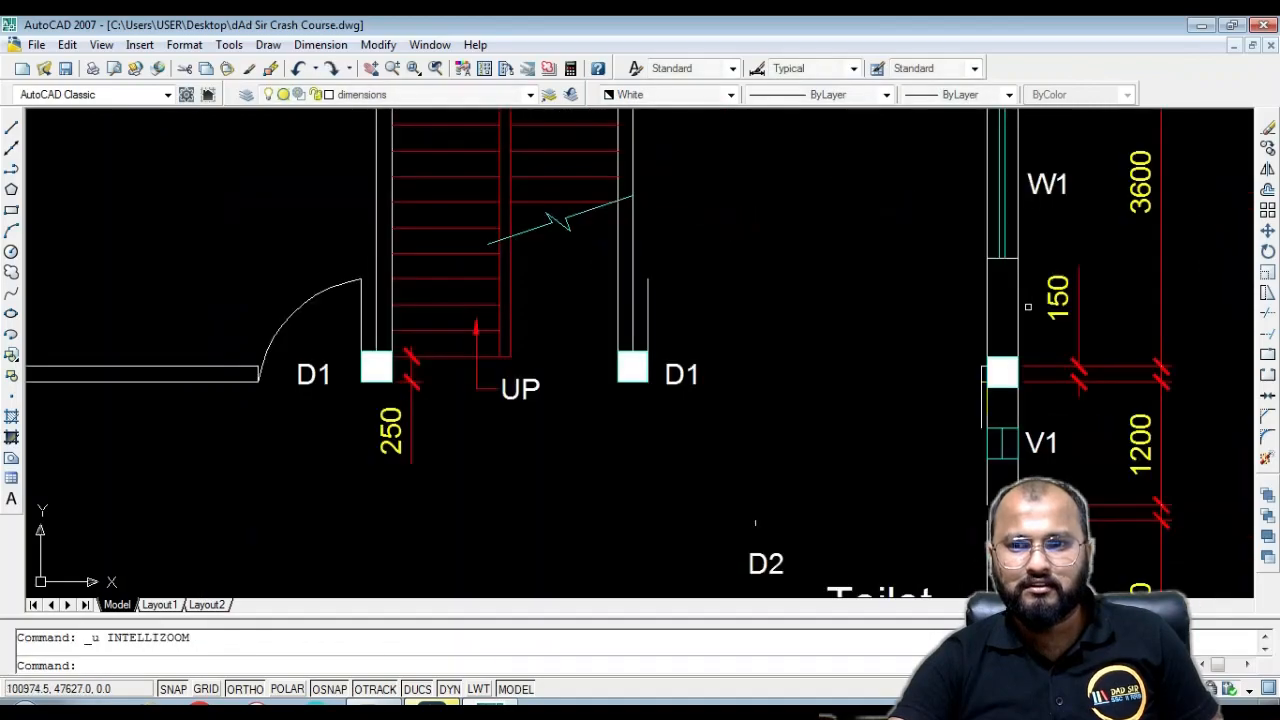
Erase the Master Bedroom 2 door with its D1 label, and the D3 label, in the copied plan
scroll(800, 320, down, 5)
scroll(829, 283, up, 5)
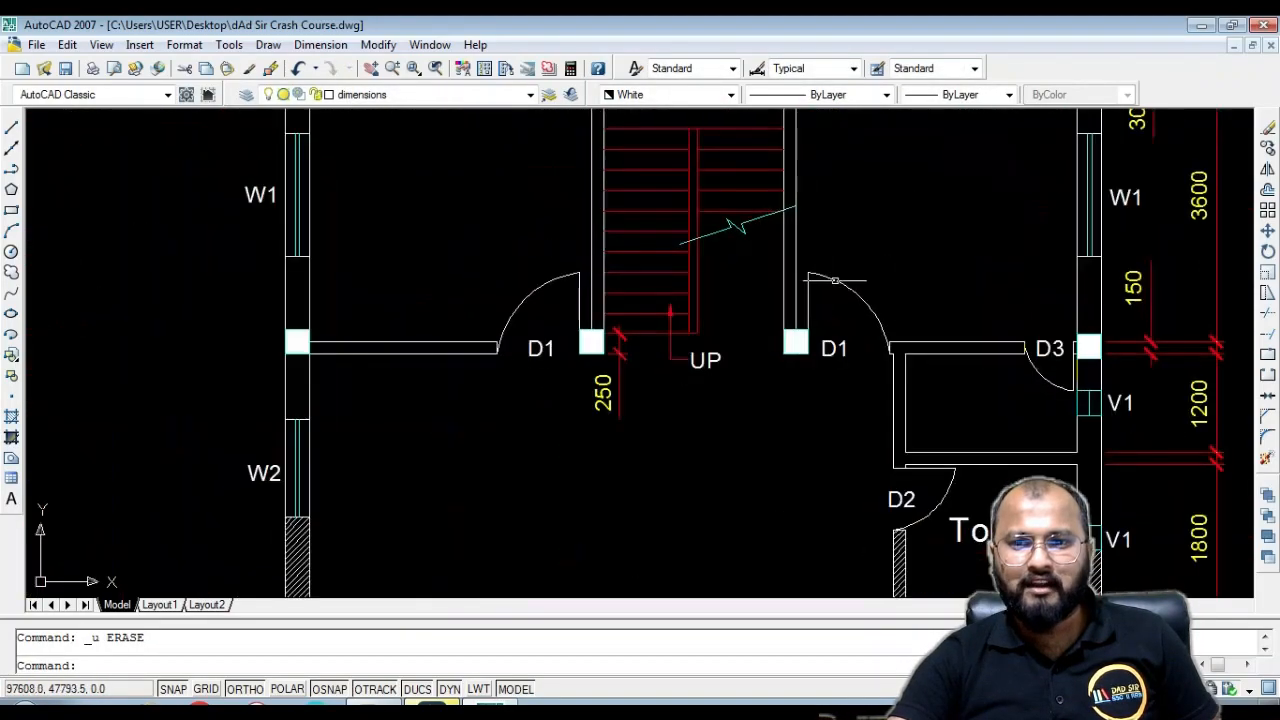
click(851, 262)
click(809, 300)
key(Delete)
click(1043, 352)
key(Delete)
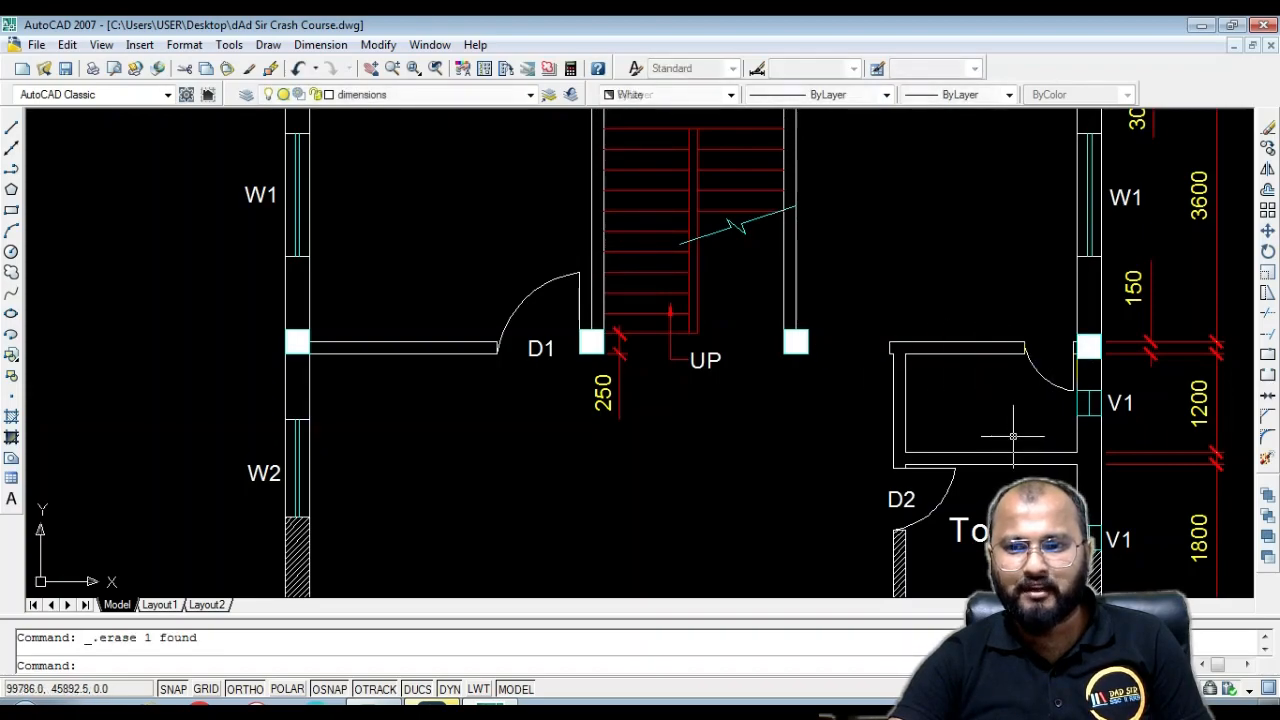
Erase the door swing at the upper toilet's D3 opening in the copied plan
scroll(960, 350, down, 5)
scroll(960, 350, up, 8)
click(883, 388)
click(913, 288)
key(Delete)
Erase the lower Toilet label and the D2 label beside its door in the copied plan
scroll(913, 288, down, 4)
scroll(886, 457, up, 3)
click(880, 495)
key(Delete)
scroll(790, 345, down, 5)
scroll(730, 350, up, 4)
click(729, 341)
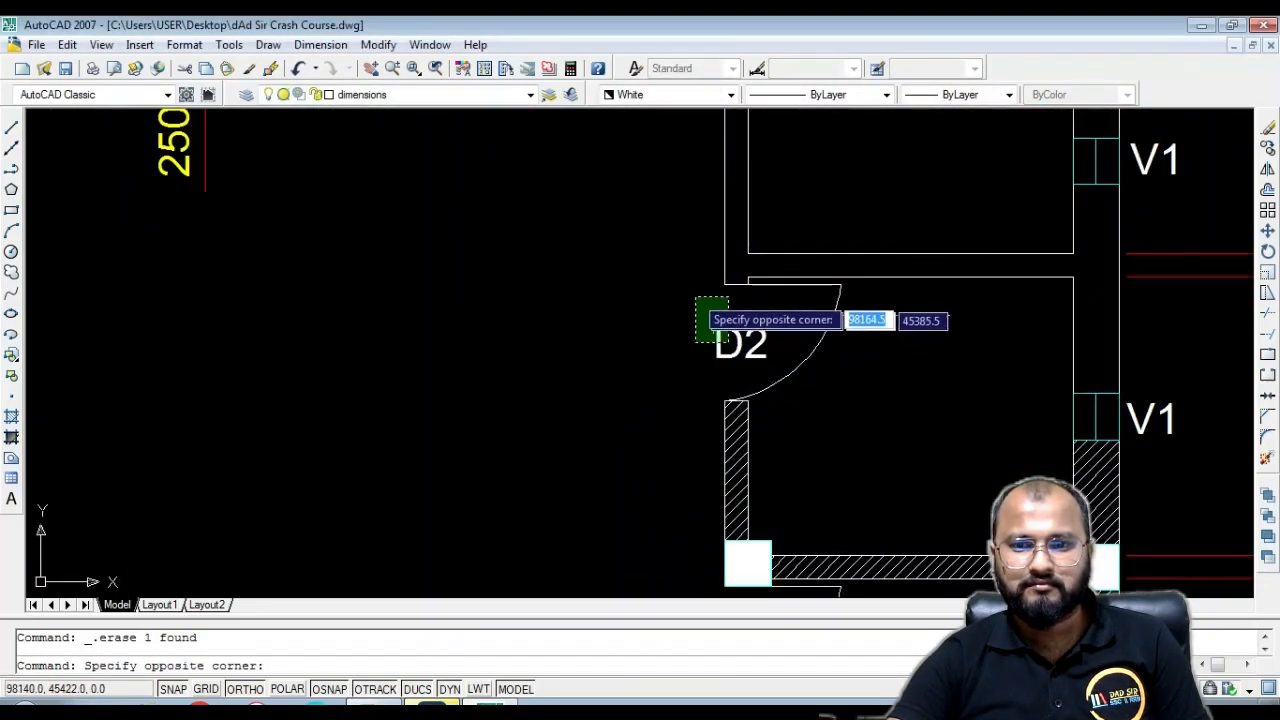
click(700, 303)
key(Delete)
Erase the remaining wall hatches around the lower toilet, the Kitchen and the main entrance in the copied plan
scroll(690, 264, down, 5)
scroll(850, 300, up, 5)
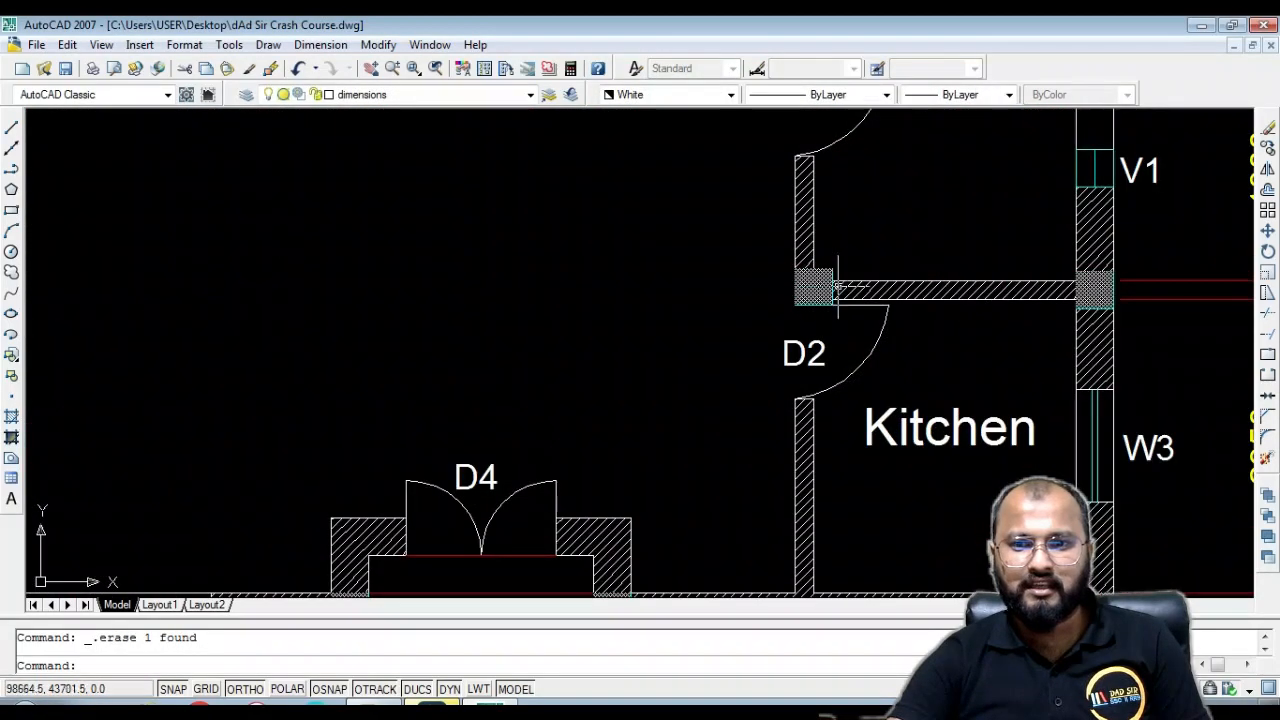
click(958, 291)
key(Delete)
scroll(1029, 320, down, 5)
scroll(937, 490, up, 5)
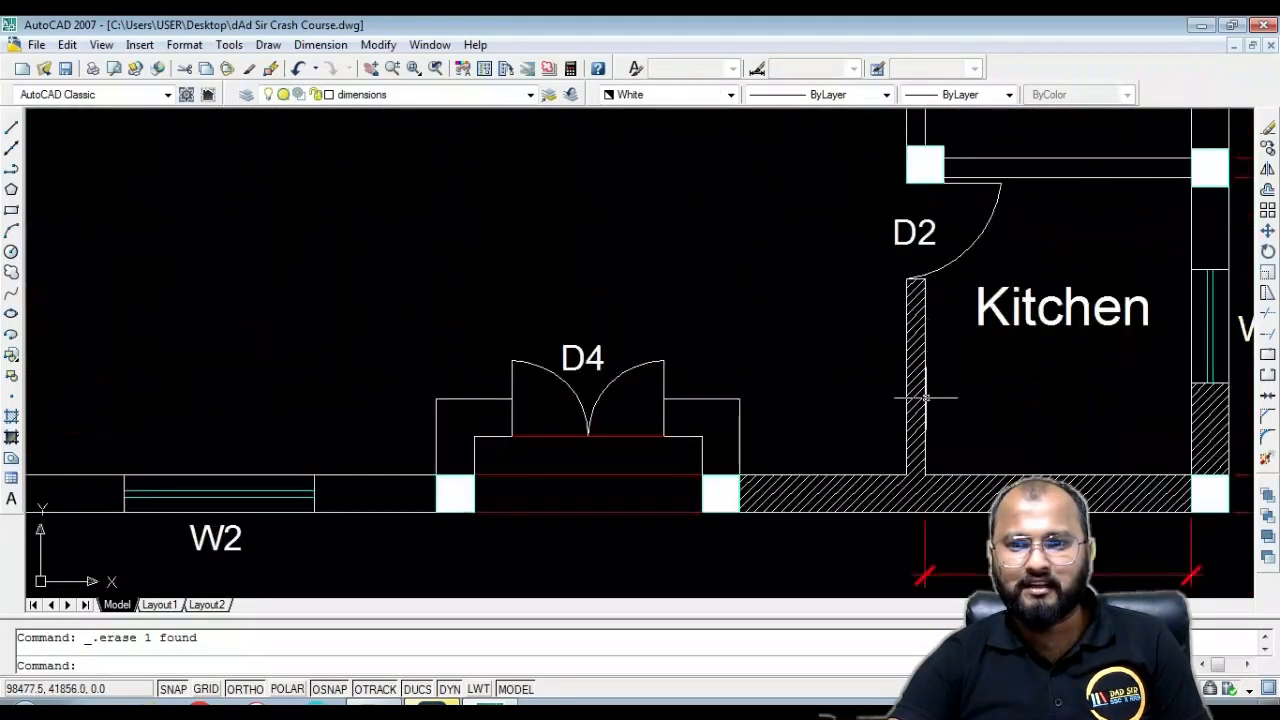
click(937, 490)
key(Delete)
Erase the three W2 windows and their labels from the lower and left outer walls of the copied plan
scroll(943, 366, down, 5)
scroll(834, 363, up, 5)
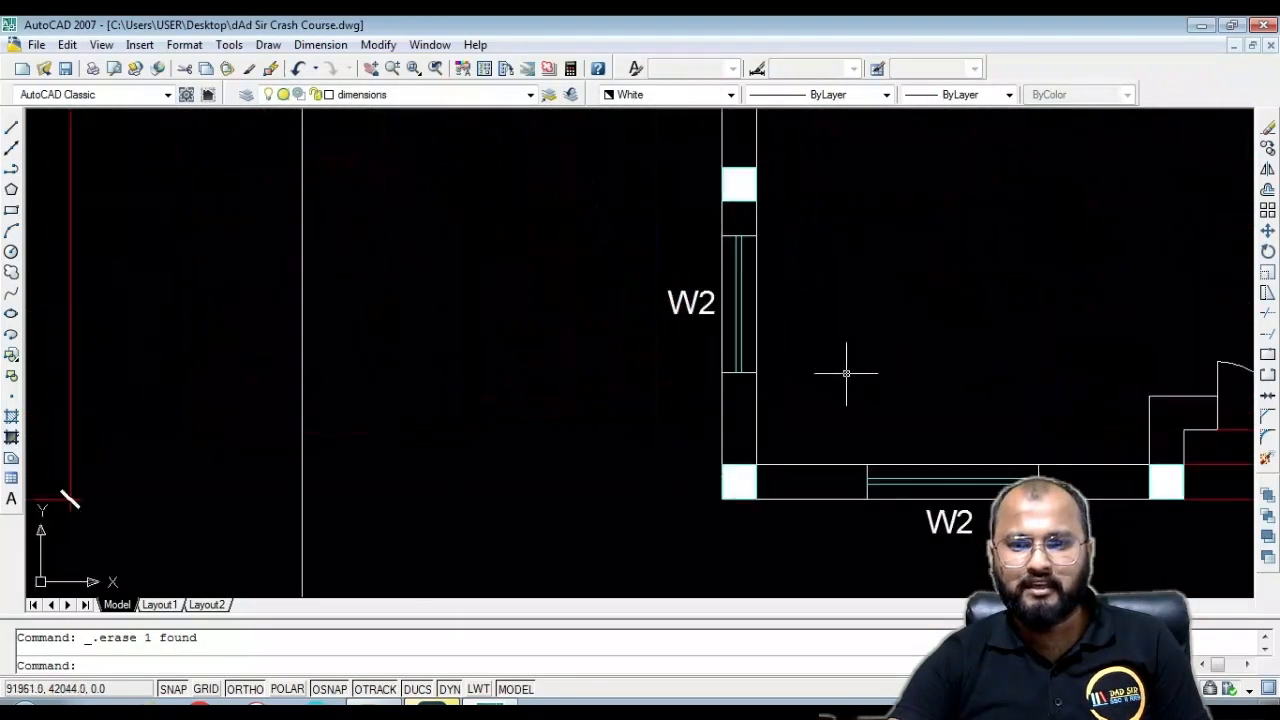
click(834, 404)
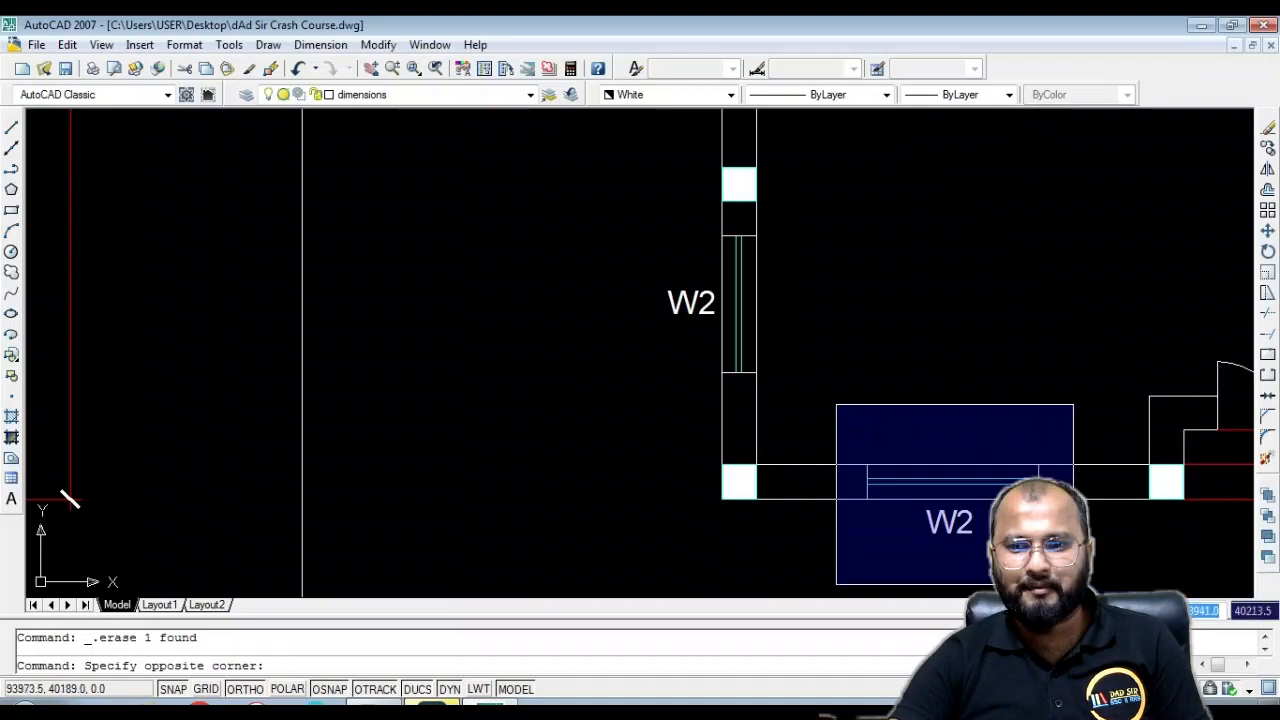
click(1074, 586)
key(Delete)
click(650, 214)
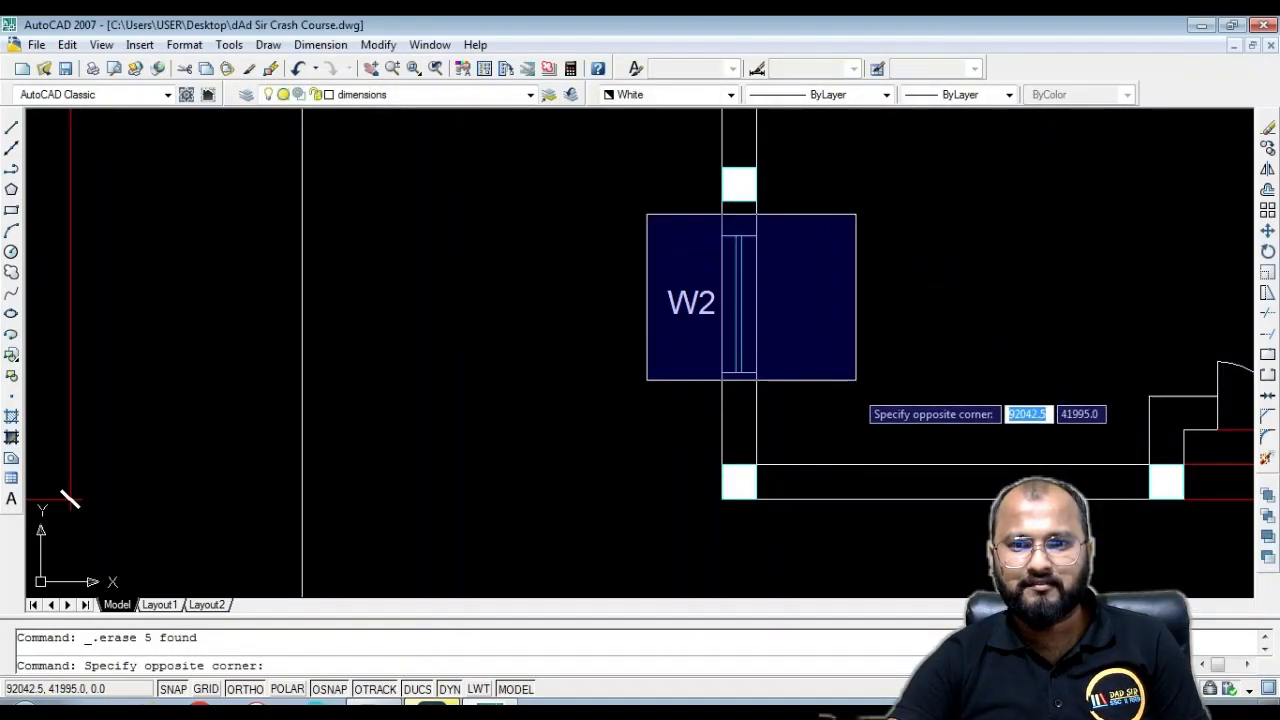
click(855, 376)
key(Delete)
scroll(752, 361, down, 5)
scroll(606, 357, up, 5)
click(505, 178)
click(708, 342)
key(Delete)
Erase the D4 double door, its label and the red entrance step lines in the copied plan
scroll(514, 337, down, 5)
scroll(663, 423, up, 5)
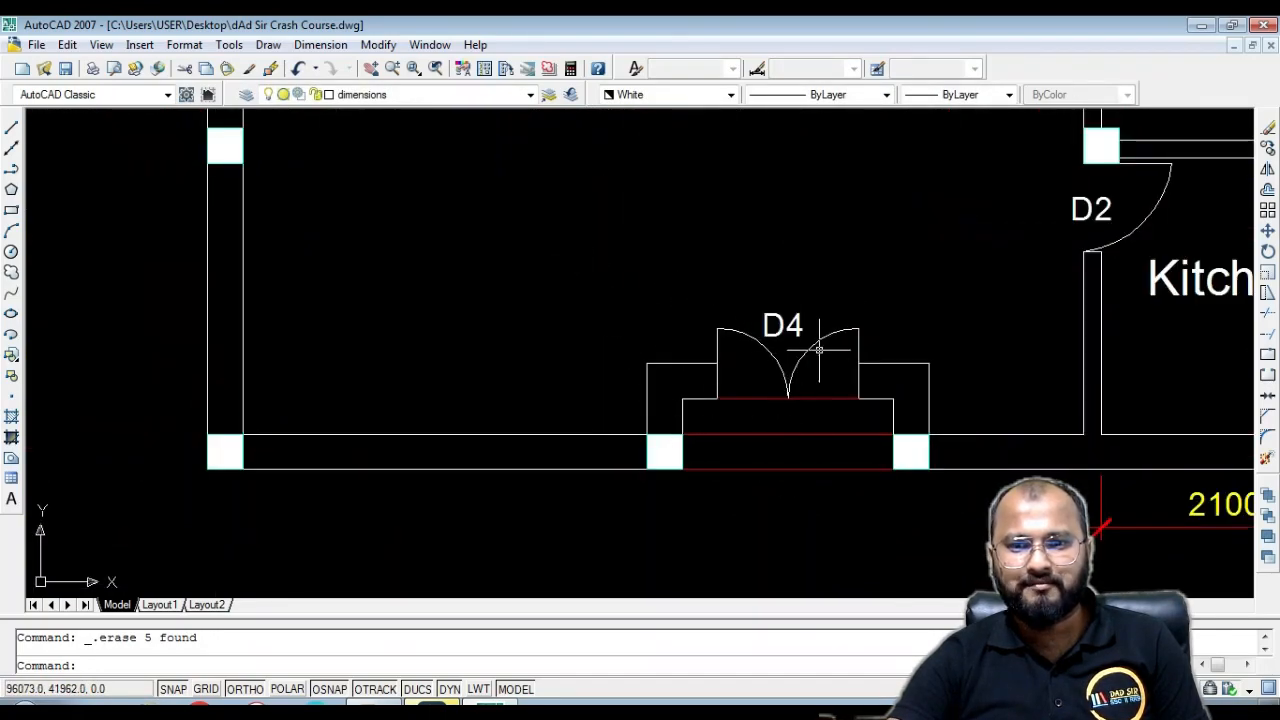
click(831, 271)
click(750, 356)
key(Delete)
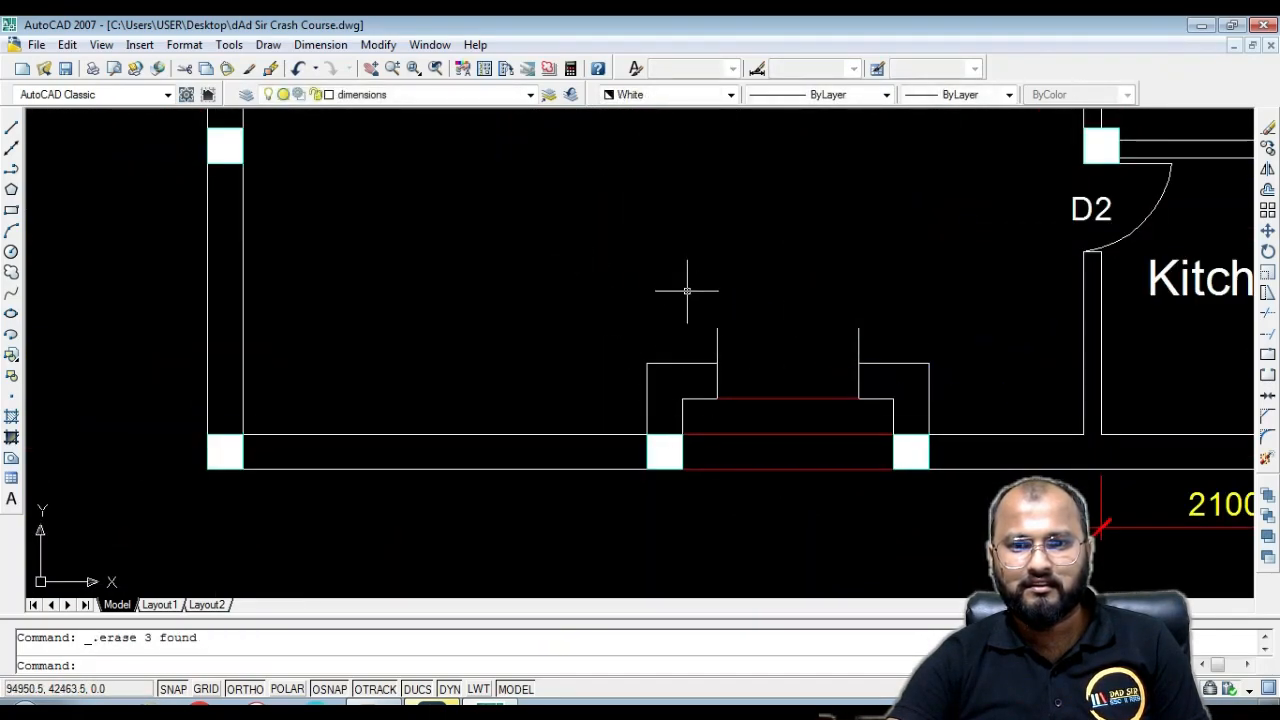
click(915, 277)
click(714, 350)
key(Delete)
click(829, 486)
click(789, 362)
key(Delete)
Erase the staircase with its UP marker and the 250 dimension from the copied plan
scroll(773, 490, down, 5)
scroll(740, 425, up, 4)
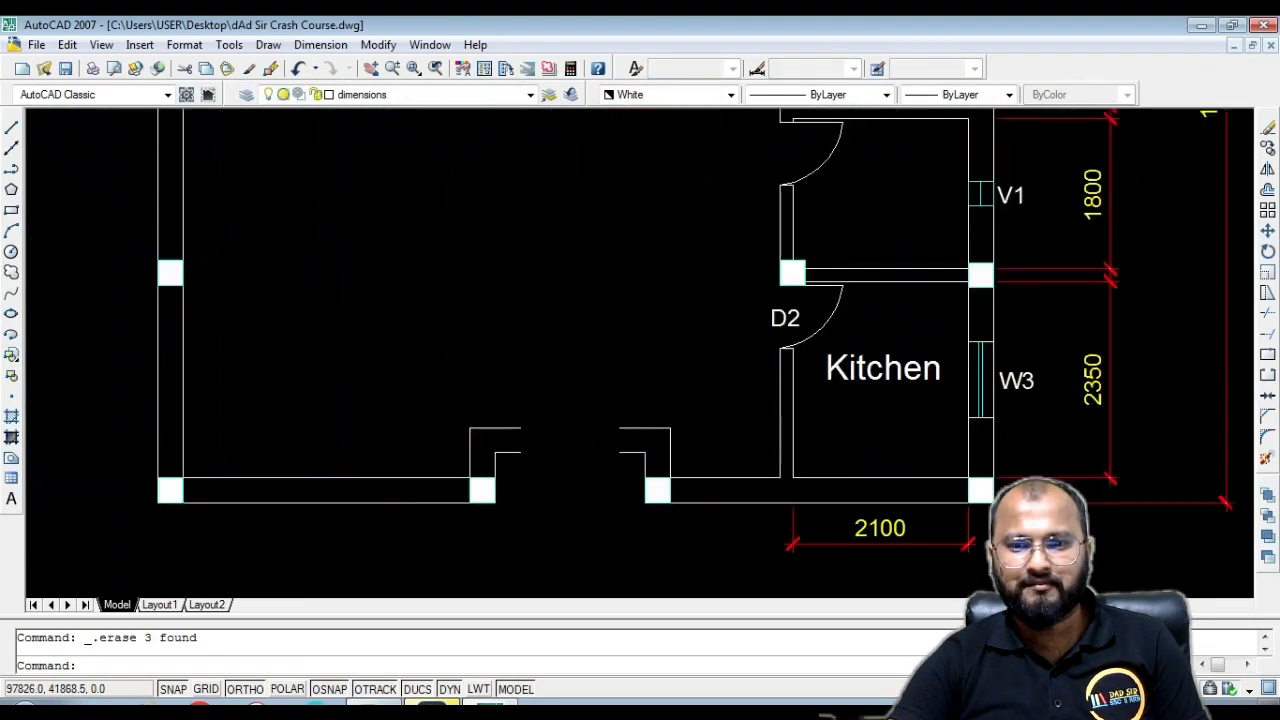
scroll(717, 458, down, 2)
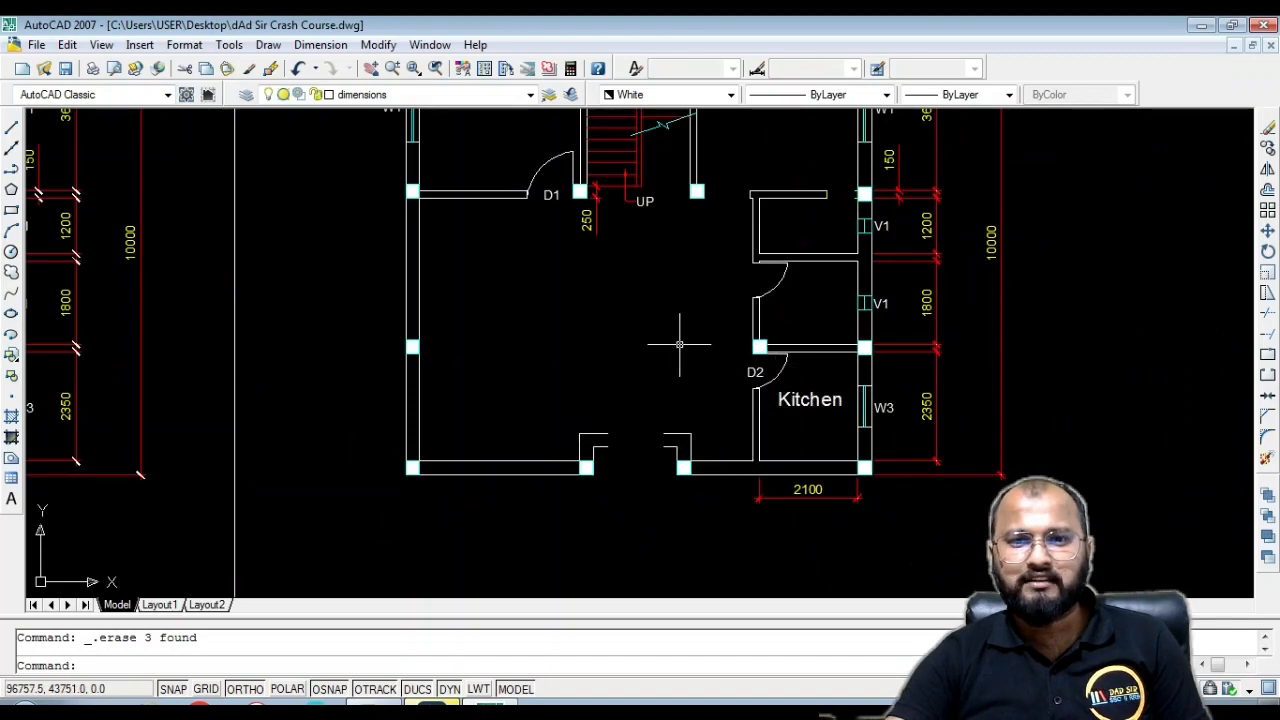
middle_drag(626, 213, 682, 380)
click(724, 406)
click(657, 234)
key(Delete)
click(683, 402)
click(637, 385)
key(Delete)
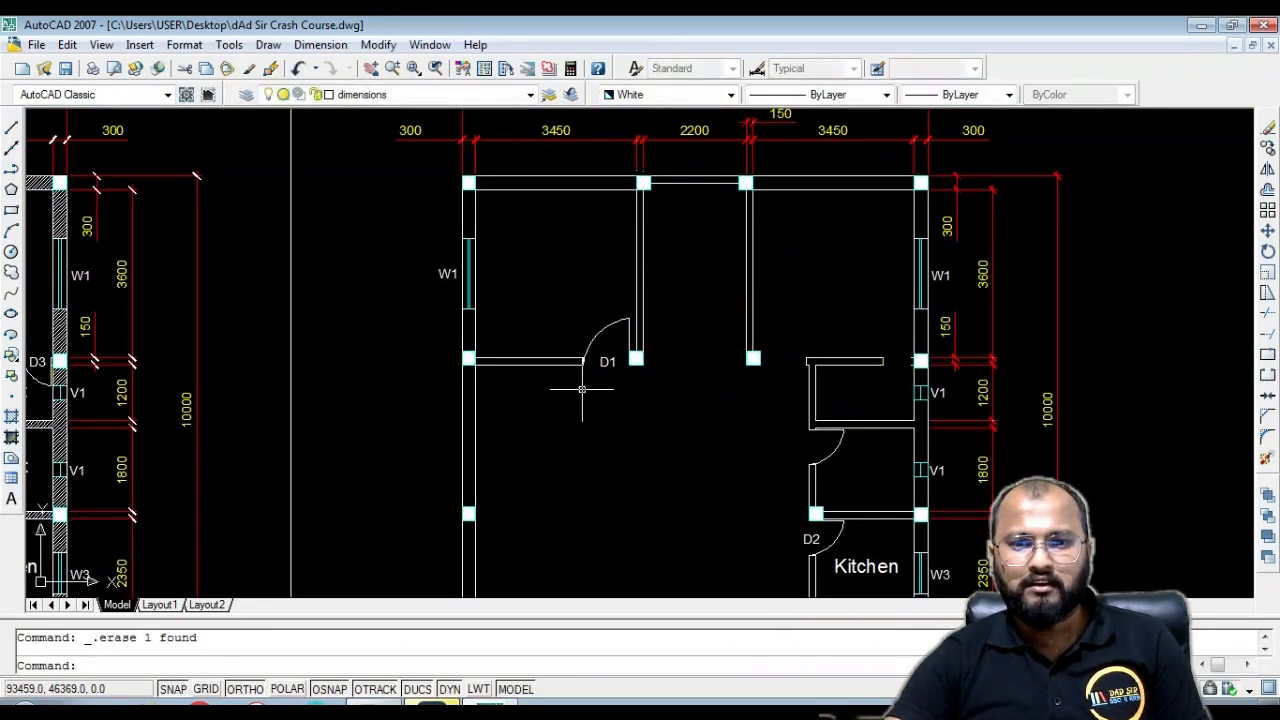
Erase the Master Bedroom door and its D1 label in the copied plan
scroll(626, 366, up, 3)
click(656, 379)
click(600, 257)
key(Delete)
scroll(655, 280, up, 5)
click(718, 187)
key(Delete)
Erase the L-shaped projecting walls on both sides of the main entrance, keeping the two columns
scroll(660, 326, down, 6)
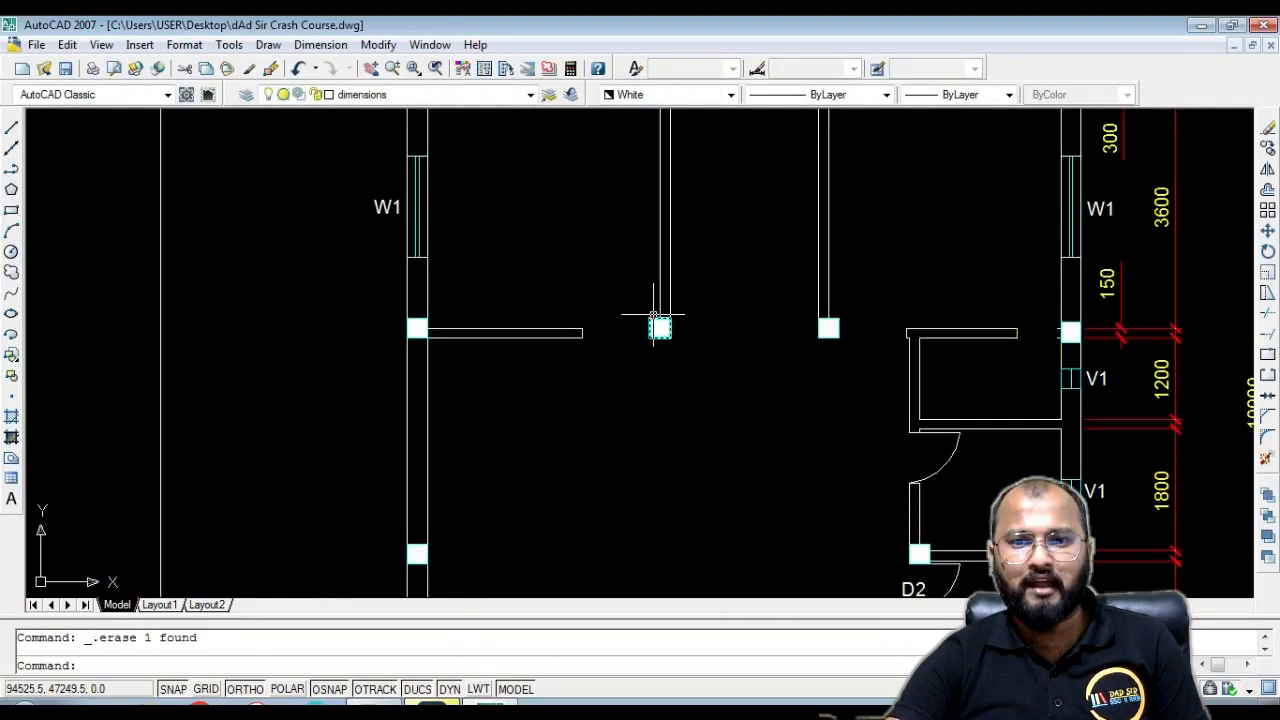
scroll(648, 373, down, 2)
middle_drag(648, 373, 562, 238)
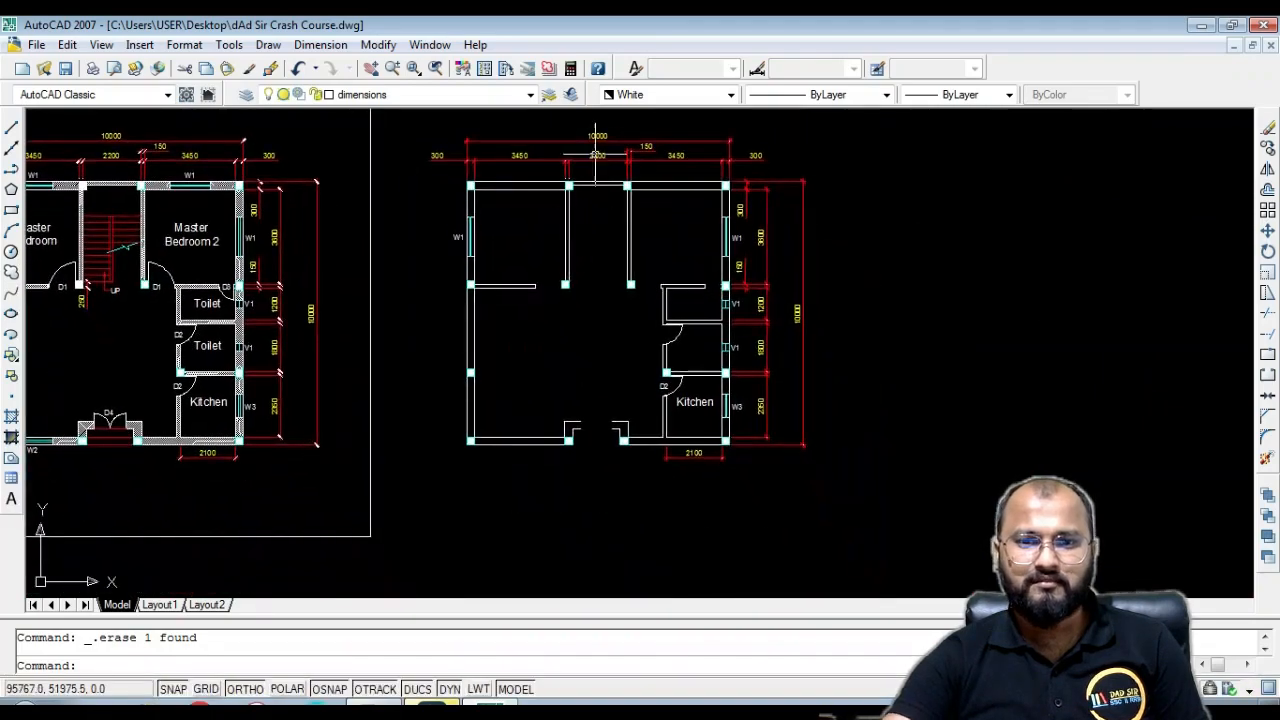
scroll(588, 169, up, 3)
scroll(870, 318, down, 4)
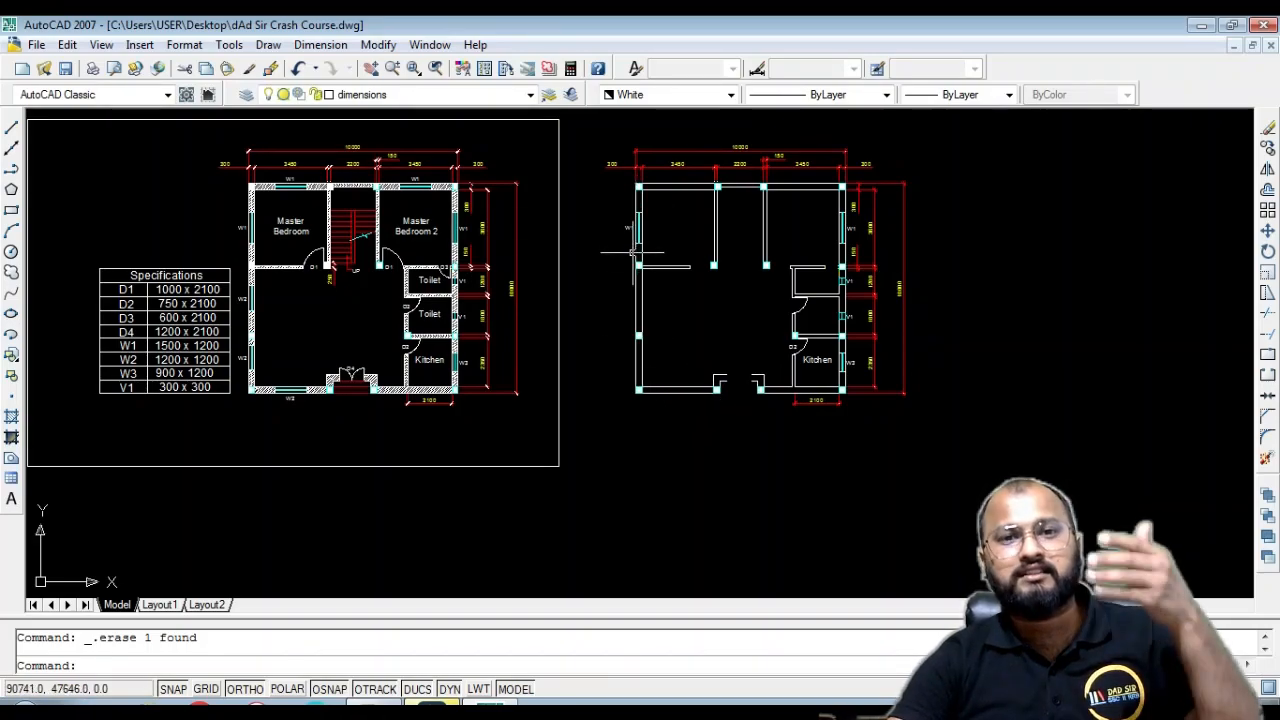
scroll(706, 400, up, 5)
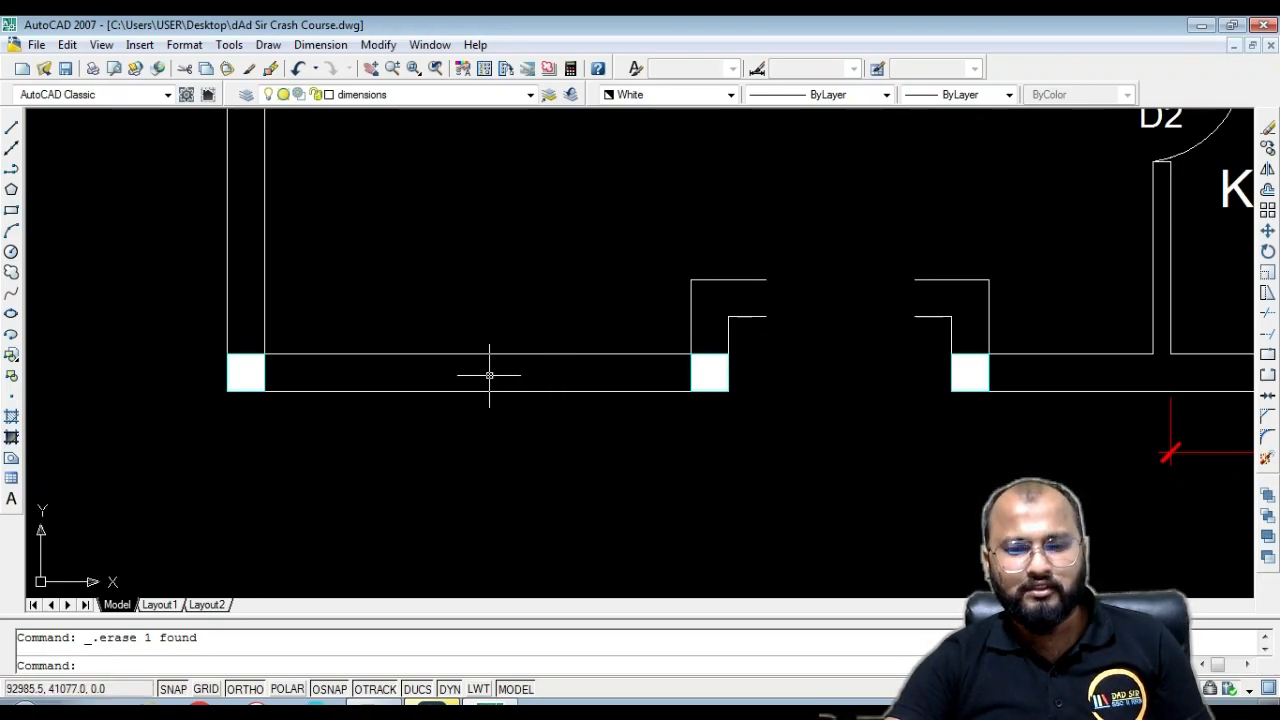
click(1049, 217)
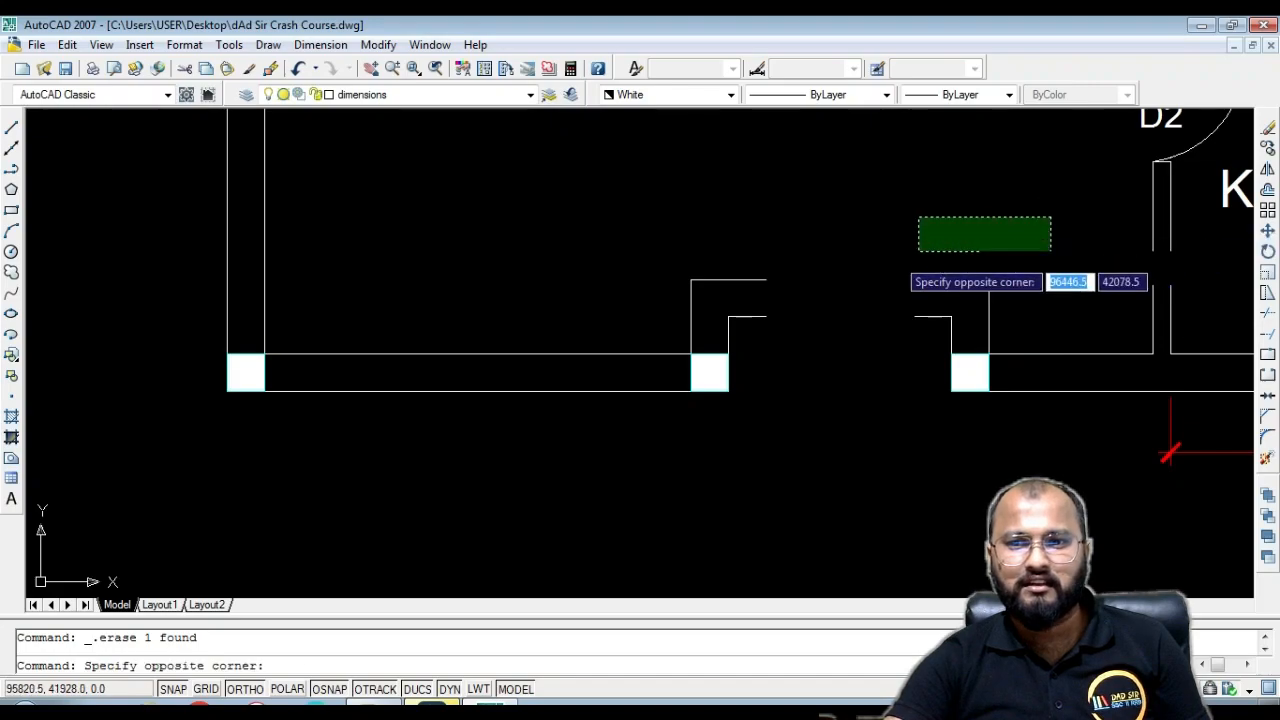
click(619, 337)
key(Delete)
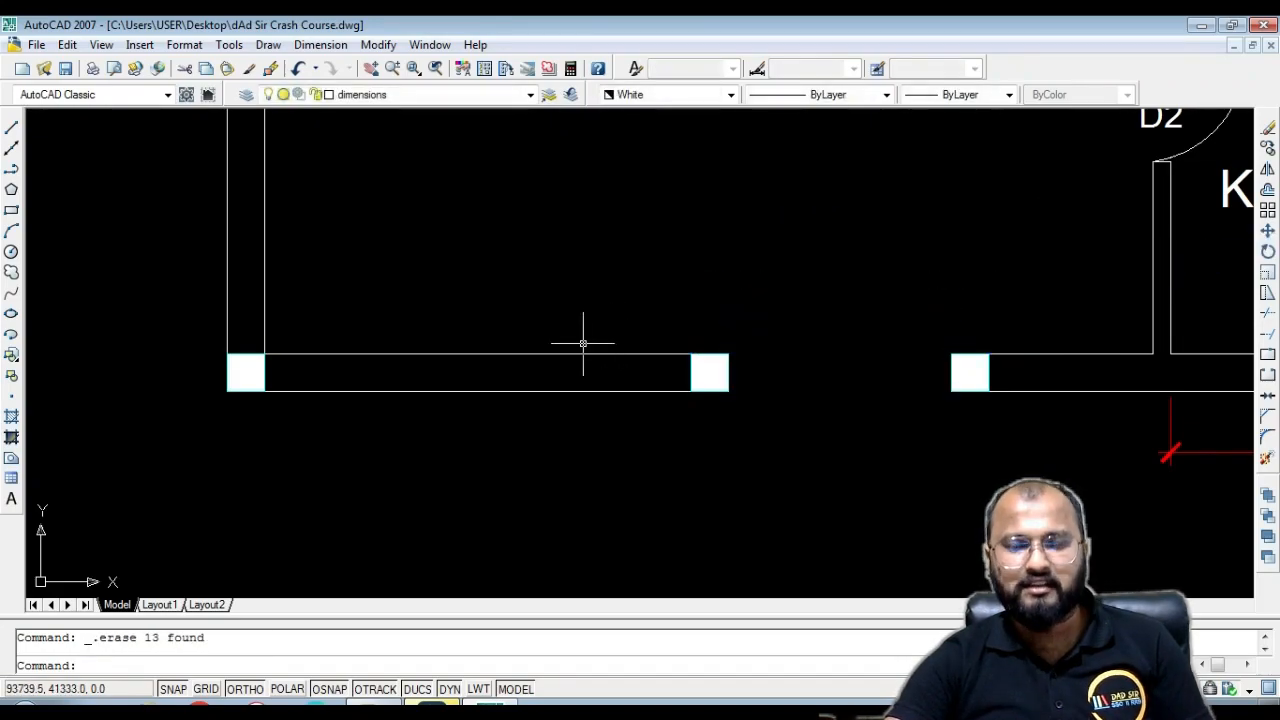
Erase the Kitchen door and its D2 label in the copied plan
scroll(586, 343, down, 4)
mouse_move(643, 363)
middle_down()
mouse_move(563, 421)
mouse_move(543, 380)
mouse_move(476, 406)
middle_up()
click(824, 345)
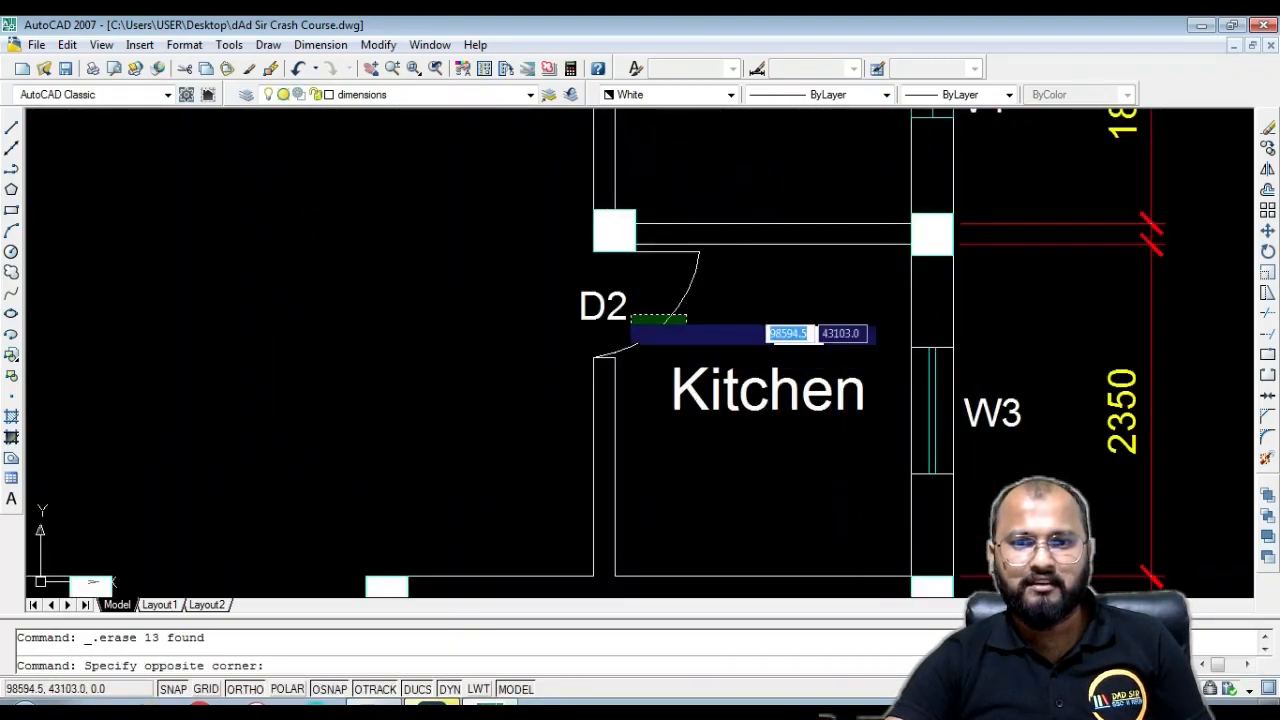
click(548, 282)
key(Delete)
click(716, 278)
click(673, 250)
key(Delete)
Draw a 300 x 450 rectangle in the empty space outside the copied plan's upper-left corner column
scroll(706, 294, down, 8)
scroll(650, 300, up, 4)
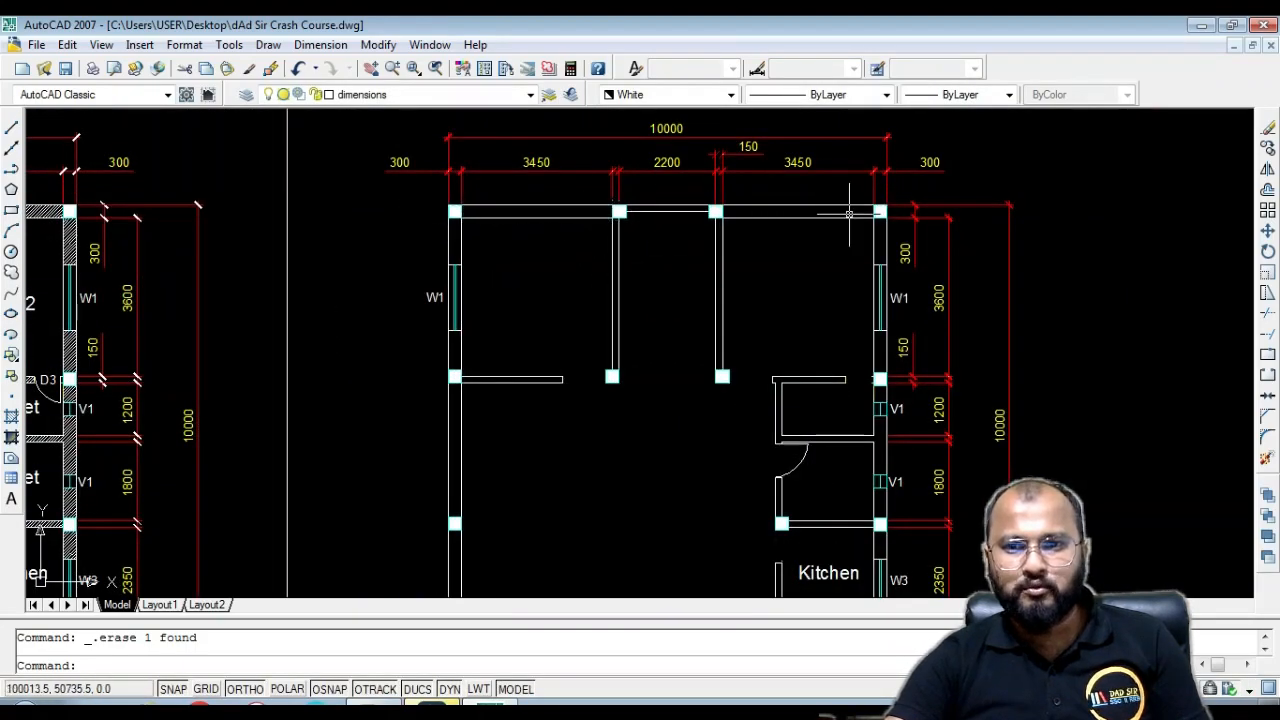
scroll(877, 367, down, 2)
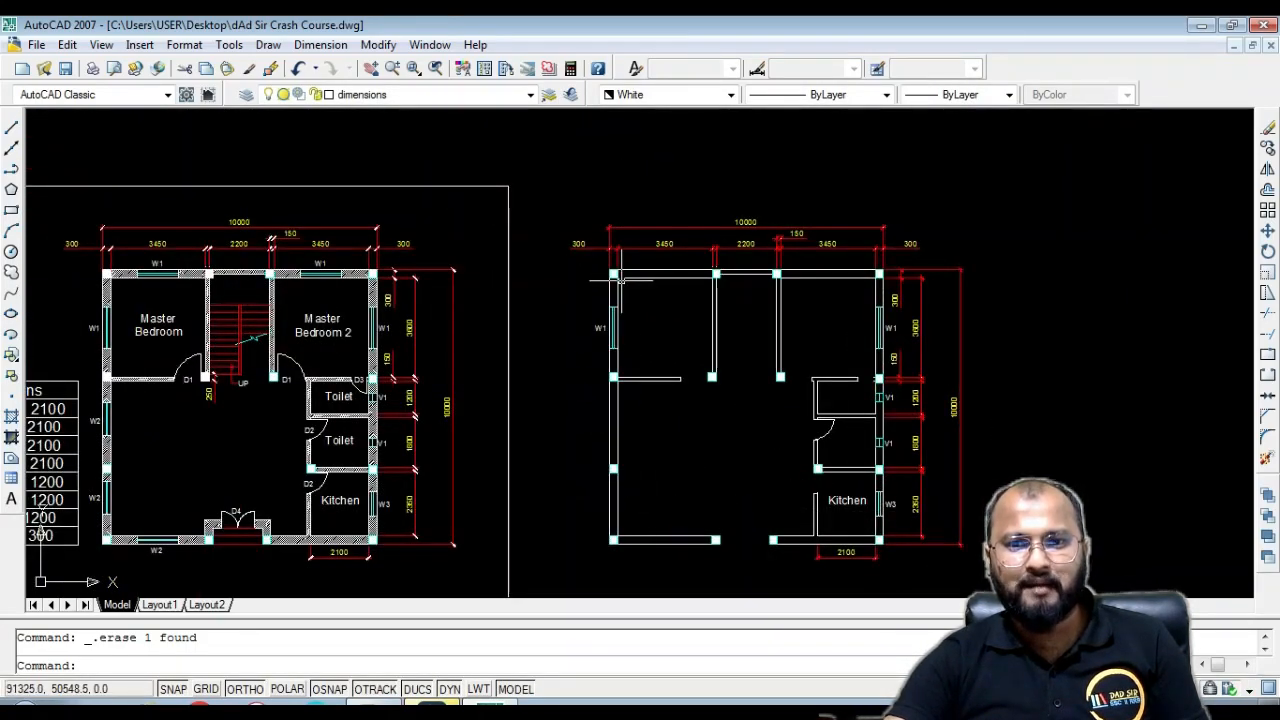
scroll(666, 307, up, 3)
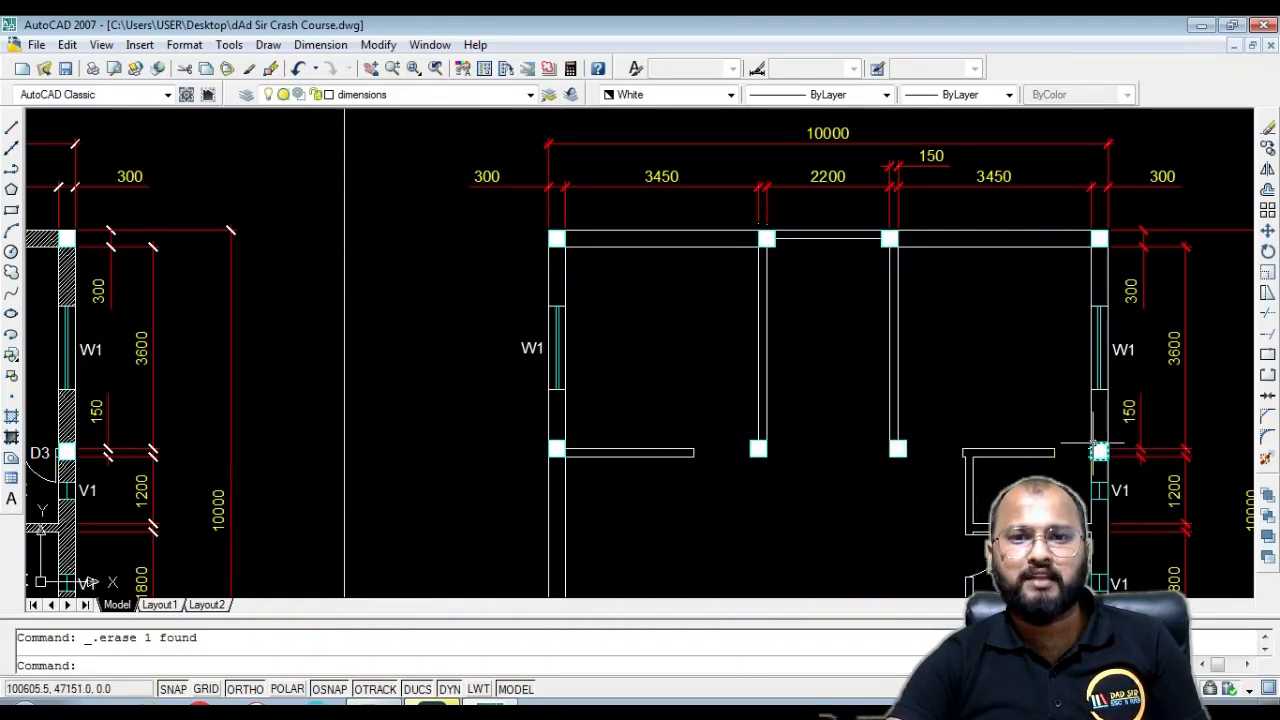
scroll(700, 258, down, 2)
scroll(670, 220, up, 4)
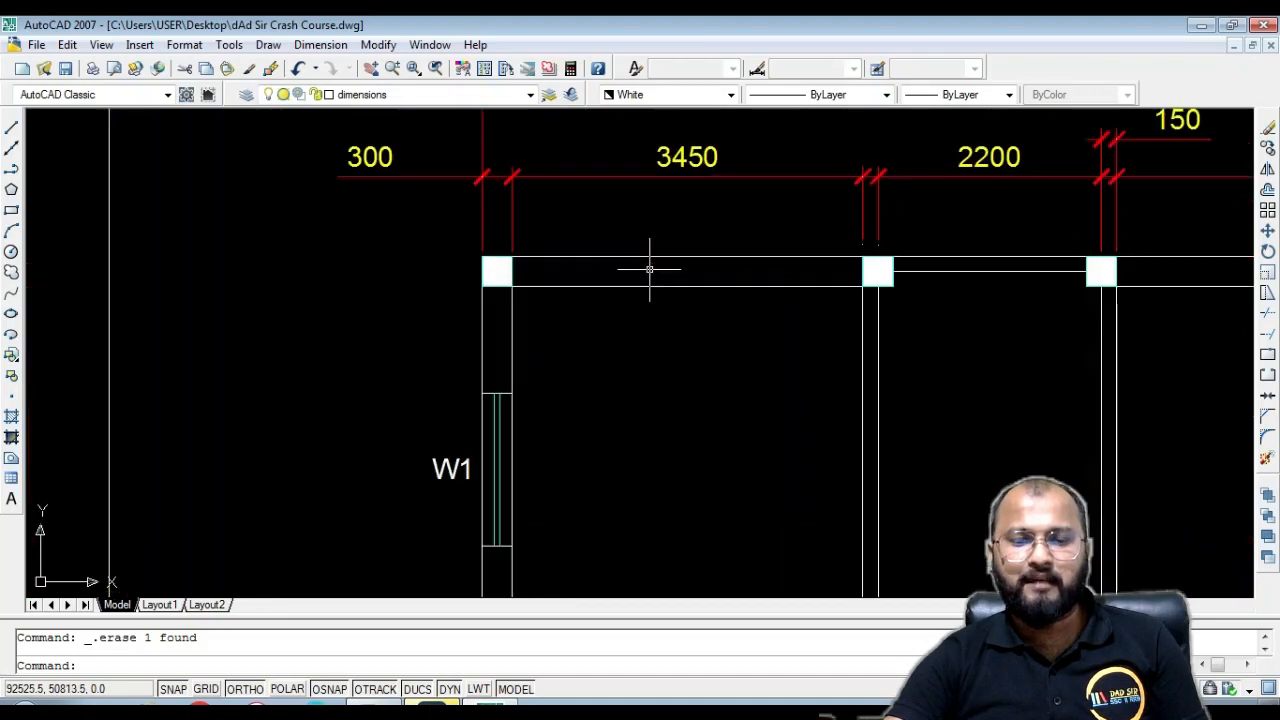
text(re)
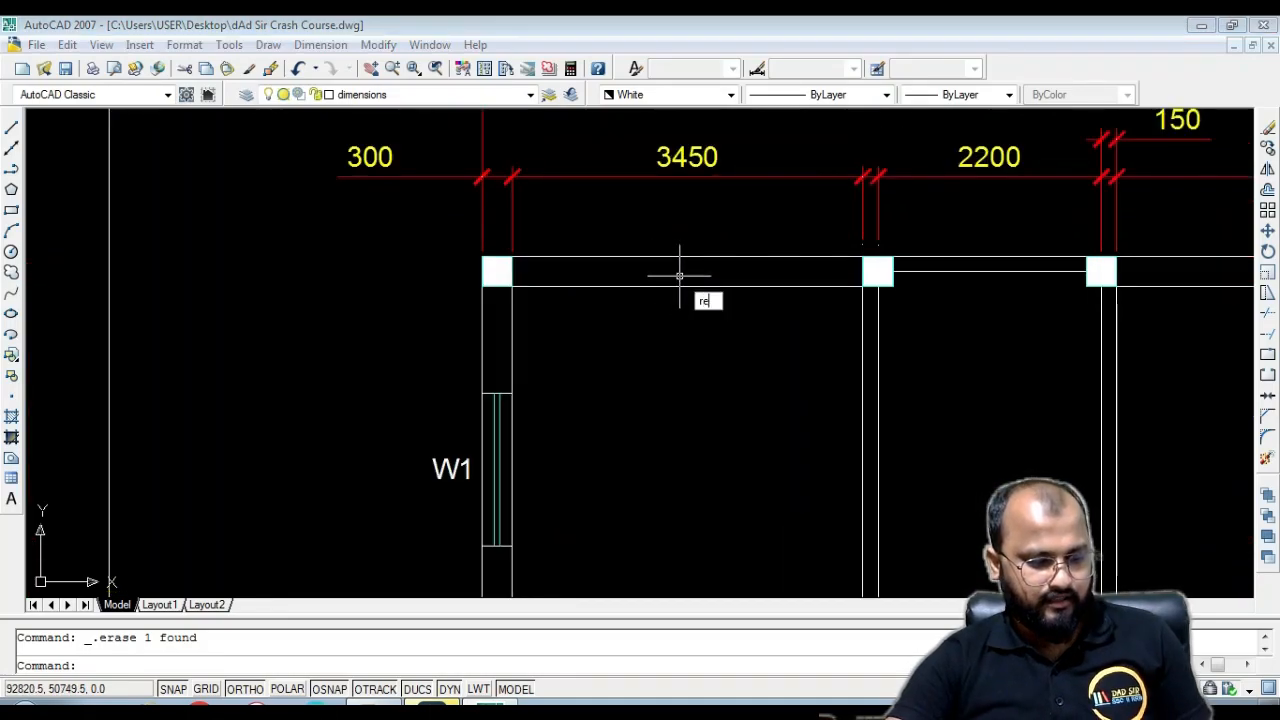
text(c)
key(Return)
click(262, 250)
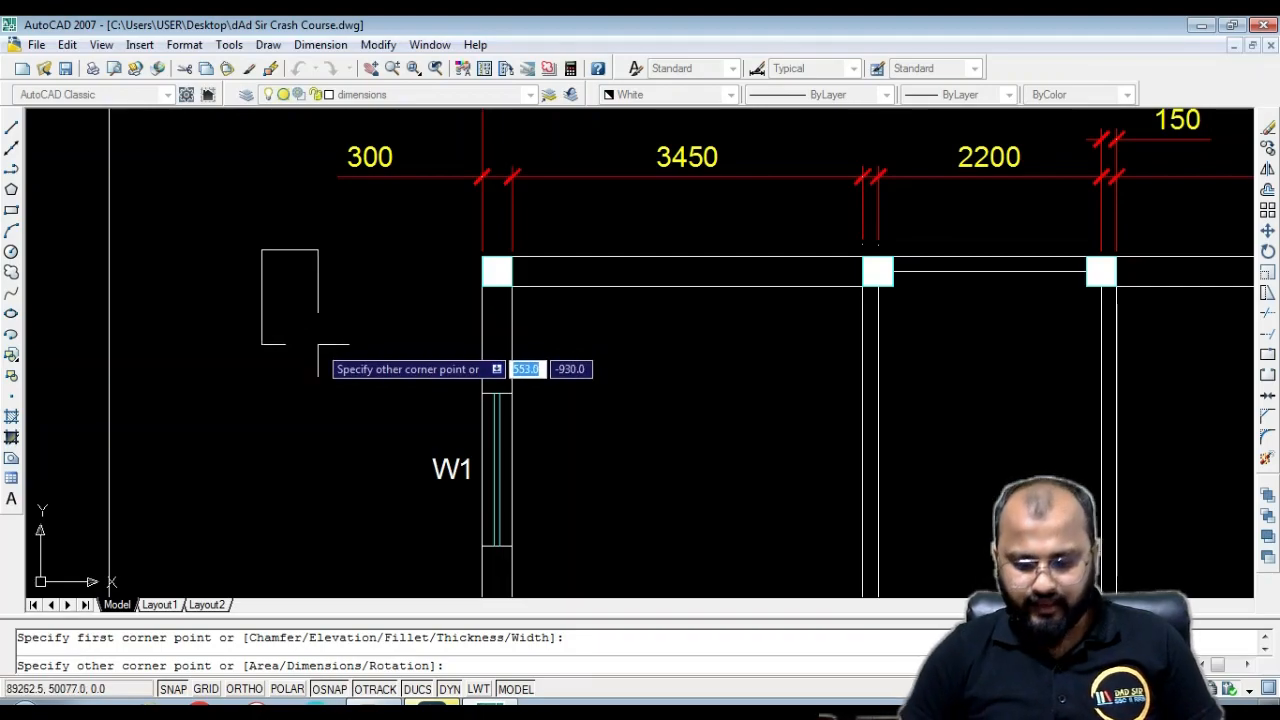
text(30)
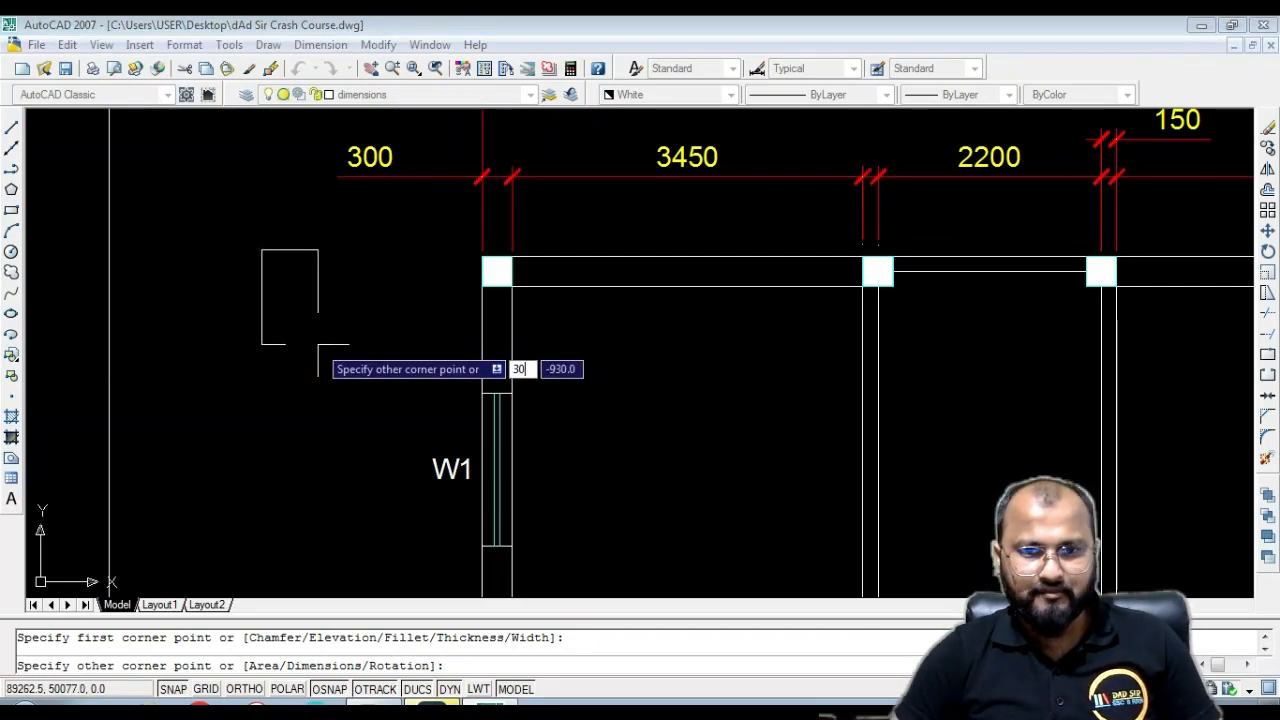
text(0)
key(Tab)
text(4)
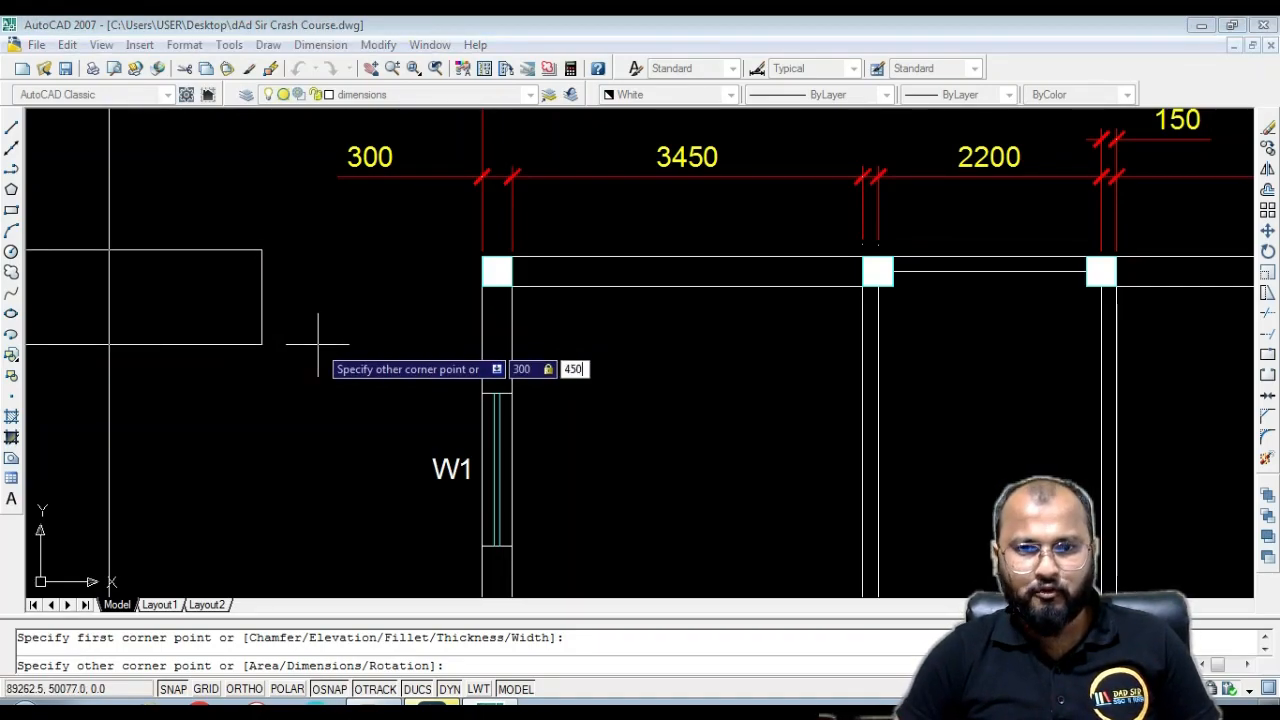
key(Return)
click(322, 194)
click(232, 292)
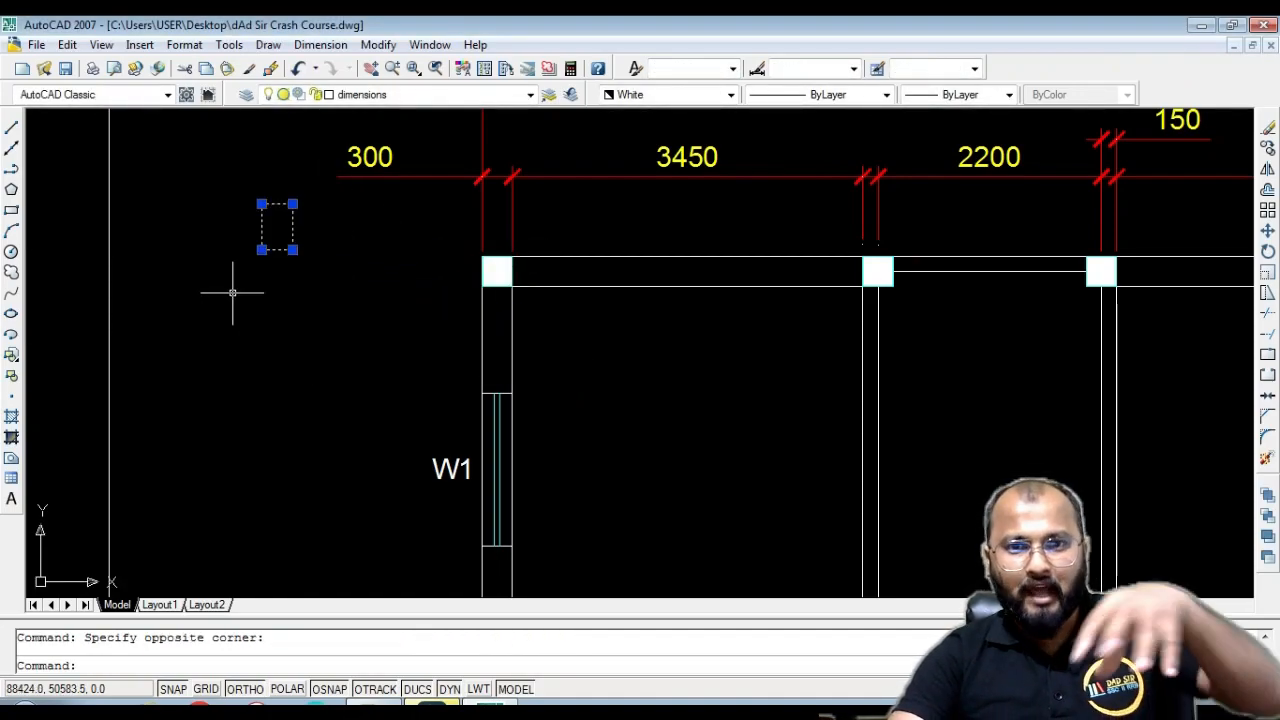
scroll(275, 182, up, 3)
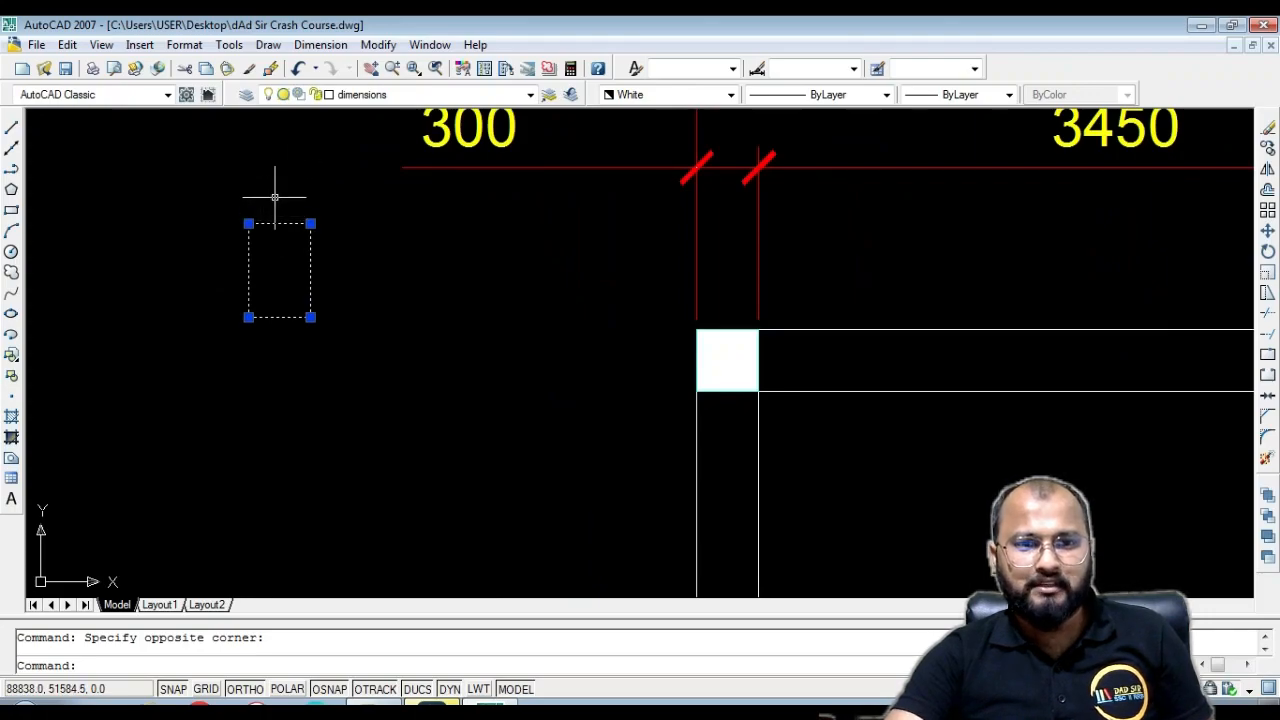
key(Escape)
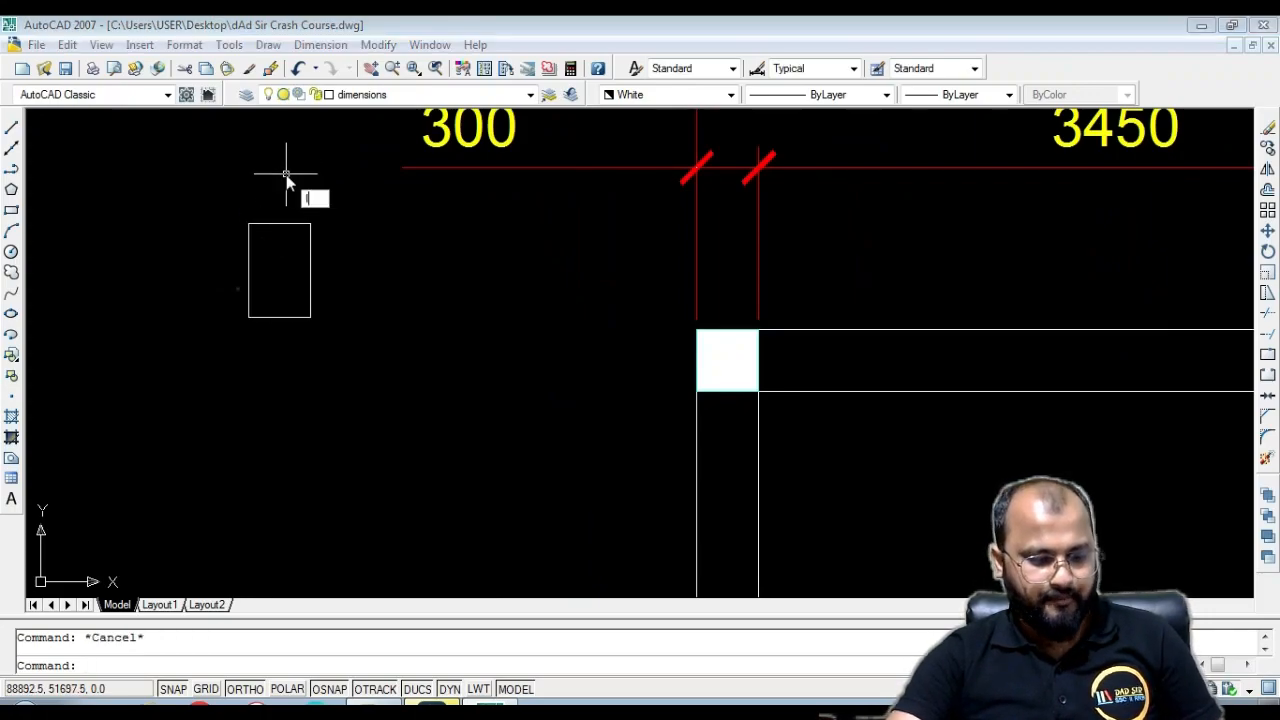
Draw a vertical leader arrow without text, pointing down at the upper edge of the new rectangle
key(Return)
click(284, 199)
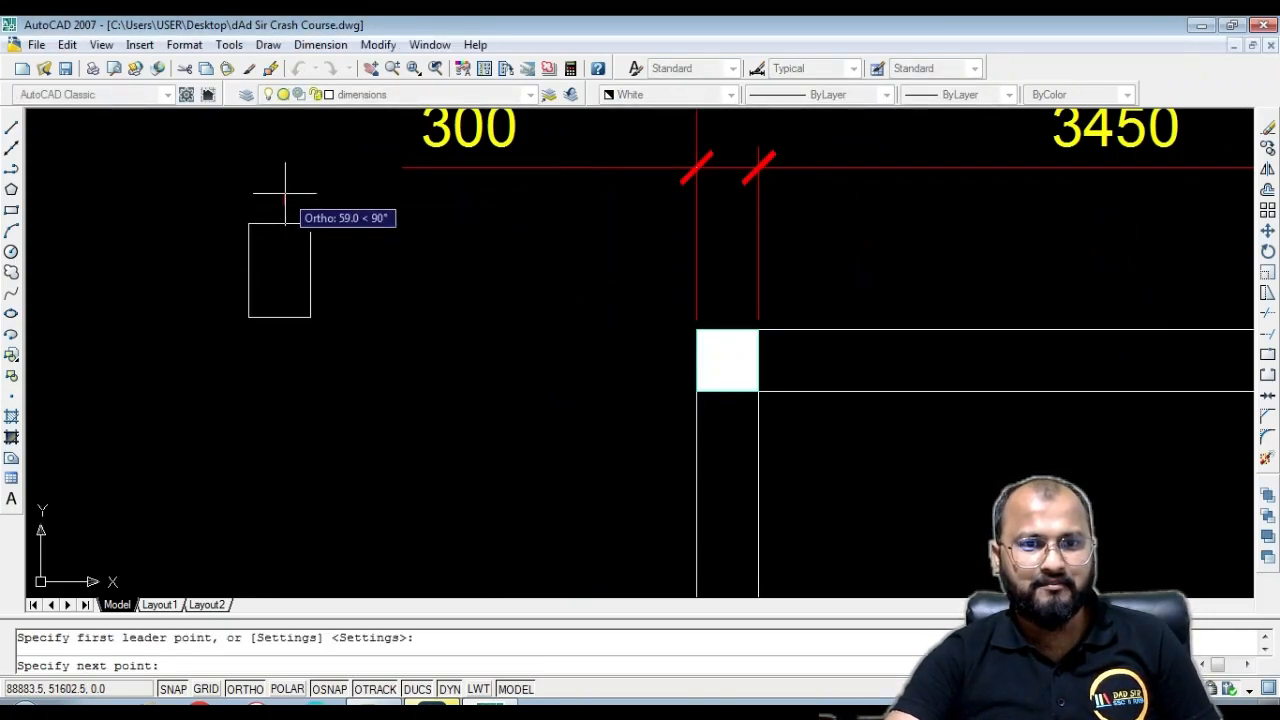
key(Escape)
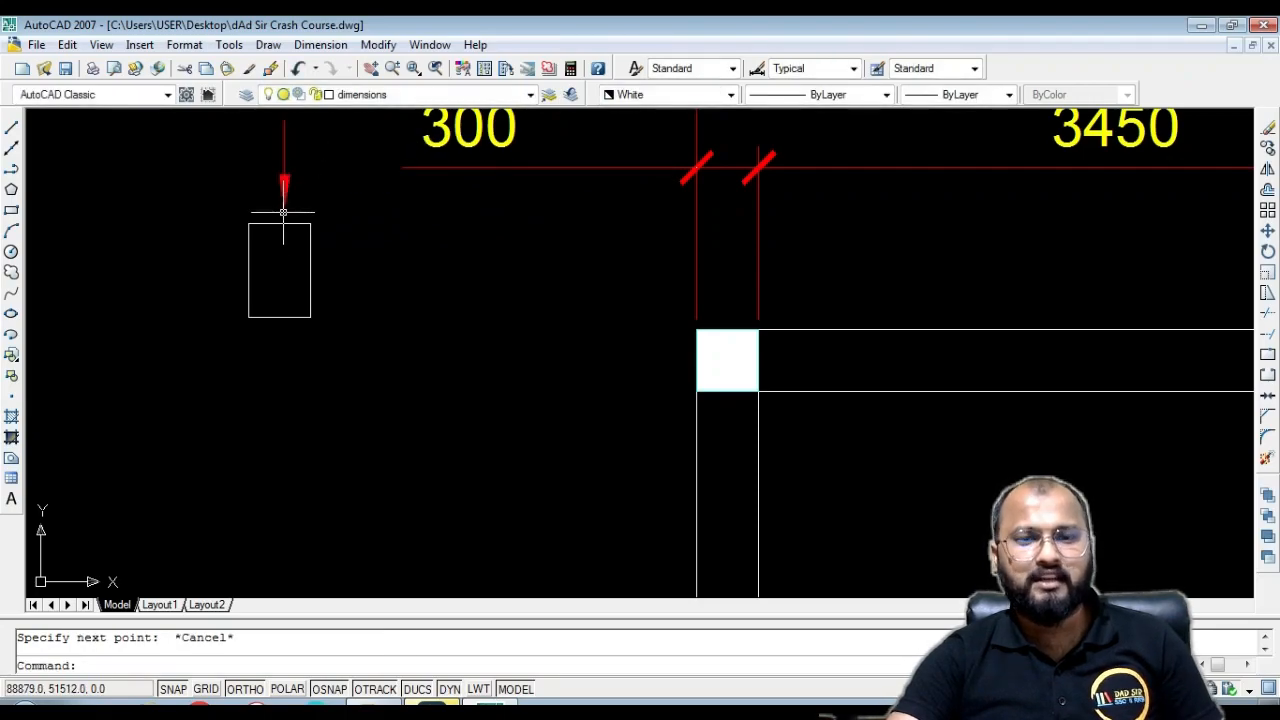
middle_drag(292, 245, 310, 349)
scroll(305, 355, up, 2)
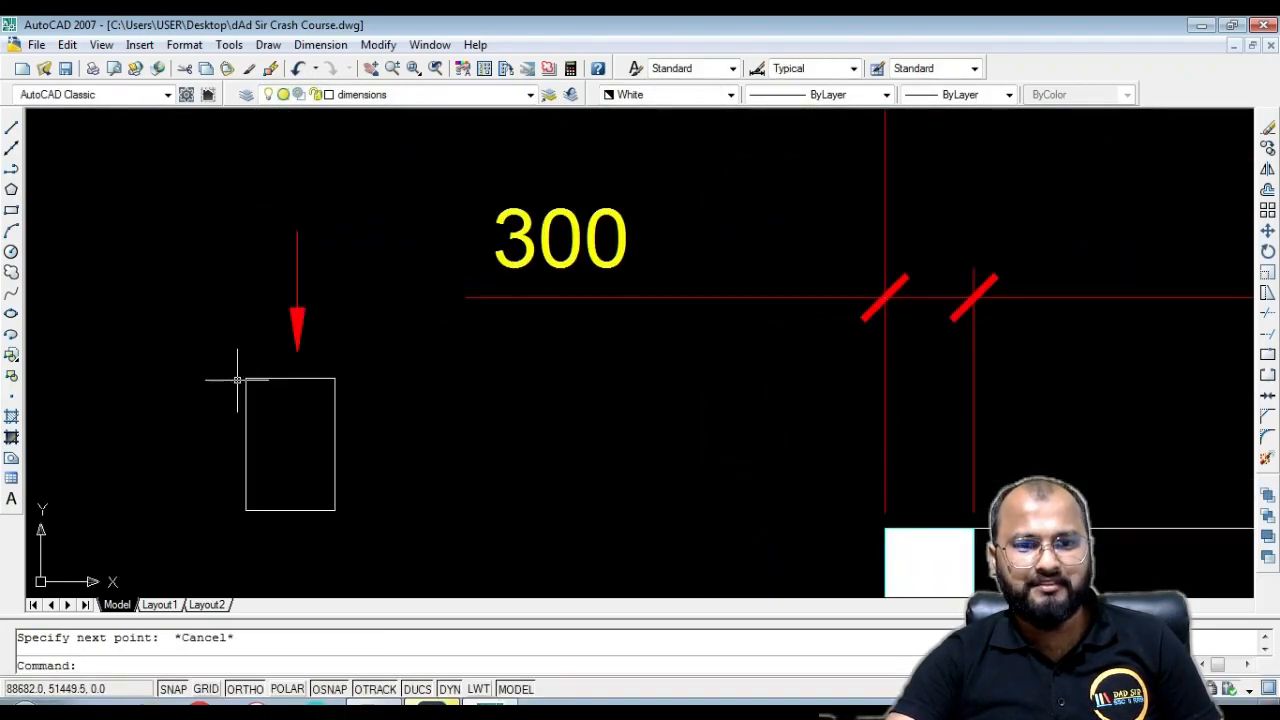
Move the inner wall line between the two middle upper columns of the copied plan down to the columns' lower edge
scroll(306, 251, down, 5)
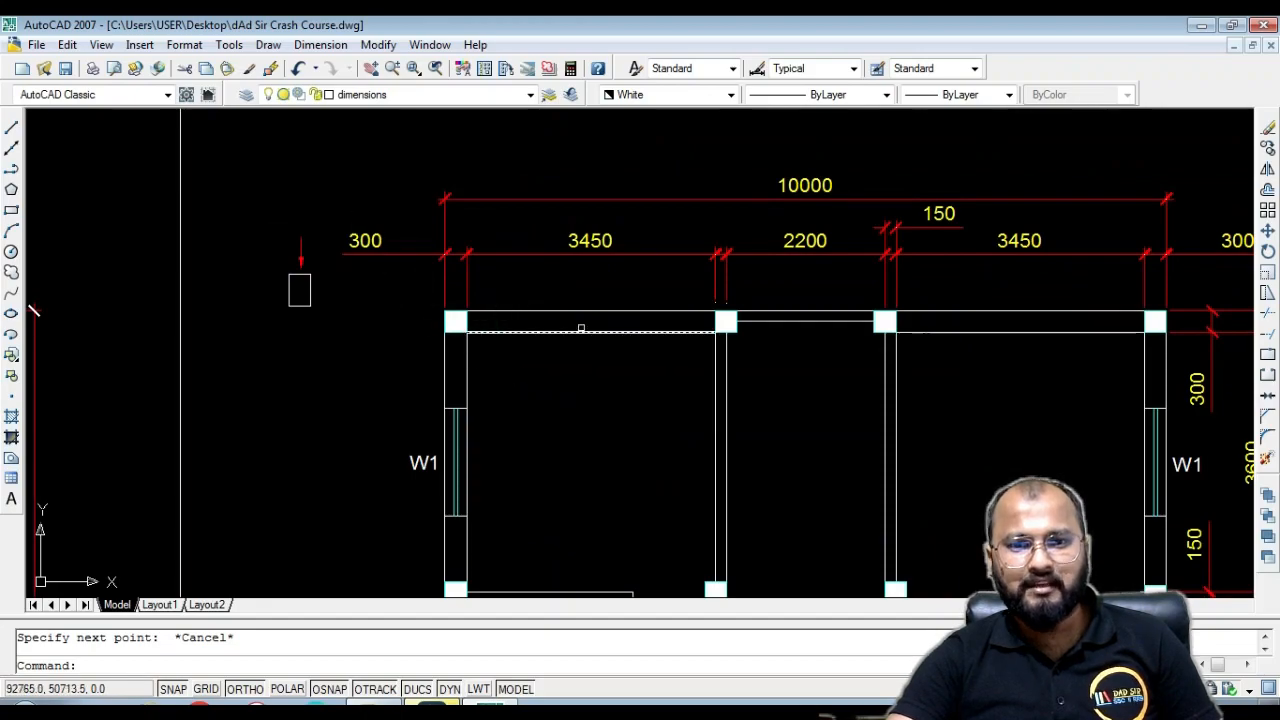
scroll(640, 323, up, 3)
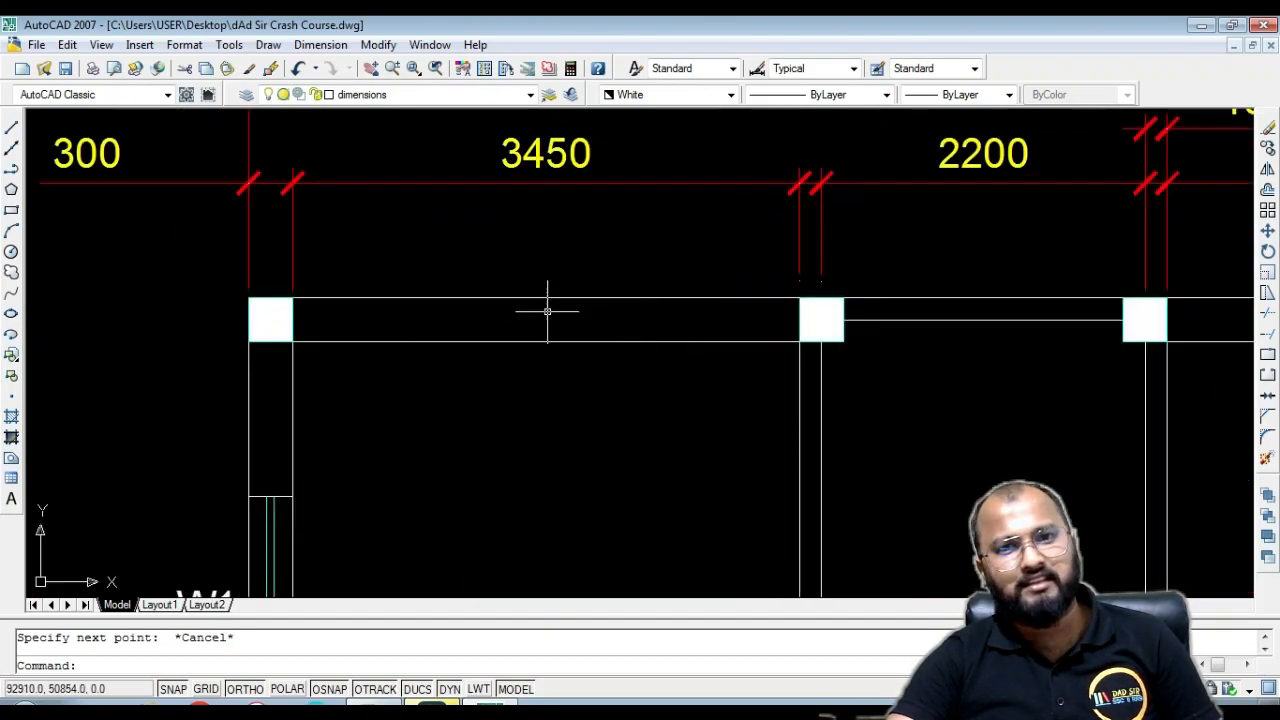
middle_drag(727, 323, 471, 319)
click(965, 345)
click(690, 308)
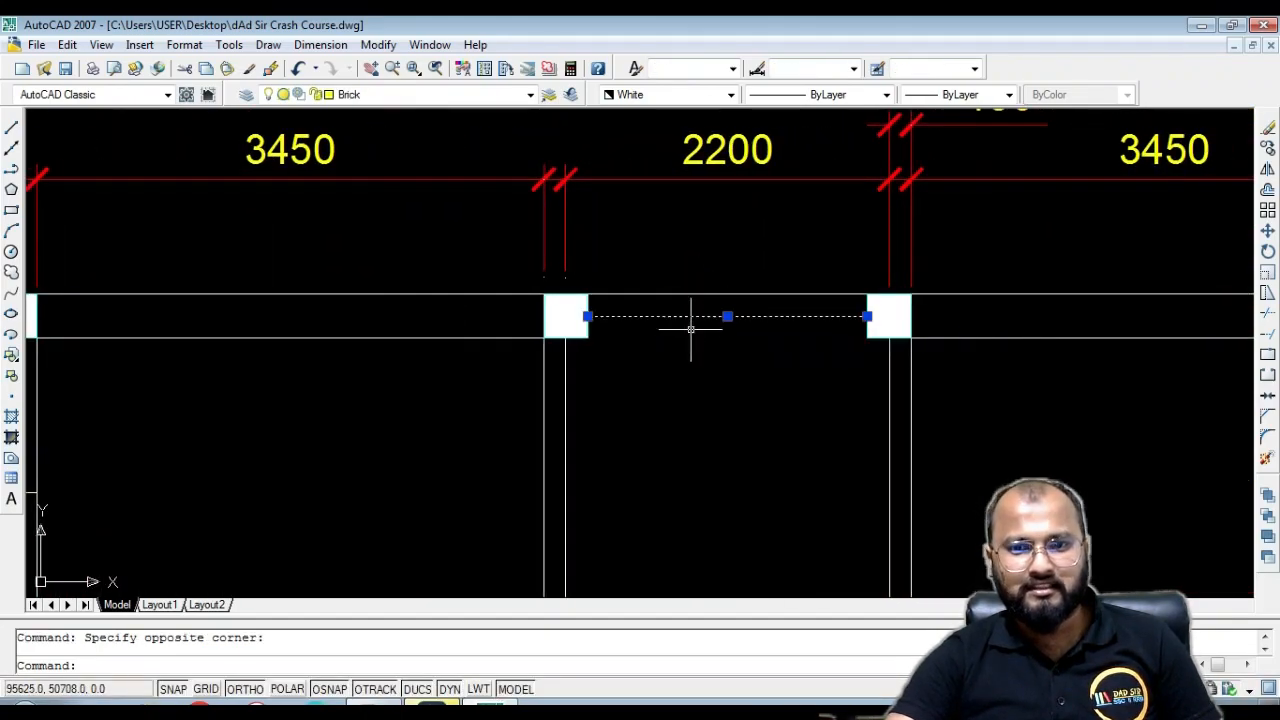
text(m)
key(Return)
click(587, 316)
click(587, 337)
Examine how the upper walls line up with the columns in the copied plan
scroll(528, 323, down, 3)
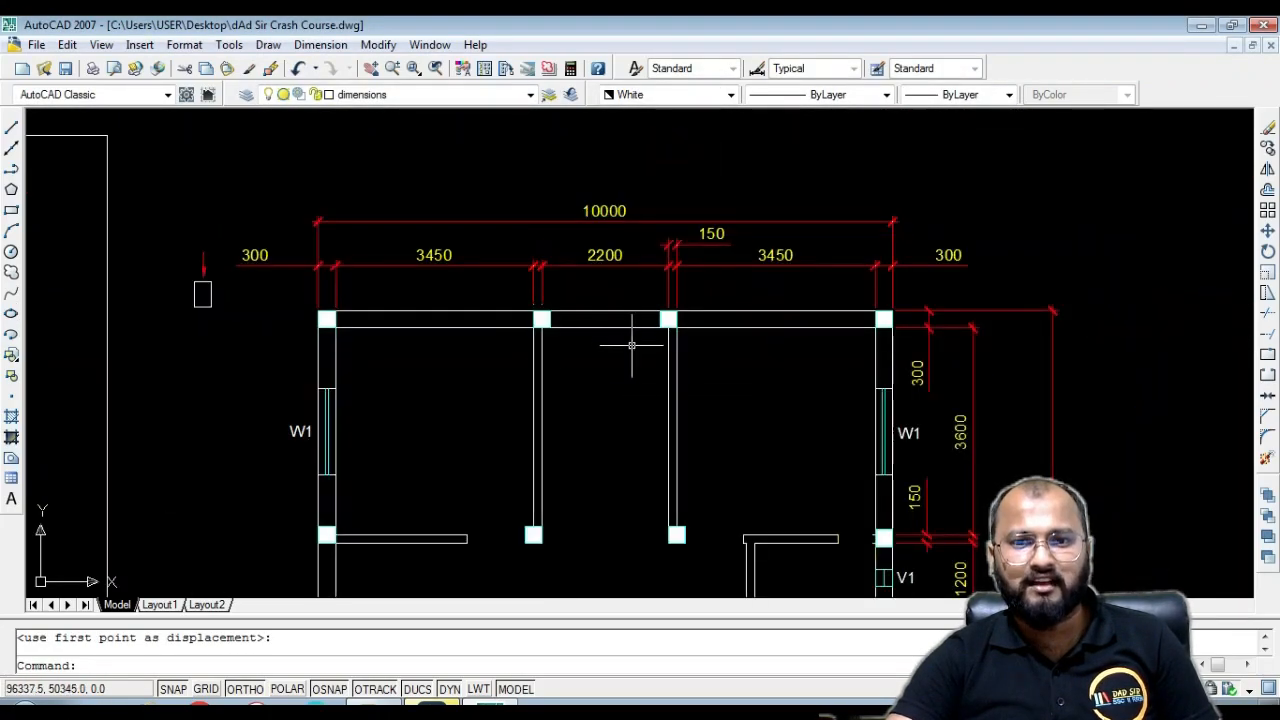
scroll(627, 342, down, 4)
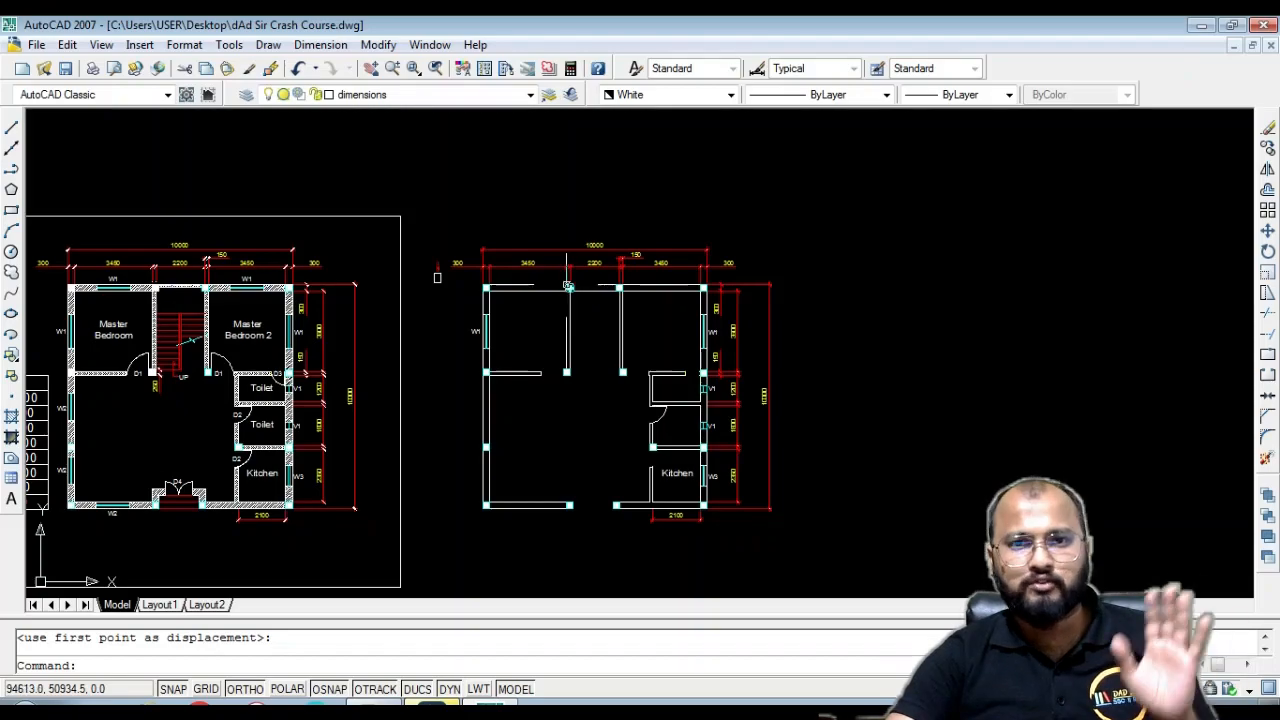
scroll(566, 287, up, 6)
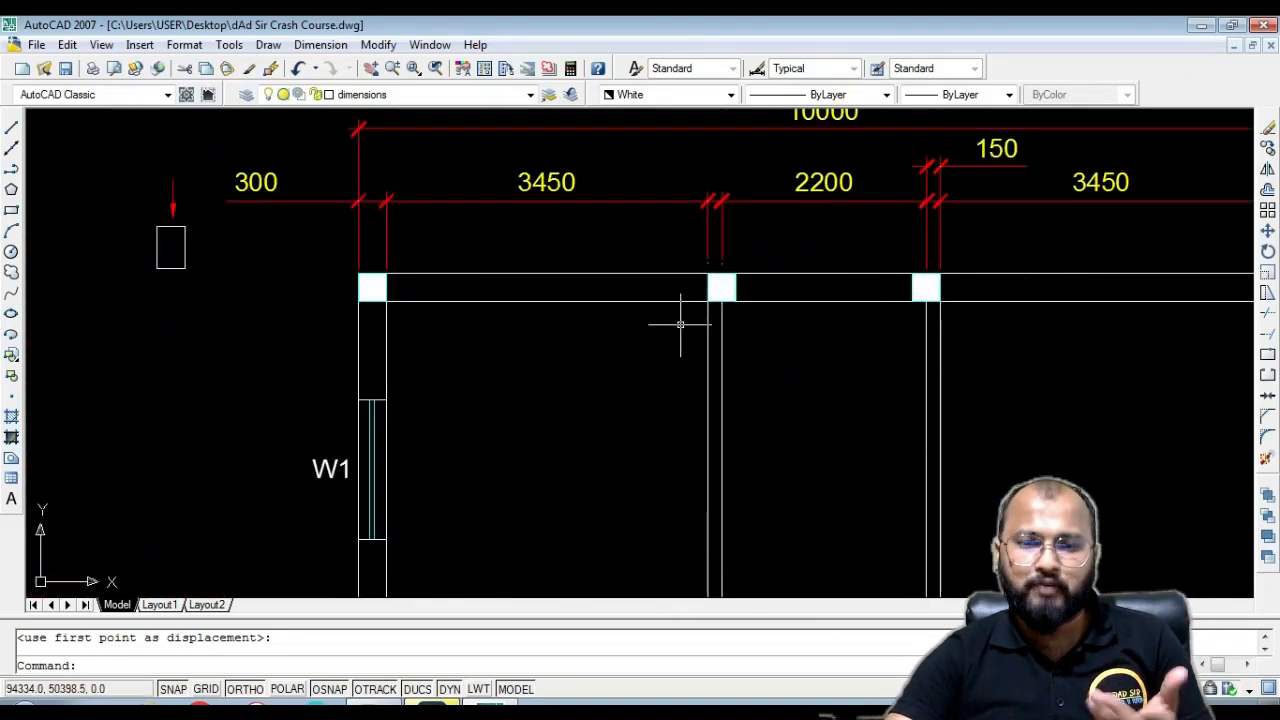
scroll(651, 323, down, 4)
scroll(651, 323, up, 6)
scroll(650, 219, down, 2)
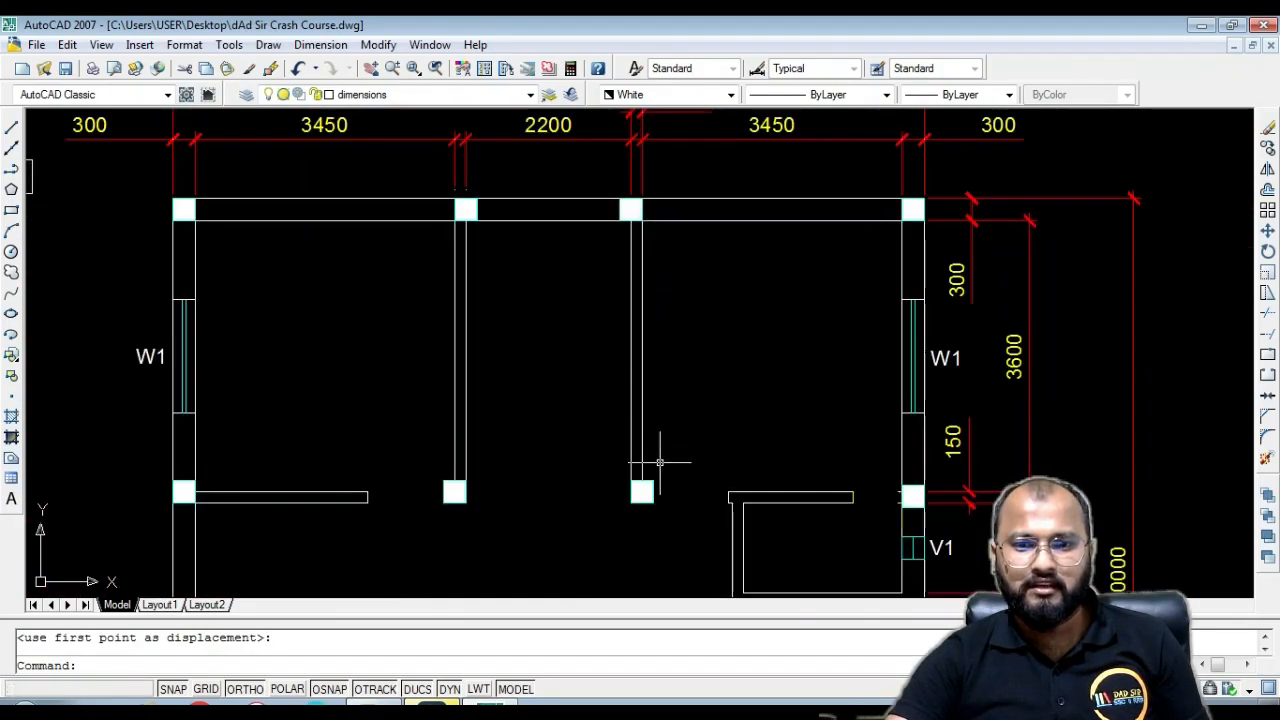
scroll(645, 450, up, 3)
scroll(540, 330, down, 3)
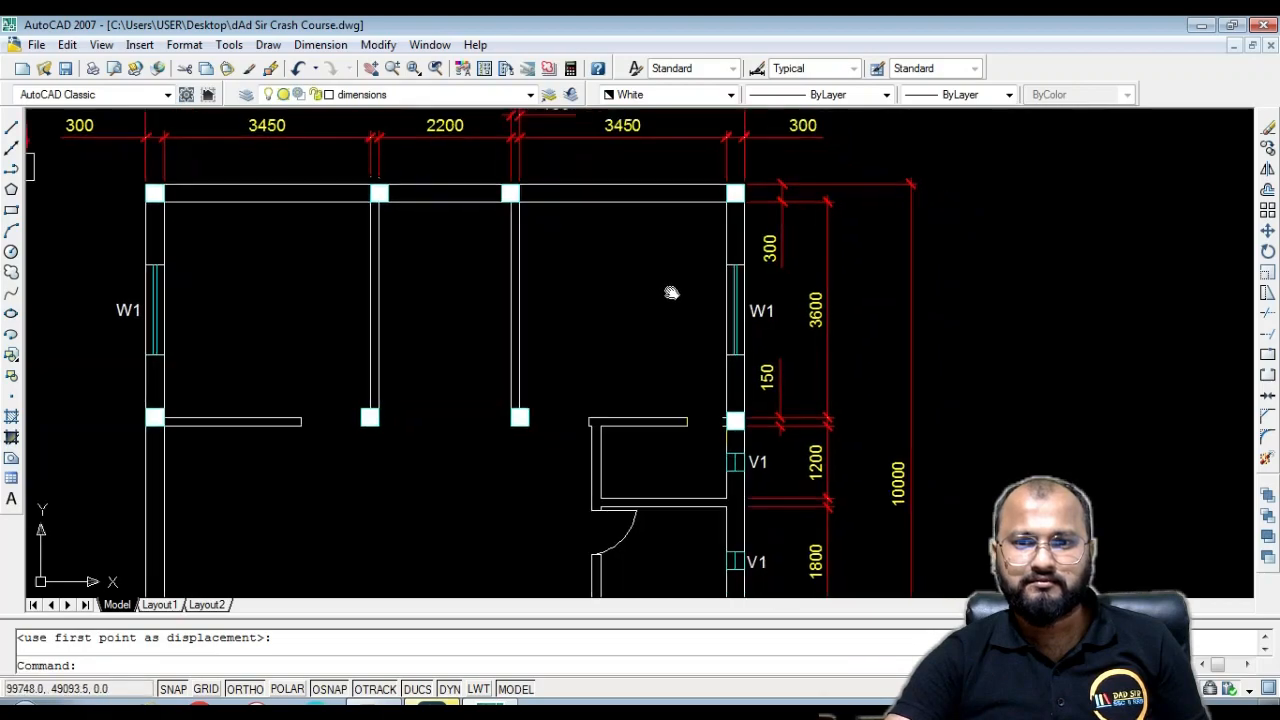
Erase the W1 window and its label from the right outer wall of the copied plan
scroll(708, 254, up, 2)
scroll(708, 254, up, 2)
click(666, 196)
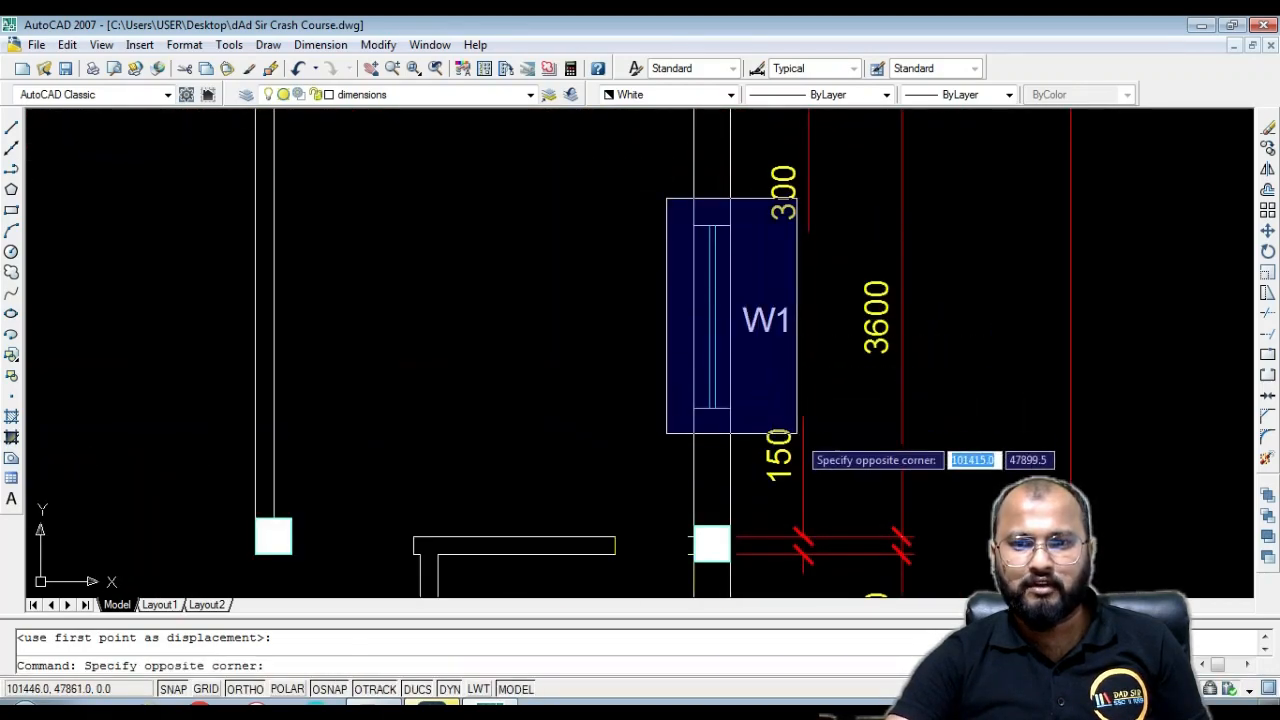
click(825, 463)
key(Delete)
scroll(780, 300, down, 4)
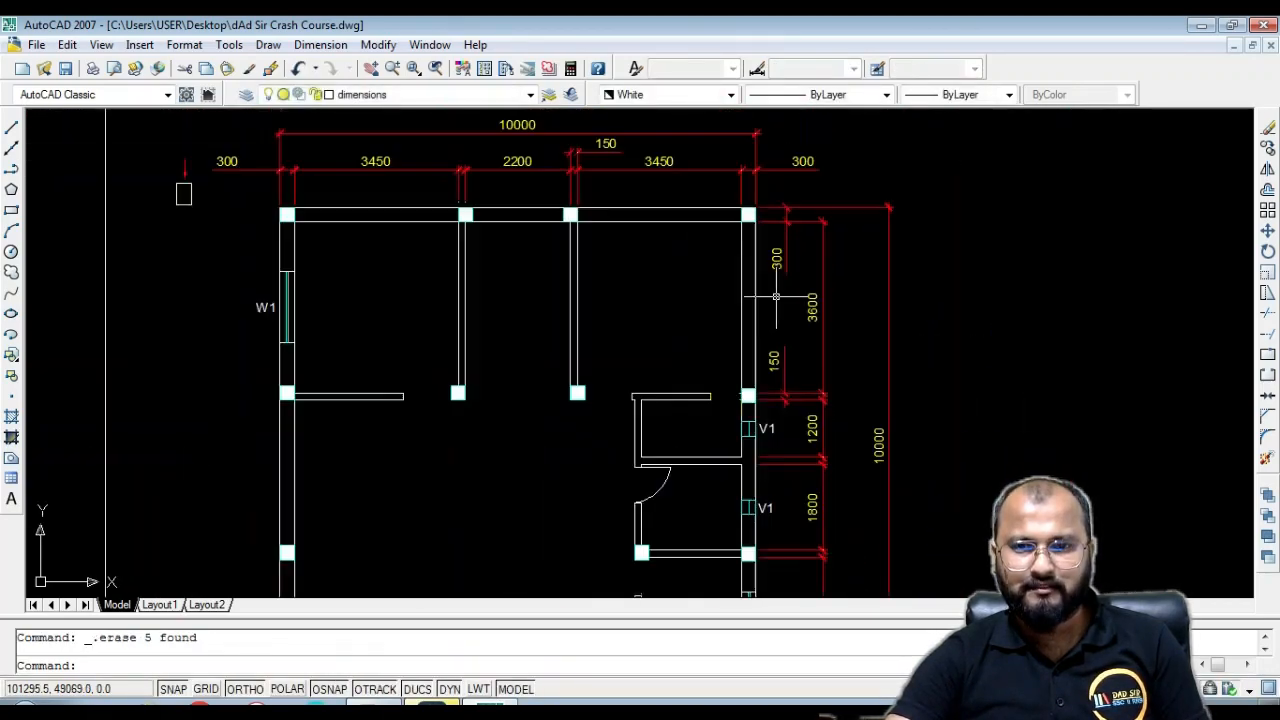
Erase the leftover door jamb lines beside the right-wall column above V1 and the stray wall segment just below it
scroll(780, 356, up, 4)
scroll(705, 222, up, 2)
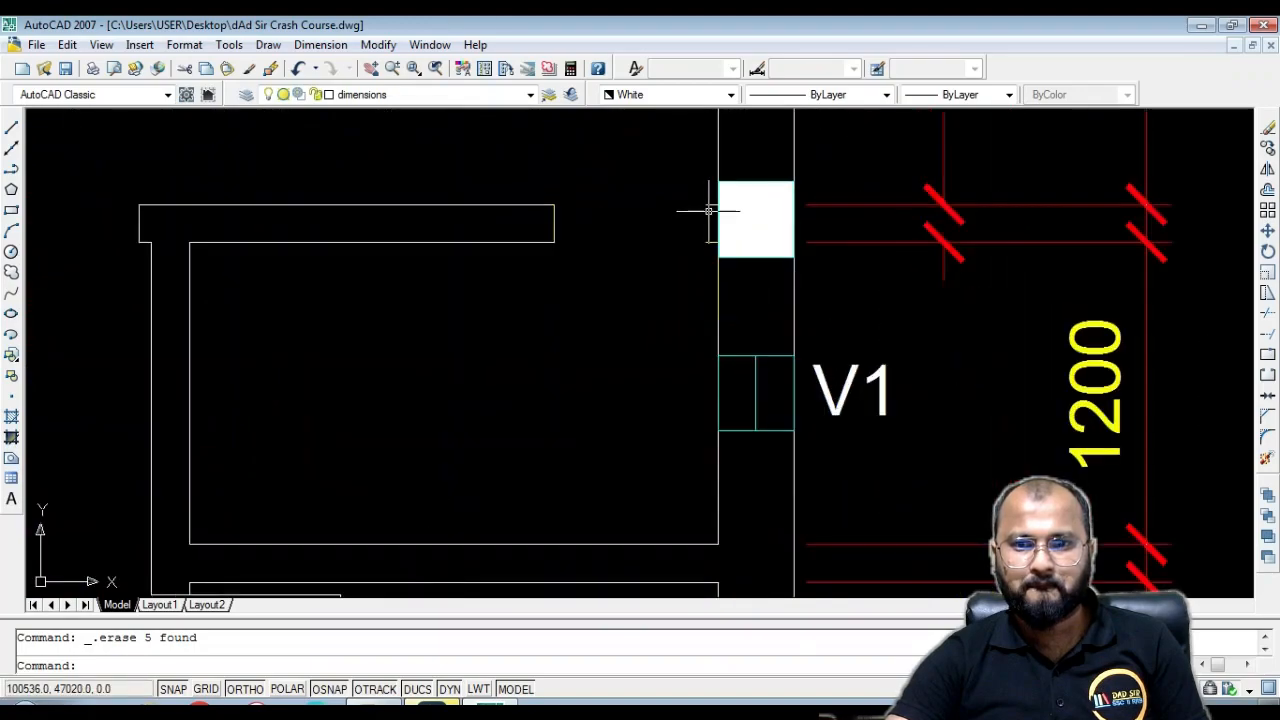
click(706, 192)
click(692, 242)
key(Delete)
click(689, 257)
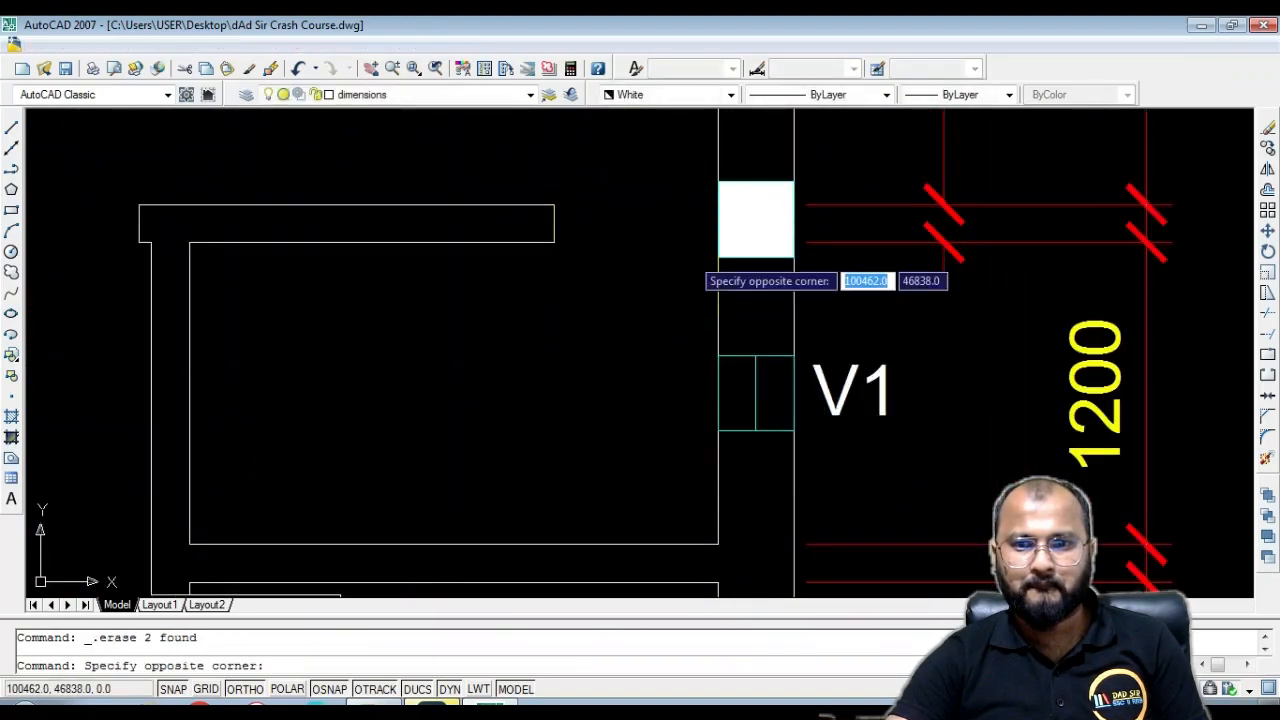
click(746, 320)
key(Delete)
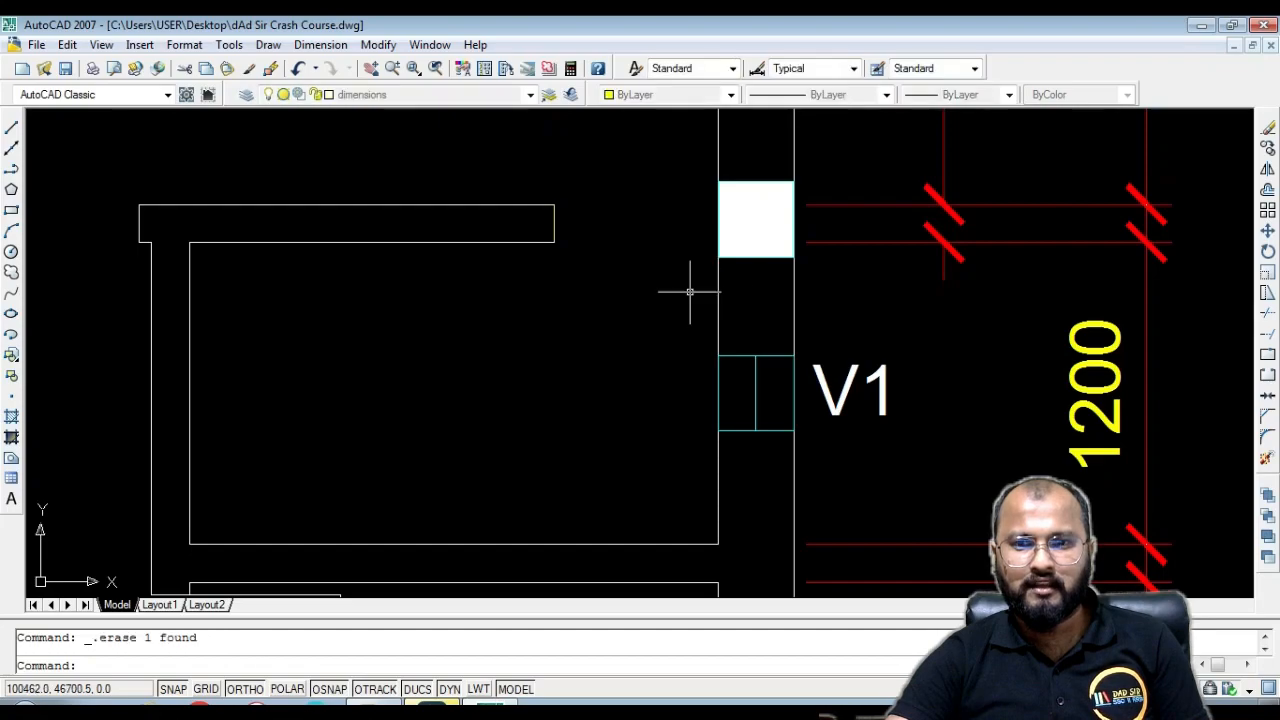
Erase both V1 ventilators and their labels from the right outer wall of the copied plan
scroll(555, 224, down, 4)
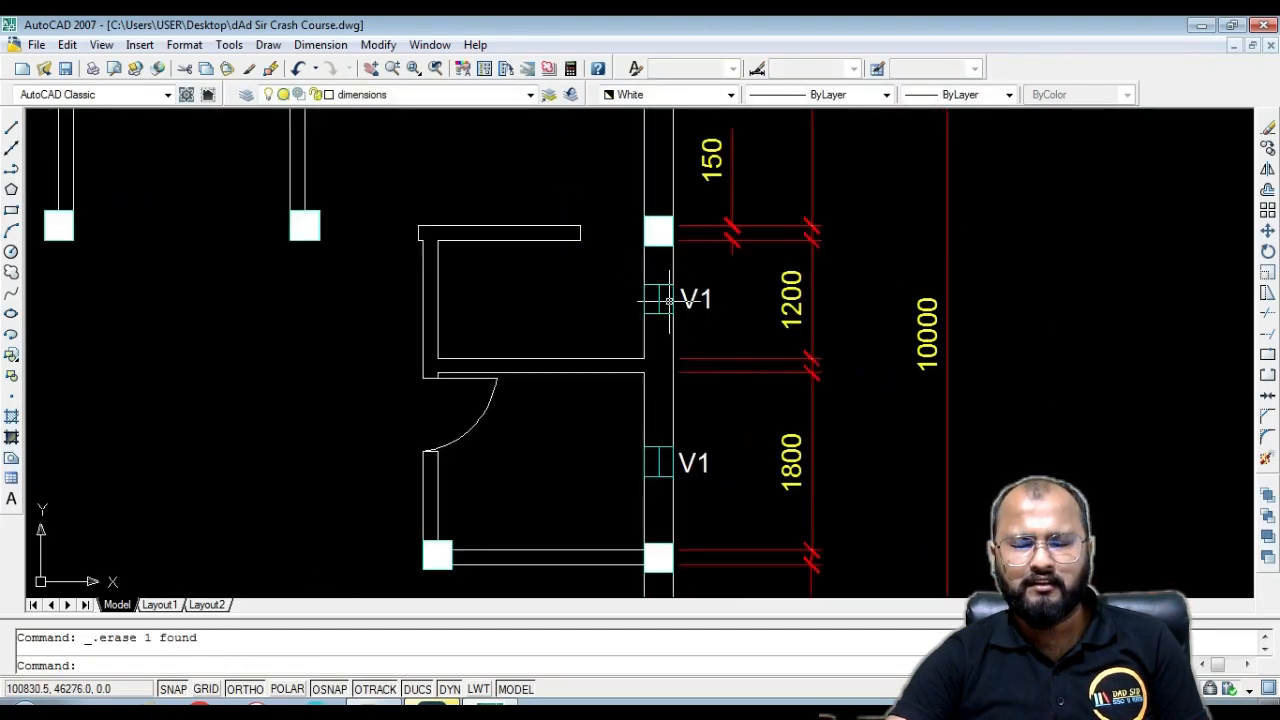
click(612, 270)
click(731, 329)
key(Delete)
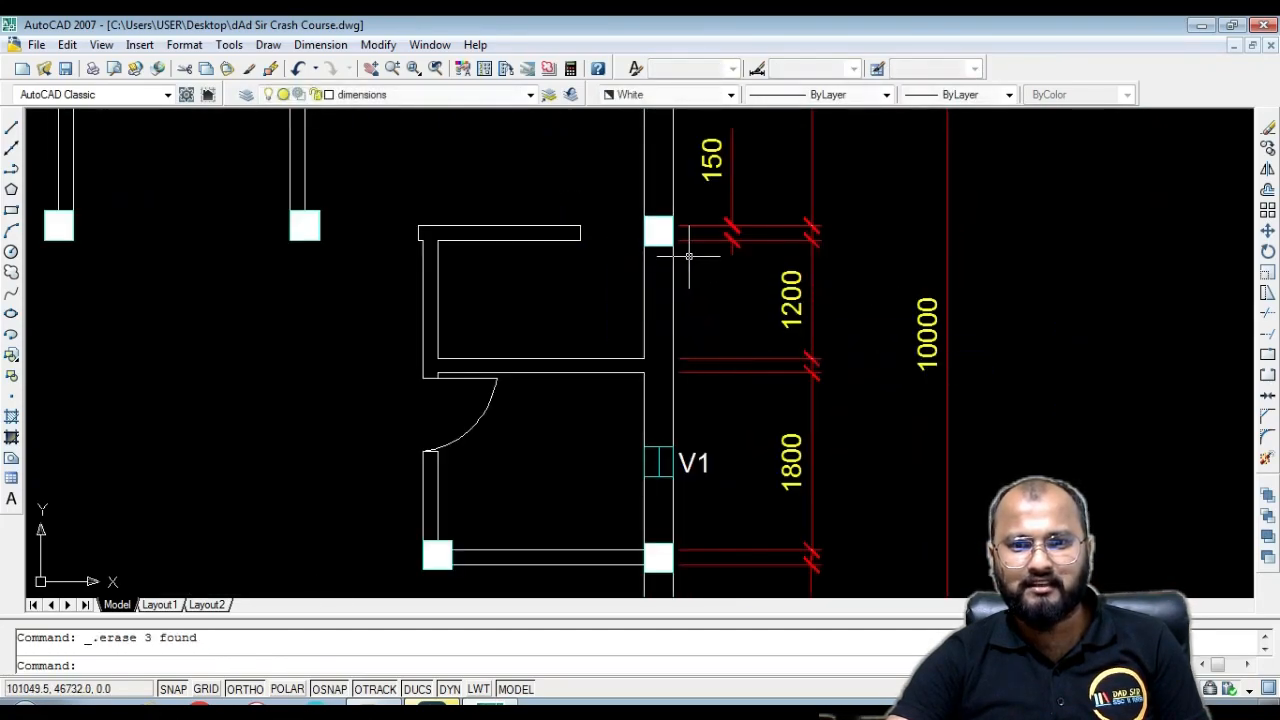
scroll(696, 525, up, 3)
click(679, 378)
click(749, 466)
key(Delete)
scroll(700, 271, down, 5)
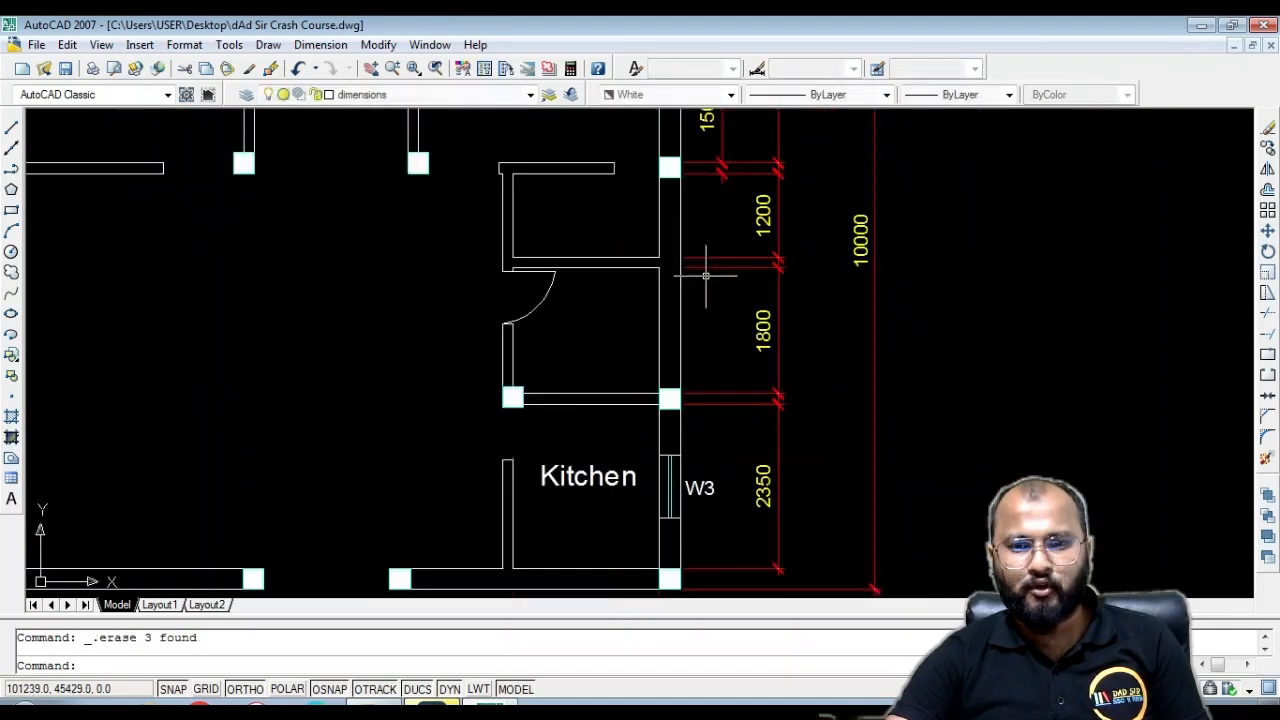
Erase the W3 kitchen window and its label from the copied plan's right wall
scroll(709, 408, up, 5)
click(620, 318)
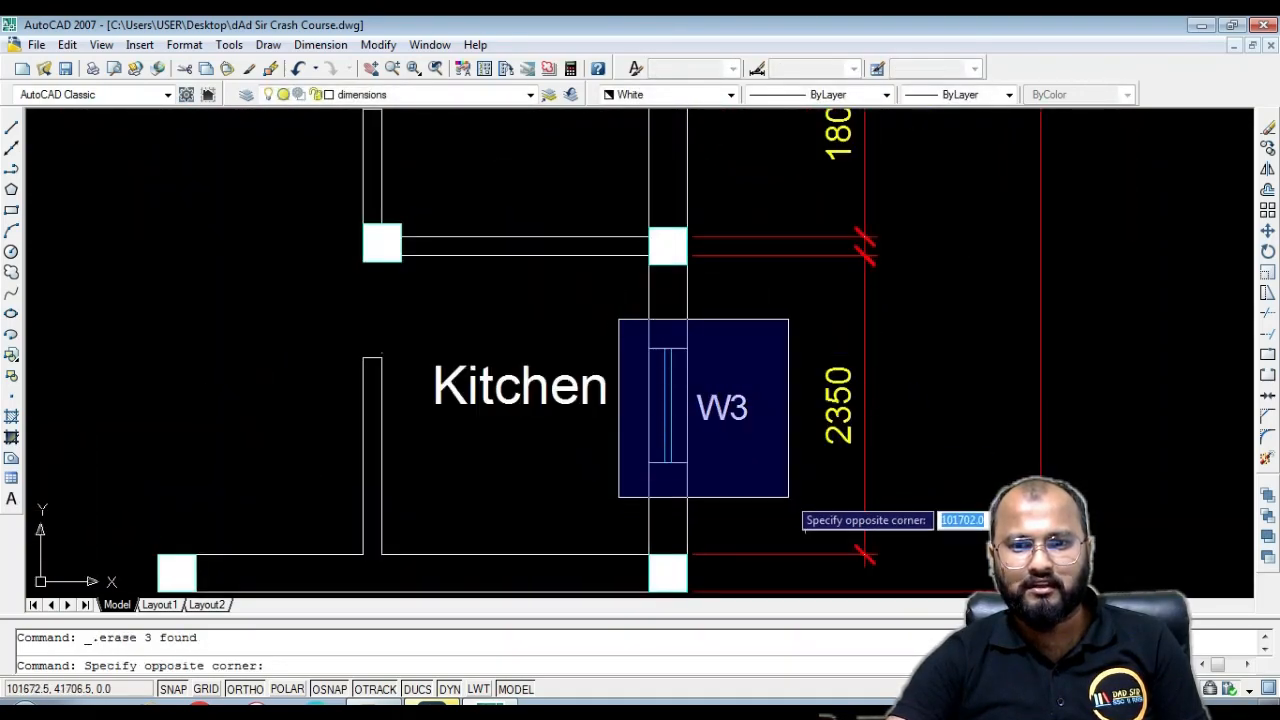
click(782, 500)
key(Delete)
scroll(782, 500, down, 8)
Erase the Kitchen room label in the copied plan
scroll(749, 429, up, 6)
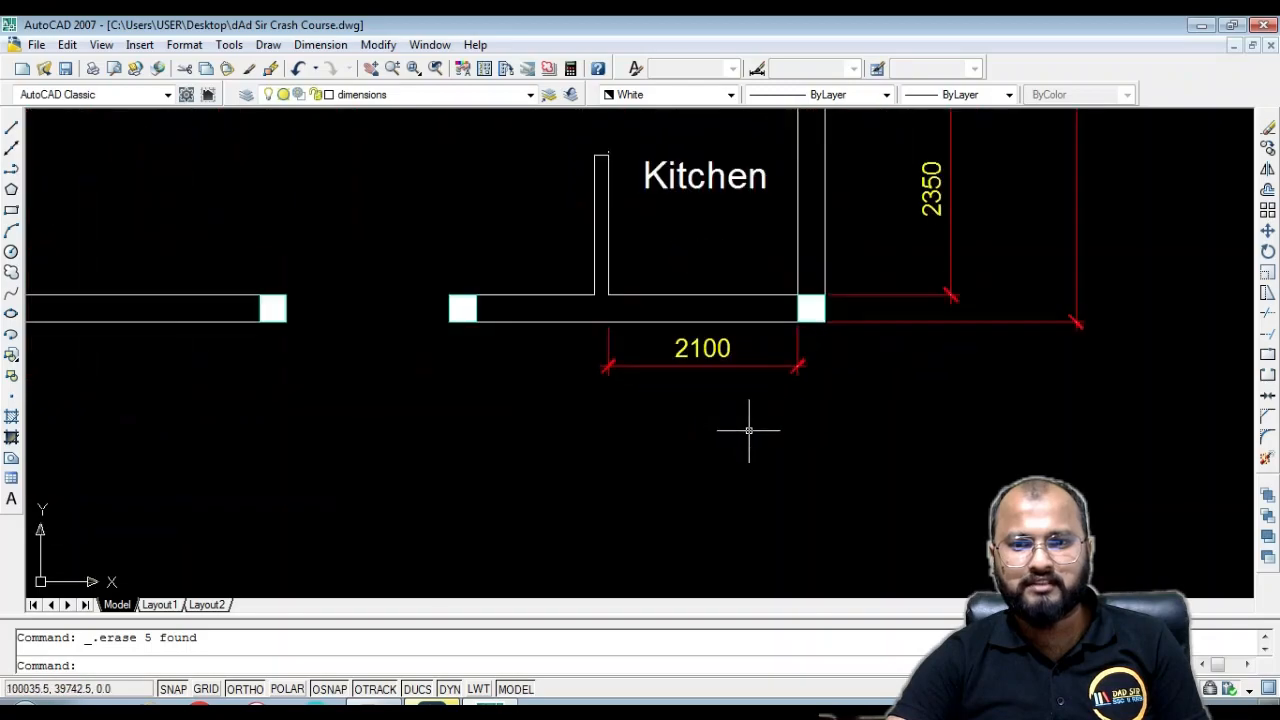
scroll(778, 437, down, 2)
scroll(761, 329, up, 3)
click(763, 331)
click(714, 357)
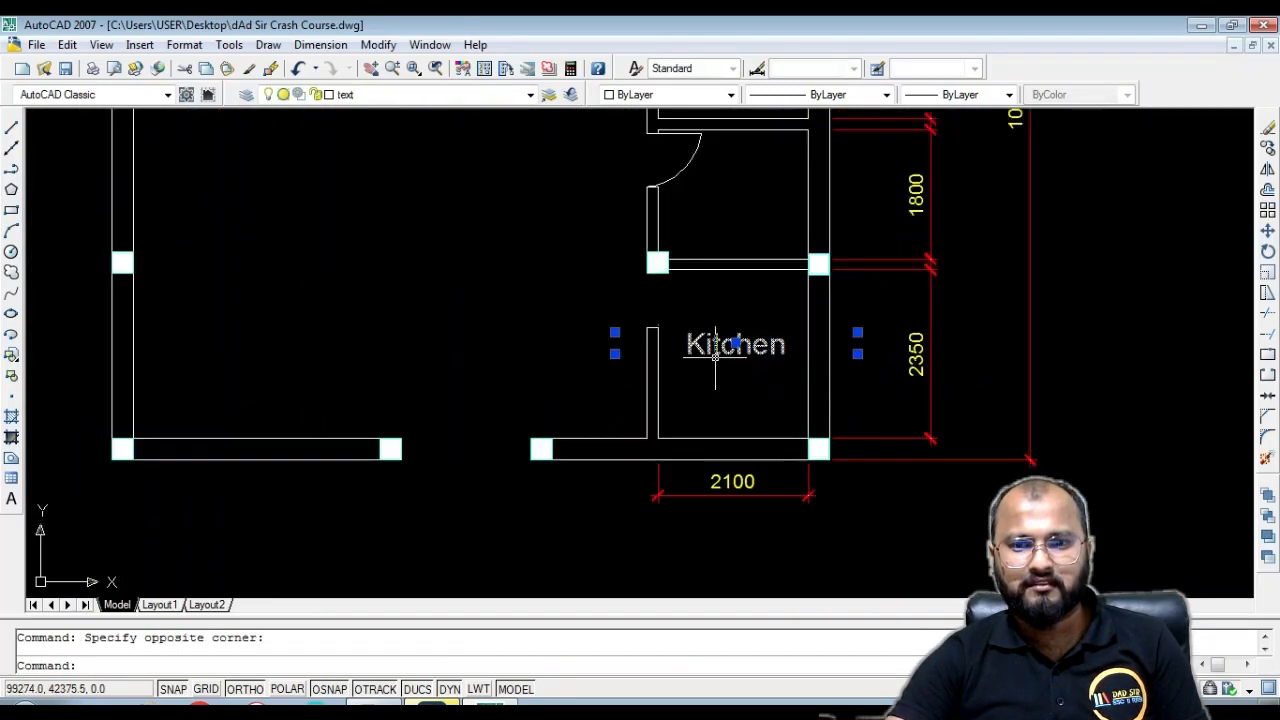
key(Delete)
scroll(782, 374, down, 4)
Erase the W1 window and its label from the left outer wall of the copied plan
scroll(440, 220, up, 5)
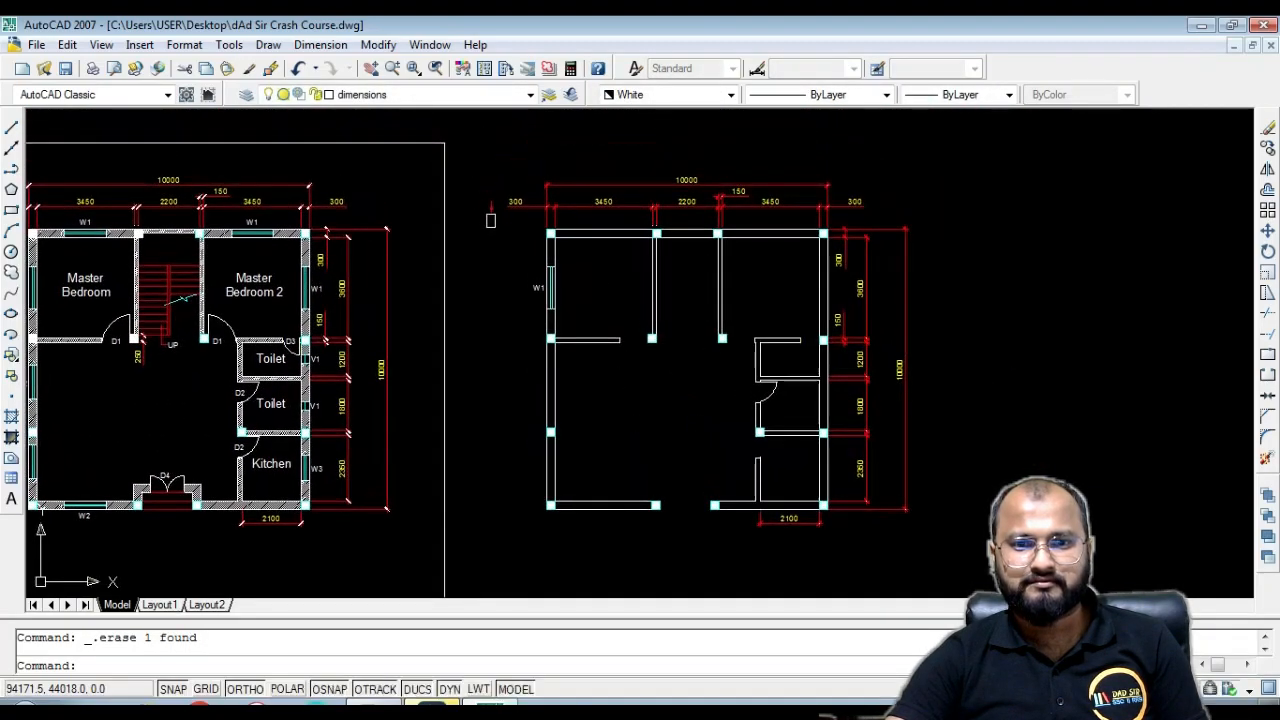
click(383, 180)
click(635, 408)
key(Delete)
scroll(418, 368, down, 3)
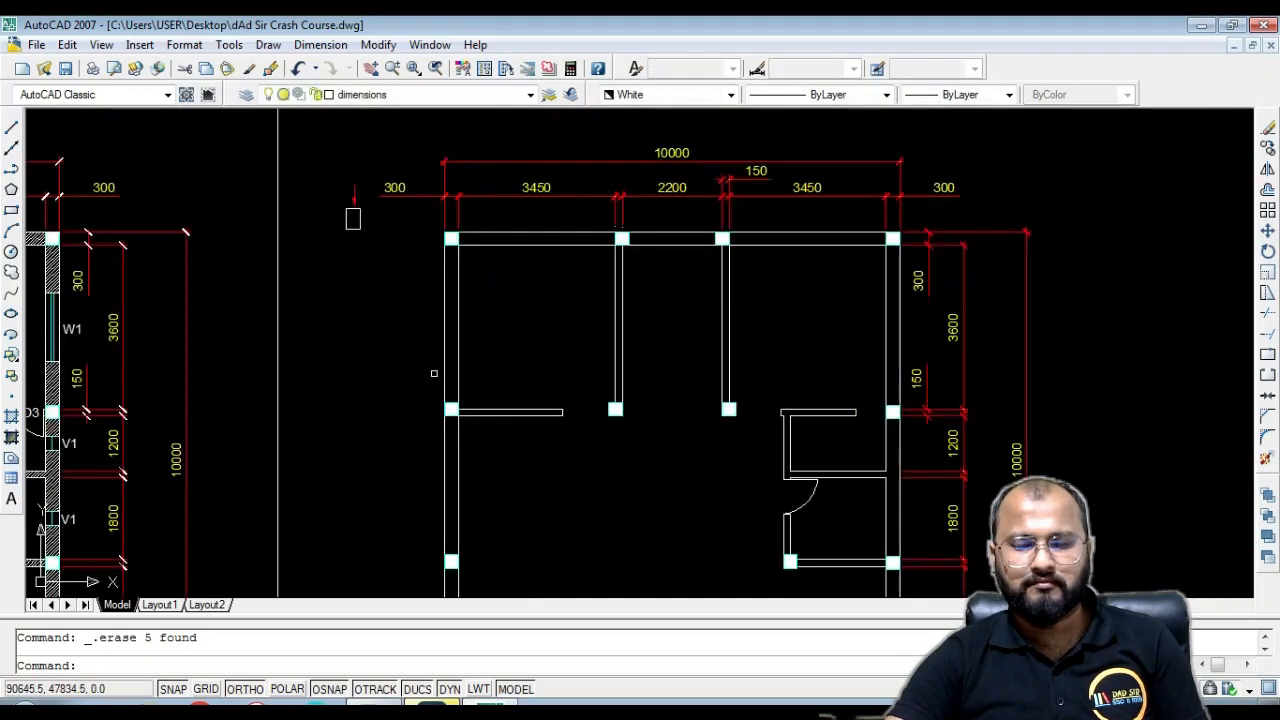
Draw a vertical line from the lower-right corner of the second upper column down past the column below it
scroll(627, 272, up, 3)
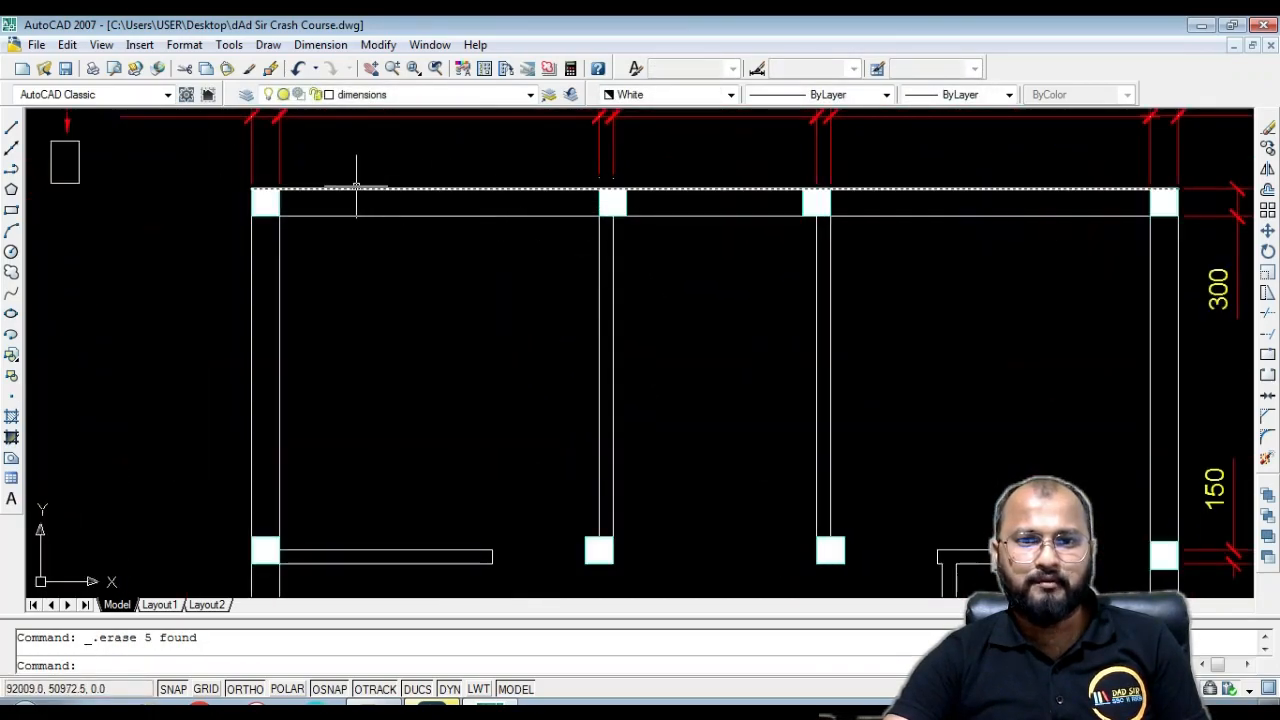
scroll(608, 214, up, 3)
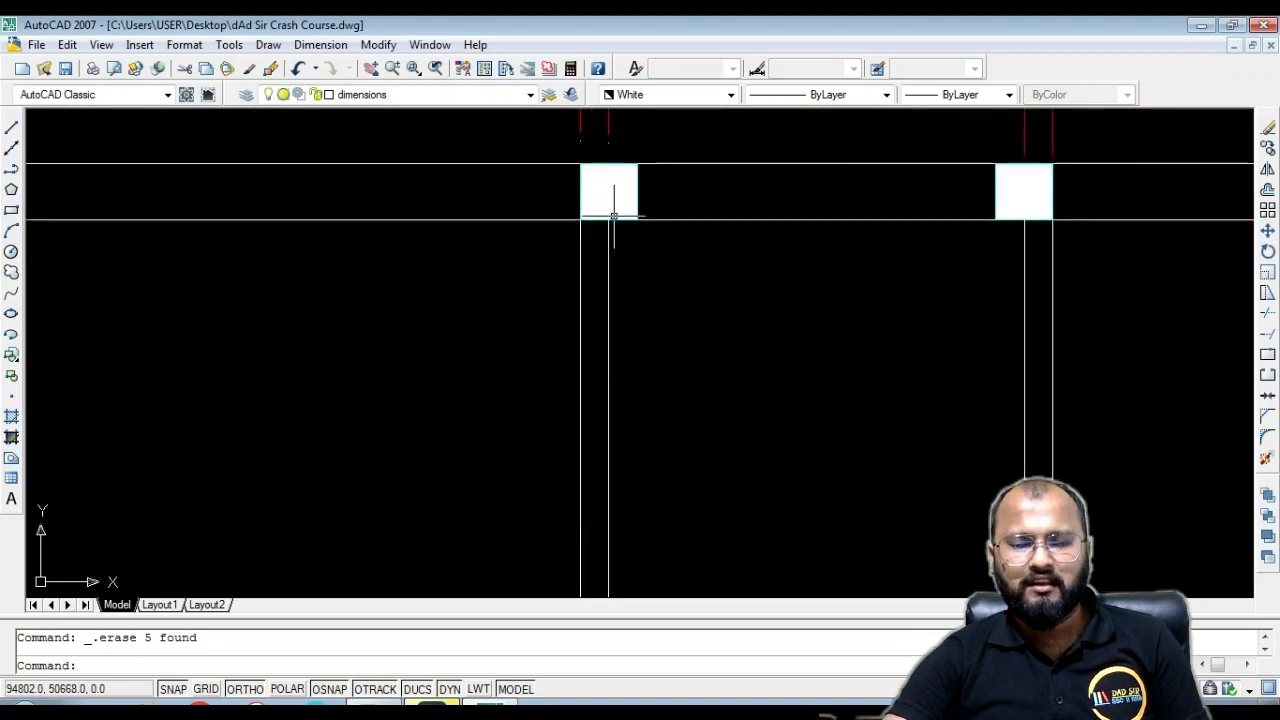
scroll(620, 214, down, 2)
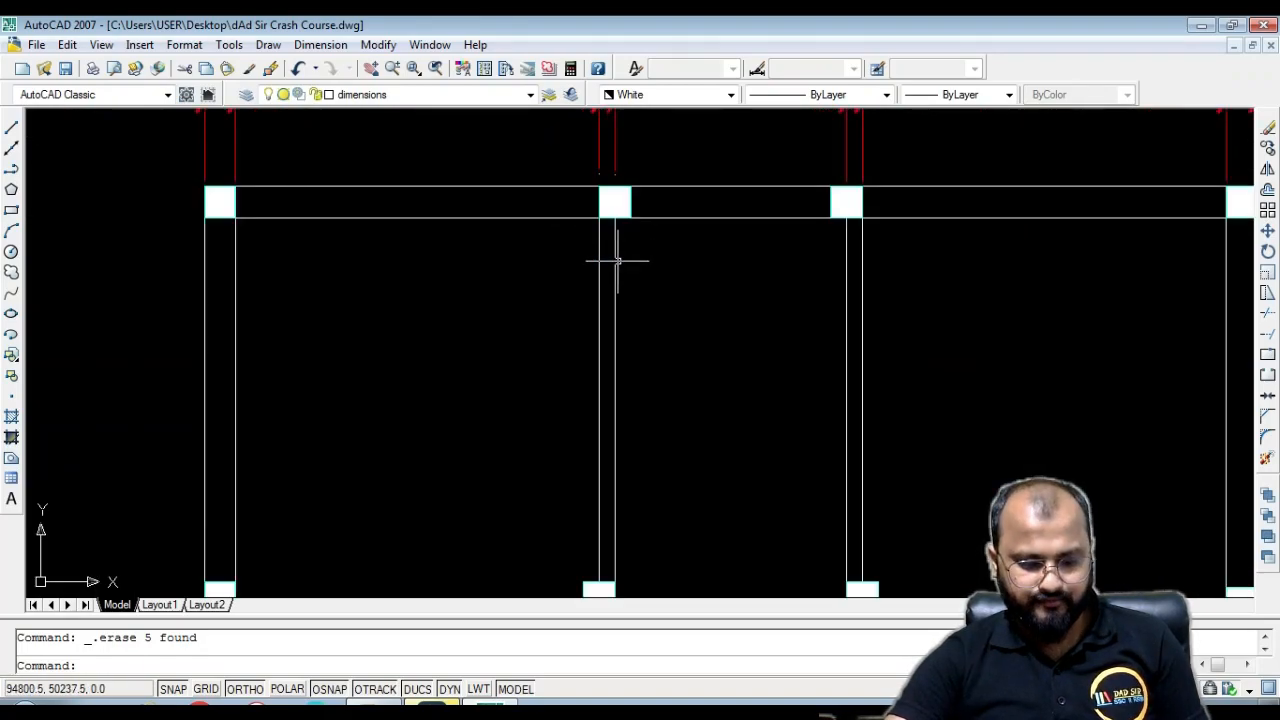
text(l)
key(Return)
click(614, 212)
scroll(614, 212, down, 3)
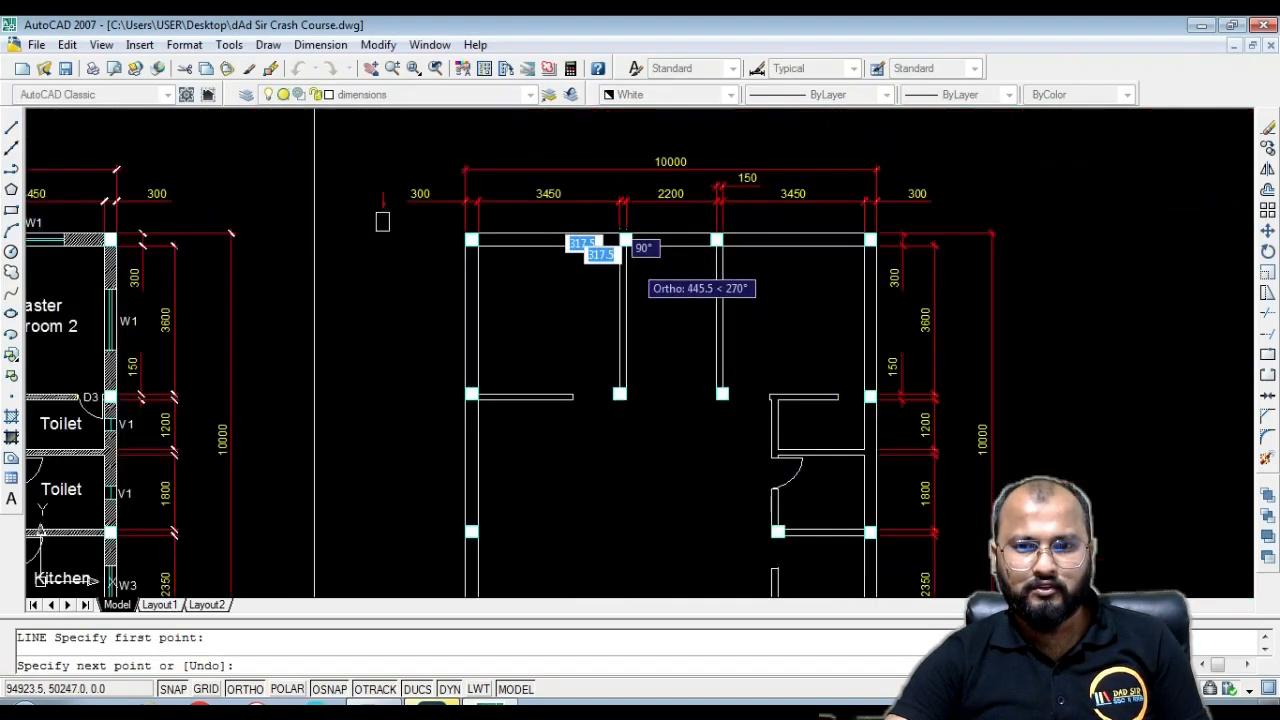
scroll(654, 405, up, 3)
click(580, 462)
scroll(582, 391, up, 3)
key(Escape)
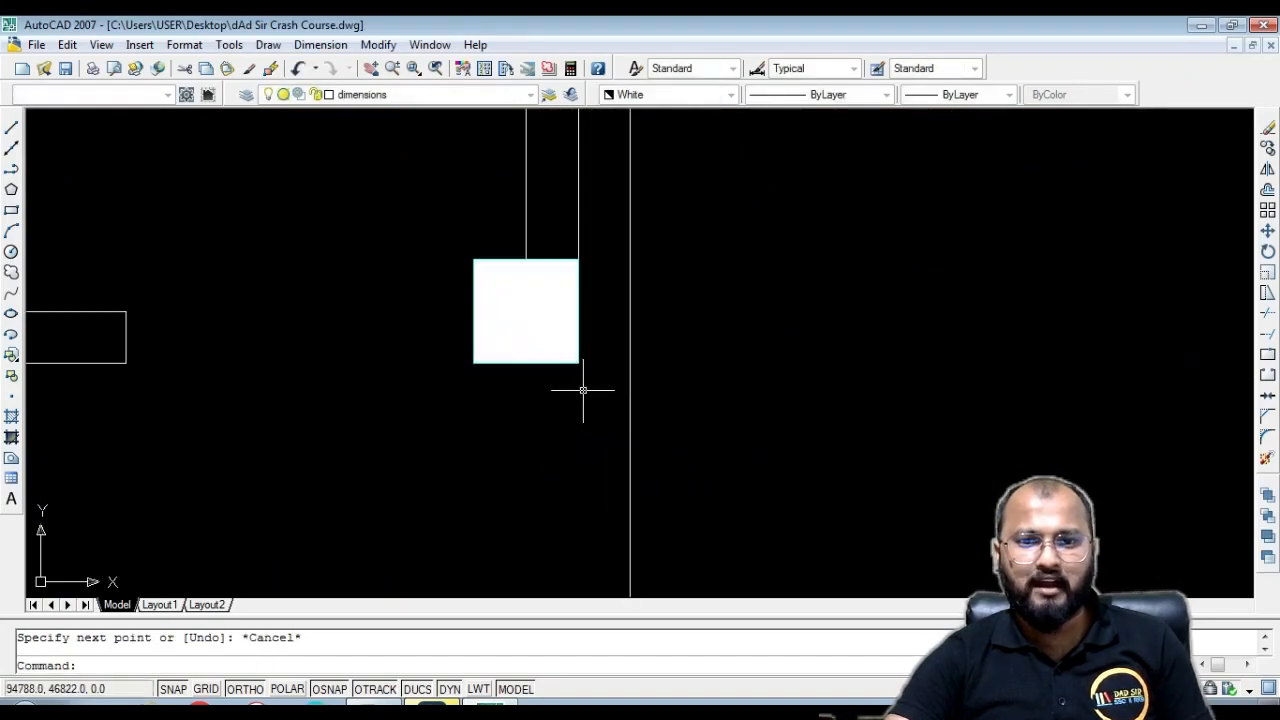
Erase the original right-hand line of the partition wall above the lower column beside the new vertical line
middle_drag(586, 315, 614, 511)
click(617, 364)
click(594, 364)
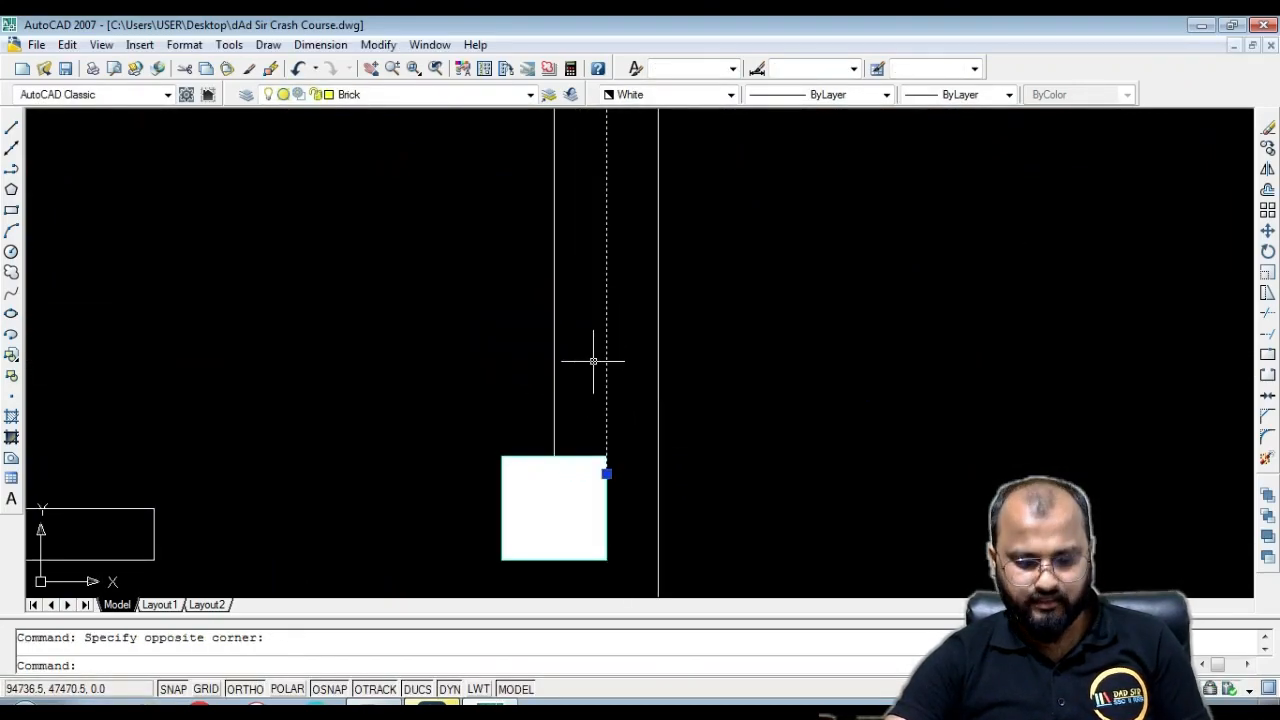
key(Delete)
Compare the alignment of the upper and lower stair-wall columns in the original and copied plans
scroll(614, 434, down, 4)
scroll(608, 450, up, 4)
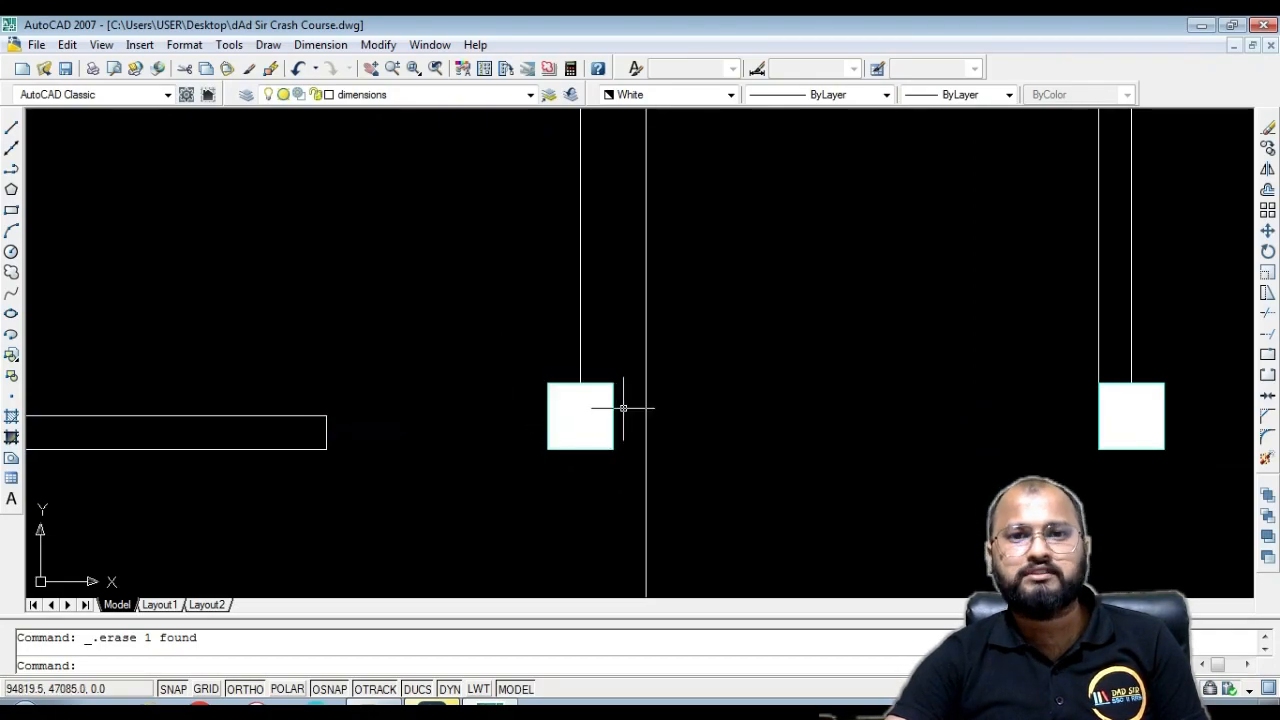
scroll(623, 408, down, 5)
scroll(708, 277, up, 6)
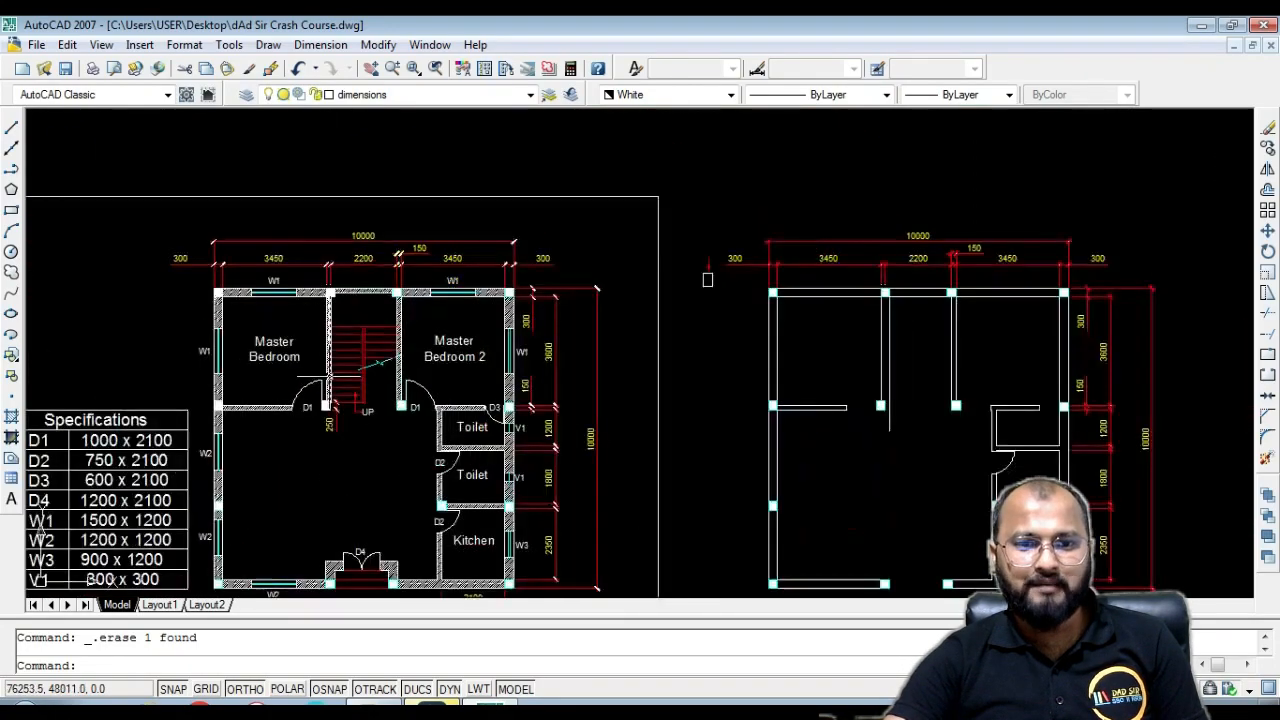
scroll(470, 207, down, 1)
scroll(400, 395, up, 5)
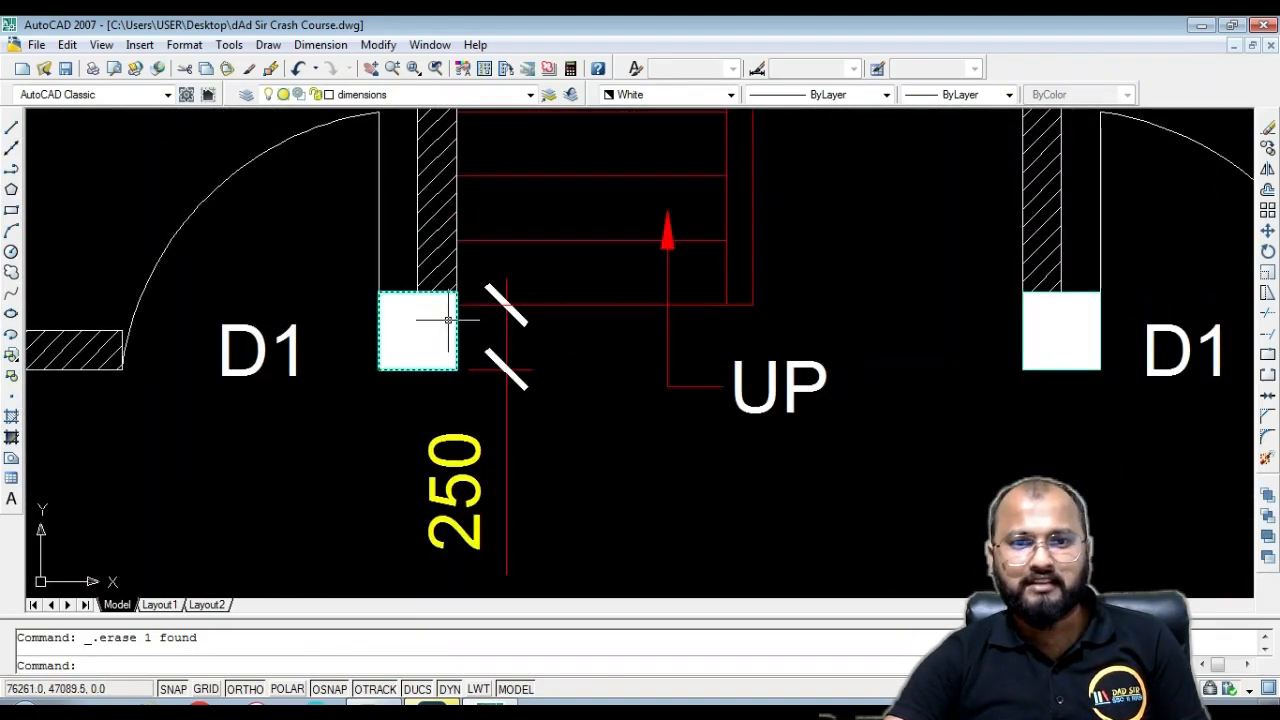
scroll(588, 341, down, 4)
middle_drag(1070, 350, 426, 345)
scroll(617, 323, up, 3)
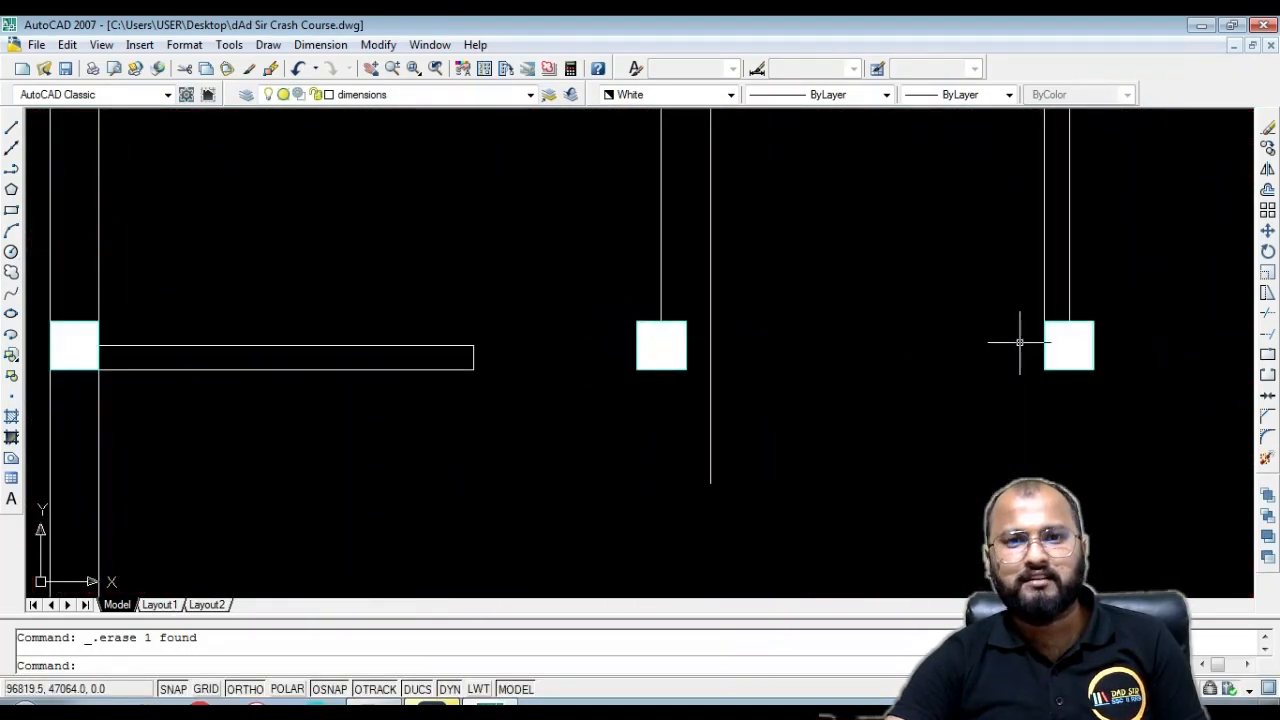
scroll(646, 451, down, 4)
scroll(643, 320, up, 4)
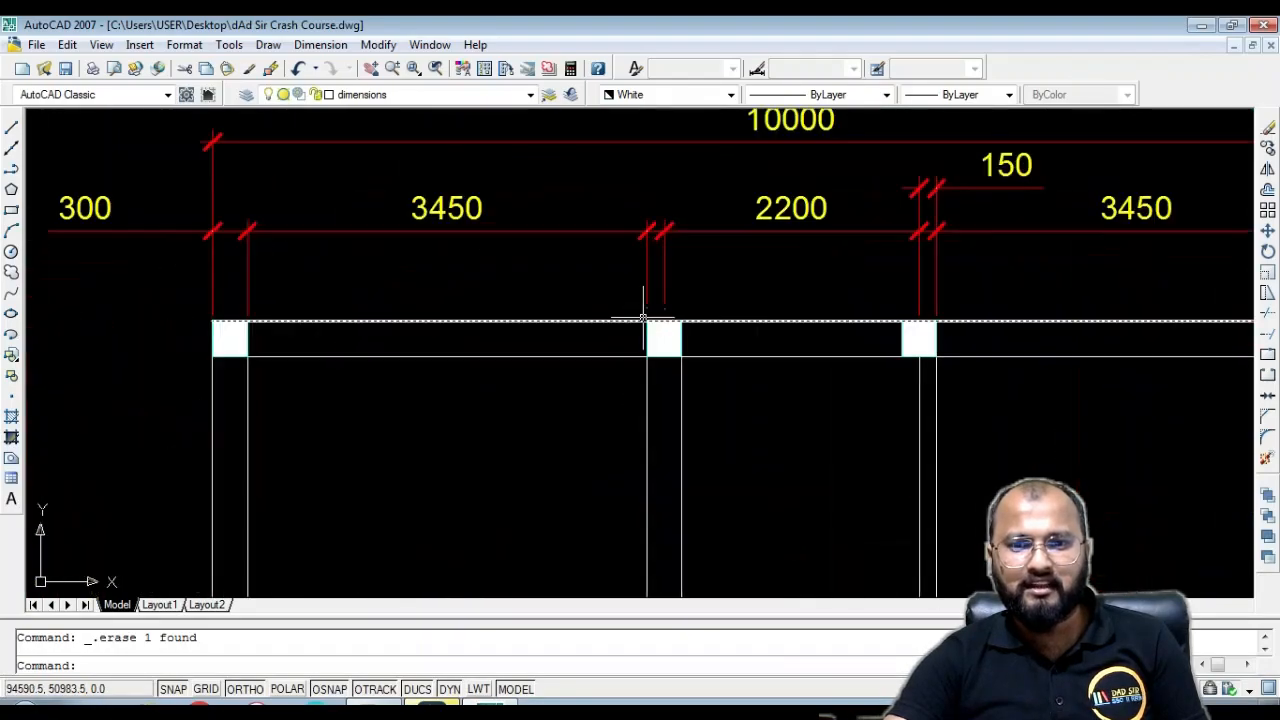
scroll(611, 331, down, 5)
Move the filled column where the Master Bedroom's top wall meets the stair wall in the original plan
scroll(439, 314, up, 1)
scroll(439, 314, up, 3)
scroll(615, 240, up, 3)
click(718, 283)
click(676, 238)
scroll(670, 232, down, 4)
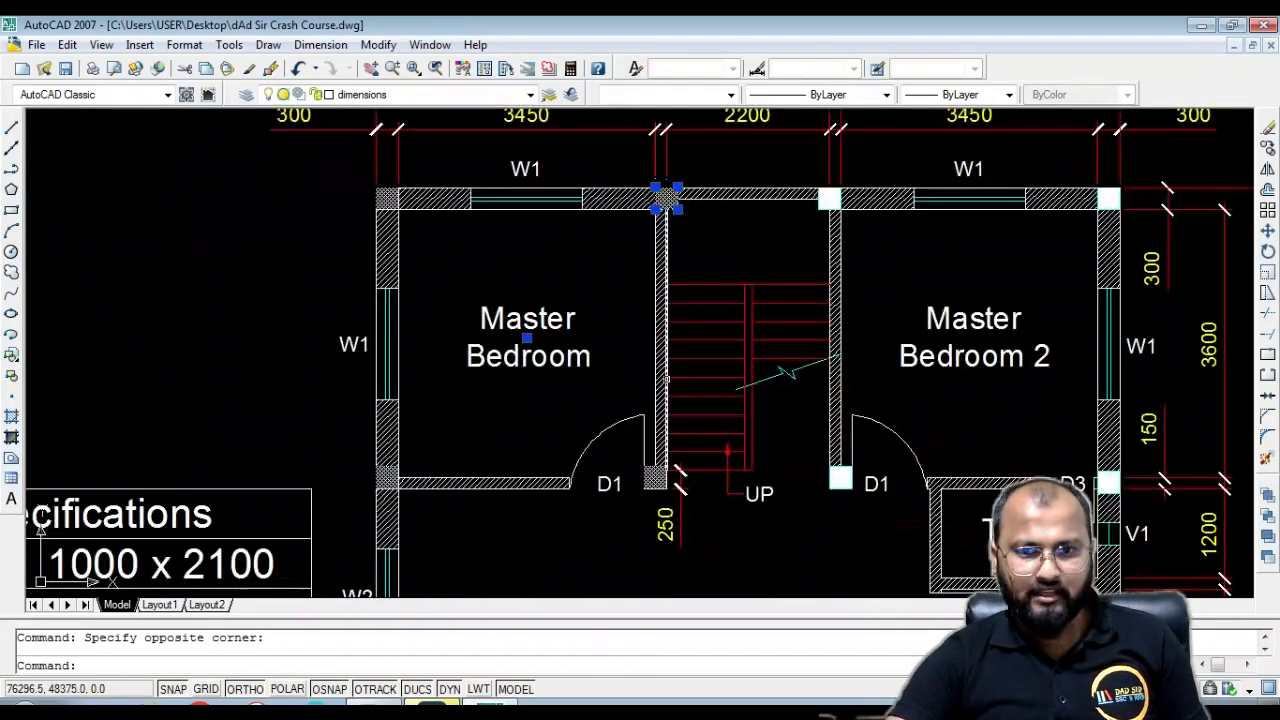
scroll(588, 485, up, 3)
scroll(588, 497, down, 1)
scroll(634, 232, down, 3)
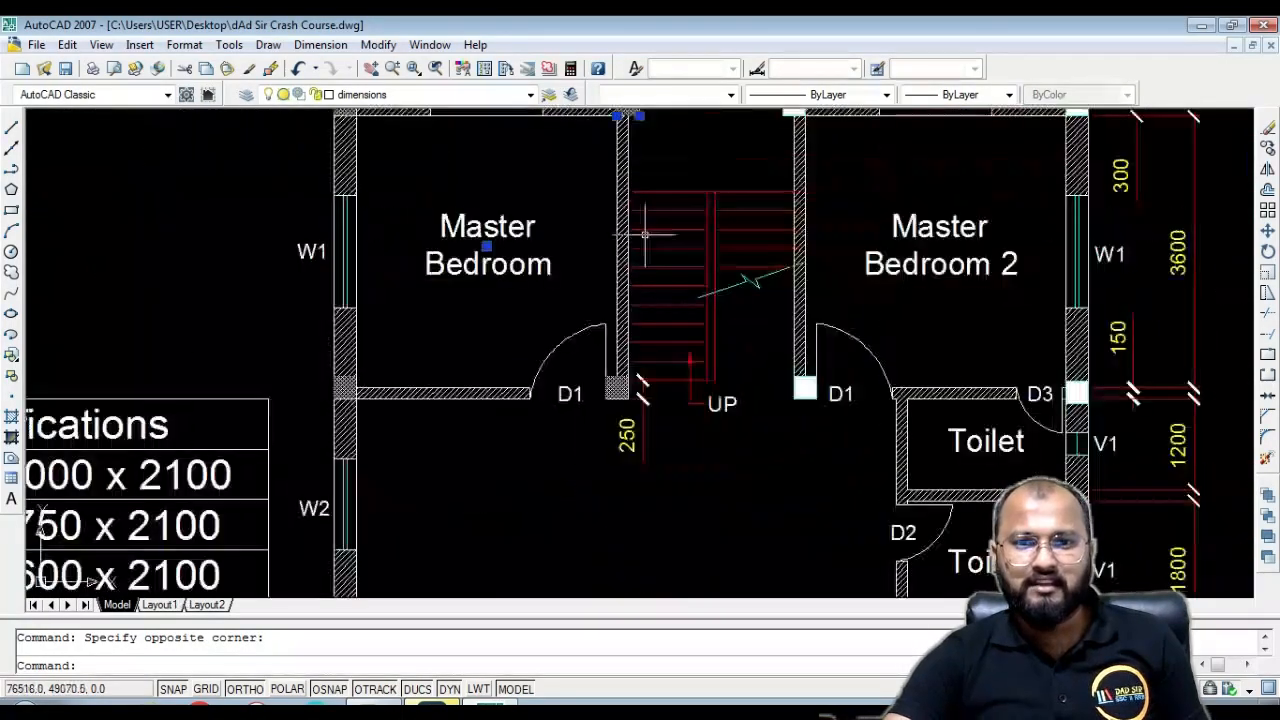
scroll(628, 300, up, 7)
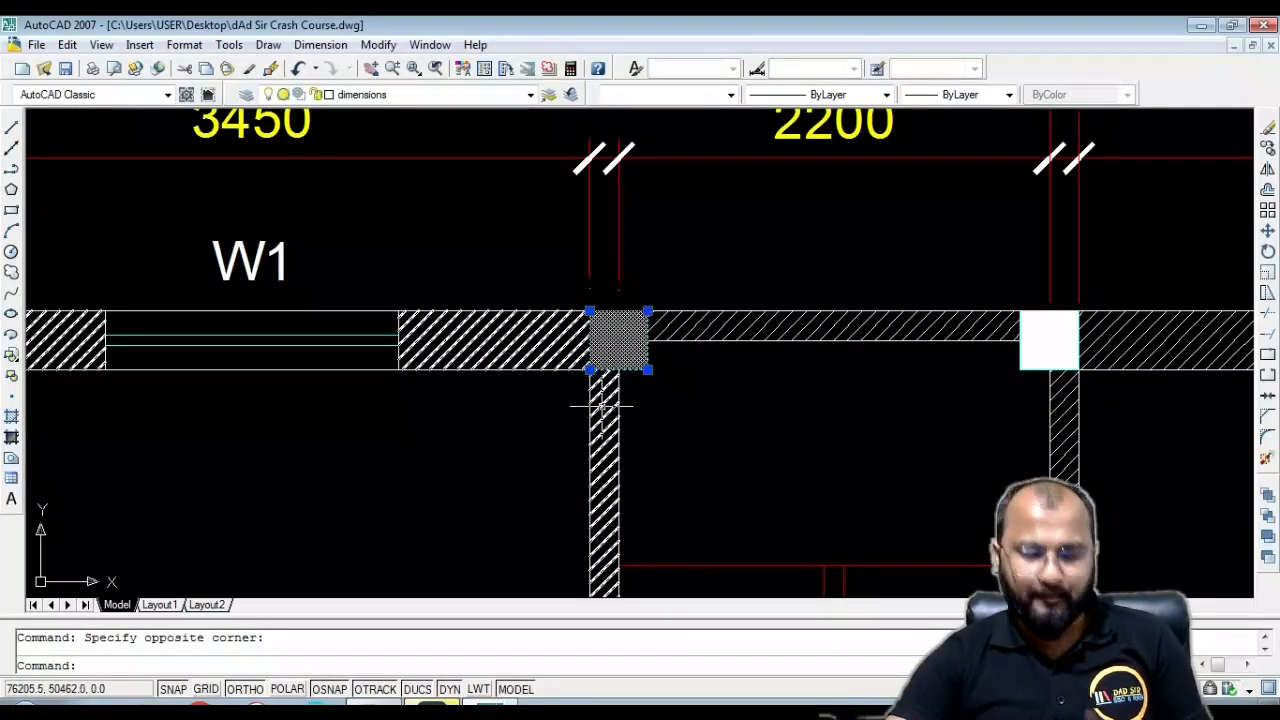
text(m)
key(Return)
scroll(645, 395, down, 1)
scroll(645, 395, up, 6)
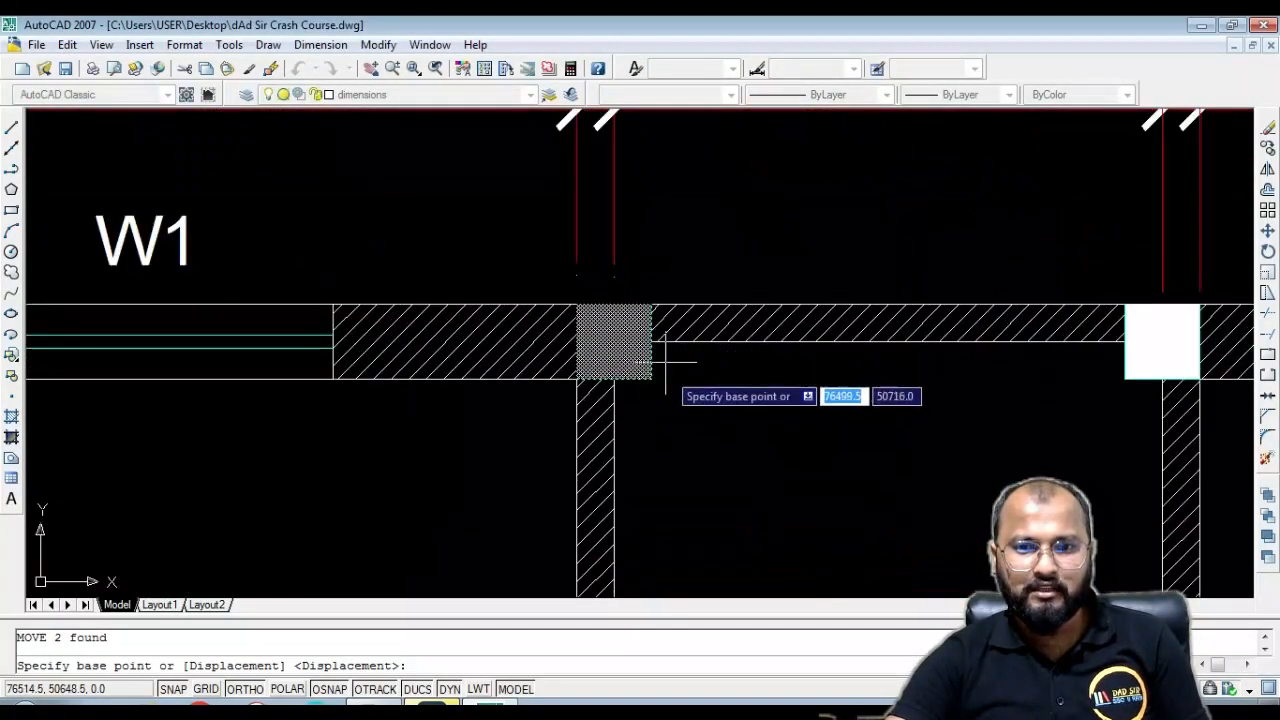
Try to move the filled column between Master Bedroom and the stairwell so it aligns with the partition wall below
click(511, 355)
key(Return)
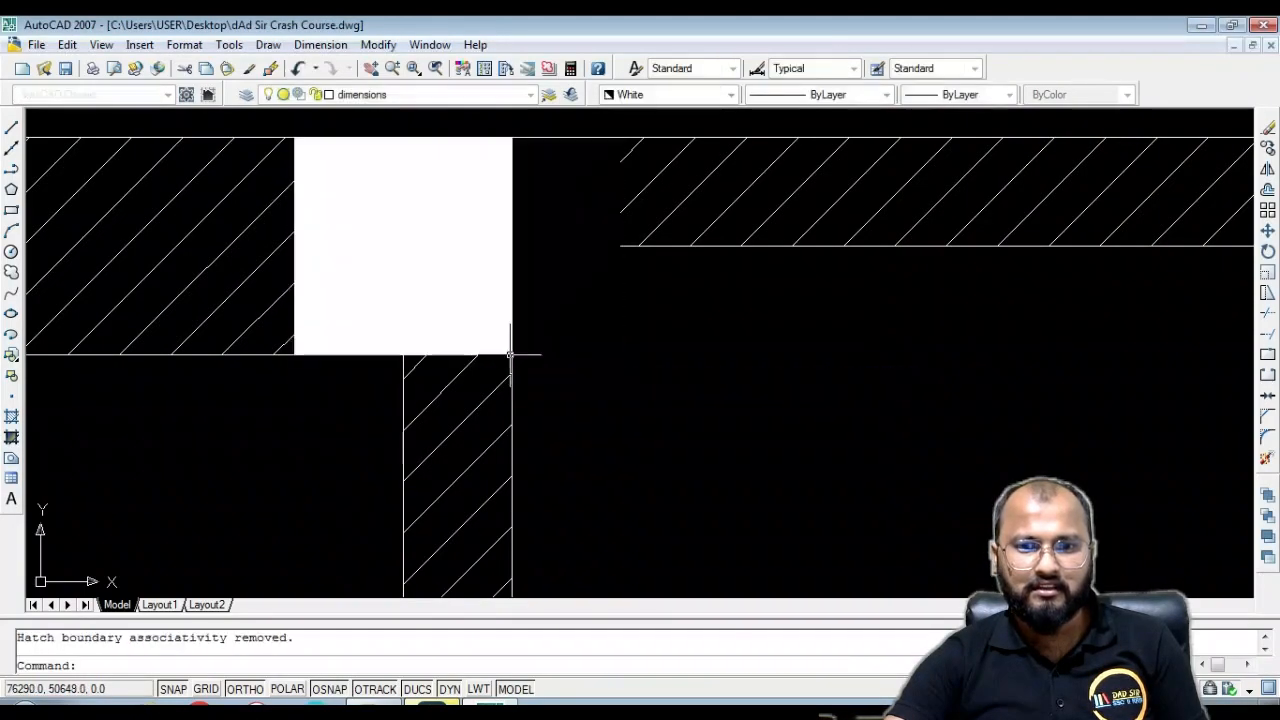
scroll(550, 330, down, 5)
key(Escape)
scroll(560, 325, up, 3)
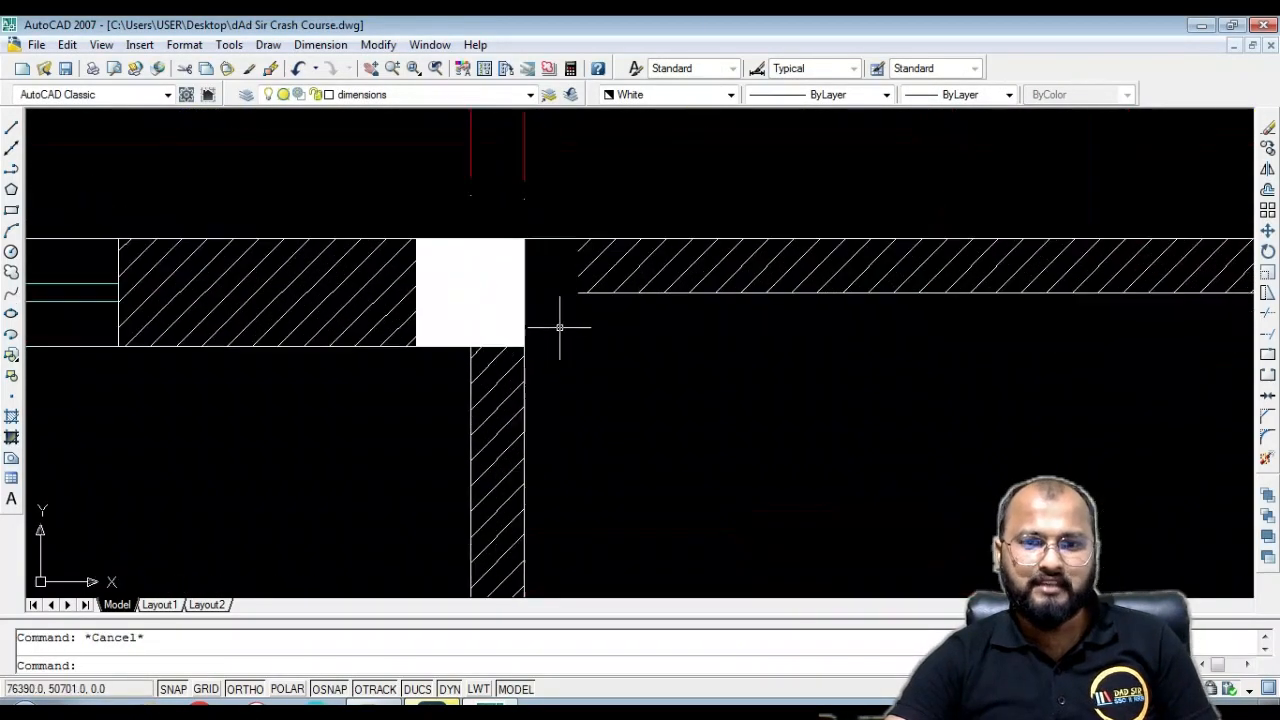
scroll(505, 268, up, 3)
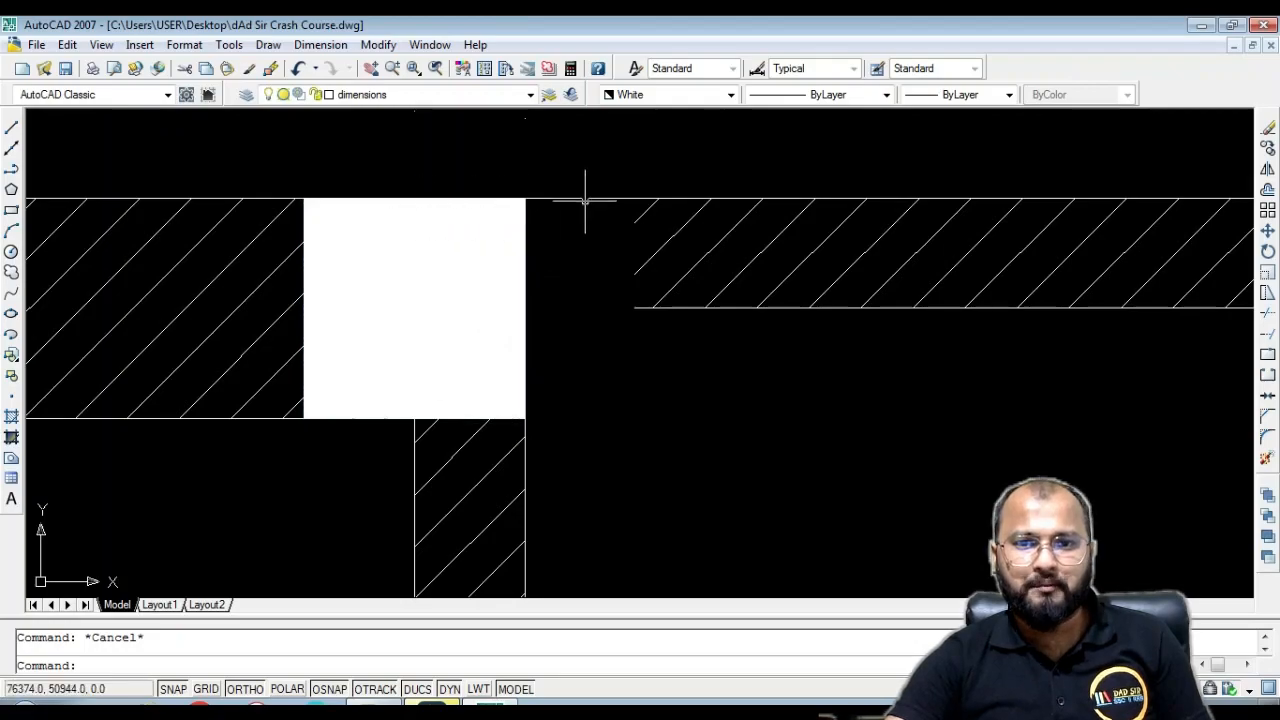
click(699, 247)
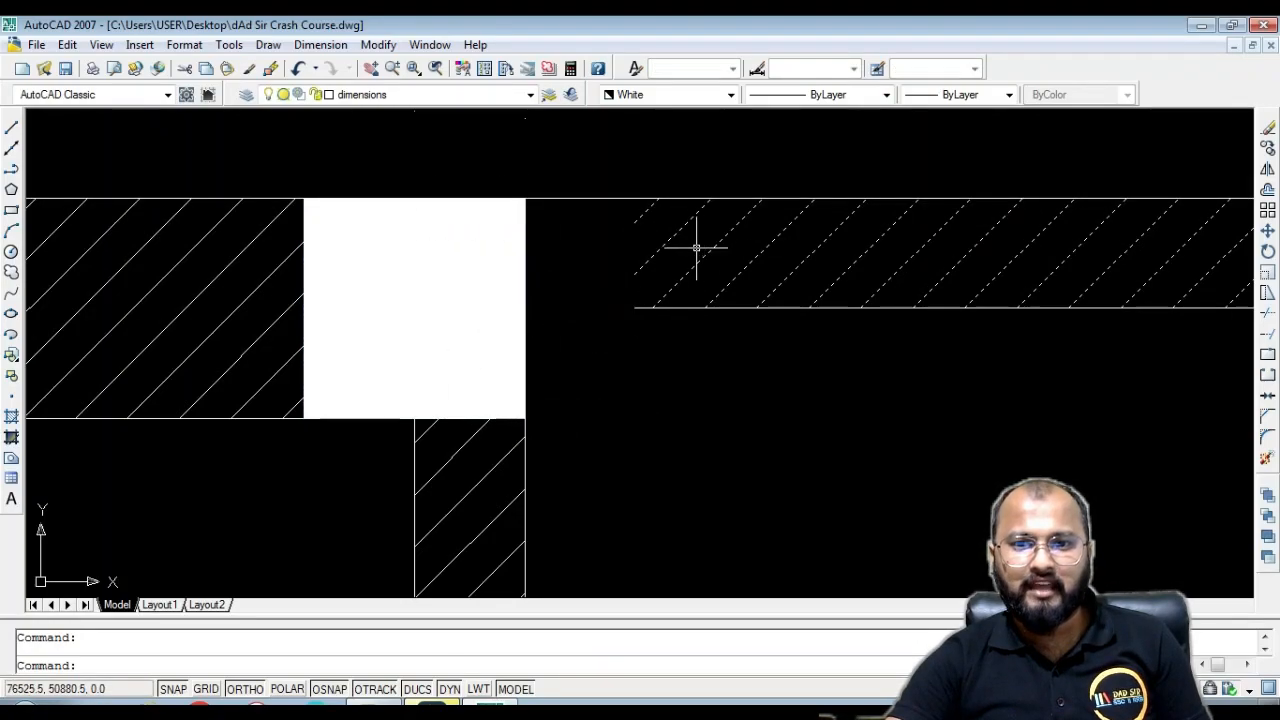
scroll(635, 249, down, 4)
key(Escape)
click(488, 270)
click(449, 277)
scroll(482, 278, up, 4)
key(Escape)
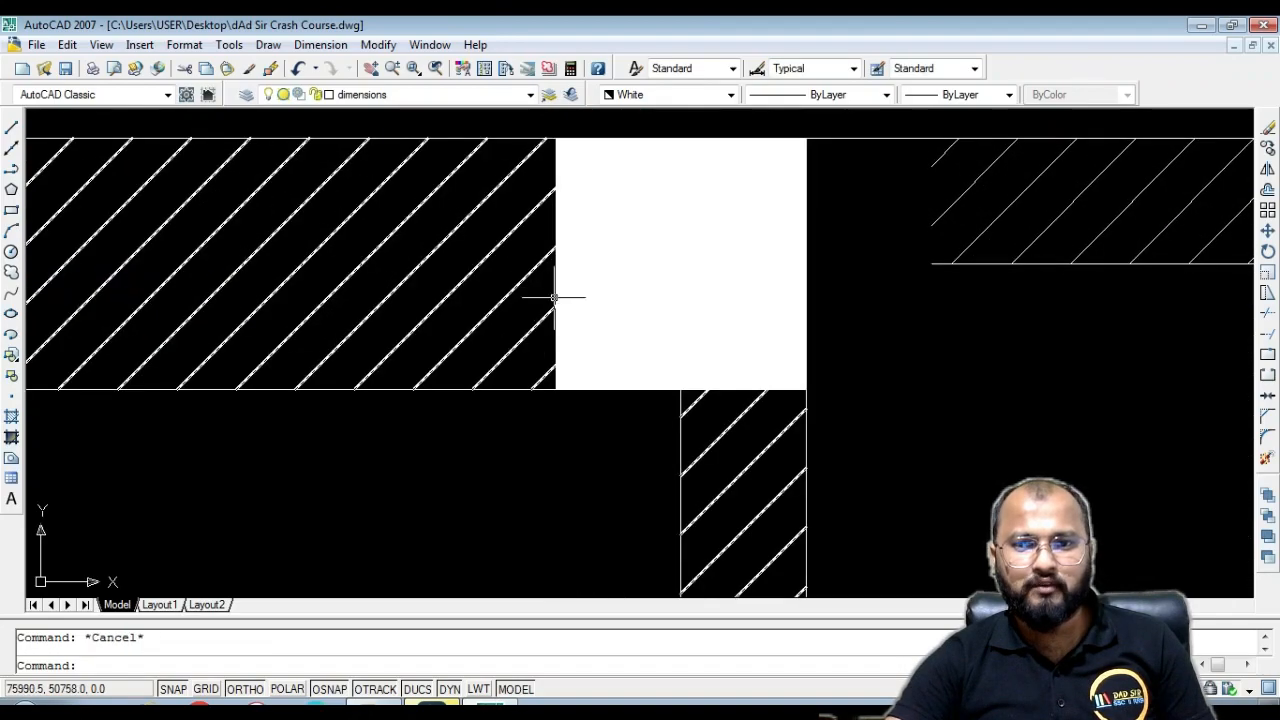
Undo the last column move
key(ctrl+z)
key(ctrl+z)
key(ctrl+z)
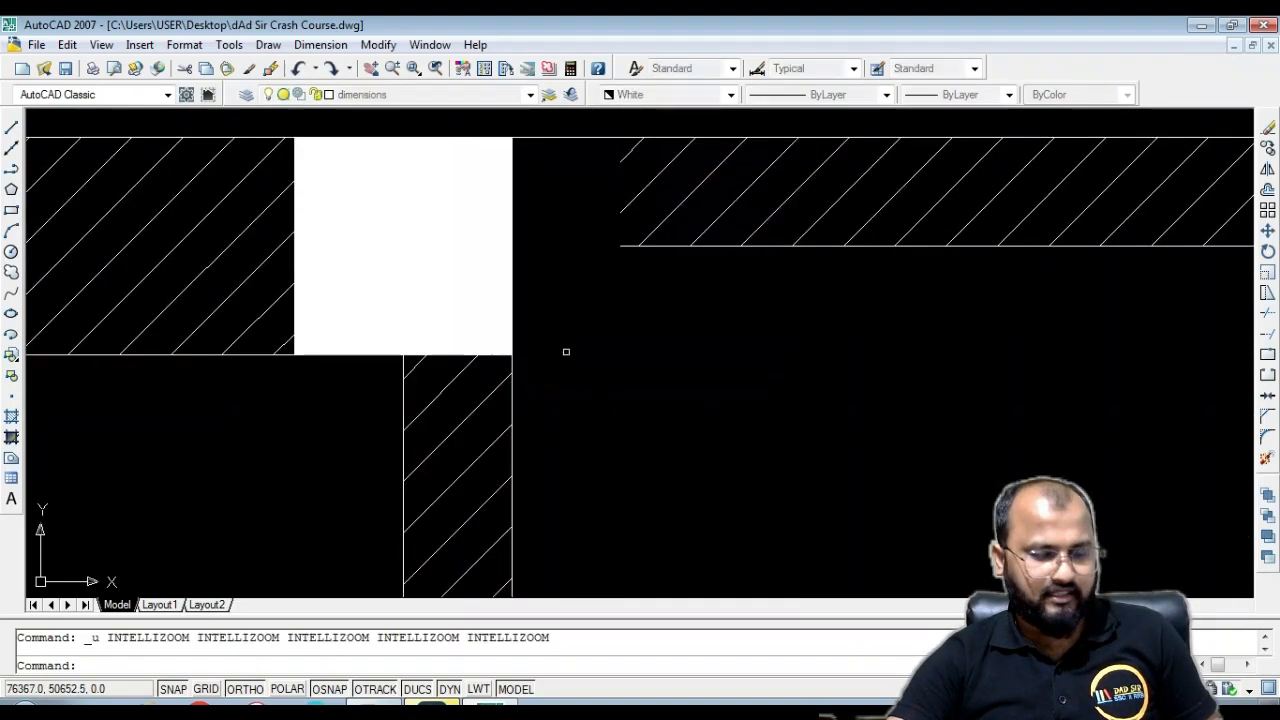
scroll(592, 340, up, 4)
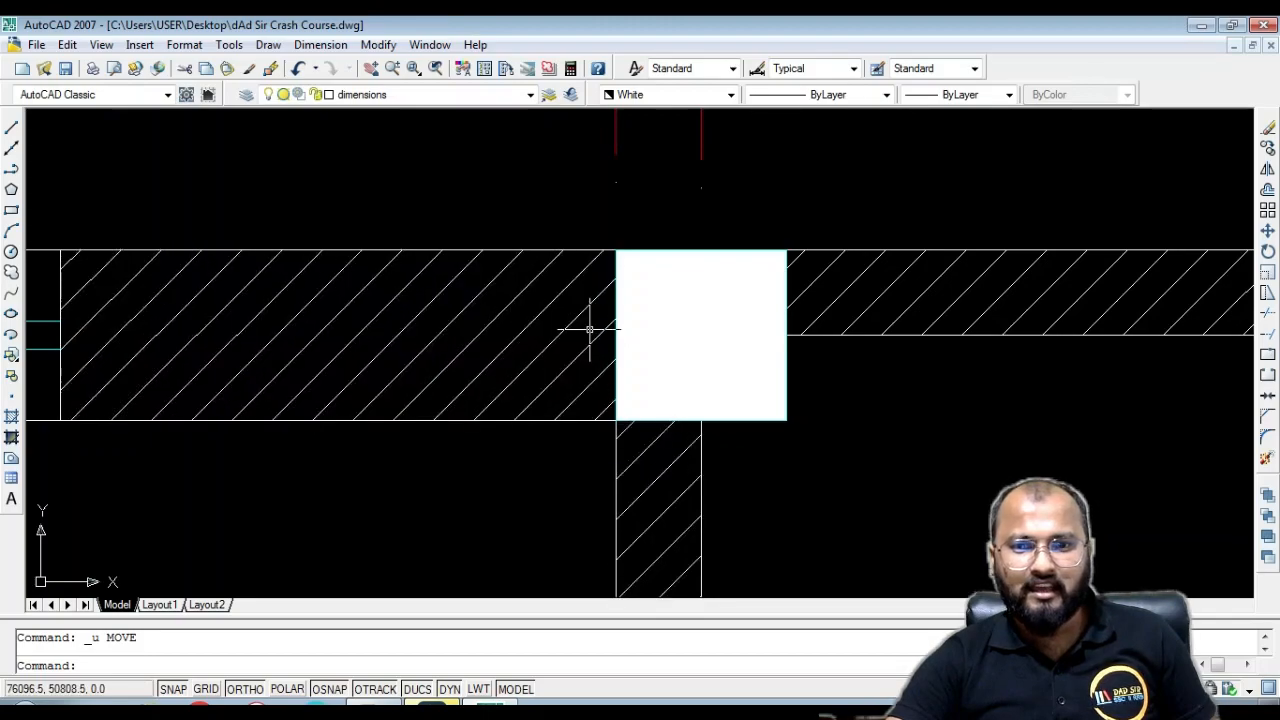
click(592, 340)
click(828, 272)
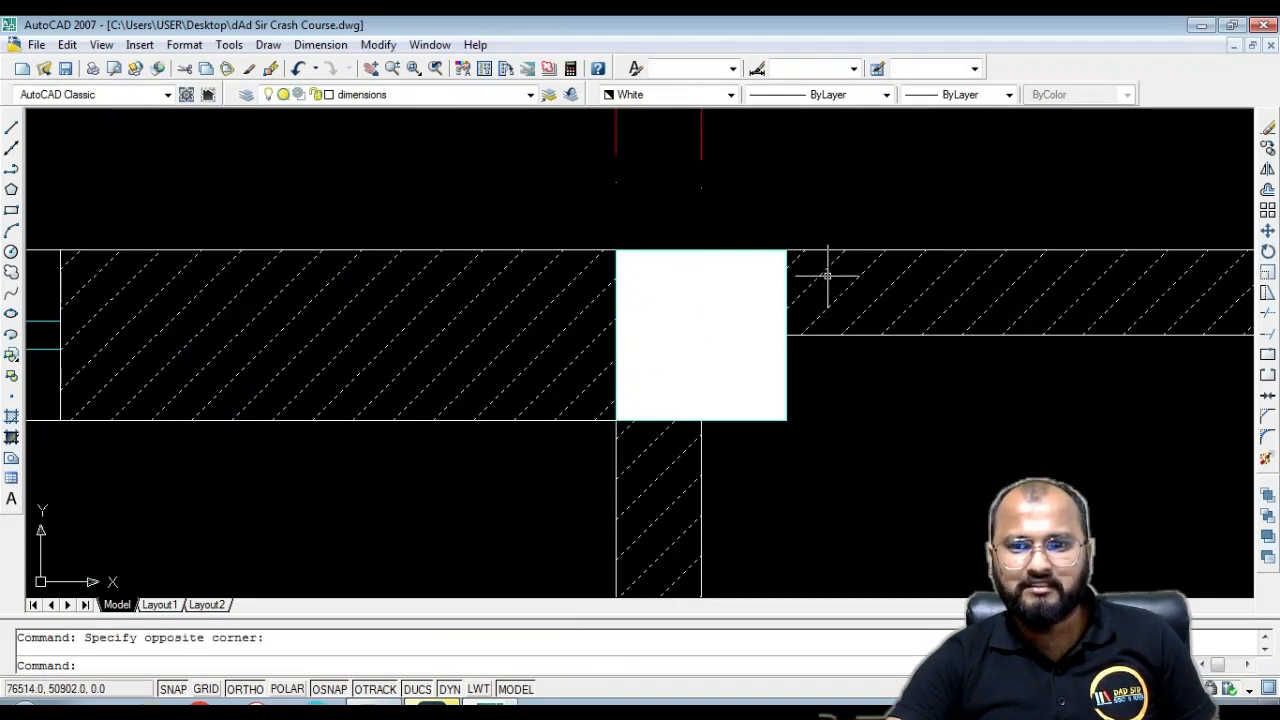
key(Escape)
click(812, 423)
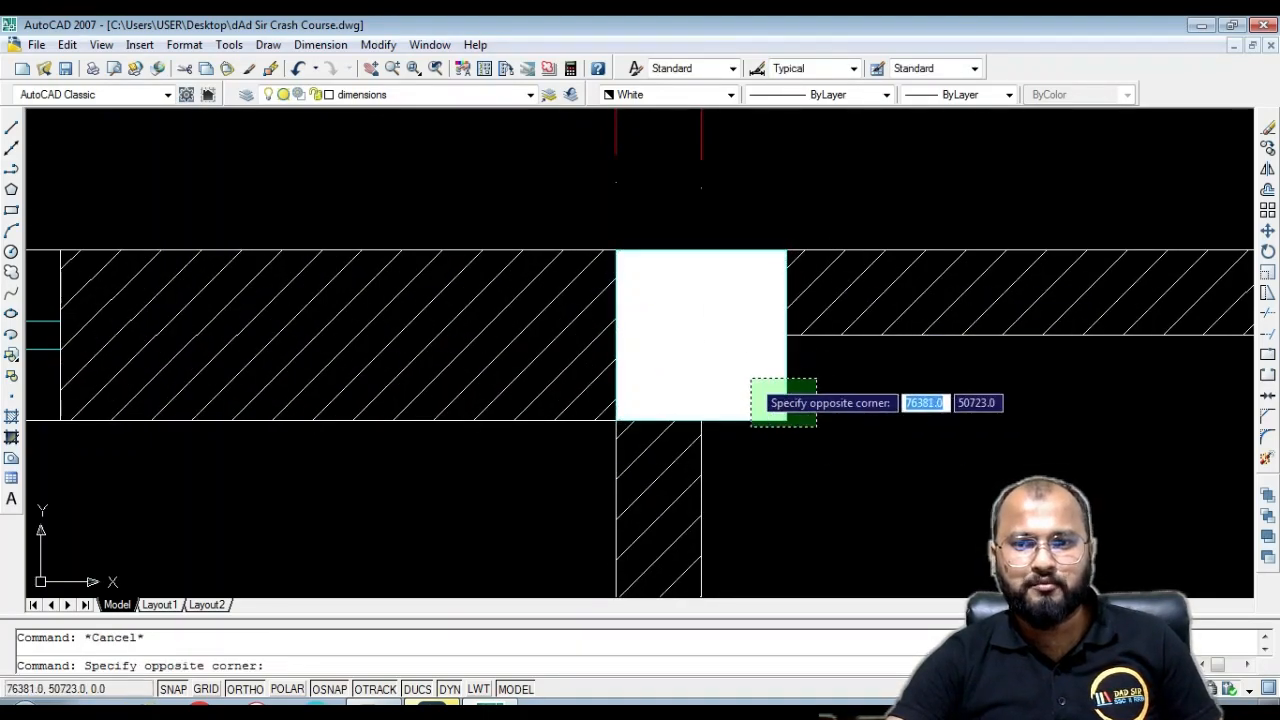
key(Escape)
Move the column and its solid fill left so its lower-right corner meets the partition wall's right face
click(548, 223)
click(857, 468)
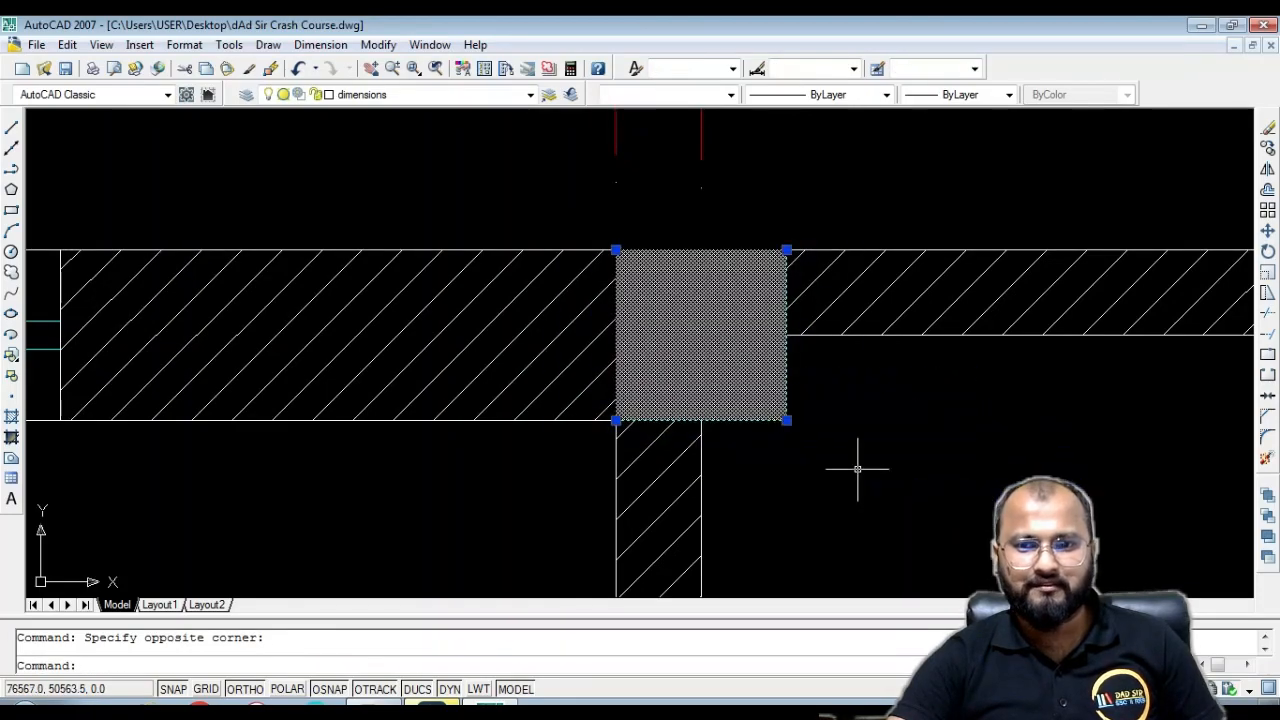
text(m)
key(Return)
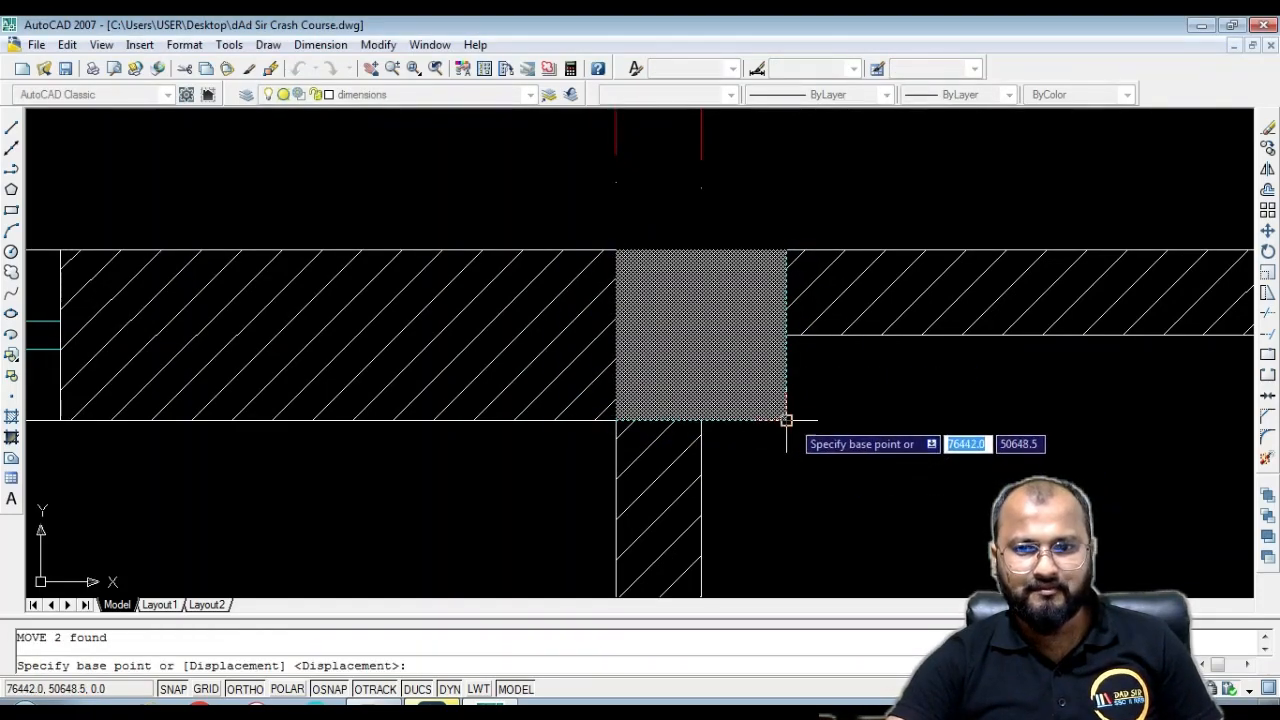
click(786, 420)
click(700, 421)
scroll(720, 370, down, 1)
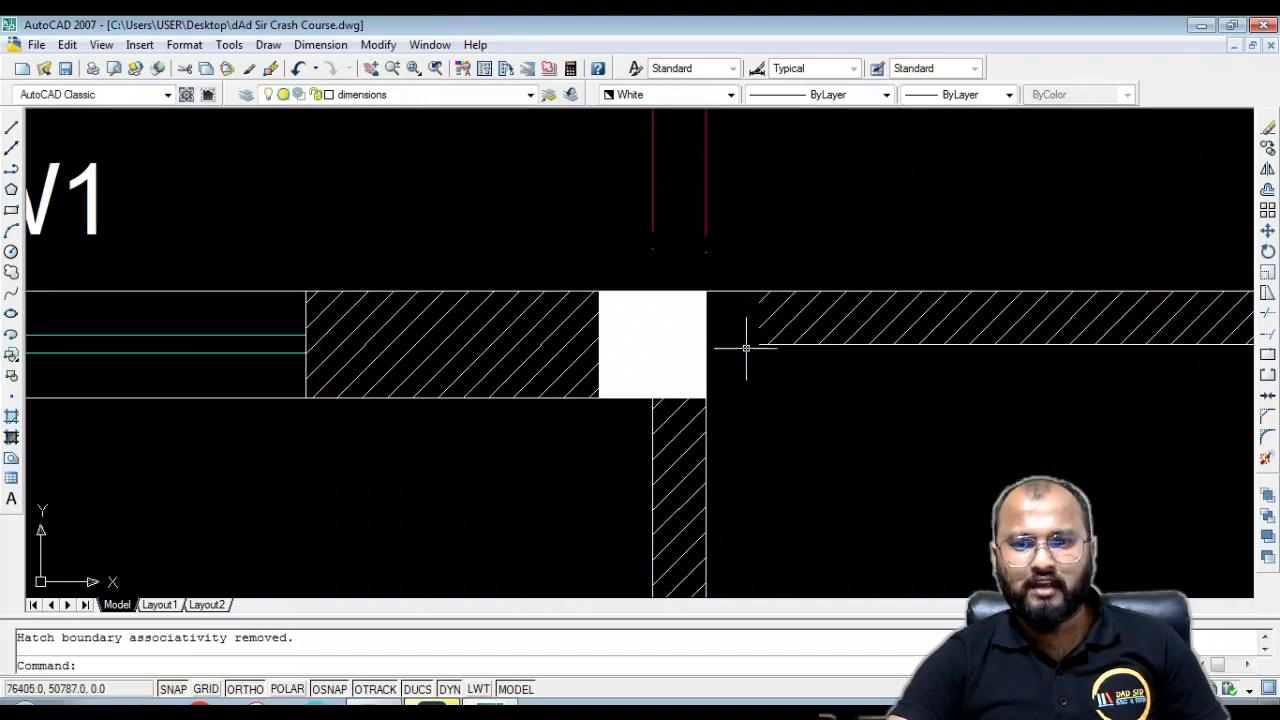
key(Escape)
Delete the hatch from the stairwell's upper and right walls
scroll(680, 314, down, 1)
scroll(643, 286, up, 2)
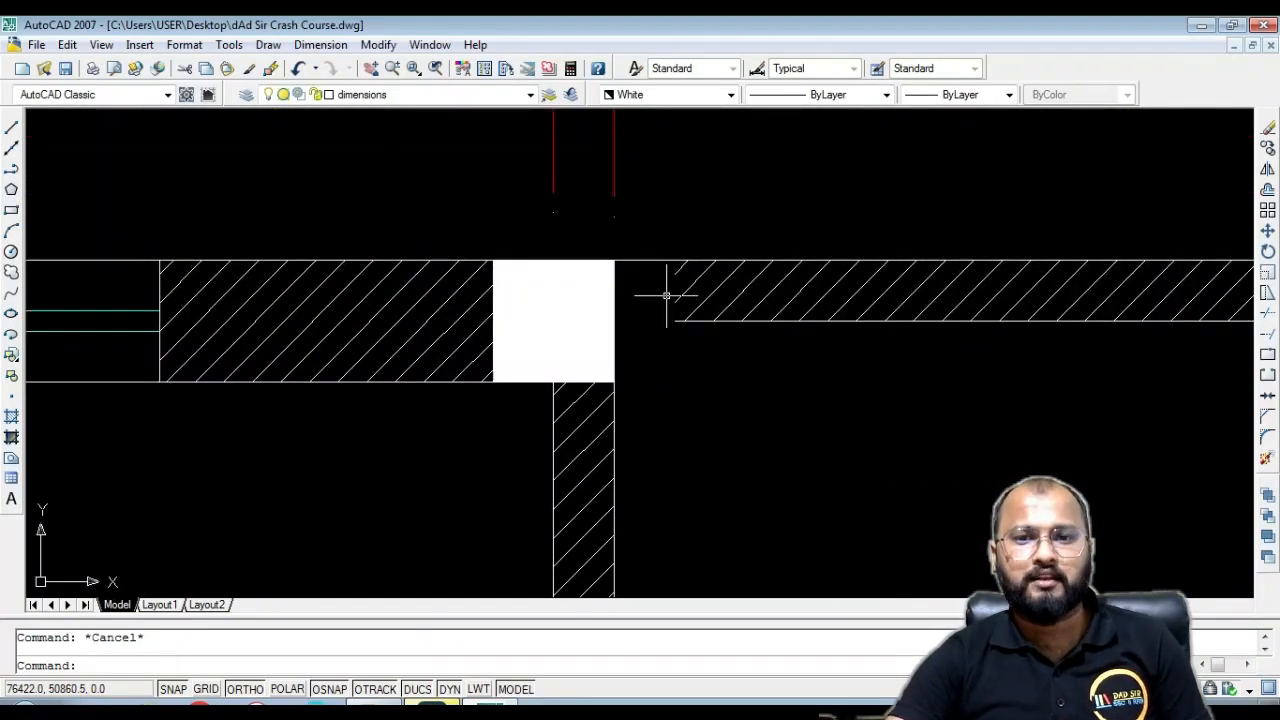
scroll(666, 296, down, 1)
key(Delete)
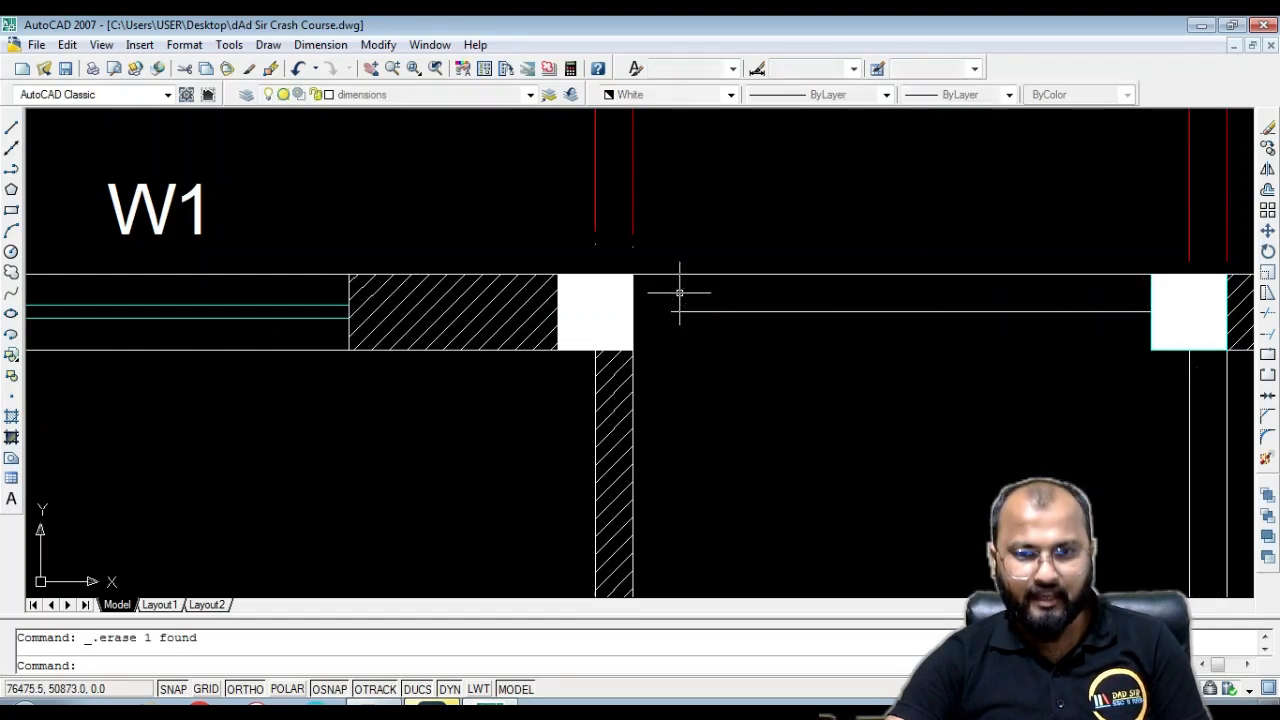
Extend the inner line of the stairwell's upper wall to the edge of the moved column
scroll(660, 338, up, 1)
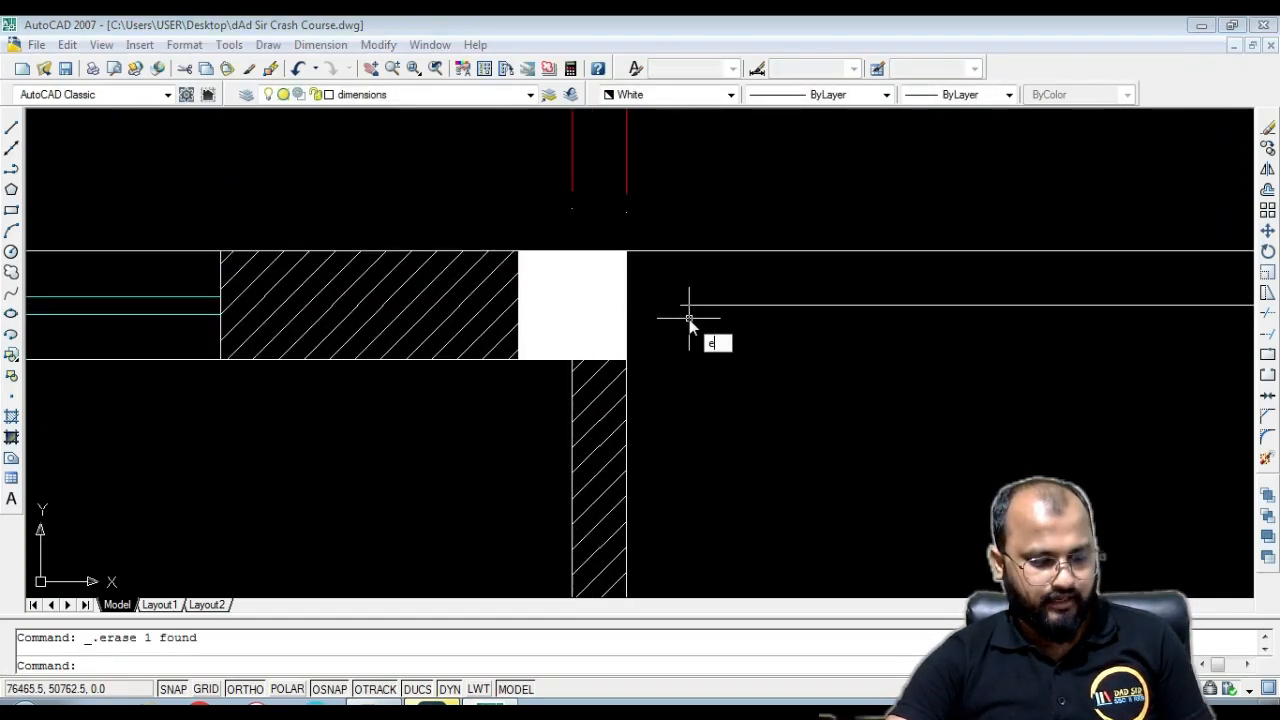
key(Return)
key(Return)
click(723, 298)
click(699, 324)
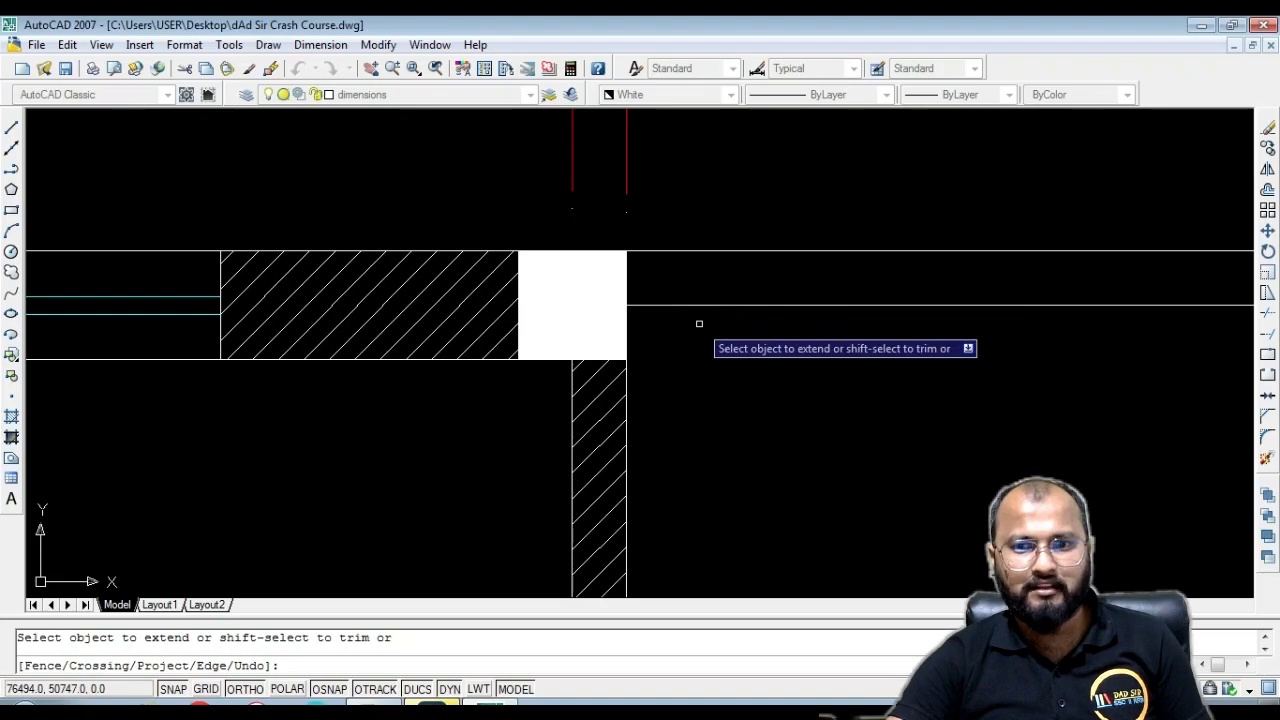
scroll(686, 300, down, 2)
scroll(704, 311, down, 3)
middle_drag(674, 337, 674, 240)
key(Escape)
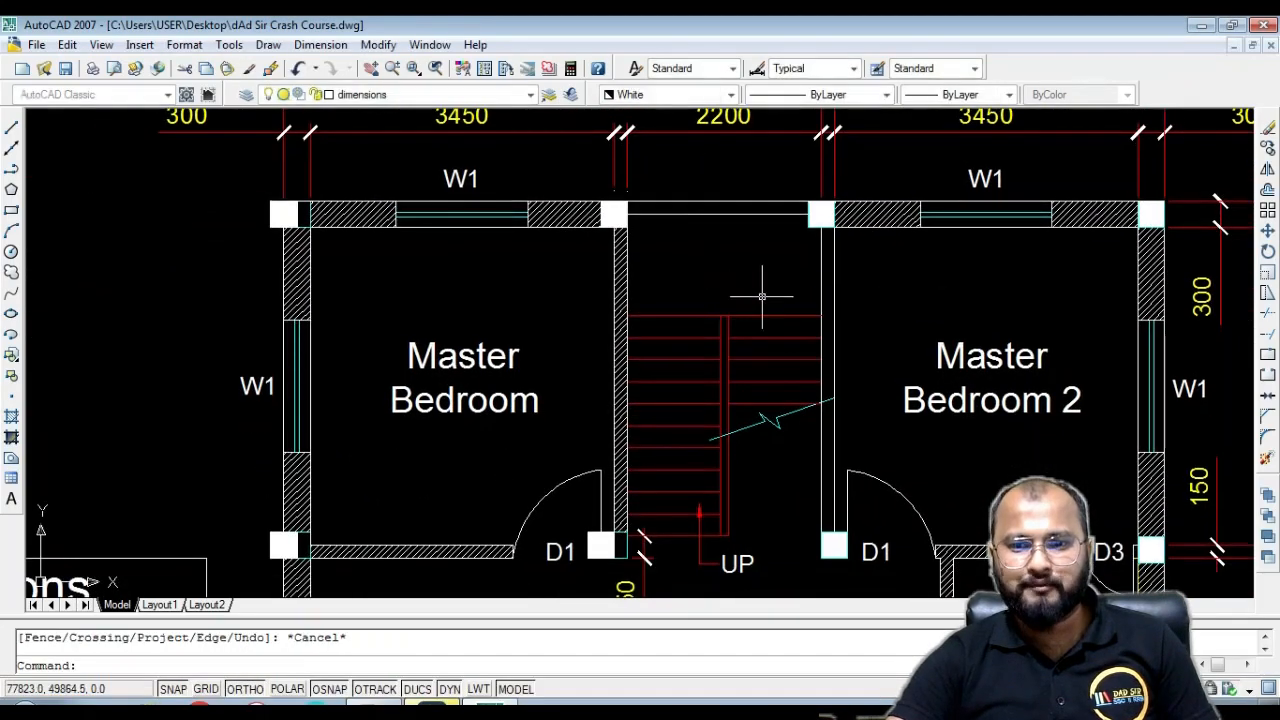
Hatch the stairwell's upper wall and its right wall with the ANSI31 pattern
text(h)
key(Return)
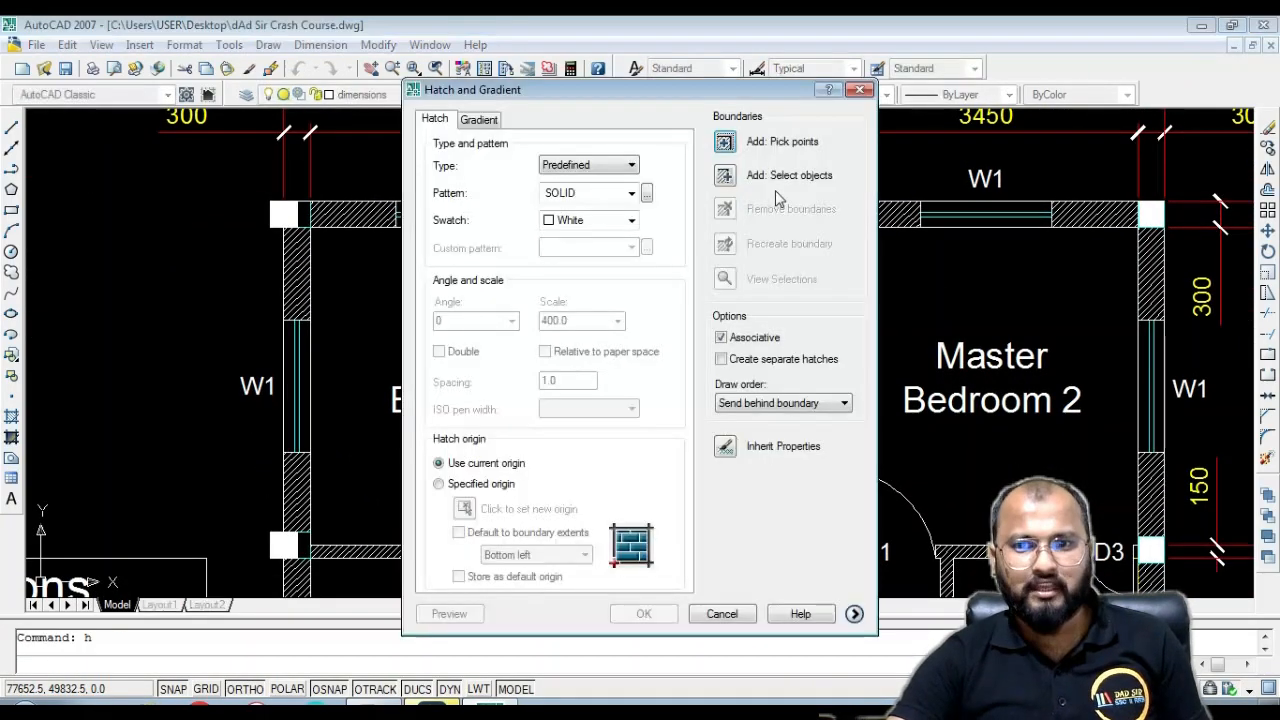
click(647, 195)
click(491, 195)
click(522, 234)
click(606, 541)
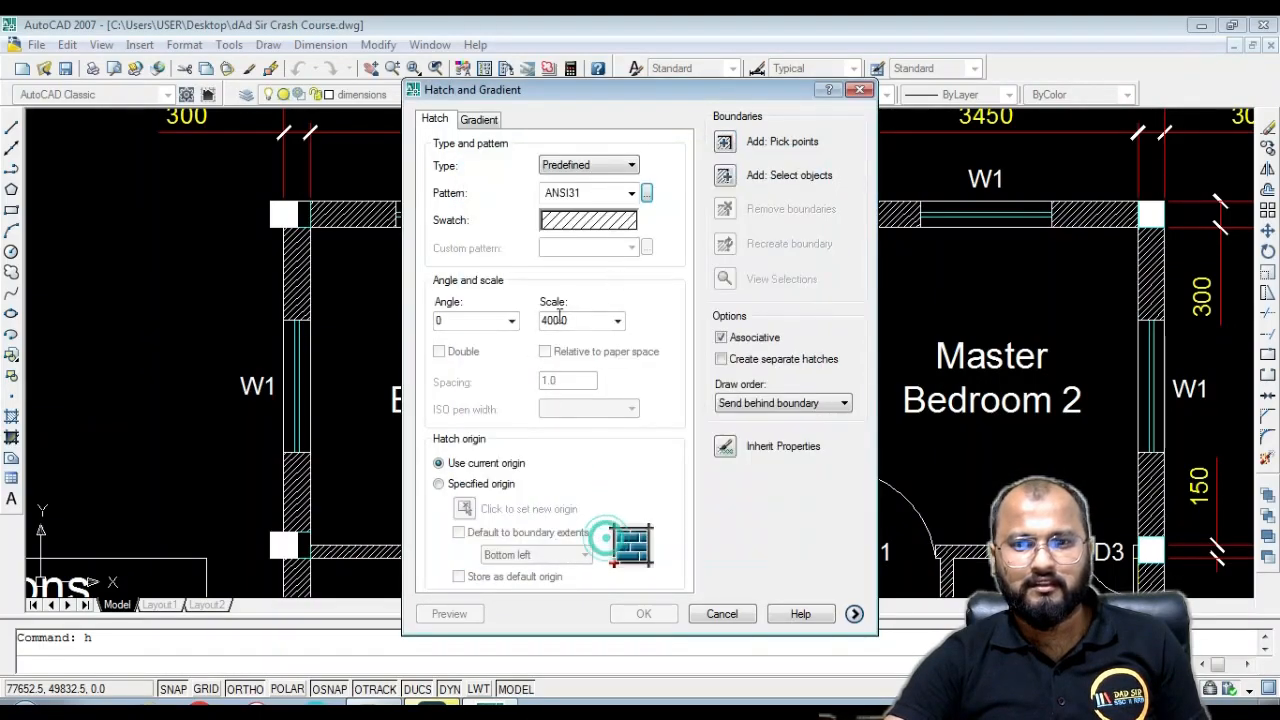
click(724, 143)
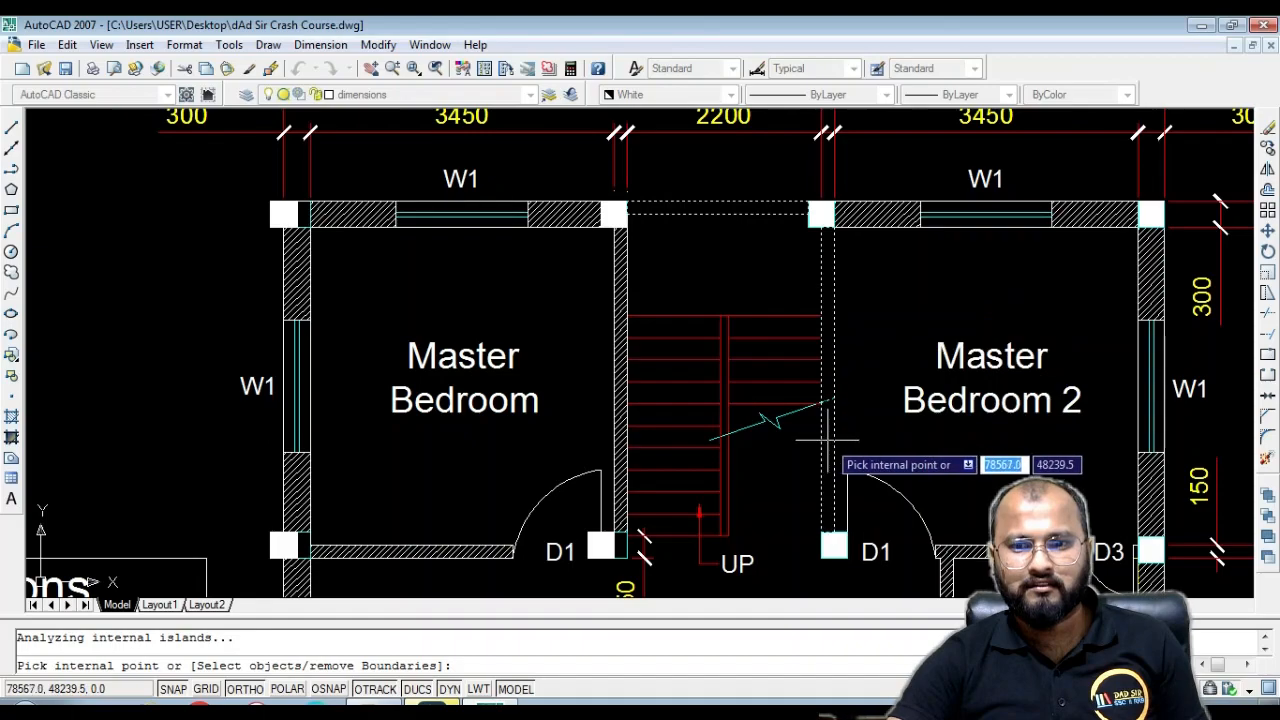
key(Return)
key(Return)
Delete the hatch shared by the Master Bedroom's upper wall and the stairwell partition
scroll(530, 226, up, 5)
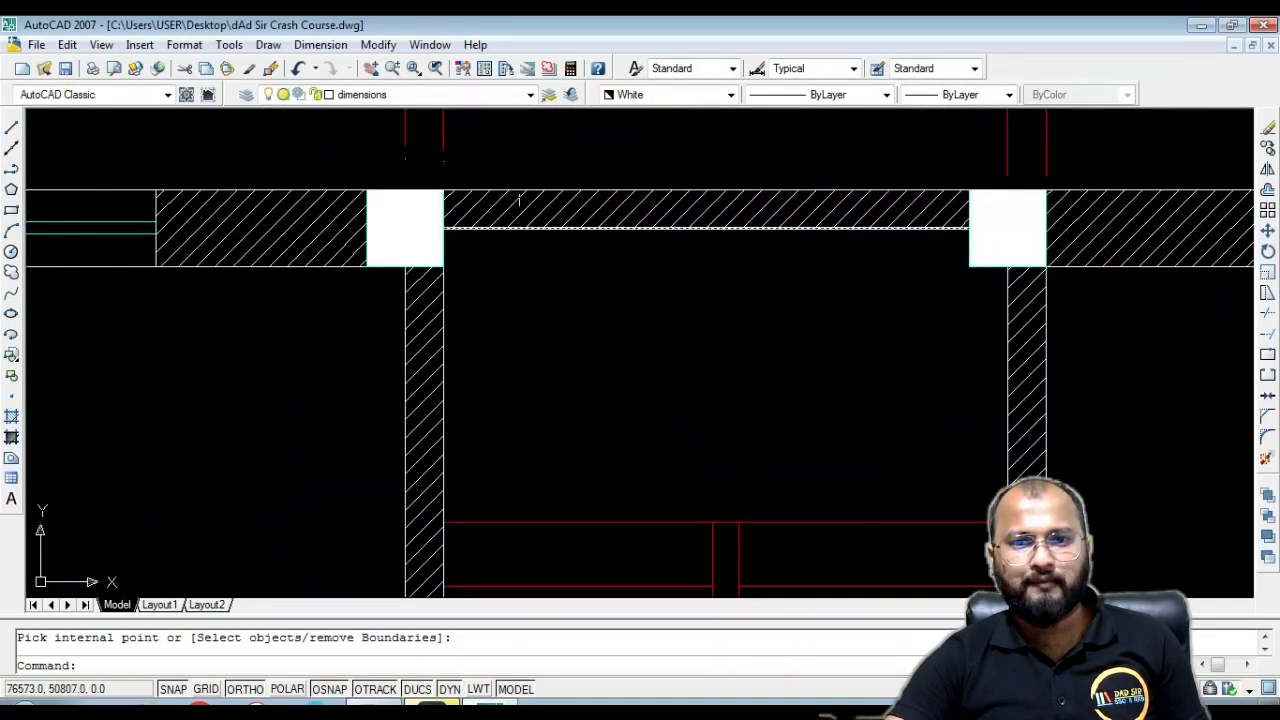
middle_drag(510, 222, 769, 300)
key(Escape)
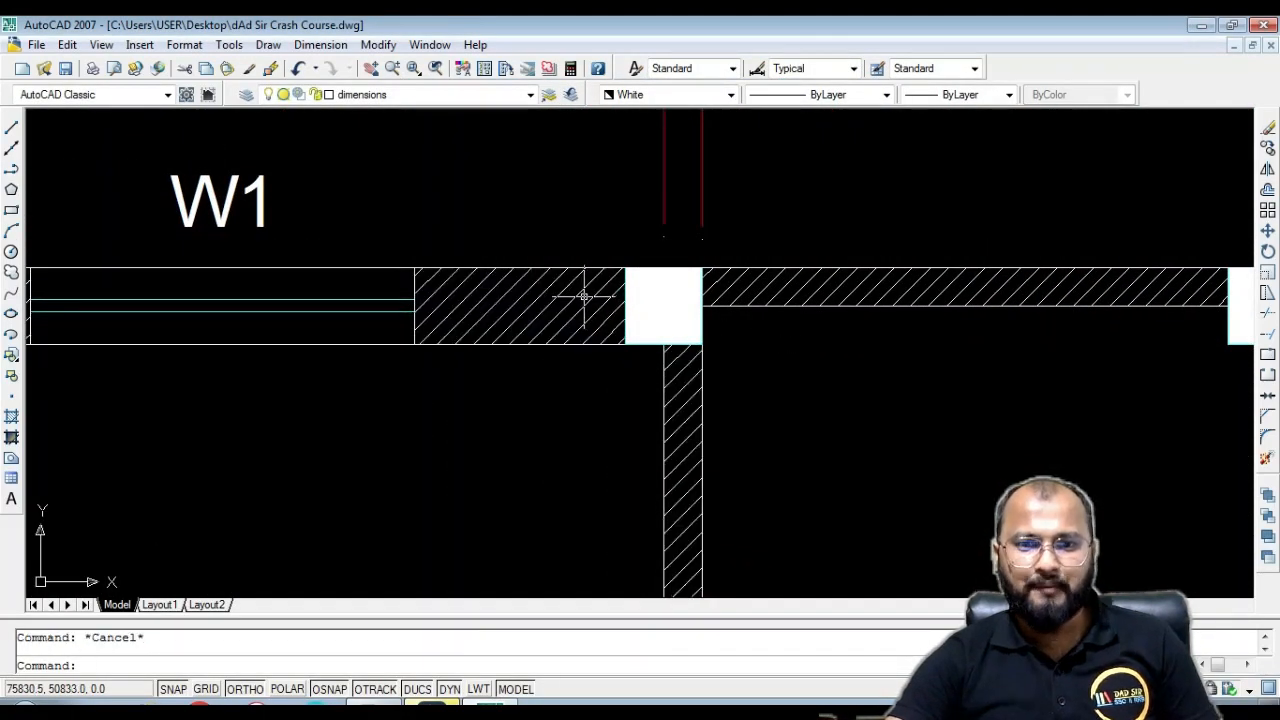
scroll(614, 316, up, 4)
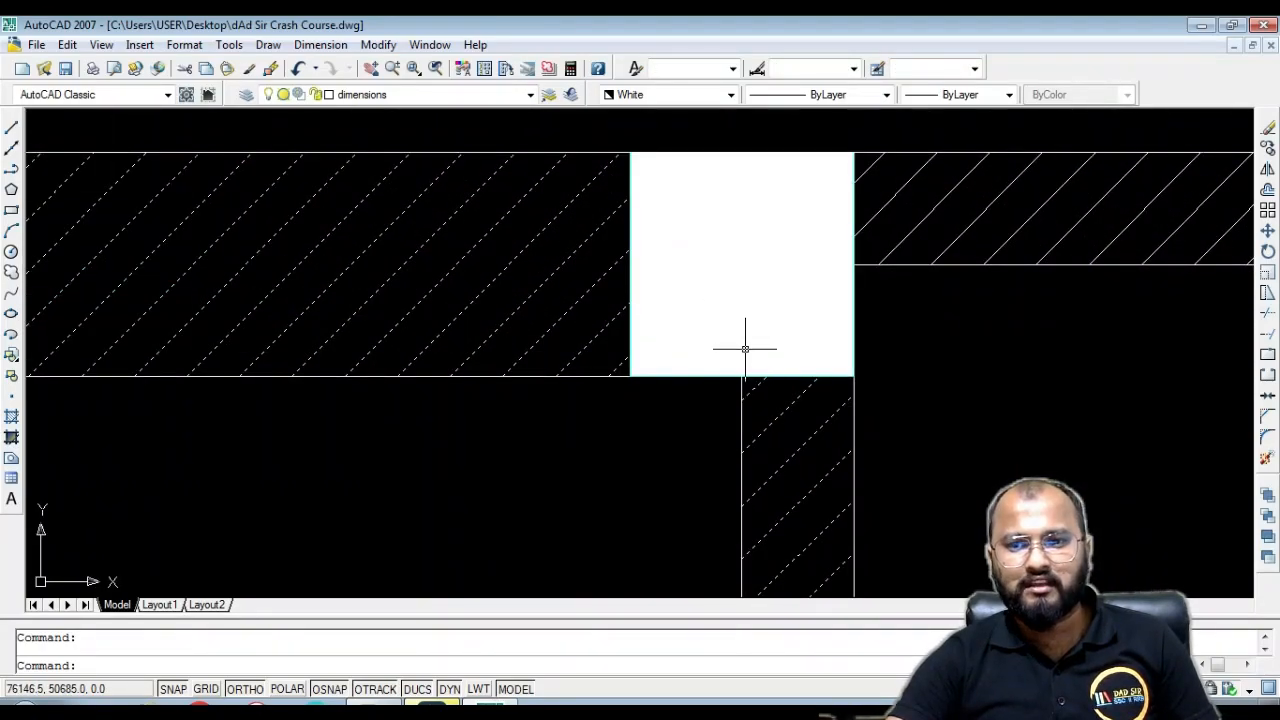
key(Delete)
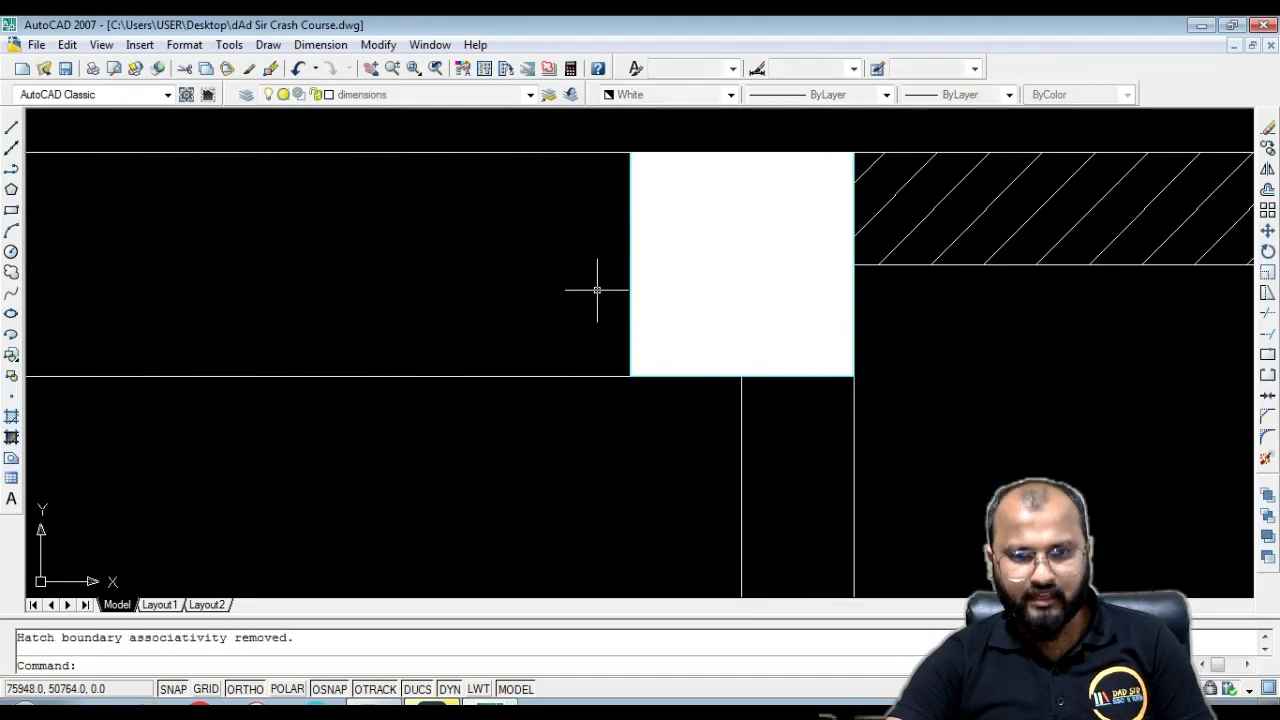
Hatch the wall segment between window W1 and the moved column, and the stairwell partition, with ANSI31 at scale 400
scroll(633, 277, down, 5)
text(h)
key(Return)
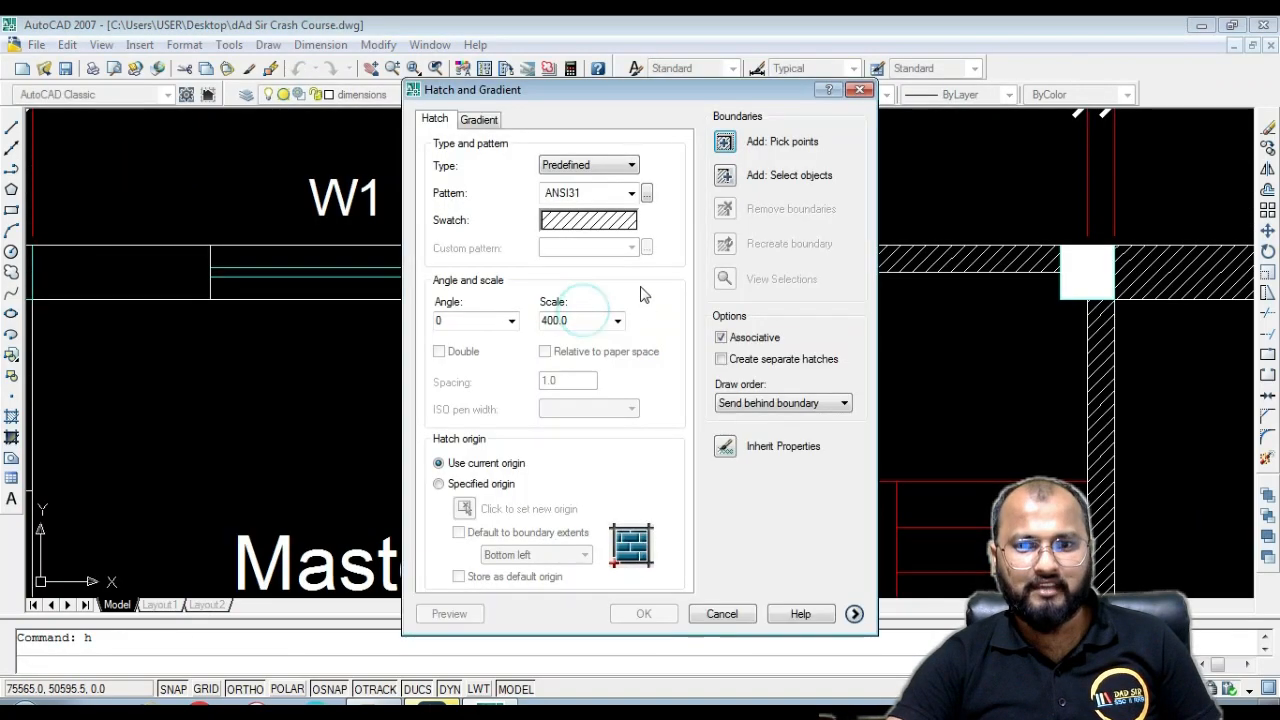
click(724, 145)
click(583, 262)
click(680, 383)
scroll(680, 383, down, 4)
scroll(690, 440, up, 4)
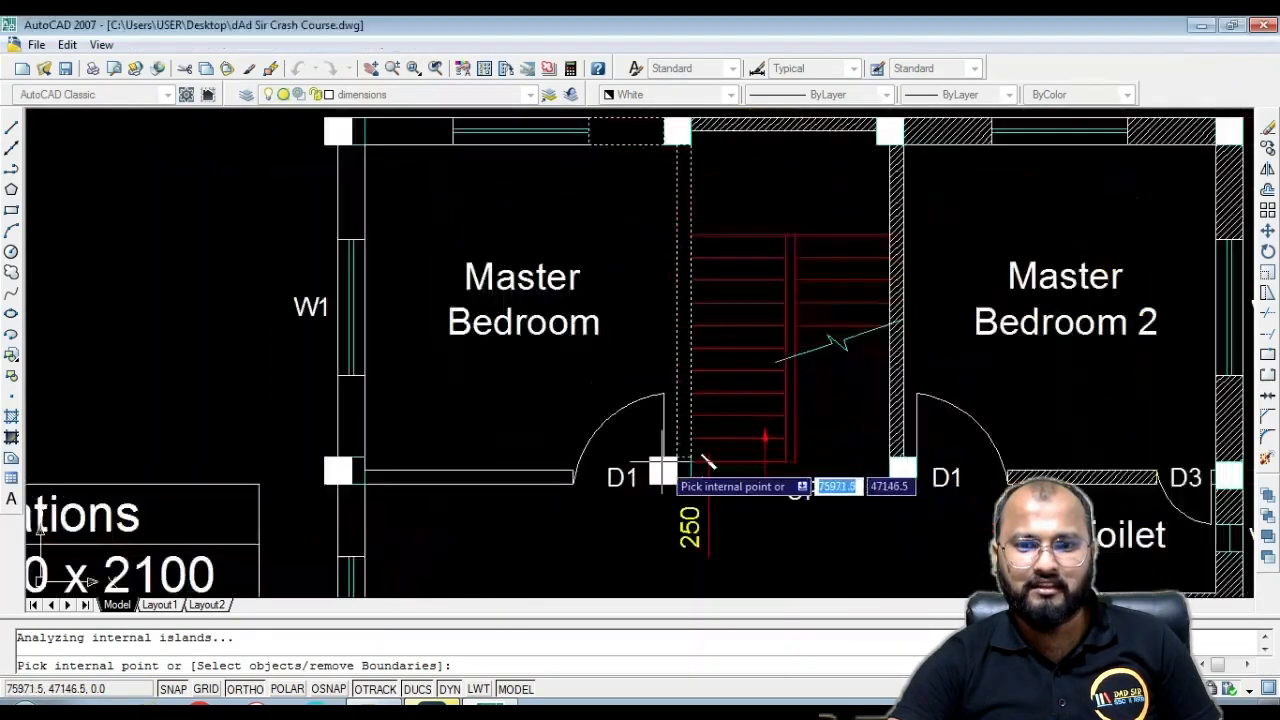
key(Return)
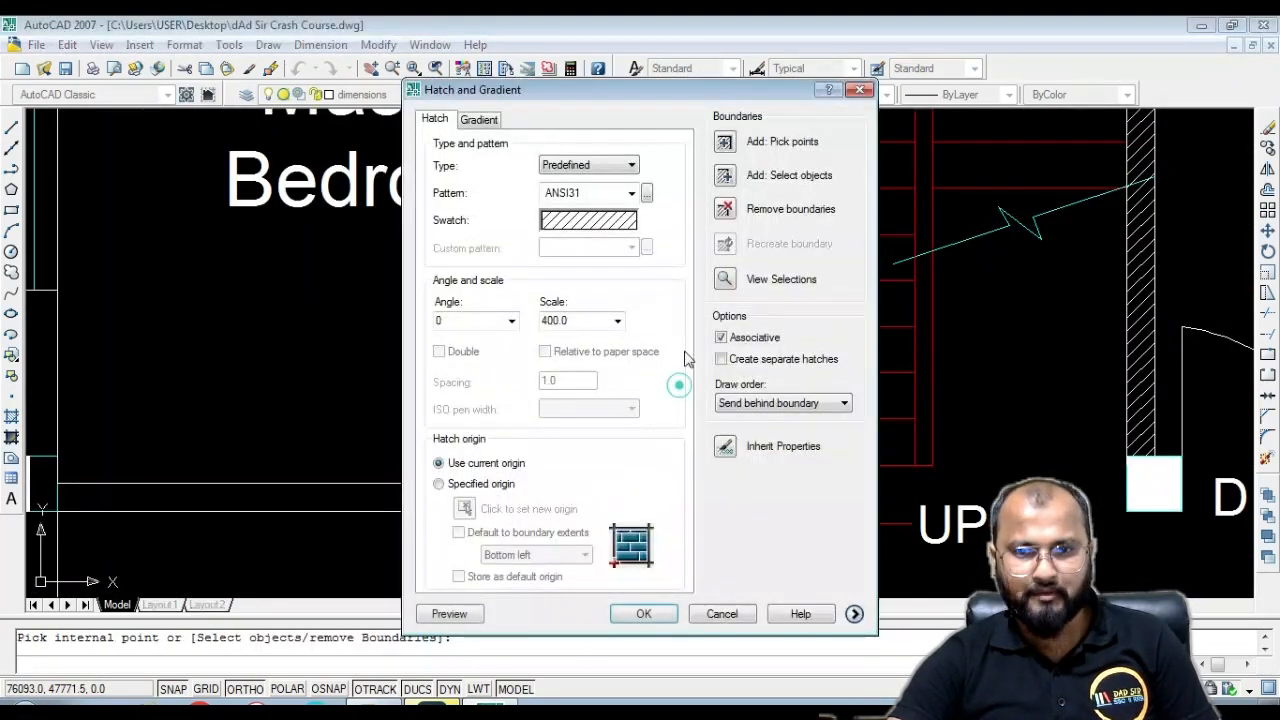
key(Return)
Move the solid fill of the column beside the Master Bedroom's door D1 right so it fits the column outline
scroll(679, 497, up, 1)
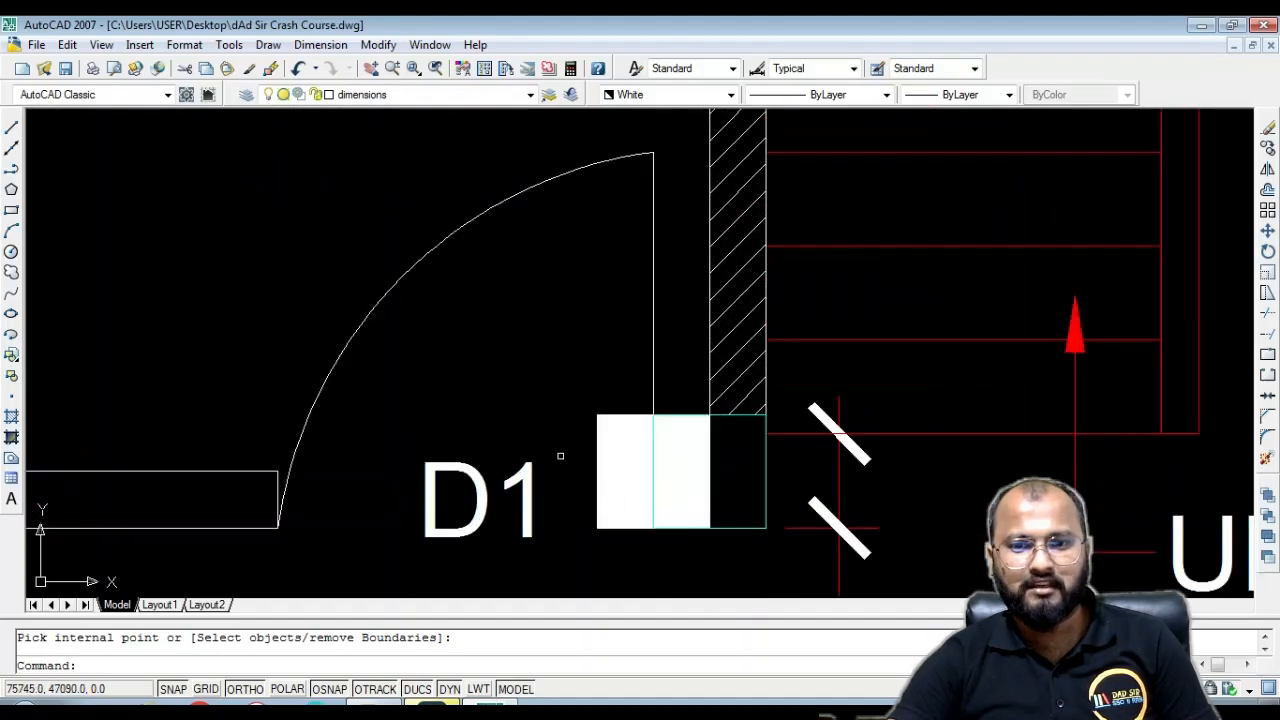
scroll(660, 480, down, 3)
scroll(608, 312, up, 2)
scroll(586, 251, down, 3)
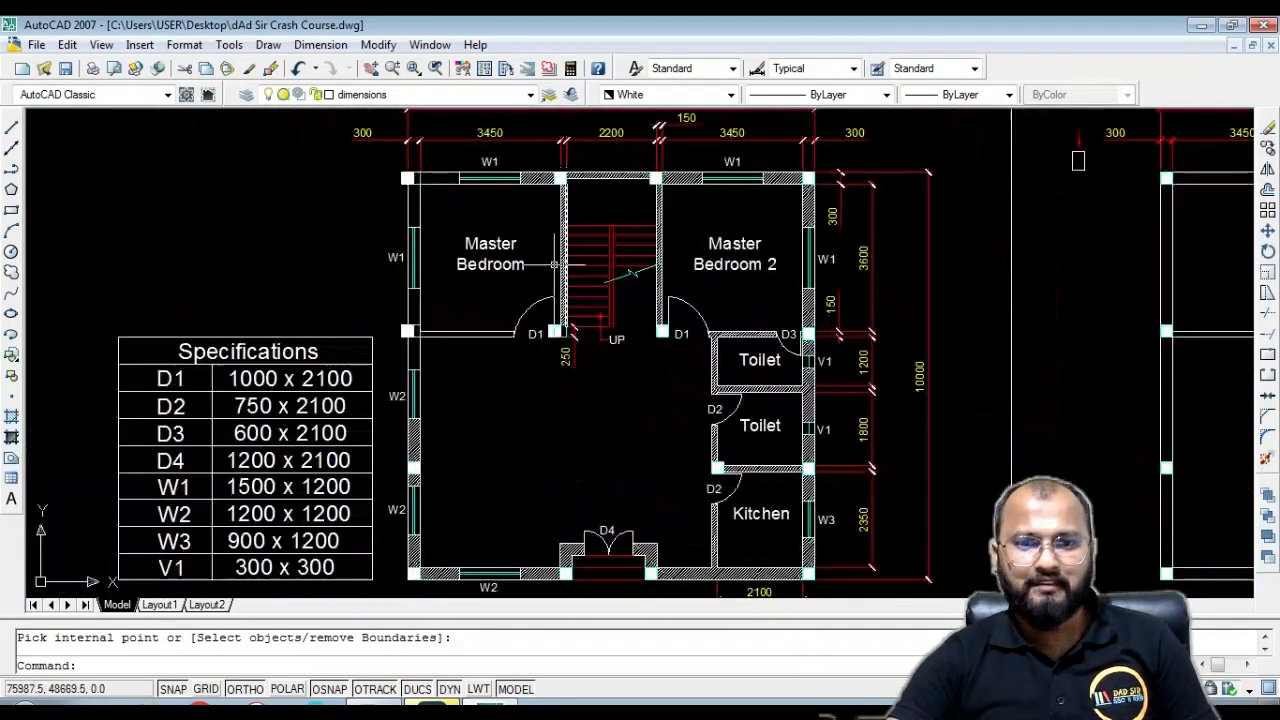
scroll(585, 268, up, 3)
scroll(575, 178, up, 4)
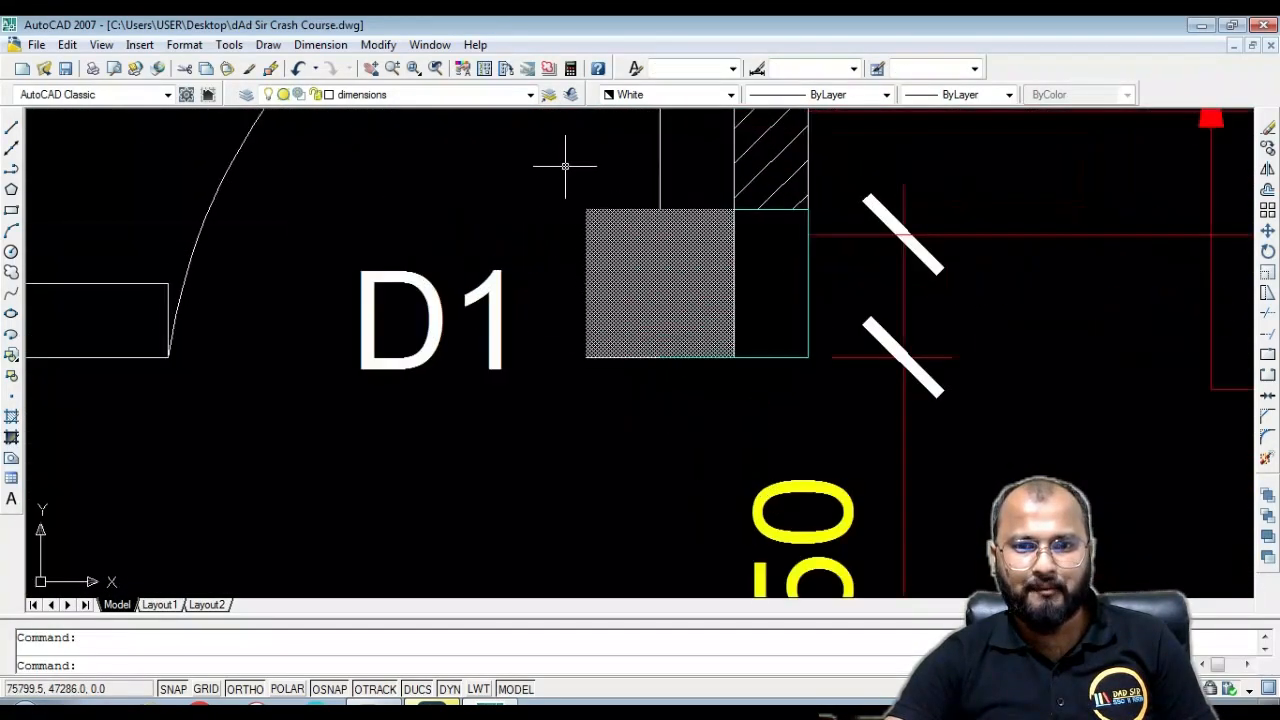
key(Escape)
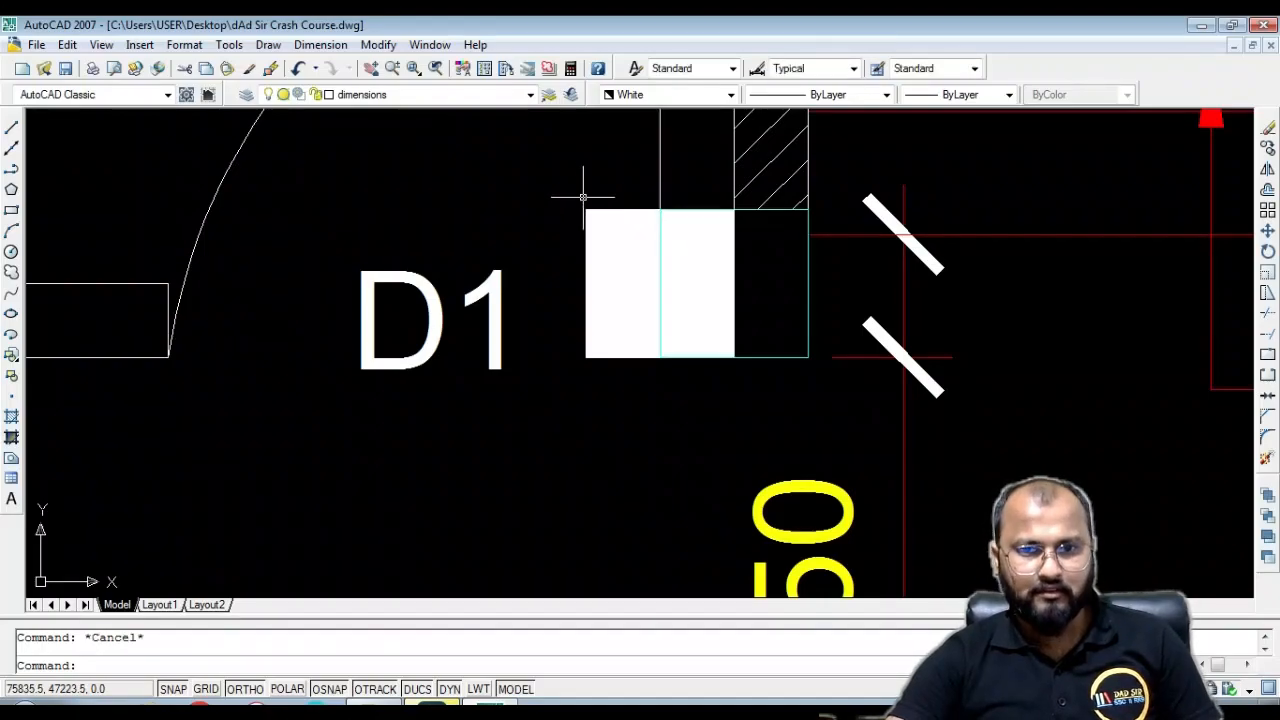
click(566, 189)
click(733, 375)
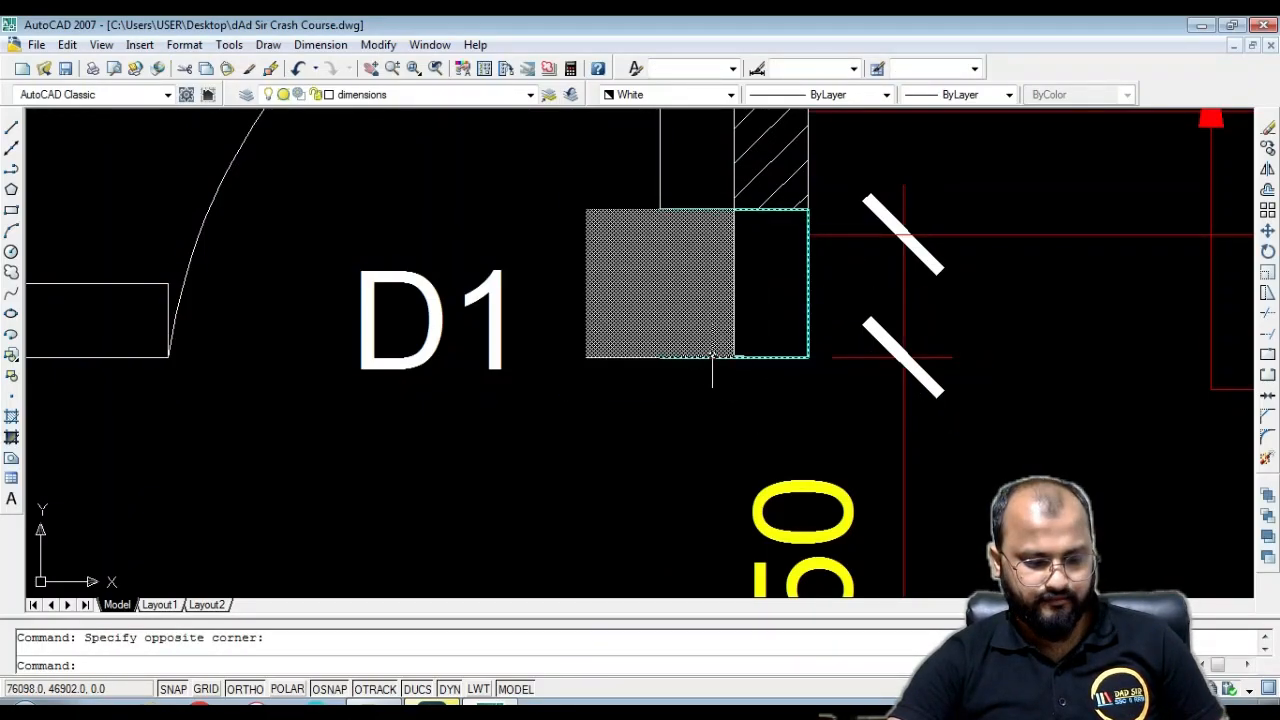
text(m)
key(Return)
click(734, 357)
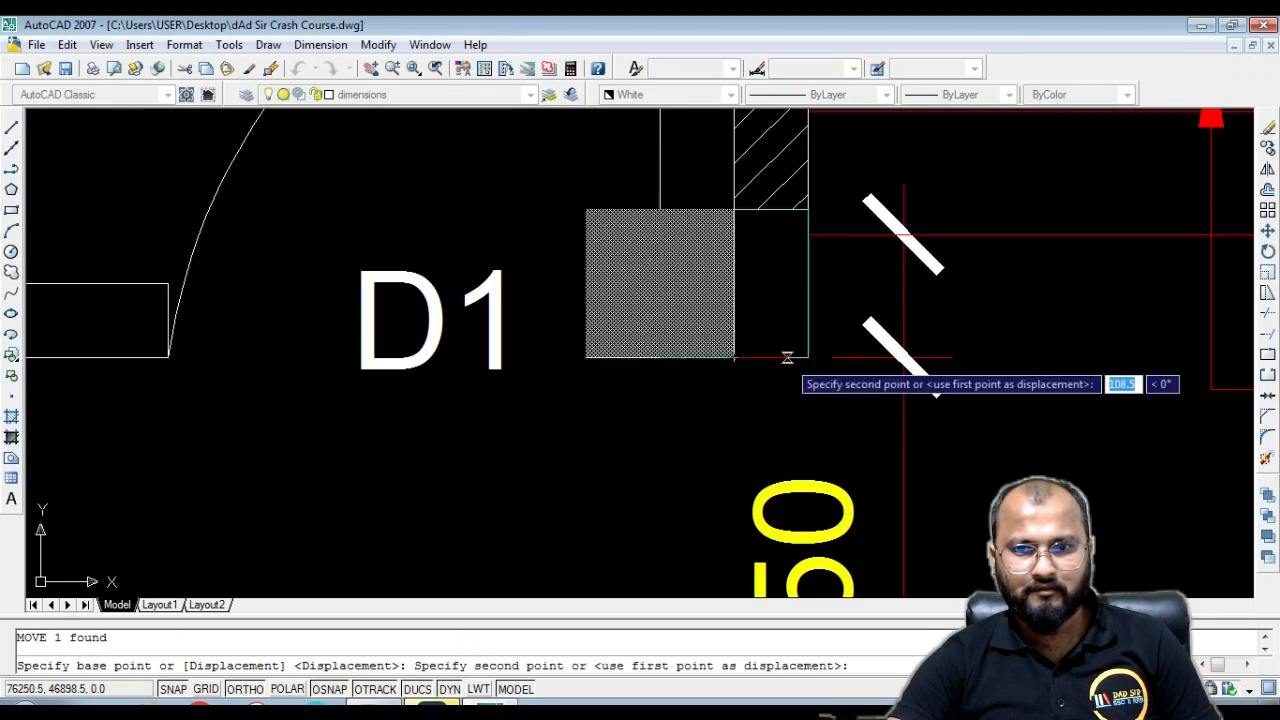
click(806, 357)
scroll(680, 350, down, 4)
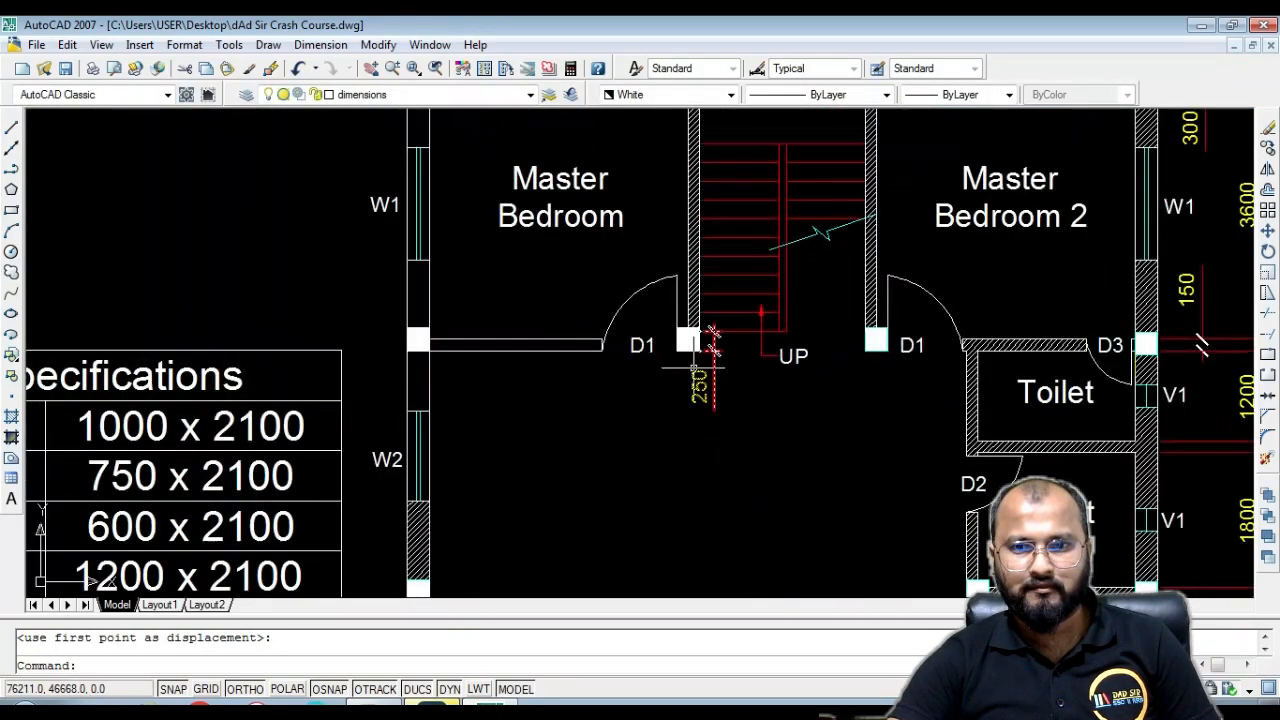
scroll(622, 396, down, 2)
scroll(457, 366, up, 5)
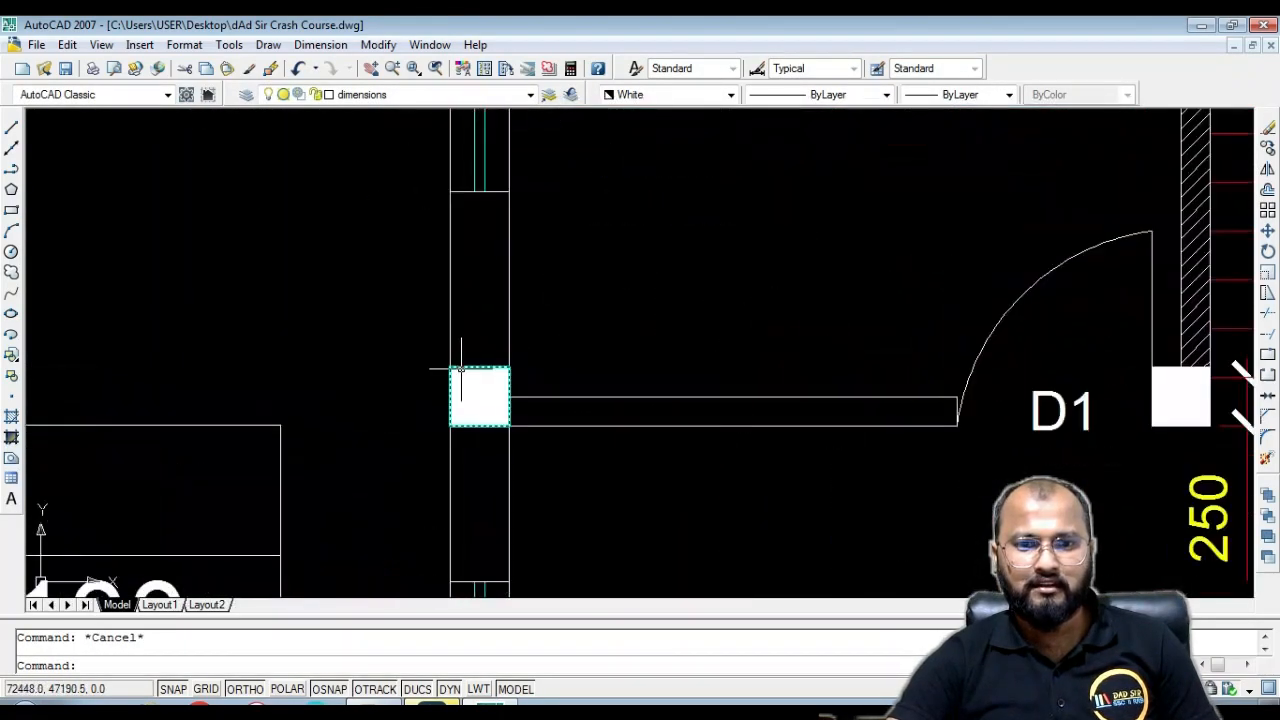
Delete the solid fill shared by the columns around the Master Bedroom
scroll(463, 366, down, 5)
scroll(577, 323, up, 3)
scroll(609, 349, down, 5)
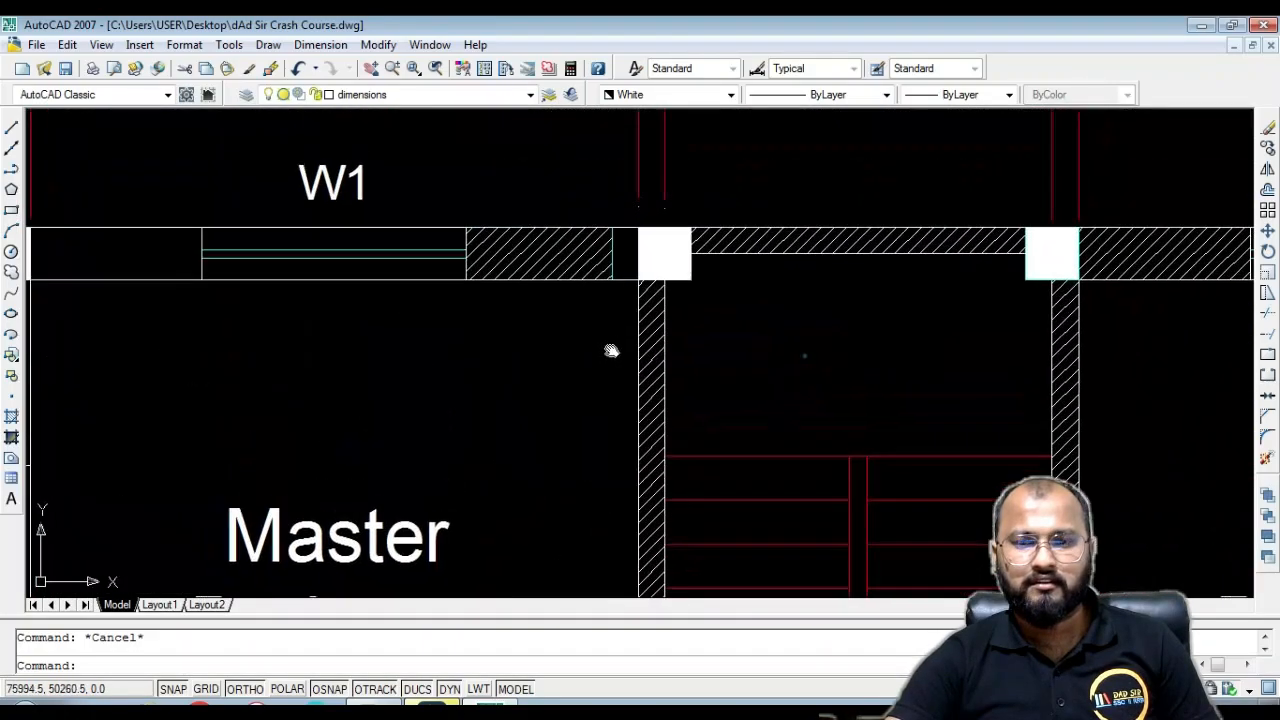
scroll(661, 430, up, 3)
middle_drag(634, 386, 601, 464)
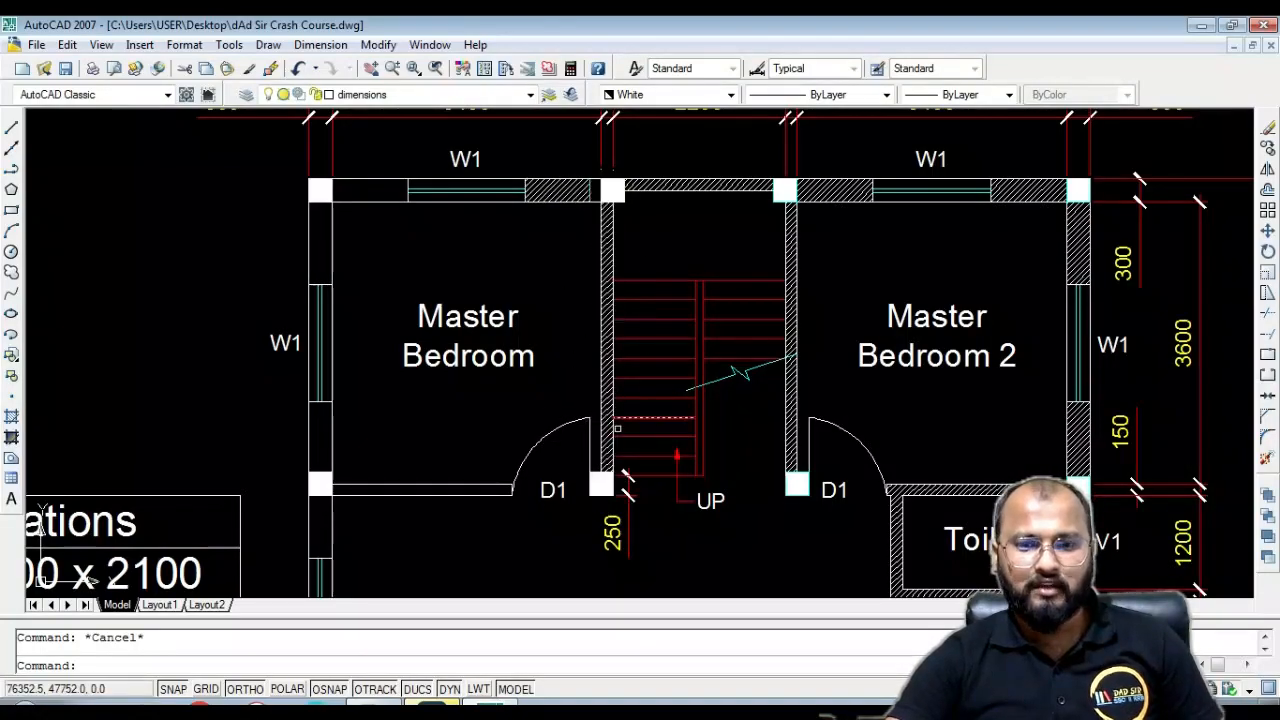
scroll(614, 196, up, 5)
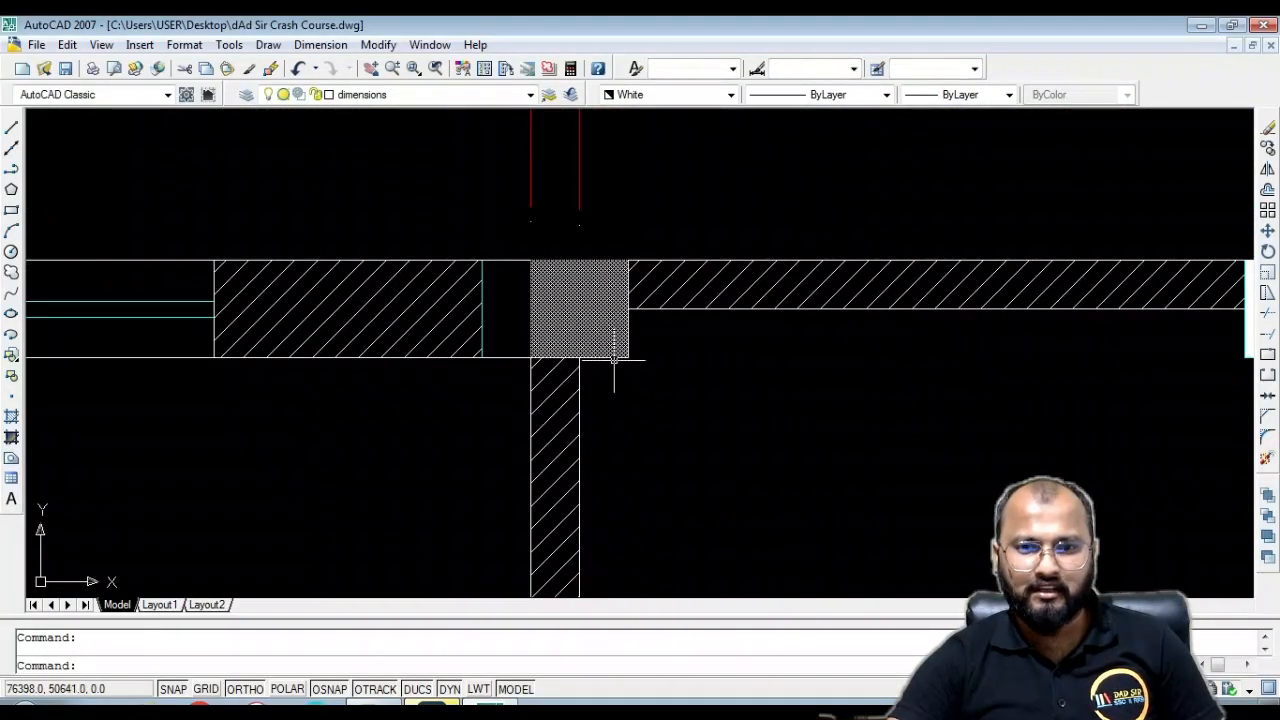
key(Delete)
scroll(618, 300, down, 5)
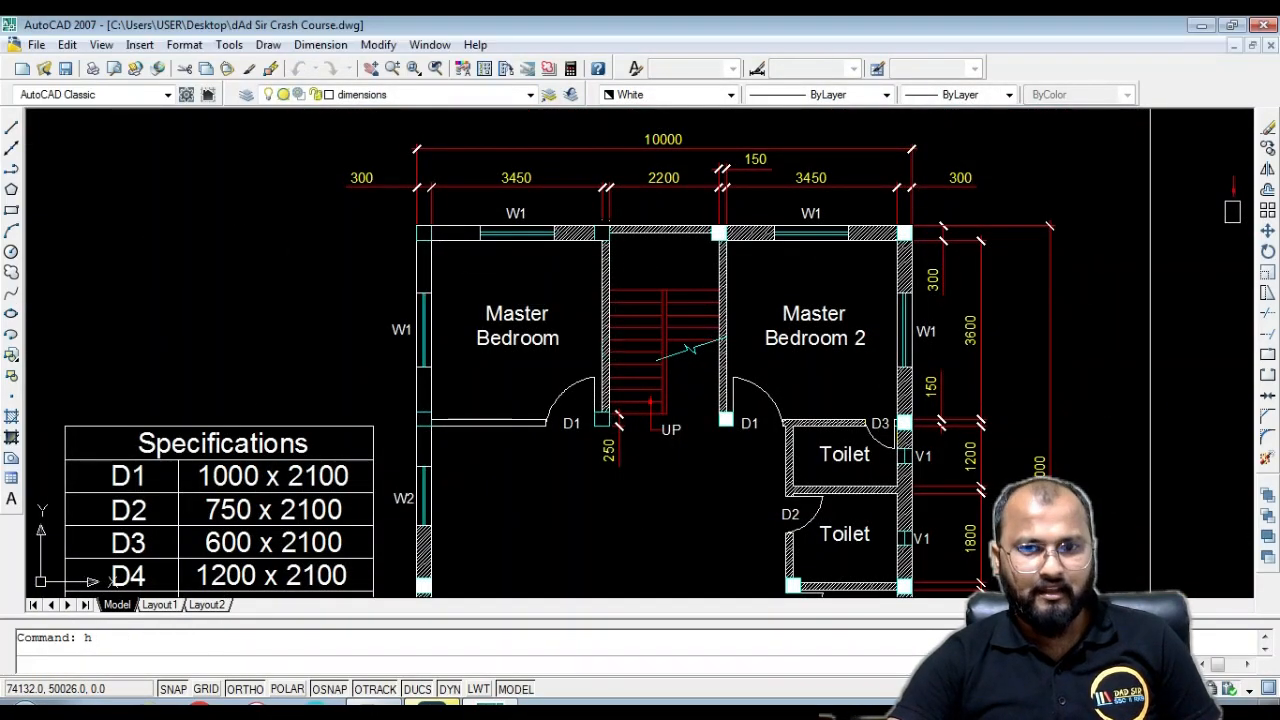
Hatch the unfilled wall segments around the Master Bedroom with the ANSI31 pattern at scale 400
text(h)
key(Return)
click(724, 146)
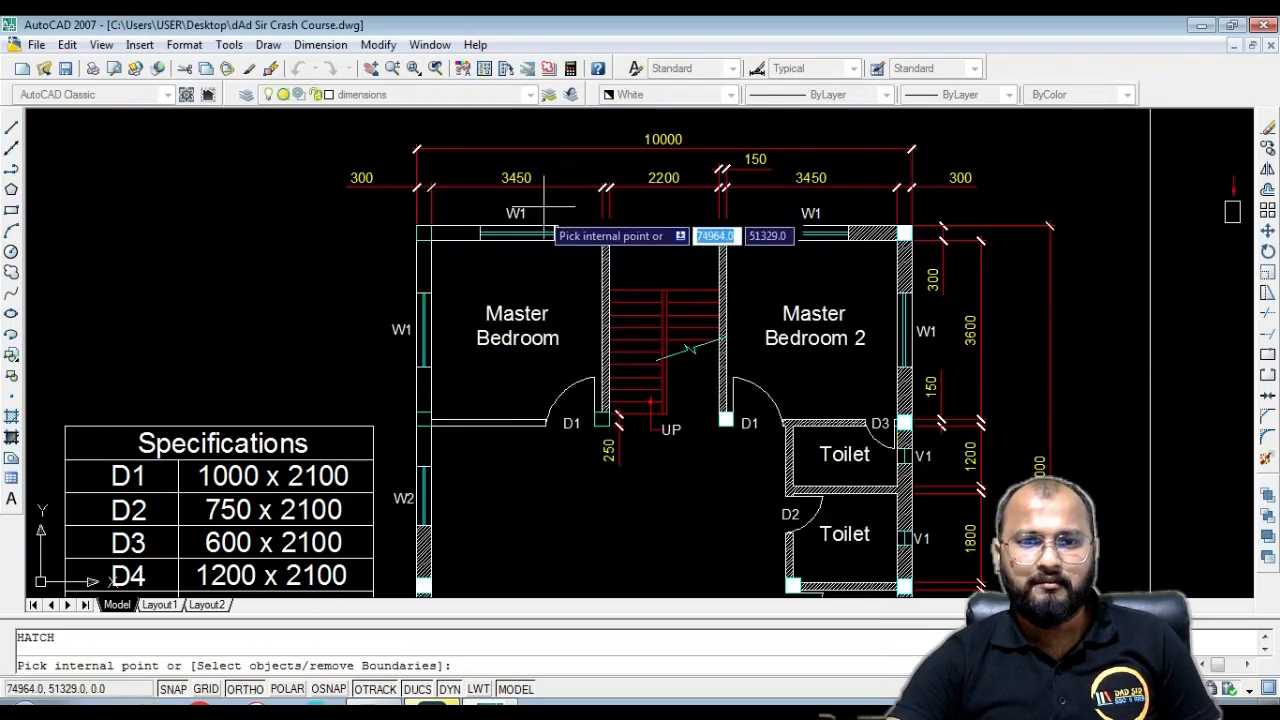
scroll(471, 211, up, 2)
scroll(405, 250, down, 2)
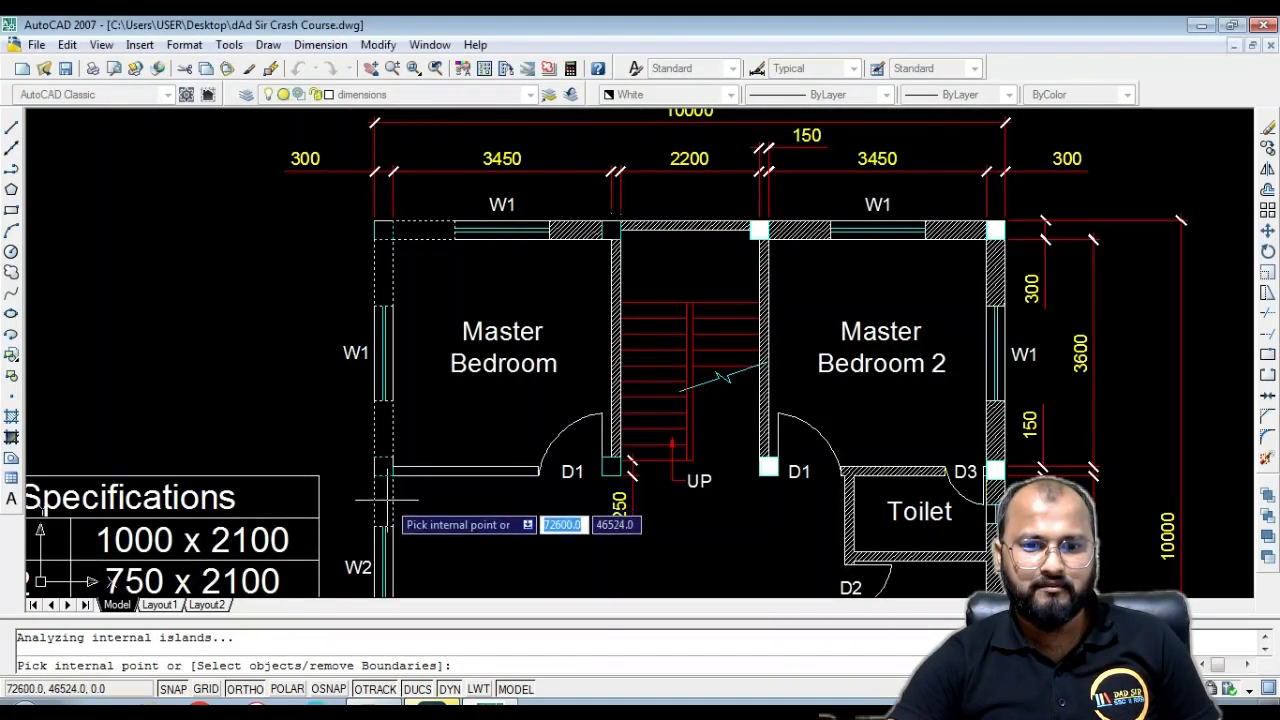
scroll(416, 470, up, 2)
key(Return)
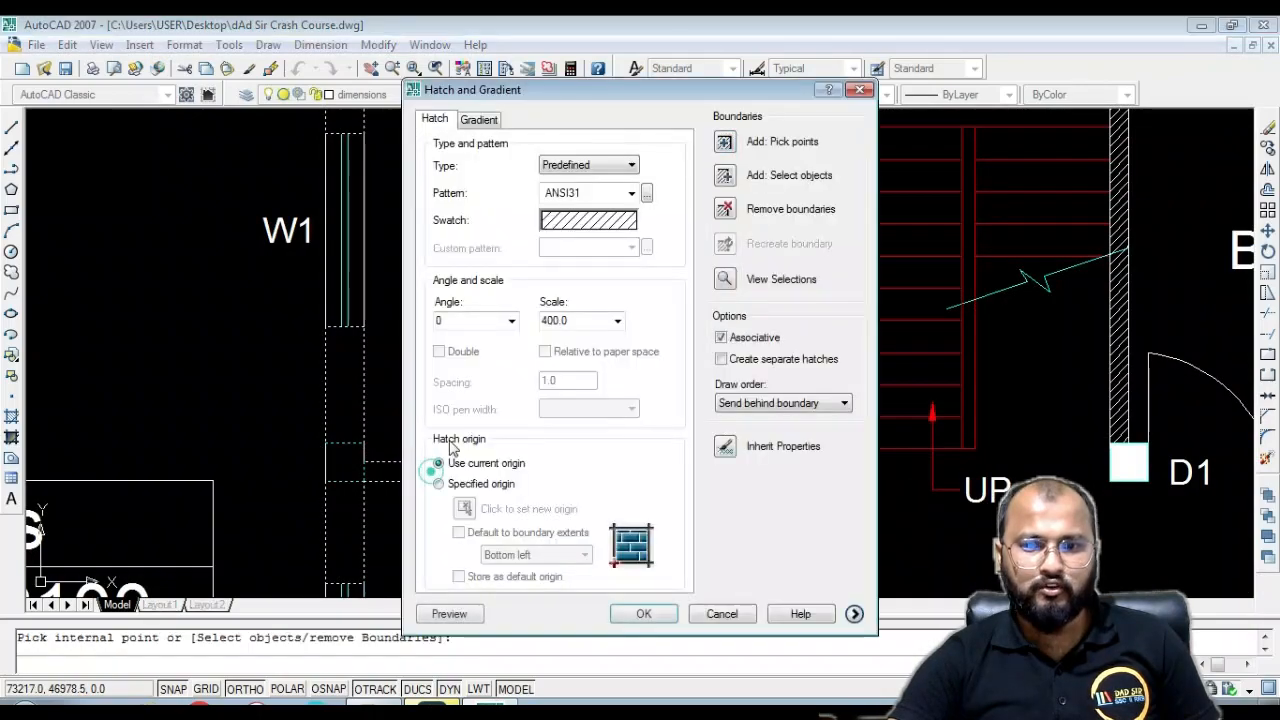
key(Return)
scroll(521, 314, down, 4)
scroll(576, 222, up, 2)
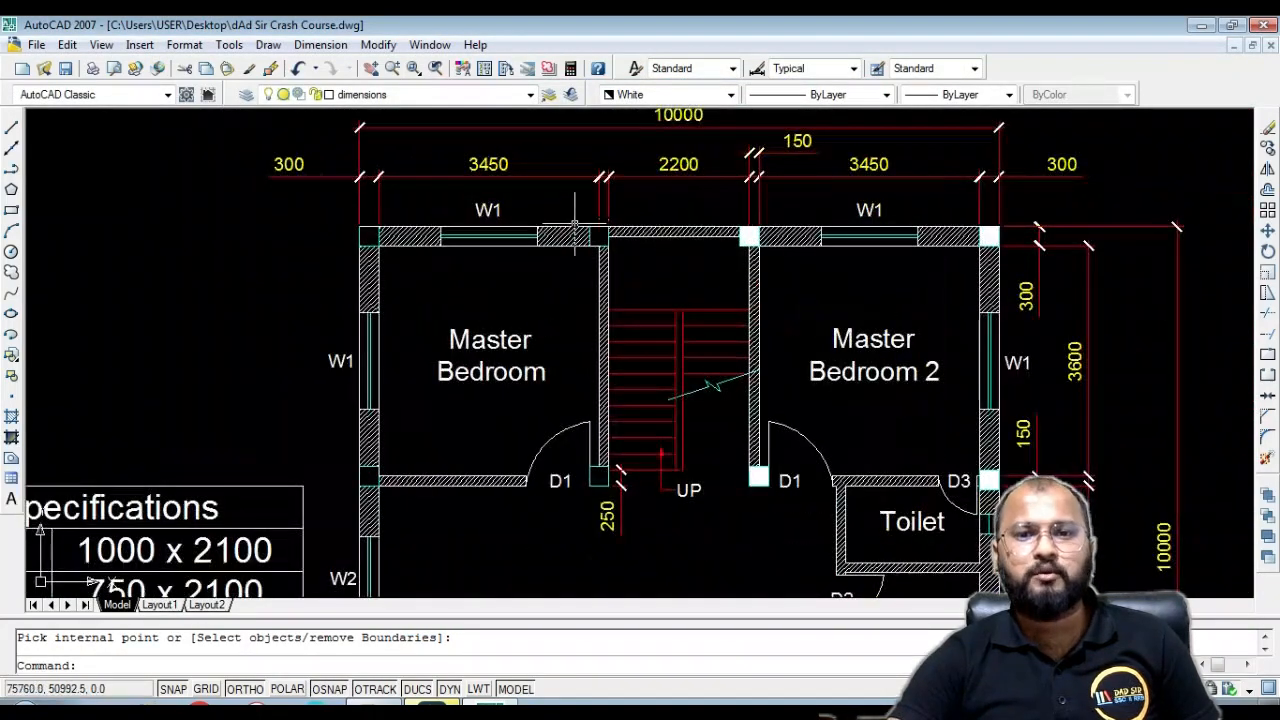
Fill the four empty column outlines around the Master Bedroom with the SOLID hatch pattern
text(h)
key(Return)
click(623, 220)
click(588, 195)
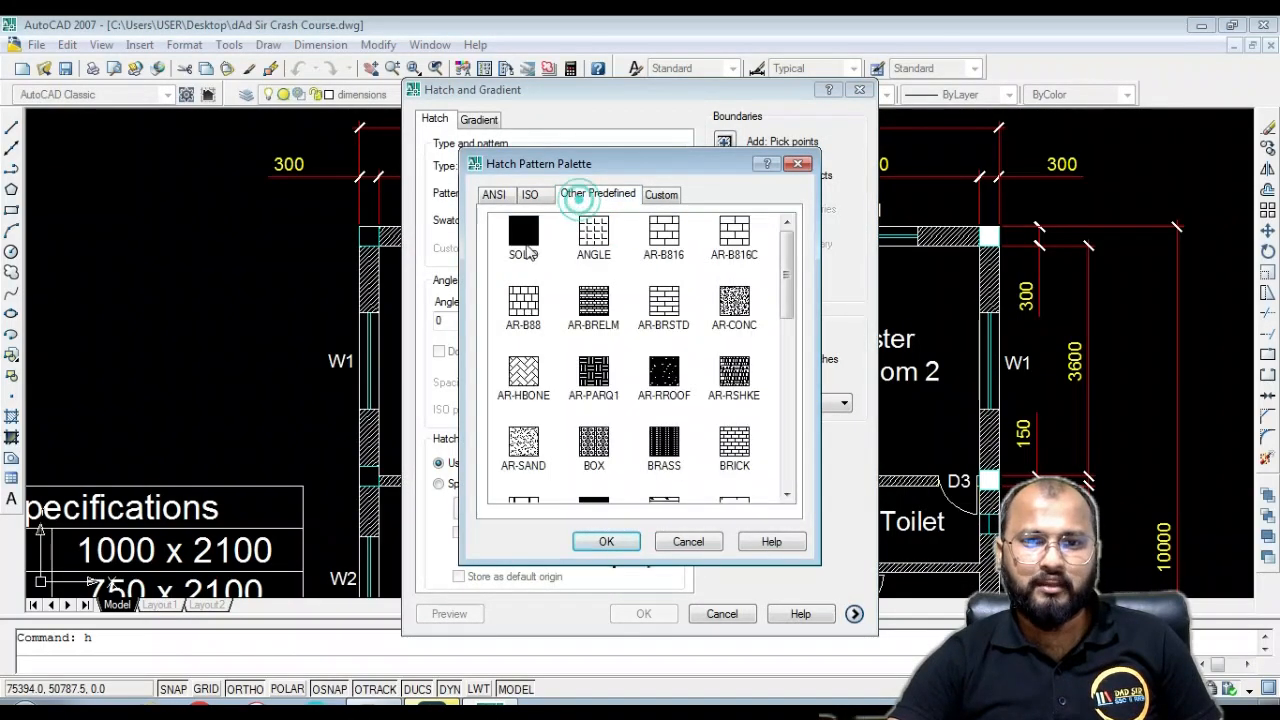
click(608, 542)
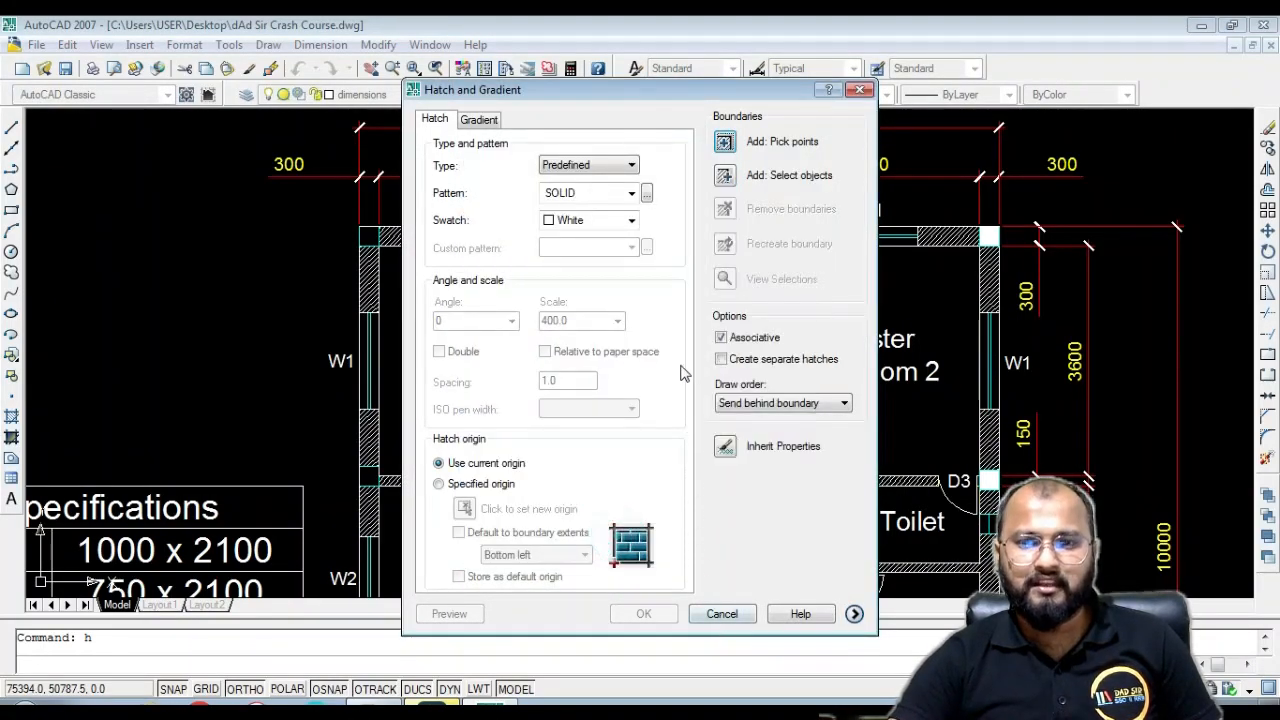
click(724, 141)
scroll(610, 220, up, 6)
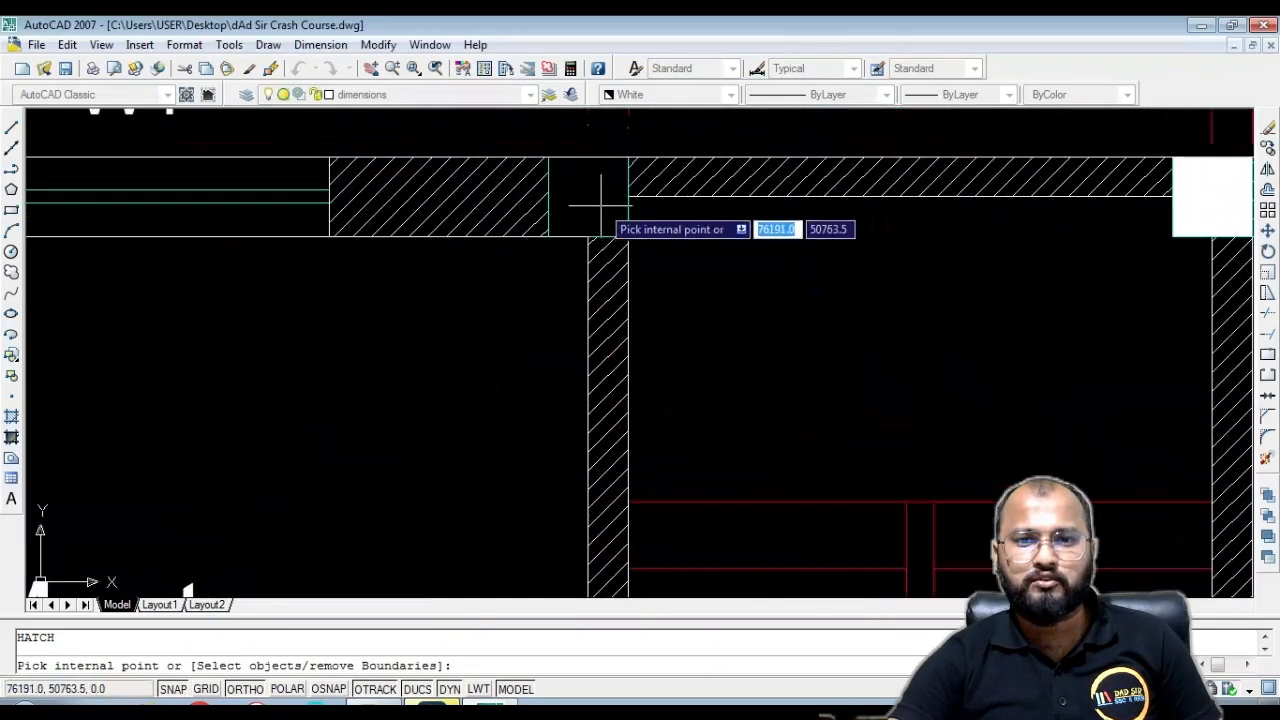
scroll(640, 175, down, 6)
scroll(560, 350, up, 4)
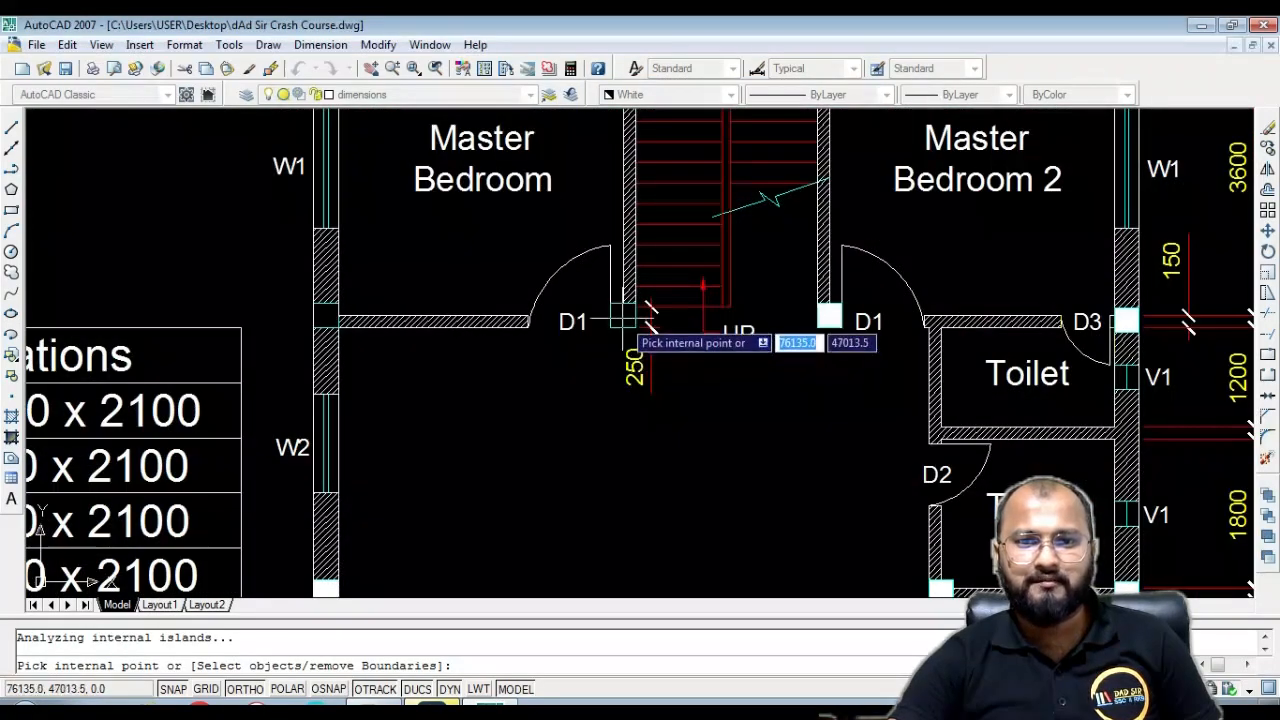
scroll(415, 314, down, 6)
scroll(433, 287, up, 4)
scroll(348, 282, up, 5)
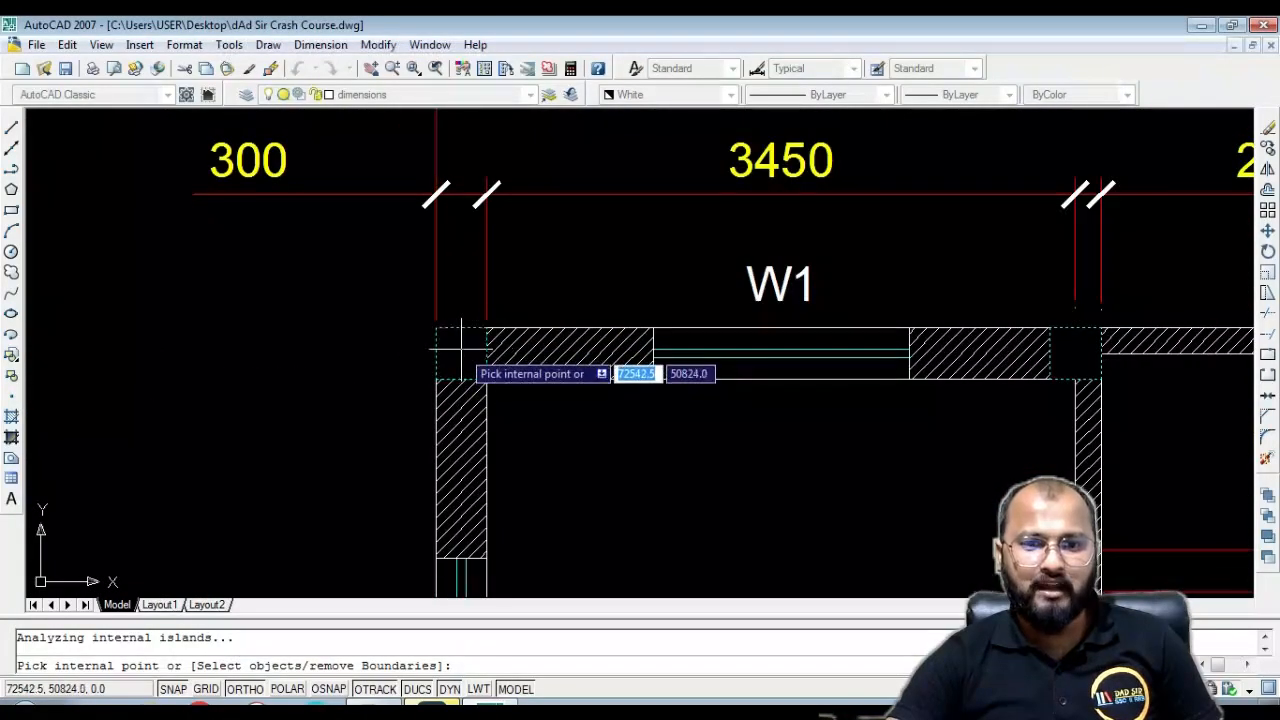
key(Return)
key(Return)
scroll(595, 263, down, 3)
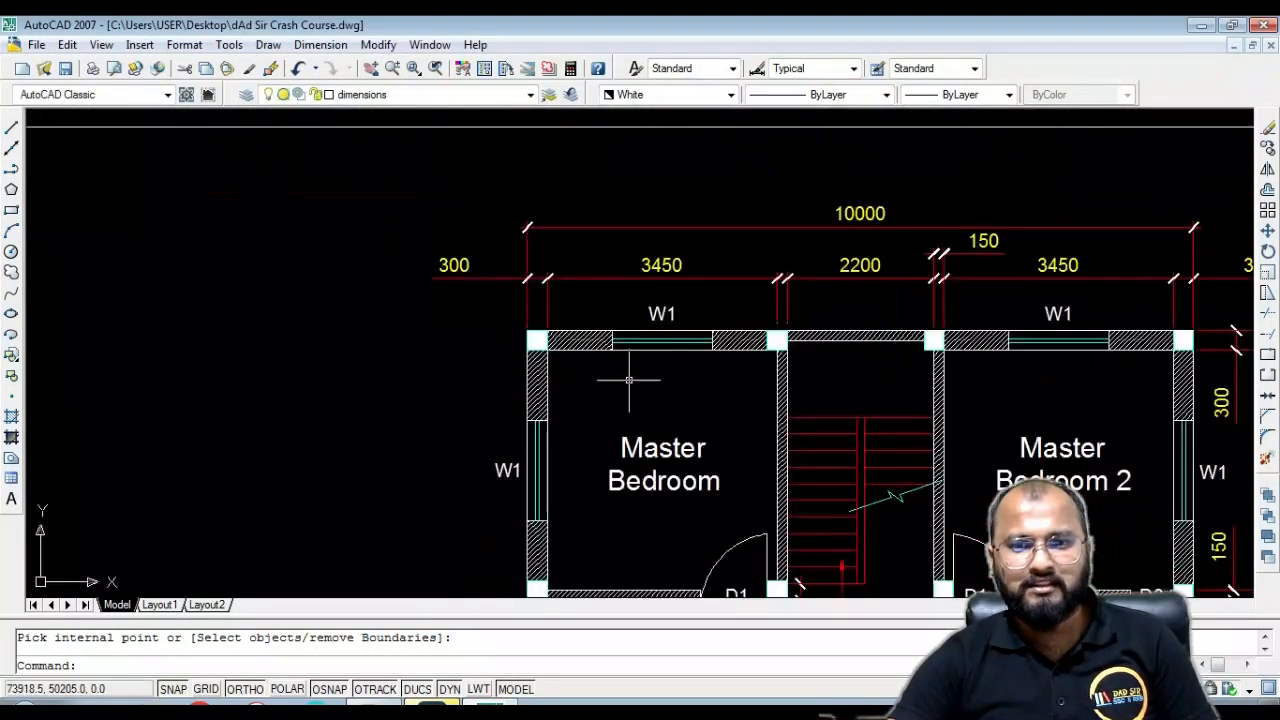
Compare the column and wall positions of the finished floor plan with those of the plan copy beside it
middle_drag(595, 263, 586, 249)
scroll(634, 318, up, 3)
scroll(680, 194, down, 6)
scroll(590, 205, up, 5)
scroll(590, 205, down, 4)
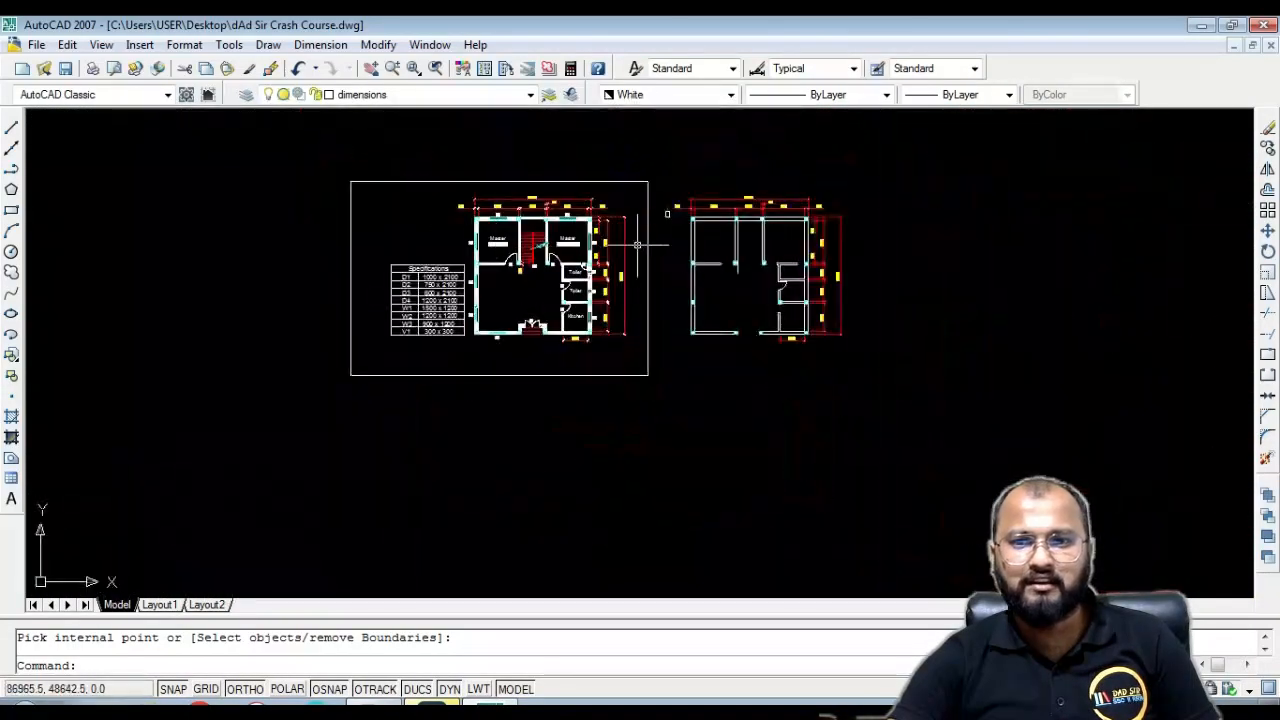
scroll(770, 232, up, 2)
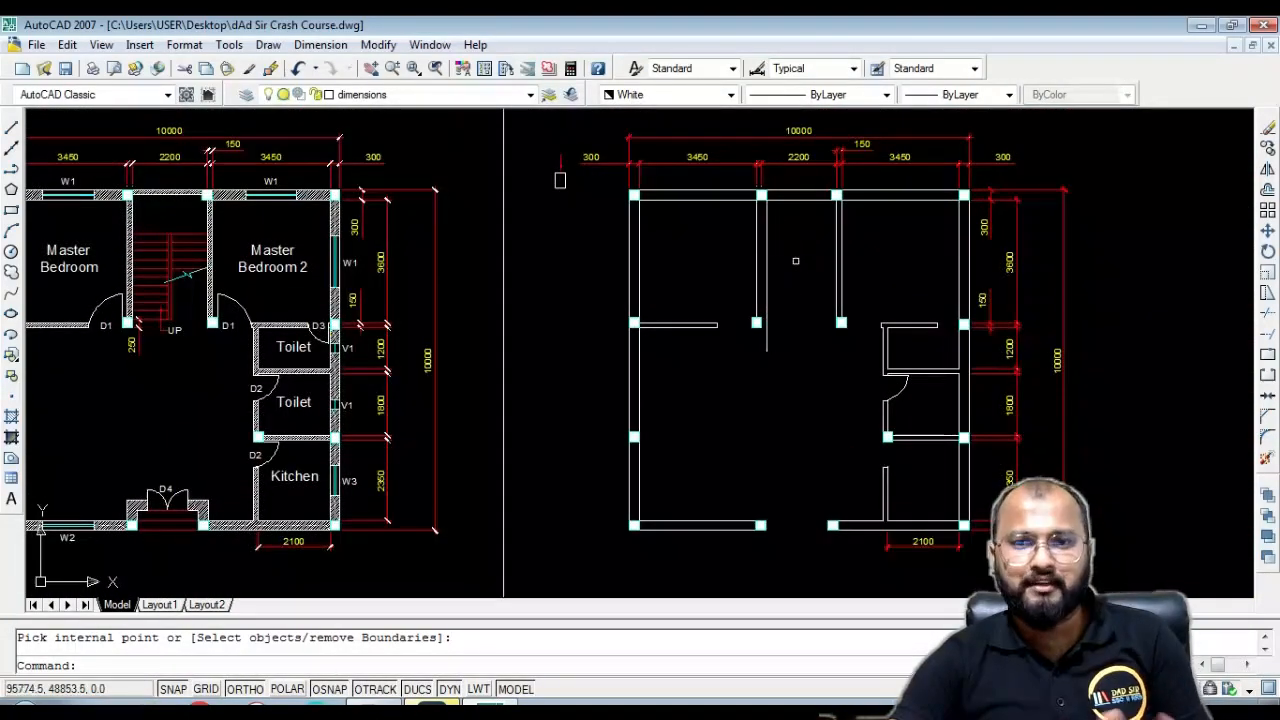
scroll(563, 200, down, 3)
scroll(380, 189, up, 7)
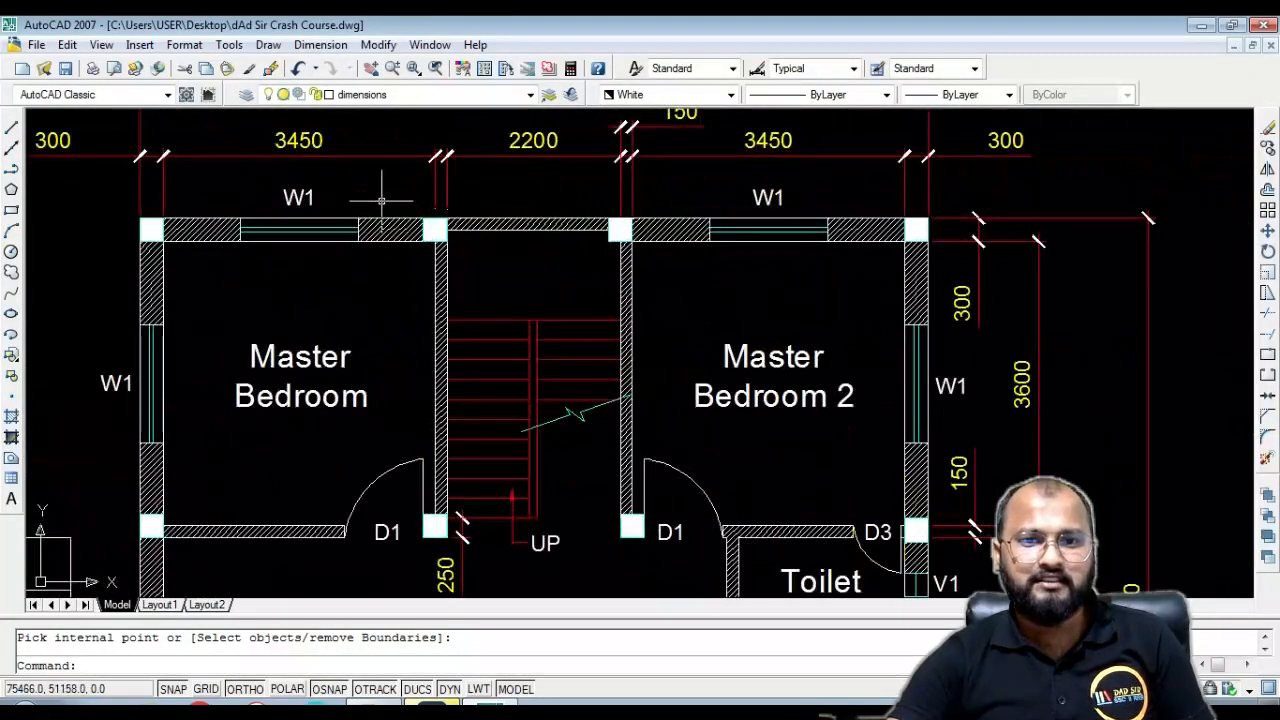
scroll(490, 232, down, 7)
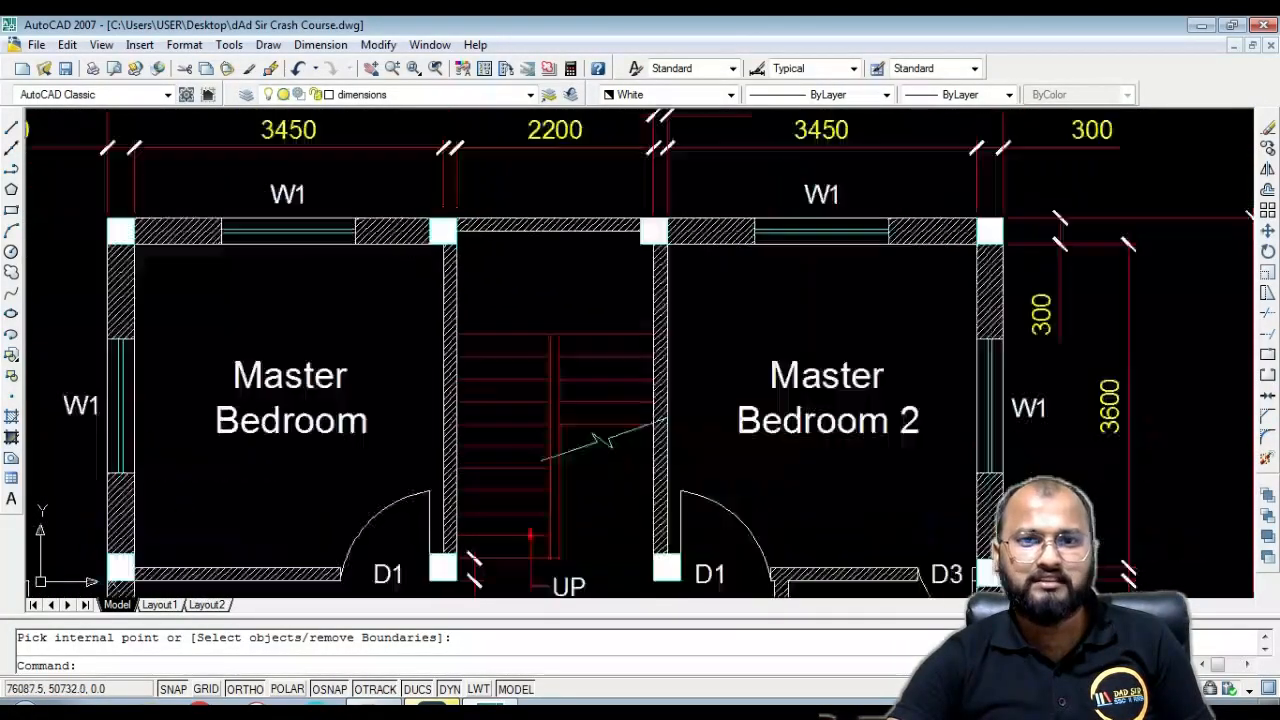
scroll(1116, 242, up, 2)
scroll(1116, 242, up, 10)
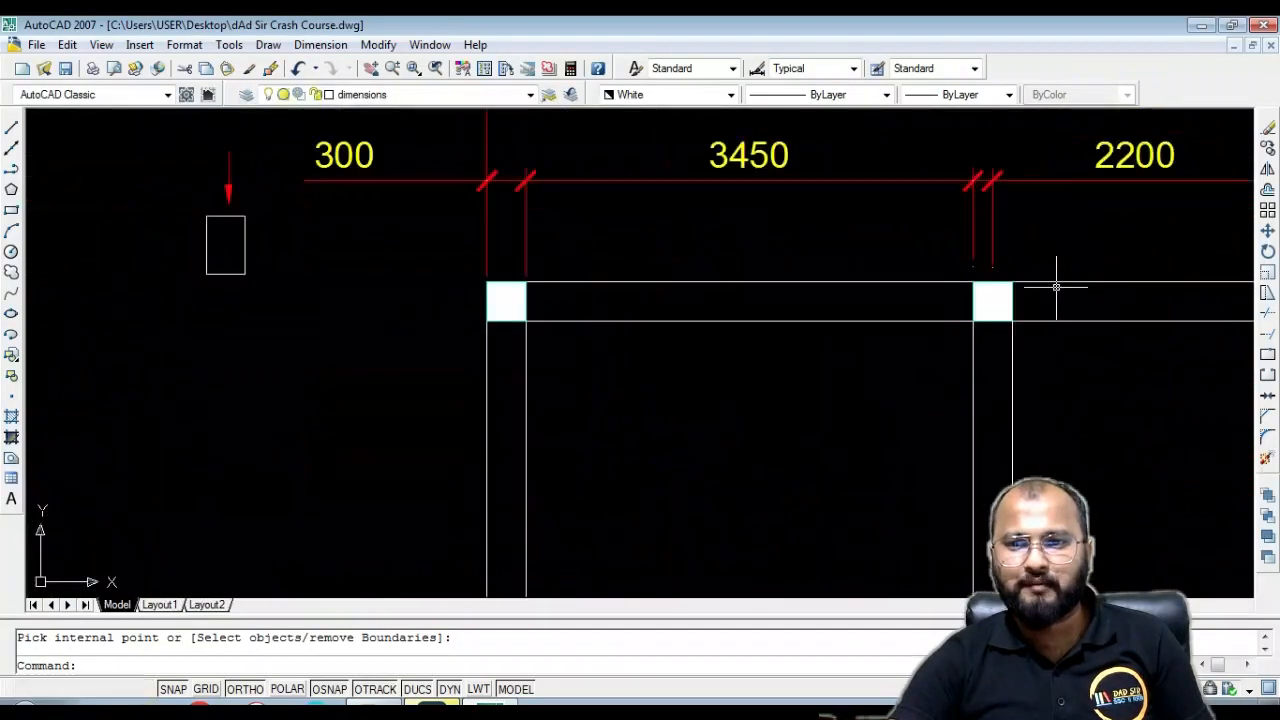
In the plan copy, move the column above the stairwell's left partition and the loose wall line 150 to the left
scroll(1006, 274, down, 6)
scroll(852, 239, up, 3)
click(852, 236)
click(755, 222)
scroll(786, 220, down, 4)
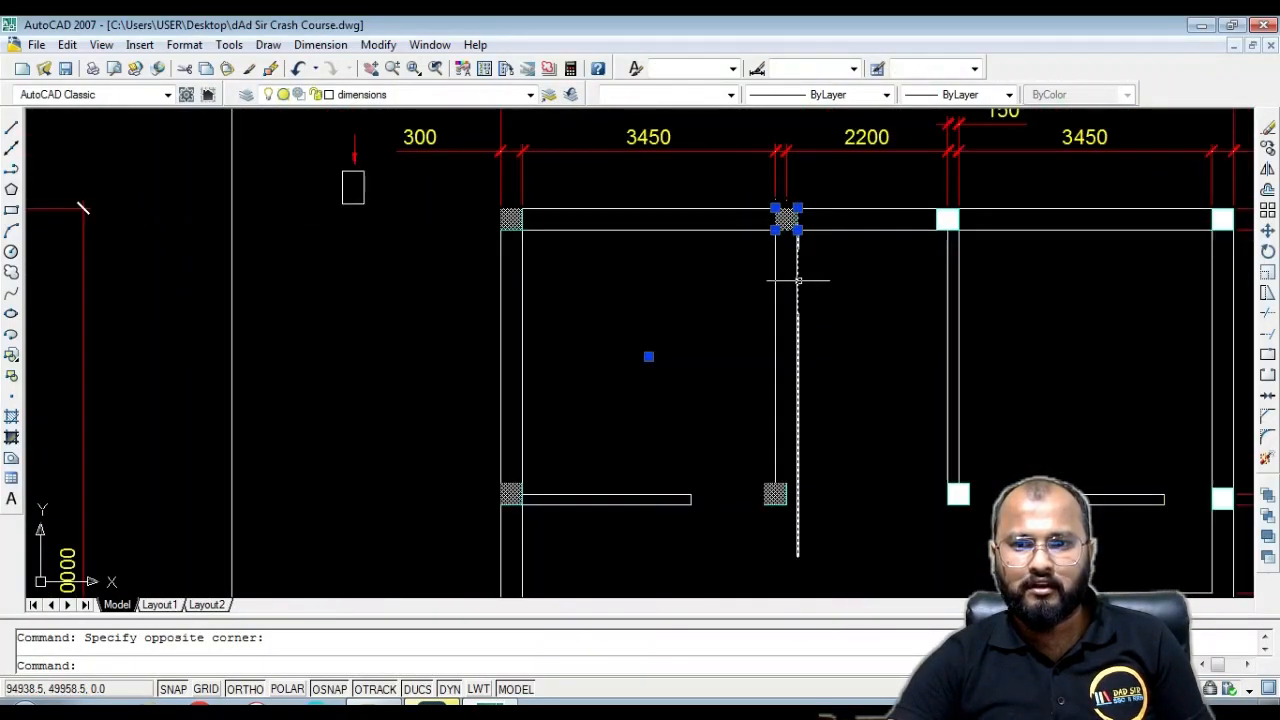
text(m)
key(Return)
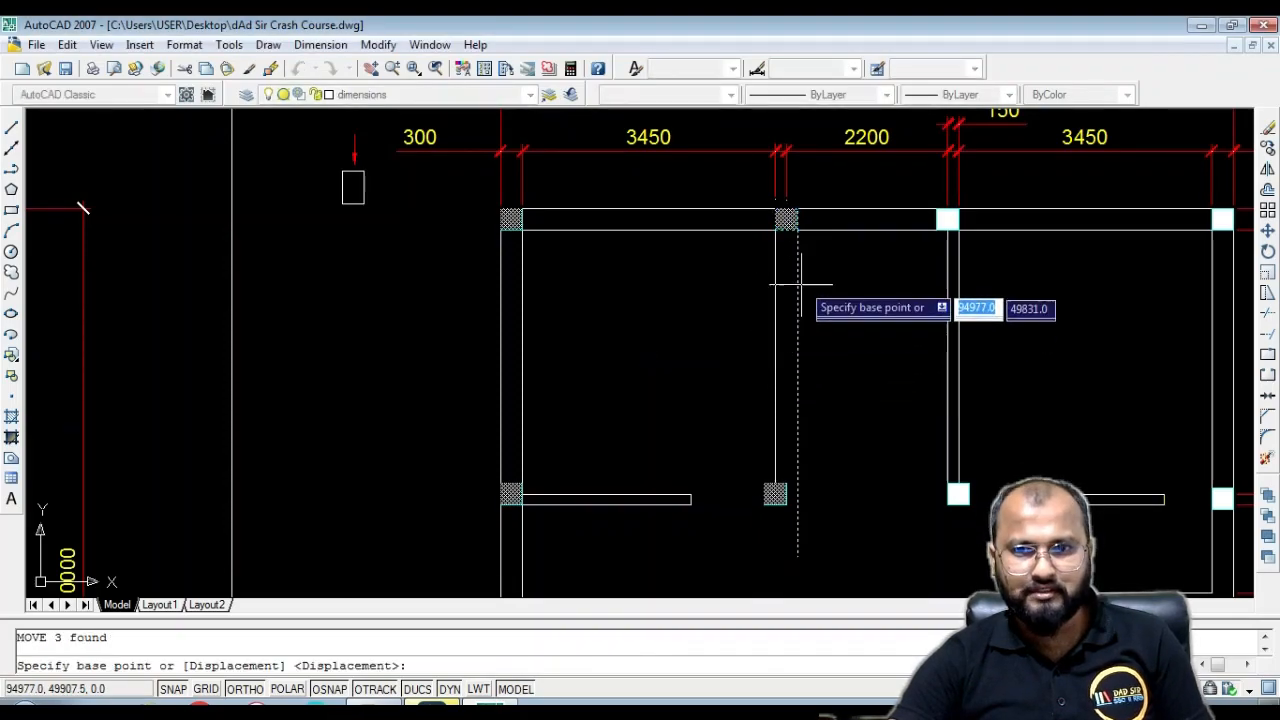
scroll(771, 494, up, 1)
scroll(794, 400, down, 2)
scroll(777, 257, up, 4)
scroll(843, 366, down, 5)
scroll(727, 200, up, 5)
middle_drag(727, 200, 737, 349)
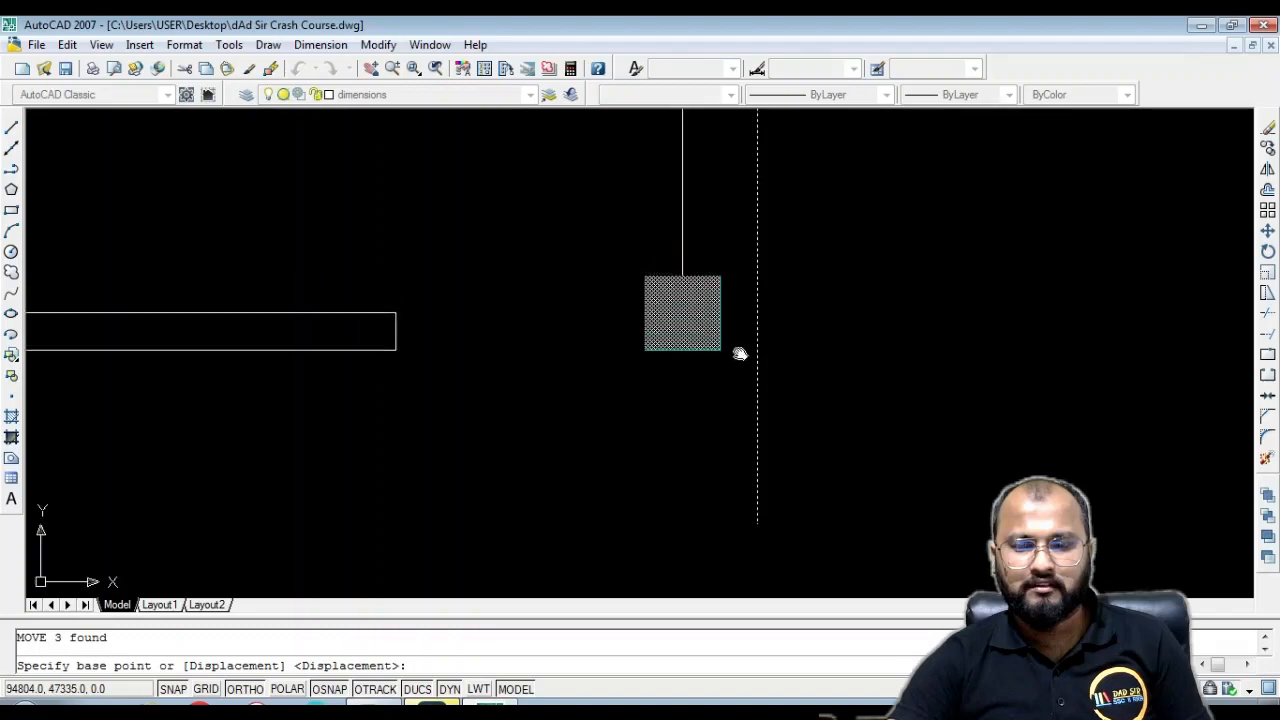
click(756, 296)
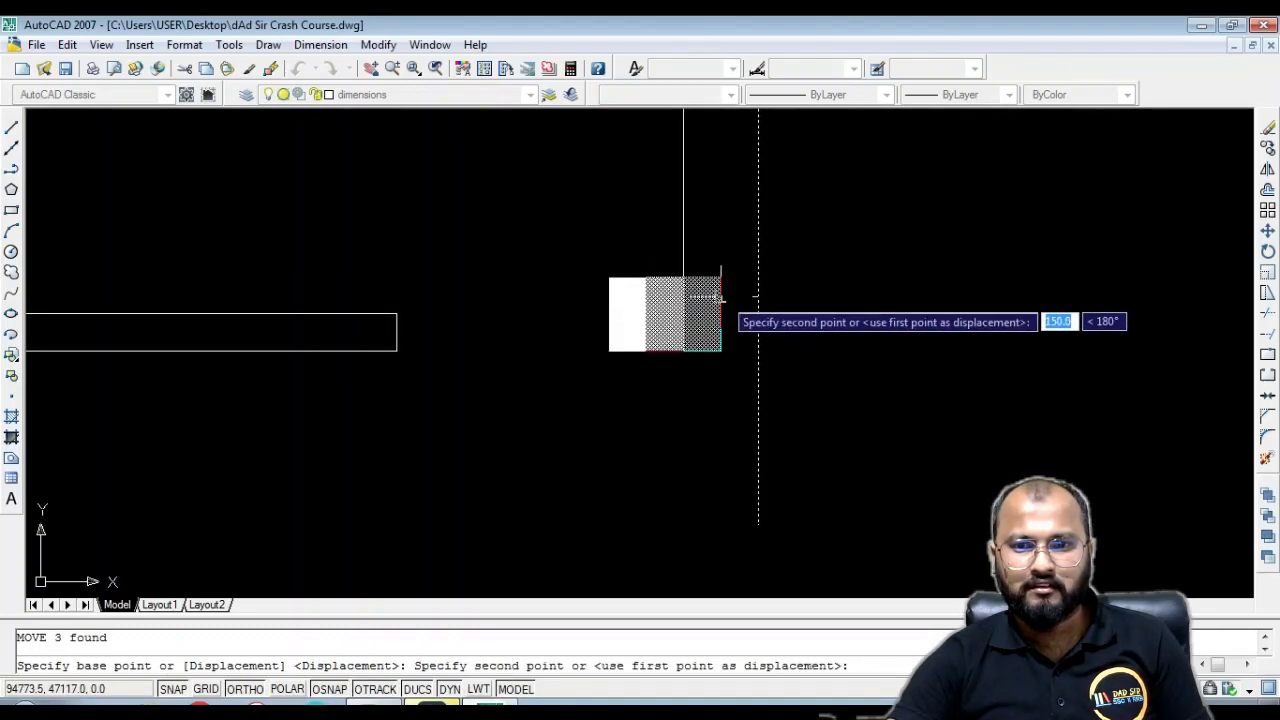
click(722, 288)
scroll(757, 333, down, 4)
scroll(756, 330, down, 3)
scroll(721, 325, up, 4)
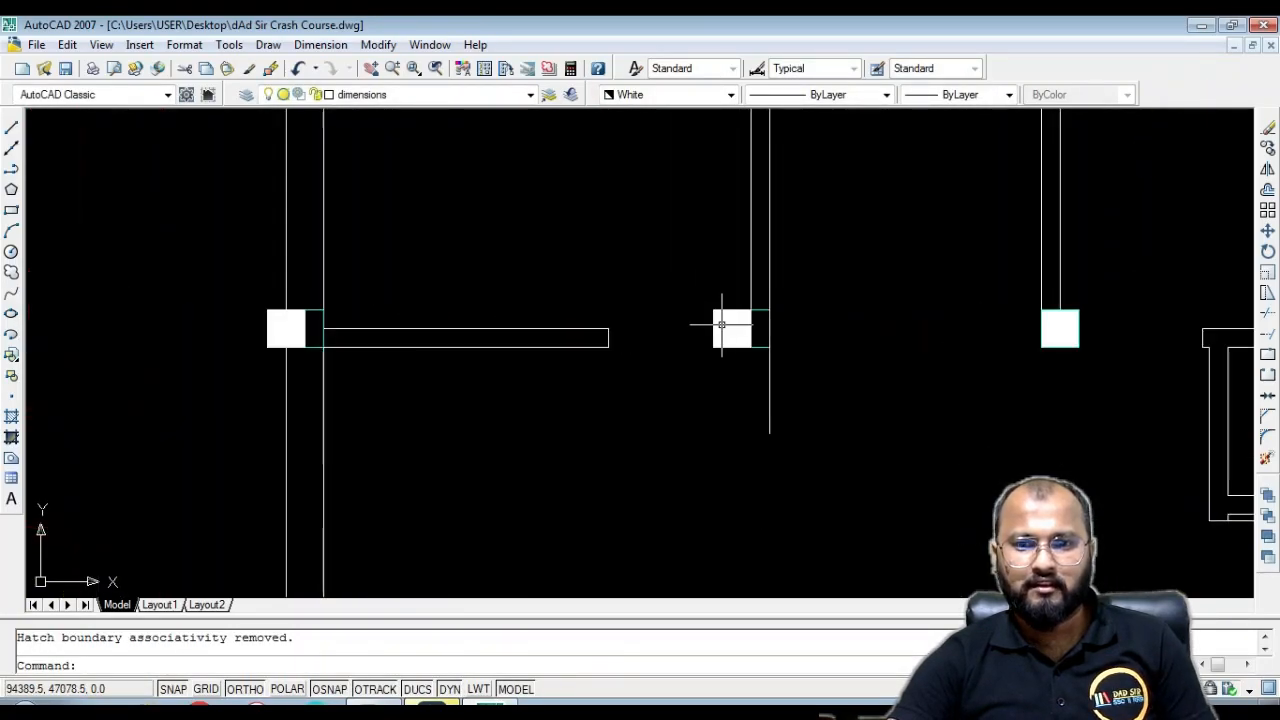
Delete the misplaced solid fill shared by the four columns around the plan copy's upper-left room
click(720, 320)
key(Delete)
scroll(740, 335, down, 5)
scroll(703, 262, up, 4)
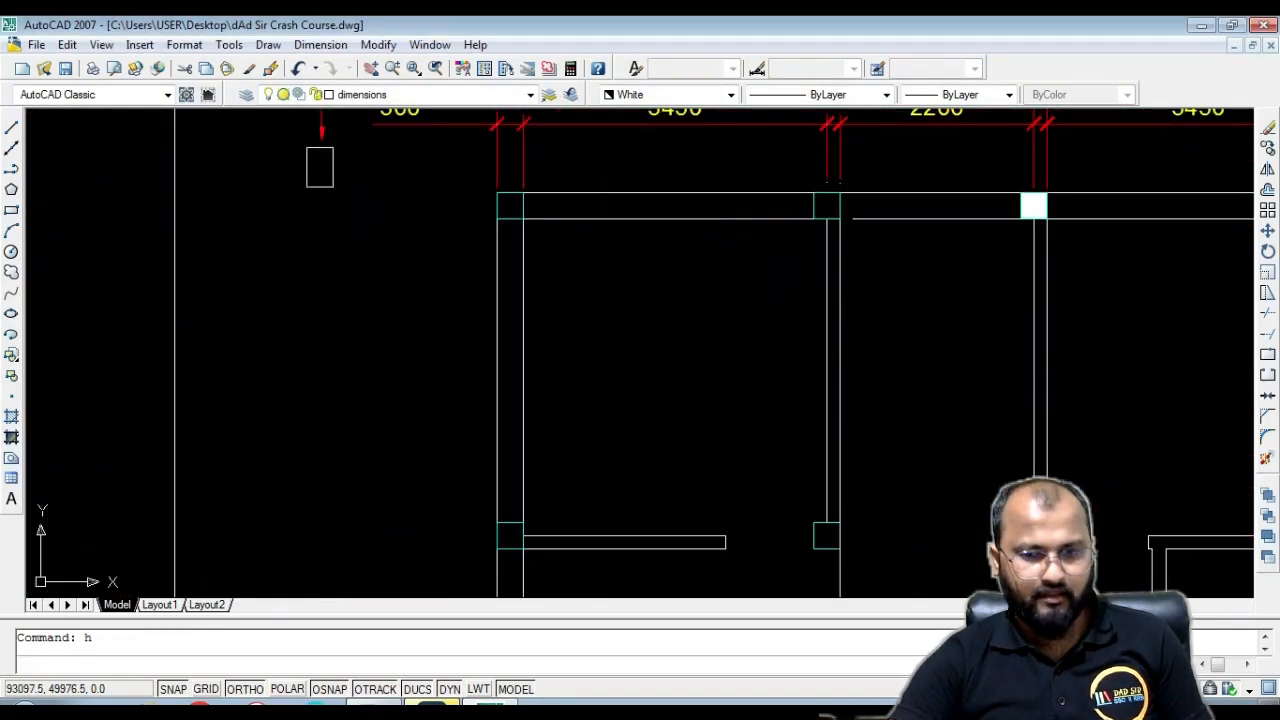
Refill the four column outlines around the plan copy's upper-left room with the SOLID hatch
key(Return)
click(722, 144)
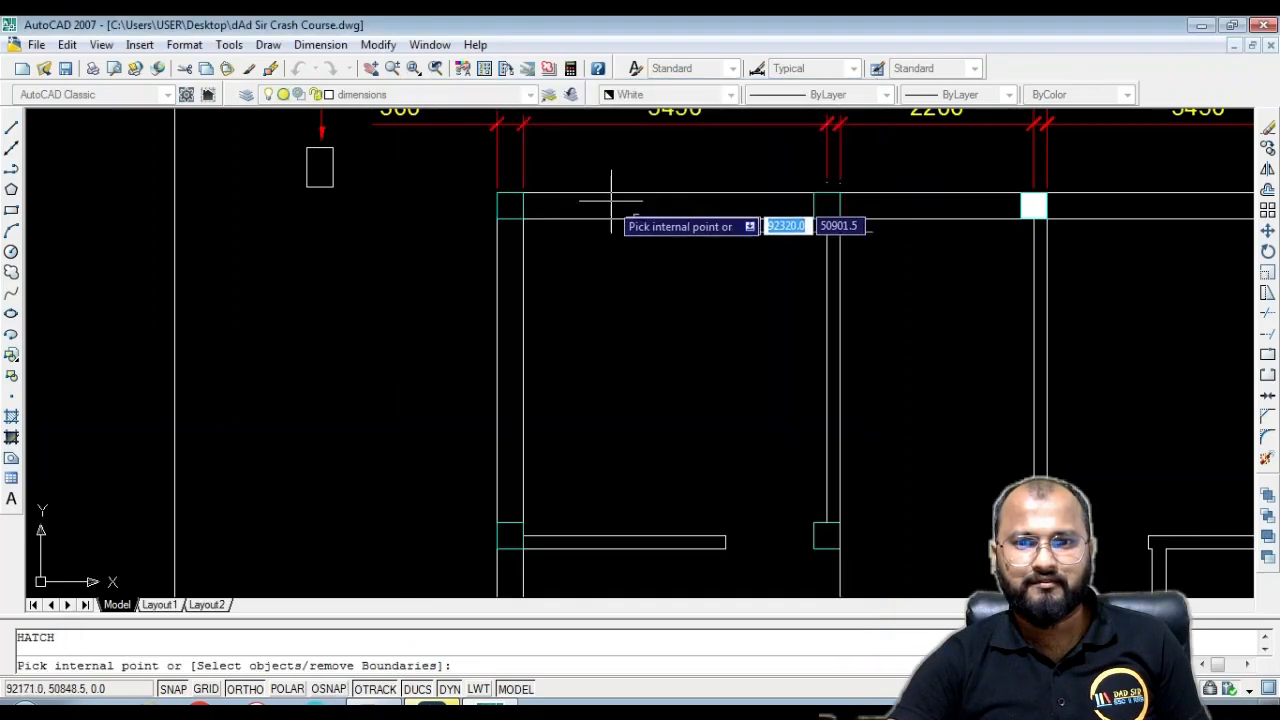
click(510, 205)
click(828, 206)
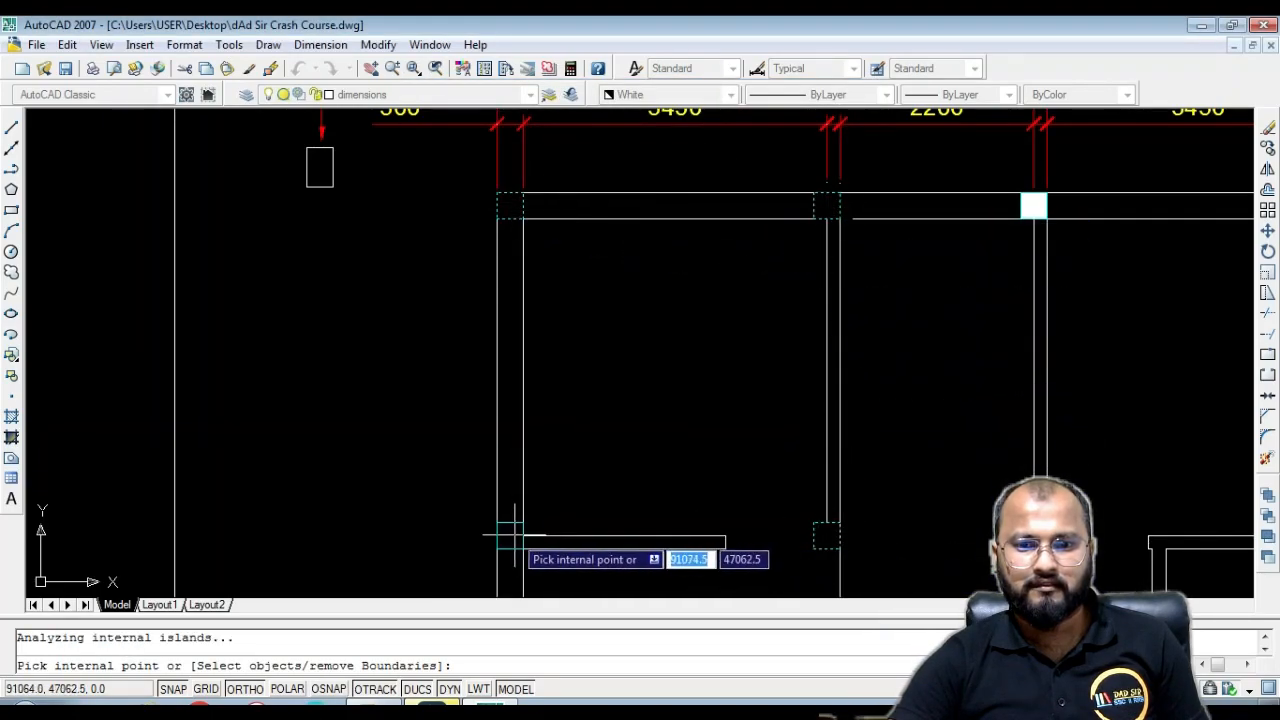
key(Return)
key(Escape)
scroll(843, 437, down, 2)
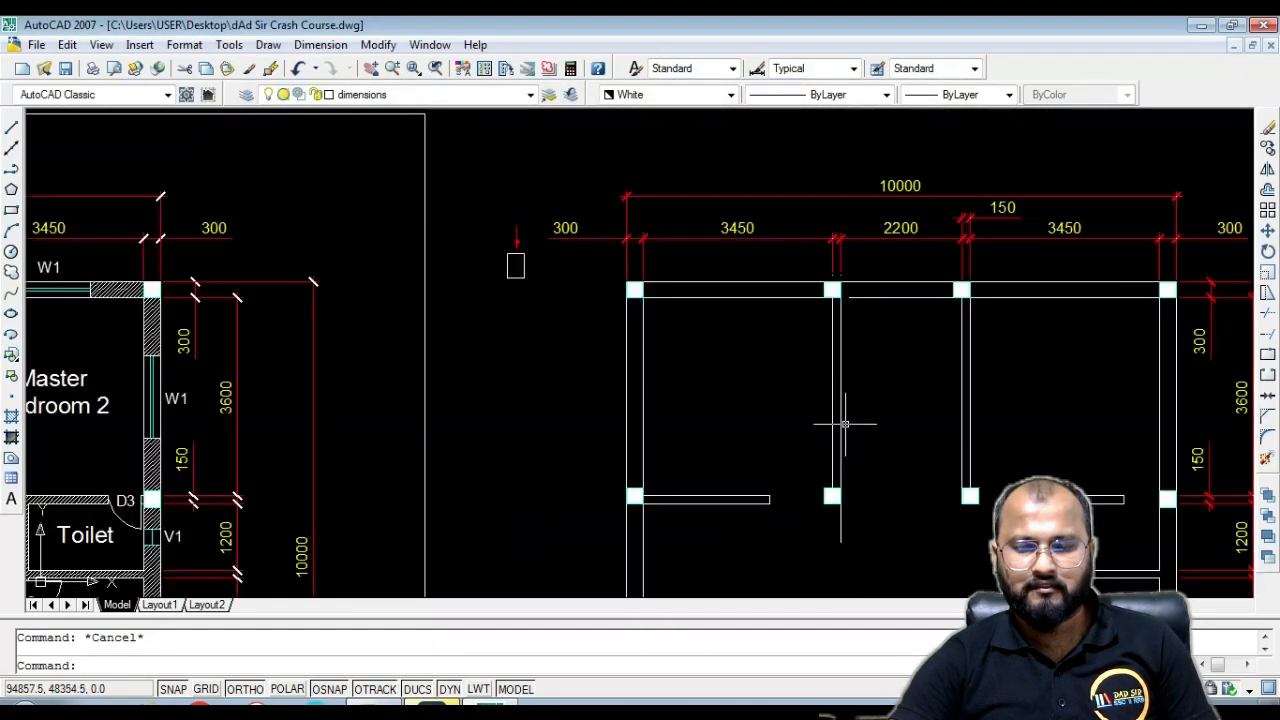
Trim the stairwell partition's right wall line where it runs past the lower column
scroll(842, 470, up, 1)
text(tr)
key(Return)
key(Return)
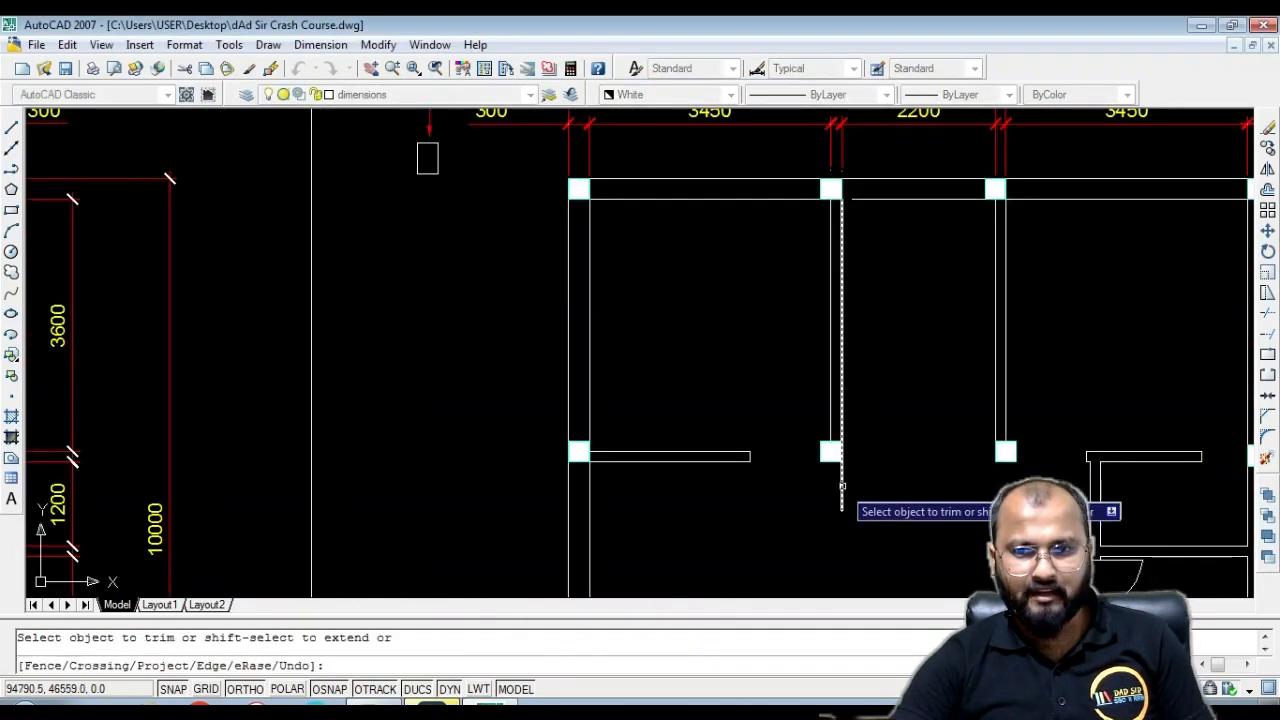
key(Escape)
Move the stairwell partition's left wall line left to align with the columns' left edge
click(832, 240)
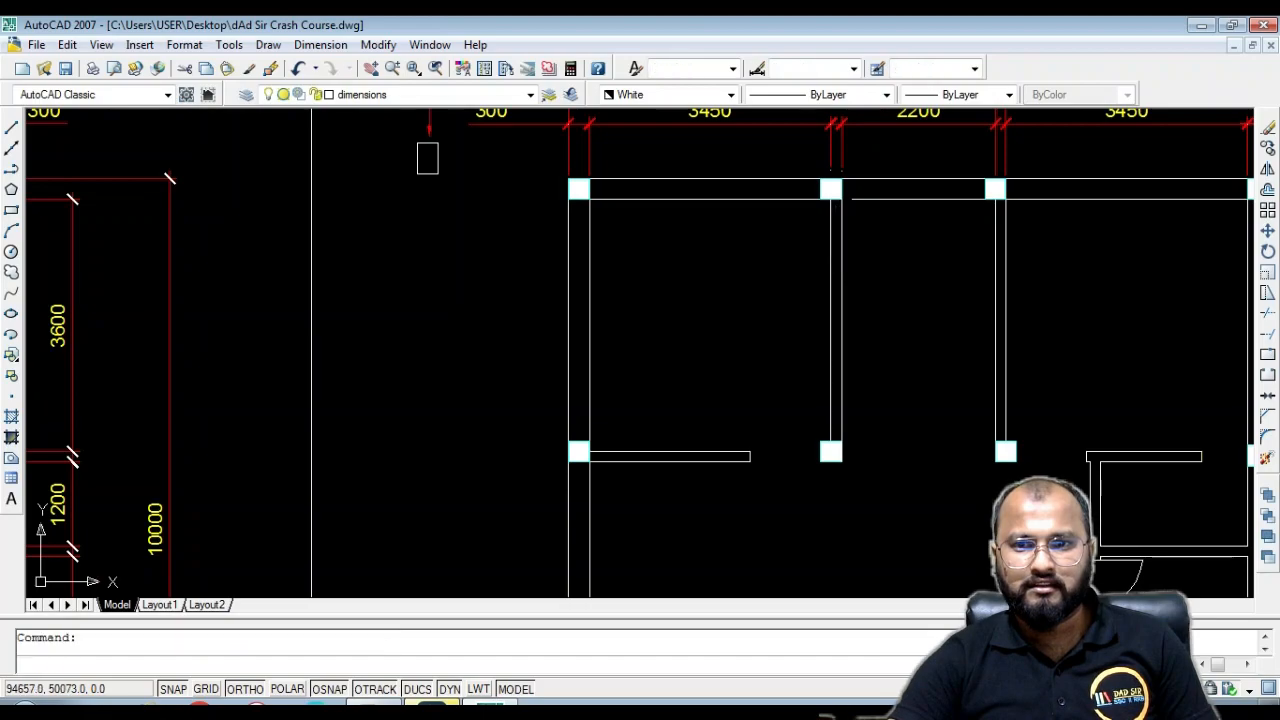
text(m)
key(Return)
scroll(825, 250, up, 4)
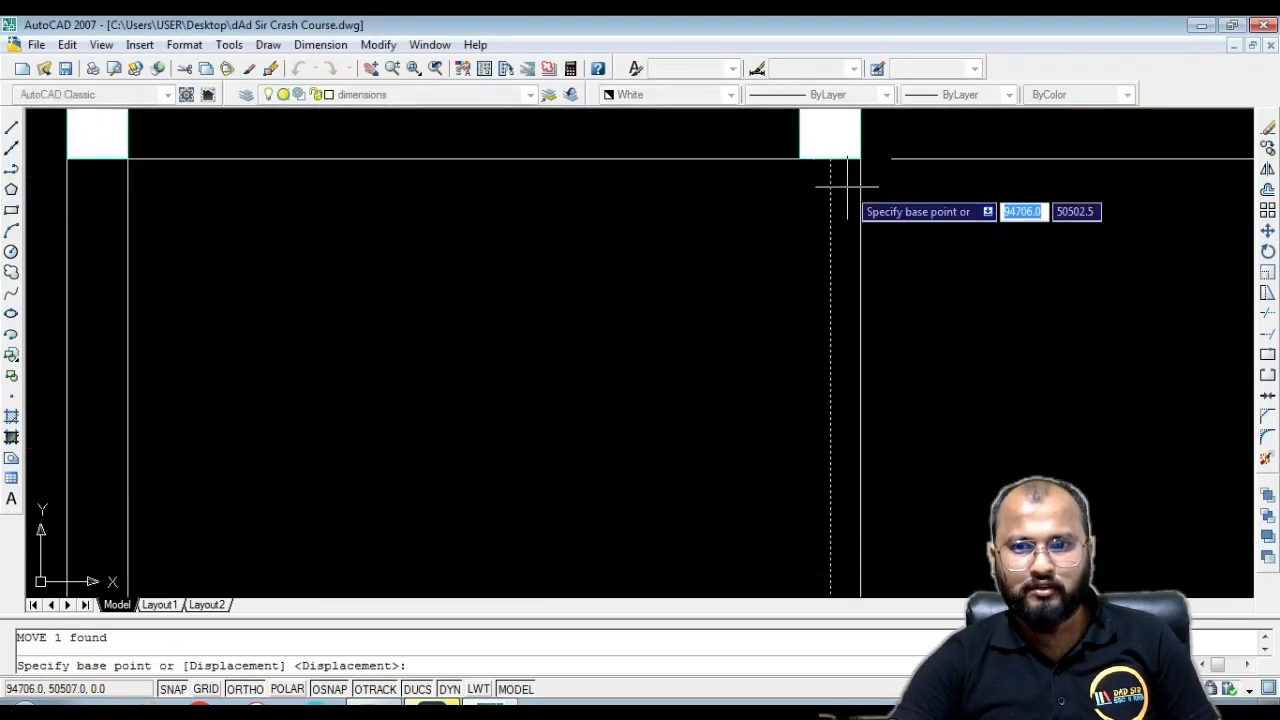
click(830, 158)
key(Escape)
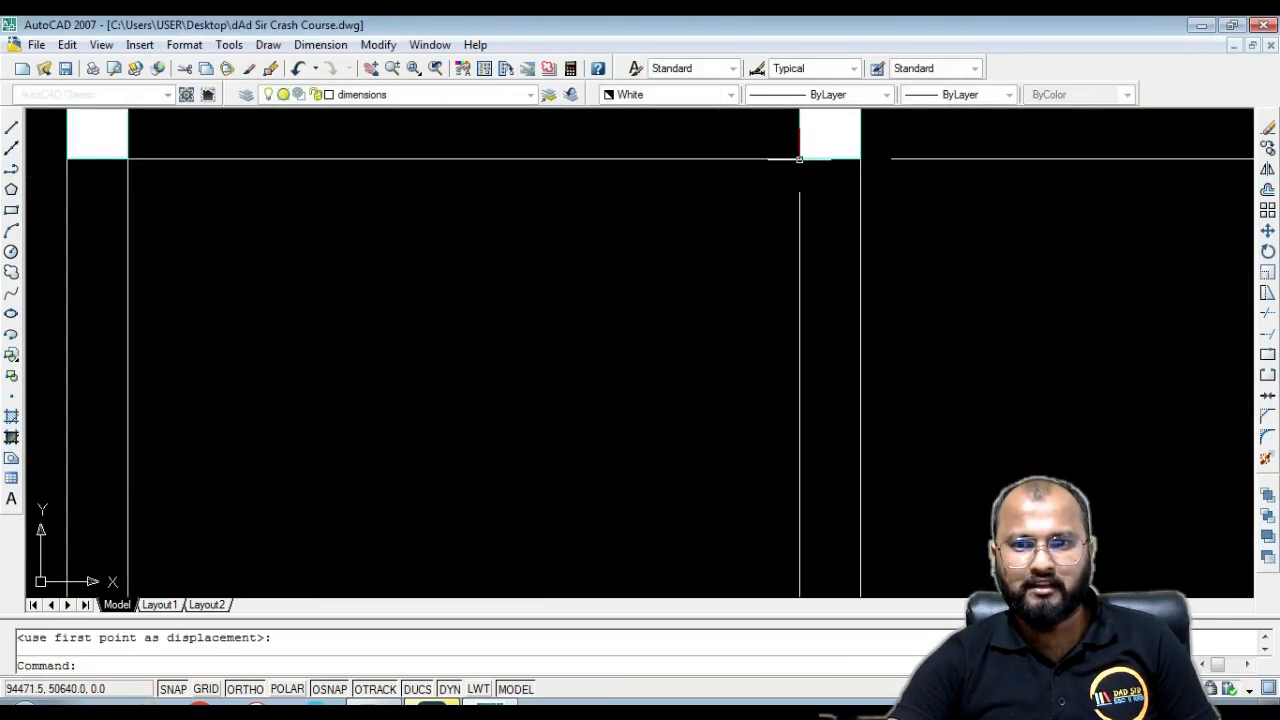
scroll(766, 237, down, 3)
scroll(842, 186, up, 2)
key(Escape)
Extend the lower line of the stairwell's upper wall to the column on its left
text(ex)
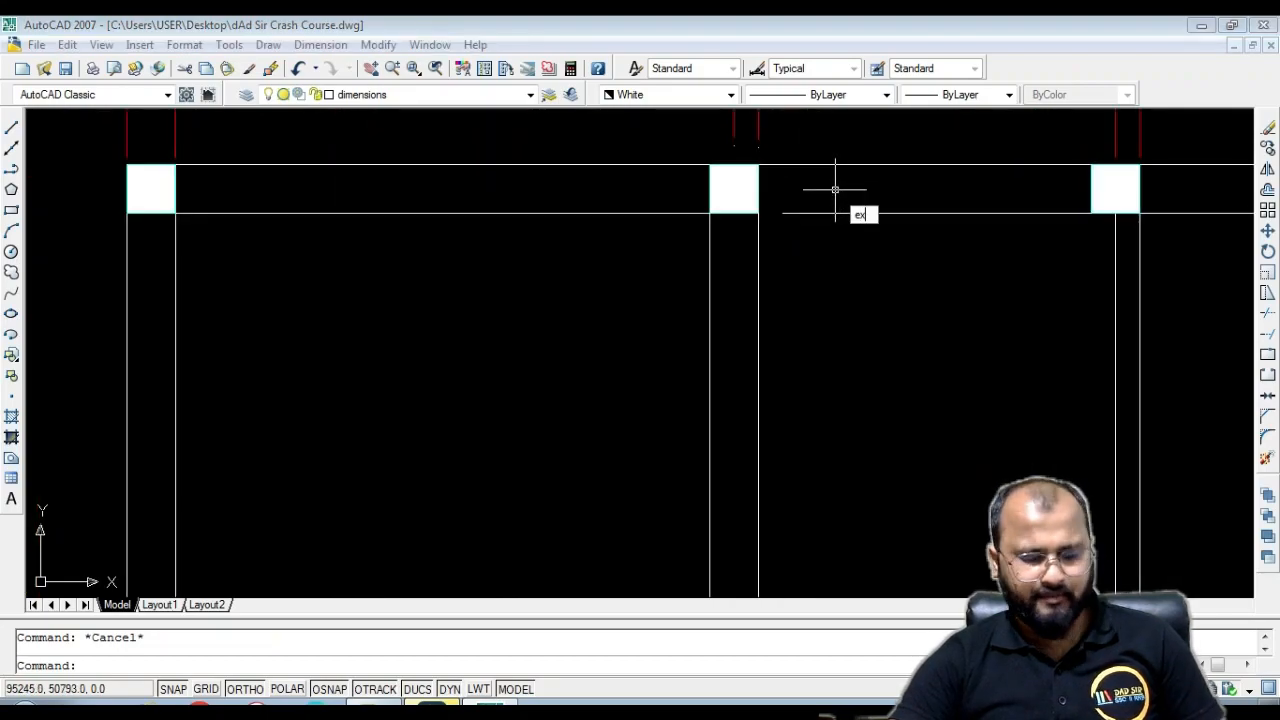
key(Return)
key(Return)
click(850, 202)
click(818, 225)
scroll(813, 198, down, 2)
middle_drag(864, 236, 700, 273)
scroll(800, 265, up, 4)
scroll(760, 200, down, 4)
scroll(768, 250, up, 4)
key(Escape)
Move the upper column at the stairwell's right partition, with its fill, 150 mm right so its left edge aligns with the wall line
click(790, 232)
click(759, 230)
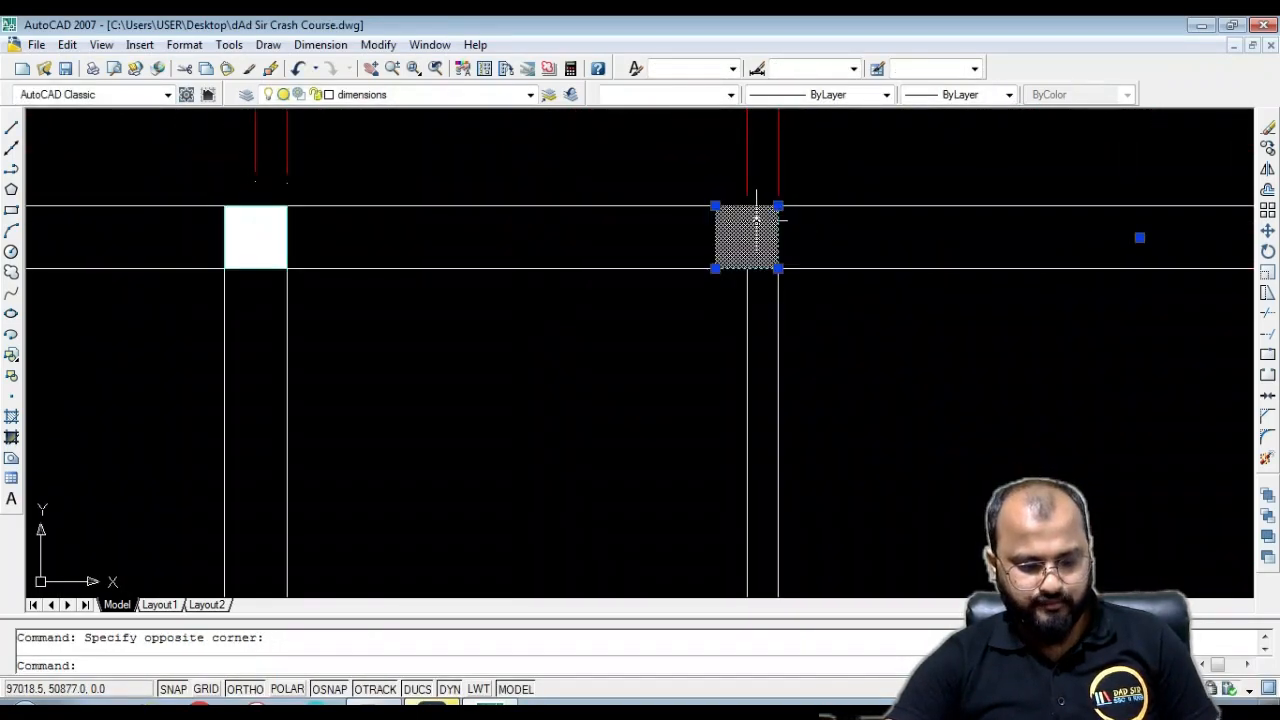
text(m)
key(Return)
click(714, 268)
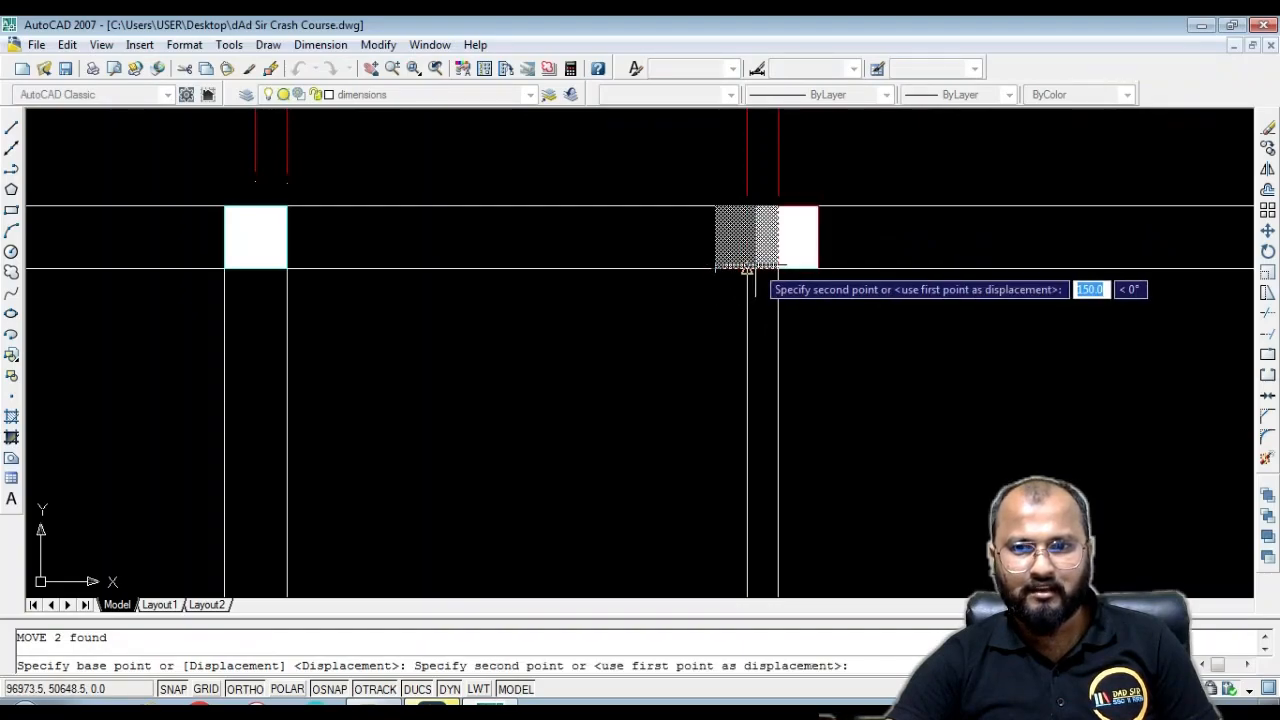
click(750, 268)
scroll(709, 213, down, 4)
scroll(729, 400, up, 3)
scroll(723, 443, down, 4)
scroll(674, 251, up, 3)
key(Escape)
Extend the lower line of the stairwell's upper wall to the shifted column on its right
text(ex)
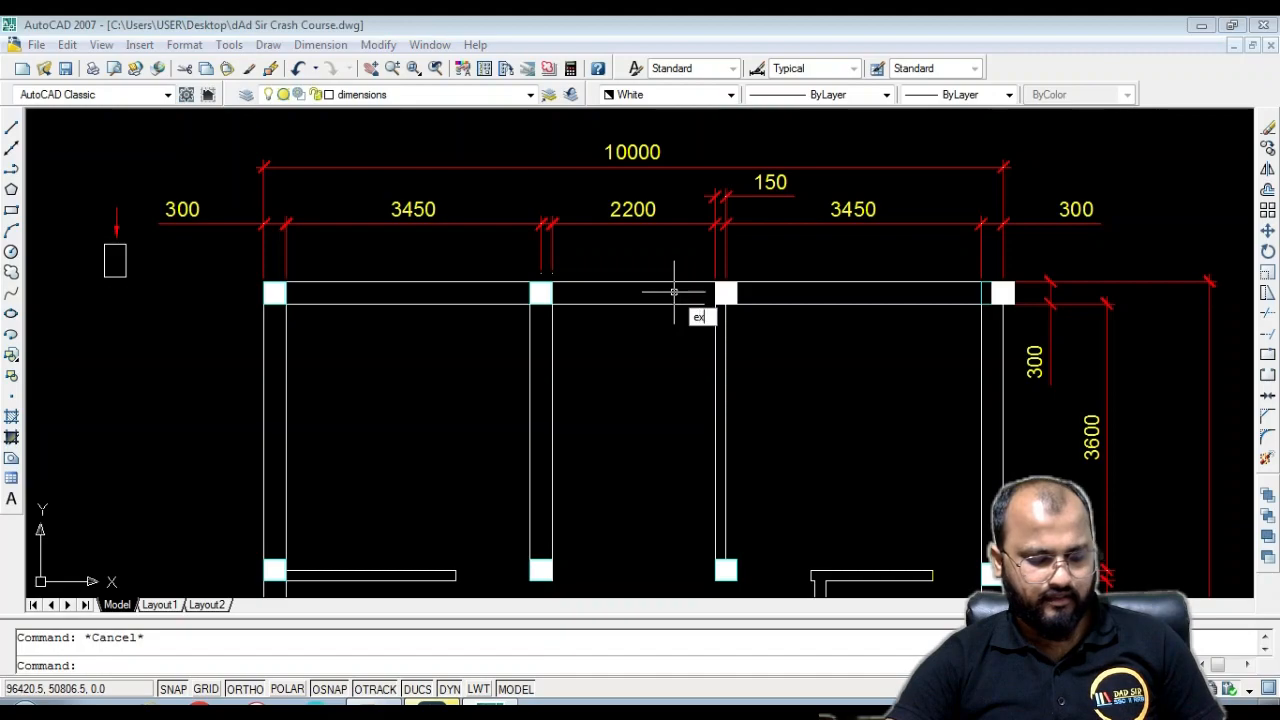
key(Return)
key(Return)
click(695, 298)
click(681, 318)
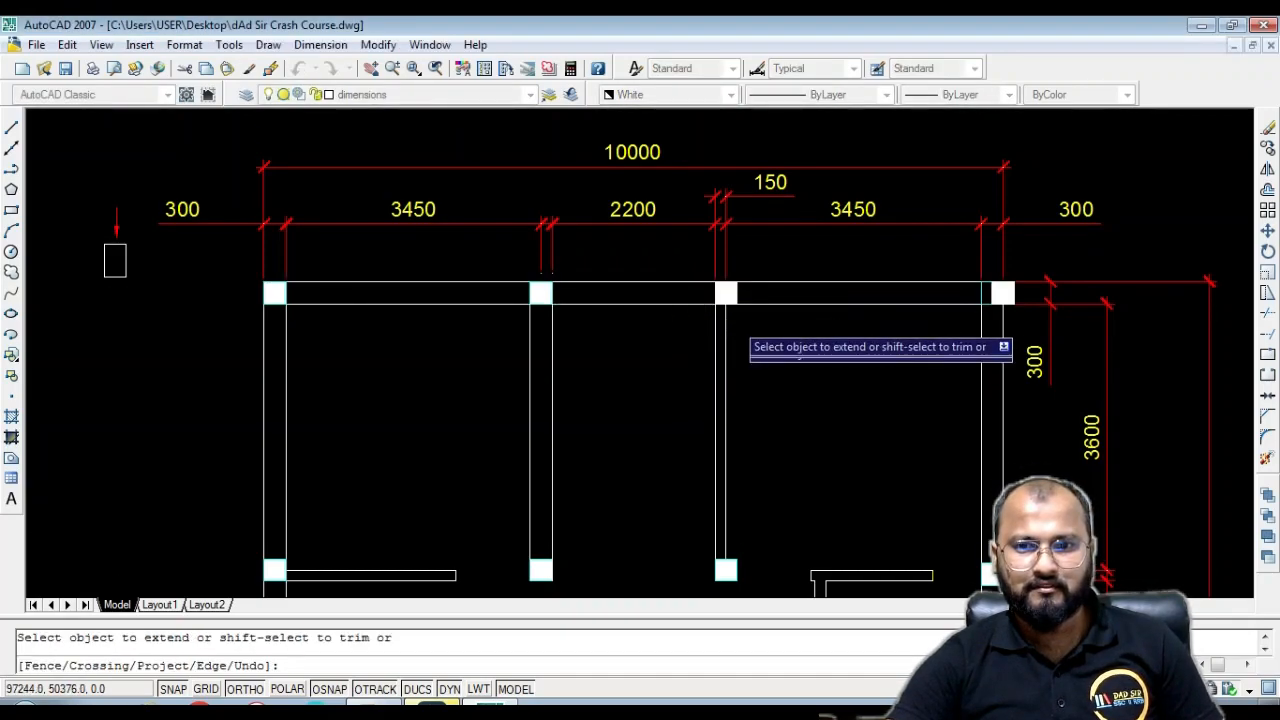
scroll(740, 328, up, 3)
scroll(724, 264, down, 5)
key(Escape)
Move the right line of the stairwell's right partition 150 mm to the right
click(722, 318)
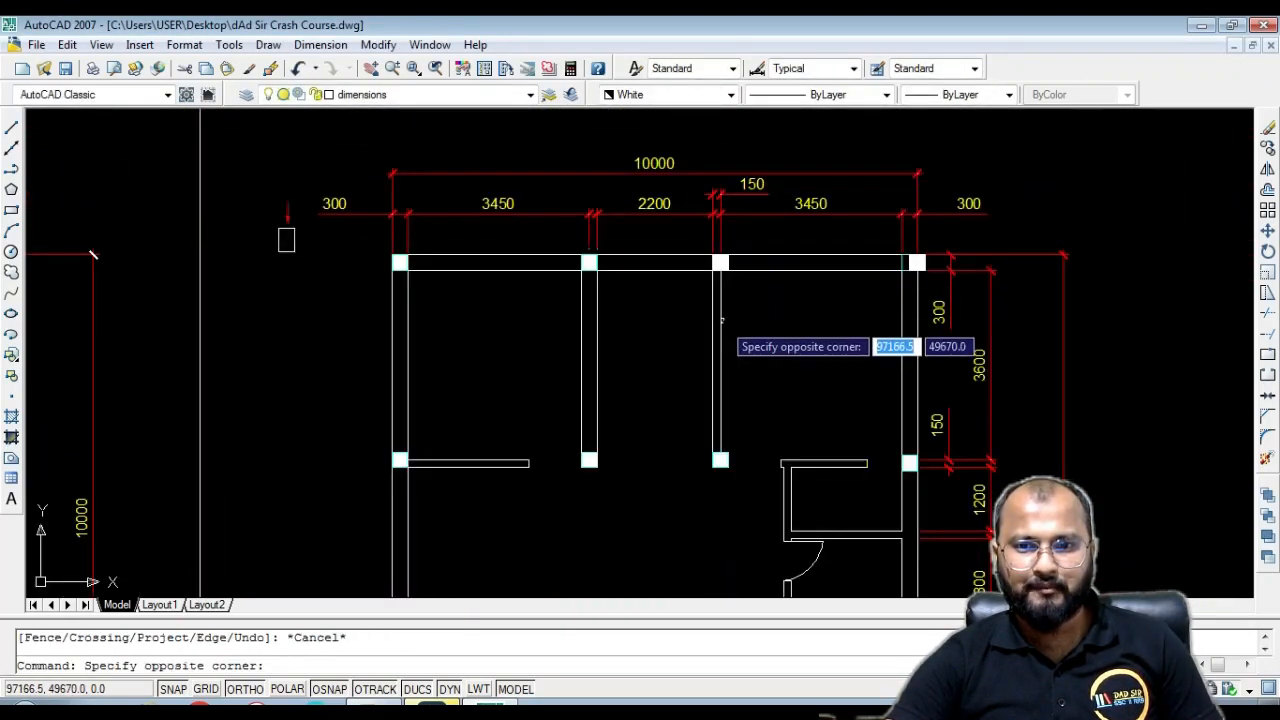
click(718, 324)
text(m)
key(Return)
scroll(735, 320, up, 3)
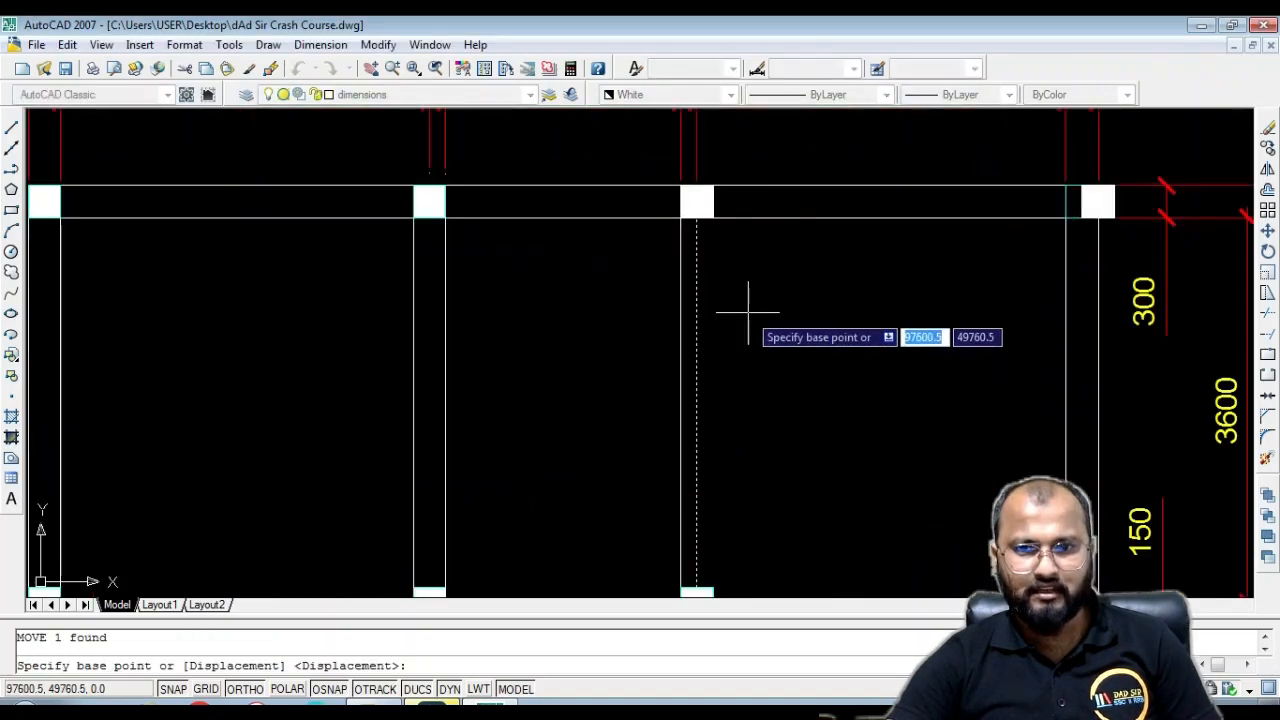
click(750, 308)
text(150)
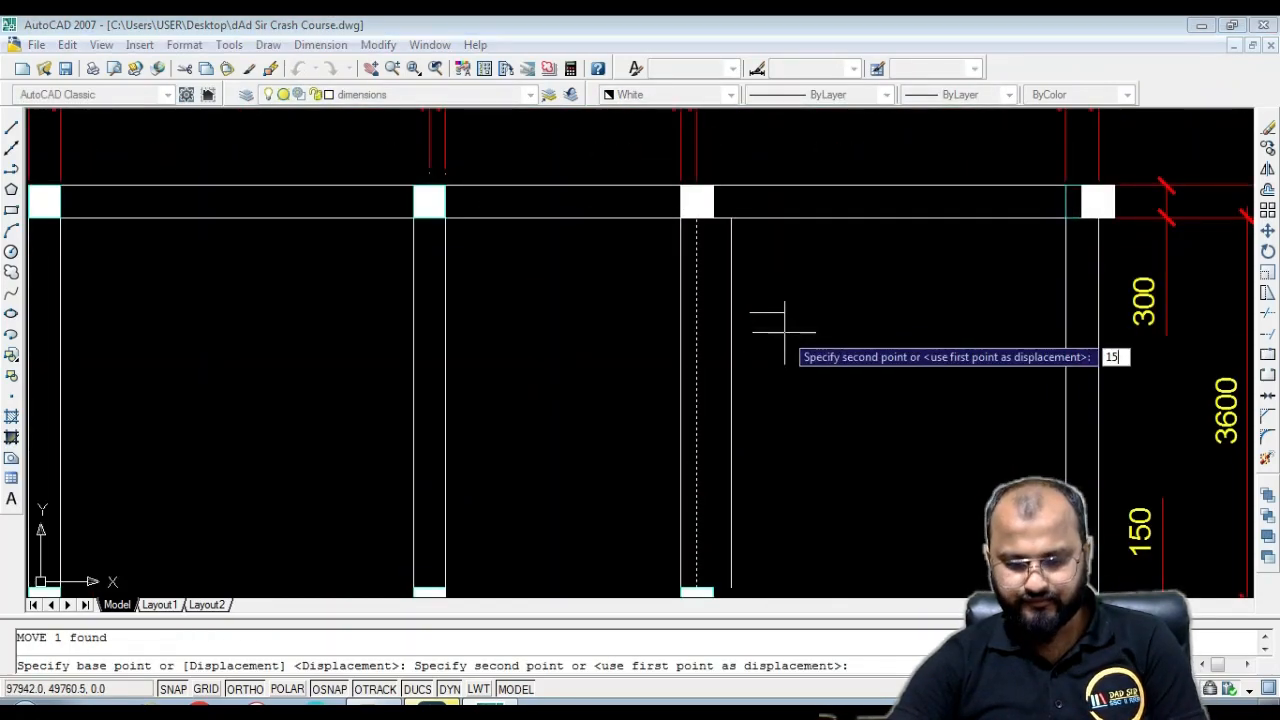
key(Return)
scroll(760, 285, down, 4)
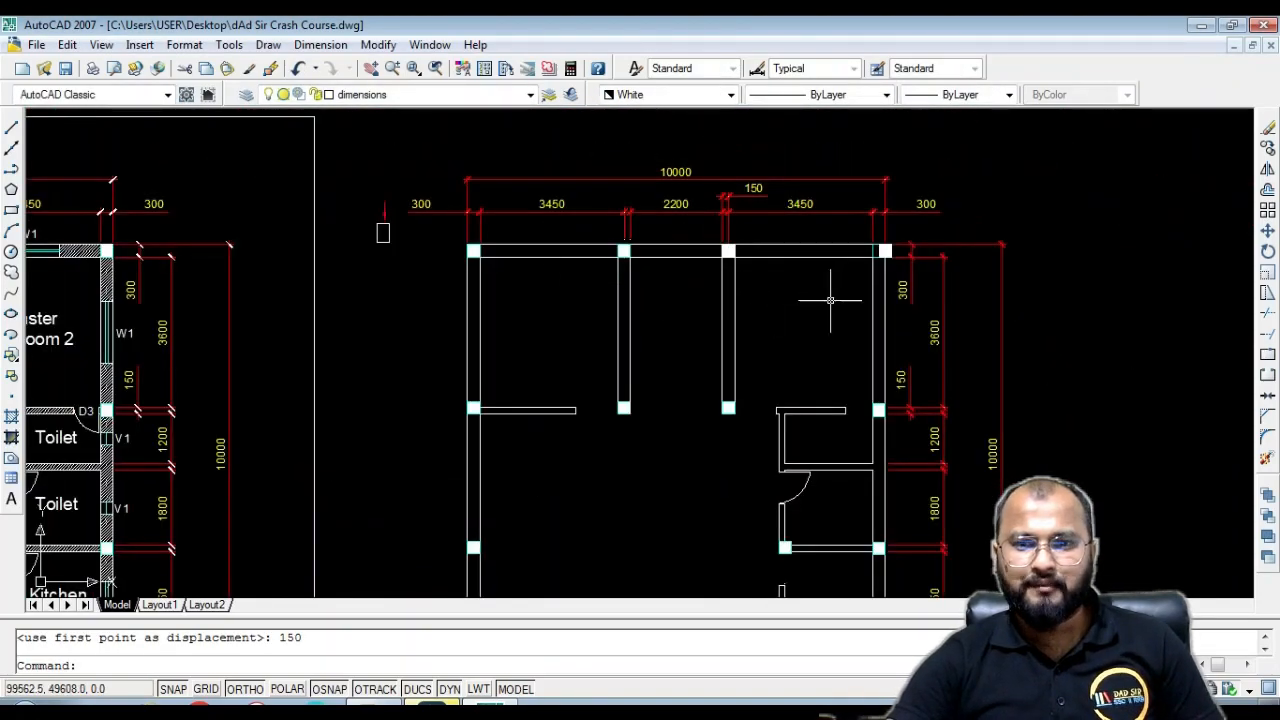
Erase the short horizontal wall stub beside the left column below the upper-left room in the plan copy
scroll(610, 290, up, 2)
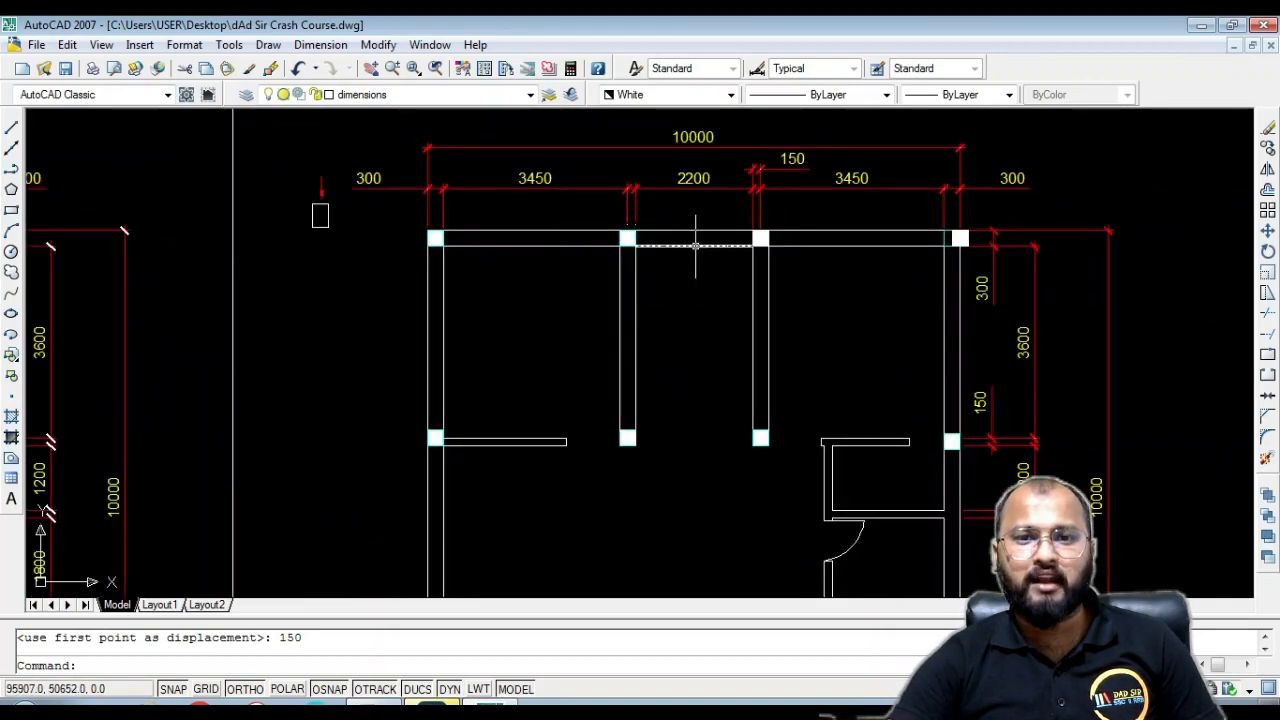
scroll(687, 254, down, 3)
scroll(600, 214, up, 3)
scroll(600, 214, down, 3)
scroll(692, 361, up, 4)
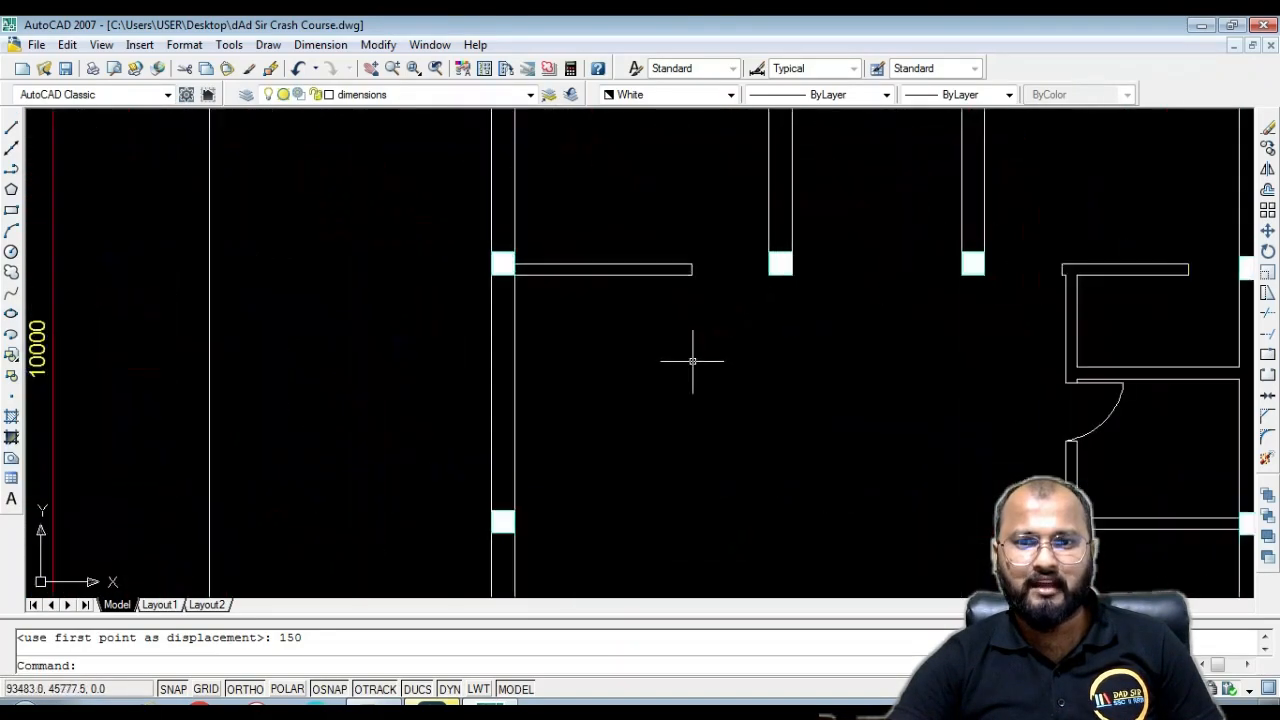
middle_drag(645, 320, 718, 346)
click(817, 332)
click(774, 337)
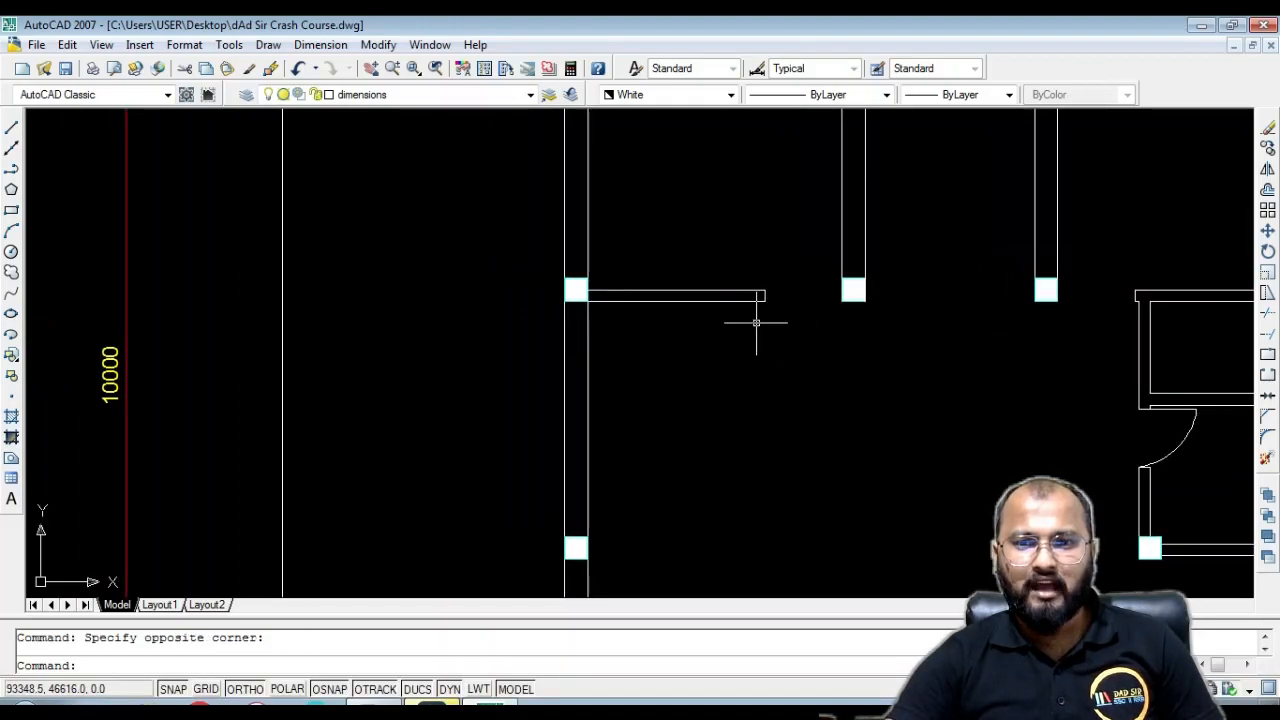
click(785, 323)
click(745, 265)
key(Delete)
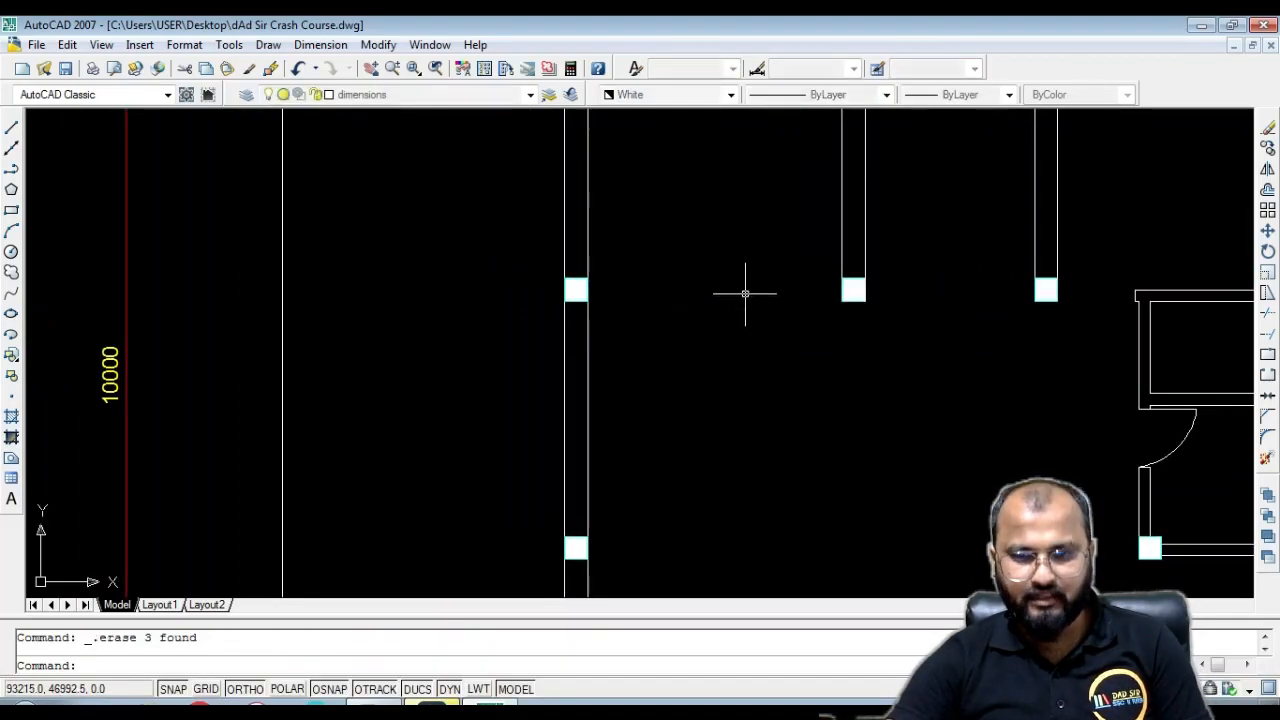
Erase the upper toilet's top wall and left wall lines in the plan copy
middle_drag(1147, 313, 877, 316)
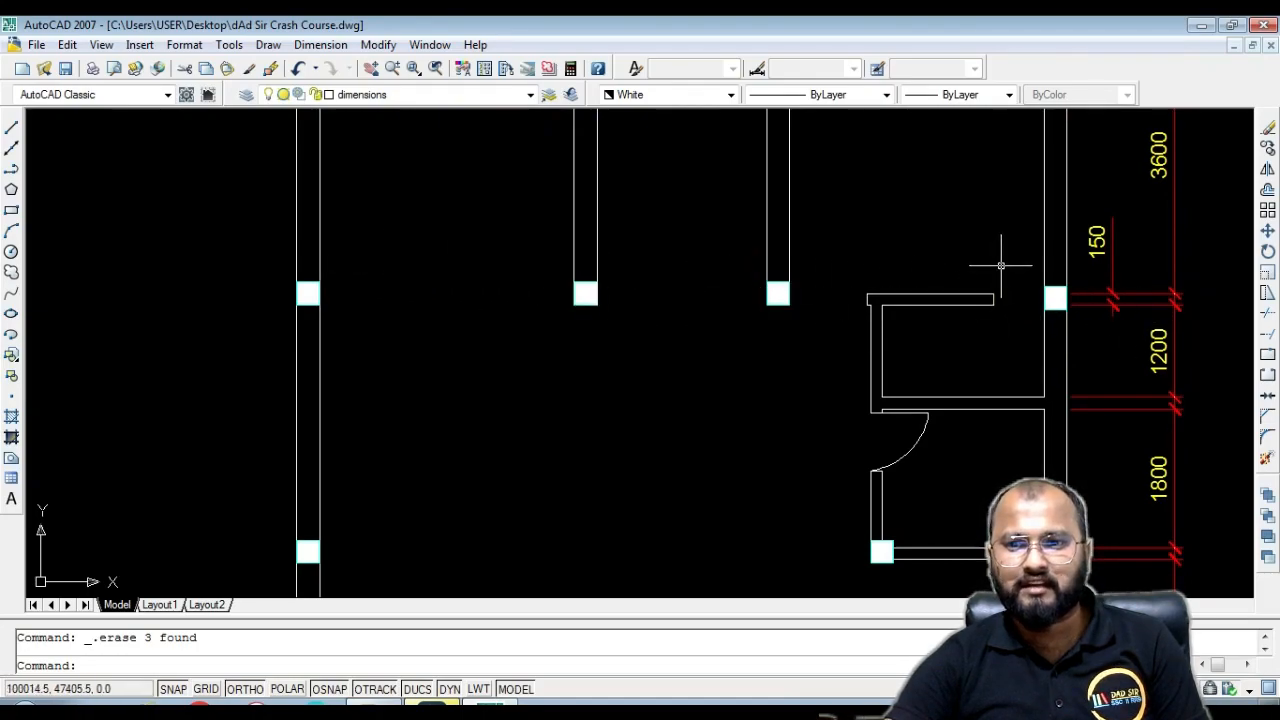
click(1008, 266)
click(848, 318)
key(Delete)
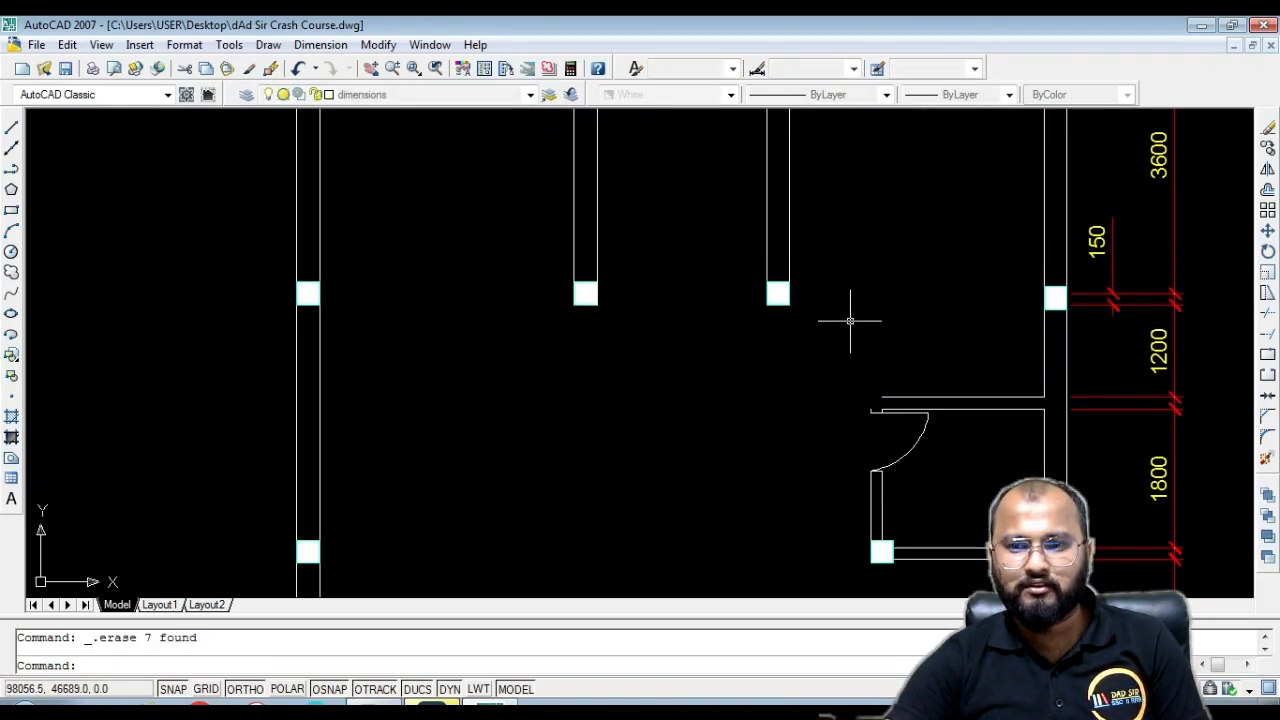
Draw a horizontal line about 9700 mm long from the second-row left column's upper-right corner to the right outer wall line
text(l)
key(Return)
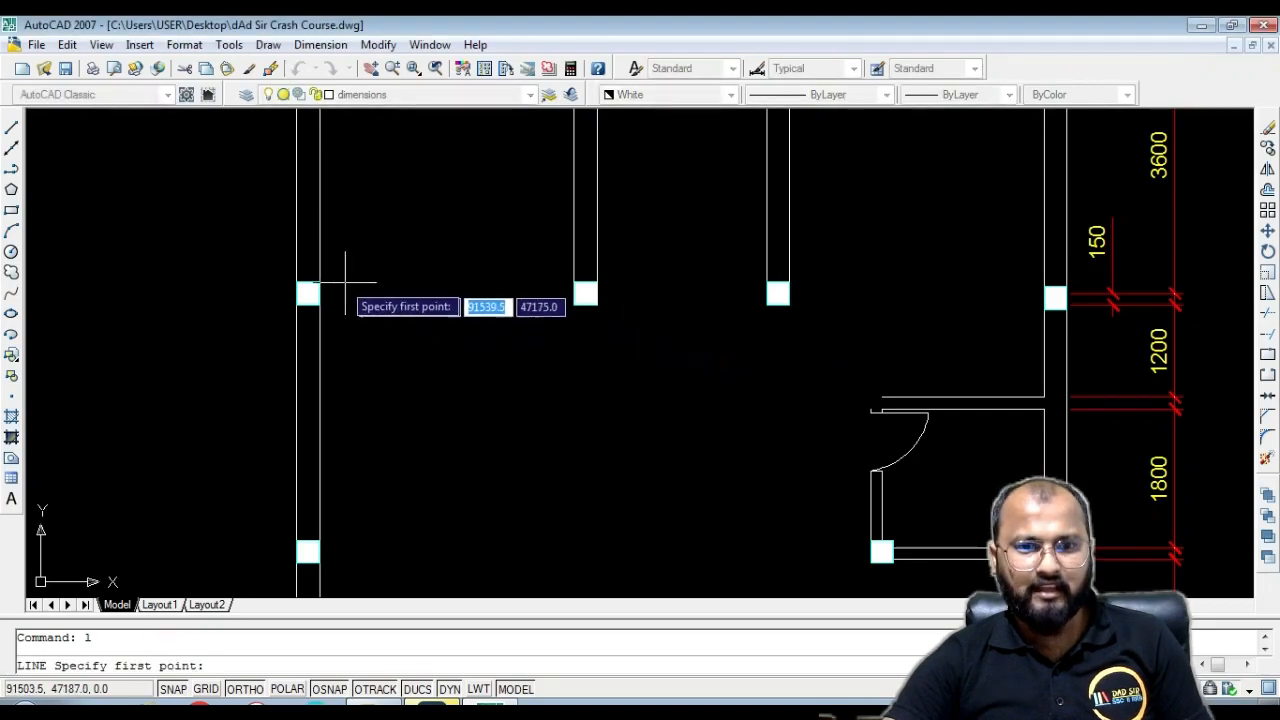
click(320, 281)
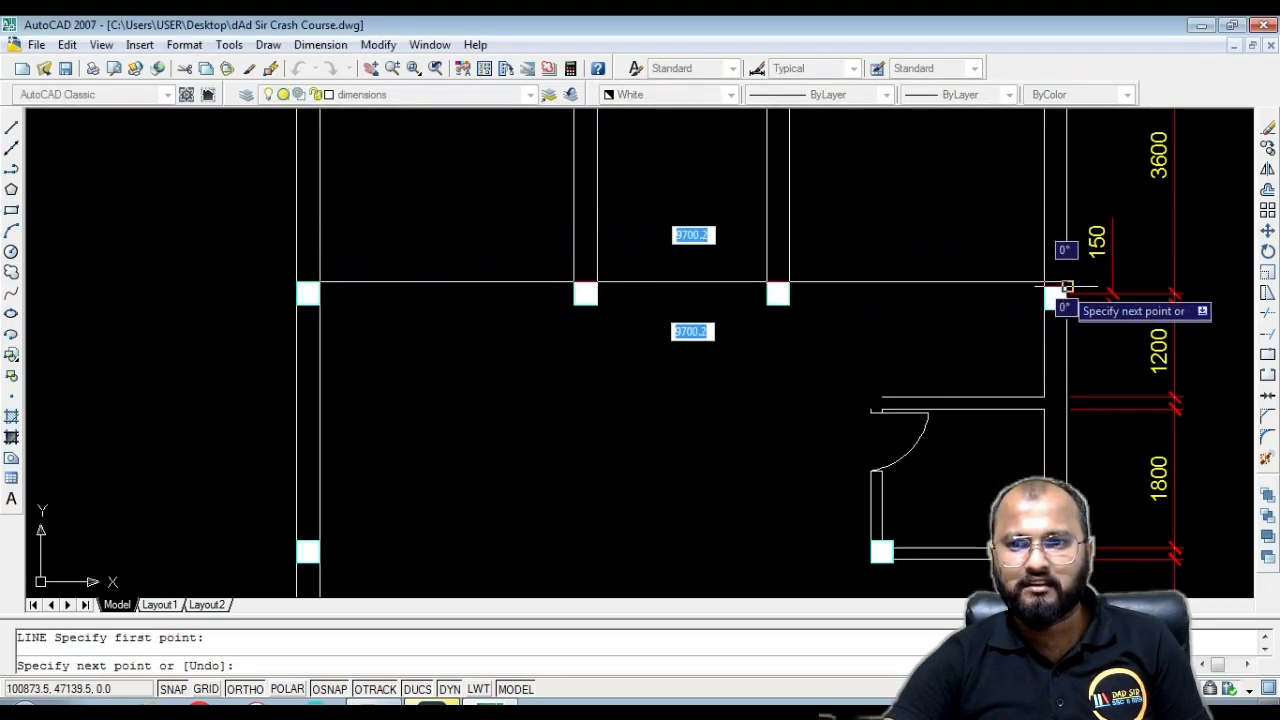
scroll(1060, 290, up, 5)
scroll(794, 277, down, 4)
scroll(814, 271, up, 4)
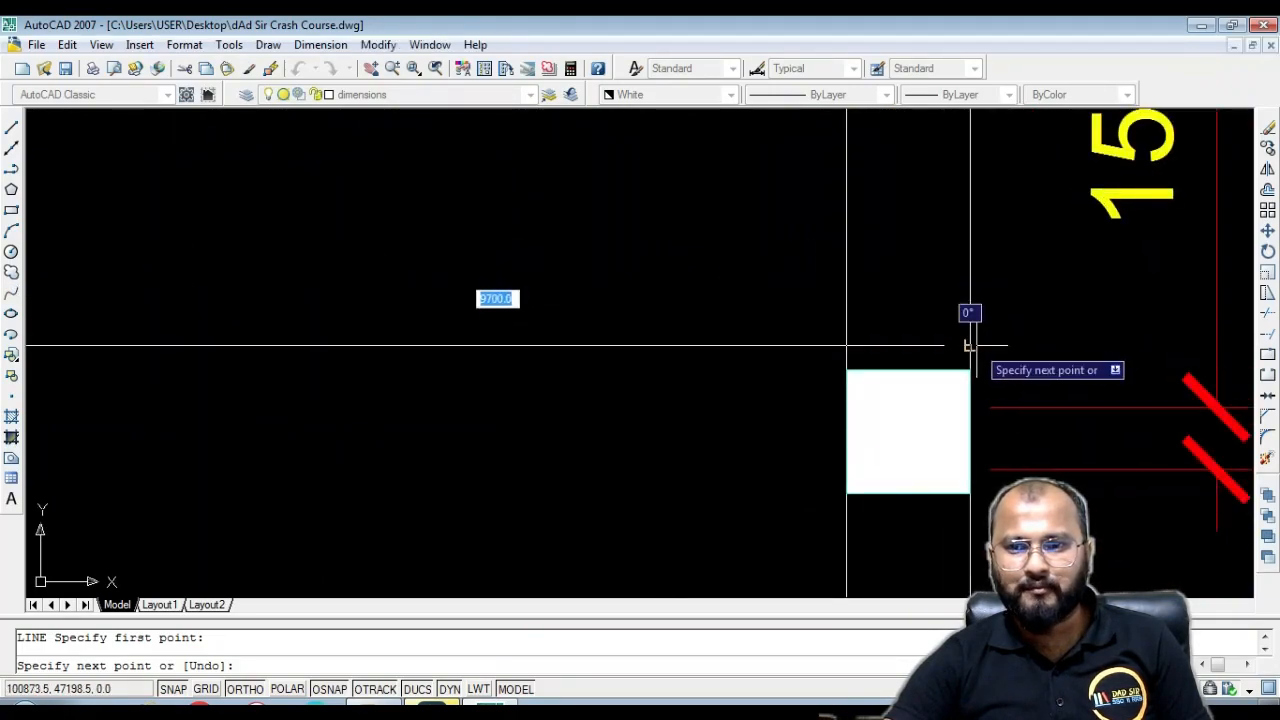
scroll(970, 348, down, 4)
key(Escape)
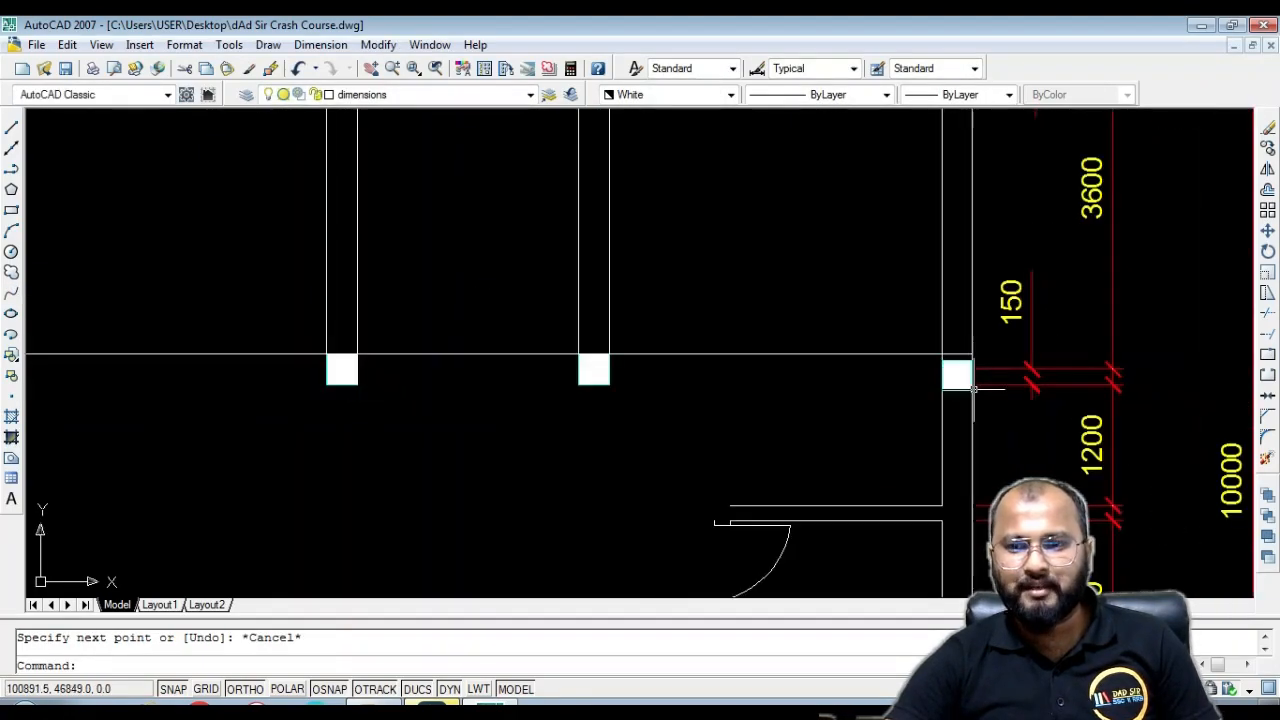
Move the second-row right column up so its top edge meets the new horizontal line
scroll(975, 388, up, 2)
scroll(967, 386, up, 4)
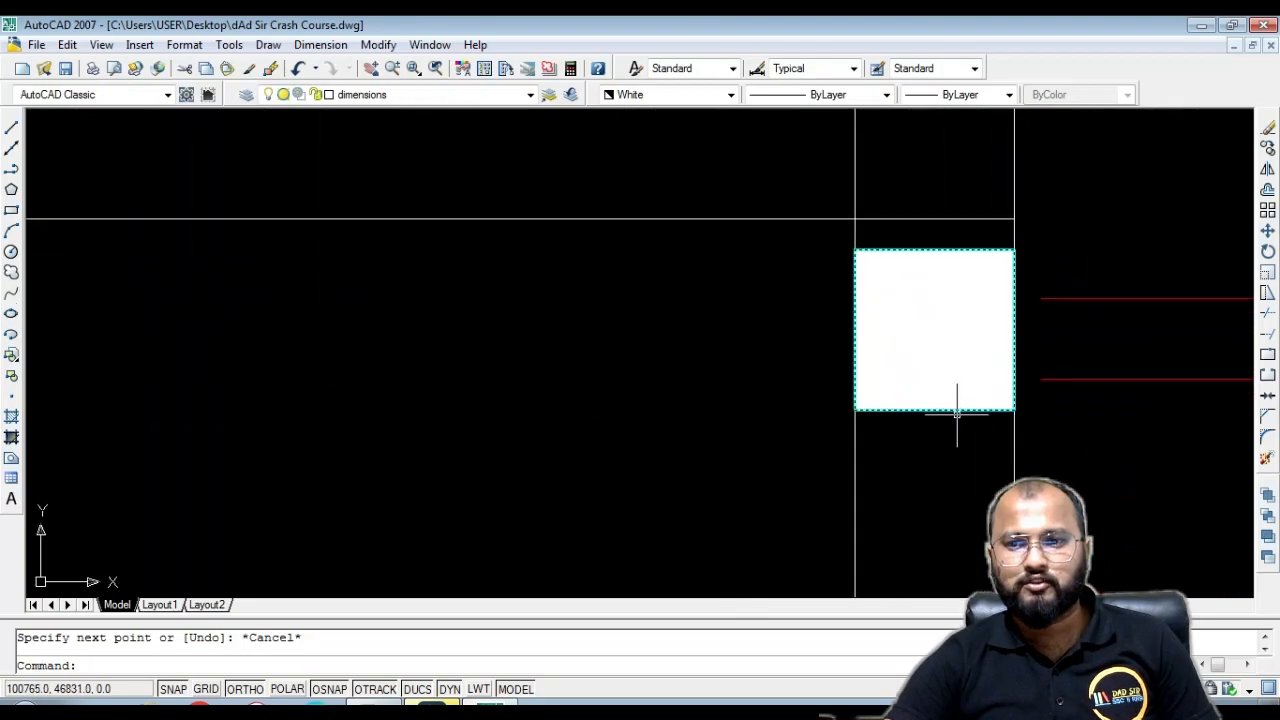
click(938, 352)
text(m)
key(Return)
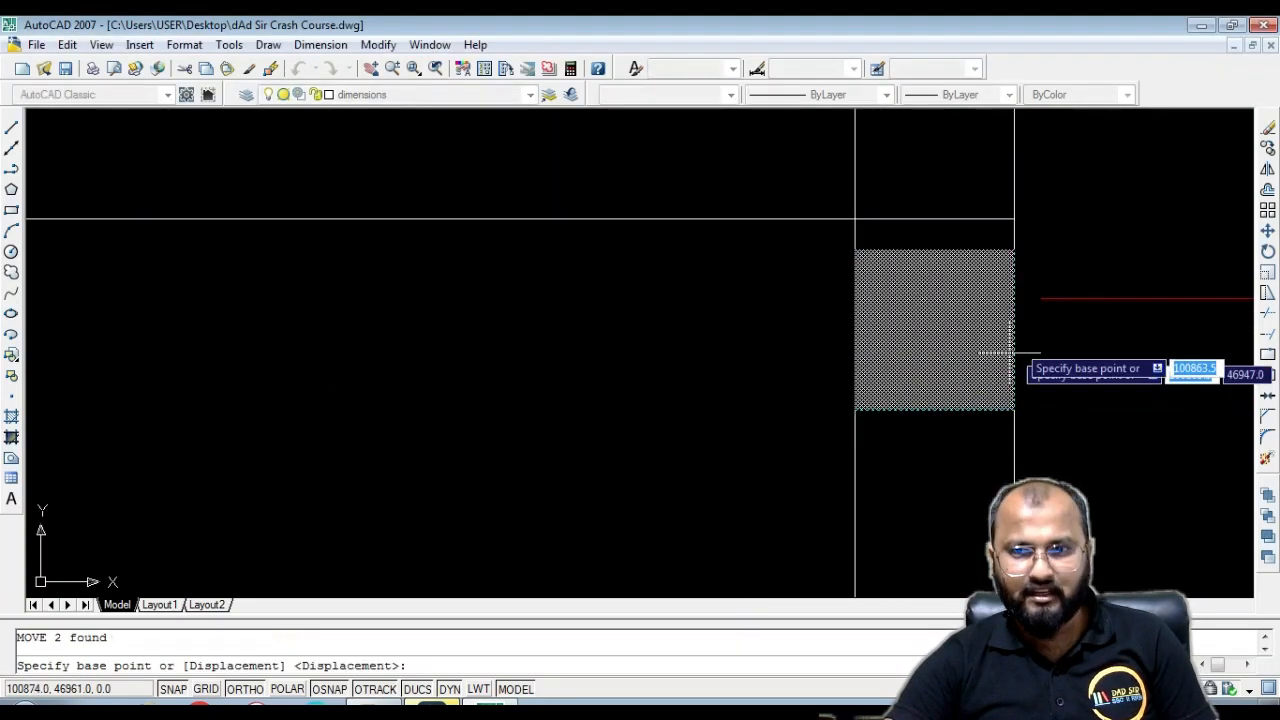
click(1015, 249)
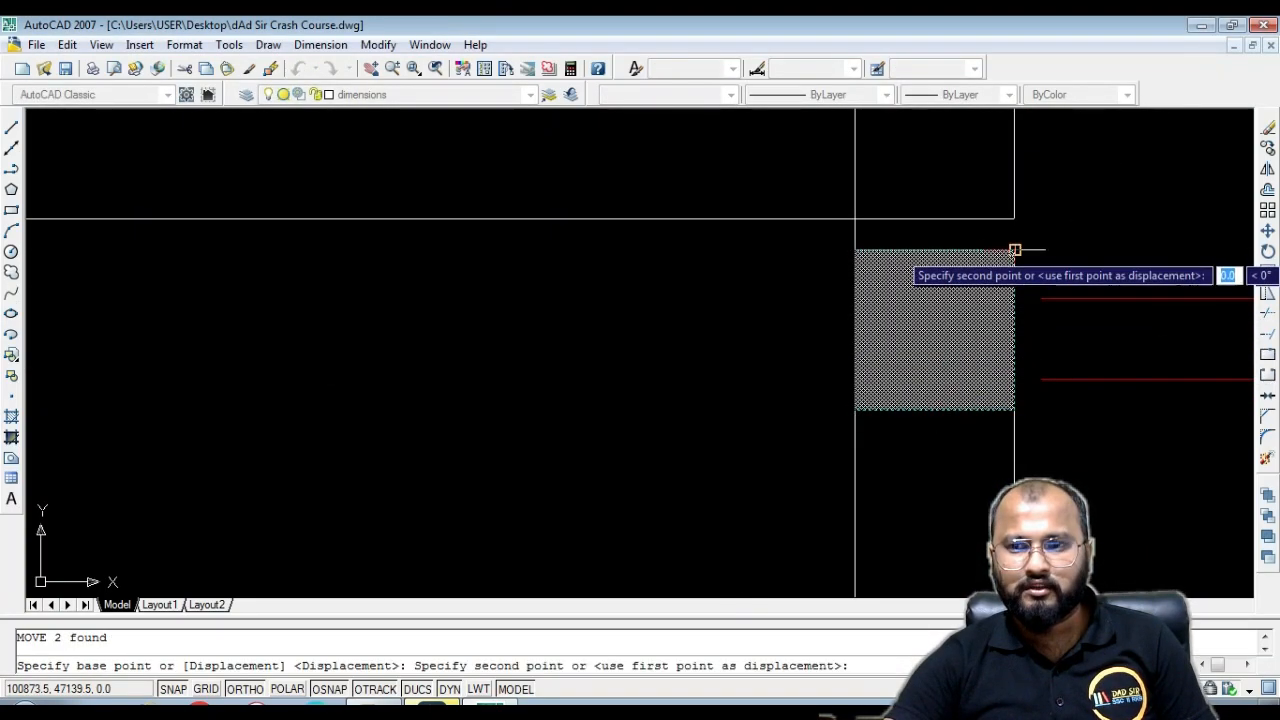
click(1015, 219)
scroll(1015, 222, down, 5)
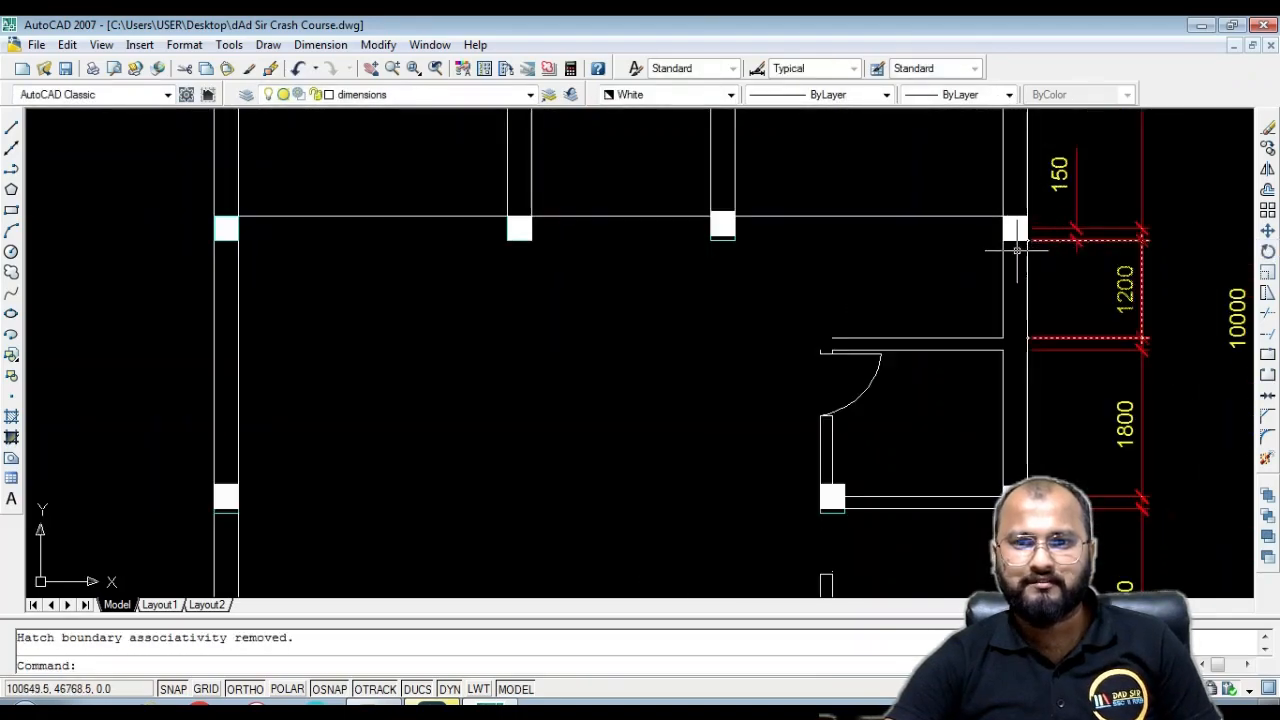
Erase the misaligned column fill and refill the second row's third and right columns with the SOLID hatch
scroll(672, 207, up, 5)
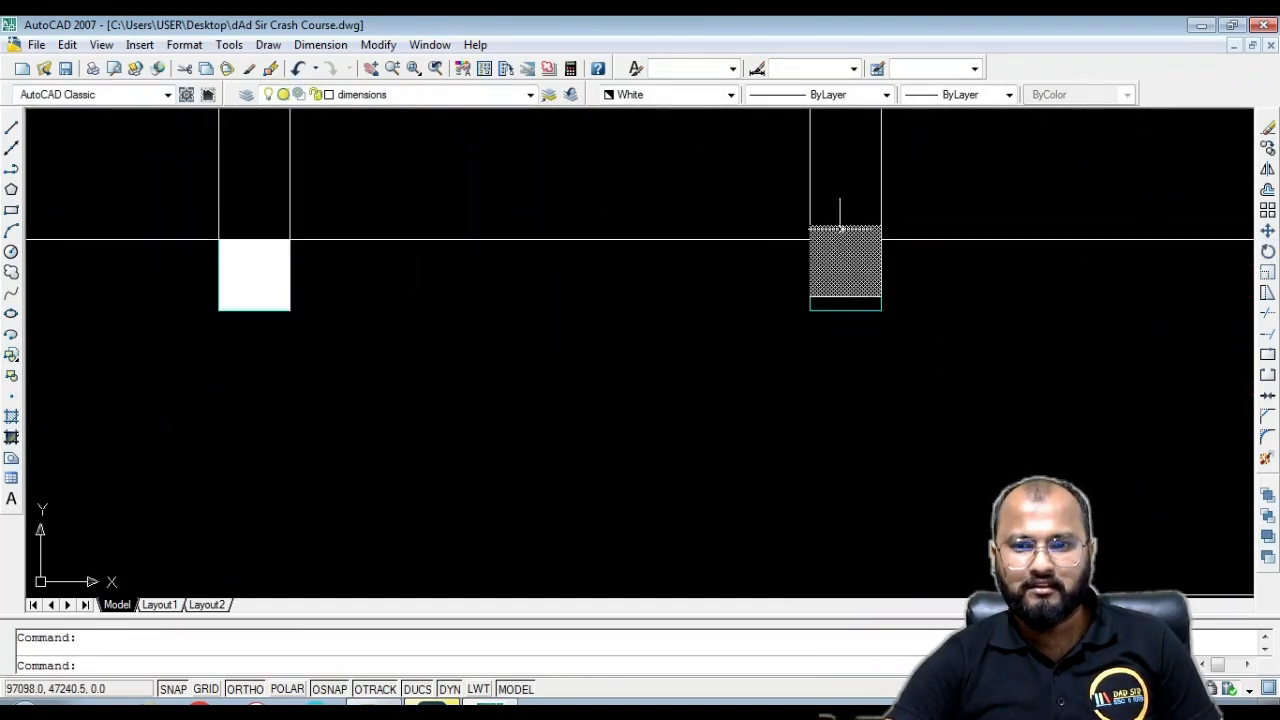
key(Delete)
scroll(829, 240, down, 8)
text(h)
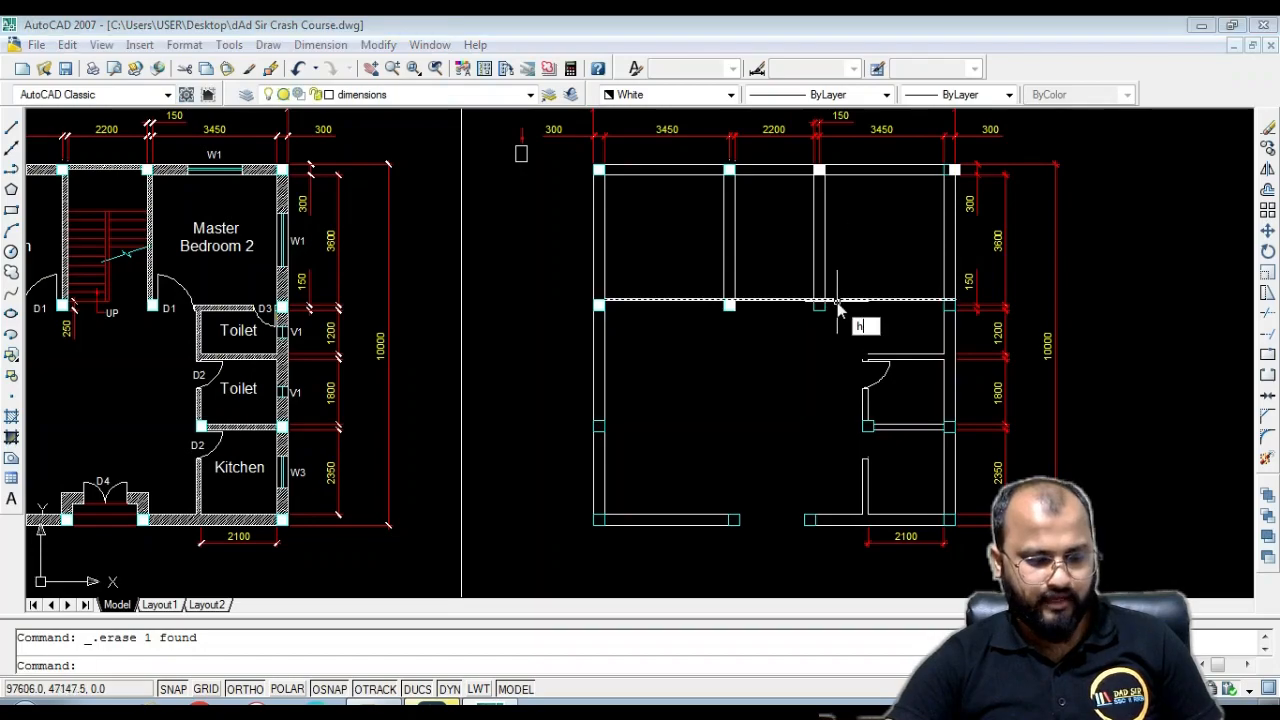
key(Return)
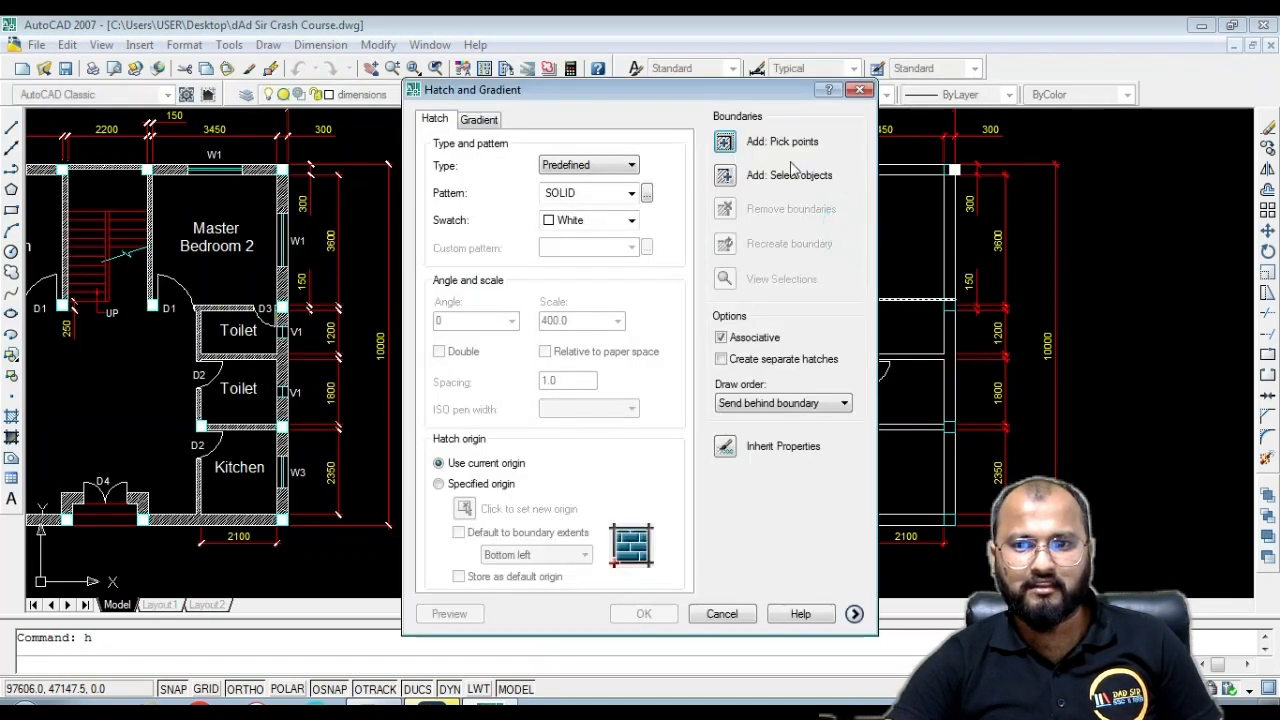
click(726, 142)
scroll(748, 290, up, 5)
scroll(749, 340, down, 3)
scroll(749, 340, up, 5)
key(Return)
key(Return)
scroll(790, 294, down, 7)
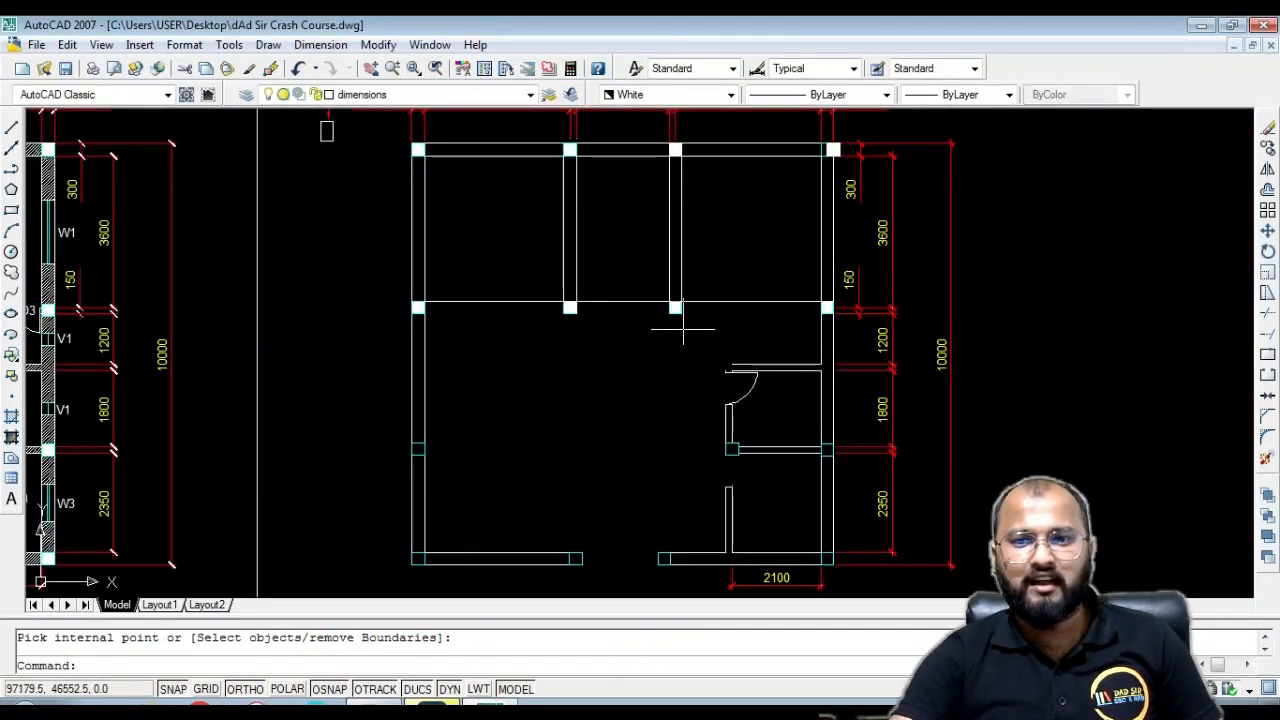
Draw the wall's lower line from the second-row left column's lower-right corner to the right column's lower-left corner
scroll(568, 340, up, 5)
key(l)
key(Return)
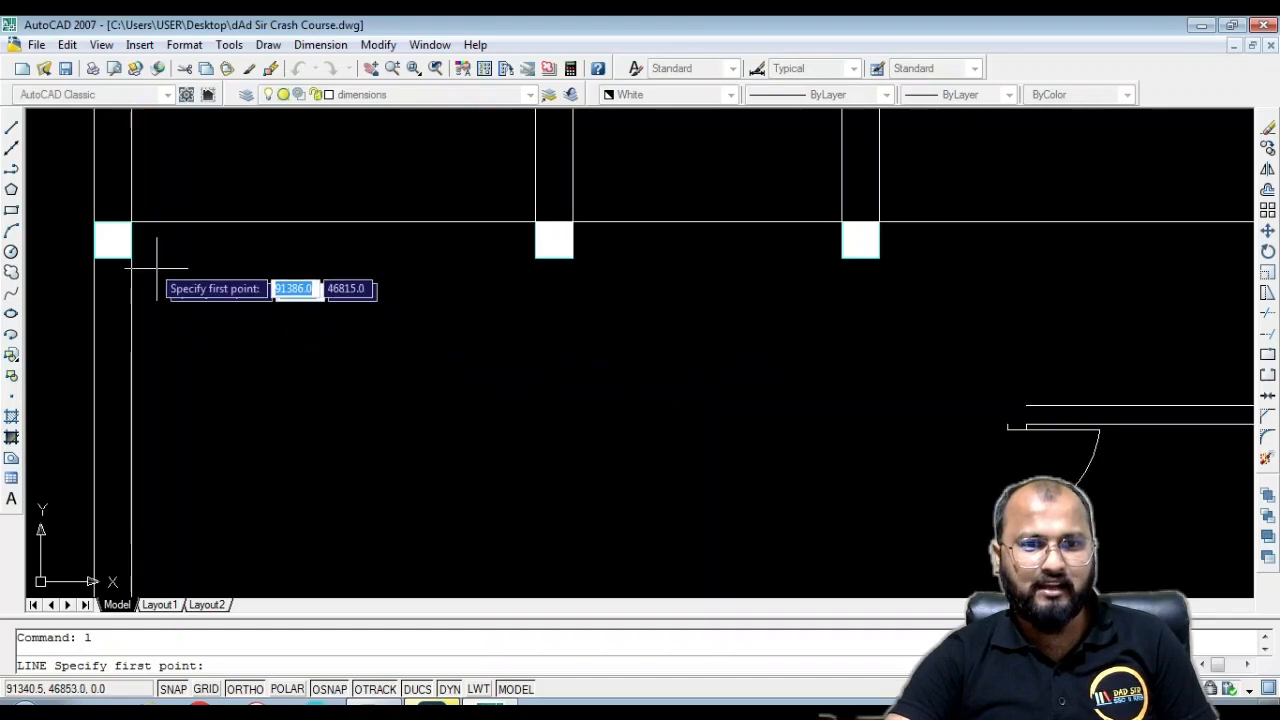
click(130, 258)
scroll(640, 290, down, 4)
scroll(566, 260, up, 5)
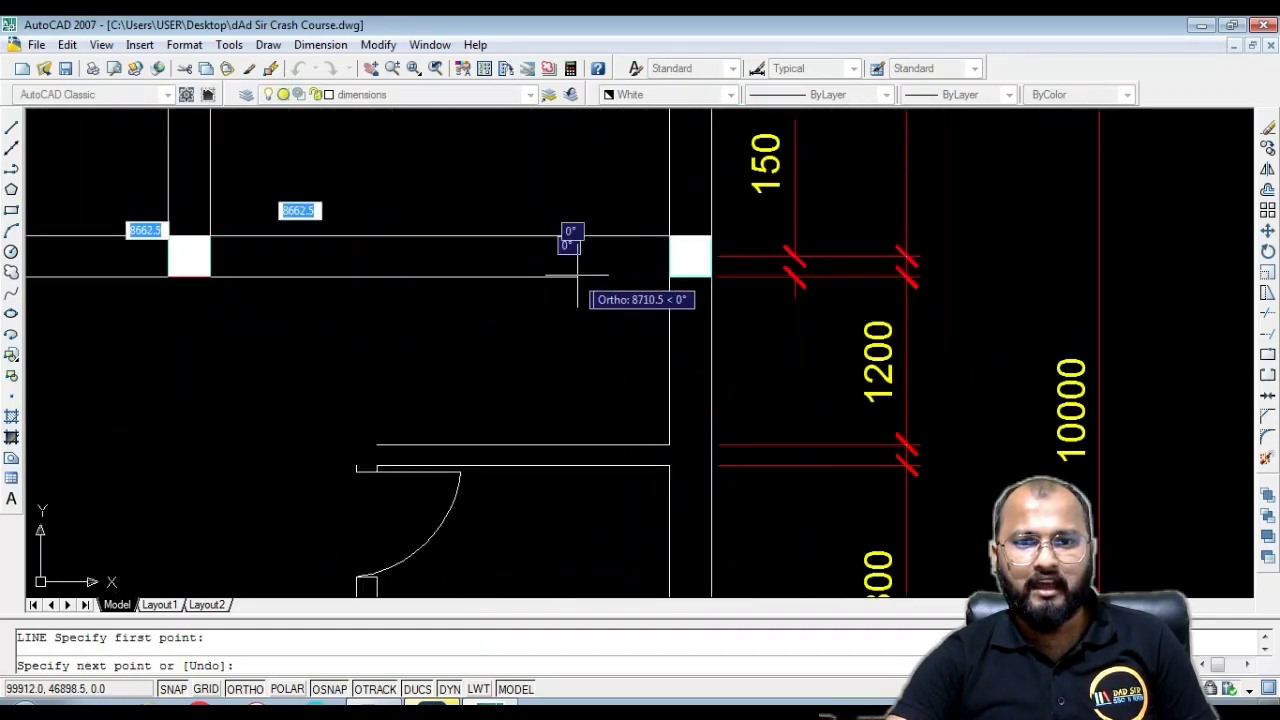
click(668, 277)
scroll(680, 265, down, 4)
key(Escape)
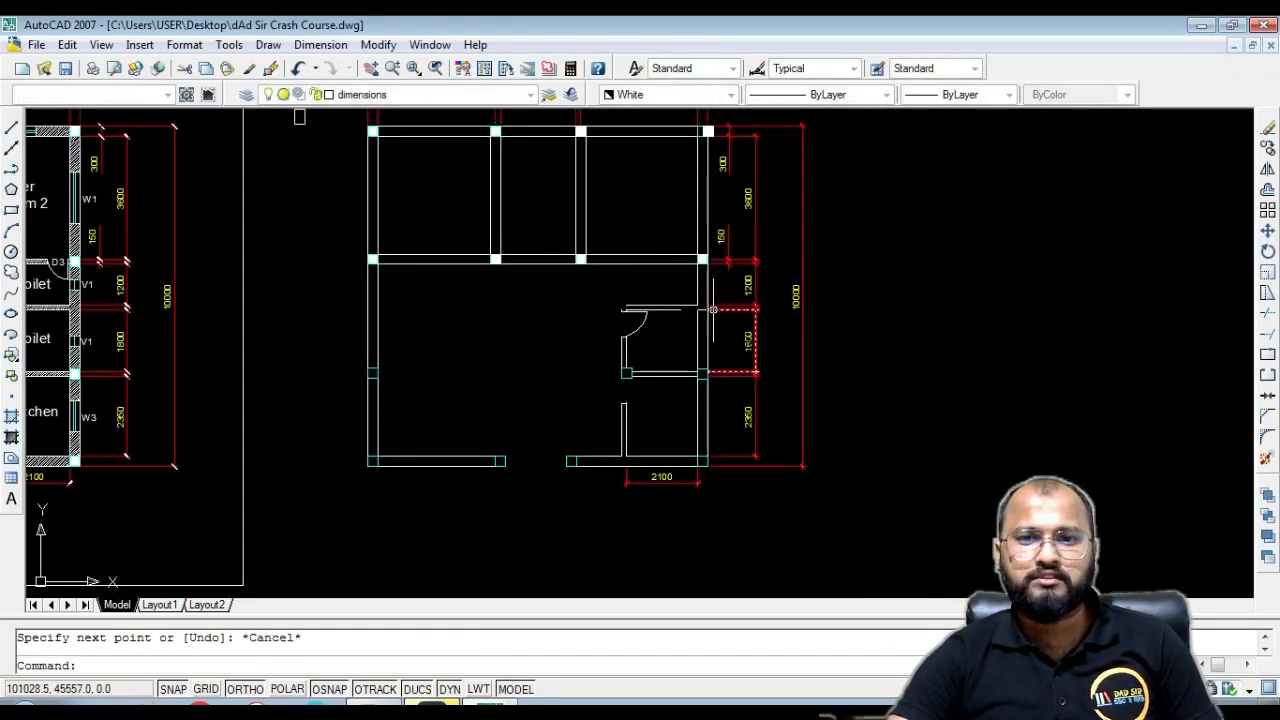
Examine the plan copy's new cross wall and the remaining toilet and kitchen walls and columns
scroll(672, 283, up, 4)
scroll(690, 289, down, 4)
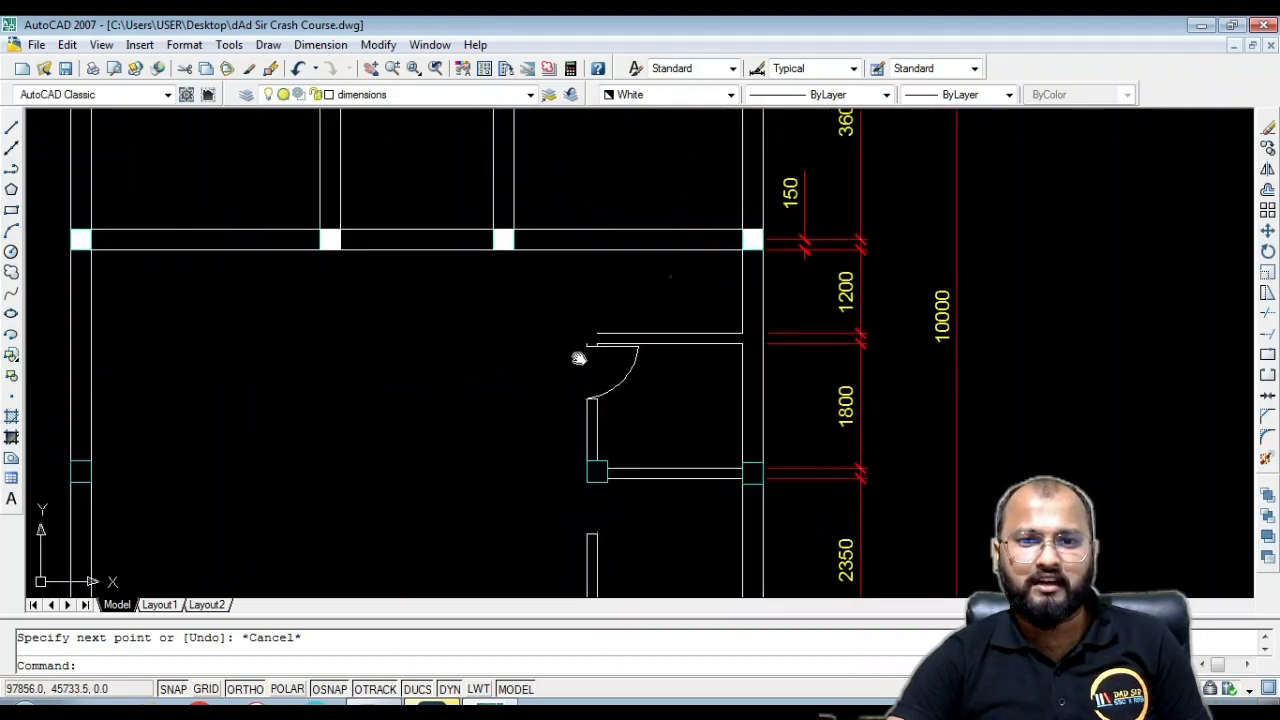
scroll(564, 332, up, 4)
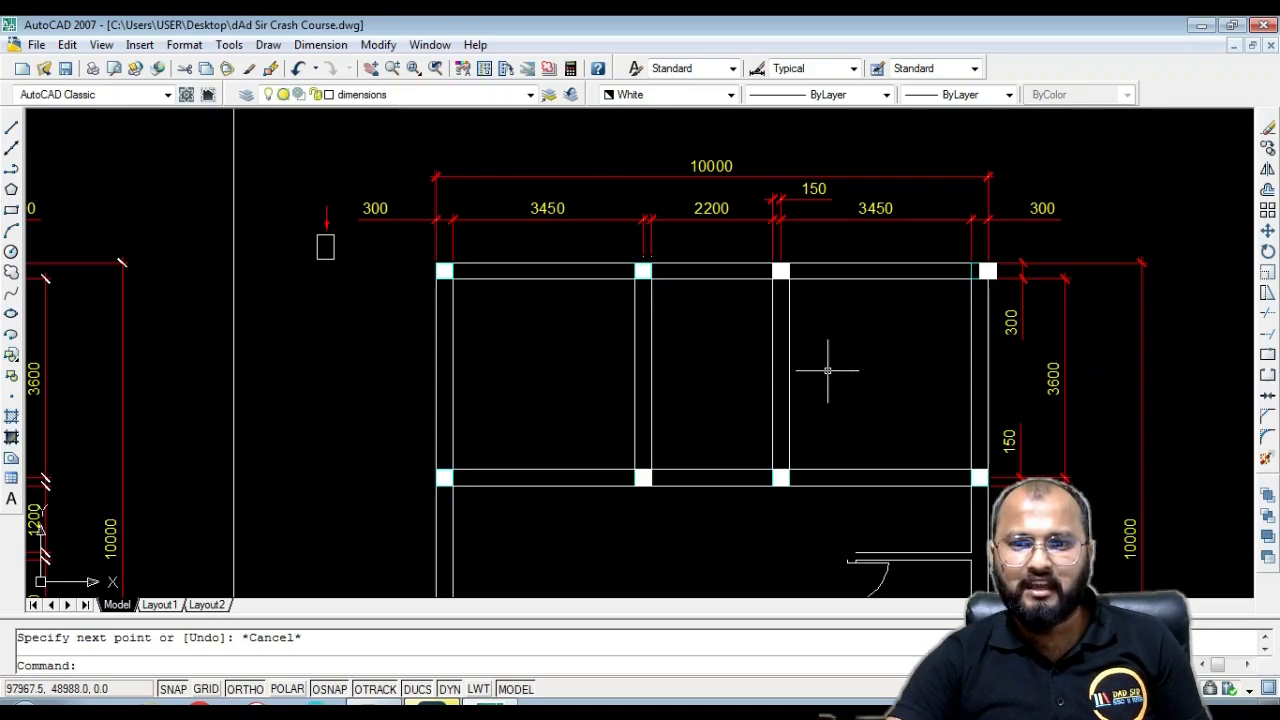
middle_drag(847, 409, 806, 271)
scroll(806, 271, down, 2)
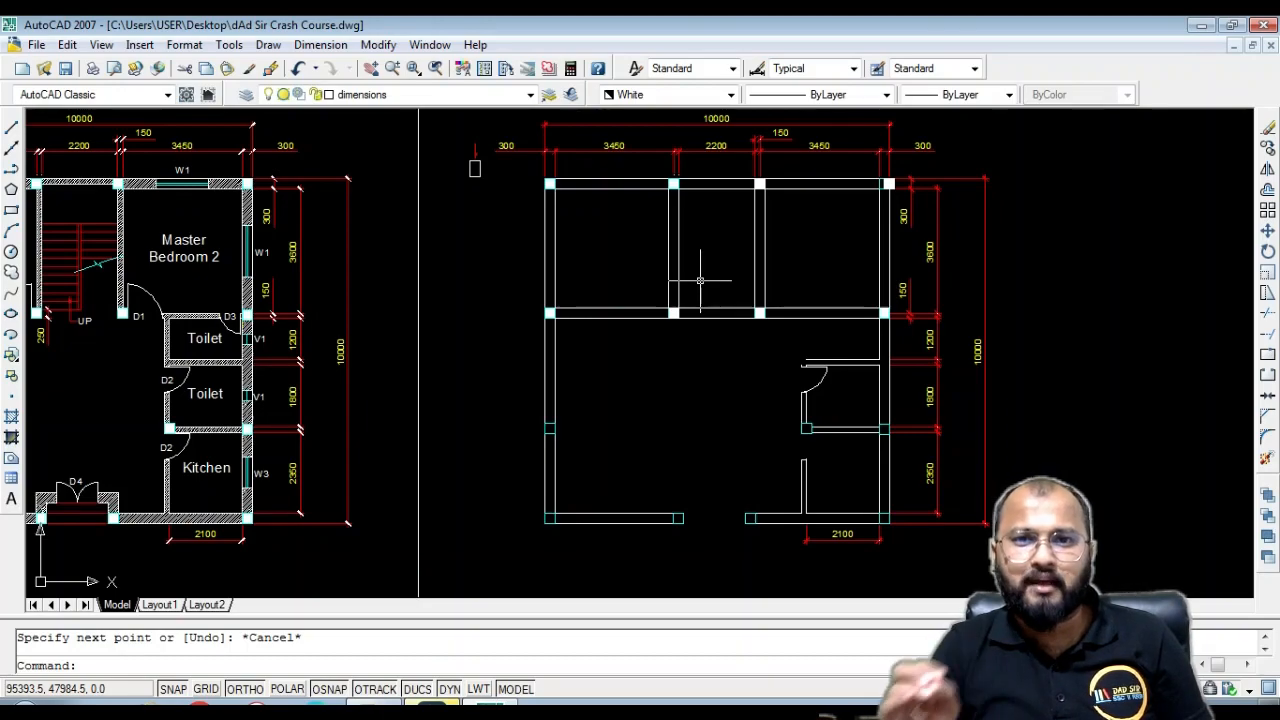
scroll(779, 331, up, 3)
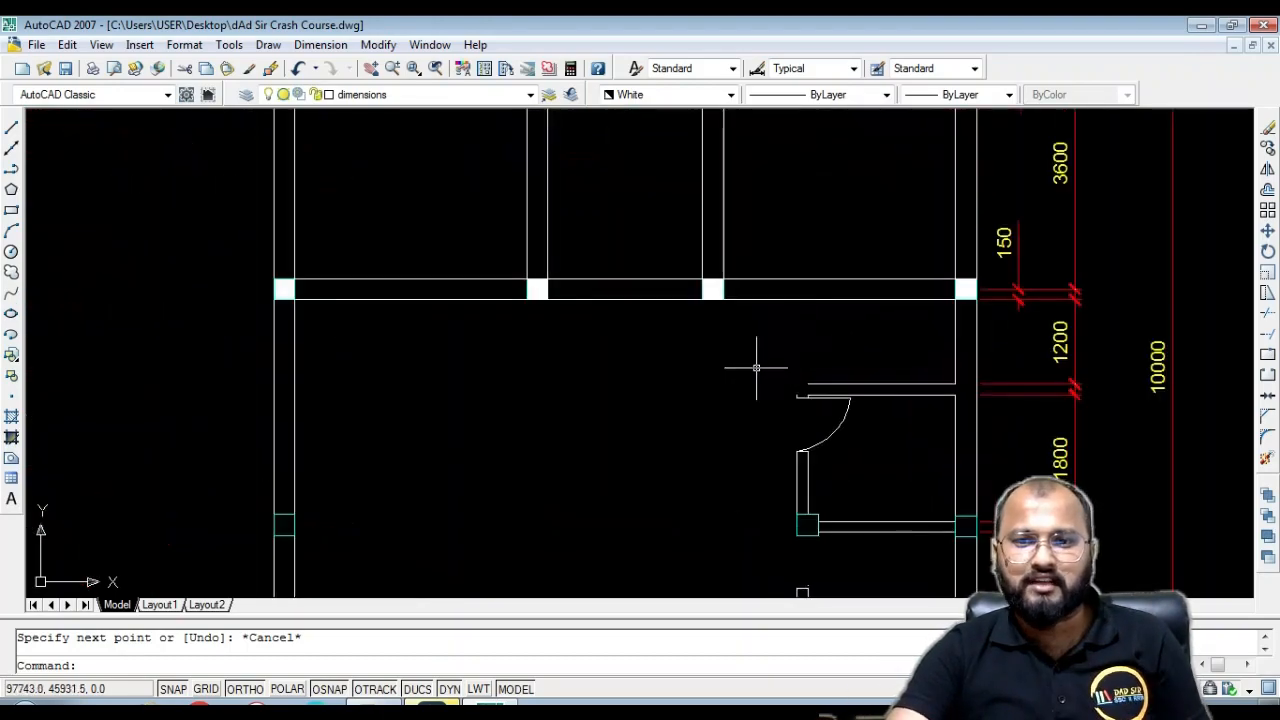
scroll(766, 360, down, 2)
scroll(829, 354, down, 1)
scroll(875, 338, up, 2)
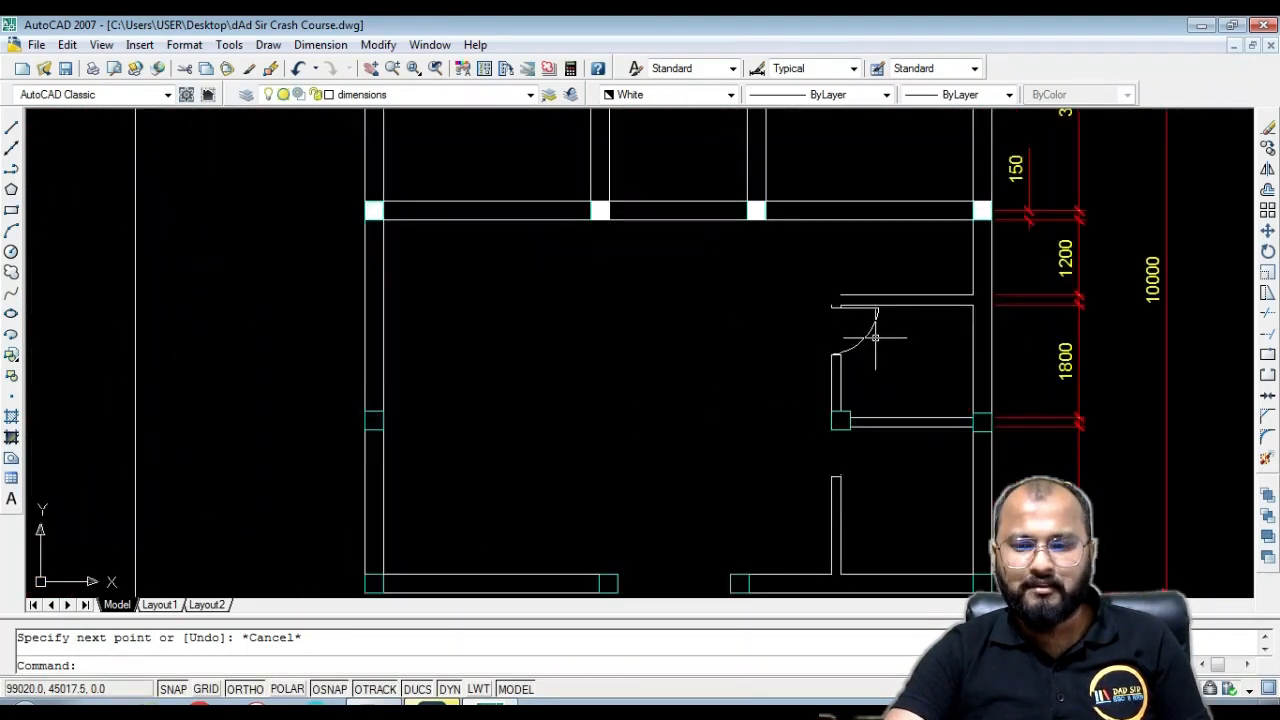
scroll(842, 424, up, 3)
scroll(782, 490, down, 2)
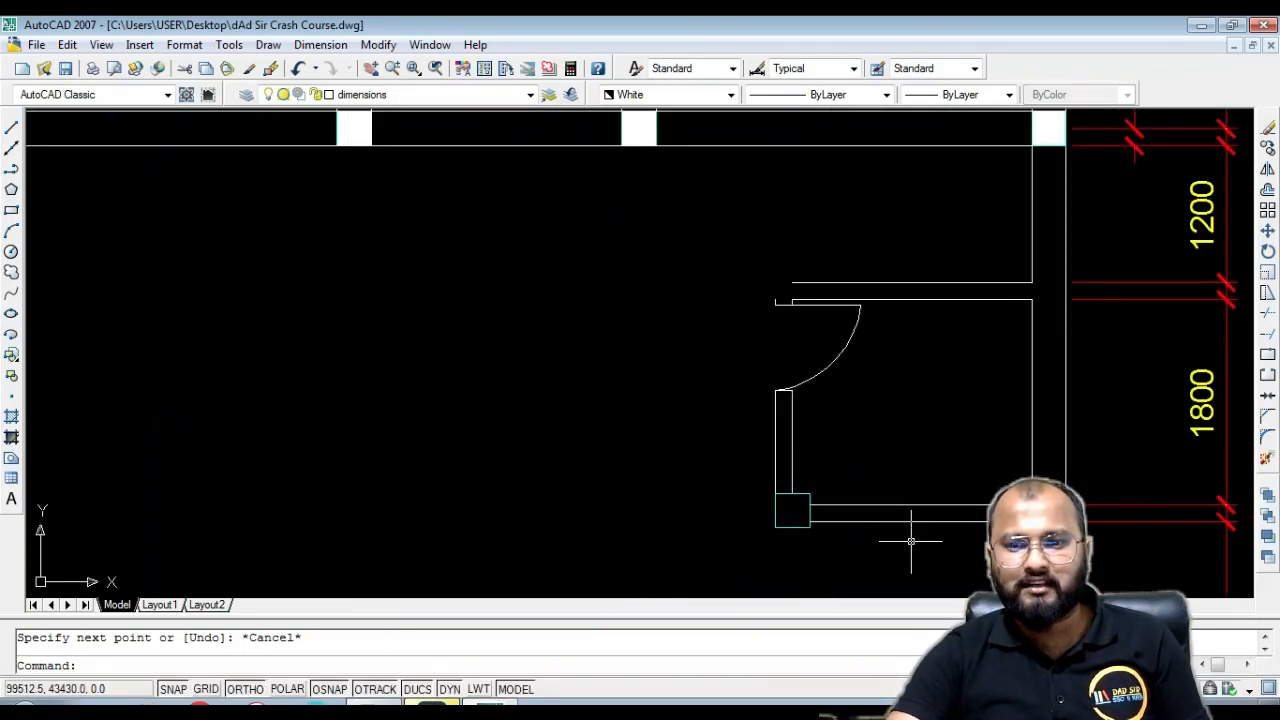
Move the toilet's bottom wall lower line down to the lower-right corner of the third row's inner column
scroll(976, 518, up, 3)
click(764, 524)
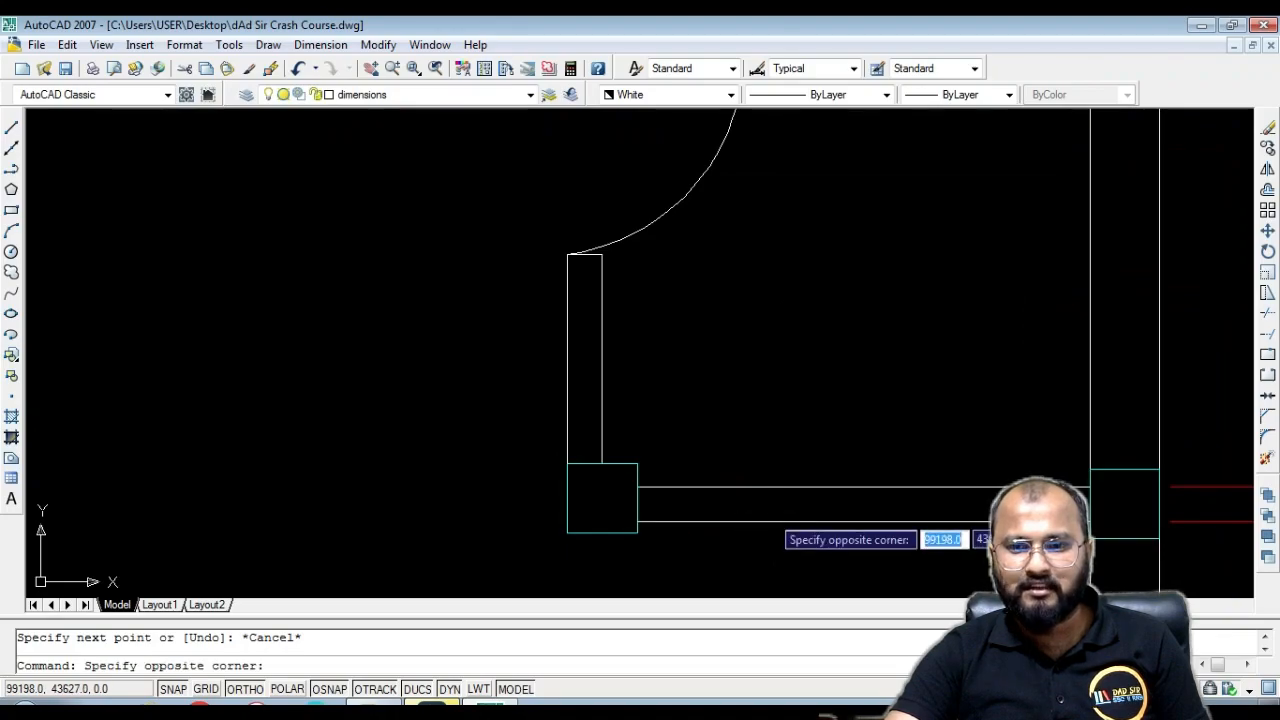
click(748, 530)
text(m)
key(Return)
scroll(656, 515, up, 1)
click(632, 524)
click(632, 540)
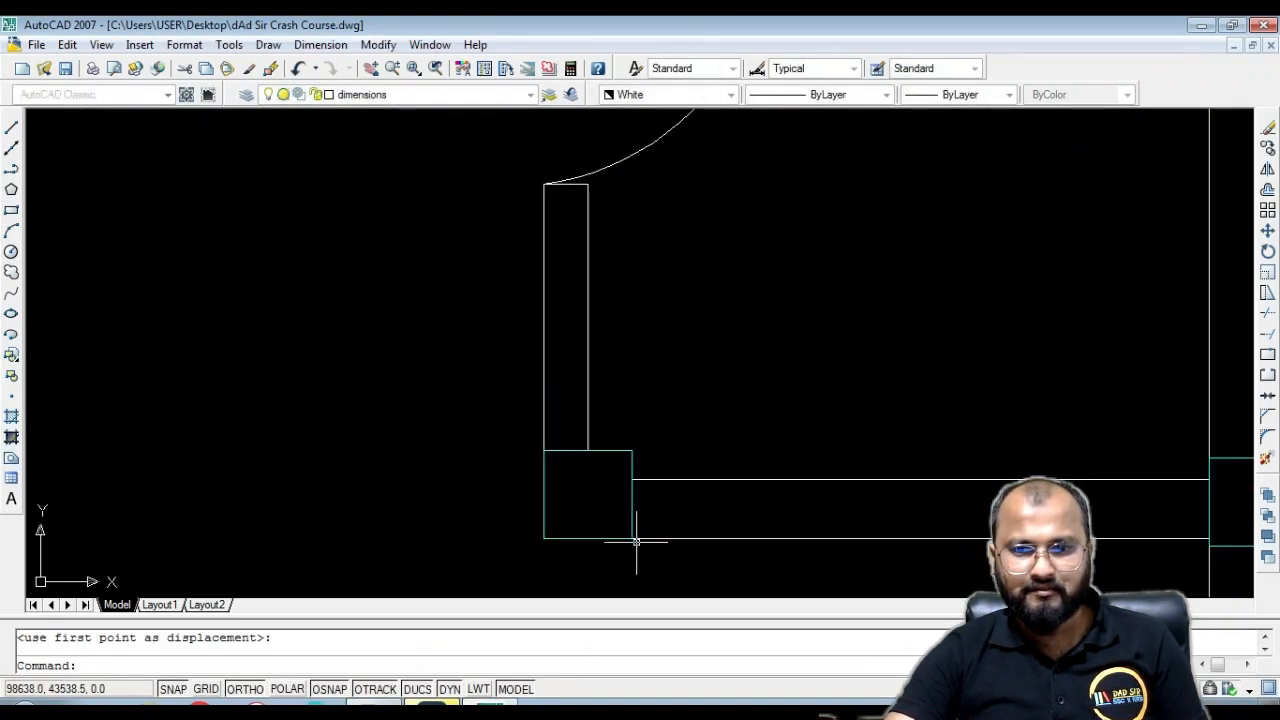
Move that wall's upper line up to the top-left corner of the third row's right column
click(720, 492)
click(722, 462)
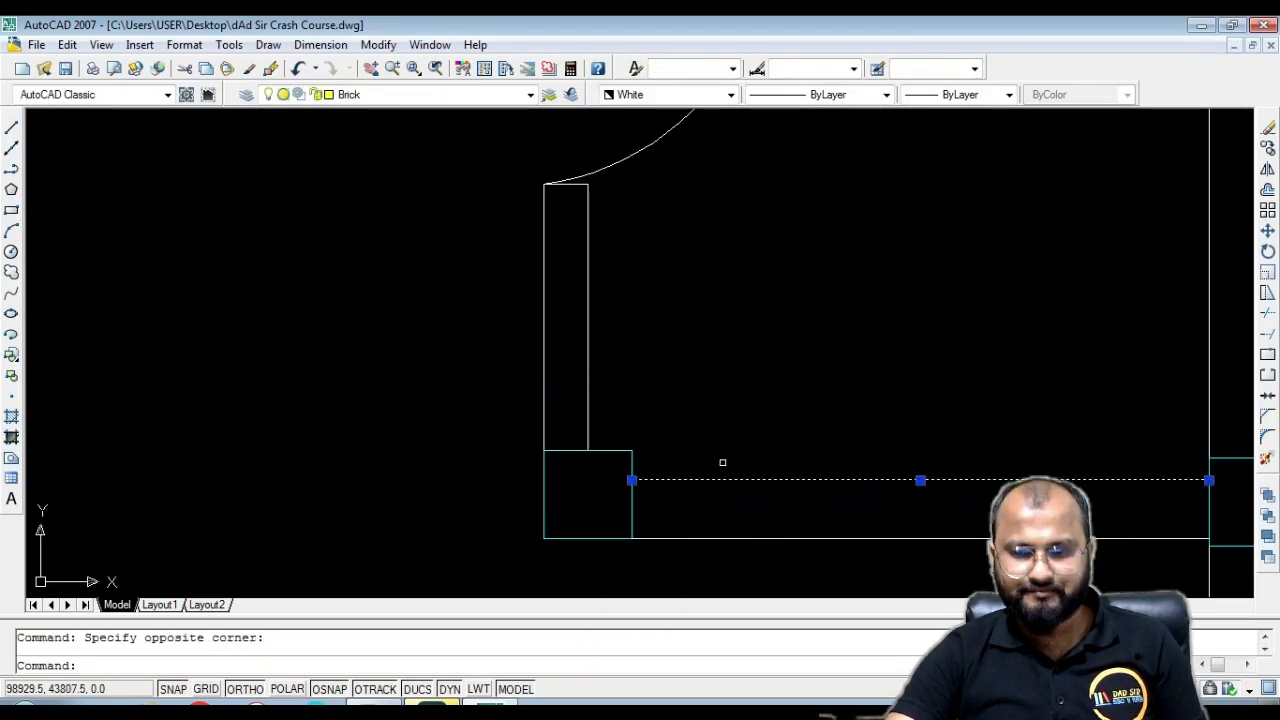
key(Return)
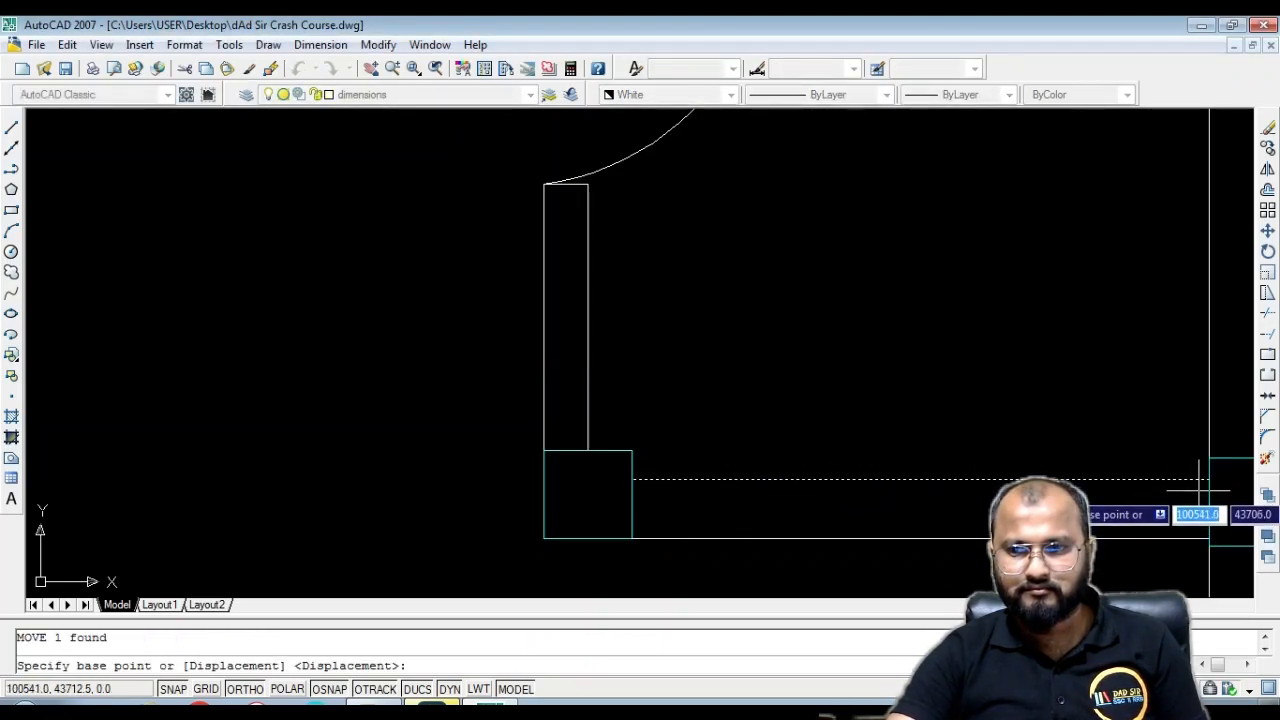
click(1208, 480)
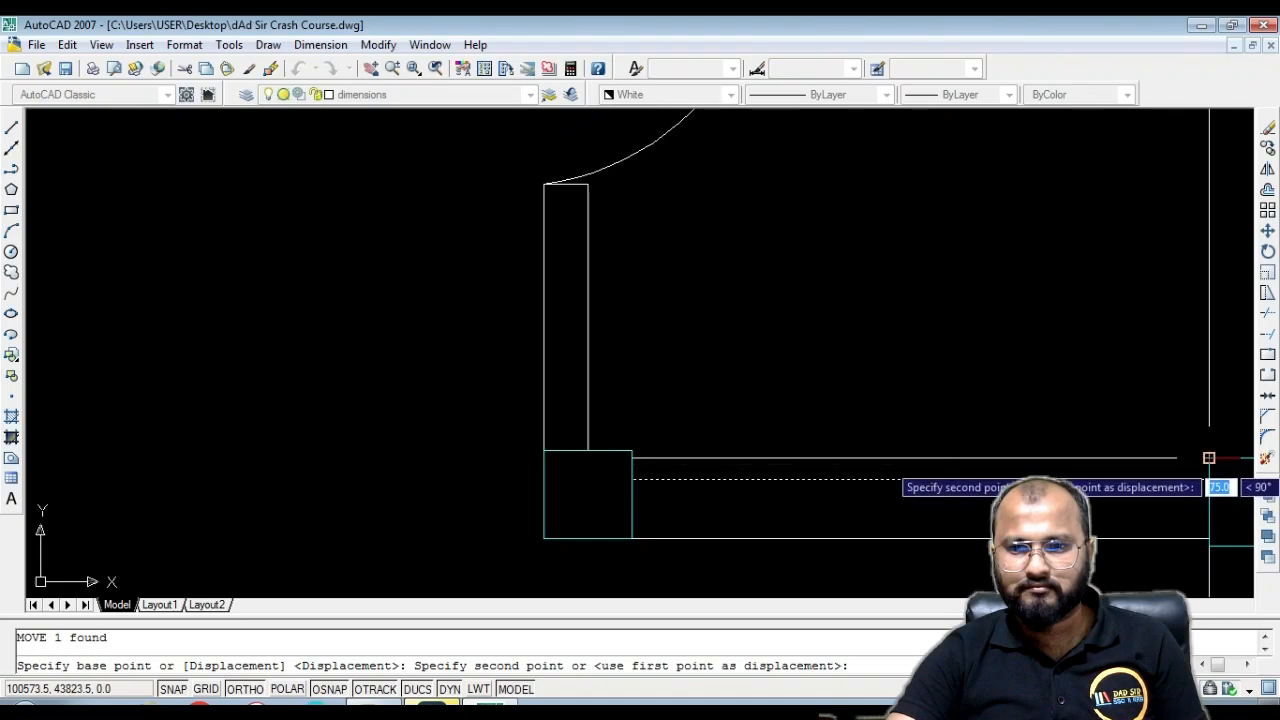
click(1209, 458)
Move the third row's right column up so its lower-left corner meets the end of the wall's lower line
scroll(935, 420, down, 4)
scroll(1042, 432, up, 5)
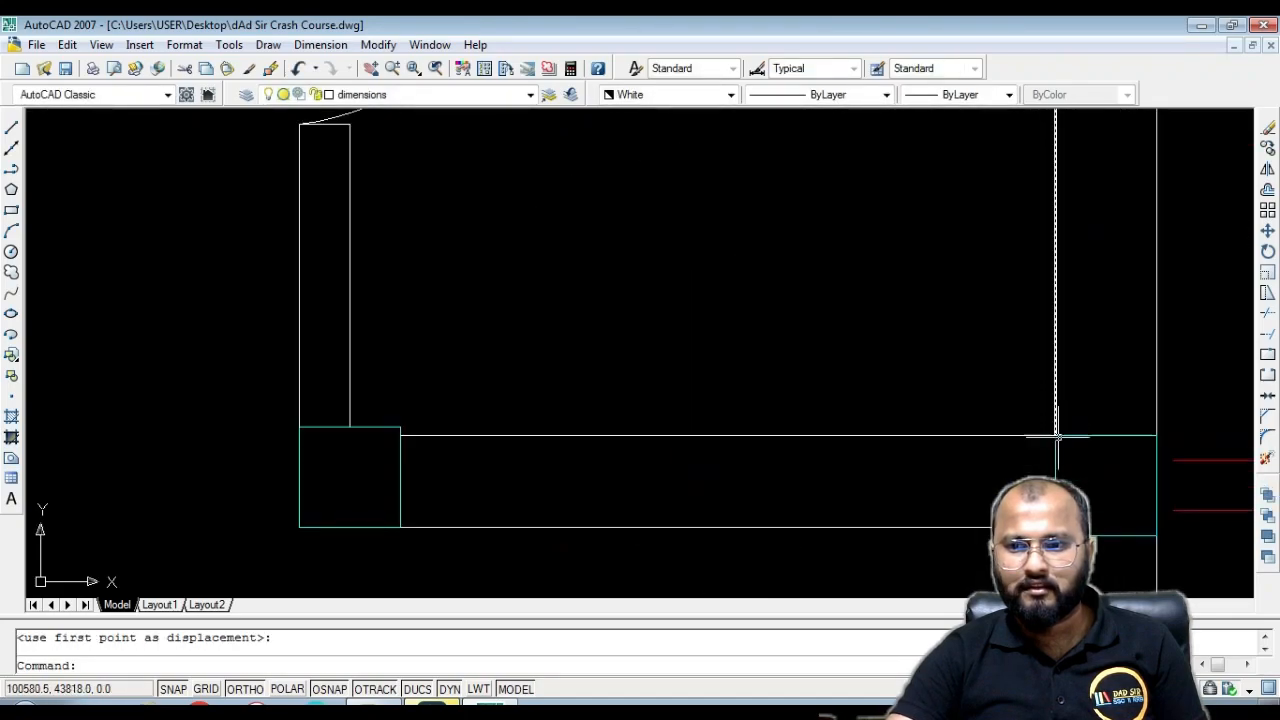
middle_drag(1054, 429, 904, 354)
click(973, 484)
click(937, 430)
scroll(300, 460, up, 4)
scroll(780, 432, down, 4)
scroll(1151, 435, up, 3)
text(m)
key(Return)
click(1055, 429)
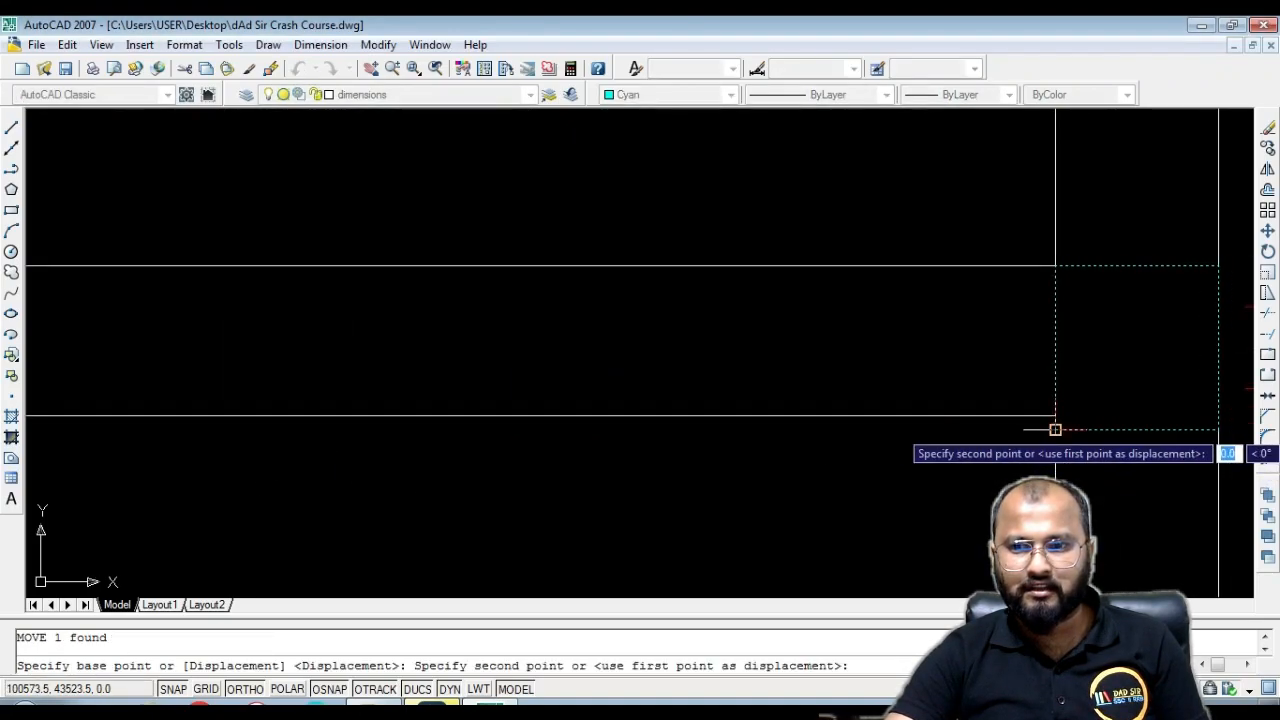
click(1055, 415)
scroll(1088, 403, down, 5)
Move the wall's upper line up again to the upper-right corner of the inner column
scroll(978, 392, up, 4)
key(Escape)
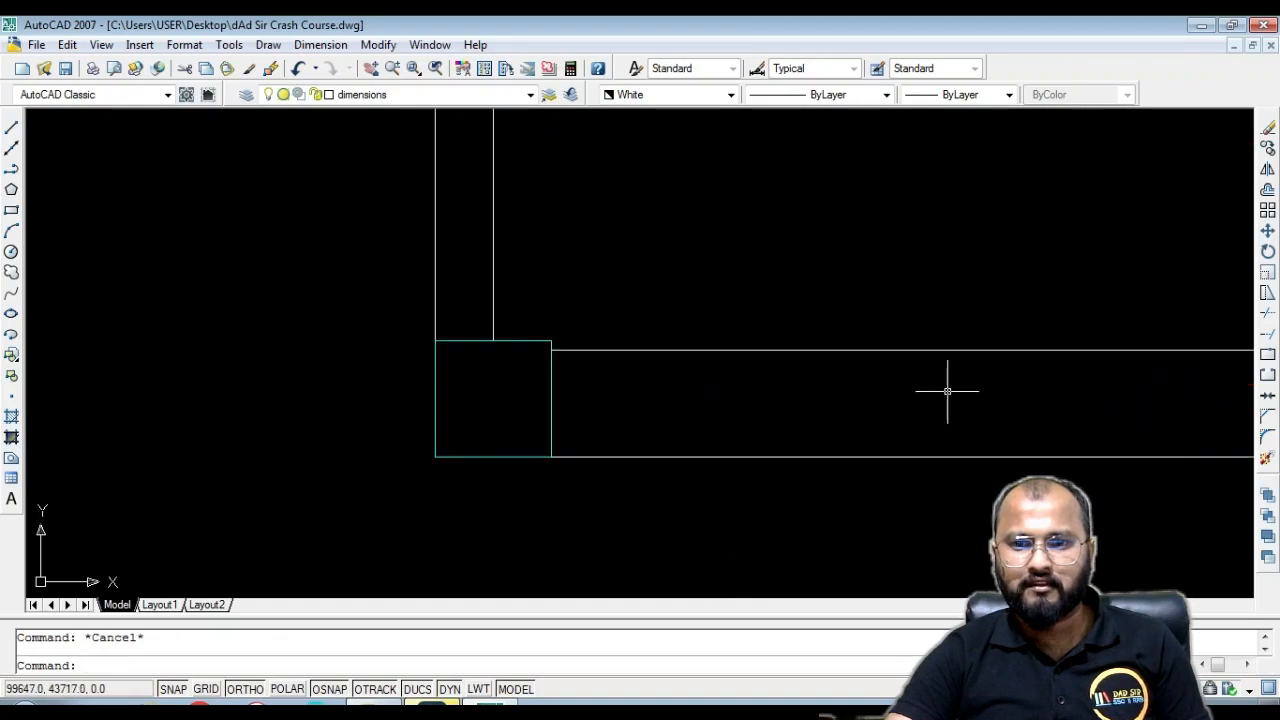
drag(955, 392, 865, 331)
text(m)
key(Return)
scroll(465, 349, up, 3)
click(638, 355)
click(637, 335)
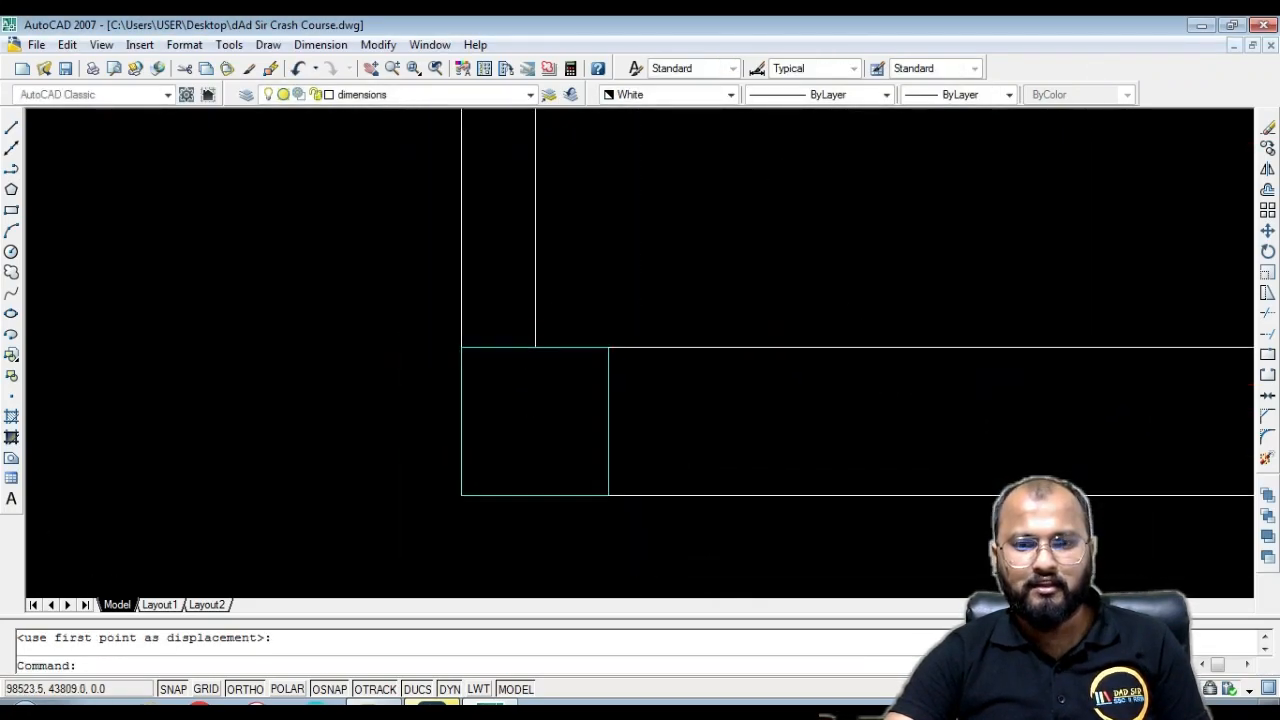
Erase the toilet's upper wall, its side wall pieces and its door above the inner column
scroll(706, 385, down, 3)
scroll(681, 349, up, 3)
scroll(732, 429, down, 2)
scroll(705, 370, up, 3)
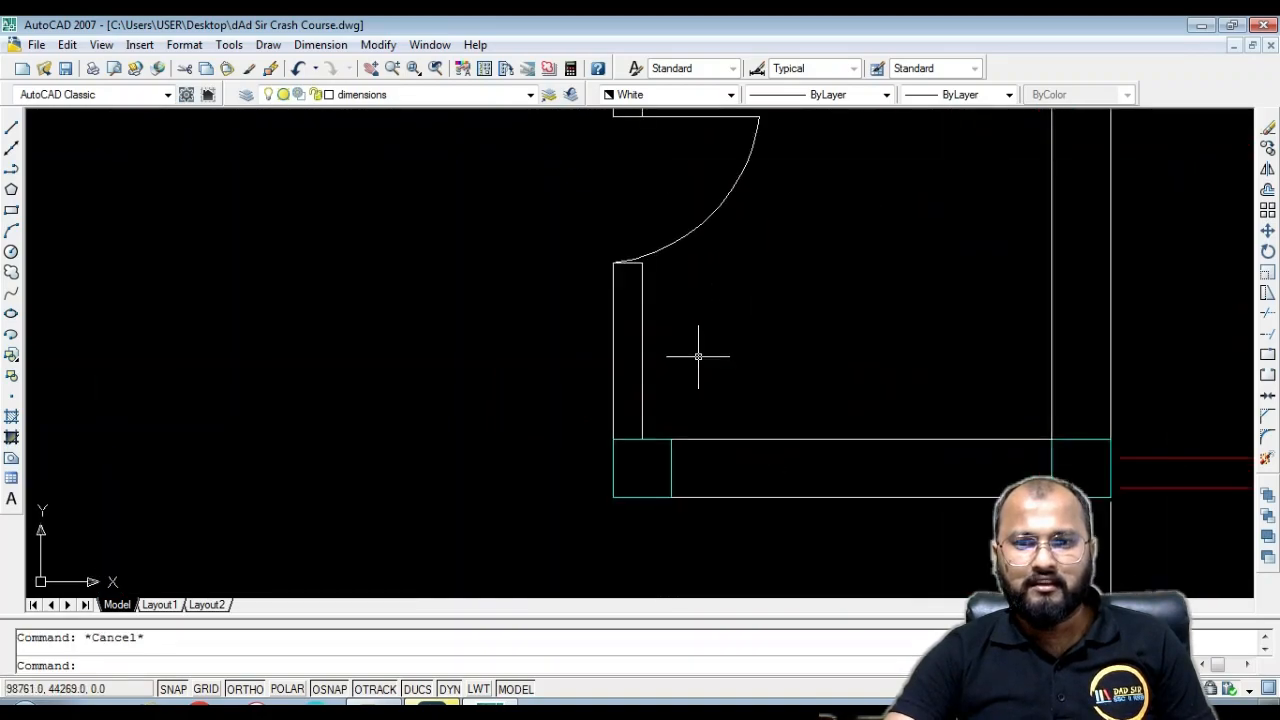
scroll(705, 361, down, 6)
click(725, 359)
click(656, 273)
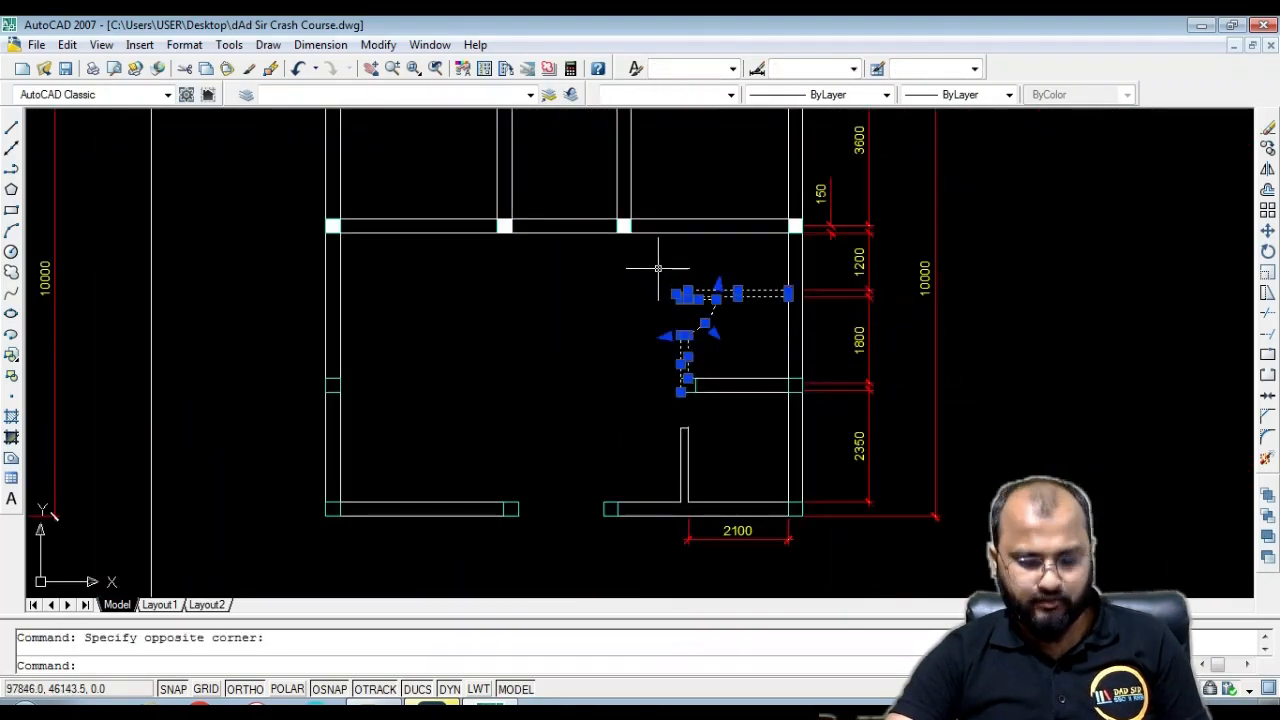
key(Delete)
Draw a vertical line from the inner column's upper-right corner up to the cross wall's lower line
text(l)
key(Return)
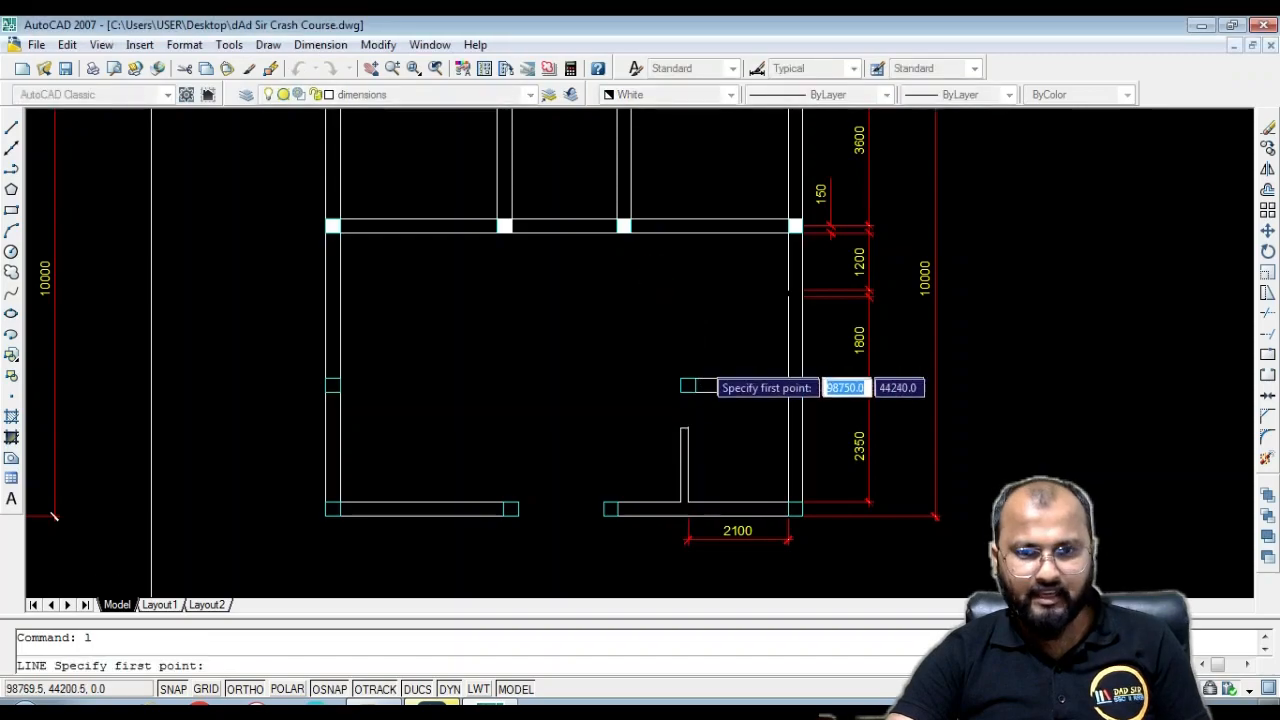
scroll(701, 358, up, 3)
click(678, 408)
scroll(678, 408, down, 2)
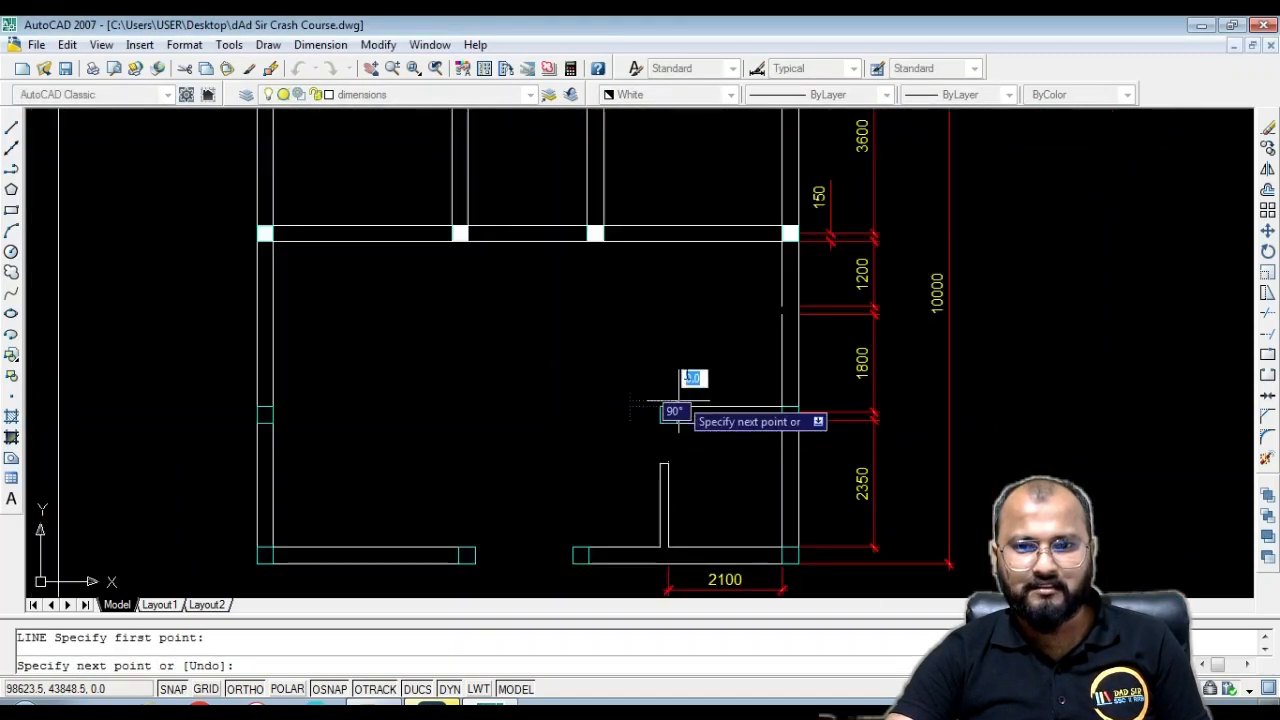
click(677, 241)
key(Escape)
Copy the new vertical line from the inner column's upper-right corner to its upper-left corner
click(687, 284)
click(664, 294)
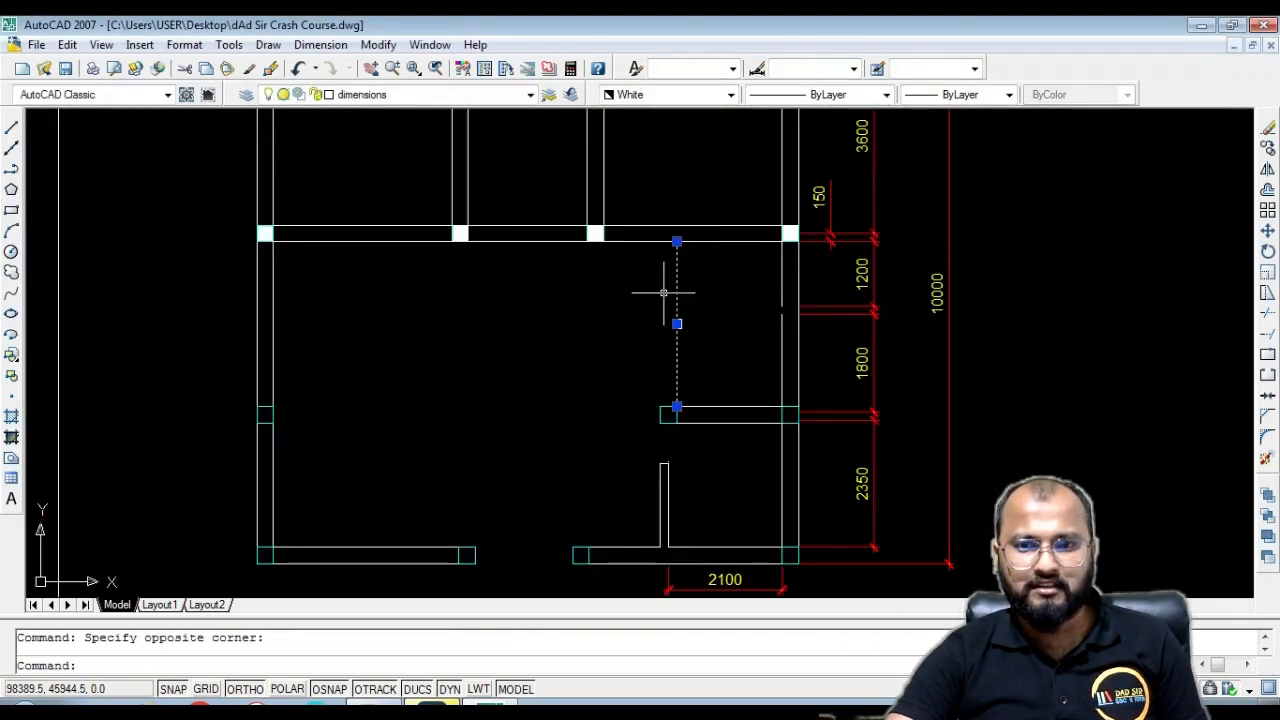
text(co)
key(Return)
scroll(680, 258, up, 3)
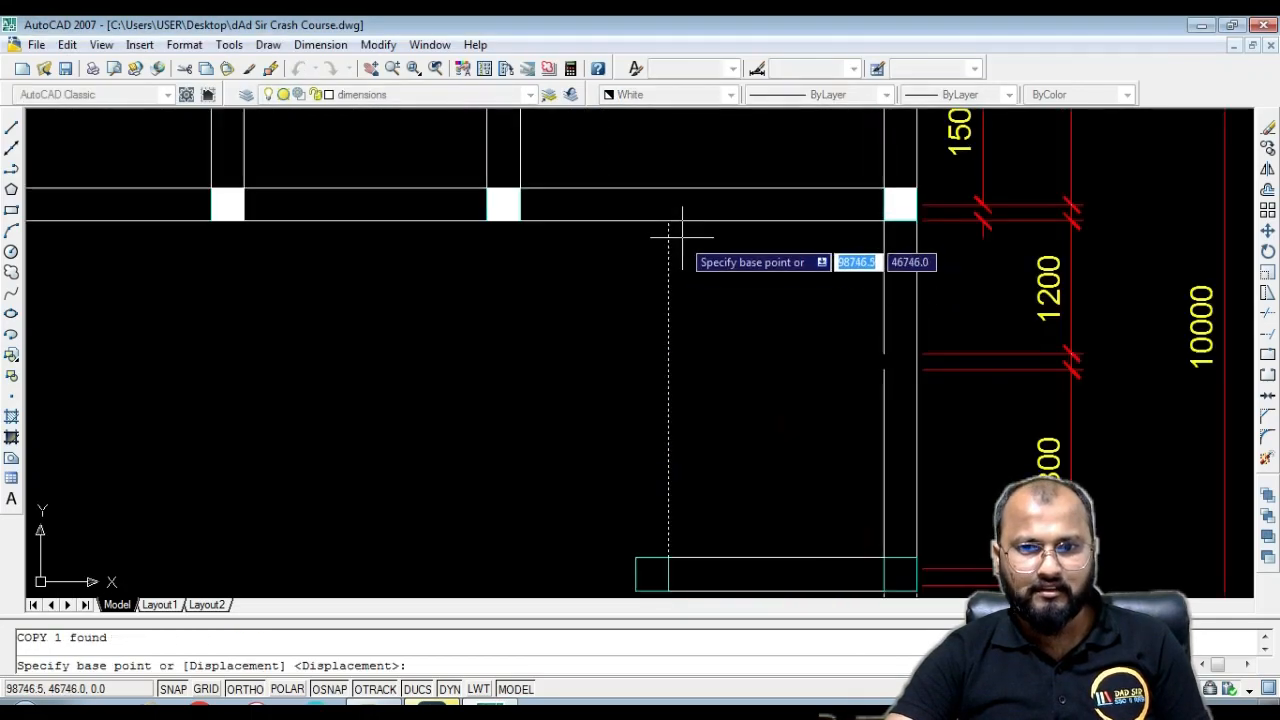
click(668, 557)
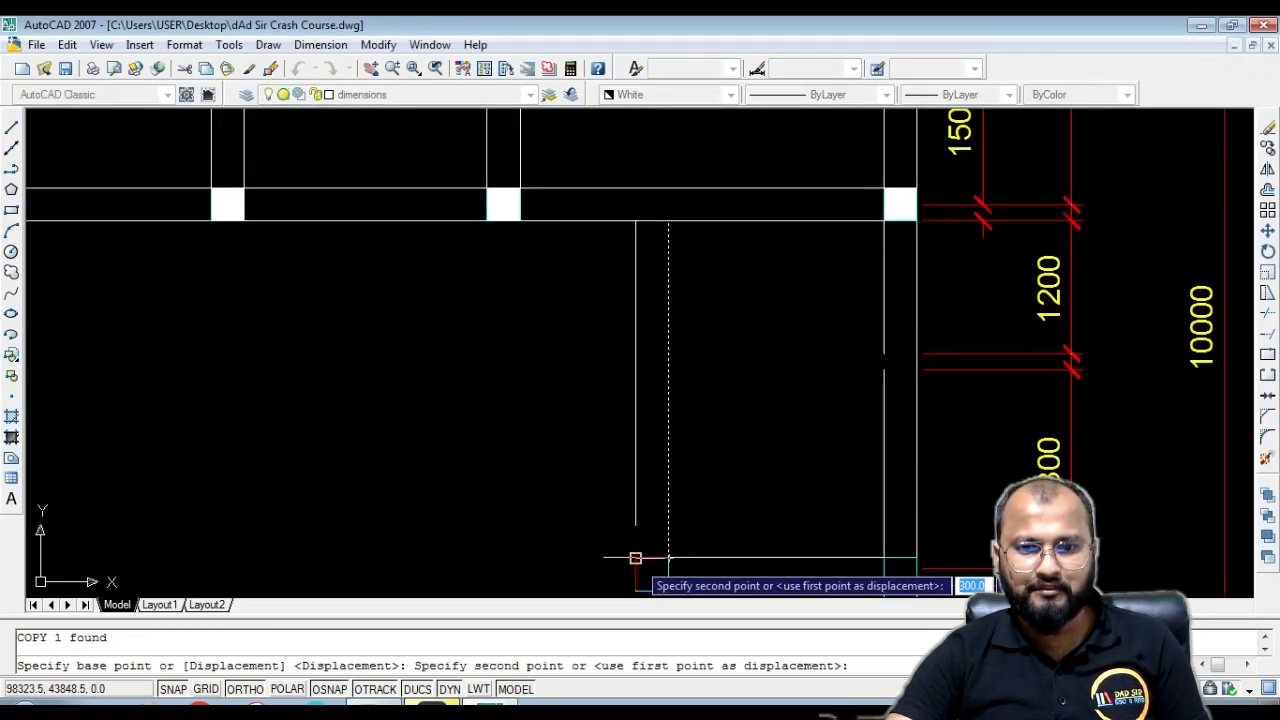
scroll(636, 557, down, 3)
key(Escape)
Try to trim the cross wall's lower line between the two new vertical lines
text(tr)
key(Return)
key(Return)
scroll(617, 365, up, 8)
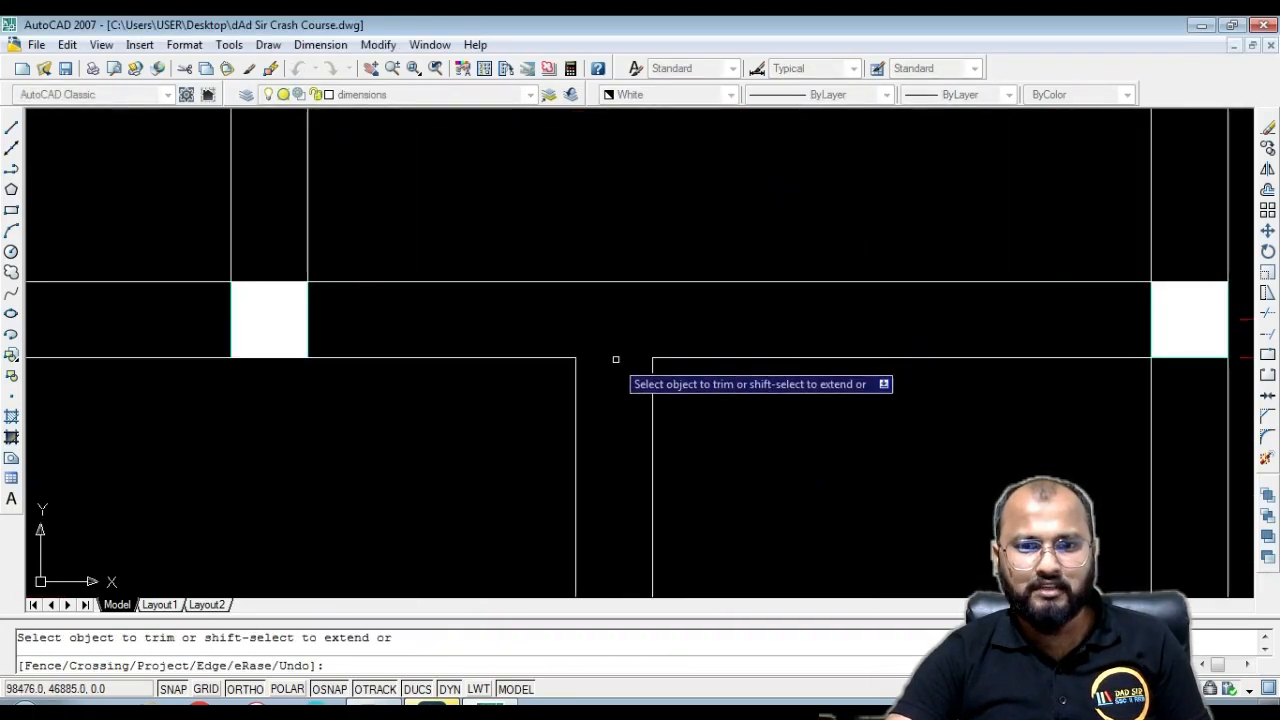
scroll(617, 357, down, 4)
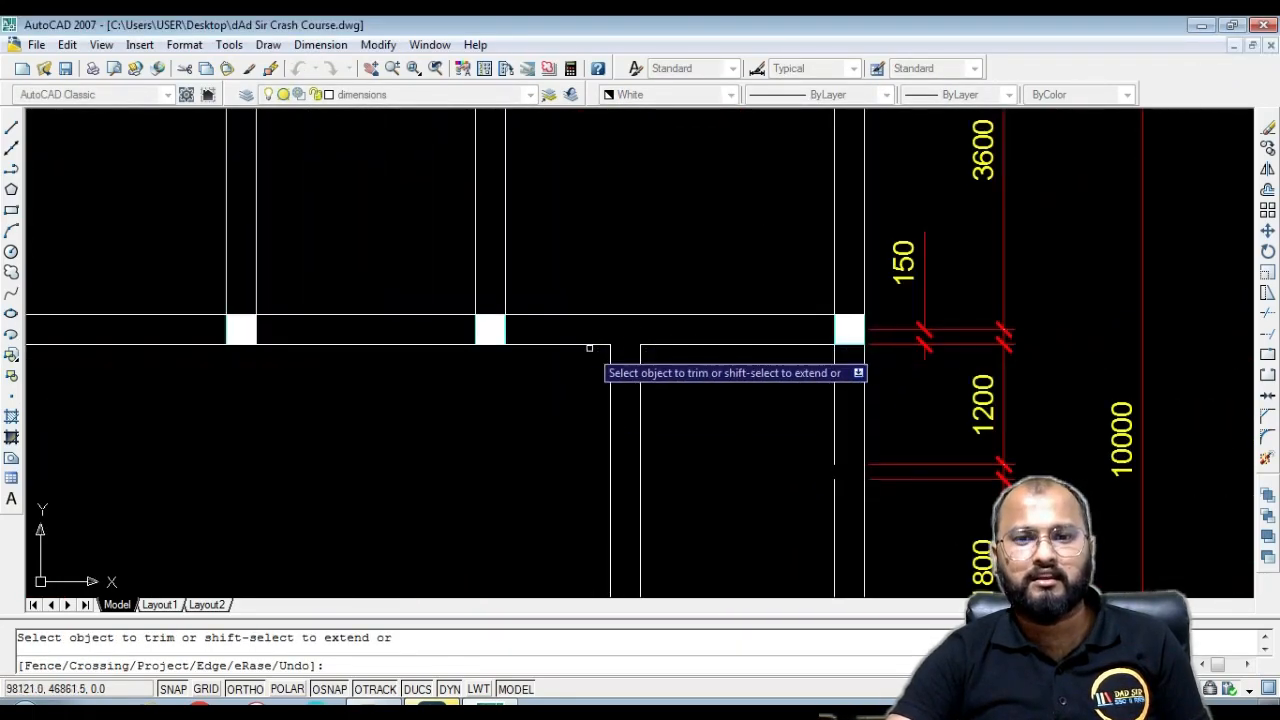
Undo the last trim at the junction of the cross wall and the new vertical wall
scroll(638, 343, up, 5)
key(ctrl+c)
key(ctrl+z)
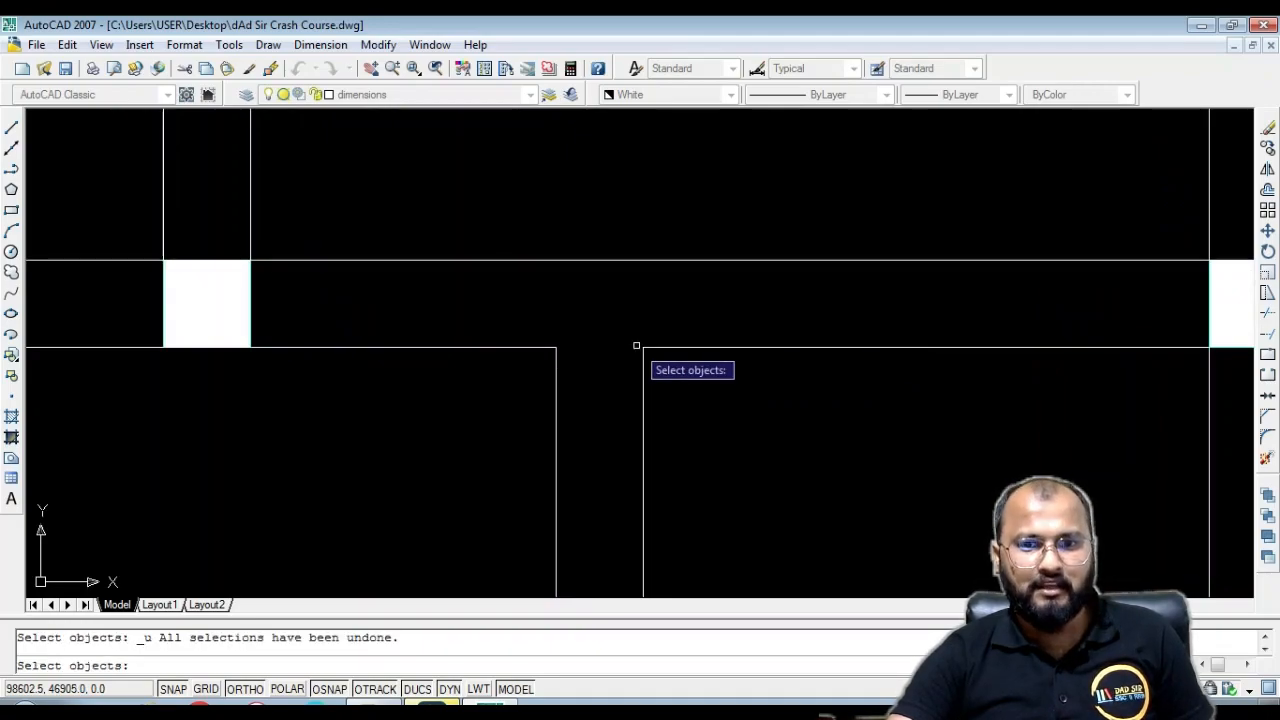
key(Escape)
key(ctrl+z)
key(ctrl+z)
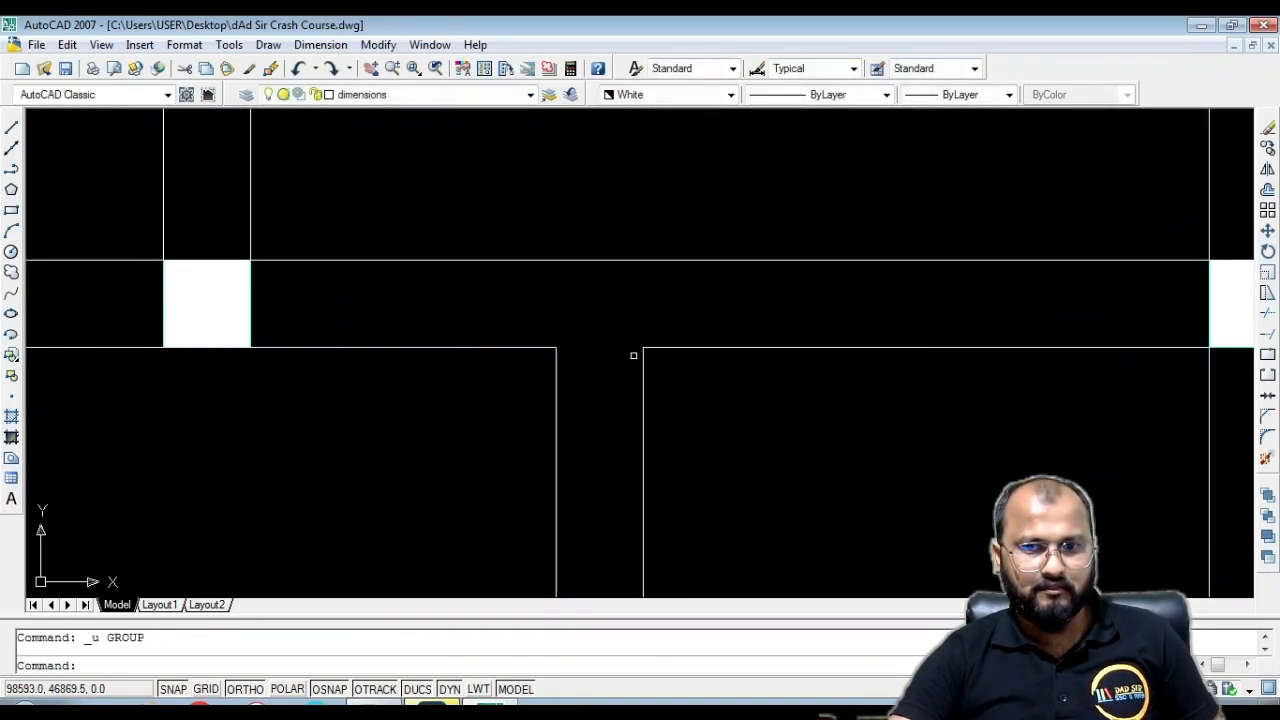
key(ctrl+z)
scroll(638, 345, up, 5)
Trim the cross wall's lower line where the new vertical wall meets it
text(tr)
key(Return)
key(Return)
click(608, 346)
click(611, 379)
scroll(628, 354, down, 8)
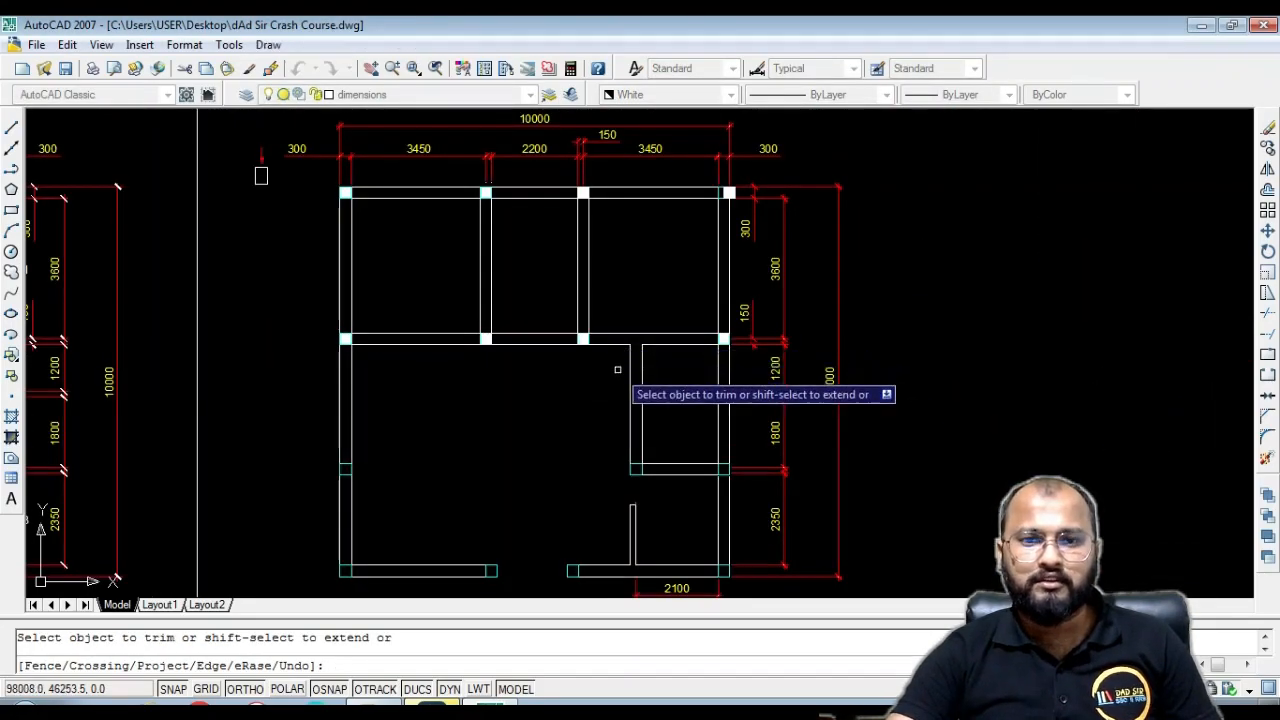
Erase the thin partition wall between the inner column and the bottom wall
scroll(650, 478, up, 6)
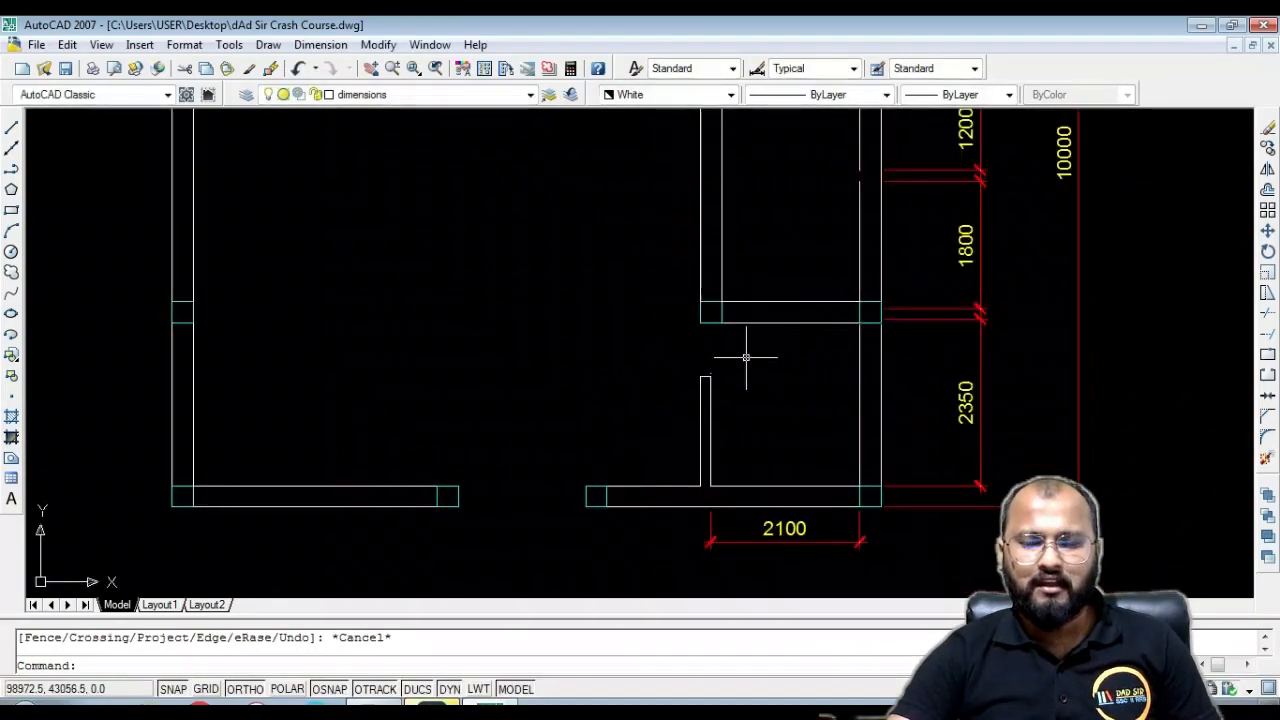
scroll(716, 426, up, 3)
click(714, 414)
click(639, 294)
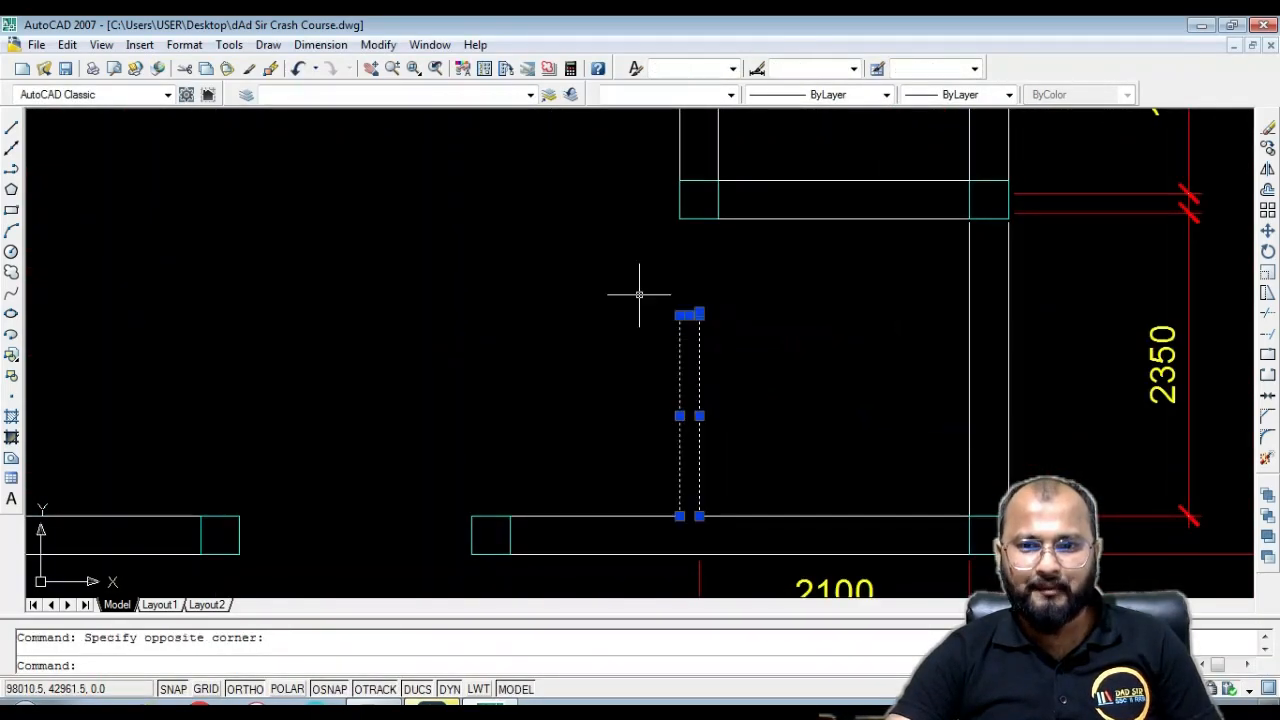
key(Delete)
Draw two vertical wall lines from the inner column's lower corners down to the bottom wall's upper line
text(l)
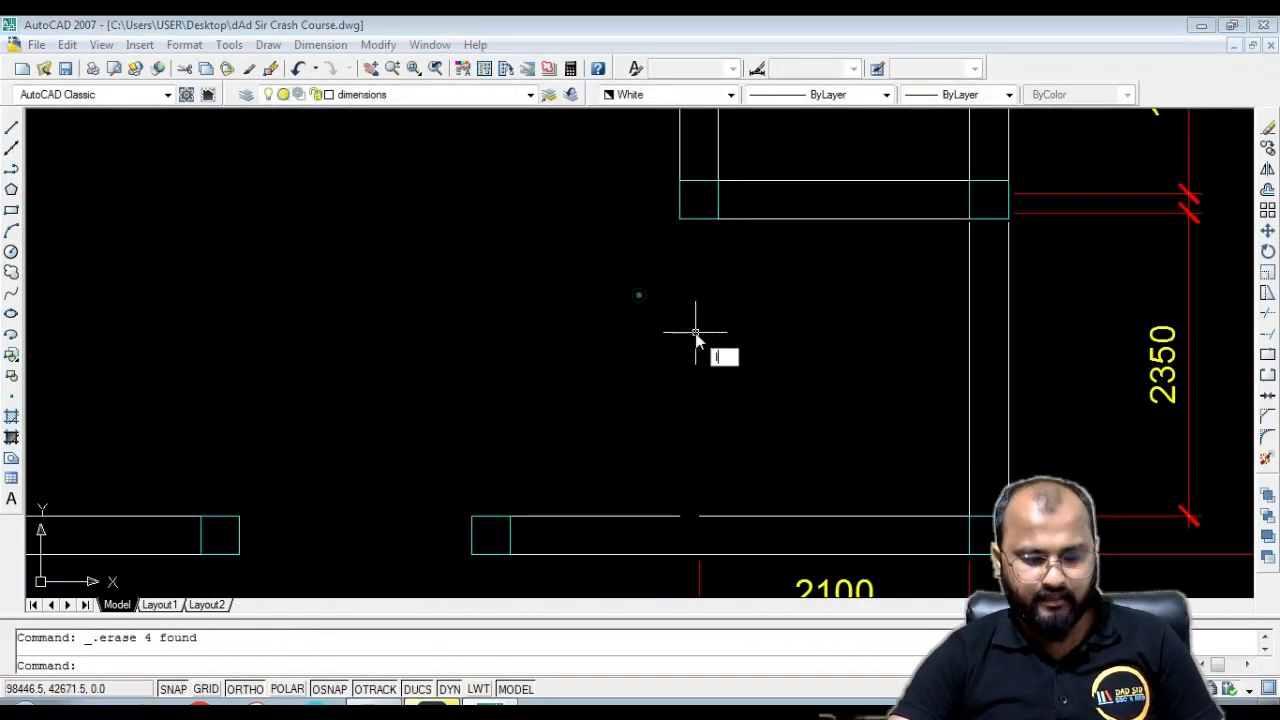
key(Return)
click(679, 218)
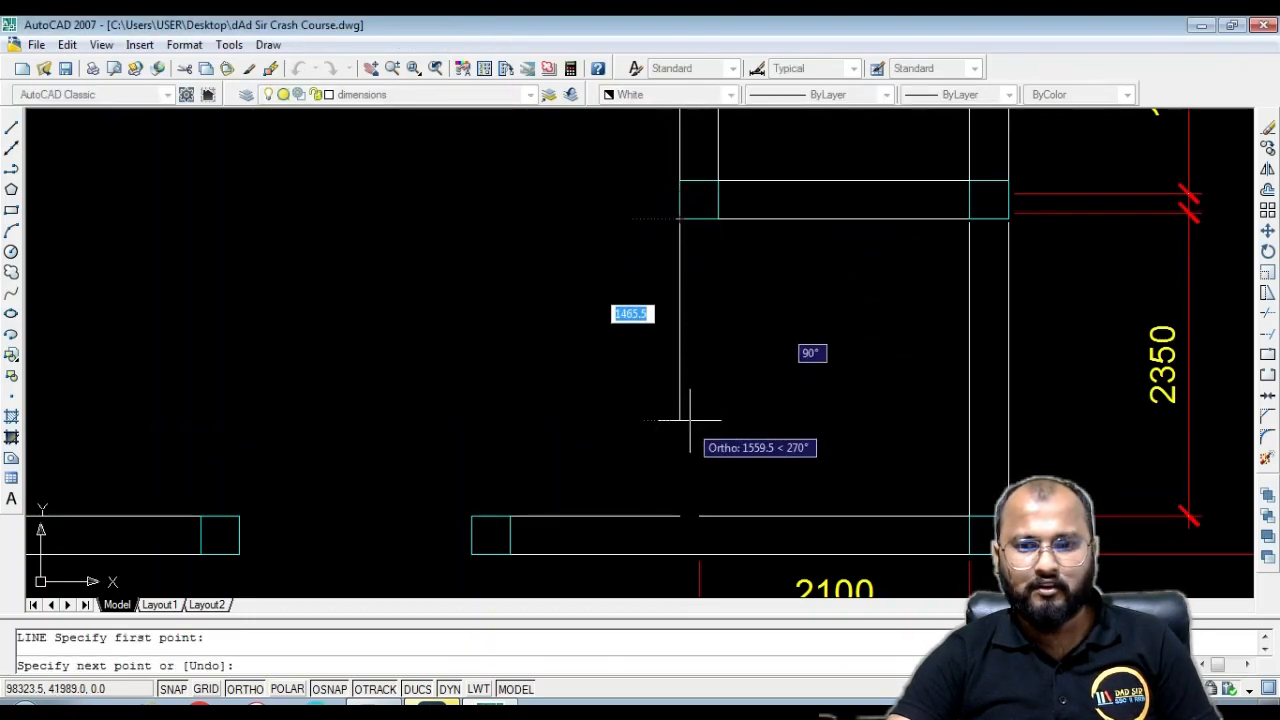
click(680, 516)
key(Escape)
key(Return)
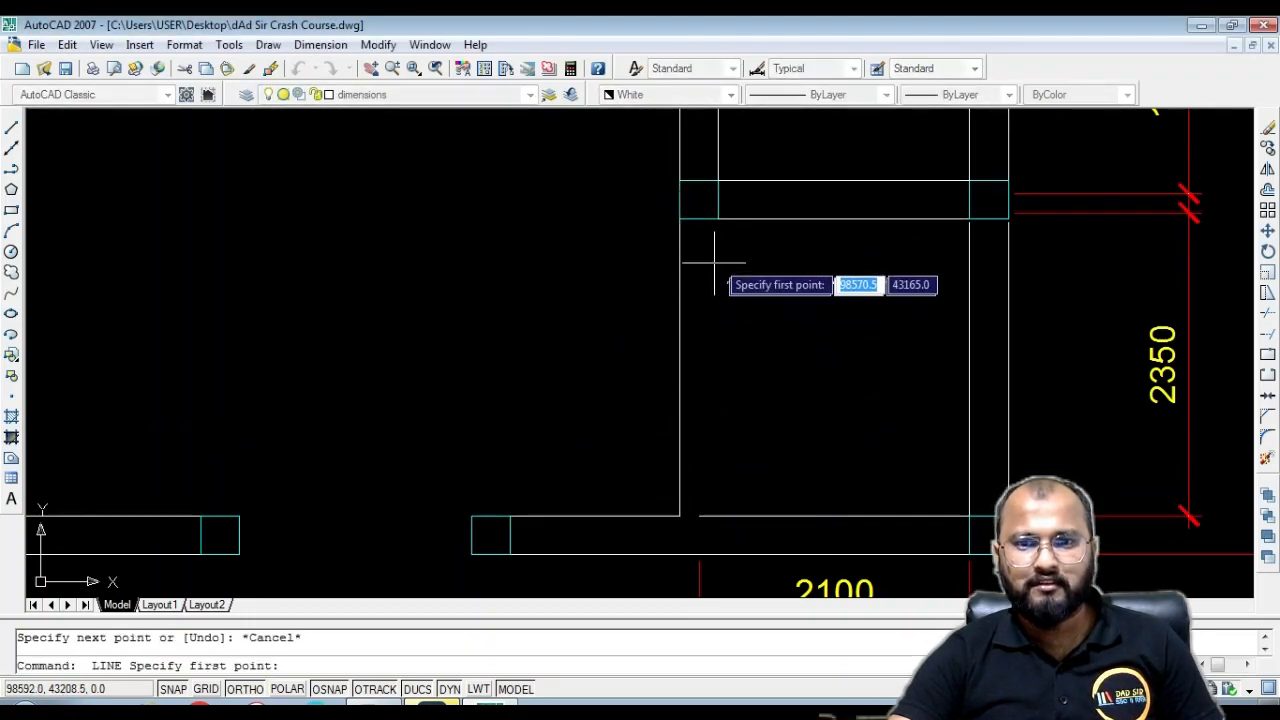
click(718, 218)
click(717, 516)
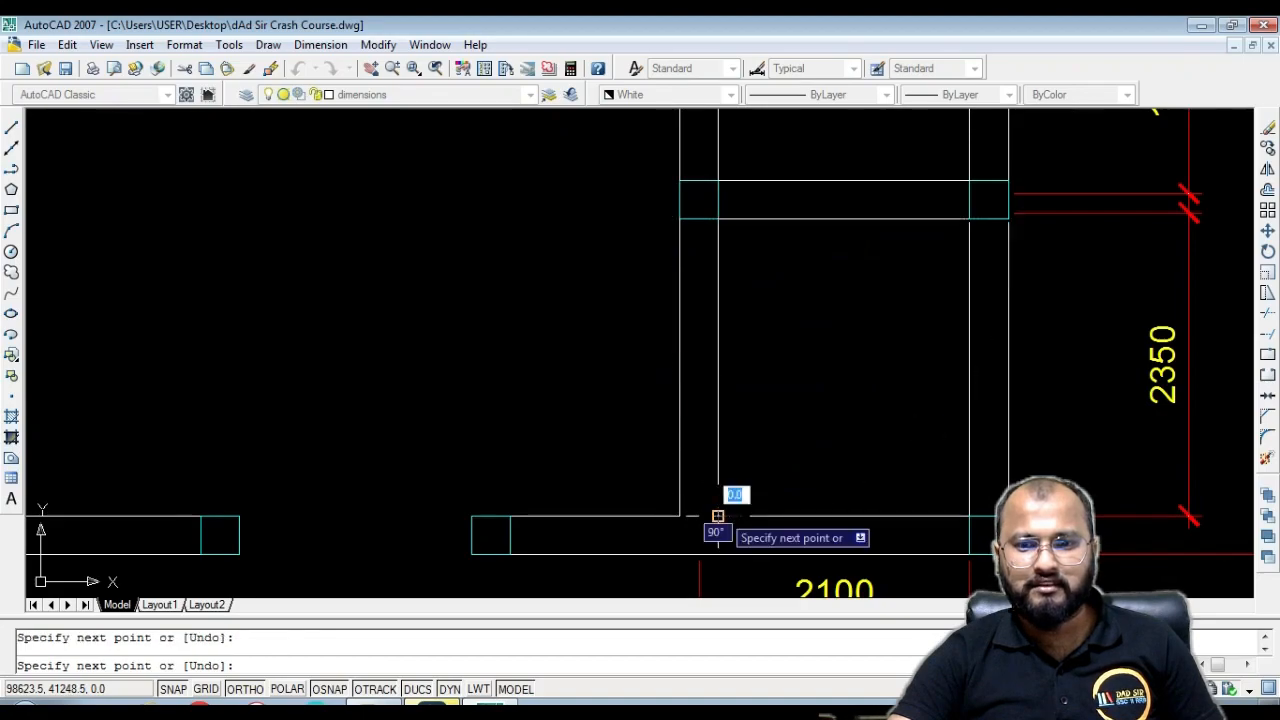
key(Escape)
Trim the leftover stub of the bottom wall's upper line between the two new vertical lines
text(tr)
key(Return)
key(Return)
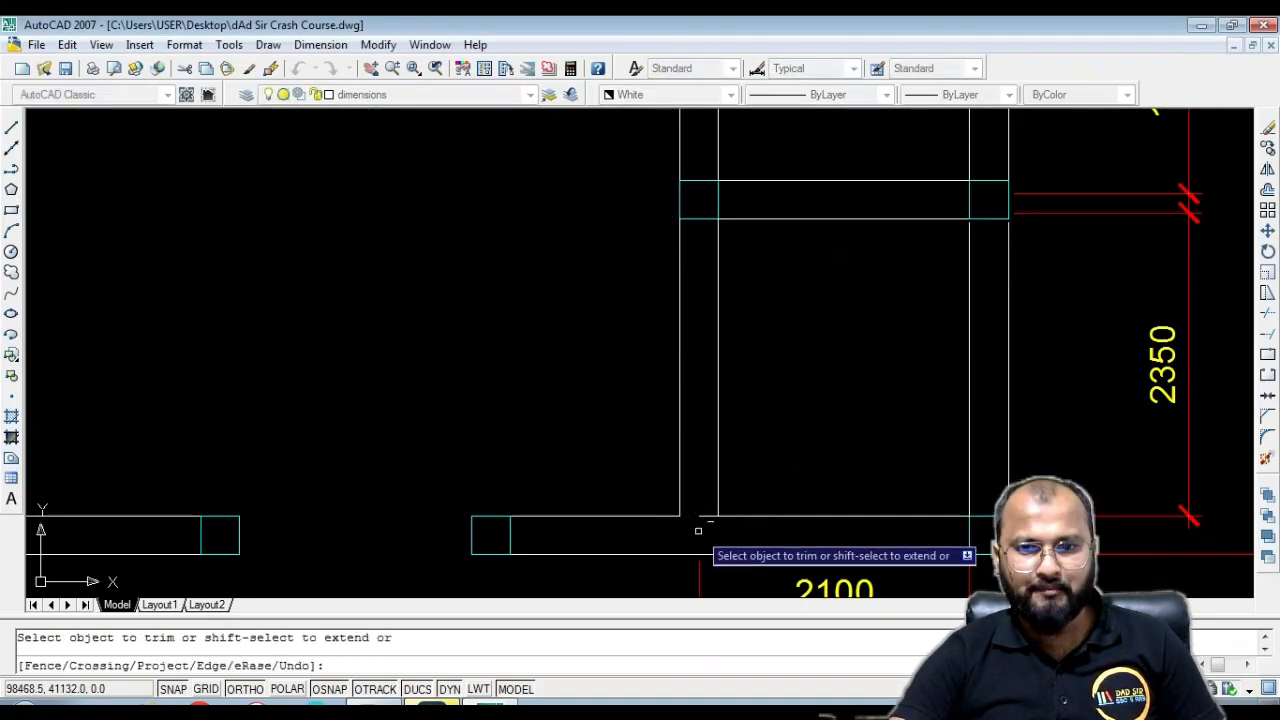
scroll(714, 511, up, 5)
scroll(689, 437, down, 9)
scroll(740, 400, down, 3)
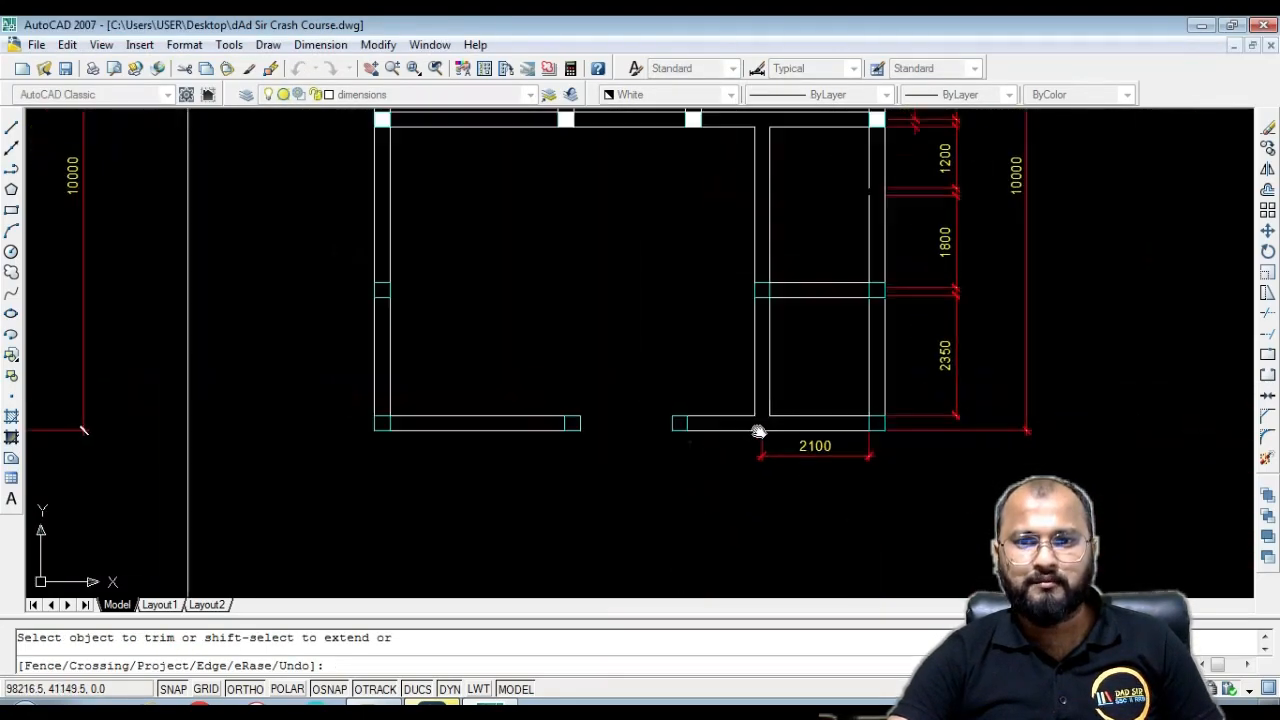
scroll(771, 509, up, 6)
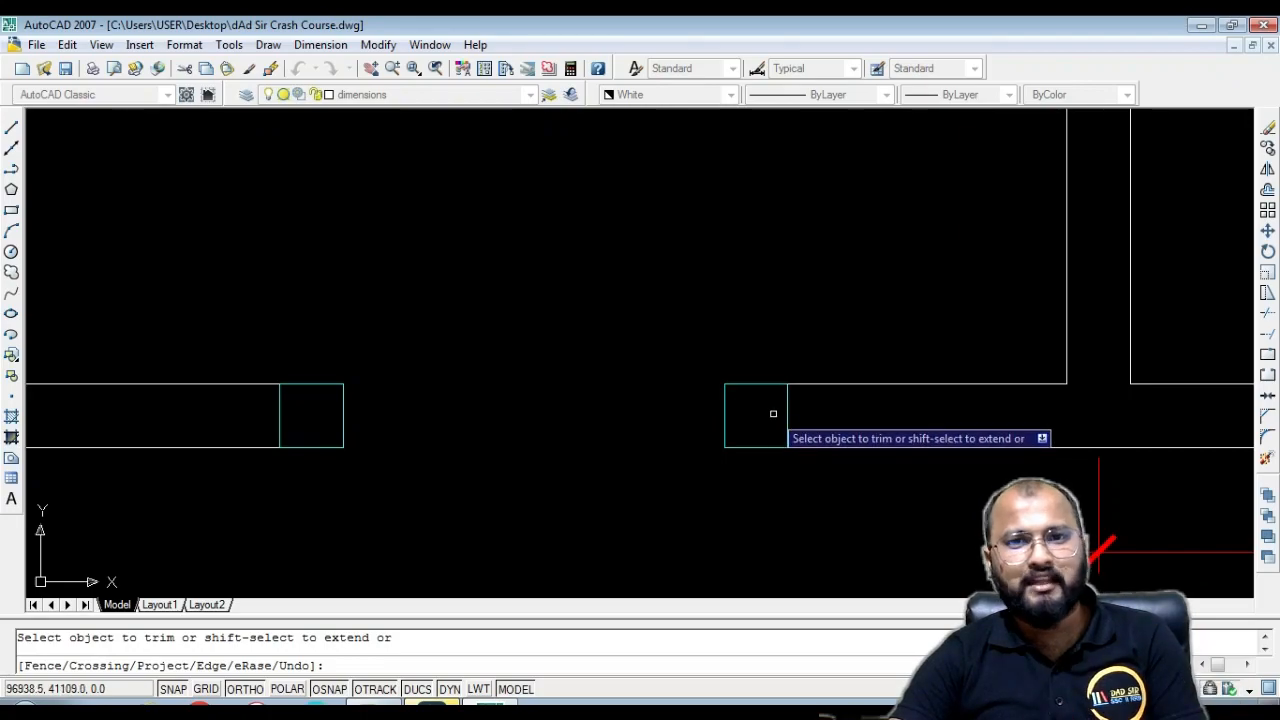
scroll(755, 425, down, 3)
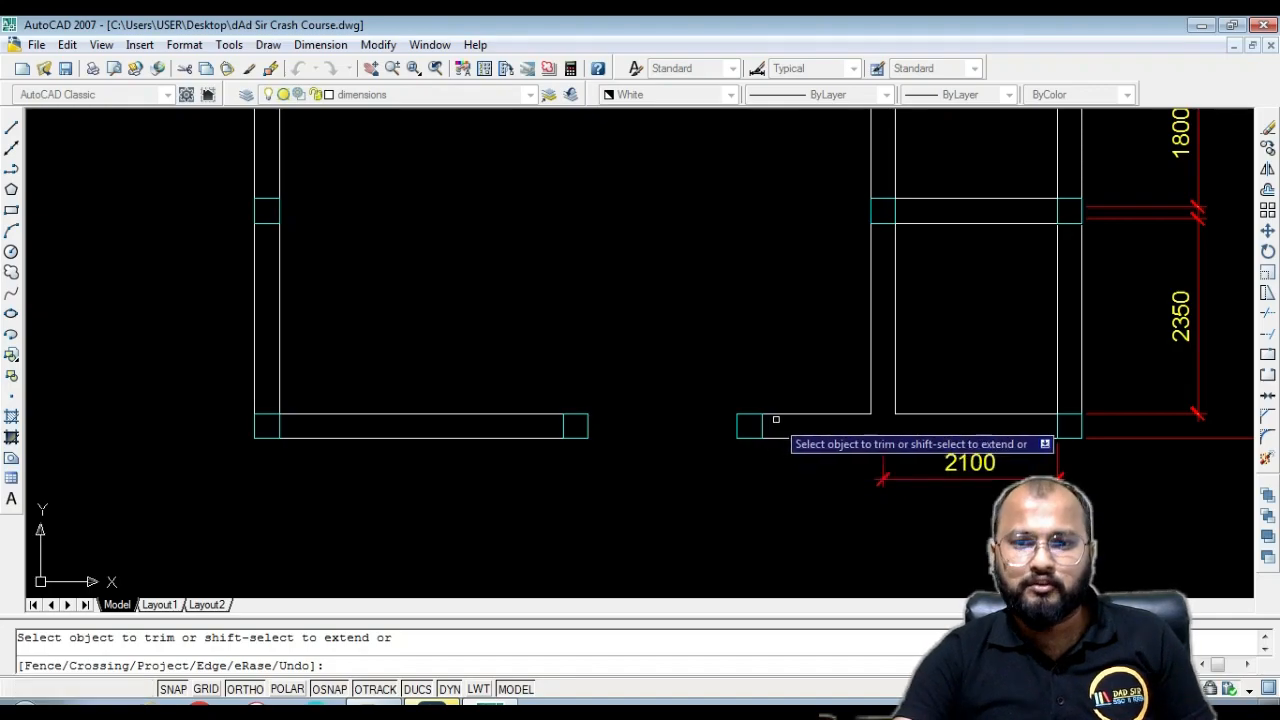
scroll(770, 440, up, 5)
key(Escape)
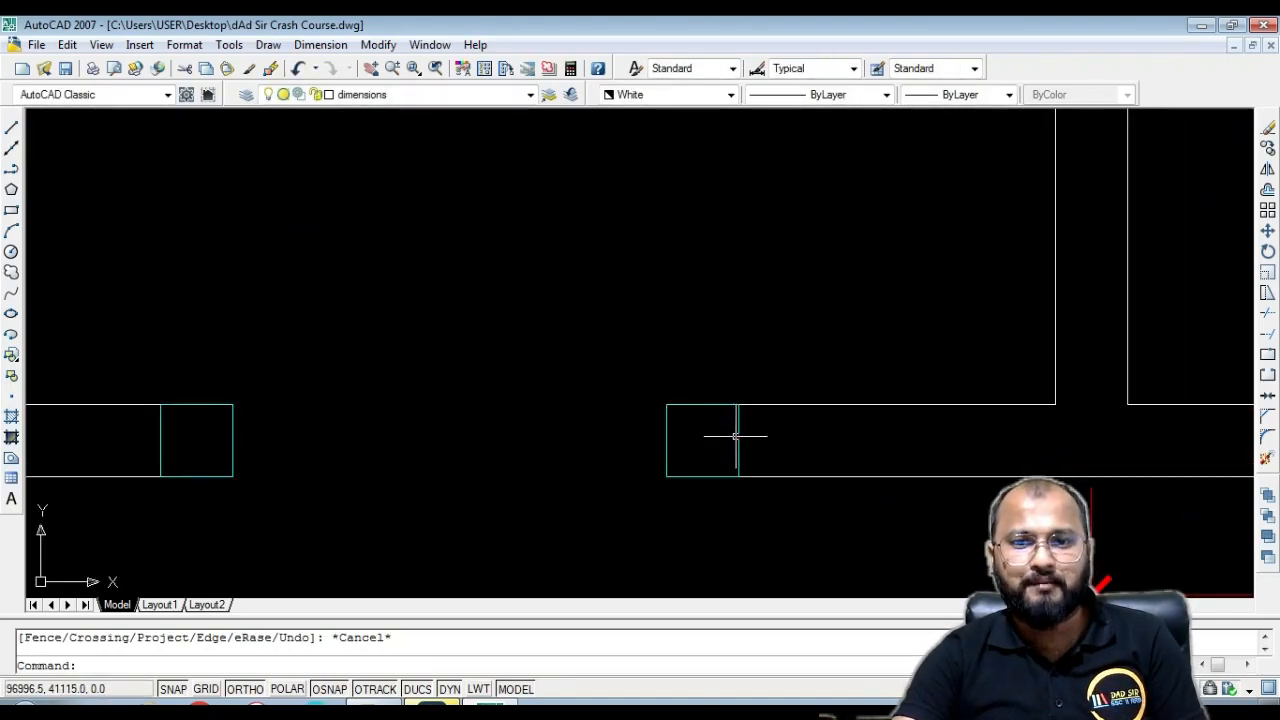
Draw two horizontal wall lines across the bottom wall's entrance opening, joining the facing corners of its two columns
scroll(735, 436, down, 3)
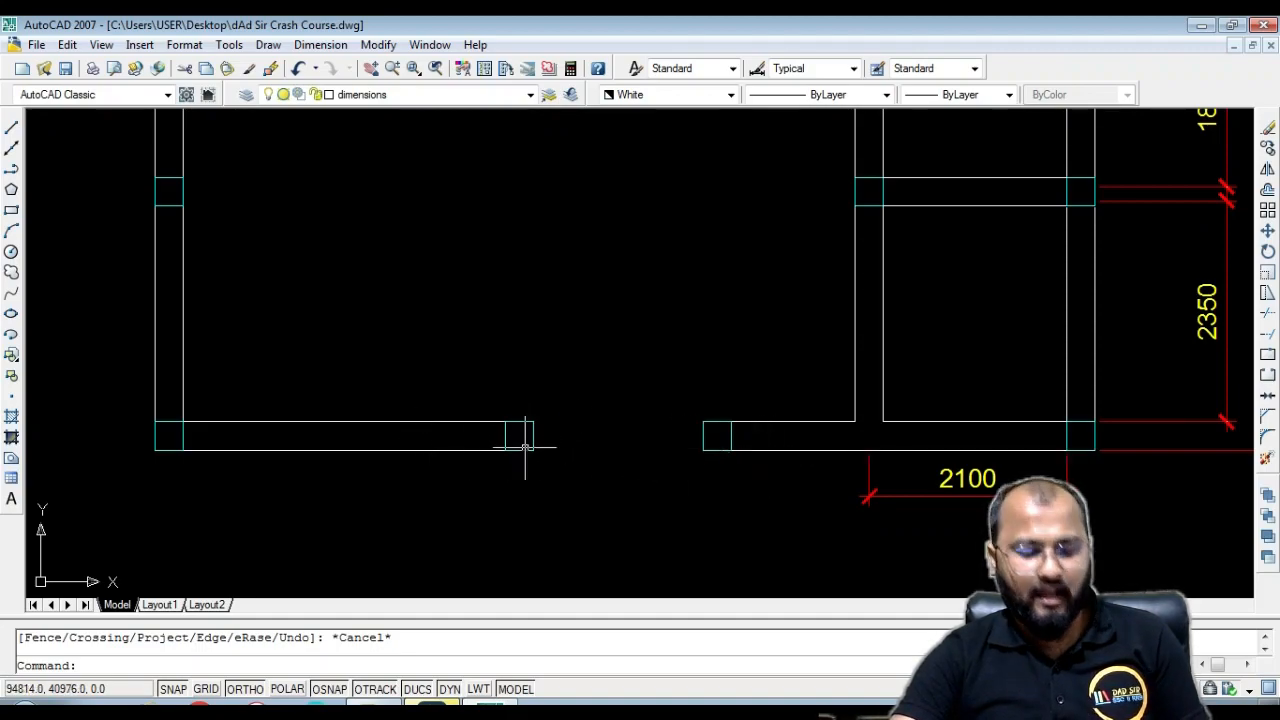
text(l)
key(Return)
scroll(525, 445, up, 4)
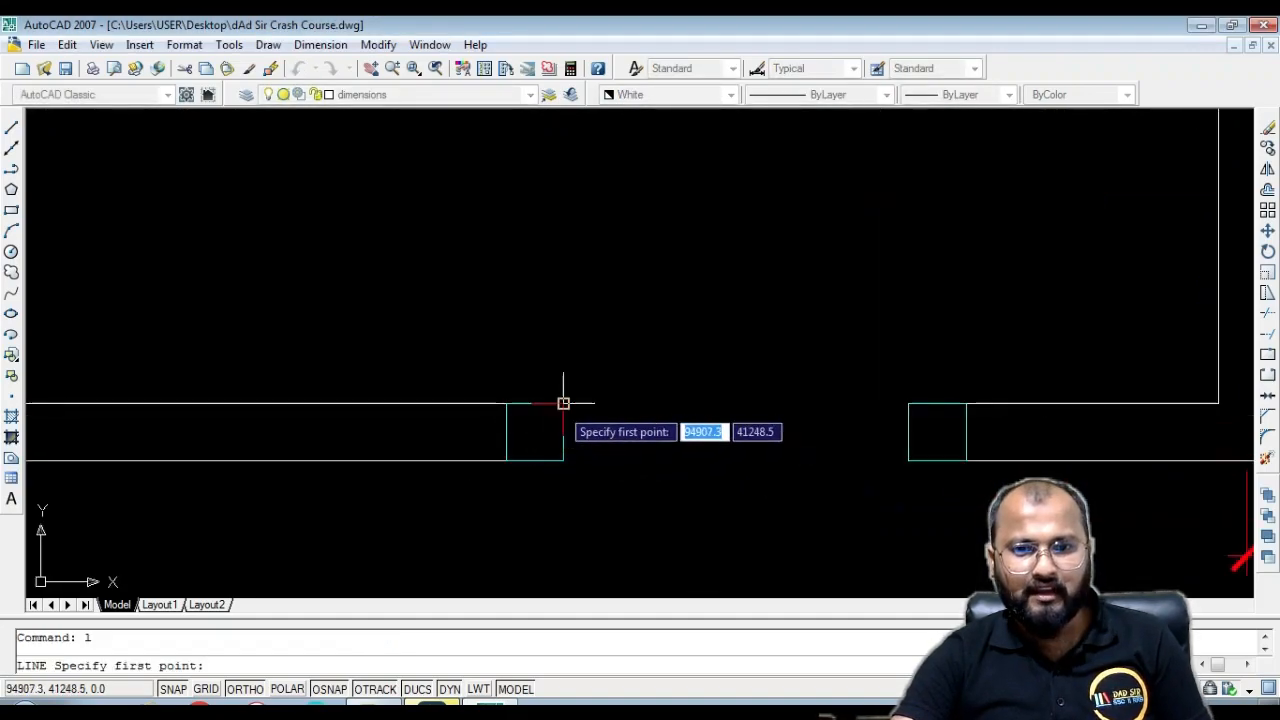
click(563, 403)
click(908, 403)
key(Escape)
key(Return)
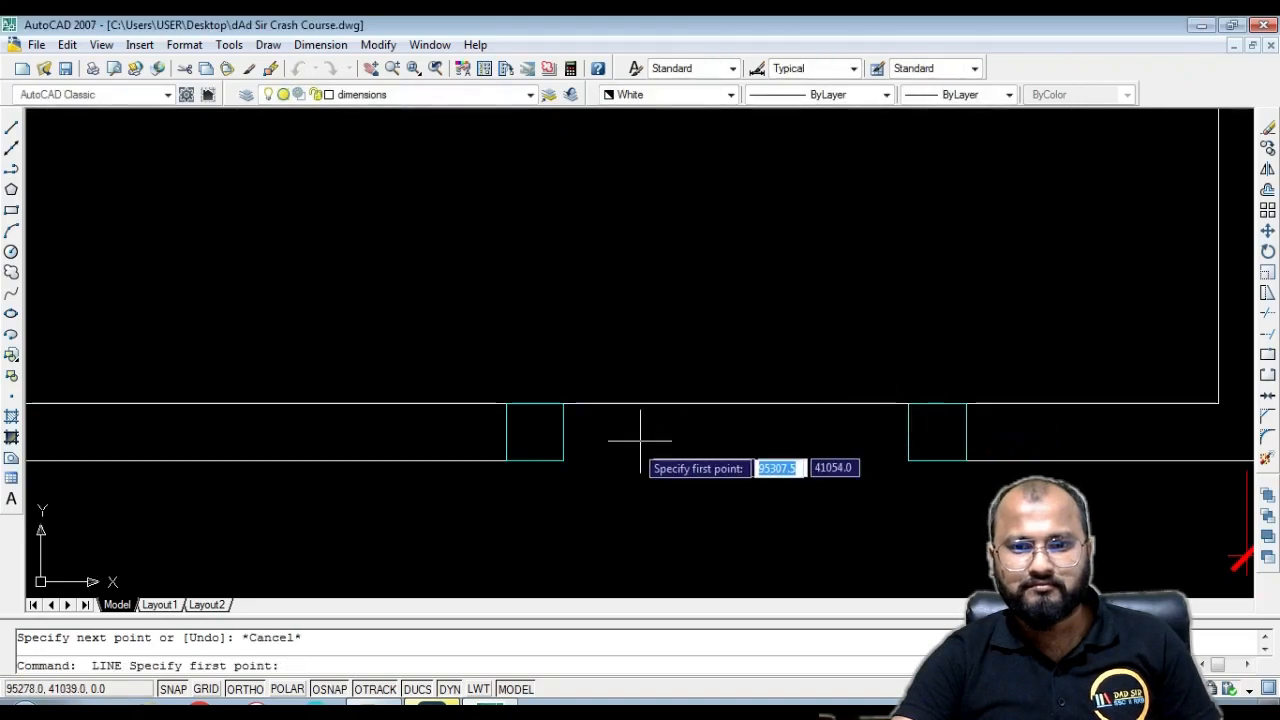
click(557, 462)
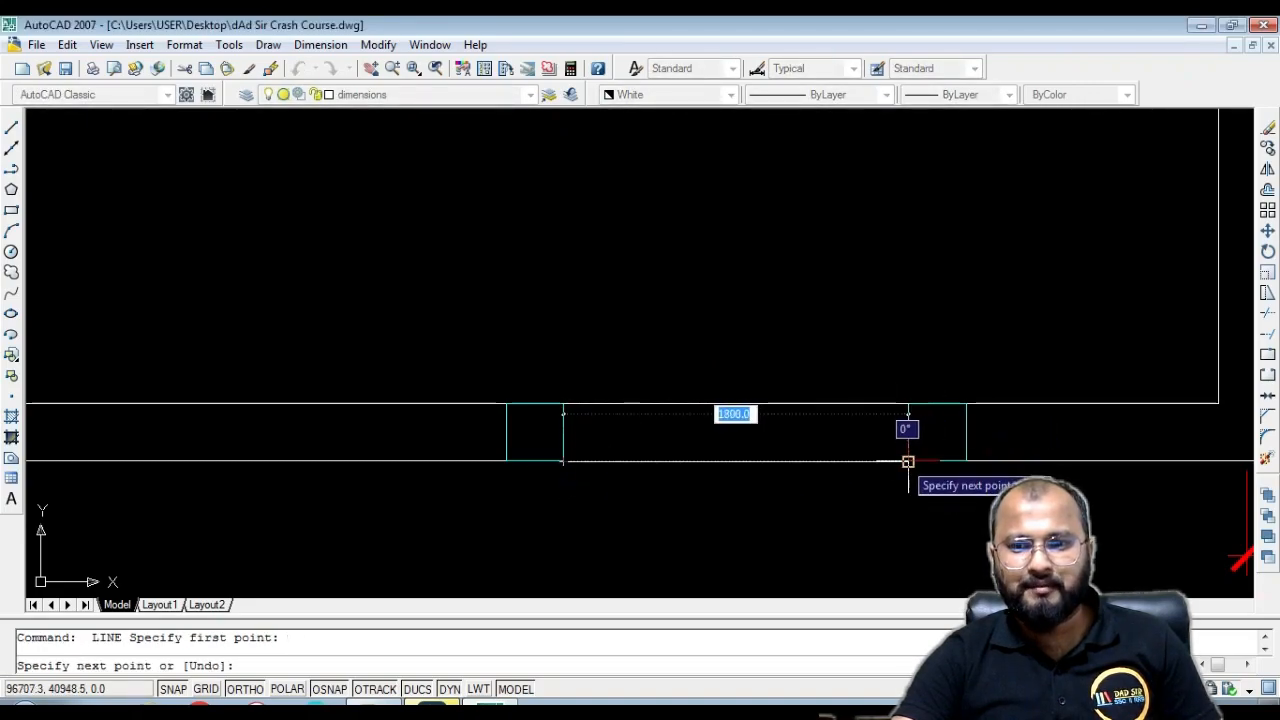
key(Escape)
scroll(639, 468, down, 3)
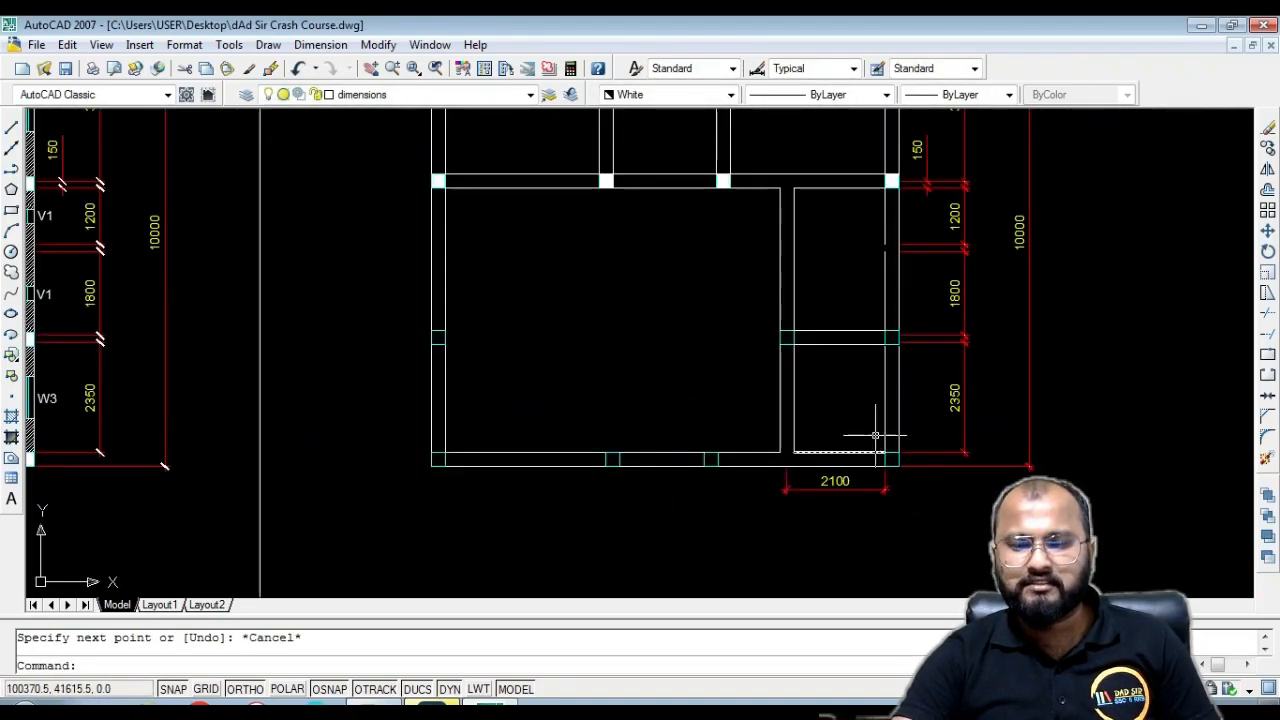
Draw two horizontal wall lines across the large room, connecting the outer wall's column to the inner column beside the kitchen
scroll(699, 407, down, 3)
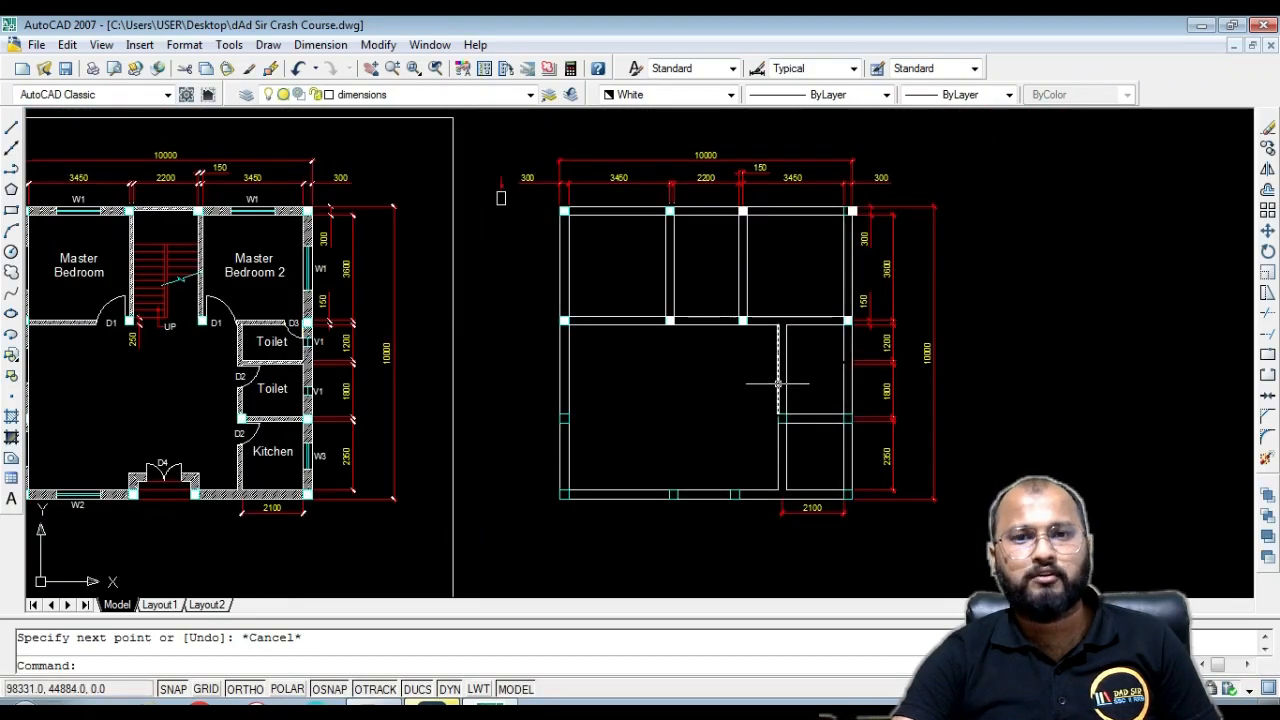
scroll(778, 383, up, 3)
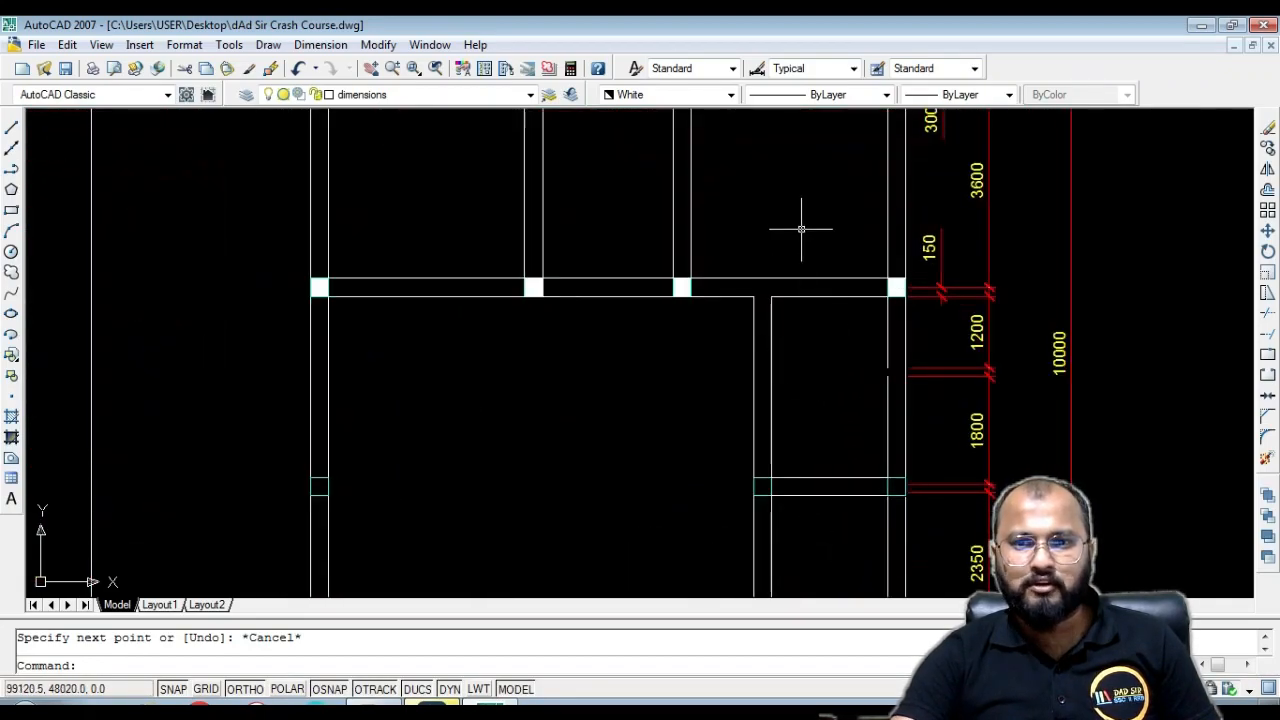
middle_drag(801, 241, 850, 380)
scroll(580, 277, down, 3)
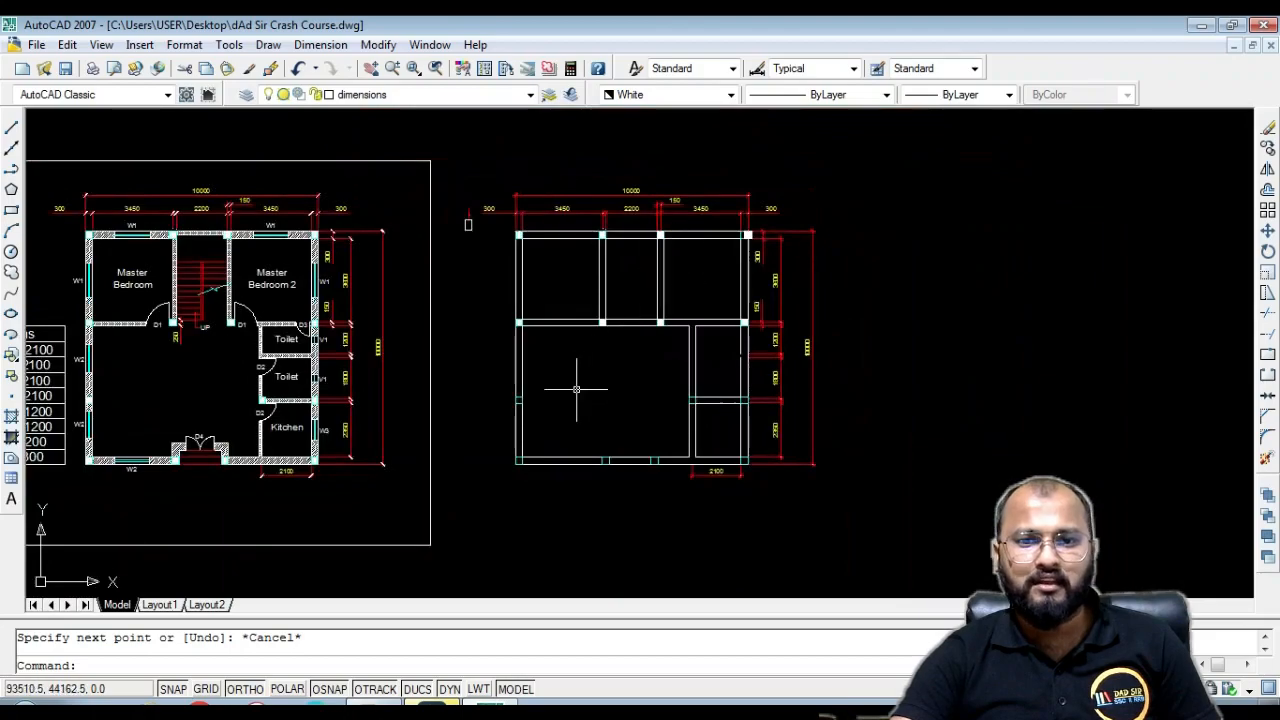
scroll(618, 415, up, 3)
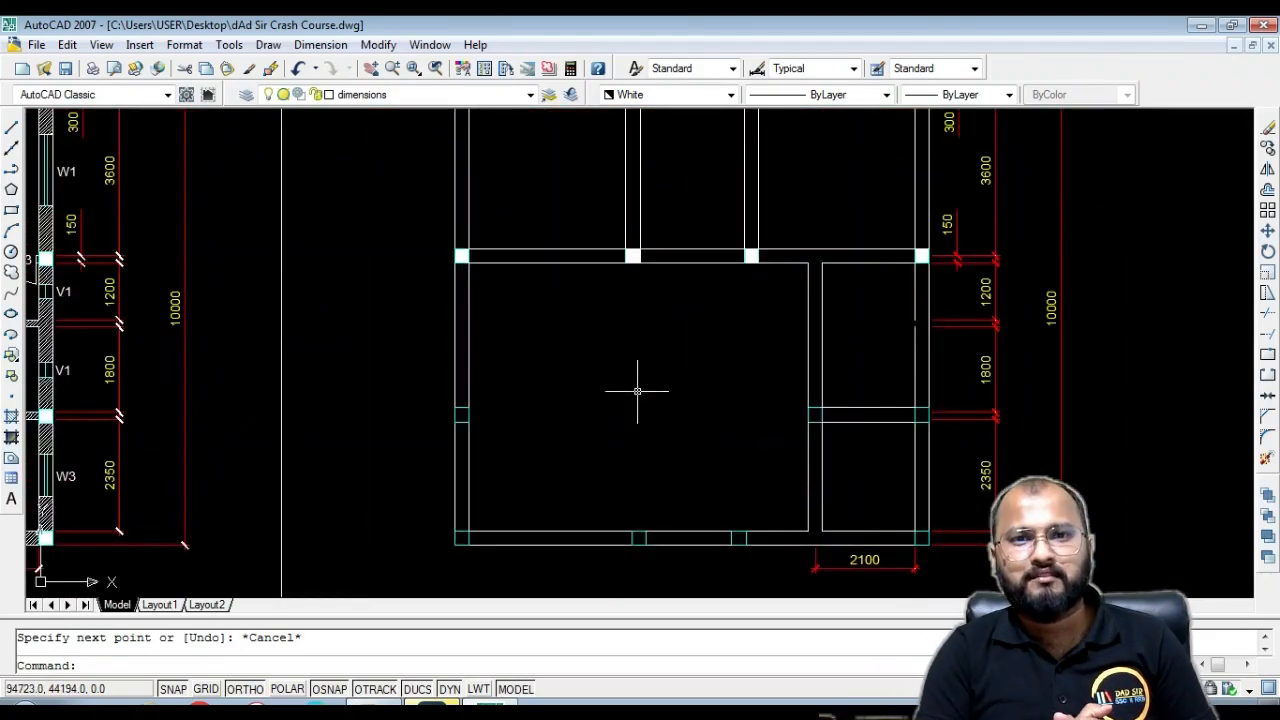
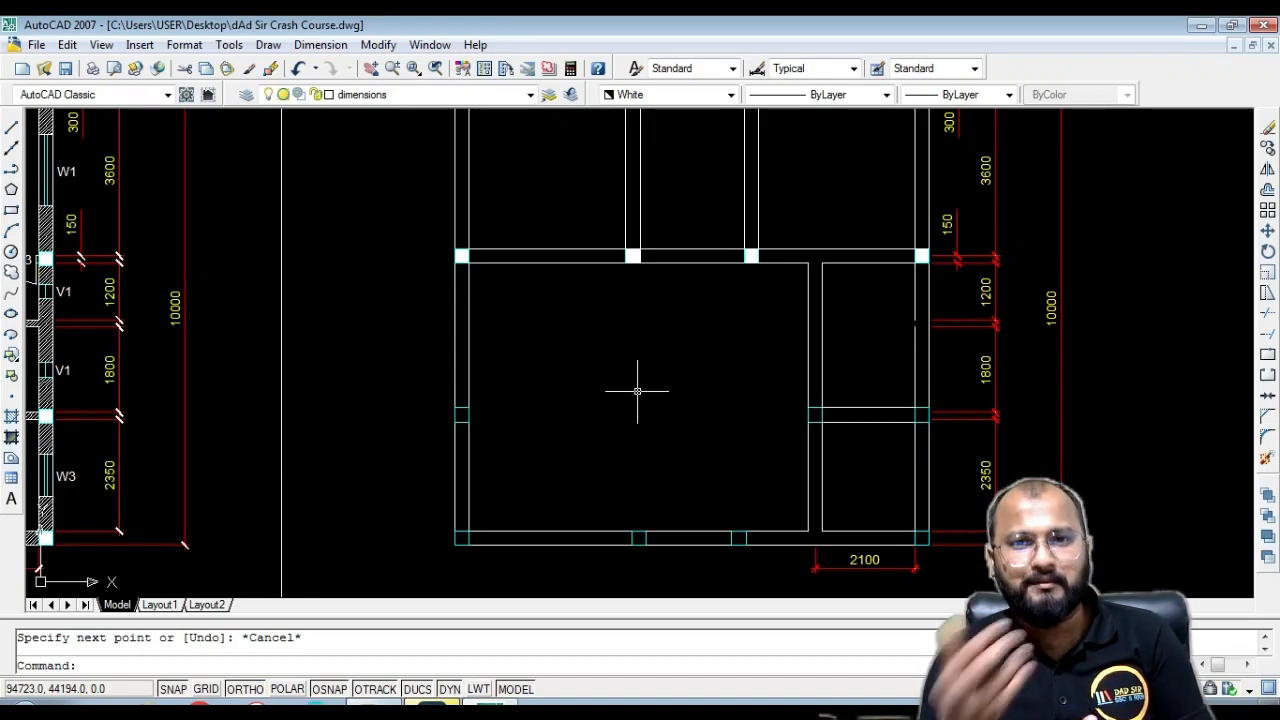
text(l)
key(Return)
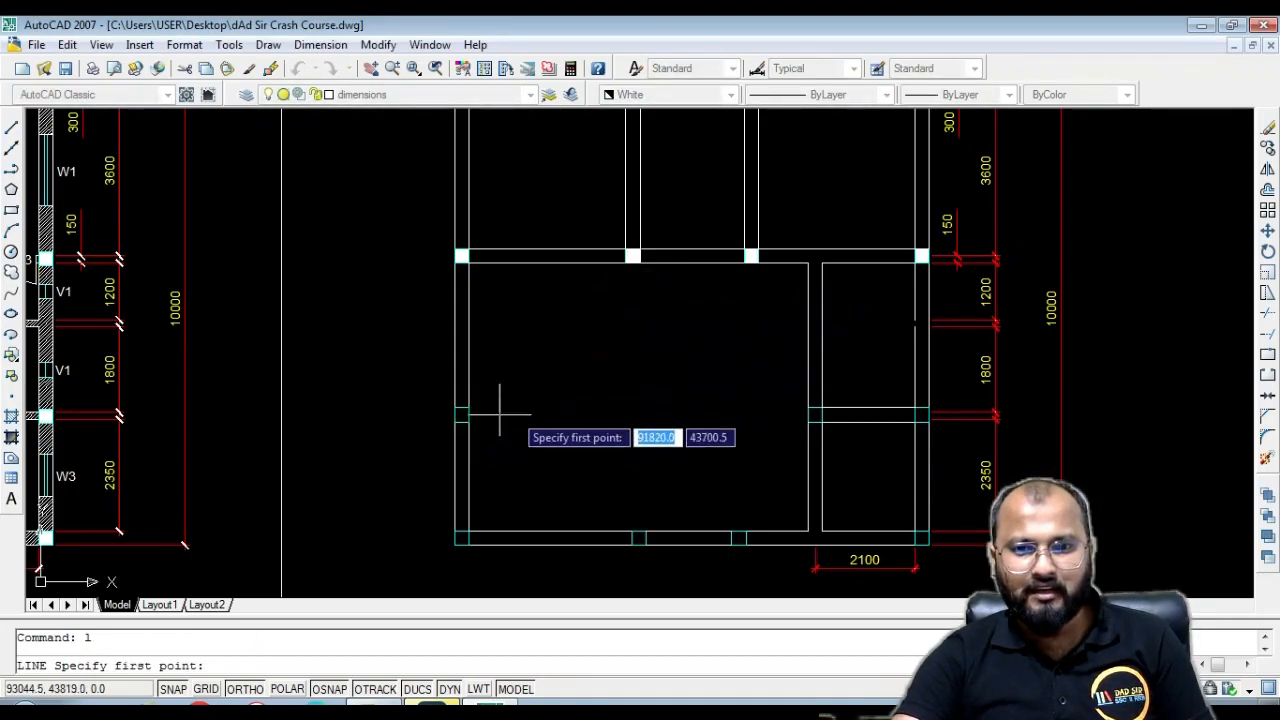
scroll(586, 432, up, 2)
click(357, 407)
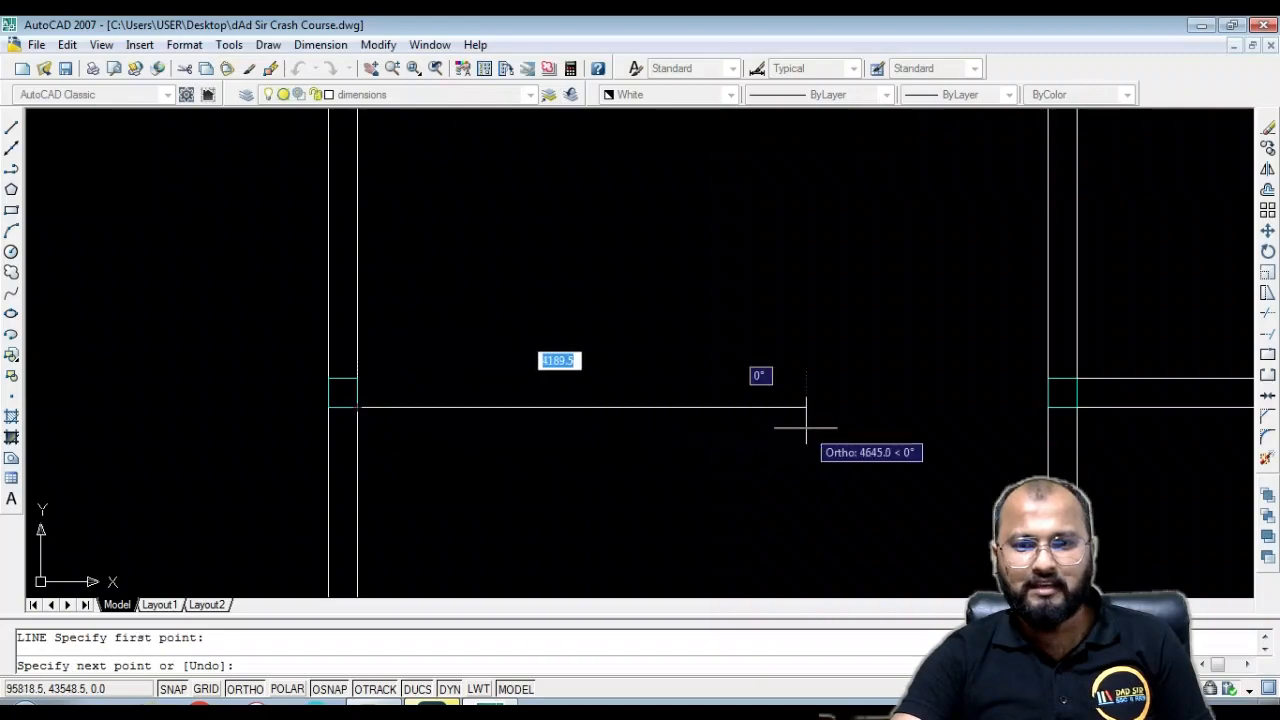
key(Escape)
key(Return)
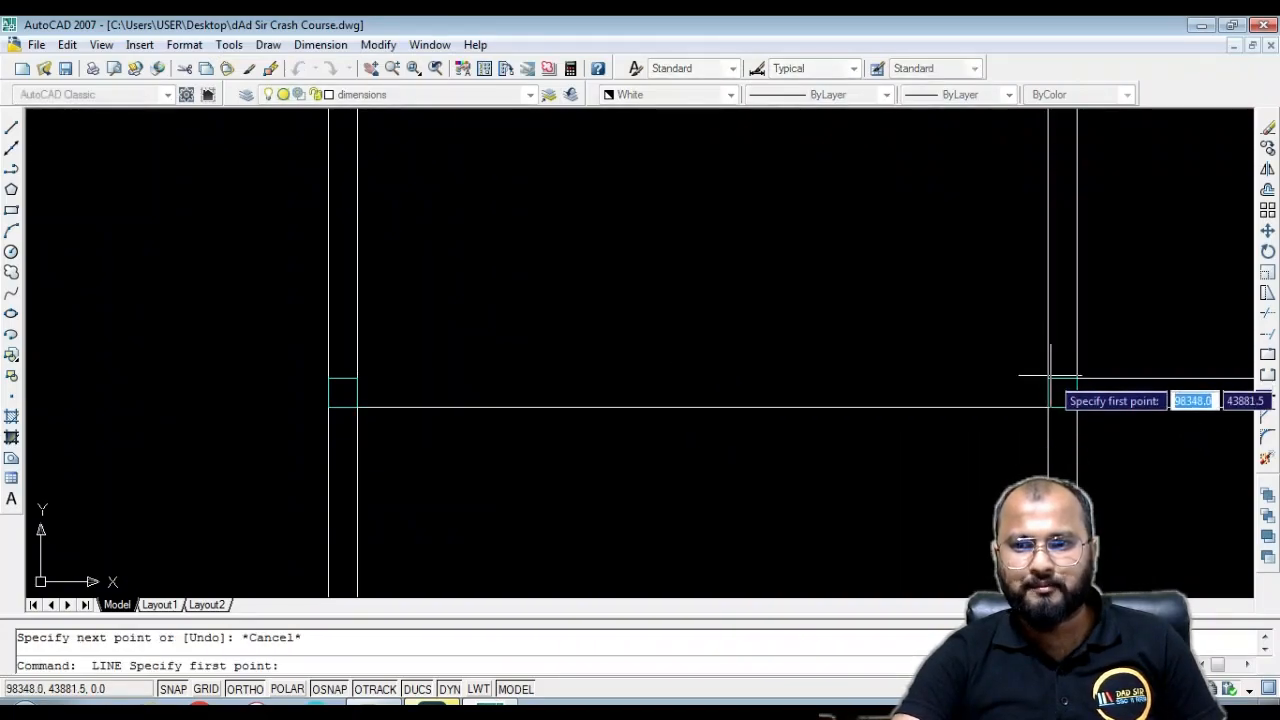
click(1047, 378)
click(357, 378)
key(Escape)
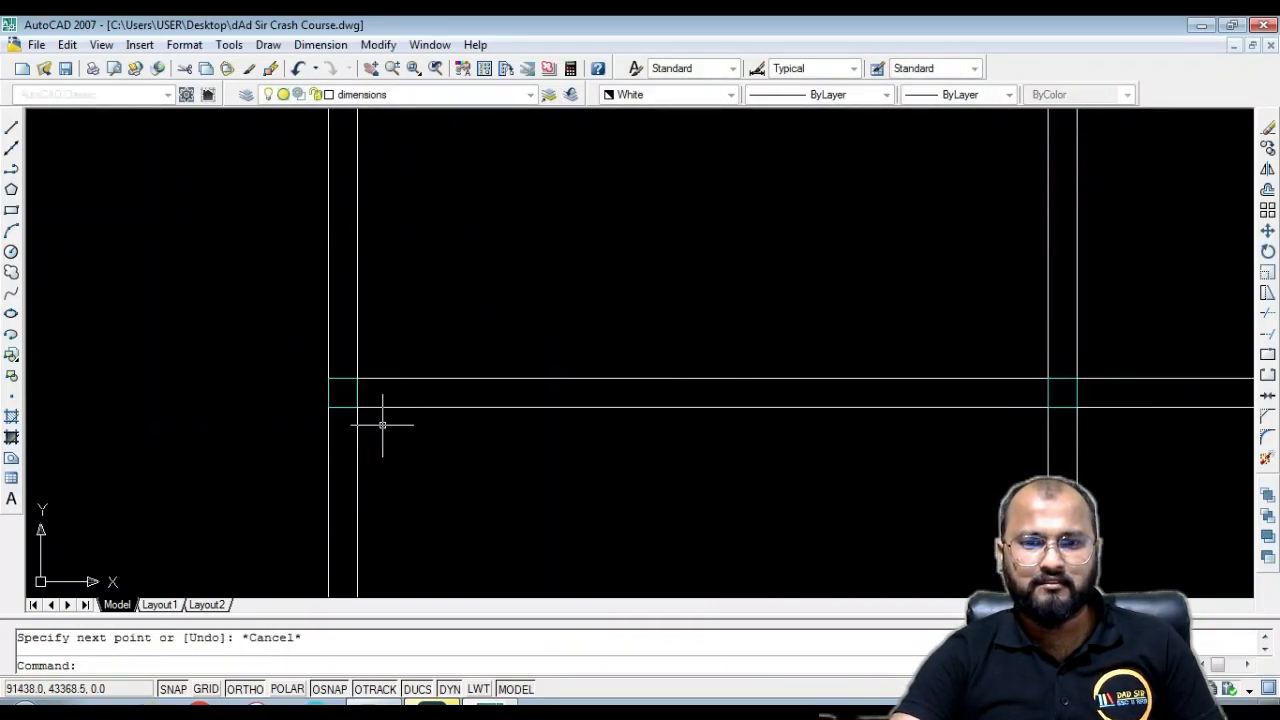
Draw two vertical wall lines from the second middle-row column's lower corners down to the new cross wall's upper line
scroll(642, 459, down, 4)
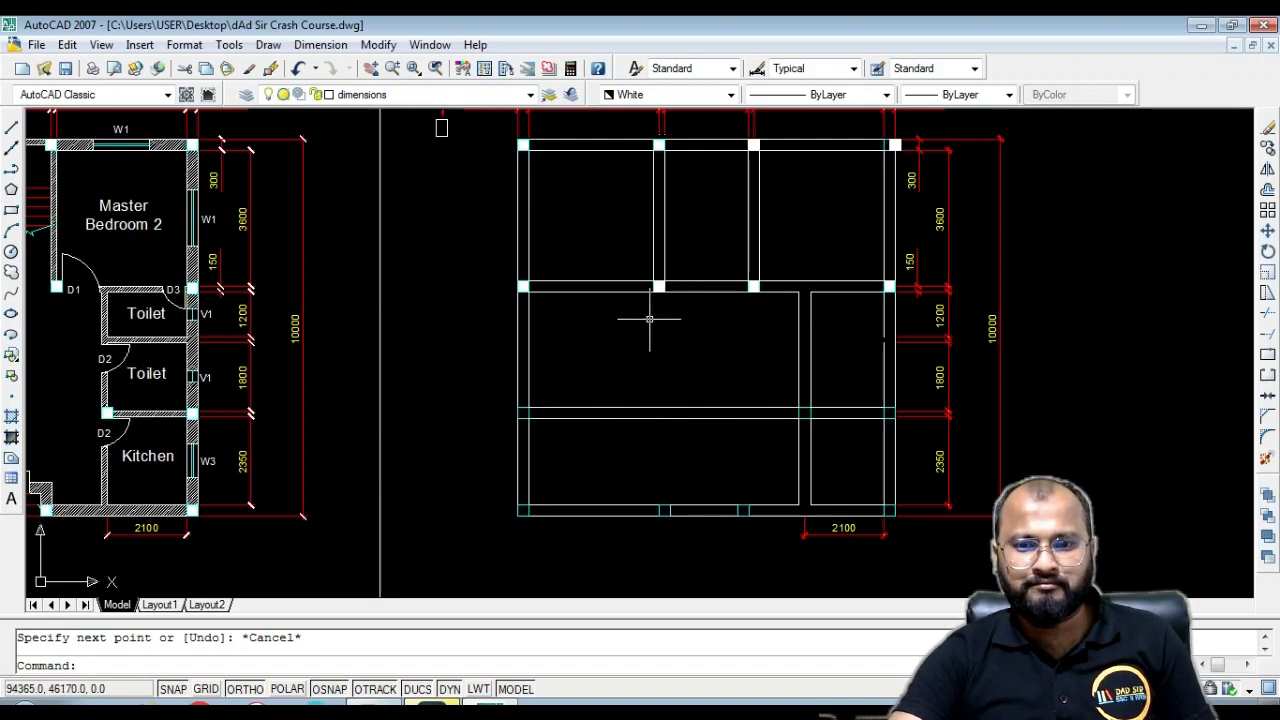
scroll(649, 317, up, 3)
text(l)
key(Return)
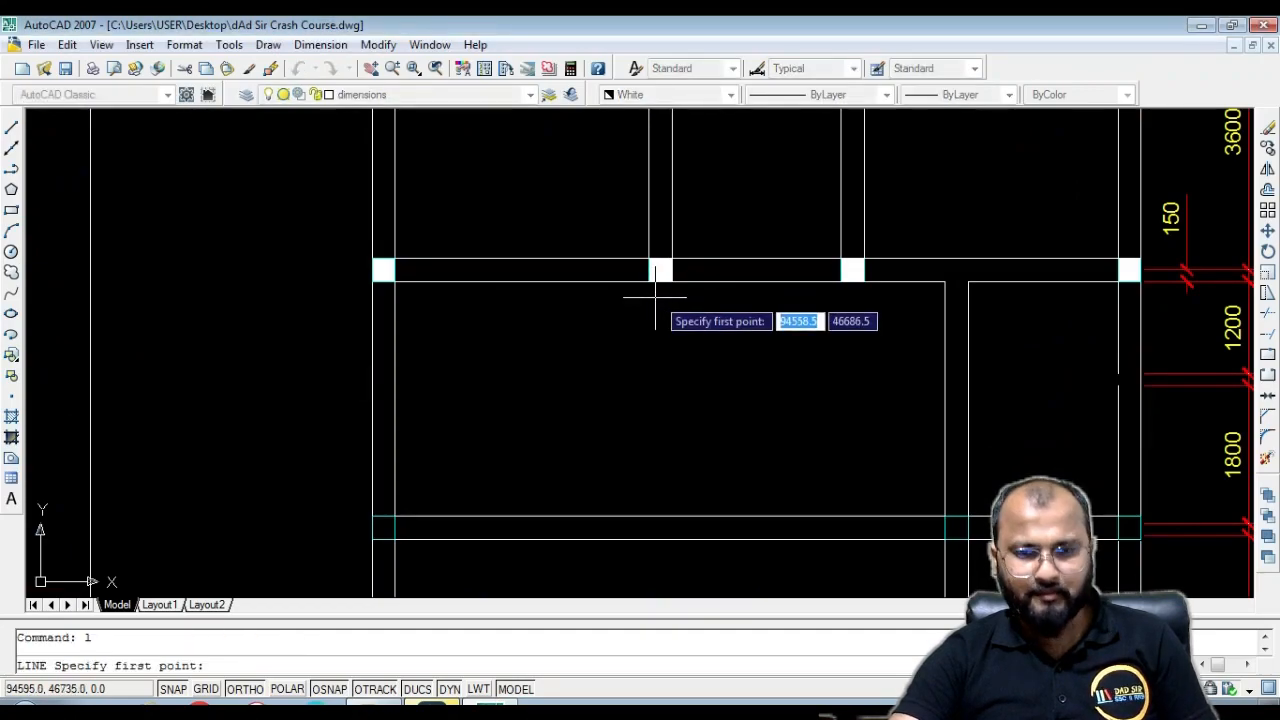
click(672, 282)
click(672, 516)
key(Escape)
key(Return)
click(650, 281)
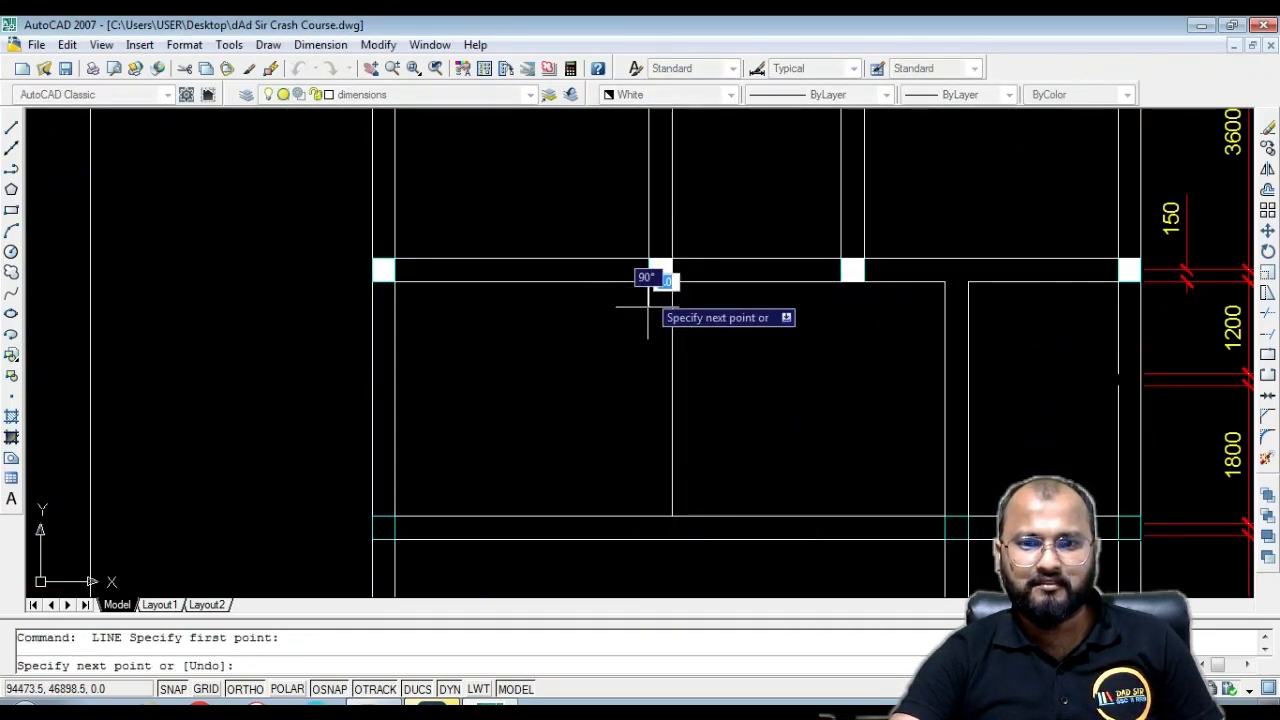
key(Escape)
Continue both vertical wall lines from the cross wall's upper line down to the bottom wall's upper line
scroll(640, 350, down, 2)
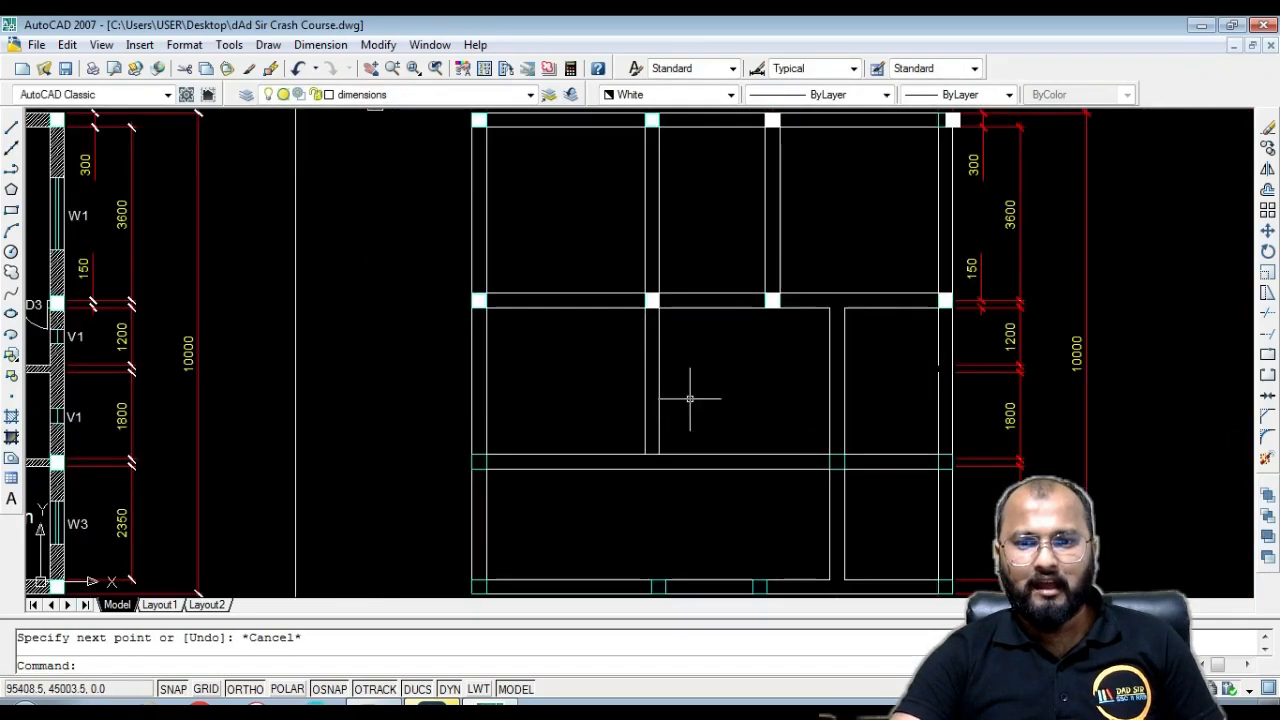
scroll(716, 350, down, 2)
middle_drag(677, 449, 699, 391)
scroll(695, 378, up, 4)
text(l)
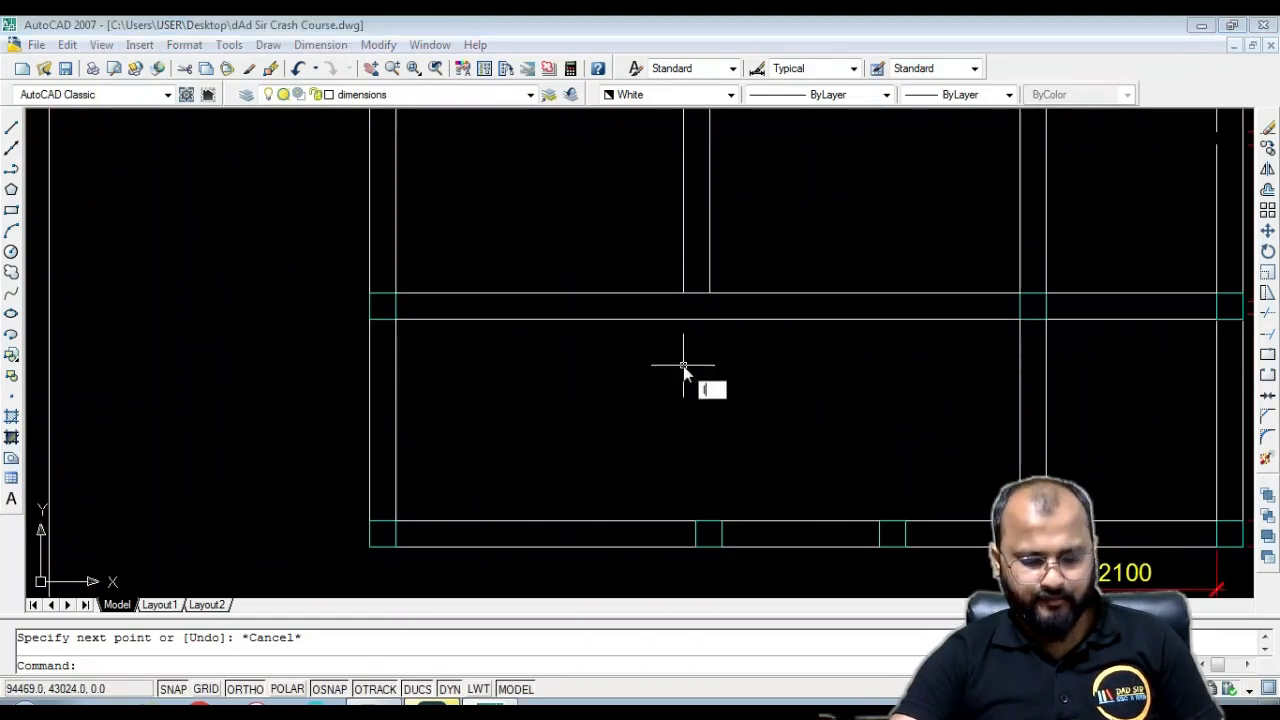
key(Return)
click(683, 293)
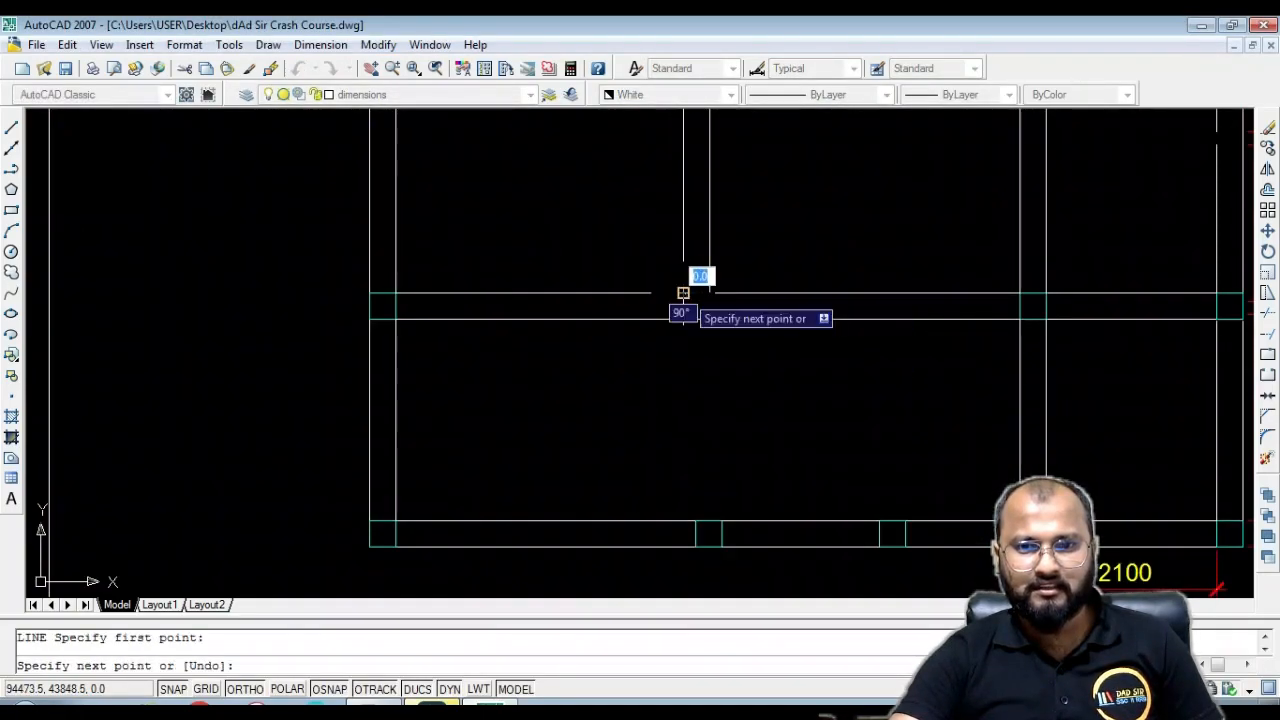
click(683, 520)
key(Escape)
key(Return)
click(709, 293)
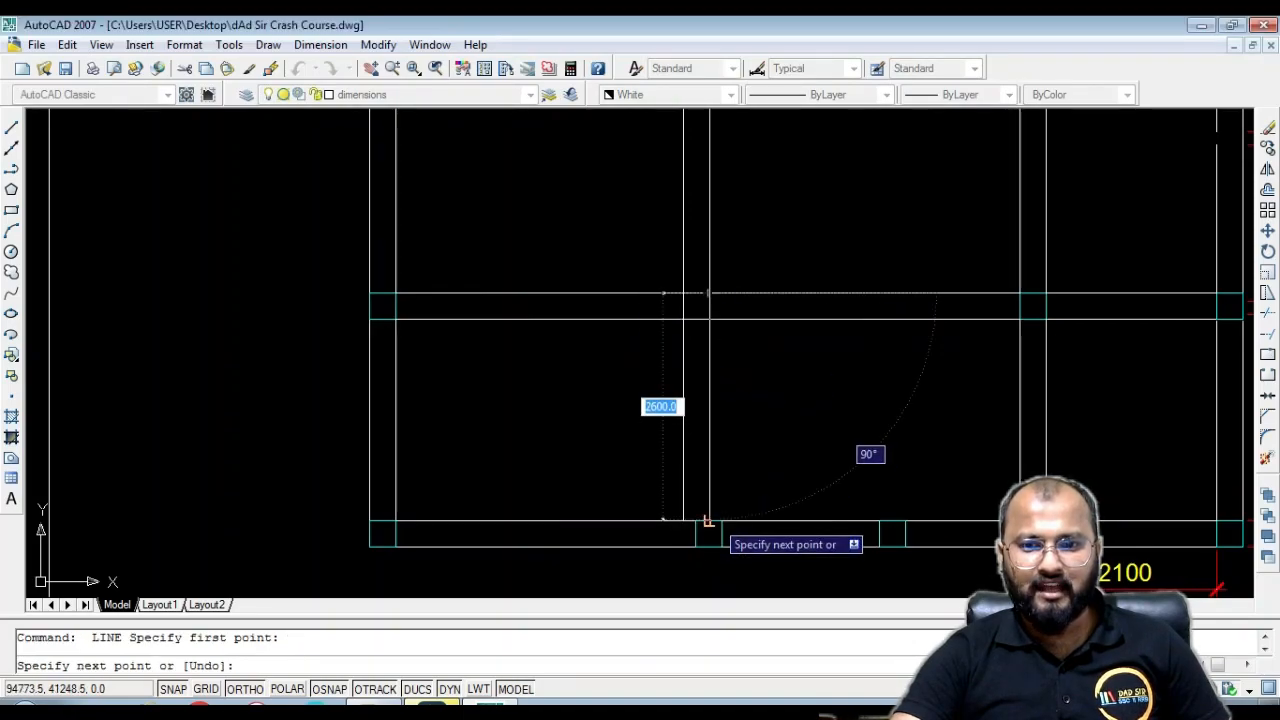
key(Escape)
Move the bottom wall's first entrance column so its upper corner meets the extended vertical wall line
scroll(700, 450, down, 4)
scroll(722, 436, up, 6)
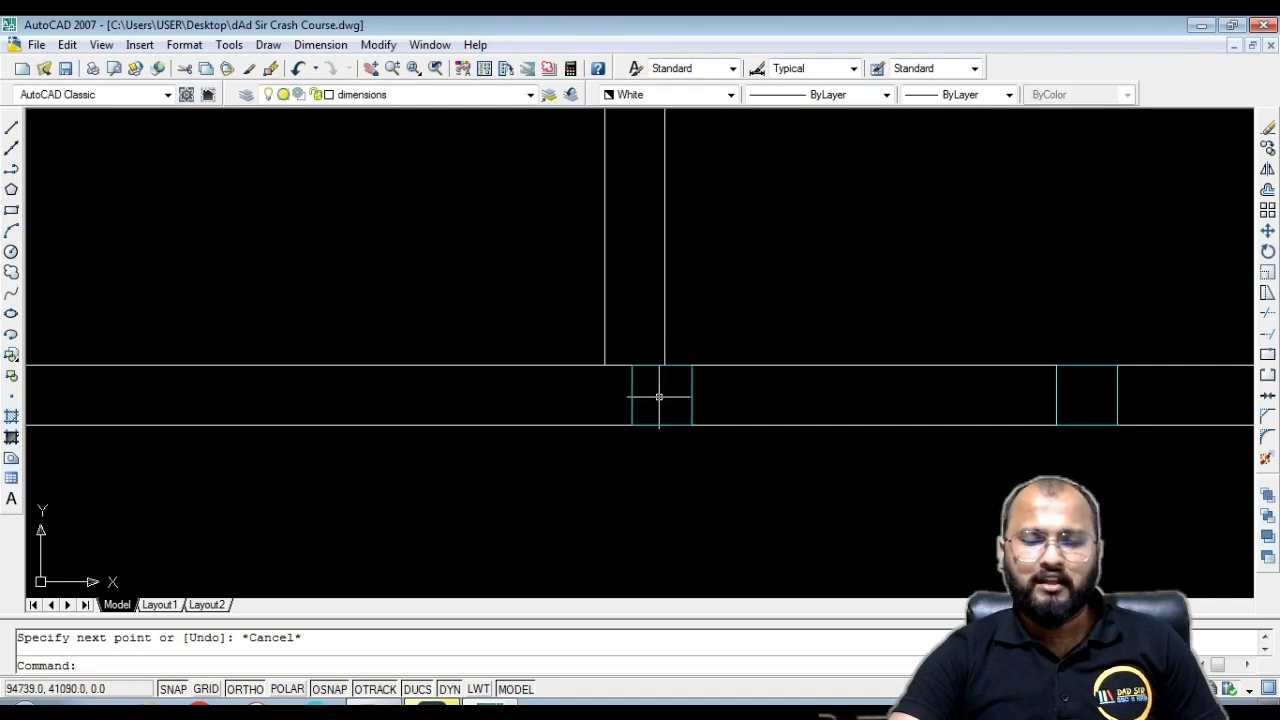
click(629, 400)
text(m)
key(Return)
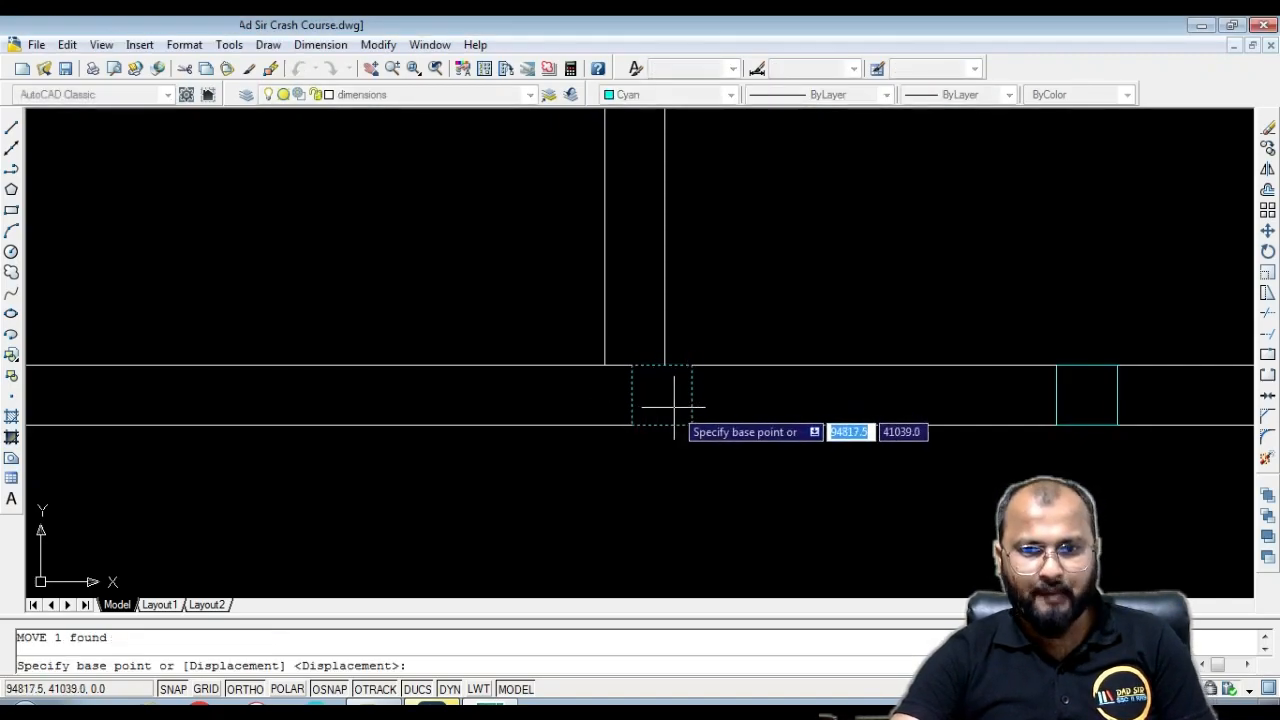
click(631, 365)
click(603, 366)
scroll(590, 372, down, 3)
scroll(600, 385, up, 3)
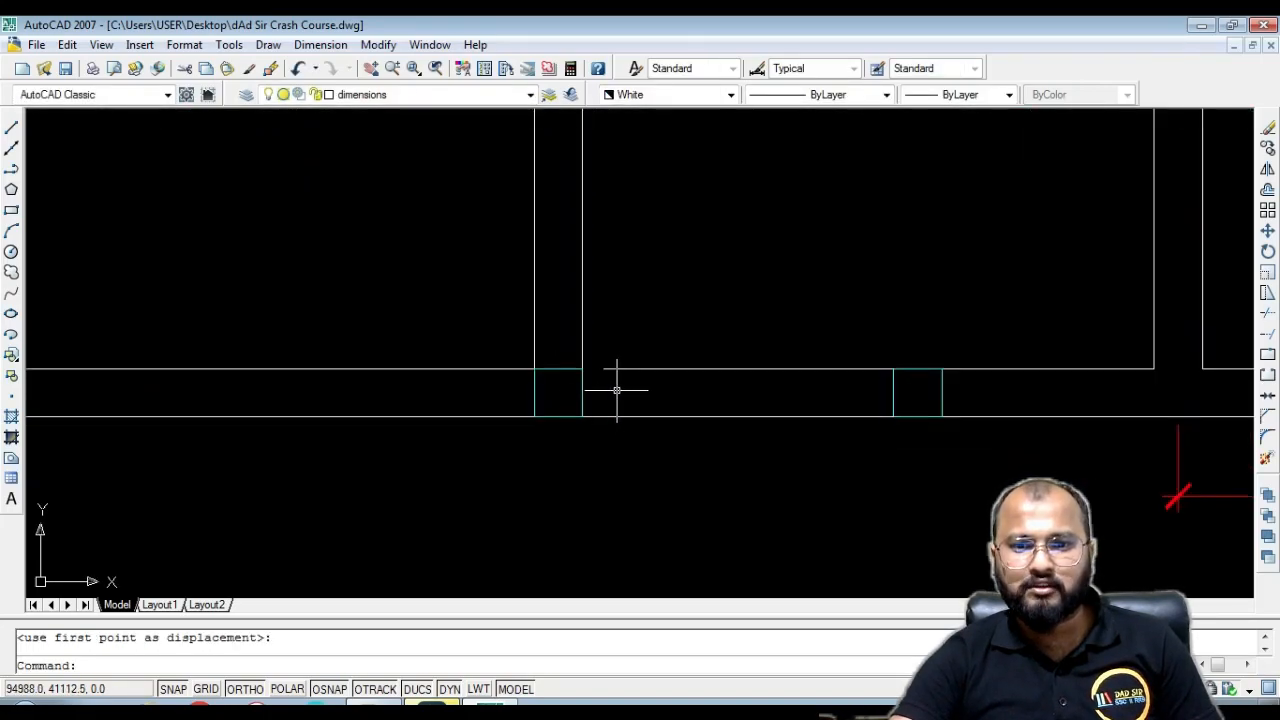
Move the filled column on the W2 side of door D4 in the original plan slightly toward window W2
scroll(486, 323, down, 3)
scroll(410, 372, up, 5)
click(347, 334)
click(494, 466)
text(m)
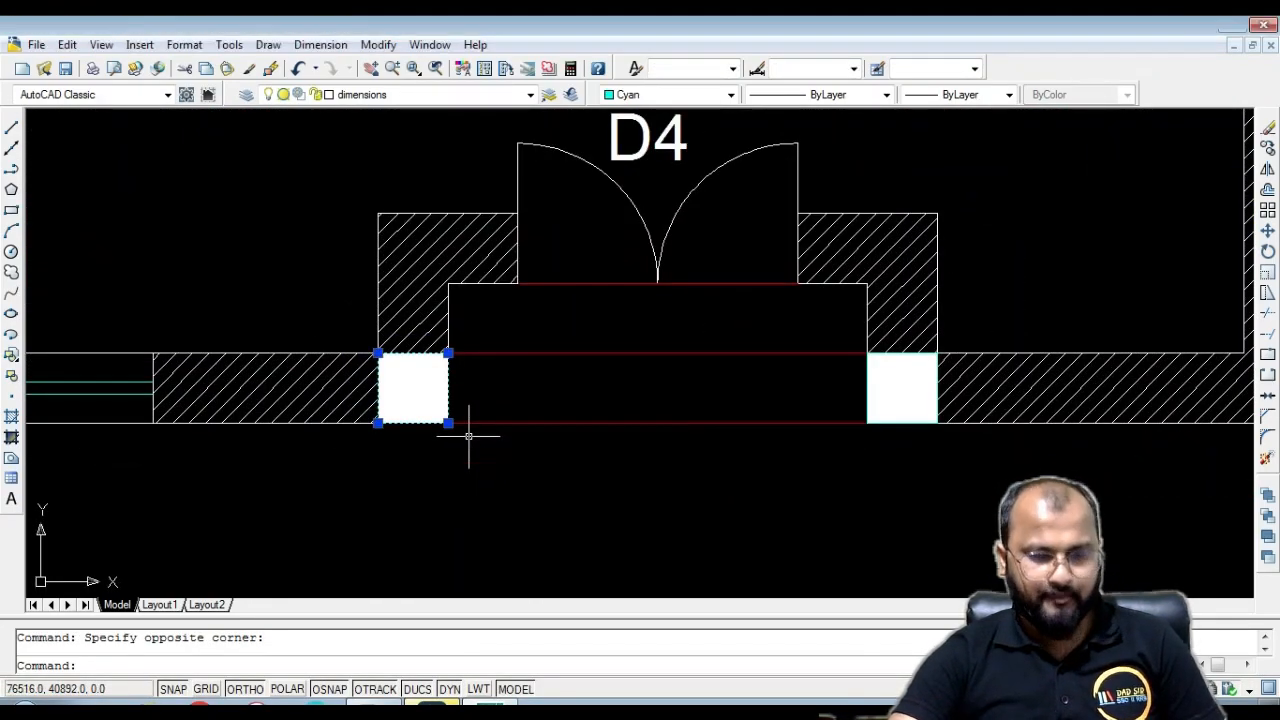
key(Return)
click(457, 508)
click(436, 506)
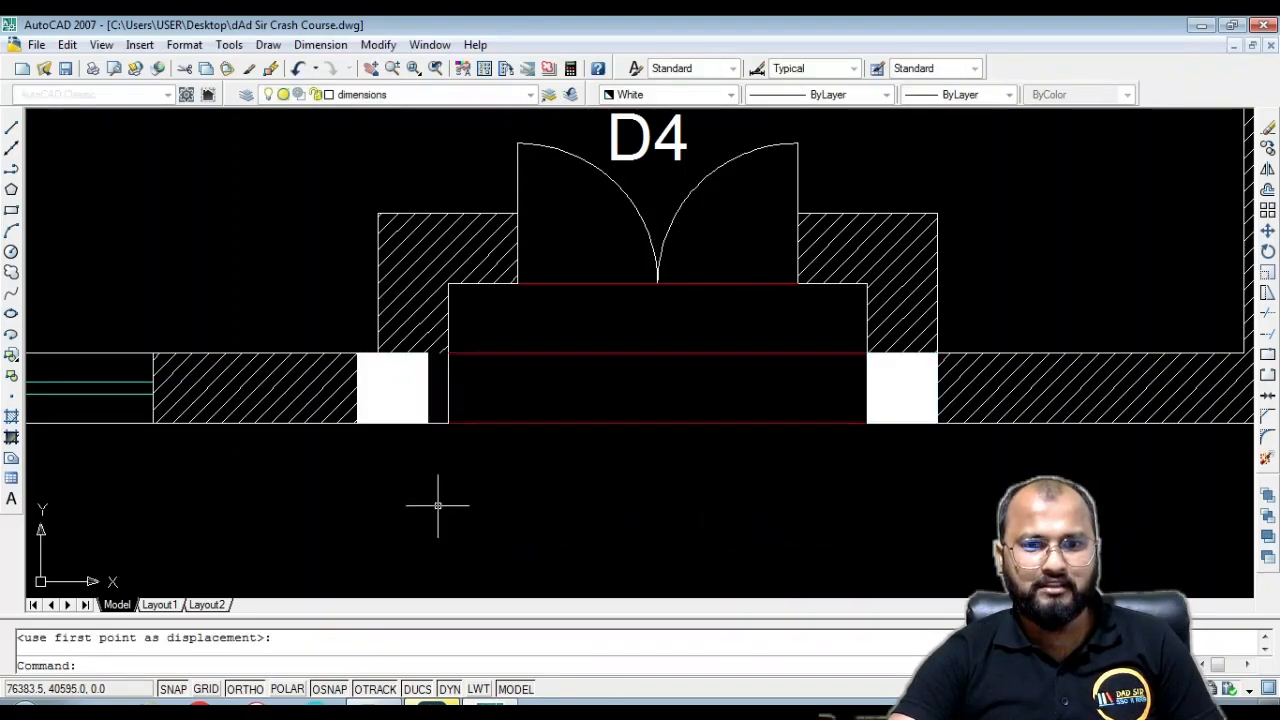
Undo the two entrance column moves in the original plan and its copy
scroll(457, 292, up, 3)
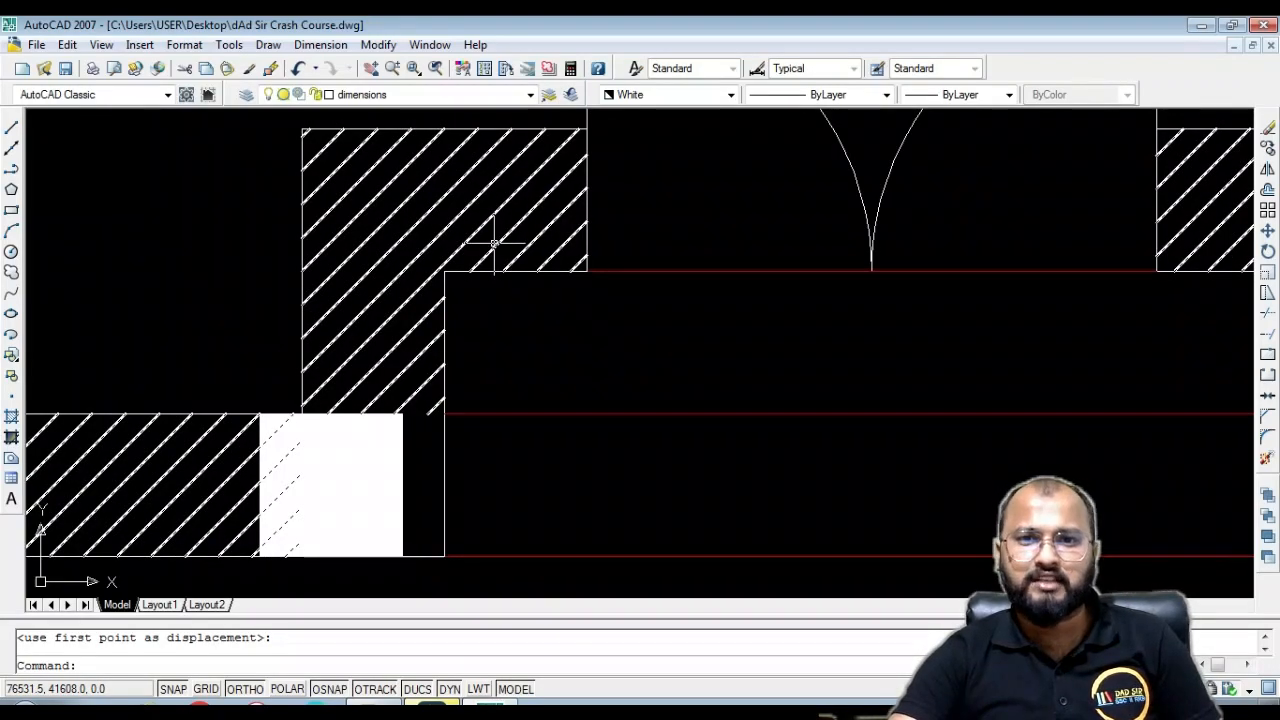
scroll(494, 243, down, 3)
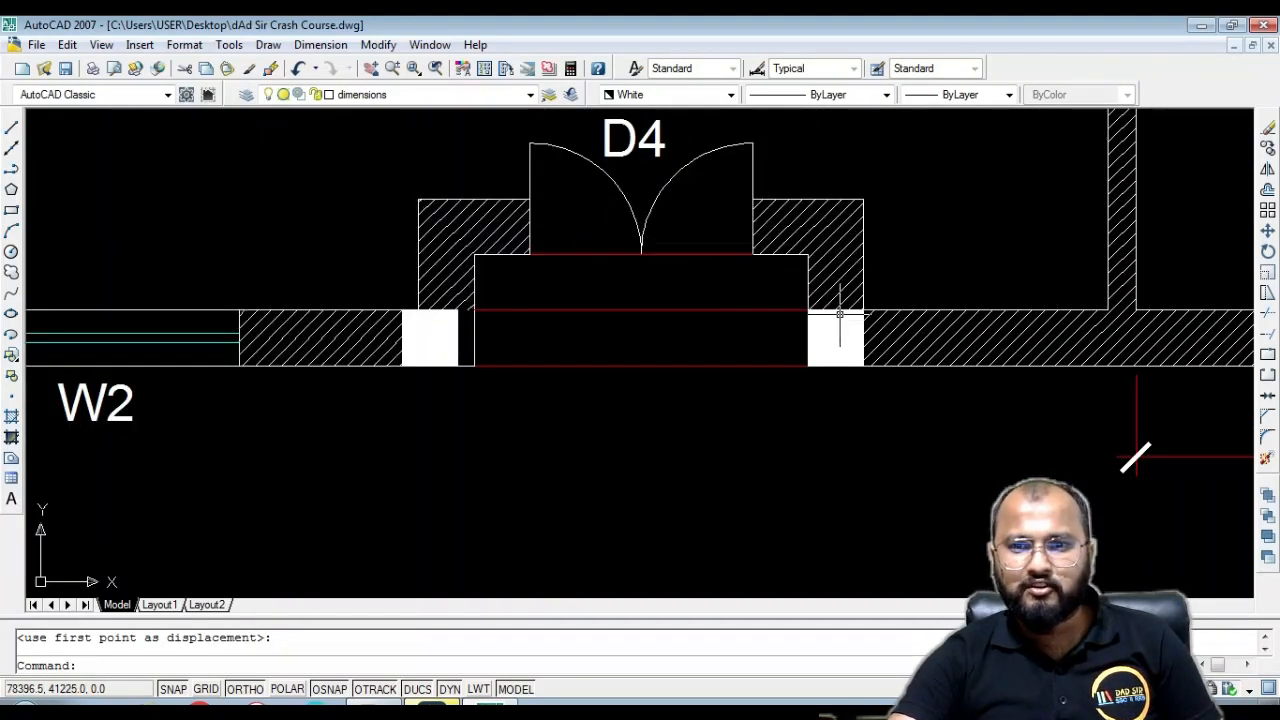
scroll(491, 249, down, 4)
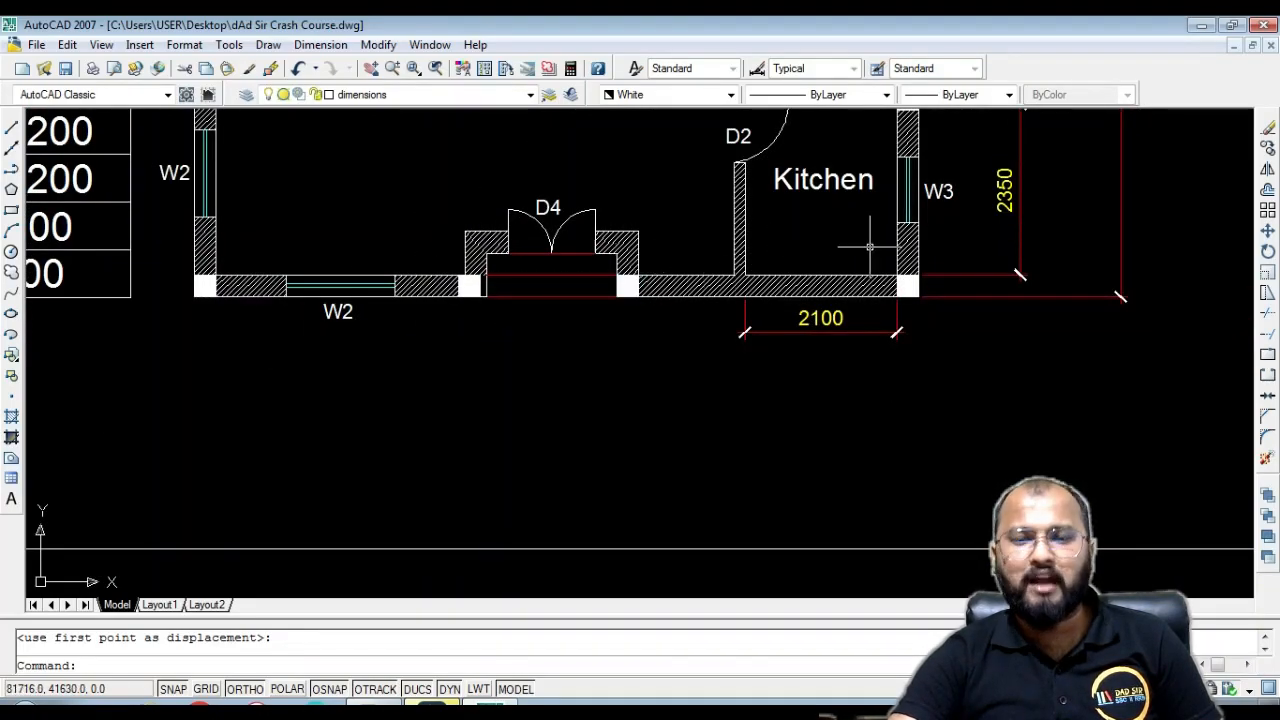
scroll(392, 304, up, 3)
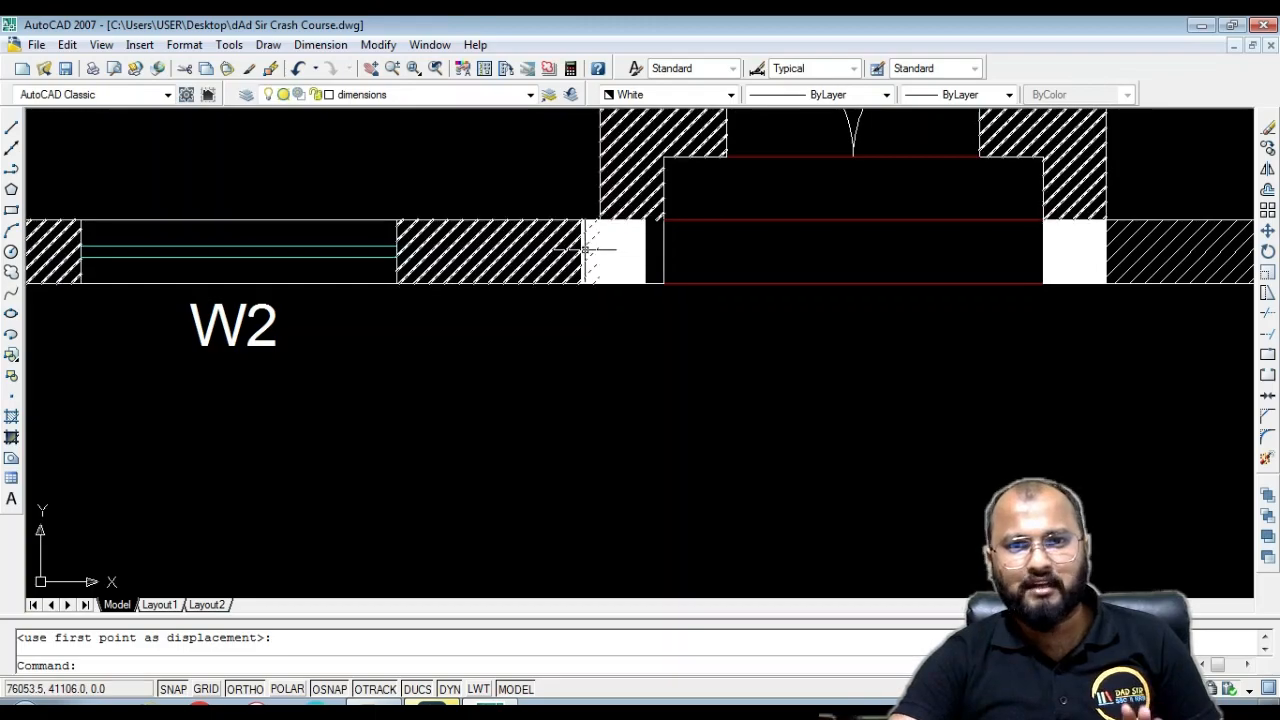
scroll(481, 282, down, 8)
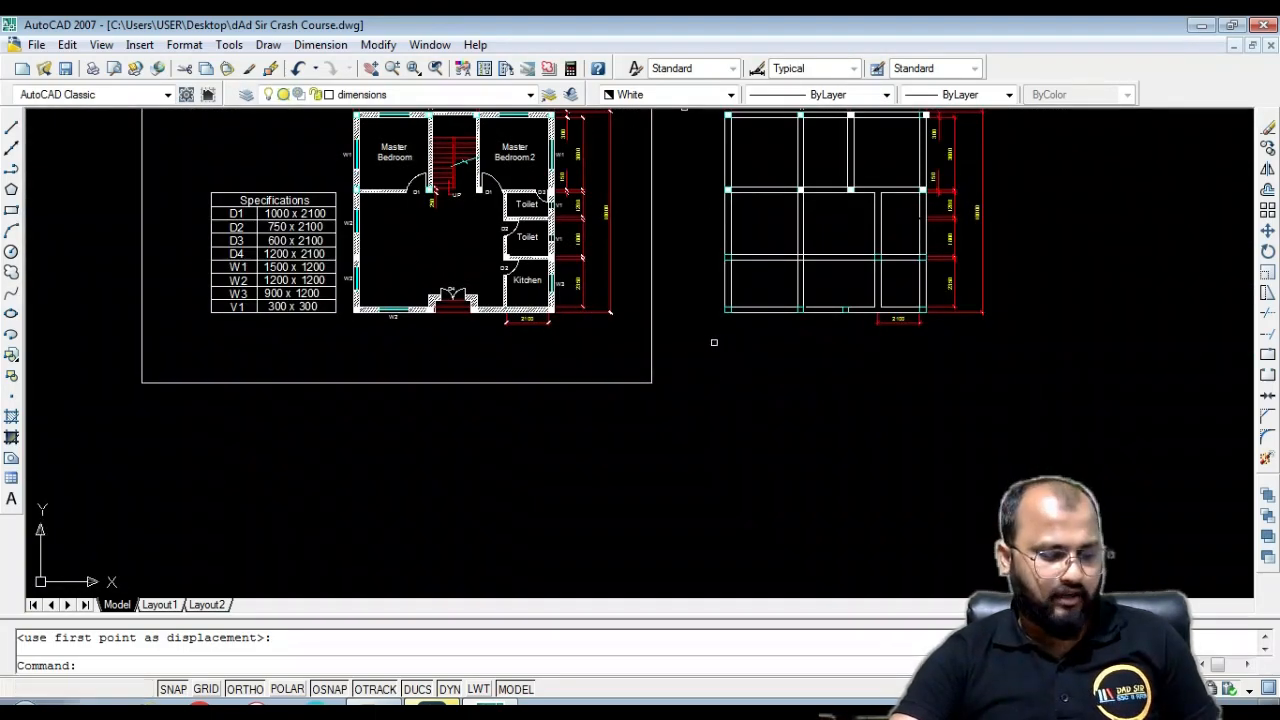
key(ctrl+z)
key(ctrl+z)
Erase the two vertical wall lines between the cross wall and the bottom wall above the first entrance column in the plan copy
scroll(398, 370, down, 5)
scroll(296, 386, up, 2)
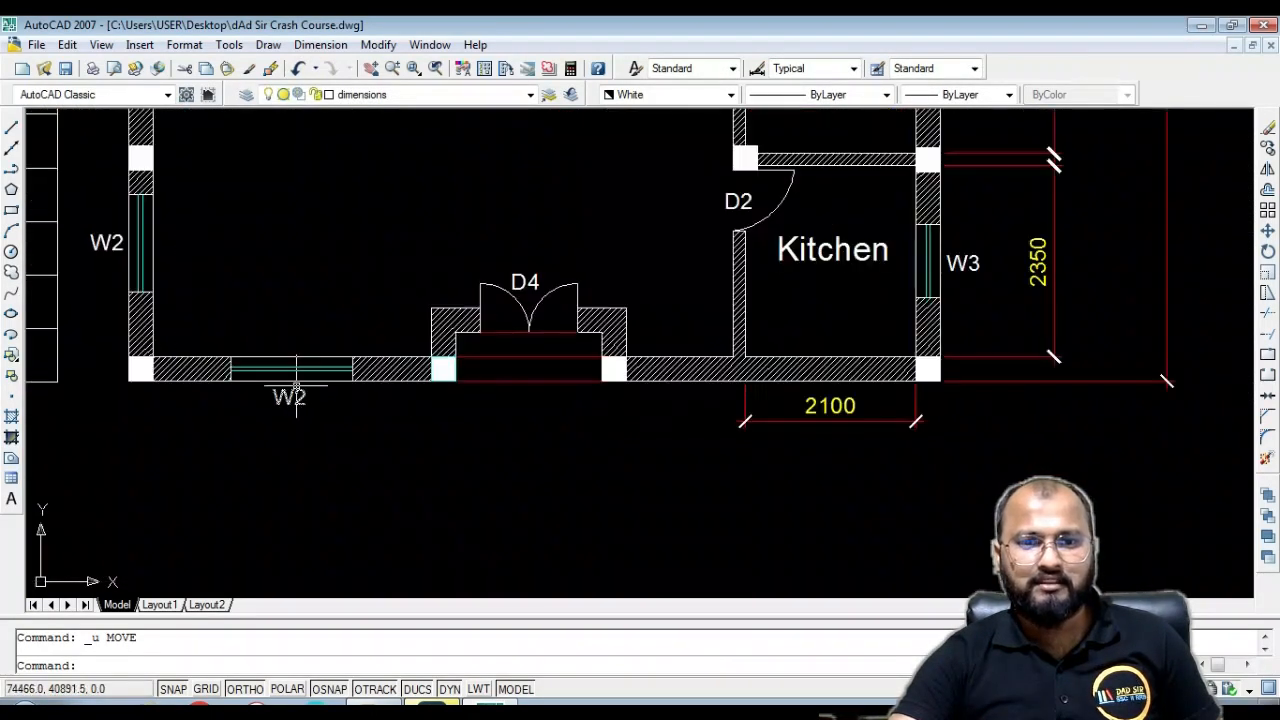
scroll(296, 386, down, 5)
scroll(563, 351, up, 8)
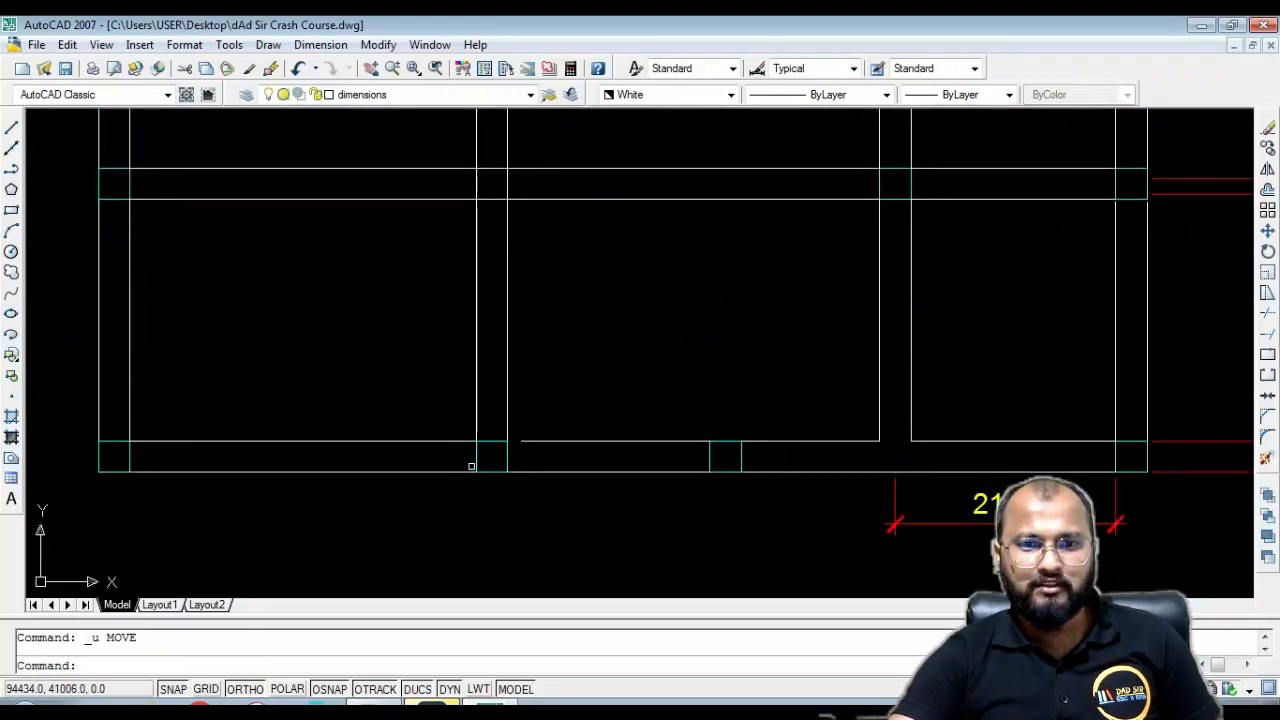
scroll(472, 460, up, 3)
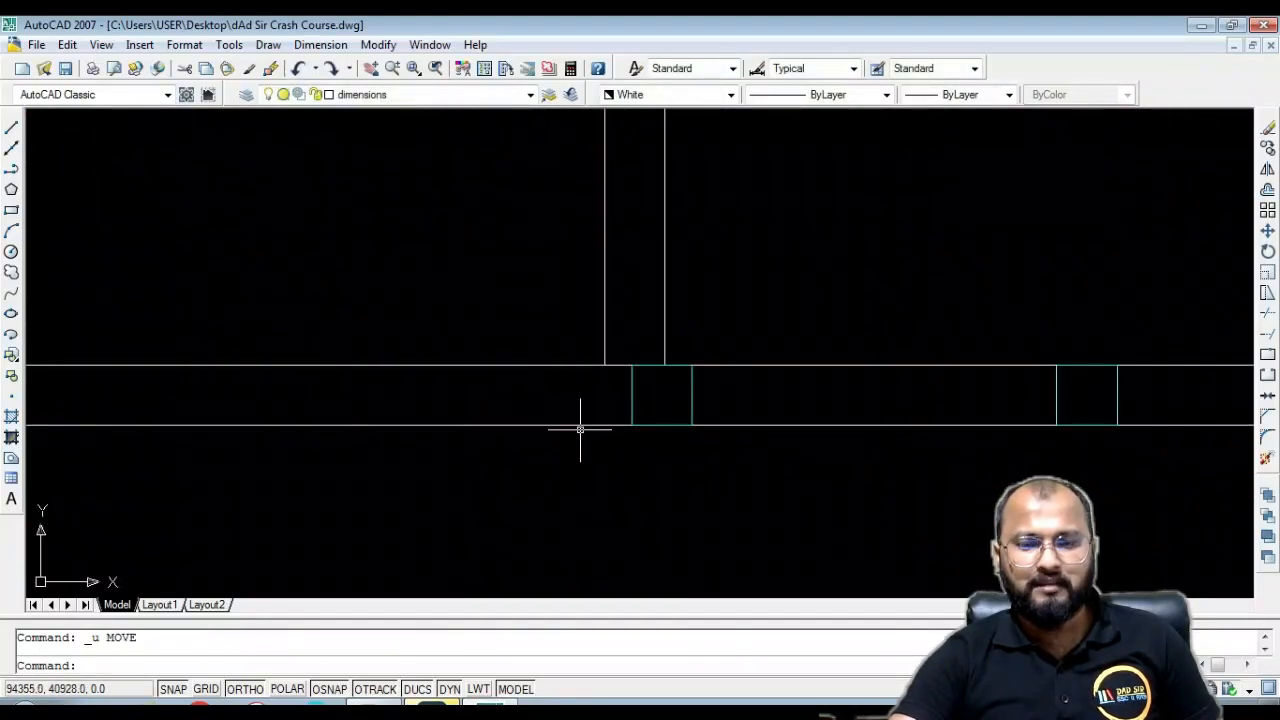
scroll(566, 437, down, 4)
key(Escape)
click(632, 308)
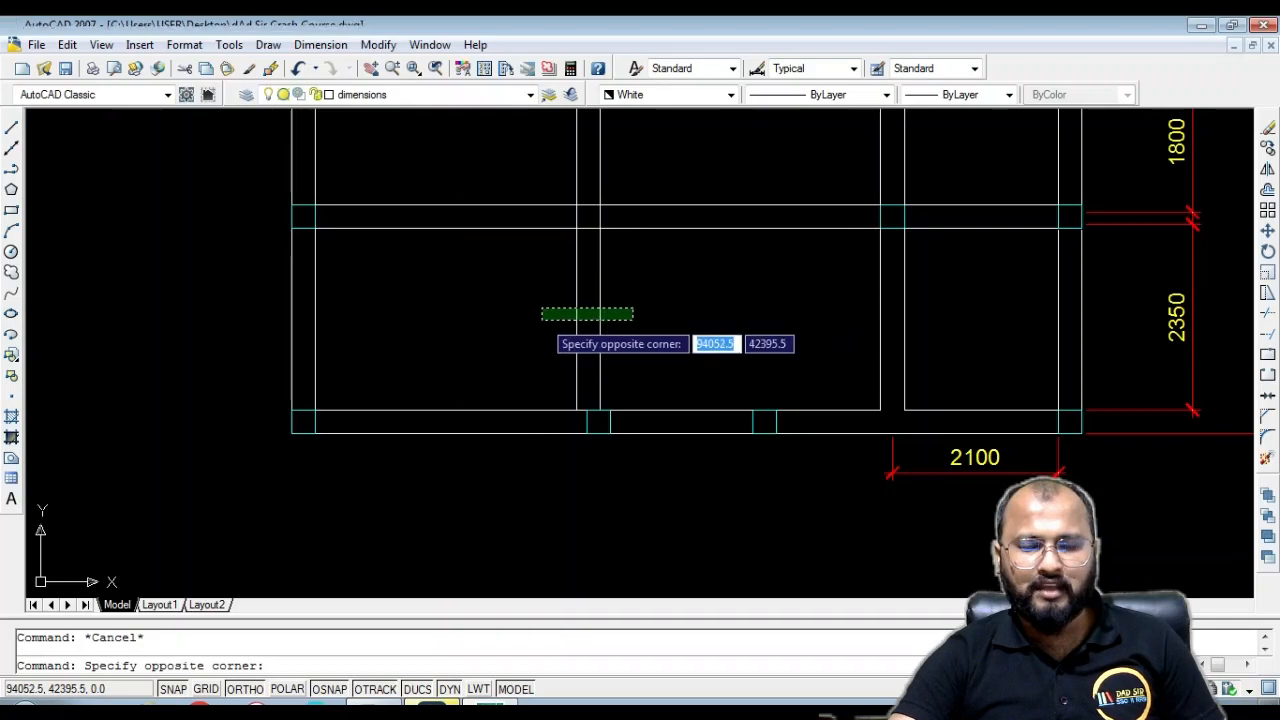
click(545, 321)
key(Delete)
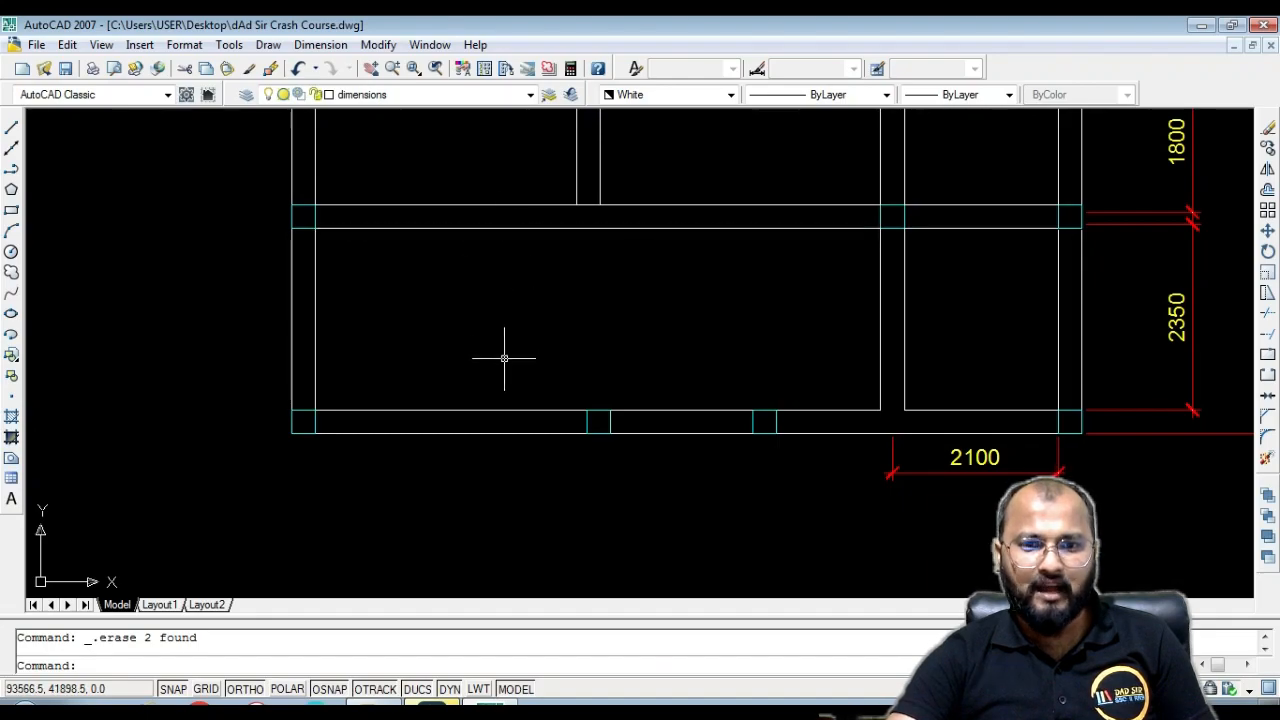
Draw a vertical line from the cross wall's lower line perpendicular to the bottom wall's upper line, between the corner column and first entrance column
text(l)
key(Return)
click(520, 229)
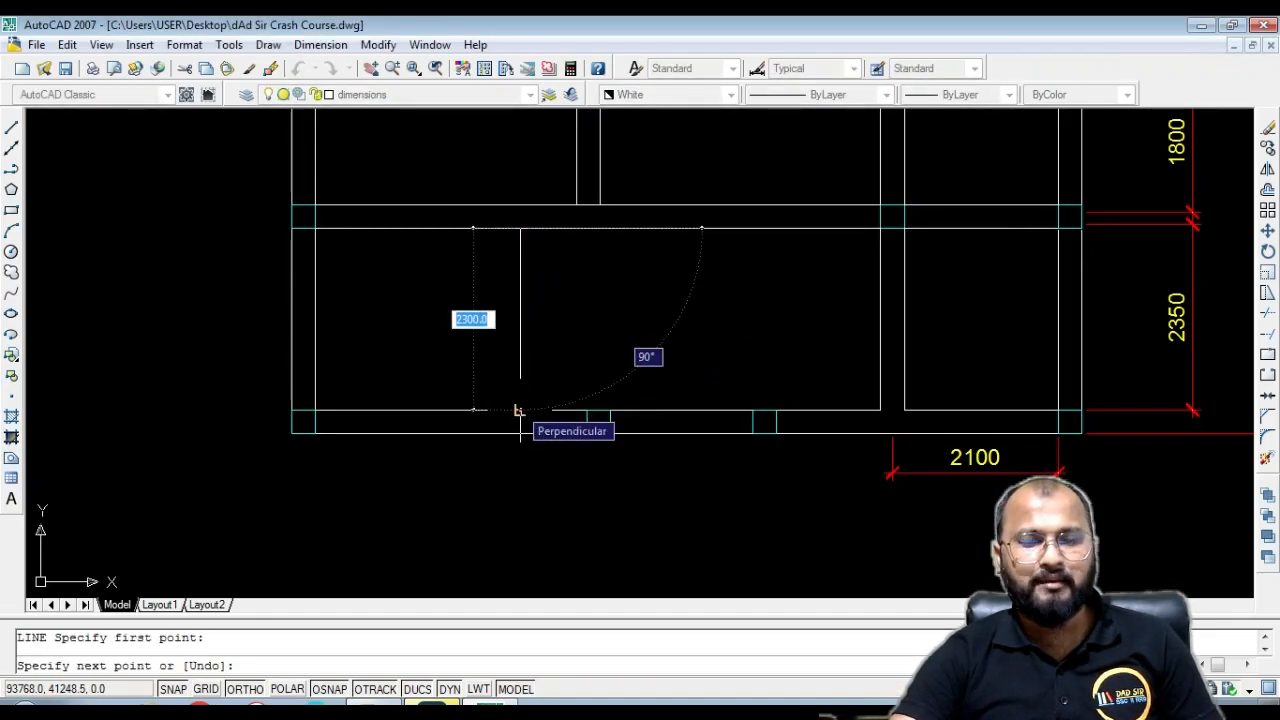
click(555, 414)
key(Escape)
key(Return)
key(Escape)
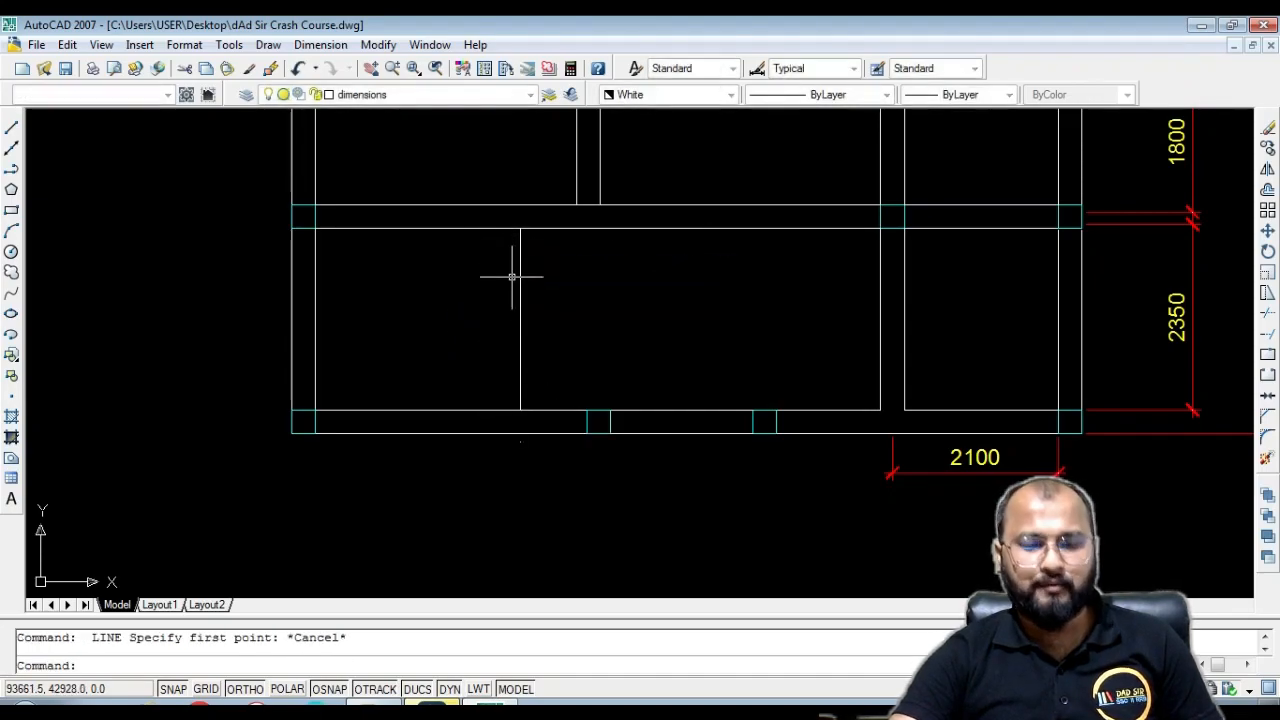
Offset the new vertical line by 300 toward the copy's left outer wall
text(o)
key(Return)
text(300)
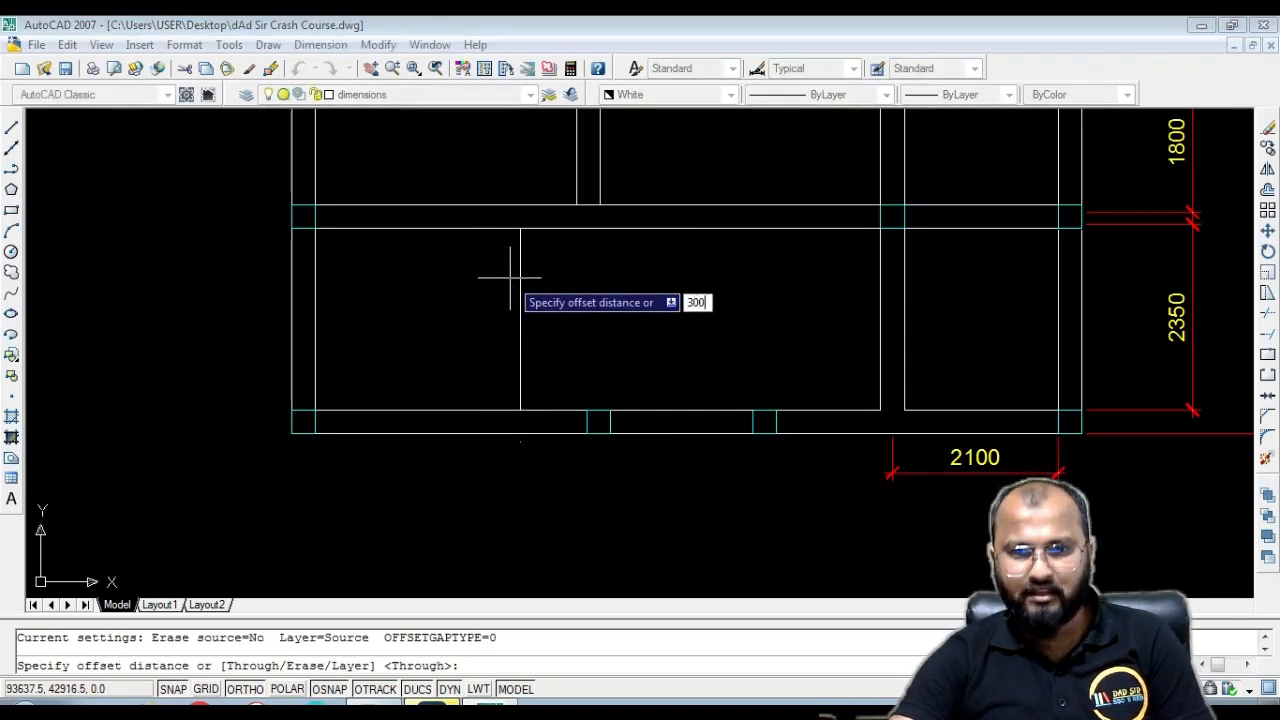
key(Return)
click(518, 292)
click(400, 349)
scroll(400, 349, down, 3)
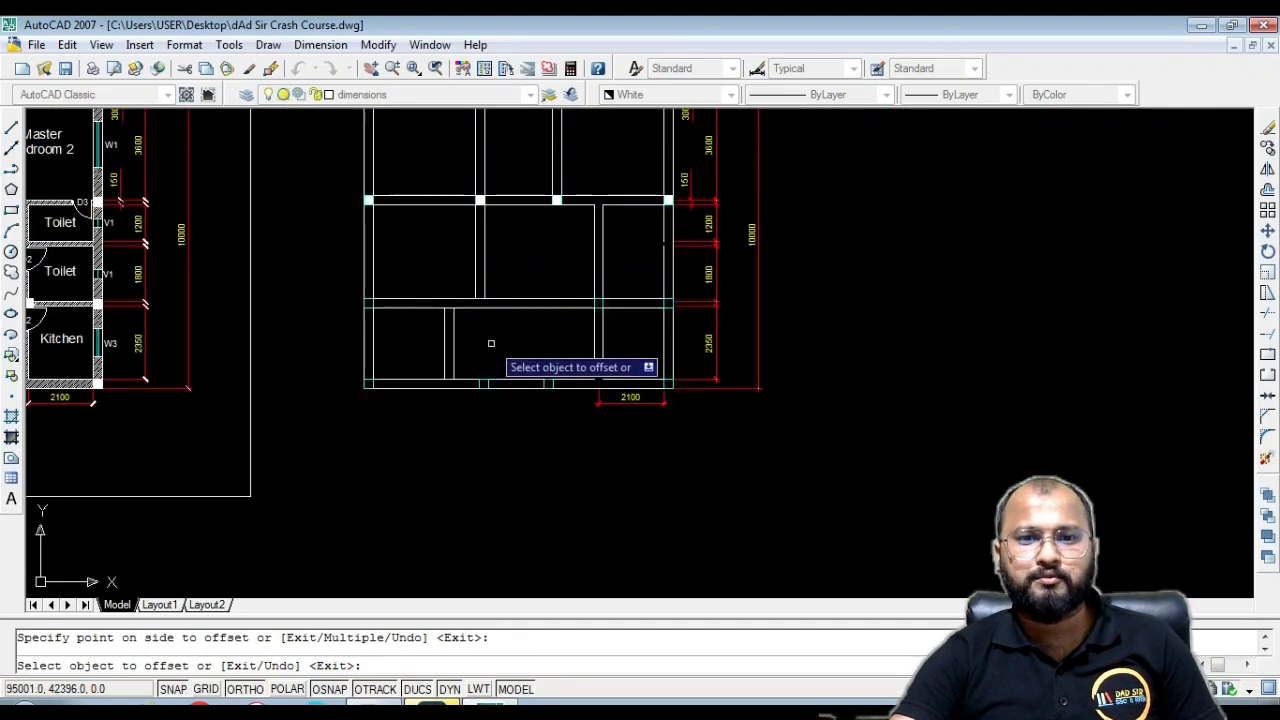
scroll(486, 343, up, 3)
key(Escape)
Mirror the two new wall lines about a vertical axis through the middle of the interior wall above, keeping the source lines
click(460, 339)
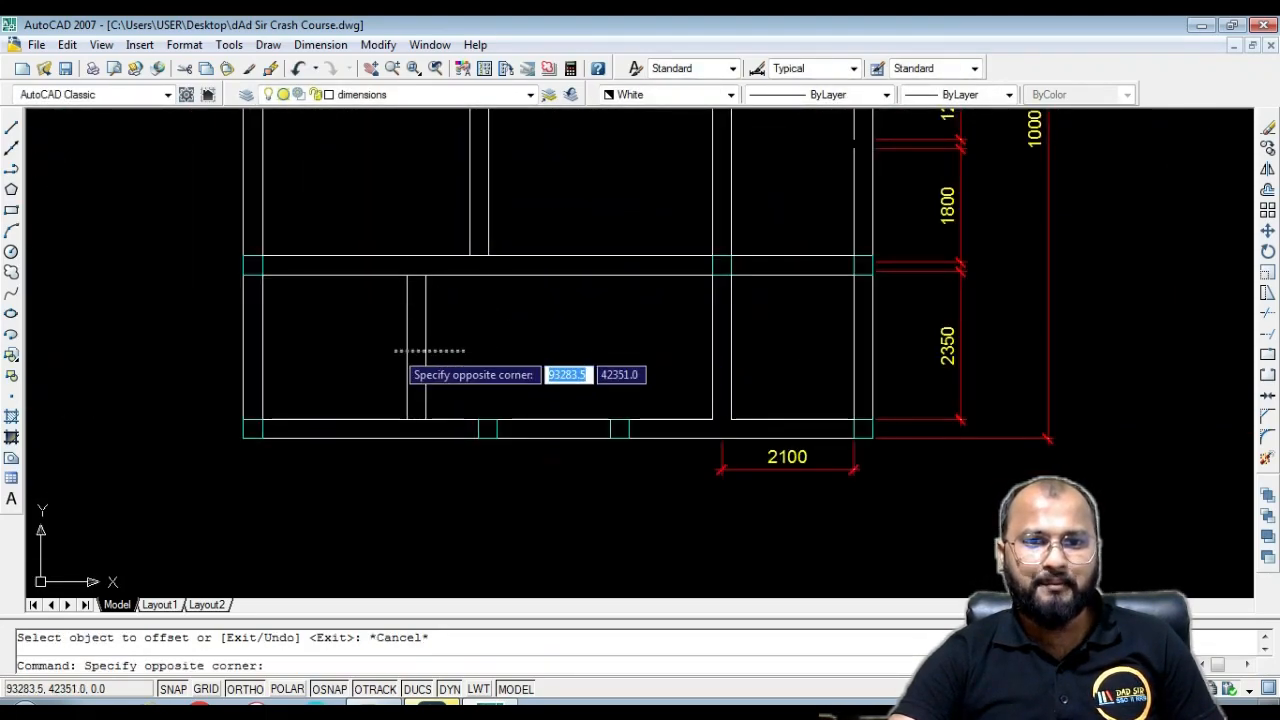
click(395, 349)
text(m)
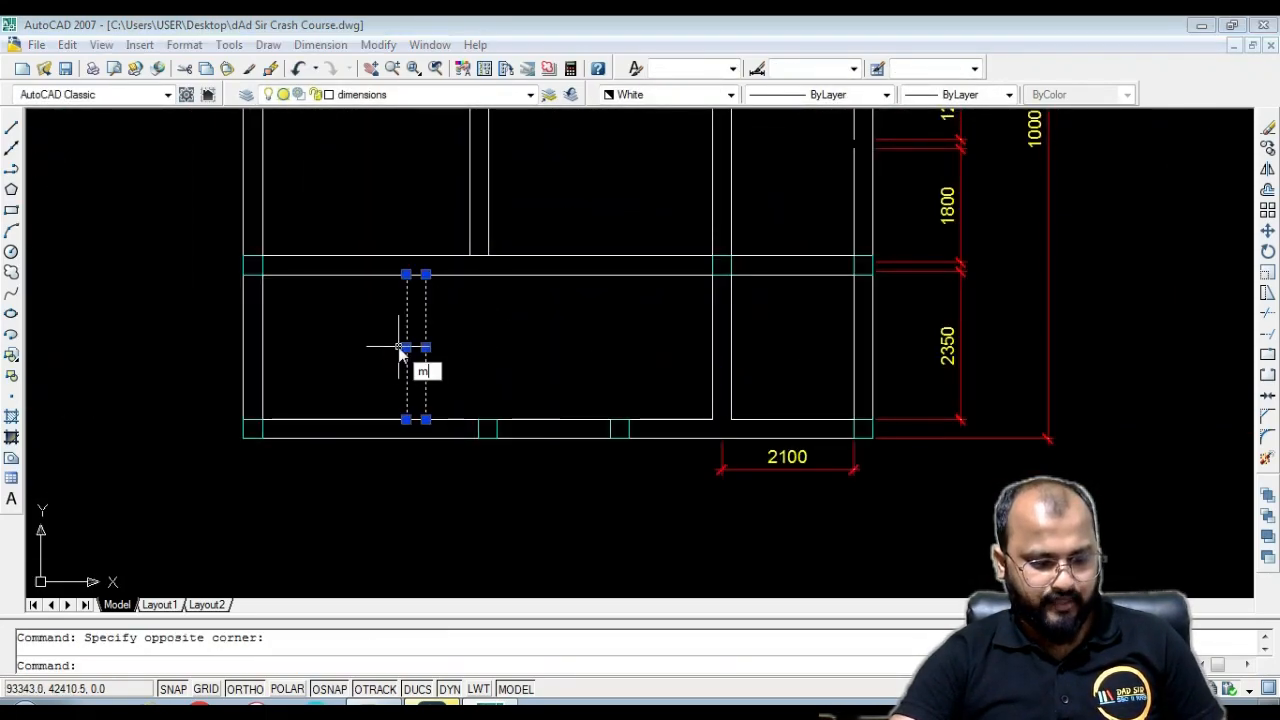
text(i)
key(Return)
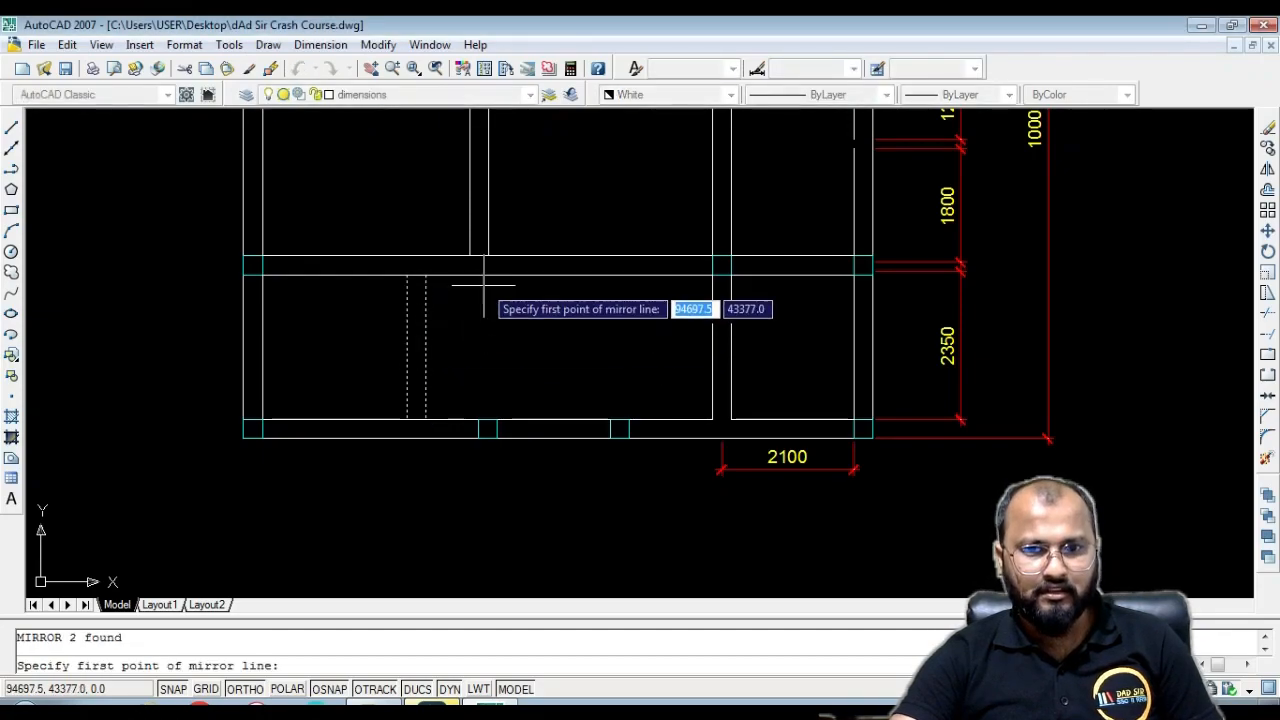
scroll(475, 270, up, 3)
scroll(475, 270, up, 1)
click(480, 228)
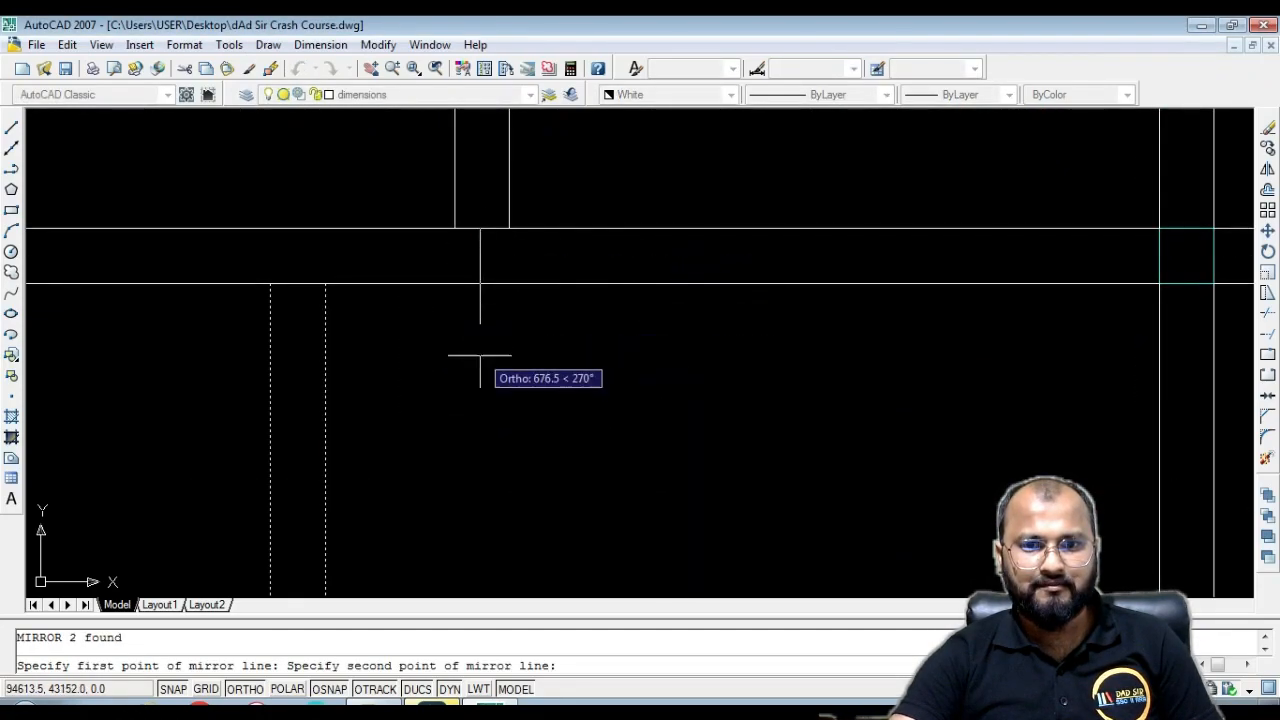
click(481, 368)
scroll(481, 368, down, 2)
text(n)
key(Return)
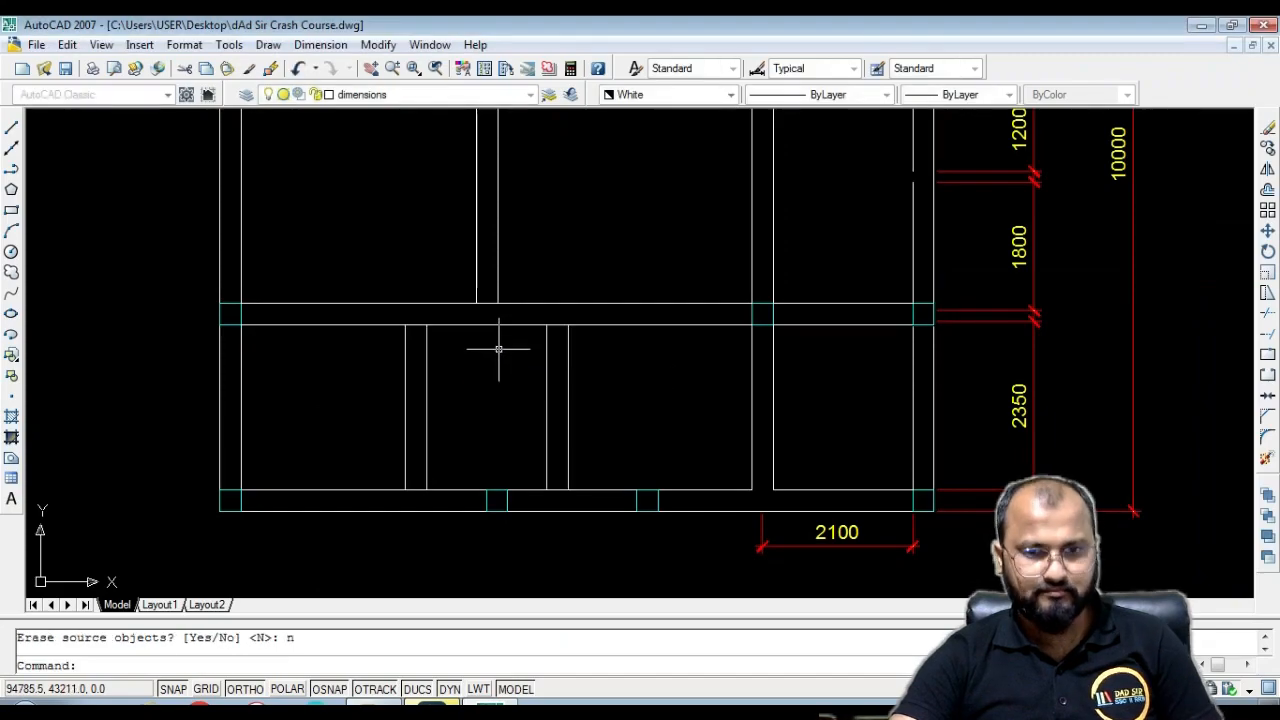
Examine the two new lower walls against the entrance columns and the rest of the plan copy's wall grid
scroll(580, 368, down, 2)
key(Escape)
scroll(513, 345, up, 3)
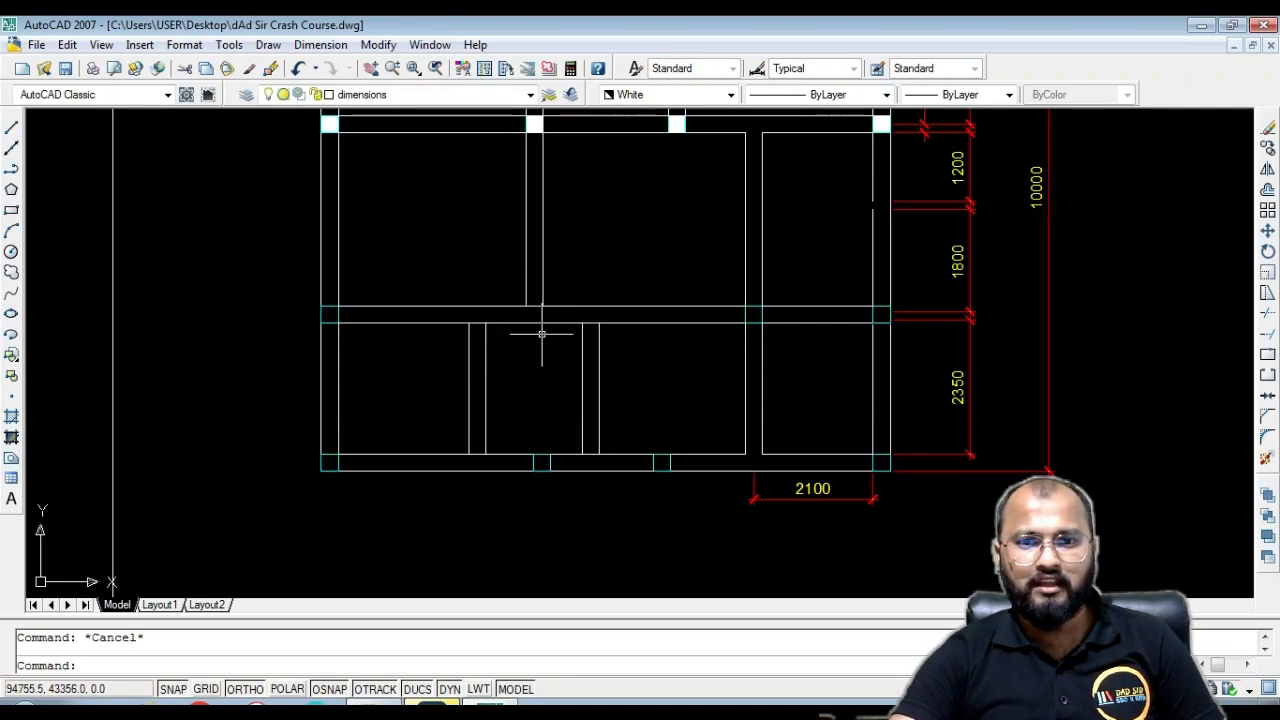
scroll(532, 377, down, 2)
scroll(521, 428, up, 5)
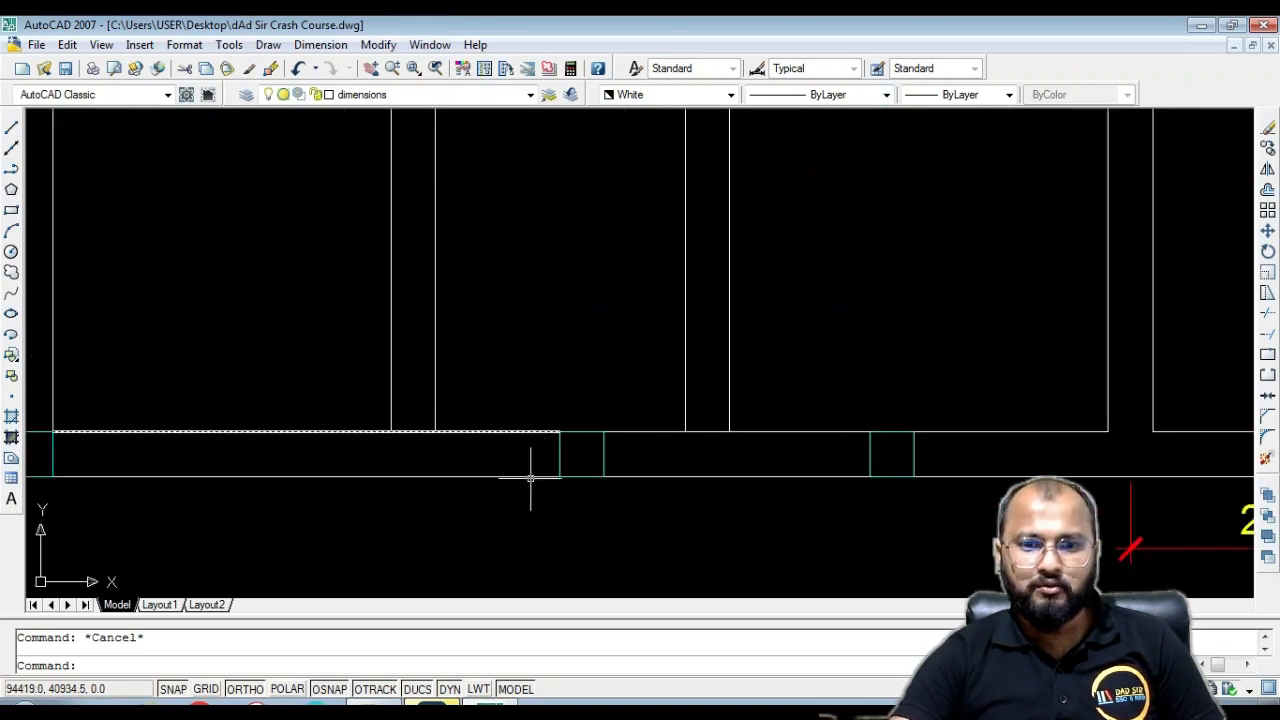
scroll(592, 453, down, 4)
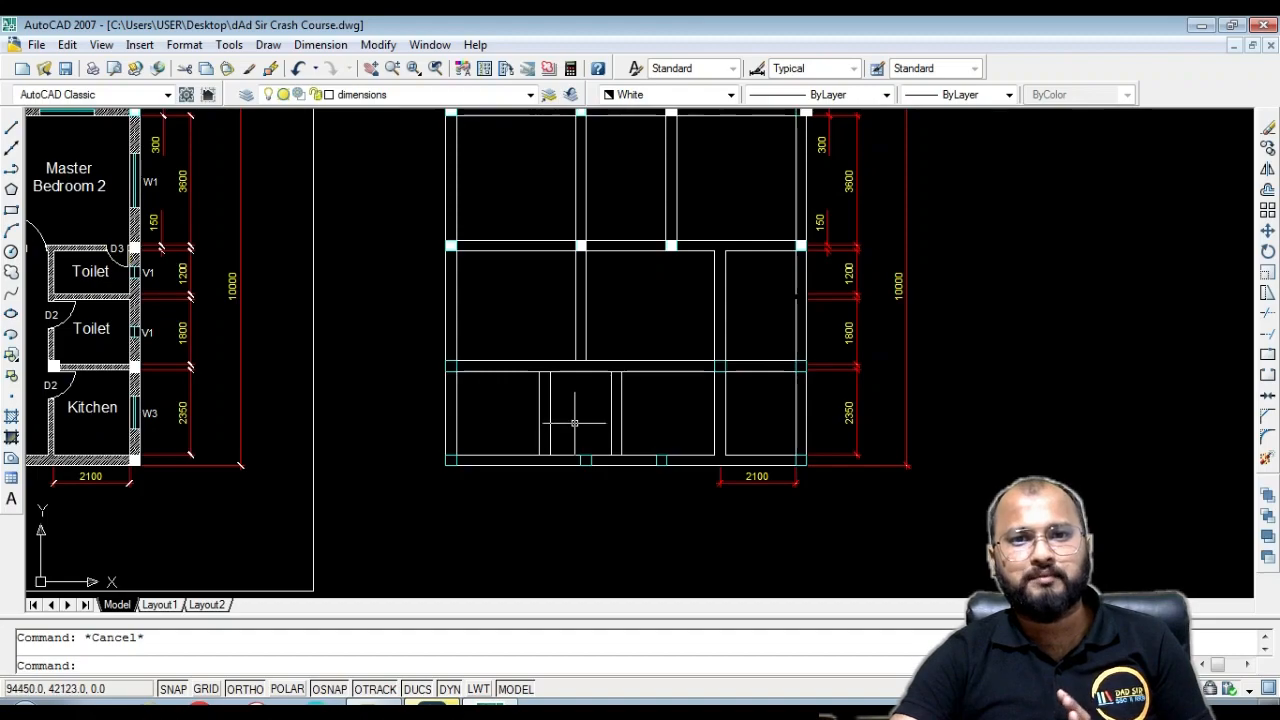
scroll(657, 323, down, 3)
scroll(655, 314, up, 4)
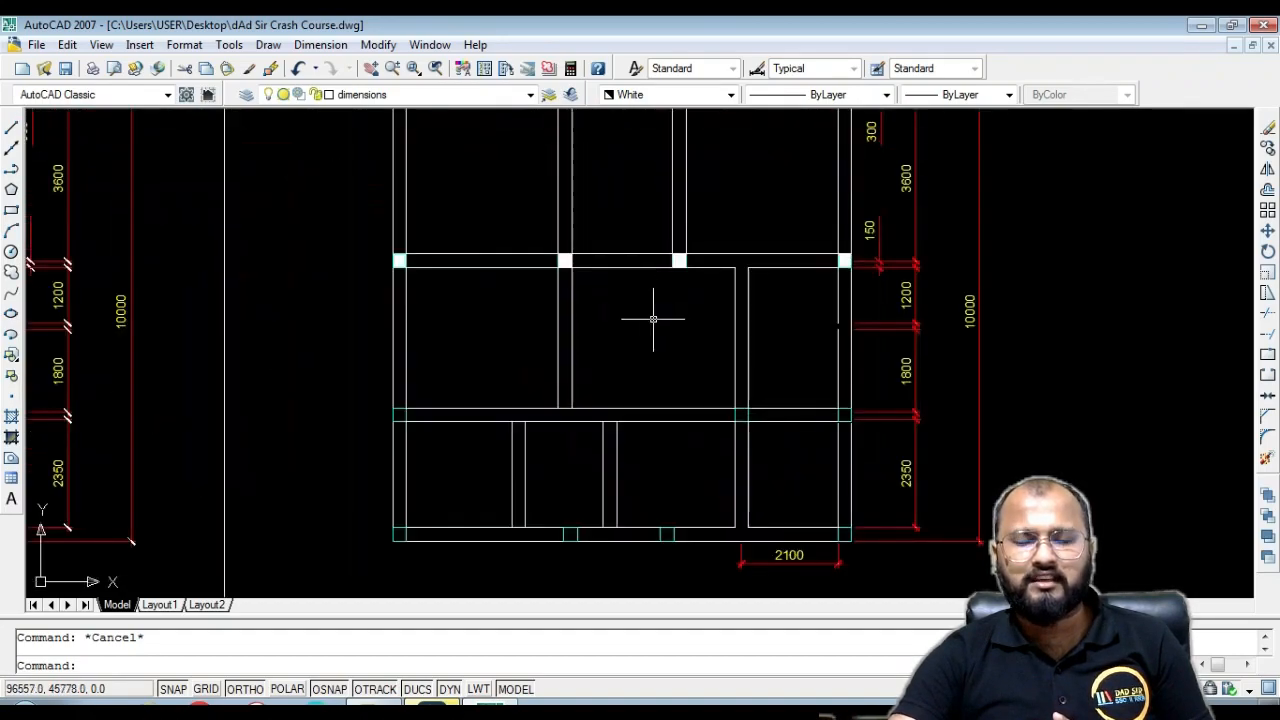
middle_drag(636, 348, 619, 400)
scroll(603, 340, down, 3)
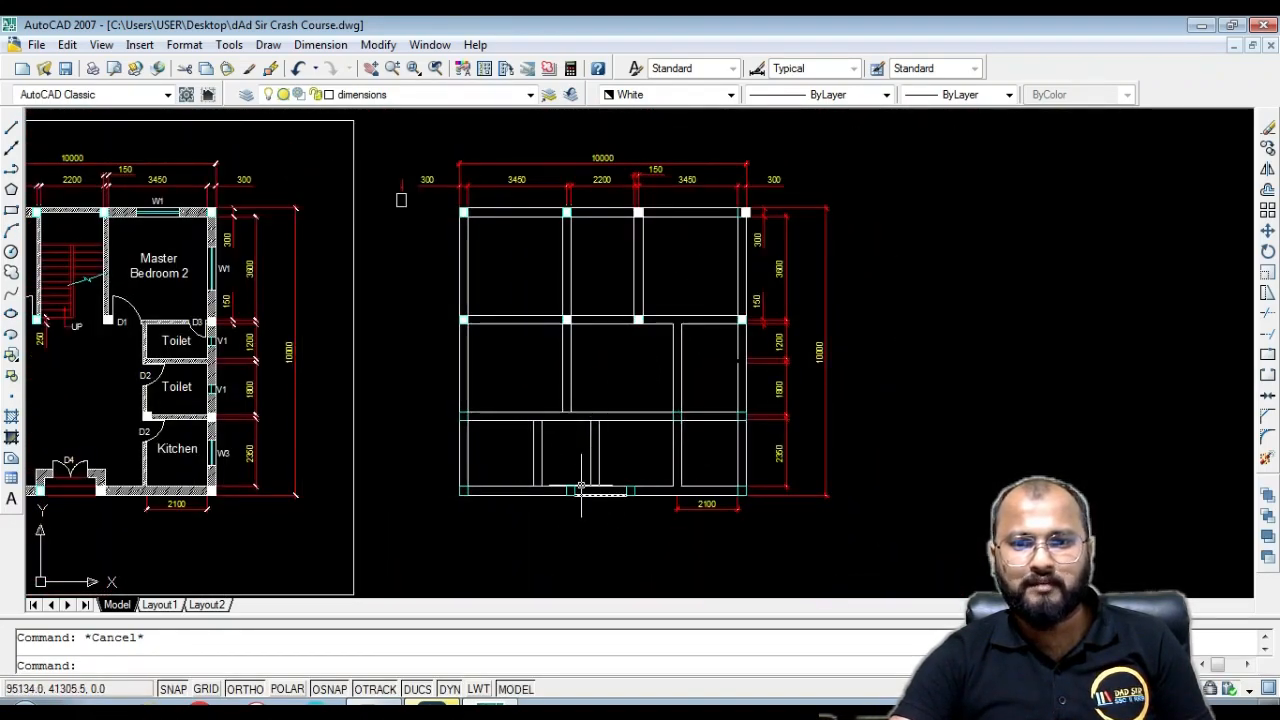
scroll(540, 410, up, 3)
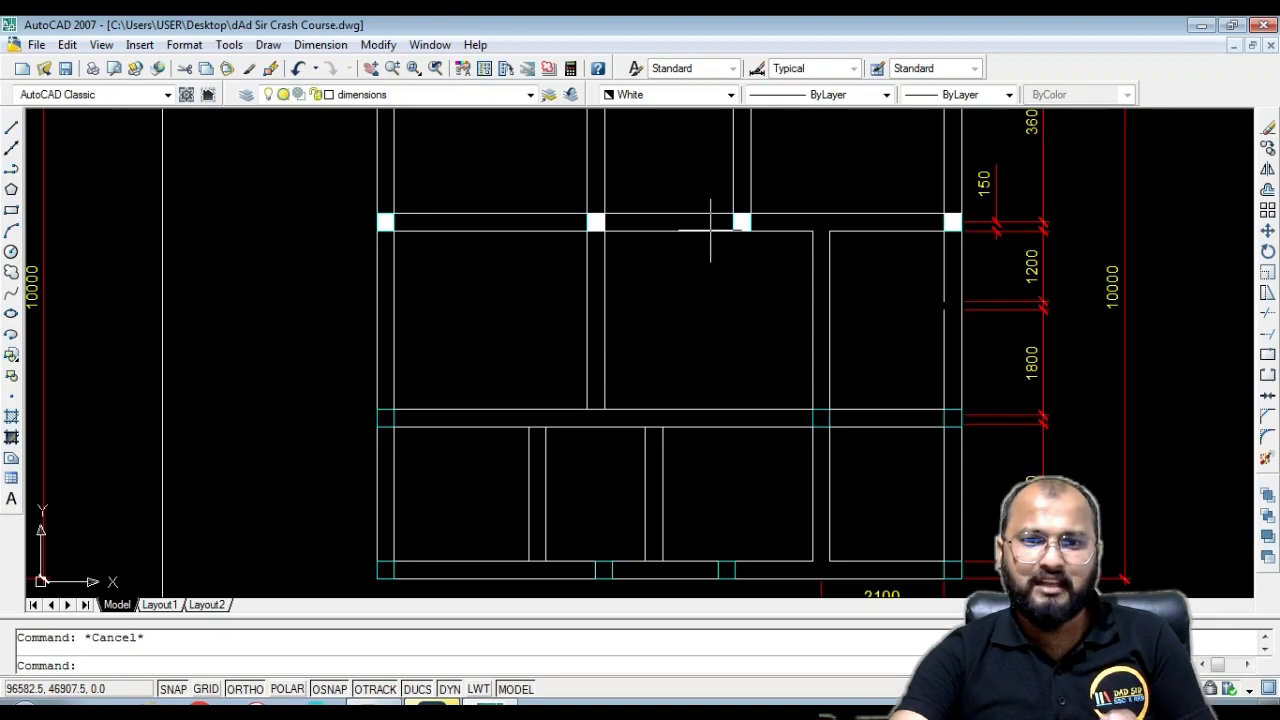
scroll(572, 296, down, 1)
scroll(572, 296, down, 3)
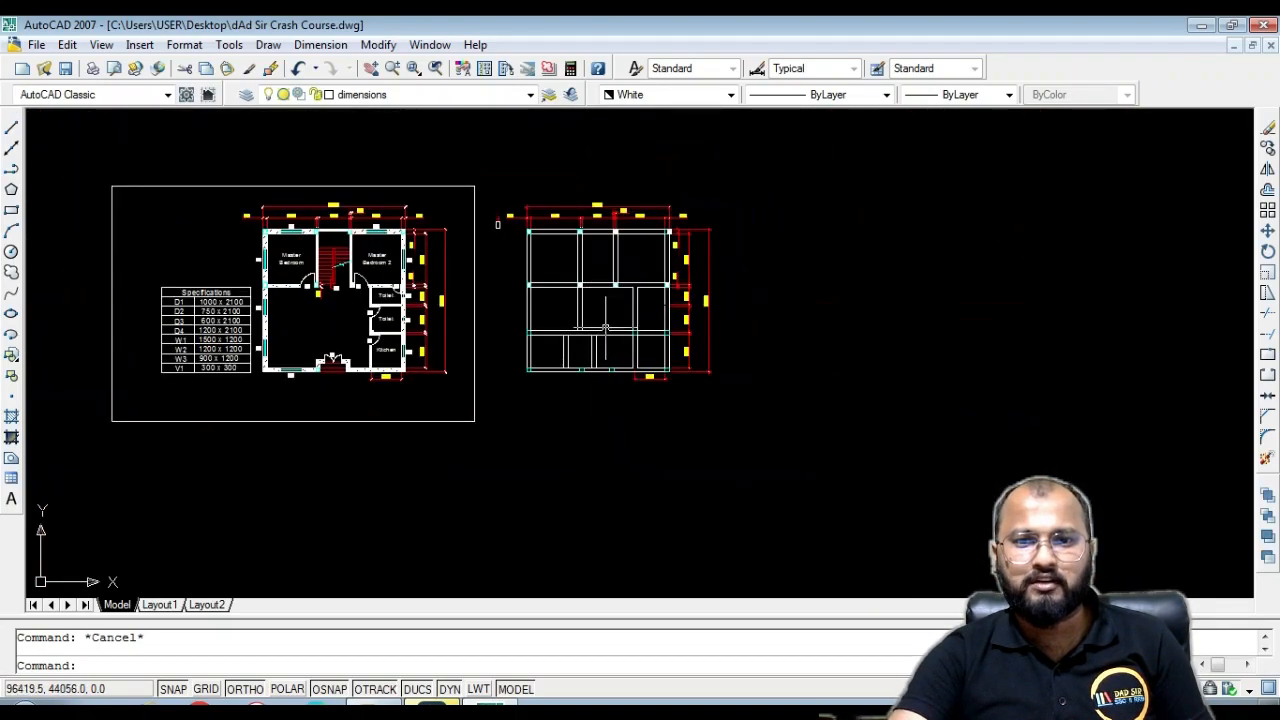
Delete the 300 and 150 vertical dimensions beside the plan copy's upper-right room
scroll(531, 258, up, 2)
click(936, 163)
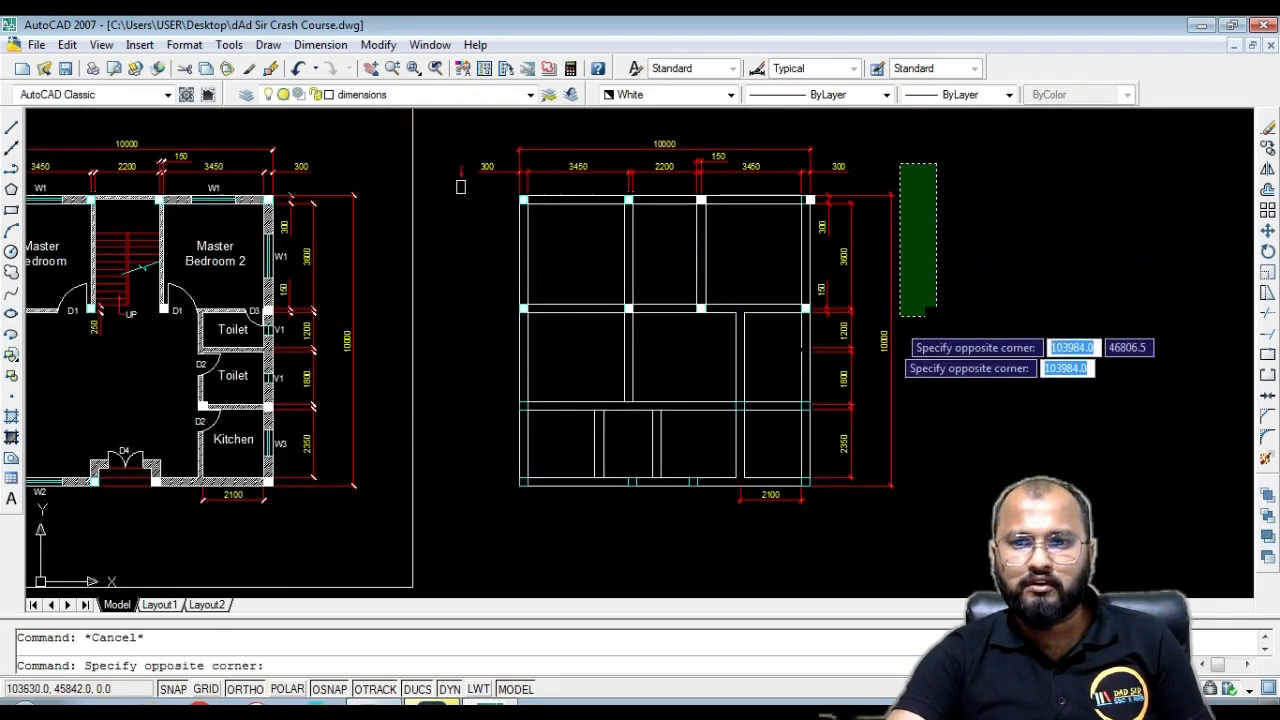
click(876, 537)
scroll(818, 218, up, 4)
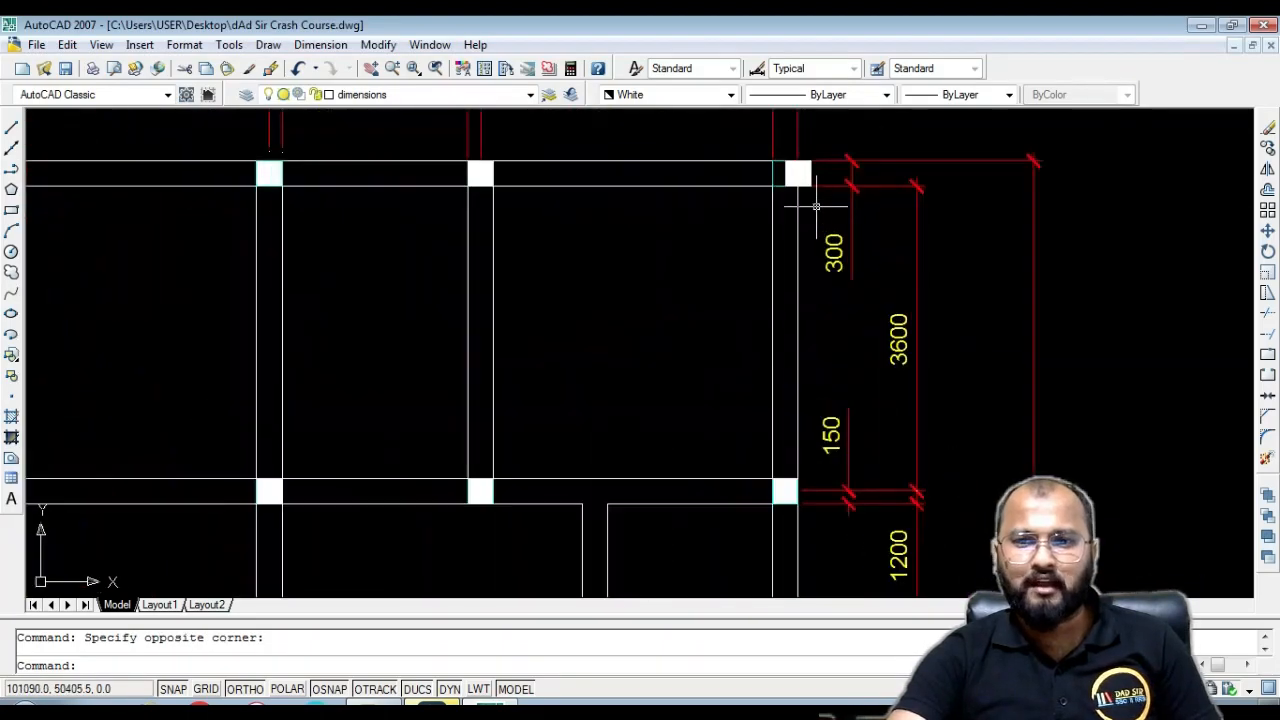
click(831, 432)
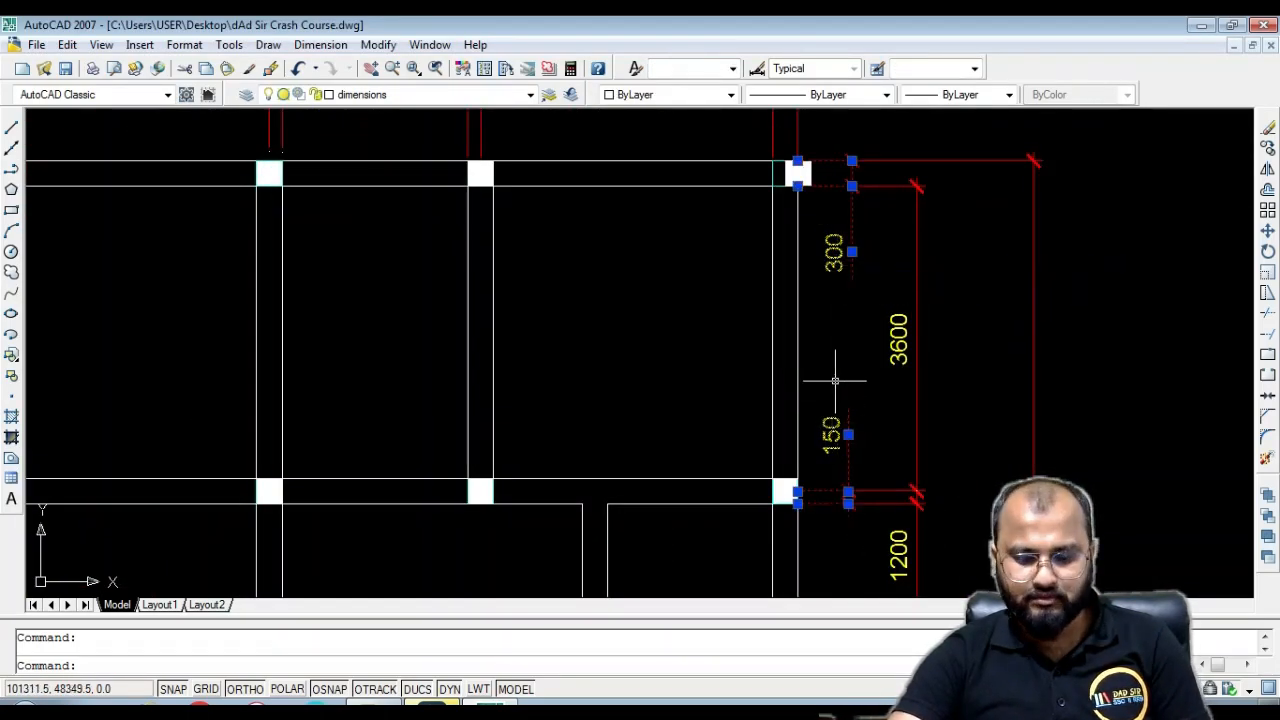
key(Delete)
Delete the 150 dimension and the right-end 300 dimension above the plan copy's top wall
scroll(837, 363, down, 5)
scroll(803, 326, up, 4)
click(957, 214)
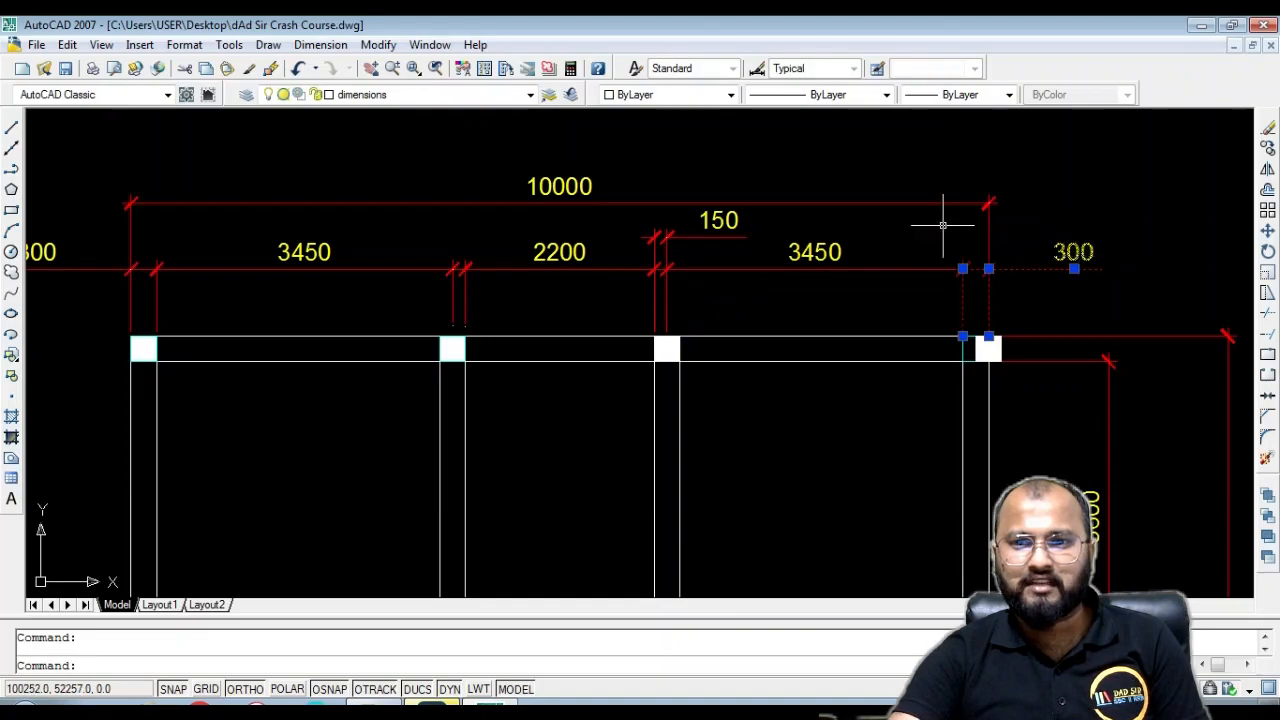
click(720, 220)
key(Delete)
Delete the left-end 300 dimension above the plan copy's top wall and the stray small rectangle with its red mark beside it
scroll(870, 238, down, 4)
click(552, 245)
key(Delete)
click(538, 222)
click(518, 268)
key(Delete)
scroll(517, 277, down, 2)
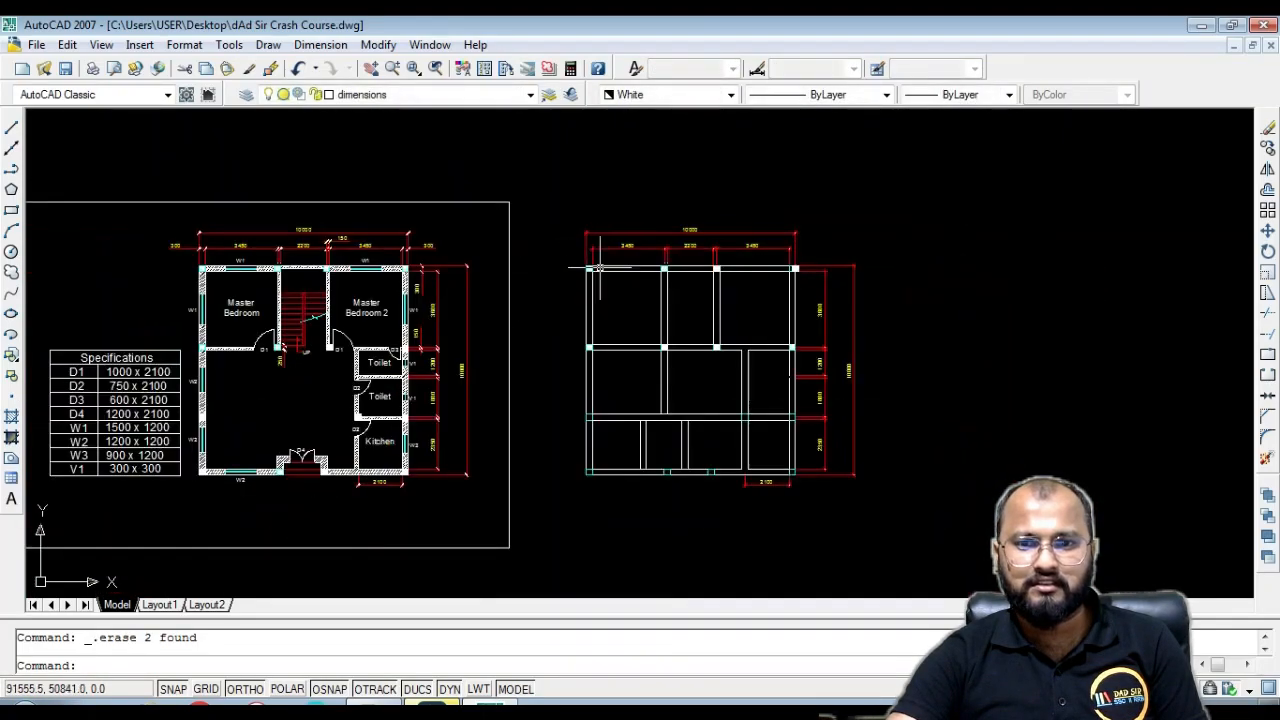
Move the first extension point of the 2100 dimension below the plan copy to the inner wall corner of the lower-right room
scroll(729, 471, up, 4)
click(929, 541)
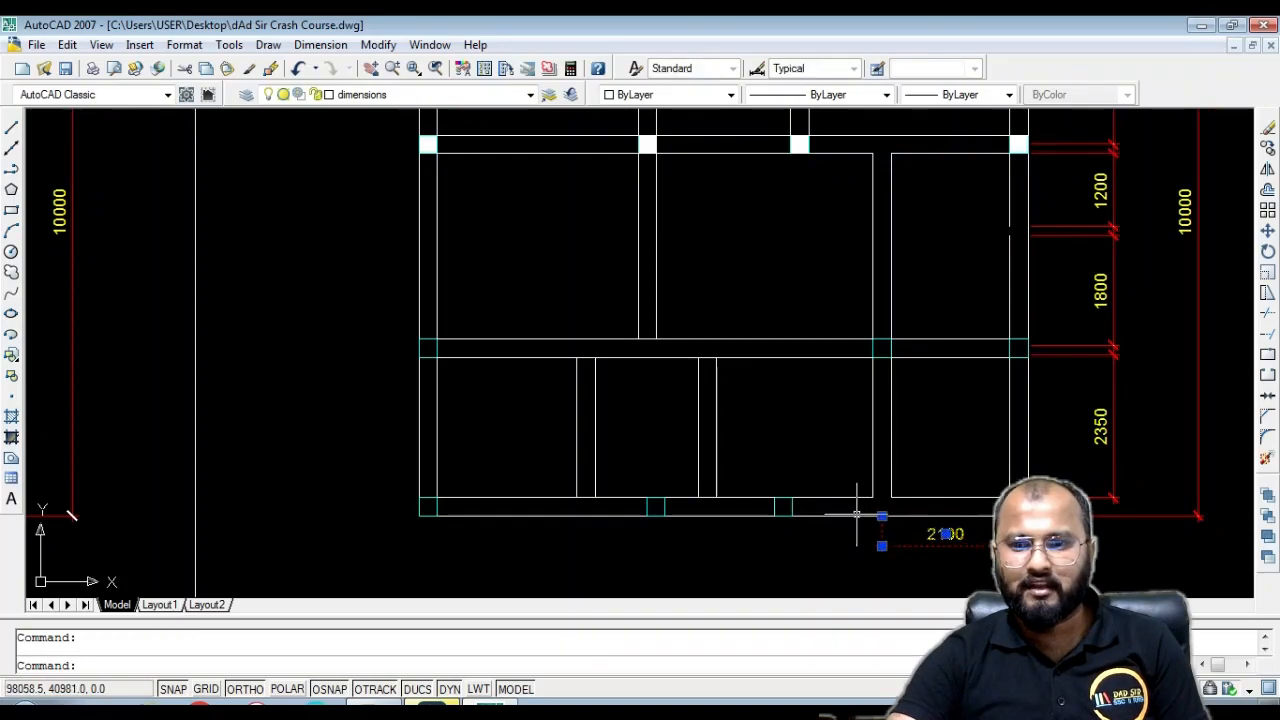
click(881, 516)
click(891, 500)
key(Escape)
scroll(997, 472, down, 2)
scroll(997, 472, down, 1)
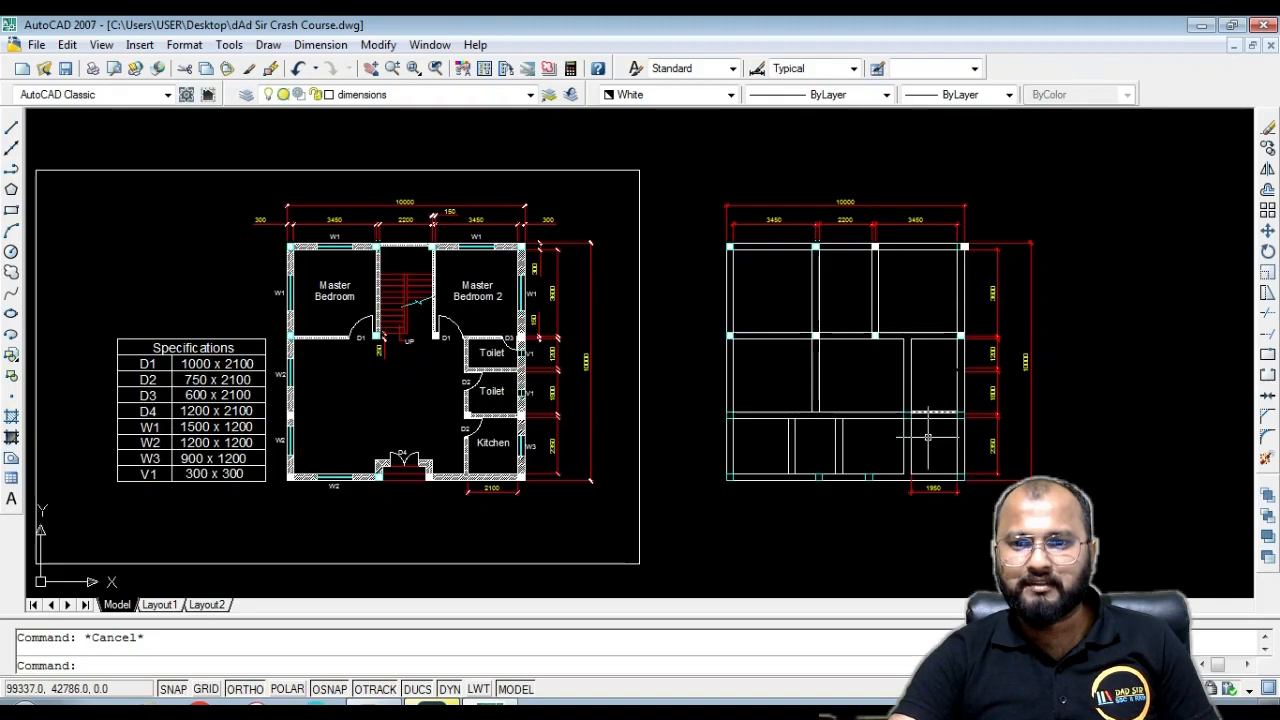
Examine the plan copy's walls, columns and remaining dimensions against the original floor plan
scroll(912, 440, up, 3)
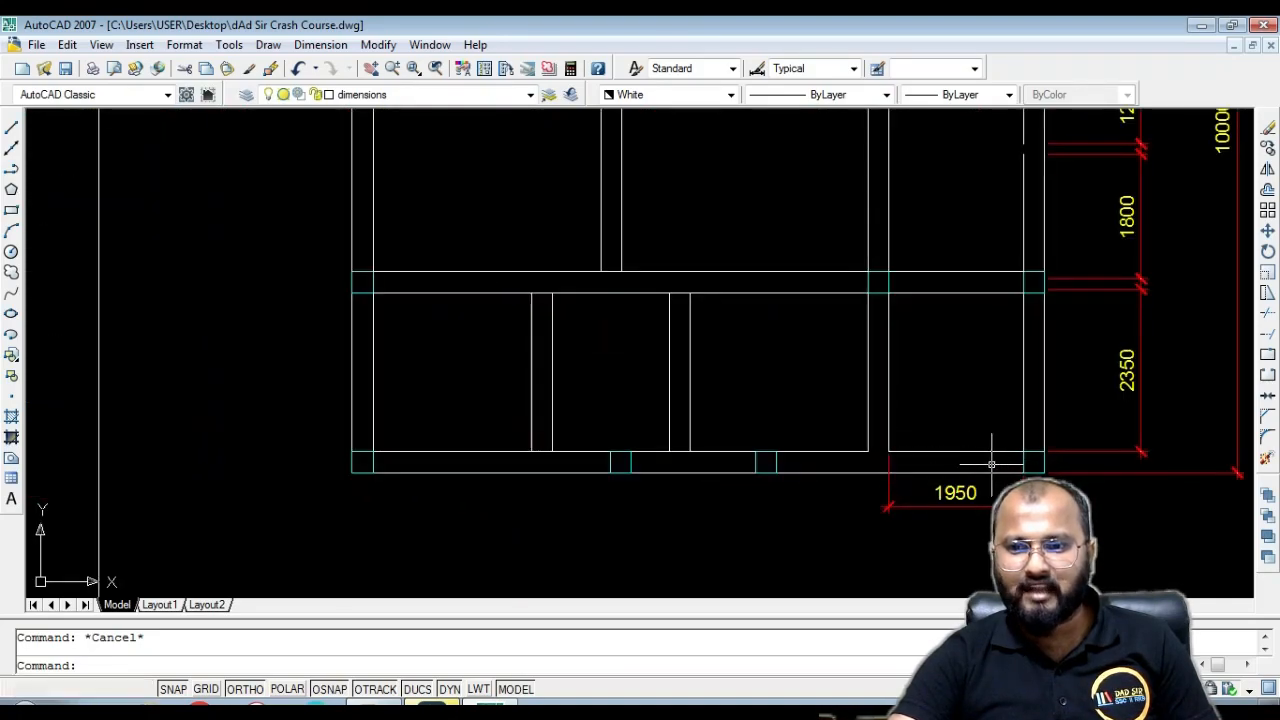
scroll(960, 430, down, 2)
scroll(993, 435, up, 3)
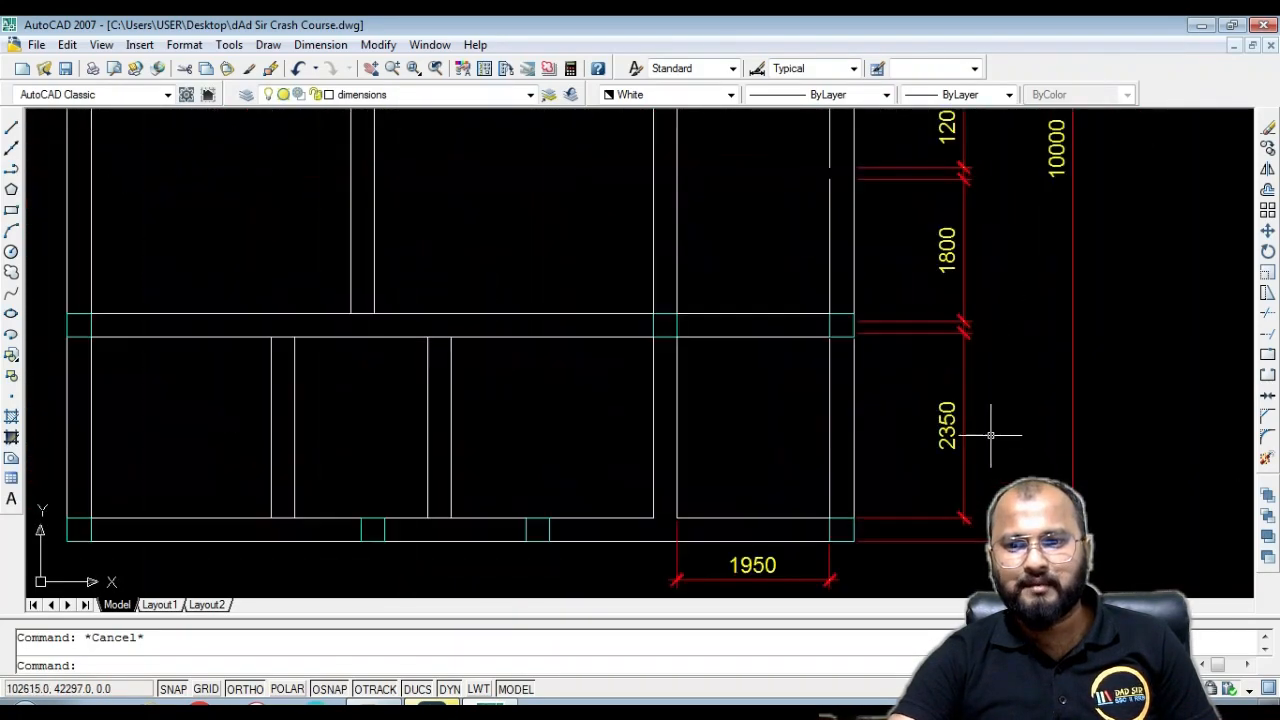
scroll(934, 473, down, 2)
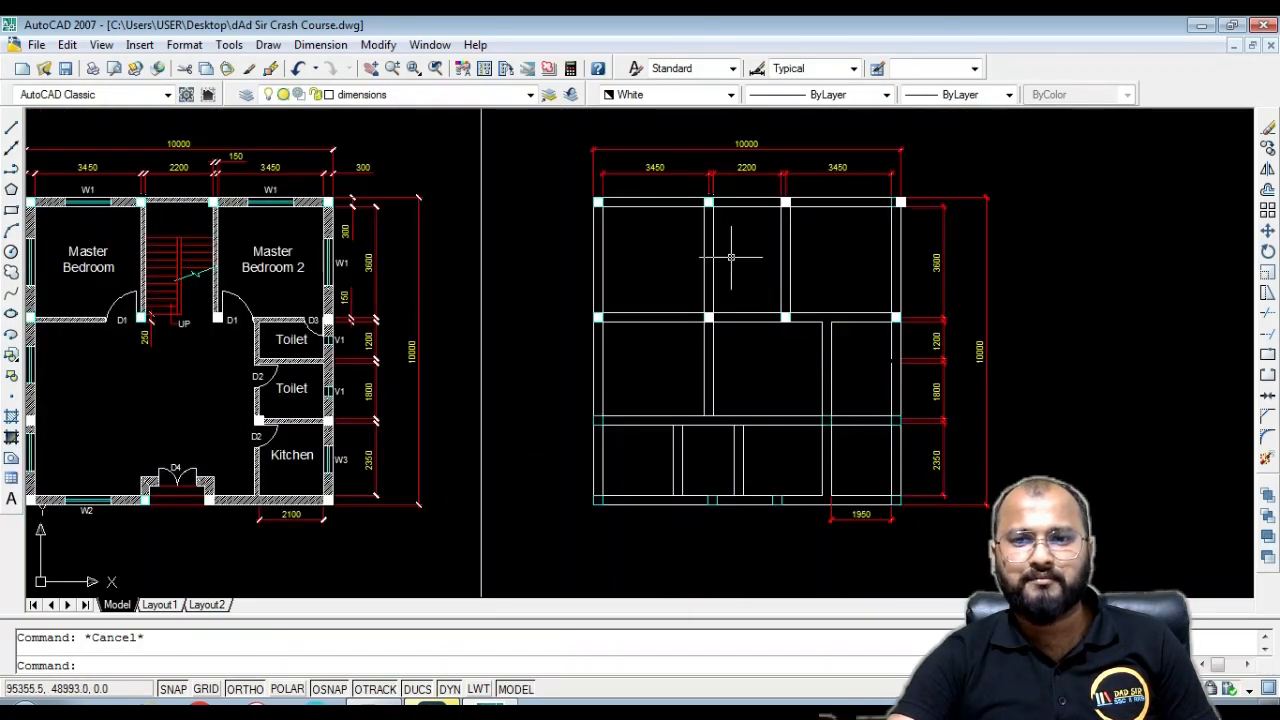
scroll(737, 257, up, 3)
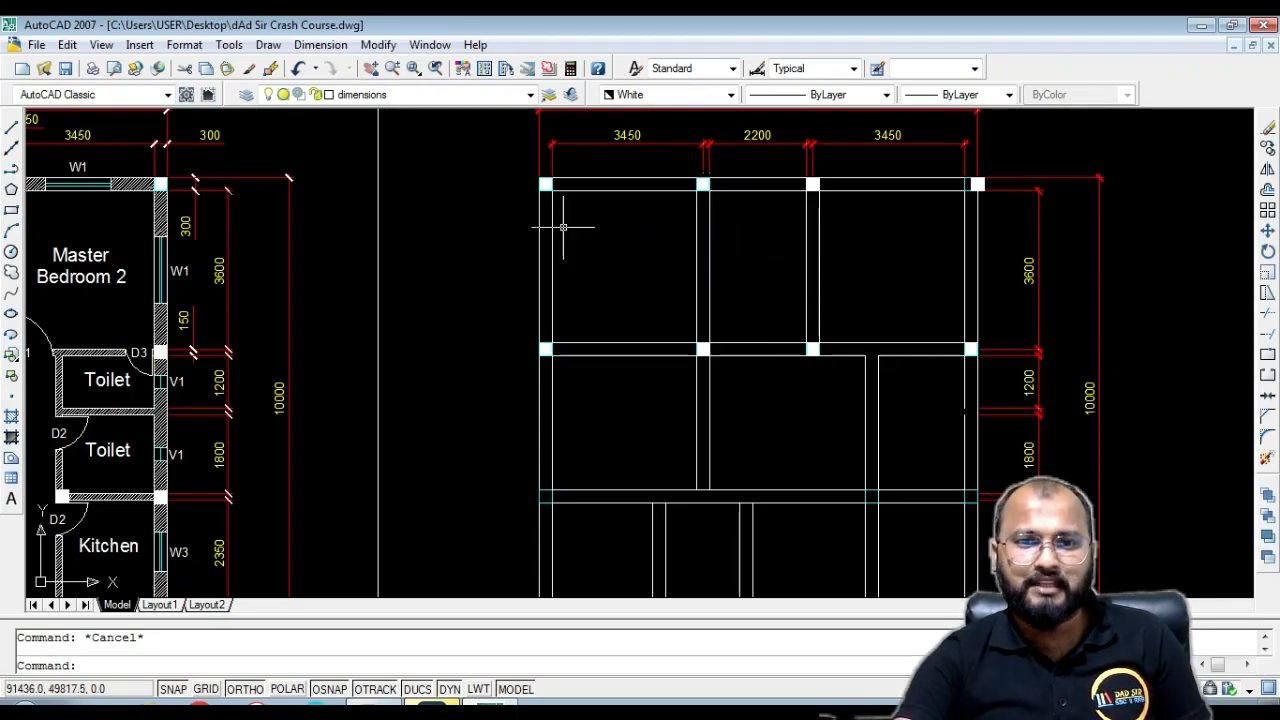
scroll(565, 228, up, 5)
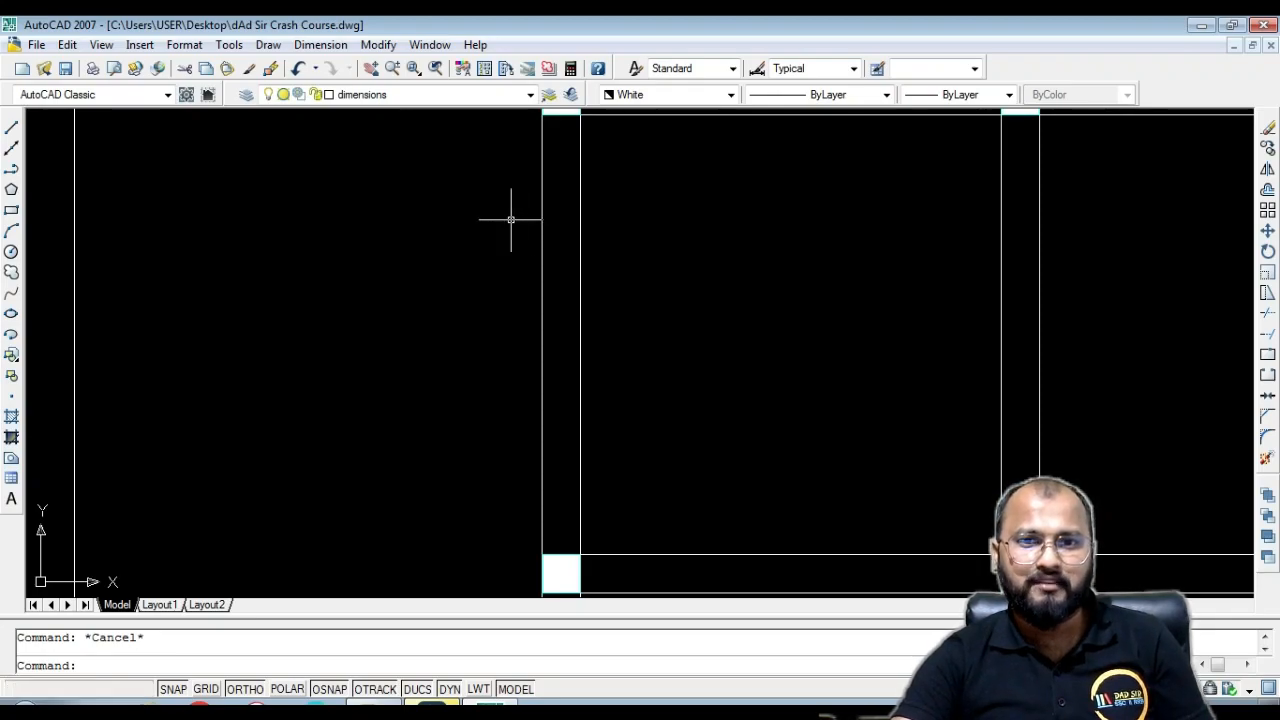
scroll(434, 254, down, 4)
scroll(551, 201, up, 3)
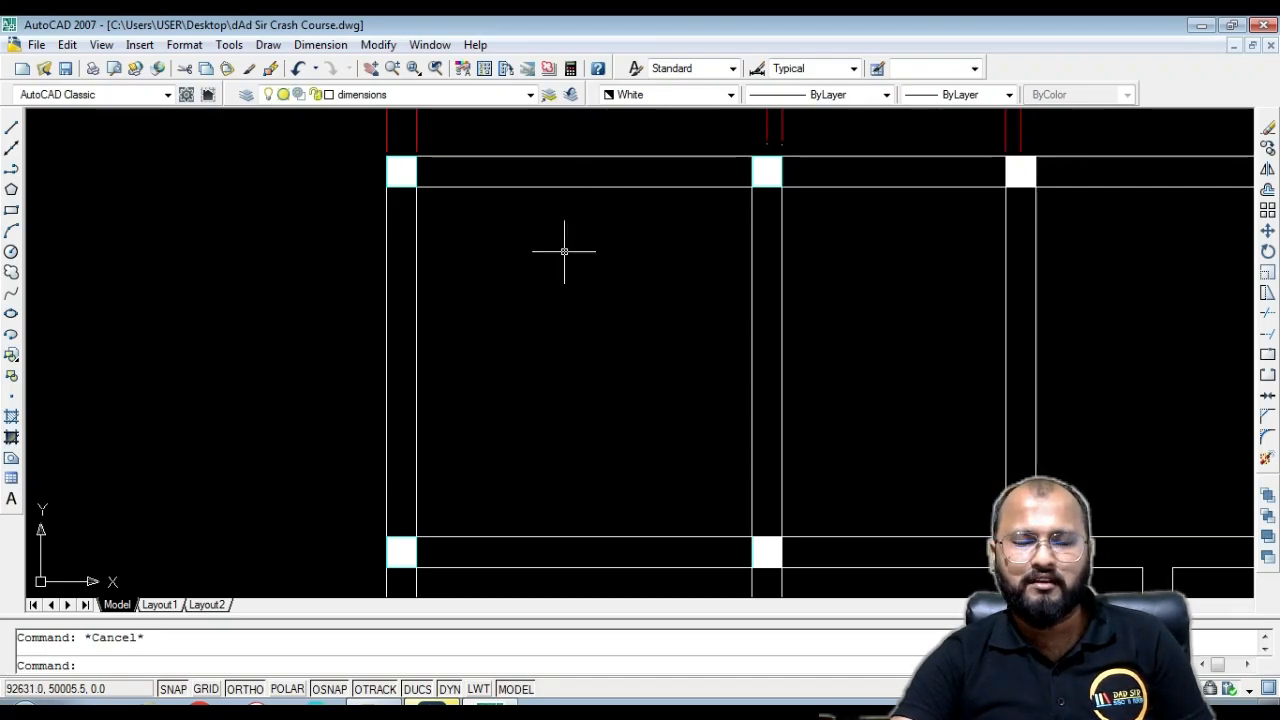
scroll(564, 251, down, 5)
middle_drag(603, 285, 611, 330)
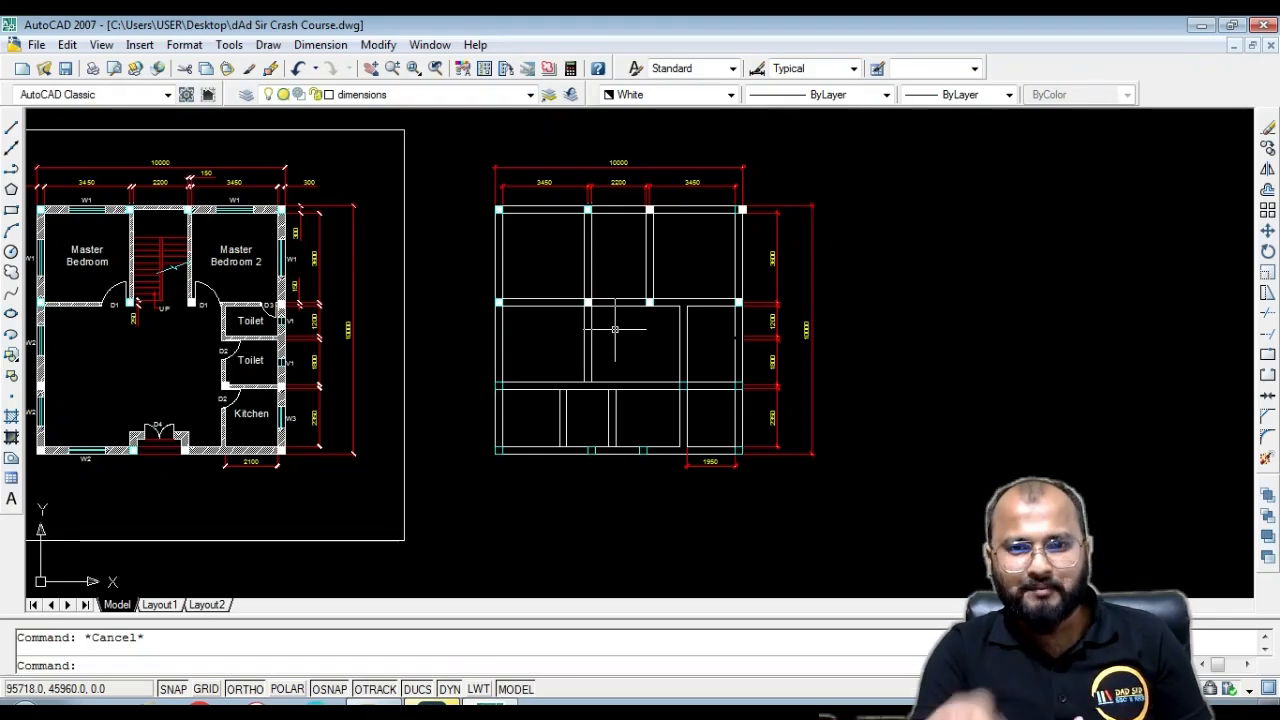
Select the plan copy's upper vertical partition walls, the middle horizontal wall and the vertical partitions directly below it
scroll(615, 328, up, 5)
click(720, 212)
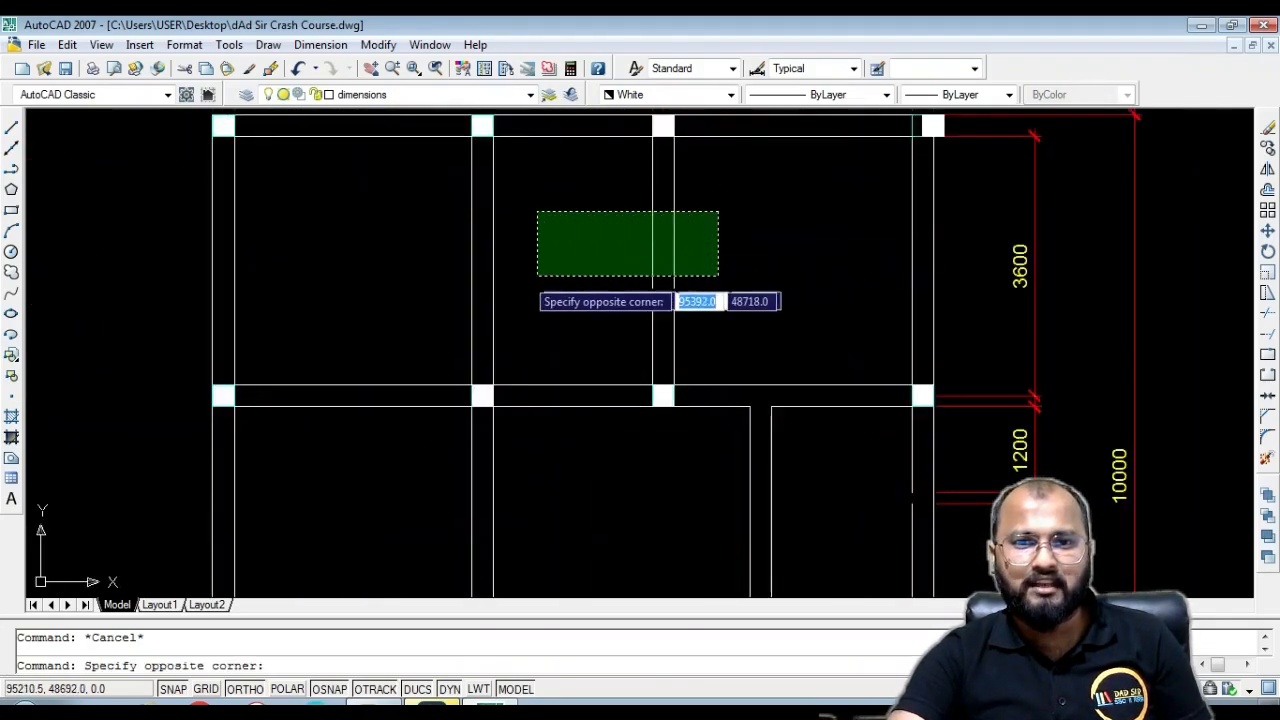
click(446, 308)
click(609, 463)
click(566, 352)
click(823, 470)
click(437, 542)
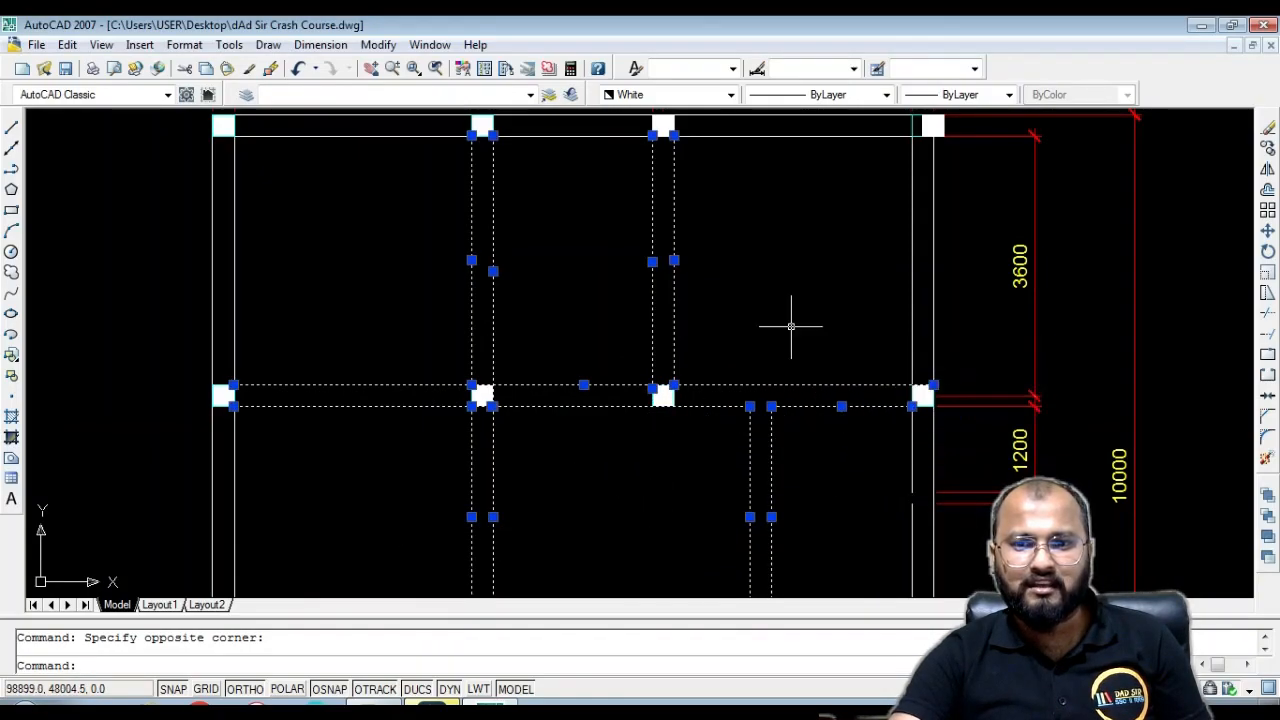
Add the bottom row's vertical partitions and the lower horizontal wall's lines to the selection
scroll(500, 340, down, 5)
scroll(611, 447, up, 5)
click(676, 466)
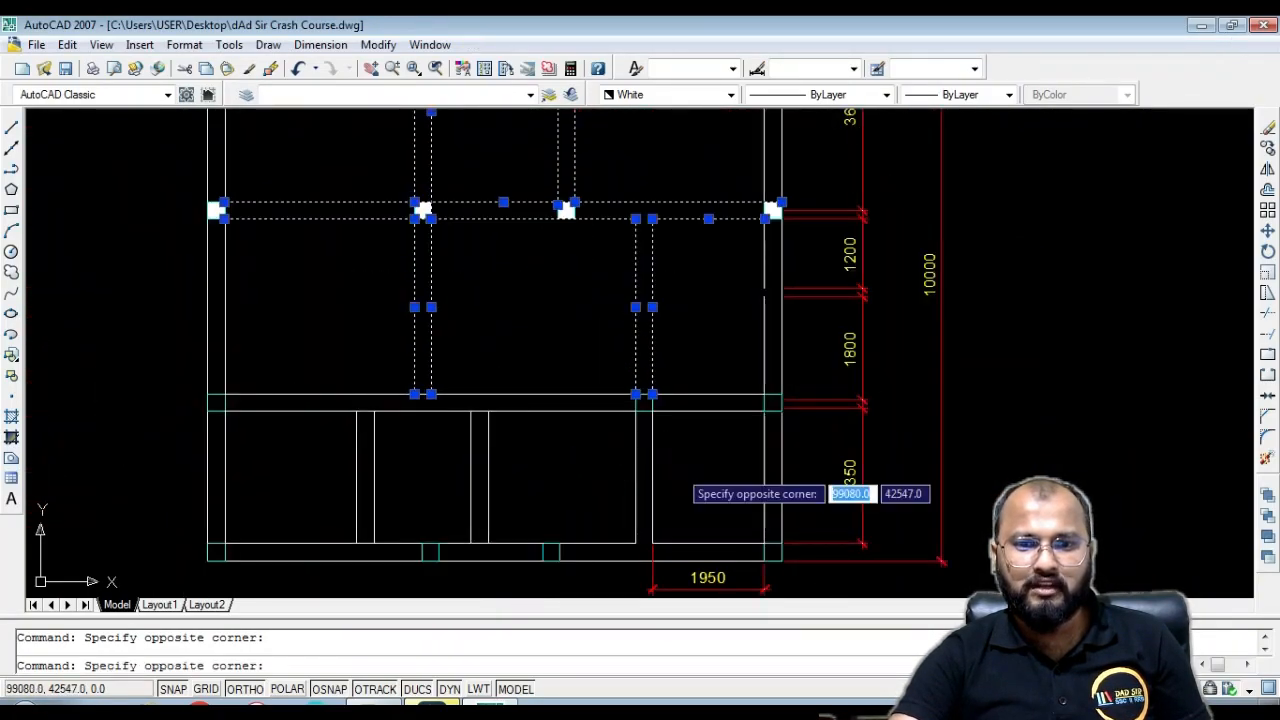
click(332, 470)
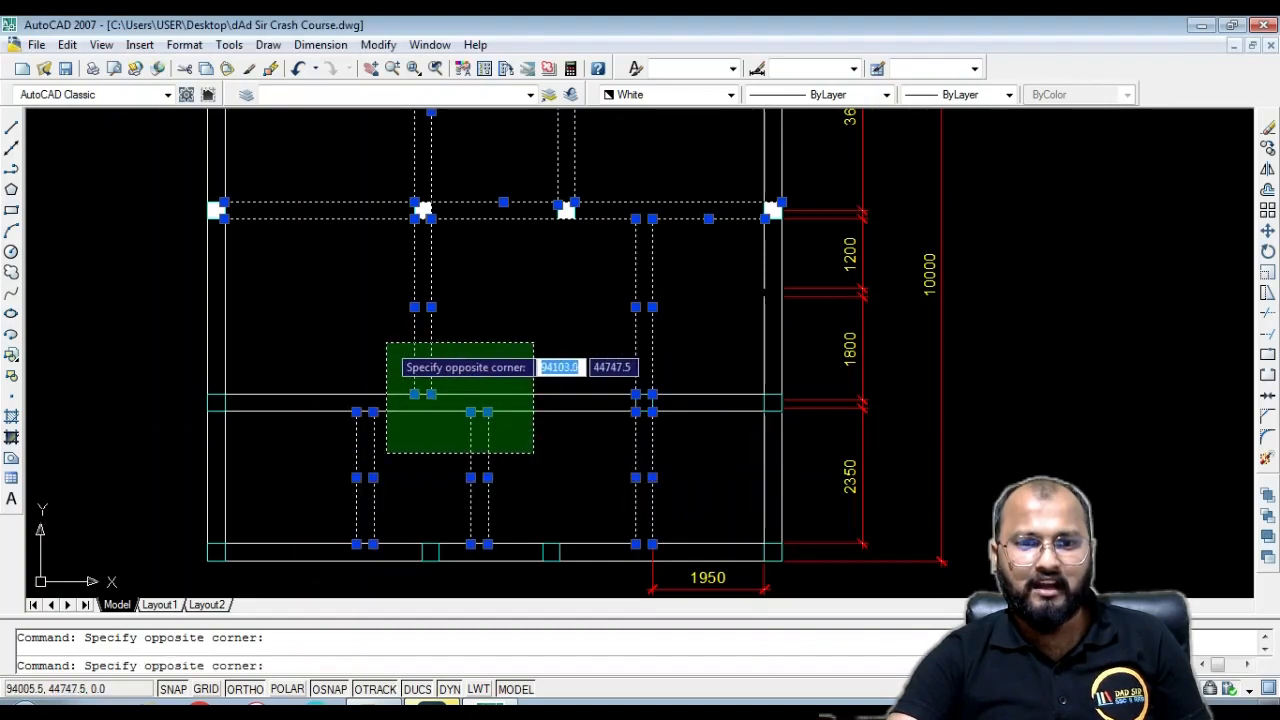
click(361, 333)
click(708, 430)
click(686, 349)
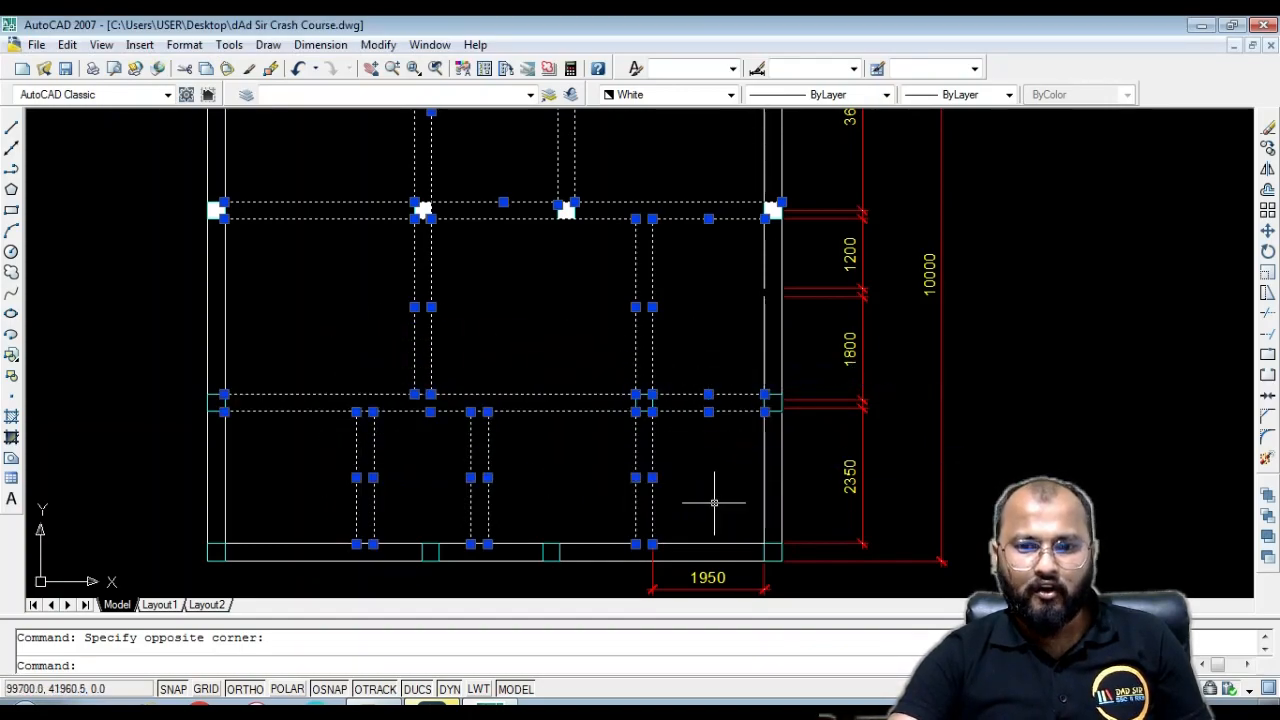
Add the top wall's inner line segments and the upper part of the left wall's inner line to the selection
scroll(590, 412, down, 3)
scroll(492, 267, up, 2)
middle_drag(497, 271, 625, 414)
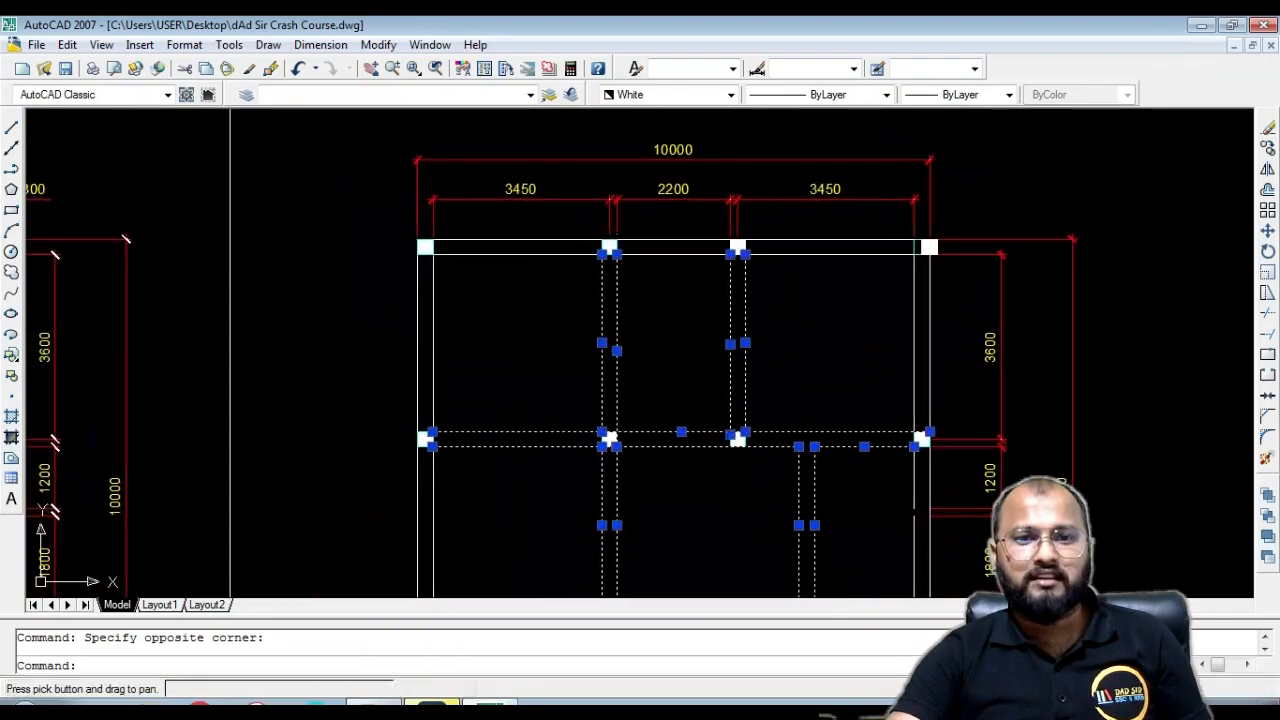
scroll(462, 238, up, 6)
click(508, 291)
click(413, 358)
scroll(420, 349, down, 4)
scroll(671, 331, up, 3)
click(583, 328)
click(917, 271)
click(899, 312)
scroll(412, 223, down, 6)
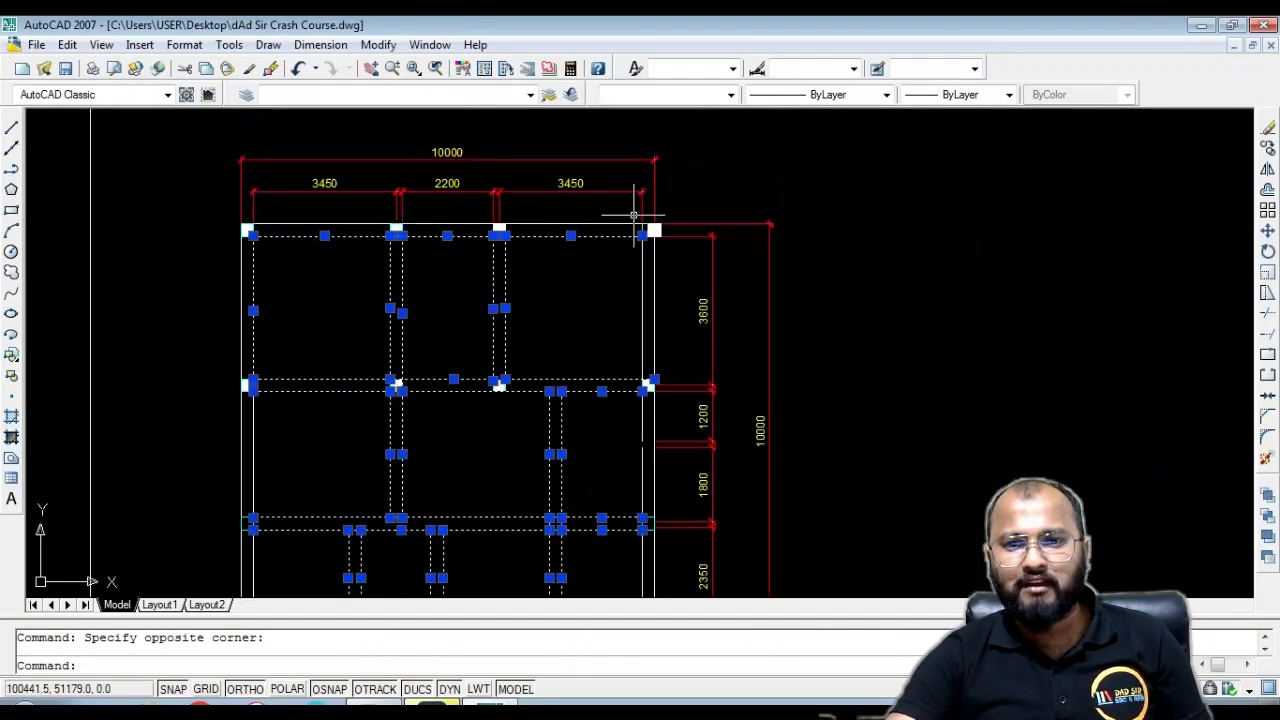
Add the right wall's inner line segments and the bottom wall's inner line at the lower-right room to the selection
scroll(643, 302, up, 3)
click(656, 278)
click(606, 320)
scroll(655, 260, down, 4)
scroll(653, 372, up, 4)
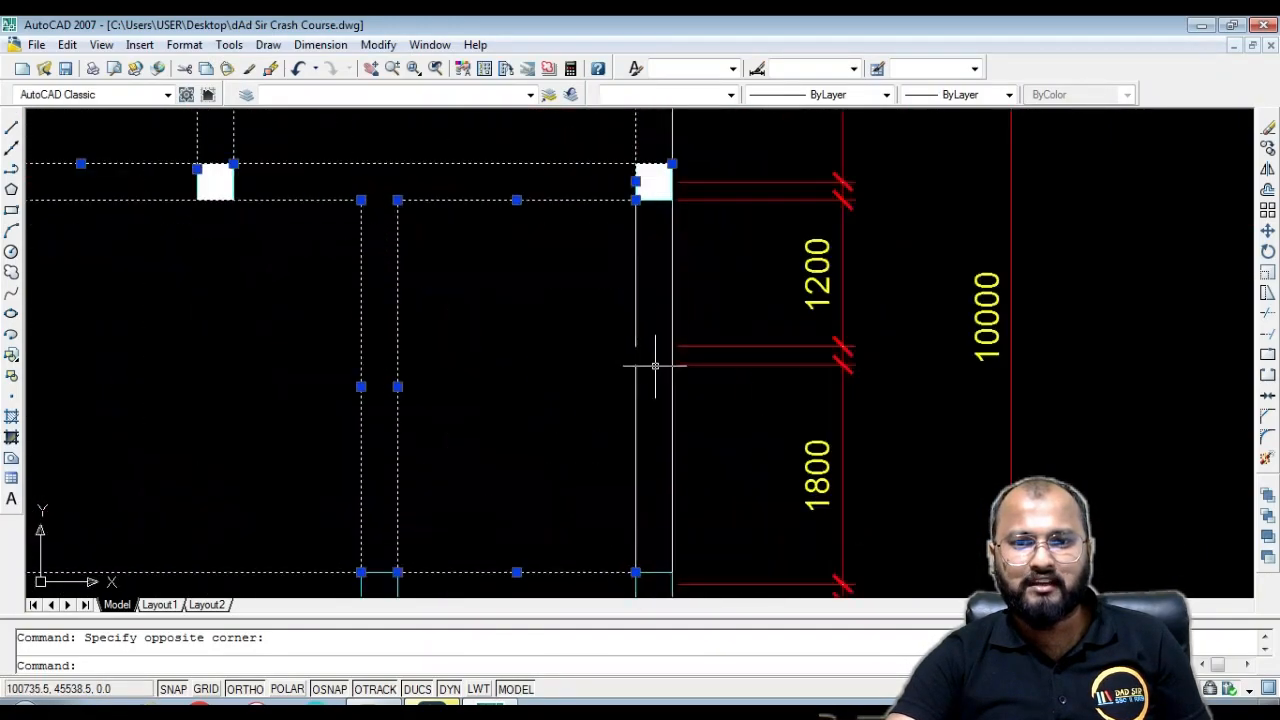
scroll(608, 386, down, 4)
scroll(626, 357, up, 4)
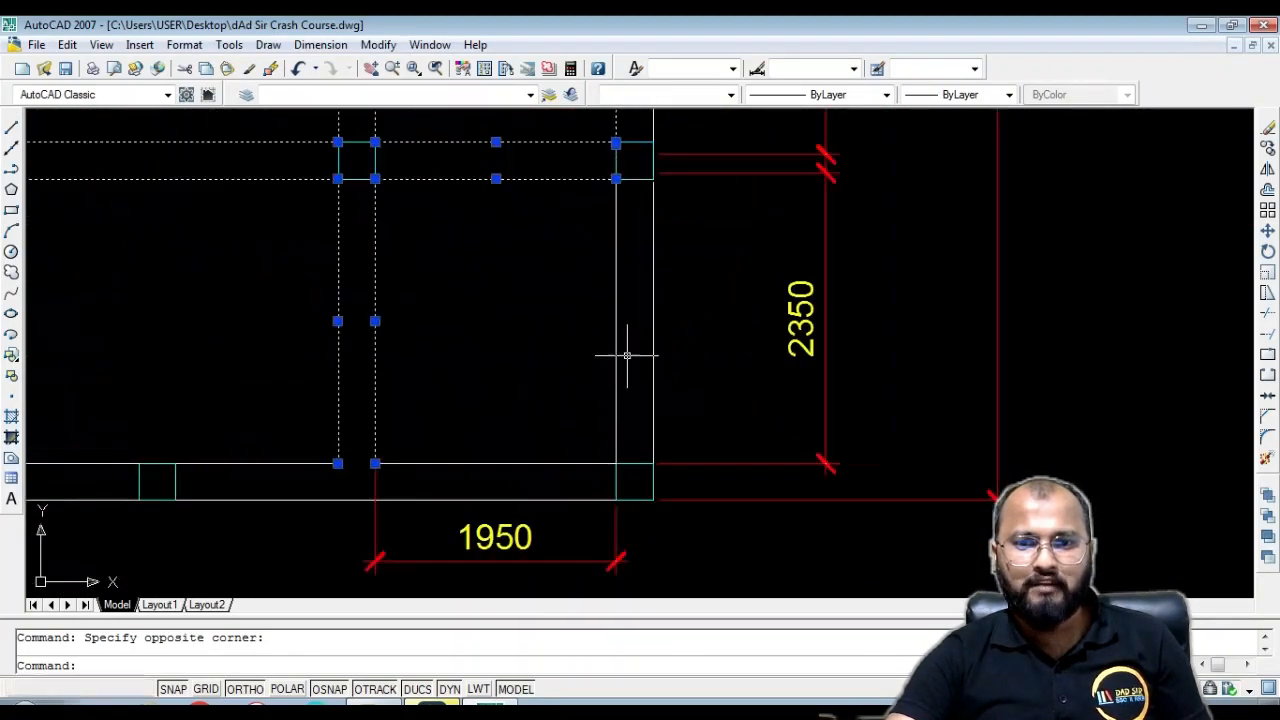
scroll(509, 397, down, 4)
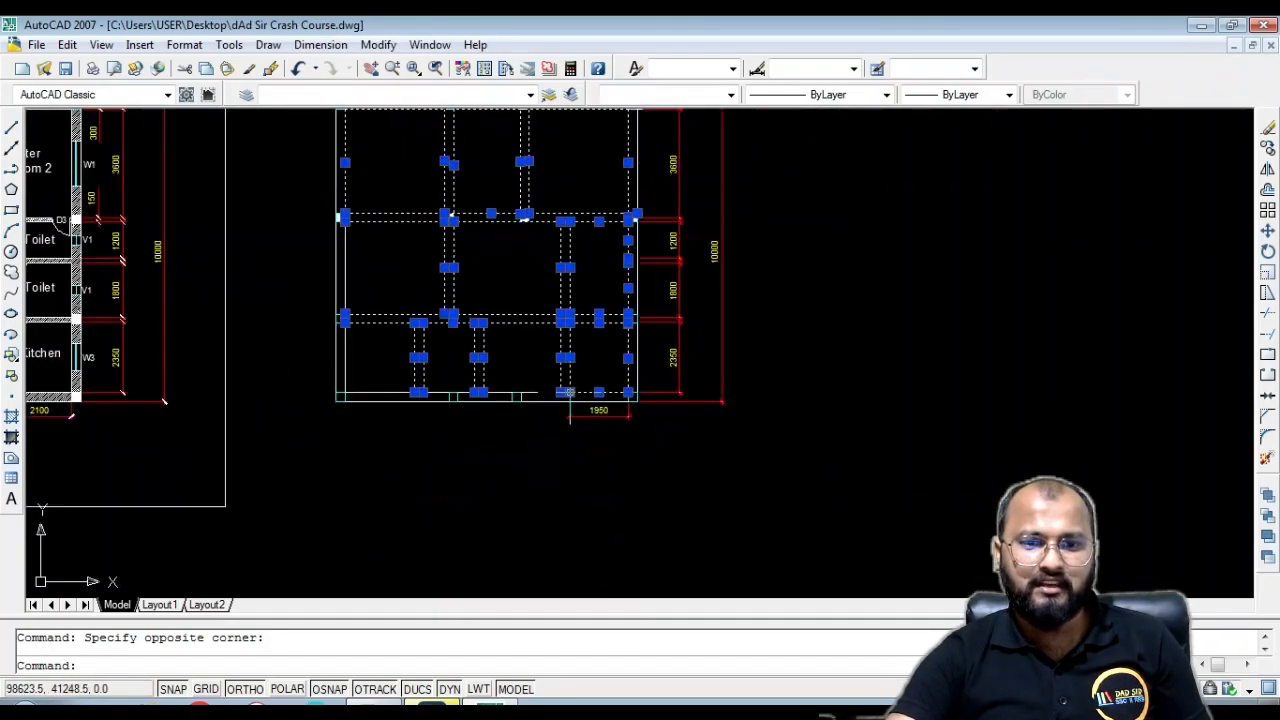
Add the bottom wall's remaining inner line segments and the lower part of the left wall's inner line to the selection
scroll(540, 380, up, 5)
click(577, 379)
click(548, 341)
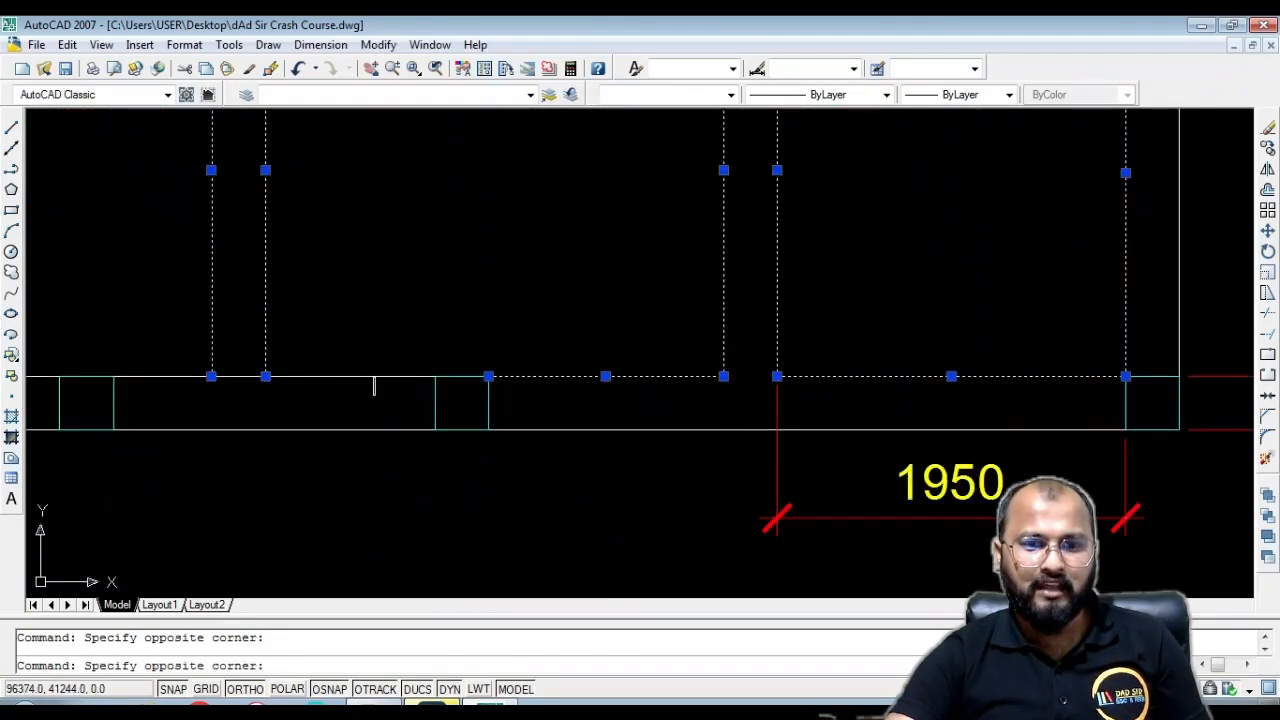
scroll(380, 385, down, 4)
scroll(458, 315, up, 4)
click(526, 314)
click(390, 239)
scroll(597, 300, down, 3)
scroll(445, 292, up, 2)
click(357, 229)
click(314, 191)
scroll(361, 302, down, 4)
middle_drag(392, 285, 420, 371)
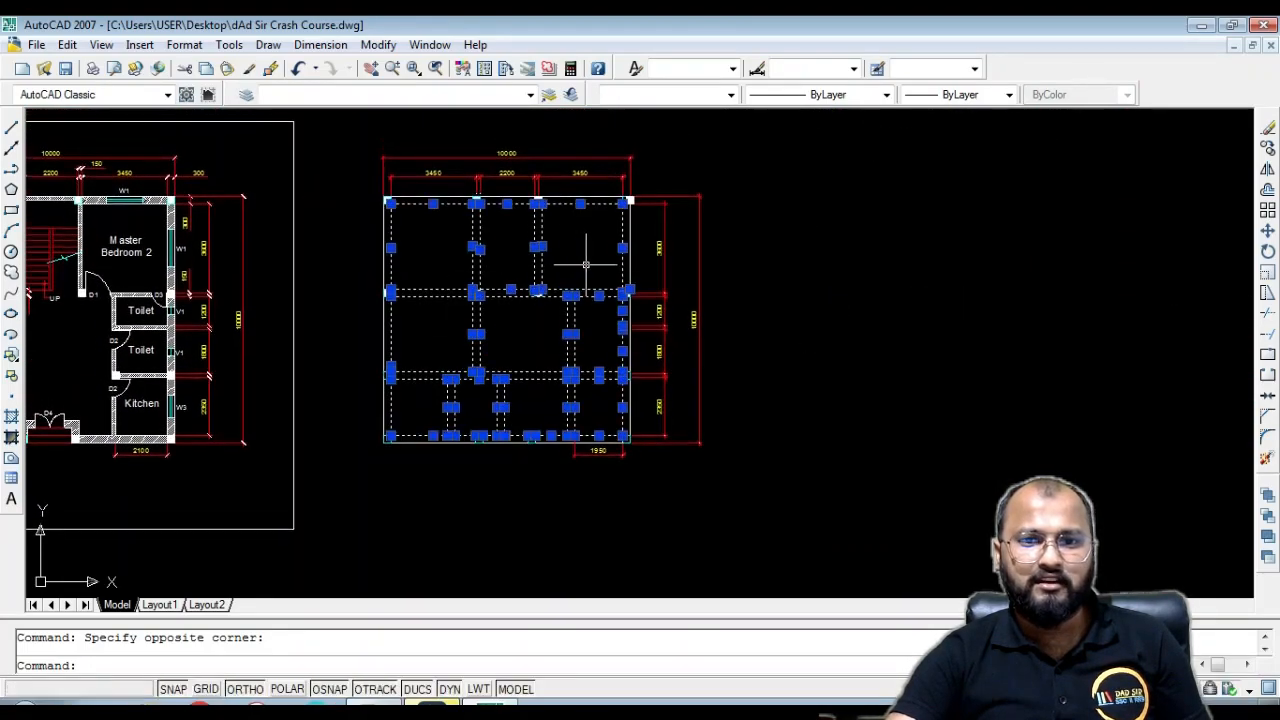
Open the list of loadable linetypes in acad.lin through the Linetype Manager
scroll(600, 251, up, 4)
middle_drag(560, 411, 720, 330)
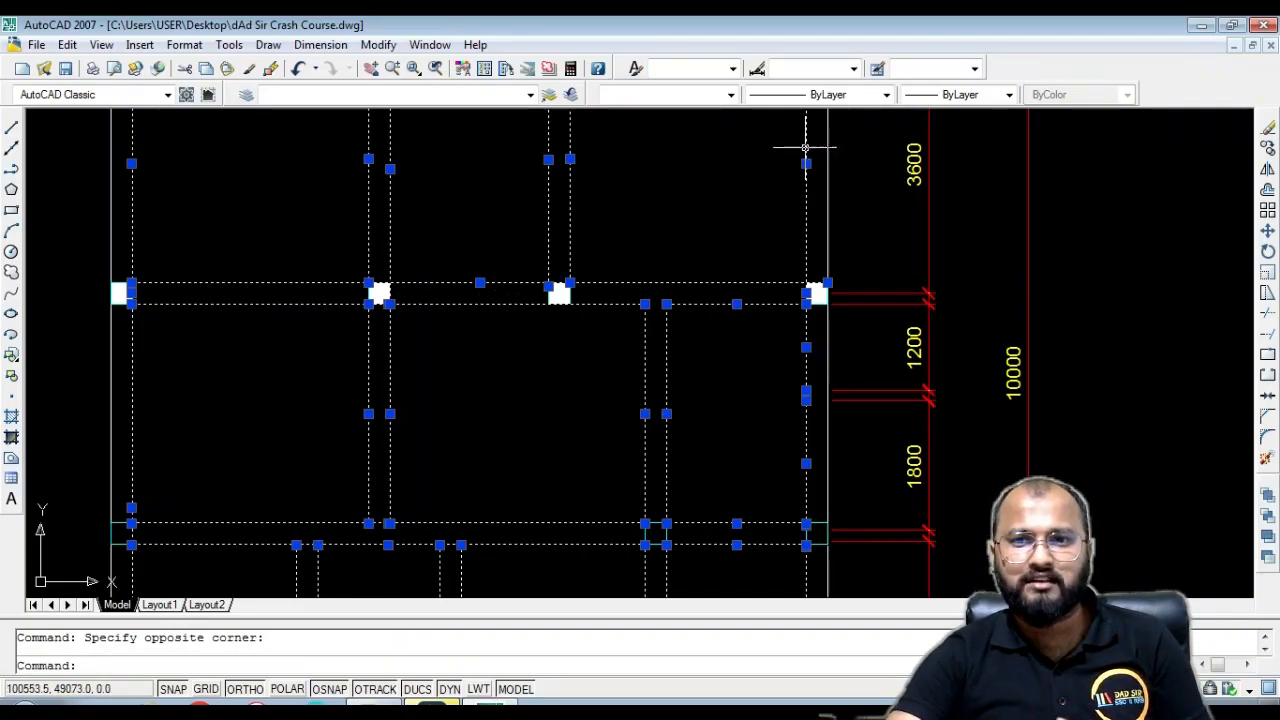
click(966, 96)
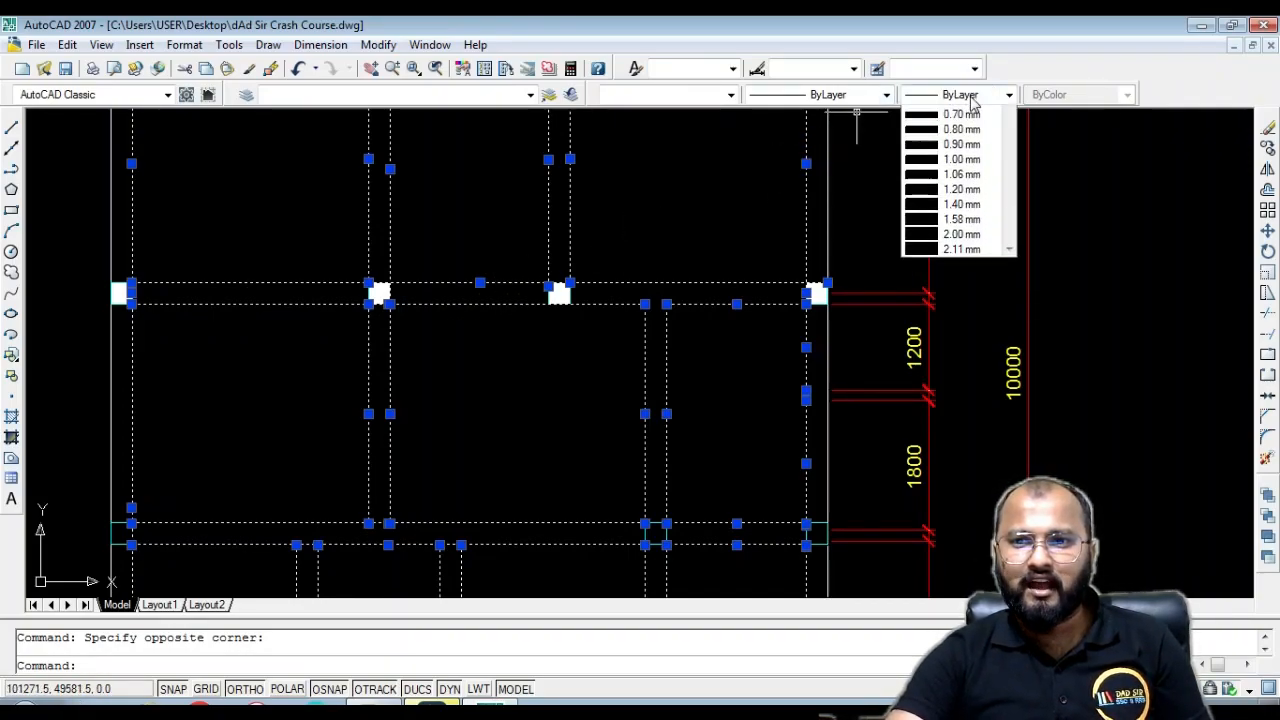
click(1095, 97)
click(829, 94)
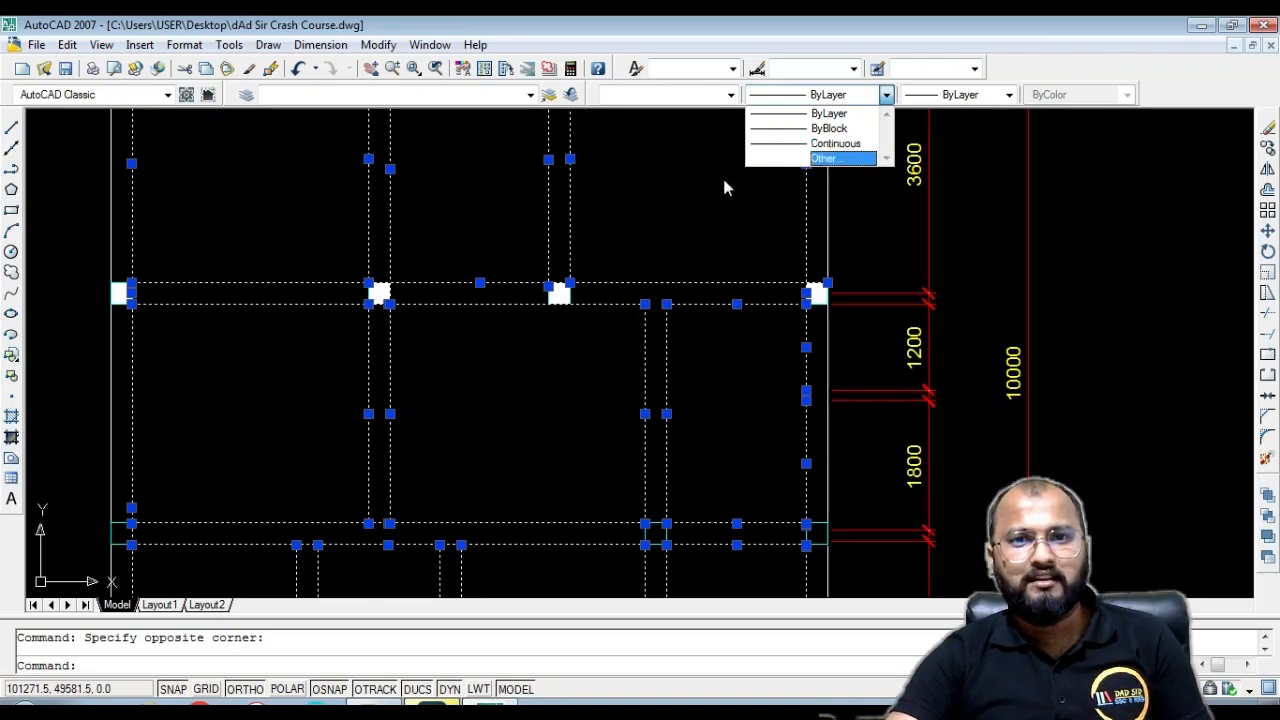
click(828, 160)
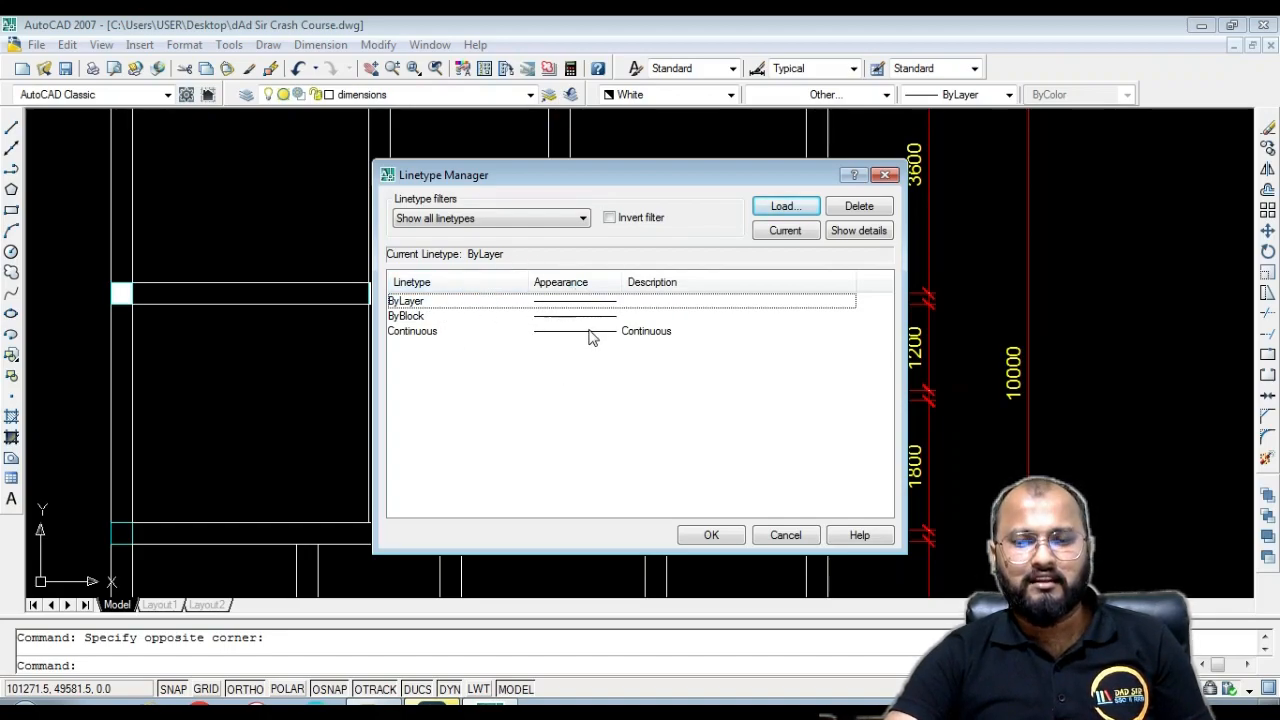
click(786, 207)
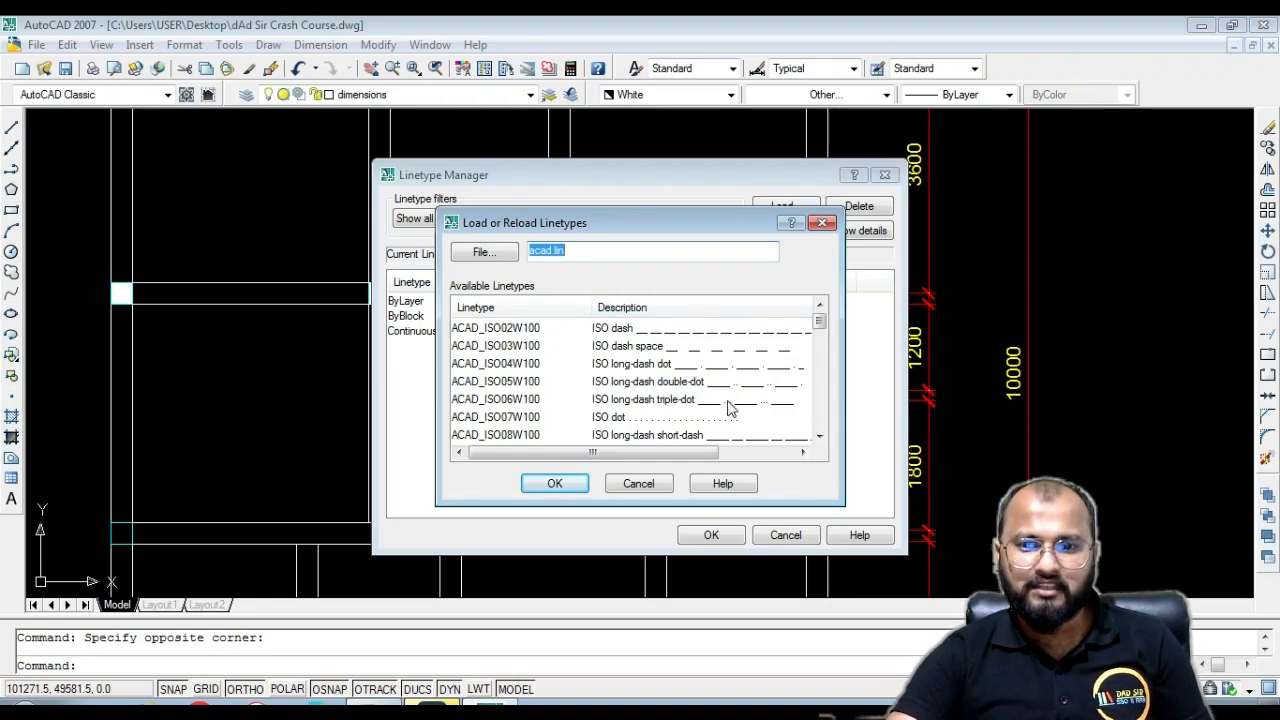
Load the HIDDEN linetype into the drawing and close the Linetype Manager
click(665, 345)
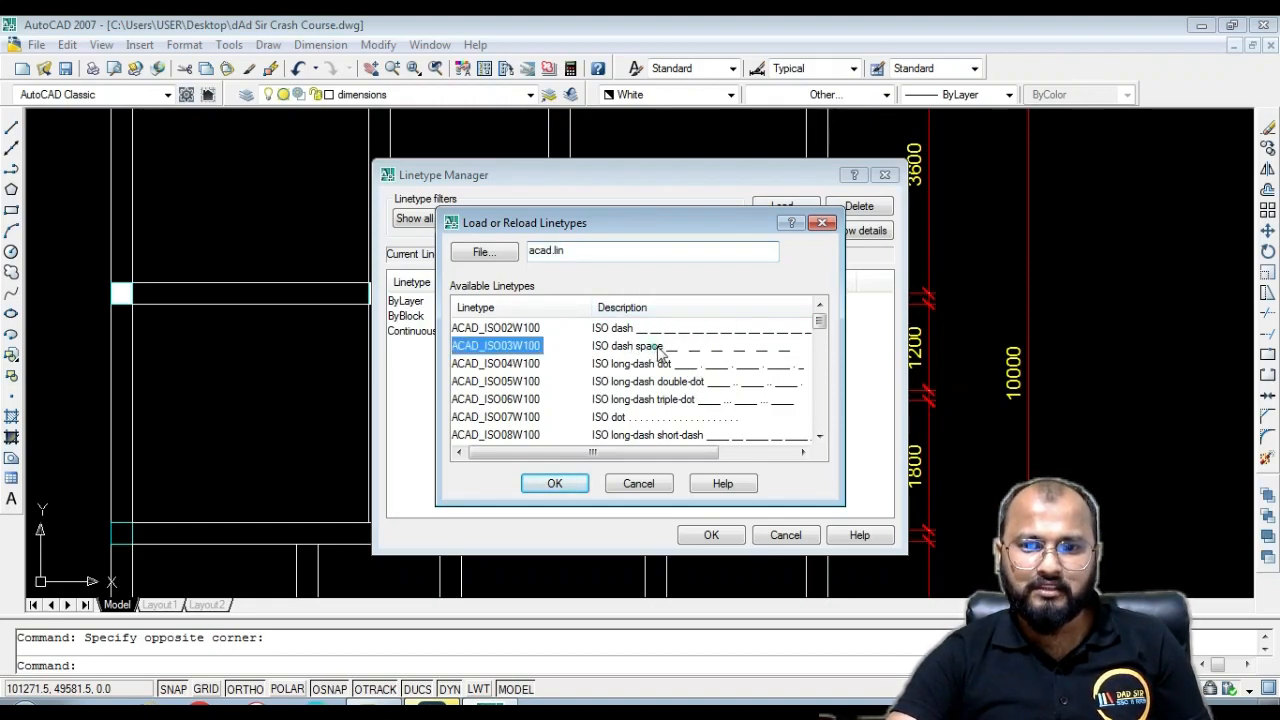
scroll(690, 360, down, 2)
scroll(683, 368, down, 7)
scroll(645, 372, up, 2)
scroll(650, 375, down, 6)
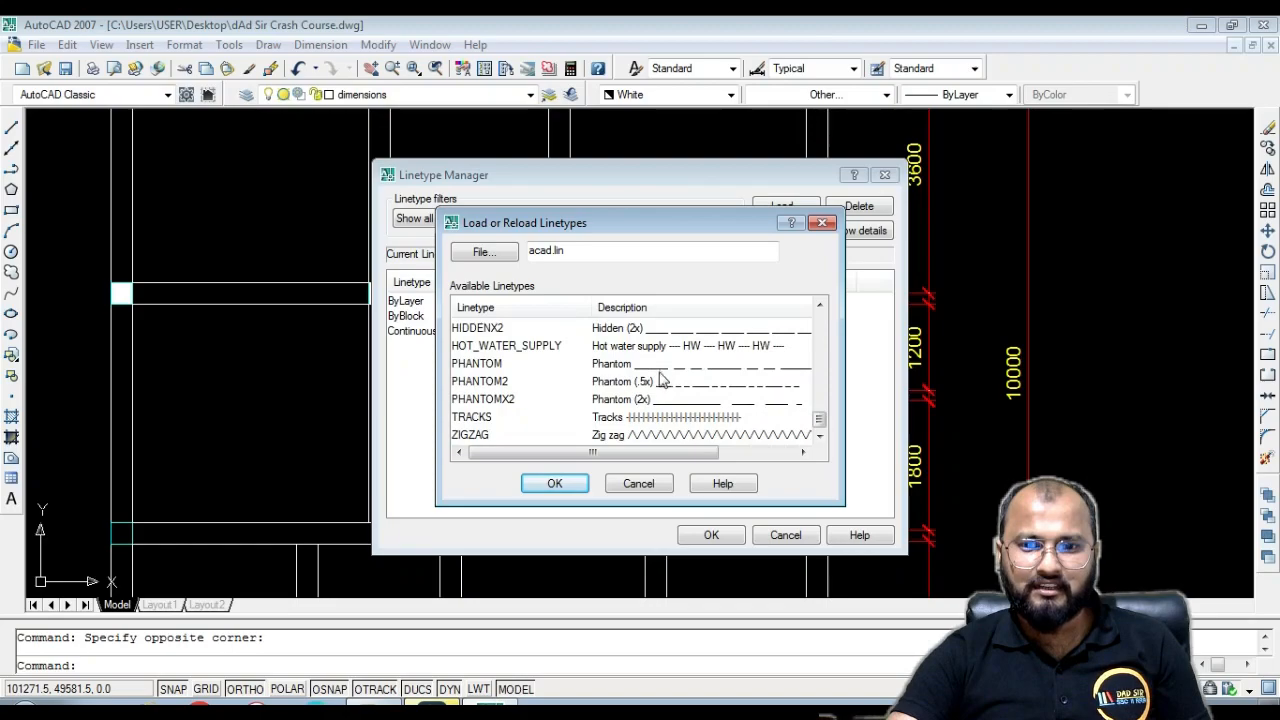
scroll(658, 376, up, 1)
click(614, 347)
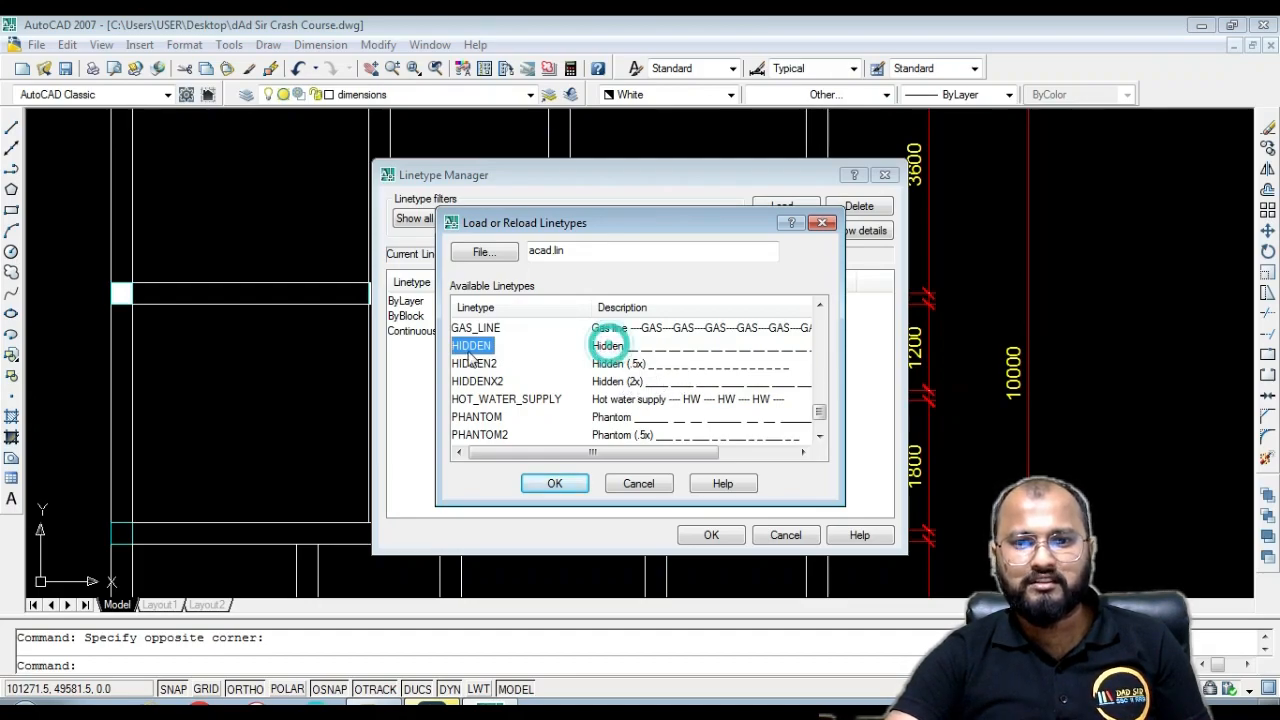
click(572, 482)
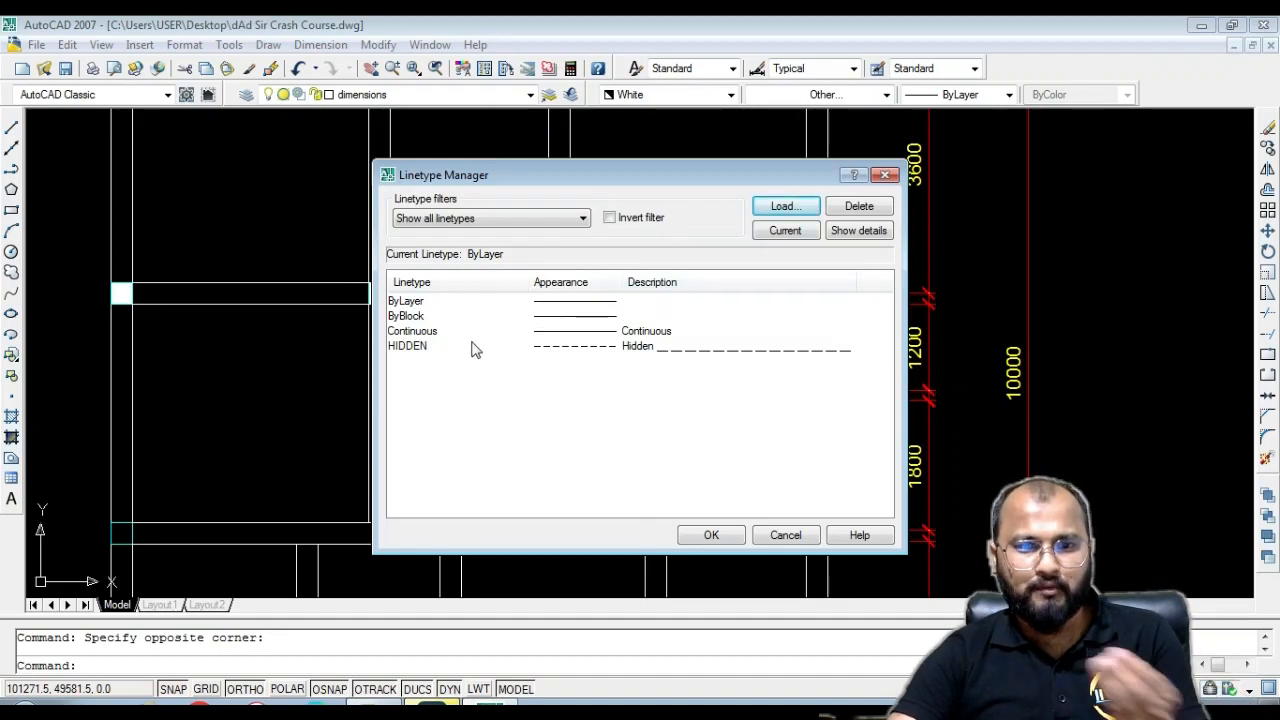
click(728, 533)
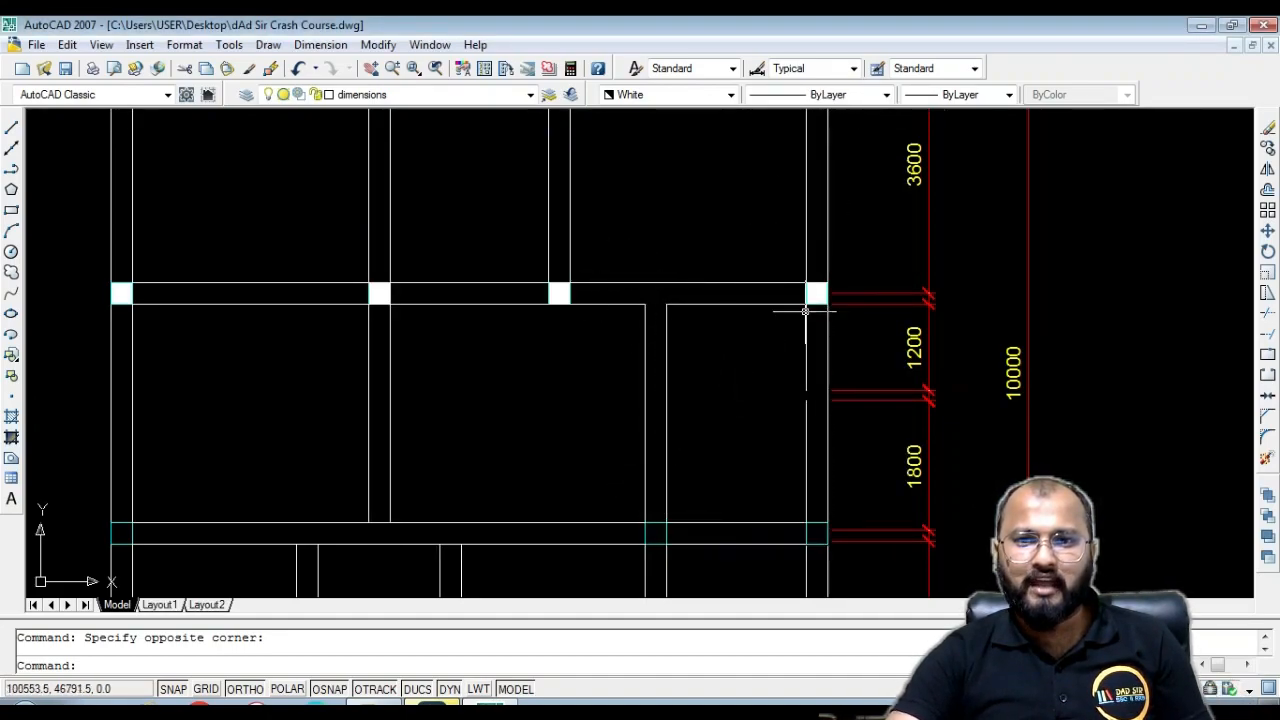
scroll(790, 176, down, 5)
scroll(784, 213, up, 2)
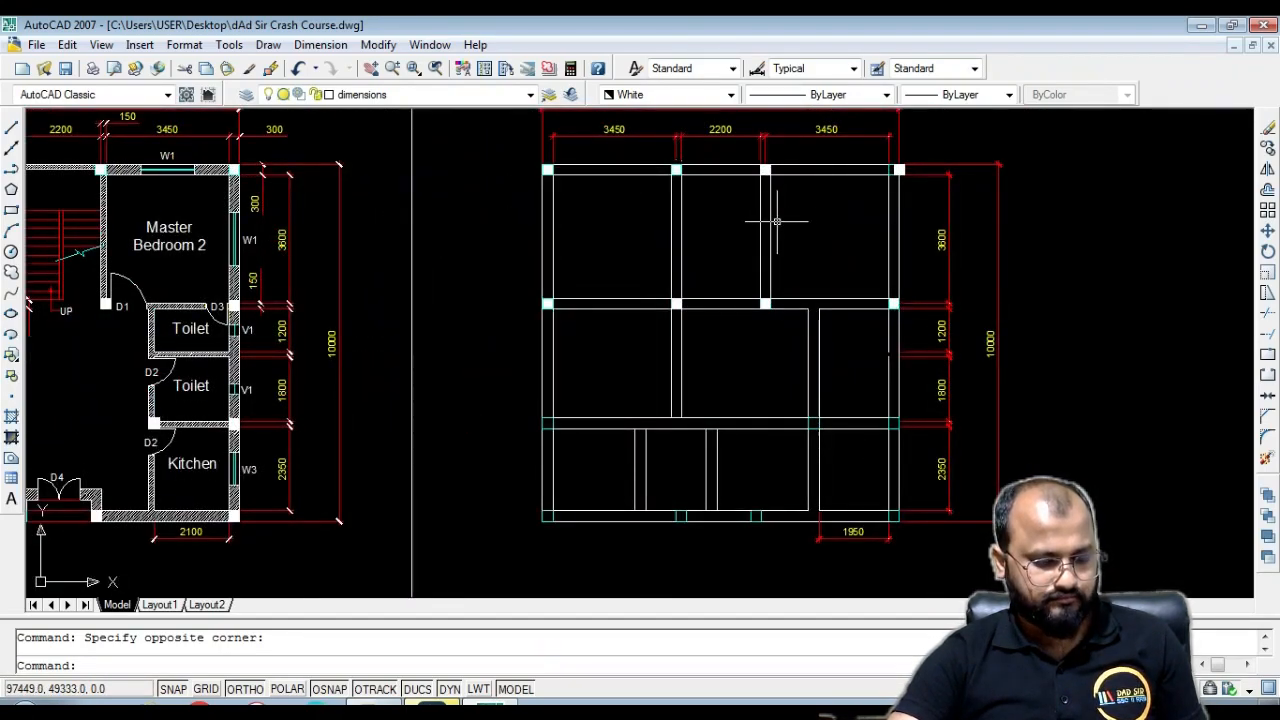
text(m)
key(Return)
text(p)
key(Return)
key(Escape)
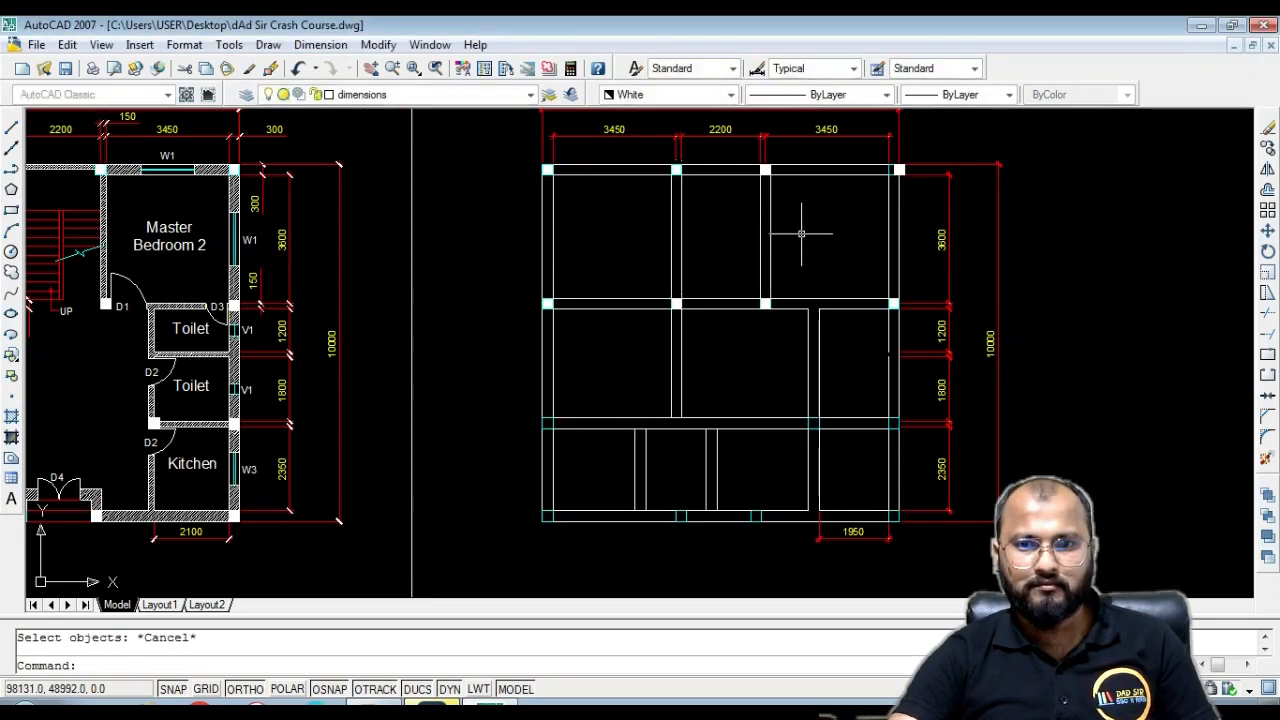
Try to select the plan copy's partition and horizontal wall lines again with crossing selections
click(800, 229)
click(629, 206)
click(737, 320)
click(708, 270)
click(846, 374)
click(631, 342)
click(660, 470)
click(617, 441)
click(591, 384)
click(578, 456)
click(737, 471)
click(686, 400)
click(803, 465)
click(825, 478)
click(850, 392)
click(832, 430)
click(898, 329)
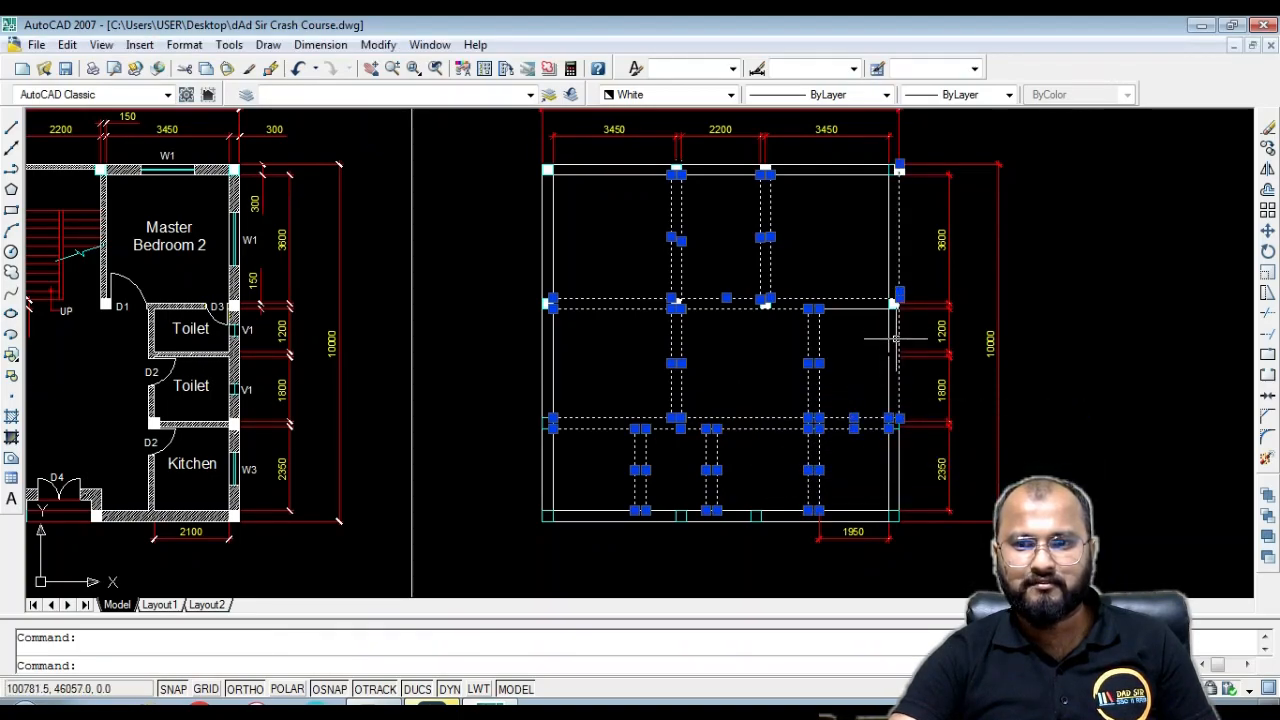
scroll(921, 200, up, 5)
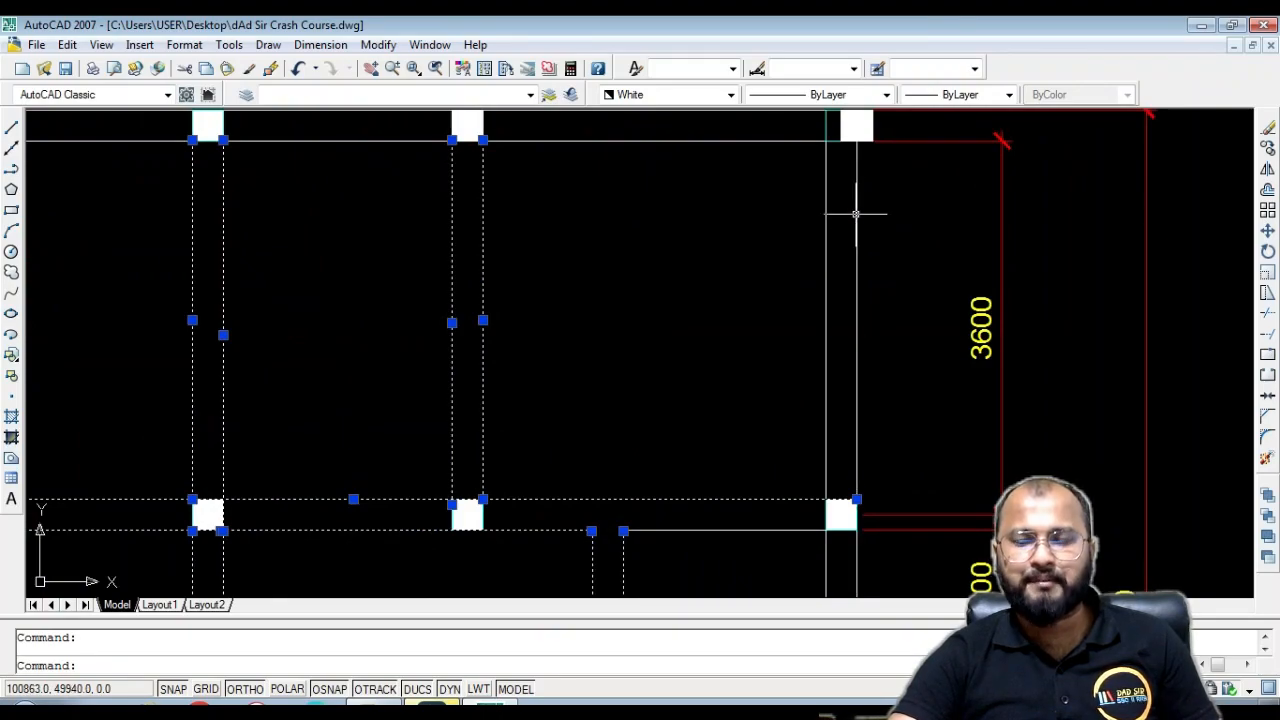
scroll(853, 210, down, 2)
click(764, 148)
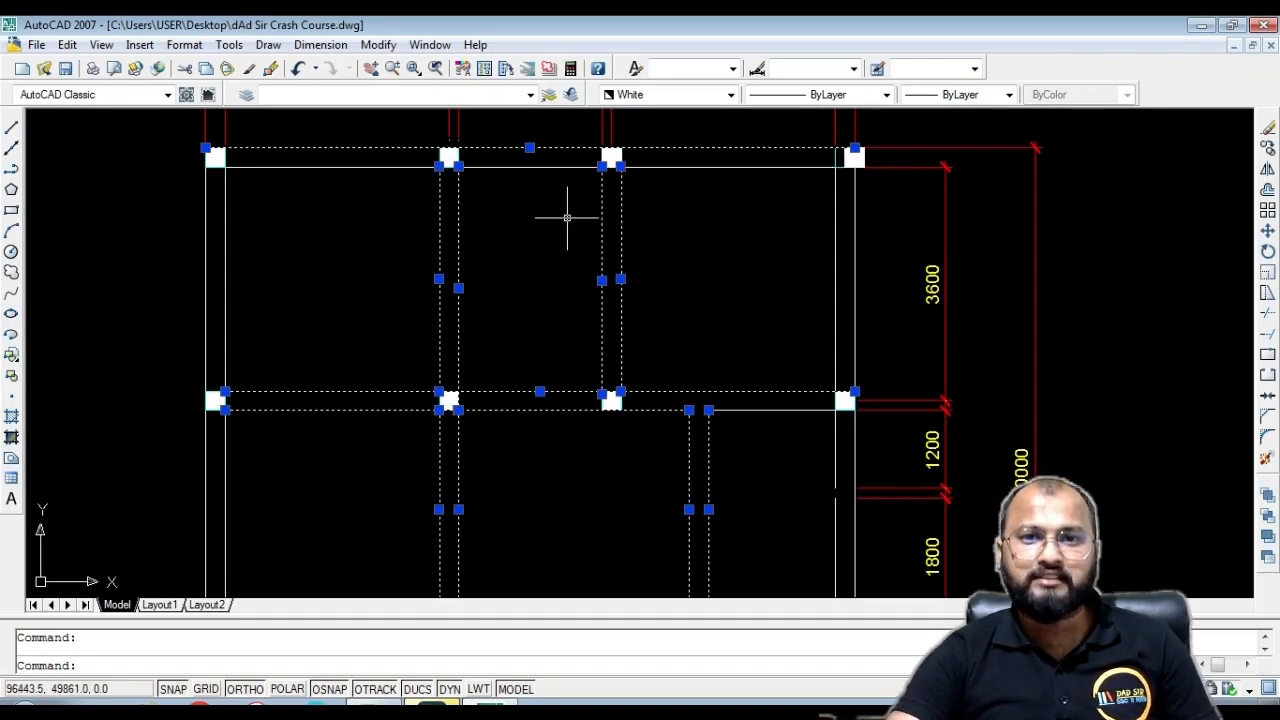
key(Escape)
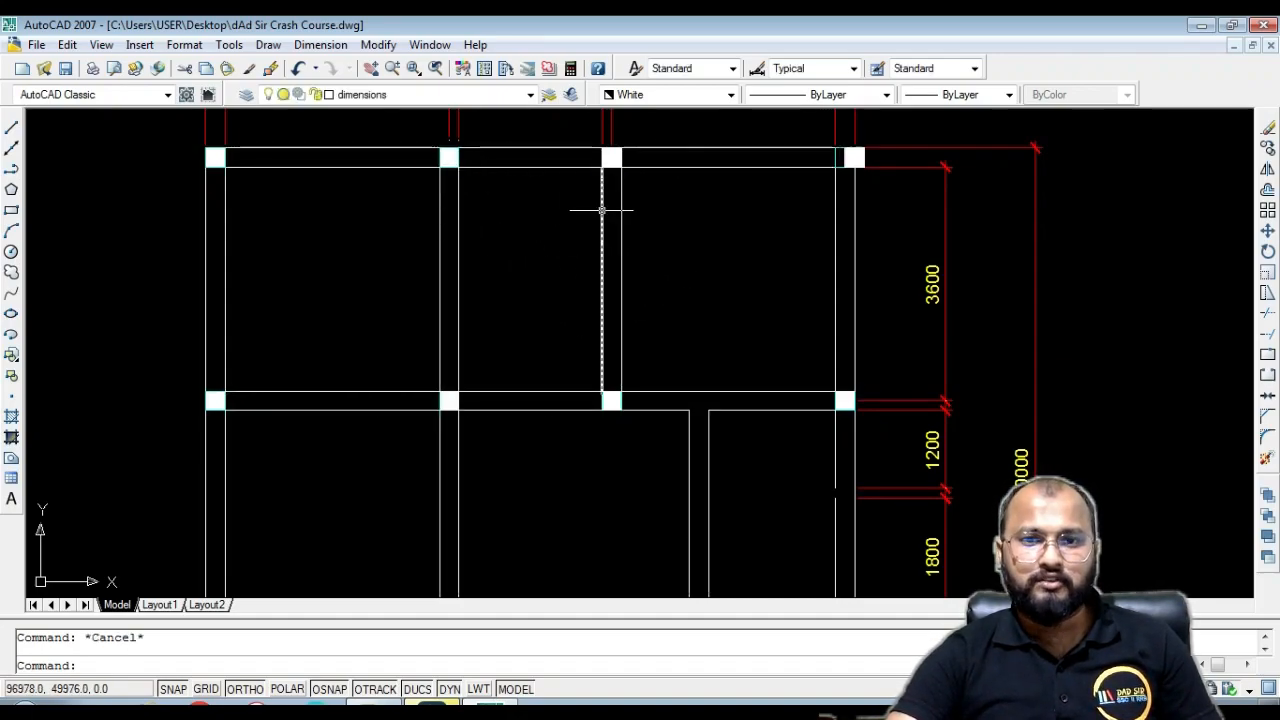
click(683, 144)
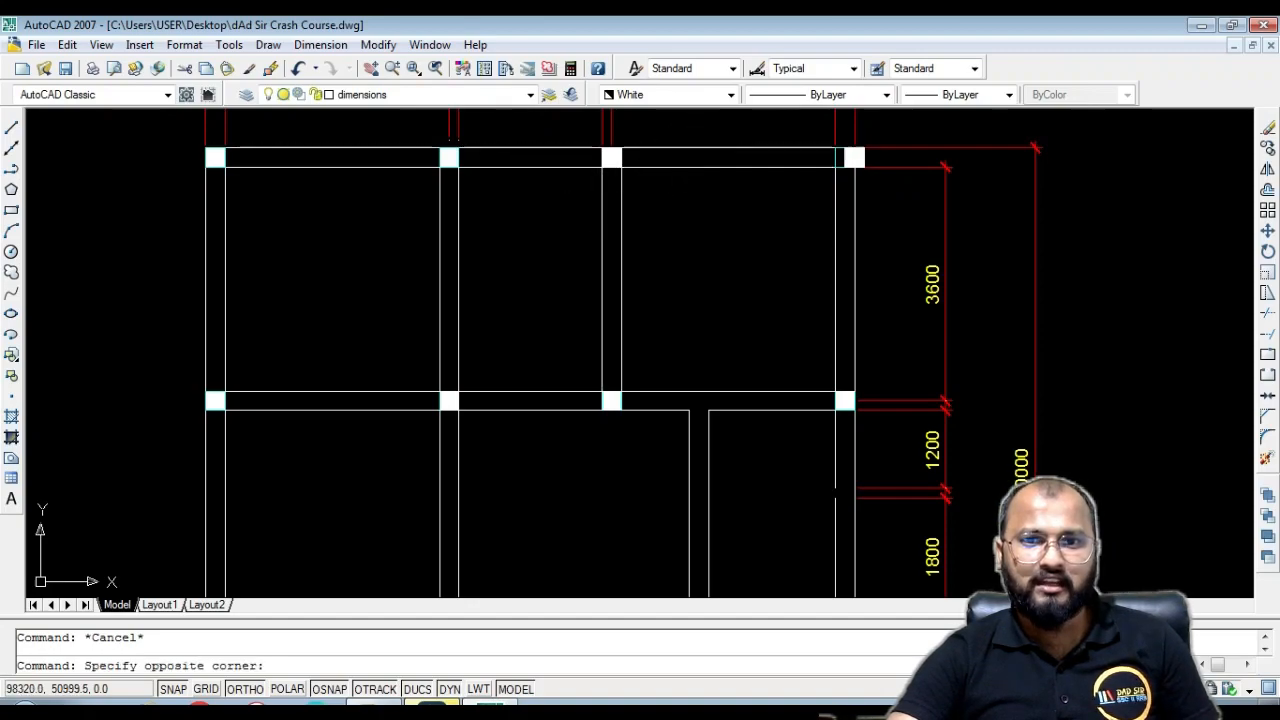
click(682, 149)
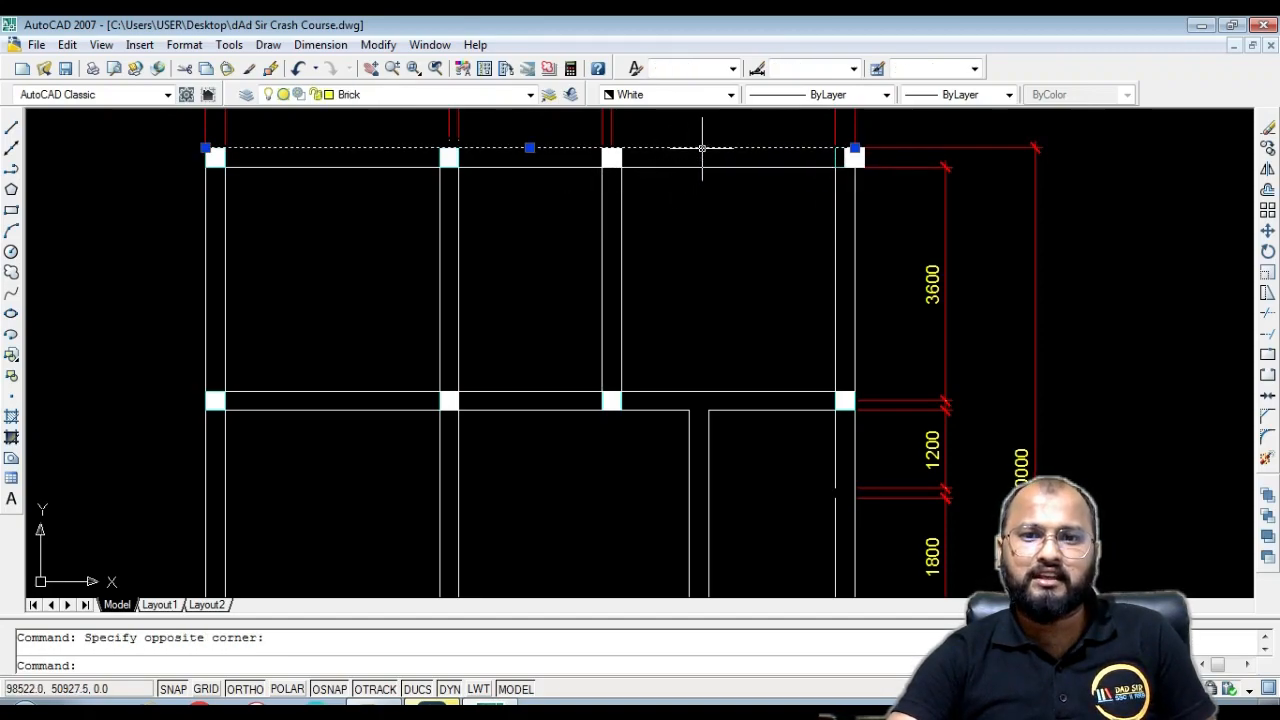
key(Escape)
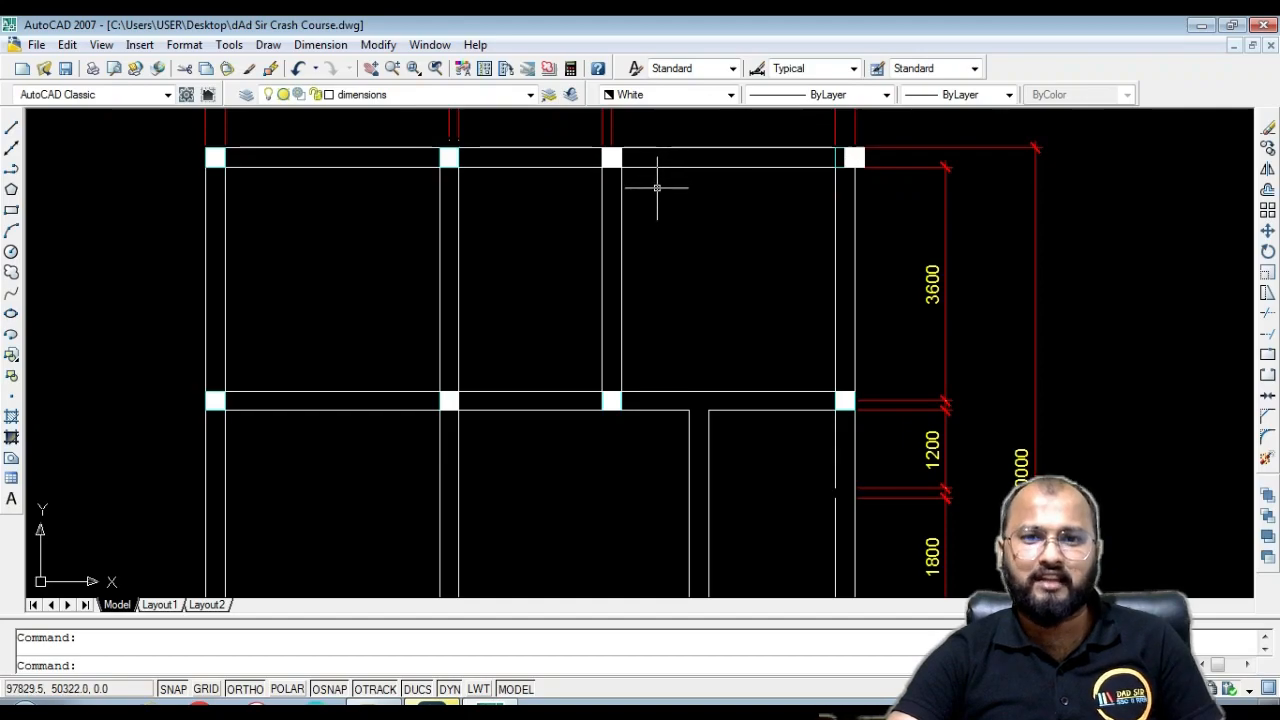
Select the three inner line segments of the plan copy's top wall between the columns
click(406, 162)
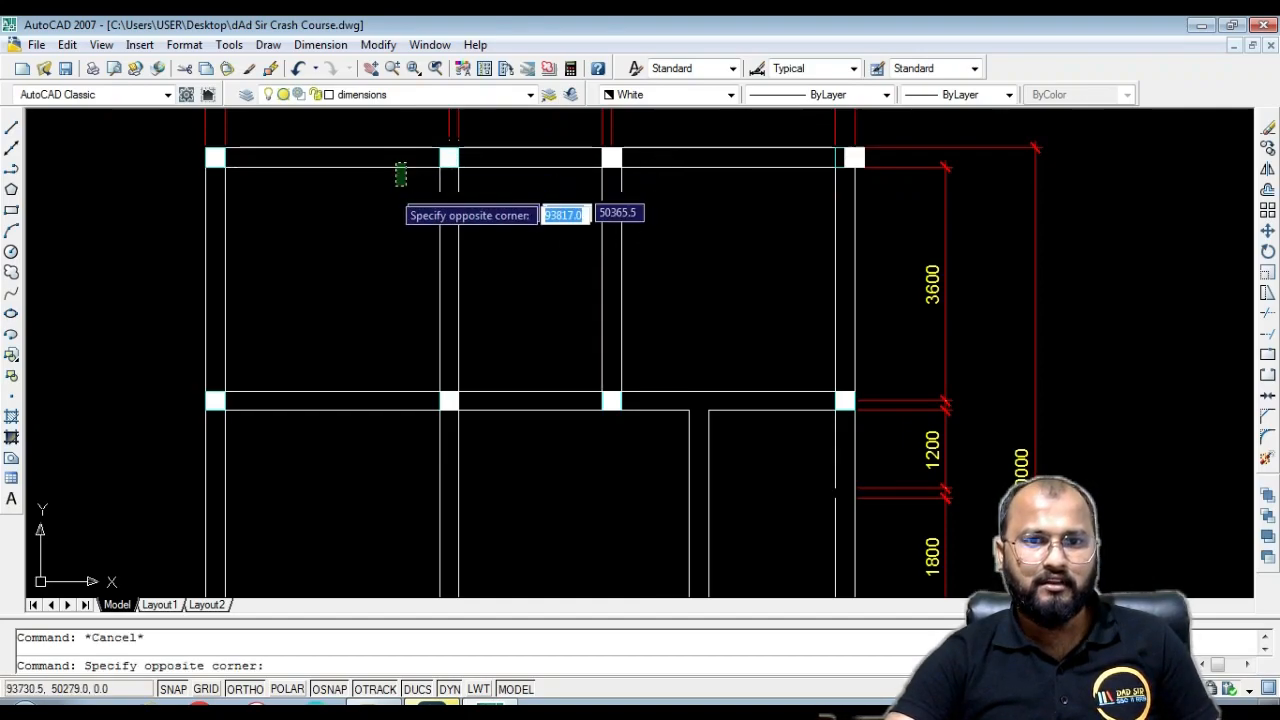
click(381, 196)
click(564, 160)
click(526, 202)
click(697, 158)
click(673, 196)
Add the upper vertical partitions, the middle horizontal wall and the vertical partitions below it to the selection
click(695, 212)
click(433, 306)
click(549, 418)
click(534, 368)
click(766, 480)
click(386, 538)
click(760, 437)
click(735, 368)
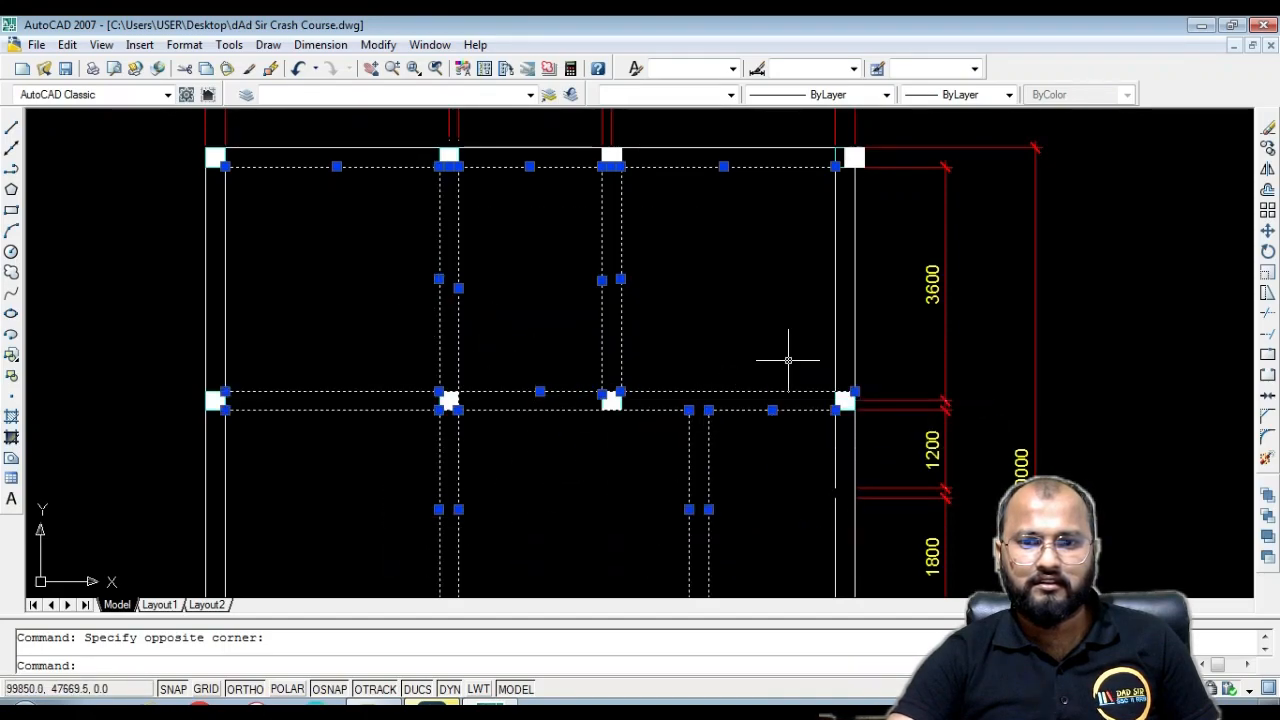
Add the left wall's inner lines to the selection
click(264, 270)
click(221, 234)
scroll(336, 178, down, 4)
scroll(300, 240, up, 3)
click(314, 251)
click(386, 330)
Add the lower horizontal wall's long lines and the bottom row's vertical partitions to the selection
click(410, 310)
click(386, 386)
click(564, 391)
click(388, 423)
click(666, 381)
click(620, 402)
Add the right end of the lower horizontal wall and the right wall's inner line segments below the middle wall to the selection
click(714, 369)
click(704, 329)
click(752, 392)
click(730, 358)
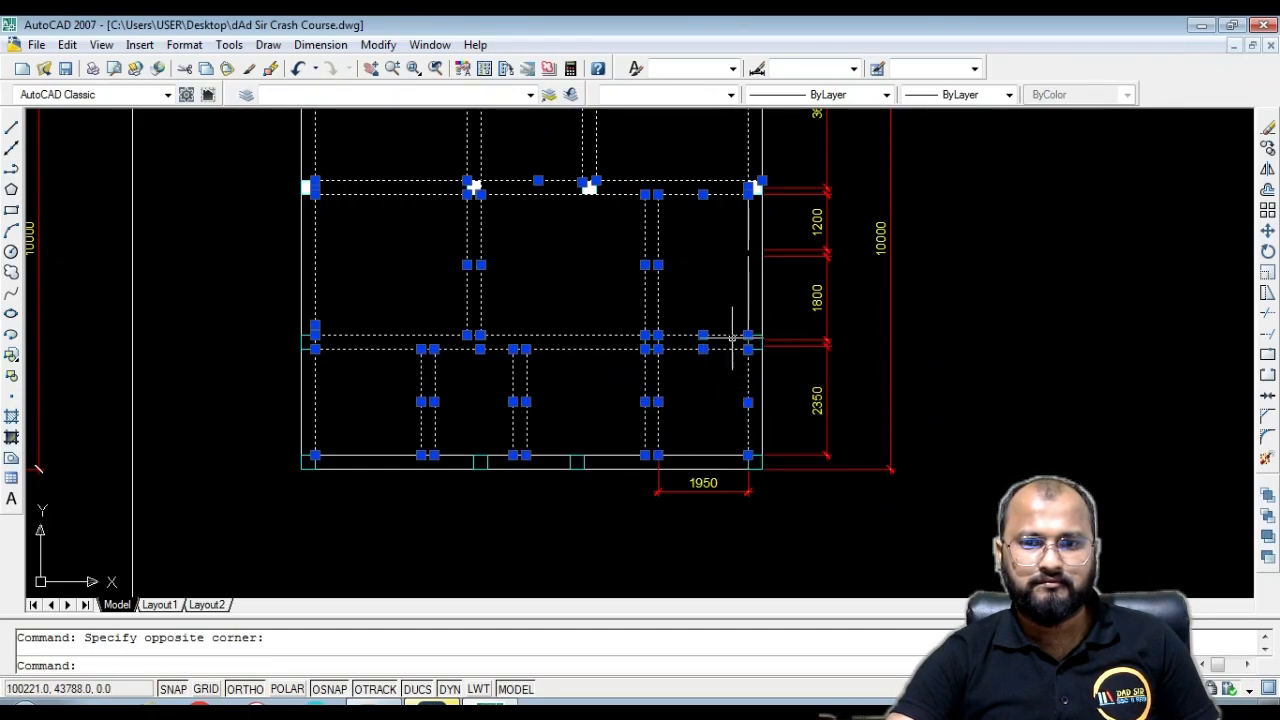
click(751, 255)
click(705, 301)
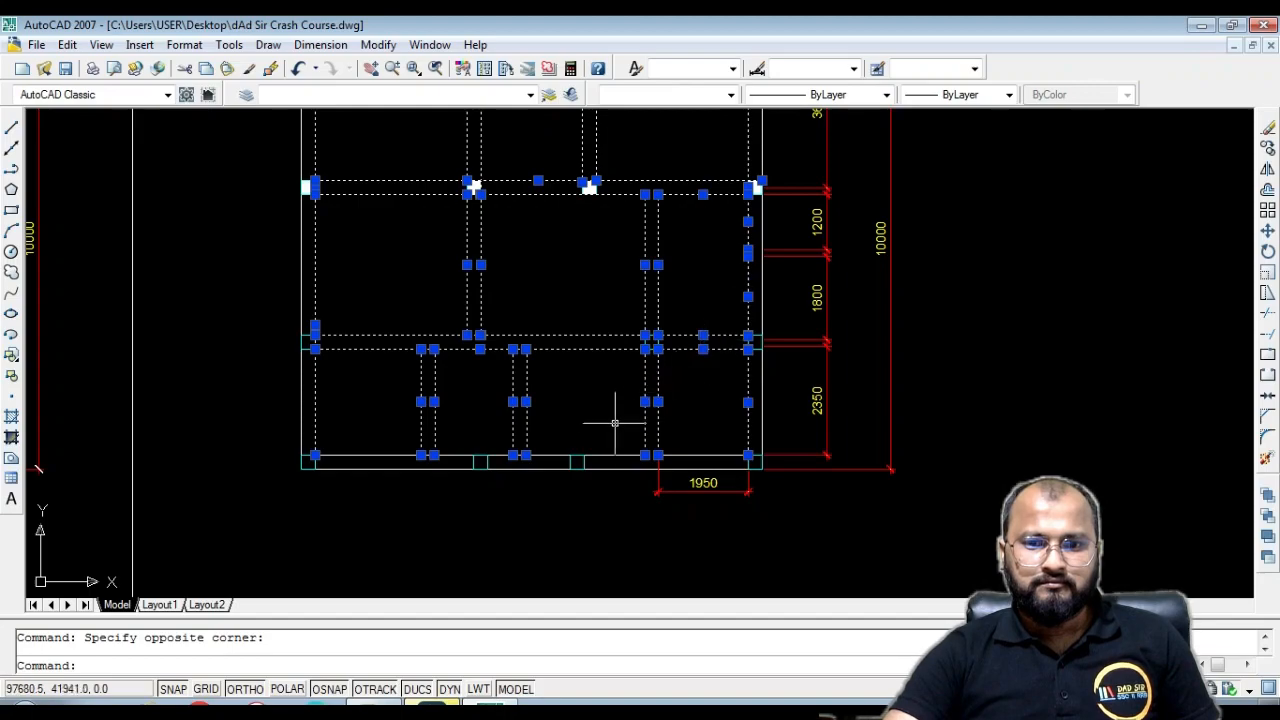
Add all inner line segments of the bottom wall, from the right corner to the left corner, to the selection
scroll(710, 460, up, 5)
click(490, 456)
click(461, 411)
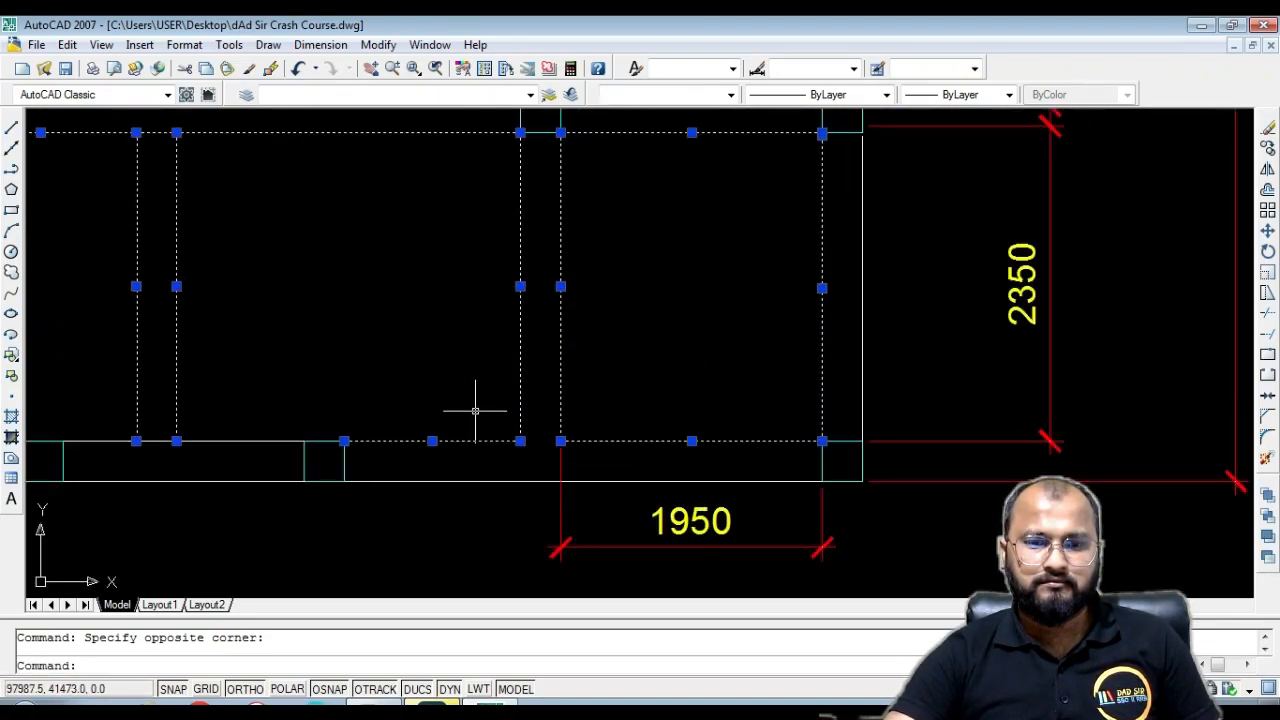
scroll(694, 384, down, 4)
scroll(538, 405, up, 6)
click(493, 429)
click(464, 369)
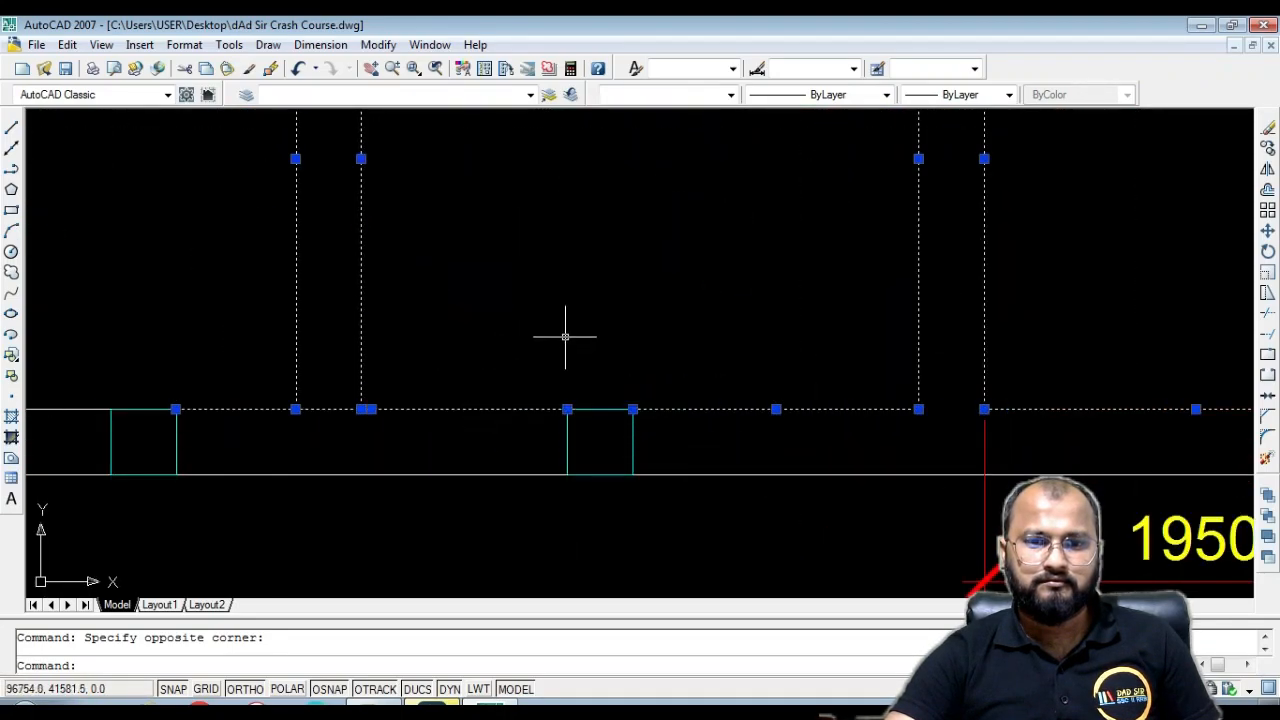
scroll(723, 357, down, 8)
scroll(606, 383, up, 6)
click(656, 334)
click(525, 291)
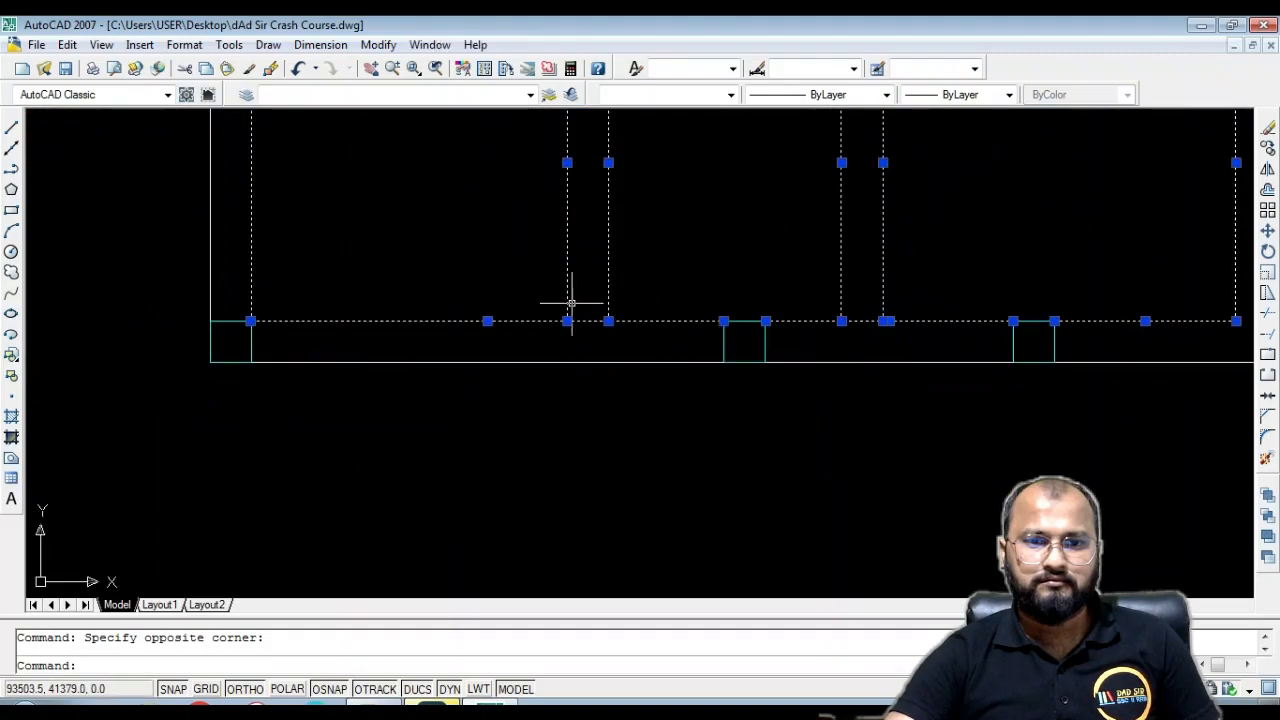
scroll(606, 343, down, 7)
Assign the HIDDEN linetype to the selected inner wall lines and clear the selection
middle_drag(600, 307, 556, 427)
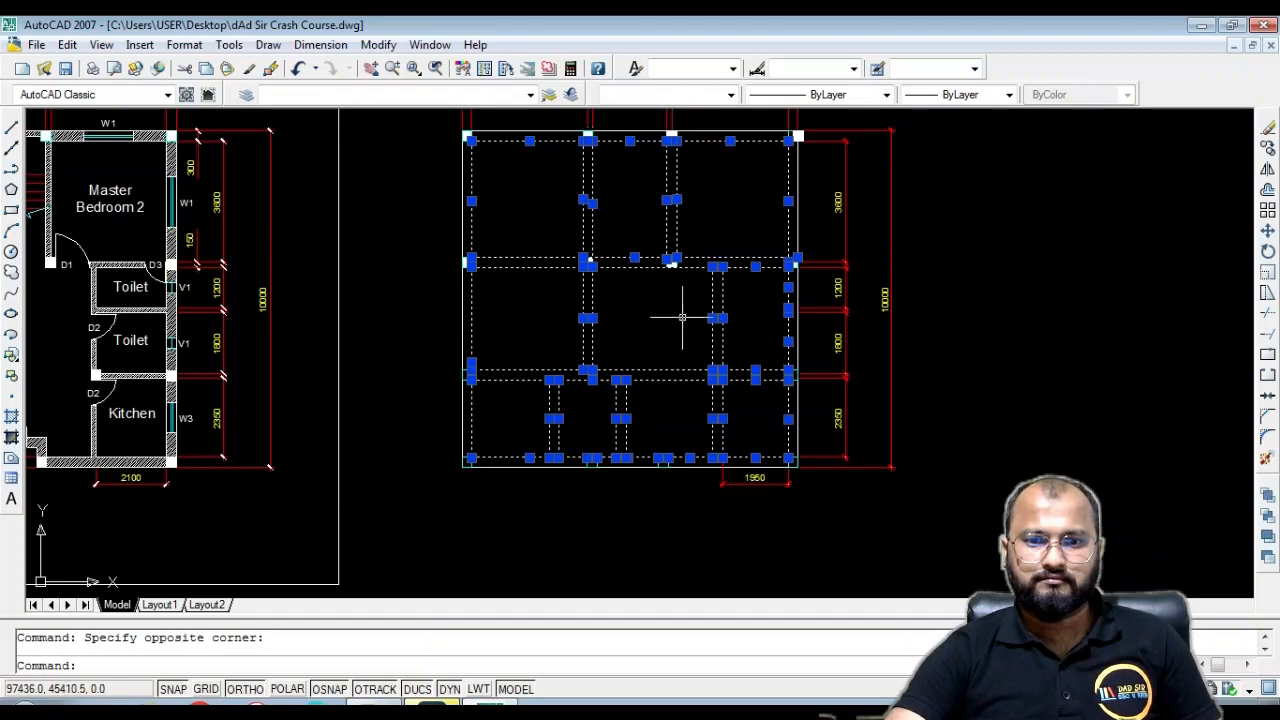
click(835, 94)
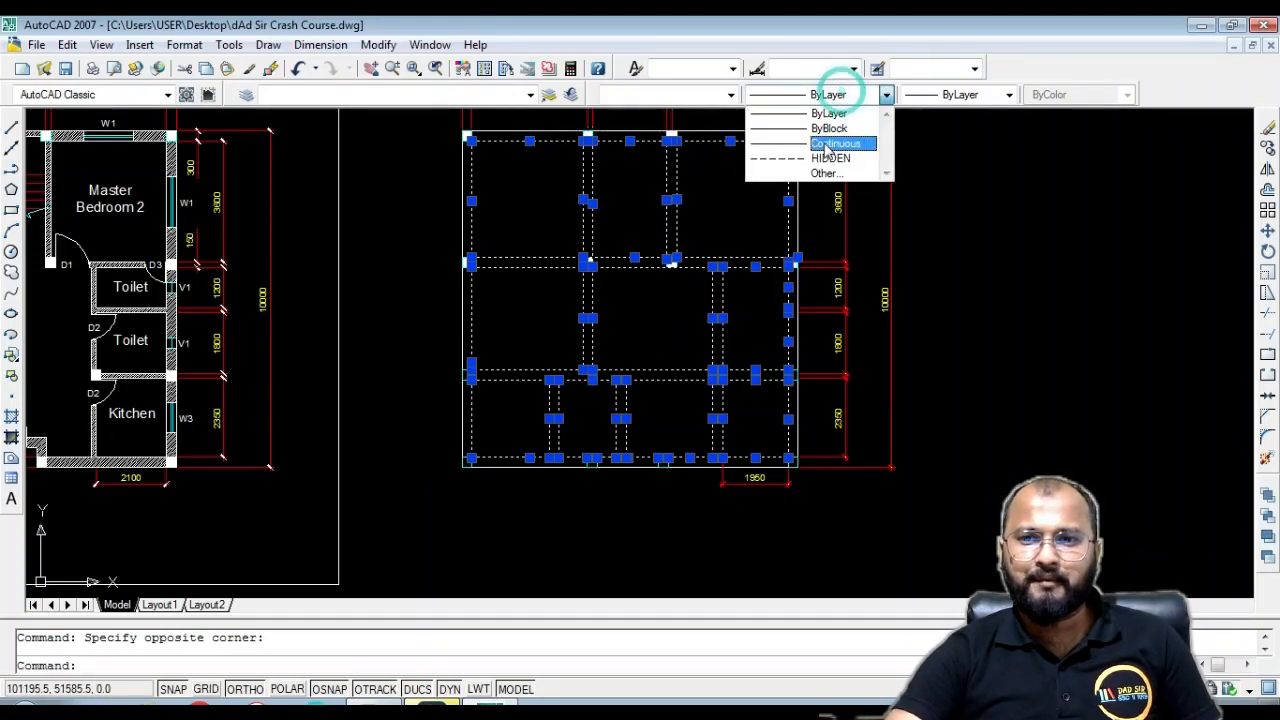
click(830, 158)
key(Escape)
Examine the top wall's inner lines at close and wide range, and check the list of loaded linetypes
scroll(588, 132, up, 2)
scroll(588, 132, up, 2)
scroll(467, 185, up, 3)
middle_drag(477, 177, 426, 494)
scroll(484, 348, up, 5)
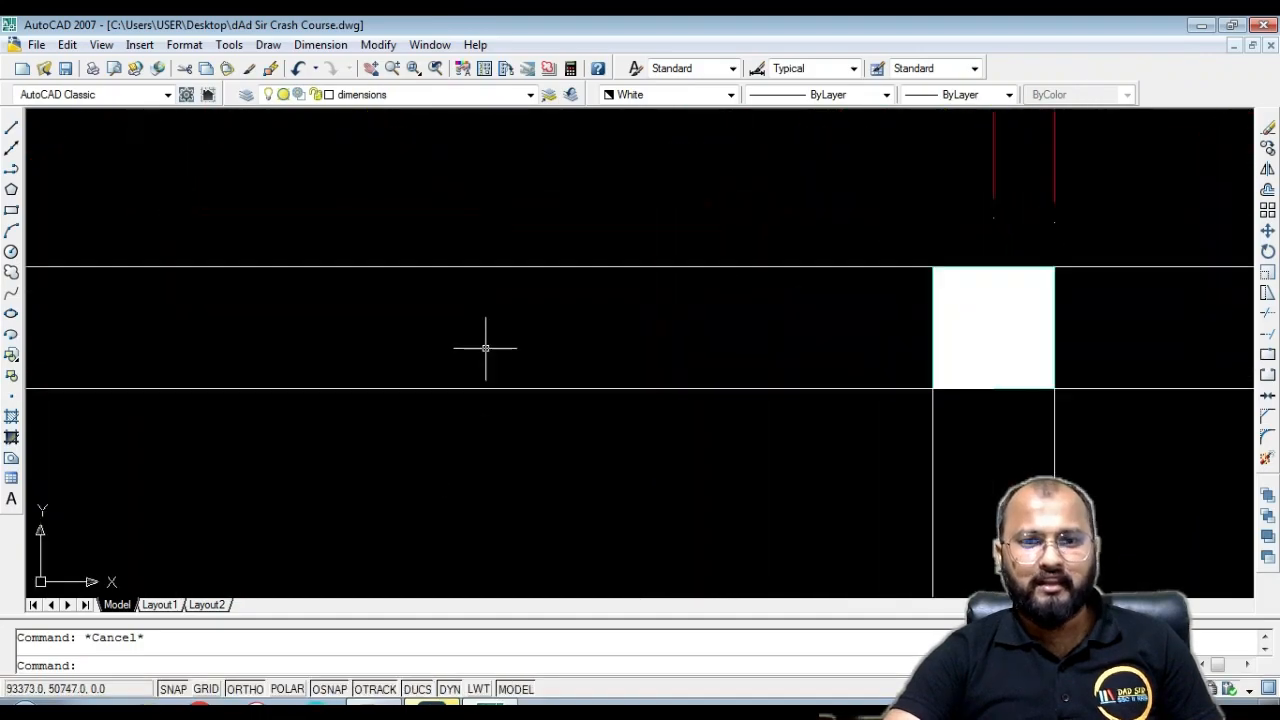
scroll(489, 431, down, 5)
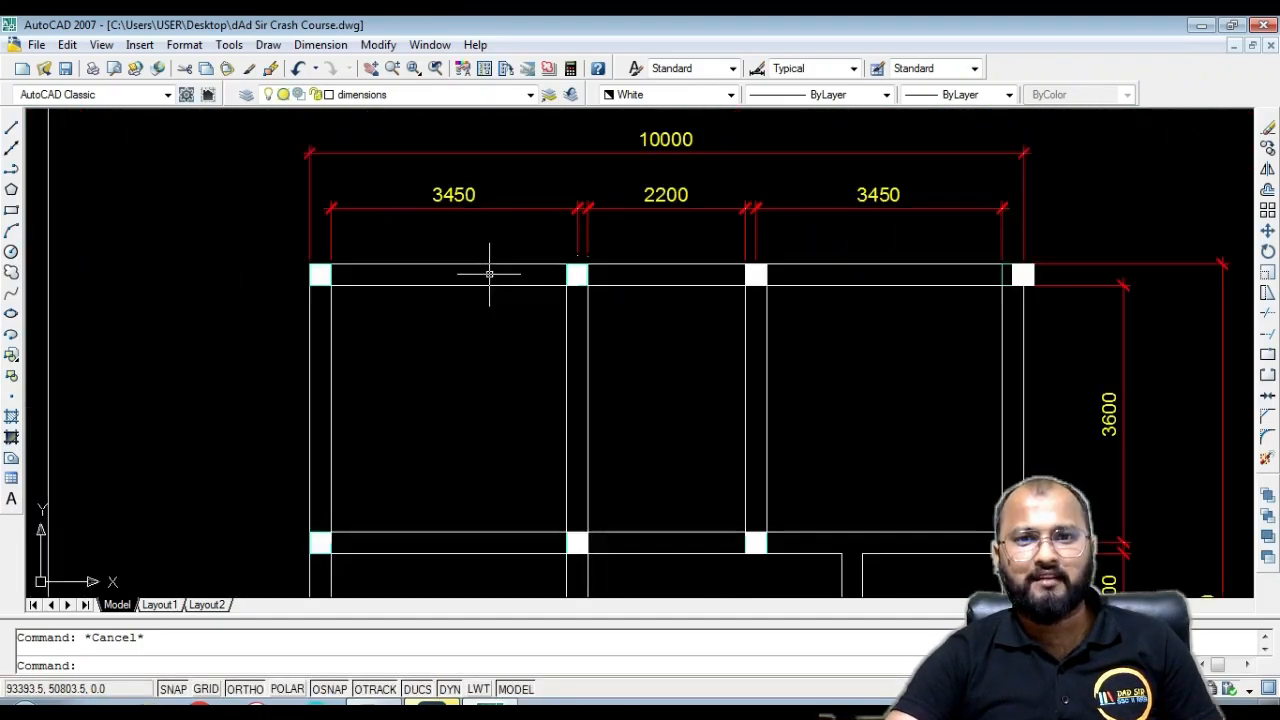
scroll(489, 273, down, 1)
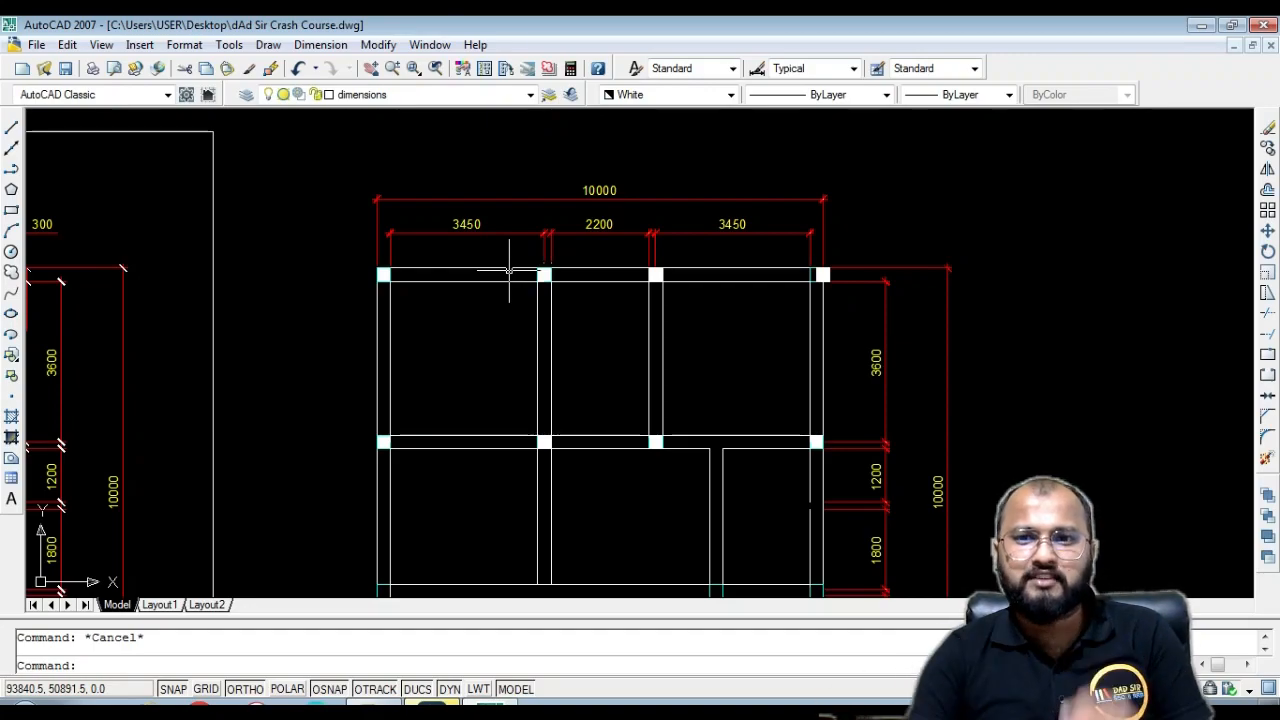
click(815, 93)
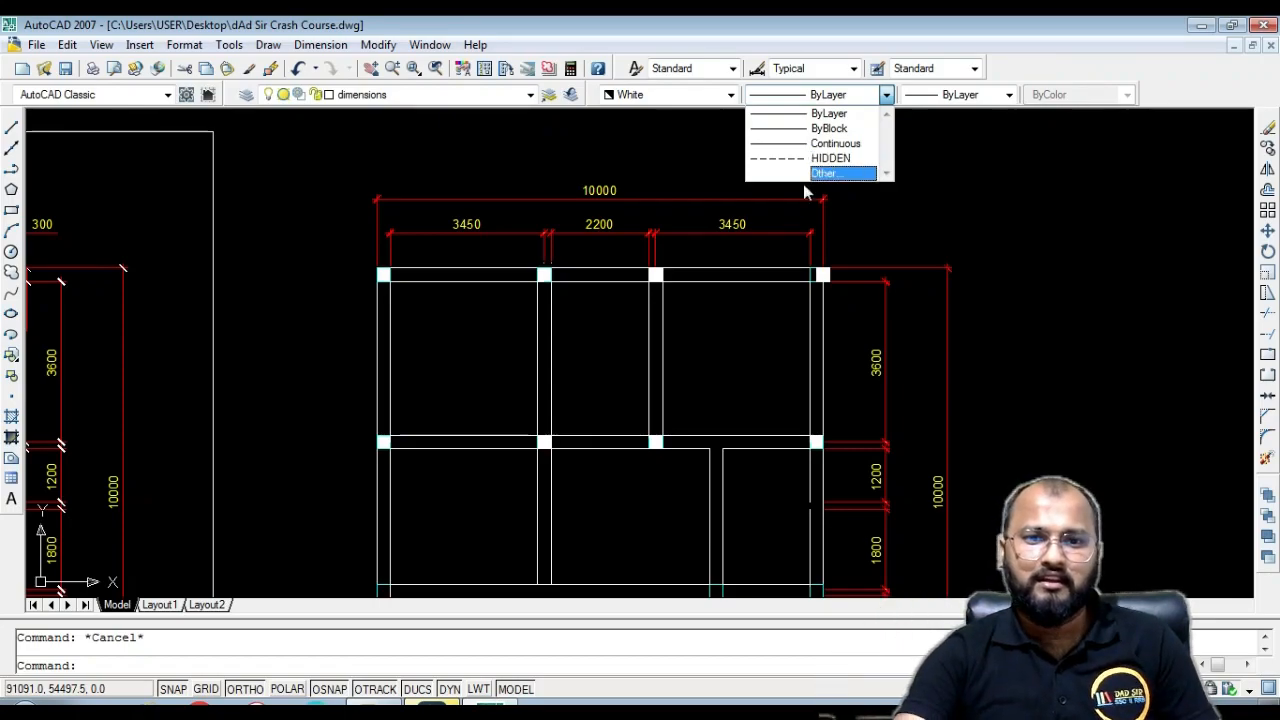
click(810, 188)
Set the linetype scale of the top wall's leftmost inner line segment to 10
click(467, 281)
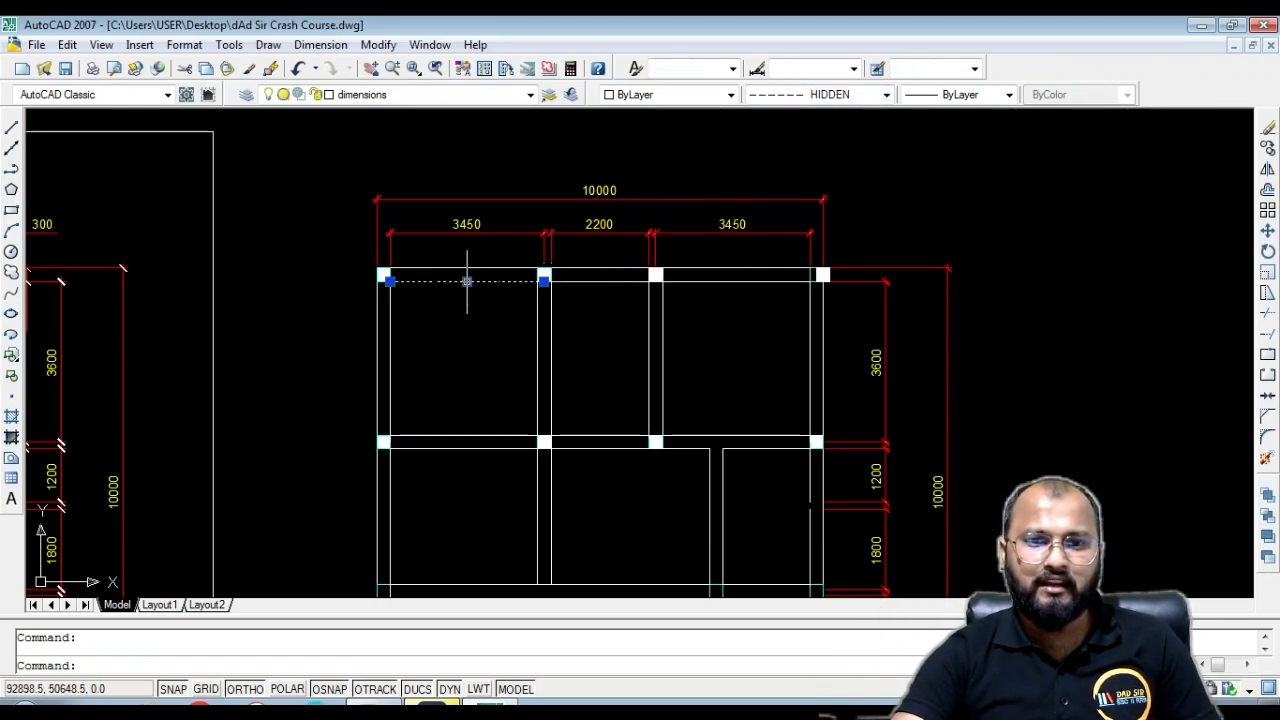
right_click(497, 284)
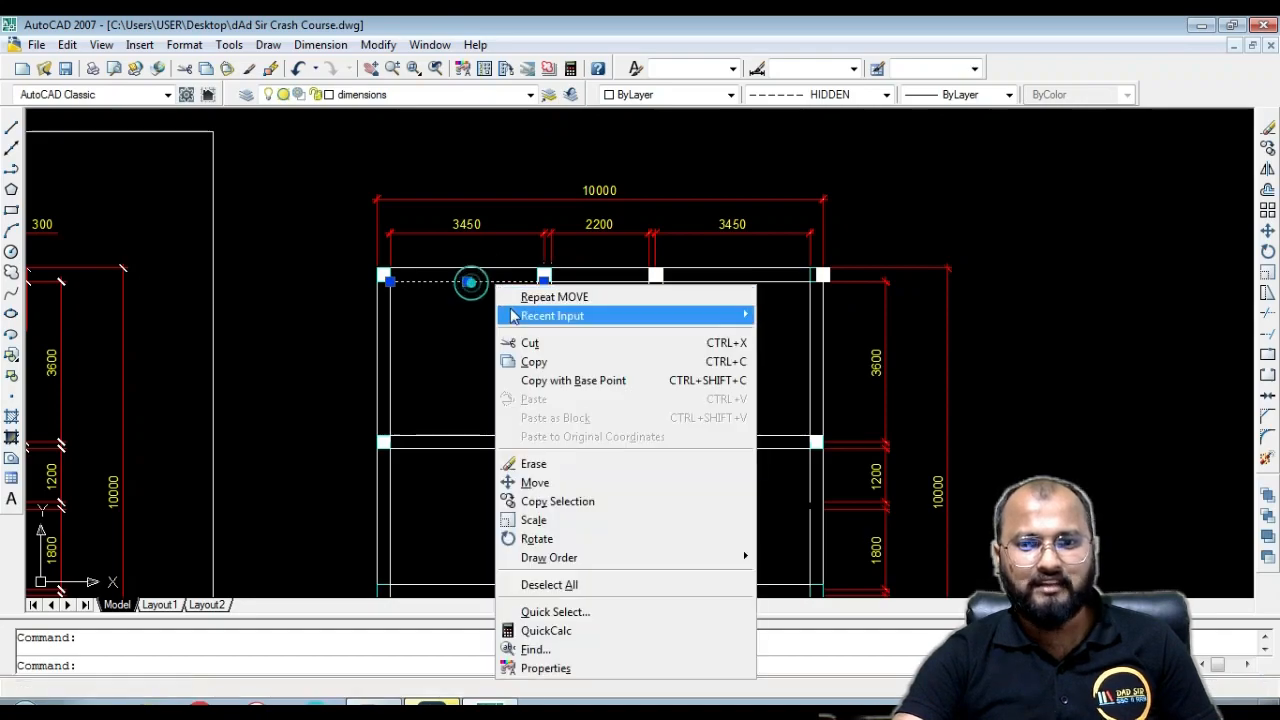
click(540, 668)
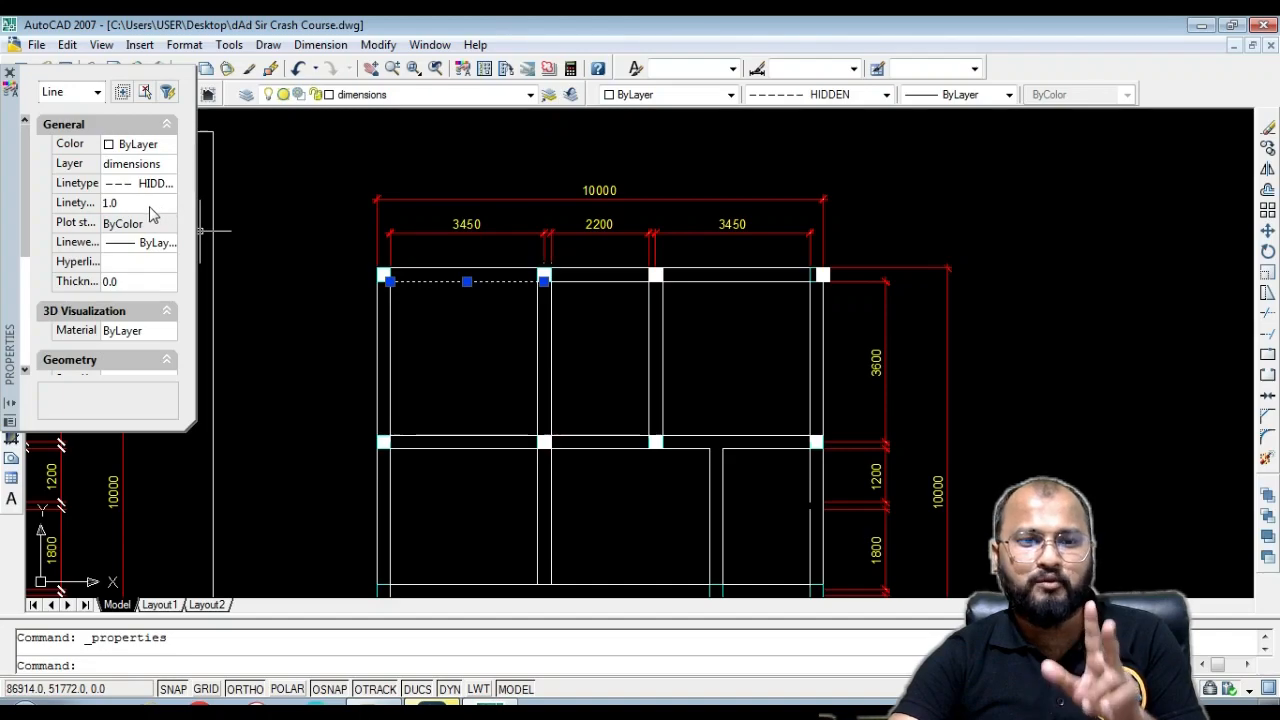
click(136, 204)
text(10)
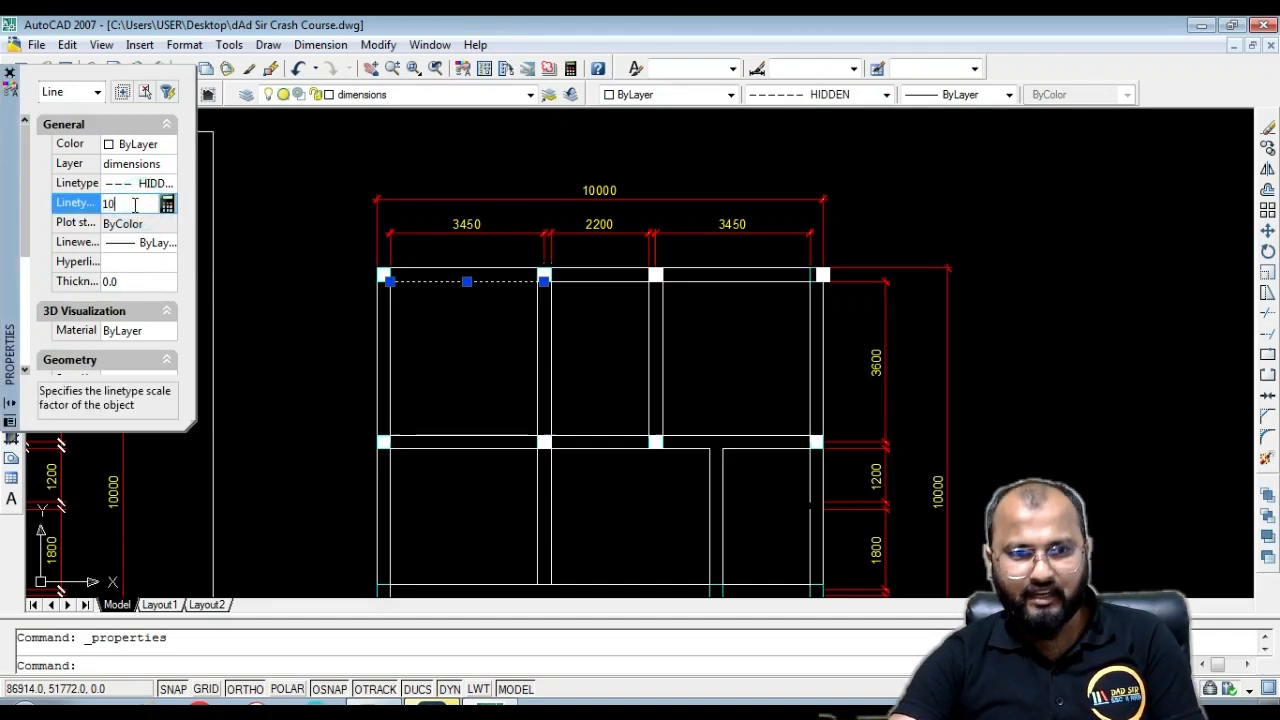
key(Return)
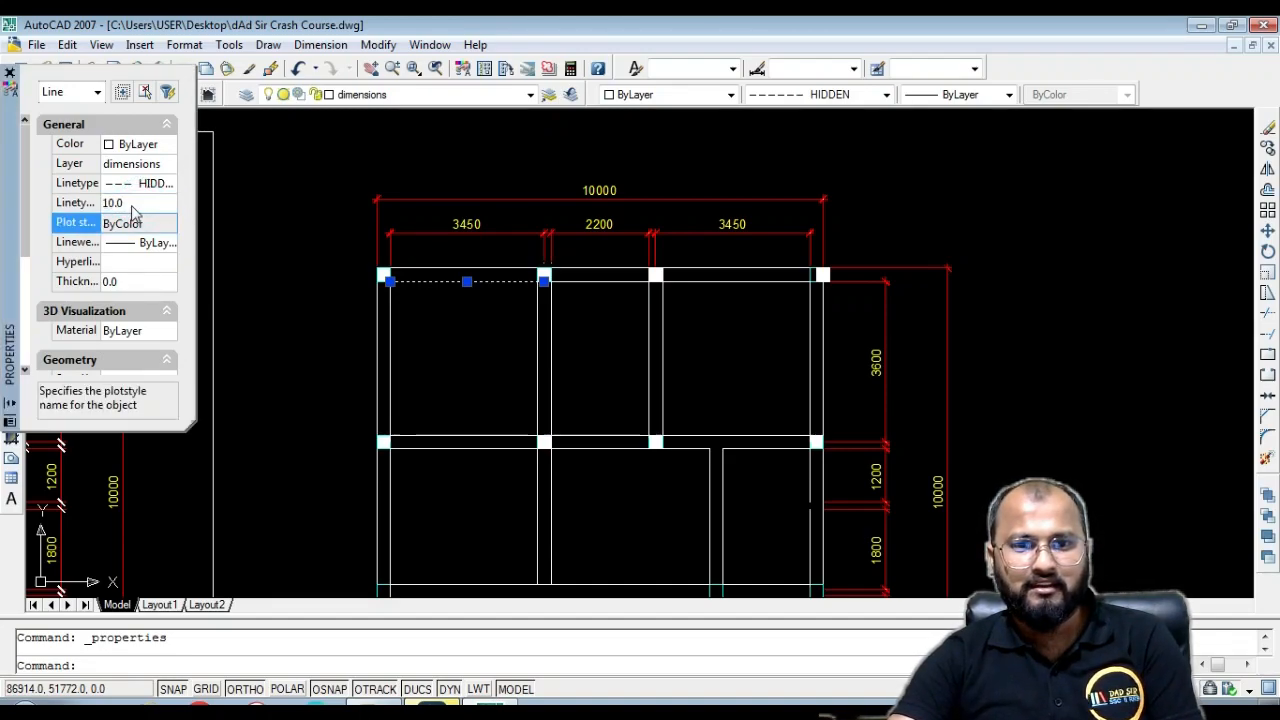
click(10, 73)
scroll(443, 294, up, 3)
key(Escape)
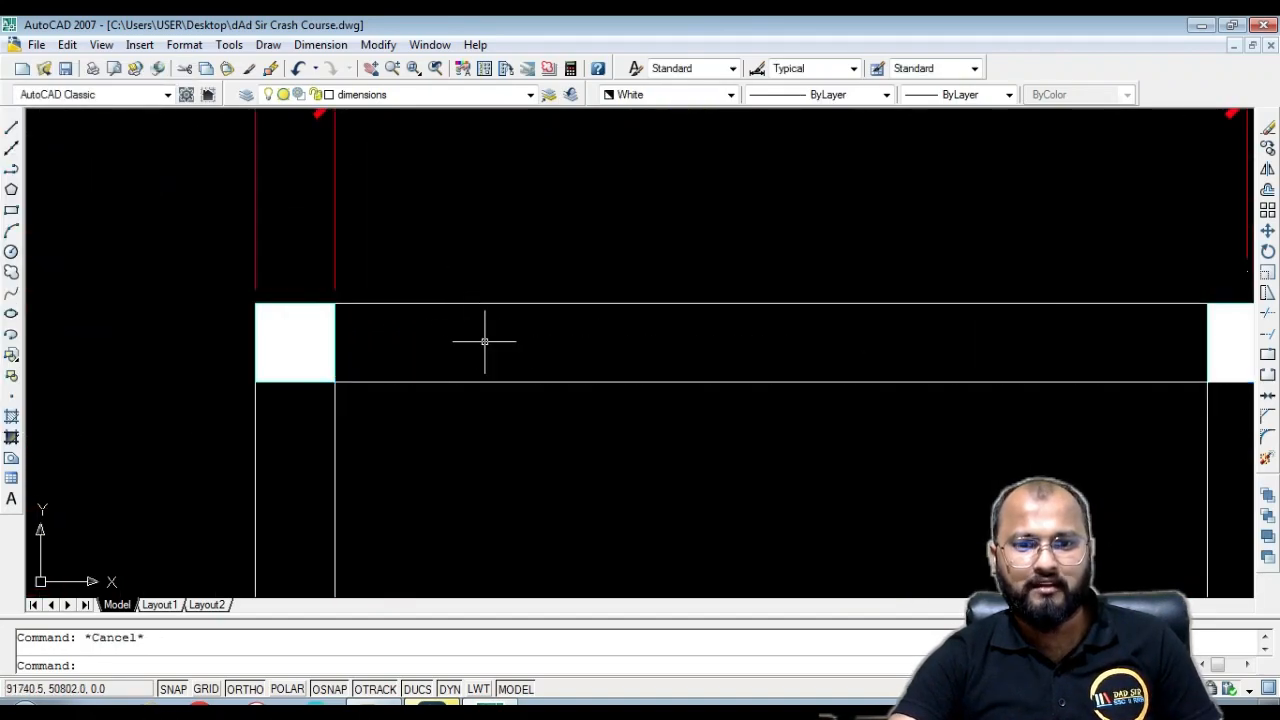
Set the linetype scale of the top wall's leftmost inner line segment to 100 and check its dashes up close
scroll(547, 368, down, 2)
click(547, 368)
right_click(538, 376)
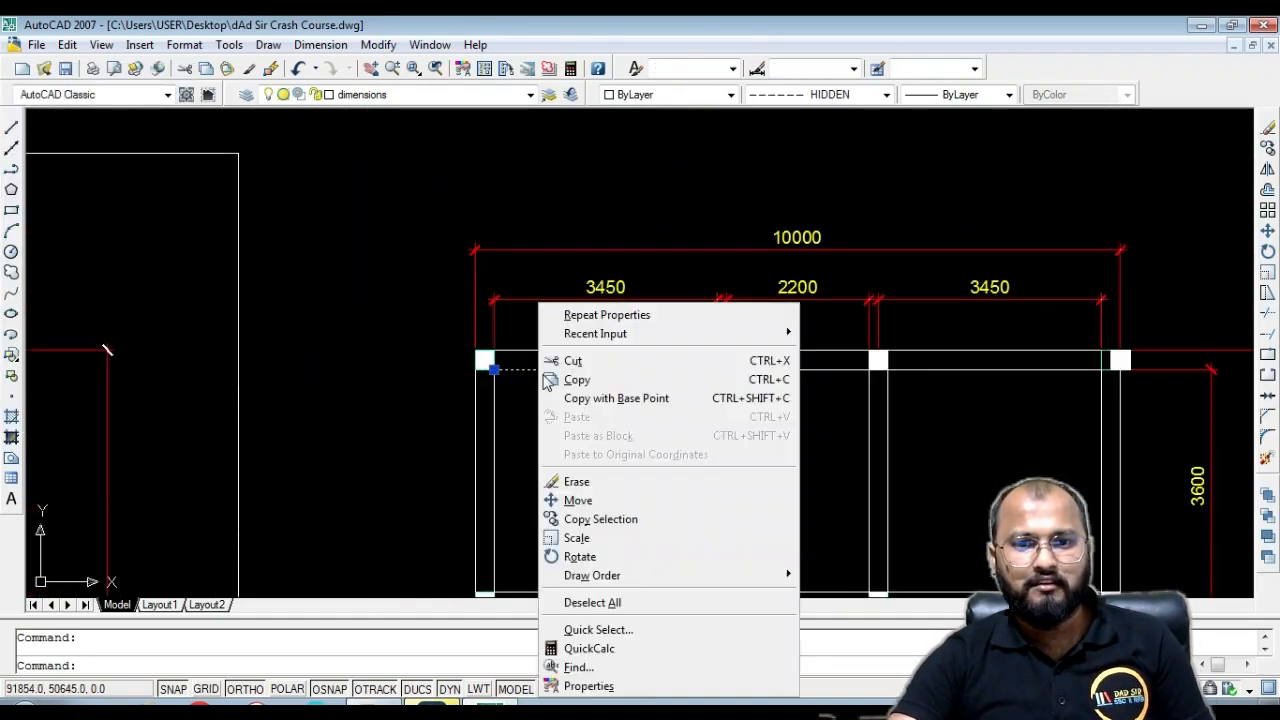
click(640, 686)
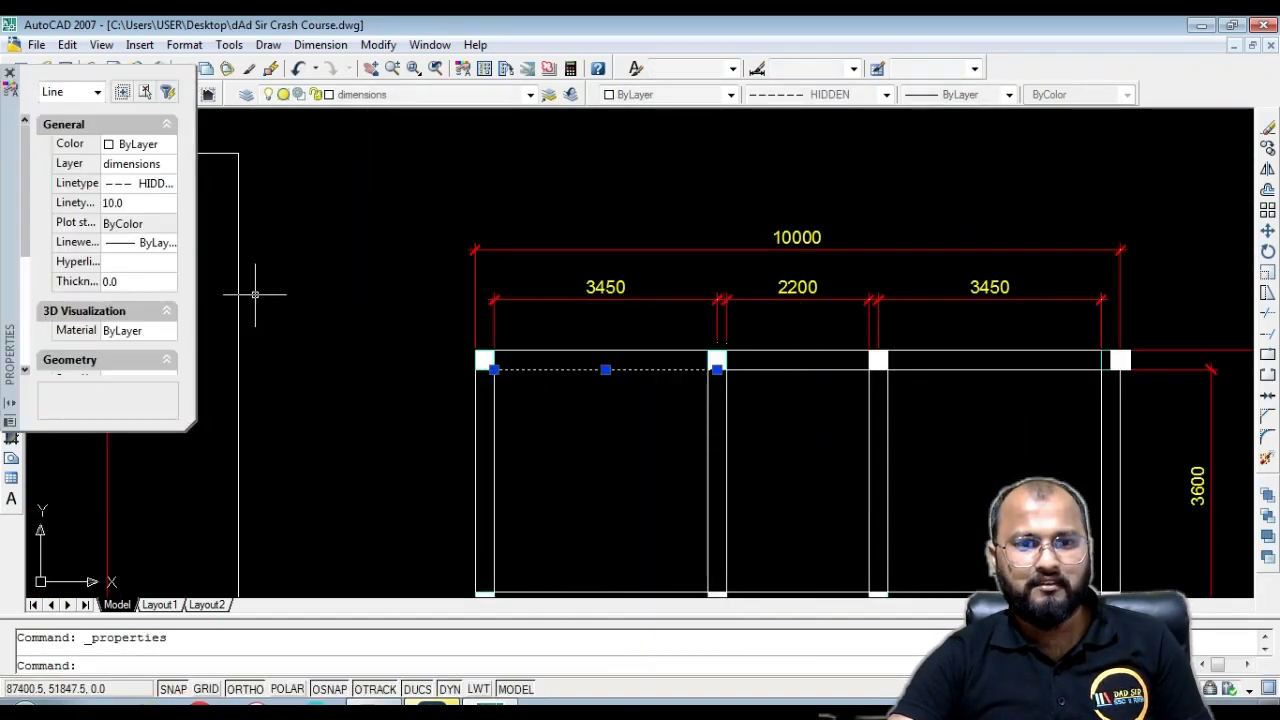
click(145, 204)
text(10)
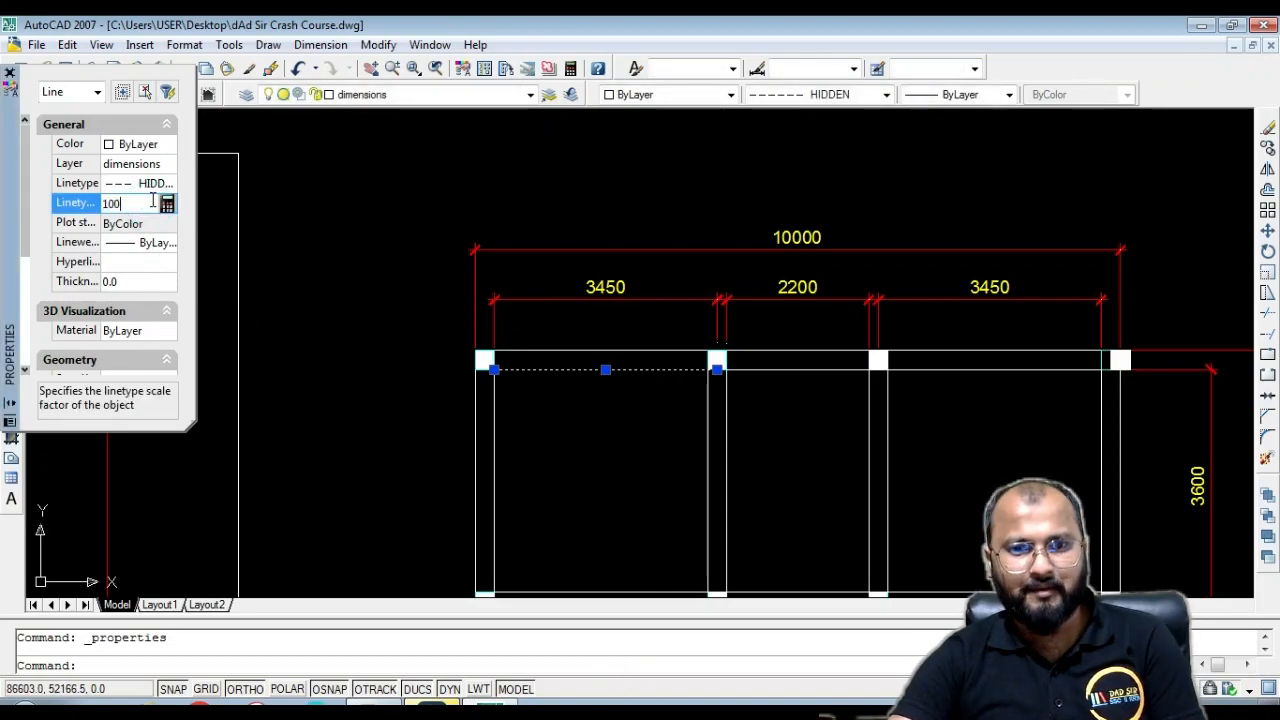
text(0)
key(Tab)
click(12, 76)
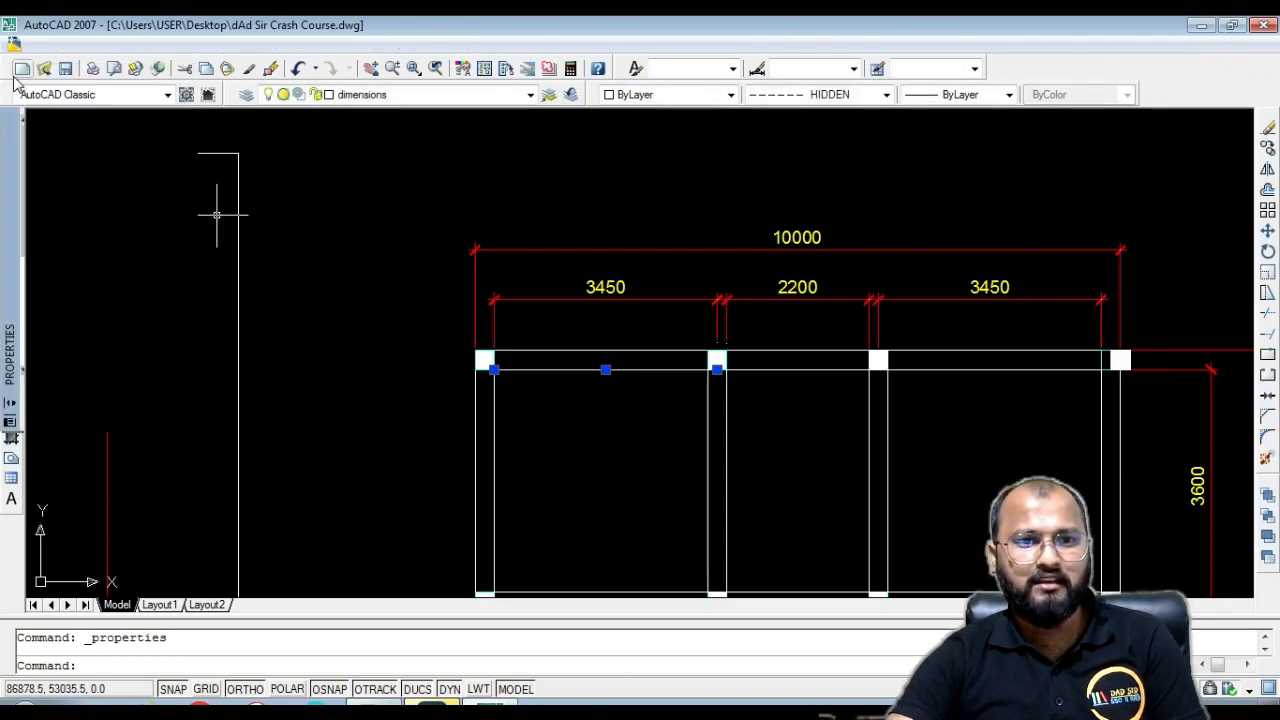
key(Escape)
scroll(590, 370, up, 8)
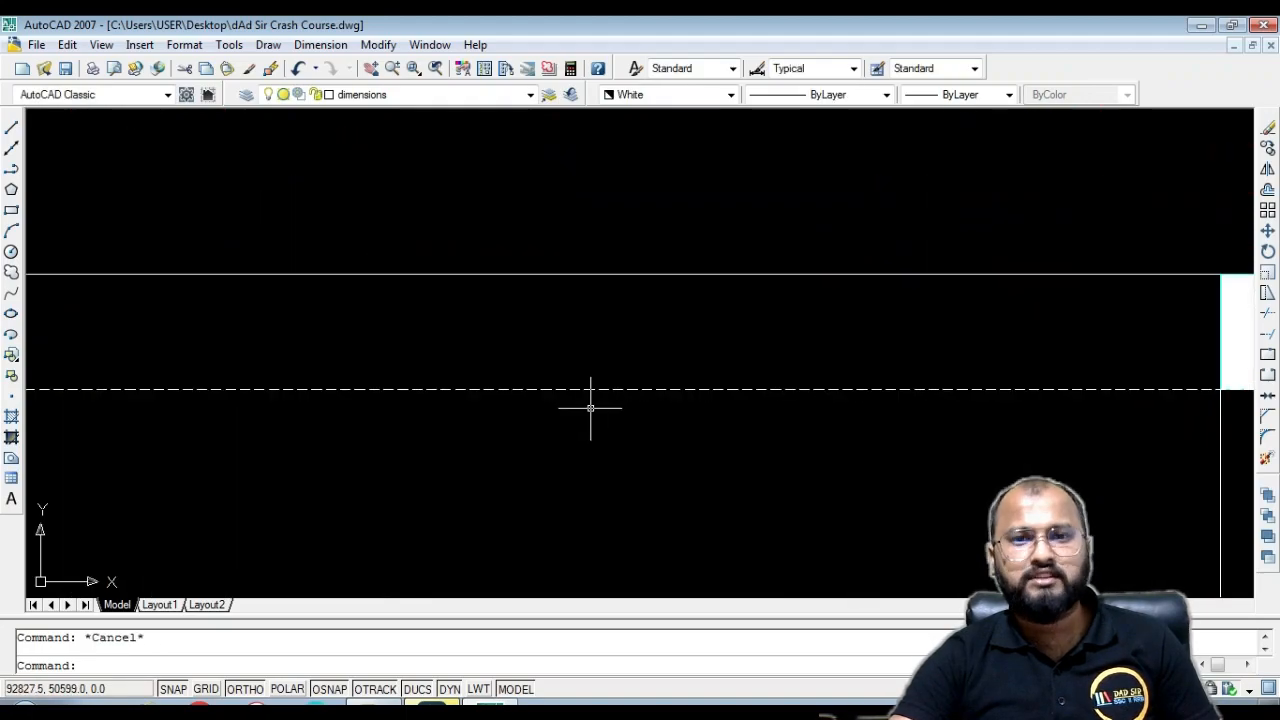
Set the linetype scale of the top wall's leftmost inner line segment to 250
scroll(591, 397, down, 5)
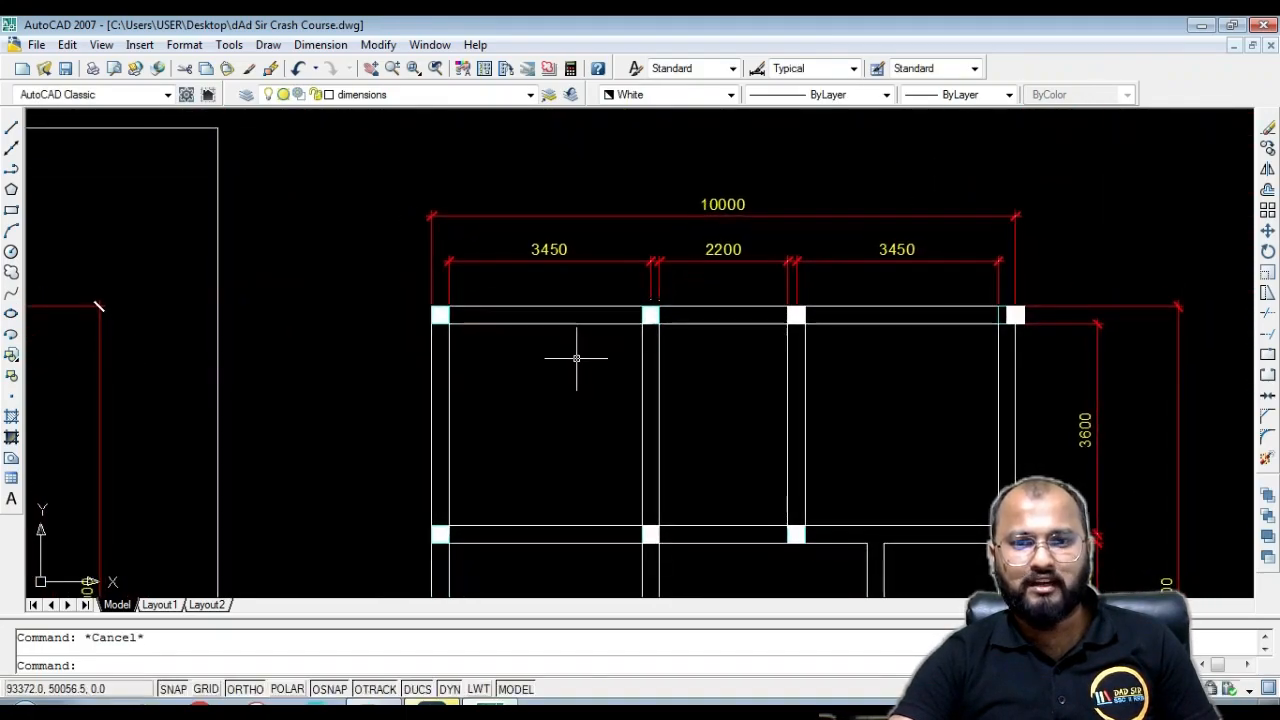
click(551, 323)
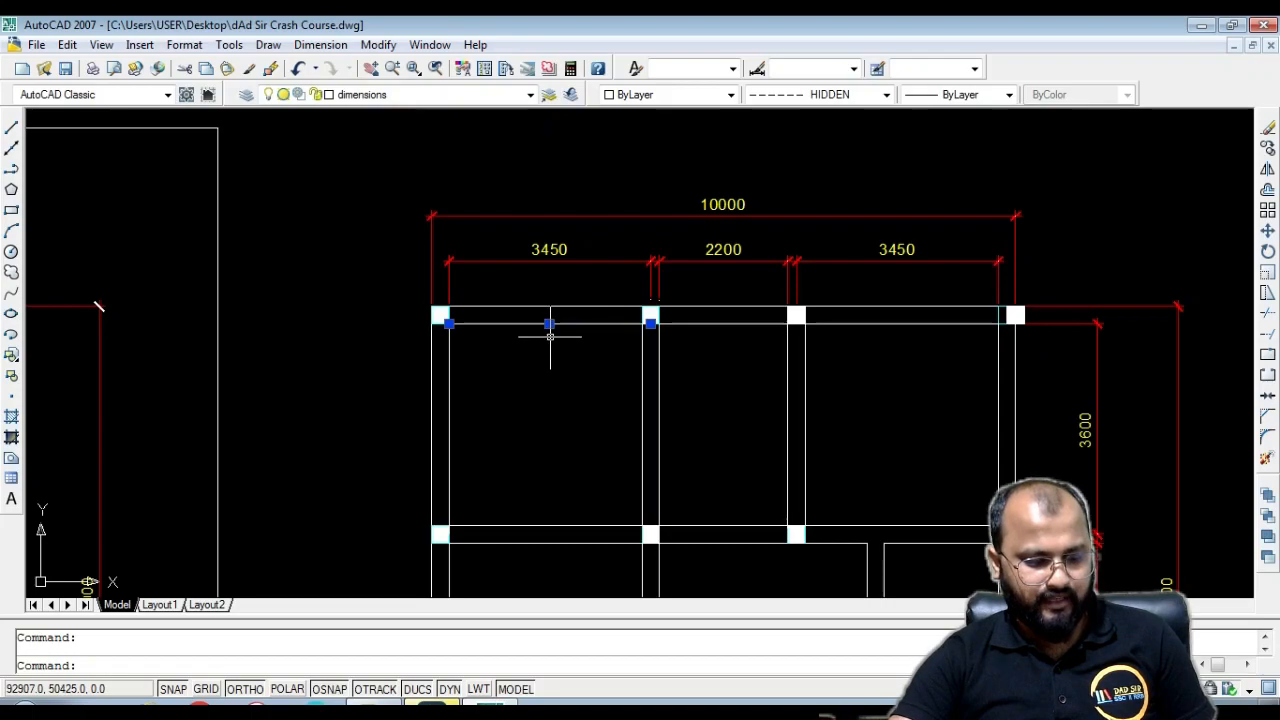
right_click(549, 323)
click(590, 686)
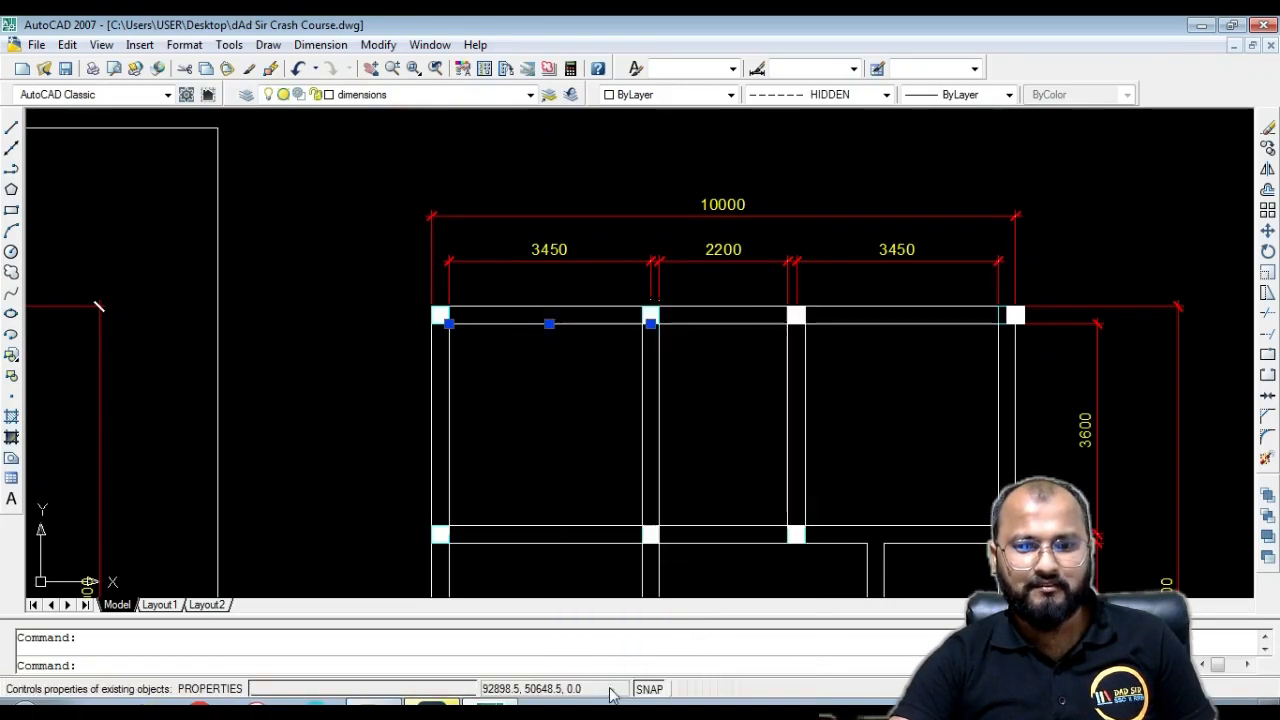
click(133, 202)
text(252)
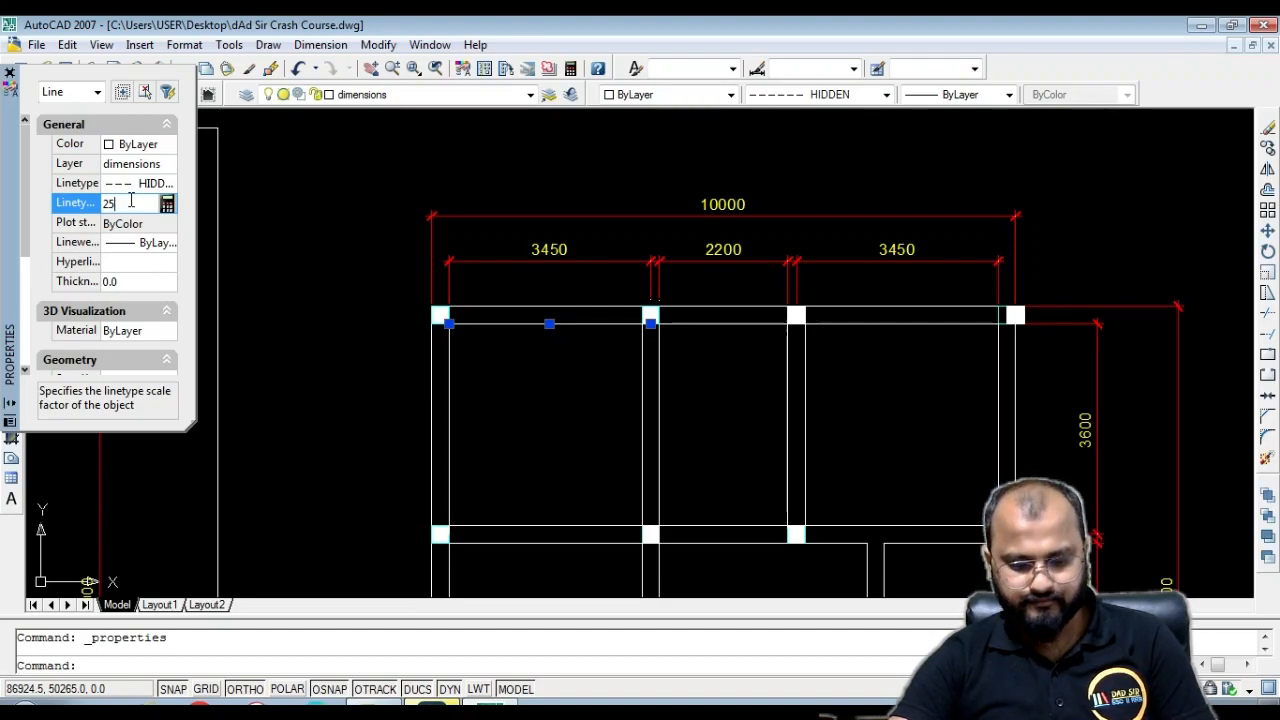
key(Return)
key(Escape)
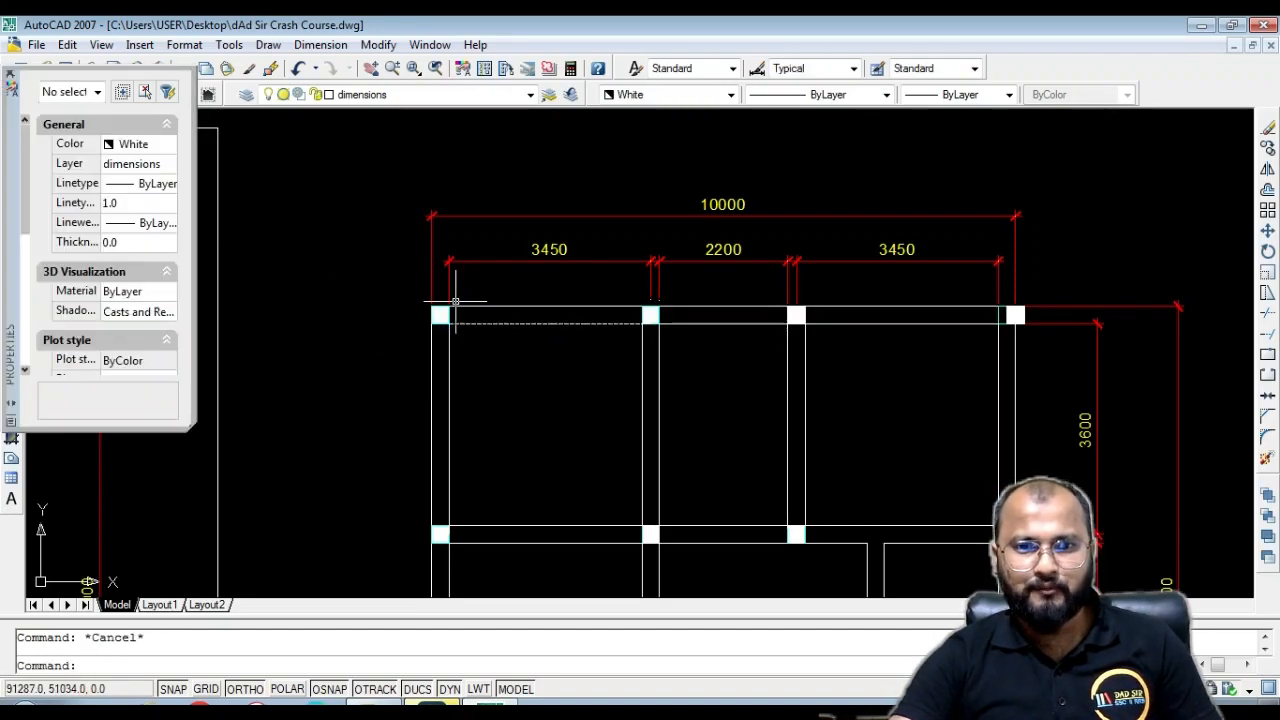
scroll(521, 353, up, 3)
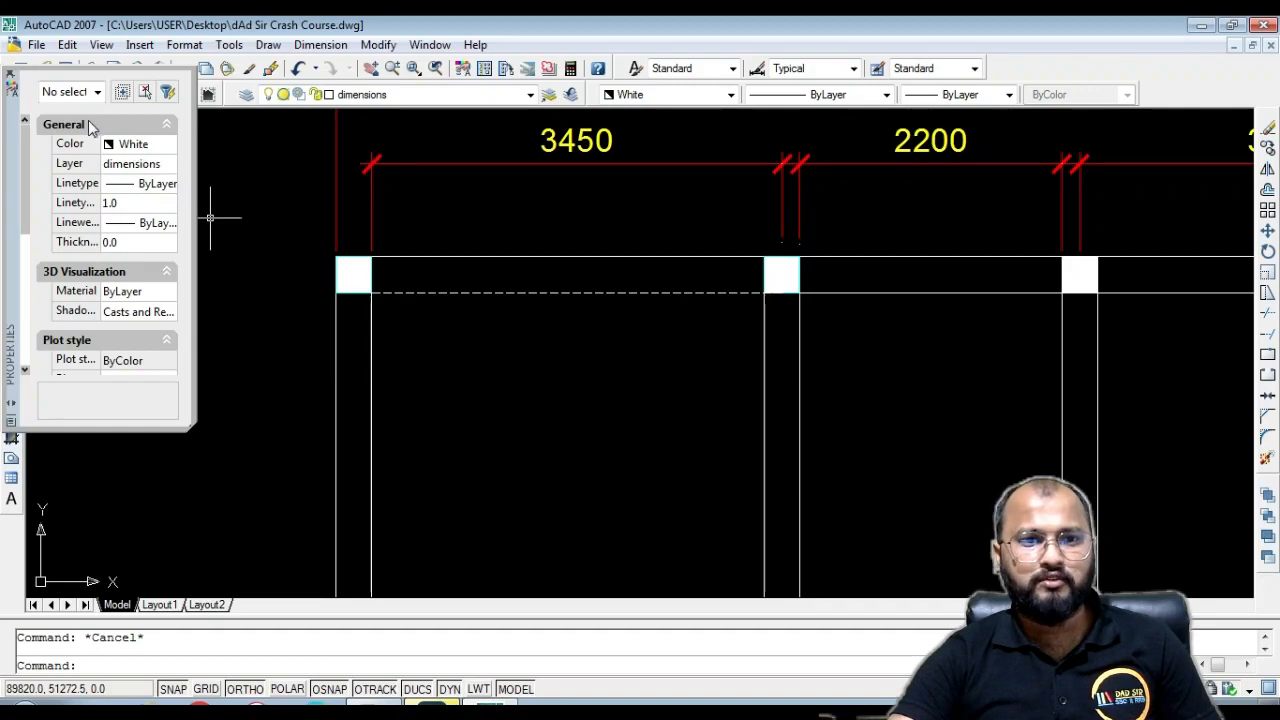
Set the linetype scale of the top wall's leftmost inner line segment to 300 and close its properties
click(459, 287)
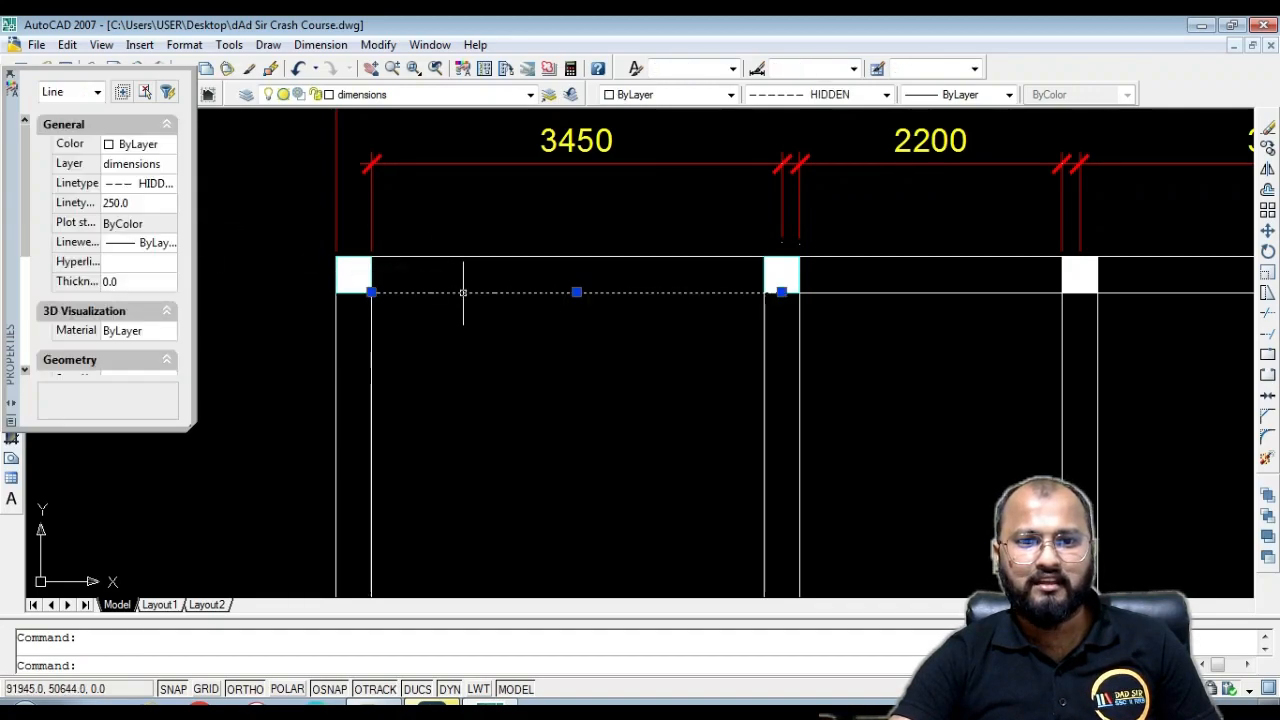
click(140, 202)
text(300)
key(Return)
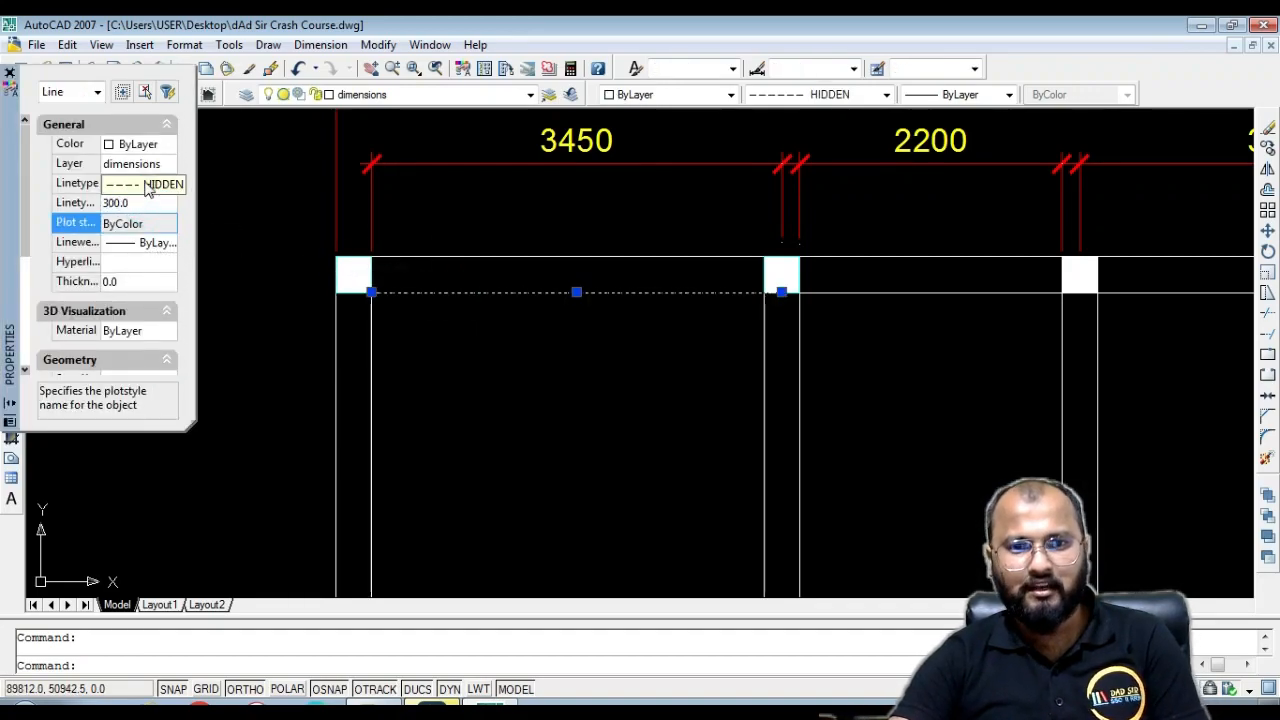
click(9, 73)
key(Escape)
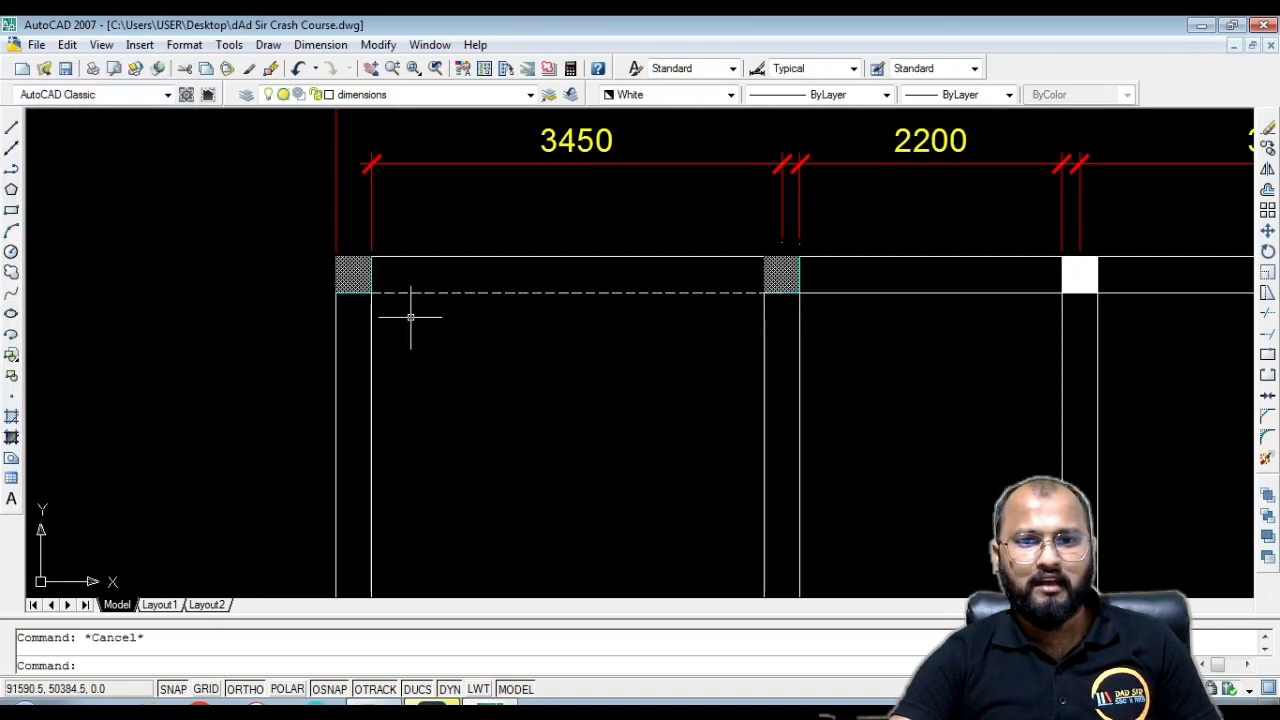
Match the properties of the top wall's dashed leftmost inner segment onto both lines of the vertical wall below the second top column
scroll(583, 314, down, 2)
scroll(499, 287, up, 2)
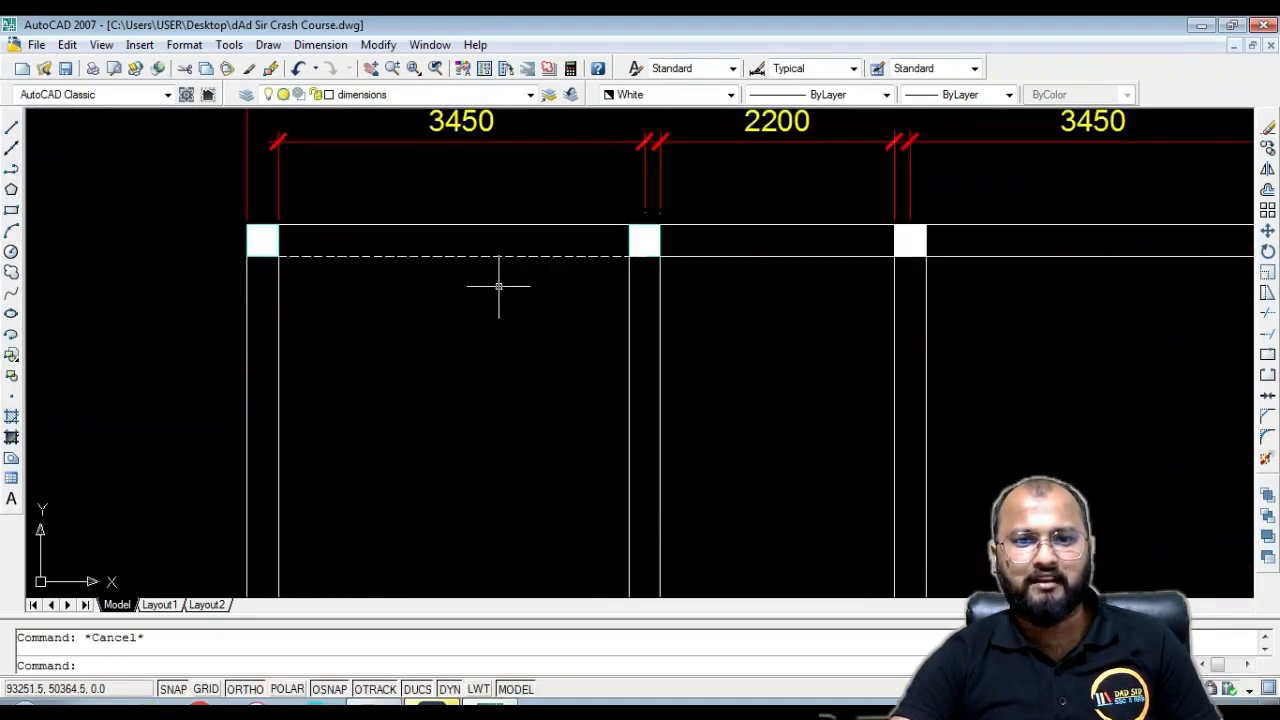
scroll(415, 248, down, 2)
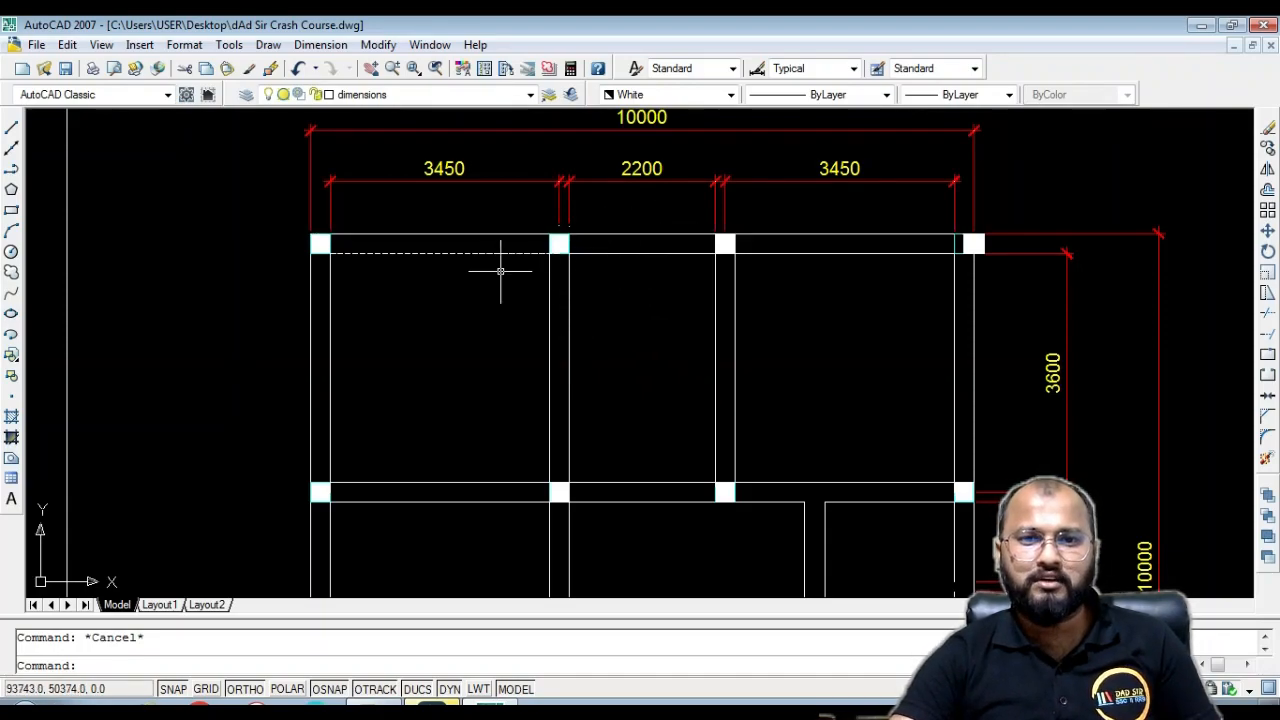
scroll(451, 267, up, 3)
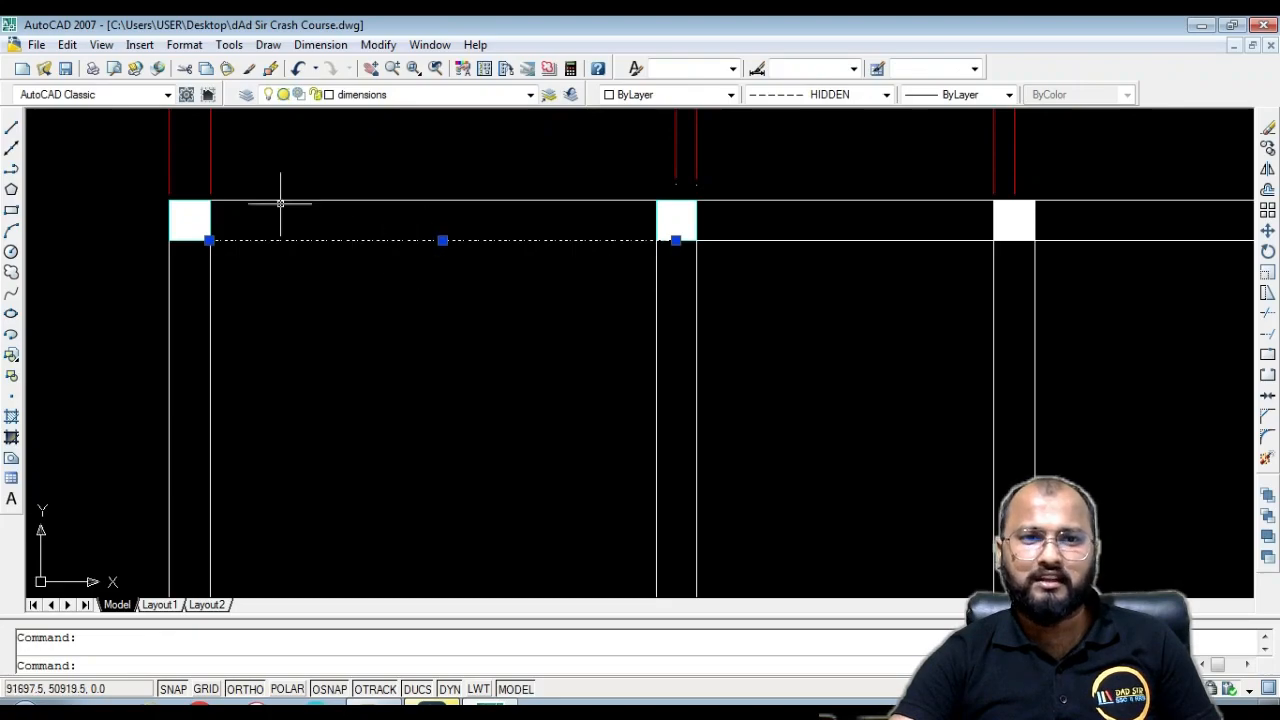
click(382, 46)
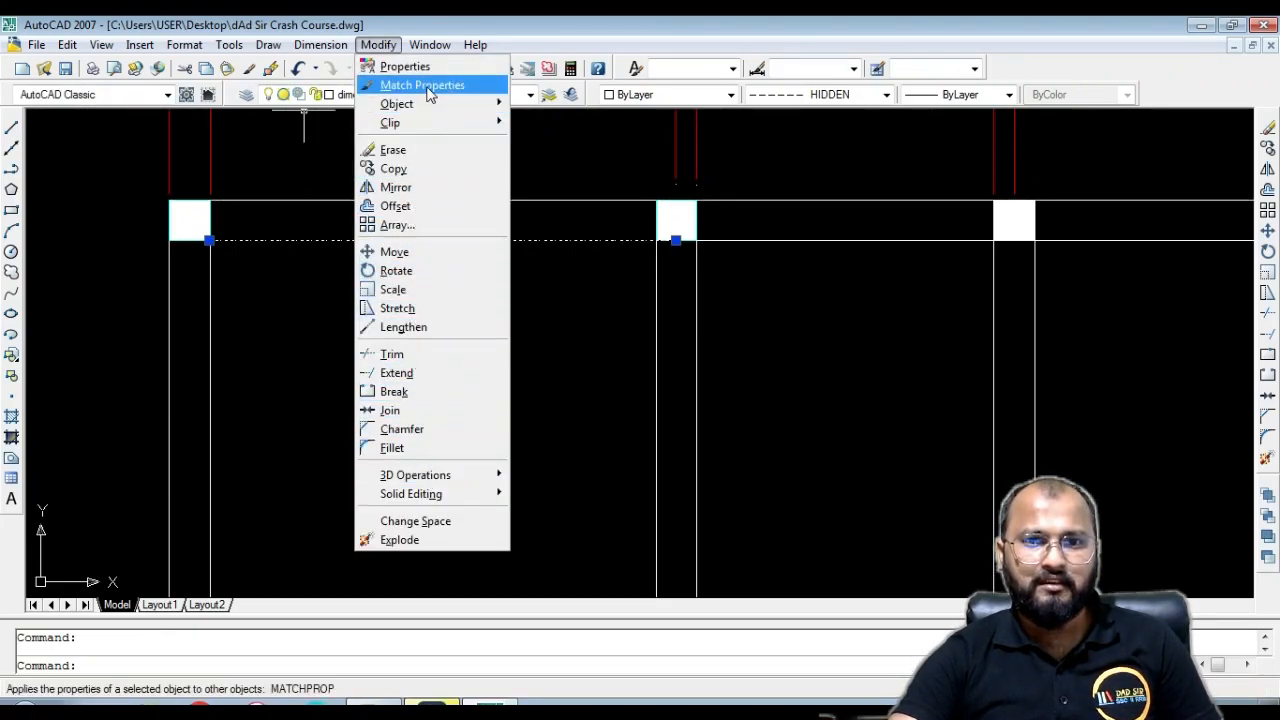
click(424, 86)
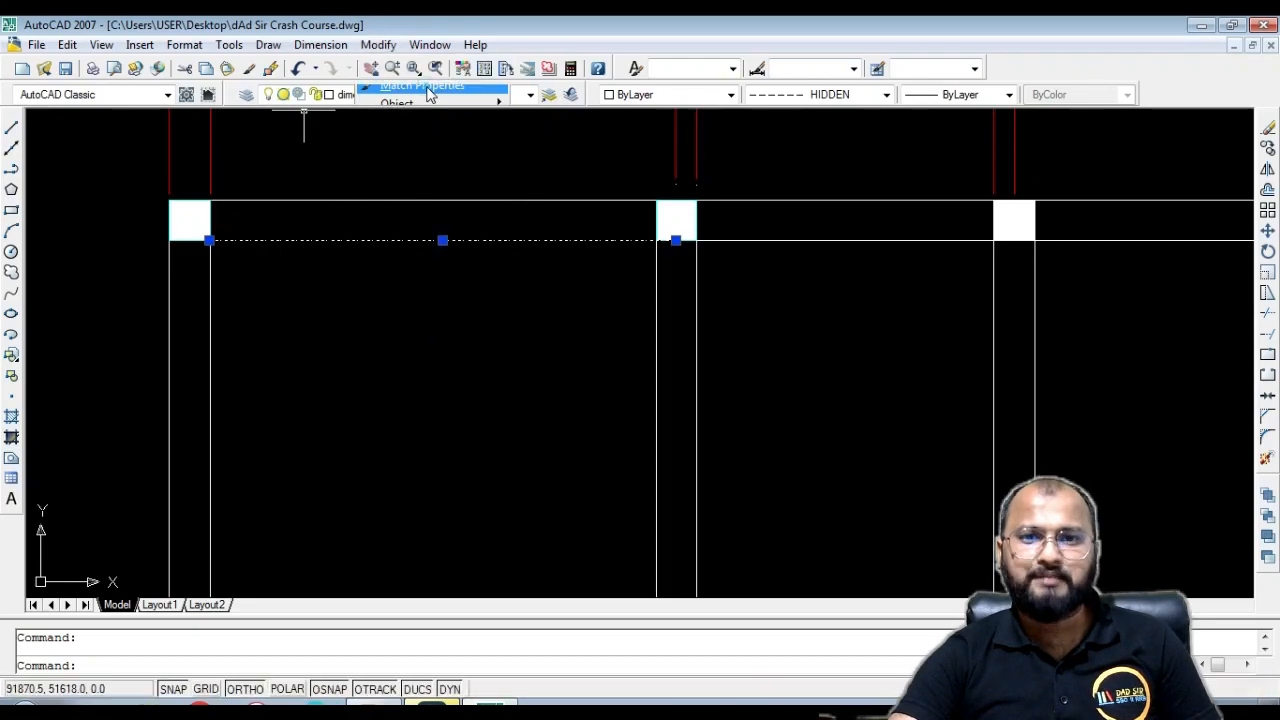
click(441, 241)
scroll(449, 249, down, 4)
scroll(391, 257, up, 3)
scroll(489, 261, up, 1)
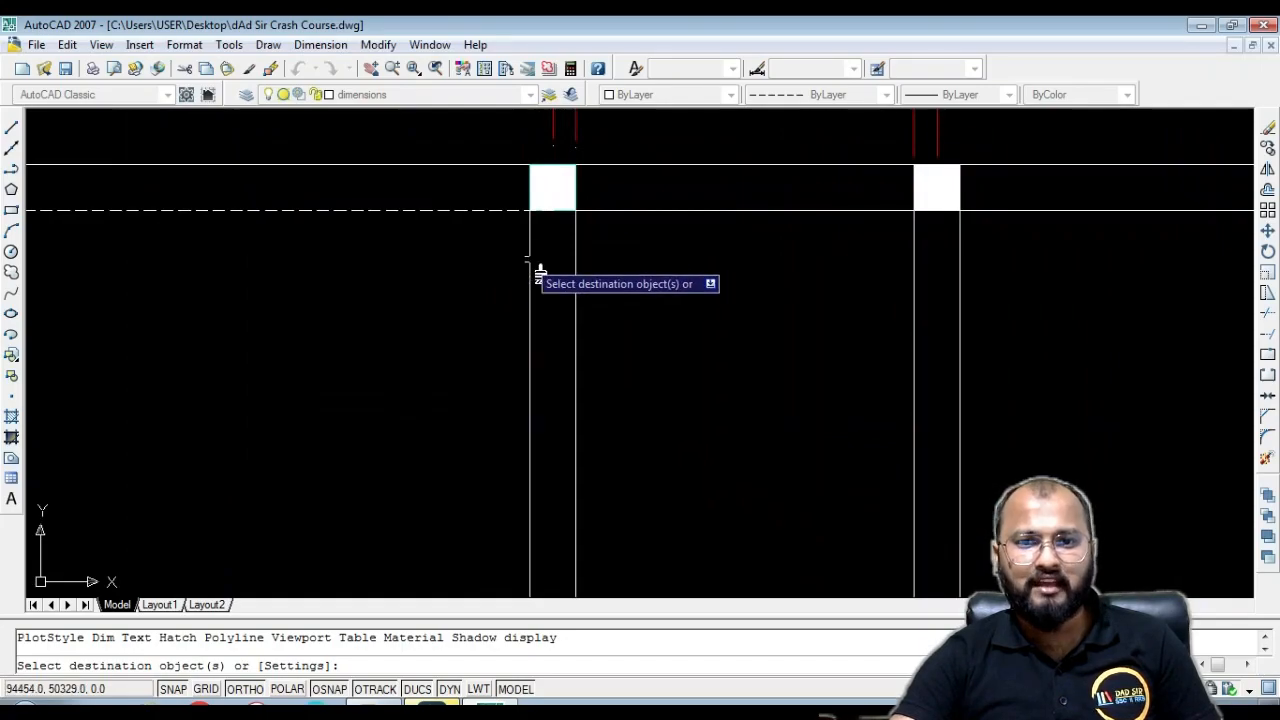
click(528, 261)
click(575, 262)
scroll(640, 255, down, 5)
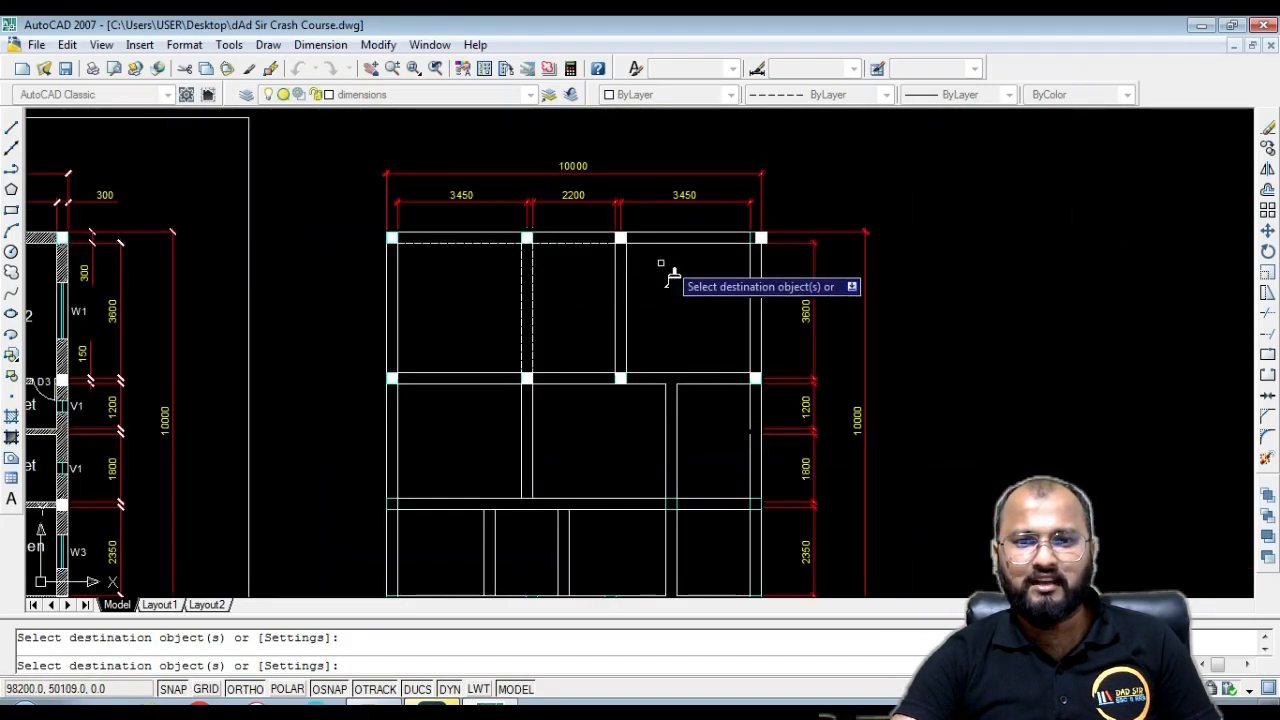
Apply the matched HIDDEN dashes to both wall lines below the third top column and to the right wall's upper inner line
scroll(651, 271, up, 1)
scroll(680, 270, up, 4)
click(612, 256)
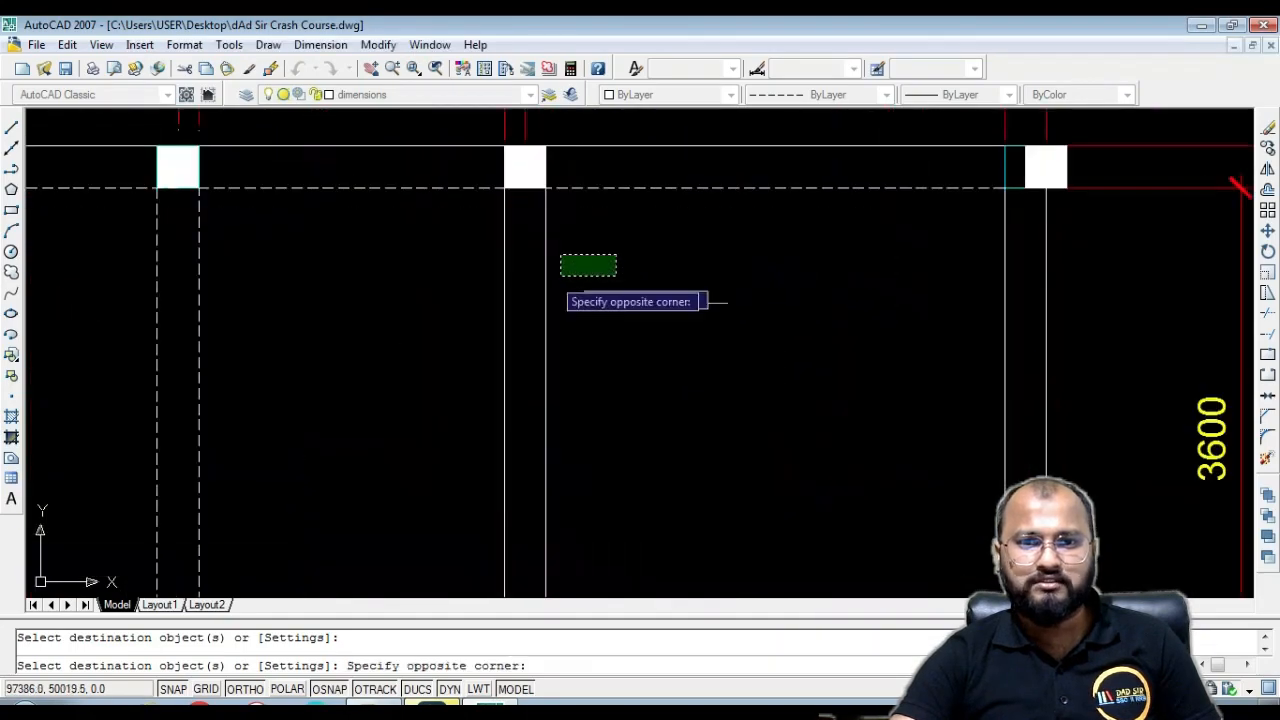
click(477, 320)
click(996, 268)
click(1000, 305)
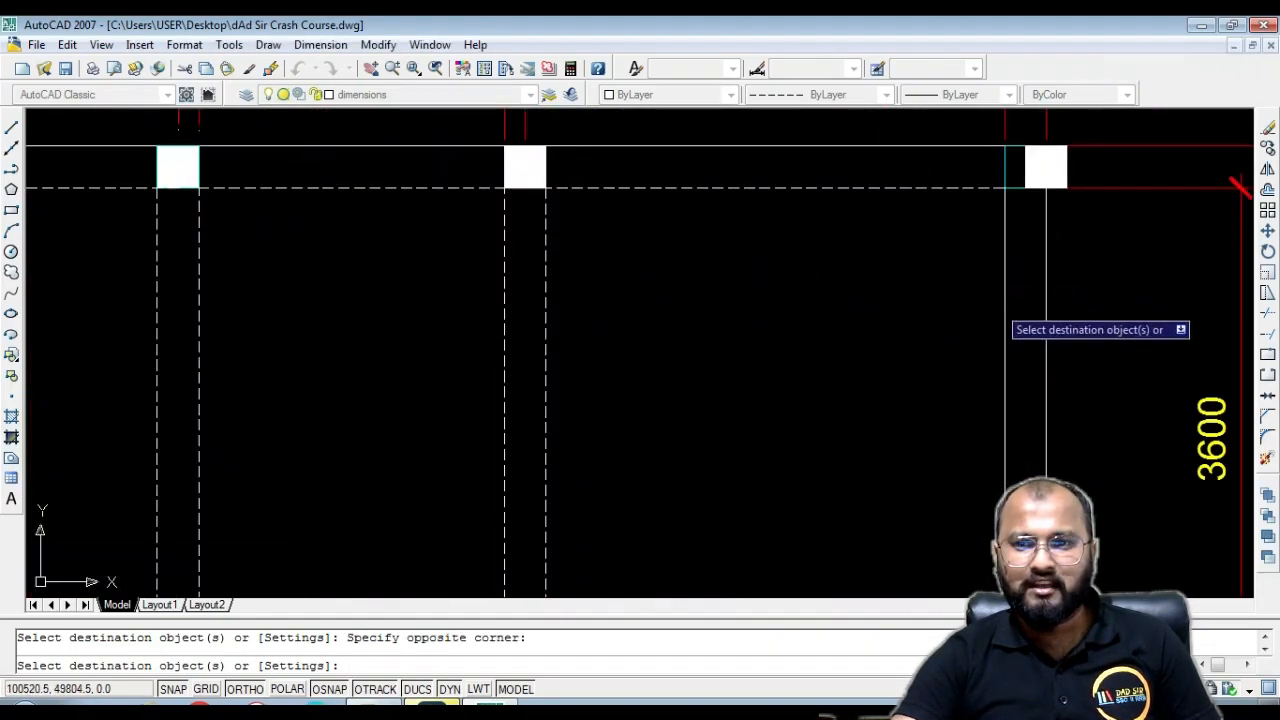
Apply the matched dashes to the right wall's inner line and the neighbouring vertical wall's two lines in the middle row of rooms
scroll(847, 292, down, 3)
scroll(857, 289, up, 5)
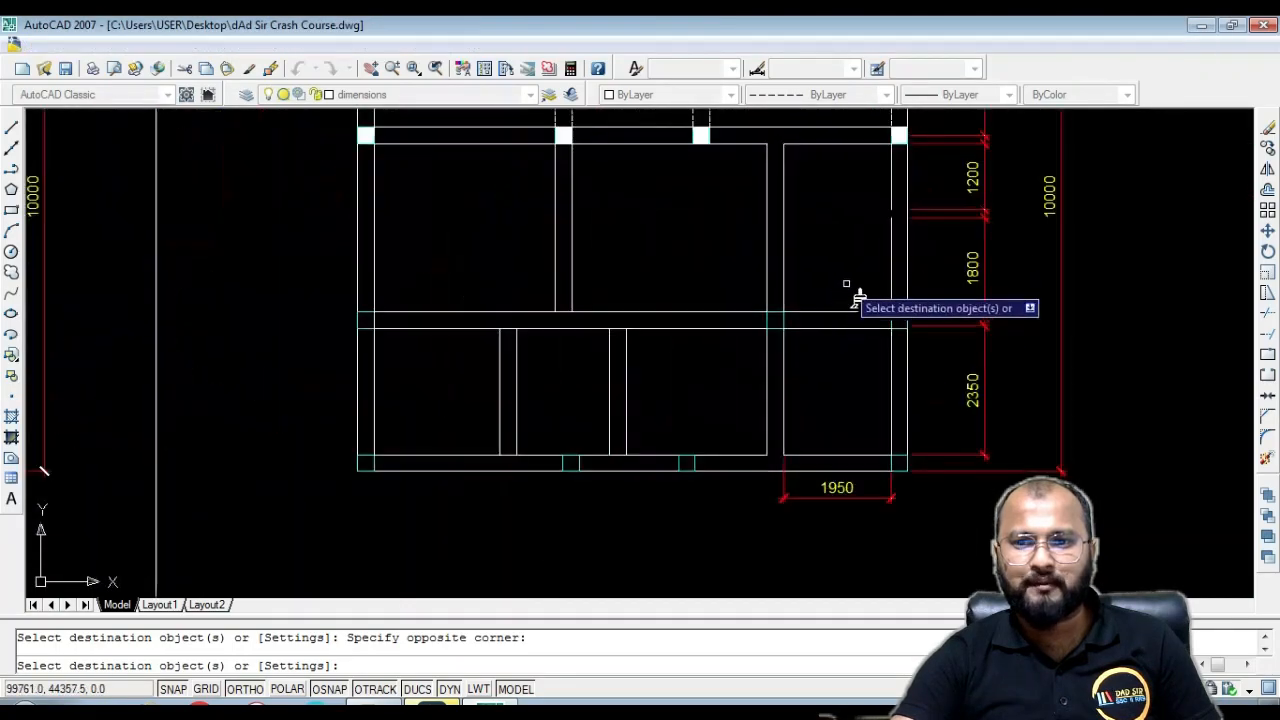
click(903, 183)
click(880, 232)
click(766, 168)
click(692, 251)
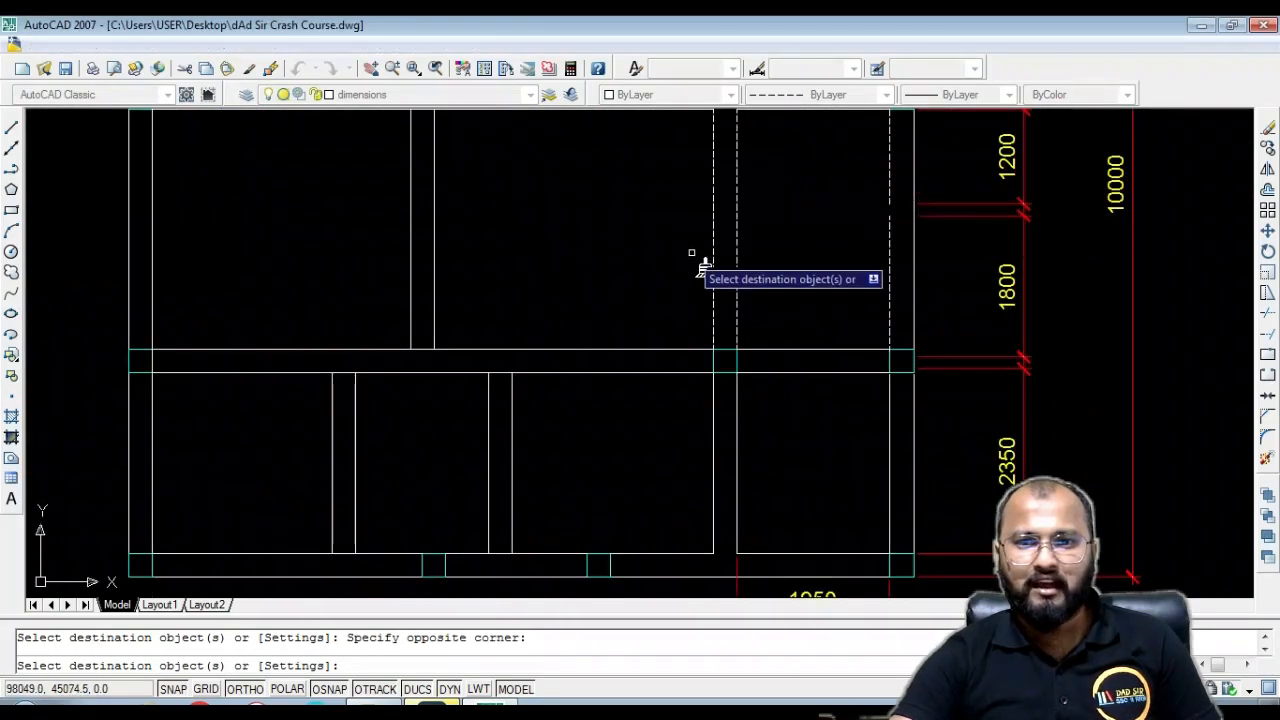
Apply the matched dashes to the middle row's remaining vertical wall and the long horizontal wall beneath it
click(472, 213)
click(384, 220)
click(674, 291)
click(590, 395)
Apply the matched dashes to the bottom row's vertical walls, the lower horizontal wall's right stretch and the right wall's lower inner line
click(560, 386)
click(292, 478)
click(760, 428)
click(683, 465)
click(833, 313)
click(797, 403)
click(910, 440)
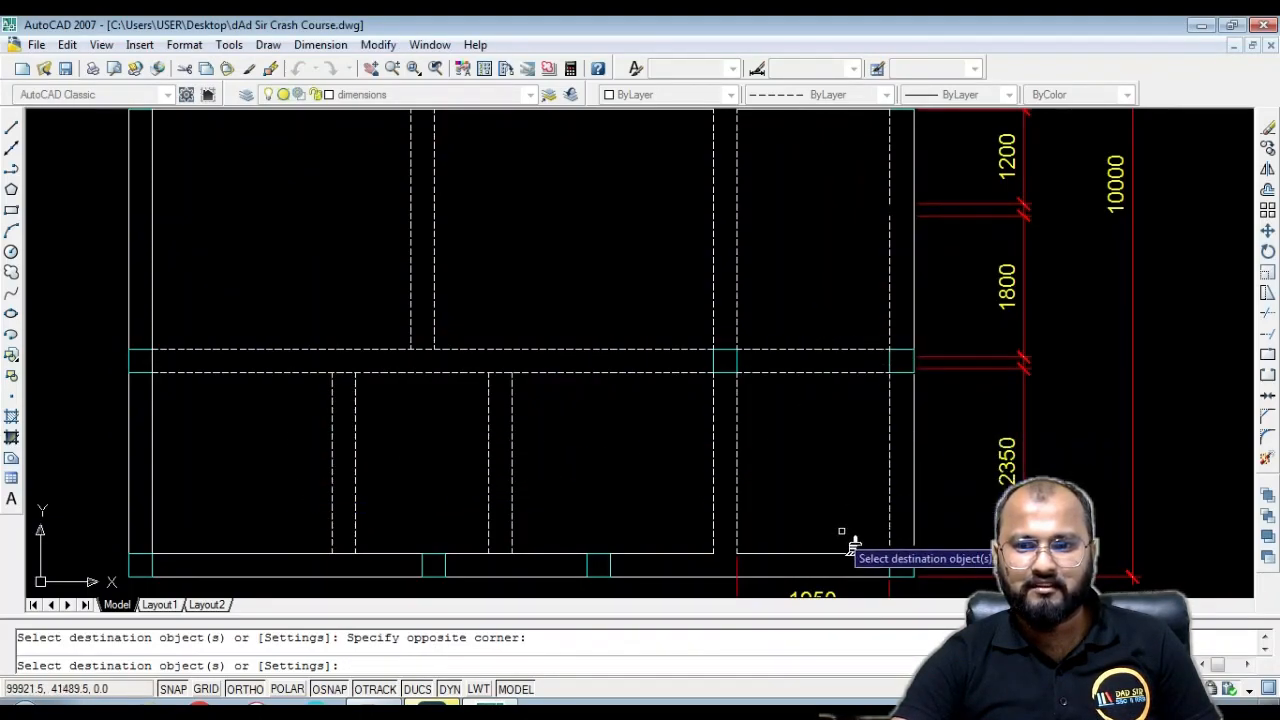
Apply the matched dashes to the bottom wall's inner line segments and the left wall's lower inner line
click(818, 552)
click(652, 549)
click(640, 566)
click(535, 553)
click(365, 555)
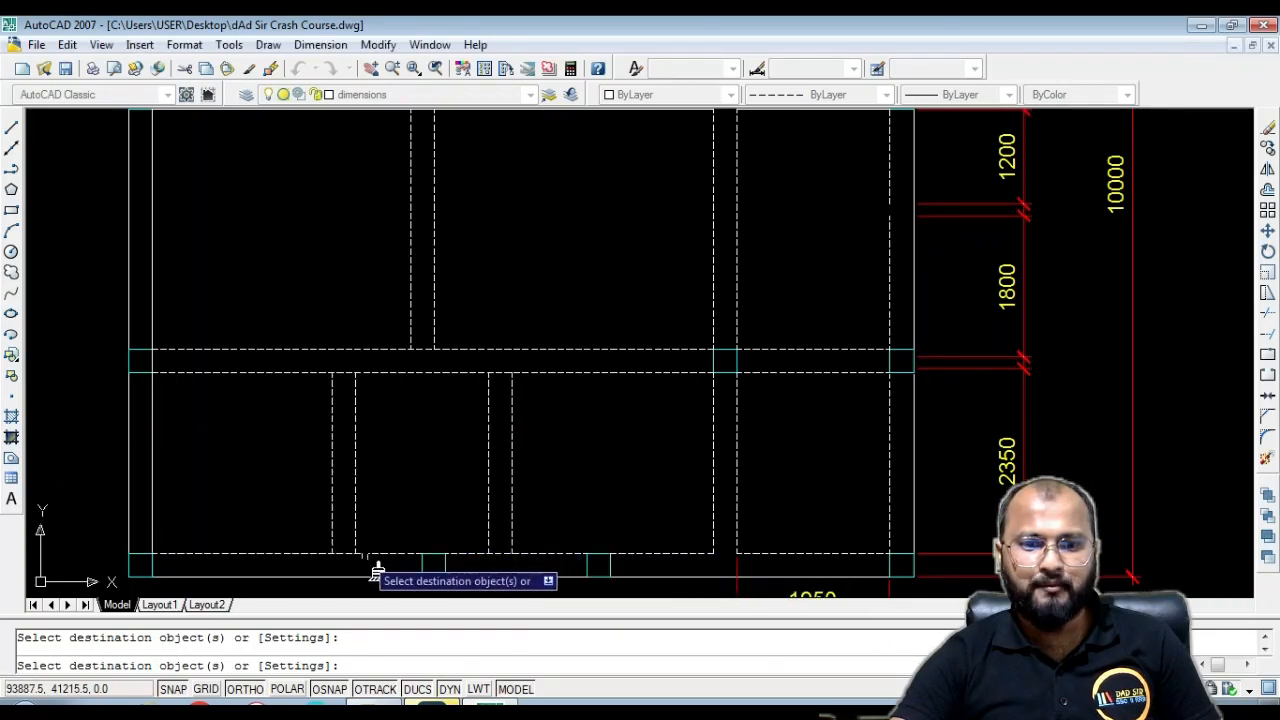
click(152, 434)
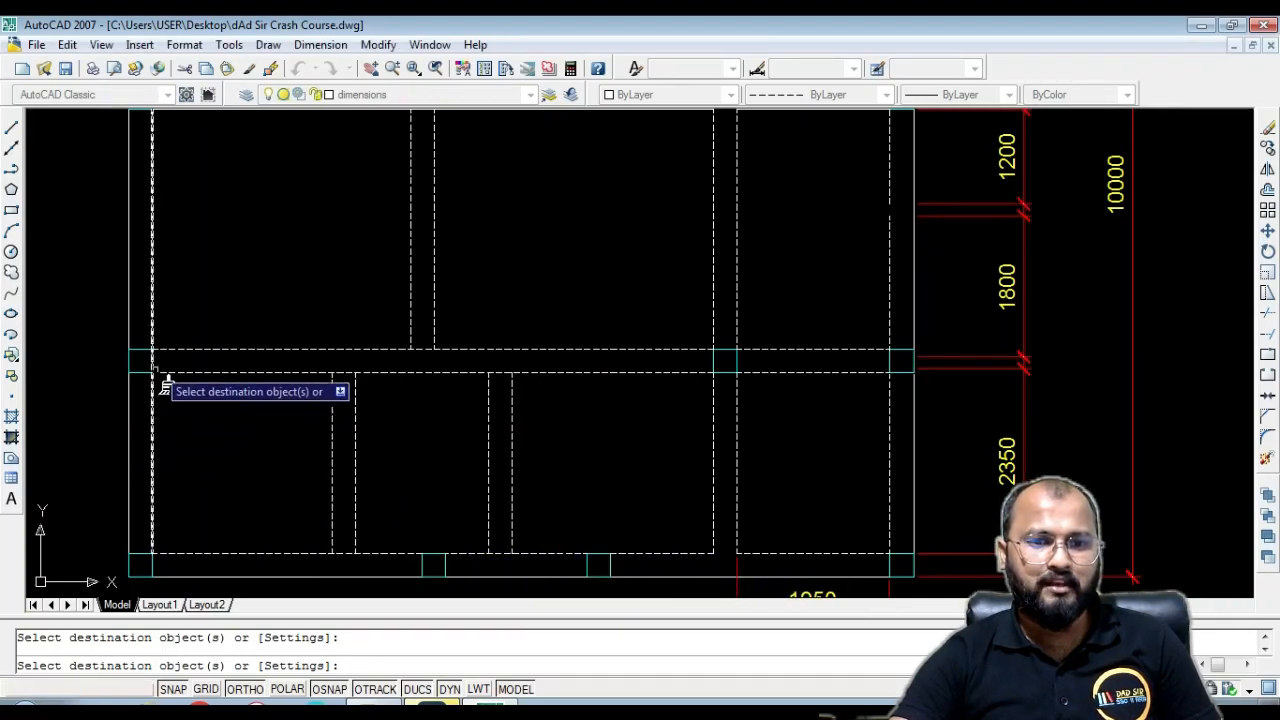
Apply the matched dashes to the horizontal wall along the second column row and the left wall's upper inner line, and finish matching
scroll(205, 389, down, 5)
scroll(228, 300, up, 5)
click(275, 287)
click(264, 207)
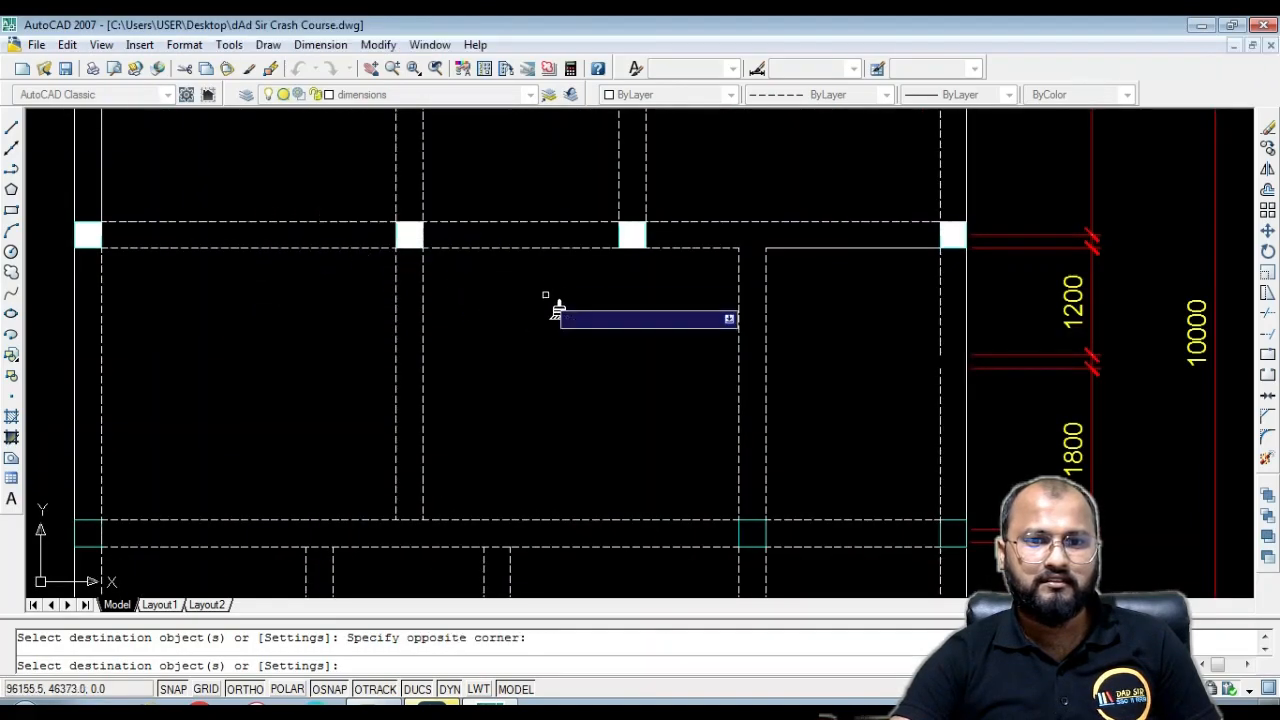
scroll(578, 350, down, 4)
scroll(605, 378, up, 3)
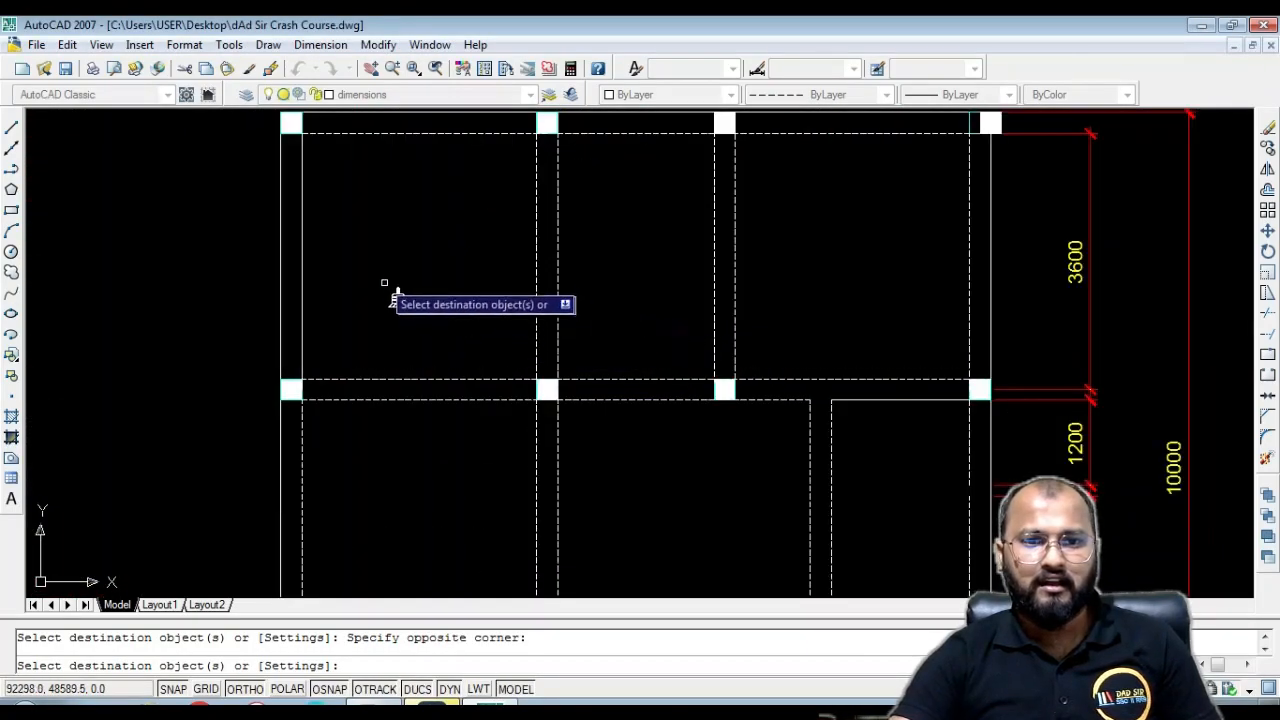
click(316, 219)
click(297, 227)
key(Return)
scroll(466, 257, down, 4)
scroll(524, 241, up, 4)
scroll(634, 286, down, 4)
scroll(771, 371, up, 7)
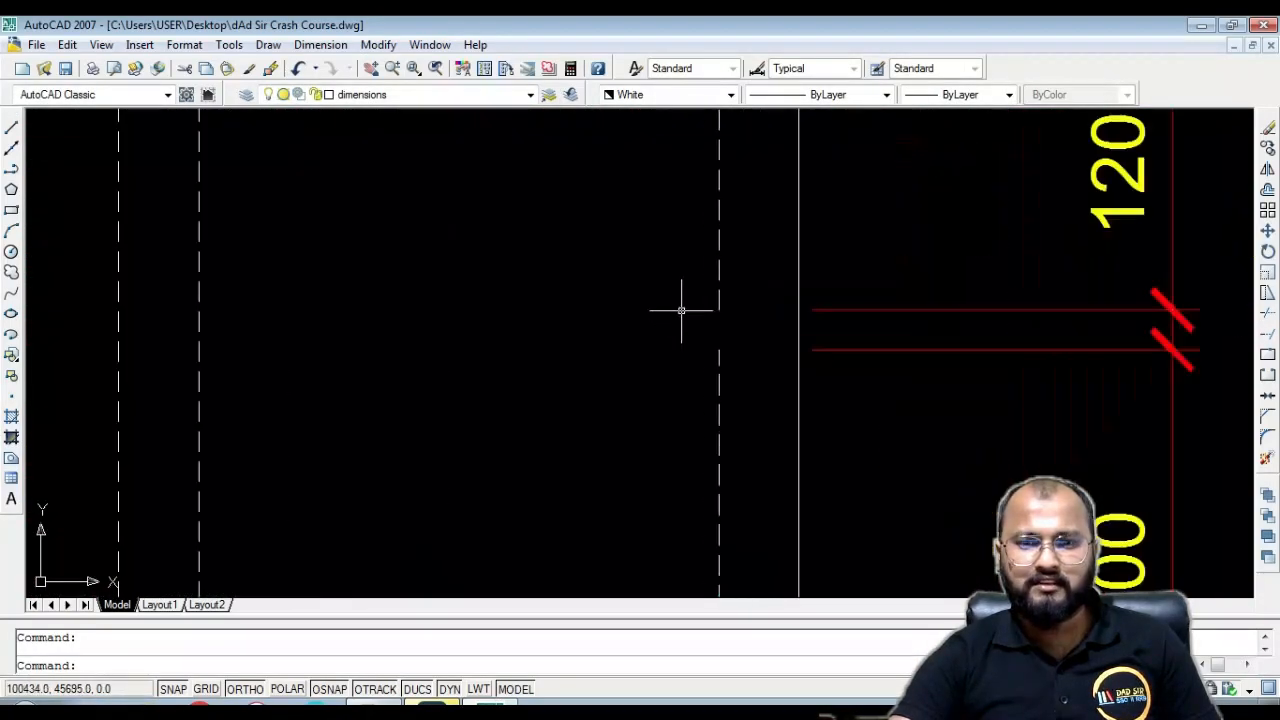
text(j)
key(Return)
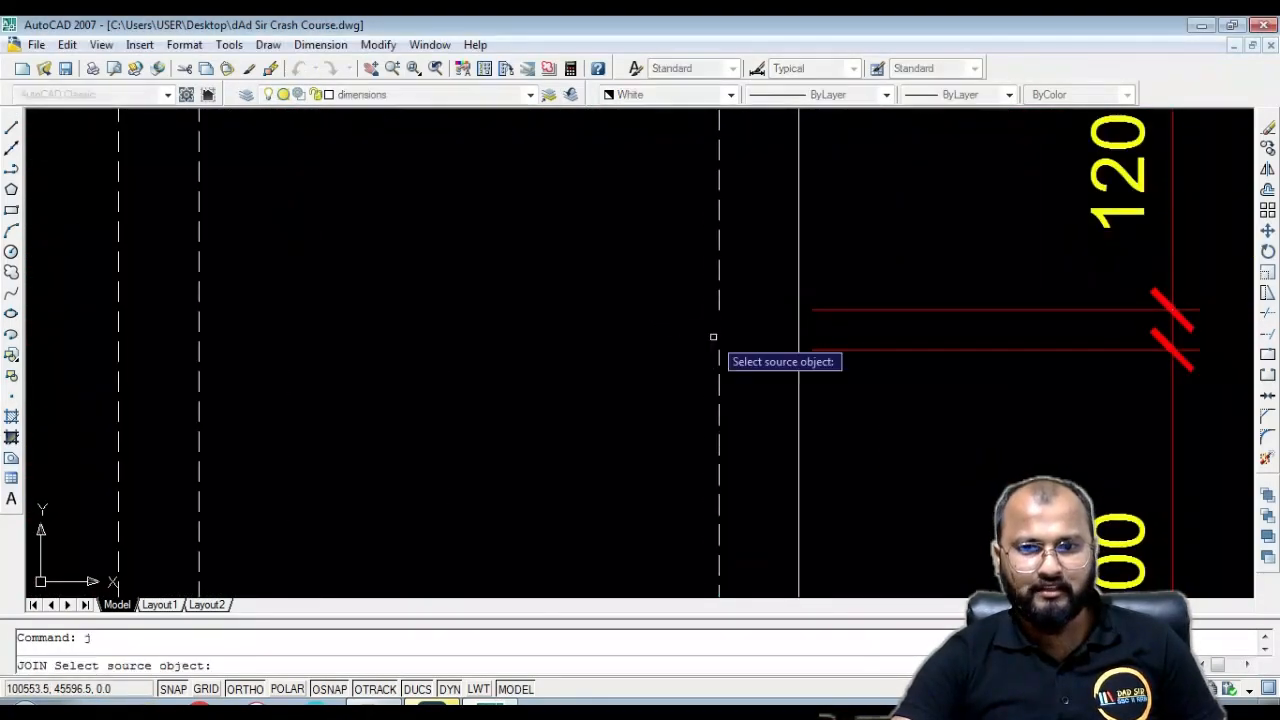
click(721, 304)
click(714, 366)
click(712, 377)
key(Escape)
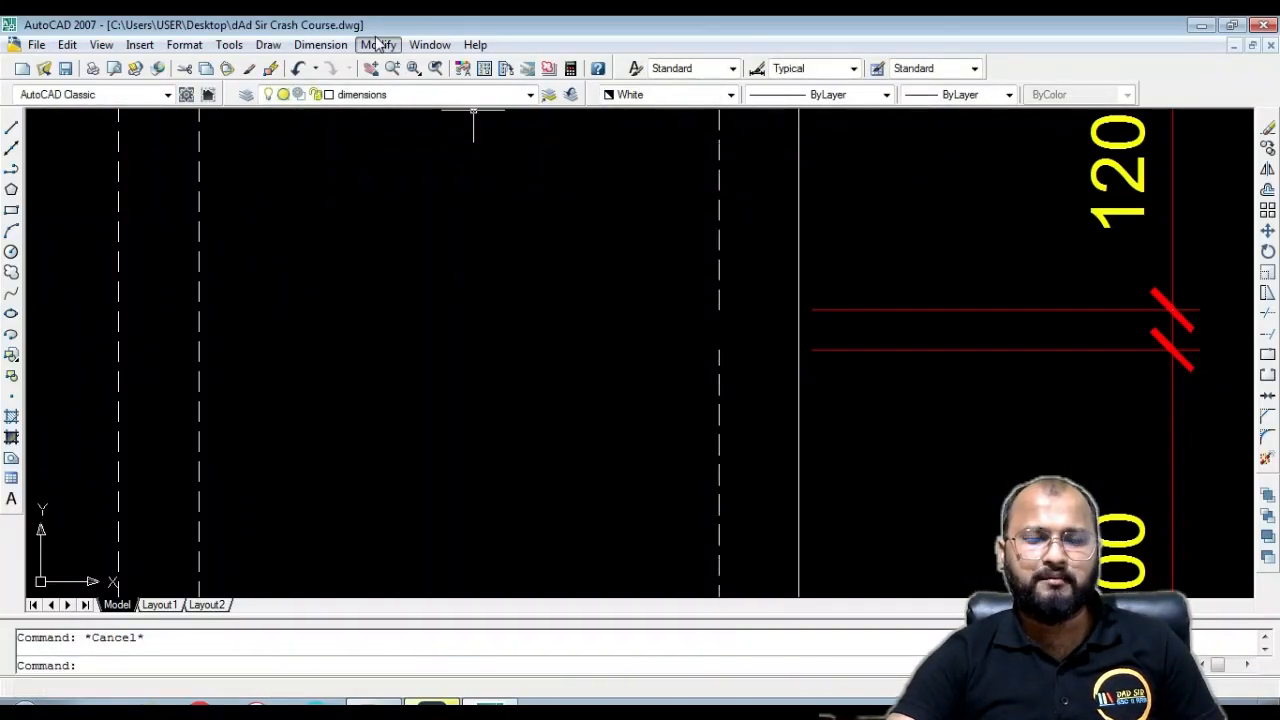
Join the two collinear dashed segments of the right wall's inner line across the gap below the 1200 dimension
click(378, 44)
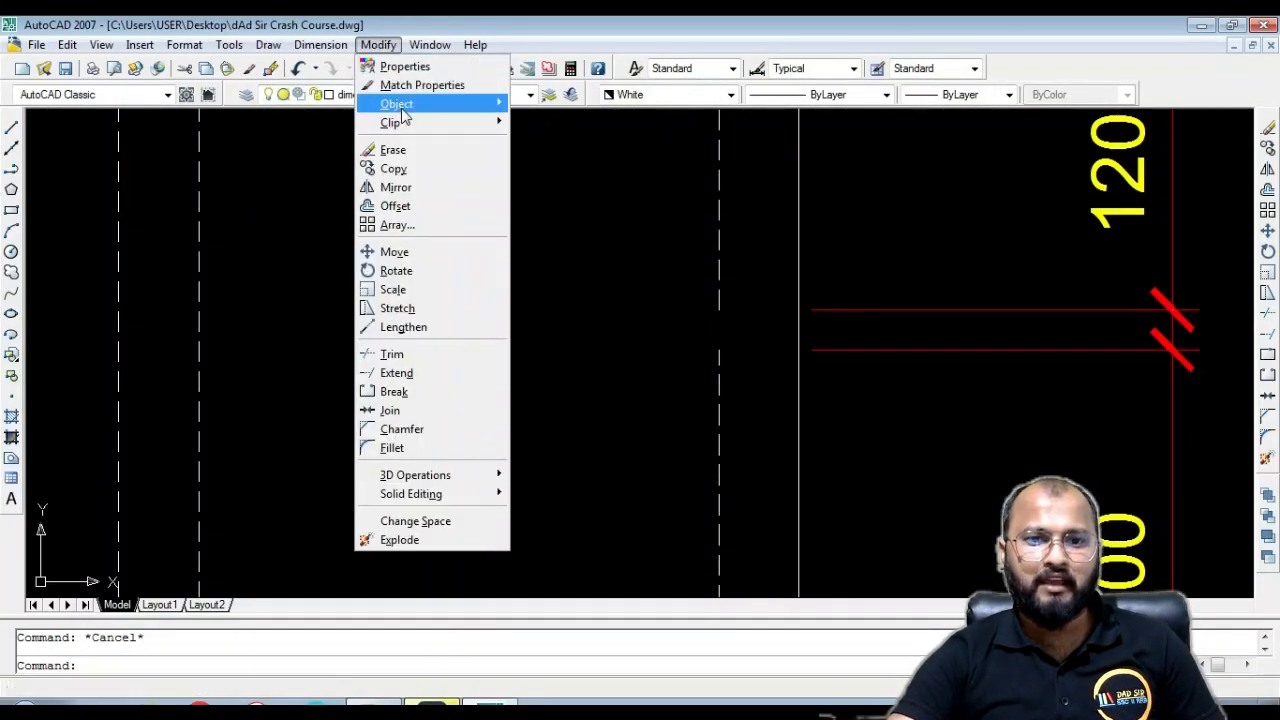
click(418, 416)
click(720, 270)
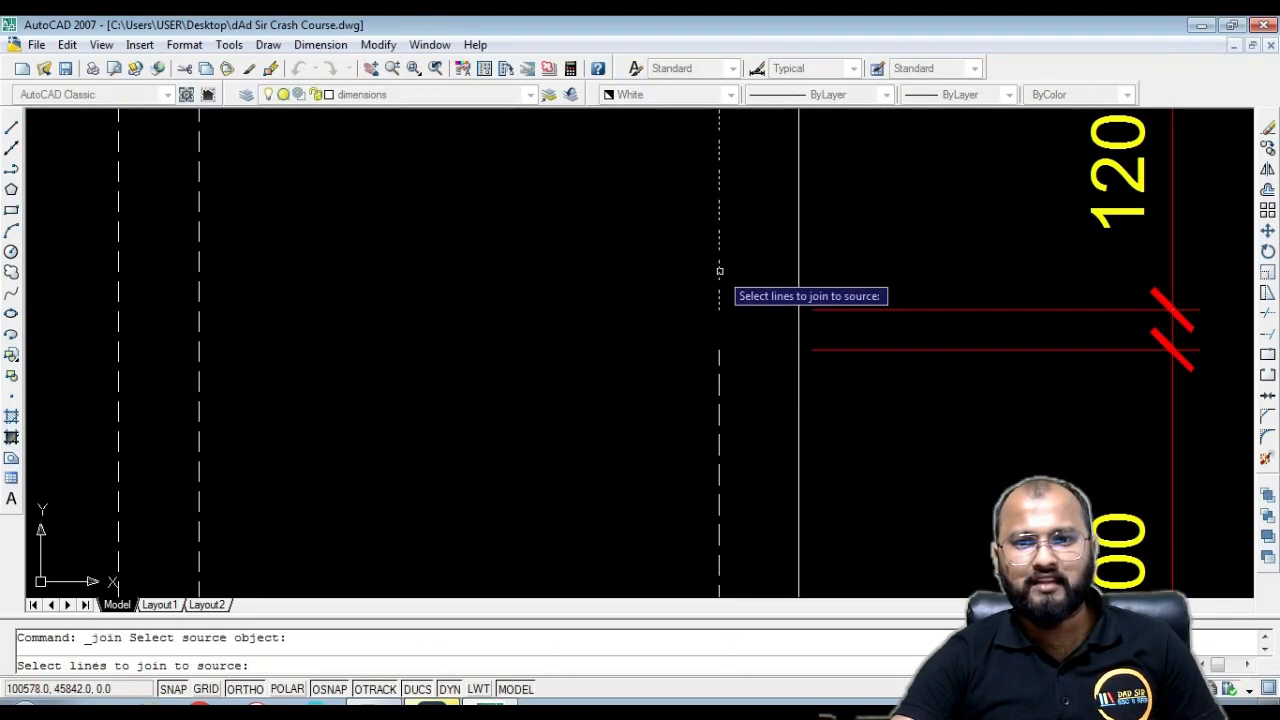
click(720, 388)
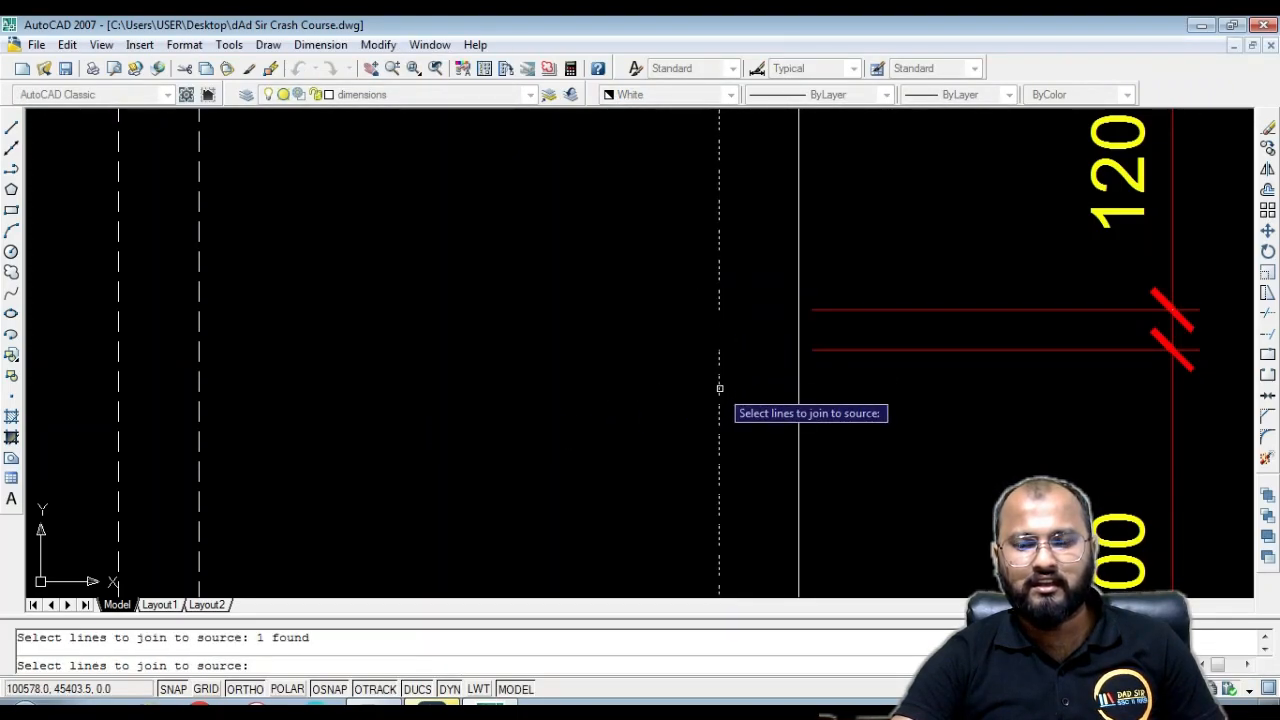
key(Return)
scroll(712, 335, down, 4)
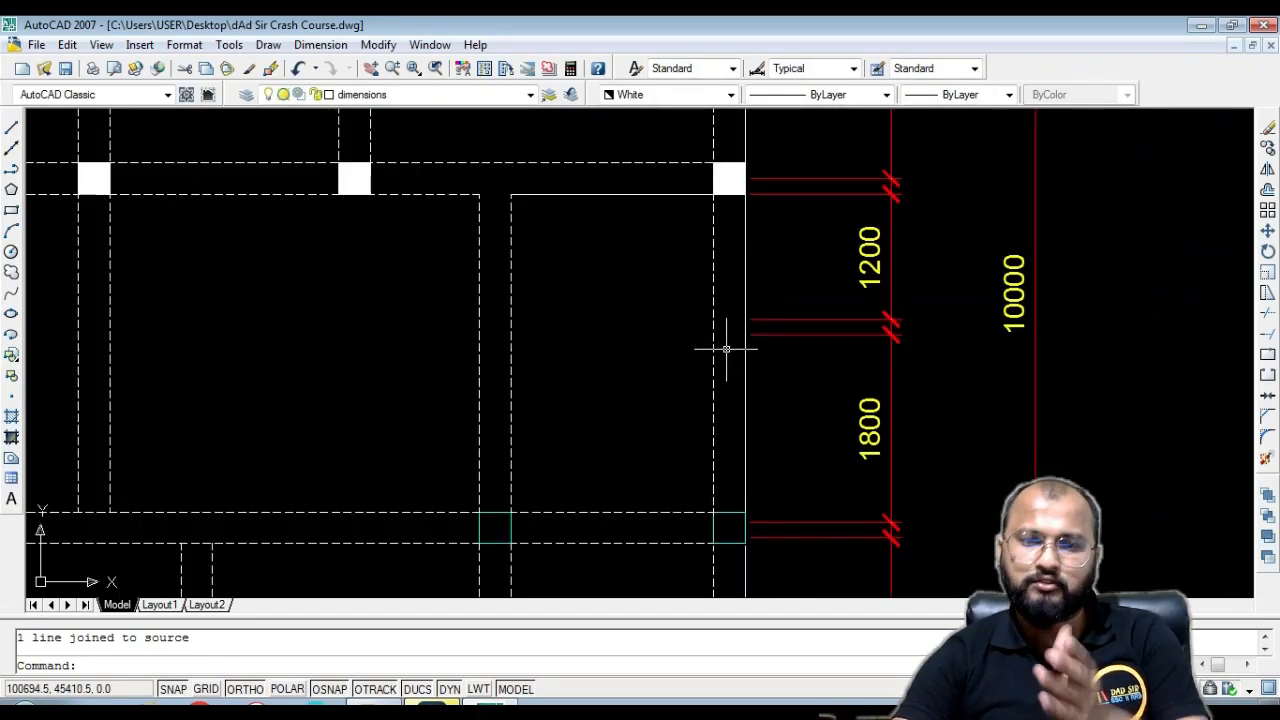
Set the linetype scale of the top wall's leftmost inner line segment to 500 and close its properties
middle_drag(693, 365, 893, 338)
scroll(820, 380, down, 2)
middle_drag(669, 369, 738, 447)
scroll(548, 340, down, 2)
scroll(562, 232, up, 5)
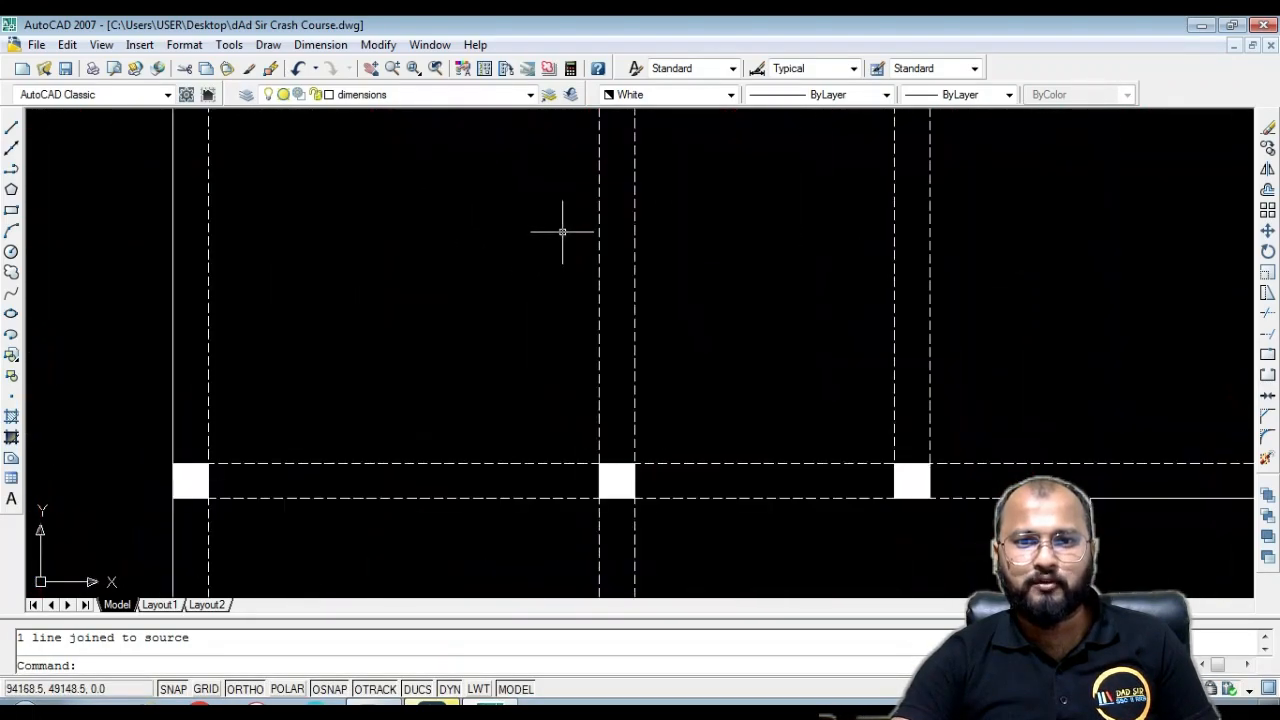
scroll(510, 251, down, 4)
scroll(495, 222, up, 4)
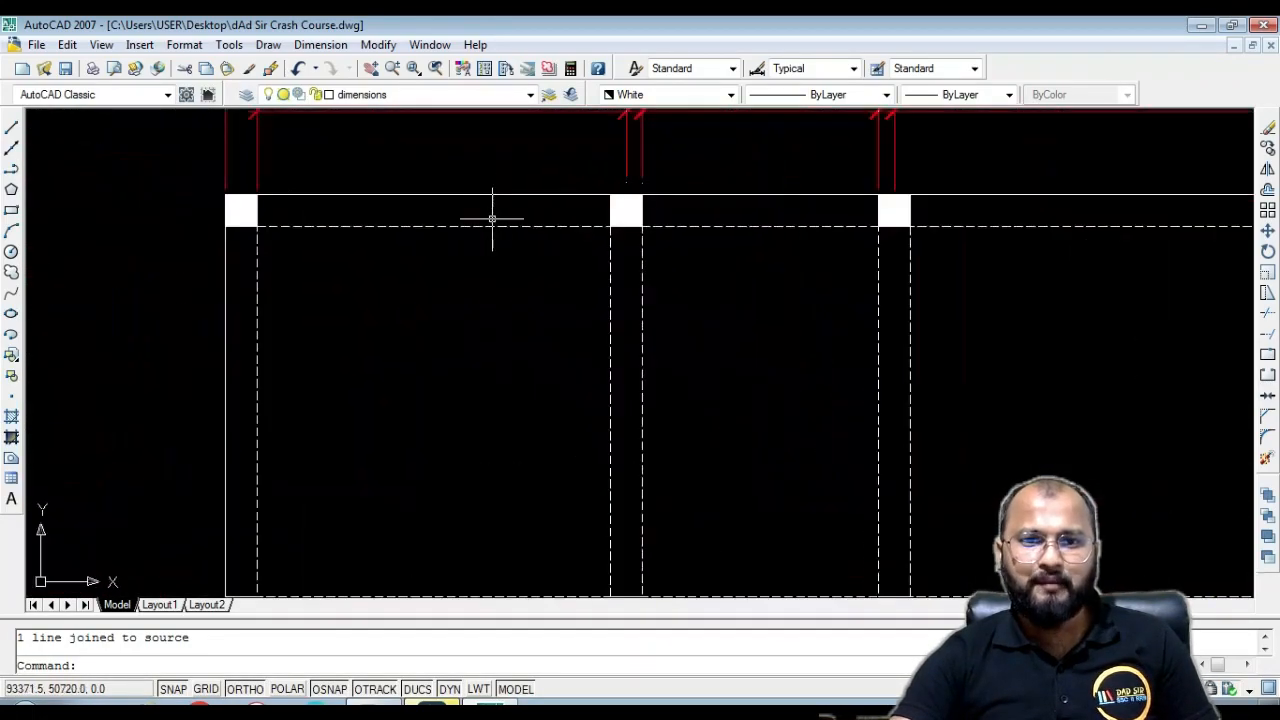
click(491, 224)
click(476, 237)
right_click(472, 227)
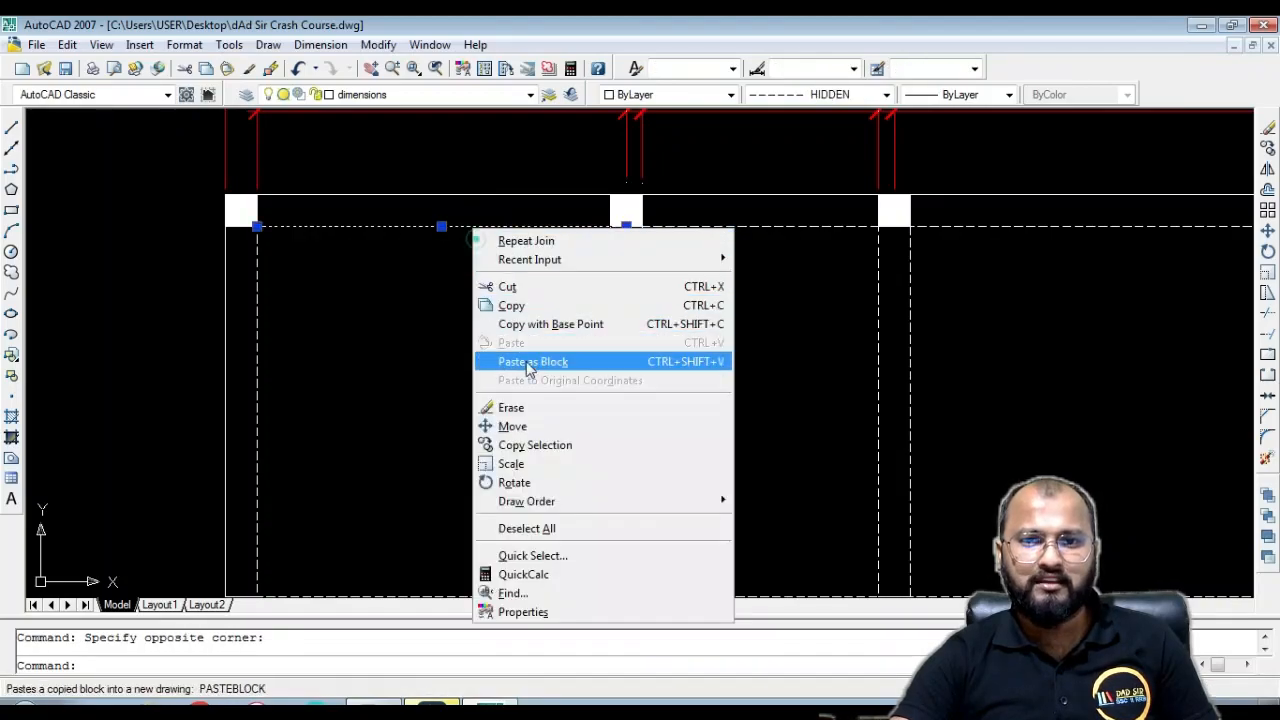
click(537, 611)
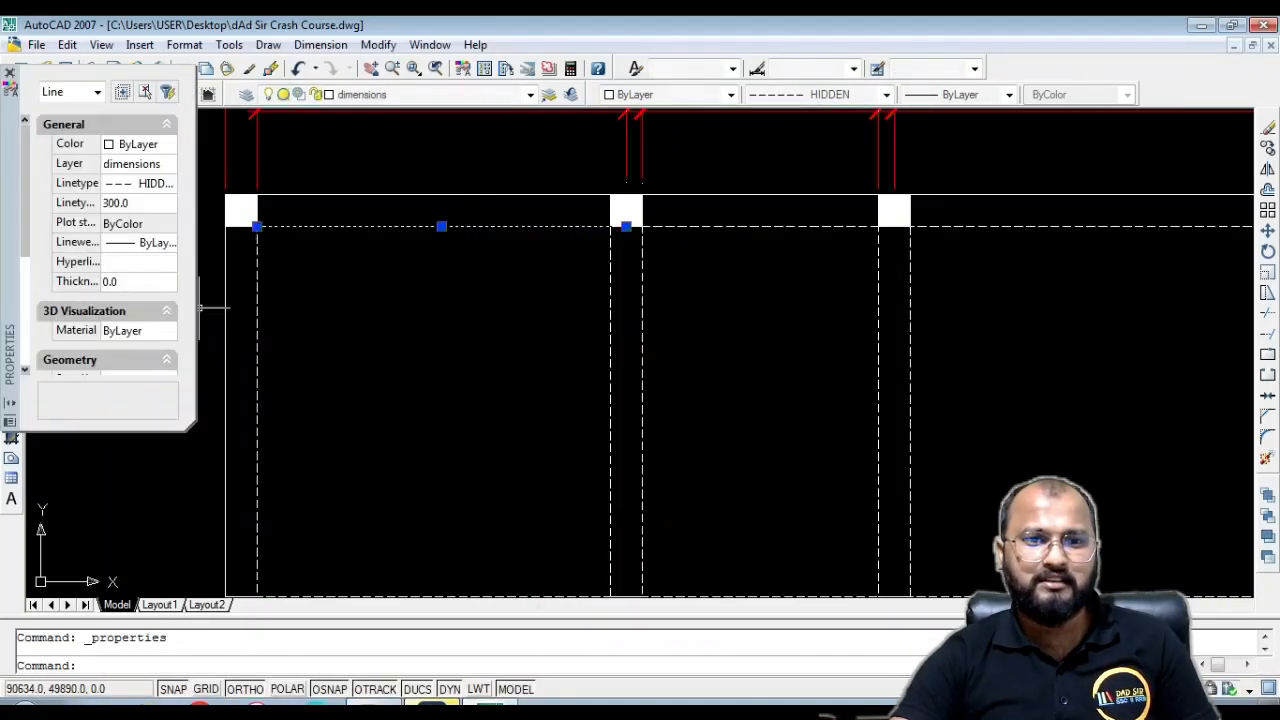
click(140, 204)
text(500)
key(Return)
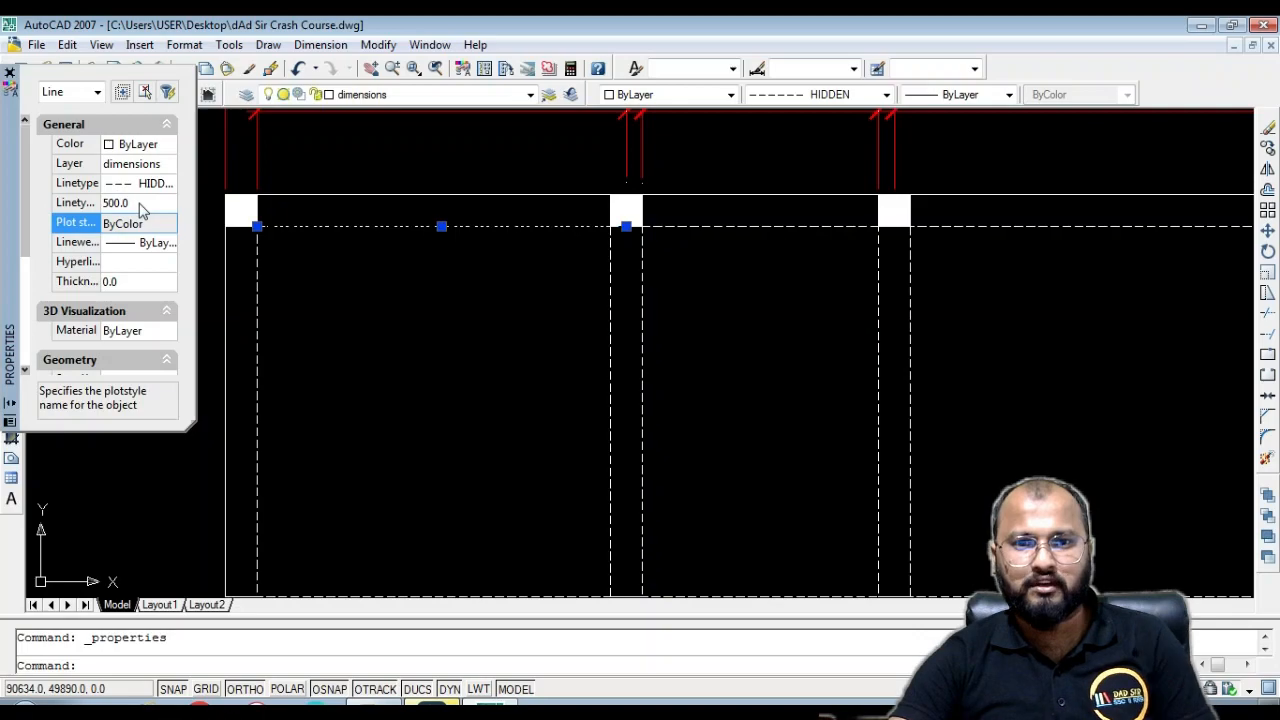
click(9, 73)
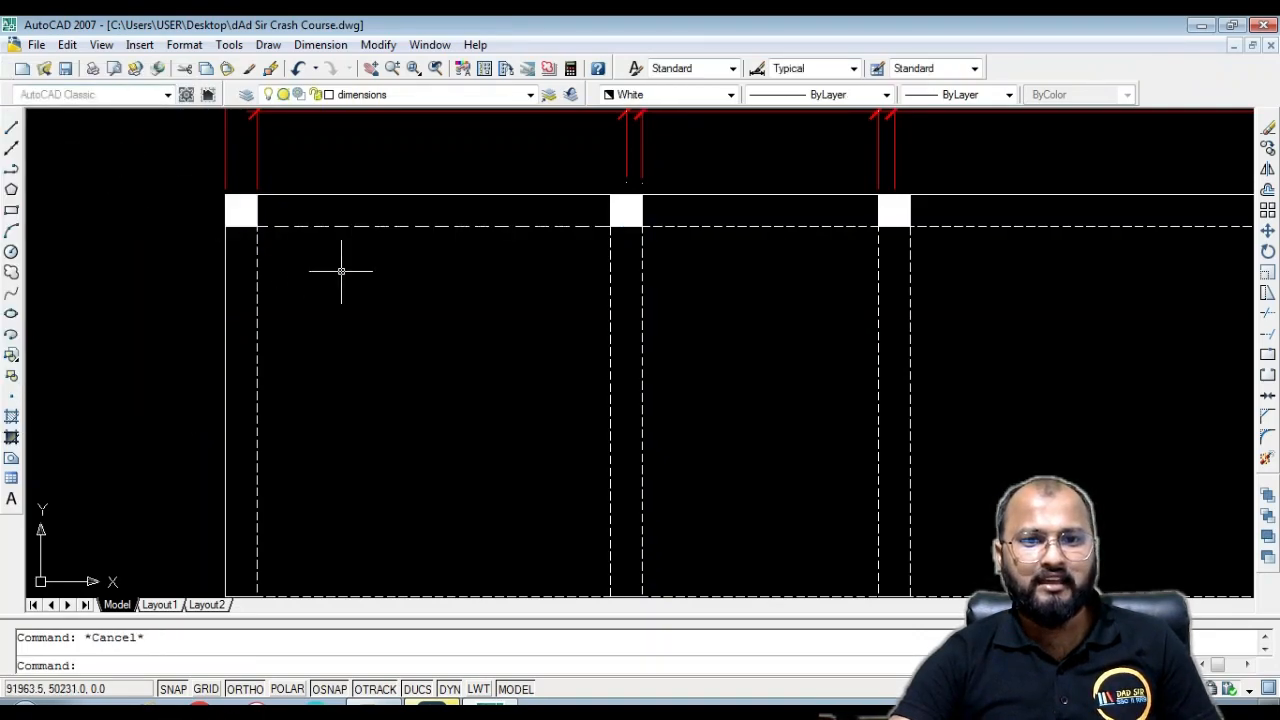
click(491, 246)
click(469, 217)
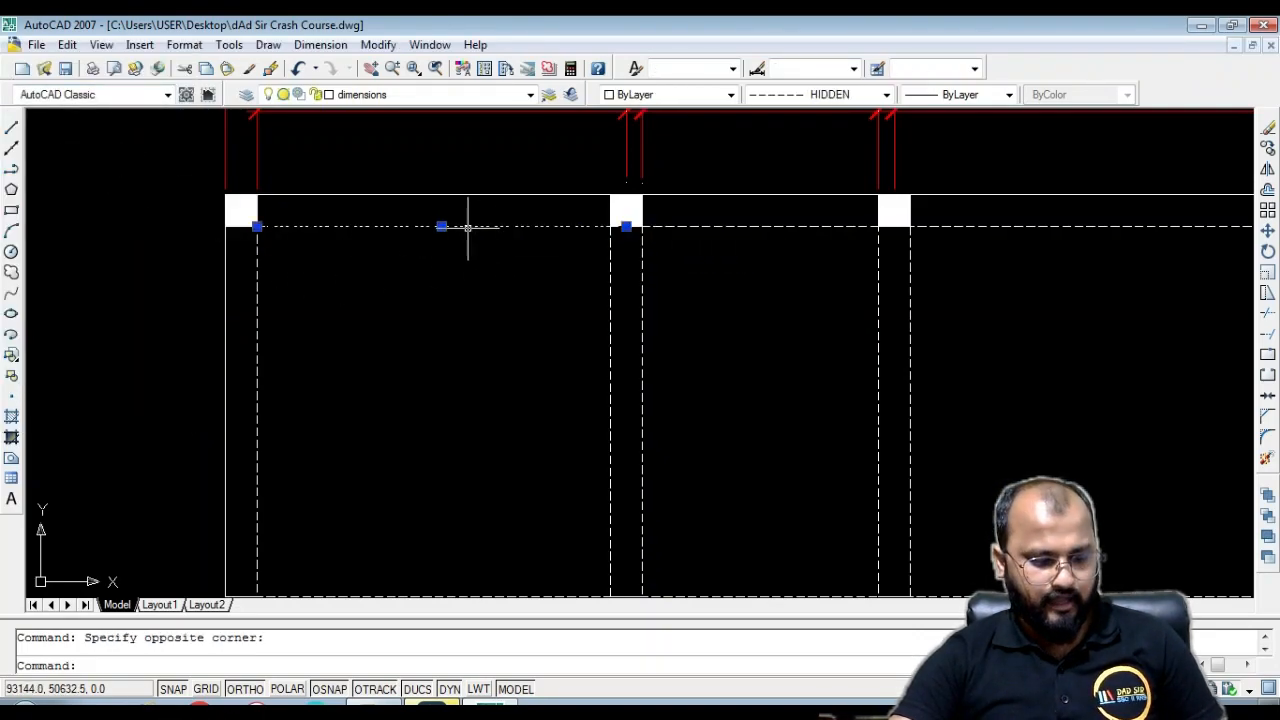
text(m)
key(Escape)
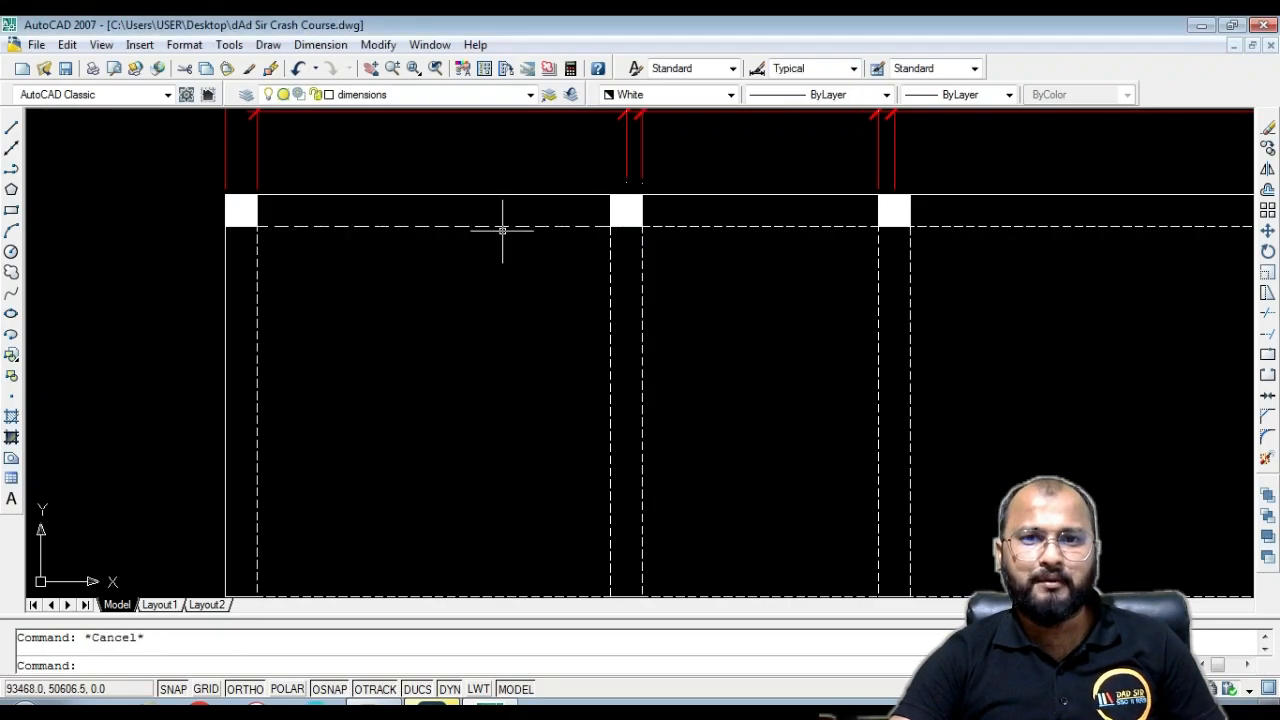
Match the leftmost top inner segment's updated linetype scale onto both upper wall lines below the second column
click(481, 243)
click(469, 220)
text(ma)
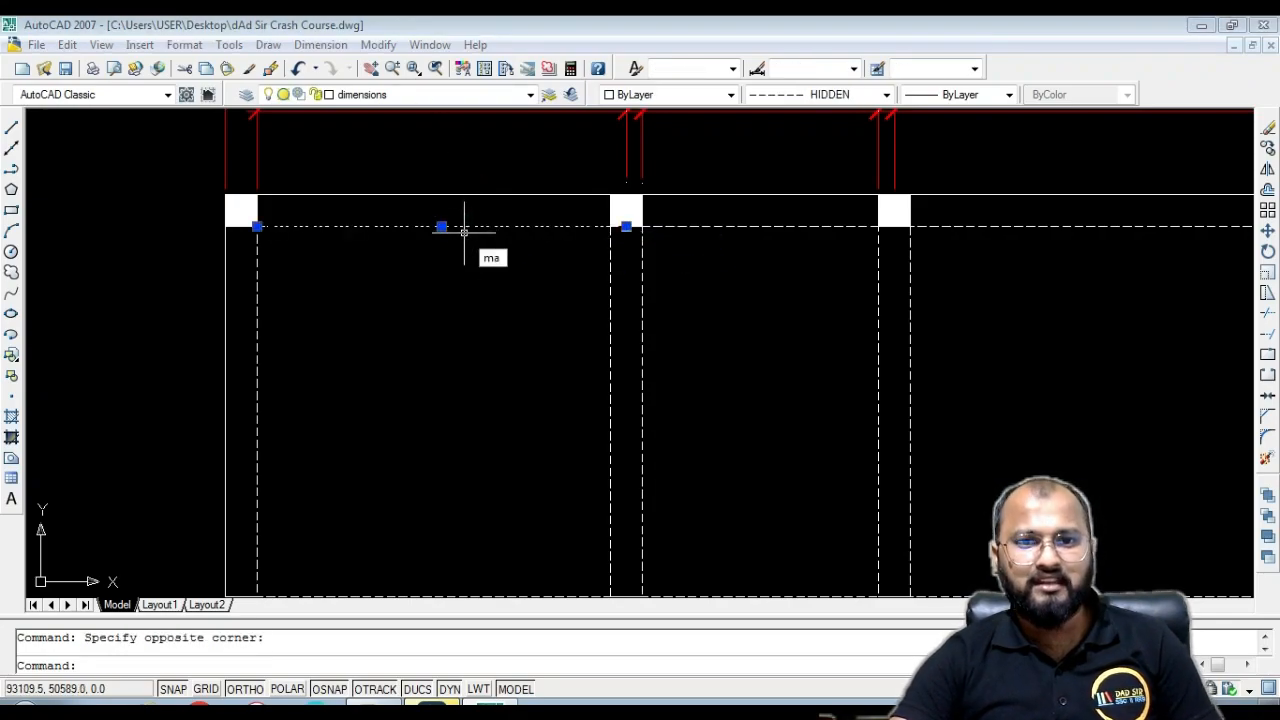
key(Return)
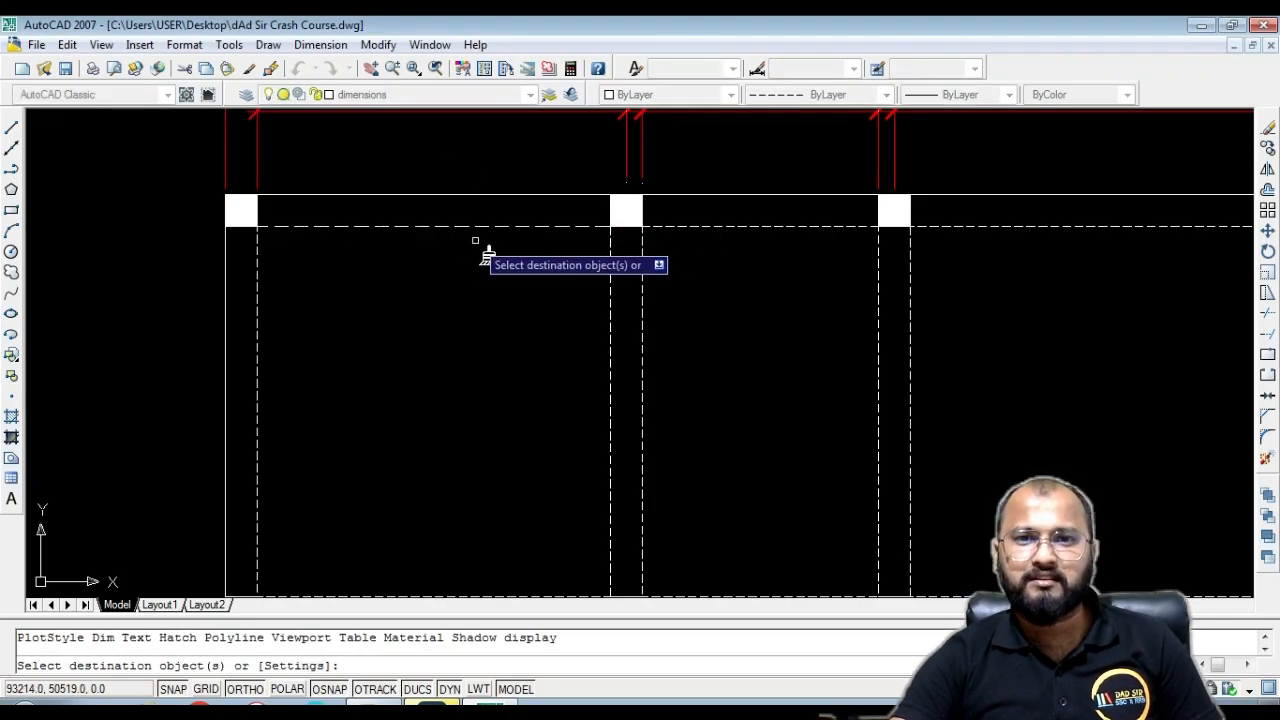
scroll(530, 240, down, 1)
click(609, 288)
click(575, 316)
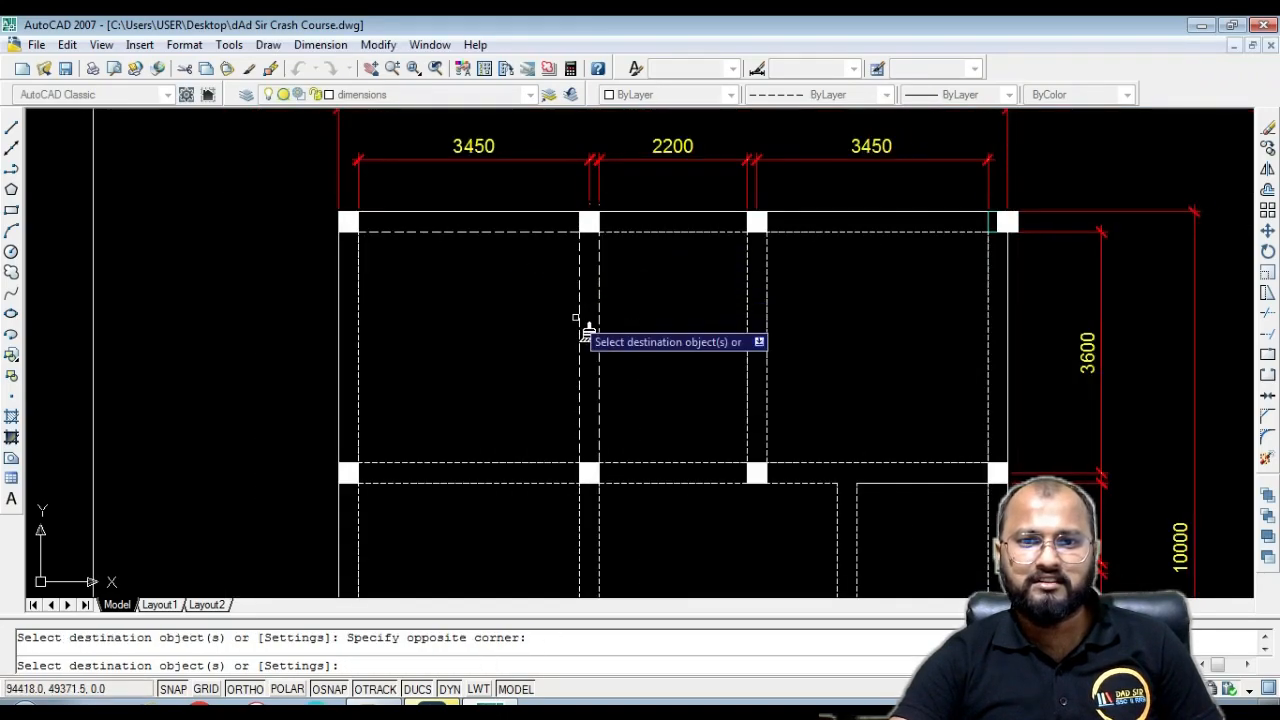
Apply the updated dashes to the top wall's middle and right inner segments and both upper wall lines below the third column
click(697, 229)
click(678, 248)
click(860, 223)
click(831, 254)
click(809, 275)
click(732, 314)
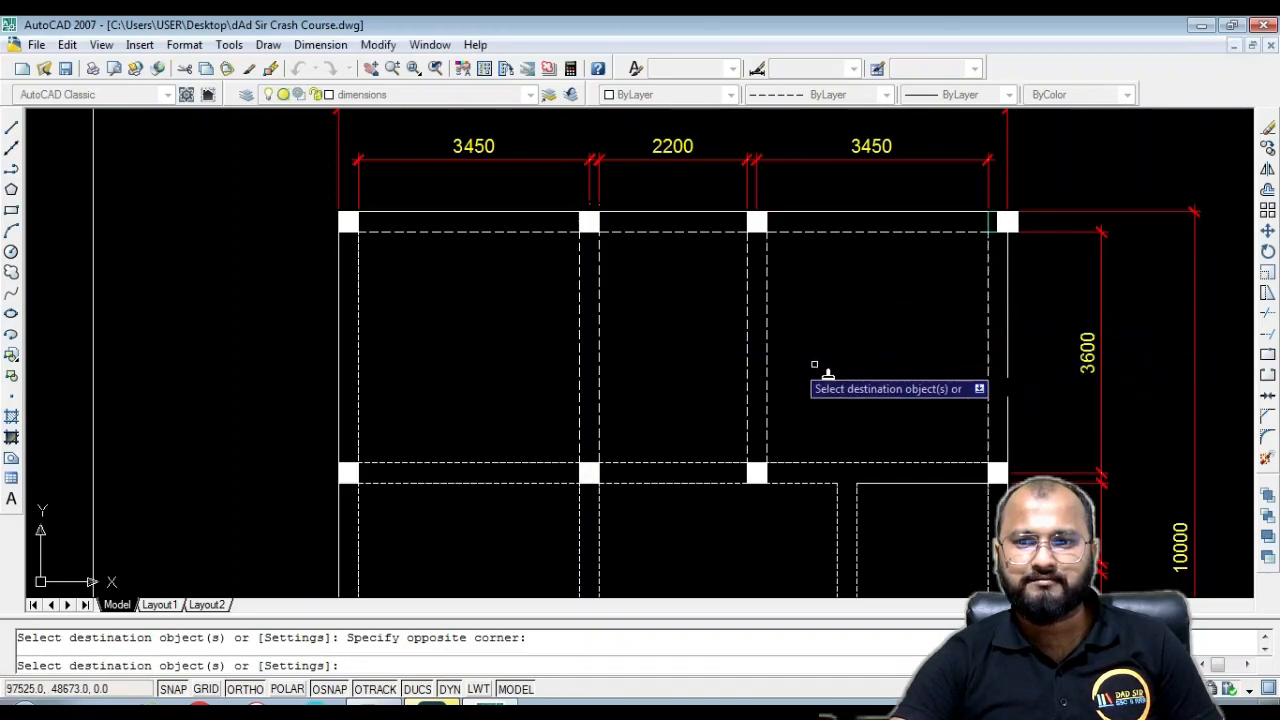
Match the updated dashes onto the left wall's upper inner line and the horizontal wall lines along the second column row
click(368, 300)
click(364, 326)
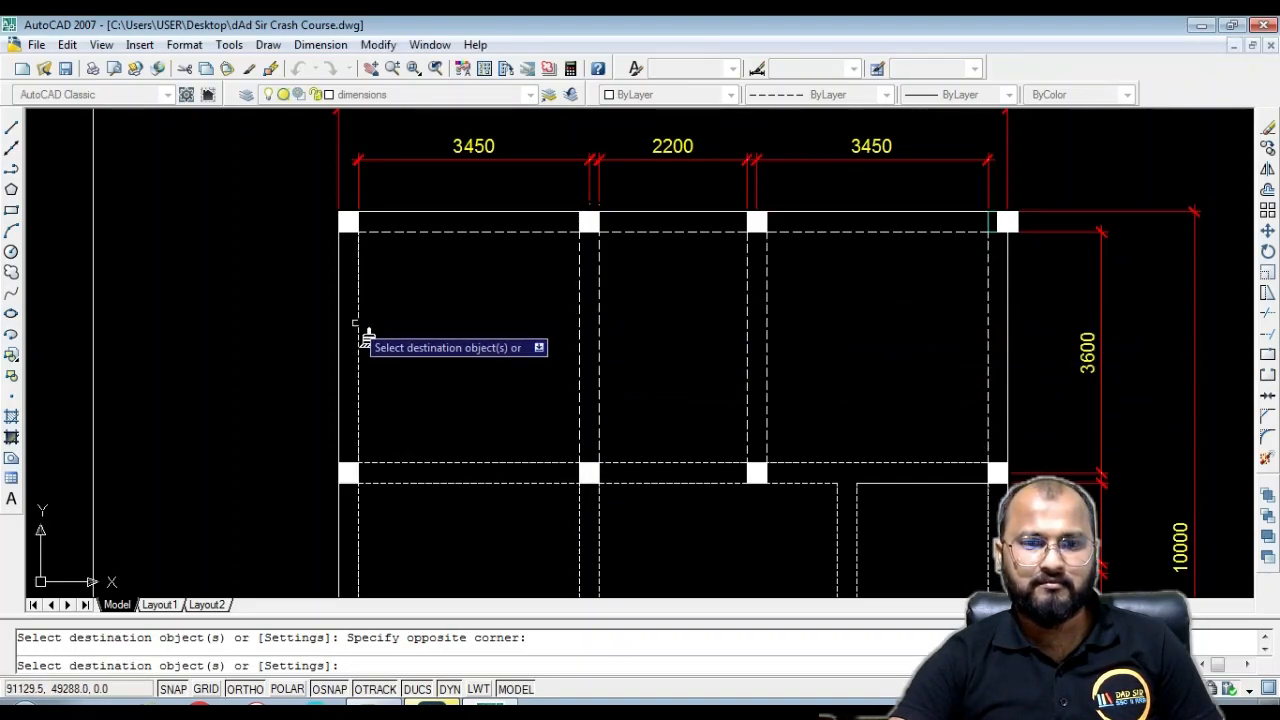
scroll(420, 370, down, 2)
scroll(462, 410, down, 1)
click(474, 421)
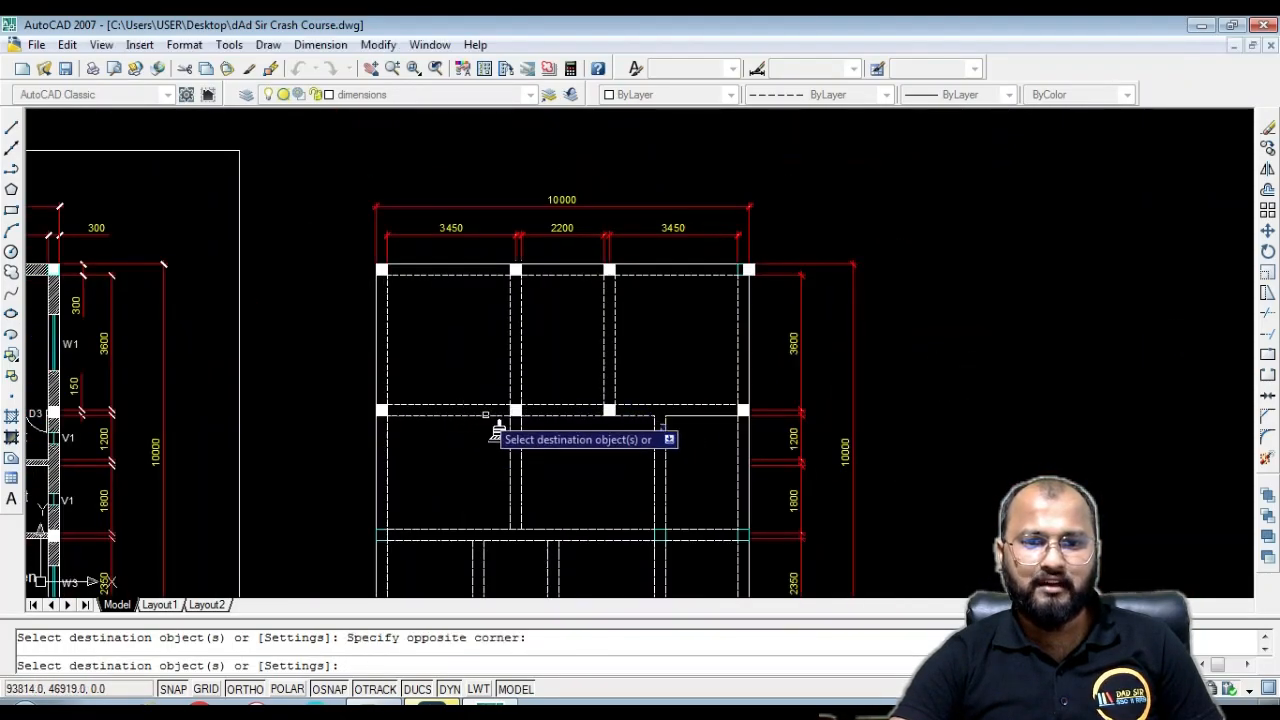
click(585, 418)
click(694, 441)
click(649, 377)
Apply the same dashes to the vertical wall below the second column and the lower horizontal wall with its adjoining partitions
click(576, 477)
click(483, 500)
click(478, 525)
click(500, 537)
click(573, 548)
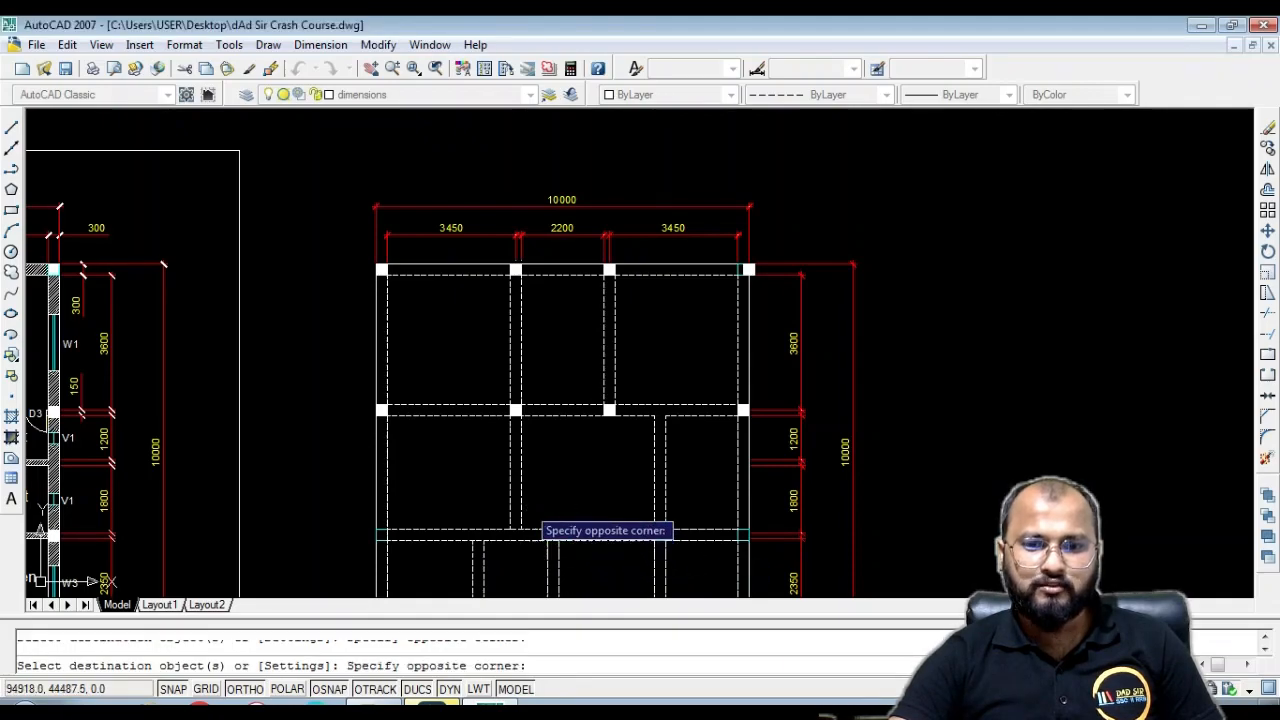
click(527, 508)
Apply the same dashes to the vertical wall lines above and below the lower horizontal wall near the right side
scroll(578, 443, down, 3)
scroll(622, 505, up, 6)
click(671, 541)
click(613, 545)
click(718, 524)
click(700, 474)
scroll(777, 377, down, 1)
scroll(777, 349, up, 4)
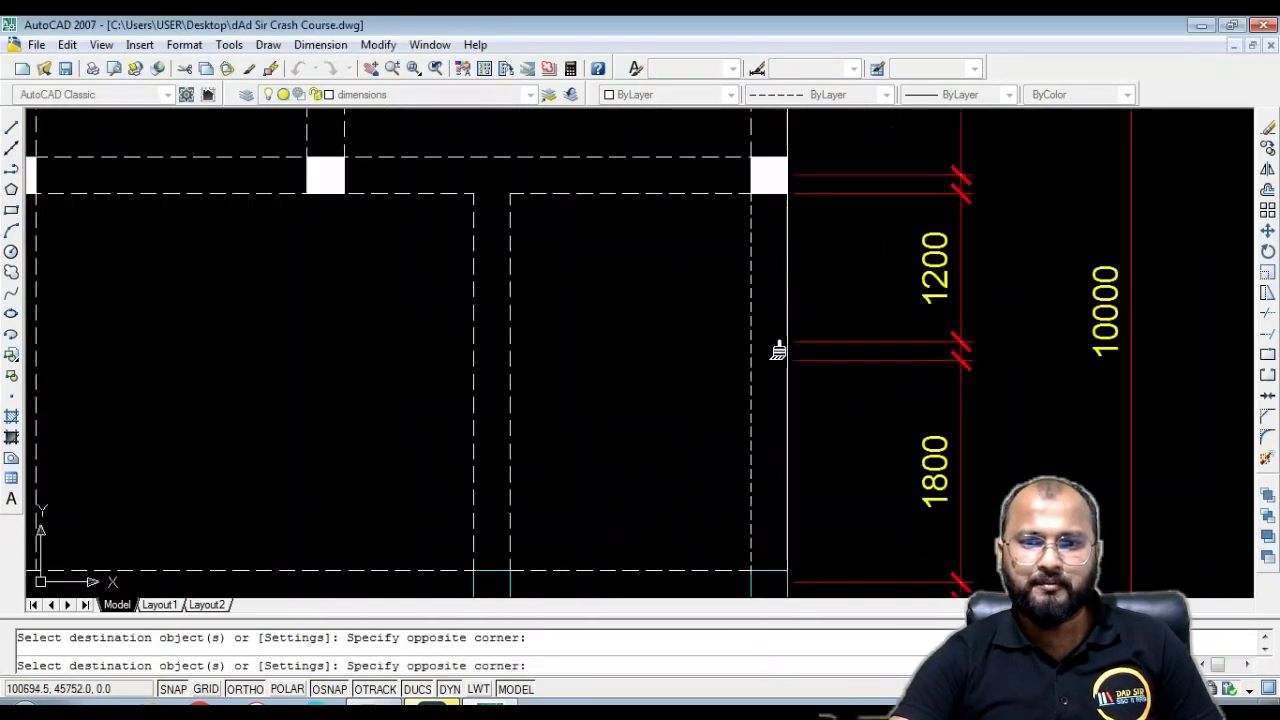
Match the dashes onto the right wall's lower inner line and the bottom wall's inner segment above the 1950 dimension
scroll(737, 462, down, 3)
scroll(737, 462, up, 3)
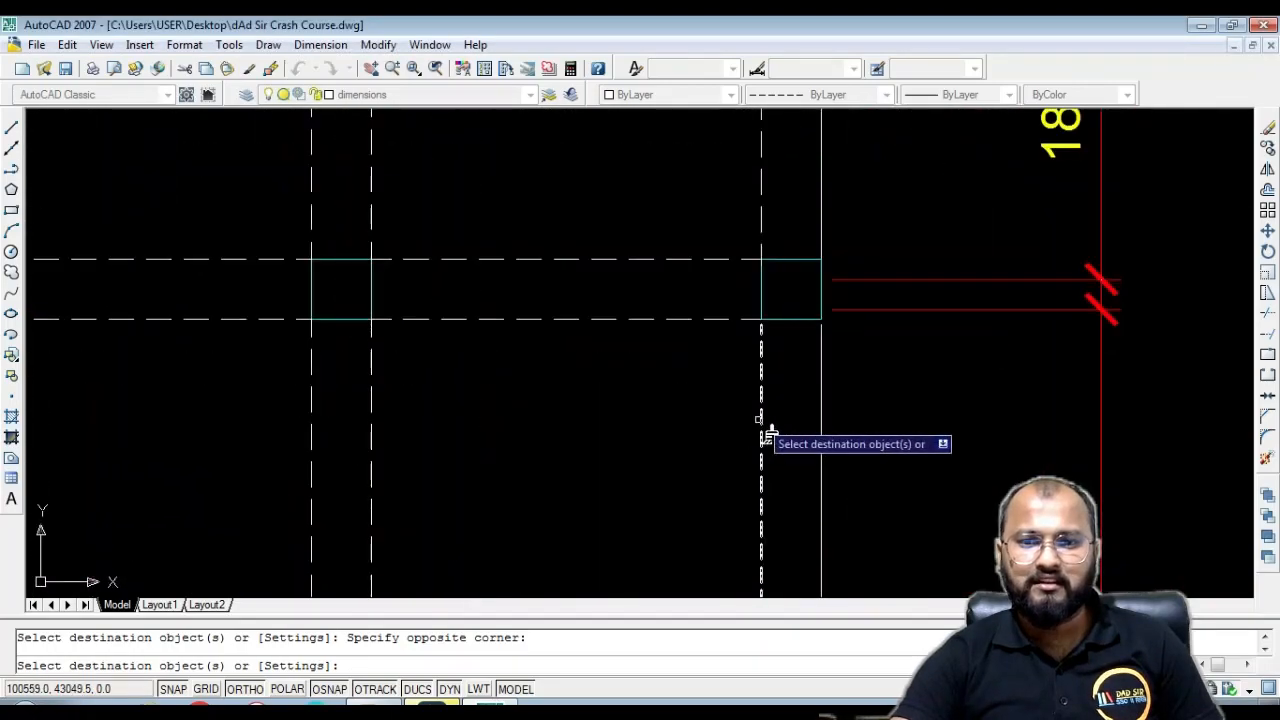
scroll(809, 306, down, 4)
scroll(731, 428, up, 4)
click(741, 468)
click(919, 486)
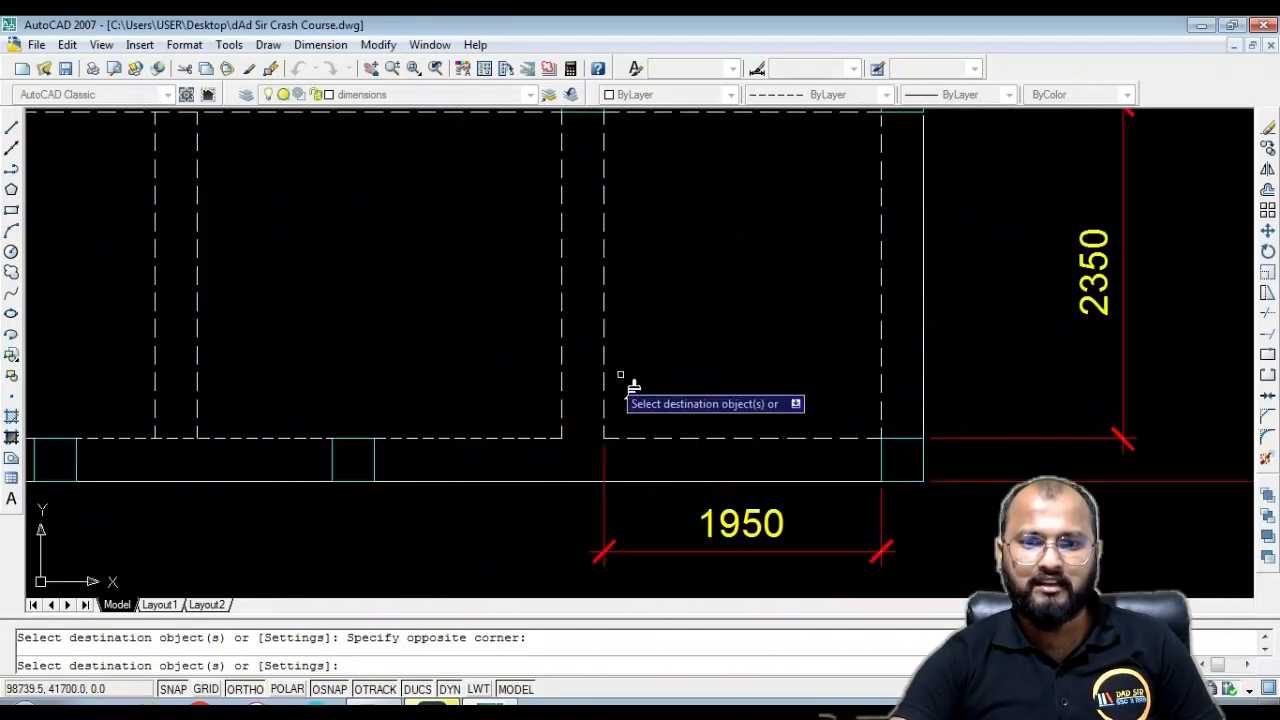
Apply the same dashes to the remaining bottom wall inner line and the two lower partitions meeting it
scroll(525, 415, down, 3)
scroll(526, 409, up, 4)
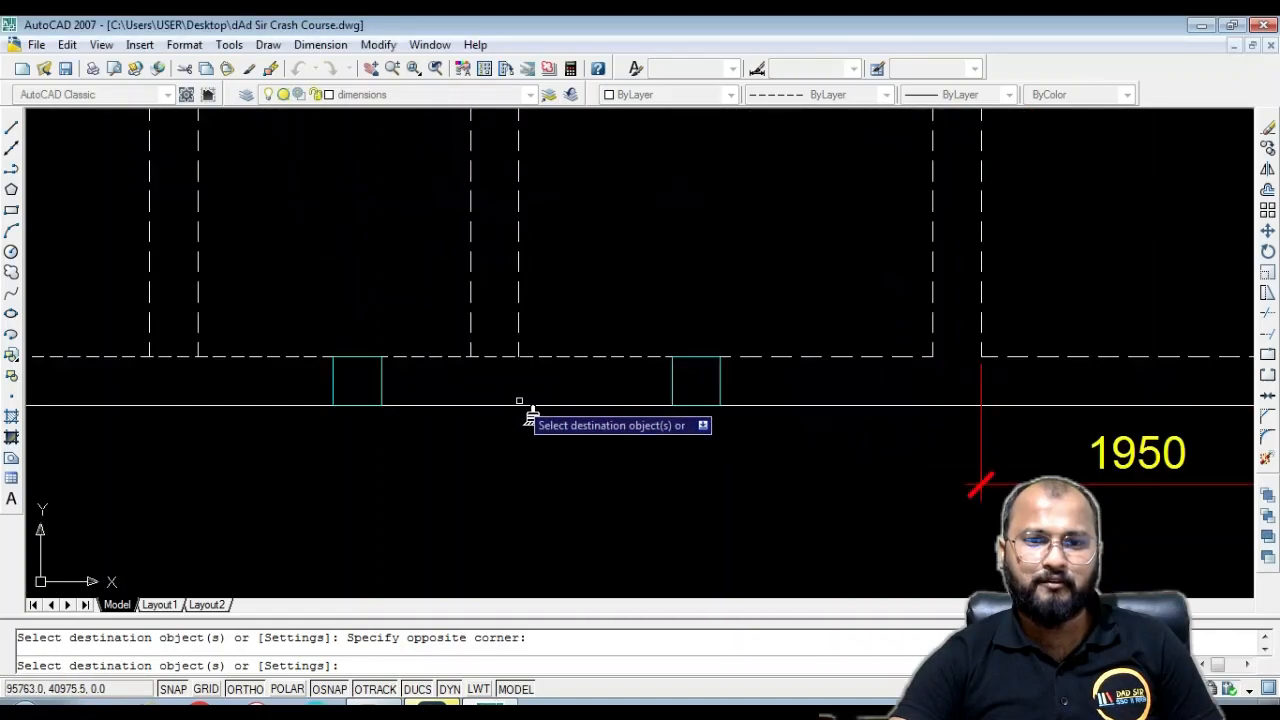
click(564, 371)
click(444, 274)
click(271, 366)
click(130, 270)
Match the dashes onto the left wall's lower inner line, finish property matching and save the drawing
scroll(458, 272, down, 2)
scroll(286, 280, down, 4)
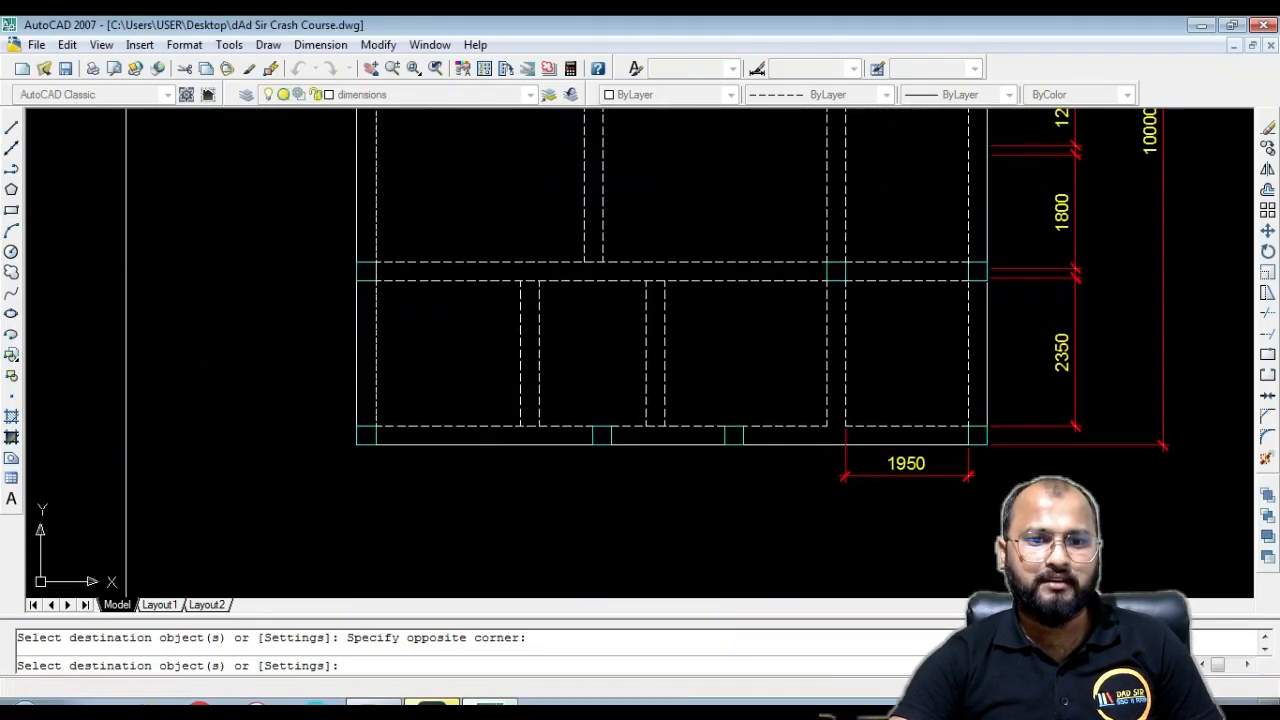
scroll(371, 323, up, 5)
click(411, 308)
click(386, 337)
scroll(423, 432, down, 5)
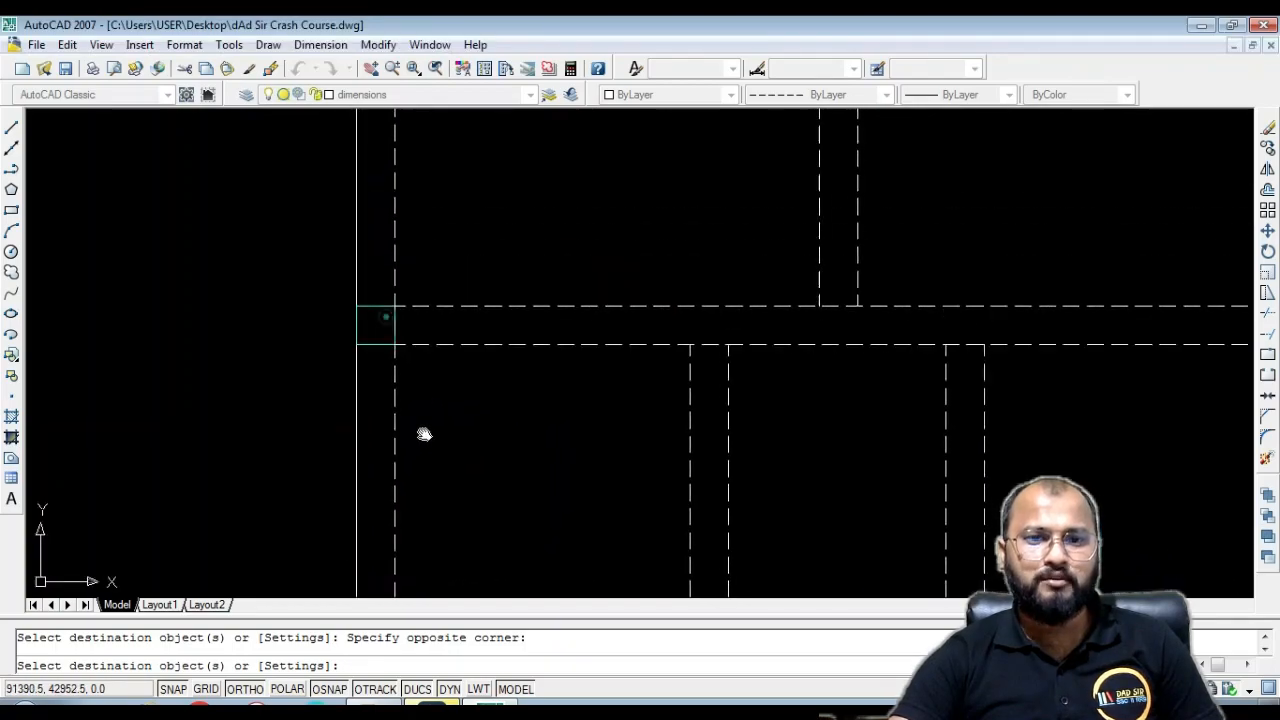
scroll(446, 385, up, 3)
scroll(446, 385, down, 4)
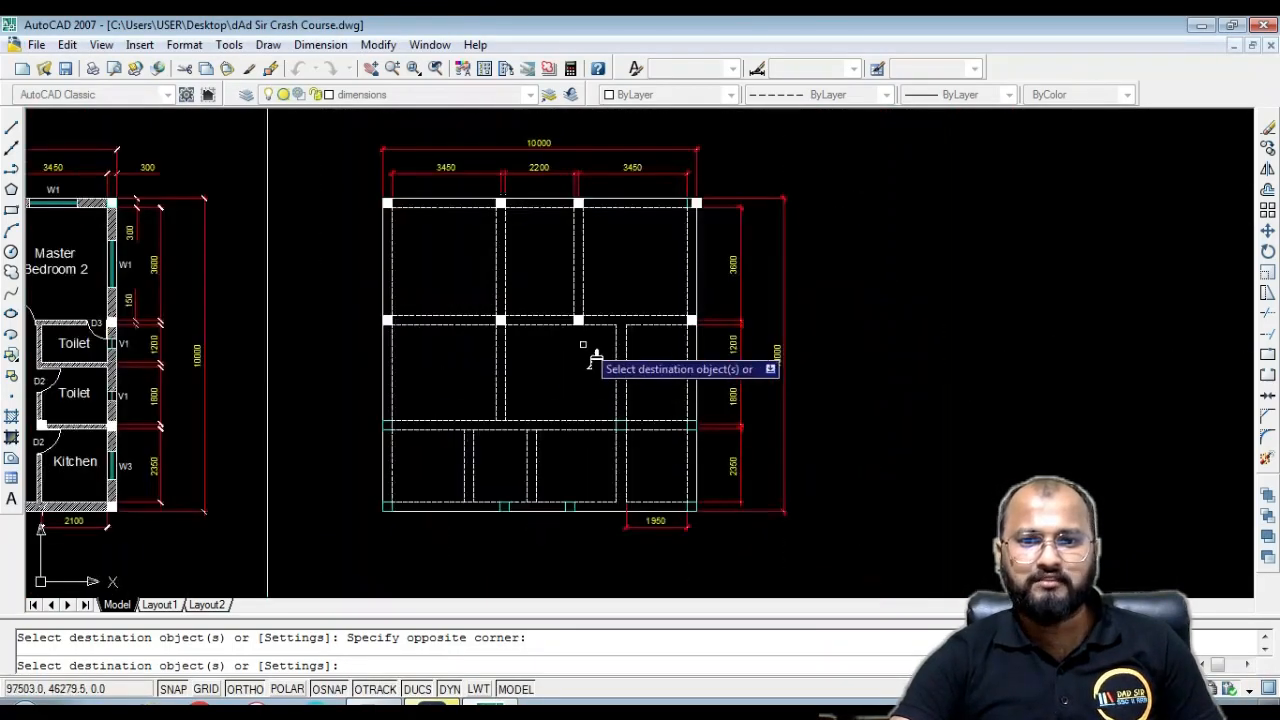
key(Escape)
key(ctrl+s)
Copy the rectangular frame of the original floor plan horizontally so that it encloses the dashed plan
scroll(540, 330, down, 3)
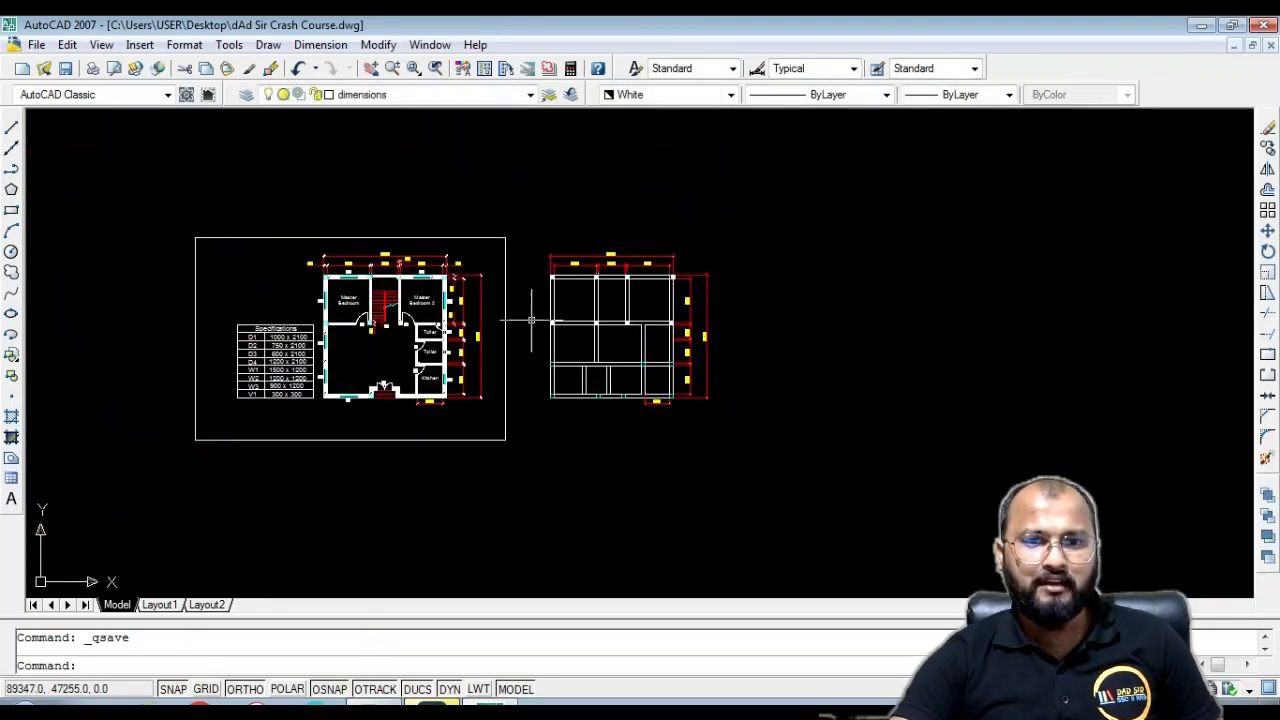
click(467, 241)
click(446, 188)
text(c)
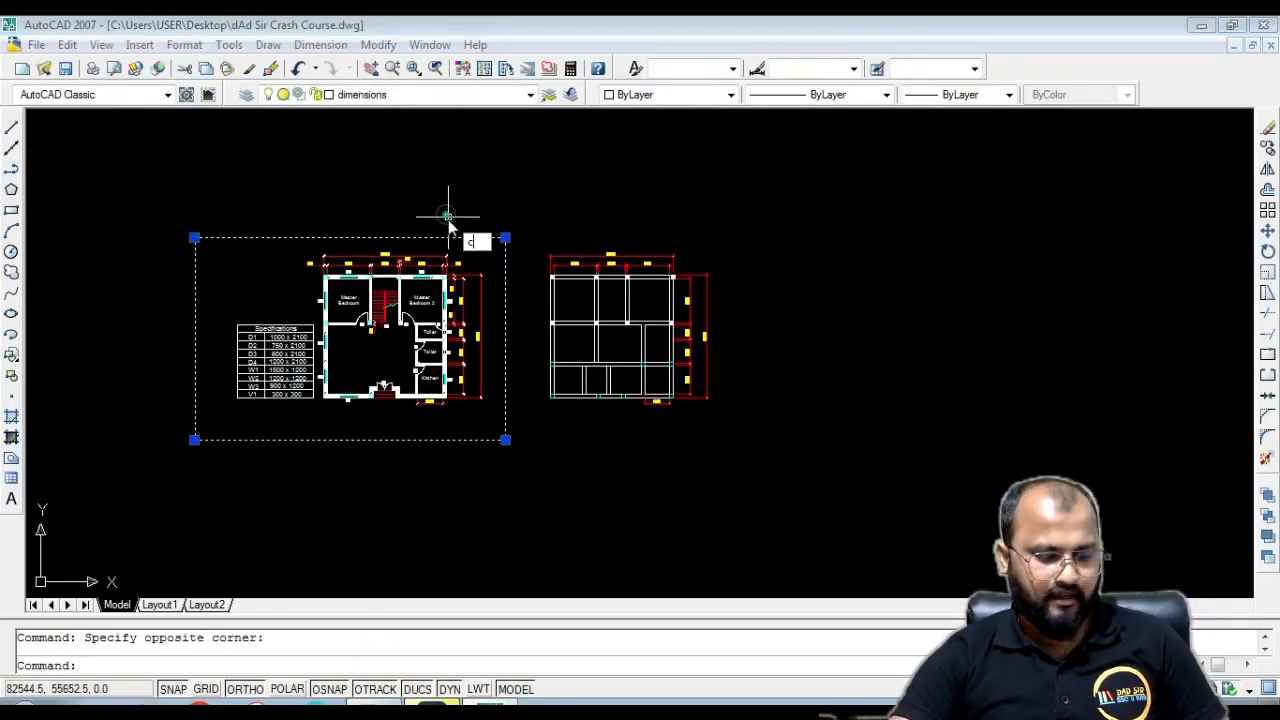
text(o)
key(Return)
click(373, 498)
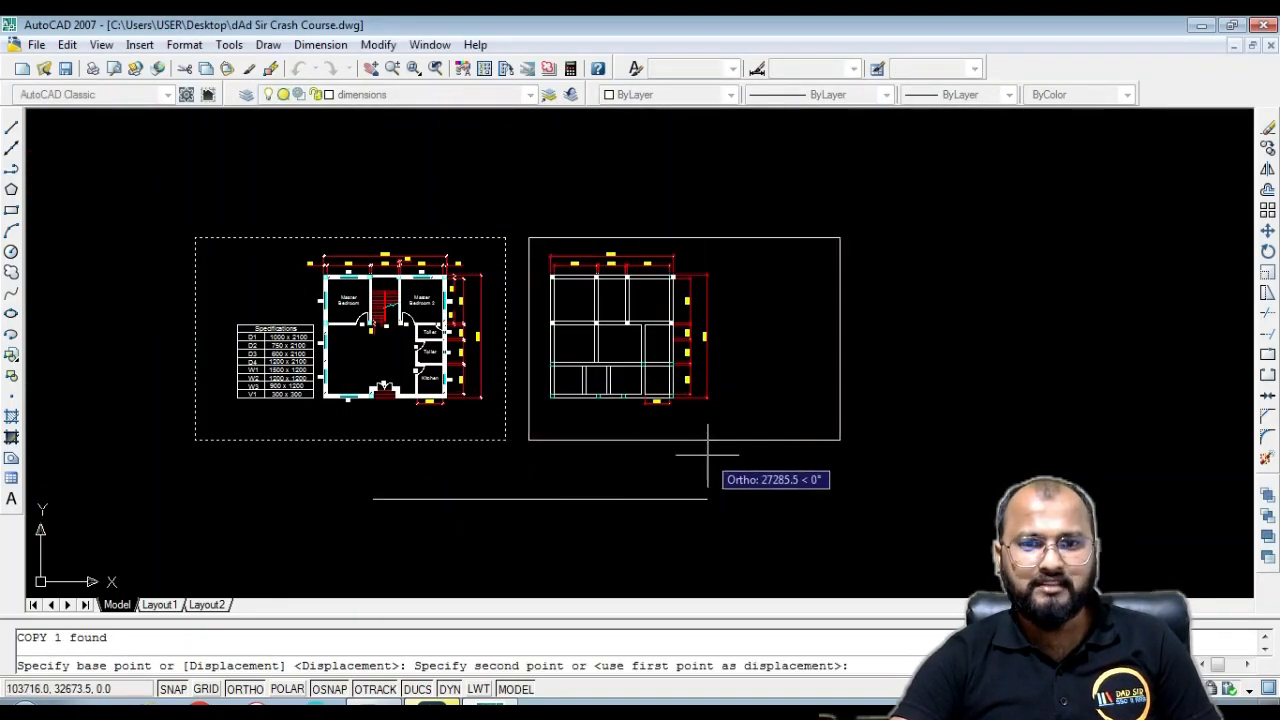
key(Escape)
Copy the D3 size text from the specifications table to the space below the original floor plan
scroll(512, 340, up, 3)
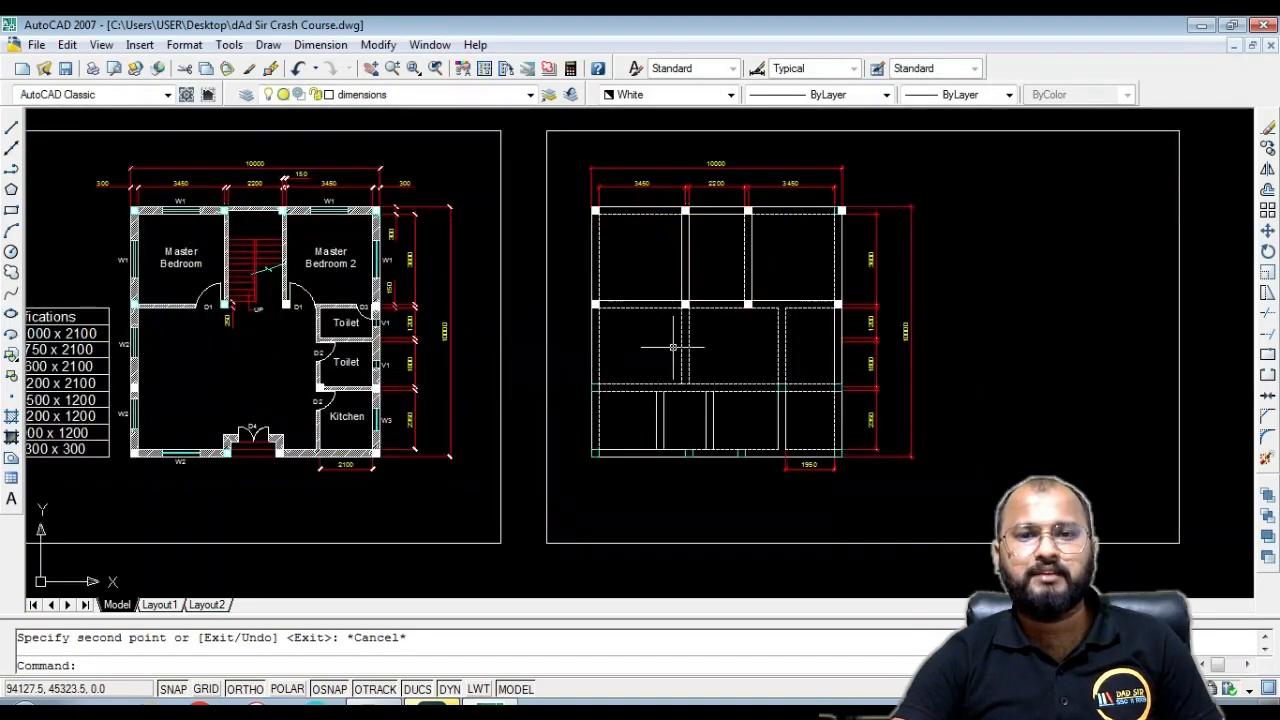
scroll(540, 390, down, 3)
scroll(478, 398, up, 4)
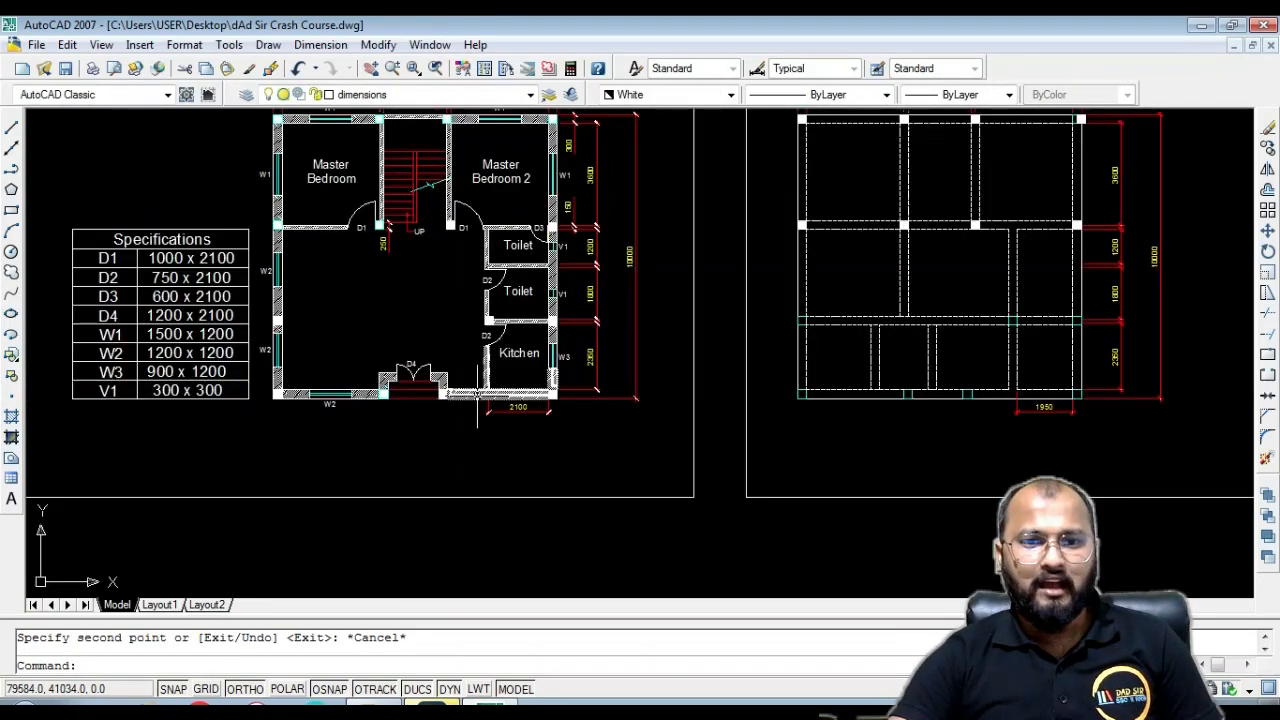
click(217, 296)
text(co)
key(Return)
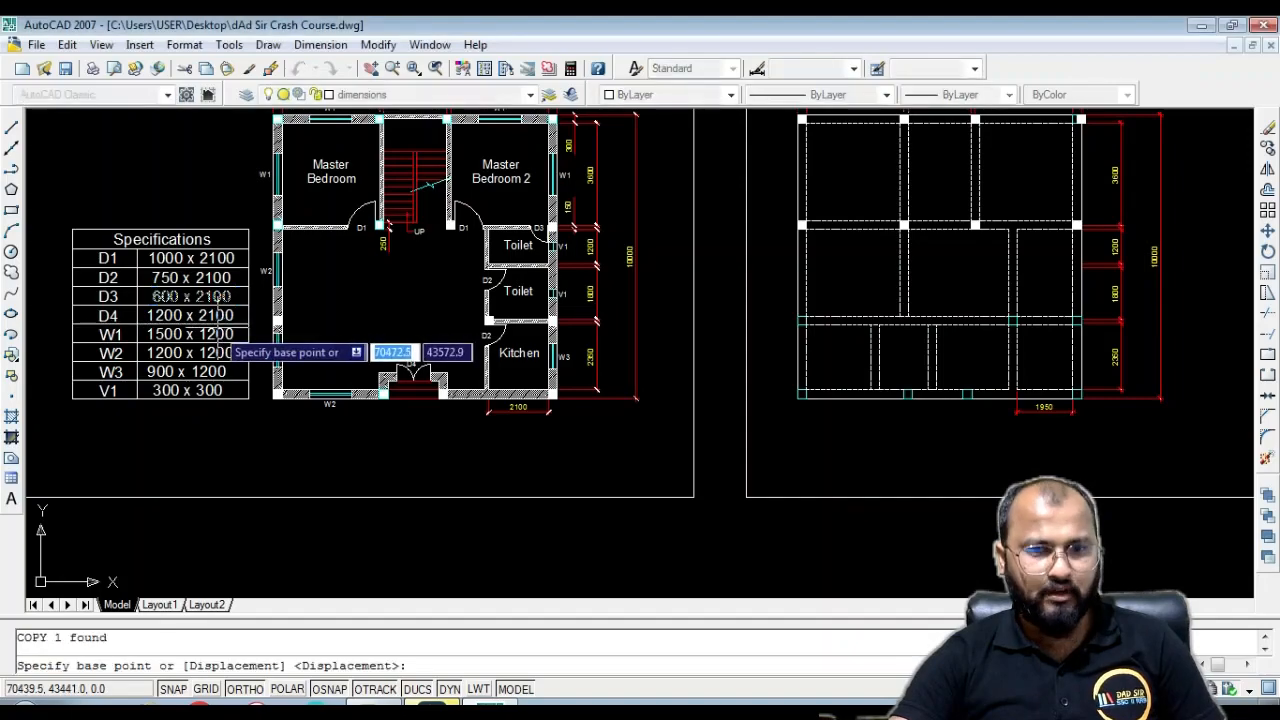
click(192, 324)
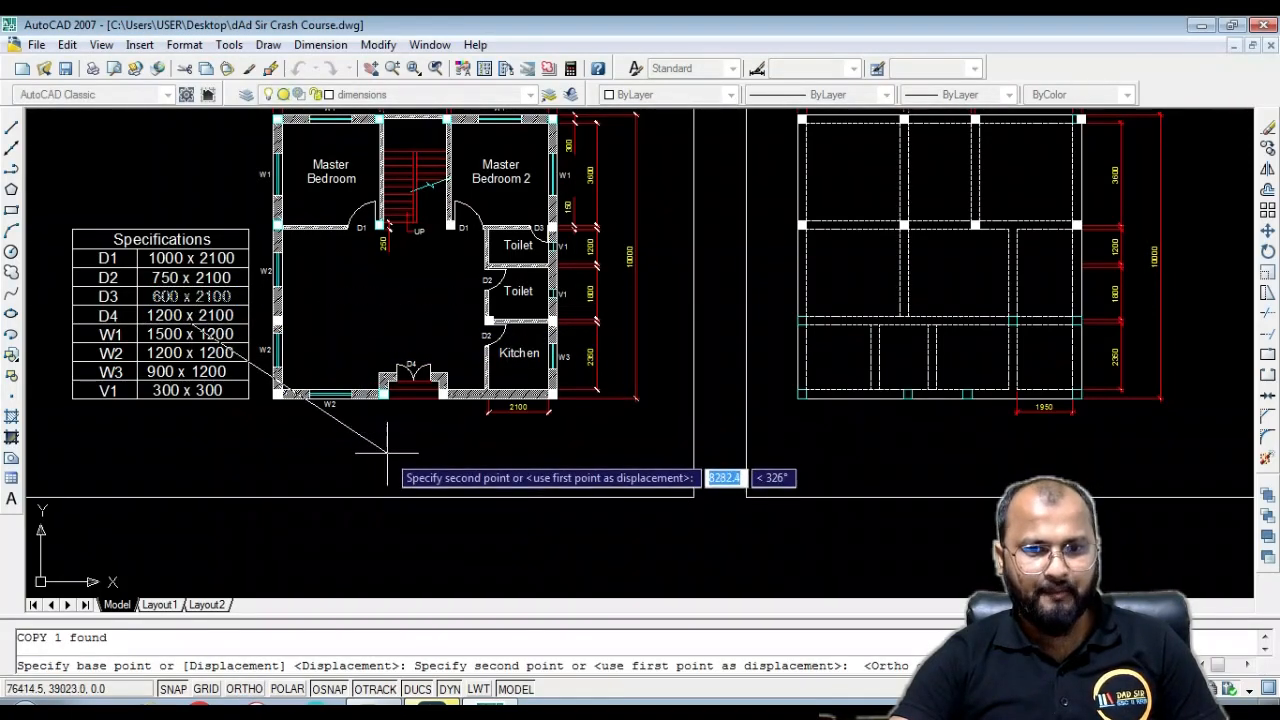
click(421, 466)
key(Escape)
Change the copied text to GROUND FLOOR PLAN and widen its text box so the title fits on one line
double_click(412, 441)
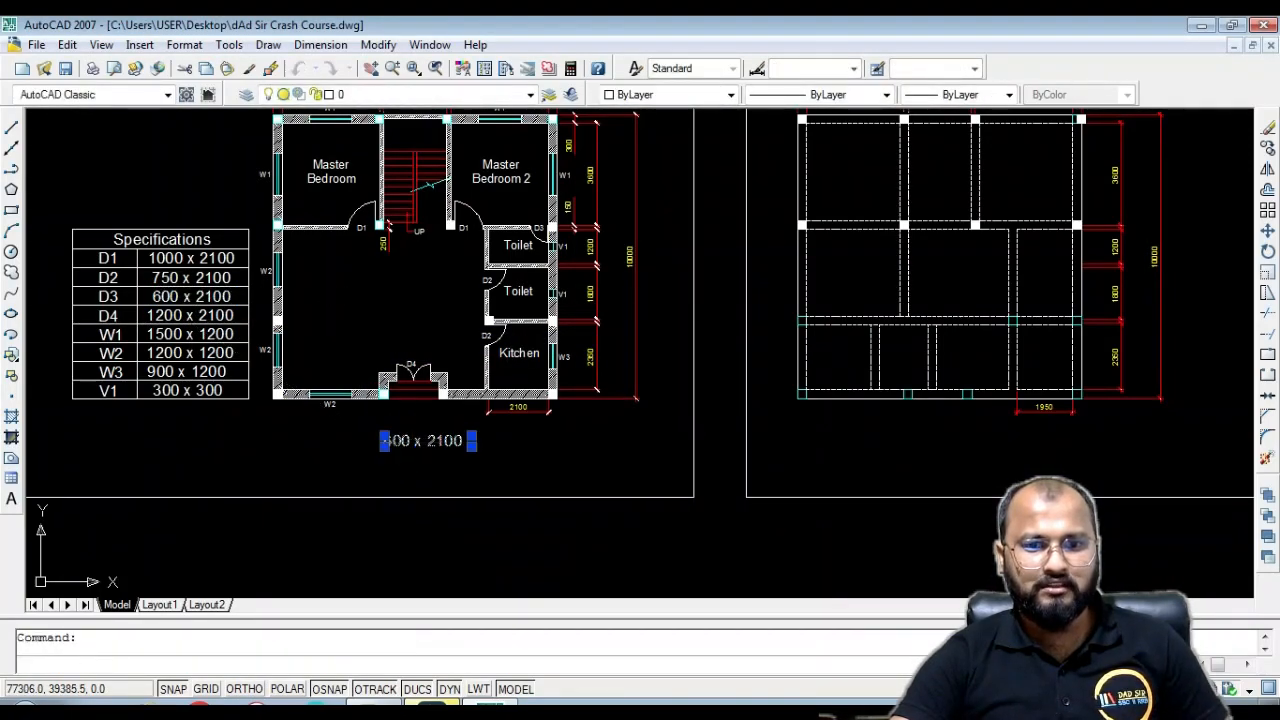
click(412, 443)
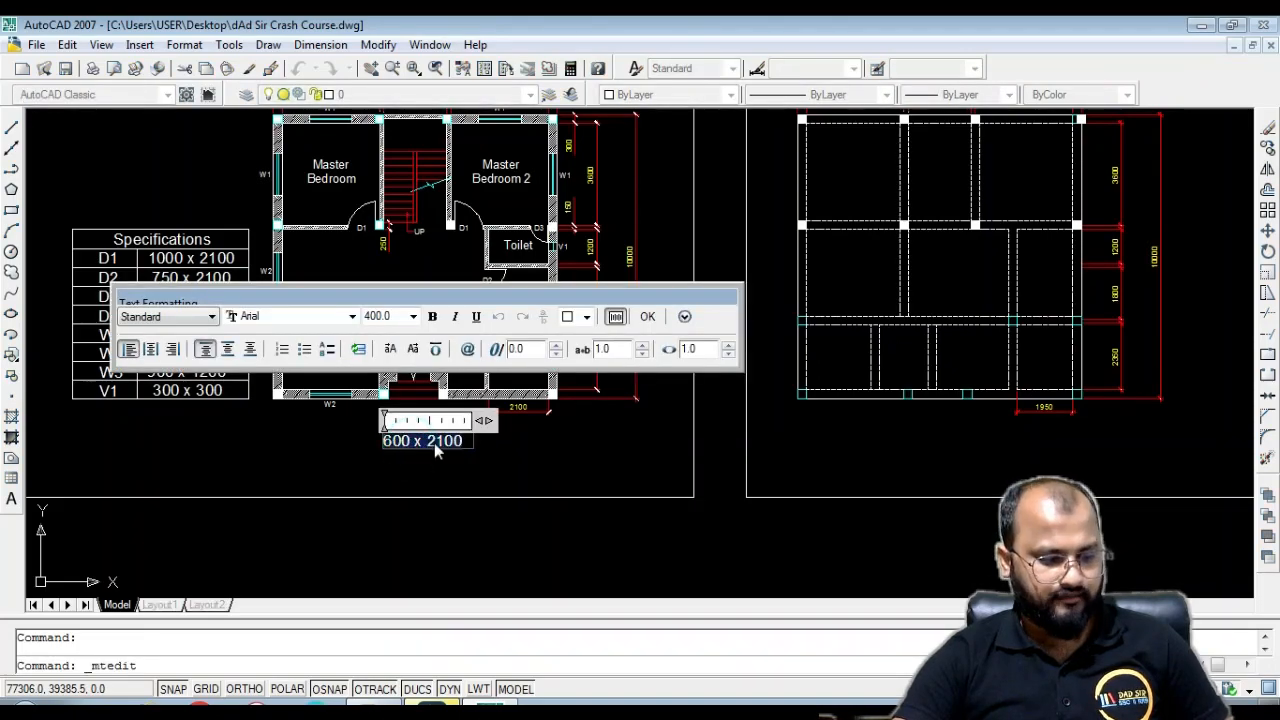
text(GROUND)
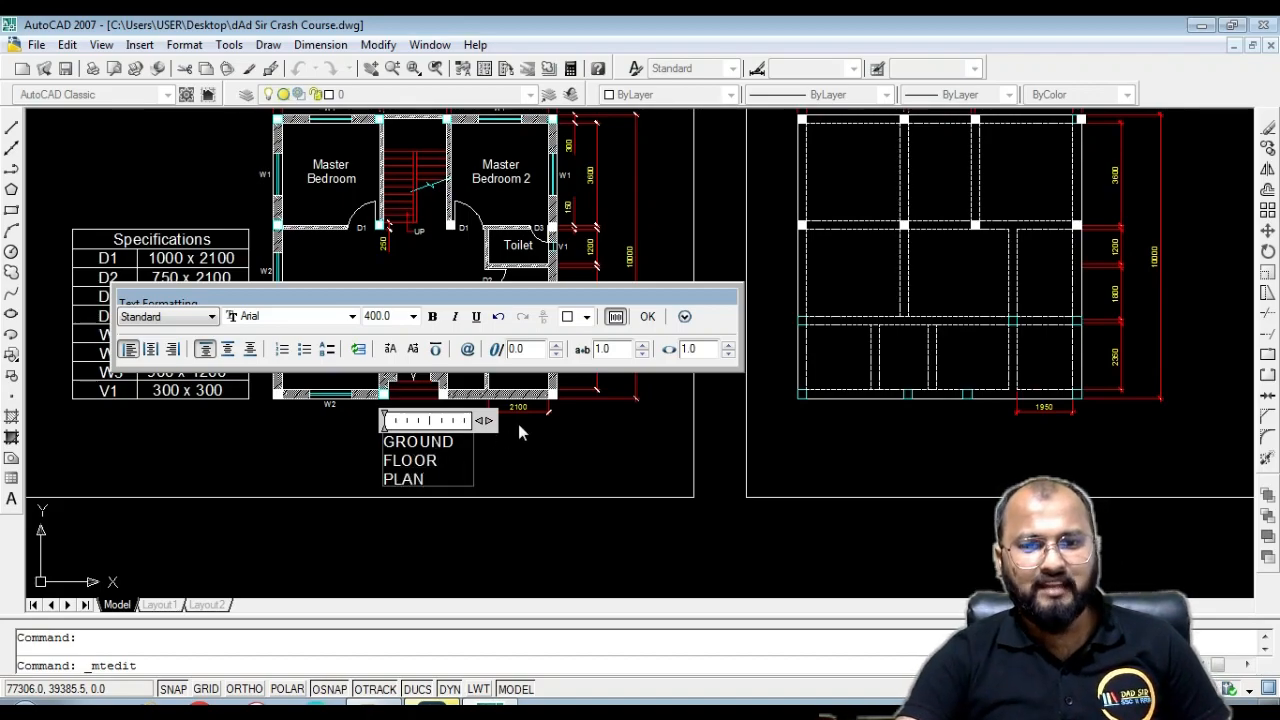
drag(484, 419, 636, 419)
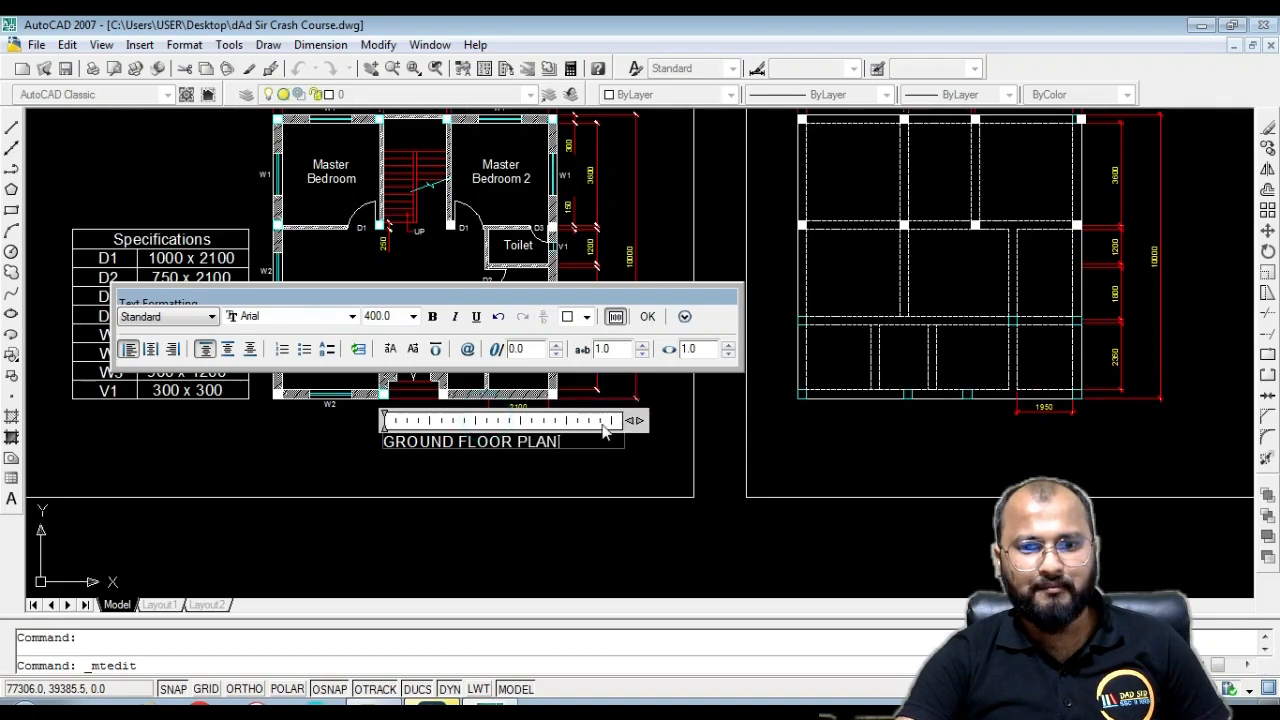
click(611, 464)
Move the GROUND FLOOR PLAN title to centre it beneath the original floor plan
click(526, 446)
click(458, 446)
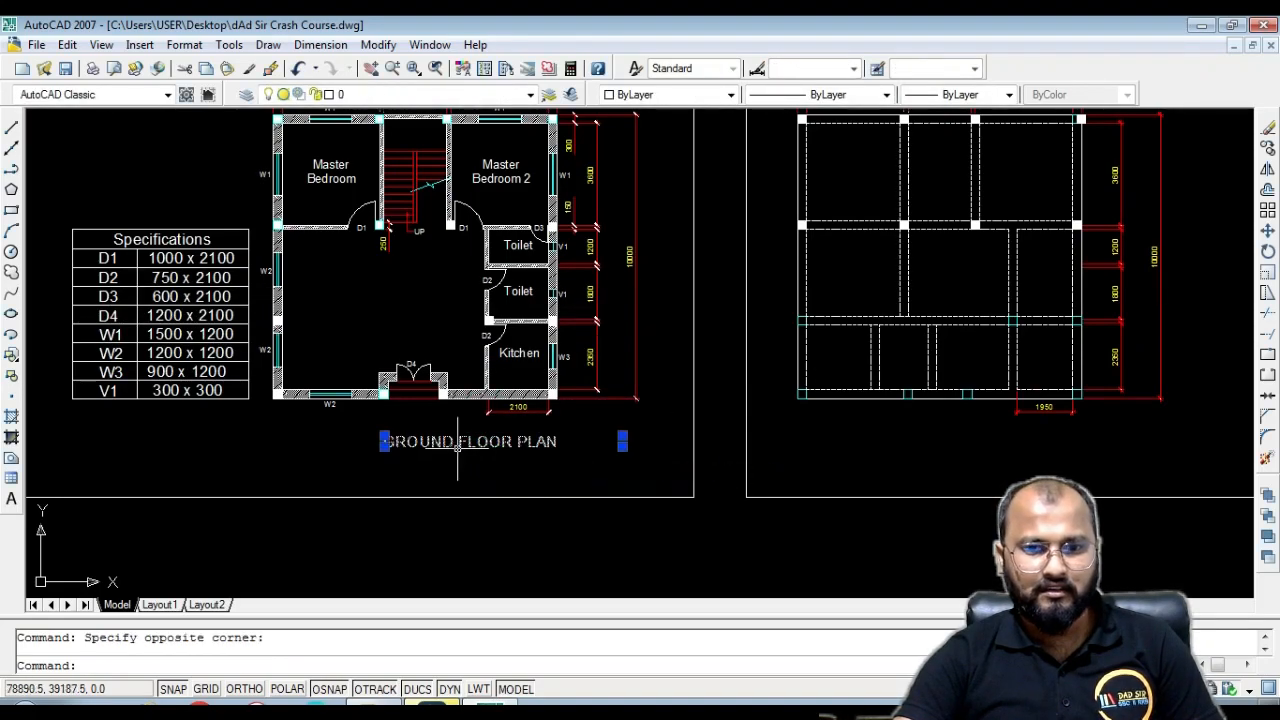
text(m)
key(Return)
click(458, 462)
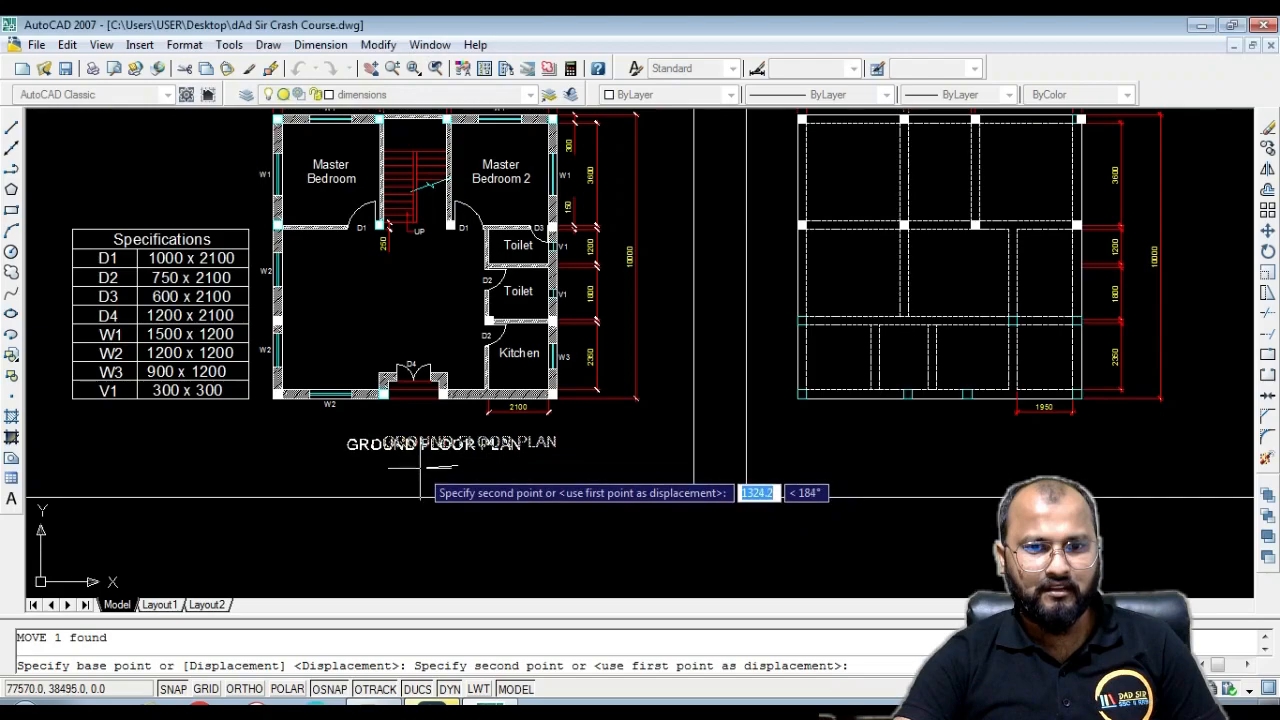
click(420, 467)
Copy the GROUND FLOOR PLAN title straight across to below the dashed wall plan
text(co)
key(Return)
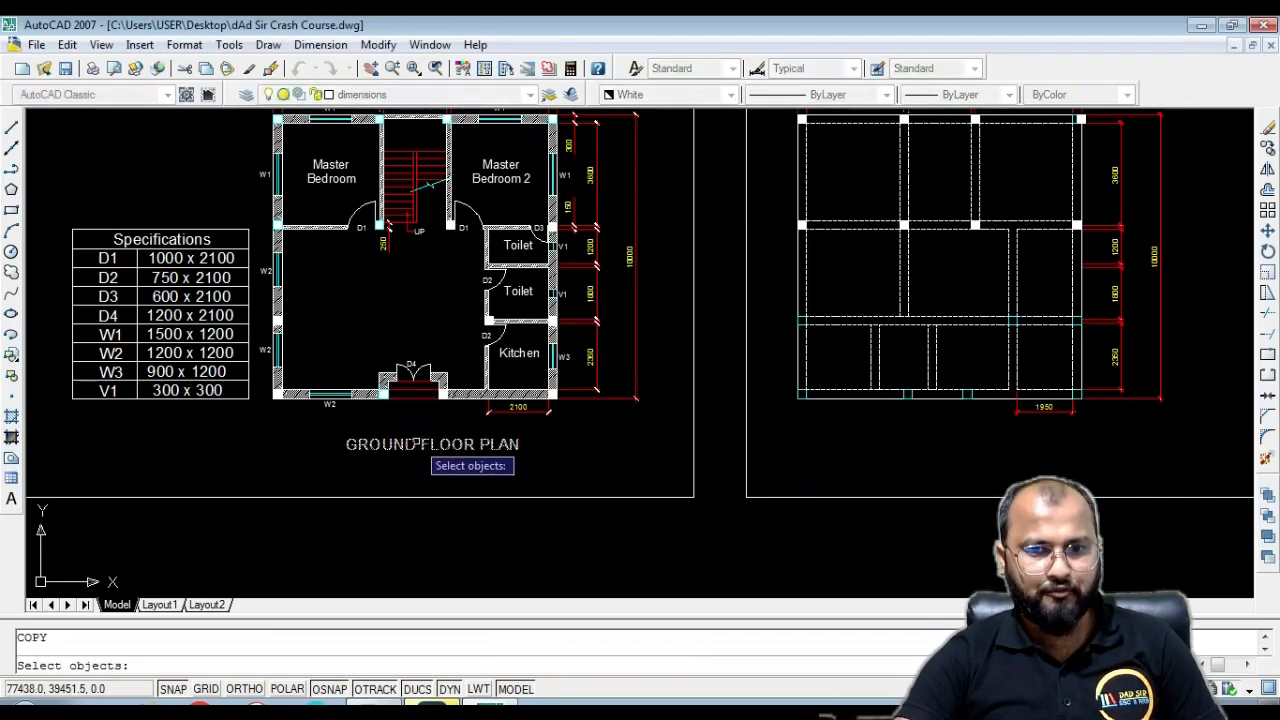
click(390, 472)
key(Return)
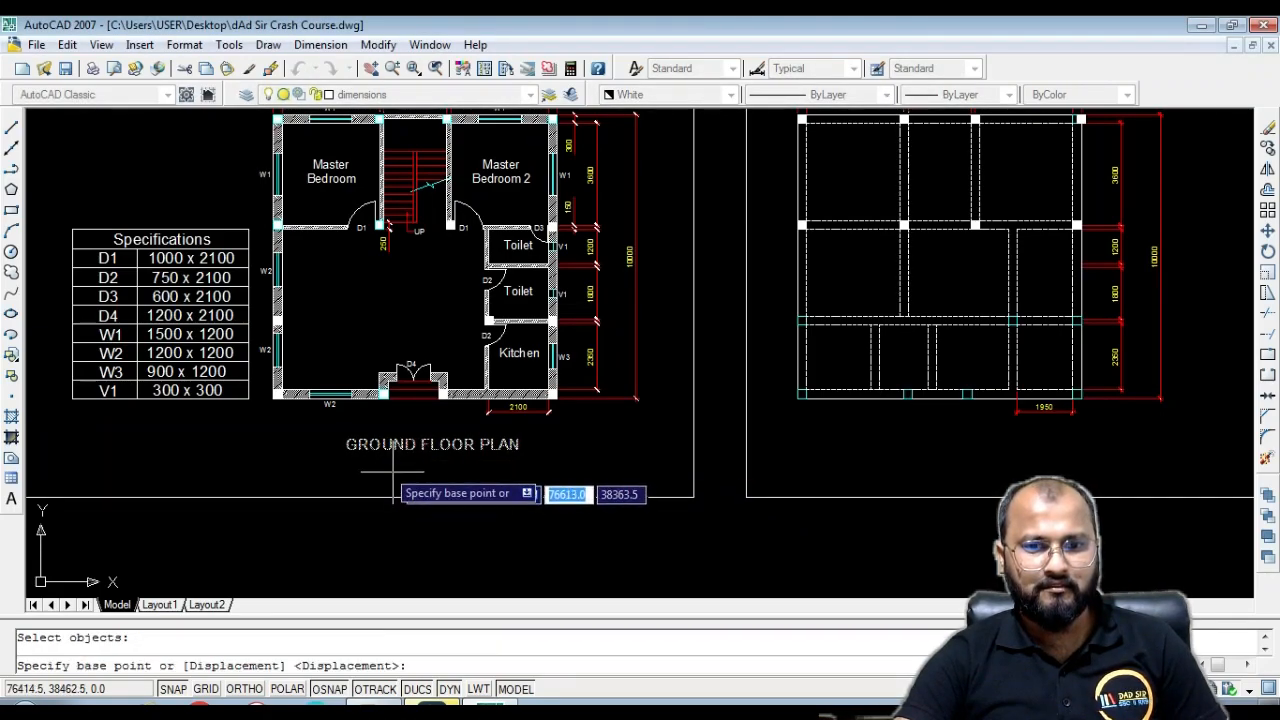
click(381, 463)
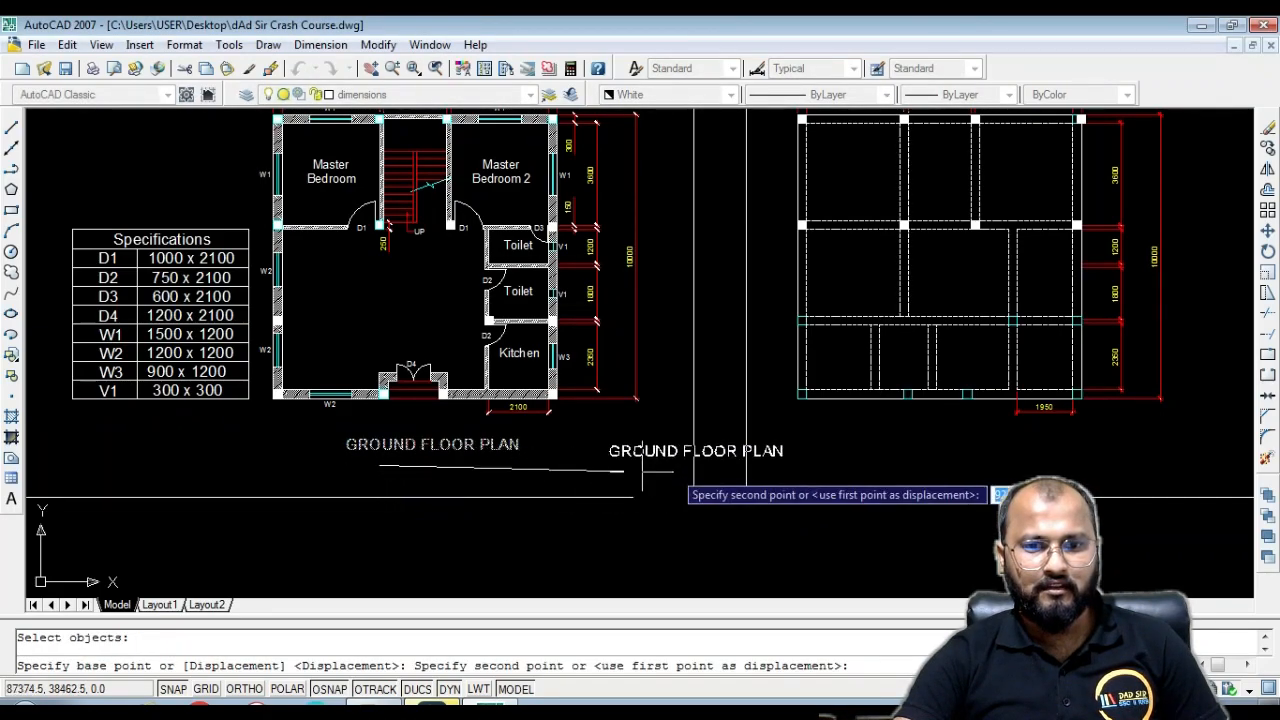
key(F8)
click(915, 470)
key(Escape)
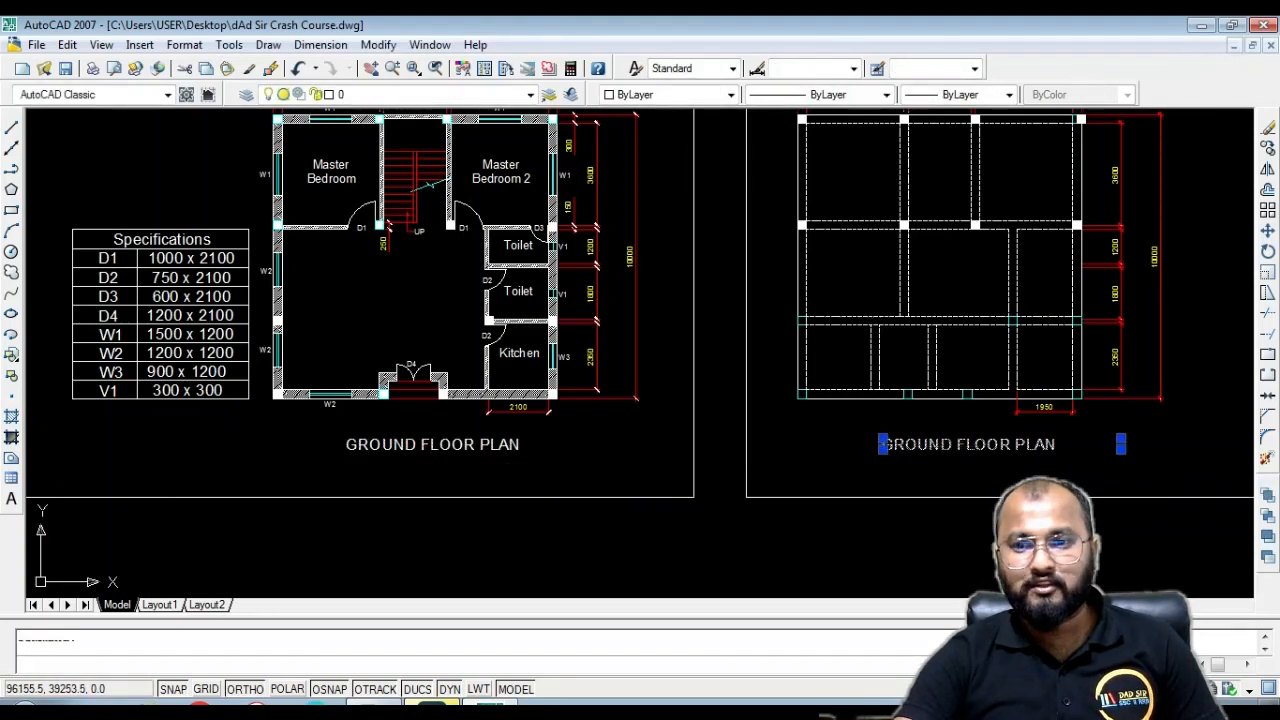
Change the copied title below the dashed plan to FRAMING PLAN and save the drawing
double_click(945, 446)
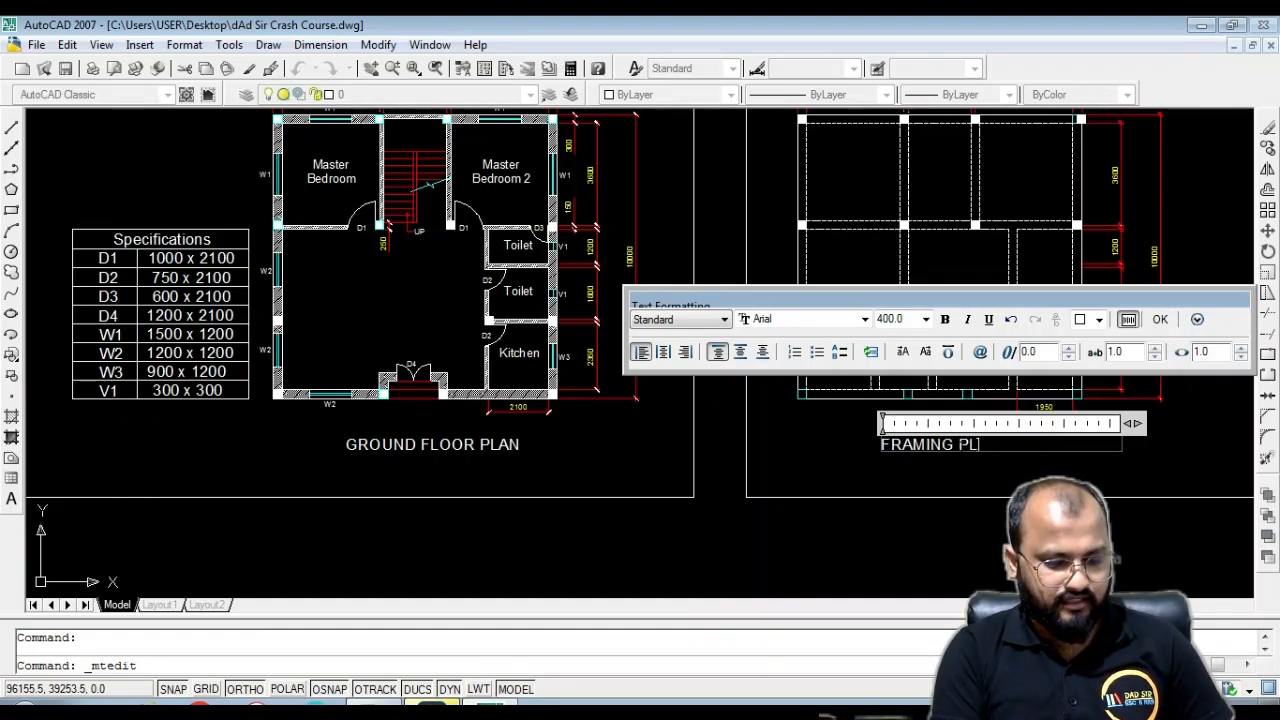
click(936, 469)
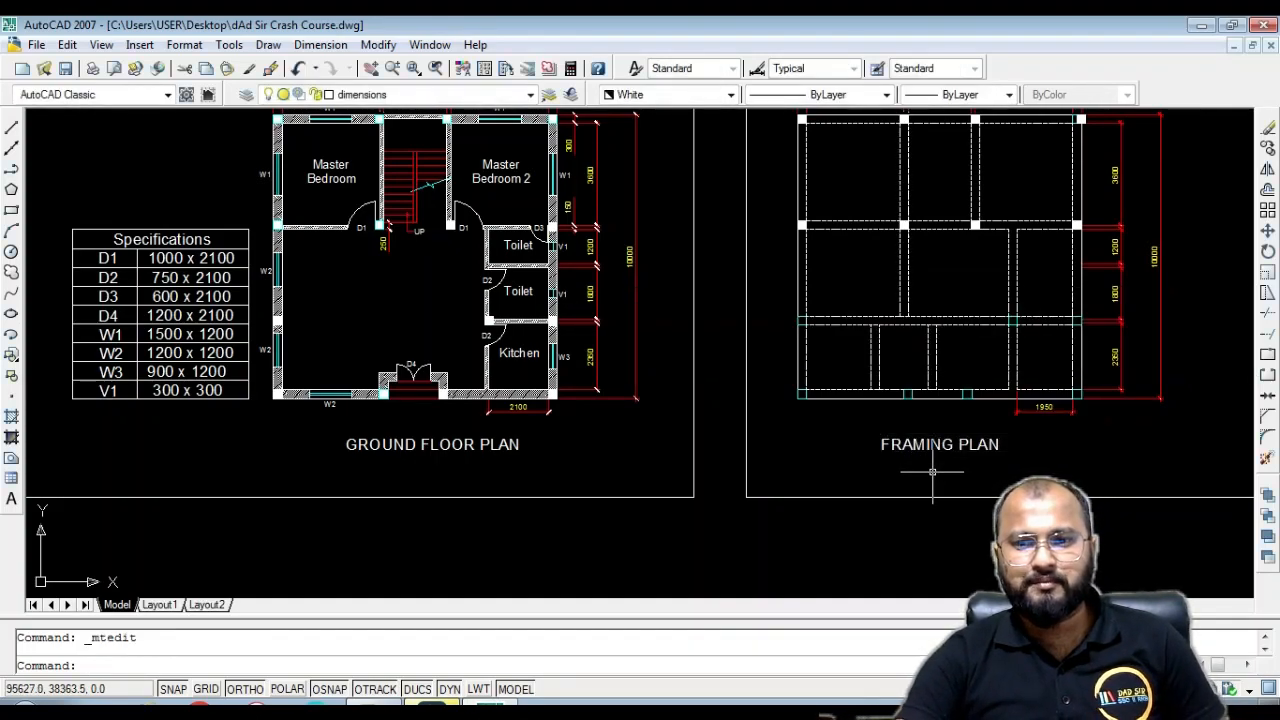
key(ctrl+s)
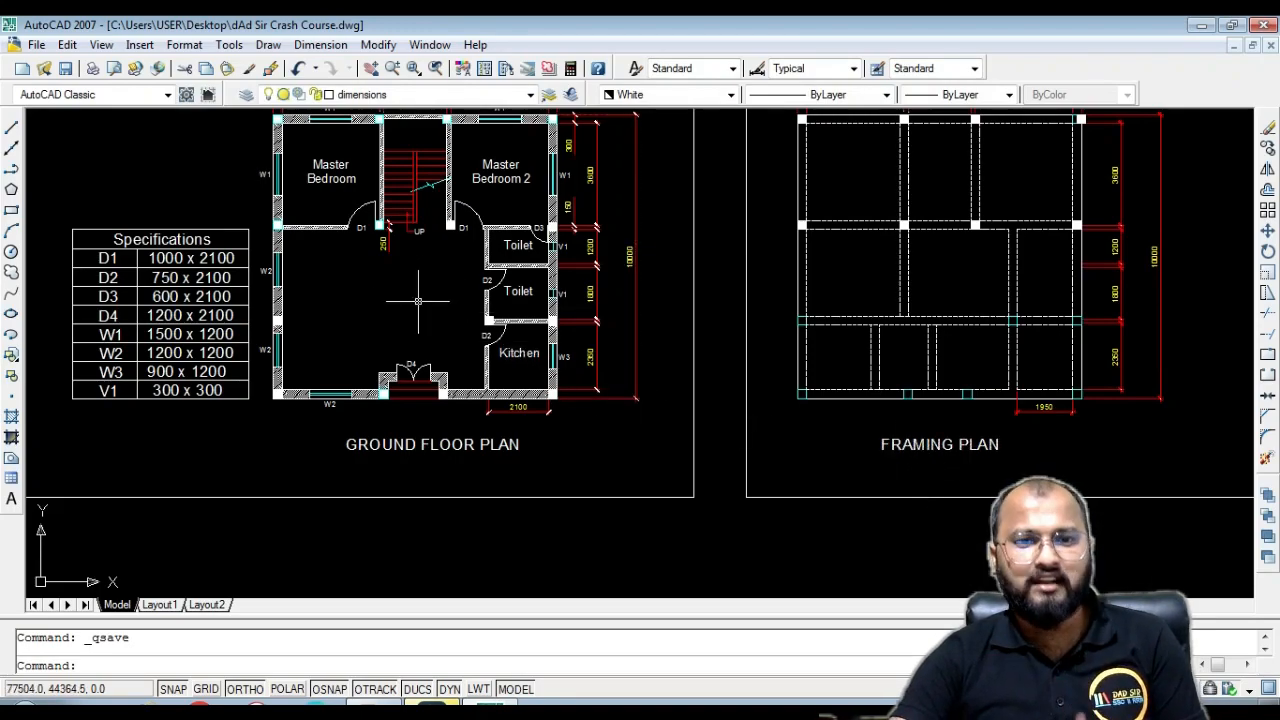
Review the framed ground floor plan and framing plan, comparing their walls, columns and dimensions
middle_drag(441, 322, 475, 352)
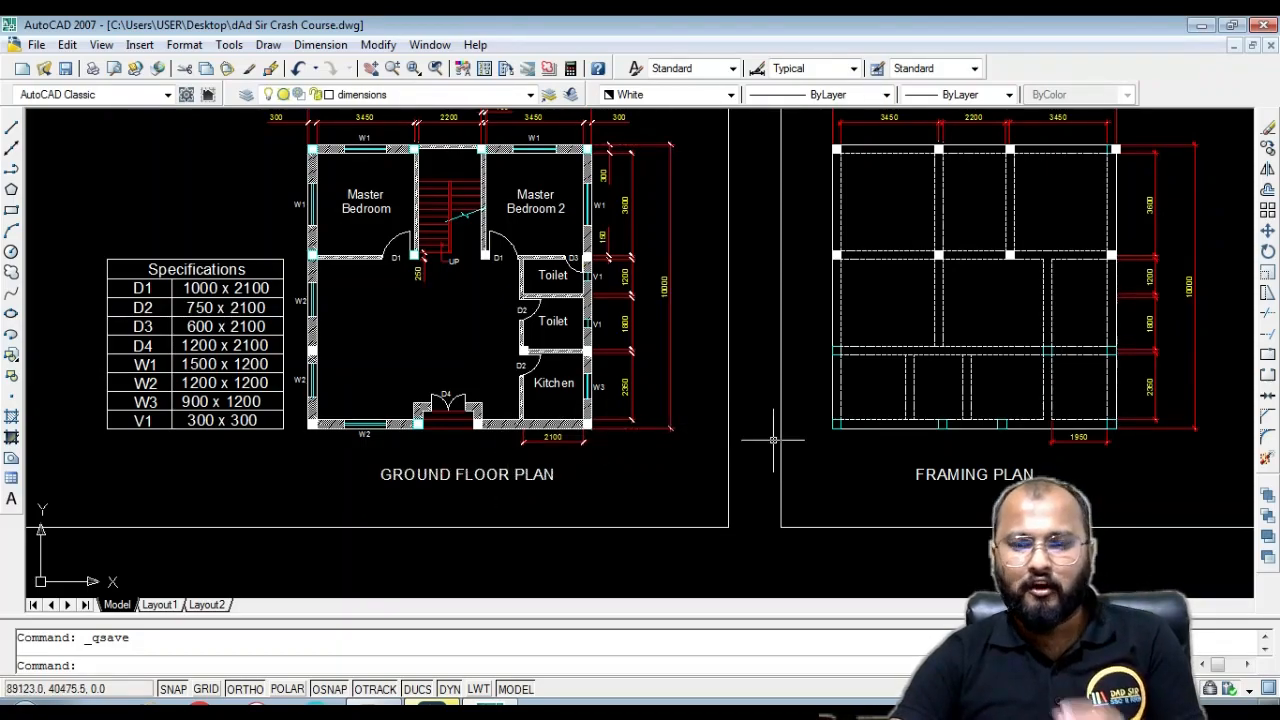
middle_drag(1011, 299, 861, 319)
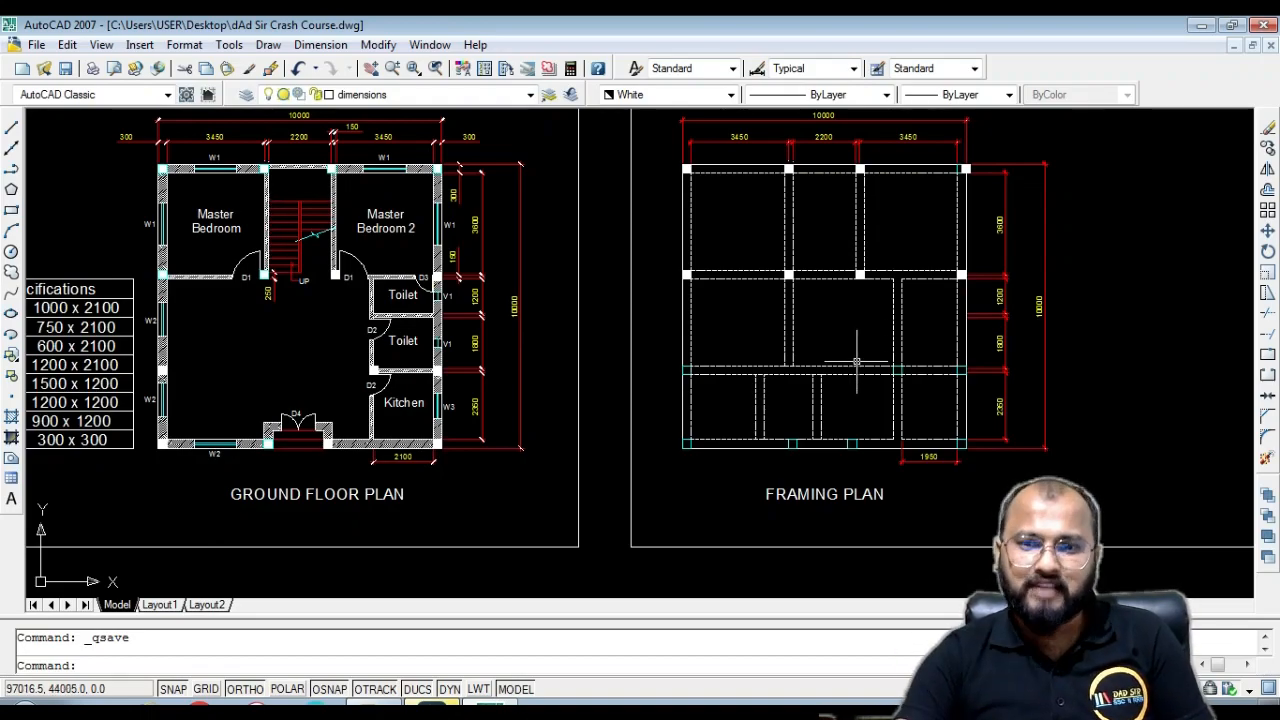
scroll(872, 314, up, 2)
middle_drag(872, 314, 796, 356)
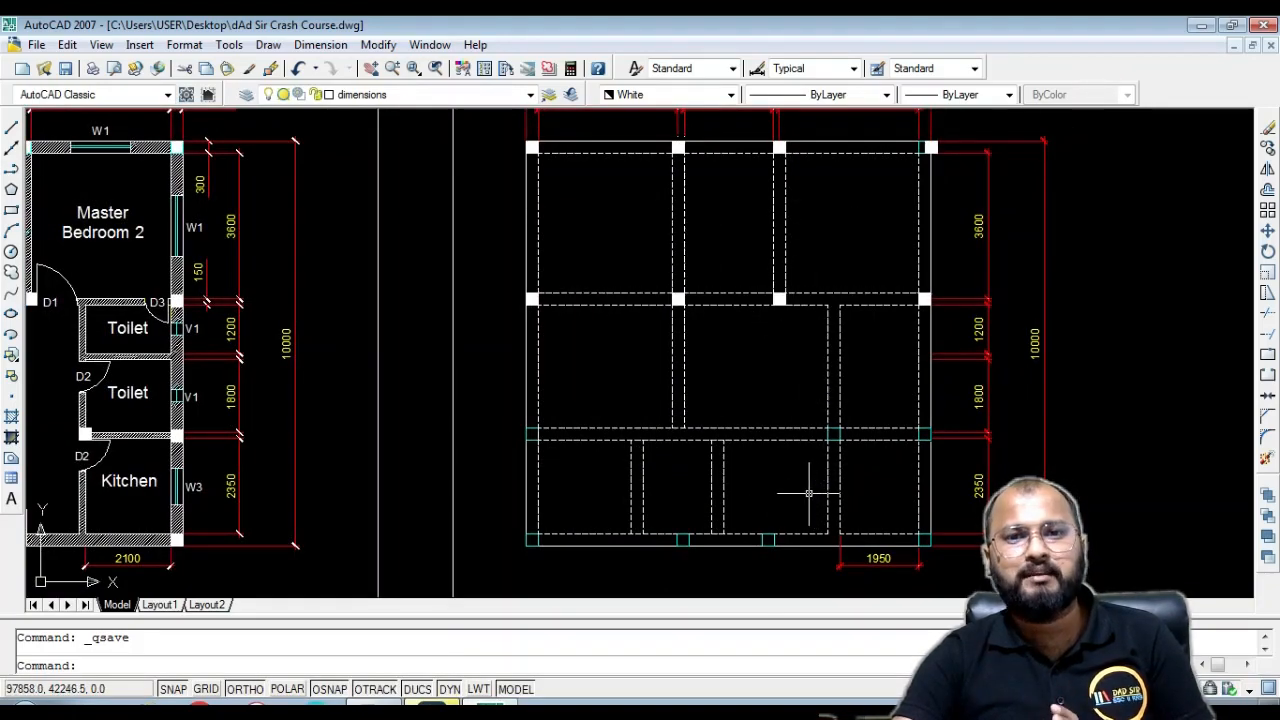
scroll(782, 437, down, 5)
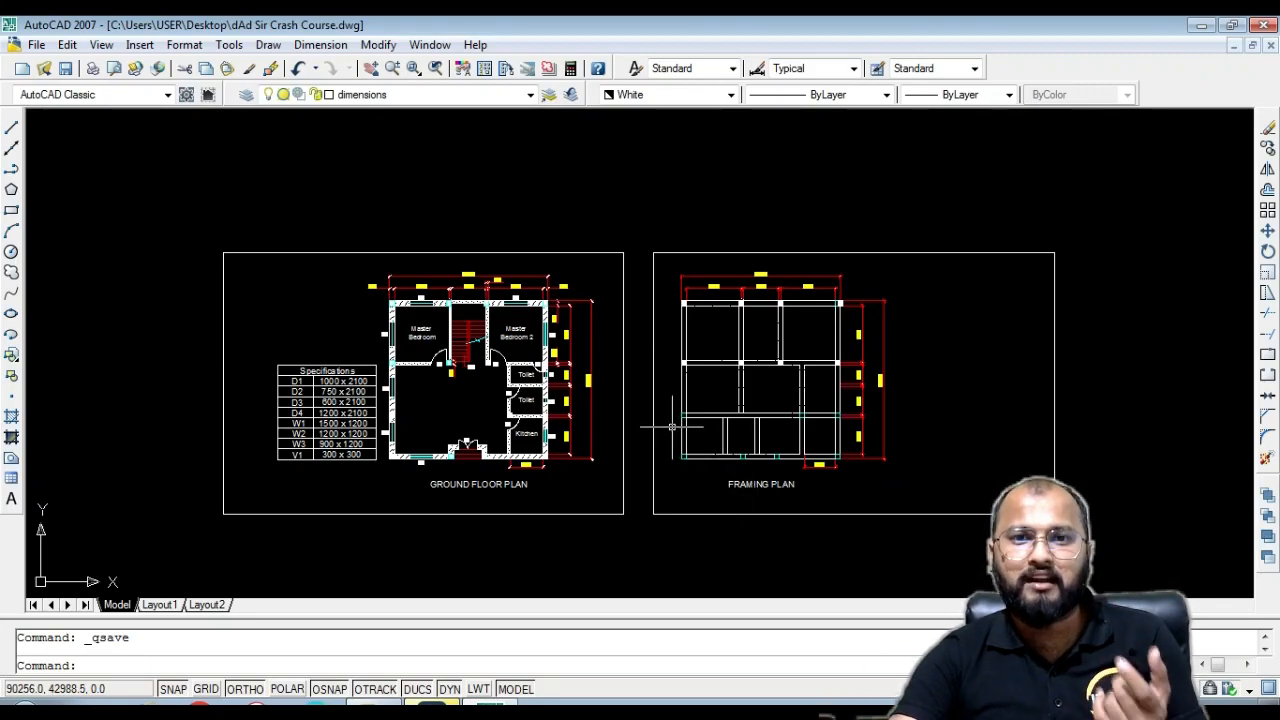
scroll(640, 390, up, 3)
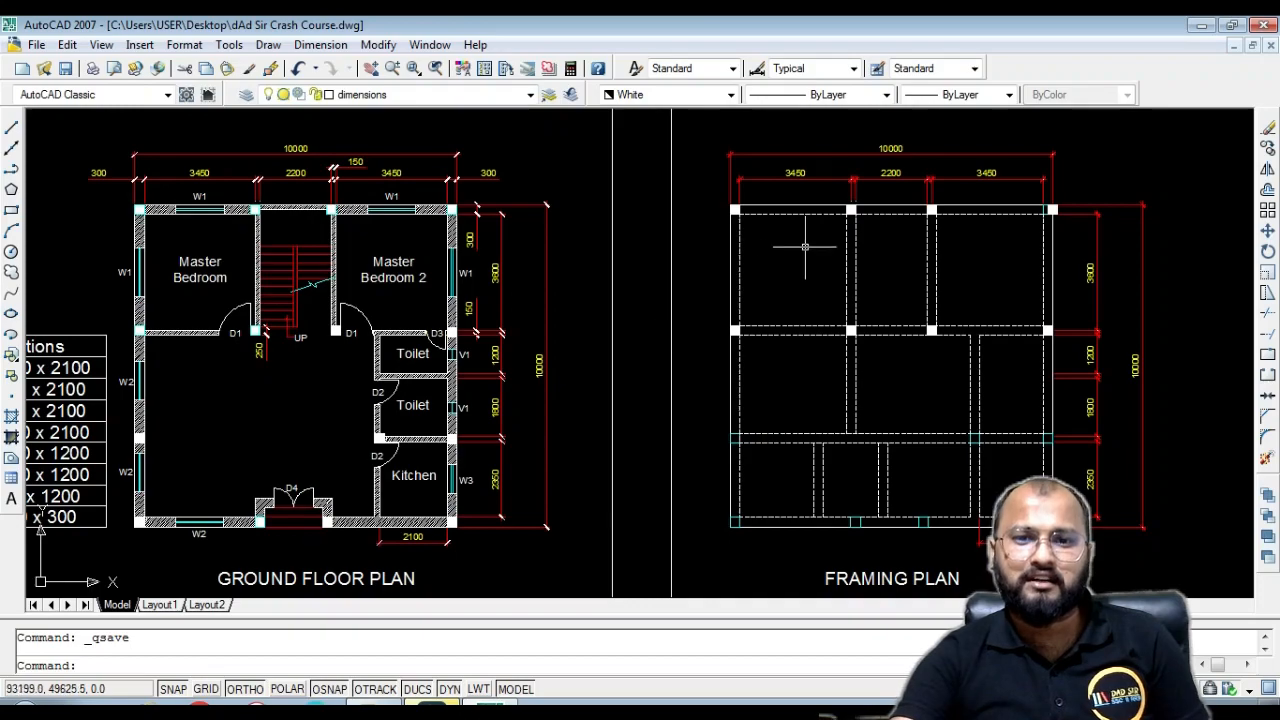
scroll(814, 251, down, 5)
scroll(656, 292, up, 3)
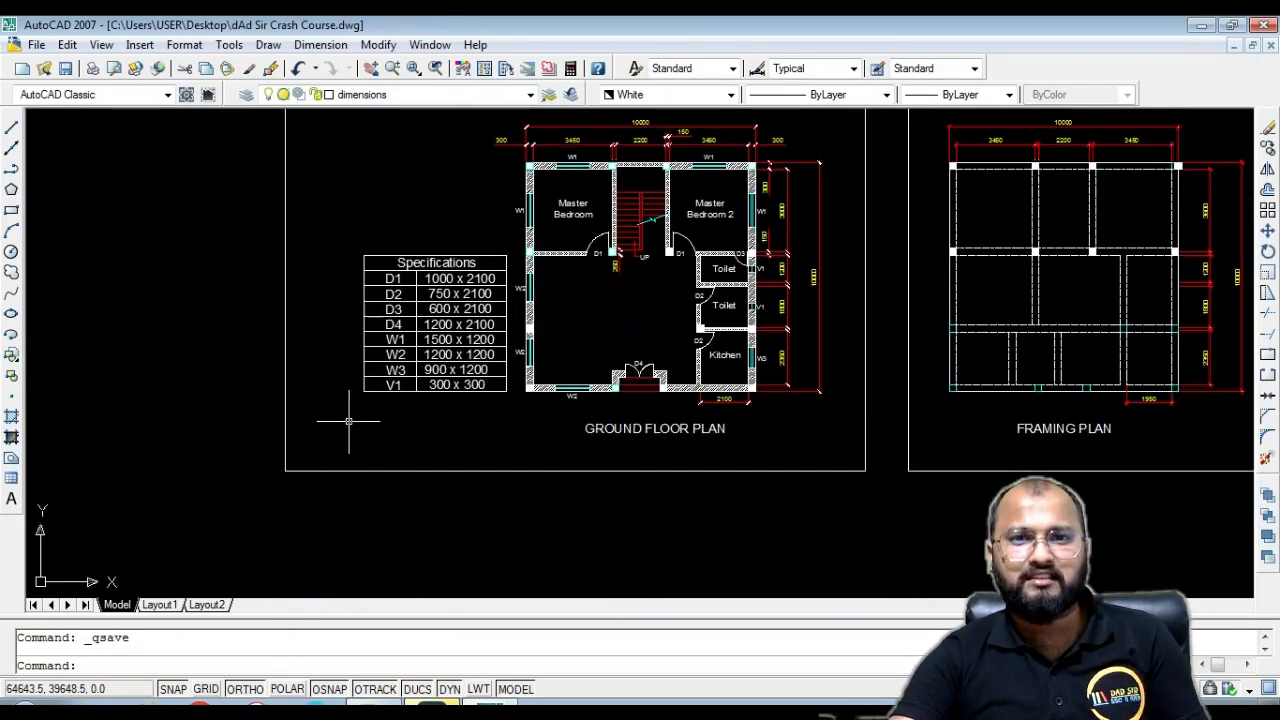
middle_drag(334, 430, 309, 454)
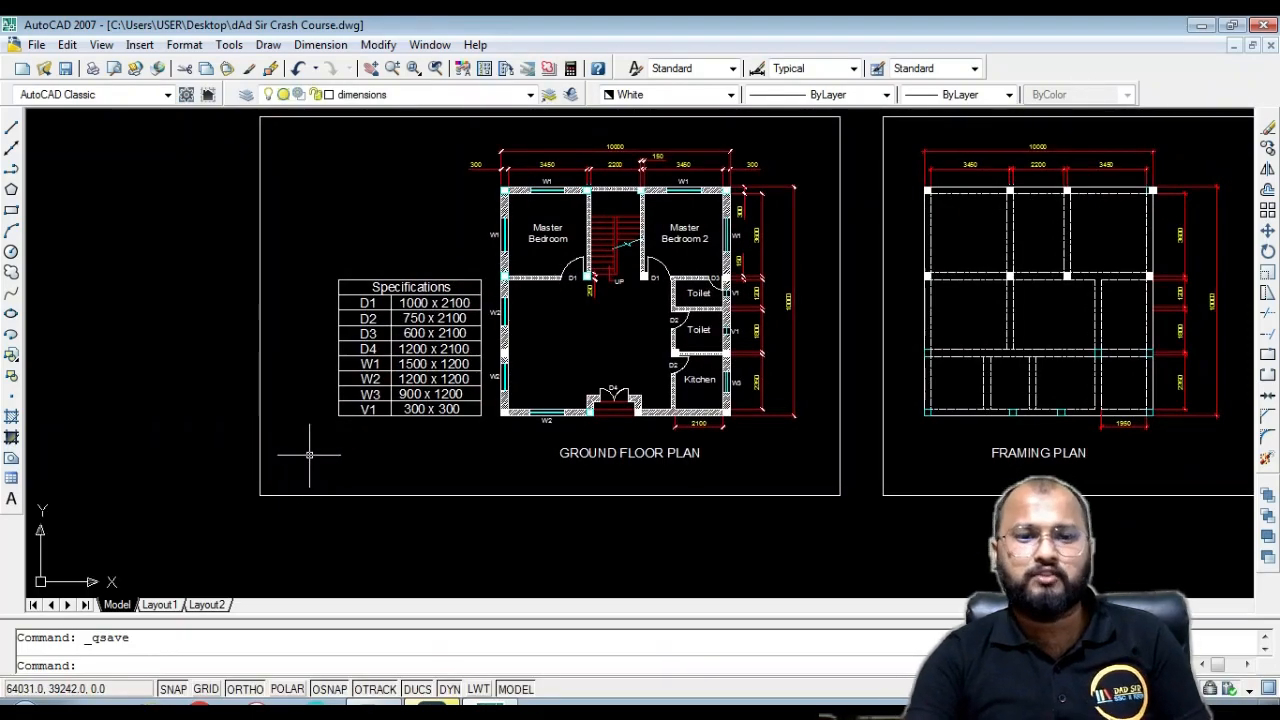